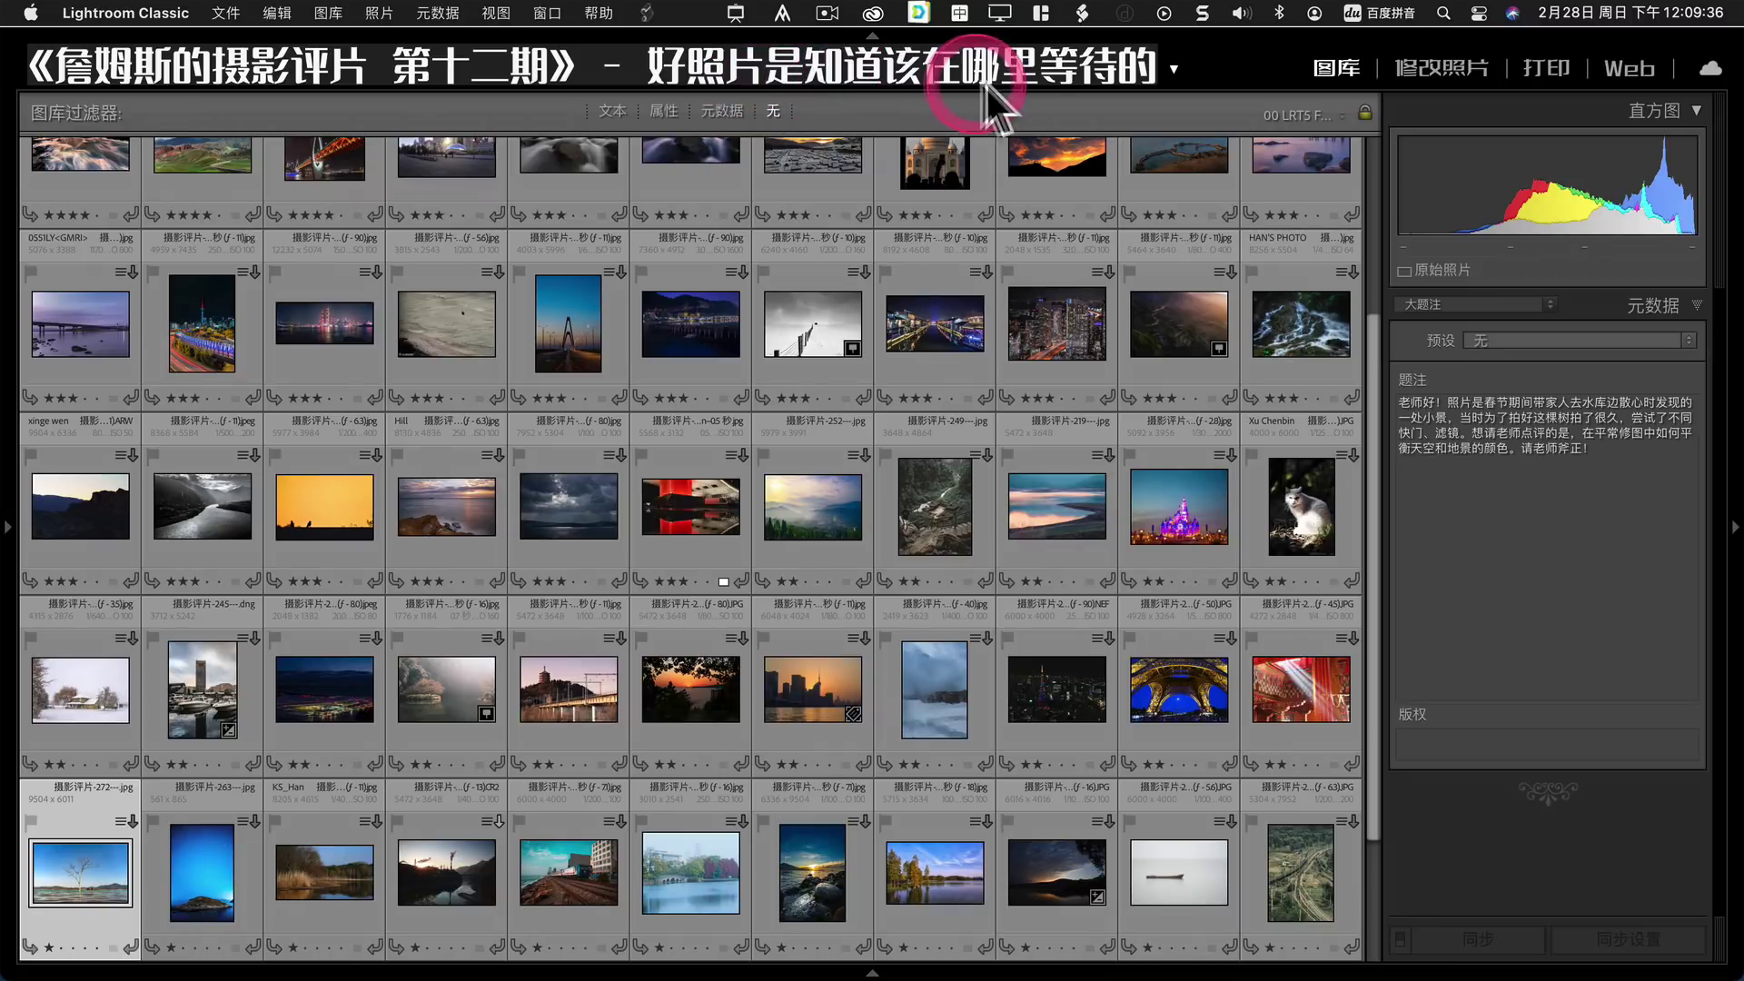
Reverse the grid's Rating sort so the lowest-rated submissions come first, then return to the top.
{"action": "scroll", "coordinate": [585, 341], "scroll_direction": "down", "scroll_amount": 3}
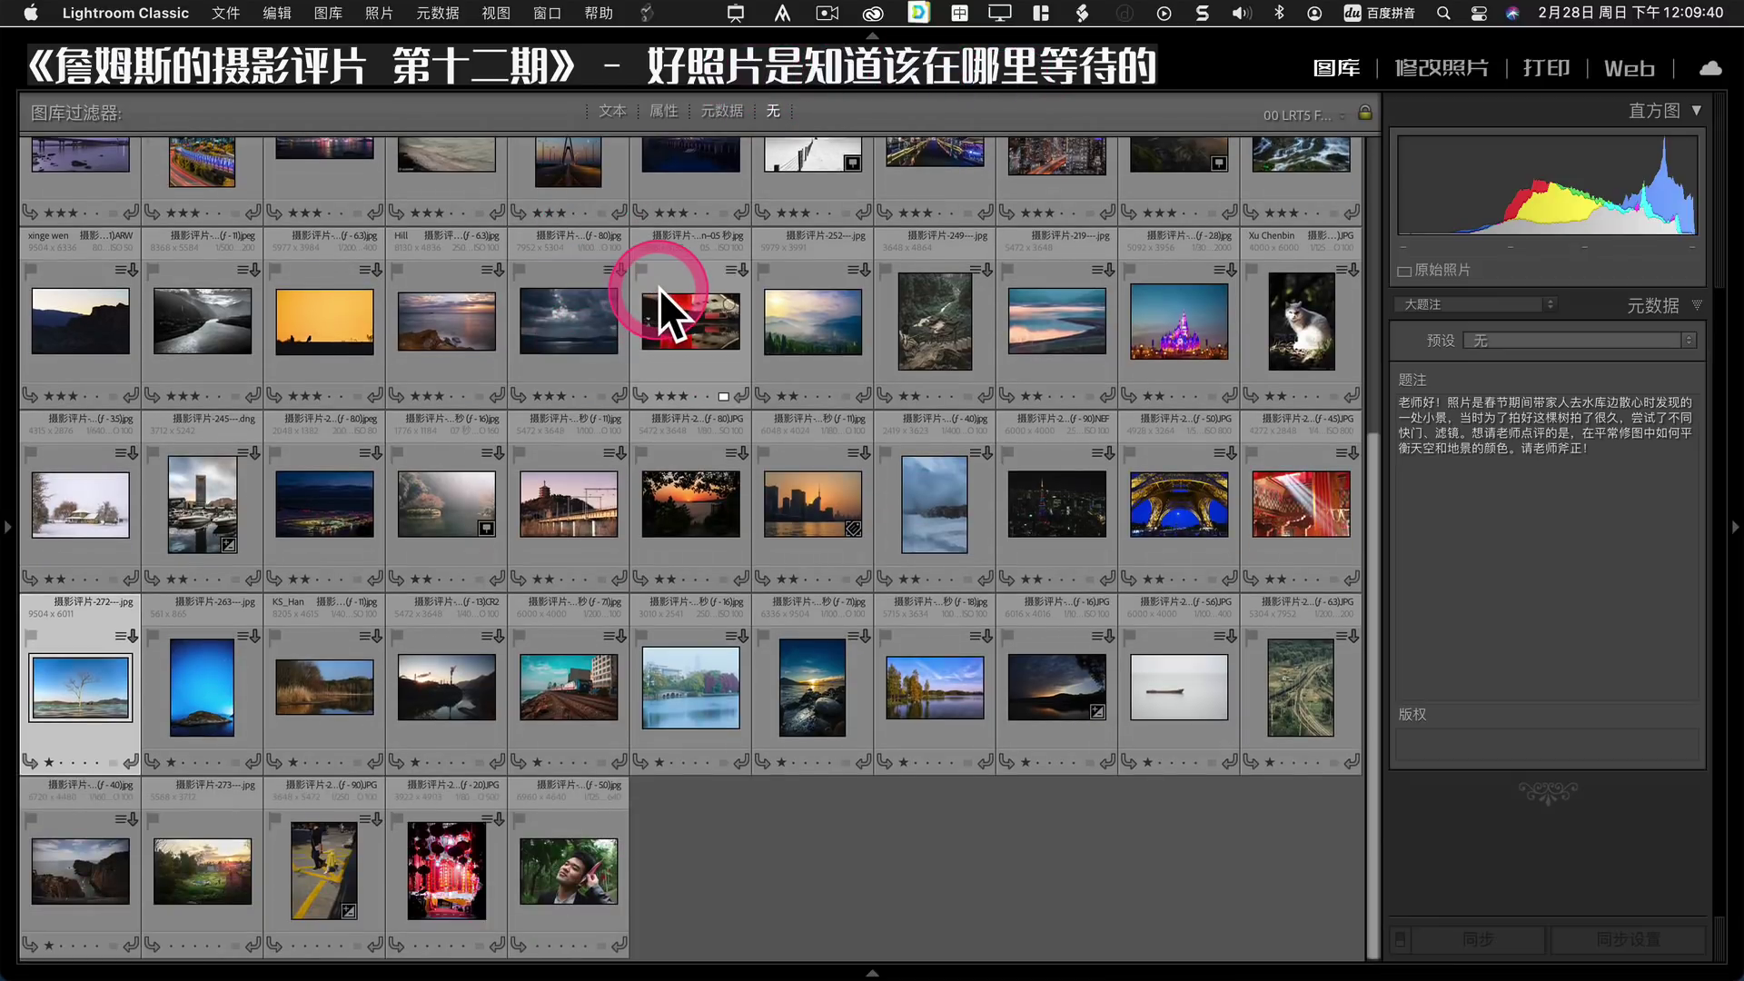
{"action": "mouse_move", "coordinate": [660, 289]}
{"action": "left_mouse_down"}
{"action": "mouse_move", "coordinate": [647, 277]}
{"action": "mouse_move", "coordinate": [771, 899]}
{"action": "left_mouse_up"}
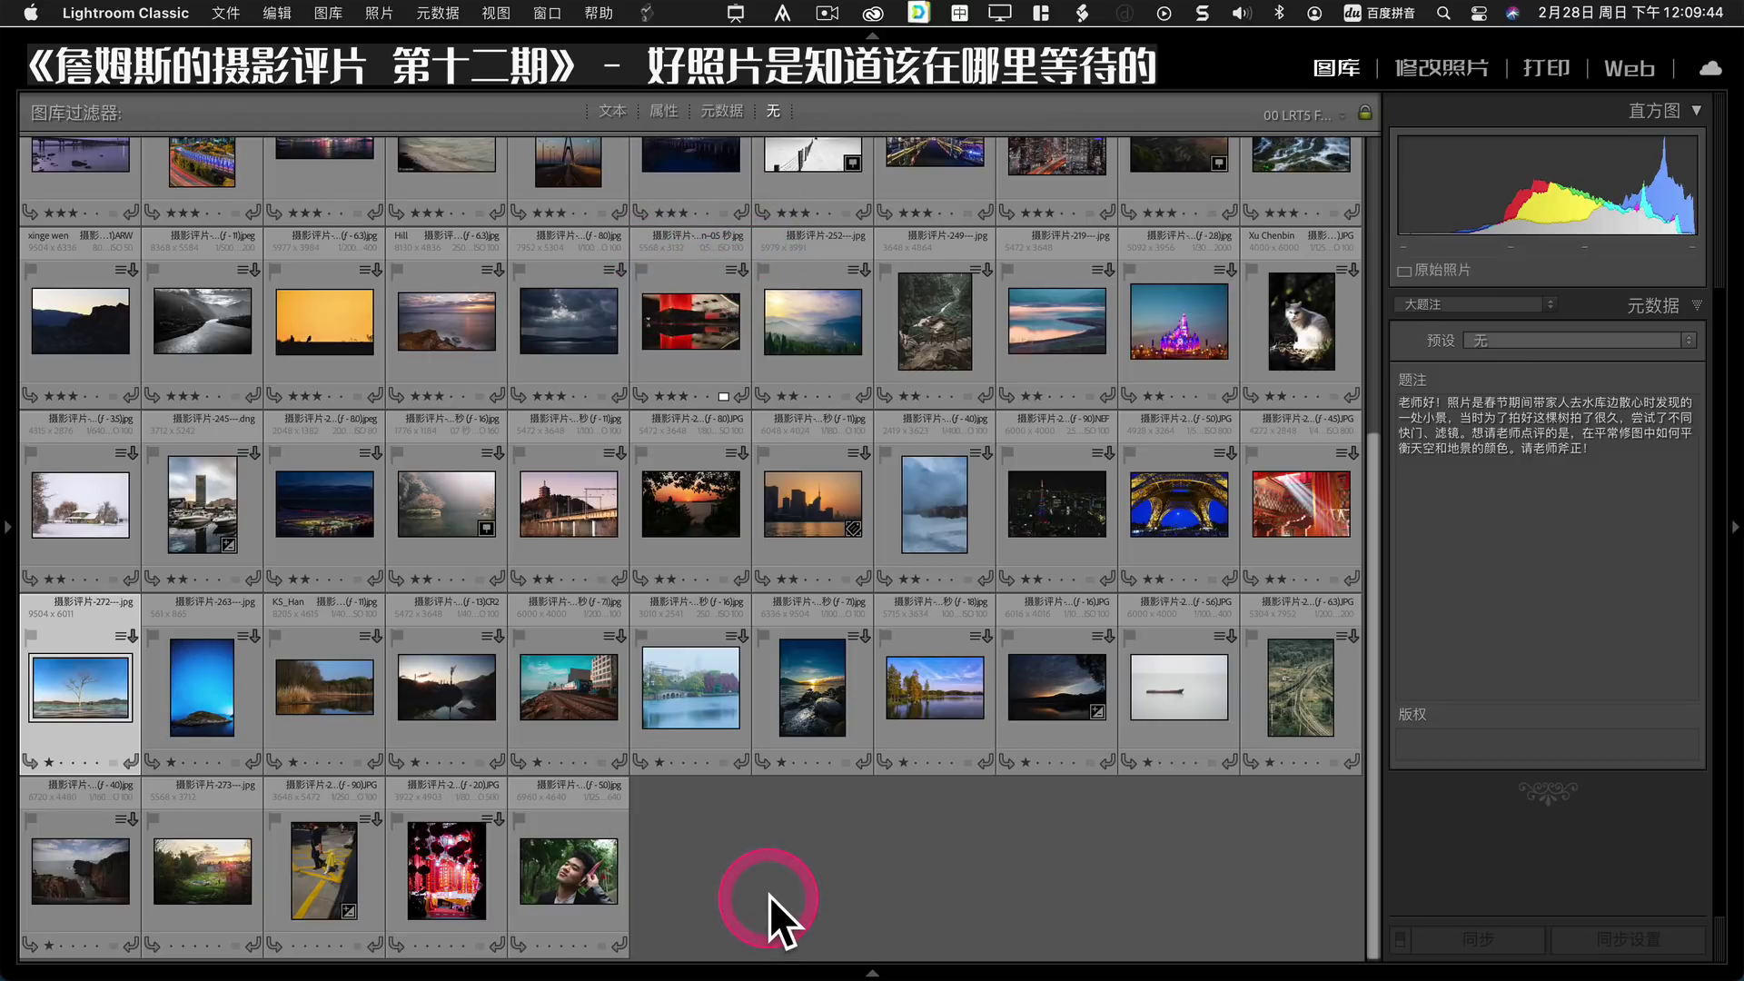
{"action": "key", "text": "t"}
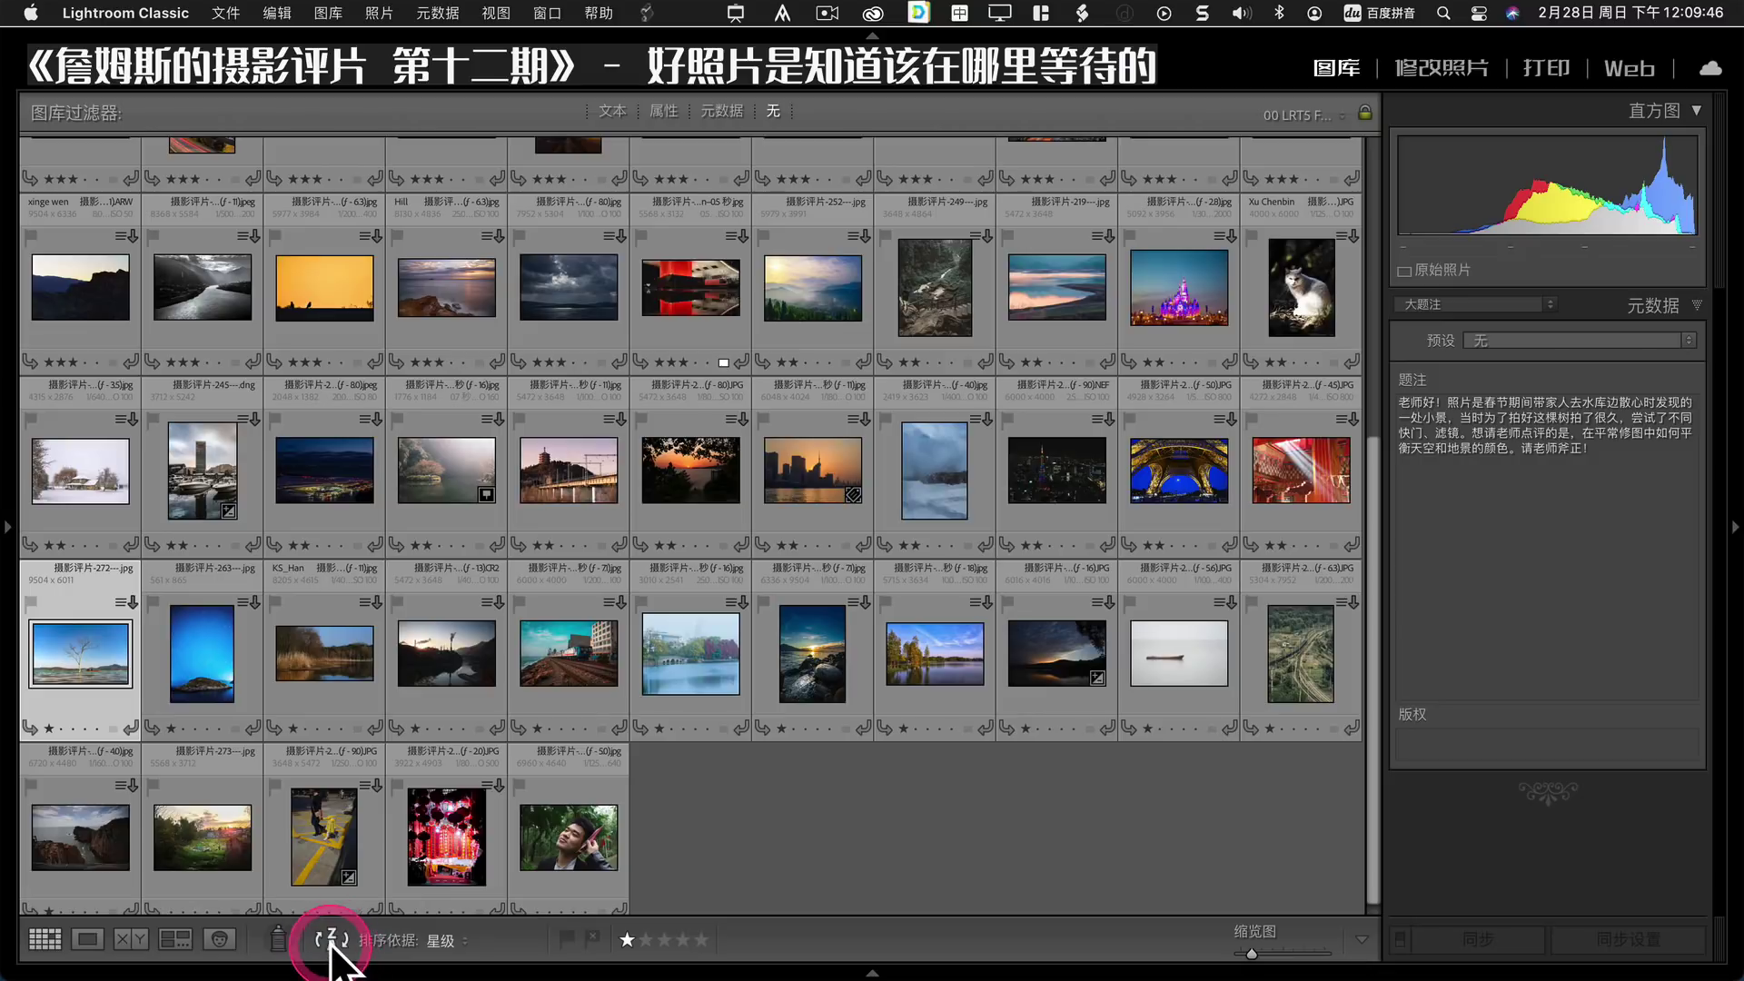
{"action": "left_click", "coordinate": [330, 940]}
{"action": "scroll", "coordinate": [587, 572], "scroll_direction": "up", "scroll_amount": 3}
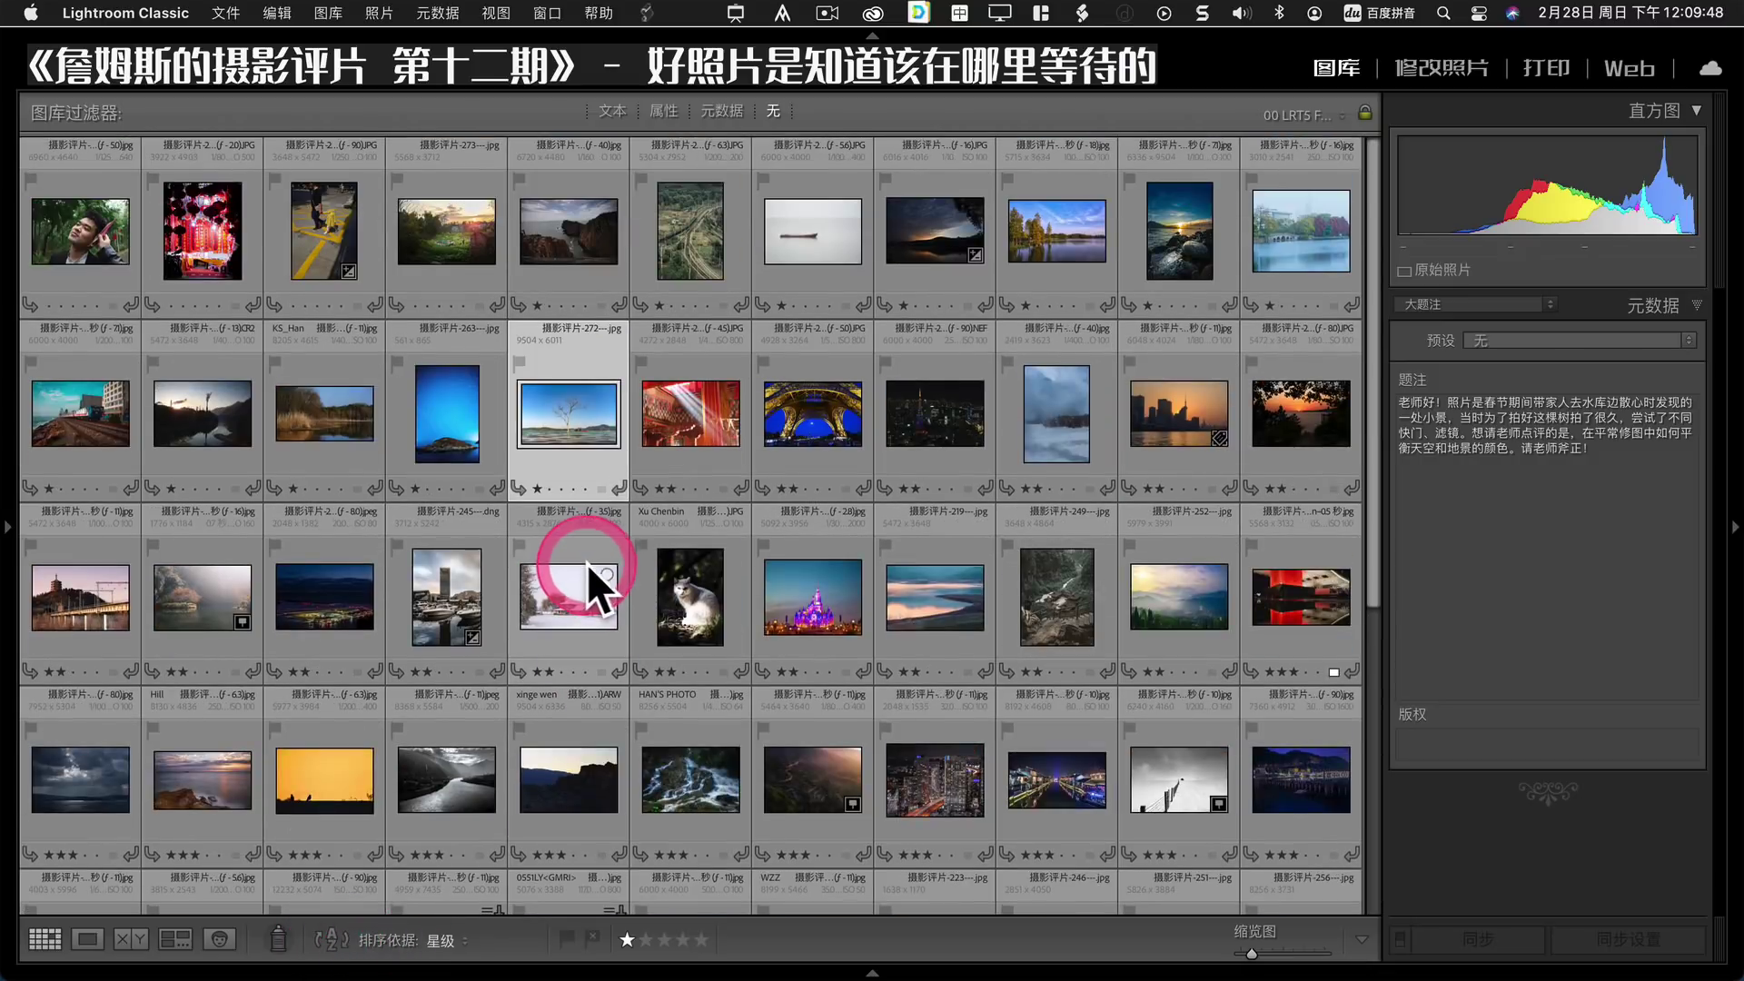
Open the first submission in Loupe view and step forward to photo 摄影评片-283 of the girl.
{"action": "double_click", "coordinate": [78, 248]}
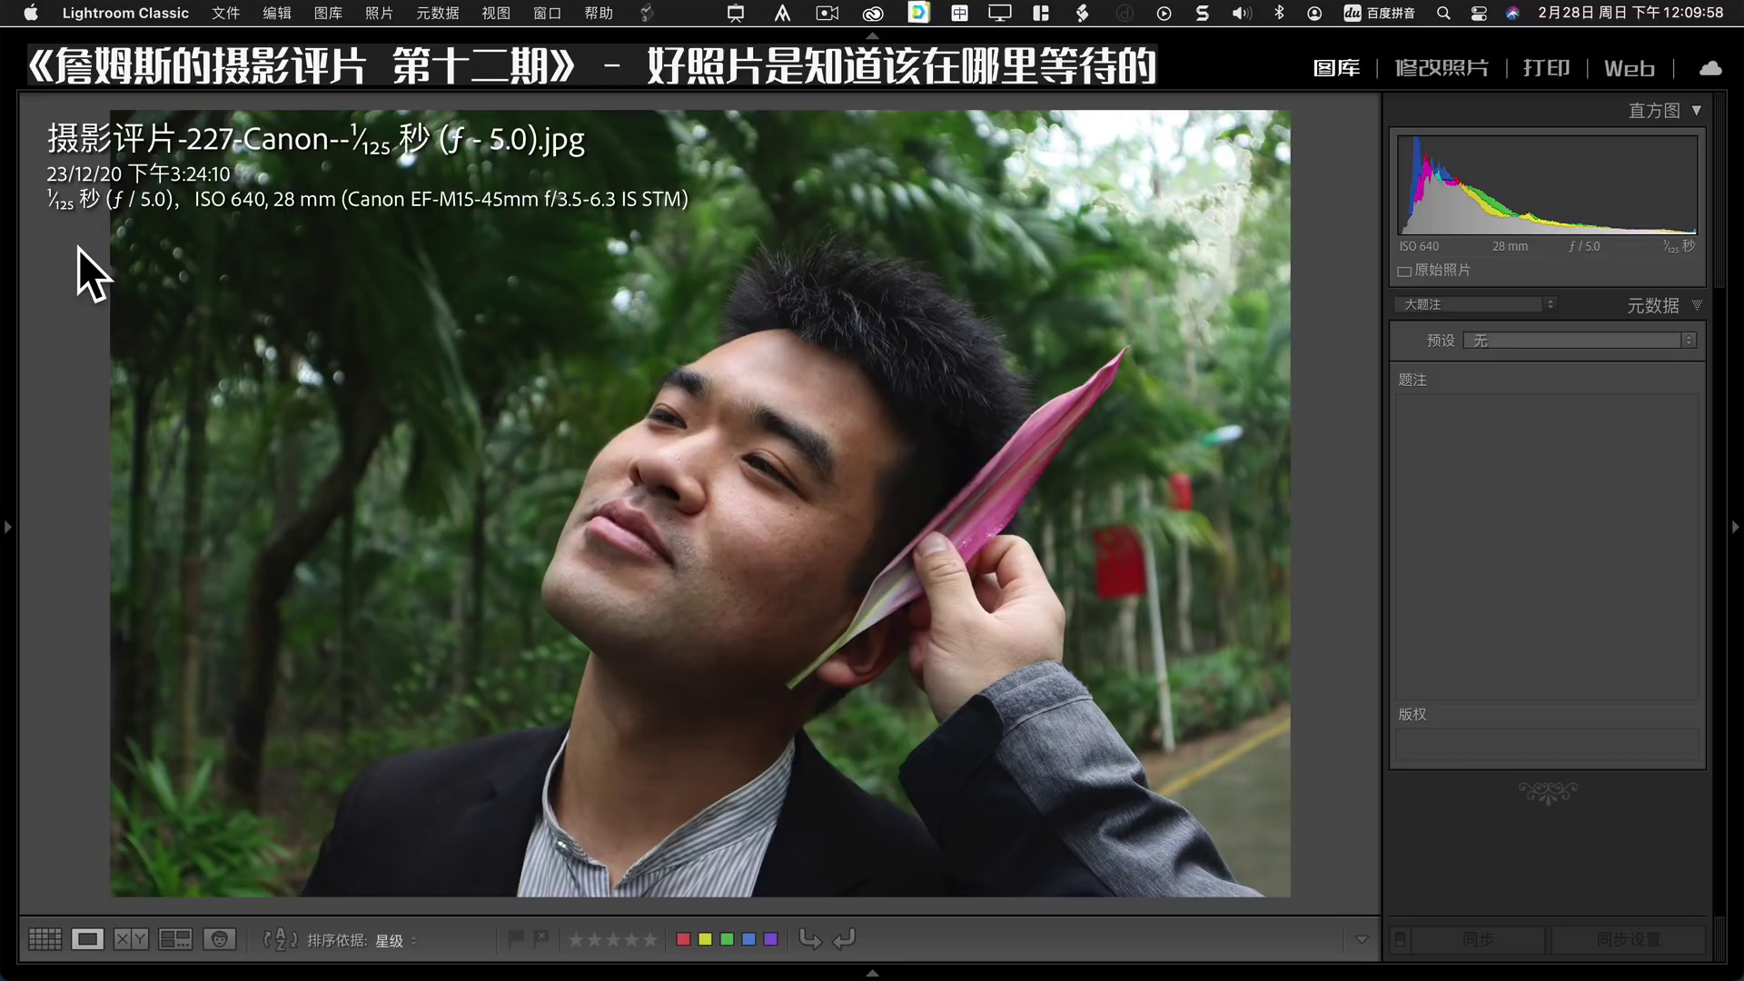
{"action": "key", "text": "Right"}
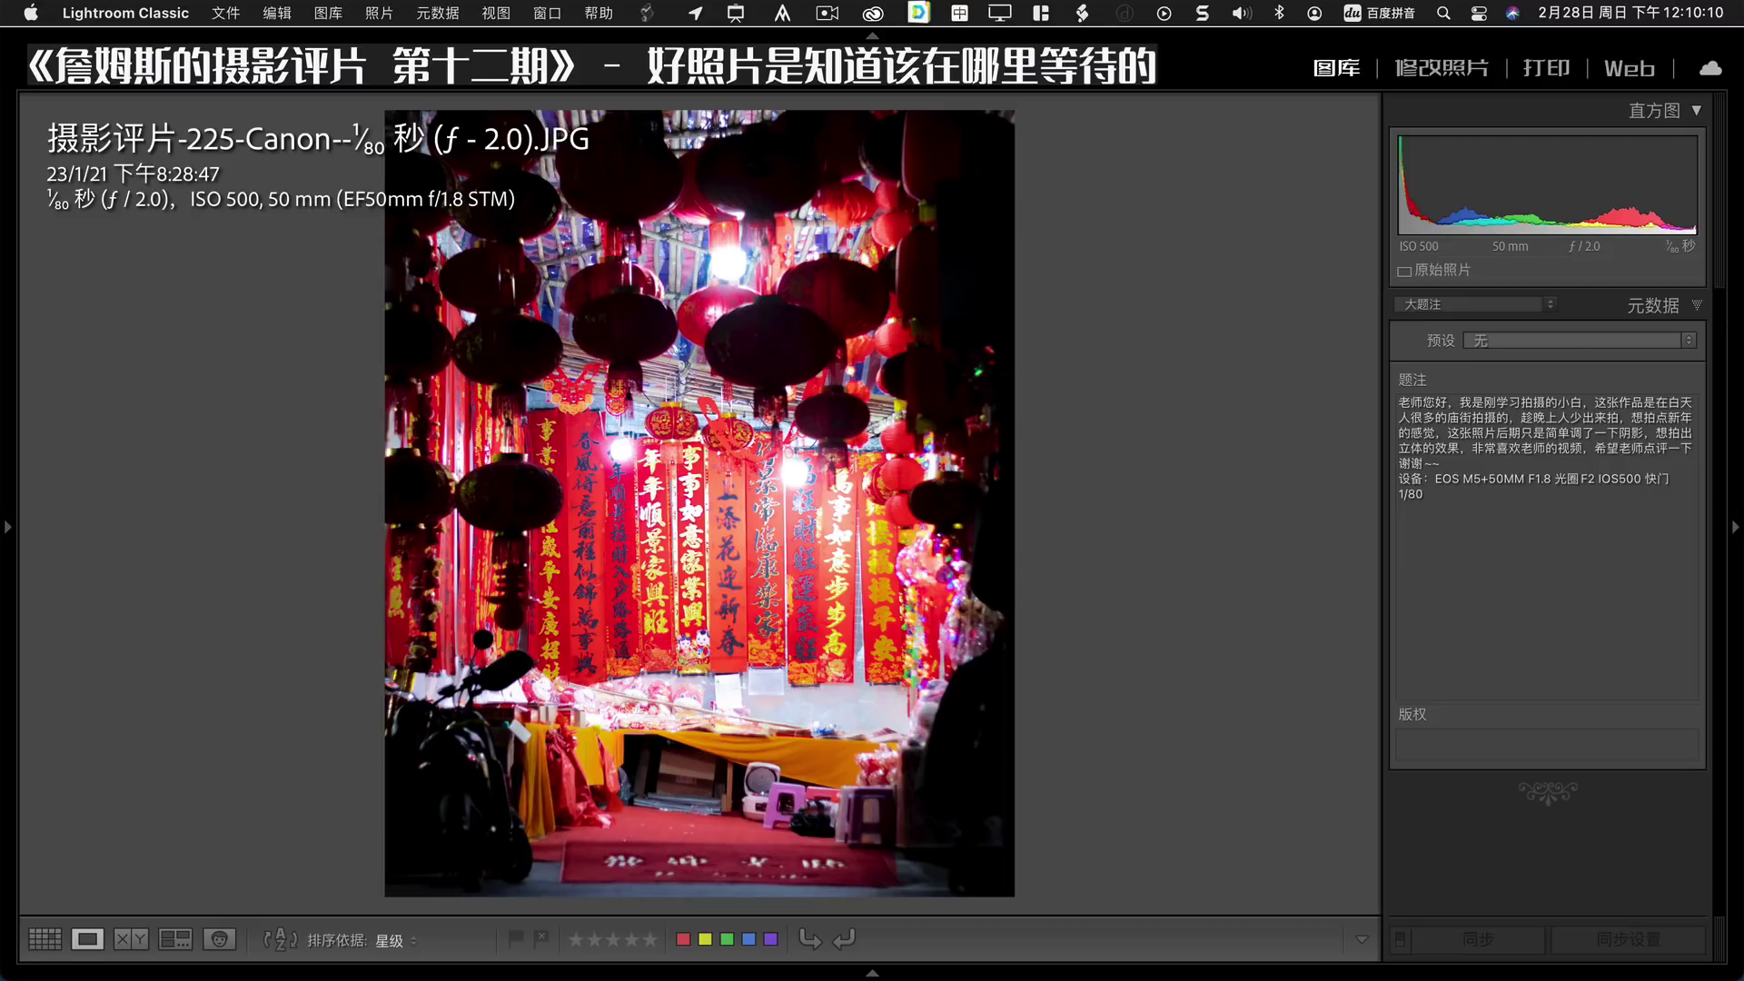
{"action": "key", "text": "Right"}
{"action": "left_click", "coordinate": [239, 232]}
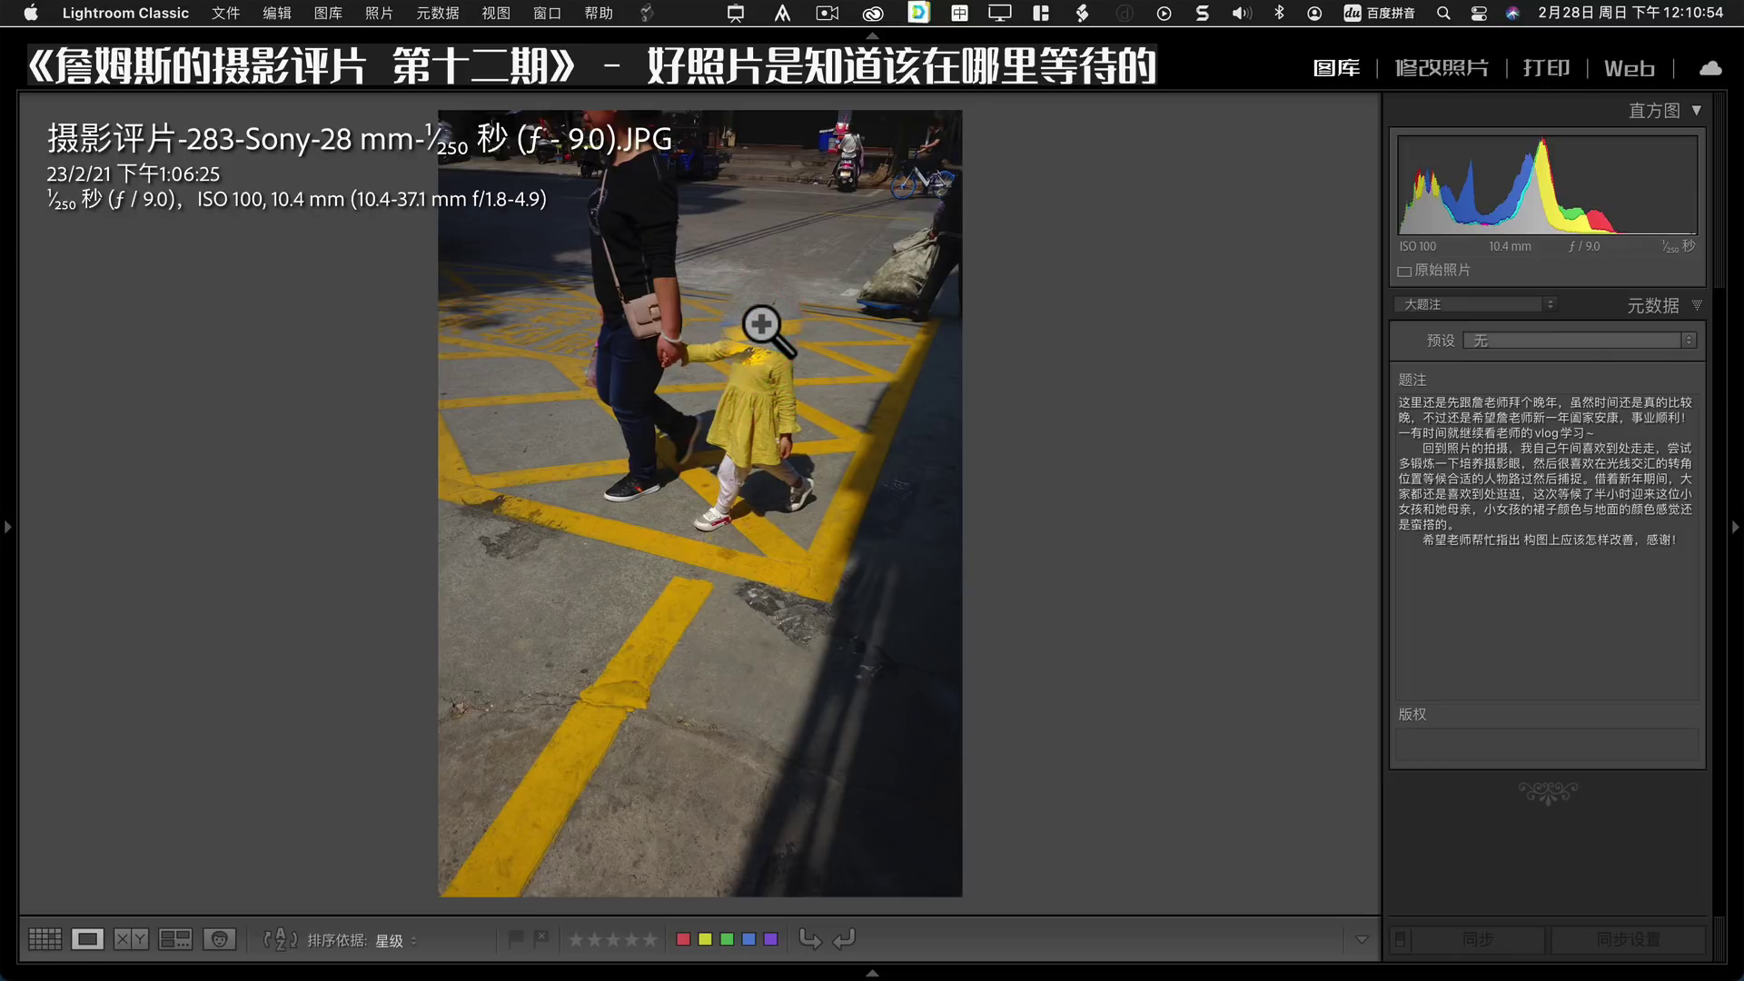
Step past the sunset village shot to coastal cliff photo 摄影评片-286.
{"action": "key", "text": "Right"}
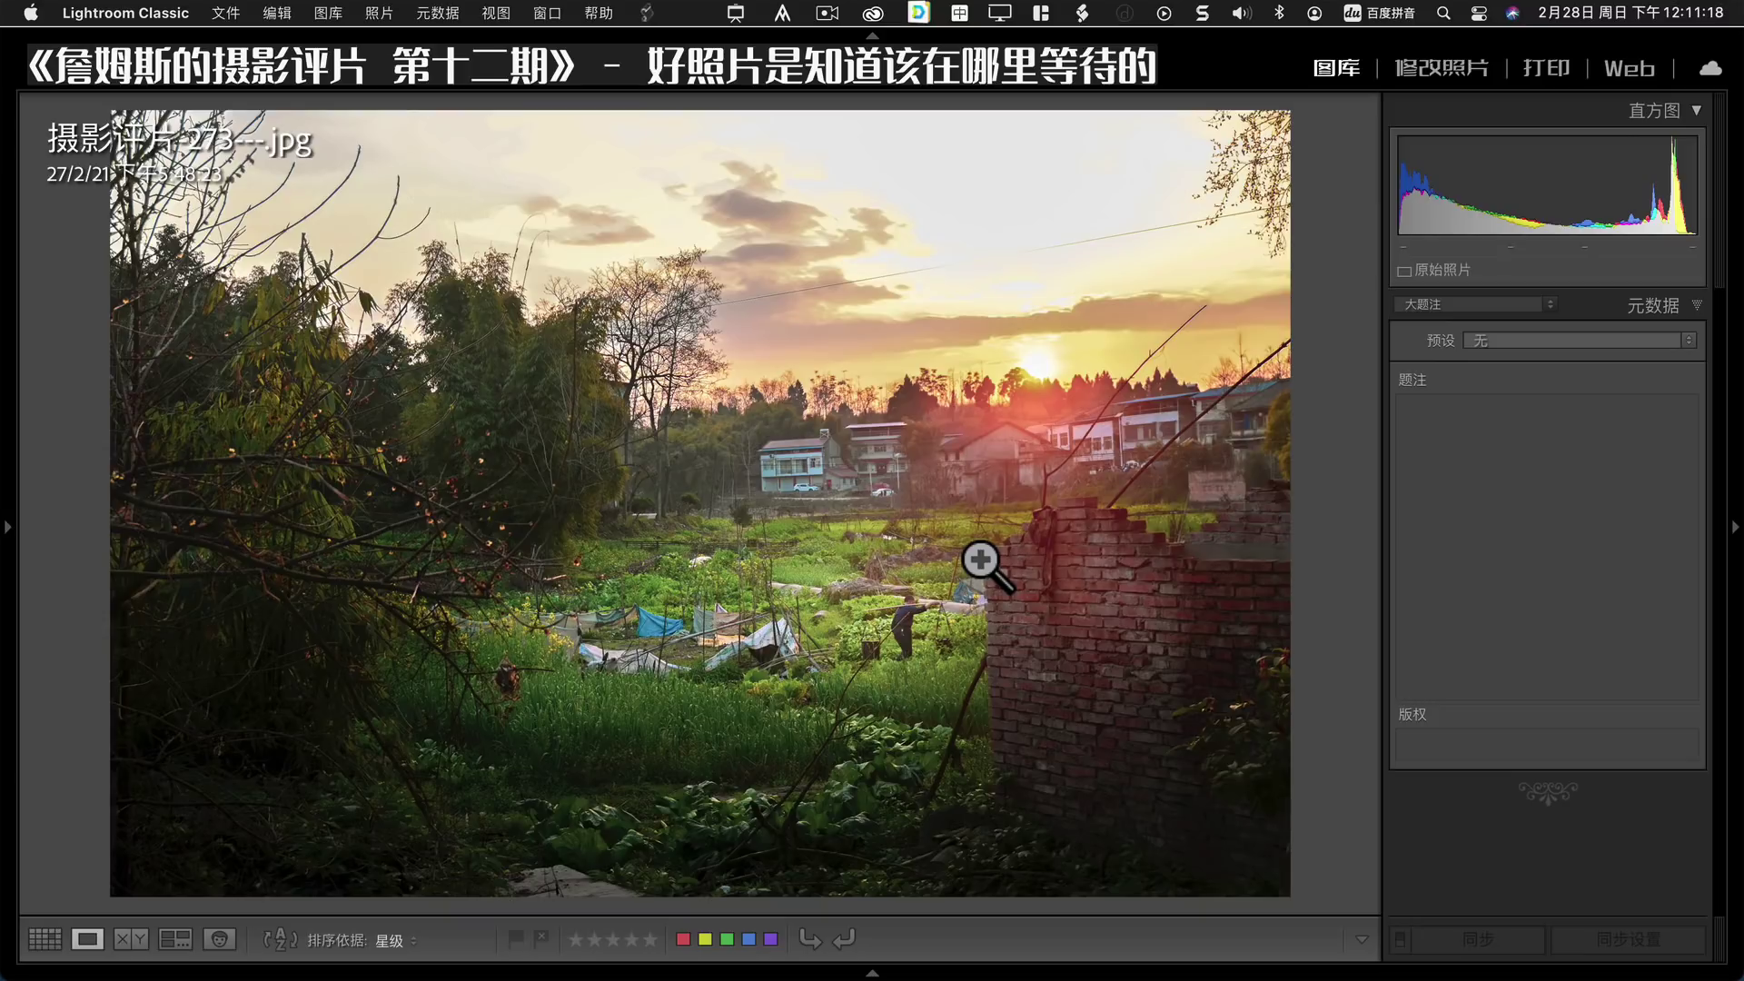
{"action": "key", "text": "Right"}
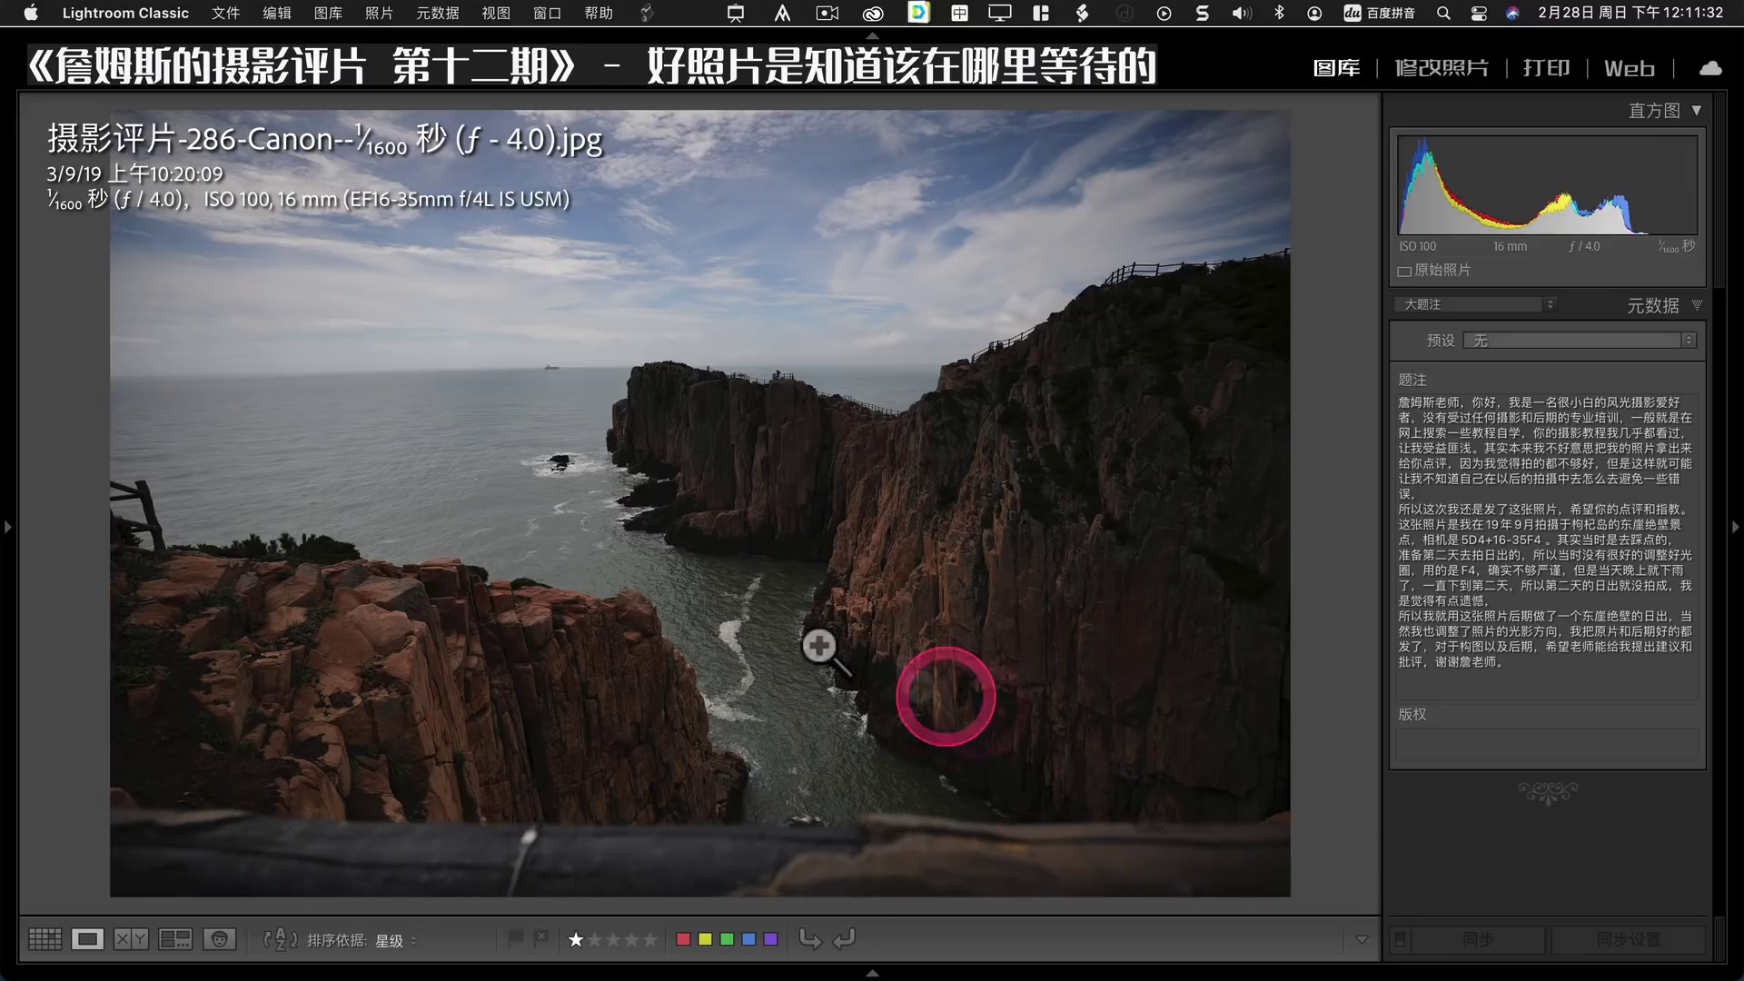
Overlay a rule-of-thirds grid stretched out to the cliff photo's edges.
{"action": "left_click", "coordinate": [782, 12]}
{"action": "left_click", "coordinate": [916, 155]}
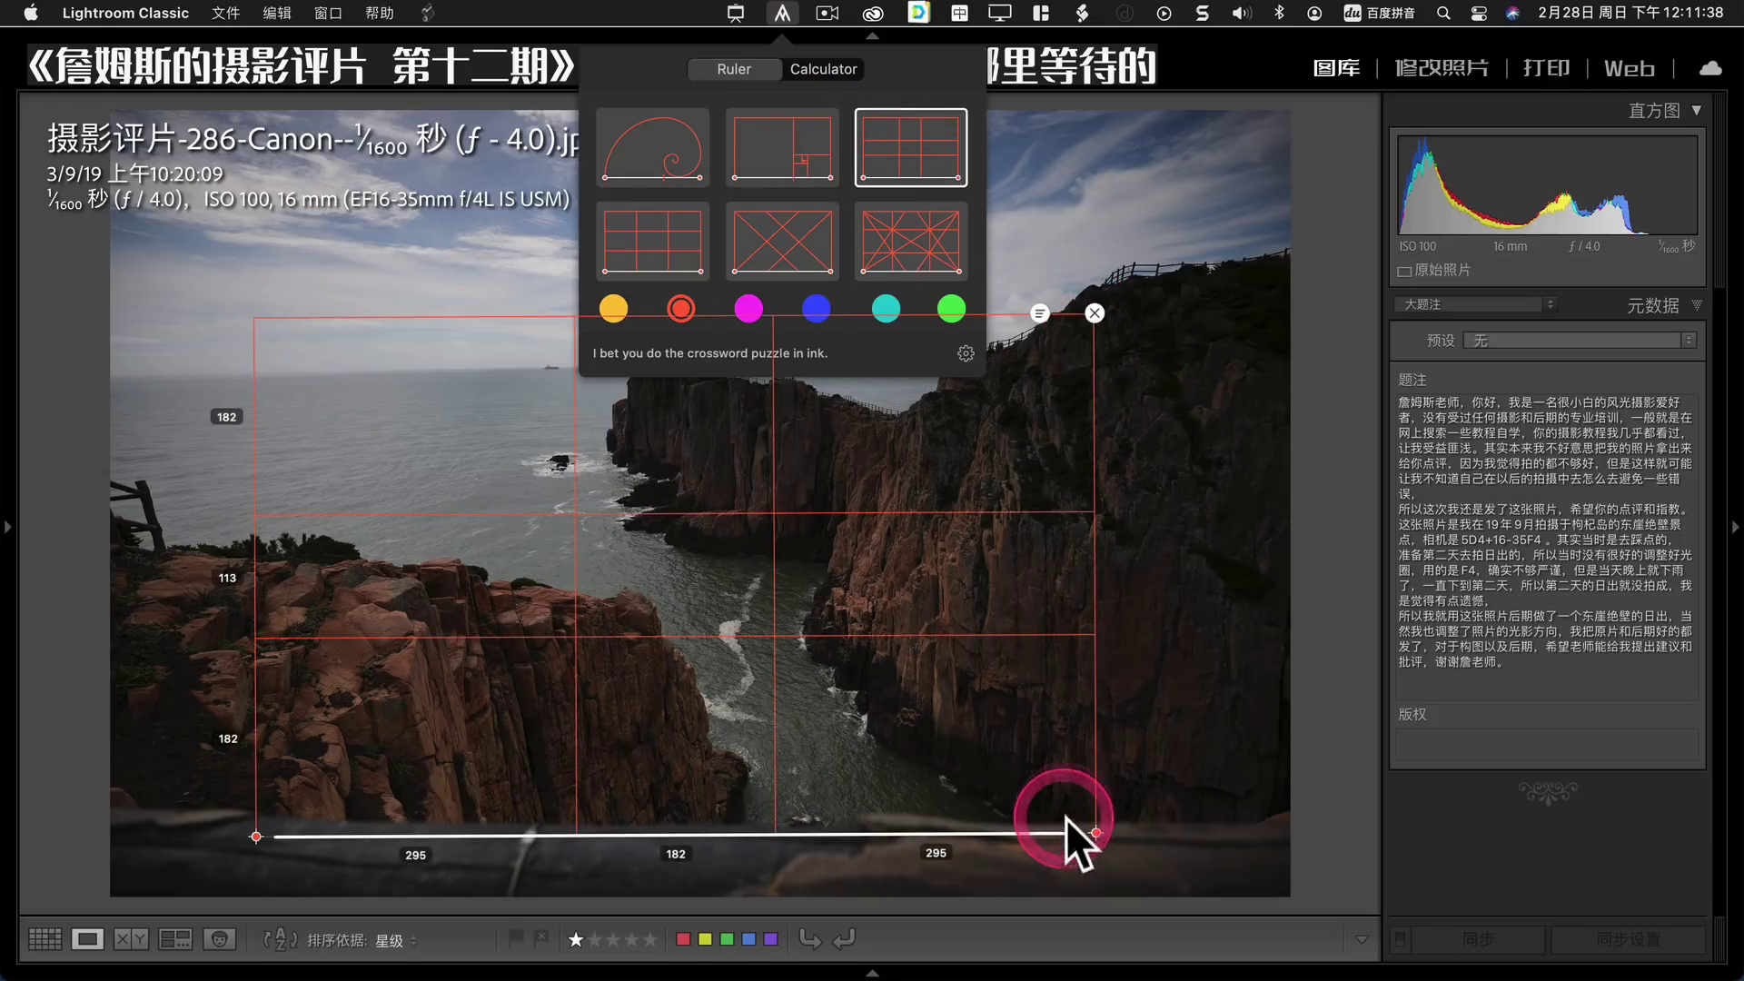
{"action": "left_click_drag", "start_coordinate": [1096, 832], "coordinate": [1289, 843]}
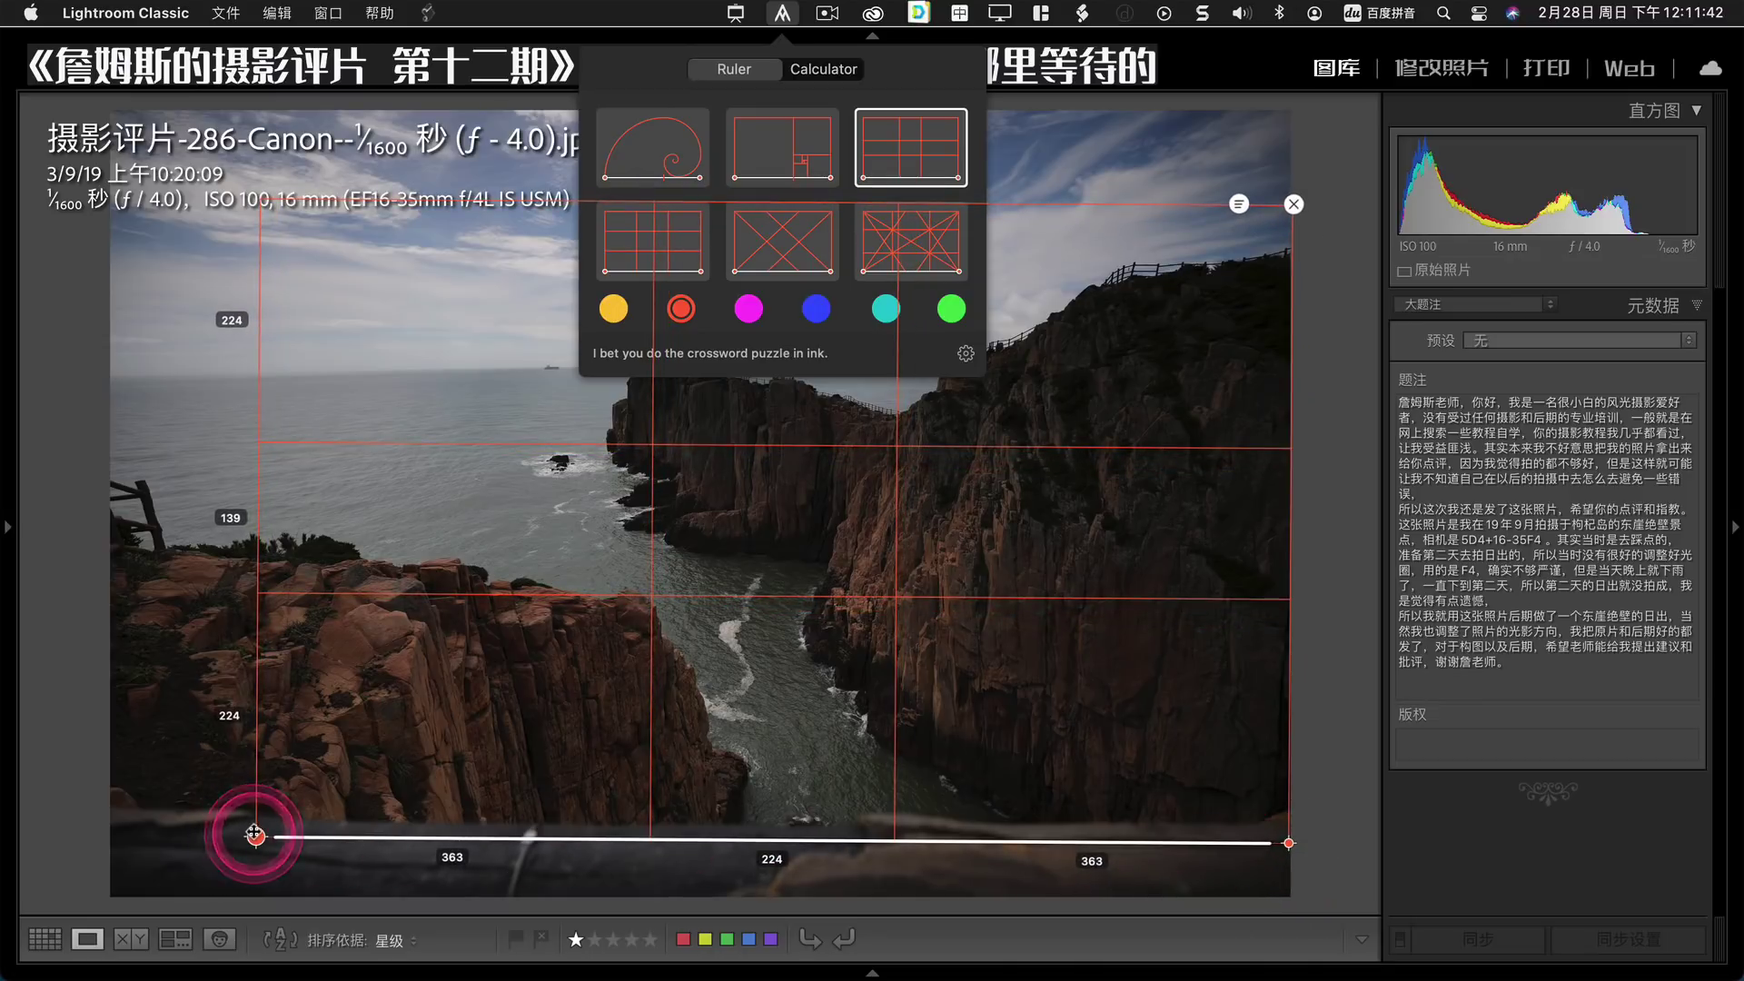
{"action": "left_click_drag", "start_coordinate": [257, 836], "coordinate": [110, 838]}
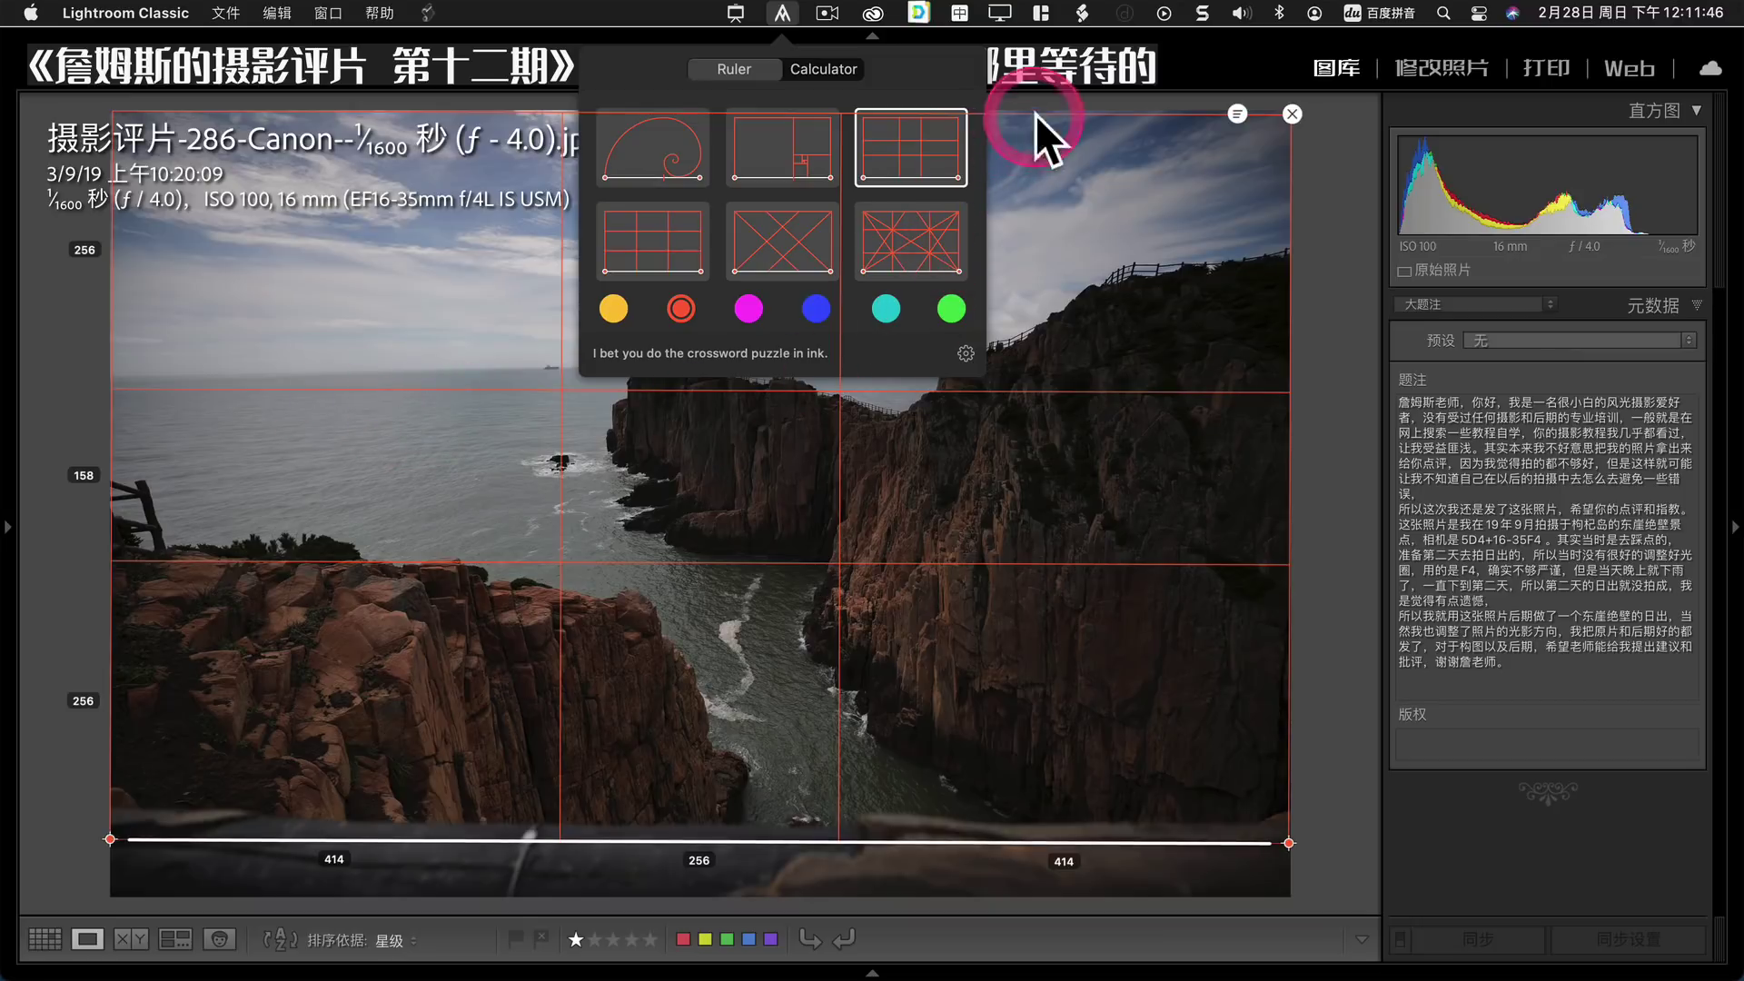
{"action": "left_click", "coordinate": [778, 14]}
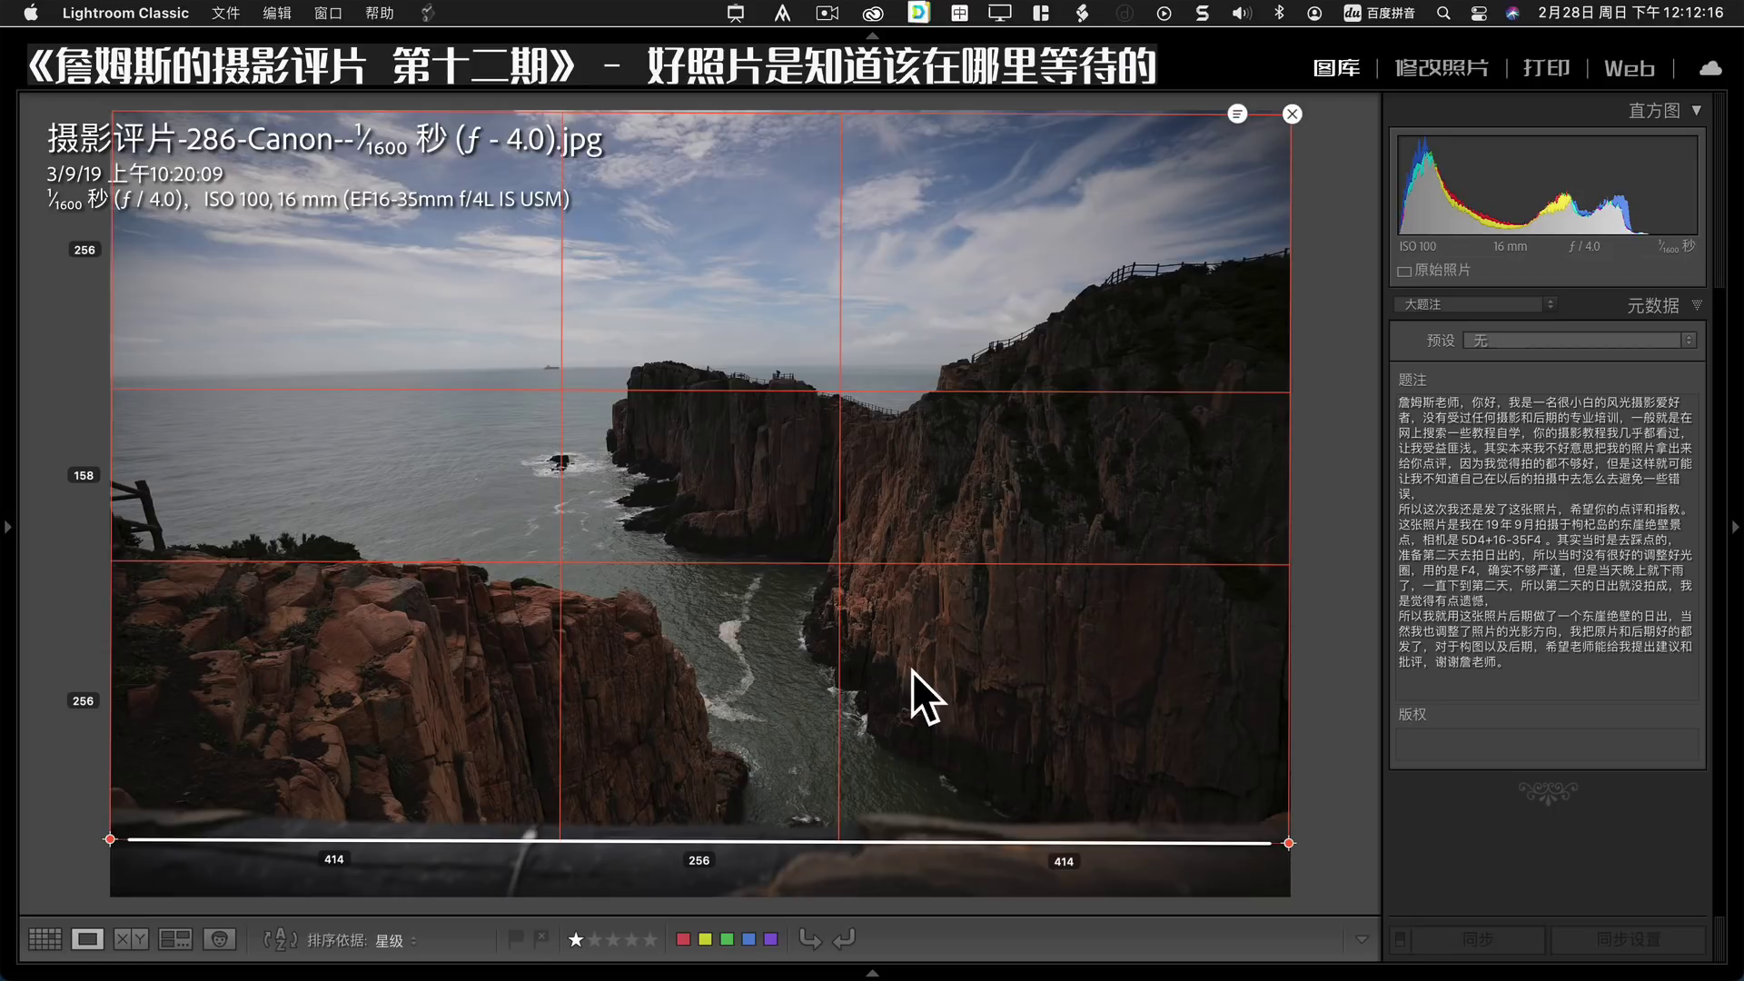
{"action": "mouse_move", "coordinate": [900, 700]}
{"action": "left_mouse_down"}
{"action": "mouse_move", "coordinate": [1250, 868]}
{"action": "mouse_move", "coordinate": [1006, 848]}
{"action": "left_mouse_up"}
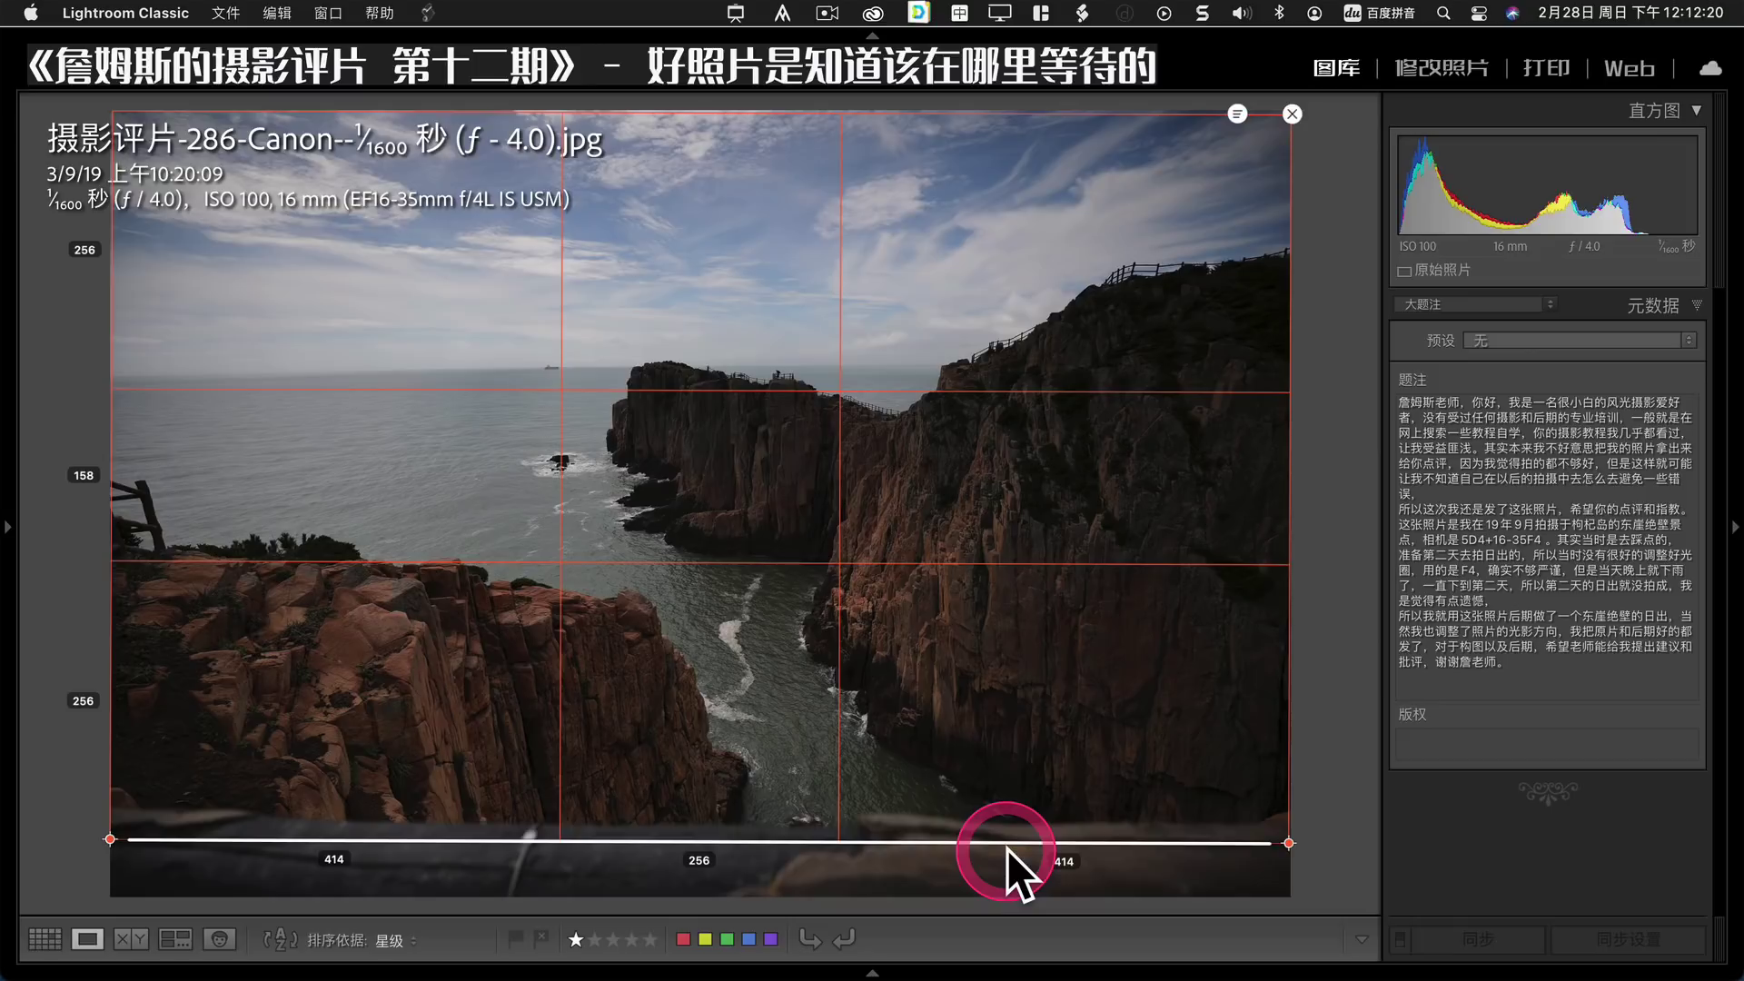
{"action": "mouse_move", "coordinate": [1006, 848]}
{"action": "left_mouse_down"}
{"action": "mouse_move", "coordinate": [261, 398]}
{"action": "mouse_move", "coordinate": [778, 576]}
{"action": "left_mouse_up"}
Remove the thirds grid and step through railway photo 226 to misty lake boat photo 271.
{"action": "key", "text": "Right"}
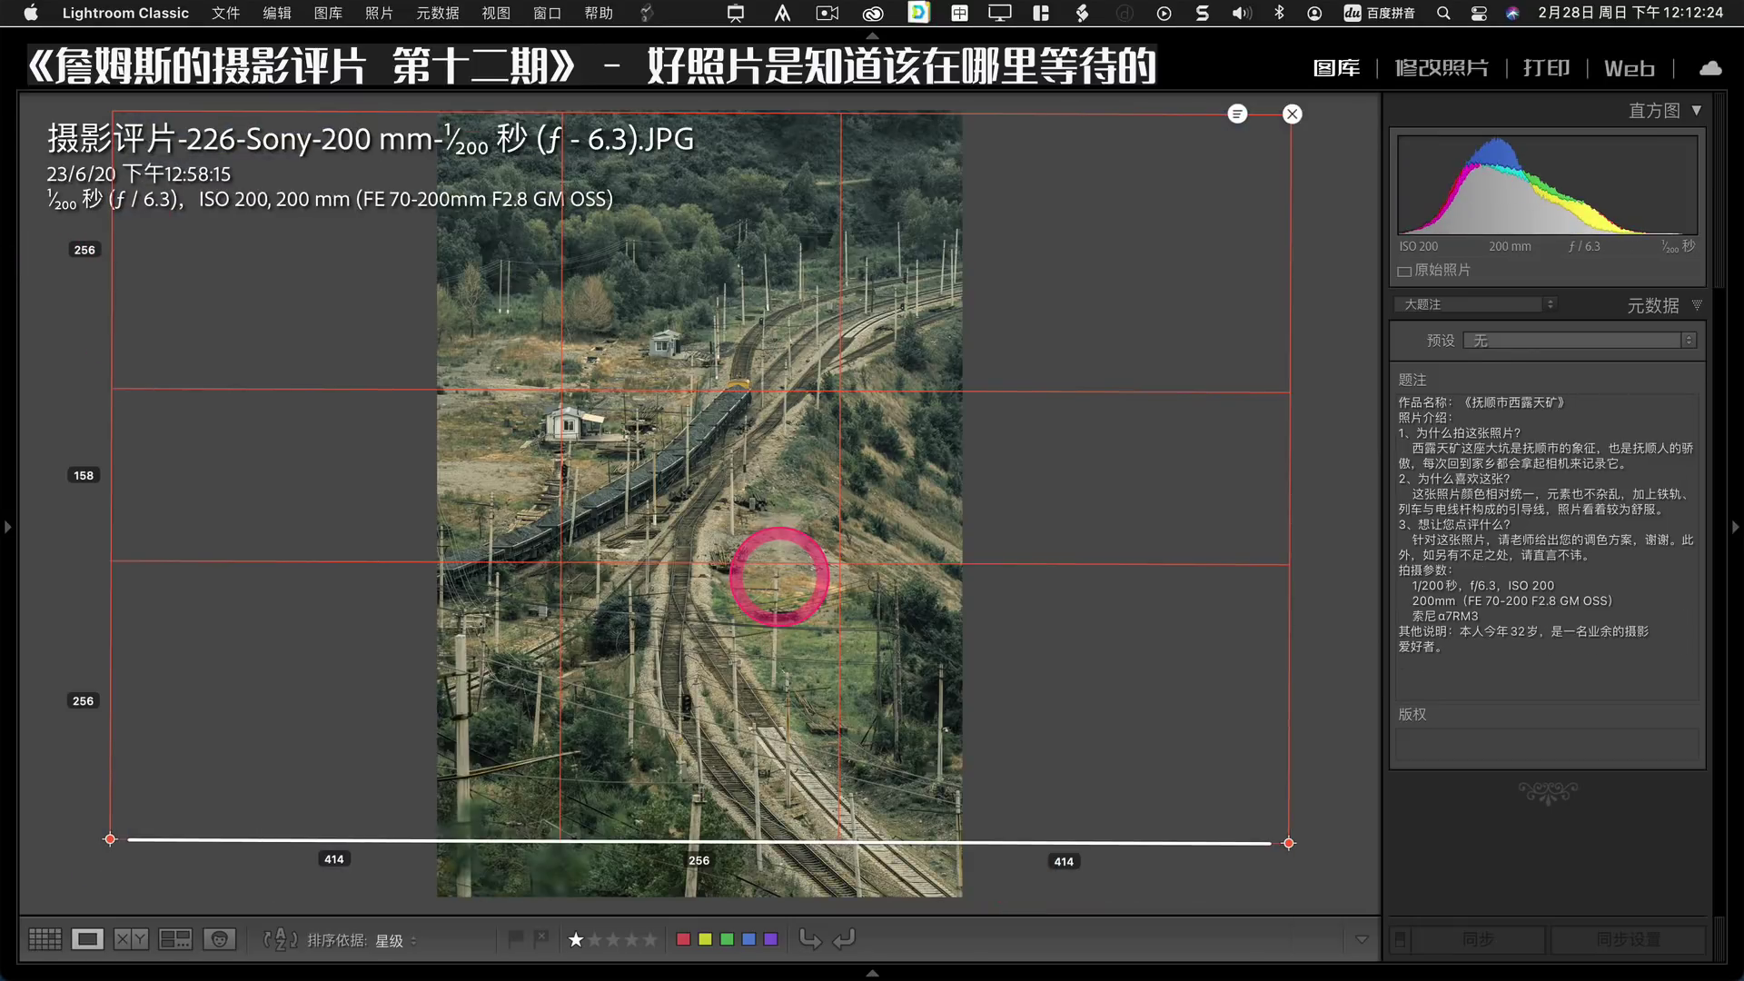
{"action": "left_click", "coordinate": [1292, 114]}
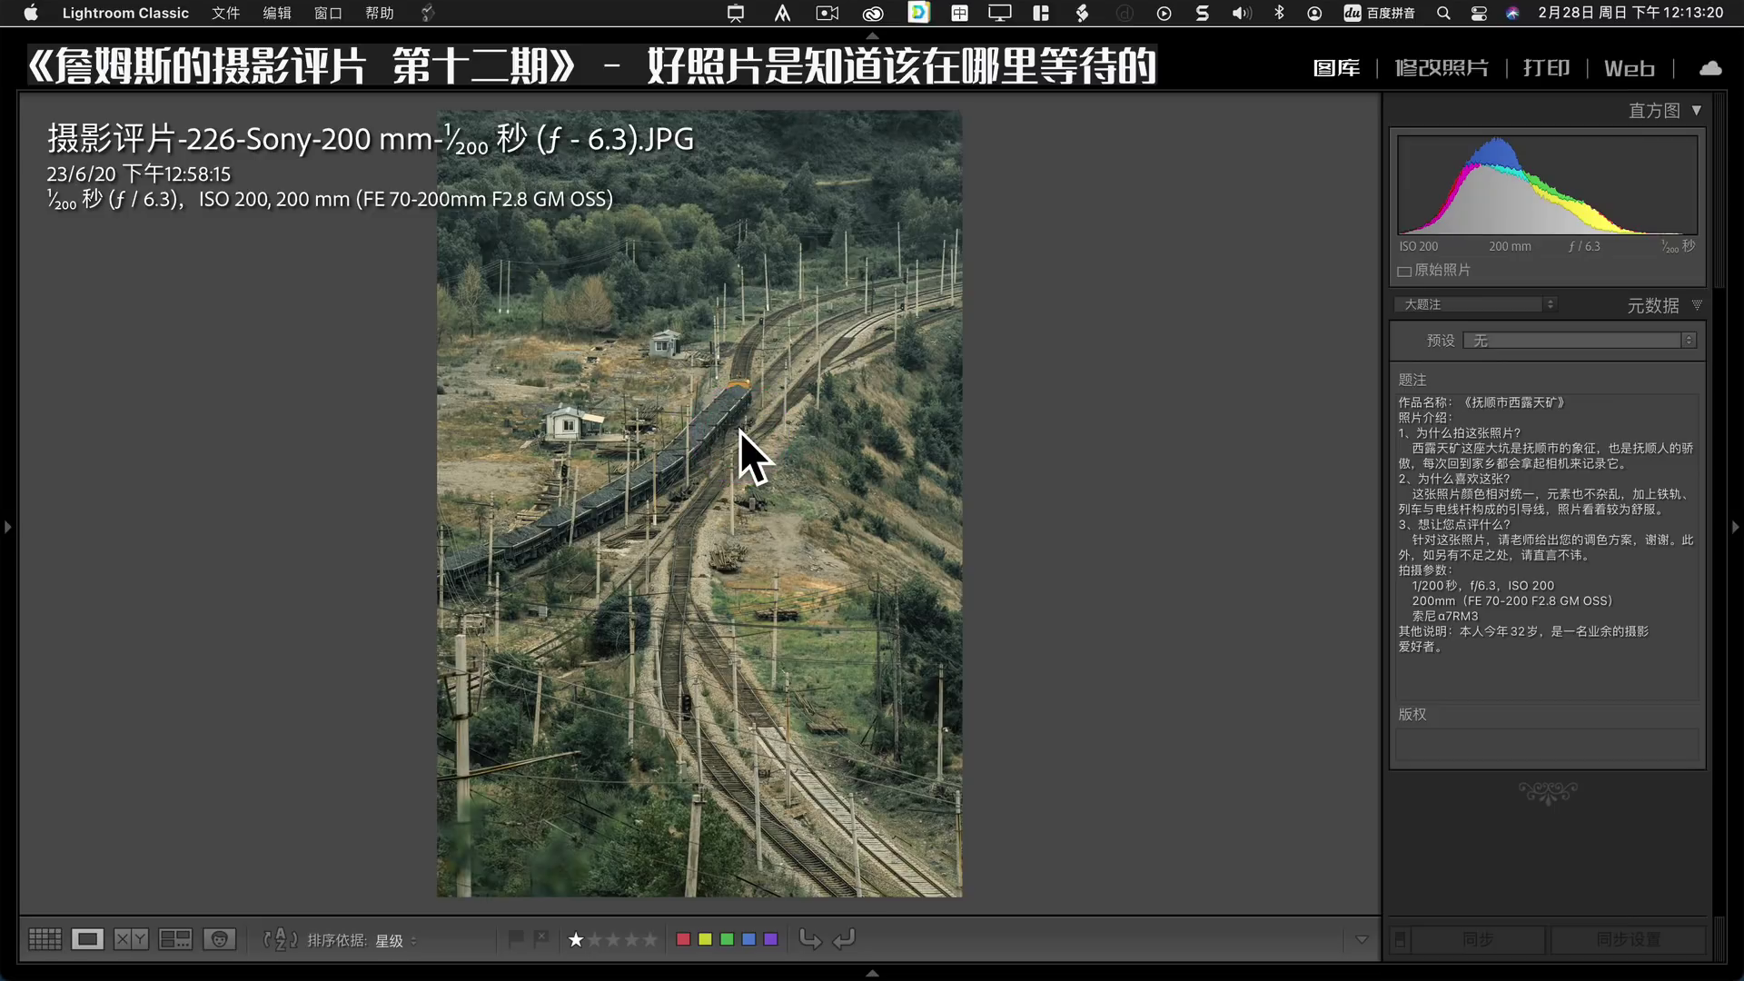
{"action": "left_click", "coordinate": [885, 418]}
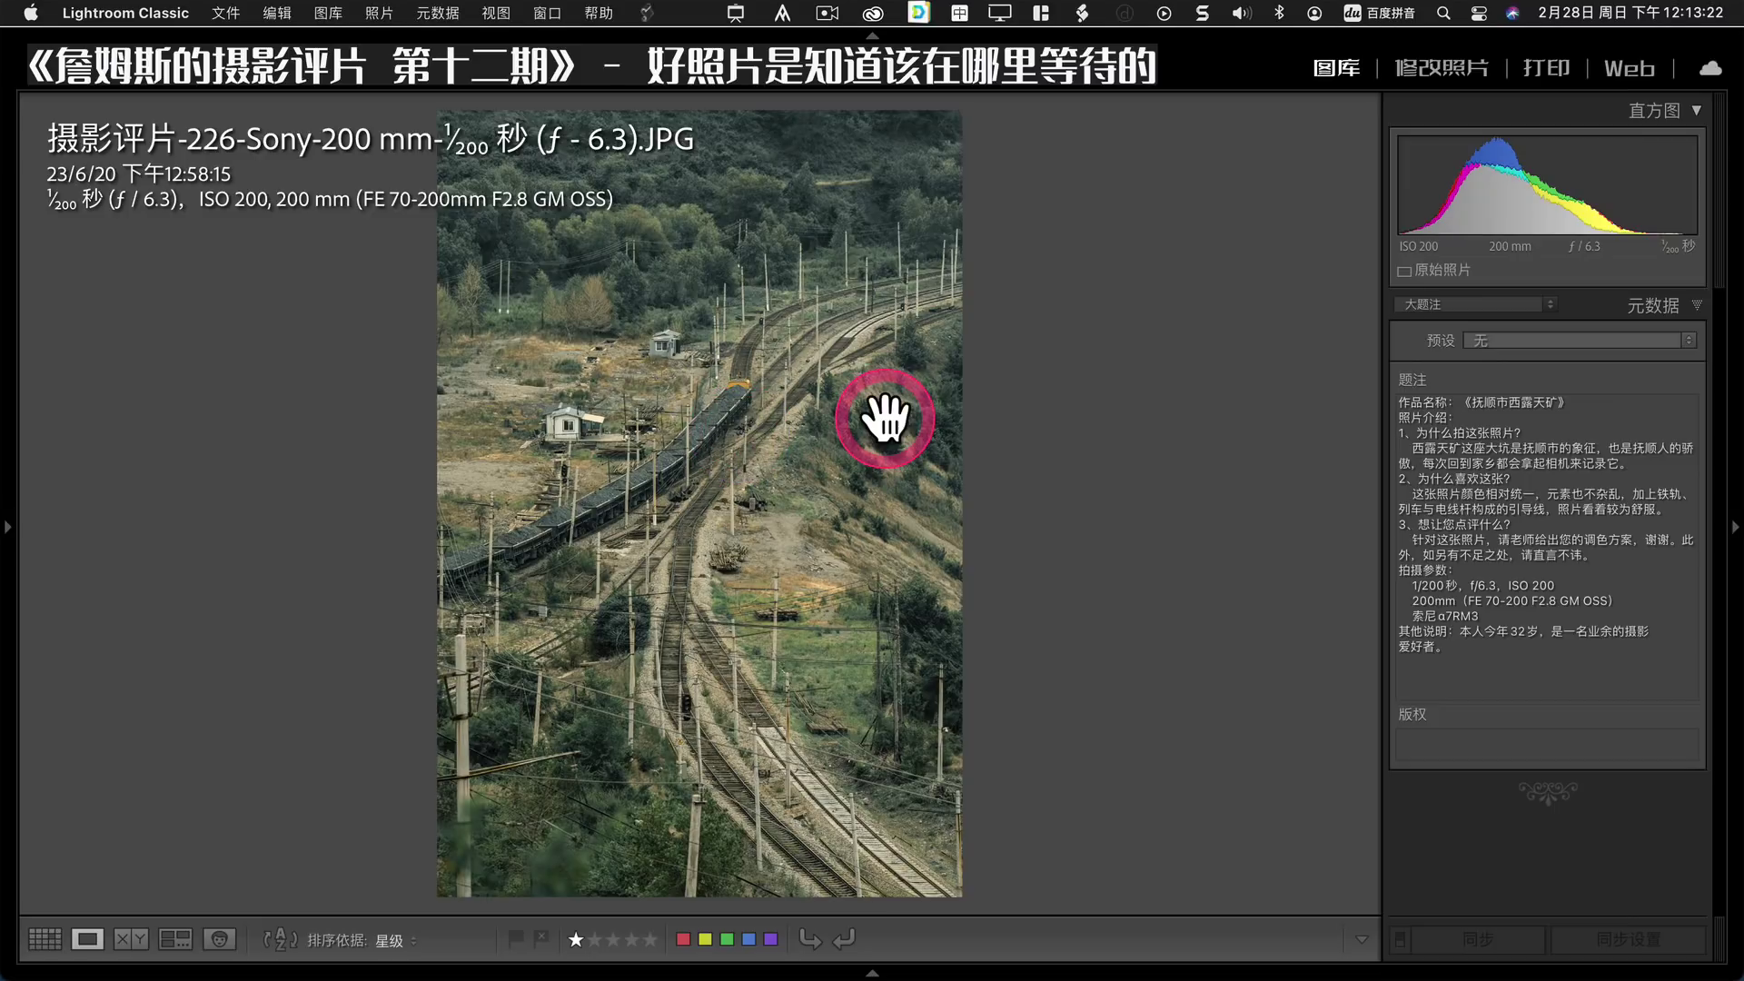
{"action": "key", "text": "Right"}
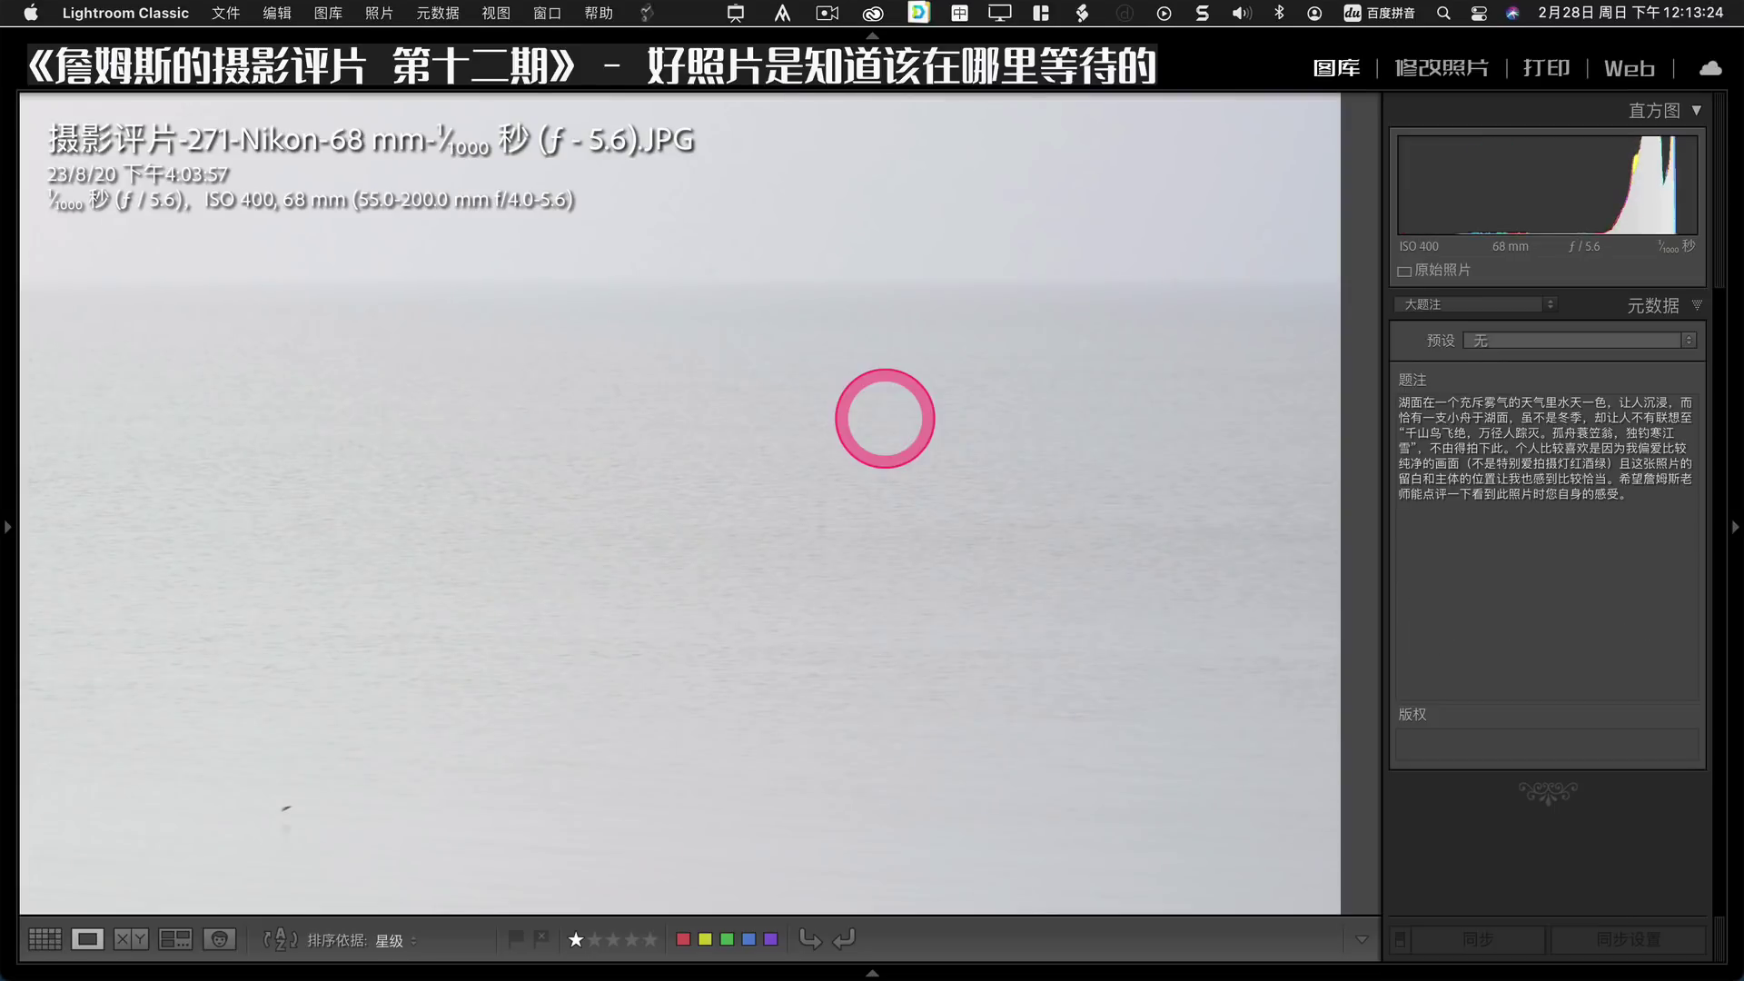
Zoom in and pan along the moored boat, read its caption, then advance to photo 233.
{"action": "left_click", "coordinate": [806, 537]}
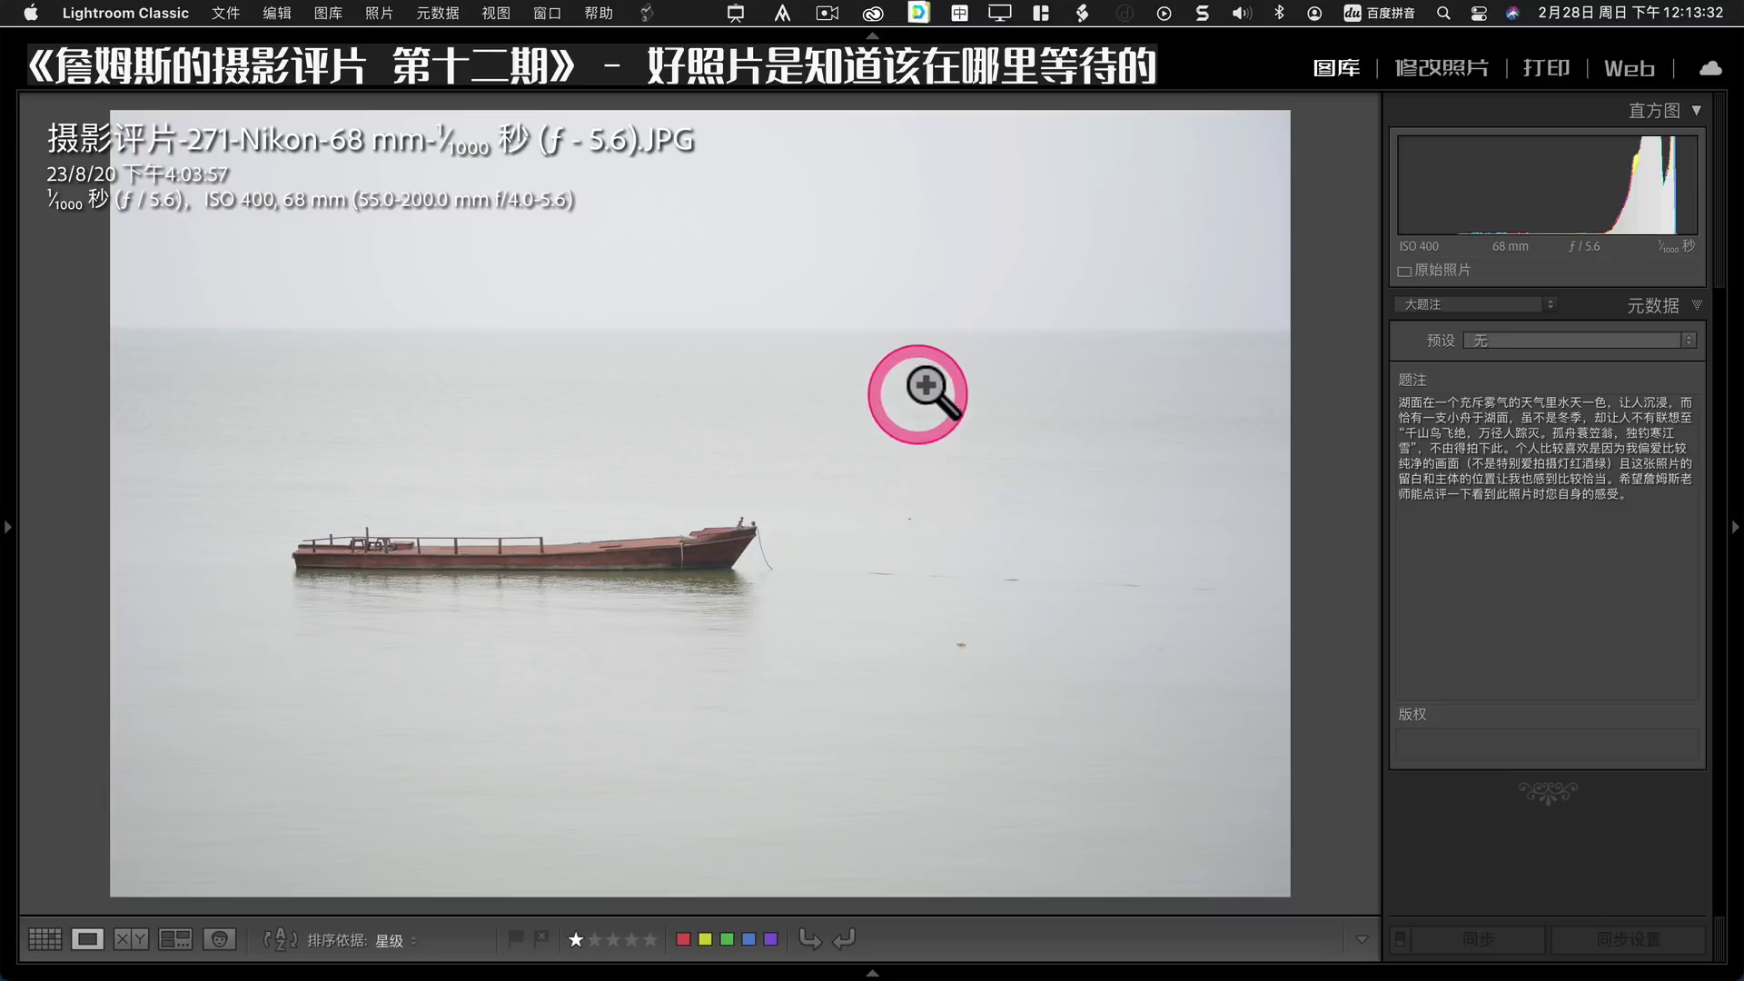
{"action": "left_click_drag", "start_coordinate": [681, 564], "coordinate": [834, 527]}
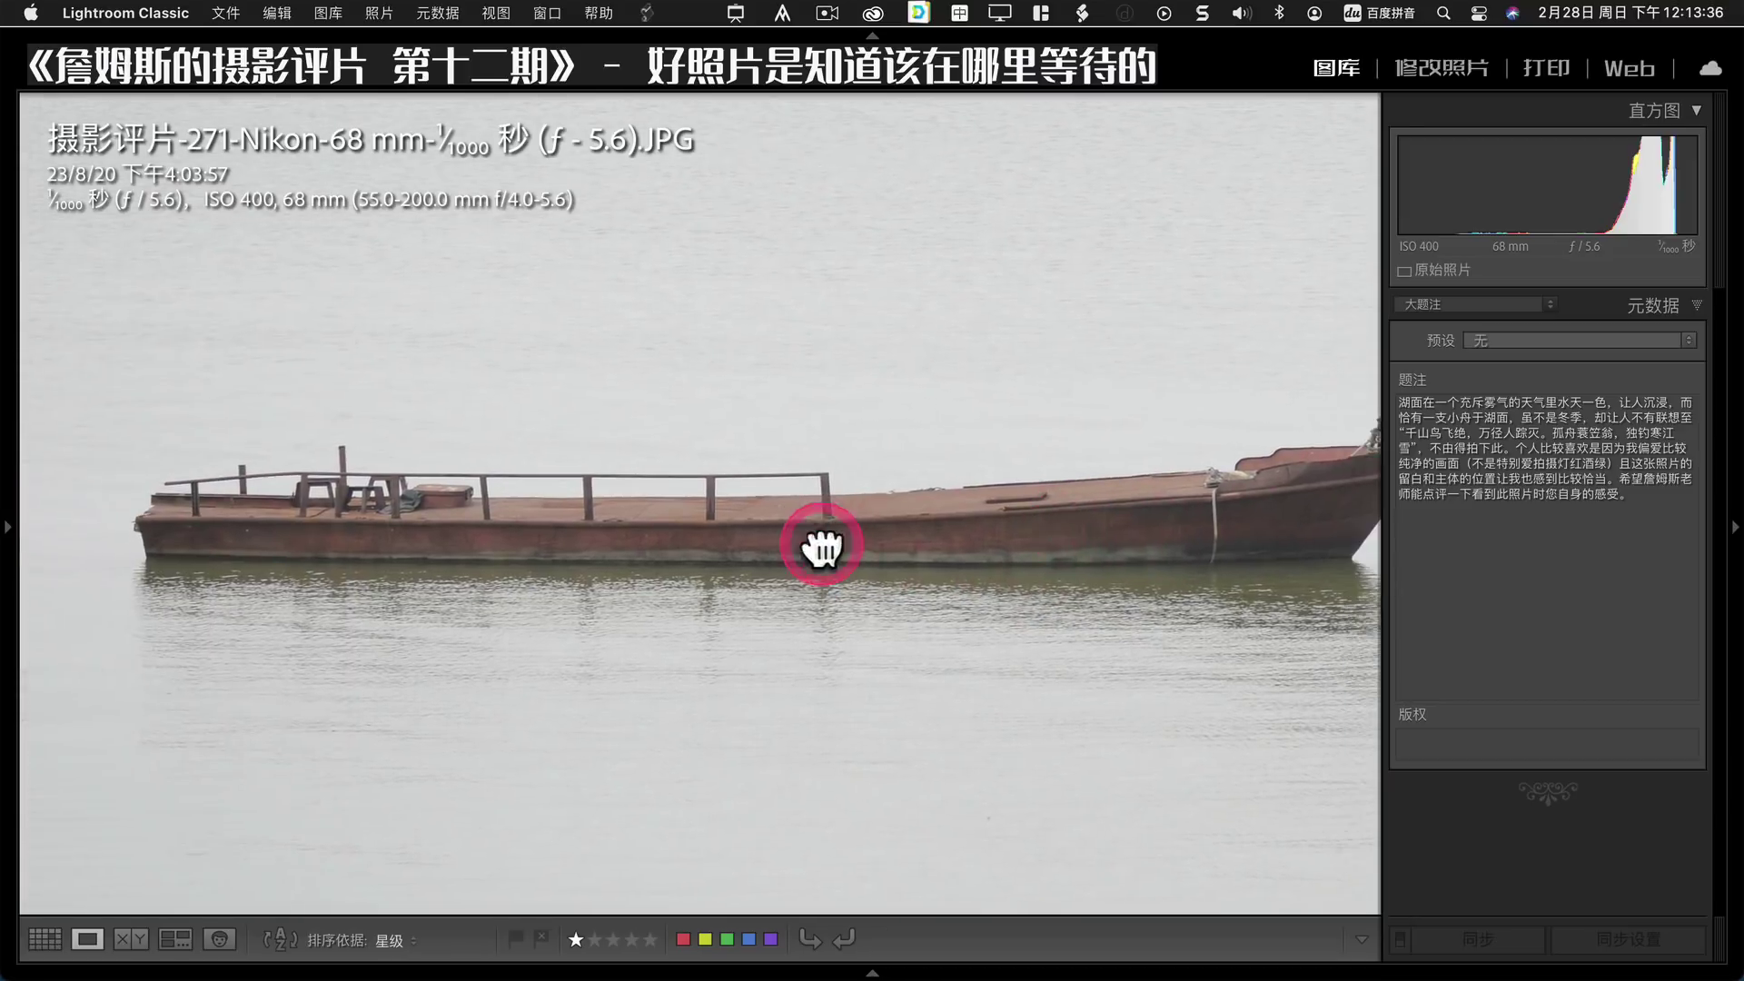
{"action": "left_click_drag", "start_coordinate": [834, 526], "coordinate": [953, 545]}
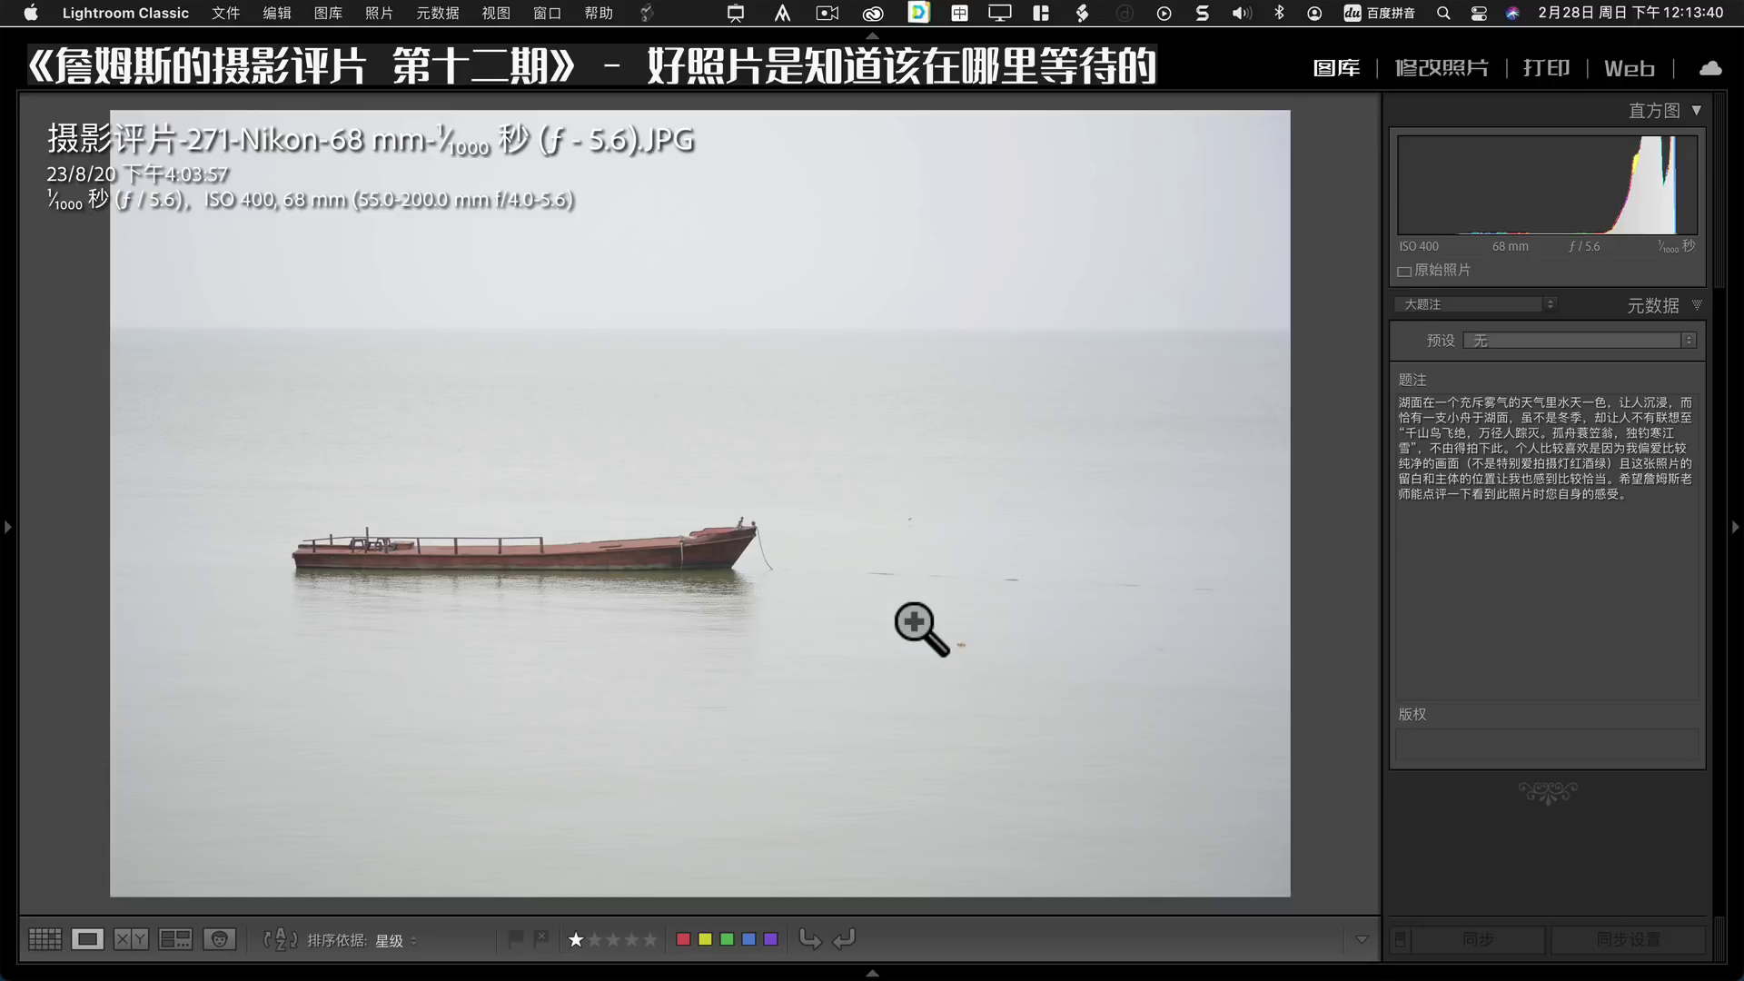
{"action": "left_click", "coordinate": [1571, 487]}
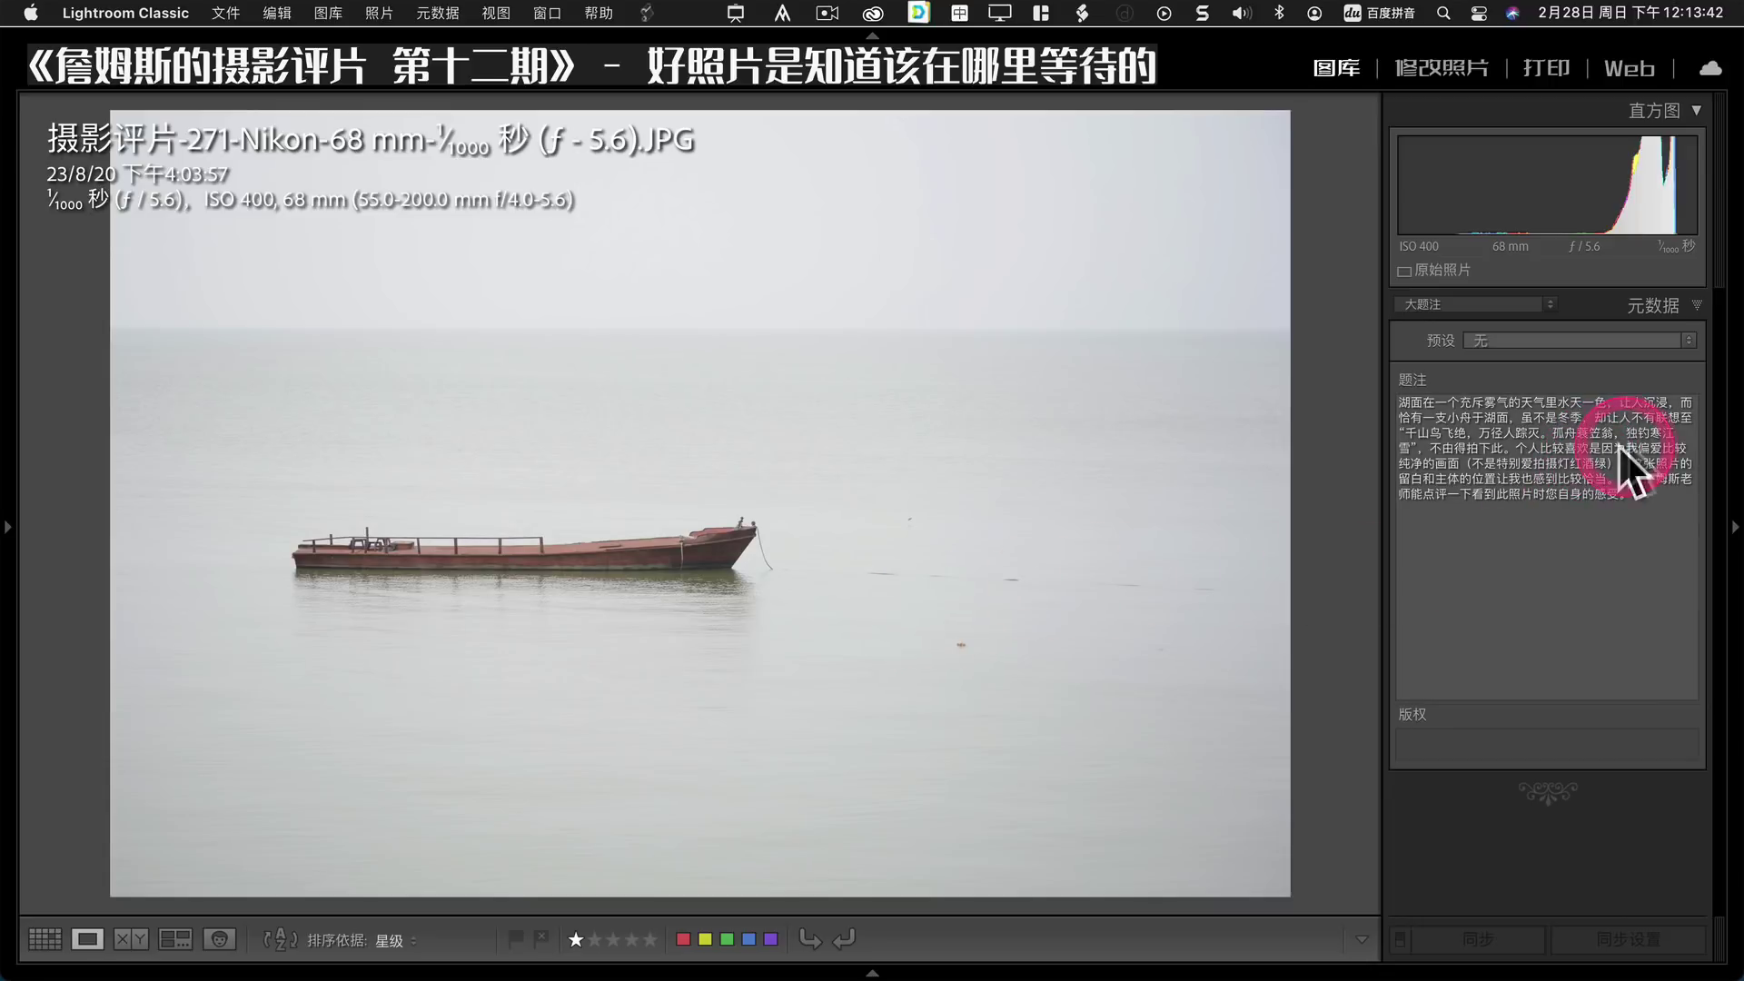
{"action": "left_click", "coordinate": [509, 518]}
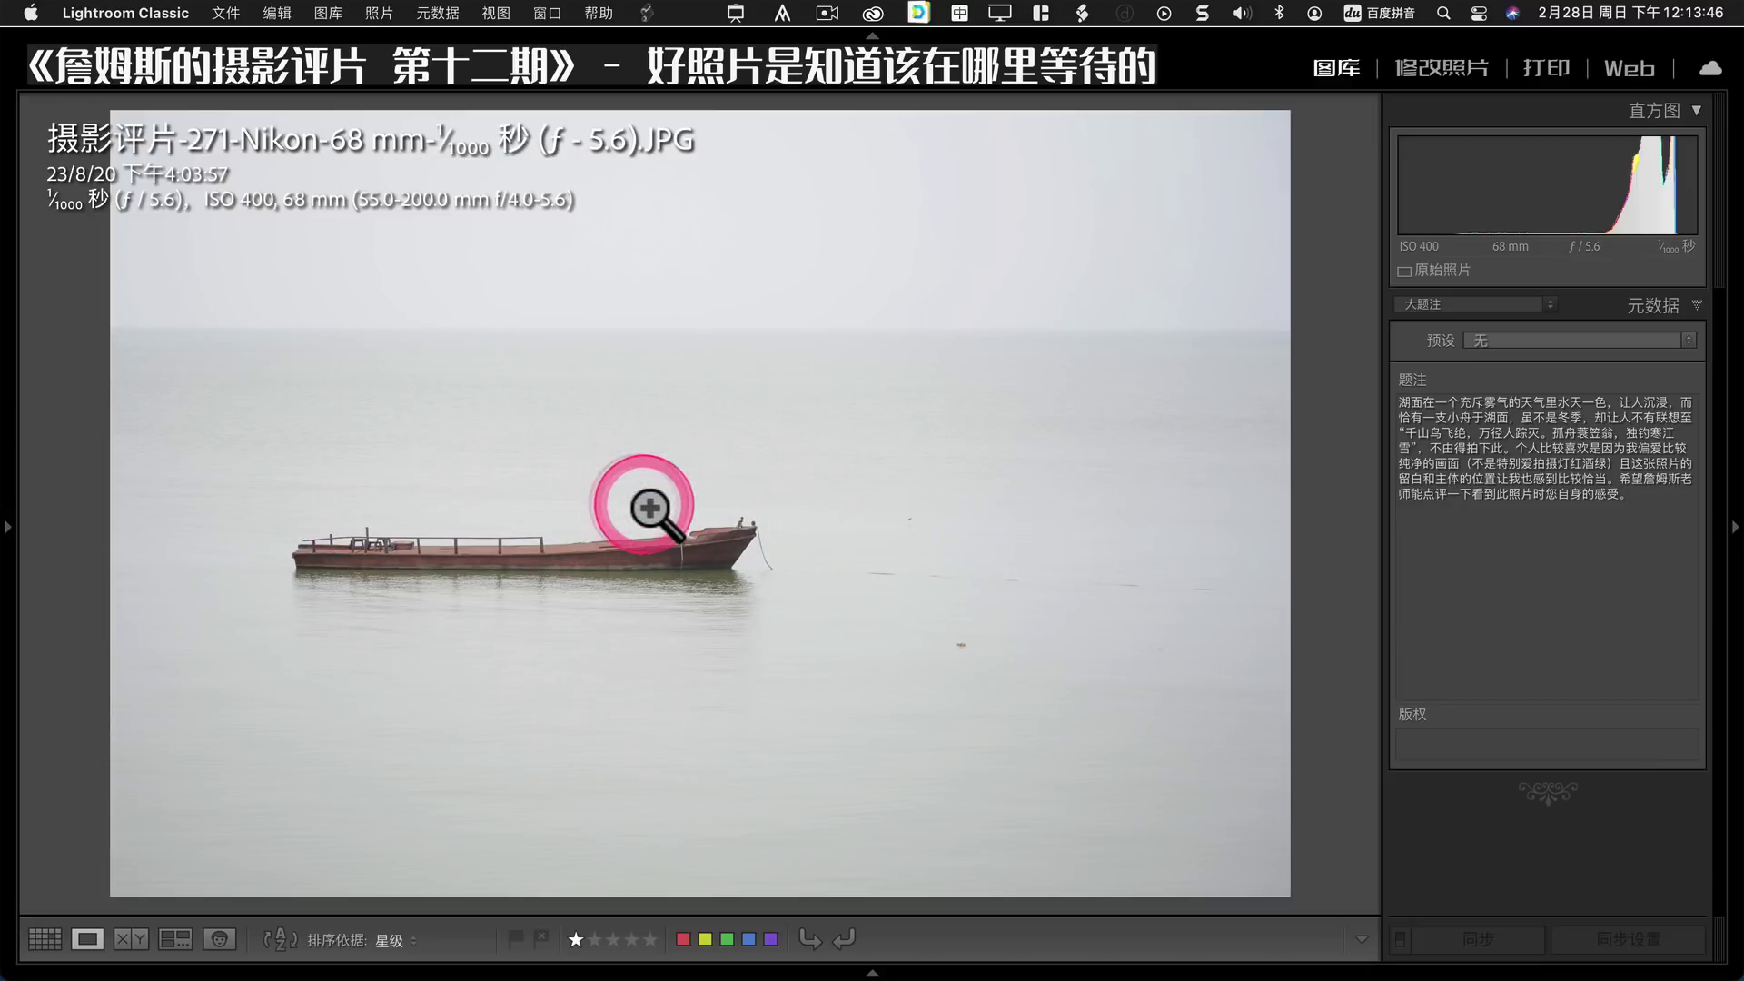
{"action": "key", "text": "Right"}
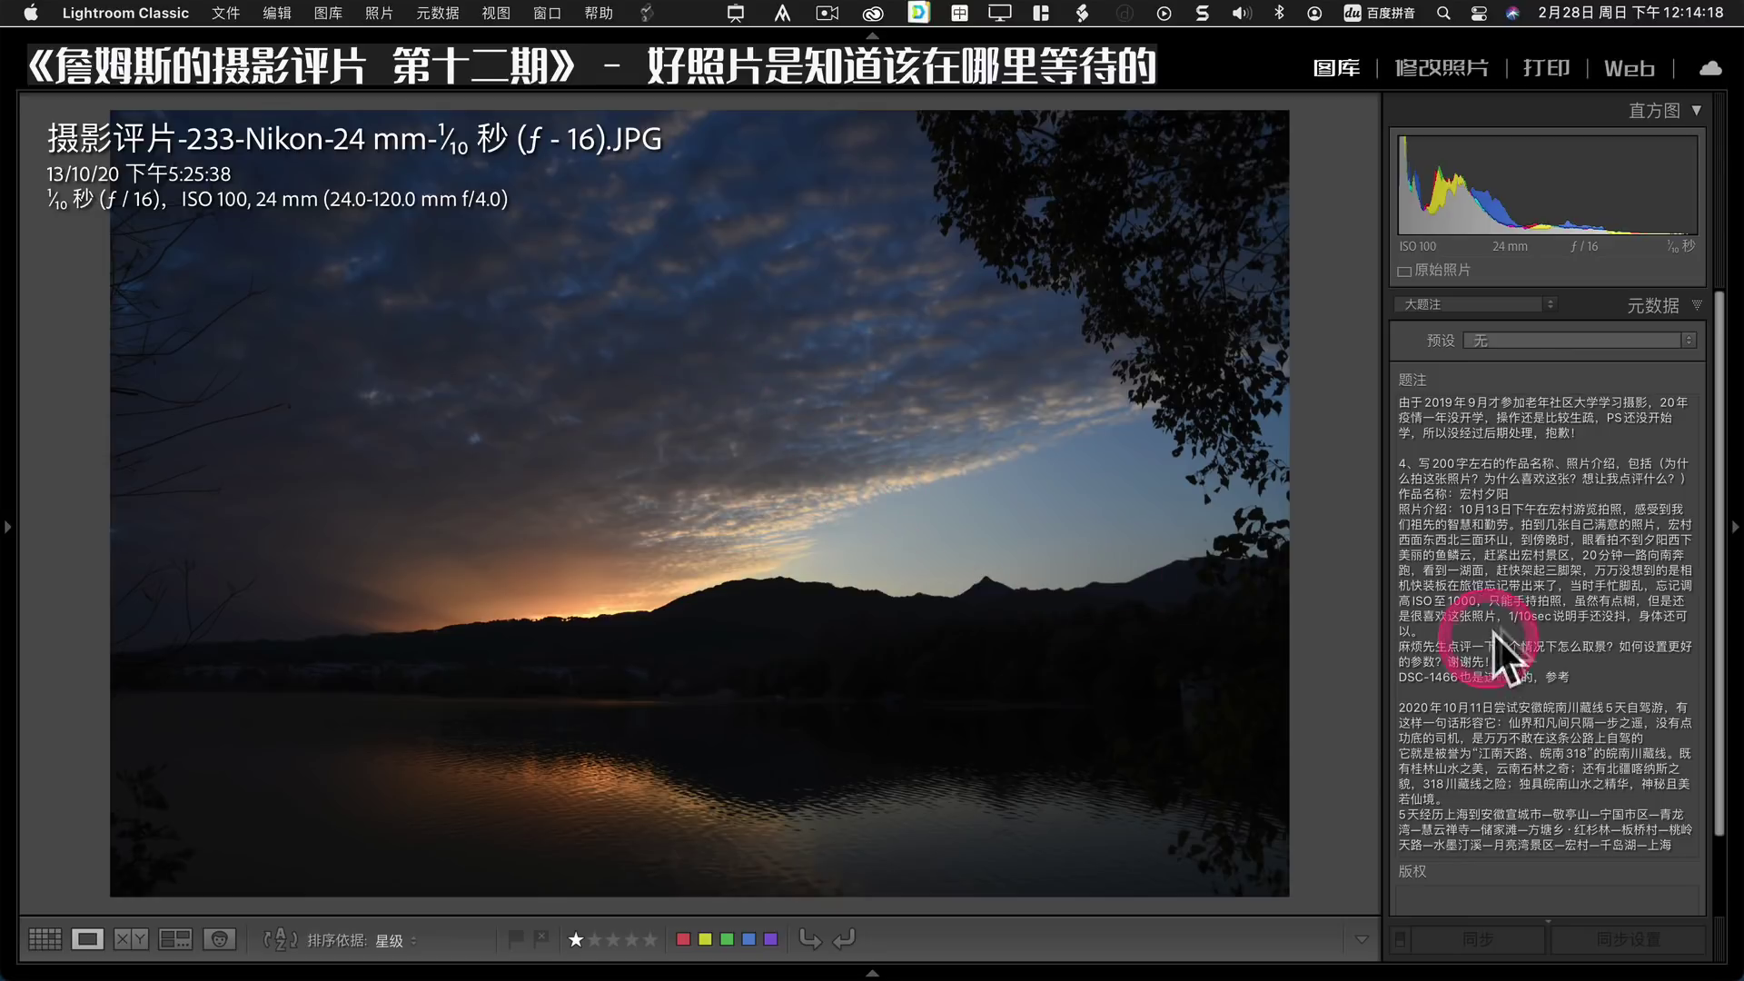
Raise the sunset photo's Shadows to +100 in Develop, then go back to Library.
{"action": "left_click", "coordinate": [662, 615]}
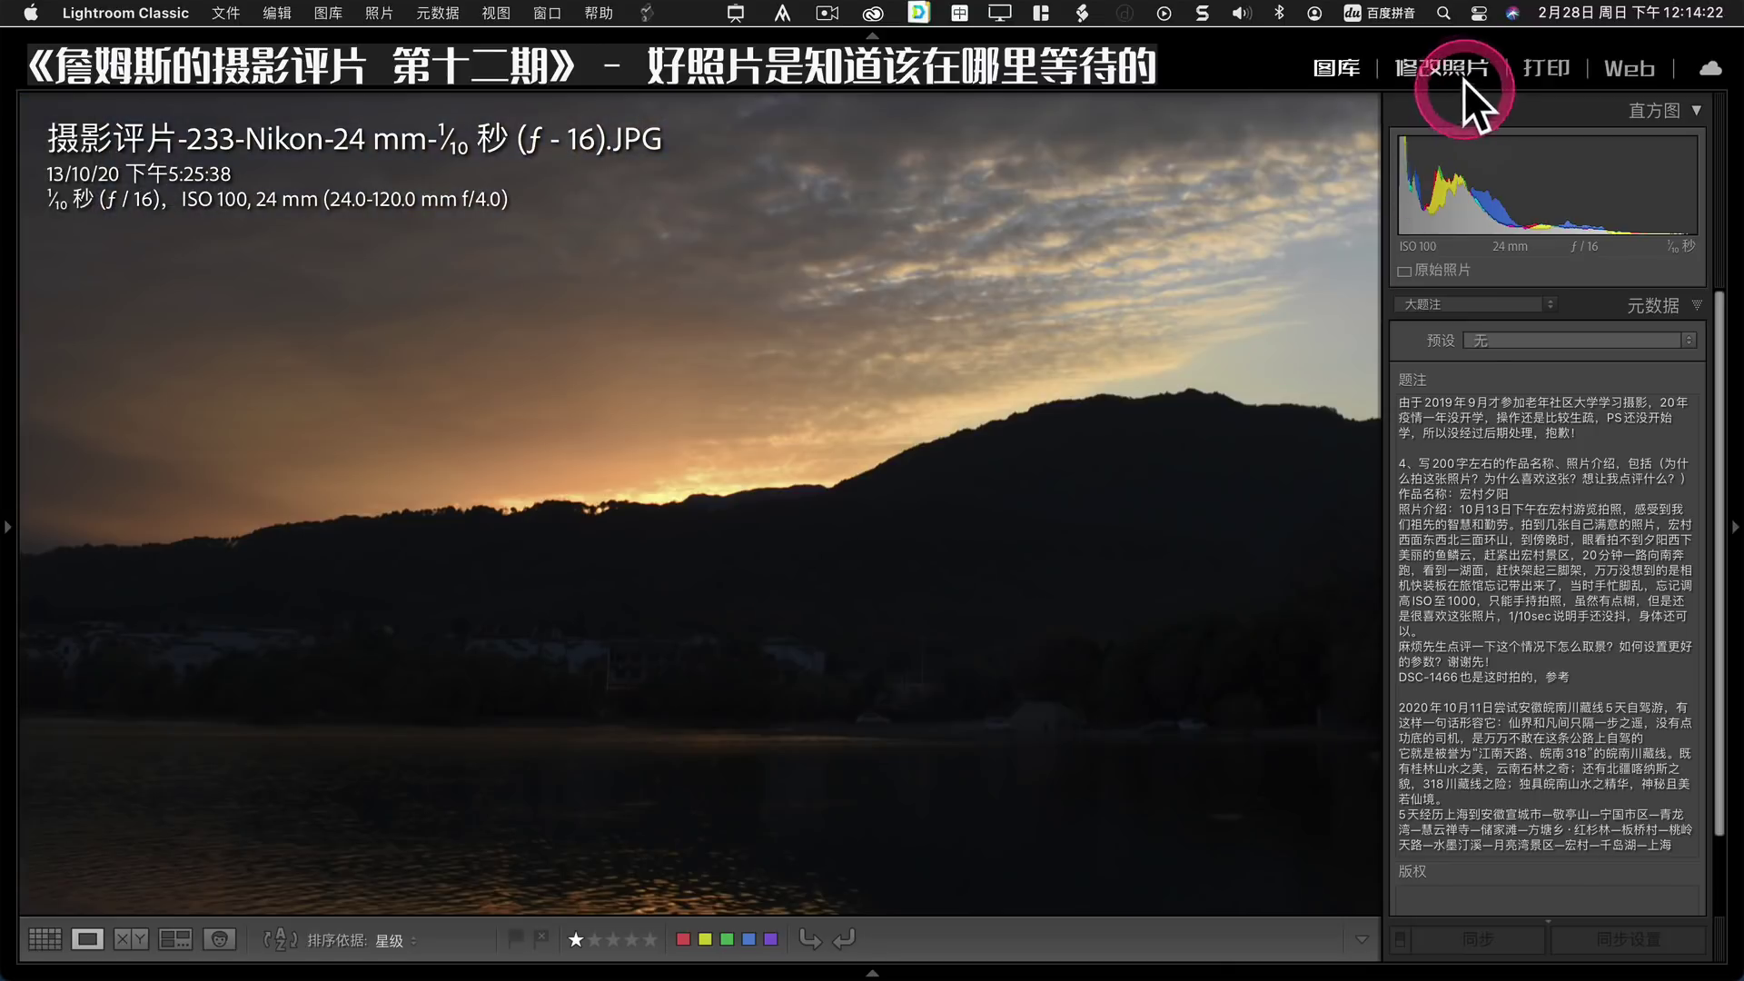
{"action": "left_click", "coordinate": [1453, 70]}
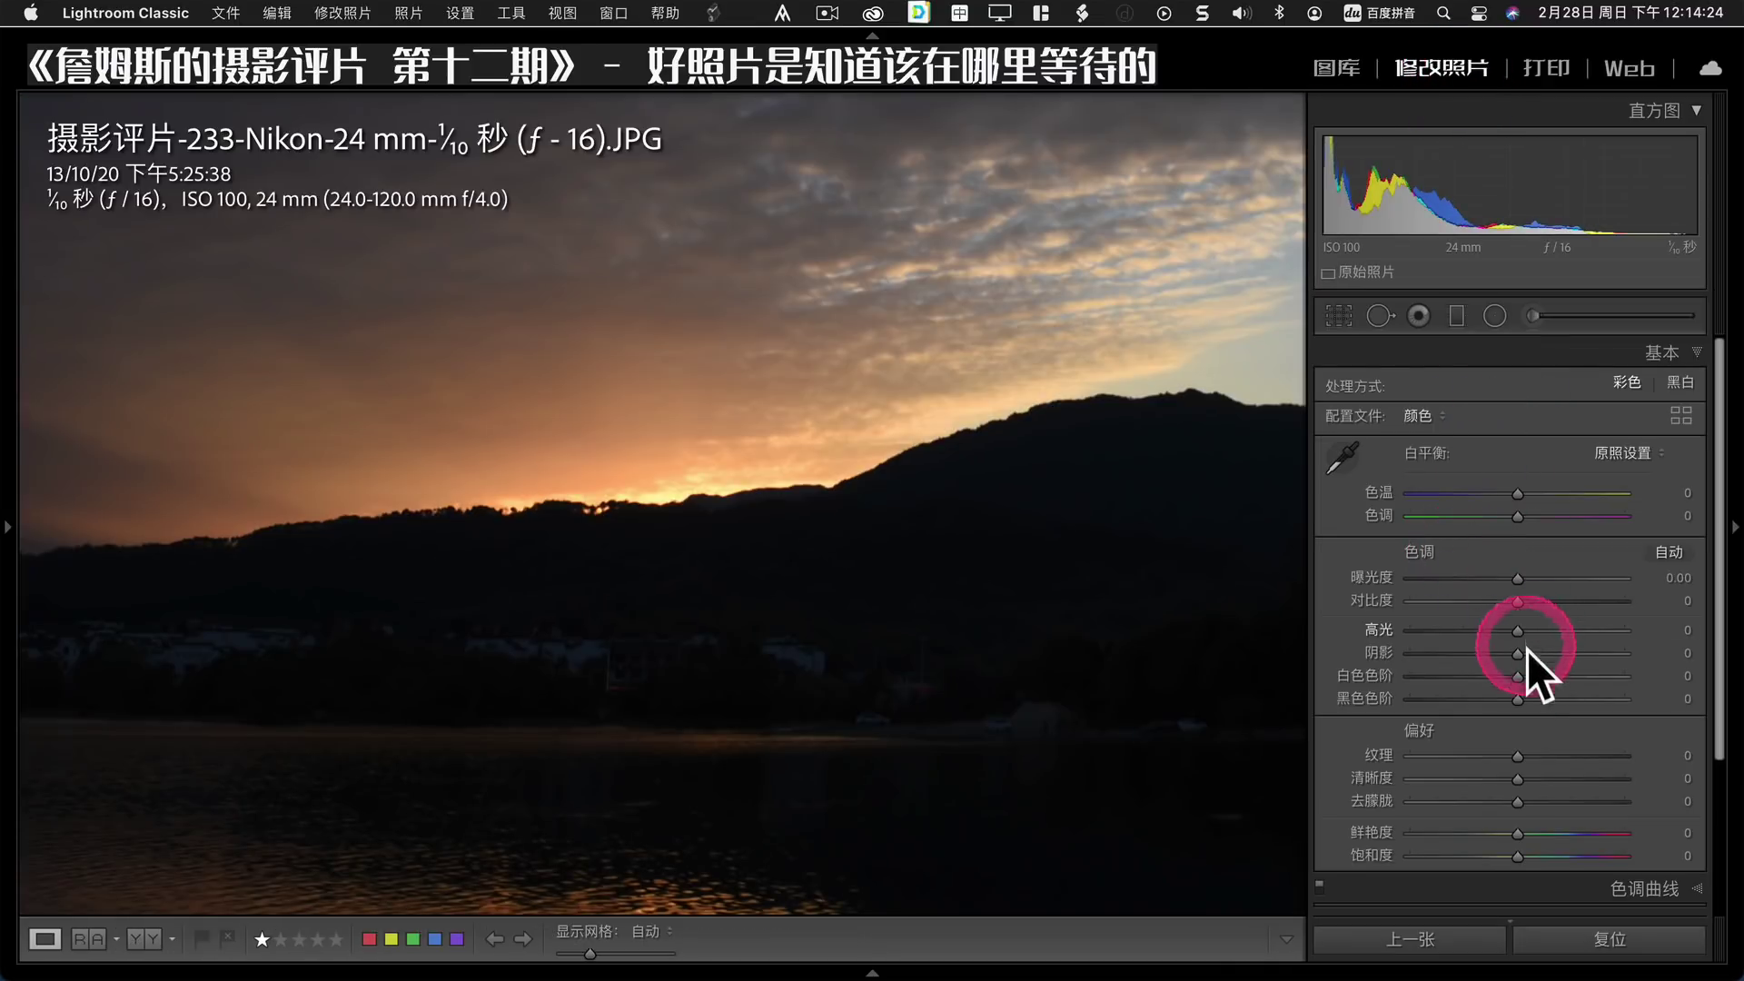
{"action": "left_click_drag", "start_coordinate": [1518, 653], "coordinate": [1635, 653]}
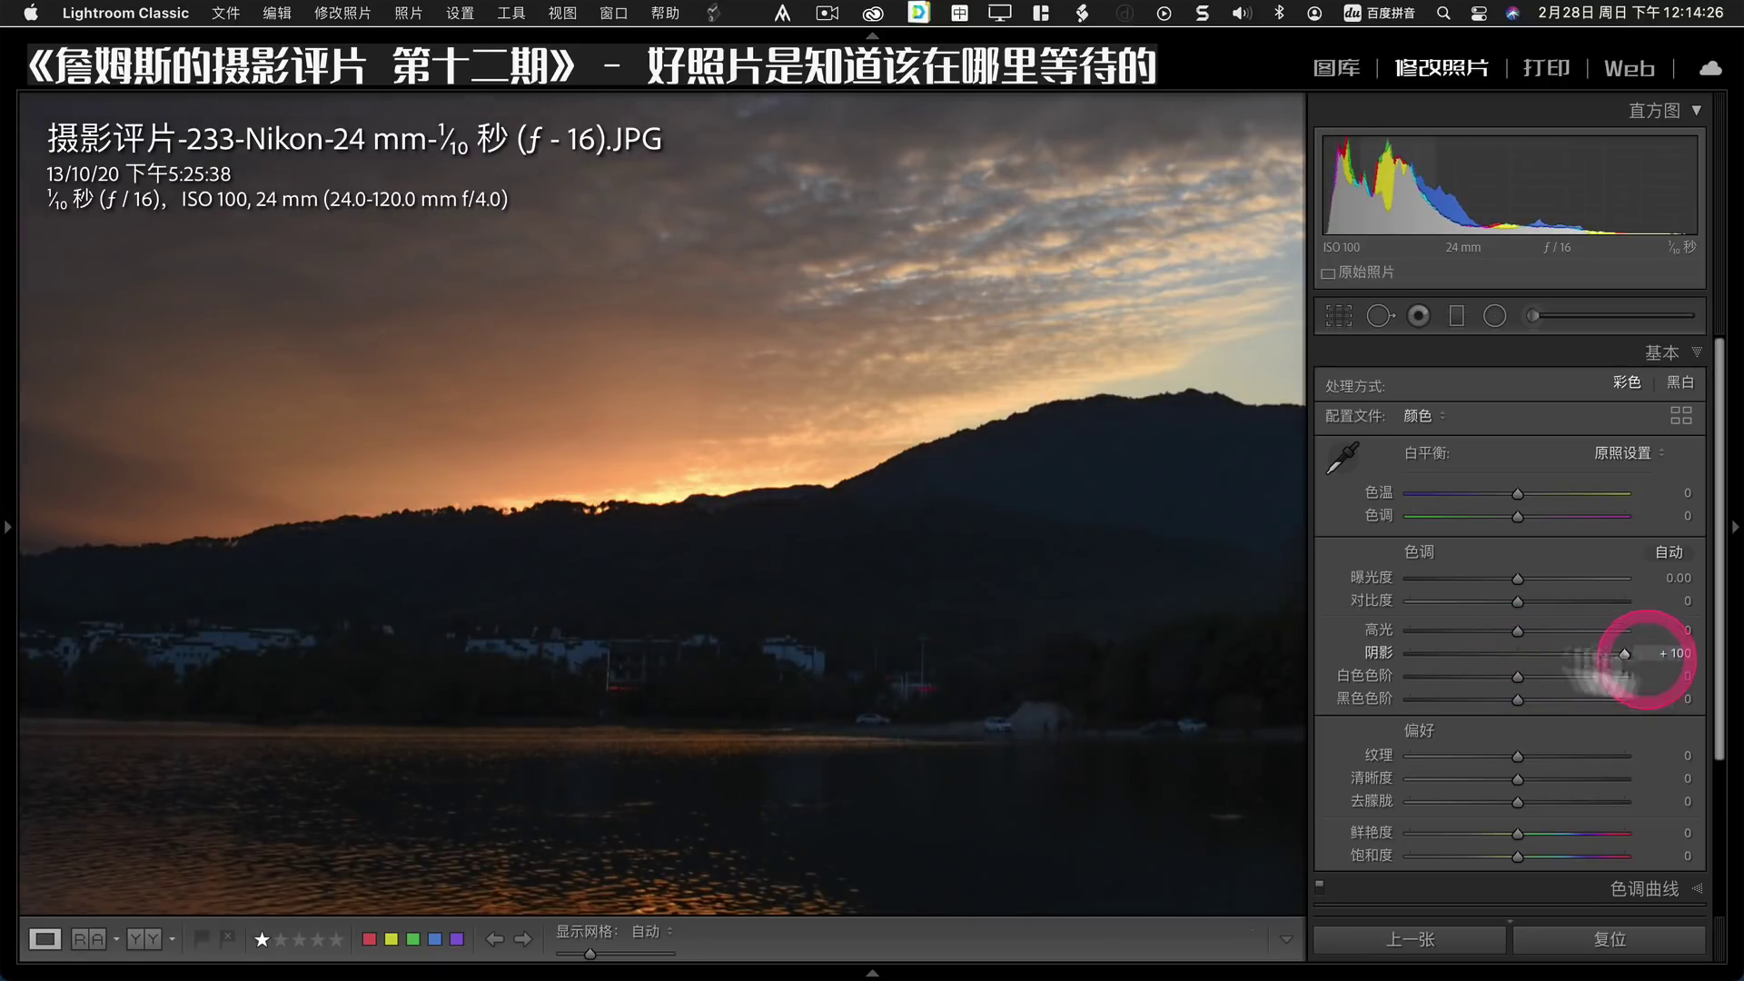
{"action": "left_click", "coordinate": [759, 557]}
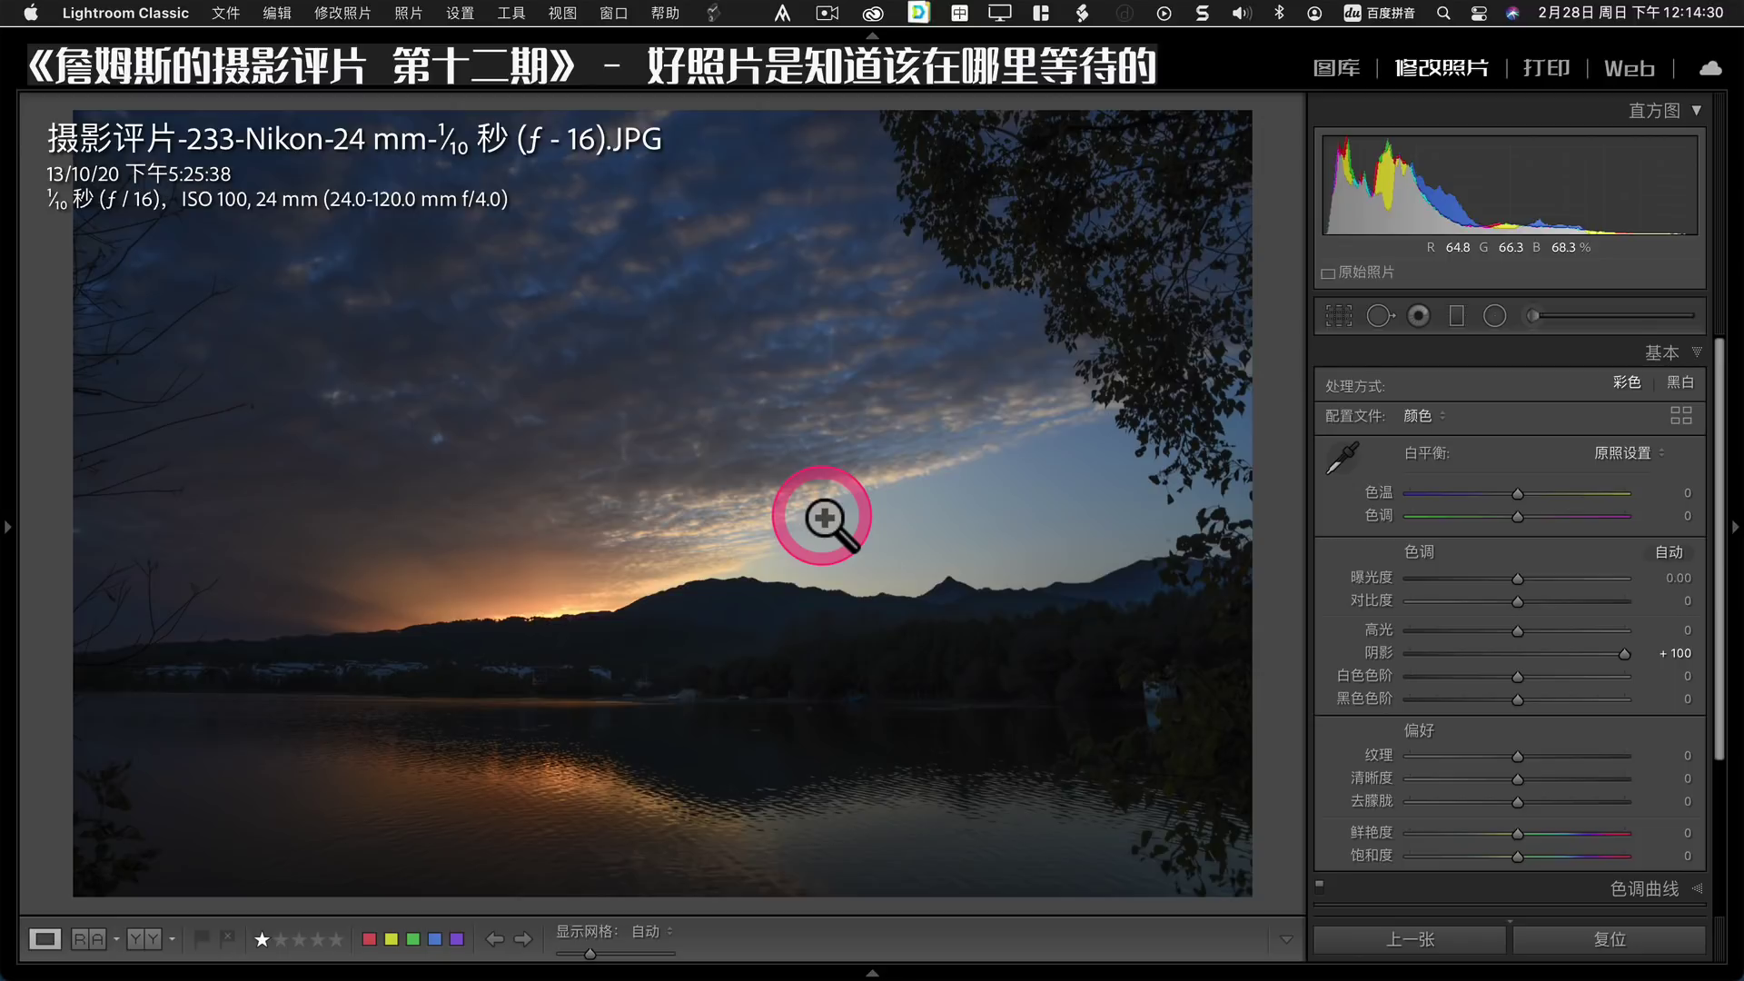
{"action": "left_click", "coordinate": [1339, 73]}
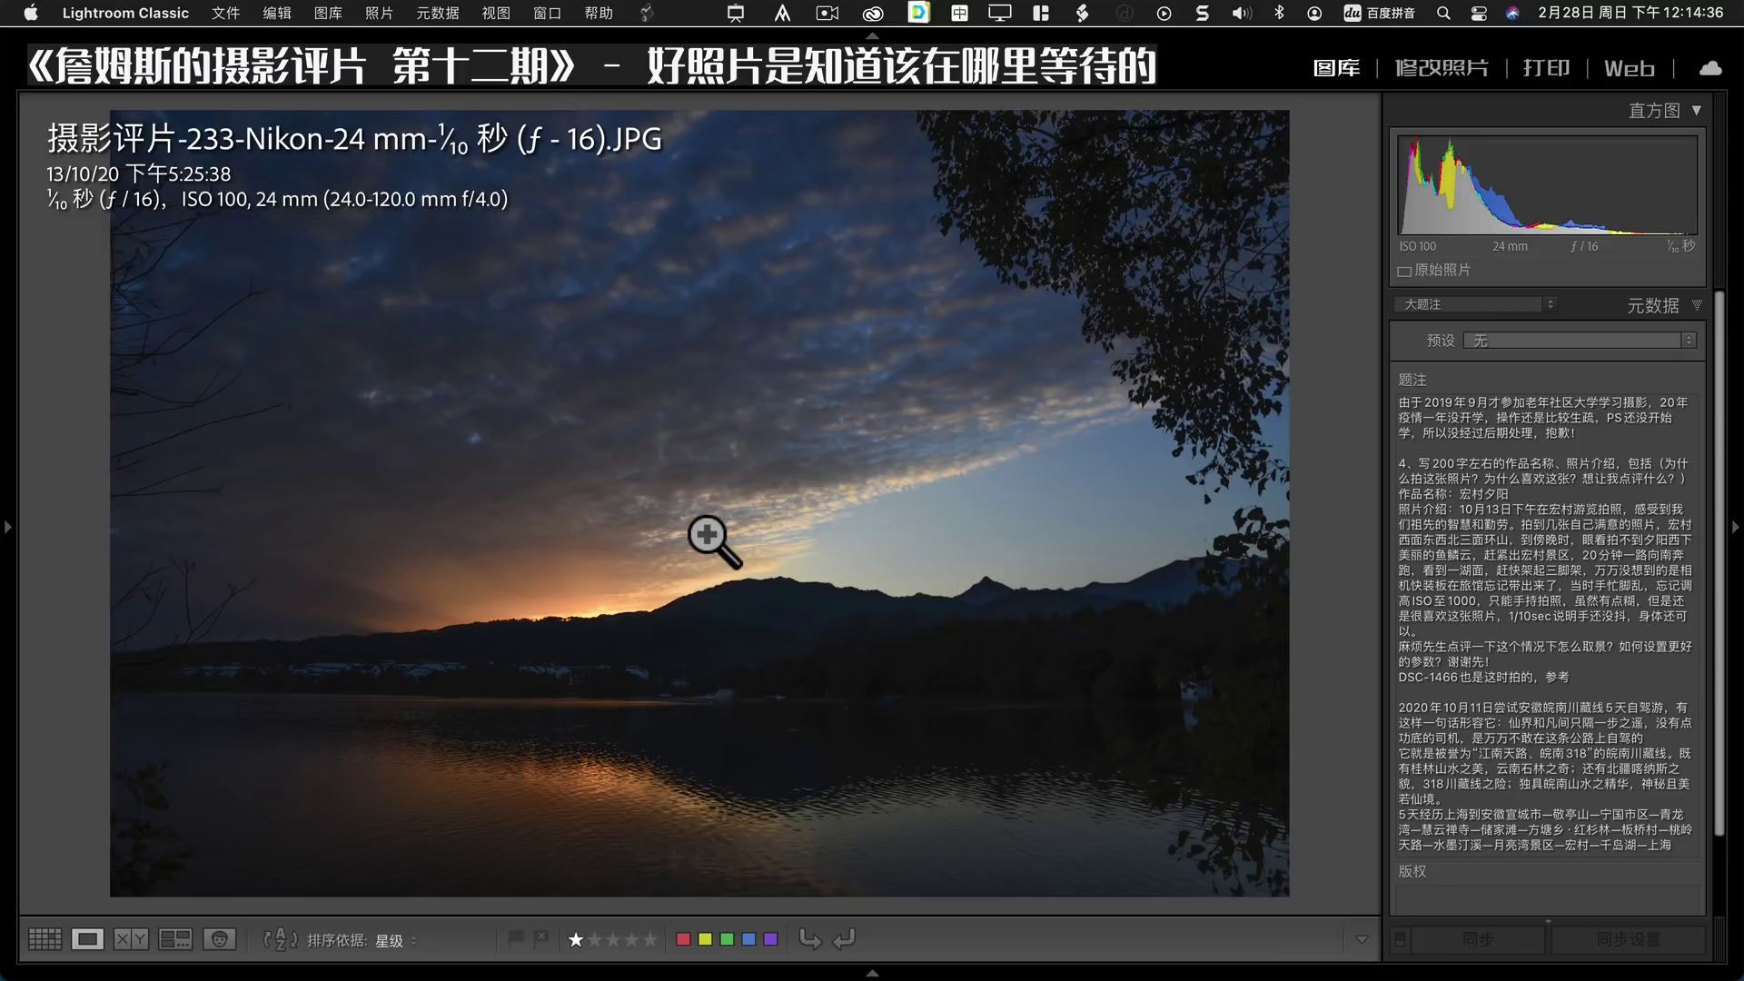
Advance to lakeside photo 摄影评片-228 with the tall trees.
{"action": "key", "text": "Right"}
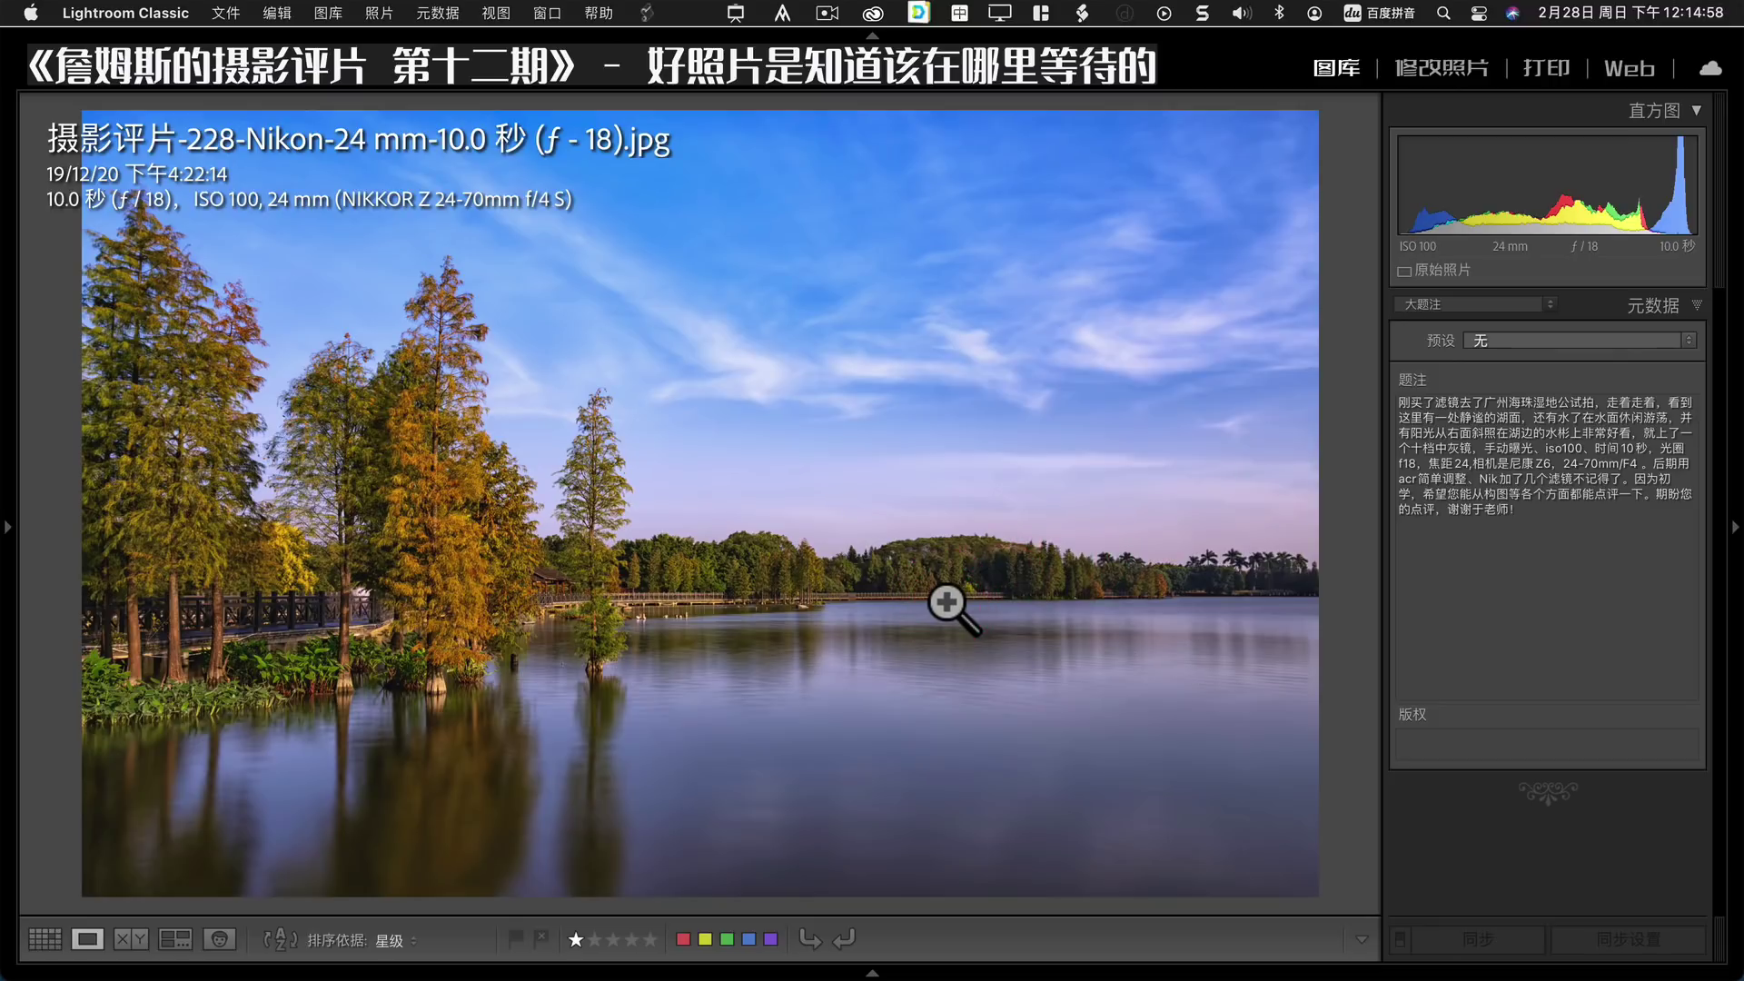
{"action": "mouse_move", "coordinate": [948, 603]}
{"action": "left_mouse_down"}
{"action": "mouse_move", "coordinate": [1058, 675]}
{"action": "mouse_move", "coordinate": [970, 662]}
{"action": "left_mouse_up"}
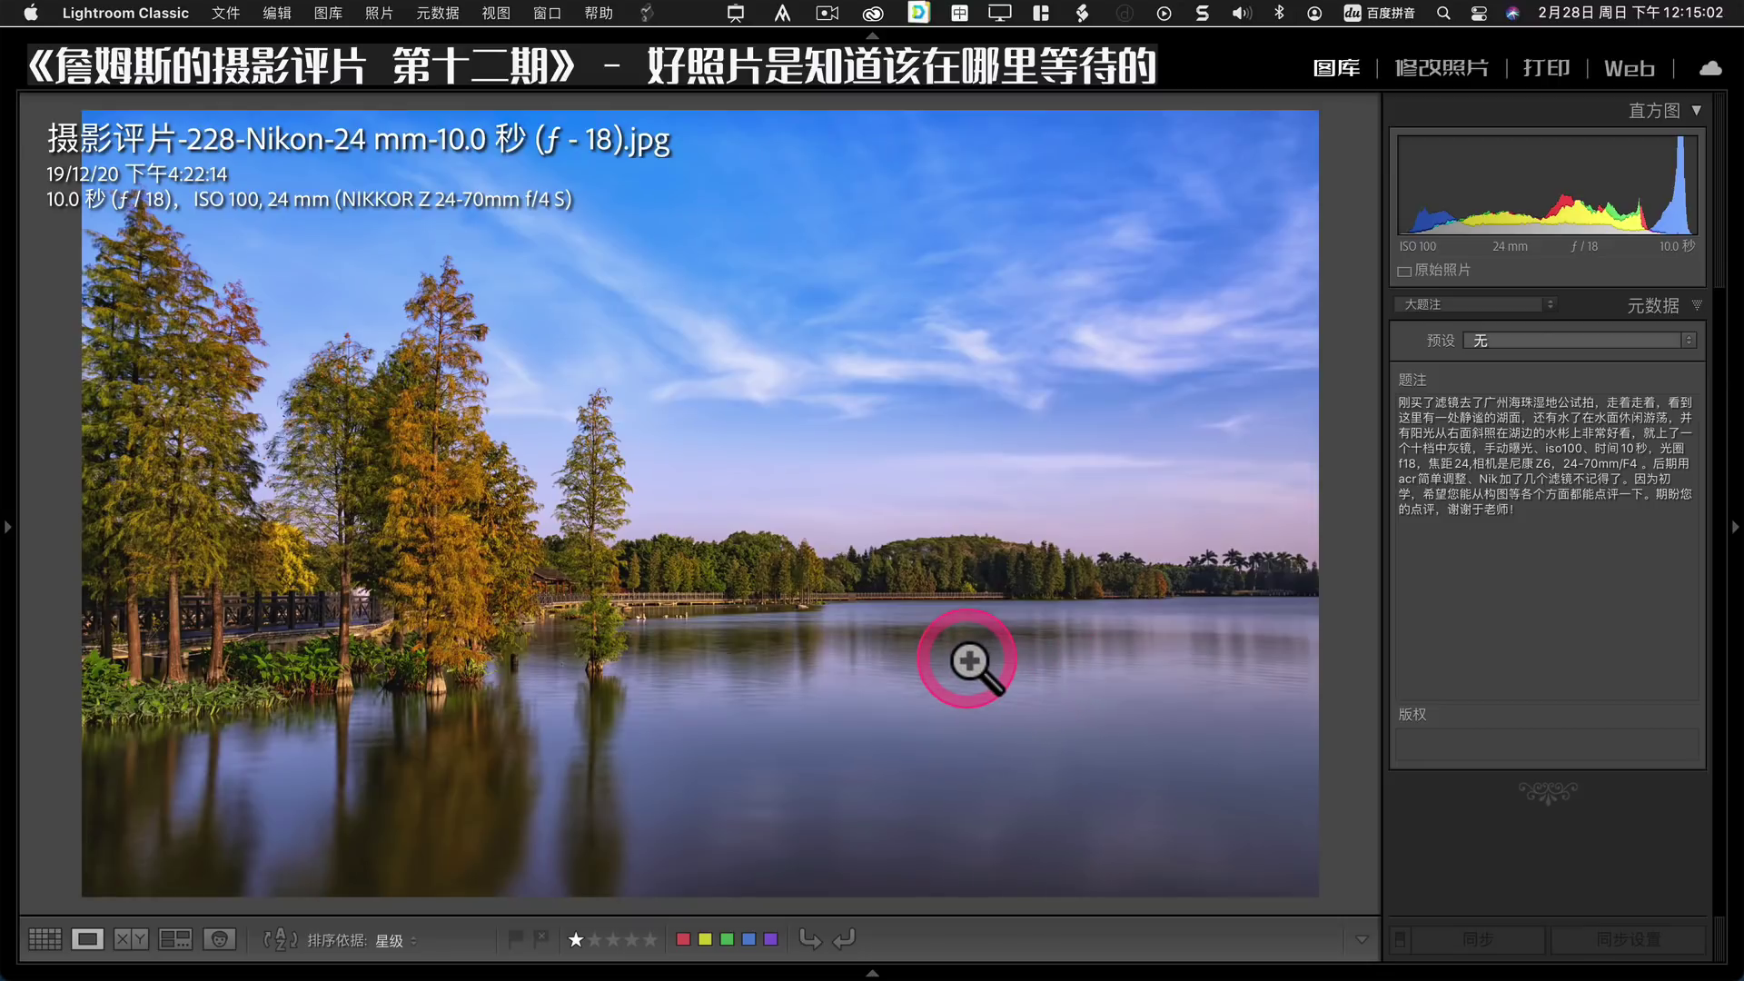
{"action": "left_click", "coordinate": [401, 494]}
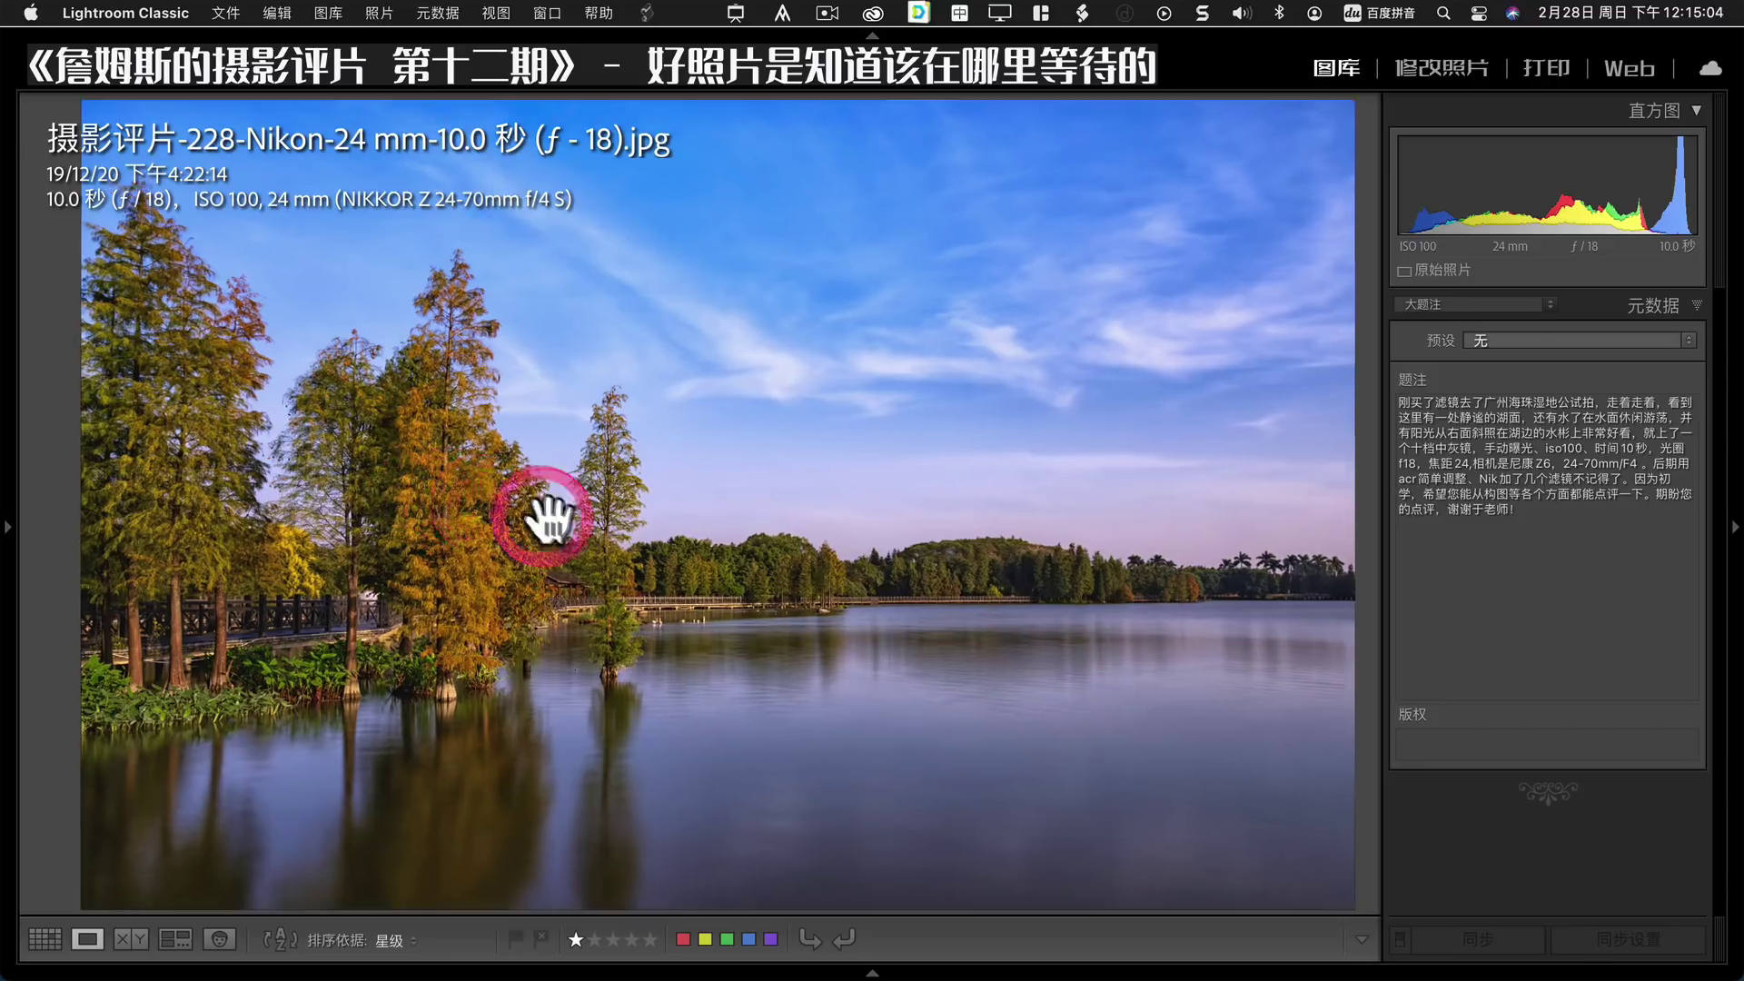
{"action": "left_click_drag", "start_coordinate": [545, 510], "coordinate": [773, 578]}
{"action": "left_click", "coordinate": [807, 578]}
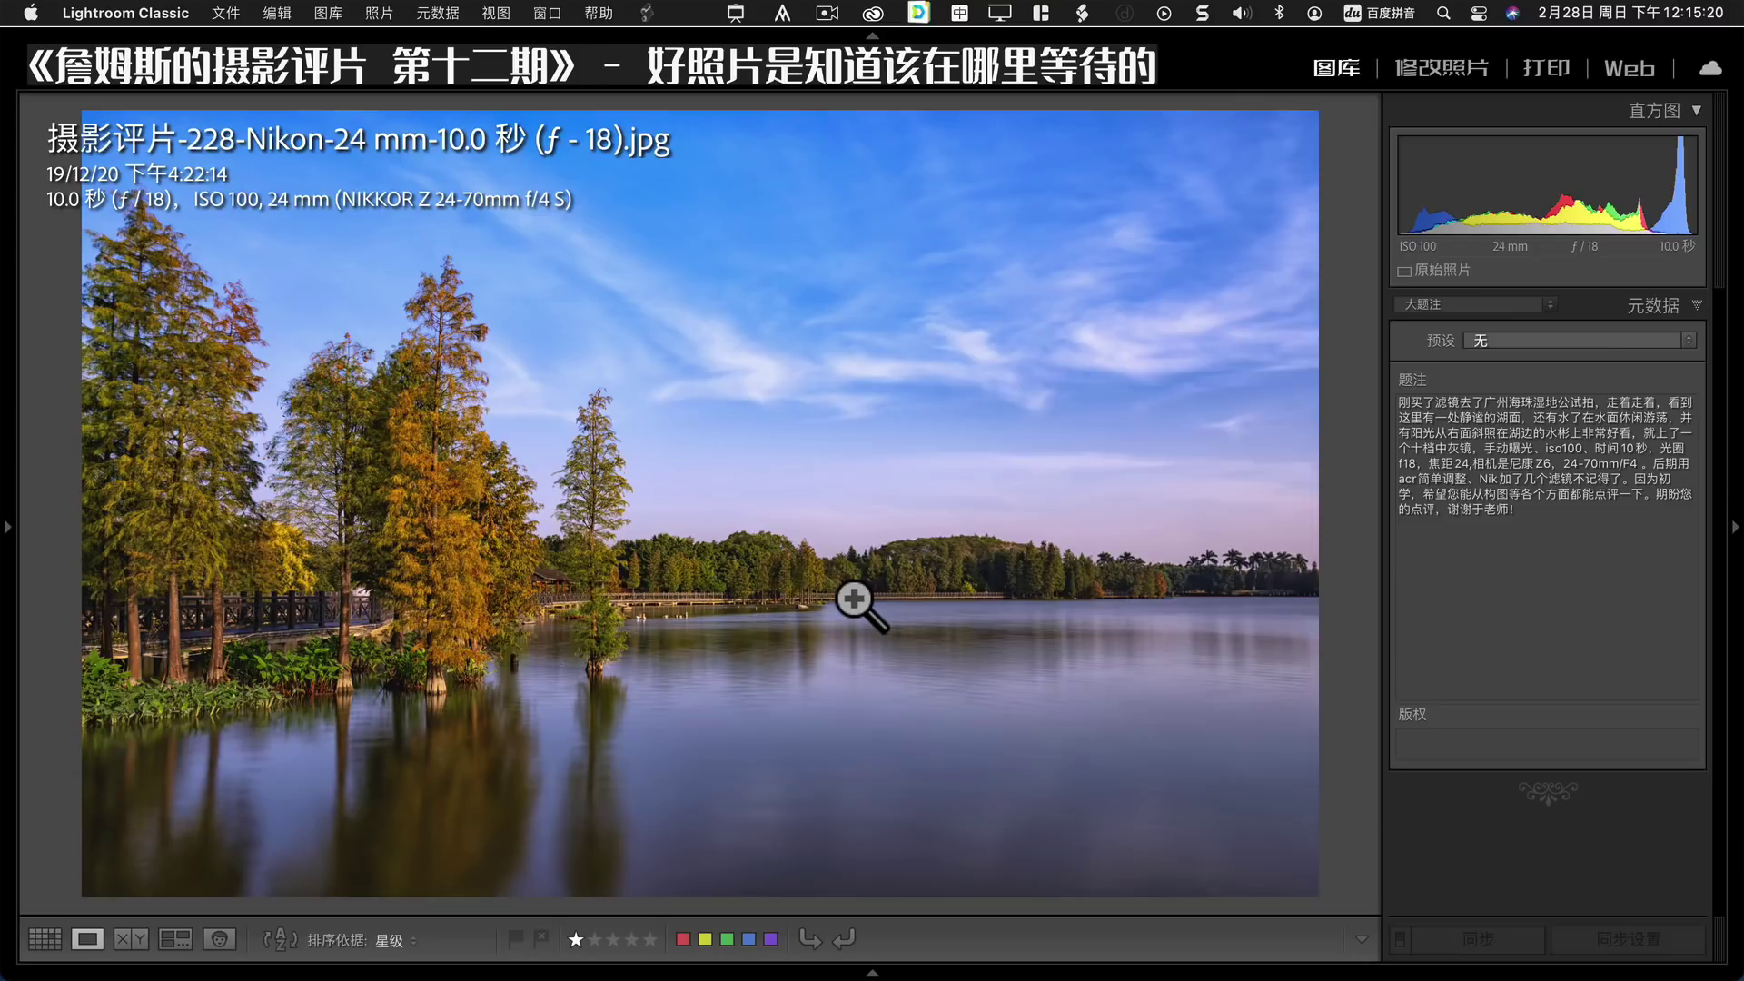
Open sunset photo 232, zoom in on the rocks and pan to the large boulder.
{"action": "key", "text": "Right"}
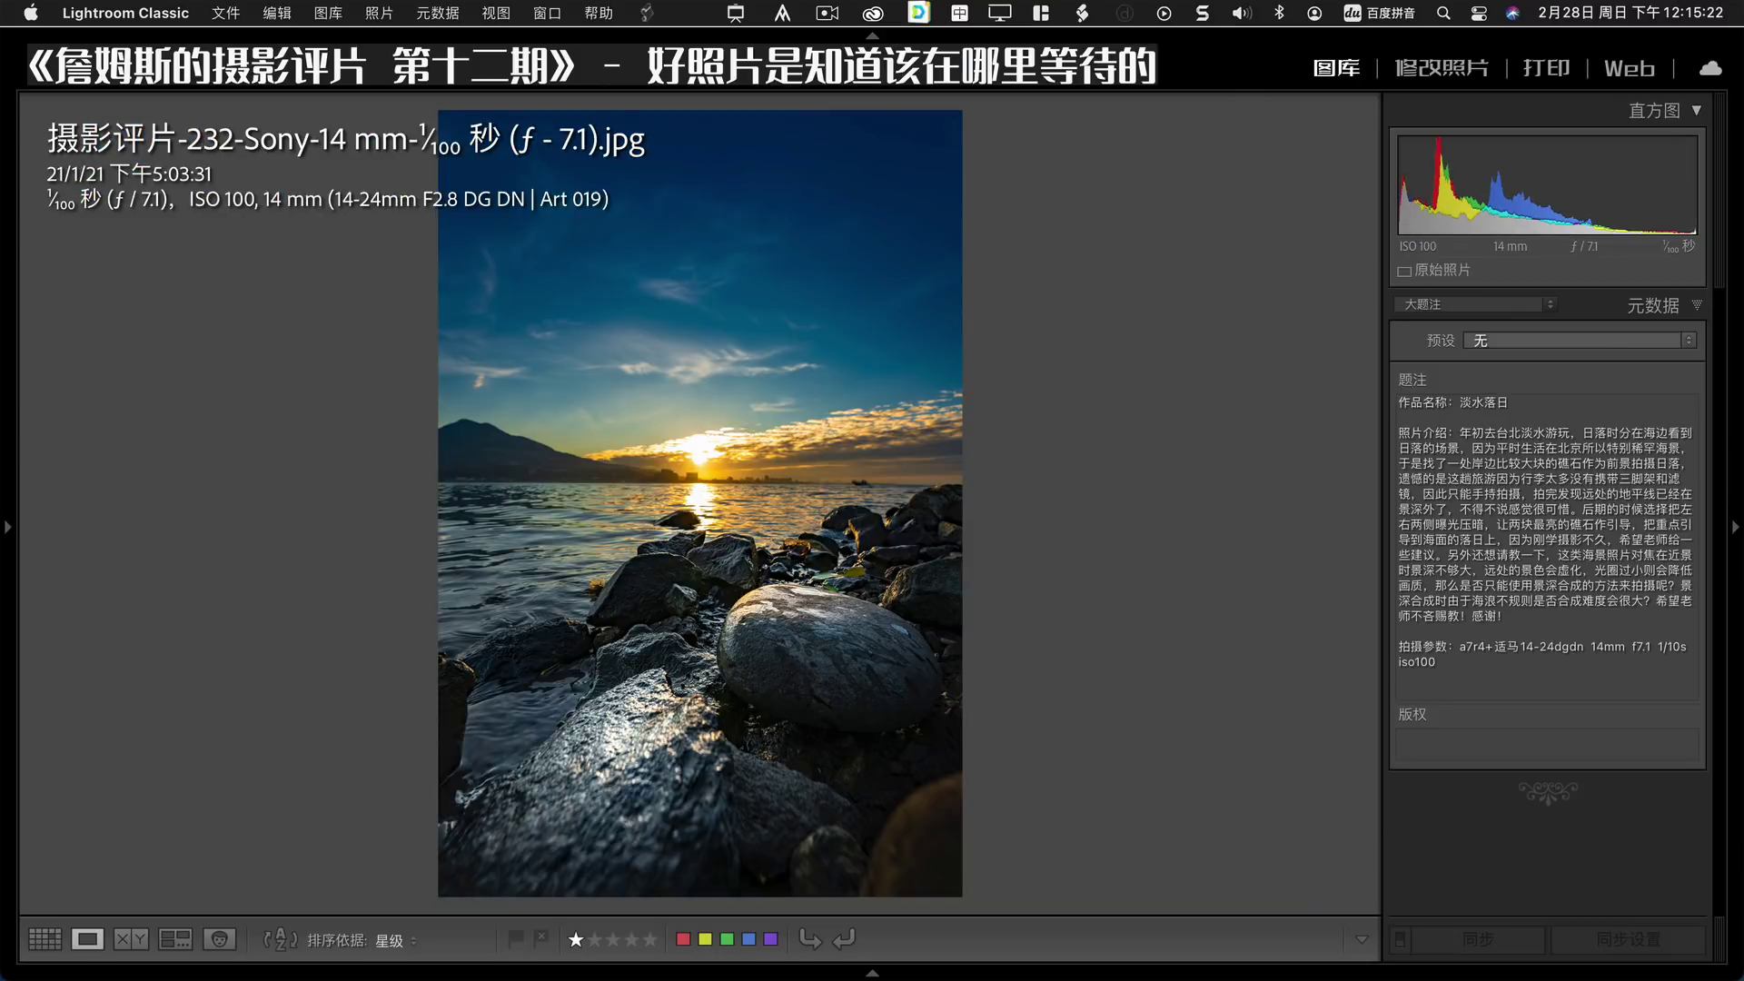
{"action": "left_click", "coordinate": [821, 582]}
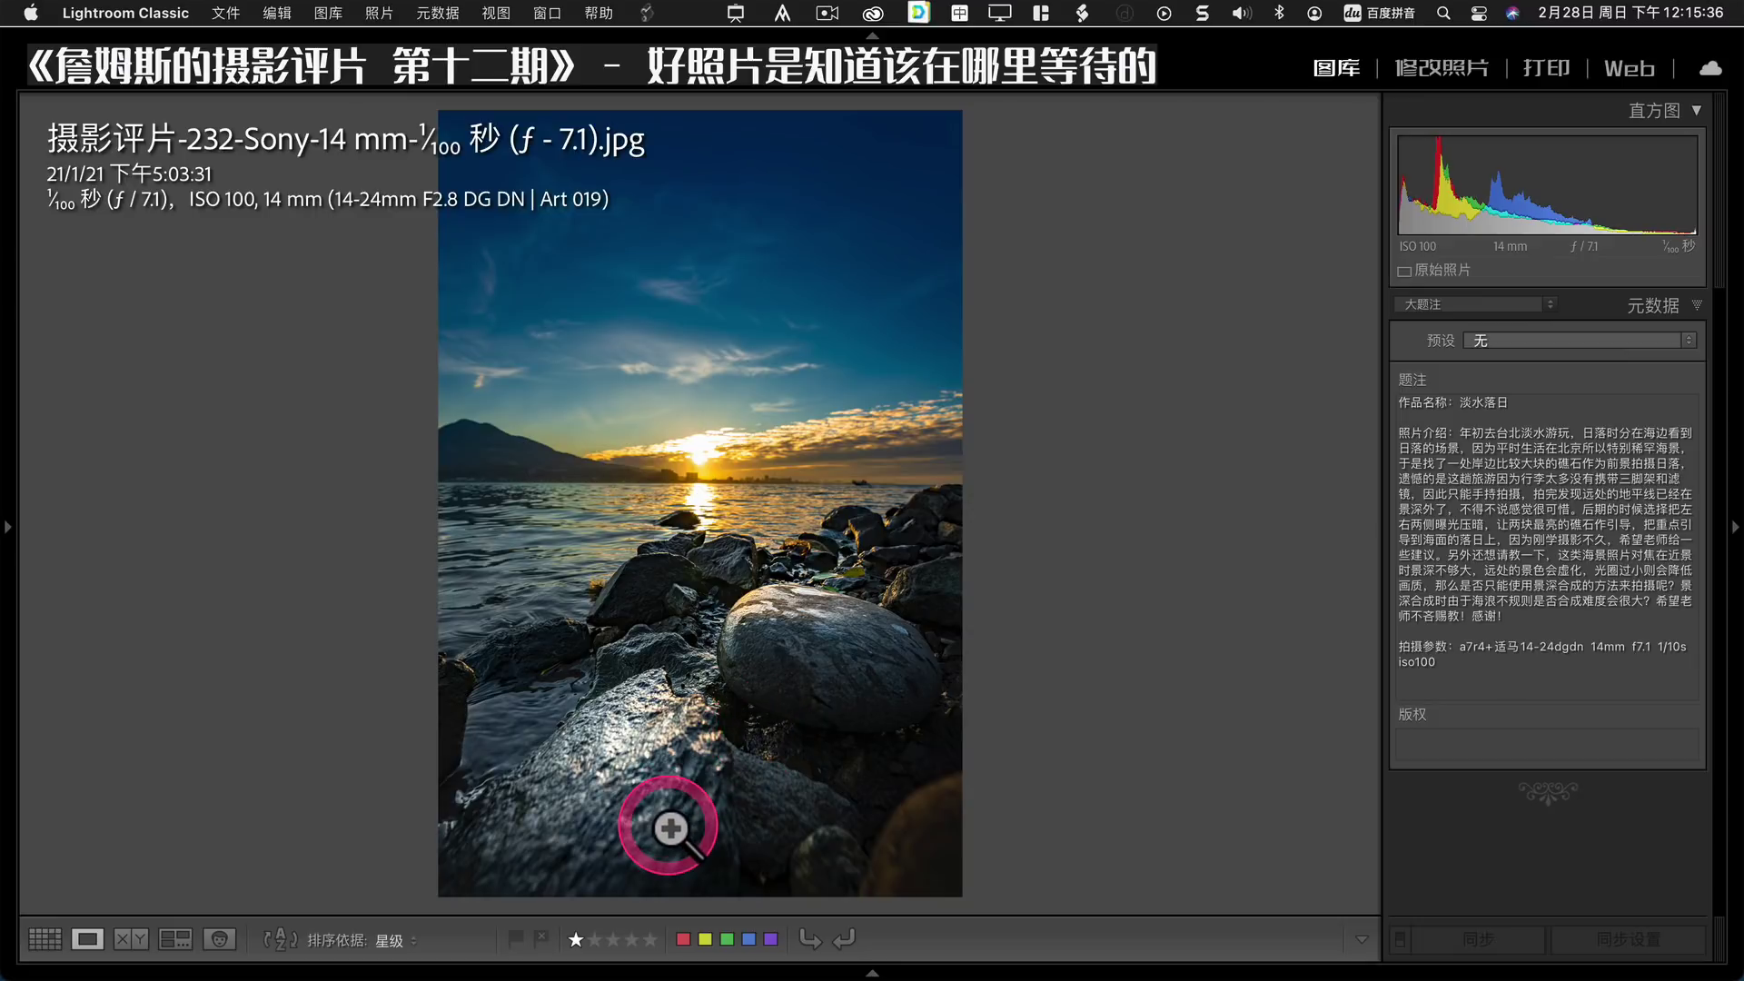
{"action": "left_click_drag", "start_coordinate": [685, 824], "coordinate": [834, 431]}
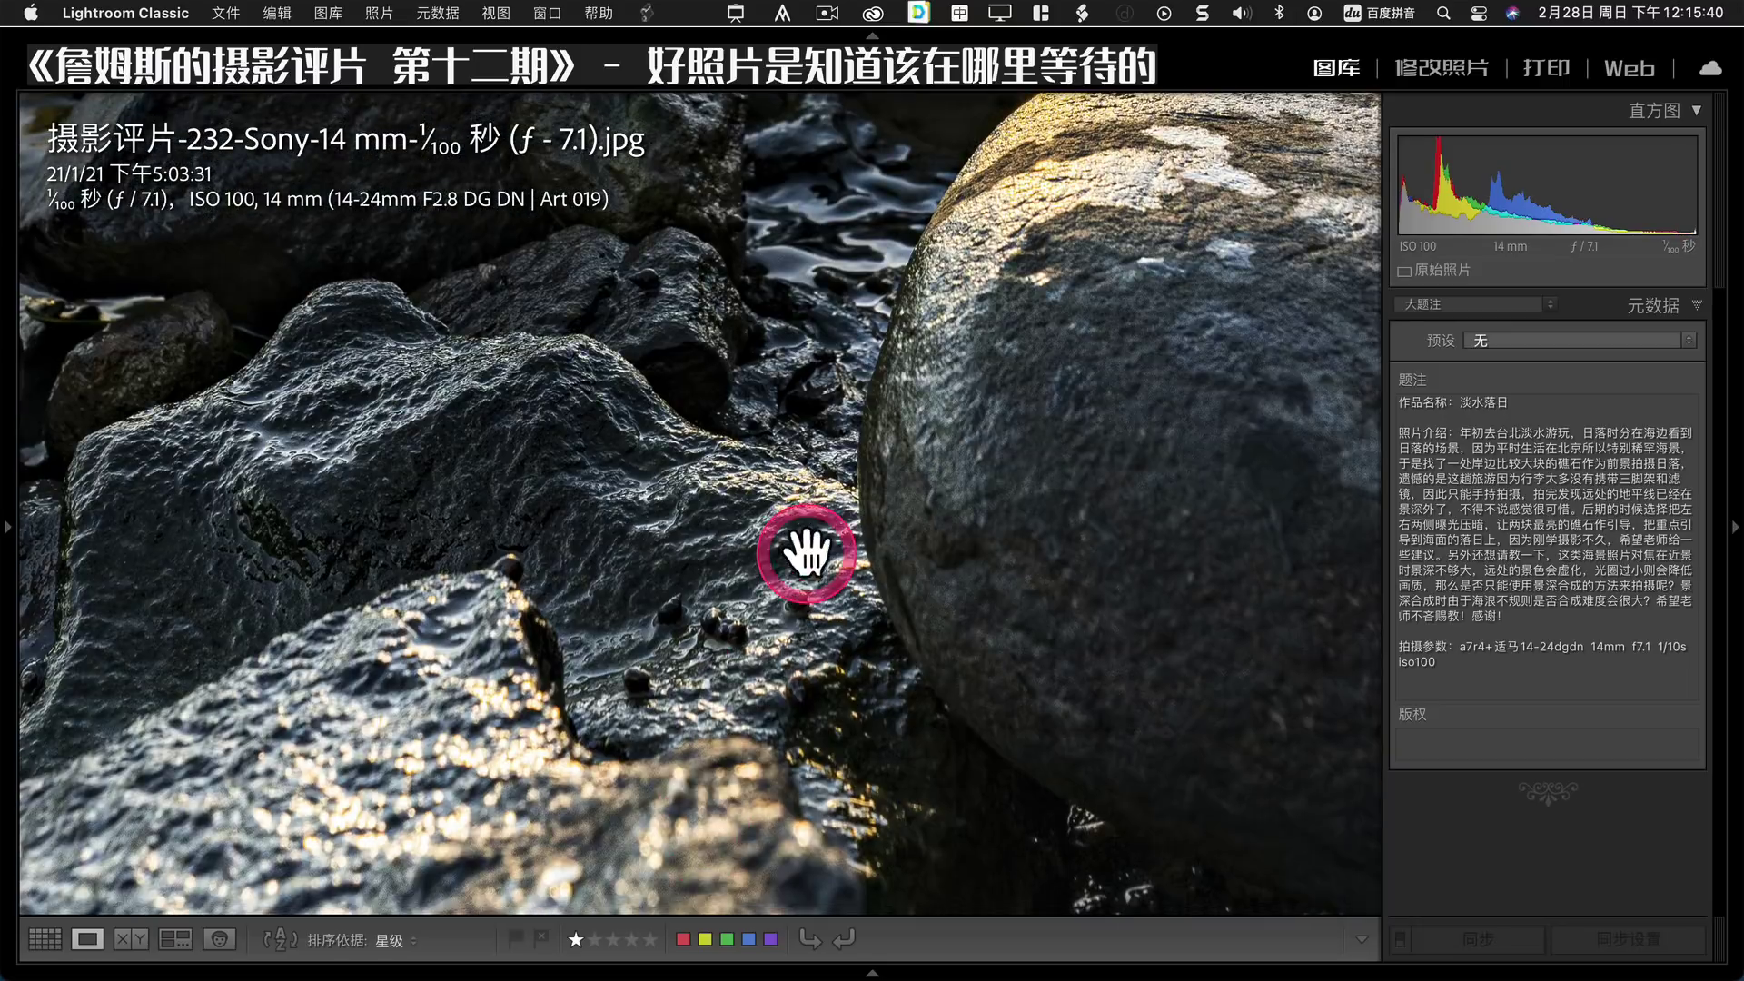
{"action": "left_click_drag", "start_coordinate": [834, 431], "coordinate": [927, 596]}
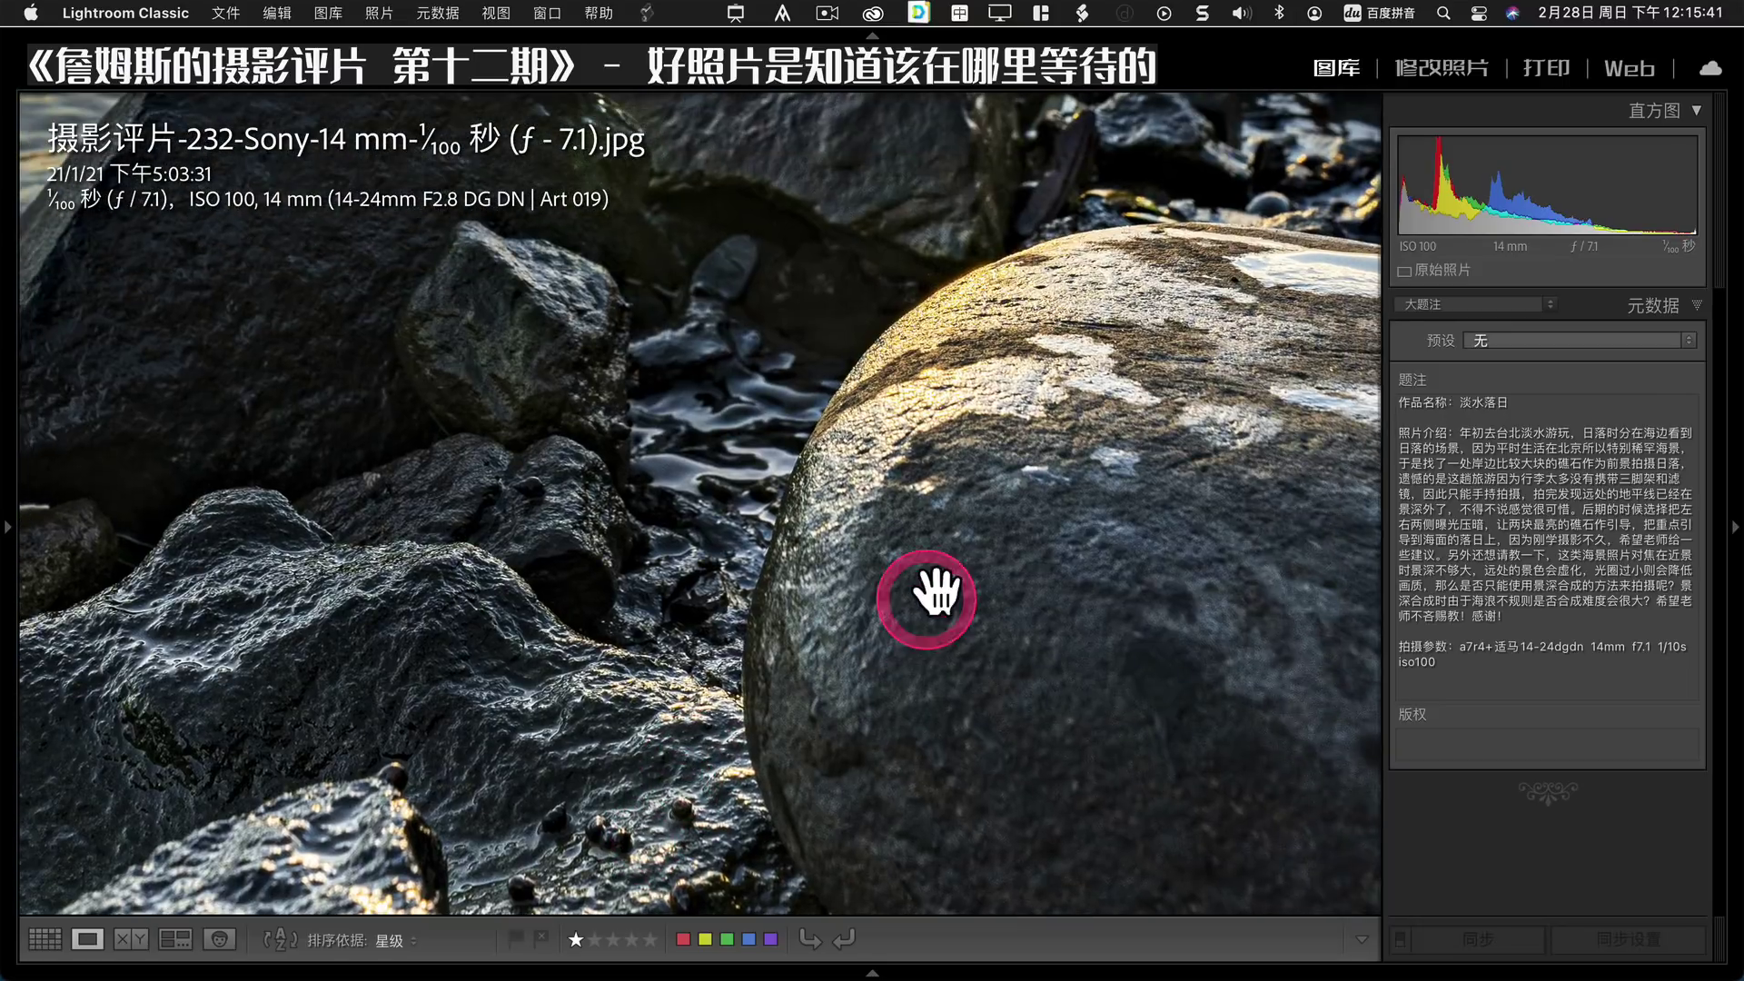
{"action": "left_click", "coordinate": [1013, 441]}
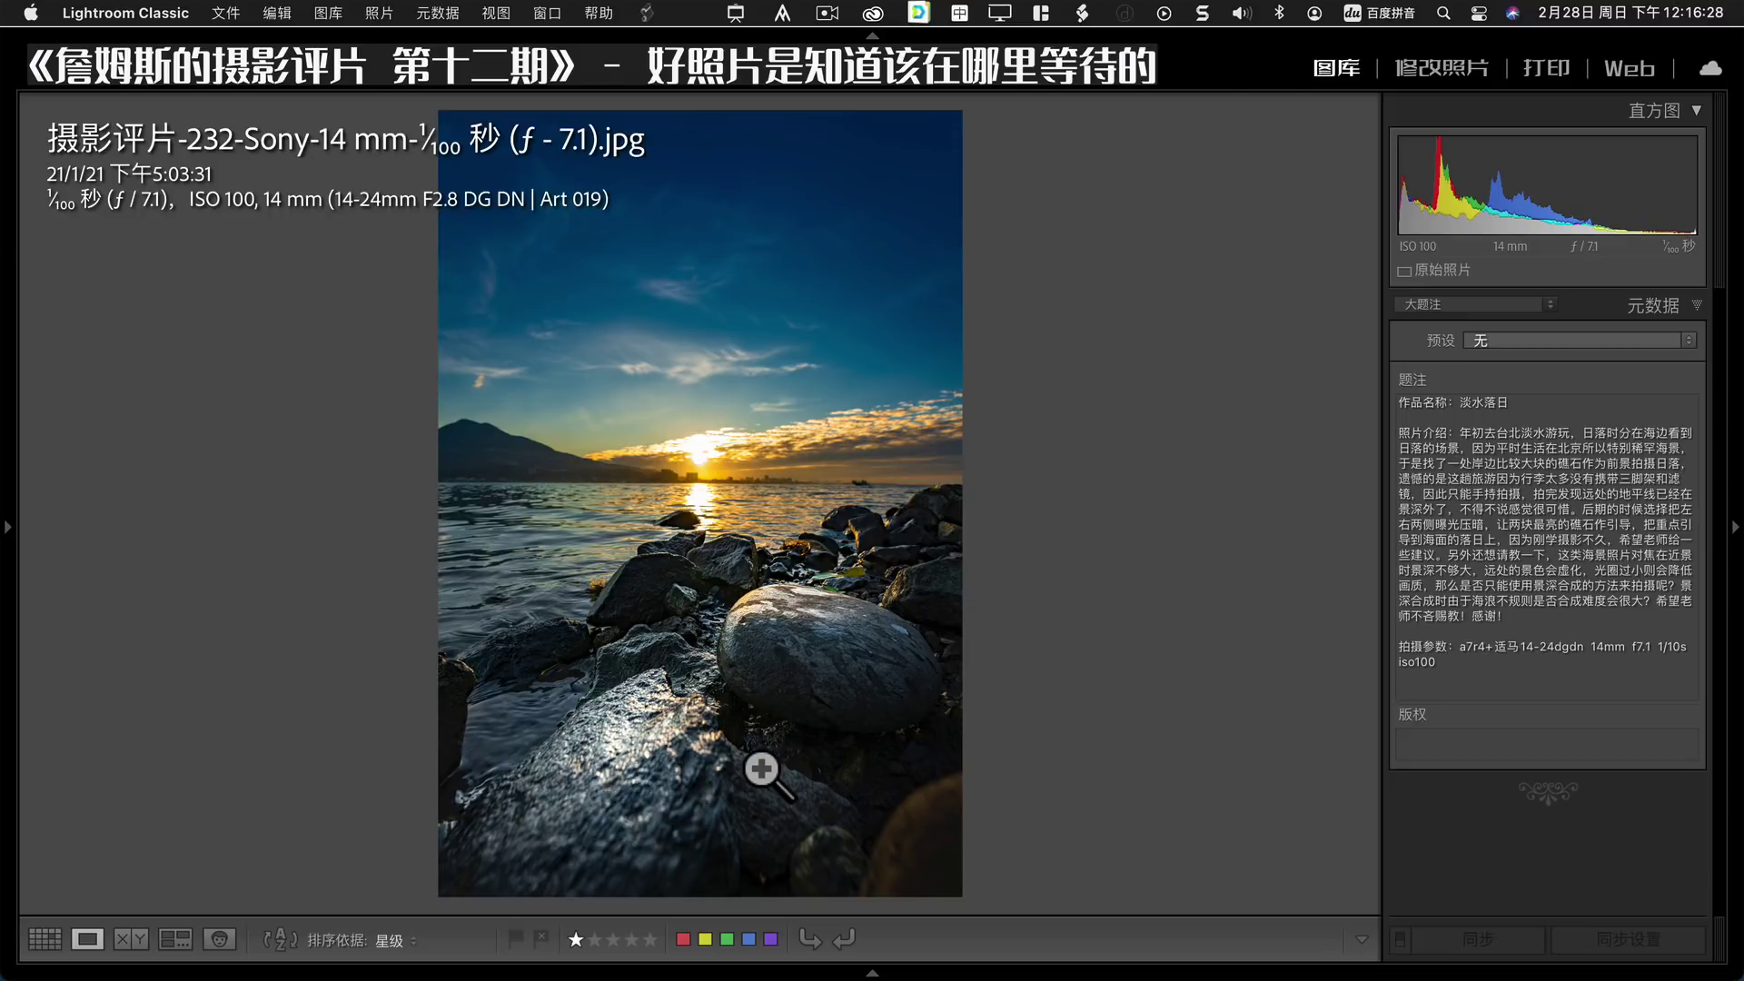
Zoom to 1:1 on the foreground rock, pan up to the sunset sky, then zoom out.
{"action": "left_click_drag", "start_coordinate": [761, 769], "coordinate": [726, 729]}
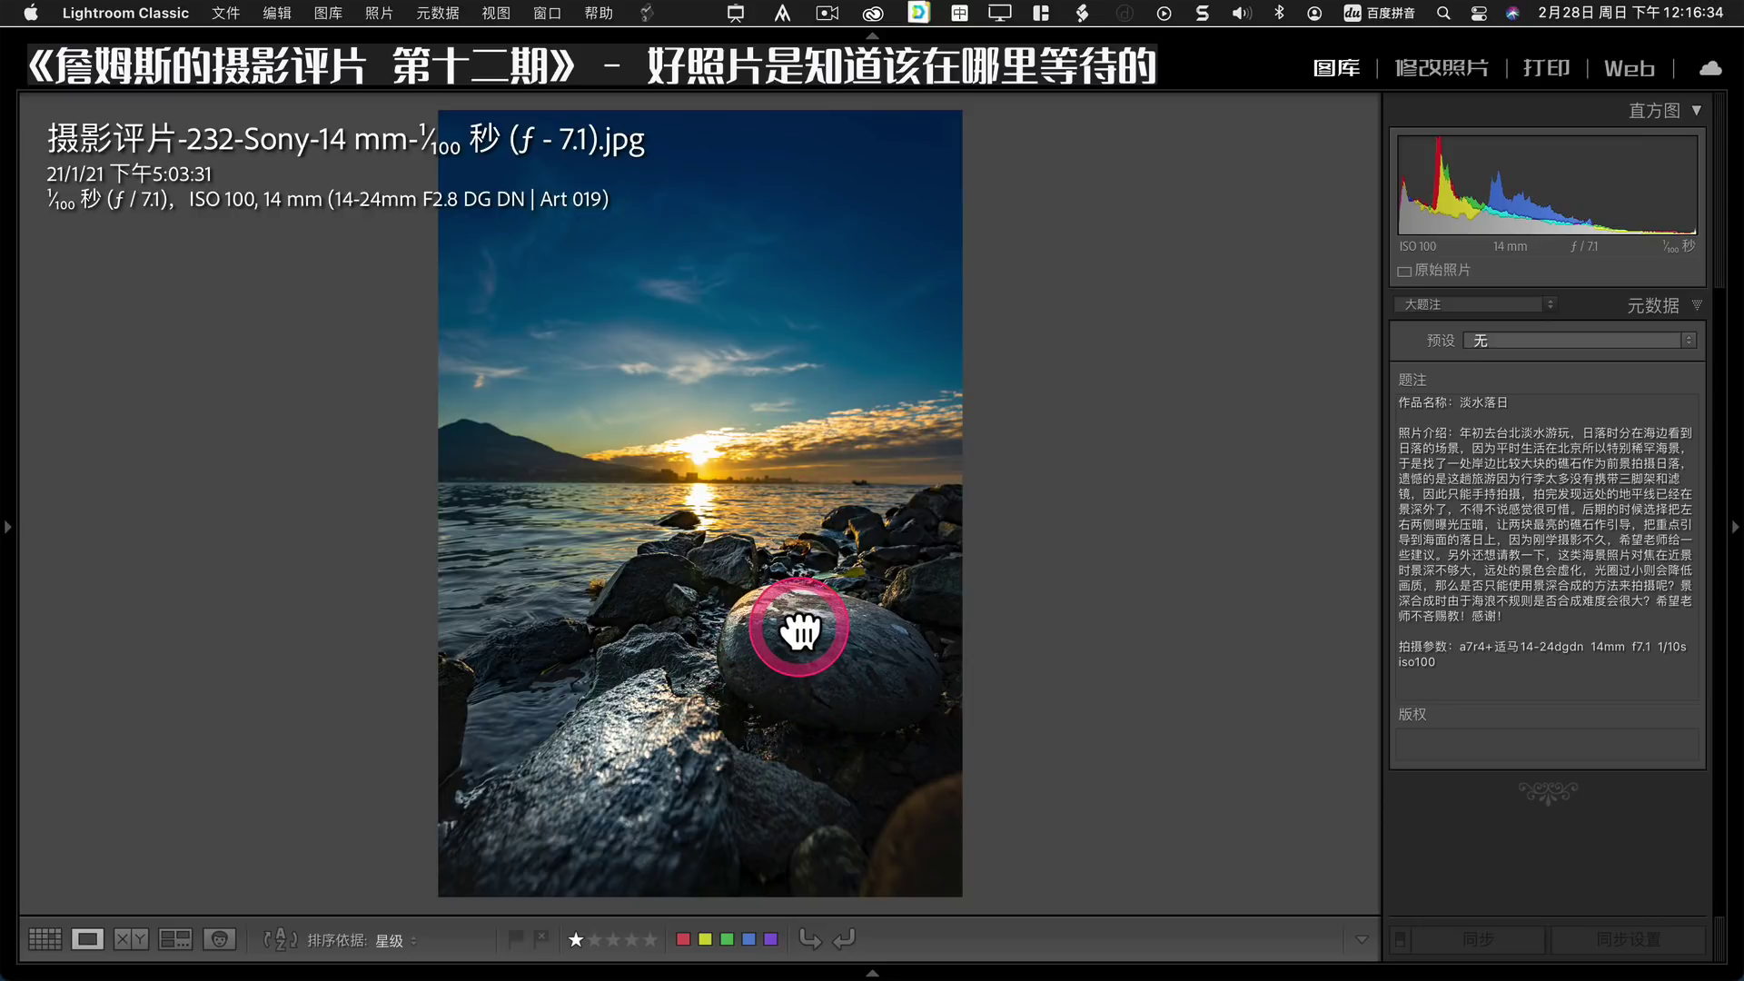
{"action": "left_click", "coordinate": [800, 630]}
{"action": "mouse_move", "coordinate": [887, 245]}
{"action": "left_mouse_down"}
{"action": "mouse_move", "coordinate": [825, 505]}
{"action": "mouse_move", "coordinate": [854, 582]}
{"action": "left_mouse_up"}
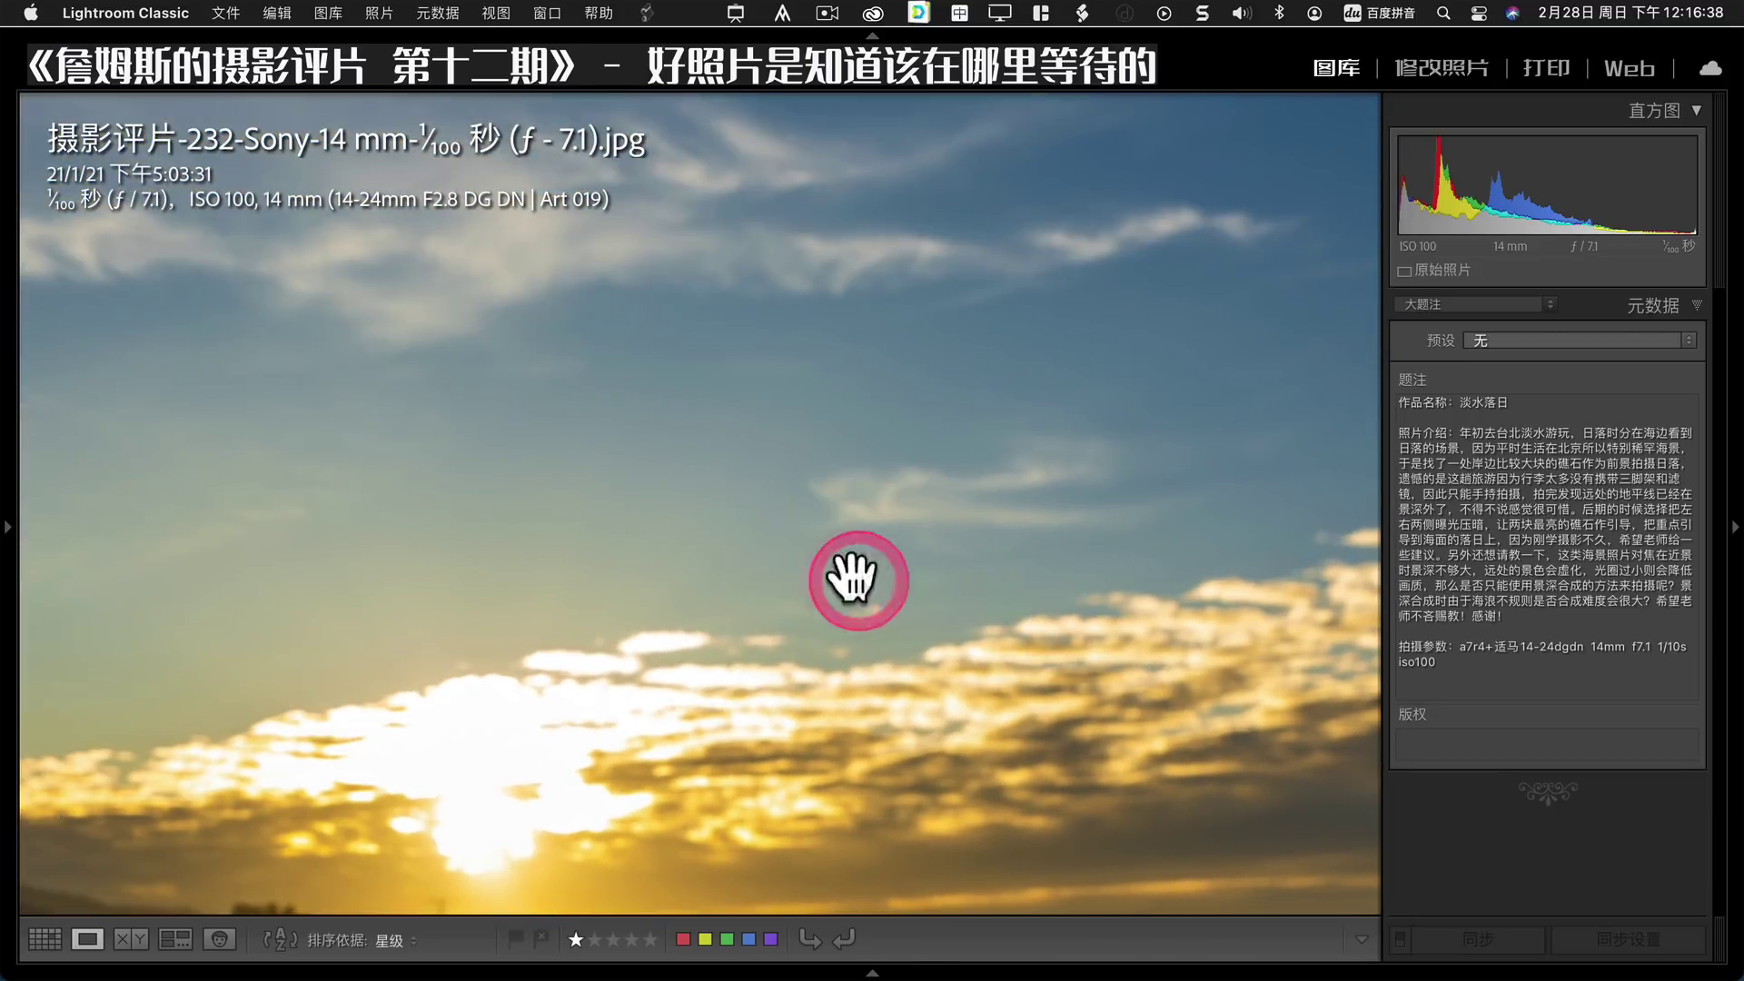
{"action": "left_click", "coordinate": [895, 525]}
Step past misty lake photo 213 to seaside train photo 摄影评片-231.
{"action": "key", "text": "Right"}
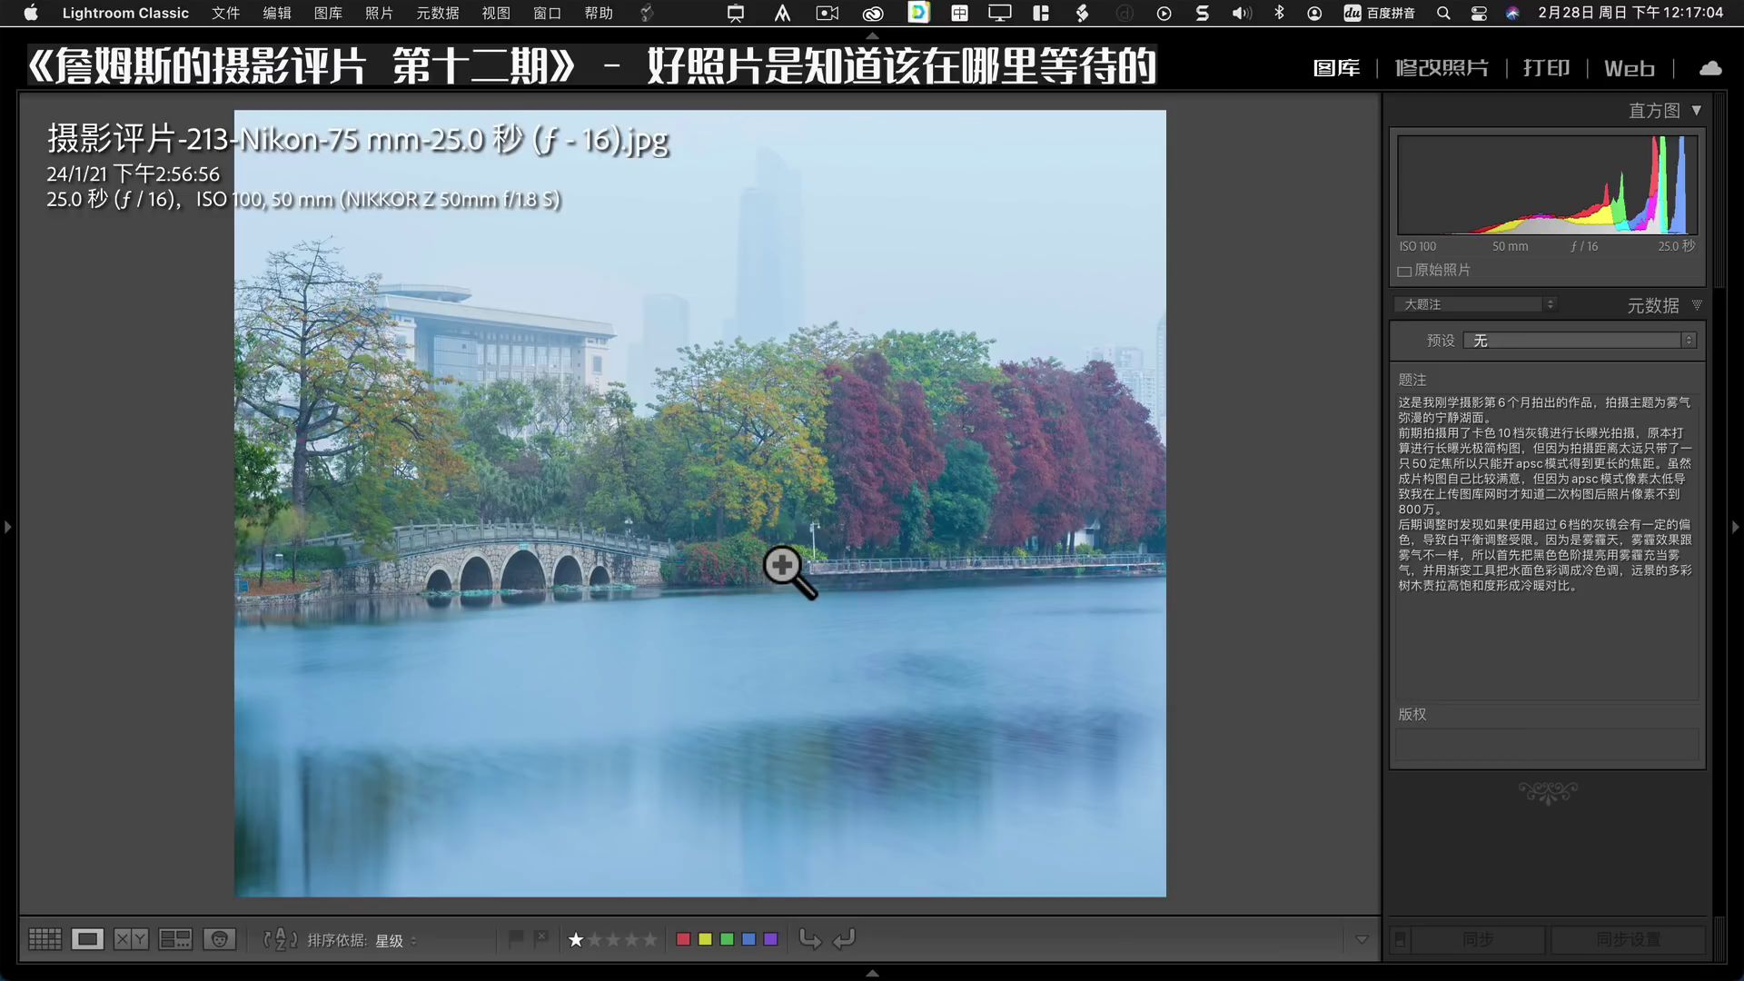
{"action": "key", "text": "Right"}
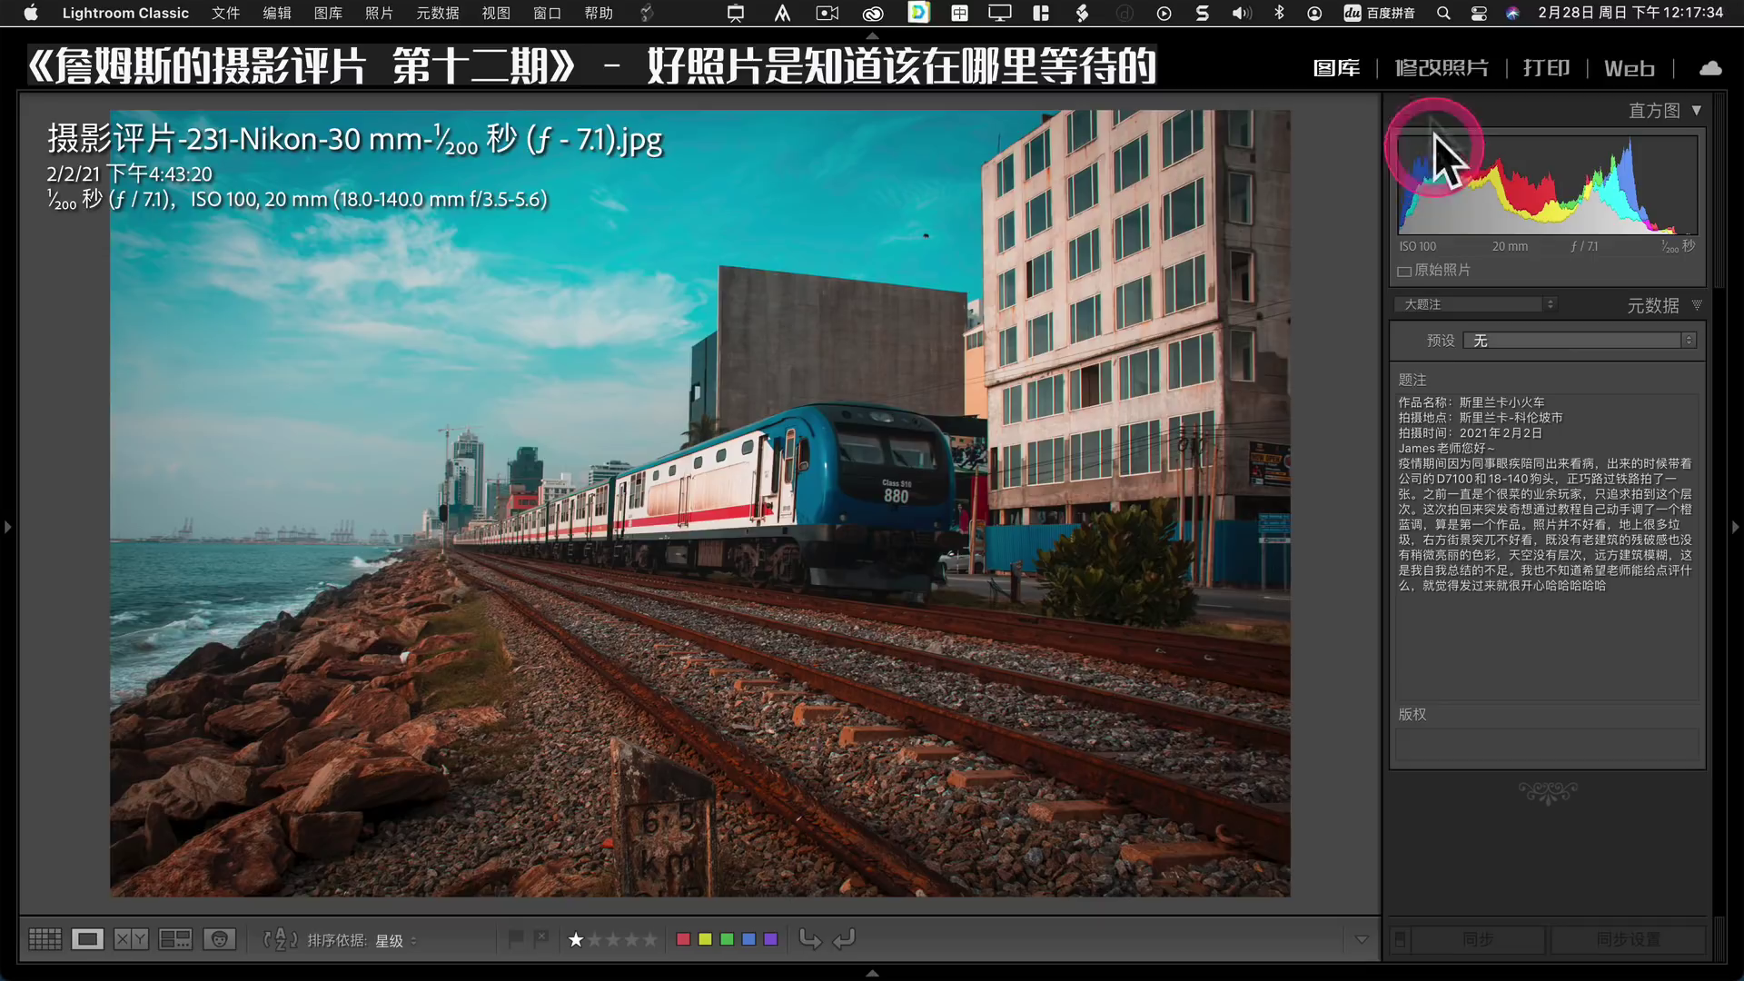
Tighten the train photo's crop from the bottom-right corner in Develop and apply it.
{"action": "left_click", "coordinate": [1428, 72]}
{"action": "left_click", "coordinate": [1339, 316]}
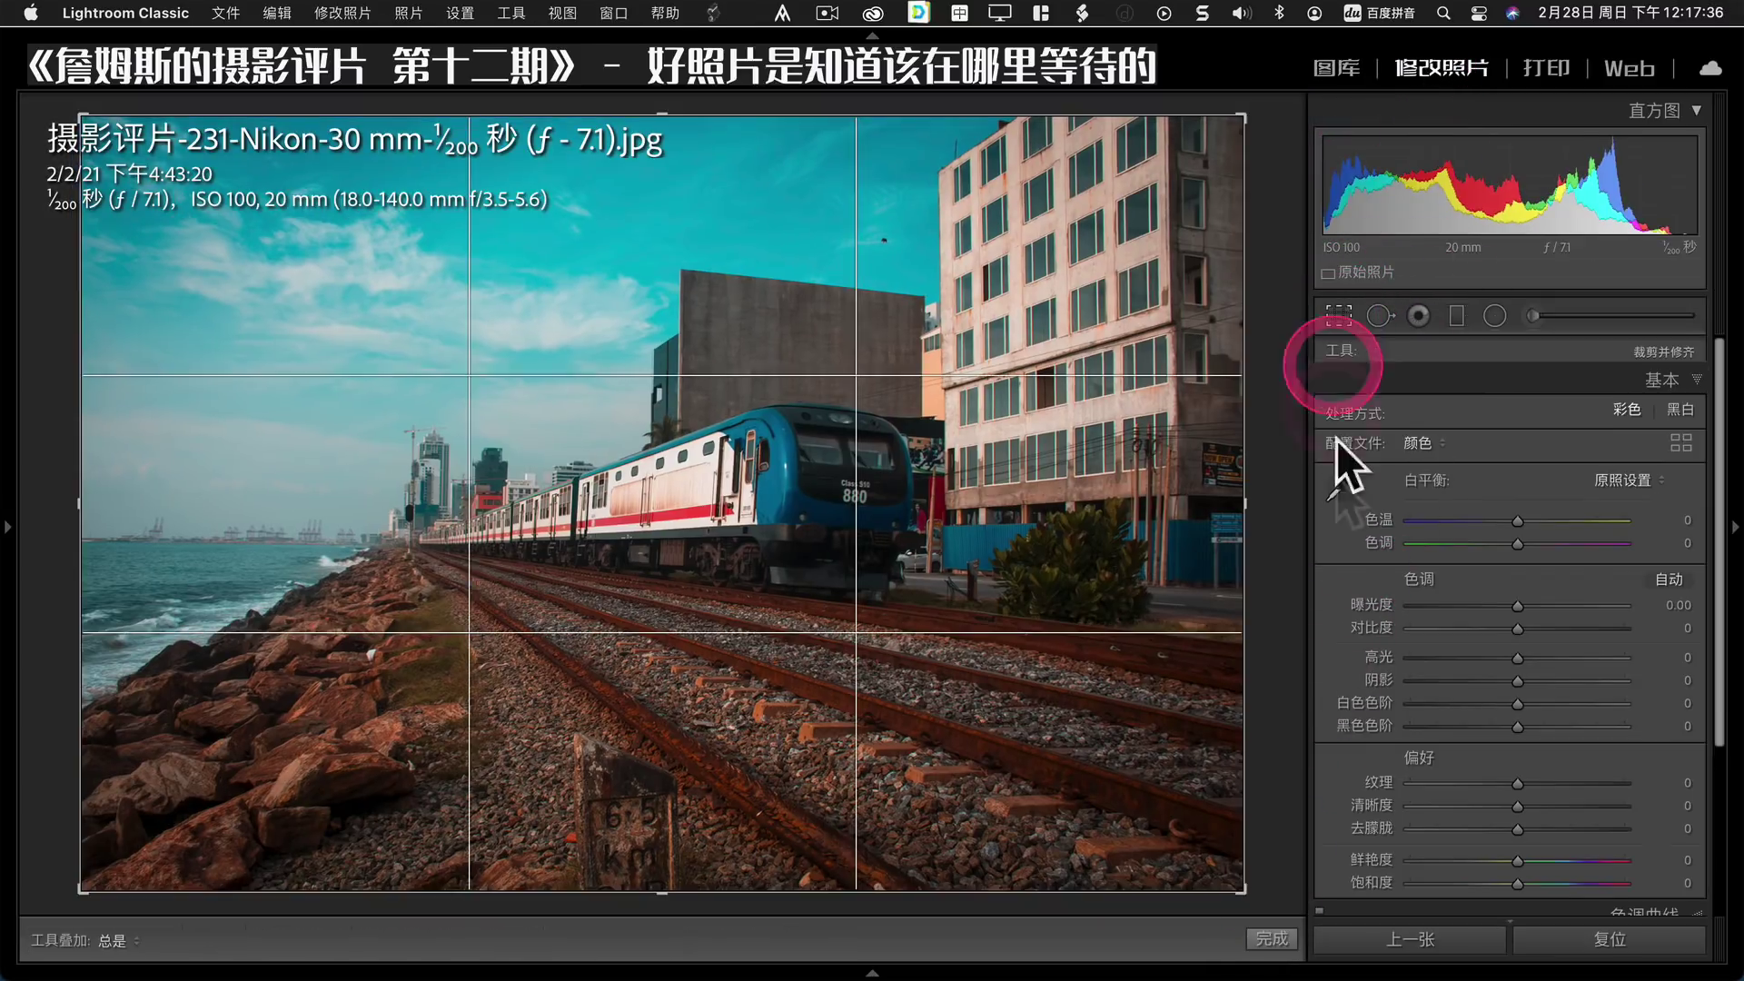
{"action": "left_click_drag", "start_coordinate": [1240, 892], "coordinate": [1206, 840]}
{"action": "key", "text": "Return"}
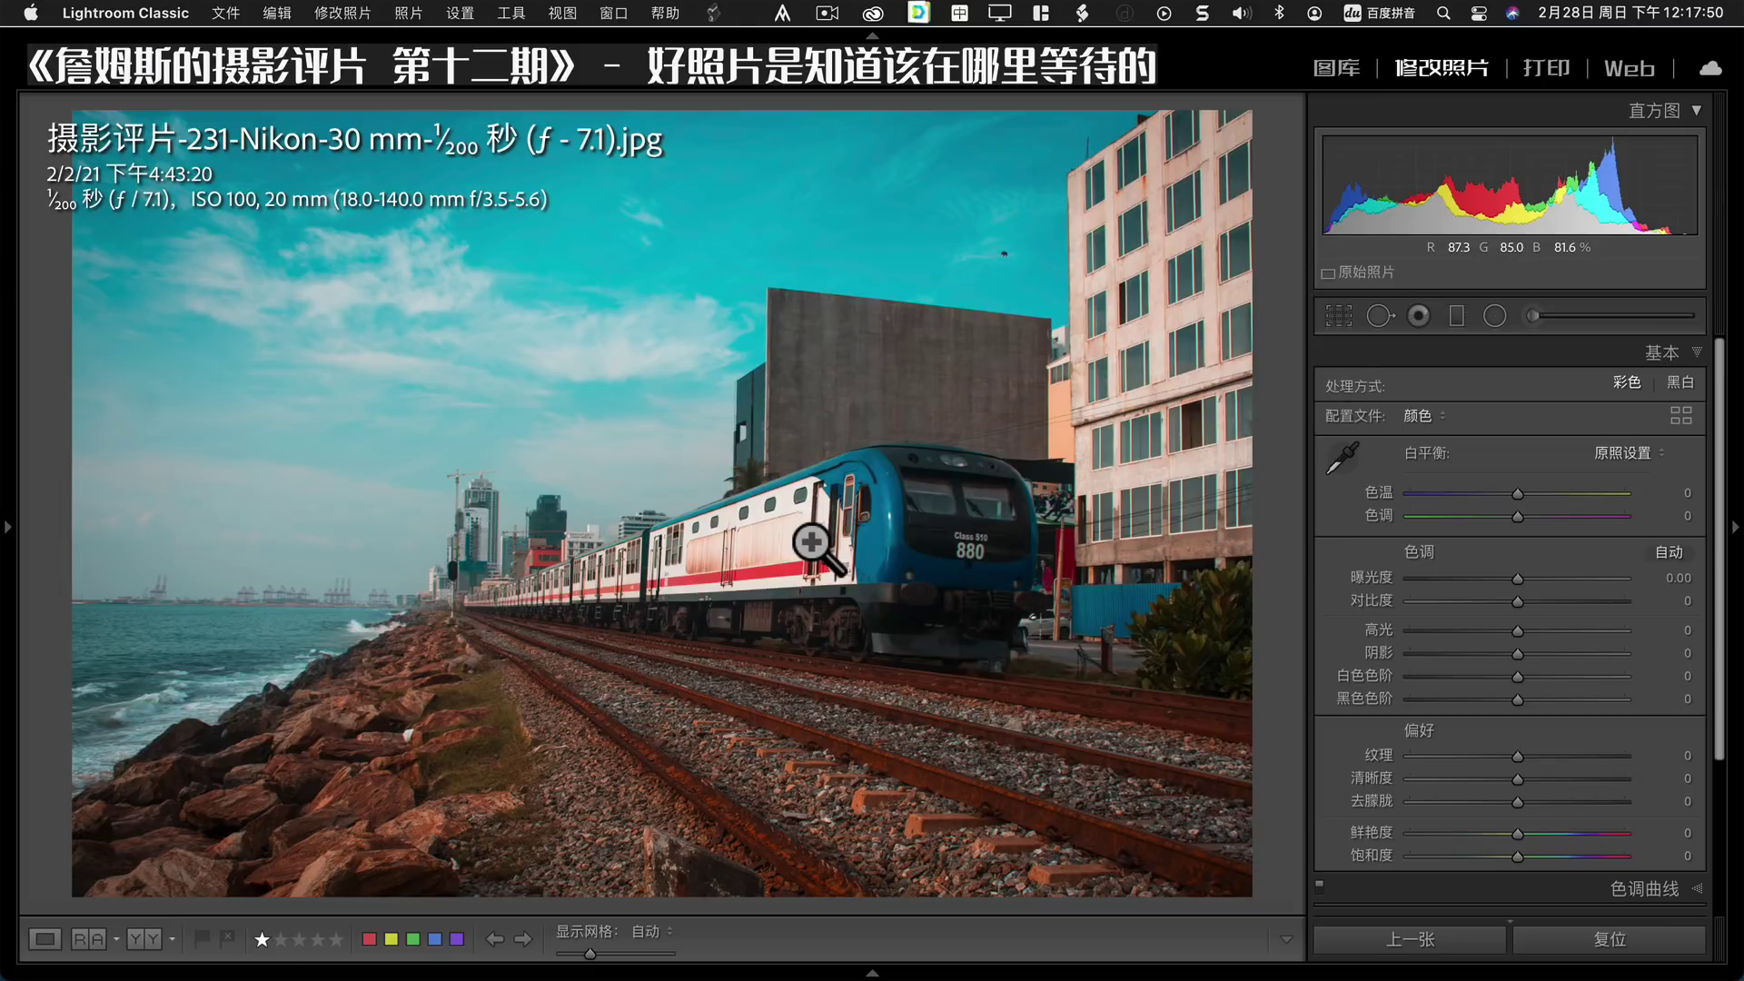
Reopen the train photo, reset it to its original state, and advance to photo 248.
{"action": "key", "text": "g"}
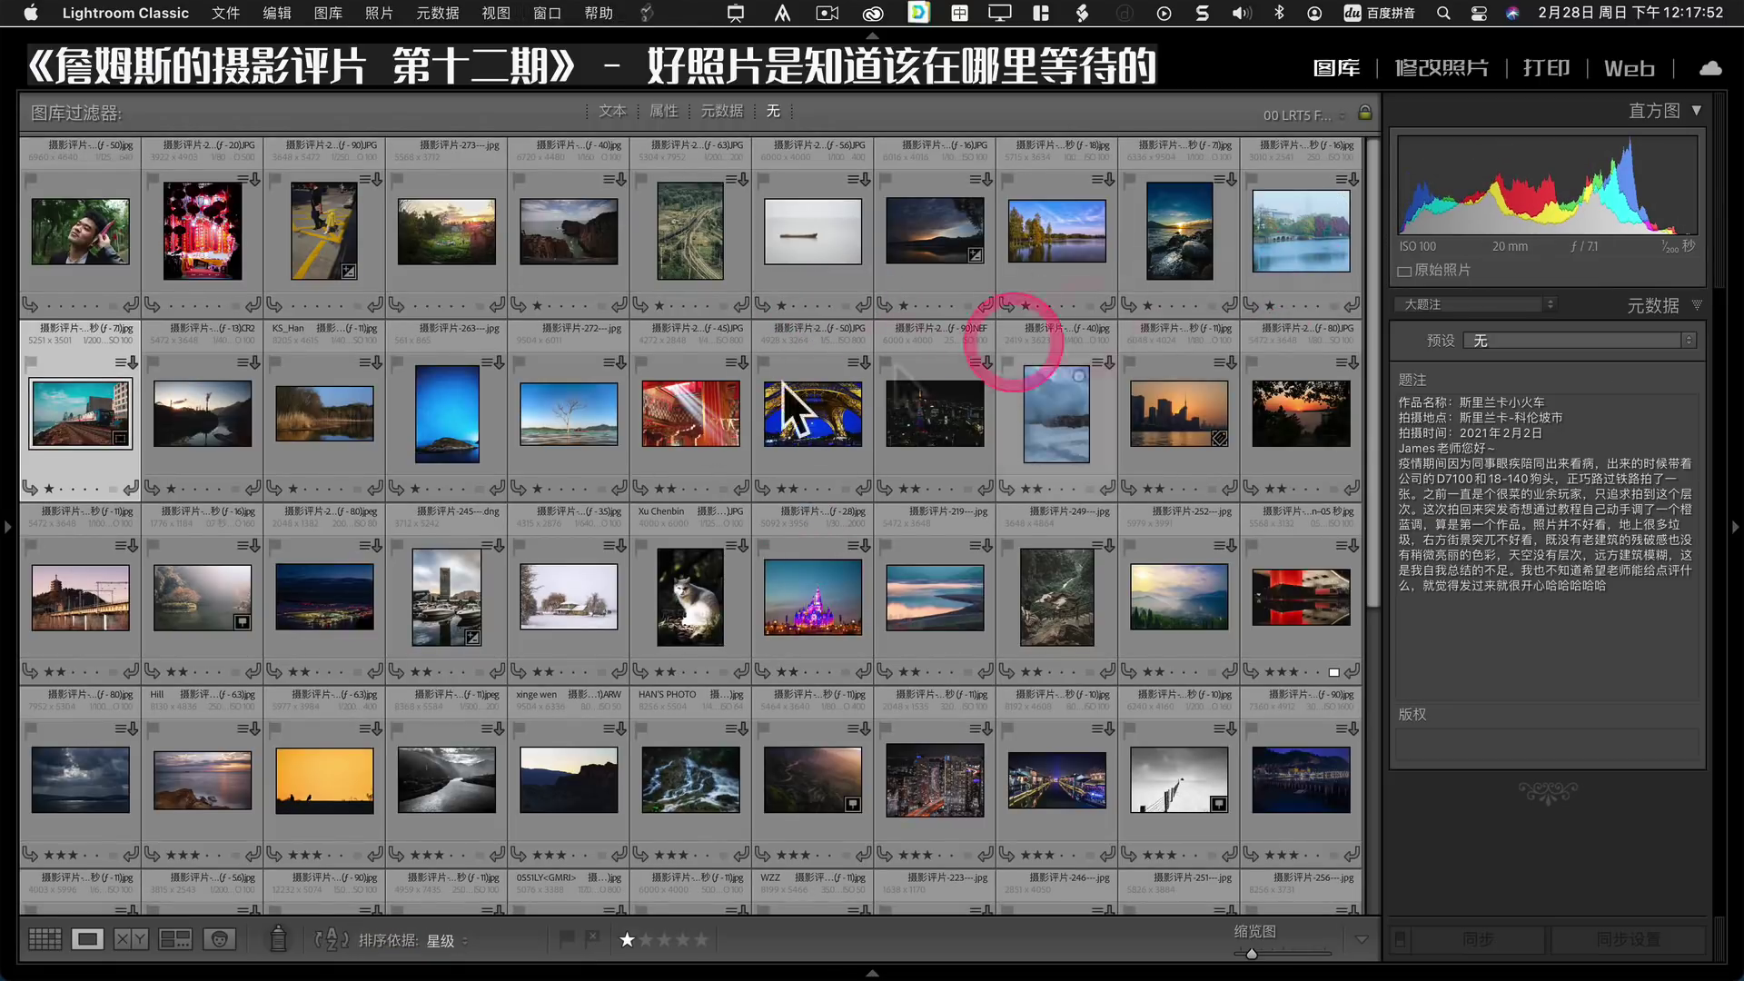
{"action": "double_click", "coordinate": [73, 413]}
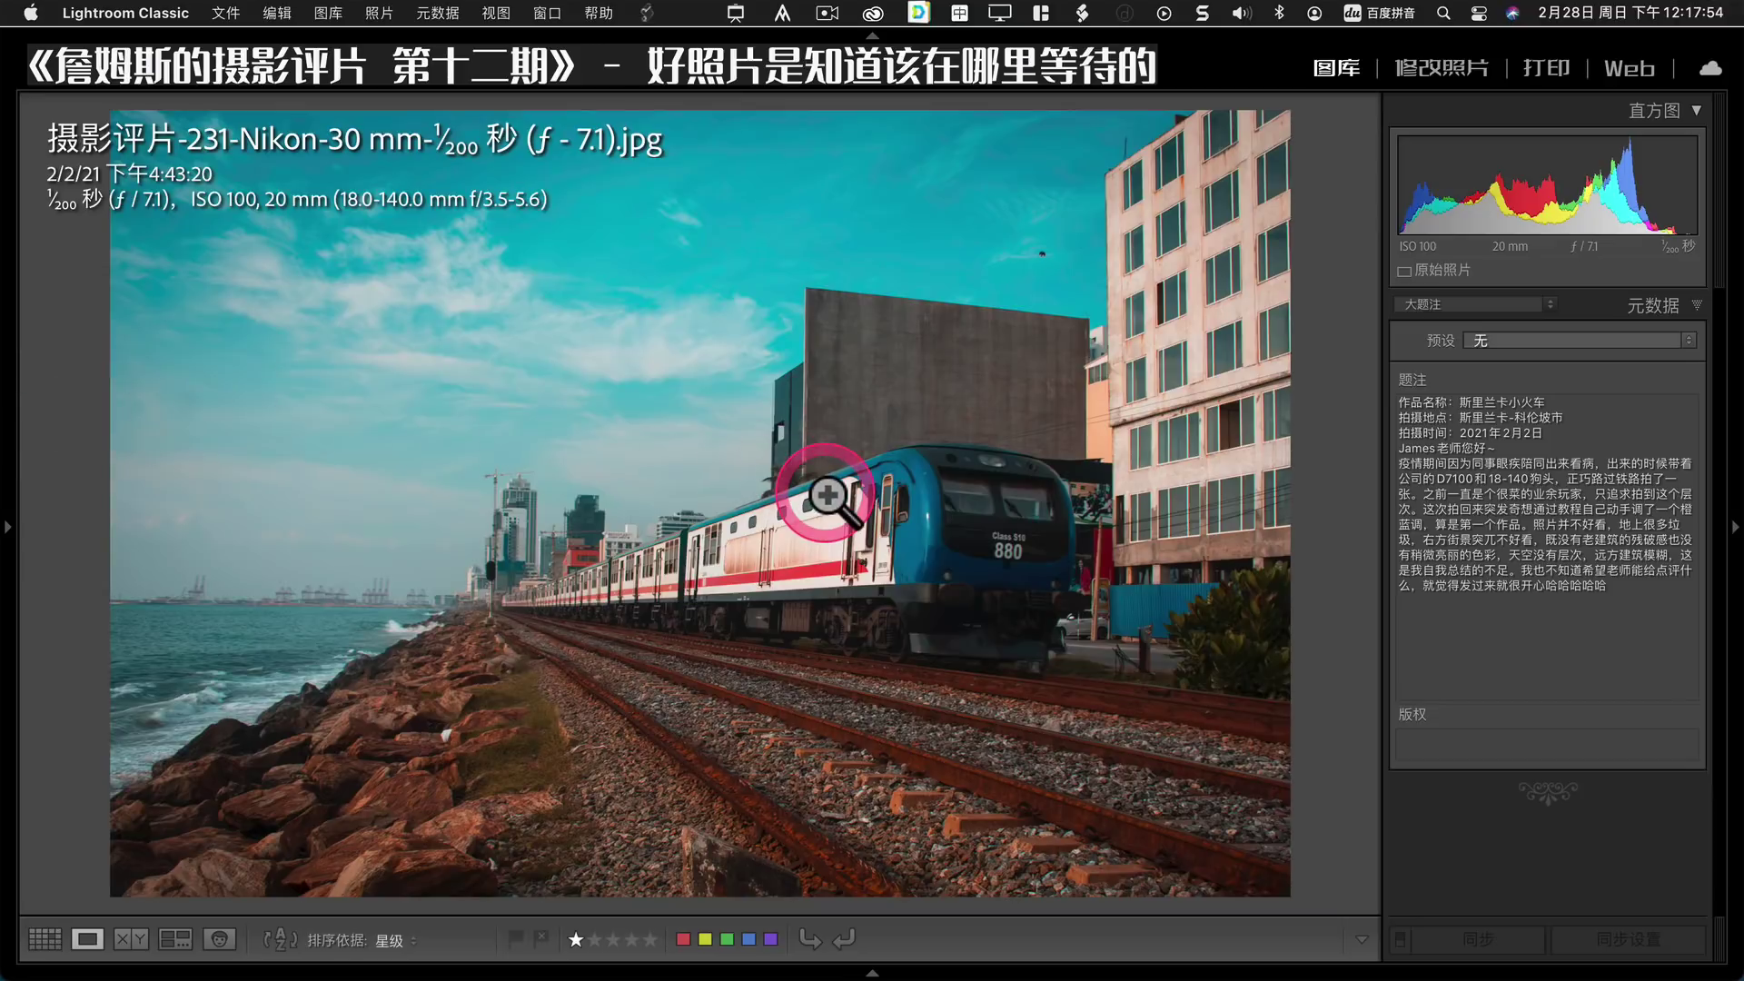
{"action": "left_click", "coordinate": [1442, 68]}
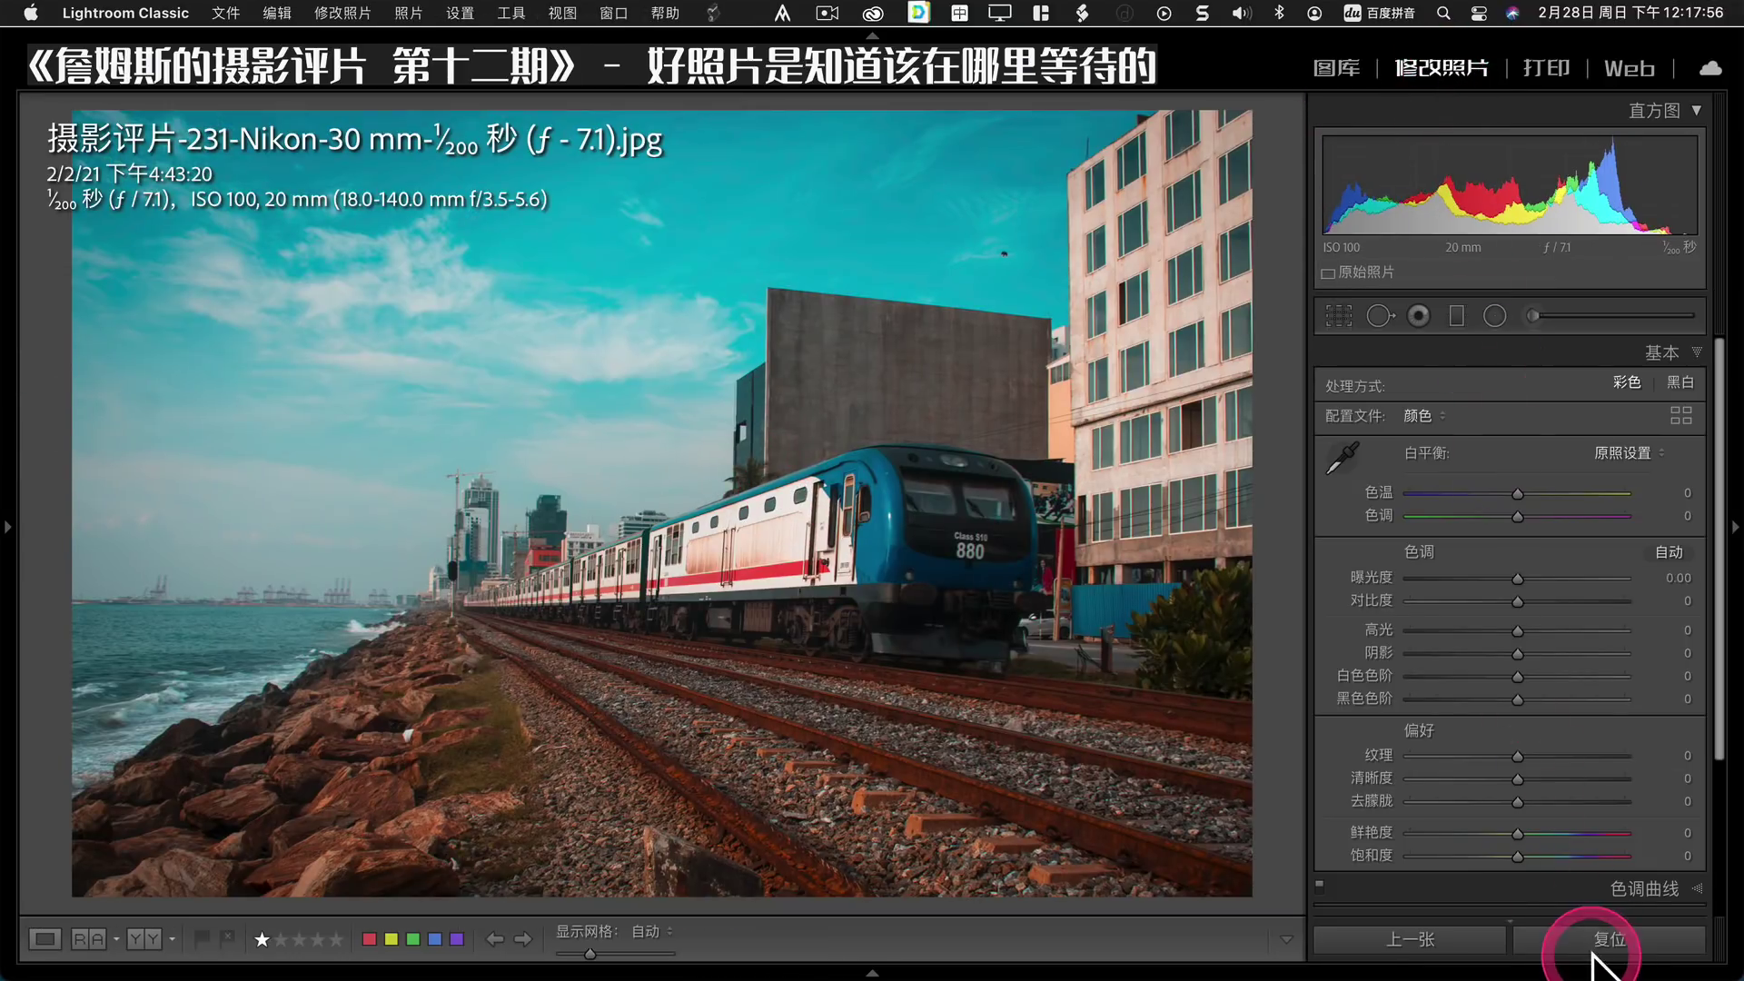
{"action": "left_click", "coordinate": [1592, 949]}
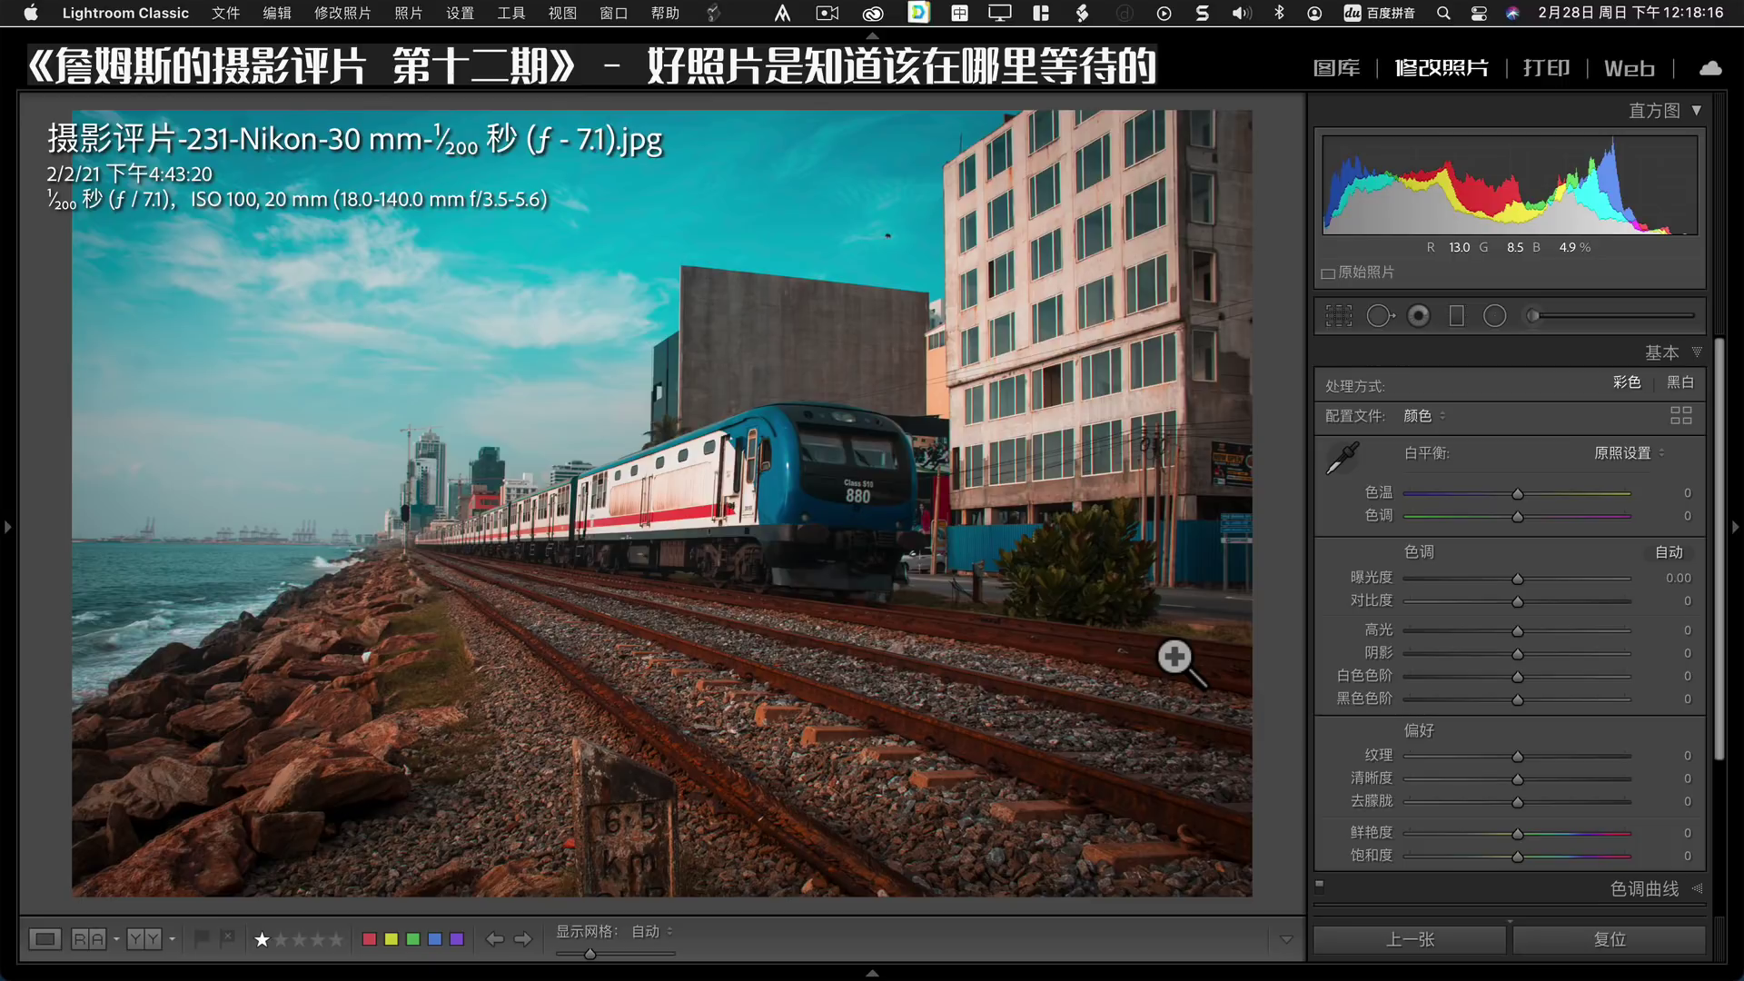
{"action": "key", "text": "Right"}
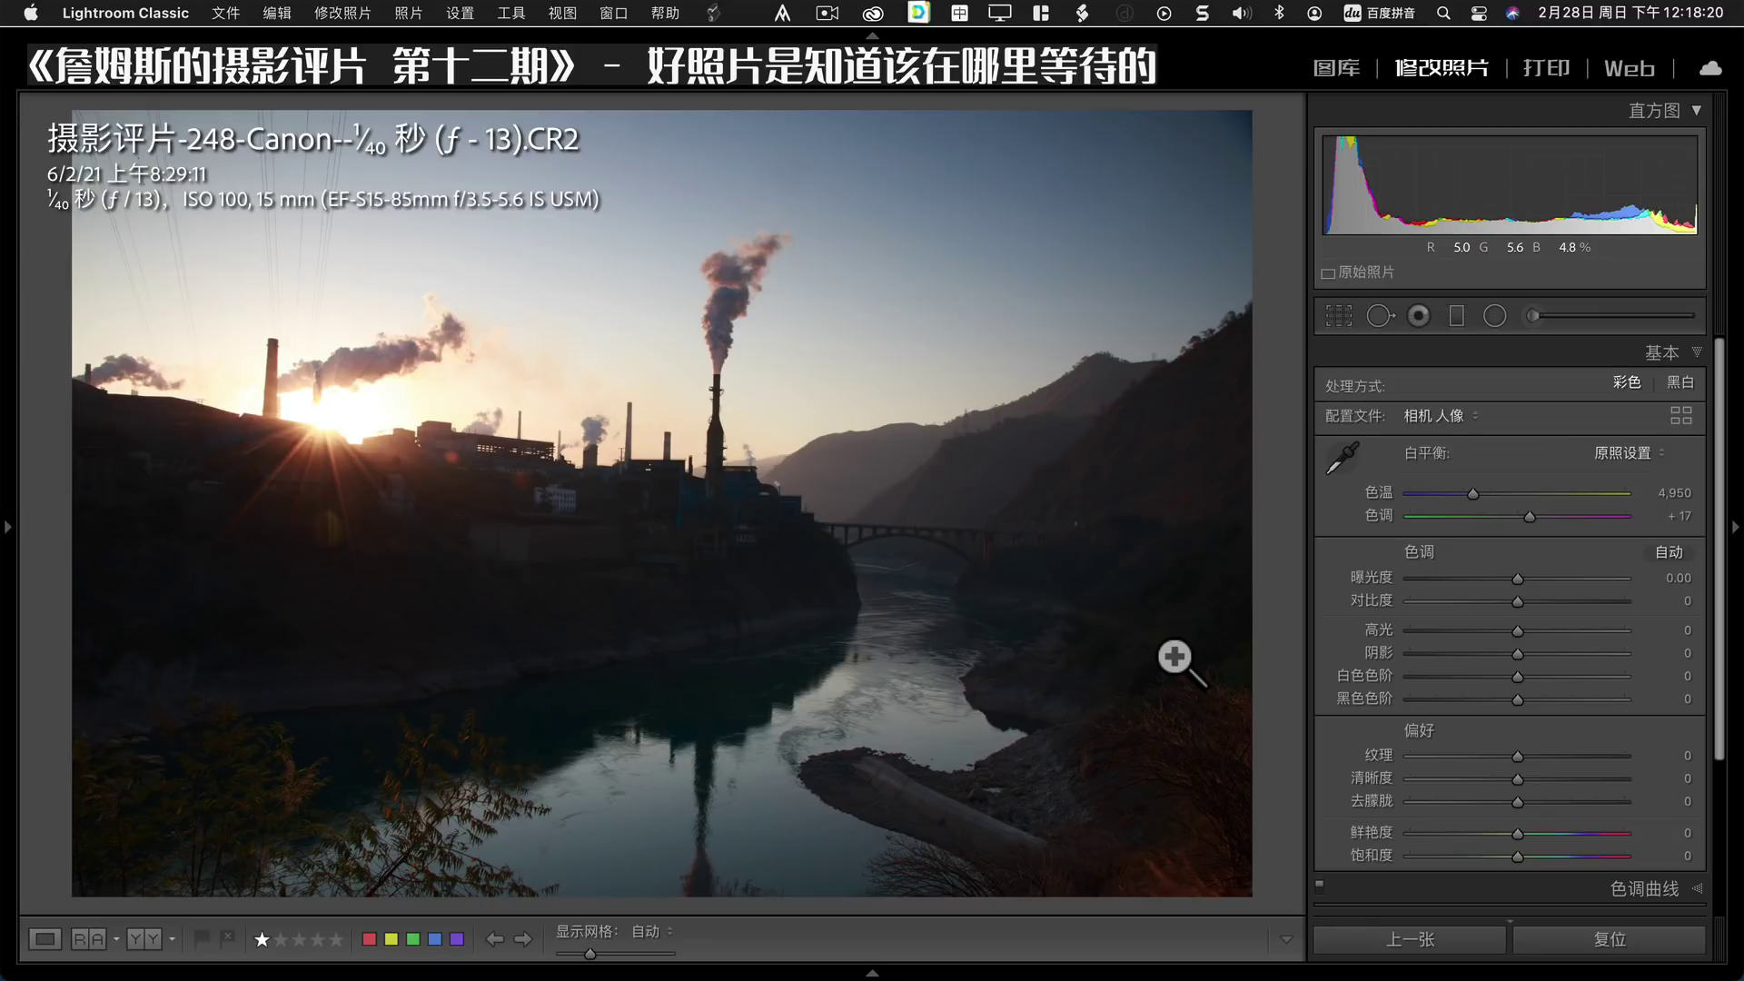
In Library, zoom into photo 248's sun and chimneys, pan toward the sun, then advance to 250.
{"action": "left_click", "coordinate": [1339, 66]}
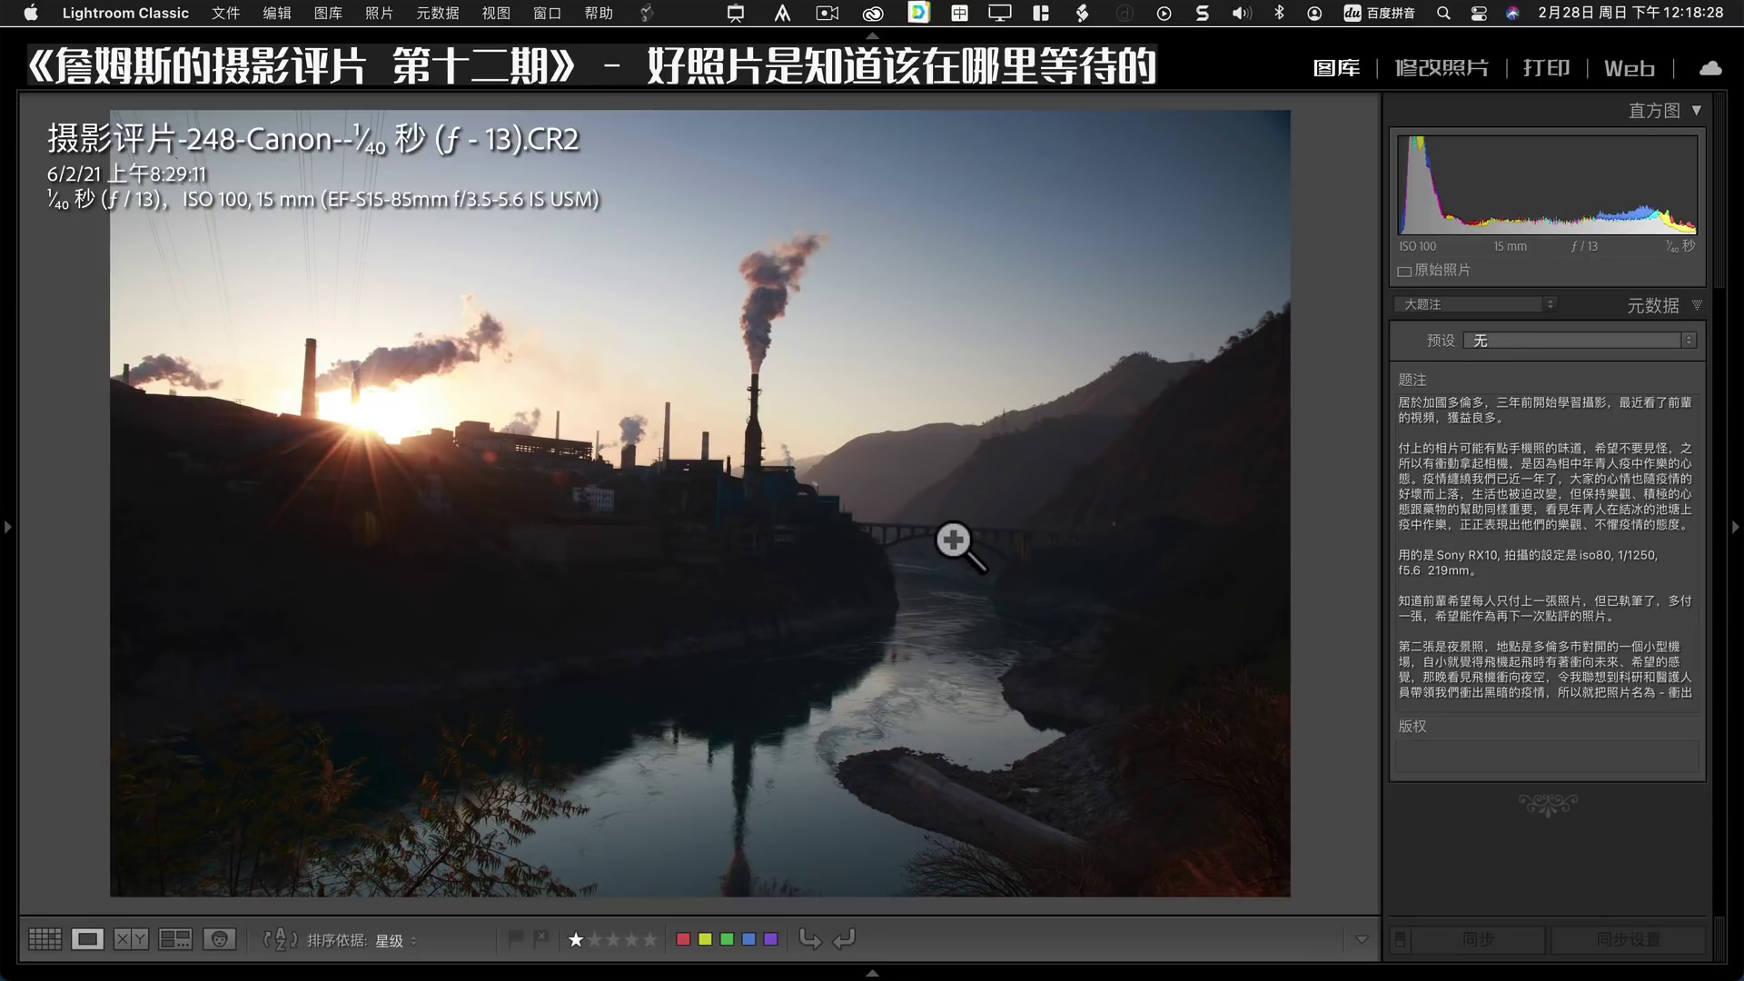
{"action": "left_click_drag", "start_coordinate": [370, 436], "coordinate": [1026, 595]}
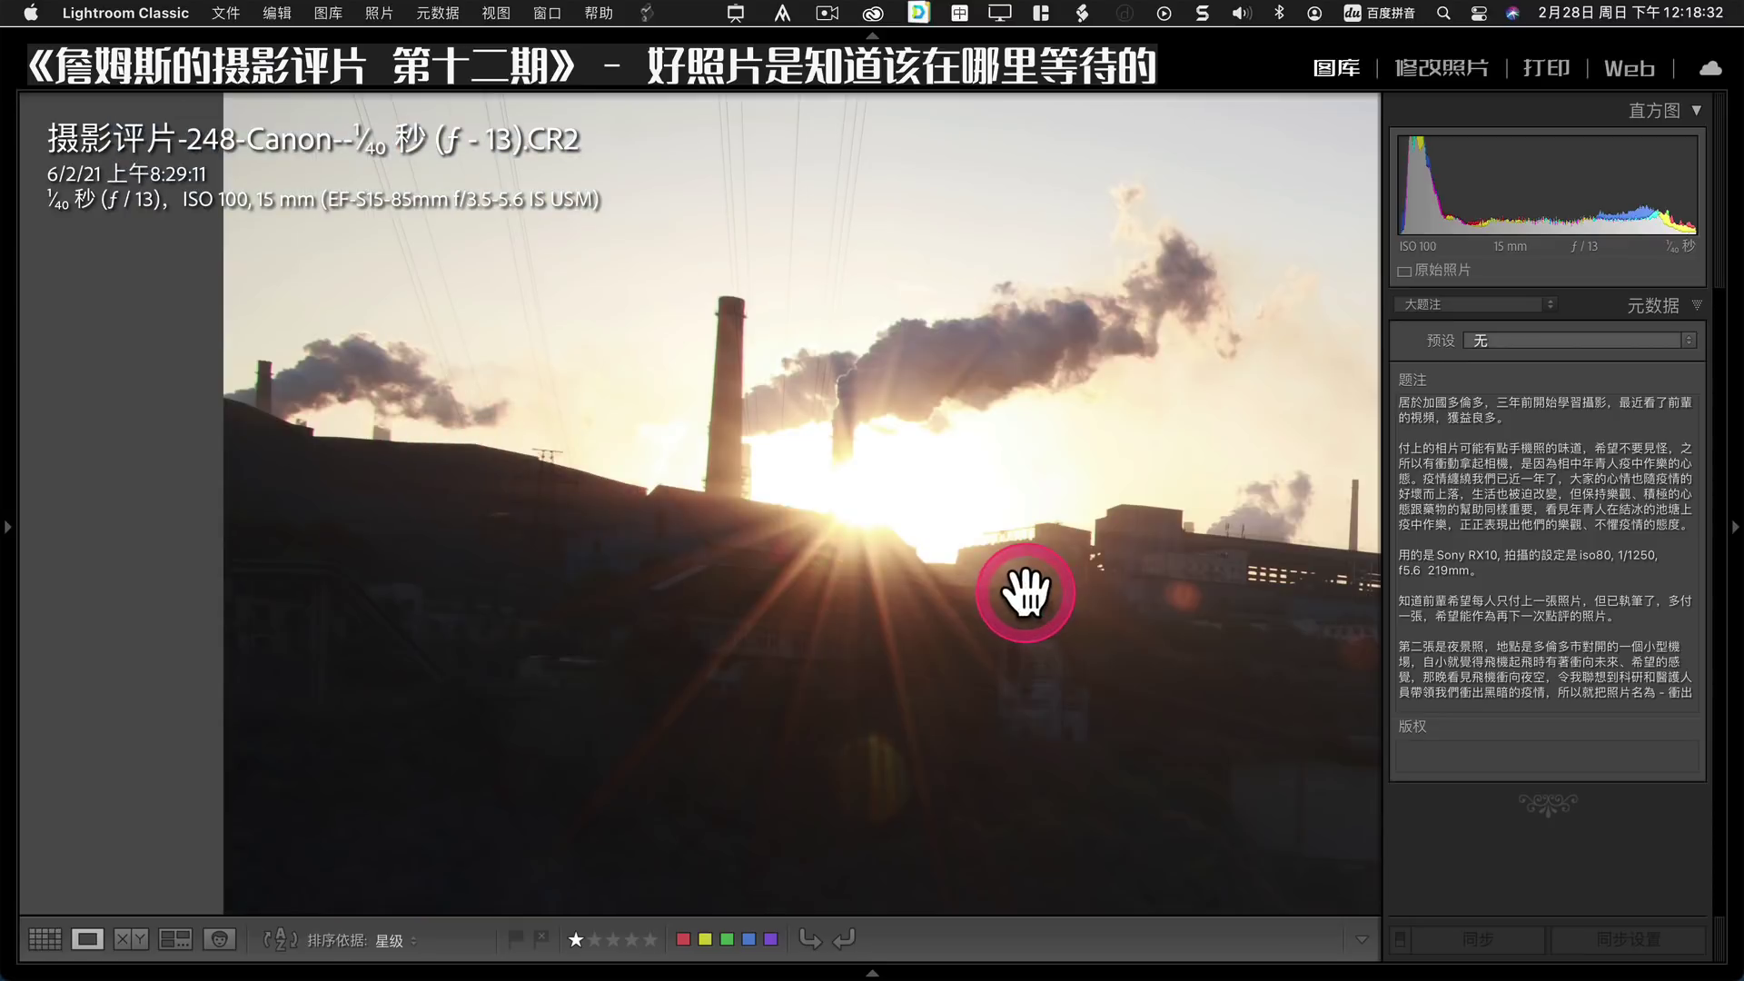
{"action": "mouse_move", "coordinate": [1026, 594]}
{"action": "left_mouse_down"}
{"action": "mouse_move", "coordinate": [893, 519]}
{"action": "mouse_move", "coordinate": [916, 538]}
{"action": "left_mouse_up"}
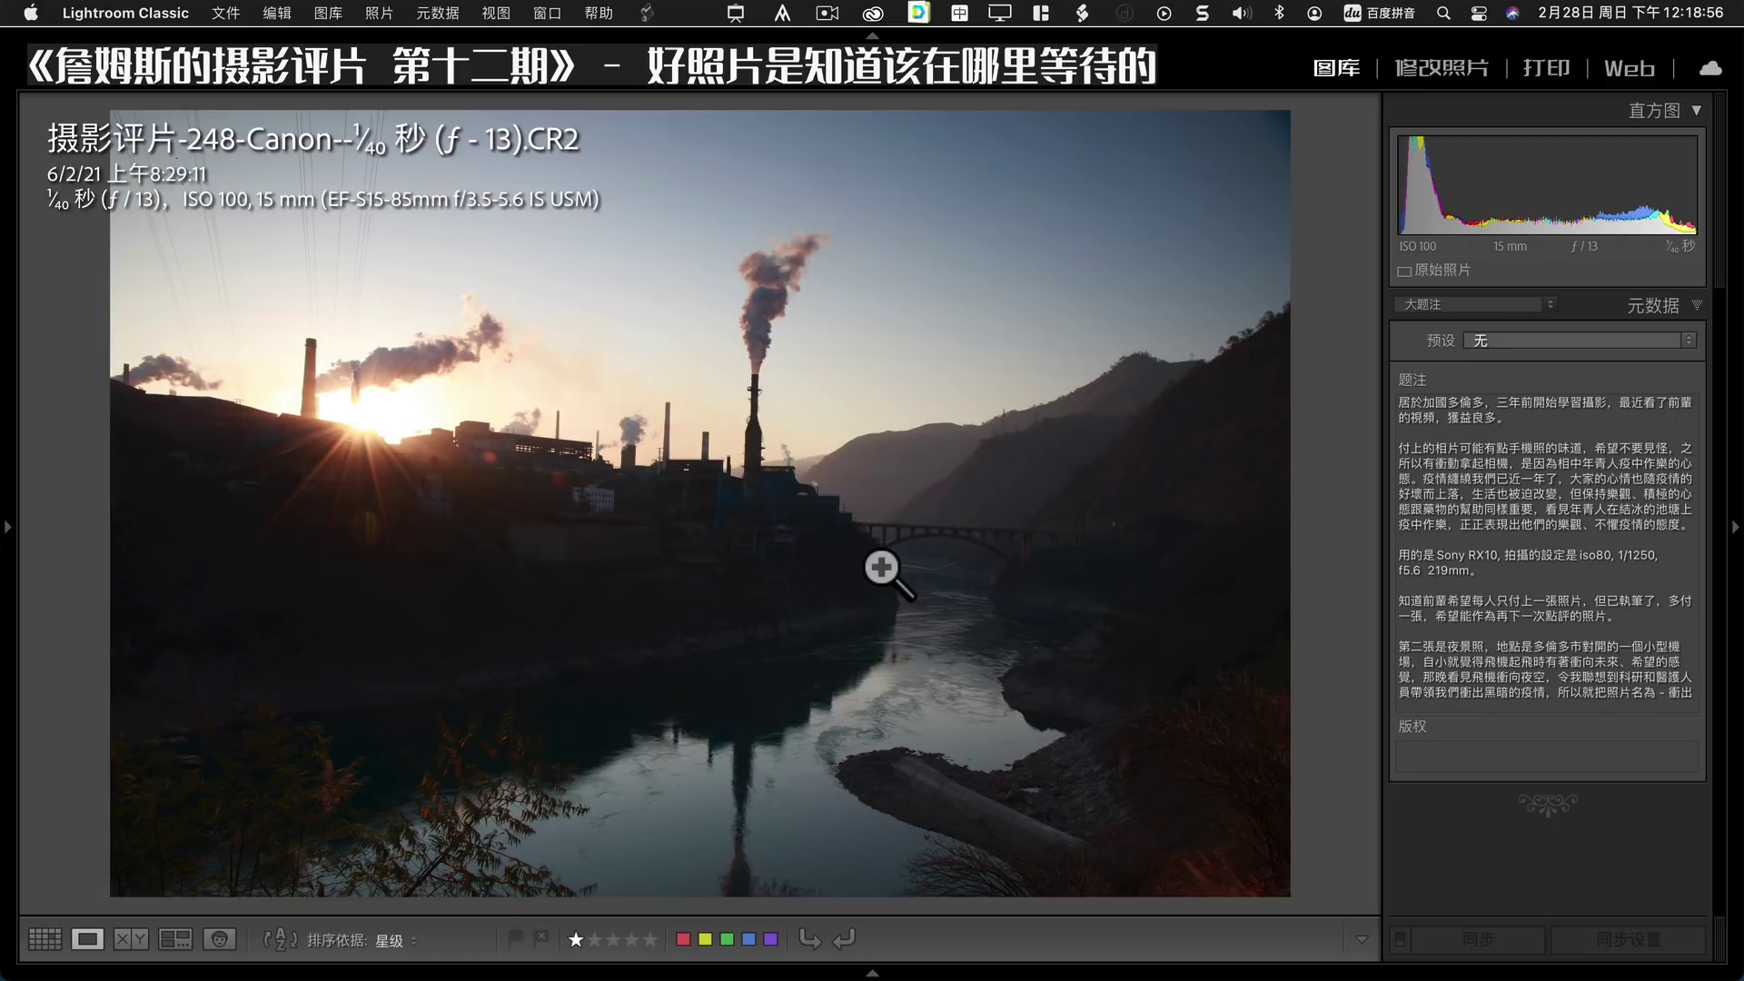
{"action": "key", "text": "Right"}
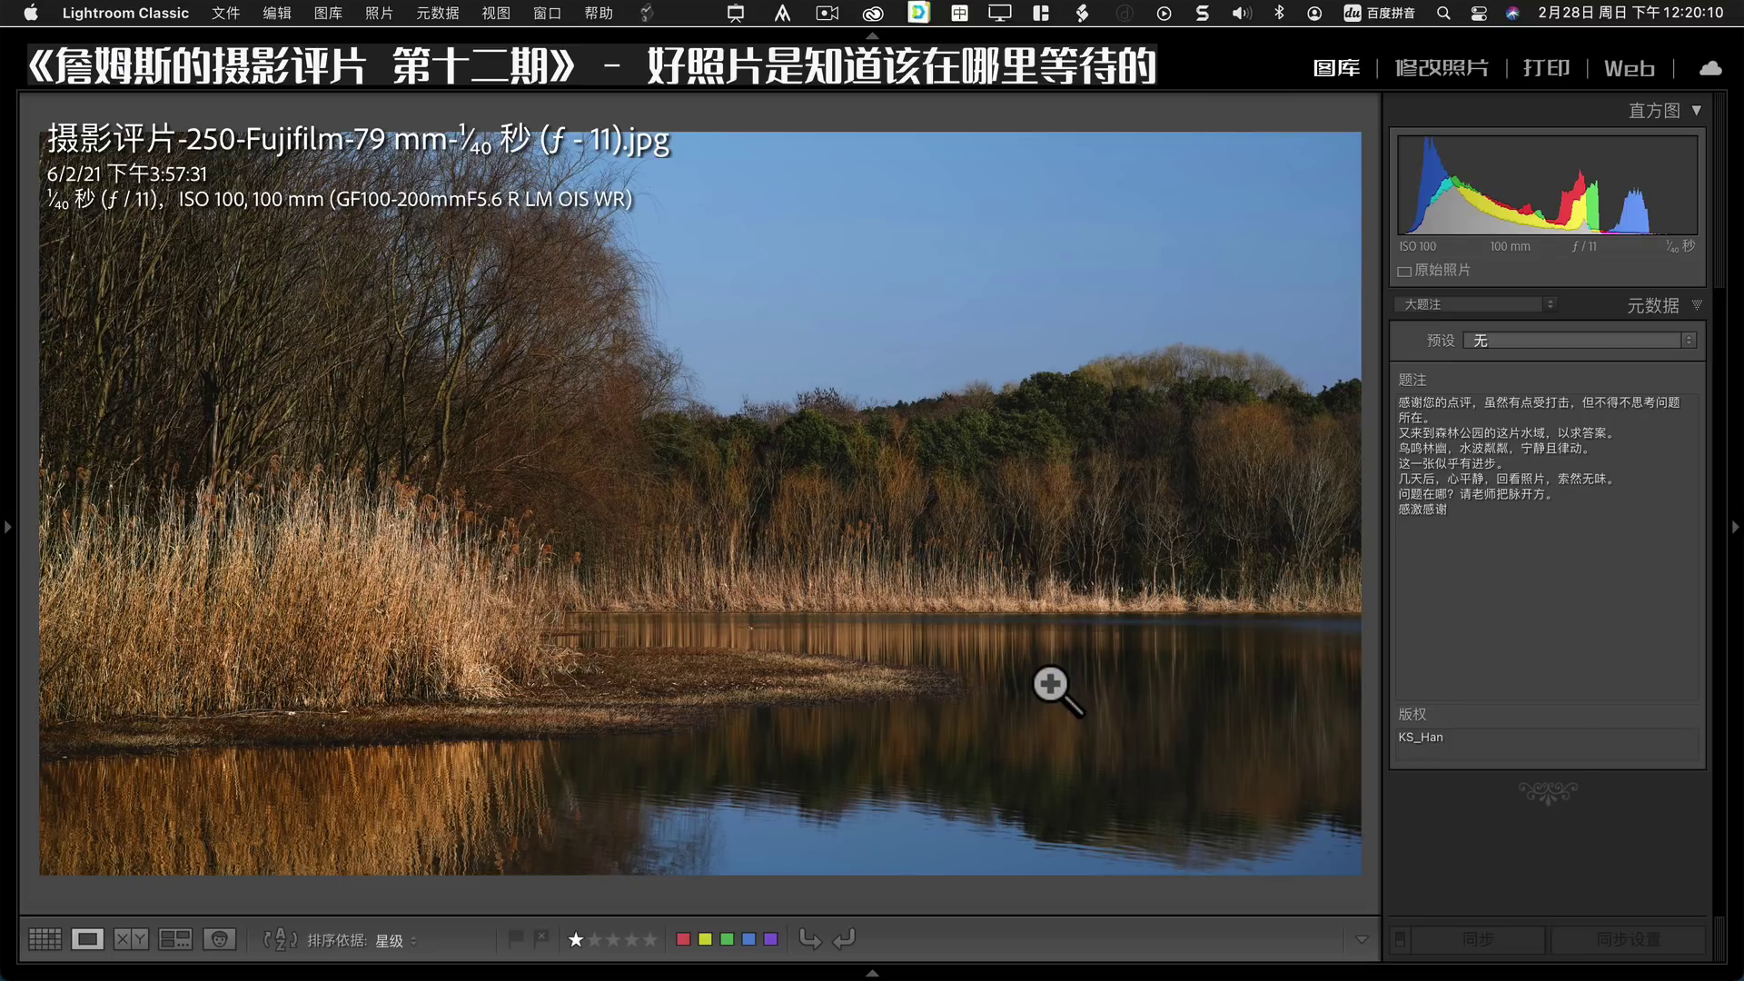
Advance from lakeside reeds photo 250 to star-trail island photo 263.
{"action": "left_click", "coordinate": [1049, 684]}
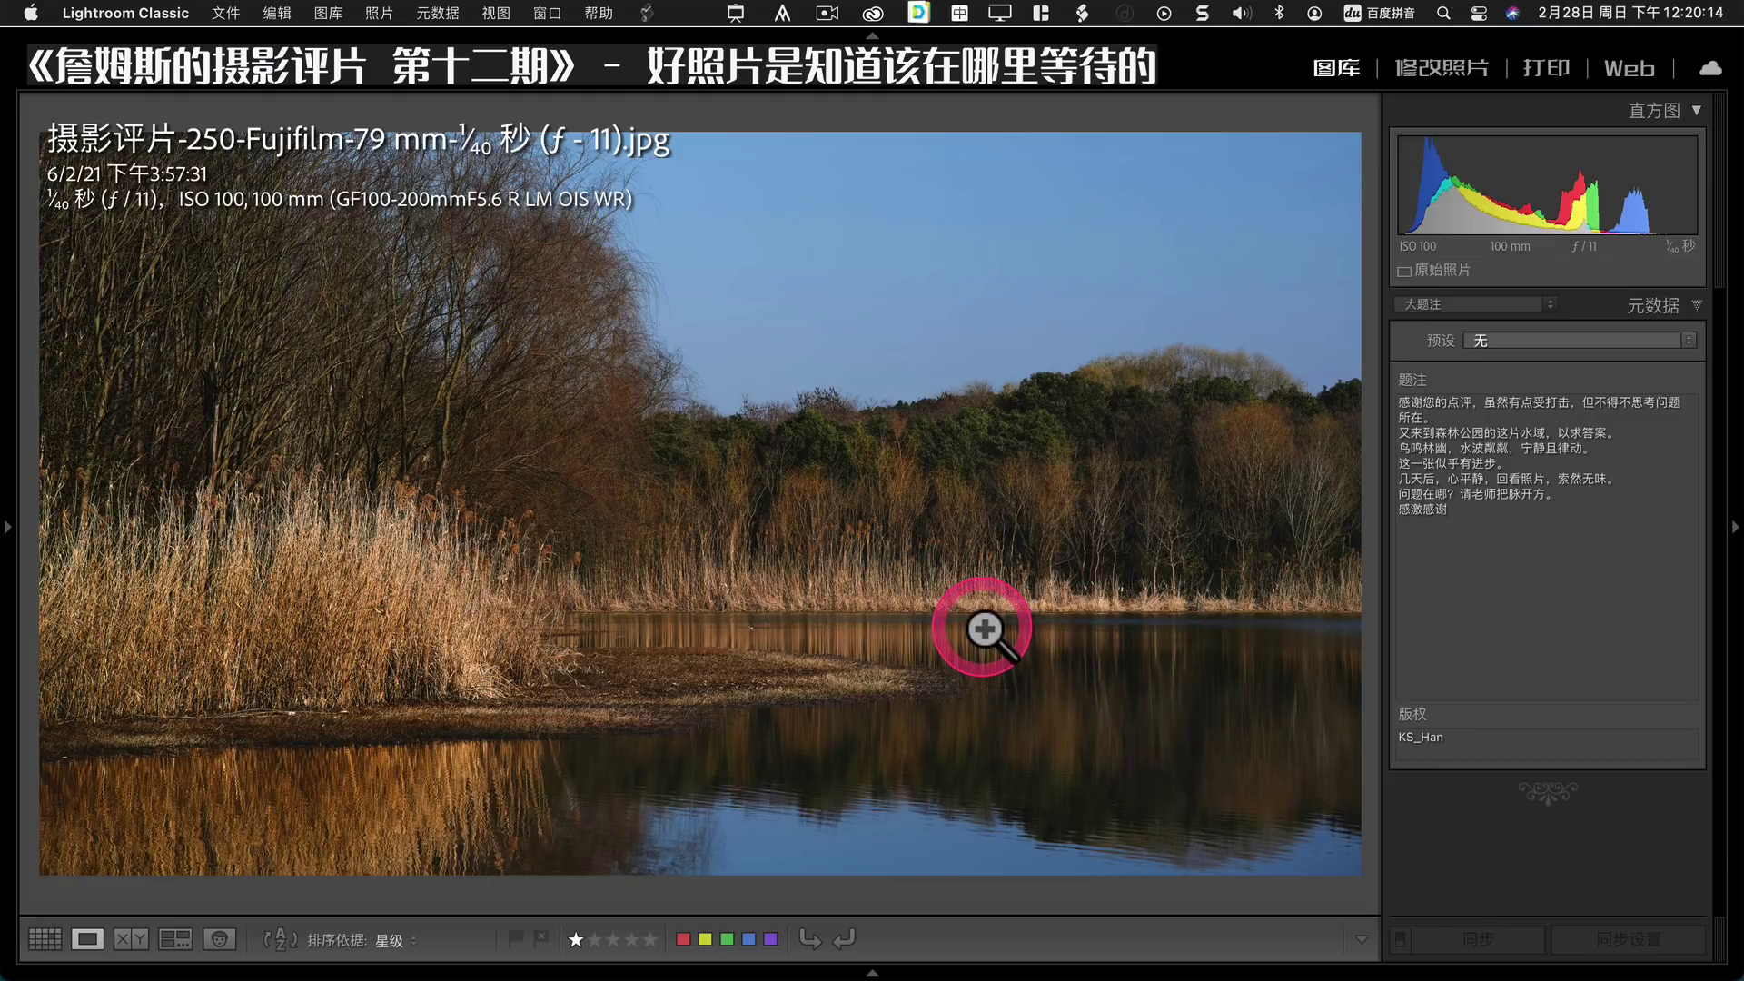
{"action": "key", "text": "Right"}
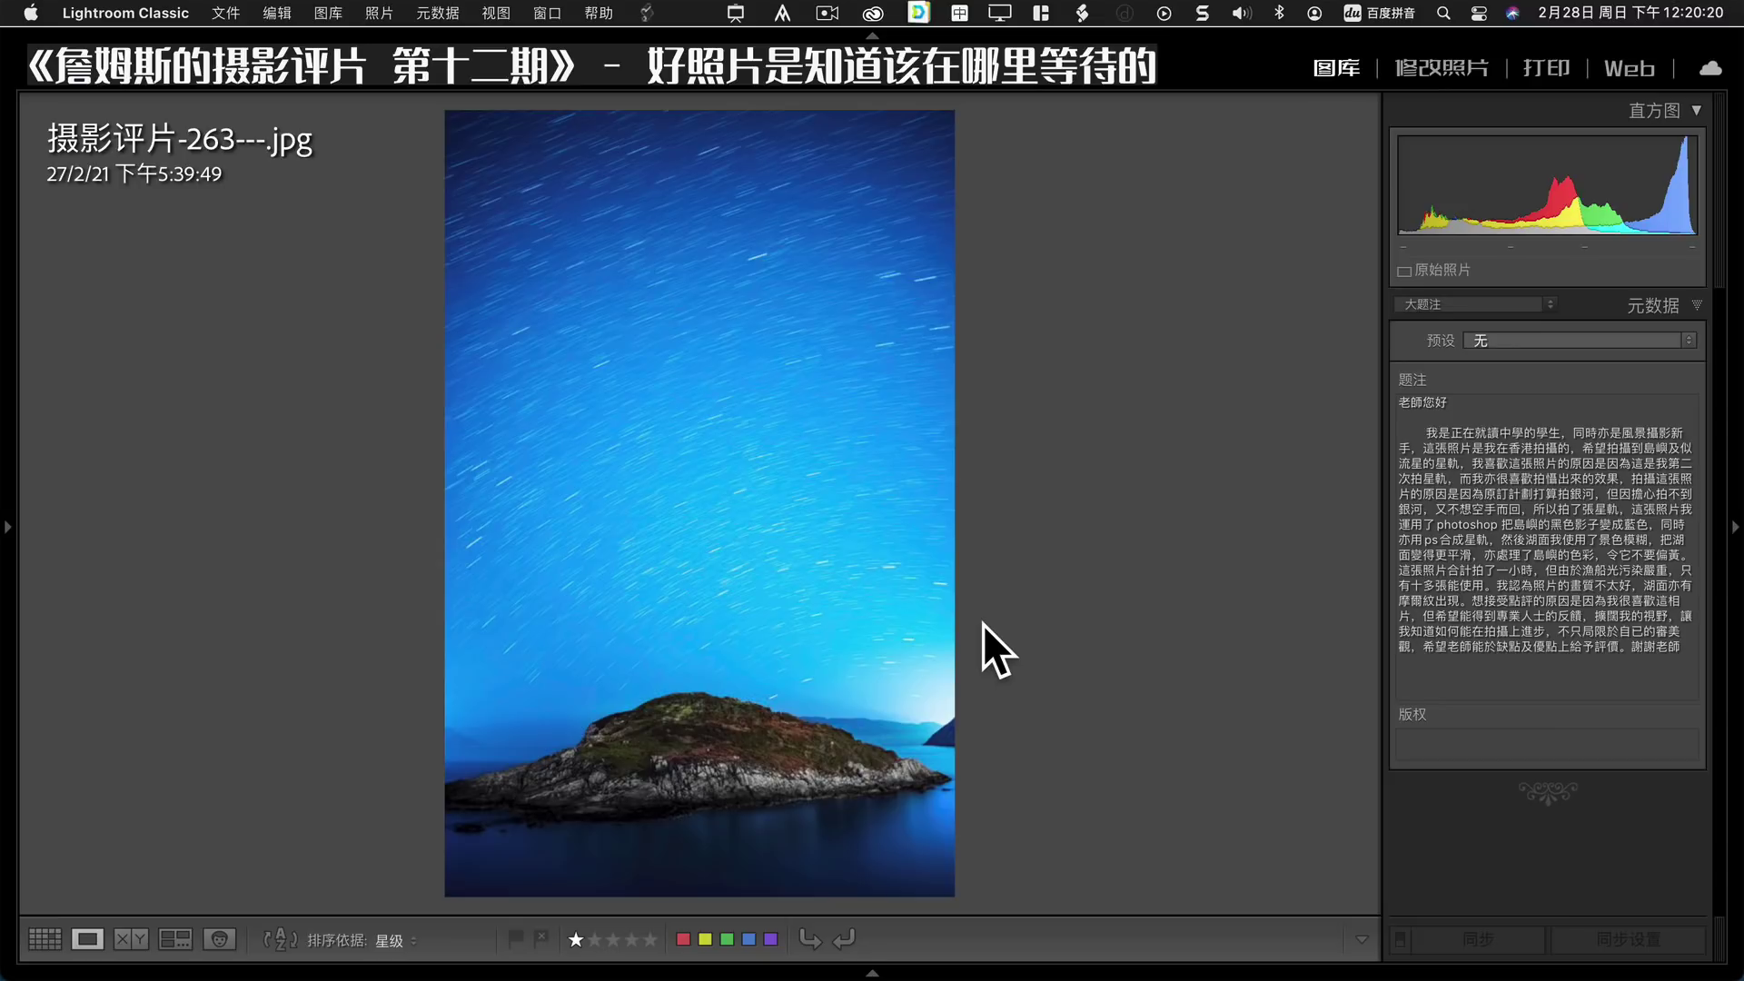
Zoom the star-trail island photo back out to Fit, then advance to bare-tree photo 272.
{"action": "left_click_drag", "start_coordinate": [721, 669], "coordinate": [772, 722]}
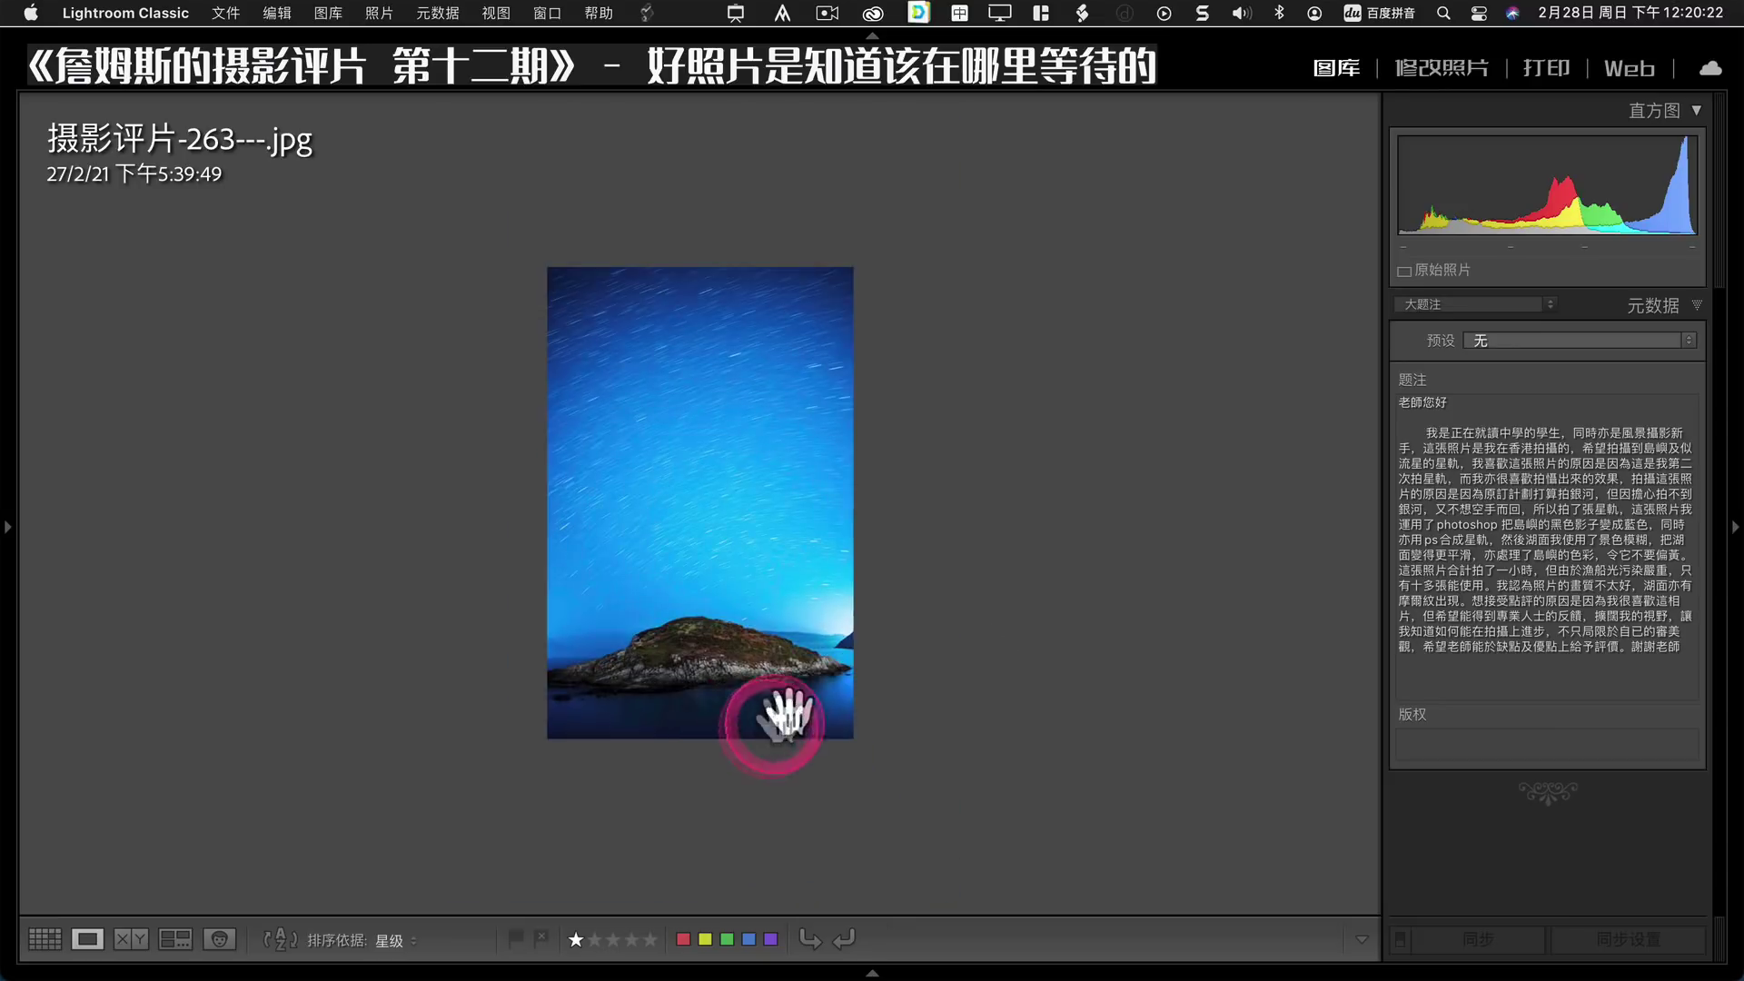
{"action": "left_click", "coordinate": [739, 652]}
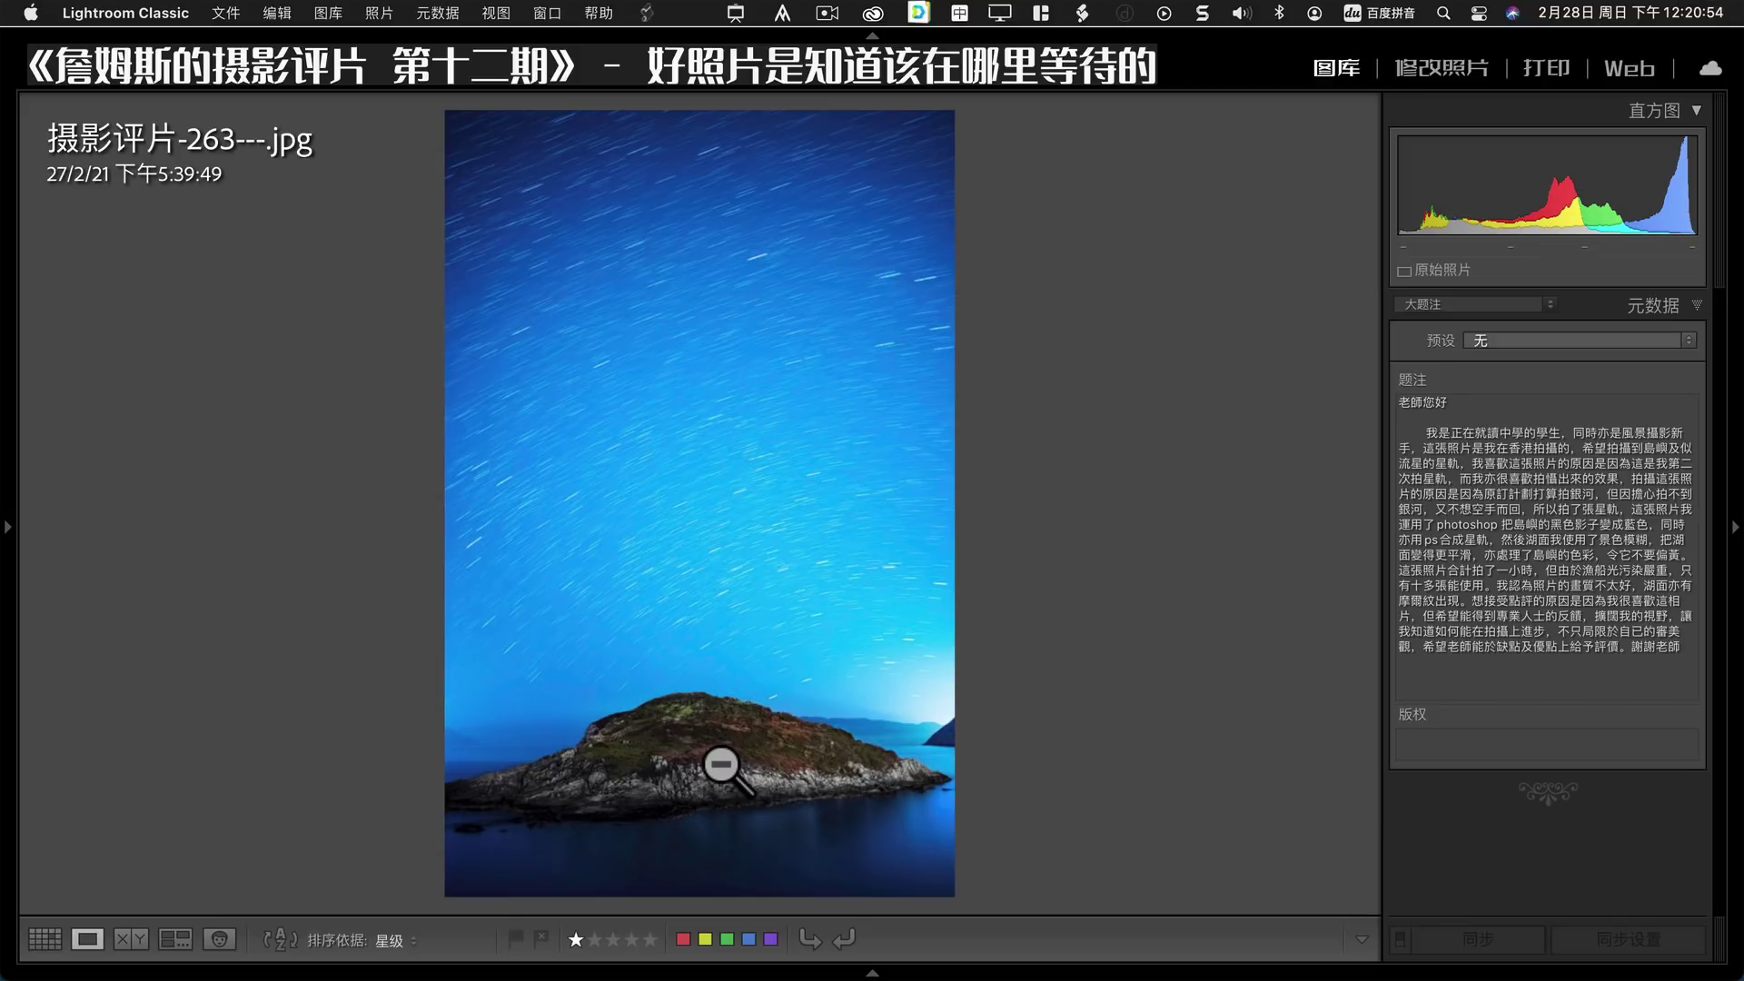
{"action": "left_click_drag", "start_coordinate": [722, 768], "coordinate": [837, 594]}
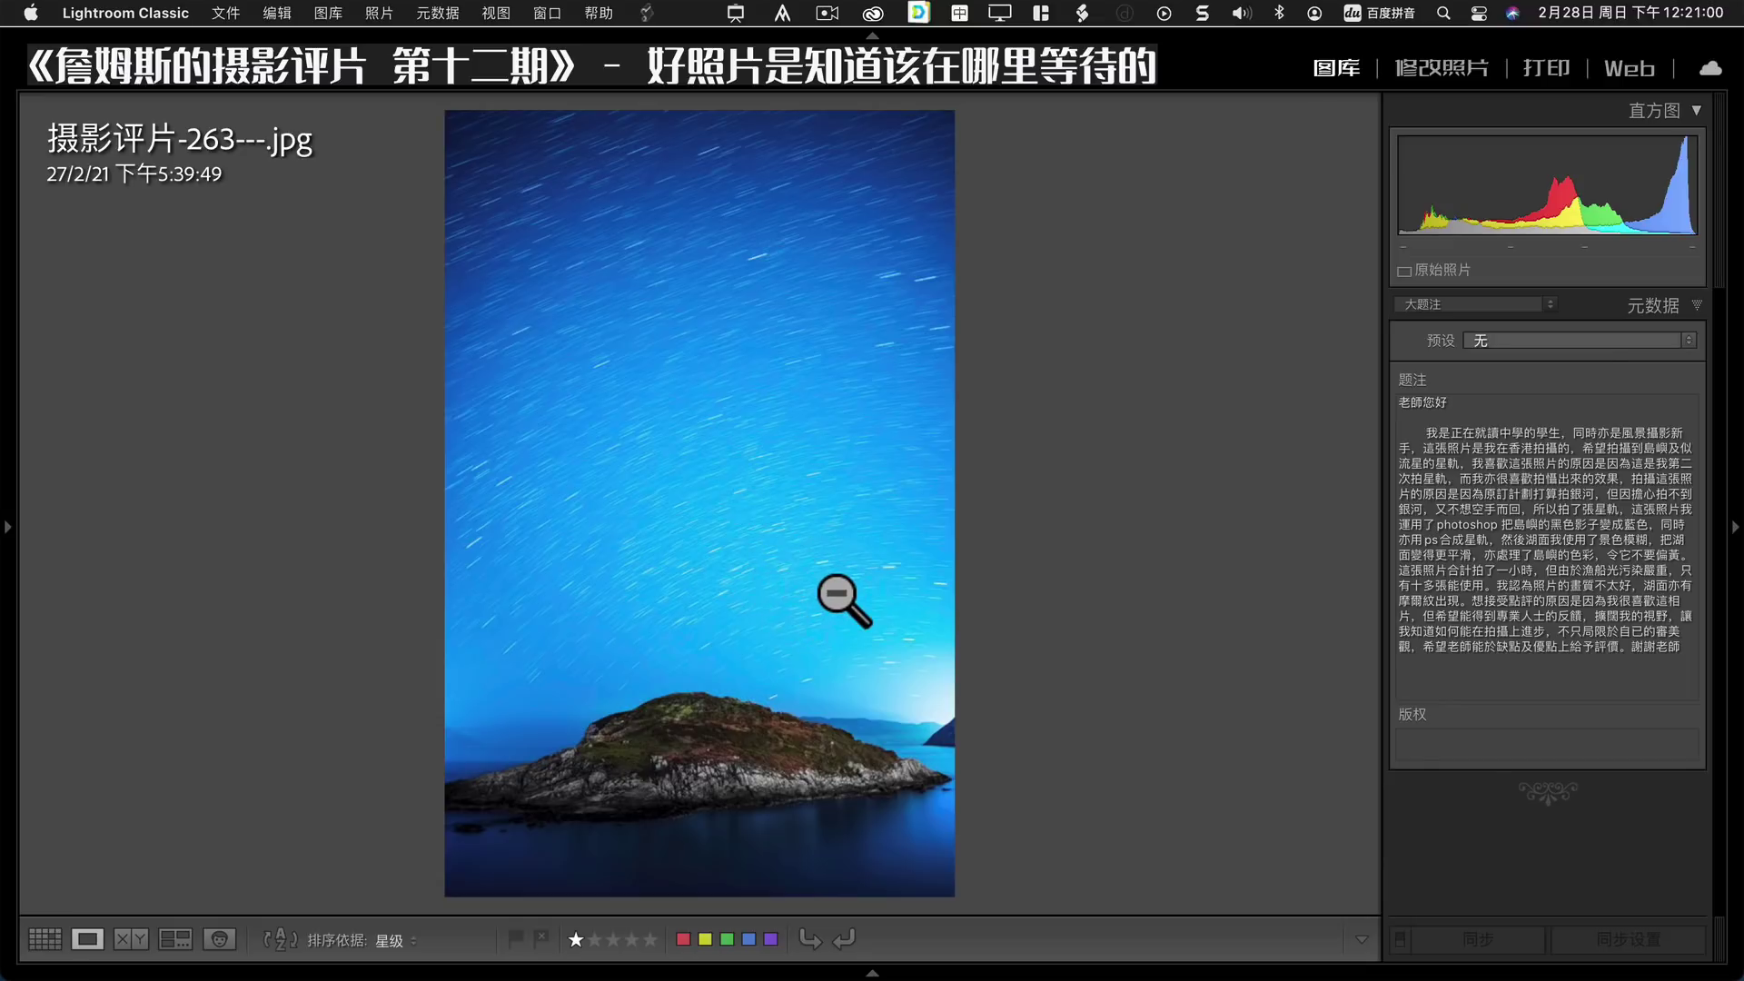
{"action": "left_click", "coordinate": [783, 419]}
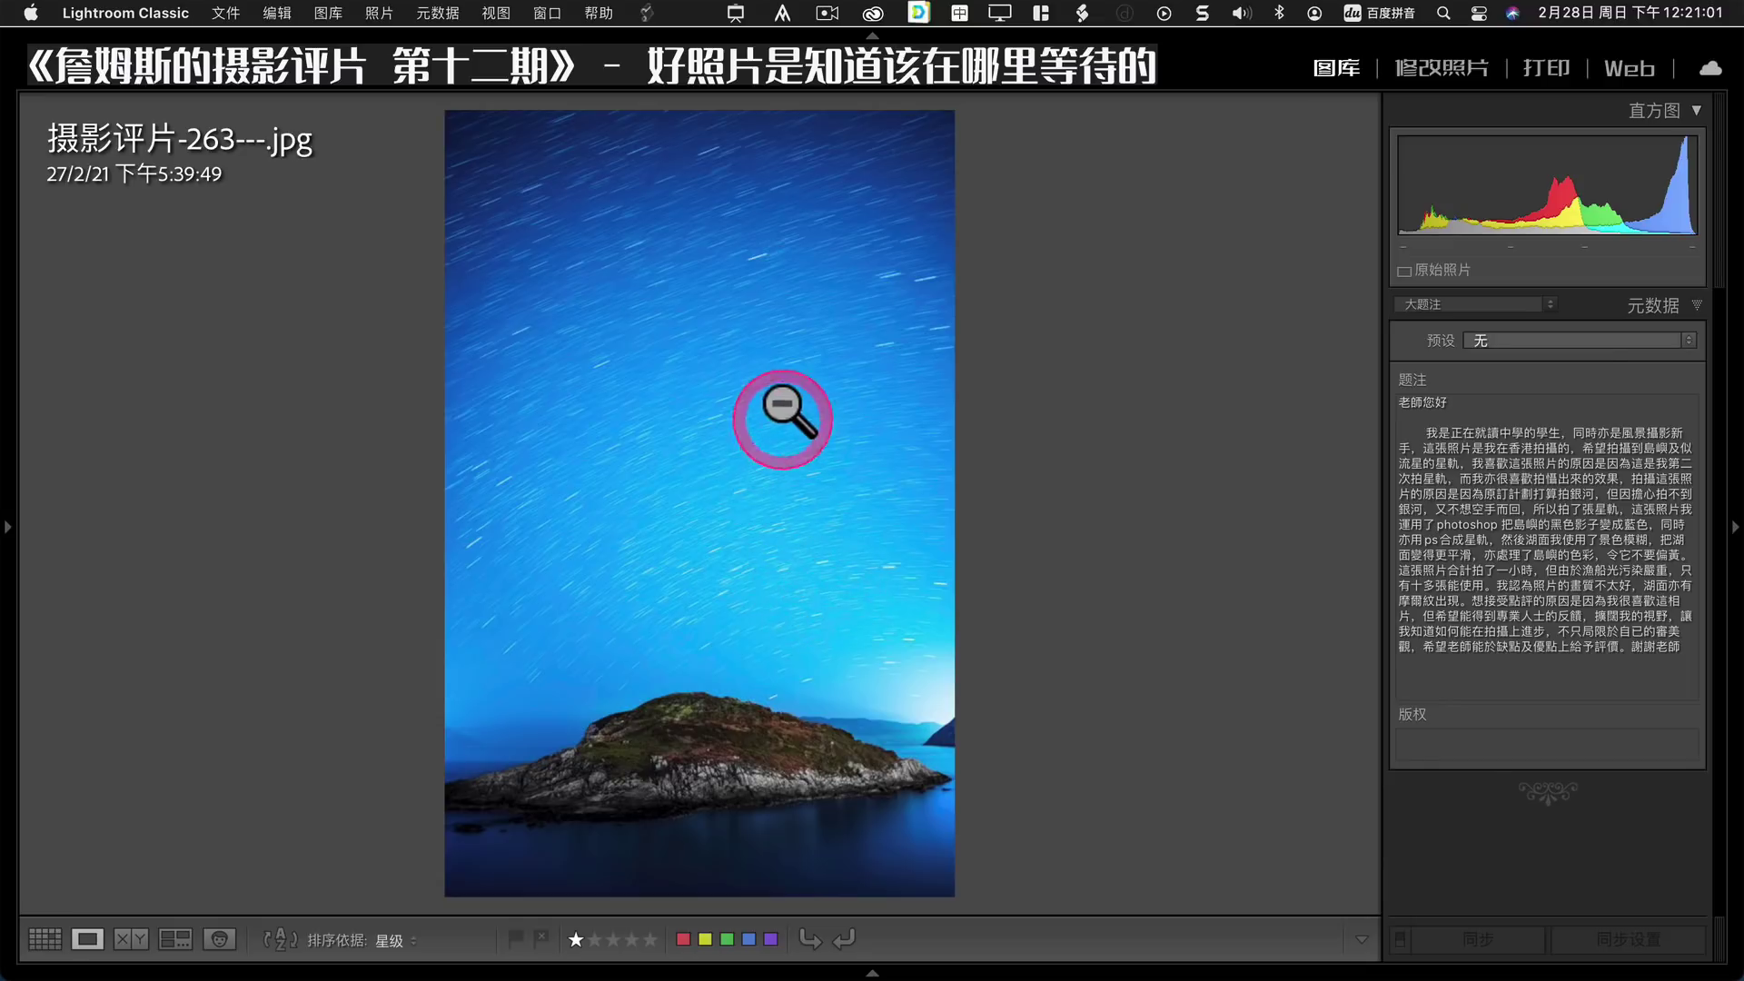
{"action": "left_click", "coordinate": [724, 304]}
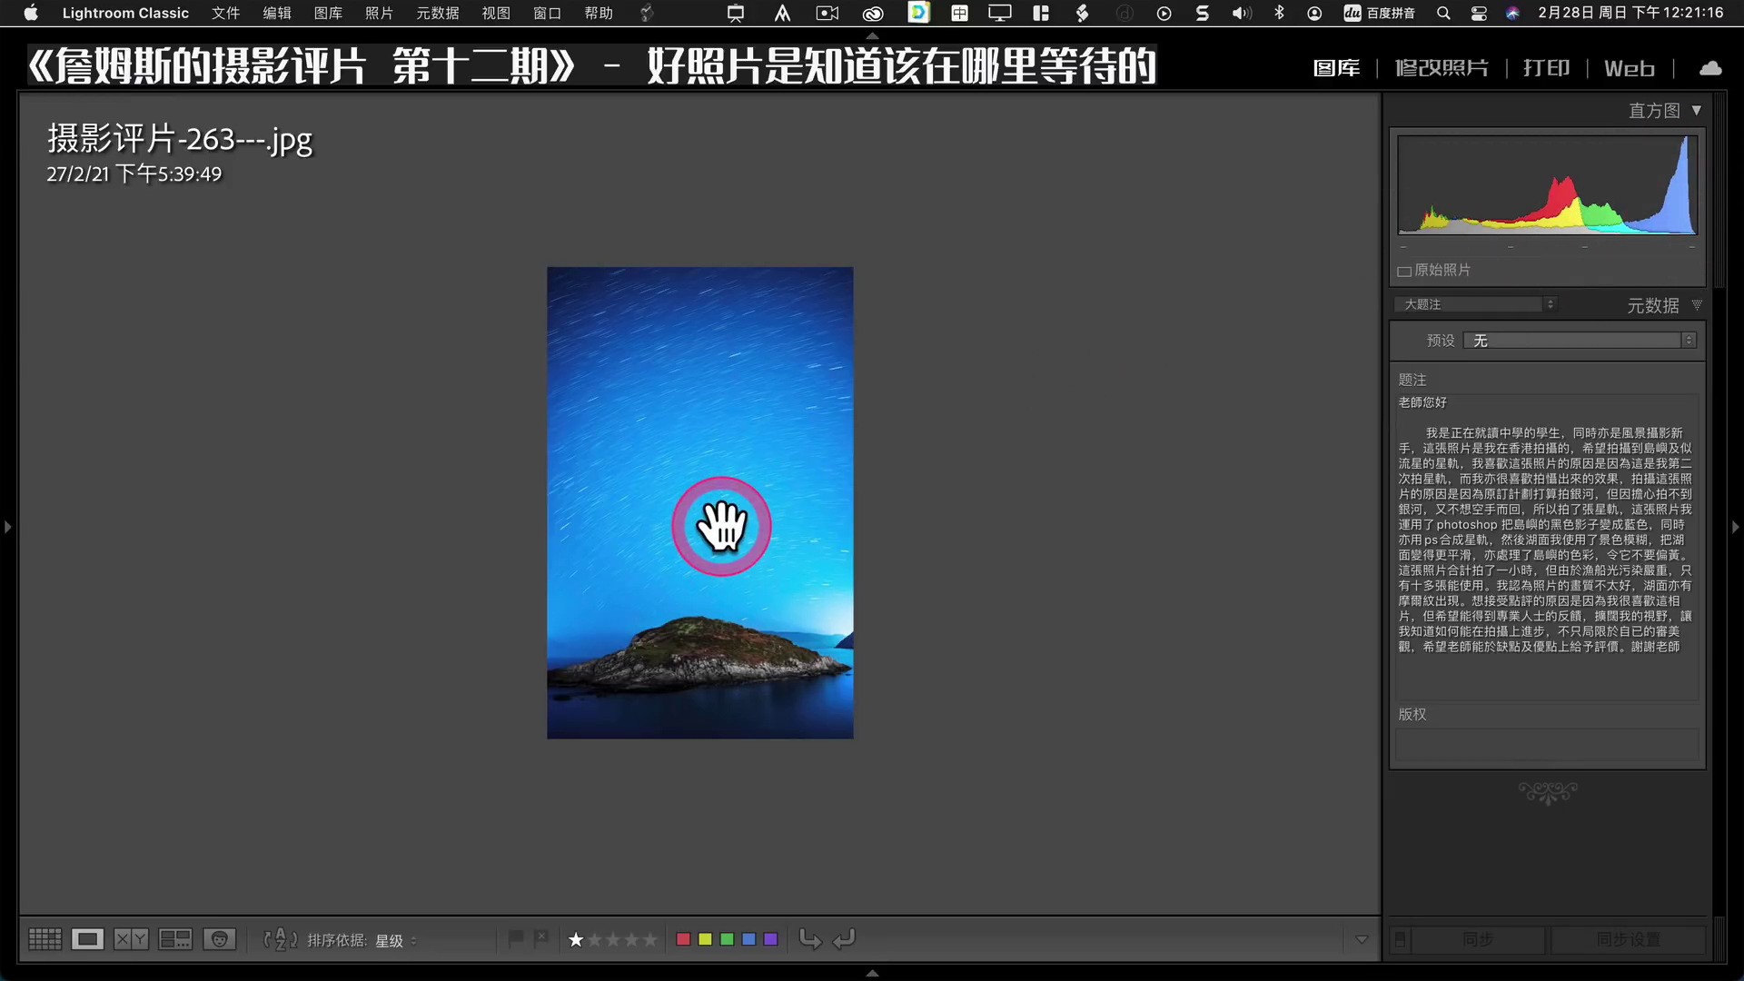
{"action": "key", "text": "Right"}
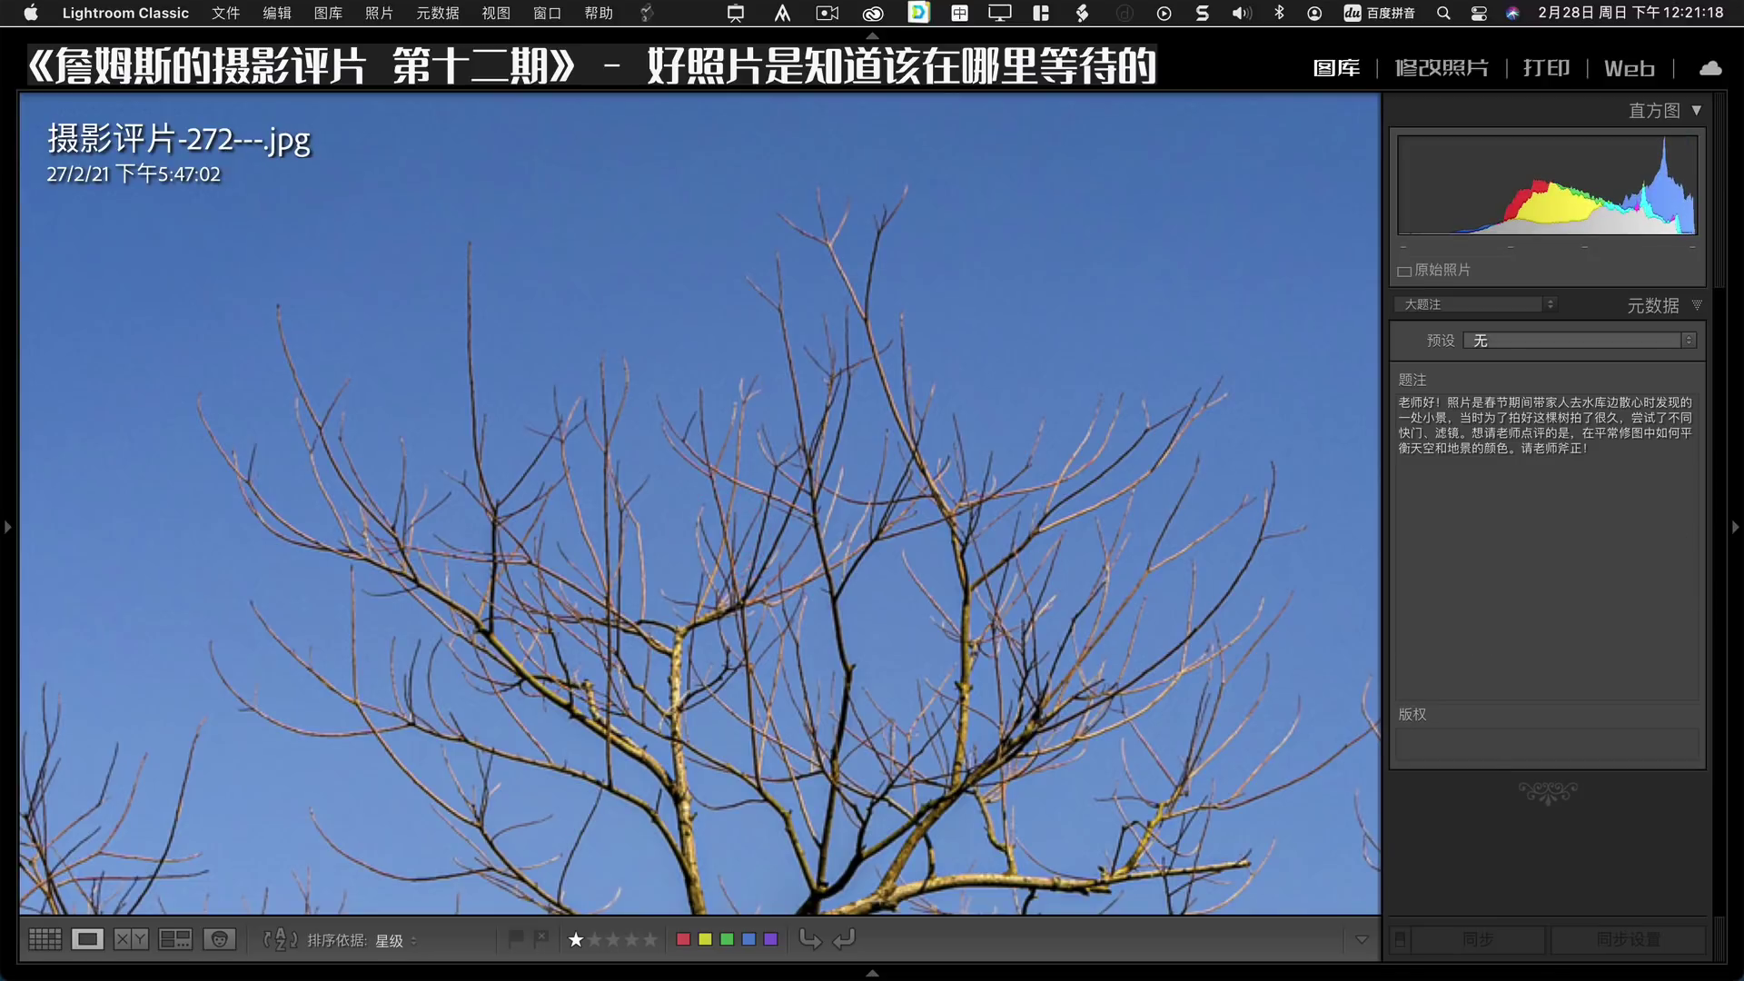
Return the bare-tree photo to Fit view, inspect it, then advance to temple photo 255.
{"action": "left_click", "coordinate": [724, 531]}
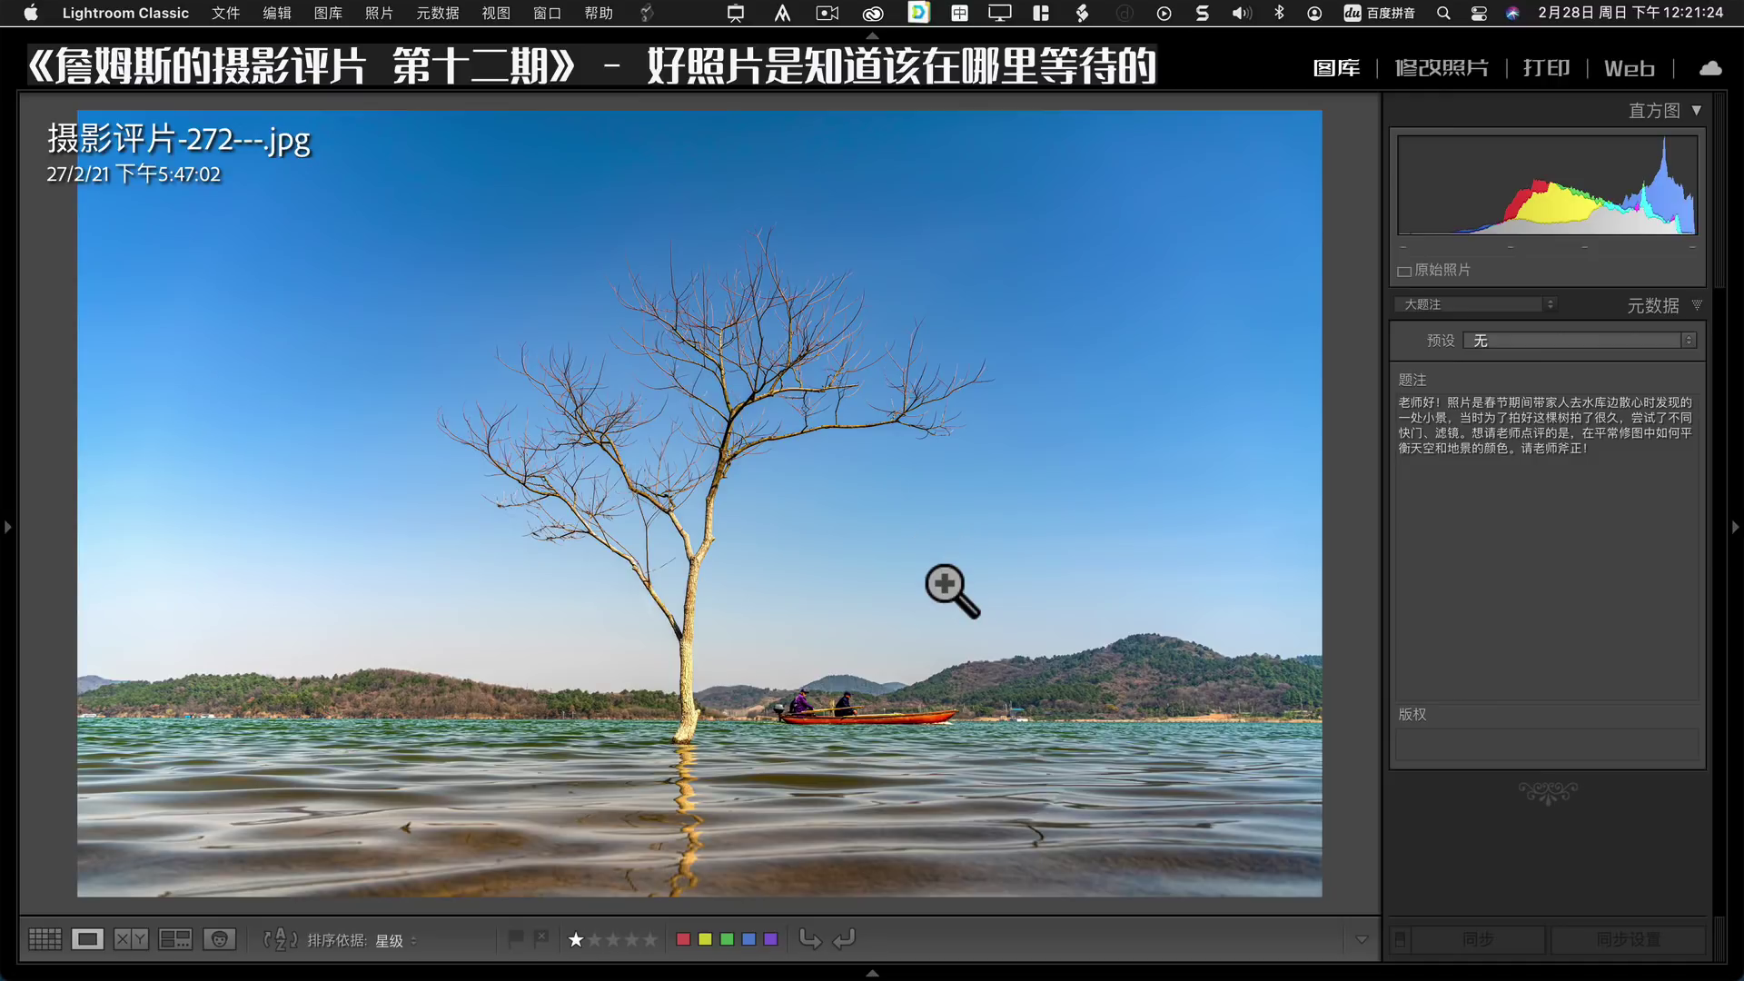
{"action": "left_click_drag", "start_coordinate": [909, 577], "coordinate": [799, 811]}
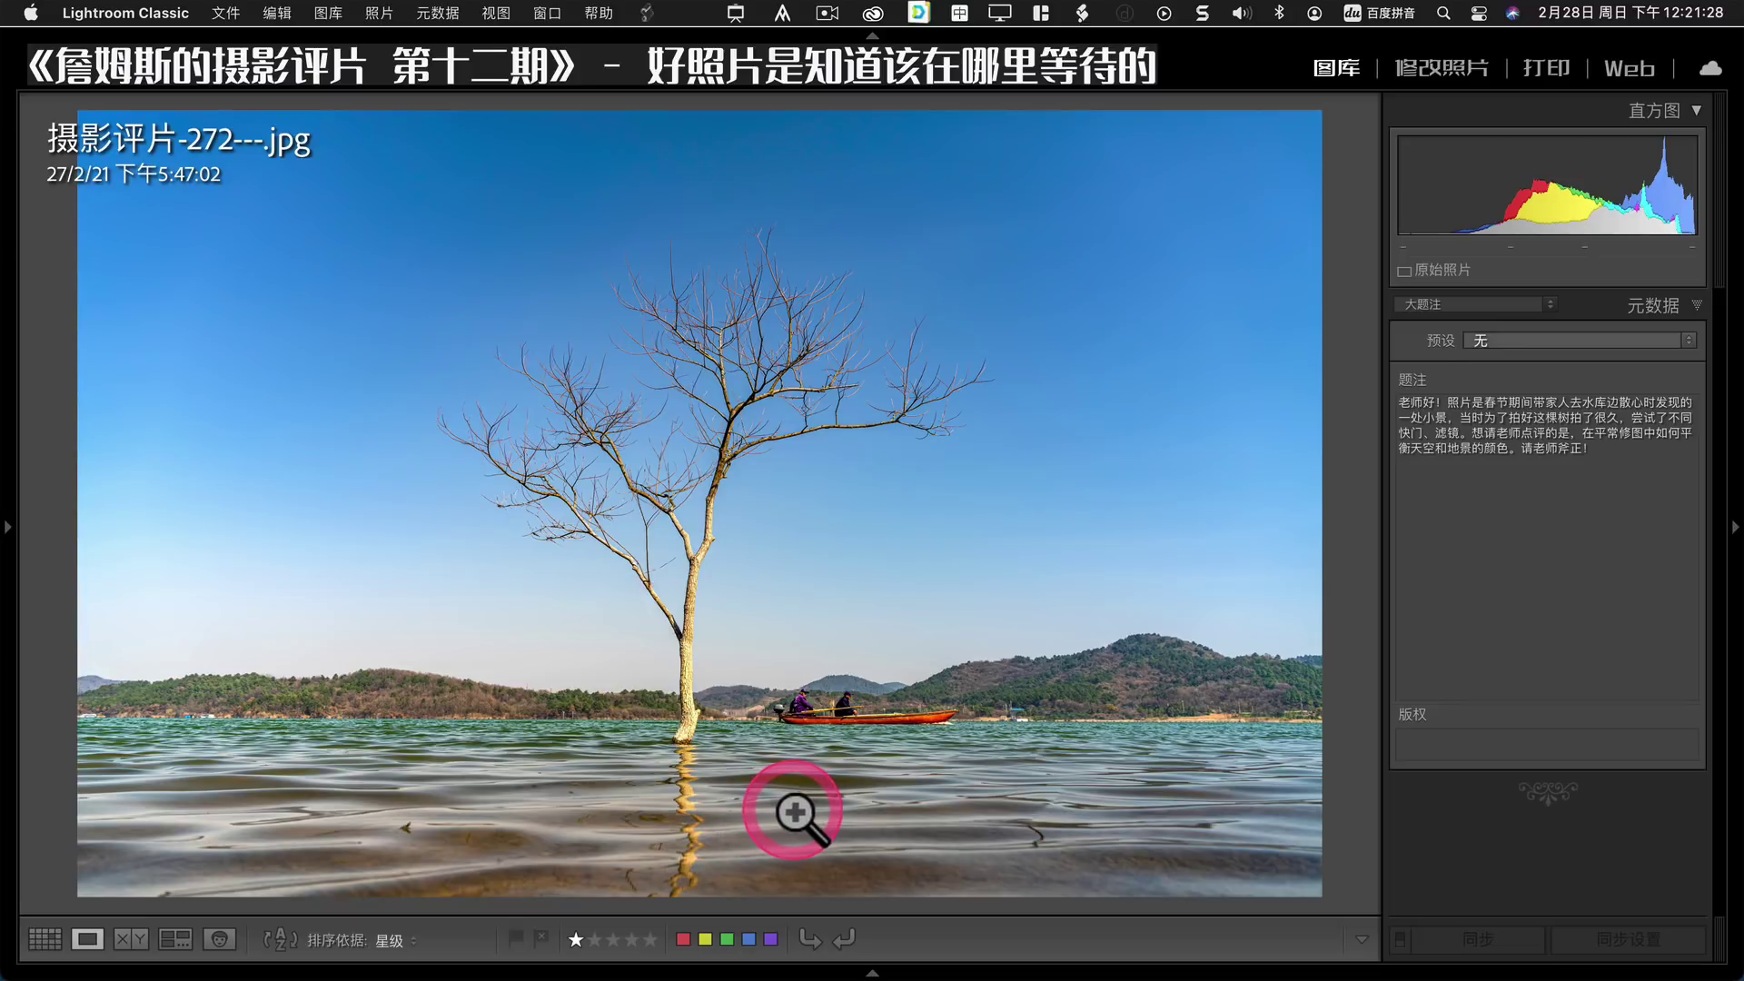
{"action": "mouse_move", "coordinate": [801, 811]}
{"action": "left_mouse_down"}
{"action": "mouse_move", "coordinate": [783, 825]}
{"action": "mouse_move", "coordinate": [781, 806]}
{"action": "left_mouse_up"}
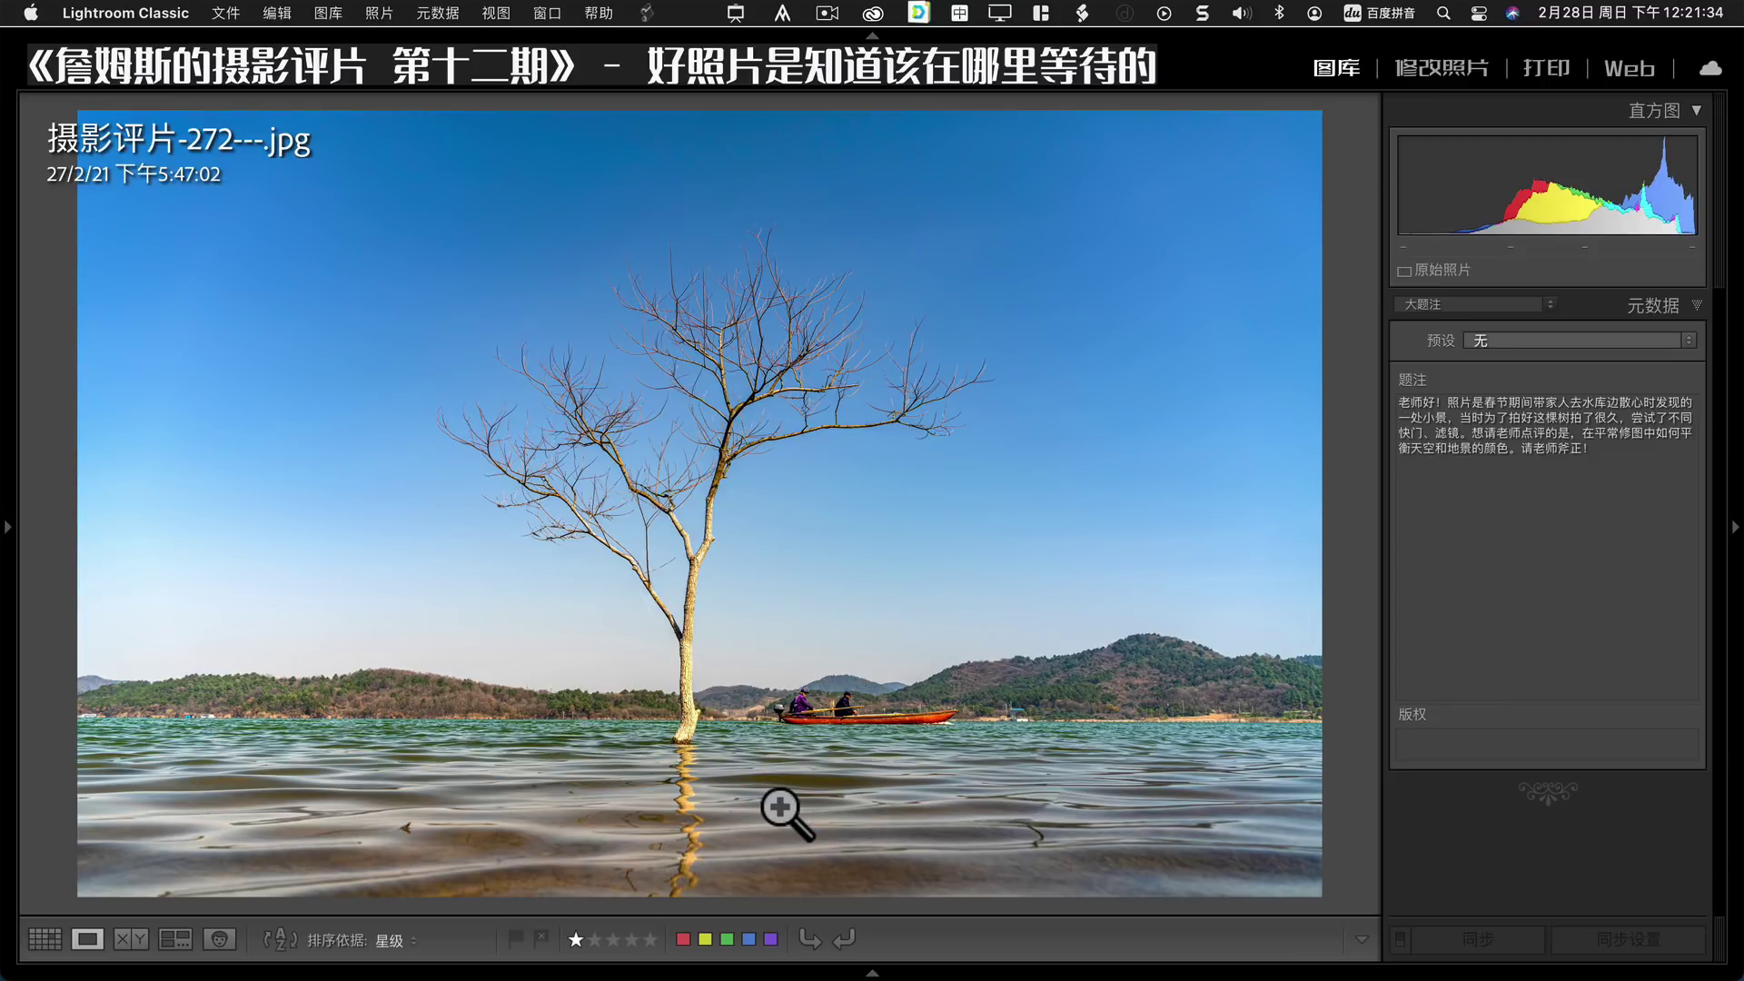
{"action": "mouse_move", "coordinate": [780, 806]}
{"action": "left_mouse_down"}
{"action": "mouse_move", "coordinate": [1029, 734]}
{"action": "mouse_move", "coordinate": [1556, 495]}
{"action": "mouse_move", "coordinate": [828, 749]}
{"action": "left_mouse_up"}
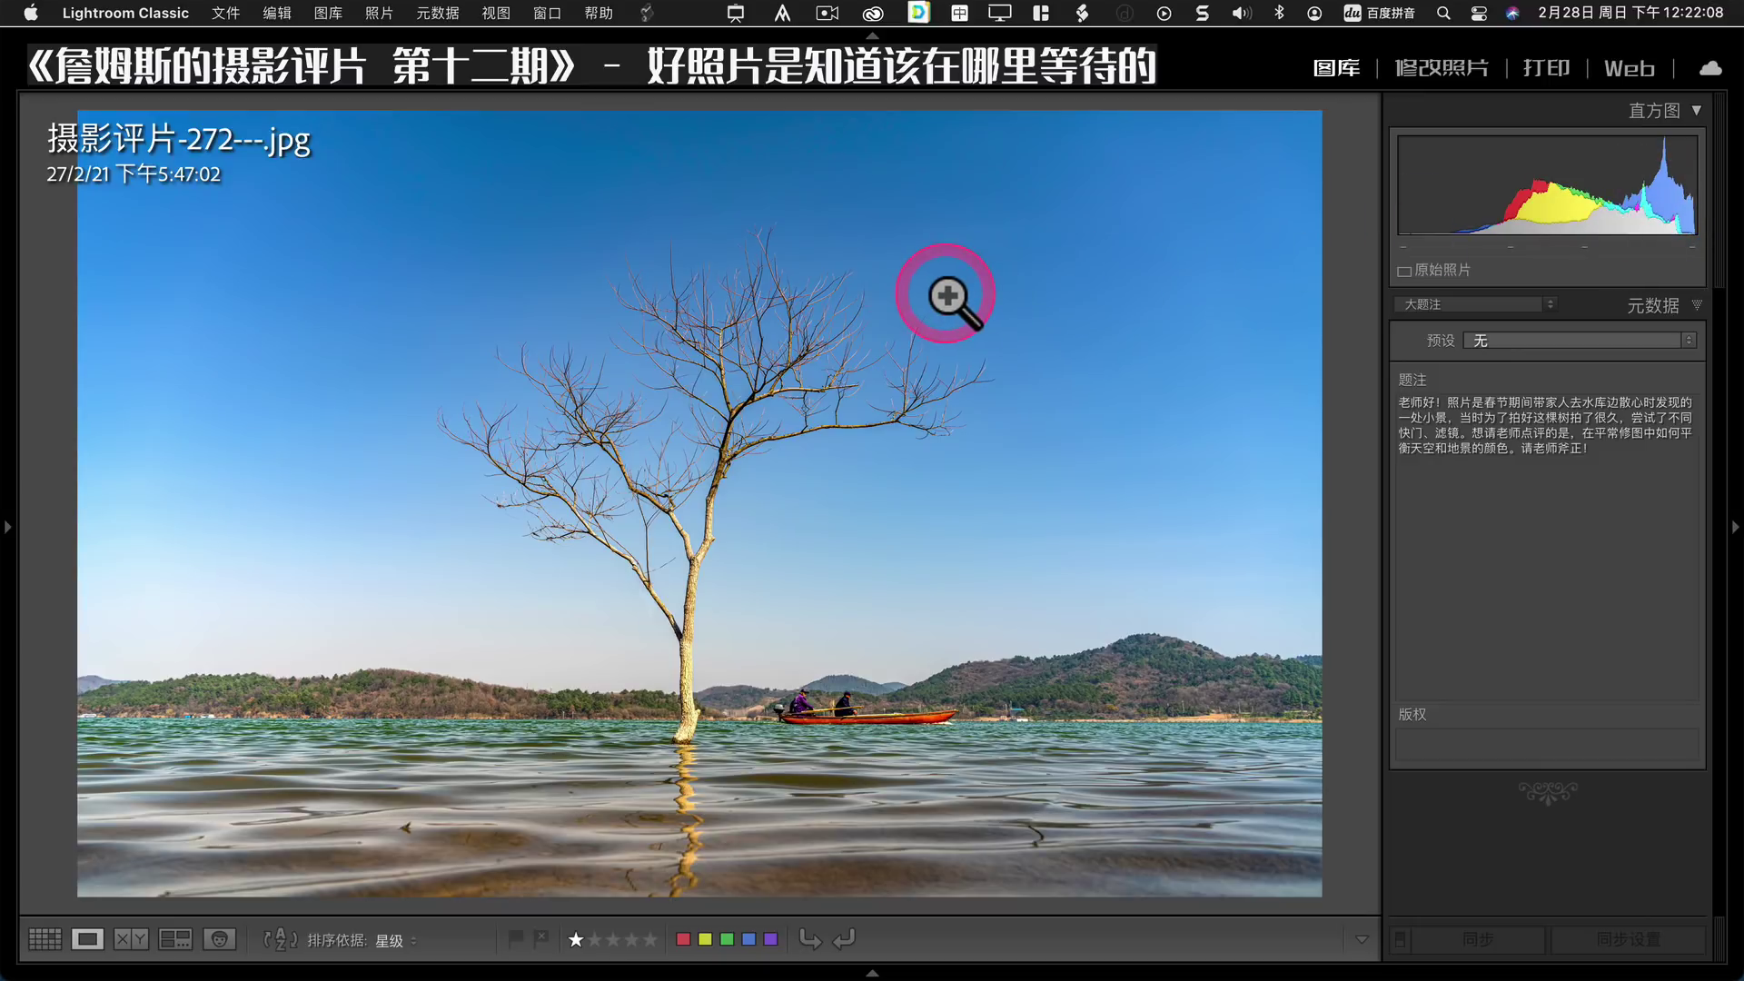
{"action": "key", "text": "Right"}
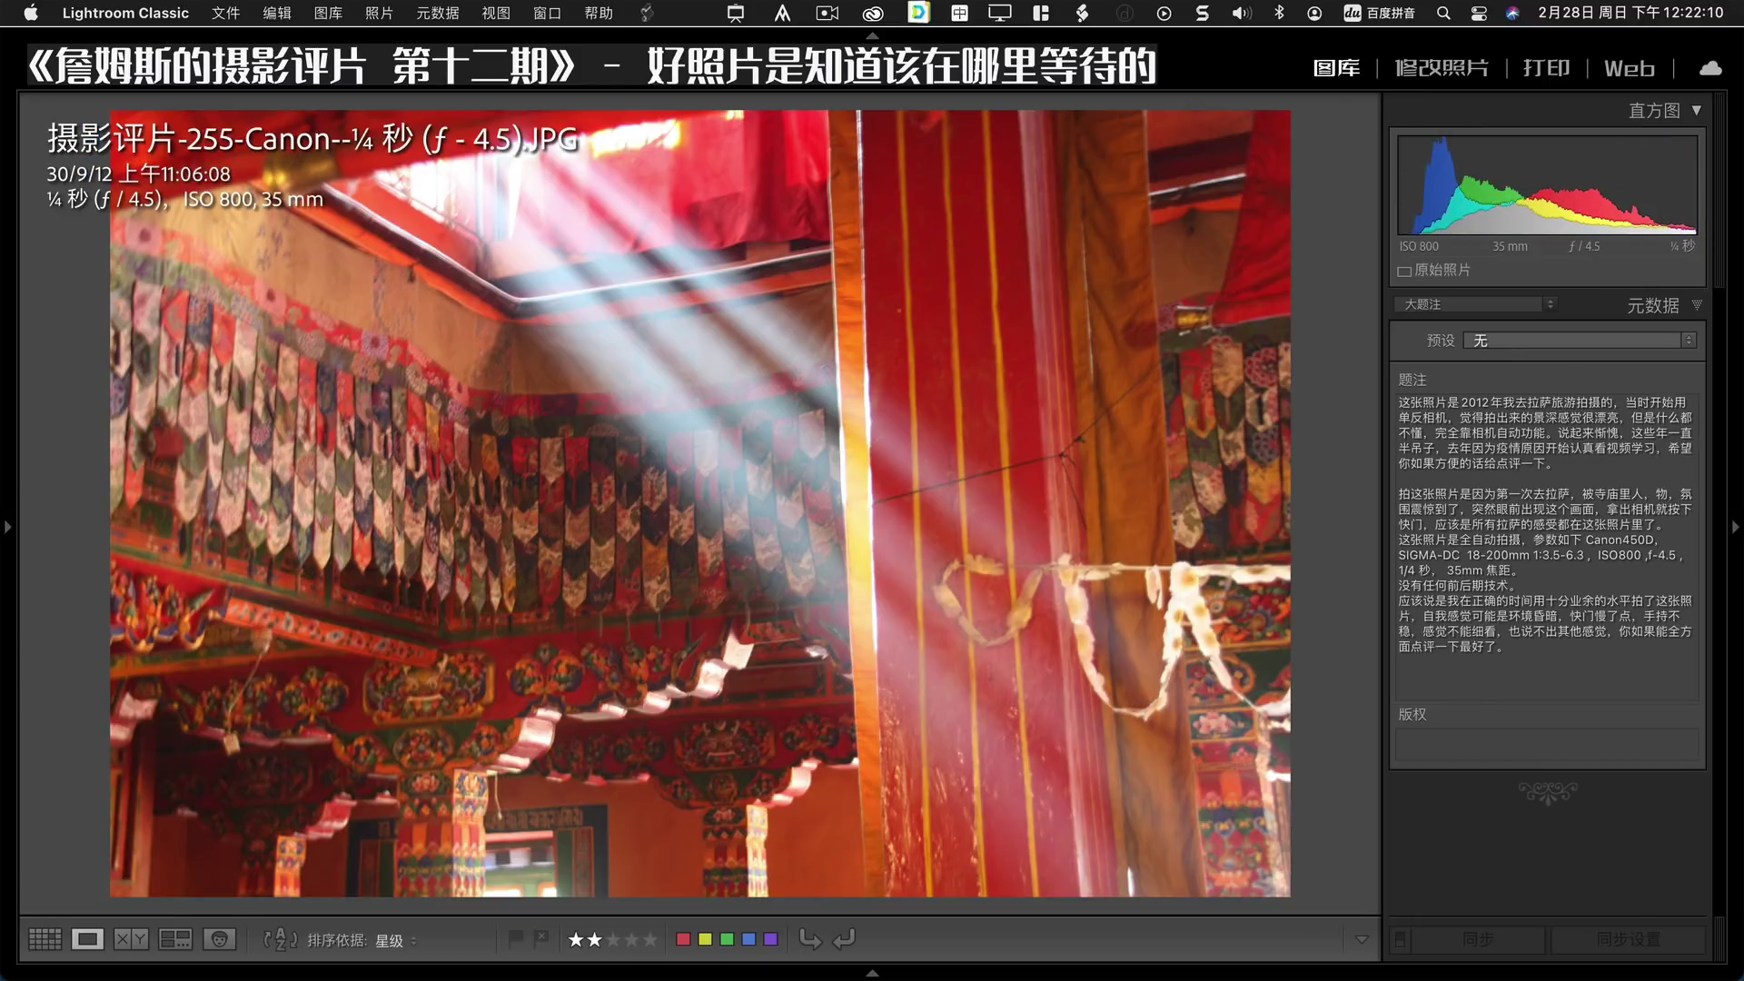
Sort the grid with five-star photos first, open Golden Gate photo 238, and reset its Develop edits.
{"action": "key", "text": "g"}
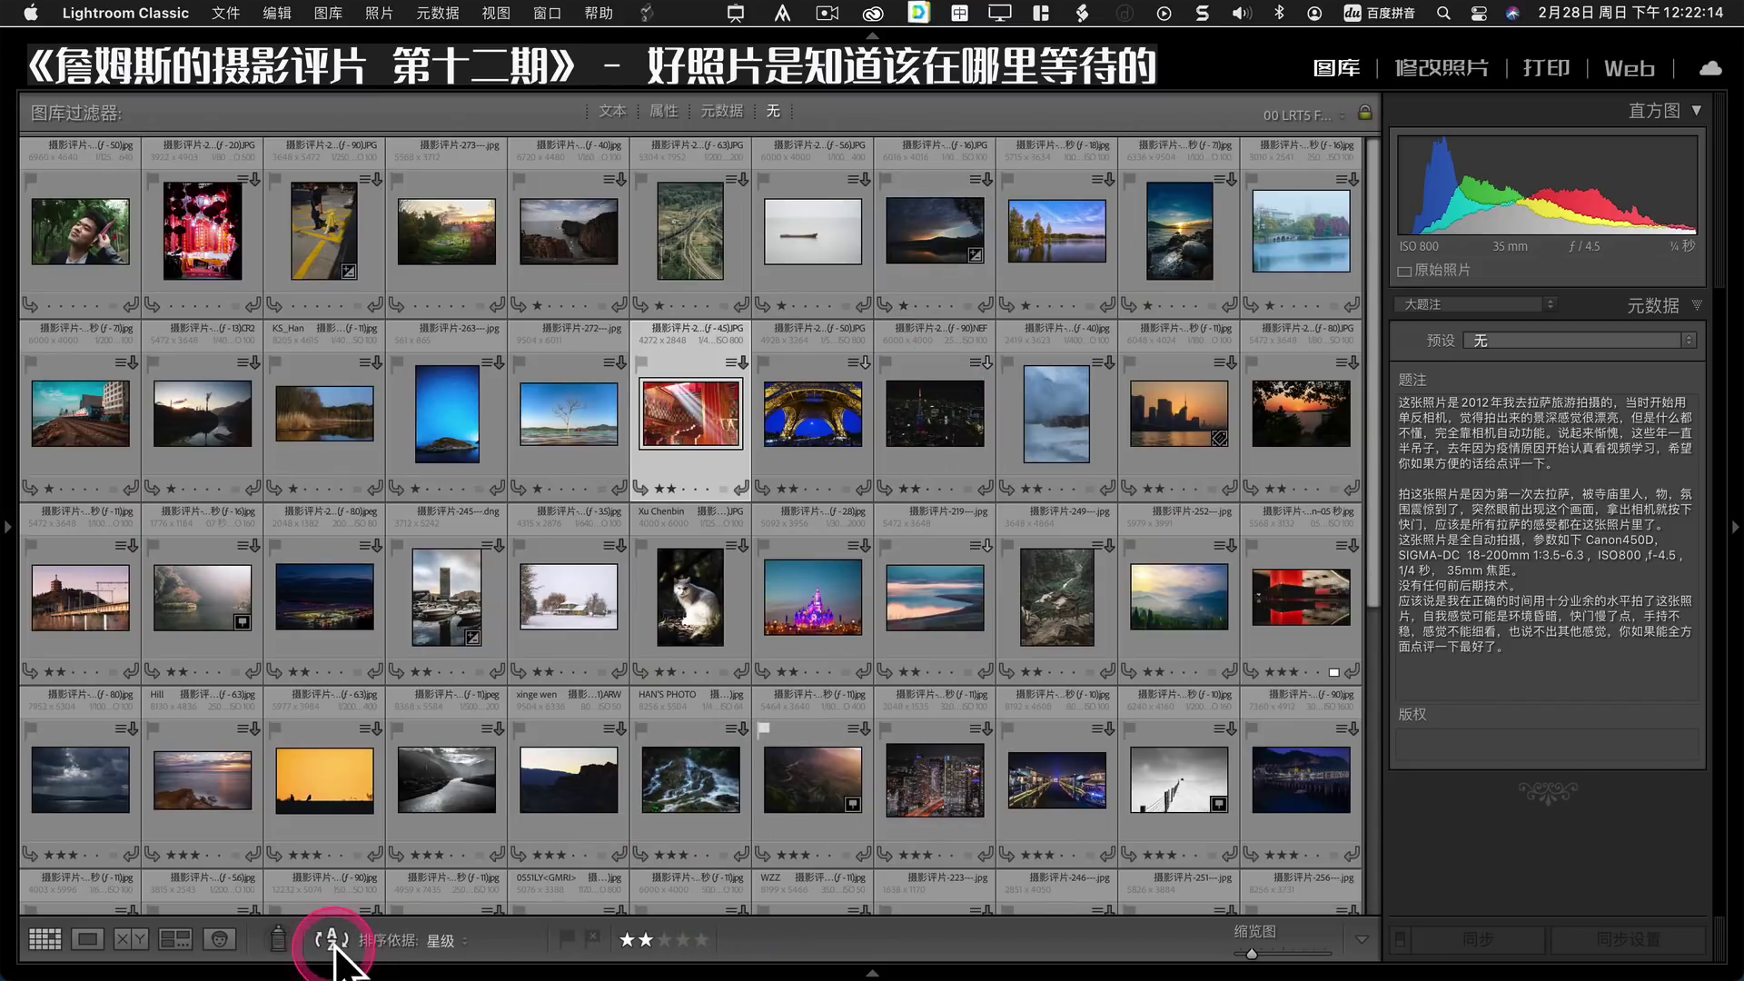
{"action": "left_click", "coordinate": [332, 940]}
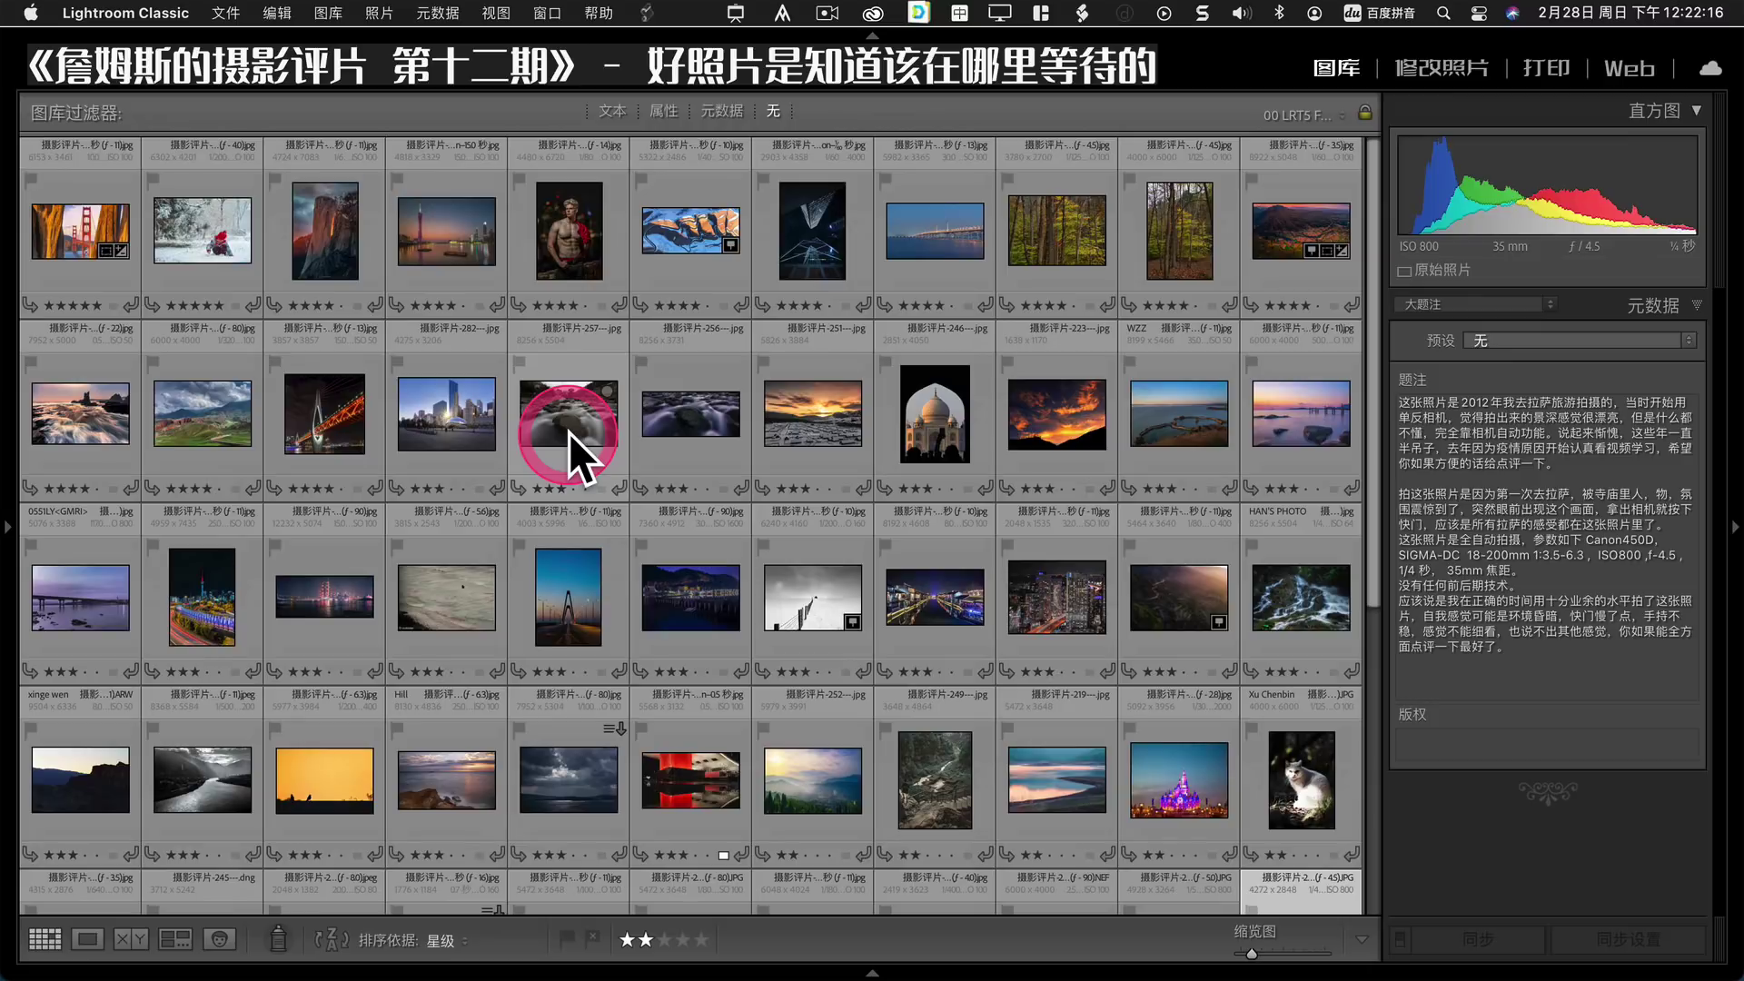
{"action": "left_click", "coordinate": [29, 271]}
{"action": "double_click", "coordinate": [84, 243]}
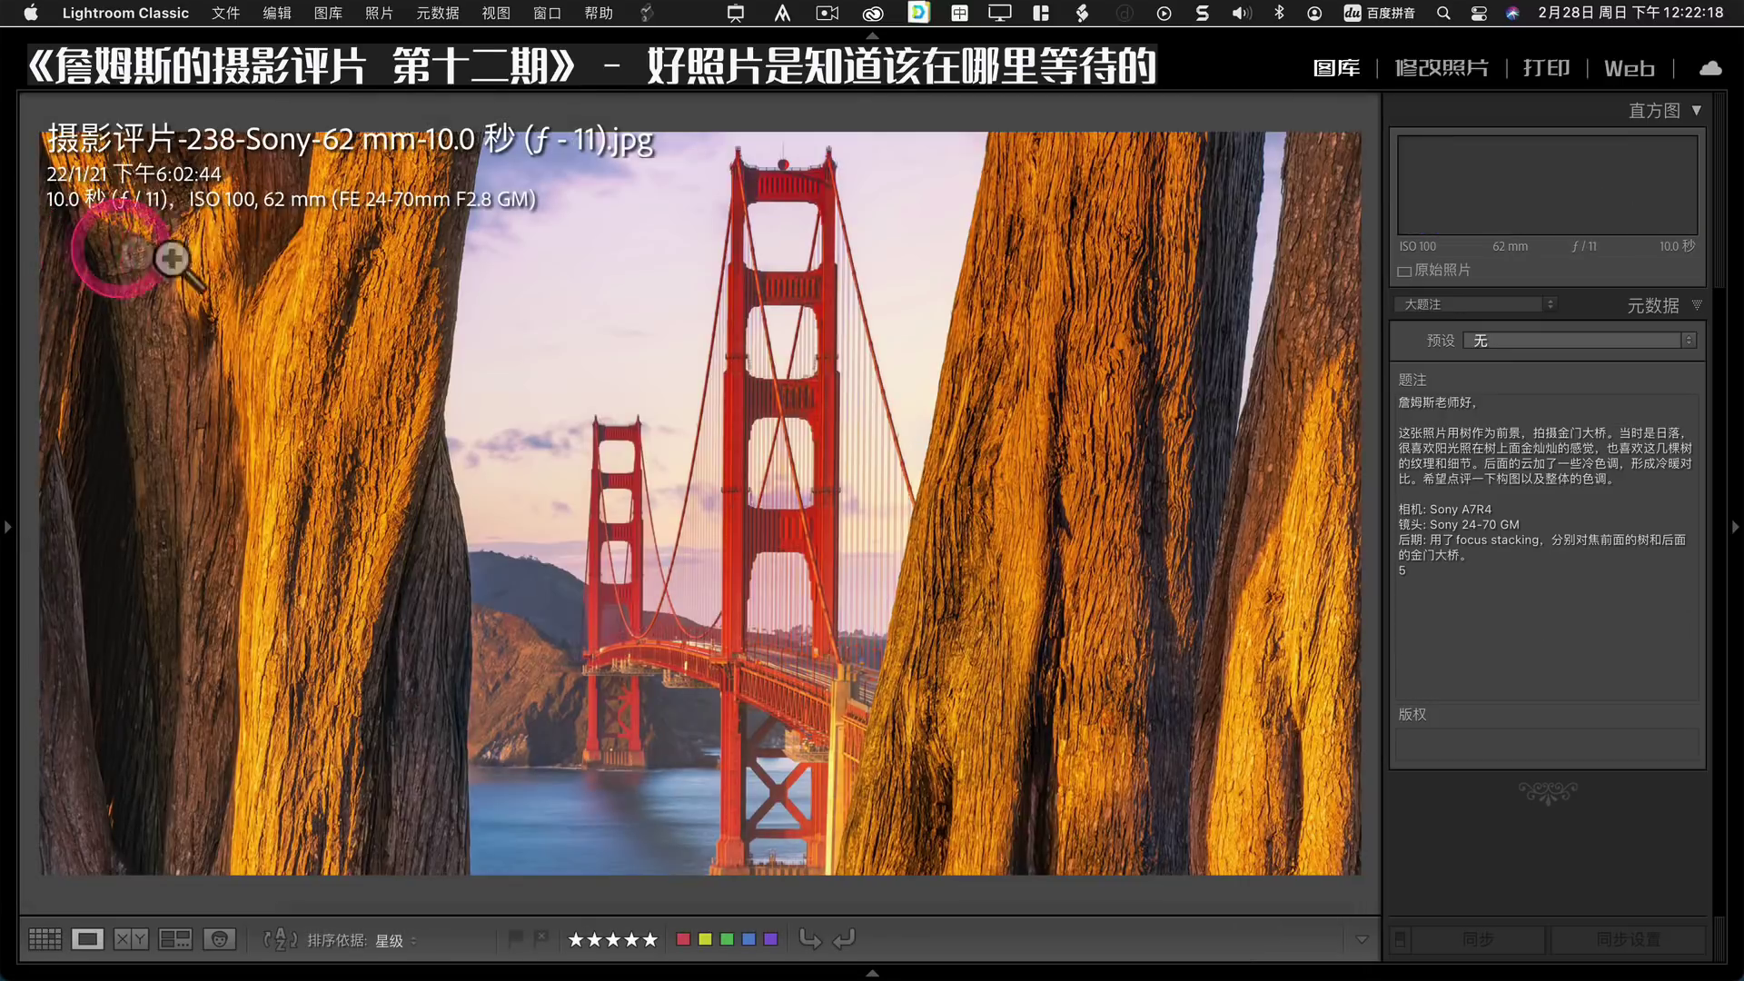
{"action": "left_click", "coordinate": [1430, 68]}
{"action": "left_click", "coordinate": [1626, 940]}
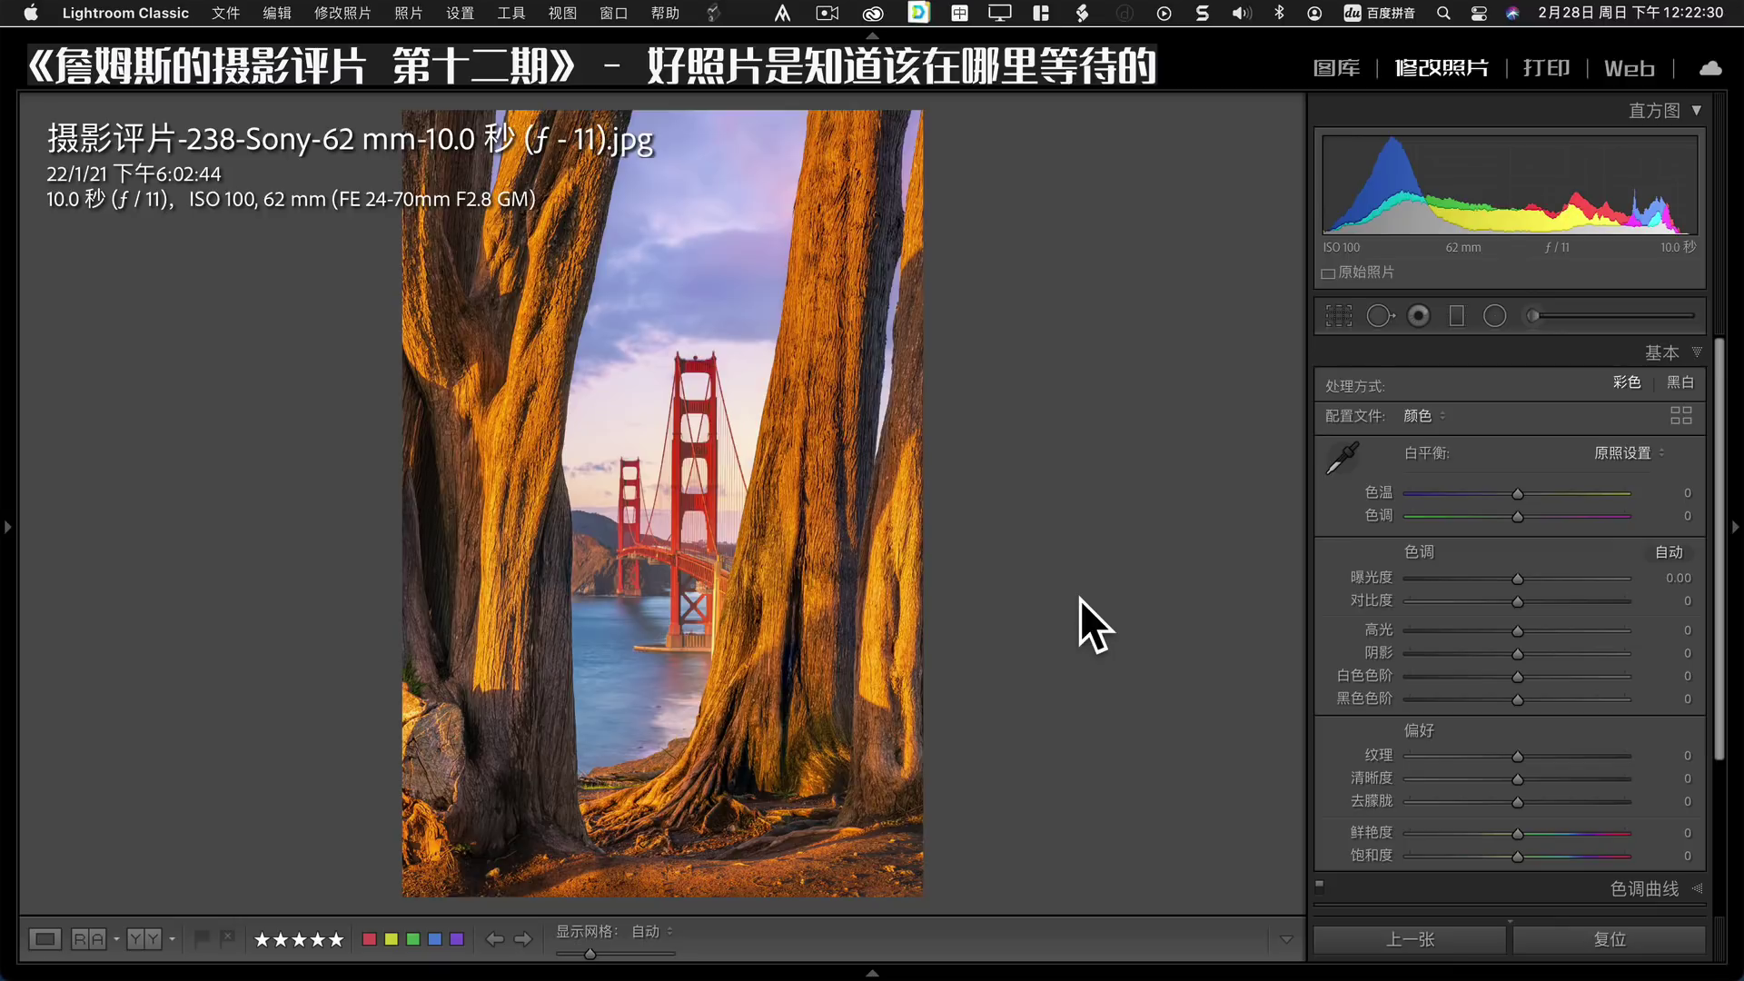
{"action": "left_click", "coordinate": [1338, 56]}
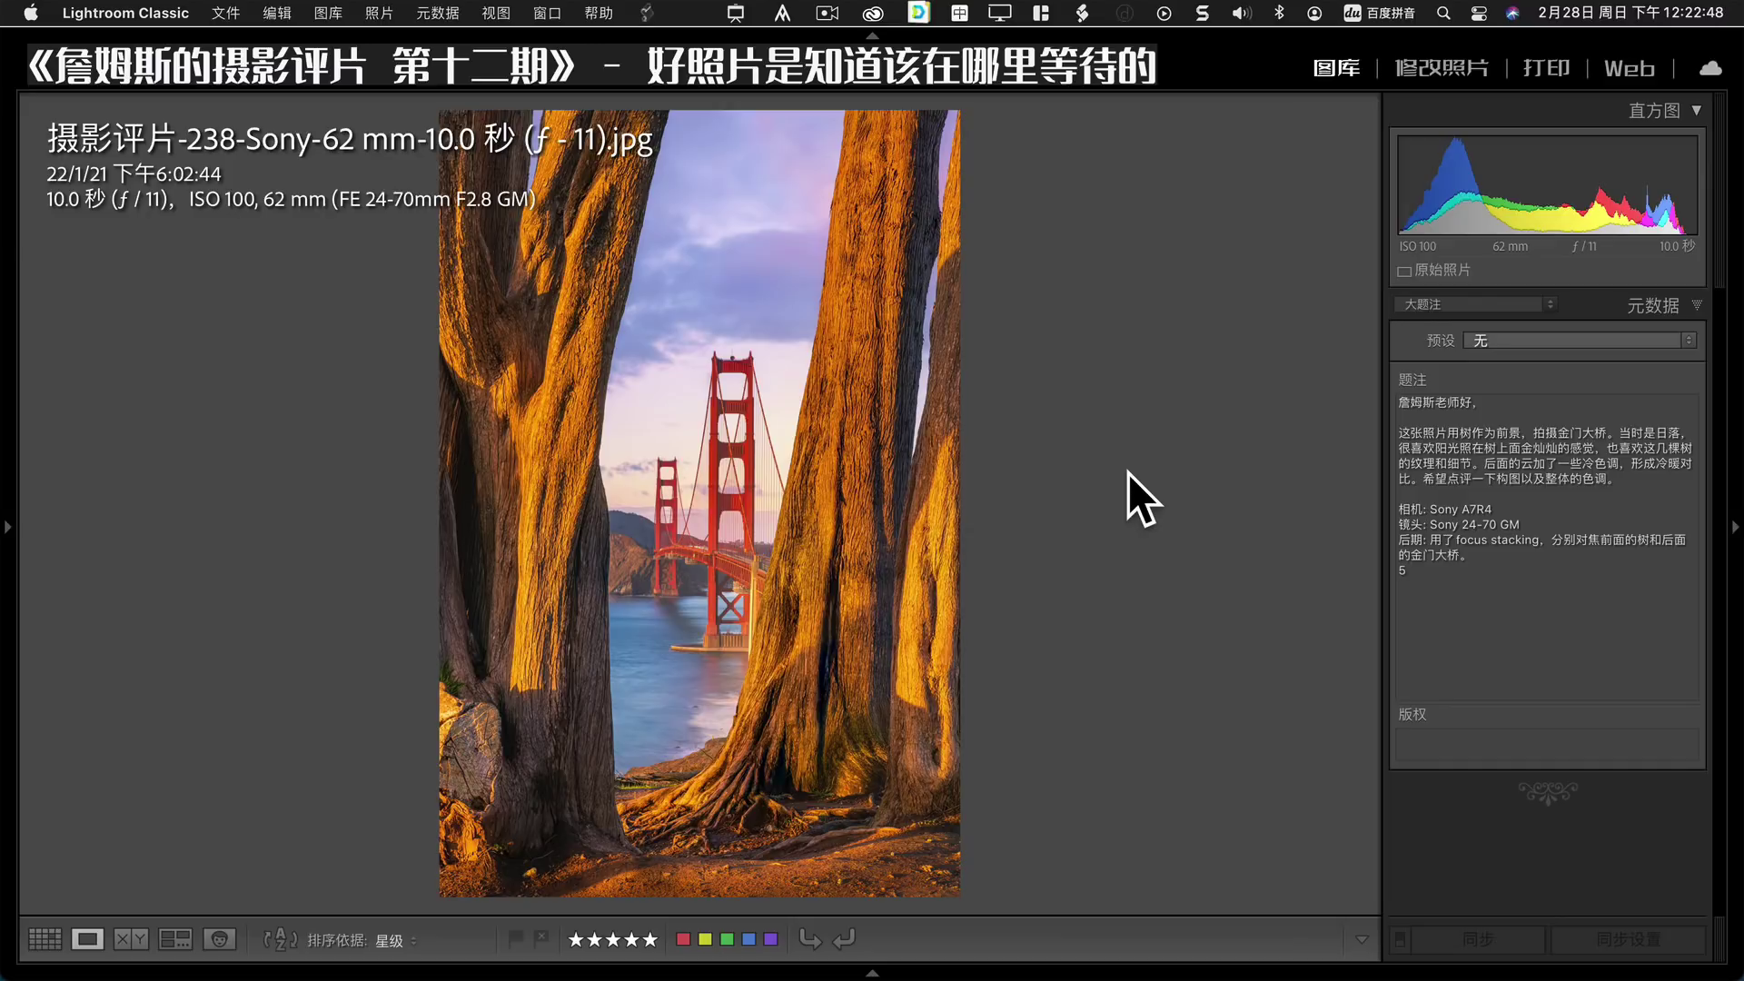
{"action": "left_click_drag", "start_coordinate": [809, 526], "coordinate": [967, 565]}
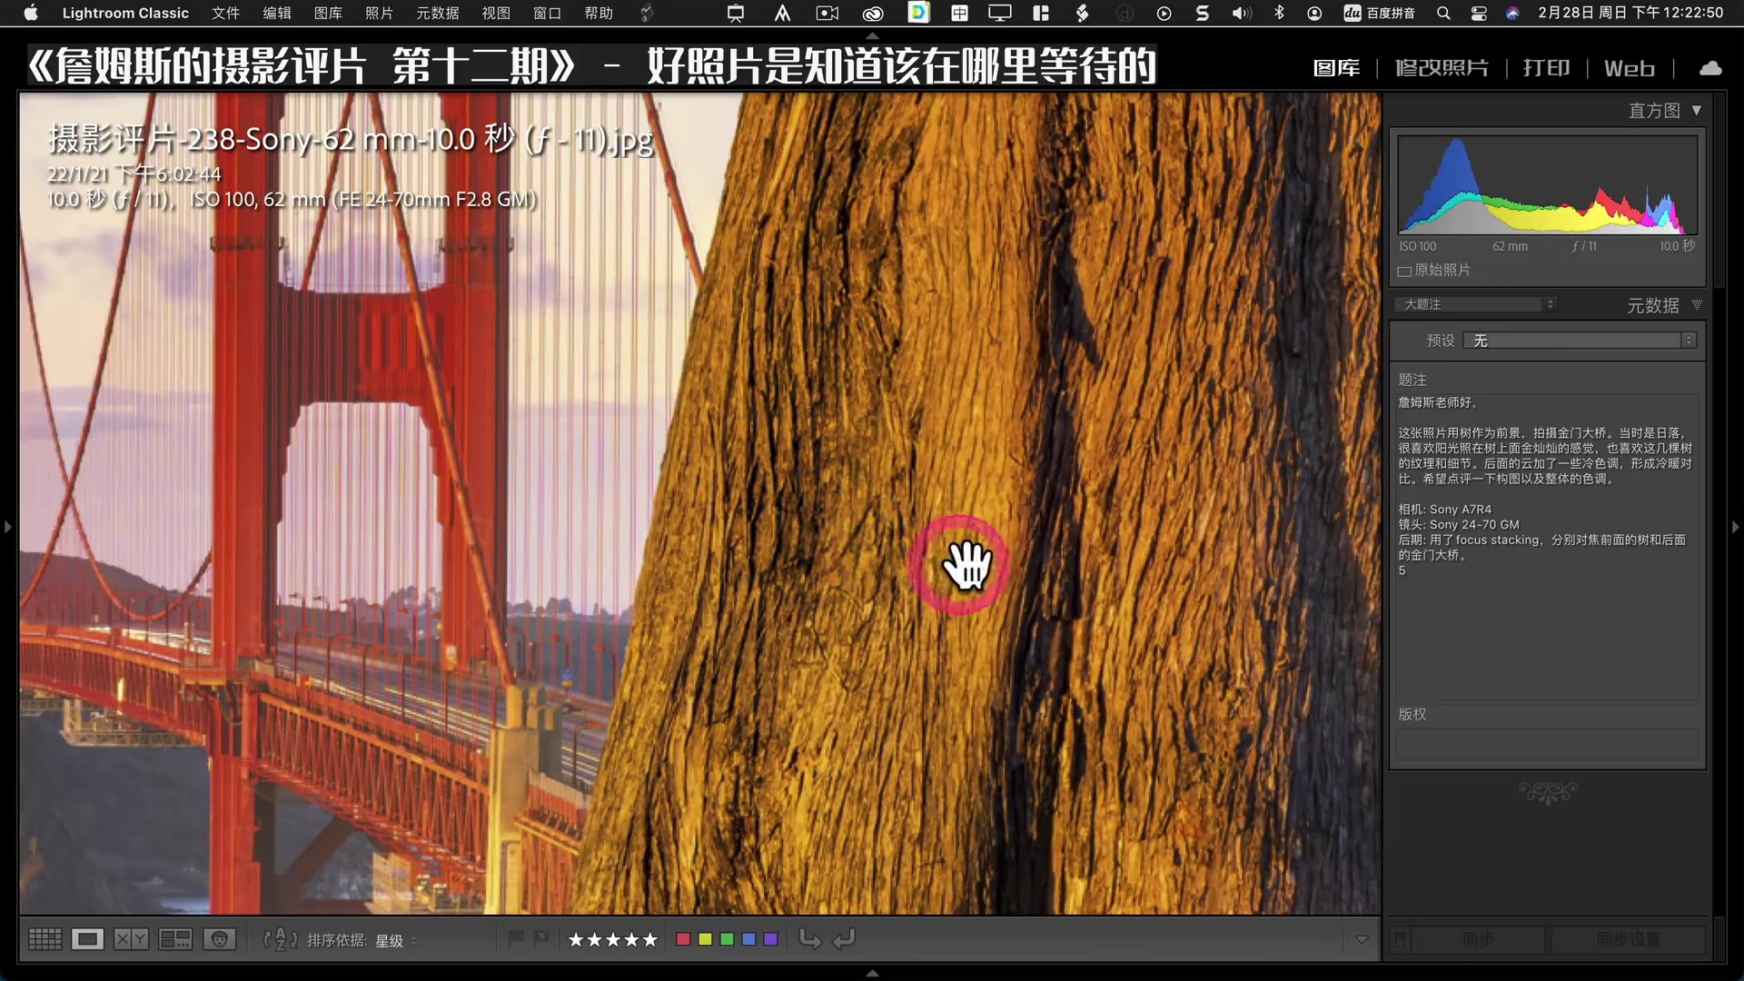
{"action": "left_click", "coordinate": [855, 500]}
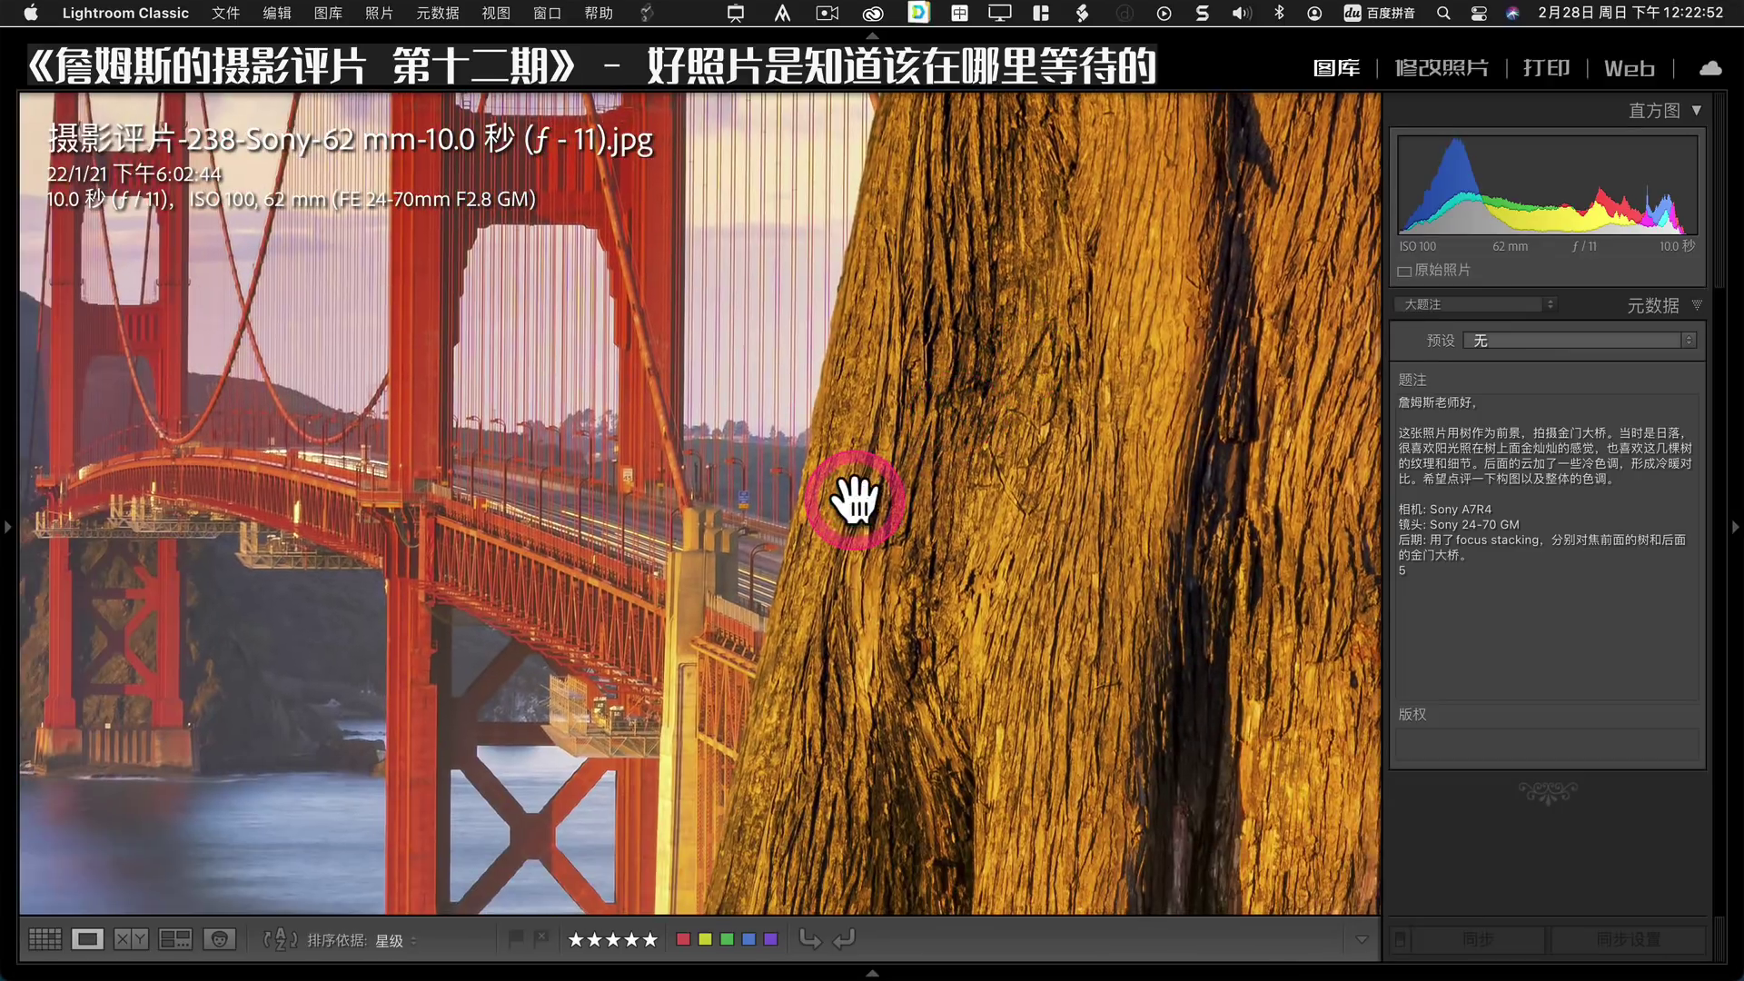
{"action": "left_click_drag", "start_coordinate": [855, 501], "coordinate": [945, 558]}
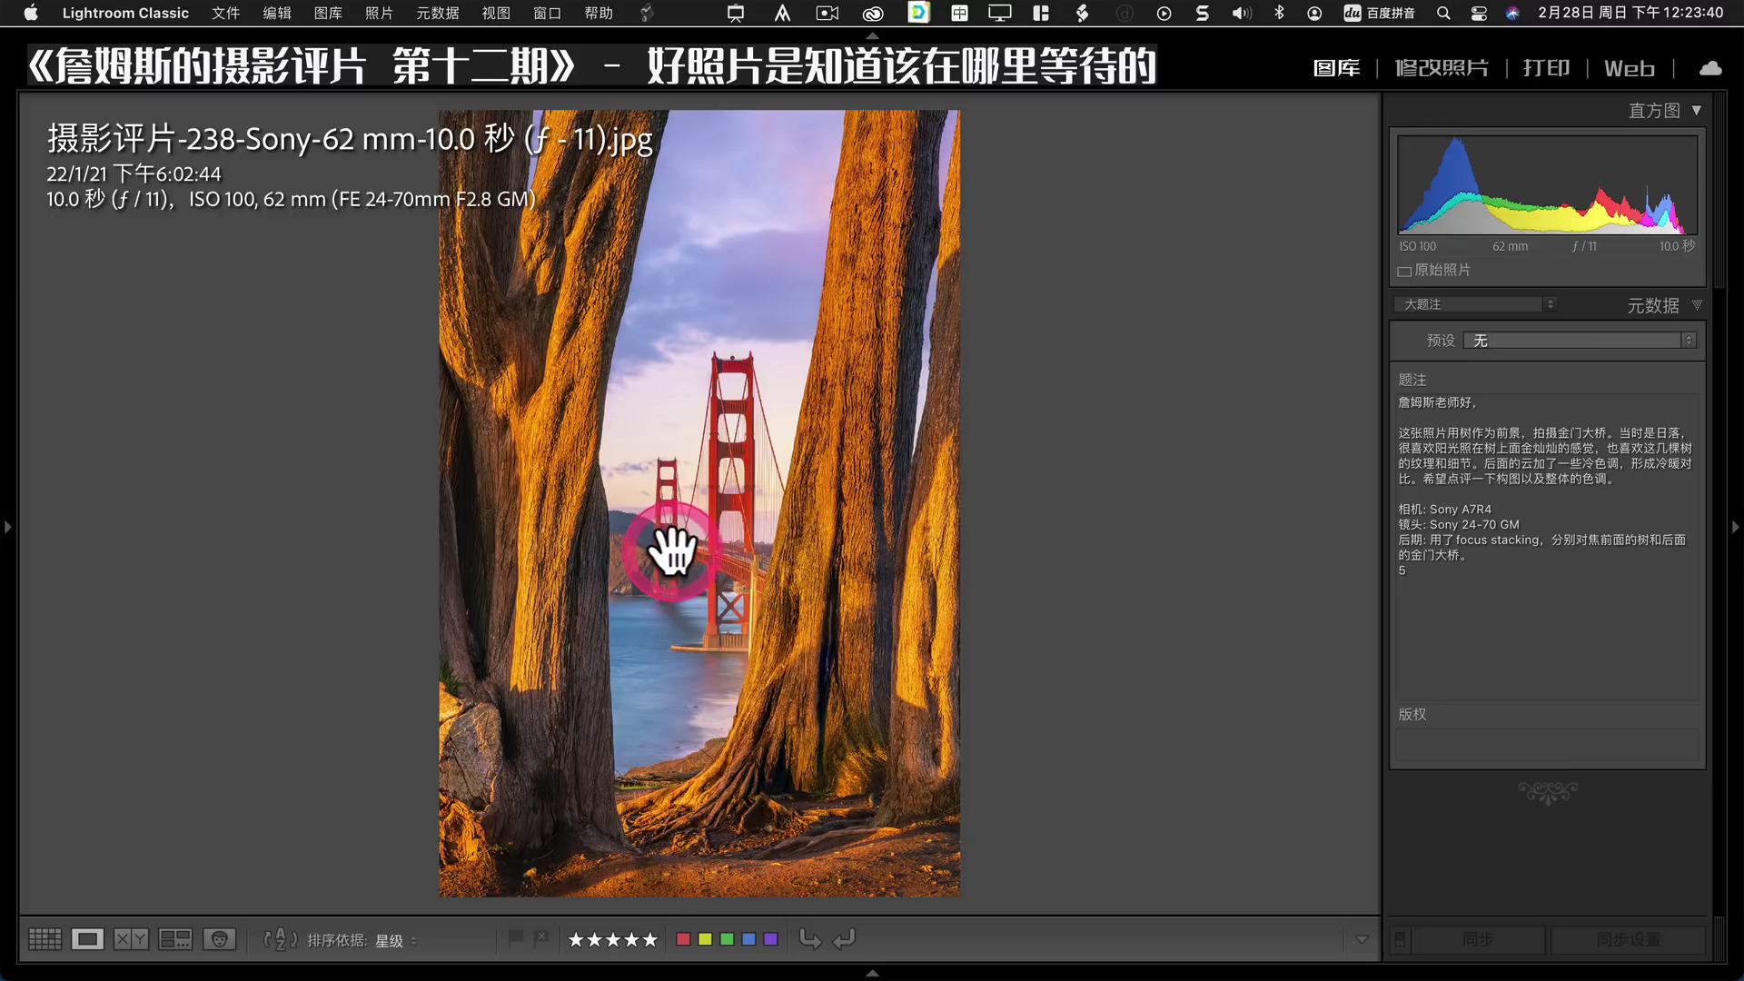
{"action": "left_click", "coordinate": [721, 568]}
{"action": "left_click_drag", "start_coordinate": [1071, 591], "coordinate": [706, 443]}
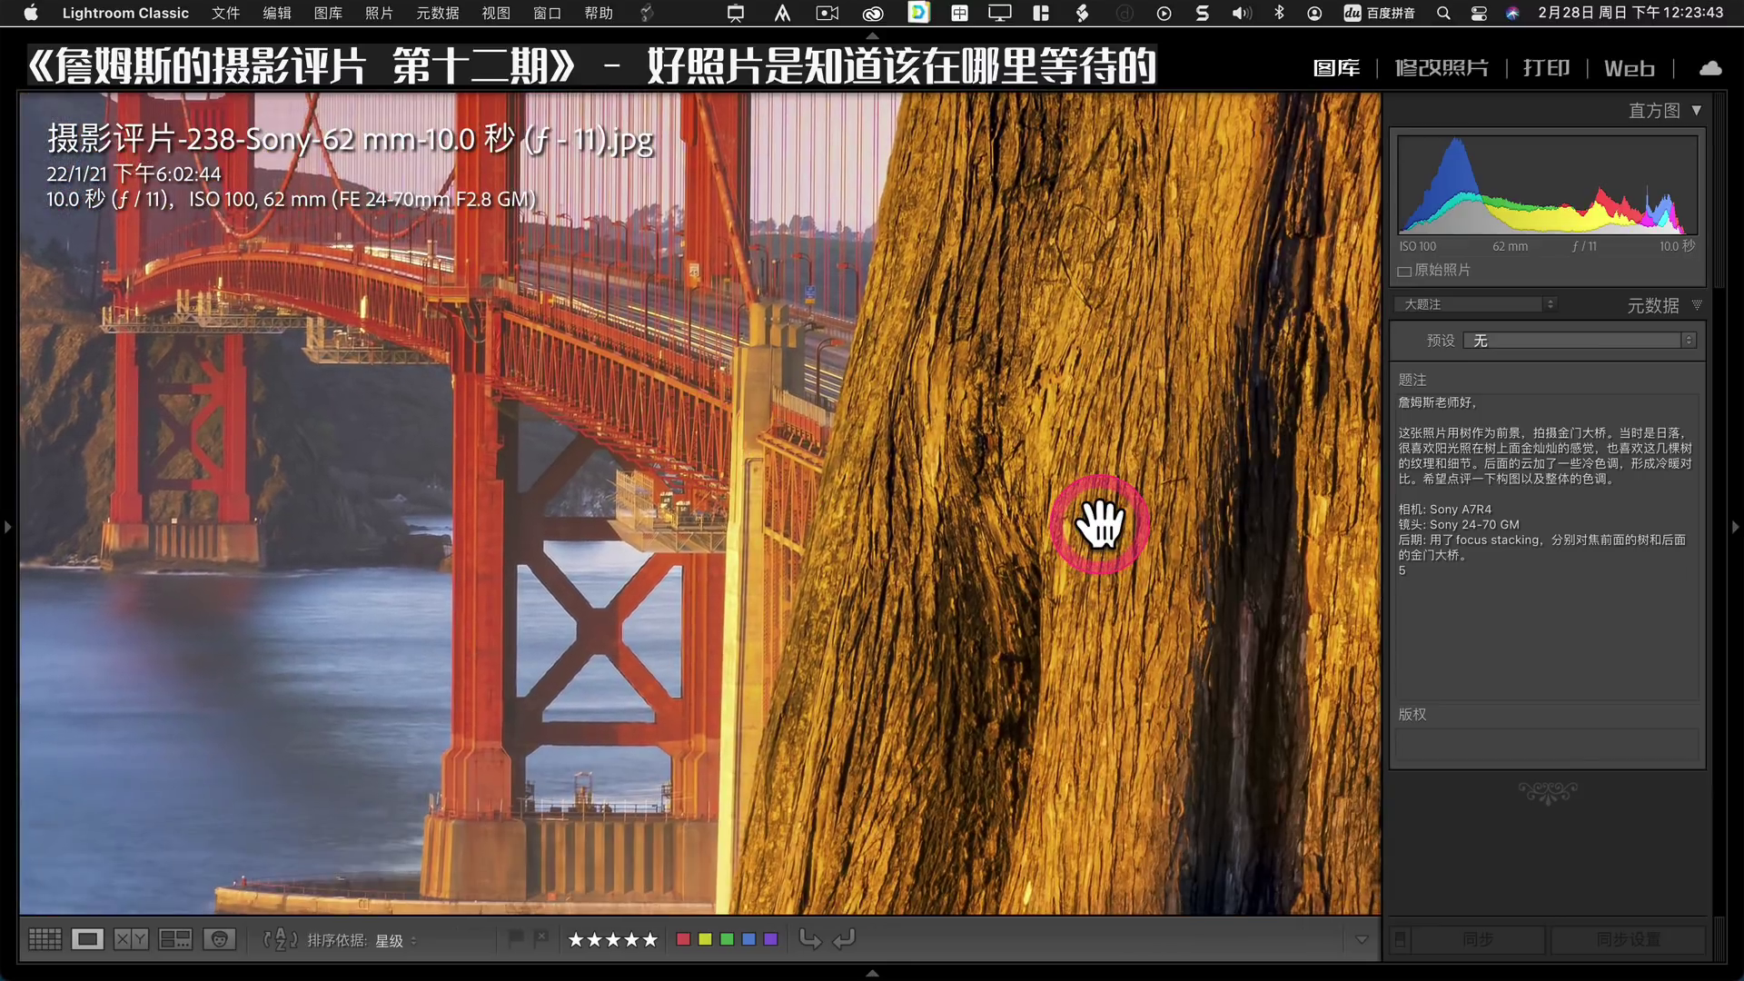
{"action": "left_click", "coordinate": [1102, 518]}
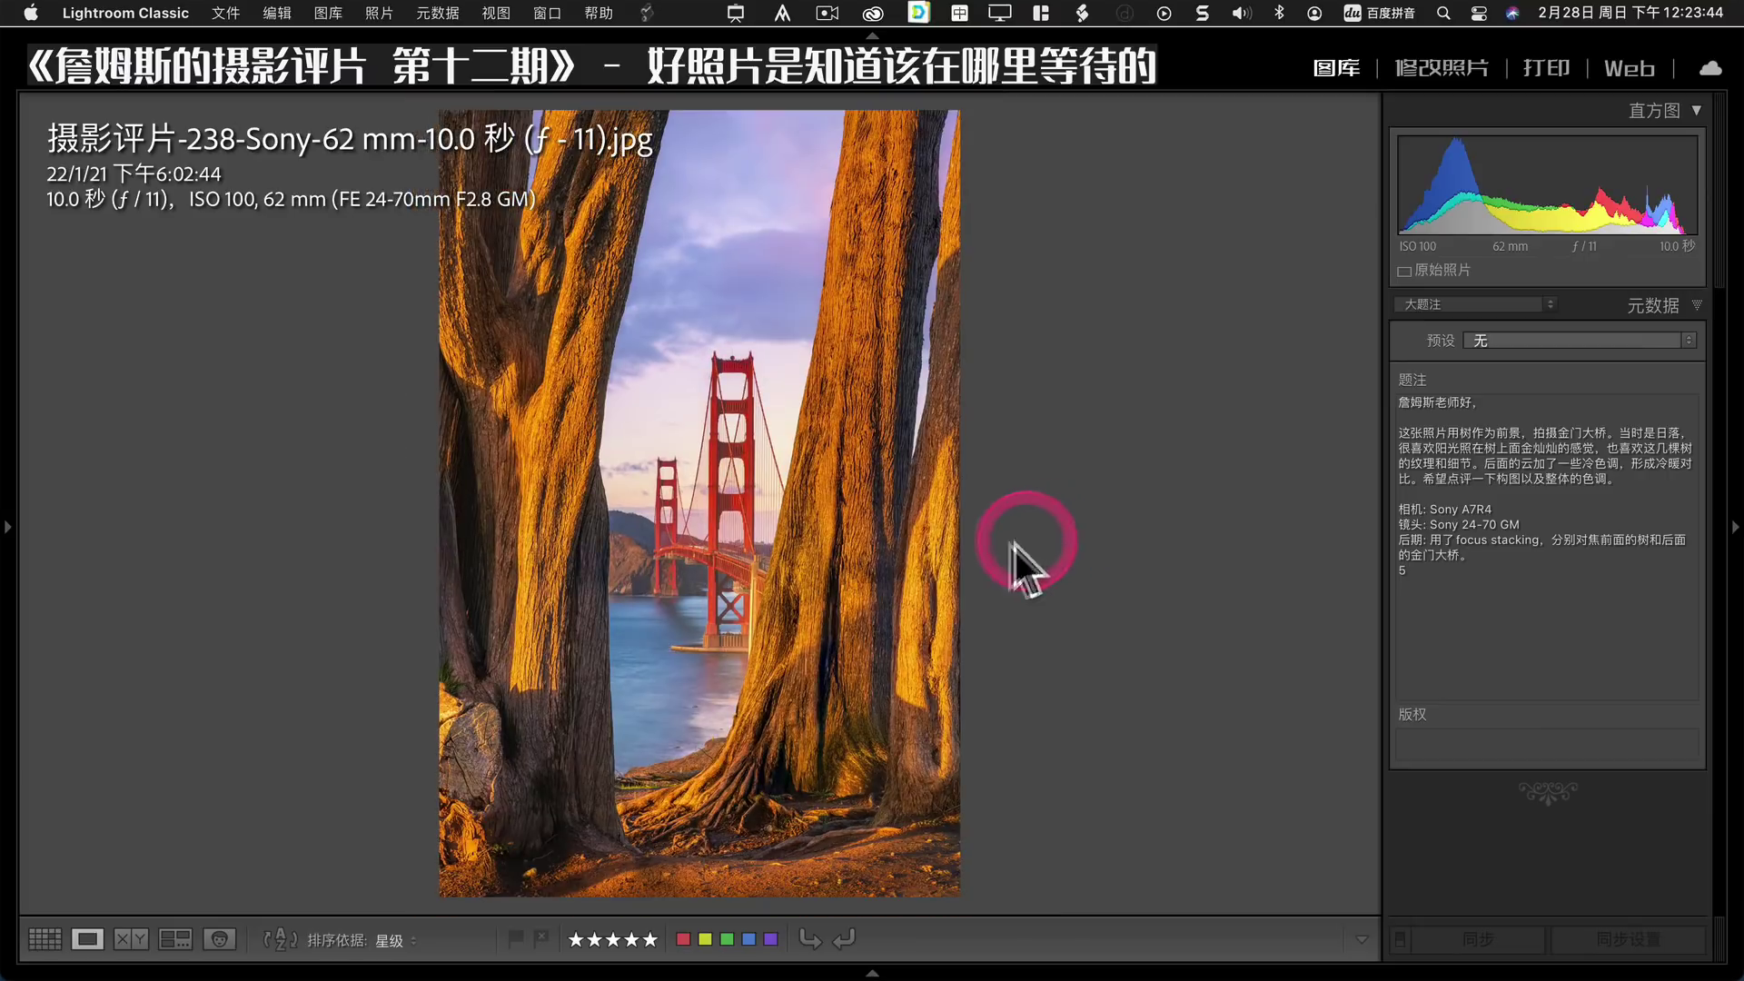
Crop the Golden Gate photo around the bridge with aspect unlocked, adjusting all four edges.
{"action": "left_click", "coordinate": [1462, 68]}
{"action": "key", "text": "e"}
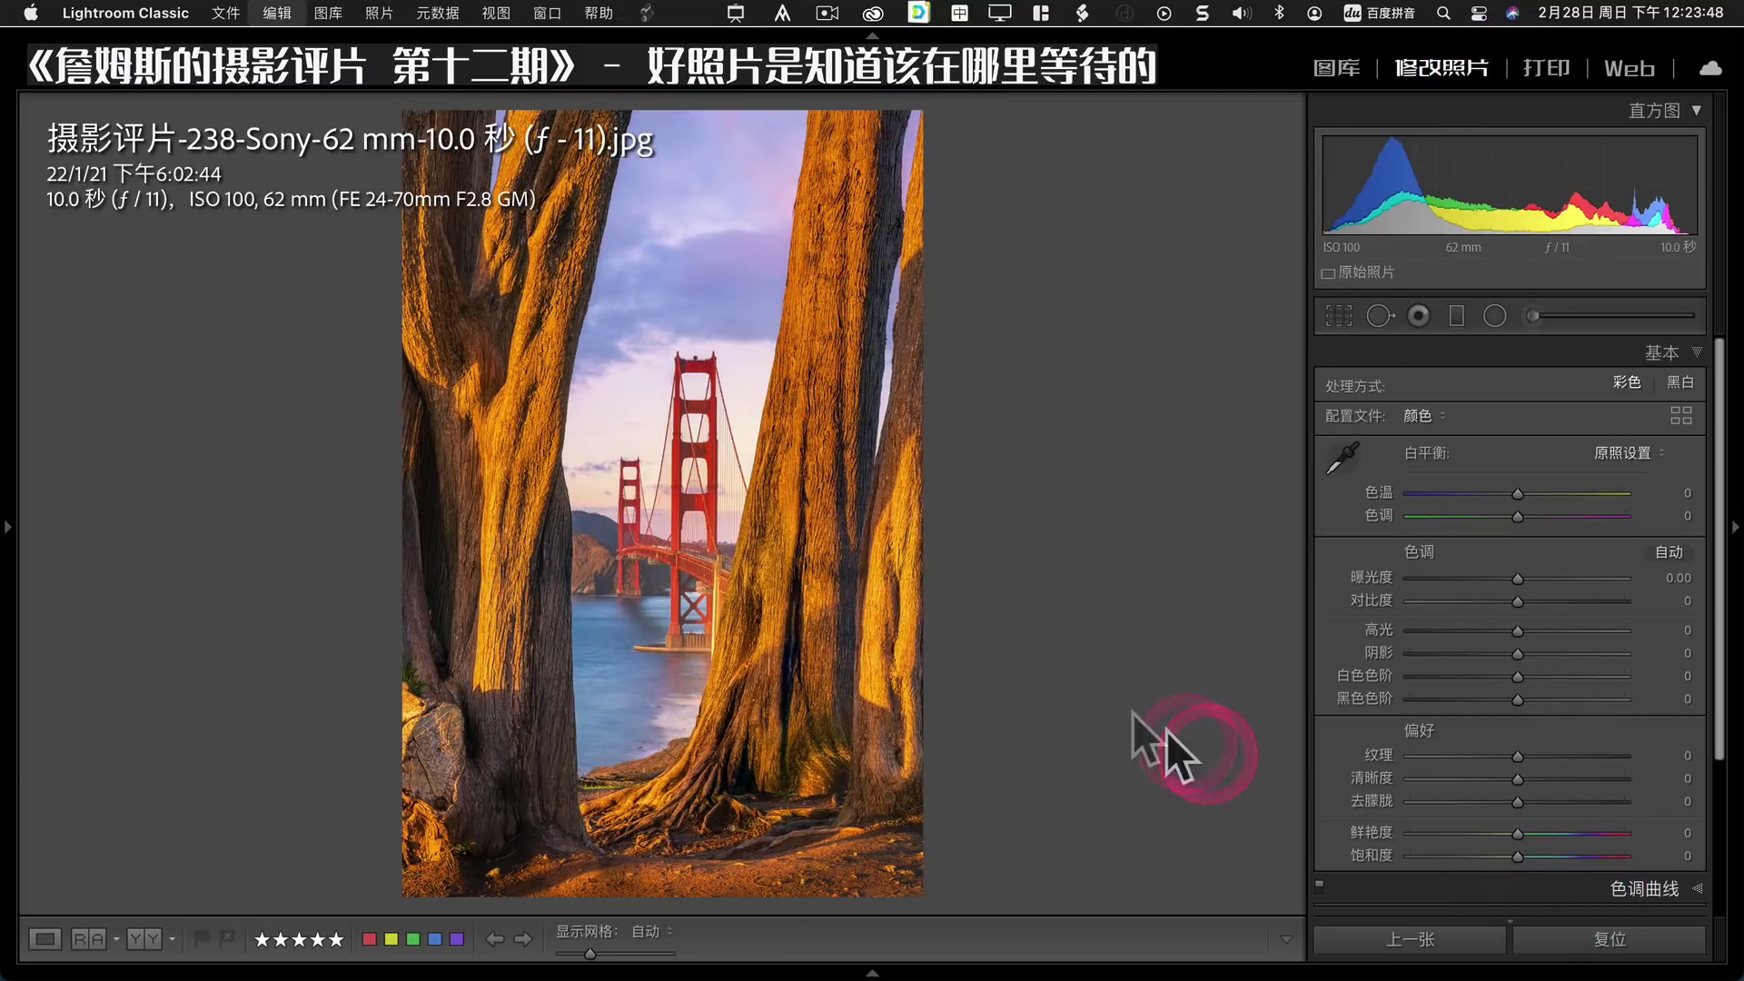
{"action": "key", "text": "d"}
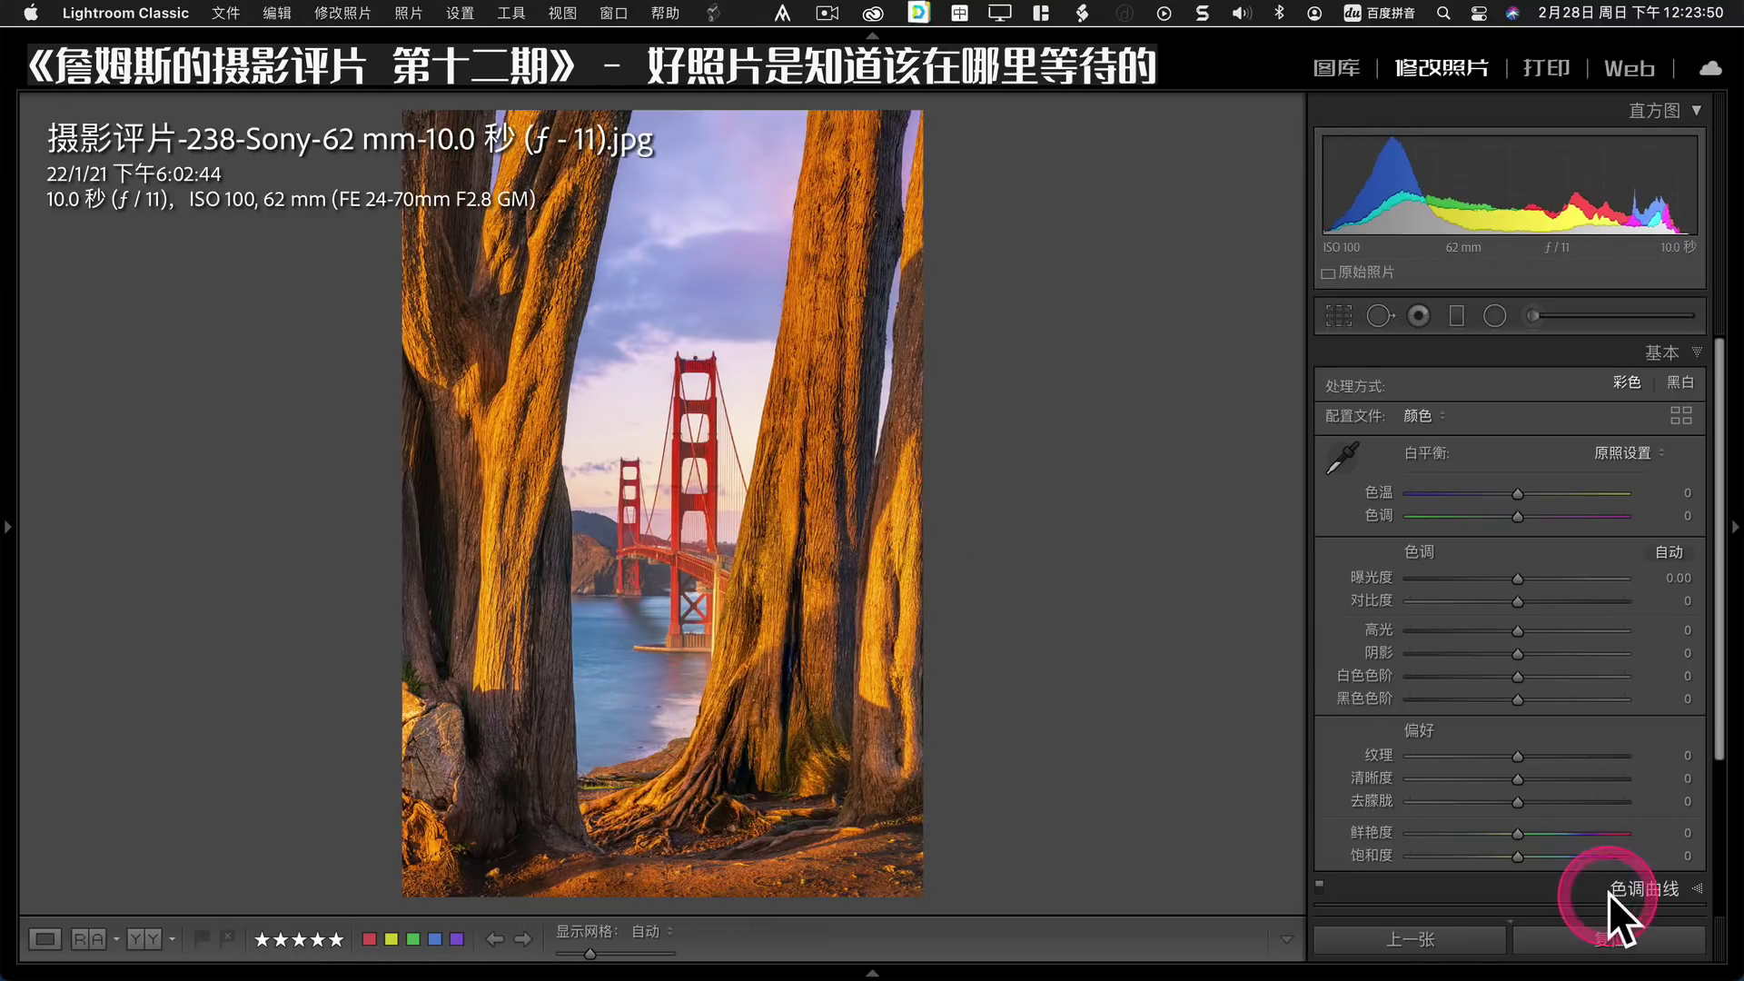
{"action": "left_click", "coordinate": [1341, 316]}
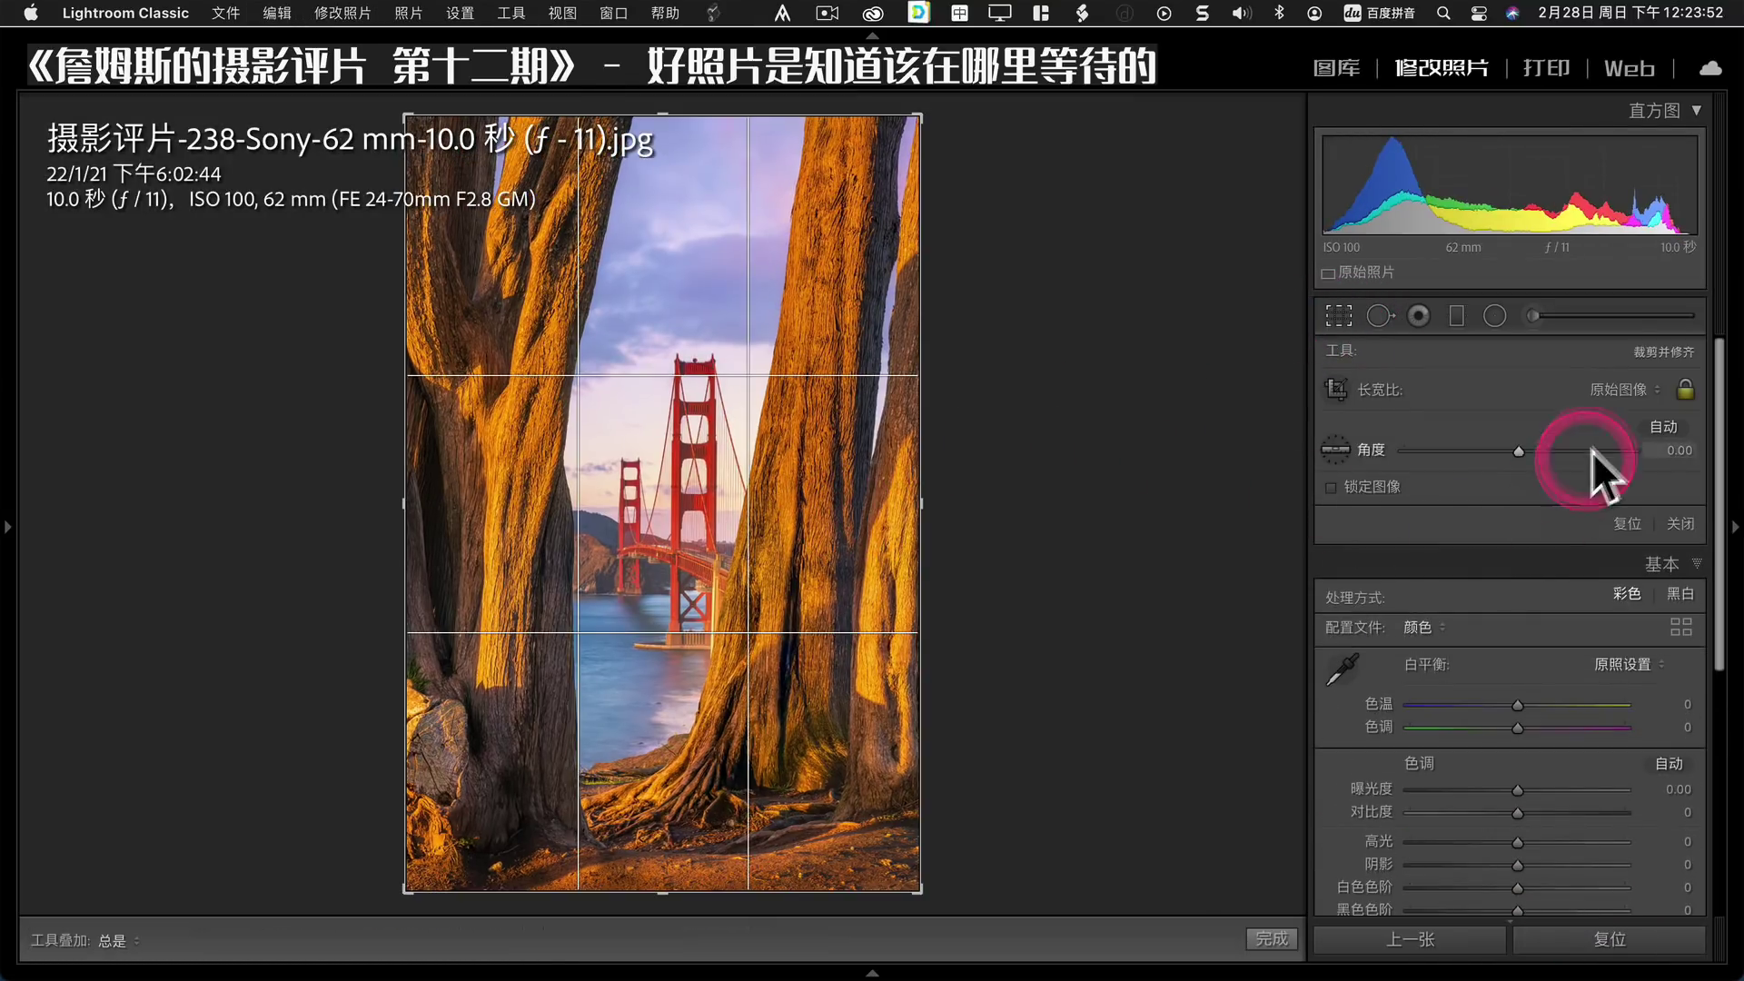
{"action": "left_click_drag", "start_coordinate": [652, 113], "coordinate": [651, 214]}
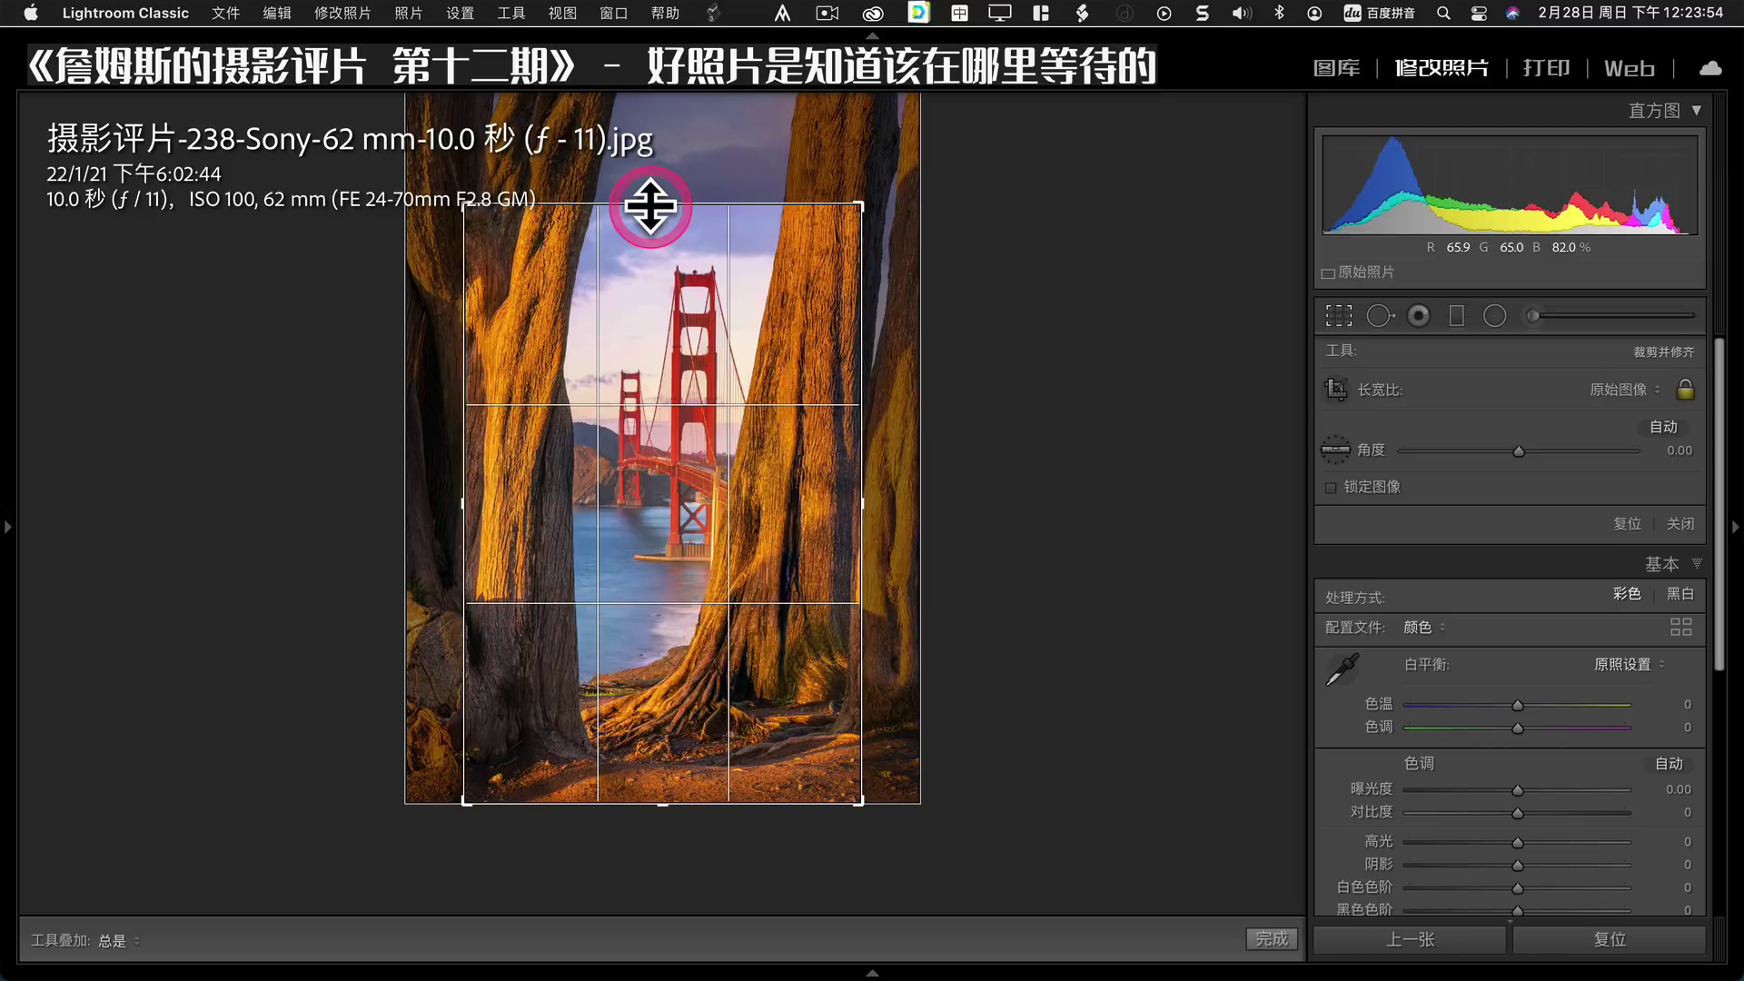
{"action": "left_click", "coordinate": [1685, 391]}
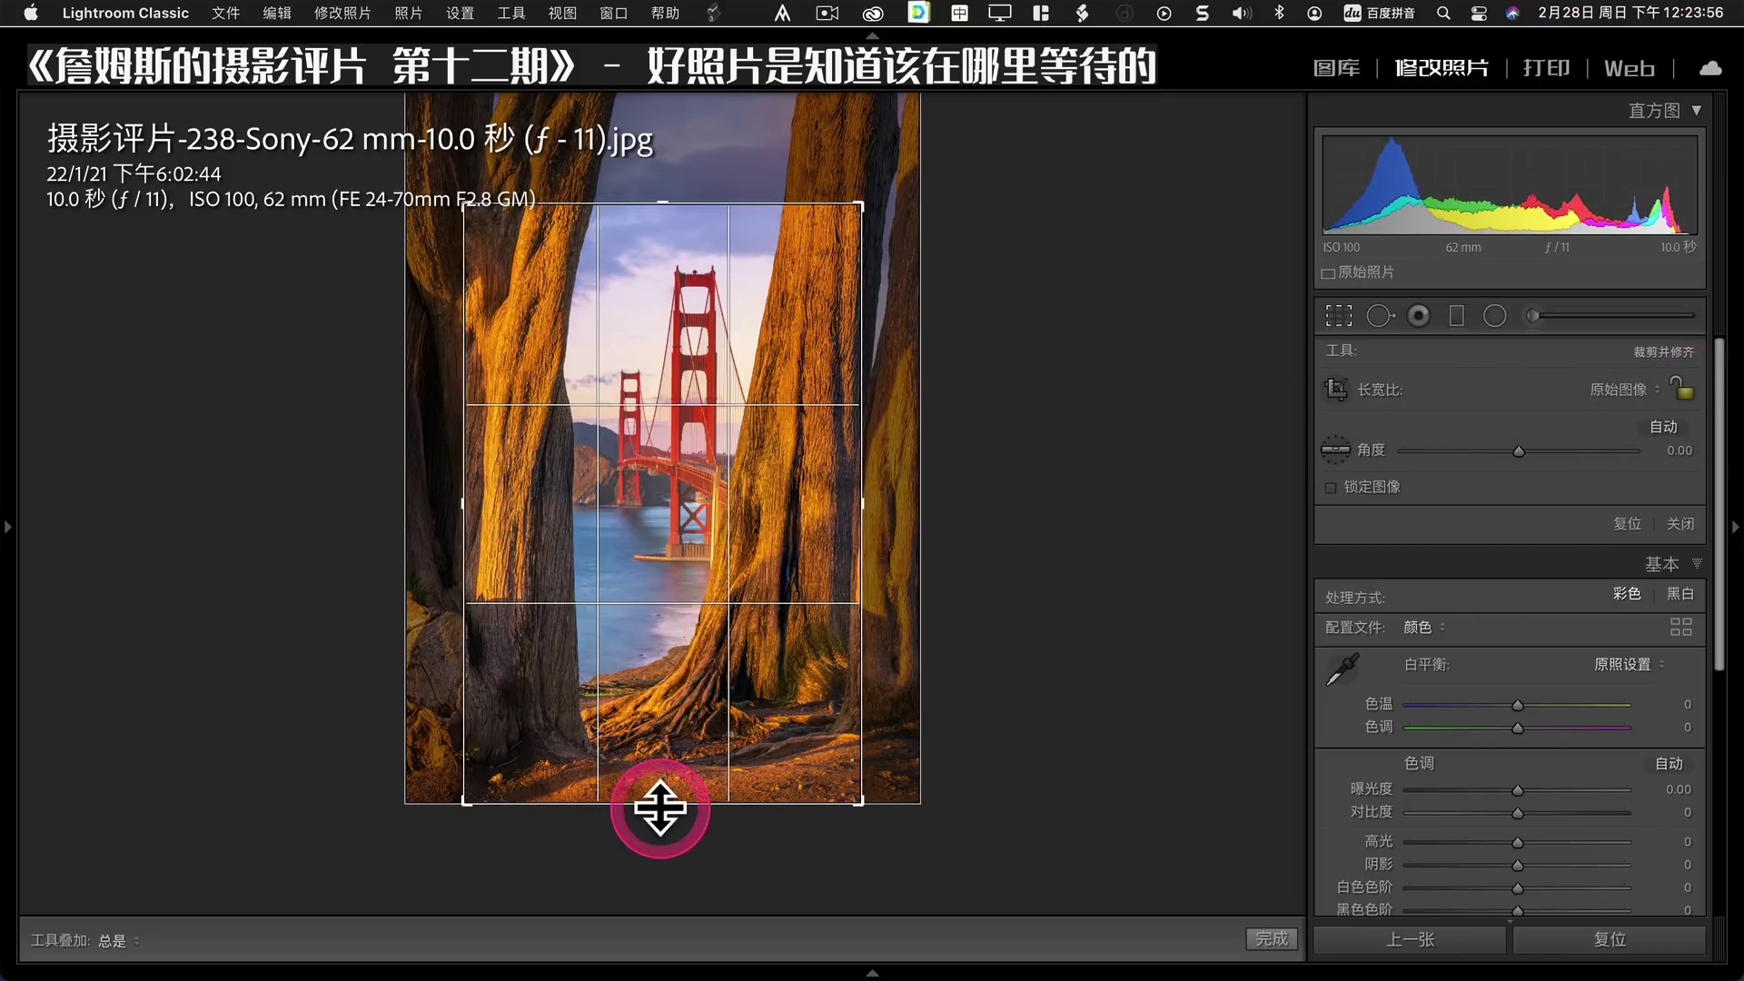
{"action": "left_click_drag", "start_coordinate": [656, 806], "coordinate": [663, 712]}
{"action": "left_click_drag", "start_coordinate": [859, 505], "coordinate": [876, 499]}
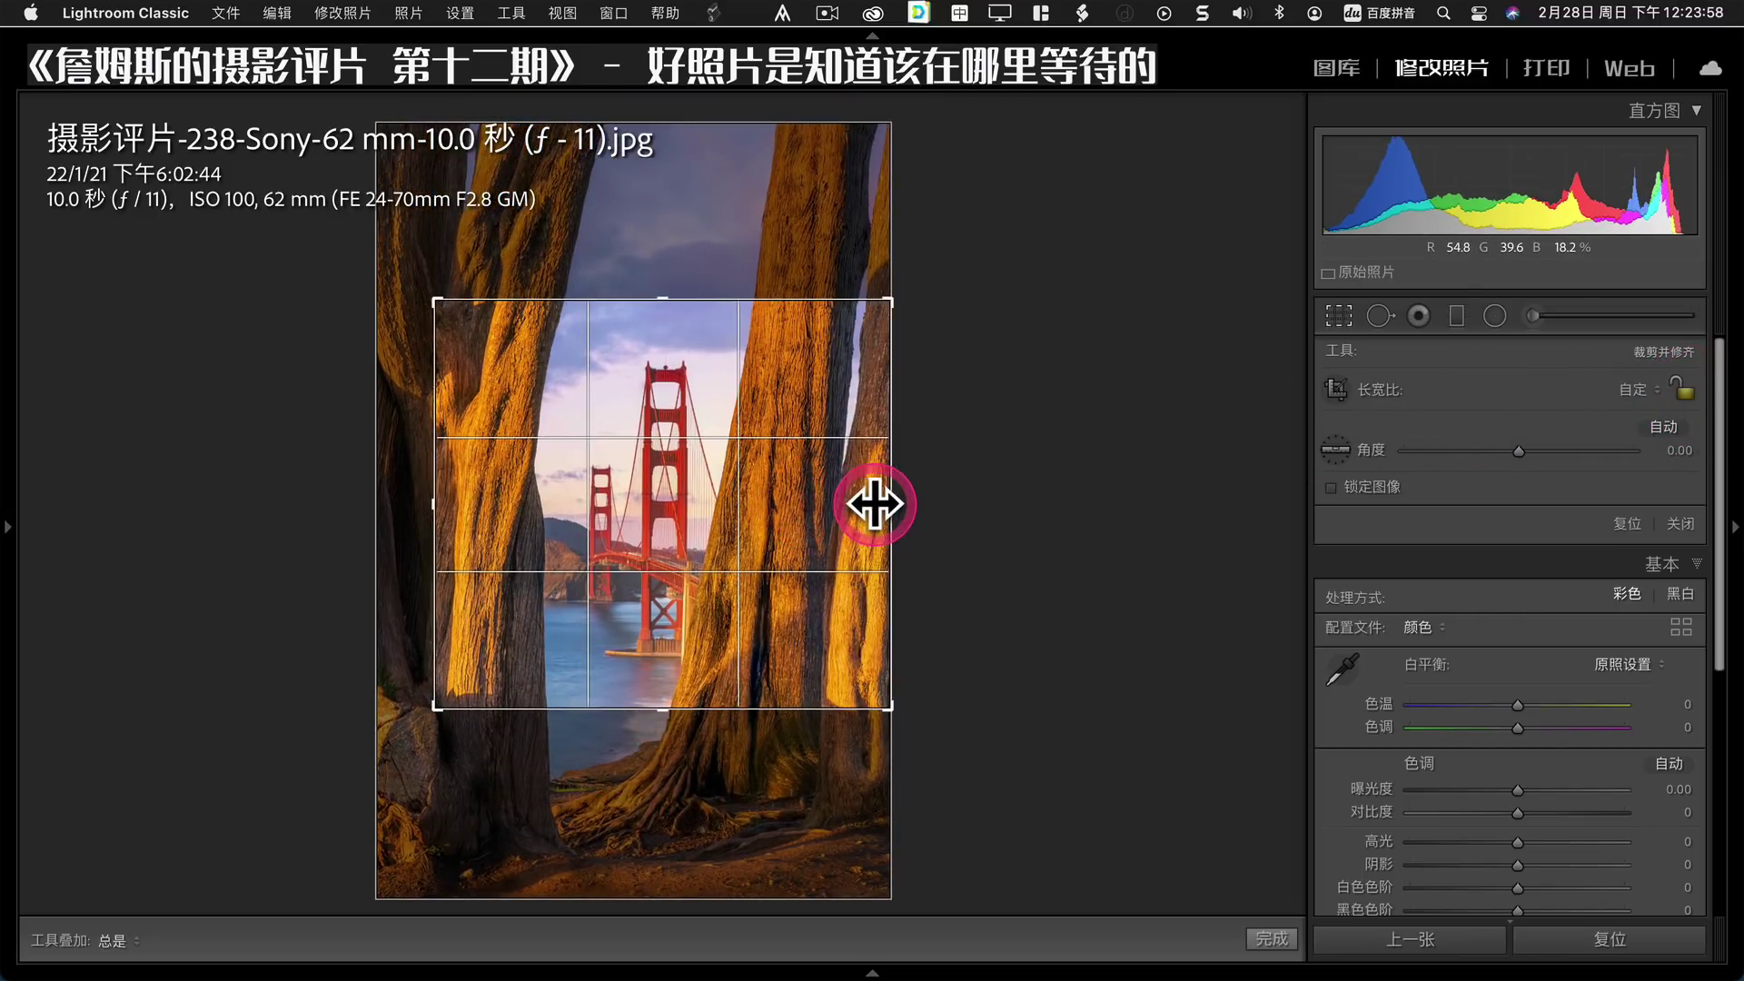
{"action": "left_click_drag", "start_coordinate": [421, 494], "coordinate": [405, 498]}
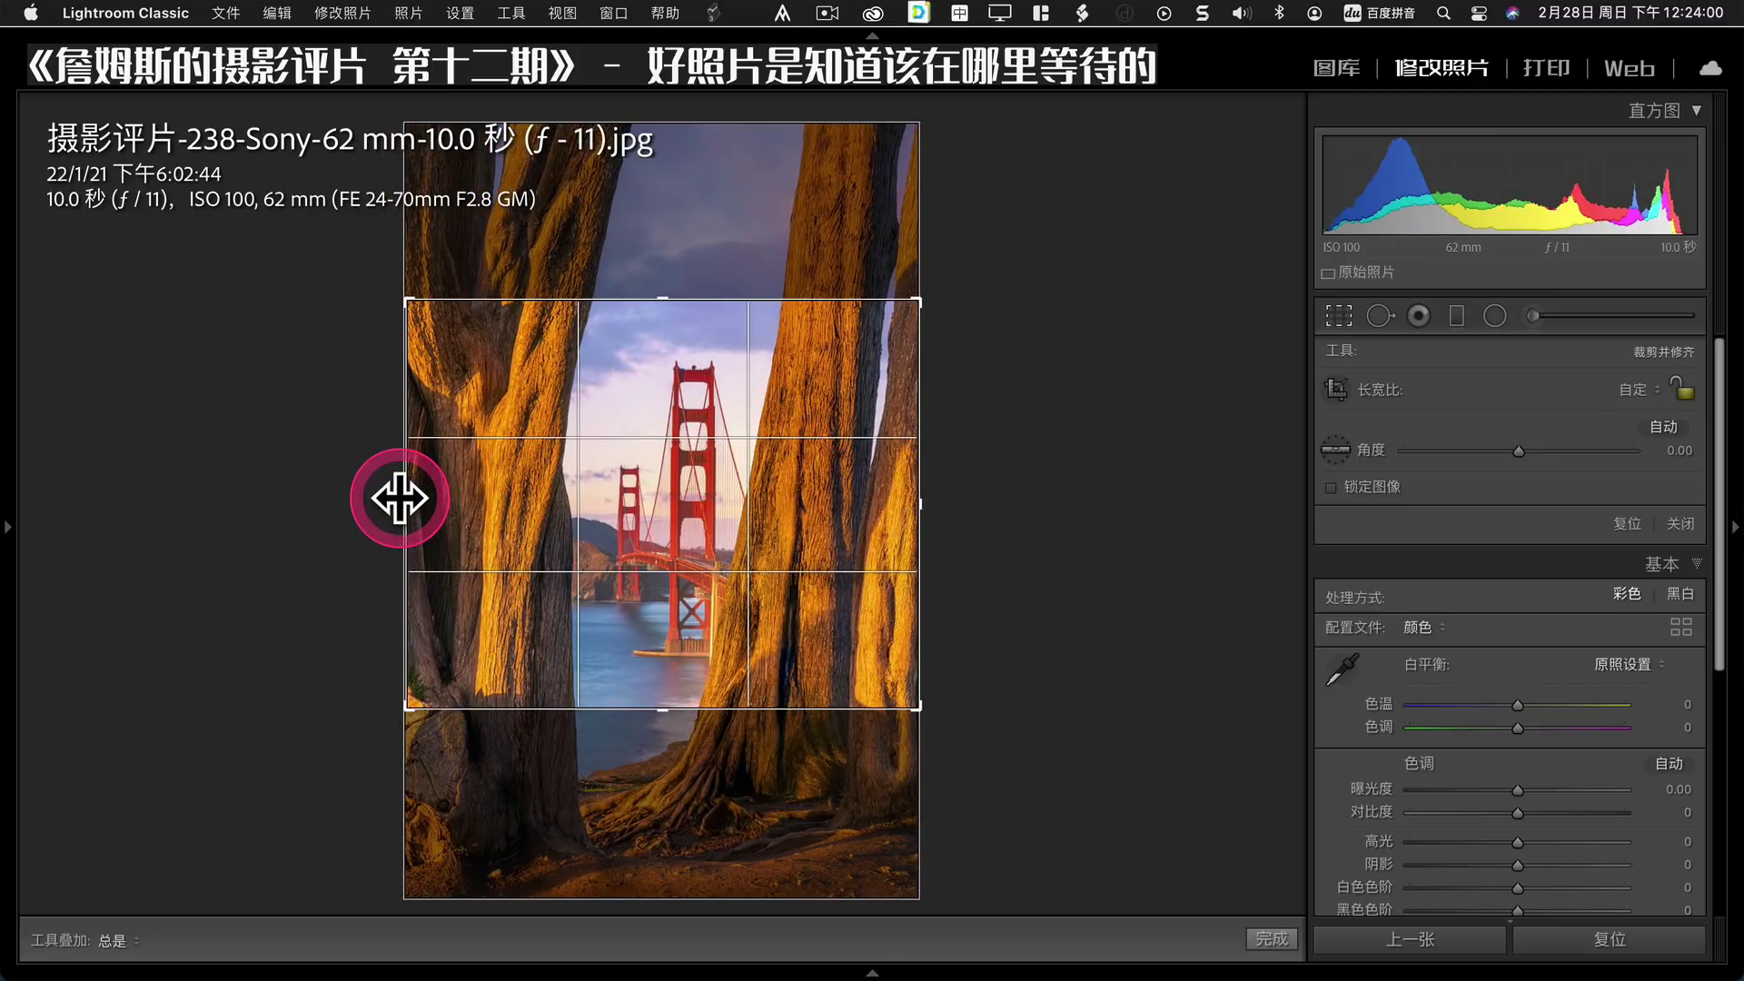
{"action": "key", "text": "Return"}
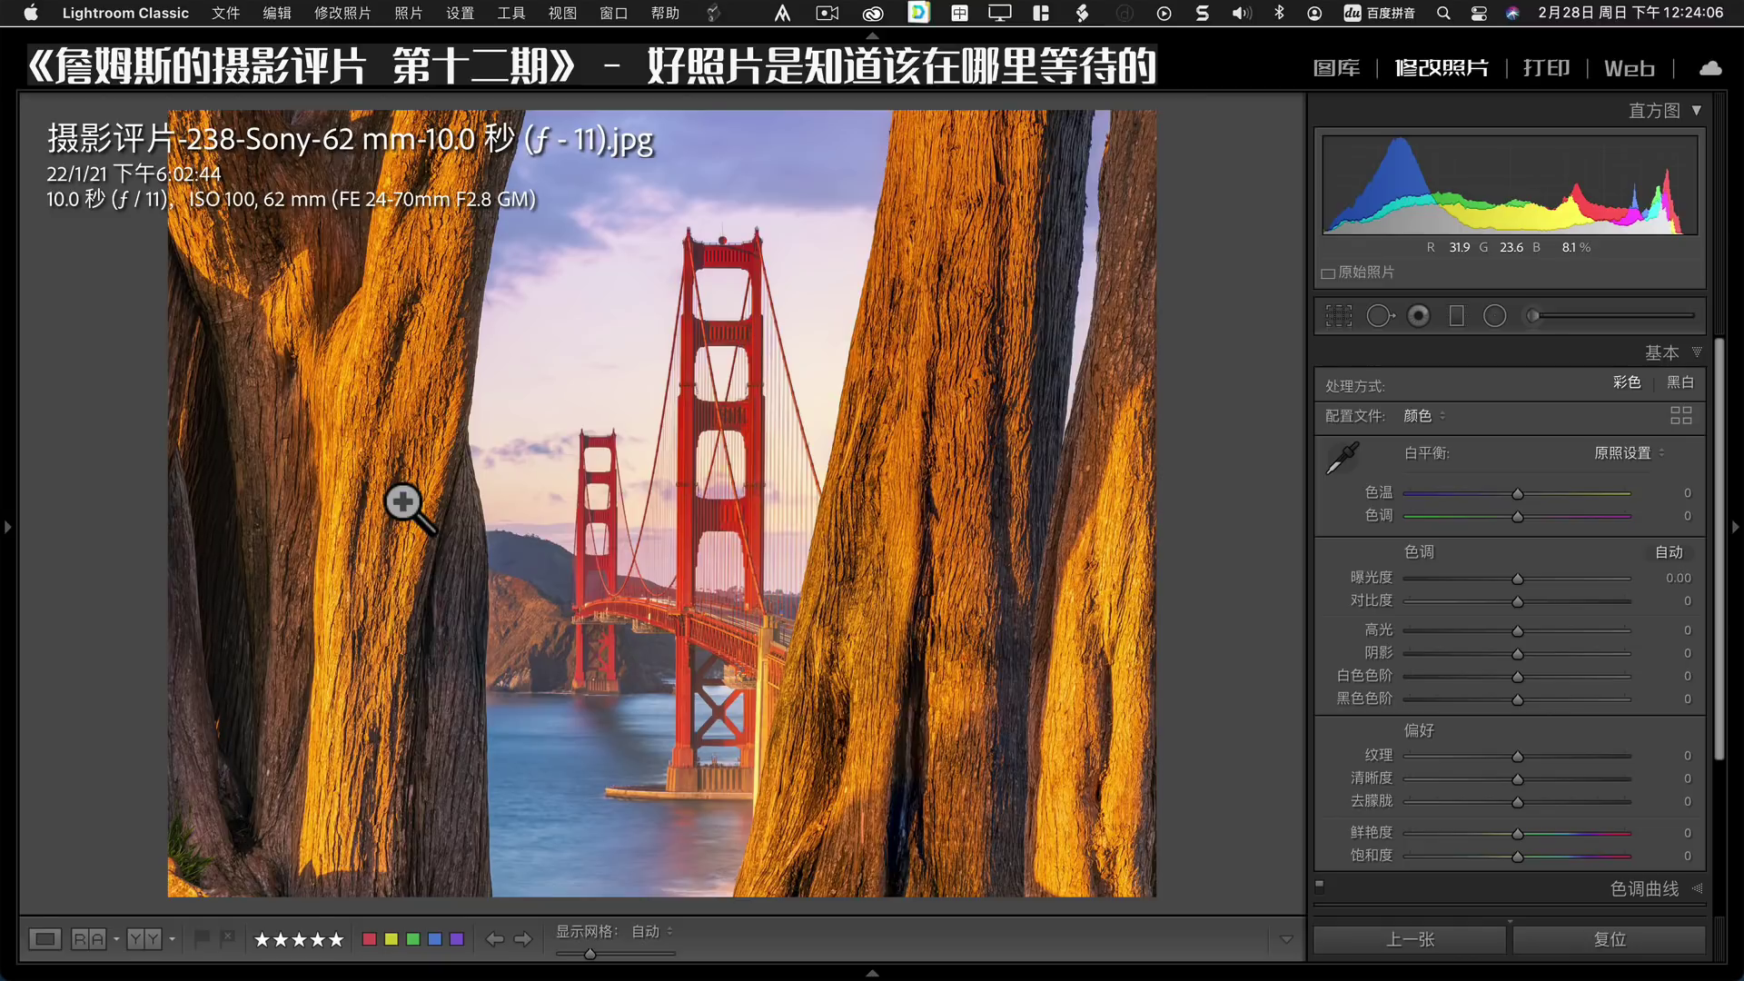
Return to the Library grid and open snowy child photo 266.
{"action": "left_click", "coordinate": [1339, 72]}
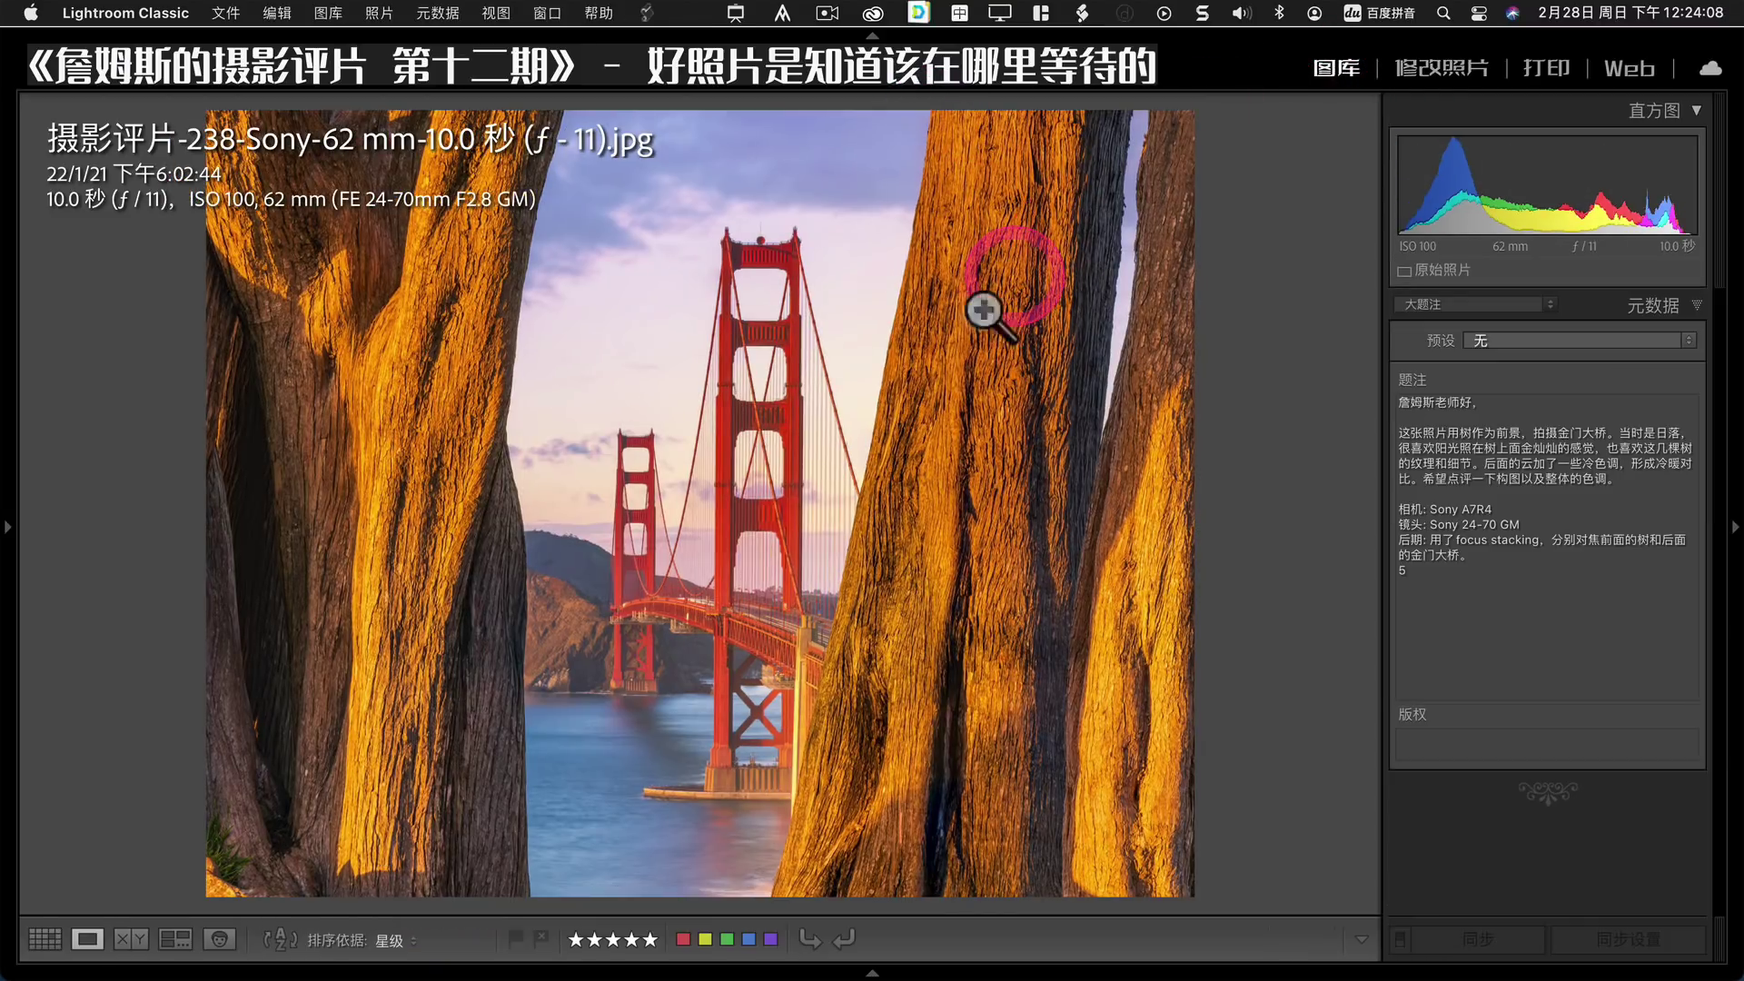
{"action": "key", "text": "g"}
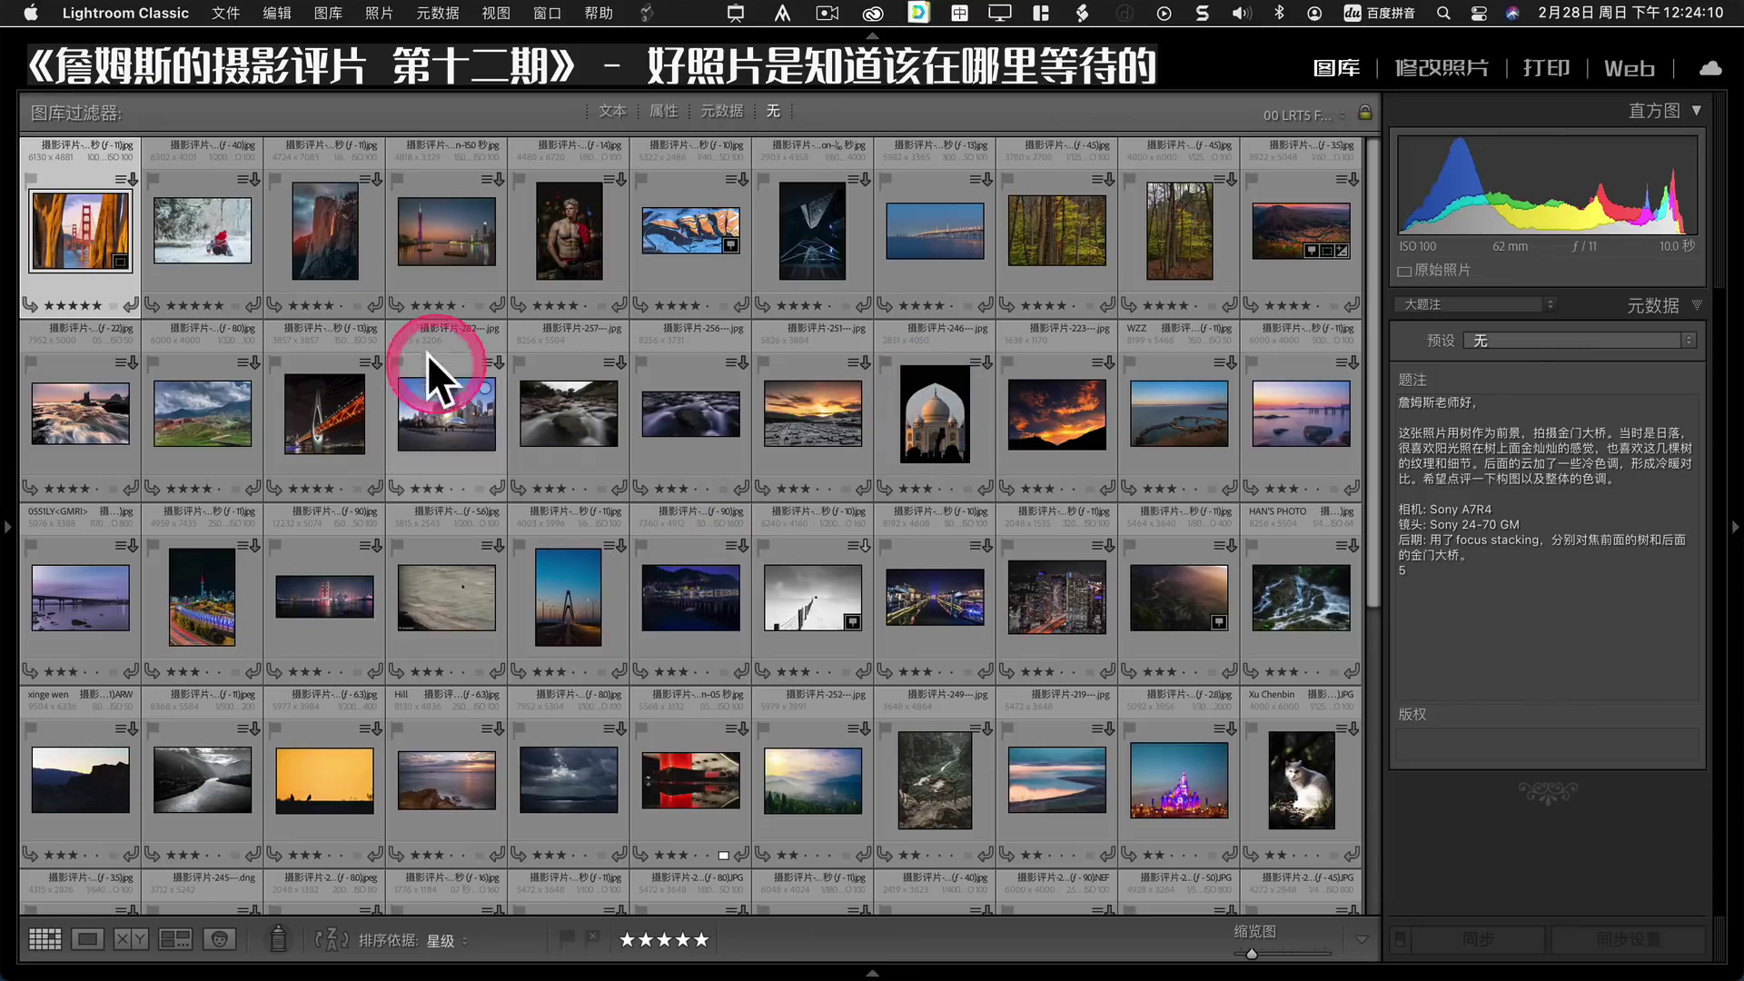
{"action": "double_click", "coordinate": [193, 247]}
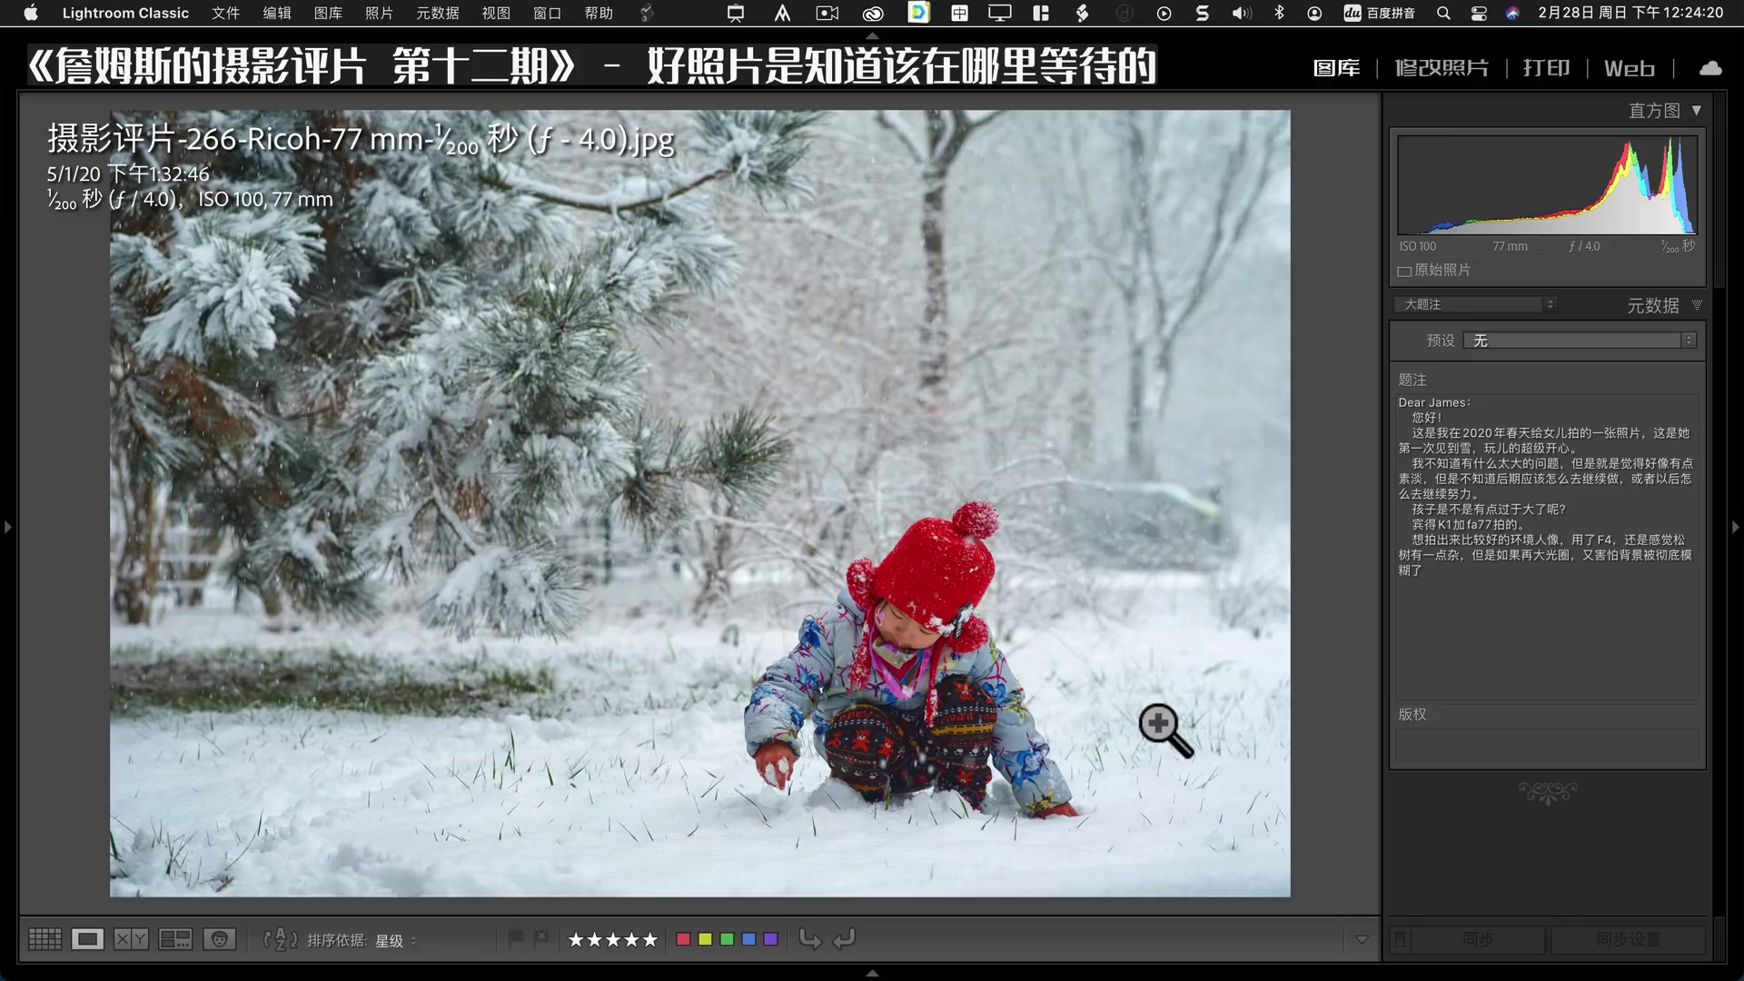
Activate the snowy child photo's Caption field in the Metadata panel to read it.
{"action": "left_click", "coordinate": [1494, 582]}
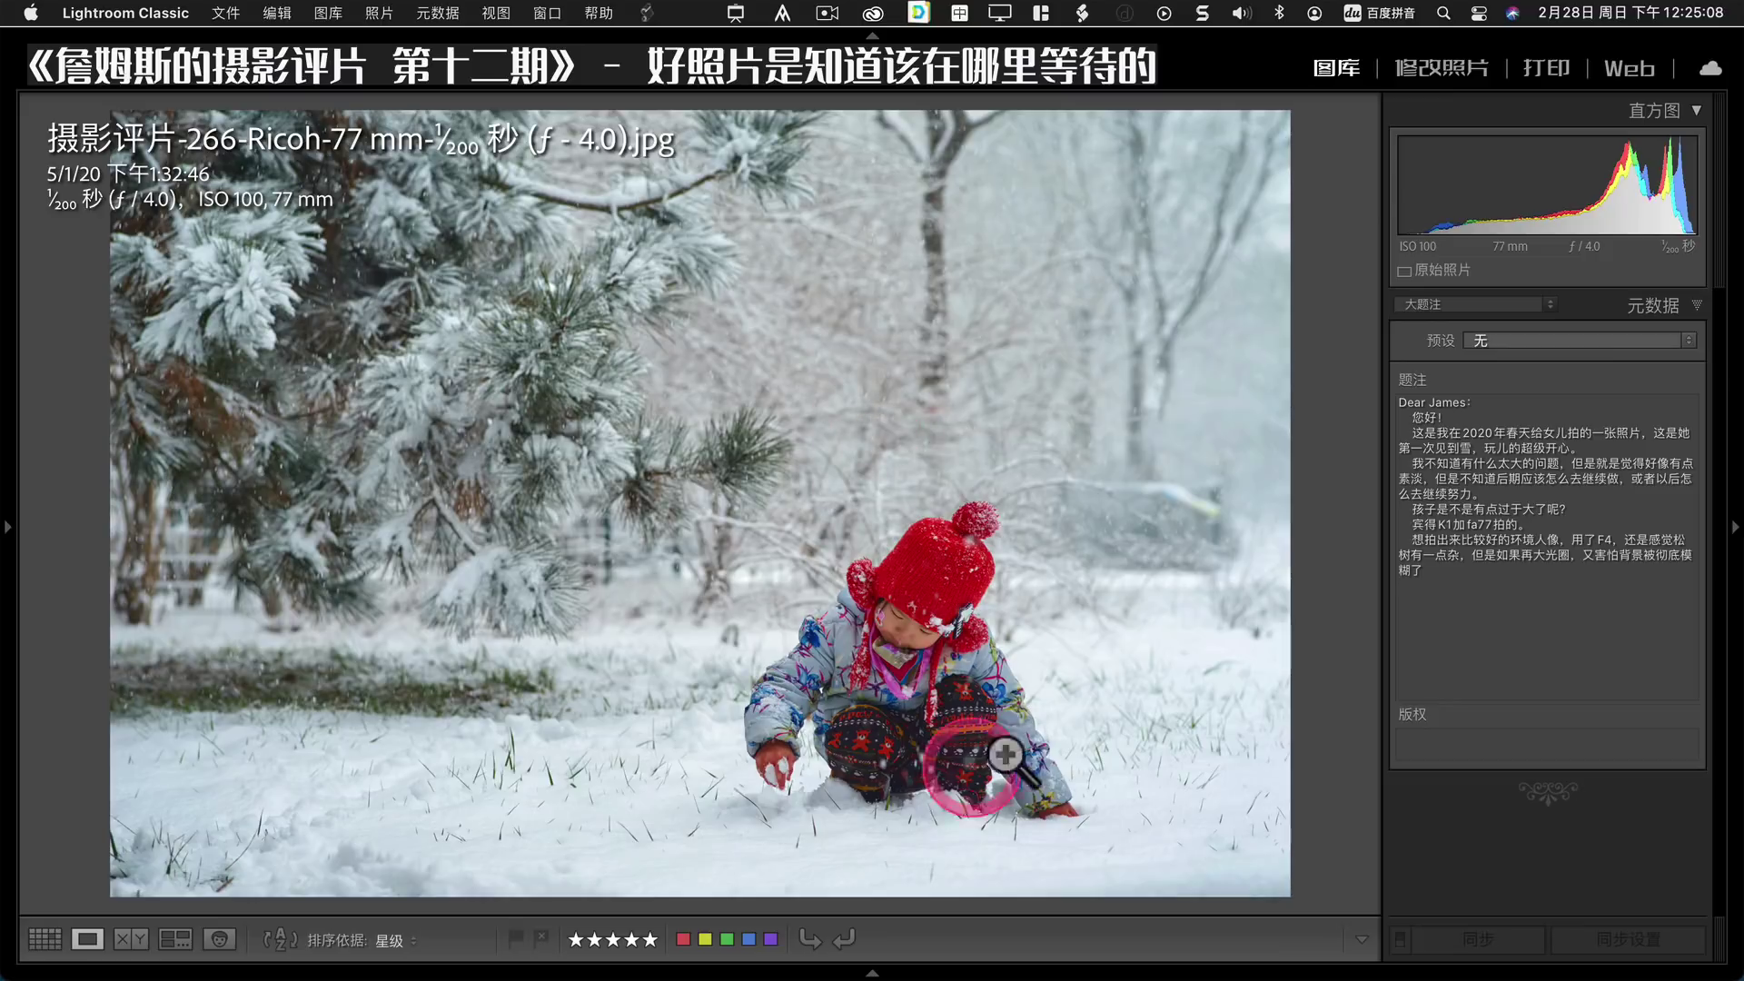
Lay a golden-ratio grid over photo 266, narrowing it and aligning it to the bottom edge.
{"action": "left_click", "coordinate": [783, 15]}
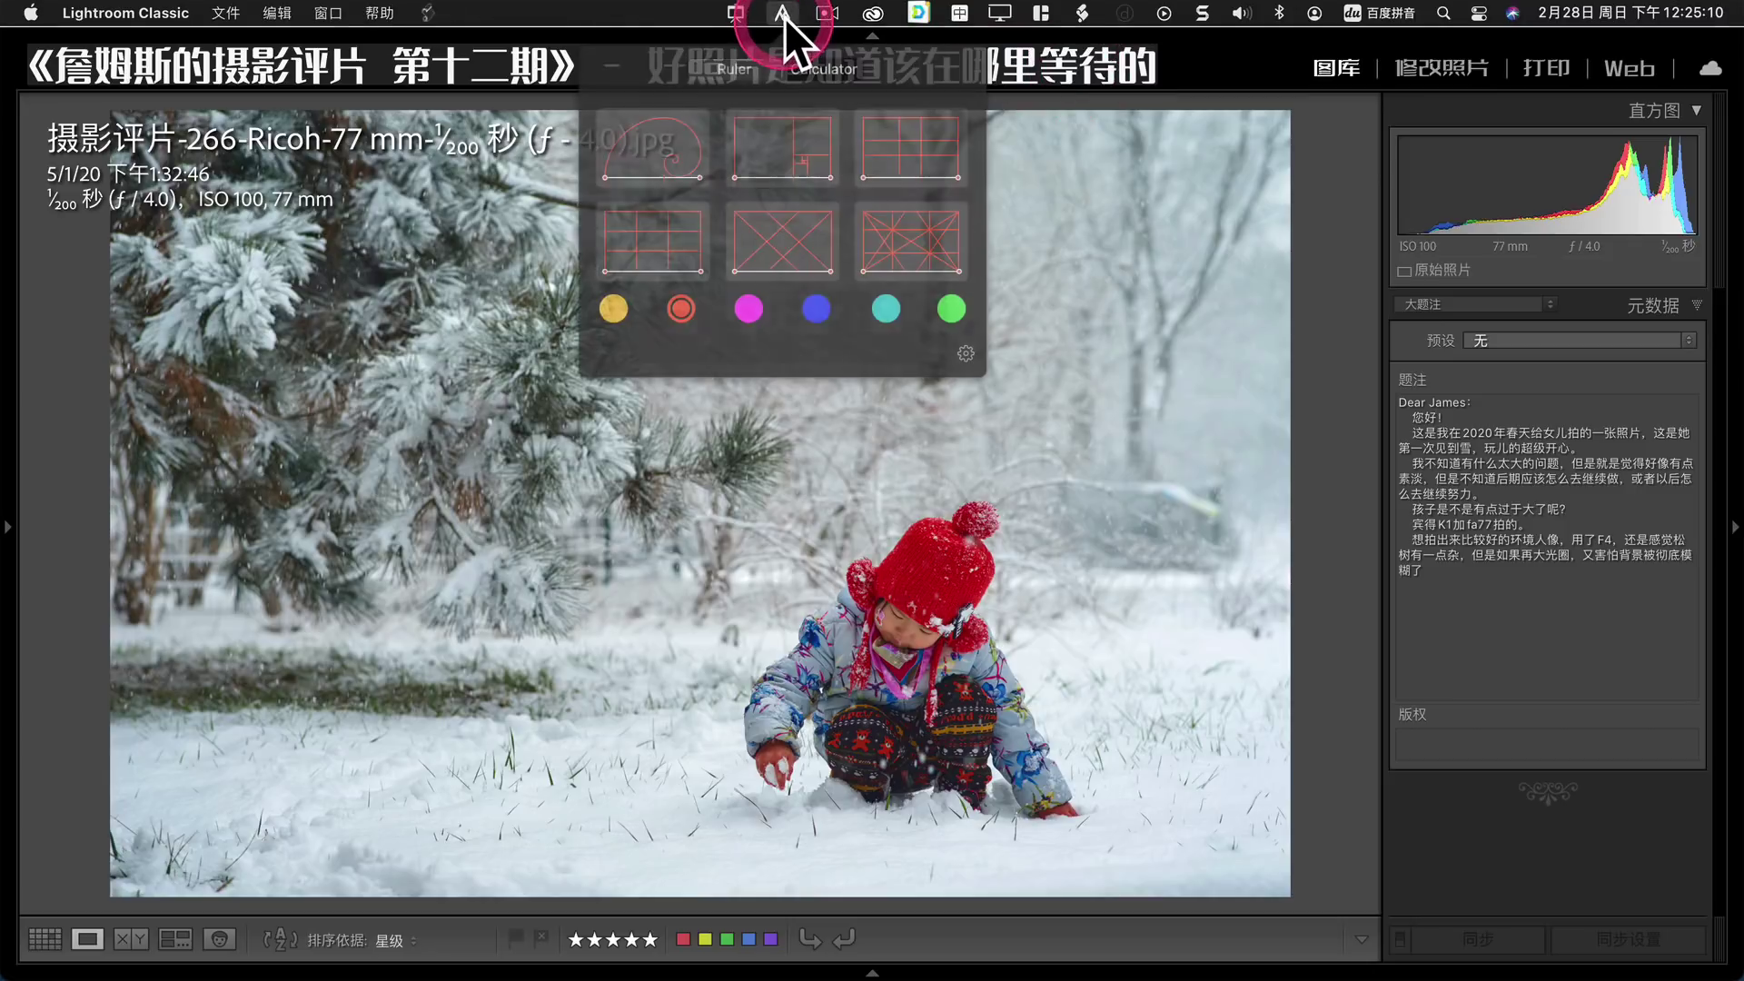
{"action": "left_click", "coordinate": [803, 154]}
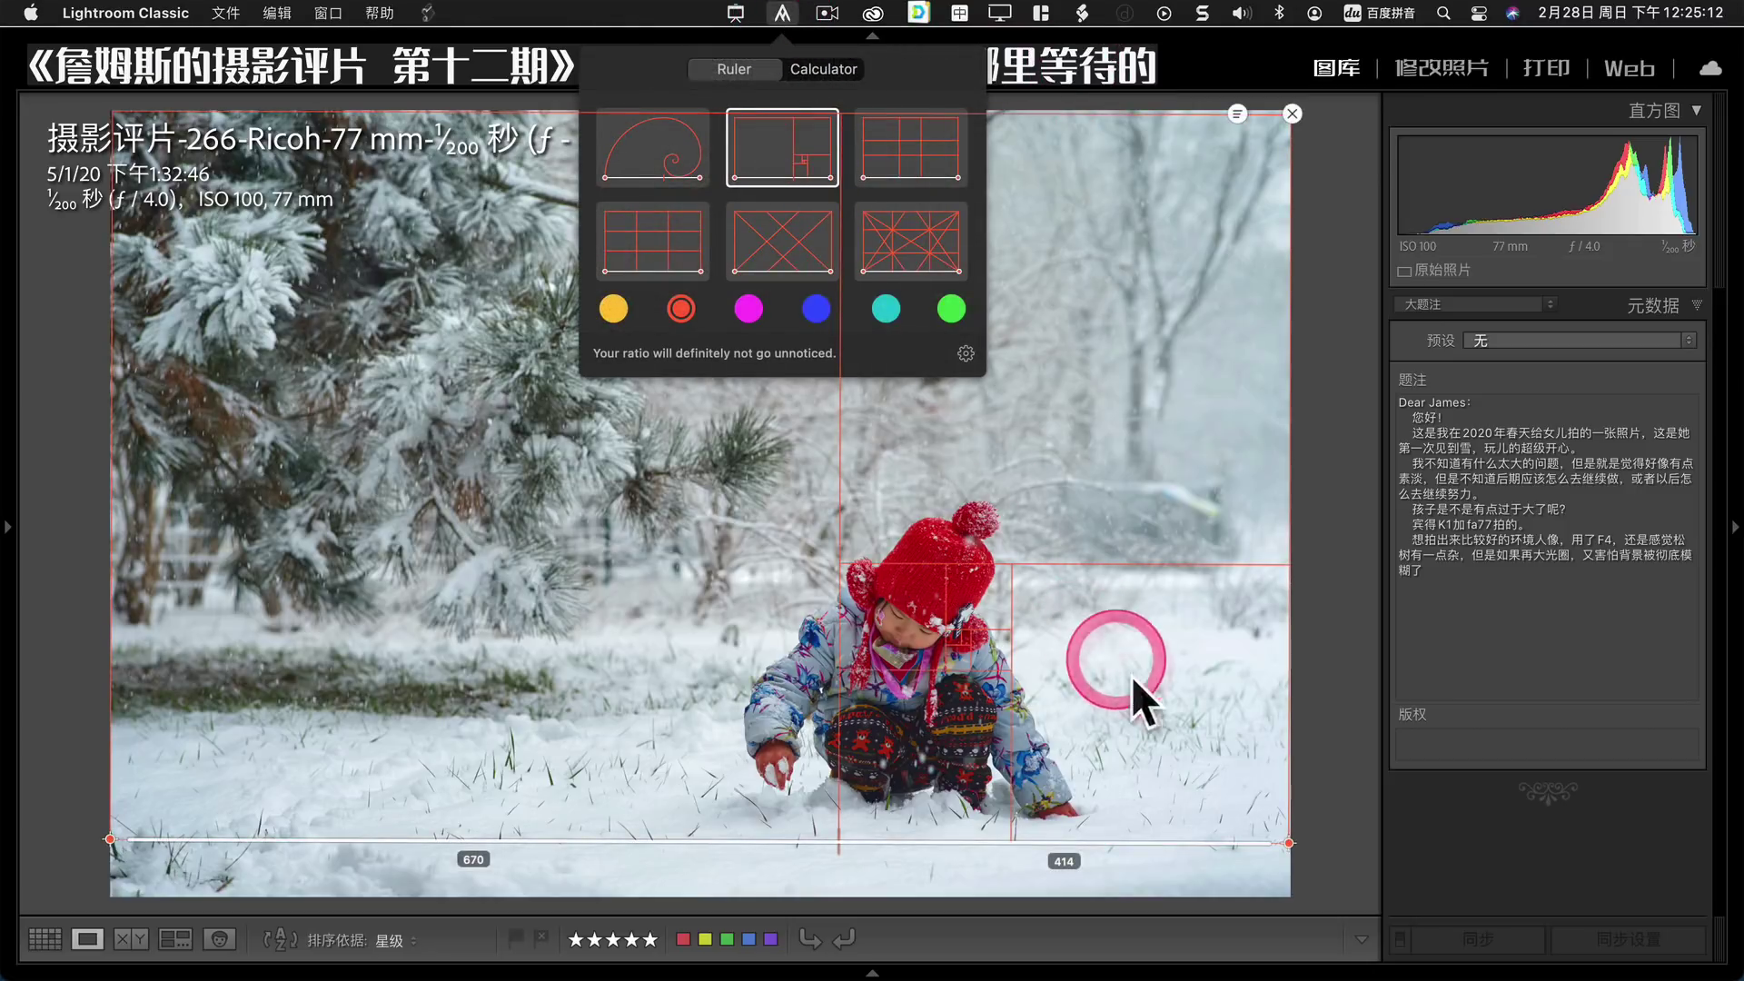
{"action": "left_click", "coordinate": [1349, 827]}
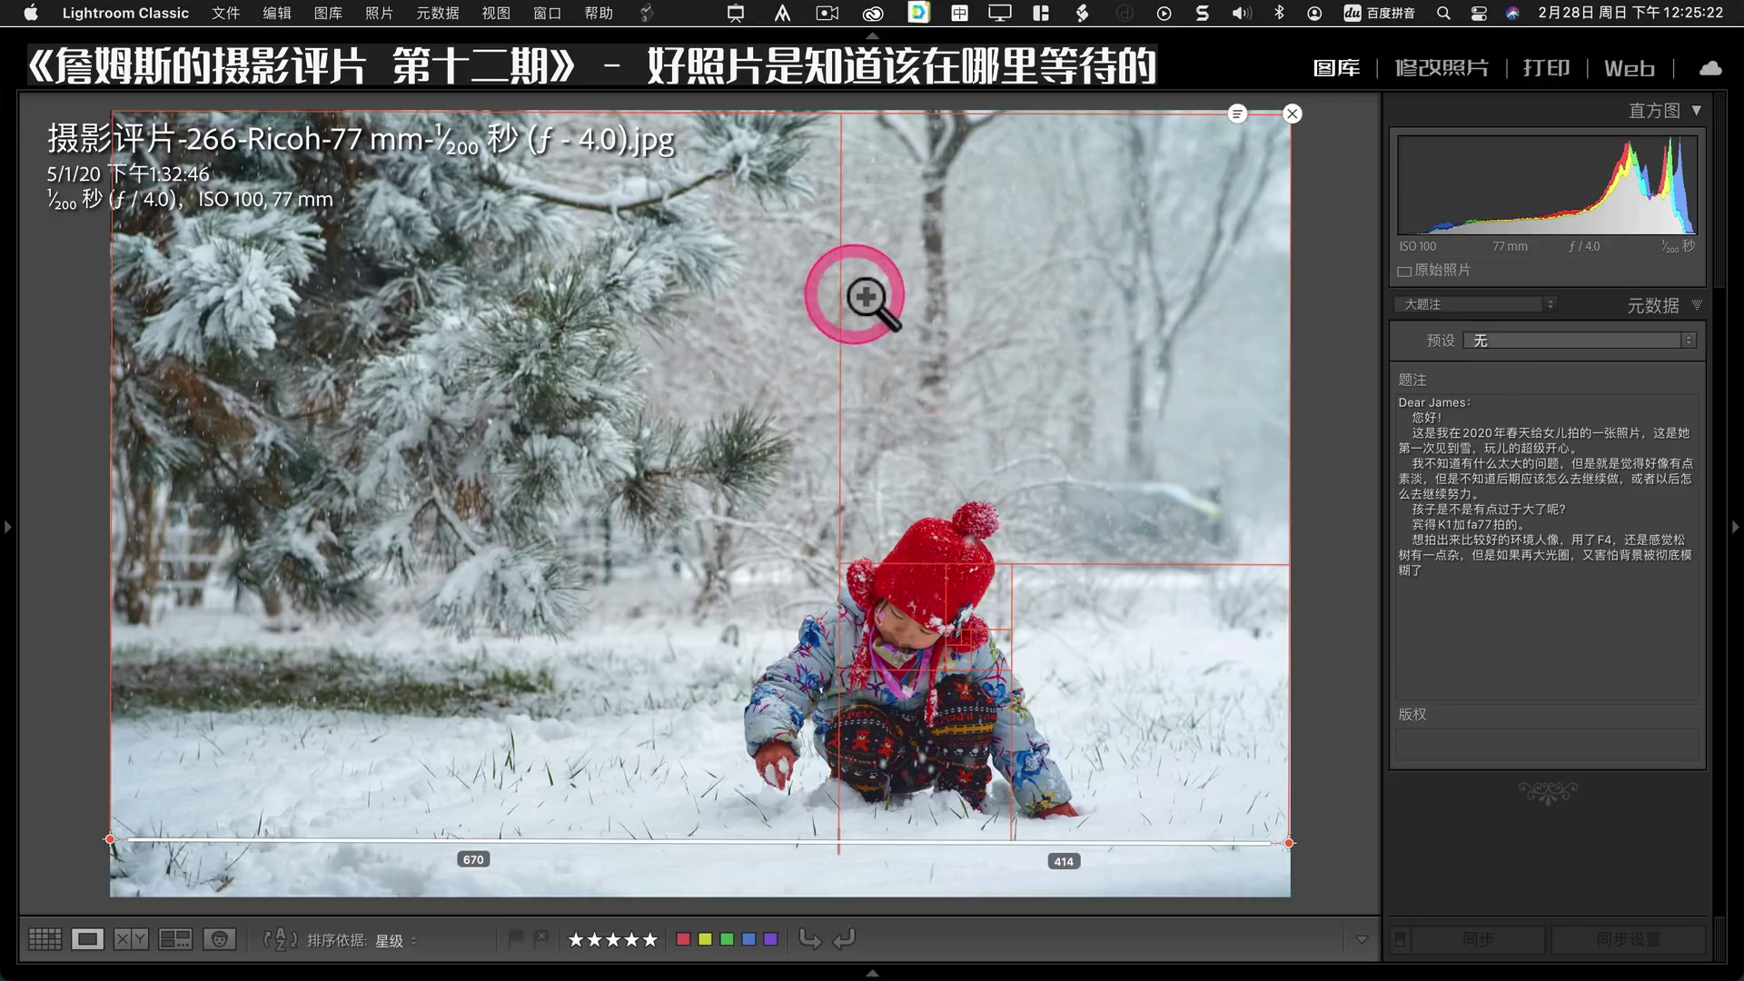
{"action": "left_click_drag", "start_coordinate": [1287, 843], "coordinate": [1281, 840]}
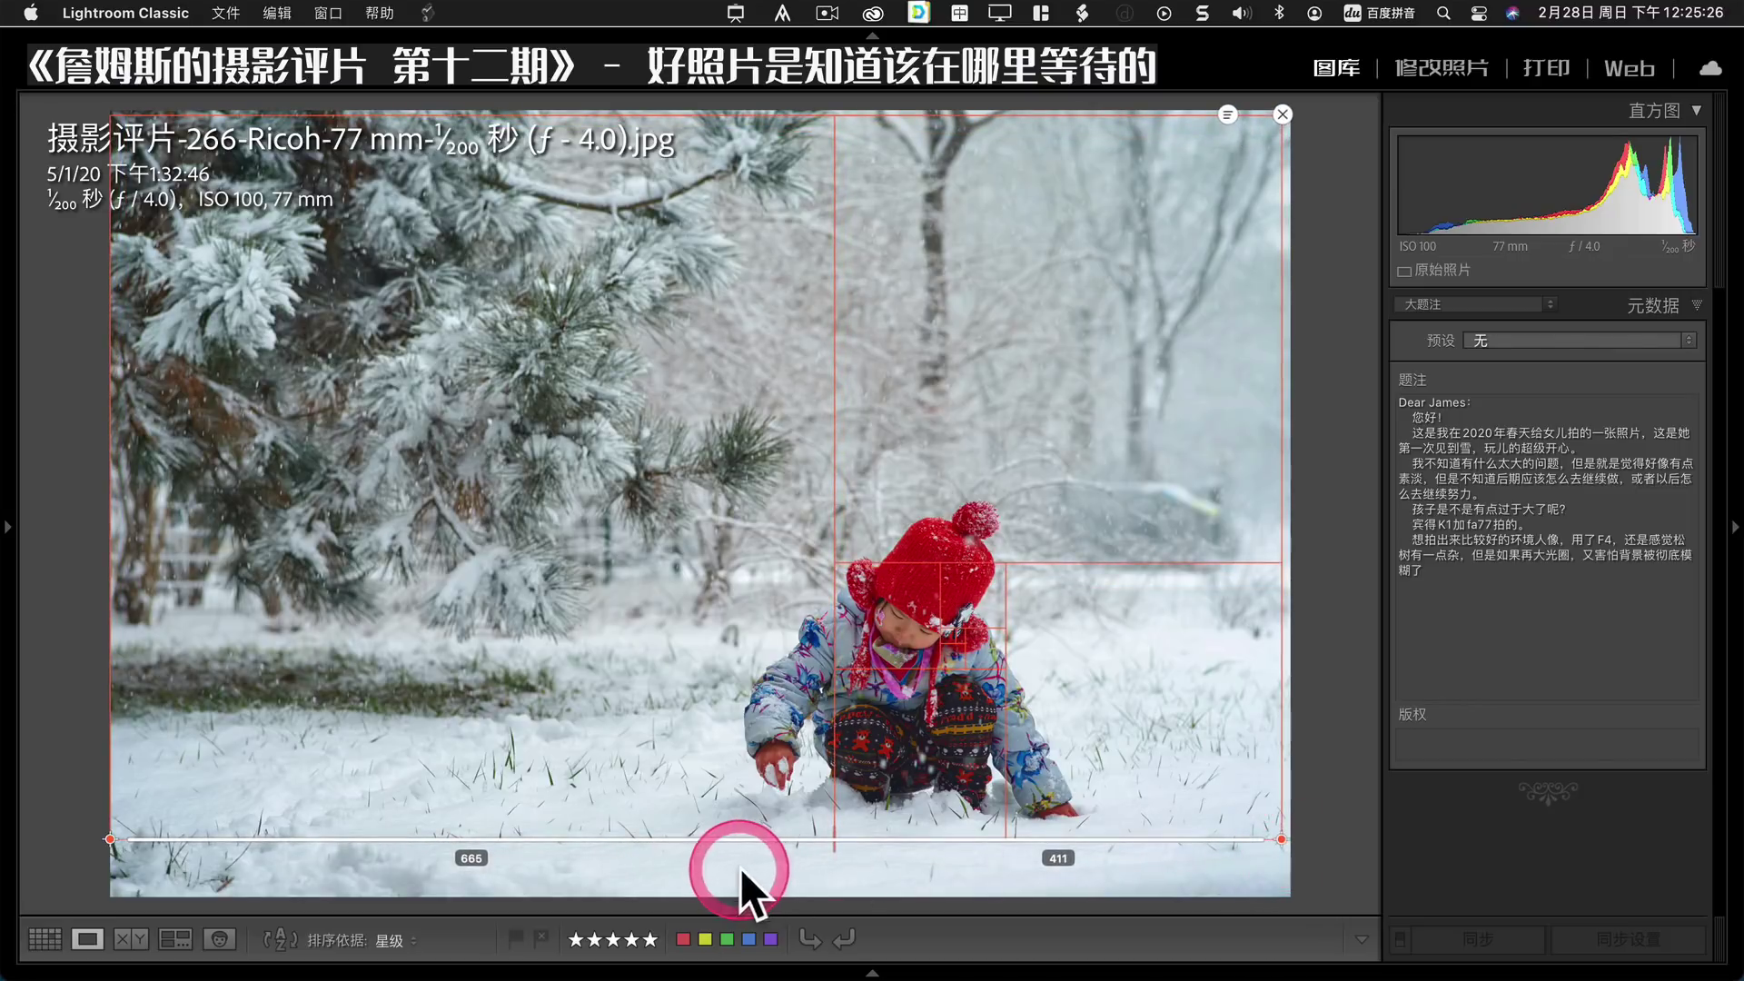
{"action": "left_click_drag", "start_coordinate": [711, 839], "coordinate": [714, 883]}
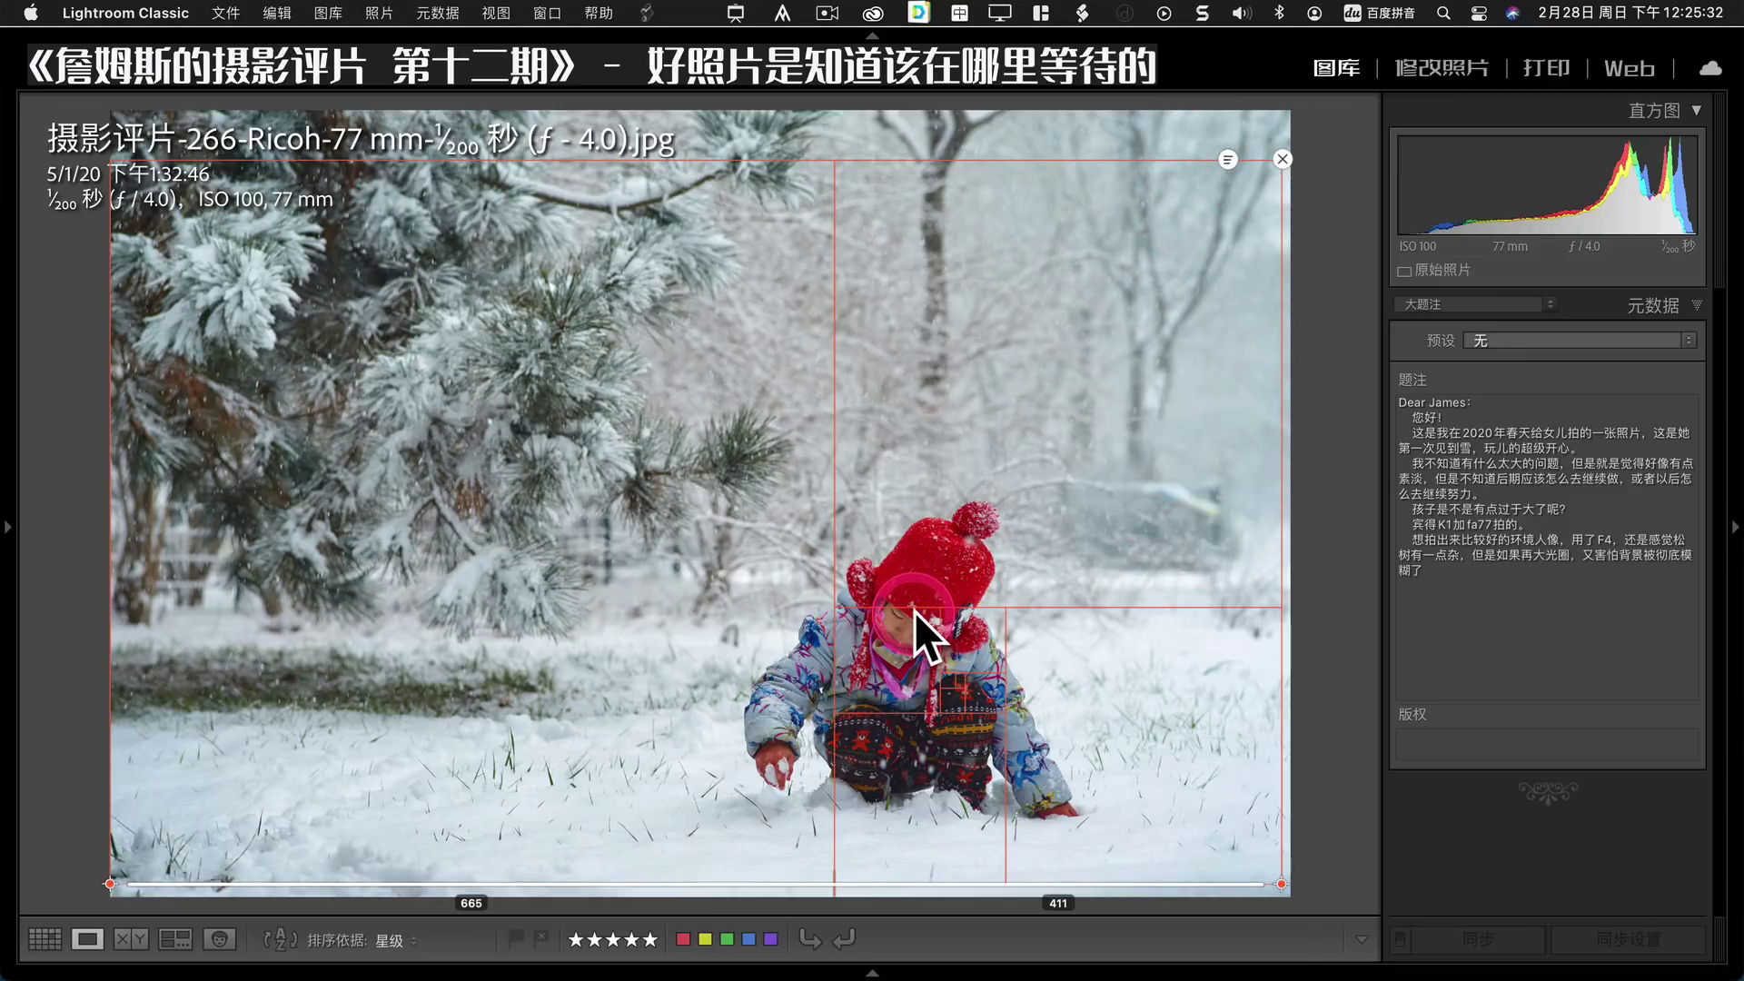
Zoom in and back to Fit to check framing, then remove the grid overlay.
{"action": "left_click", "coordinate": [1061, 262]}
{"action": "left_click", "coordinate": [1051, 386]}
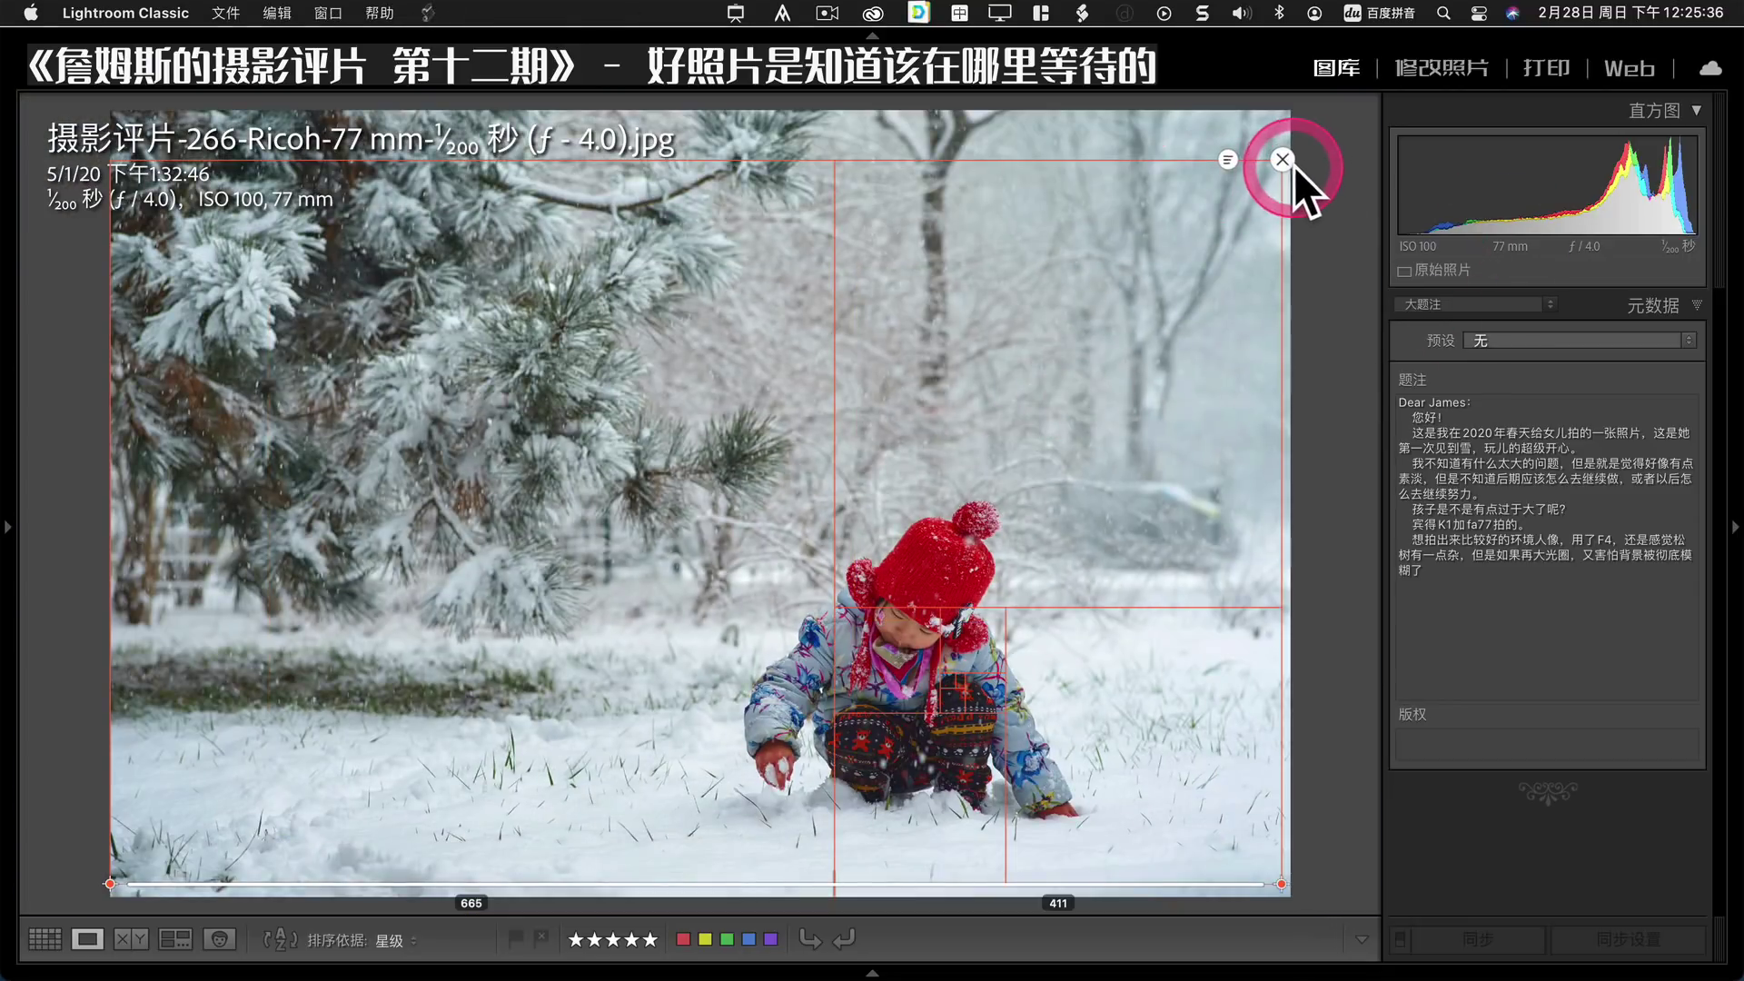
{"action": "left_click", "coordinate": [1283, 160]}
{"action": "left_click", "coordinate": [854, 461]}
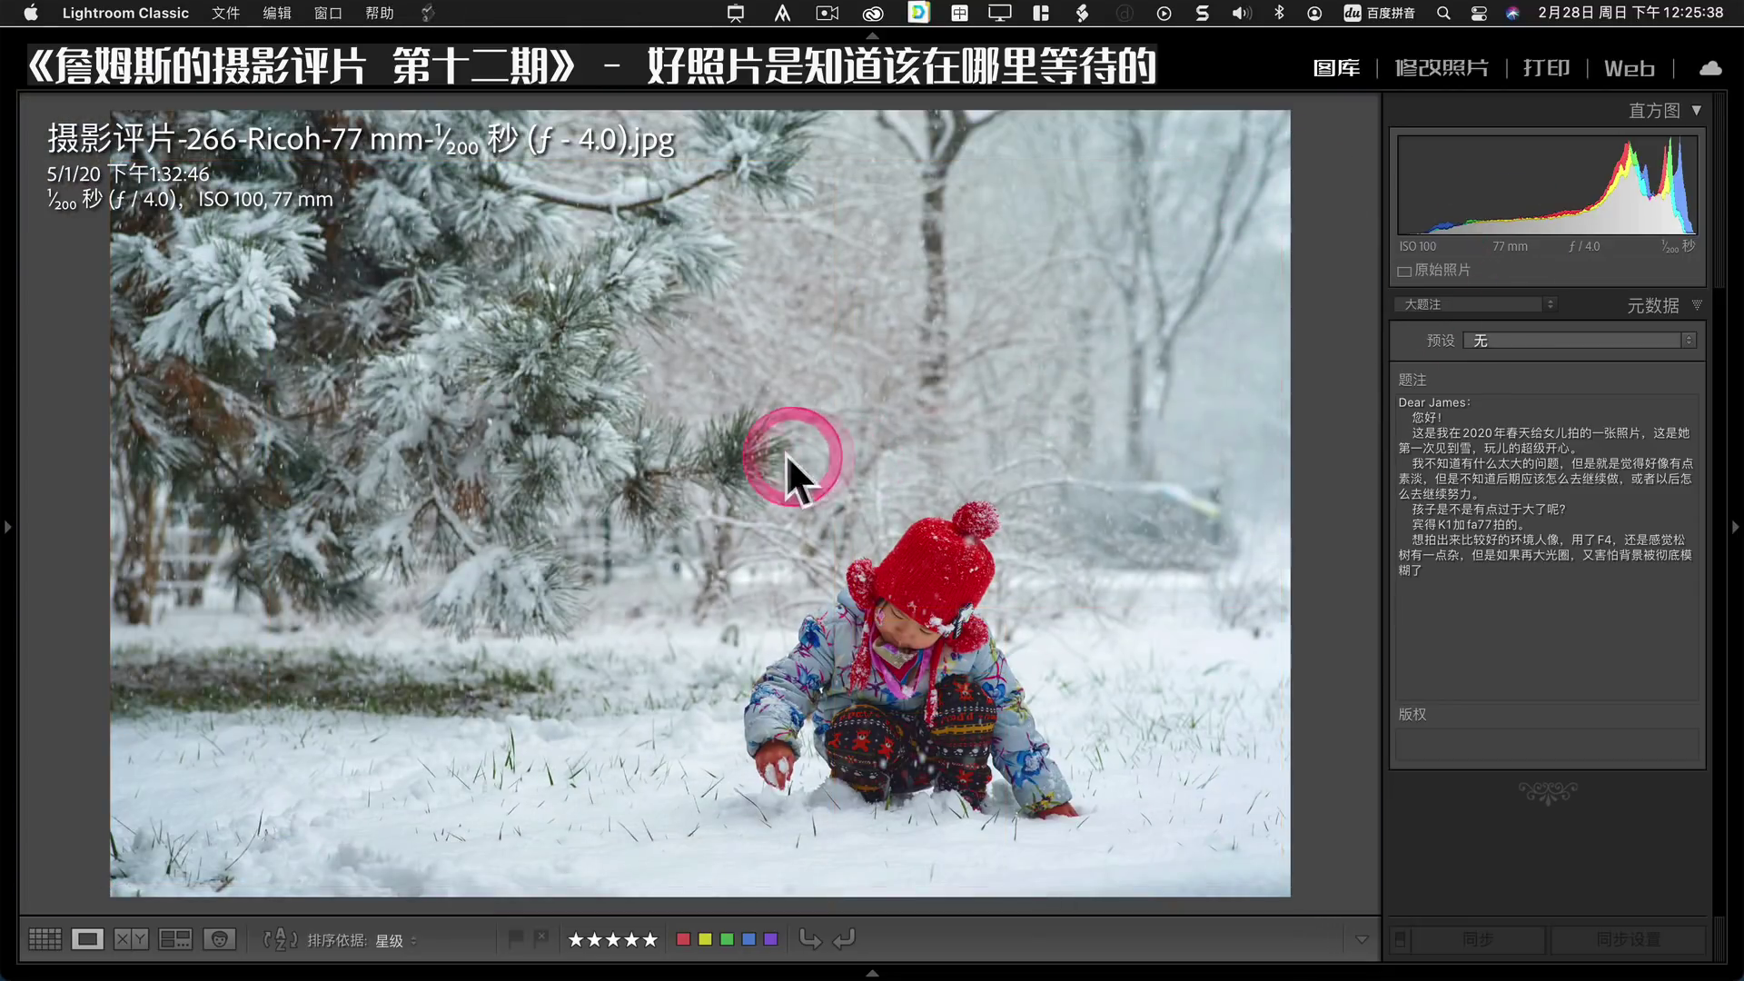
Open firefall photo 275 from the grid thumbnails in Loupe view.
{"action": "key", "text": "g"}
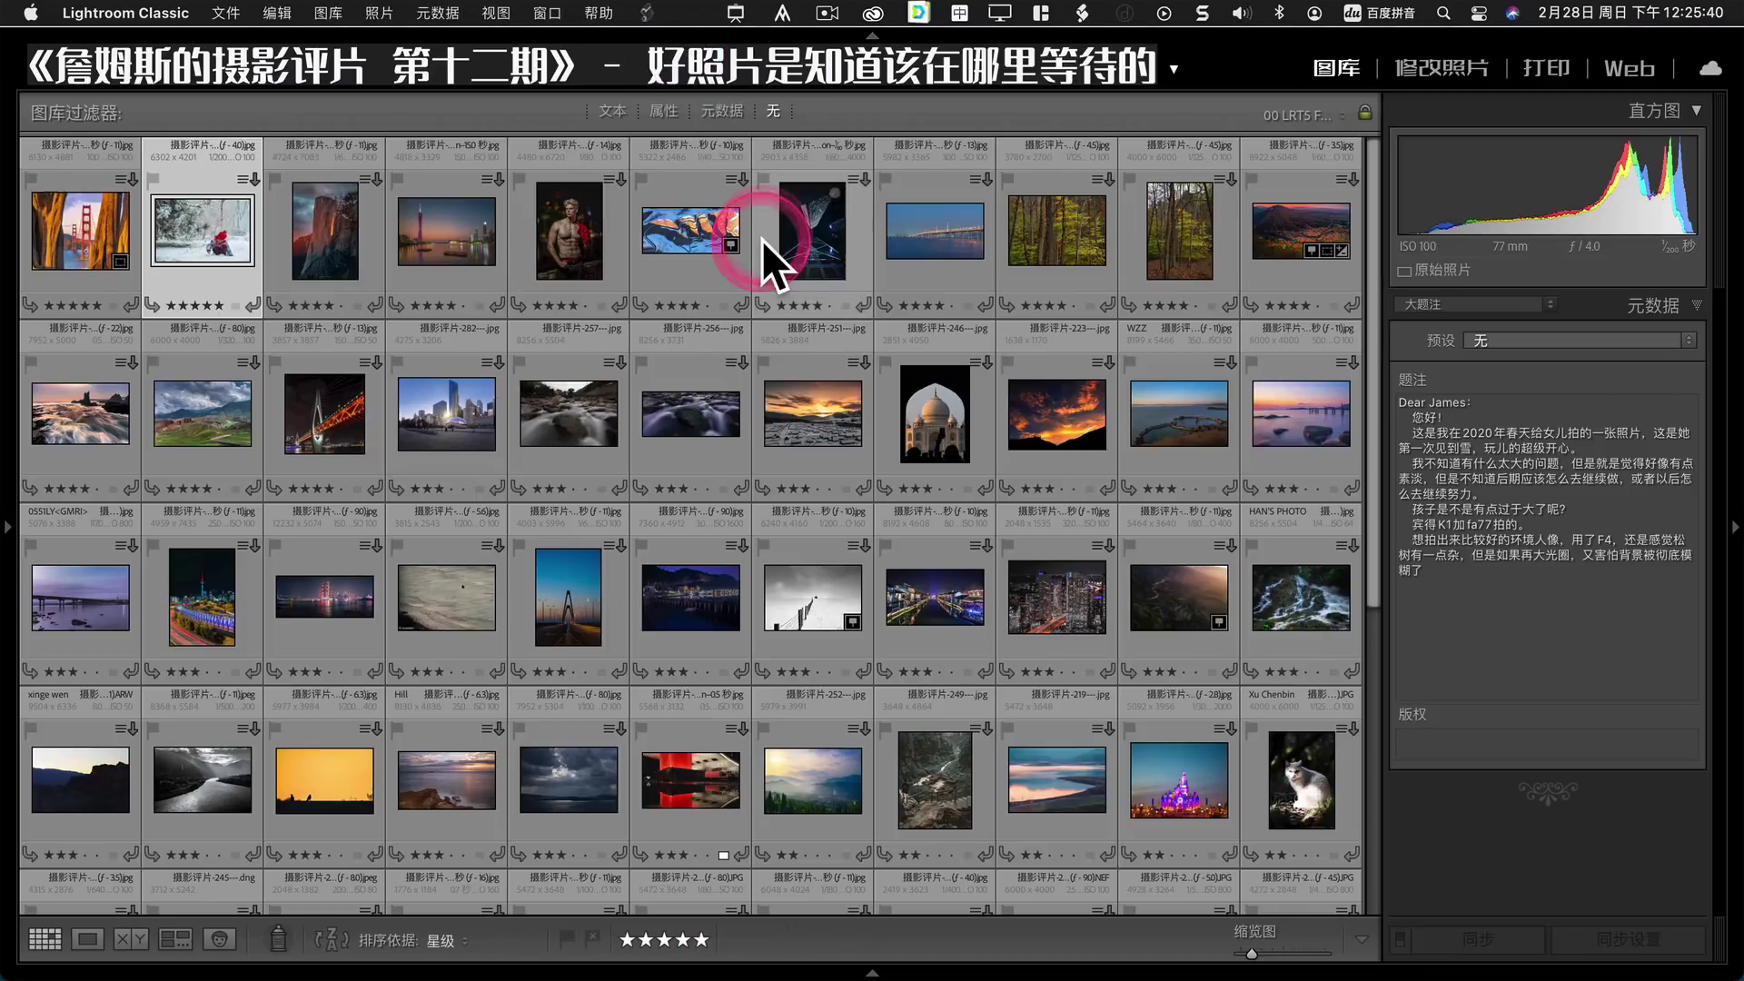
{"action": "double_click", "coordinate": [335, 238]}
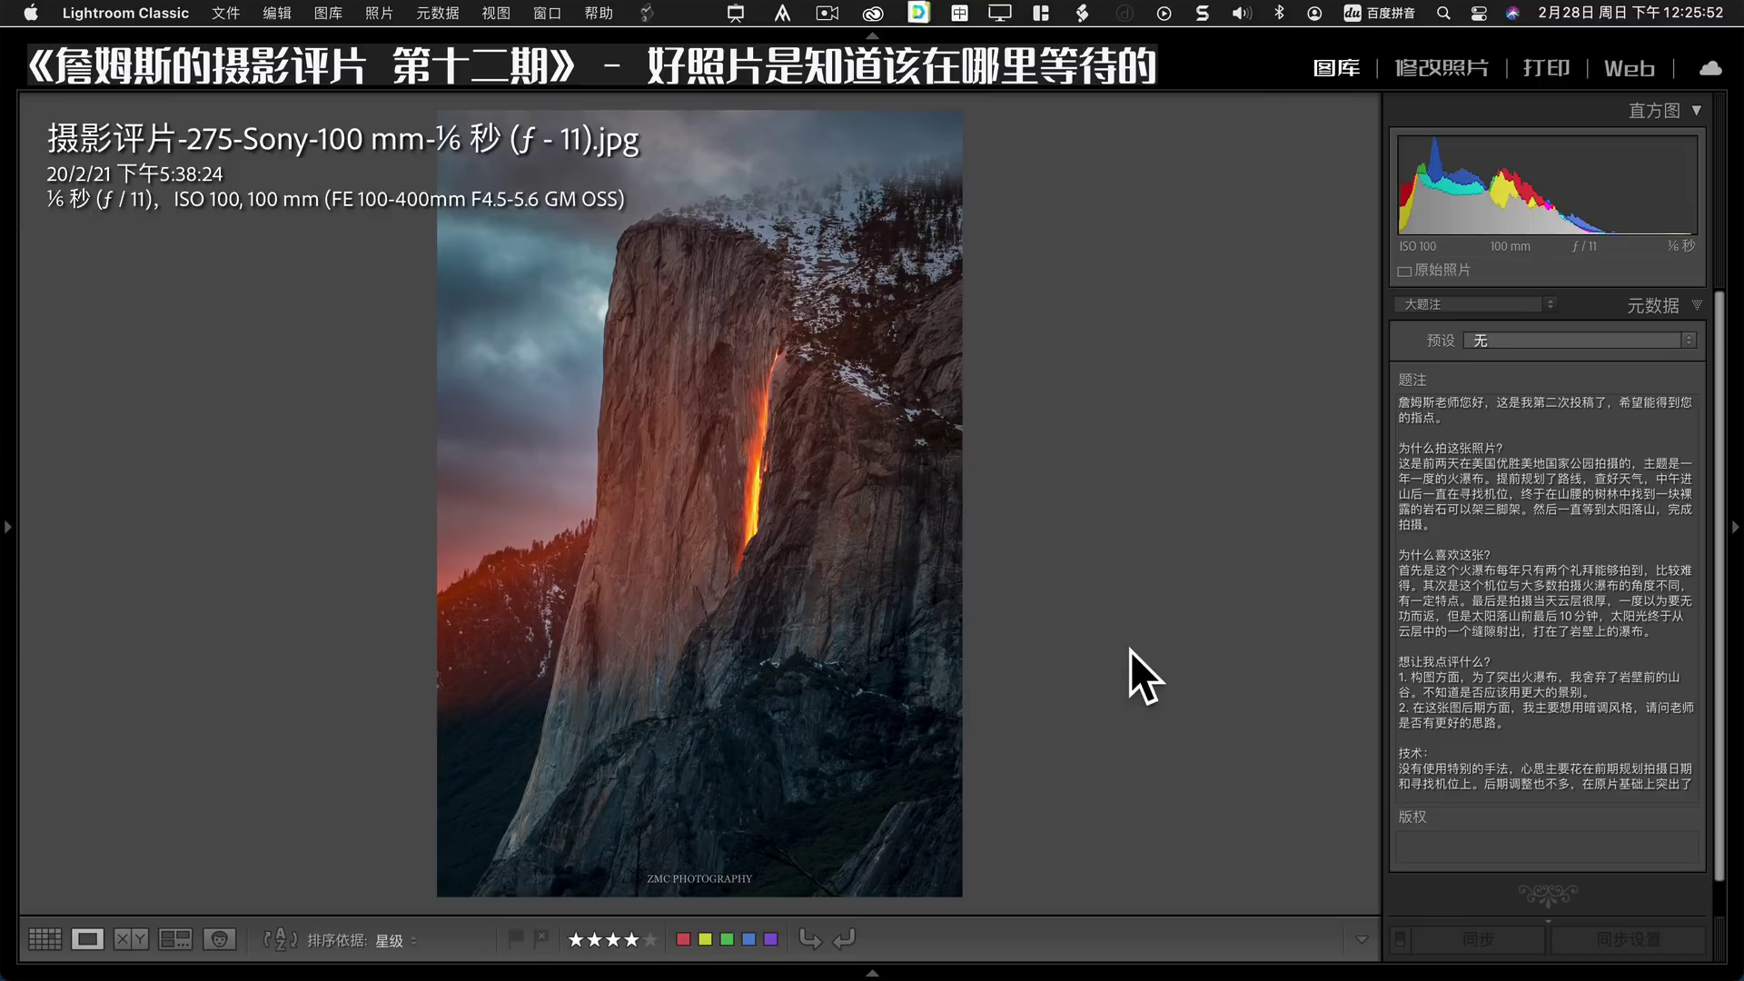
{"action": "left_click", "coordinate": [840, 653]}
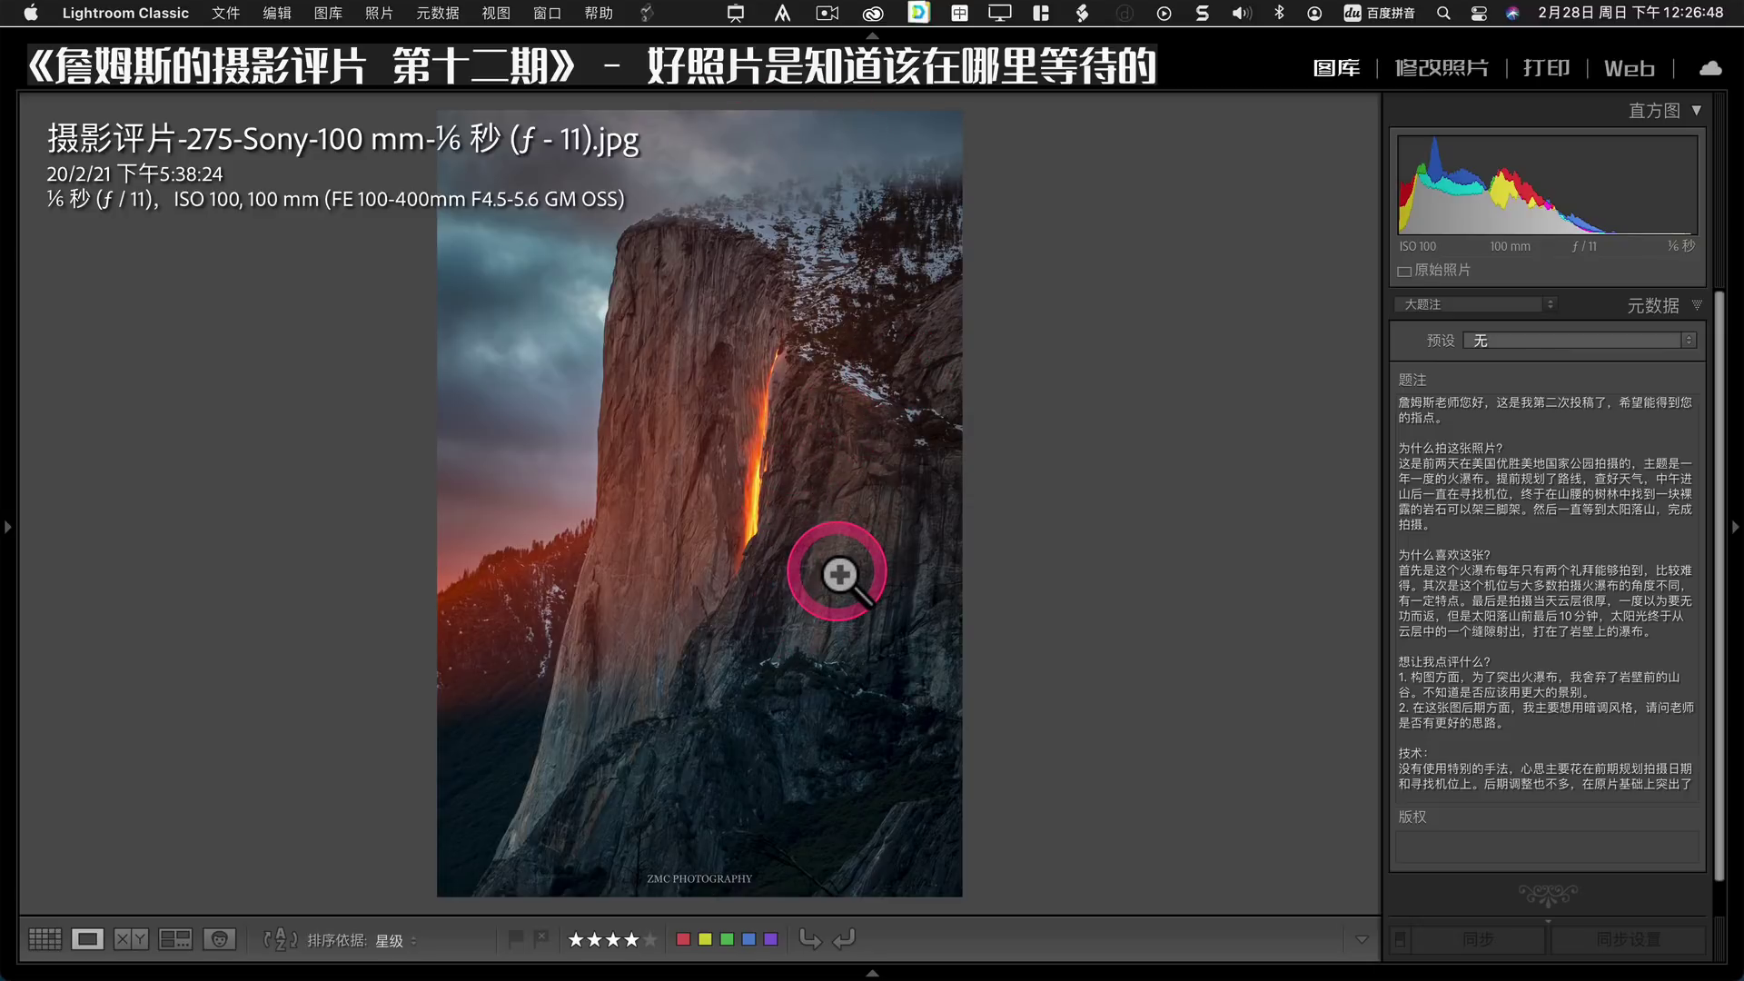
Advance to submission 279, the Nikon dusk view of the Guangzhou skyline over the river.
{"action": "key", "text": "Right"}
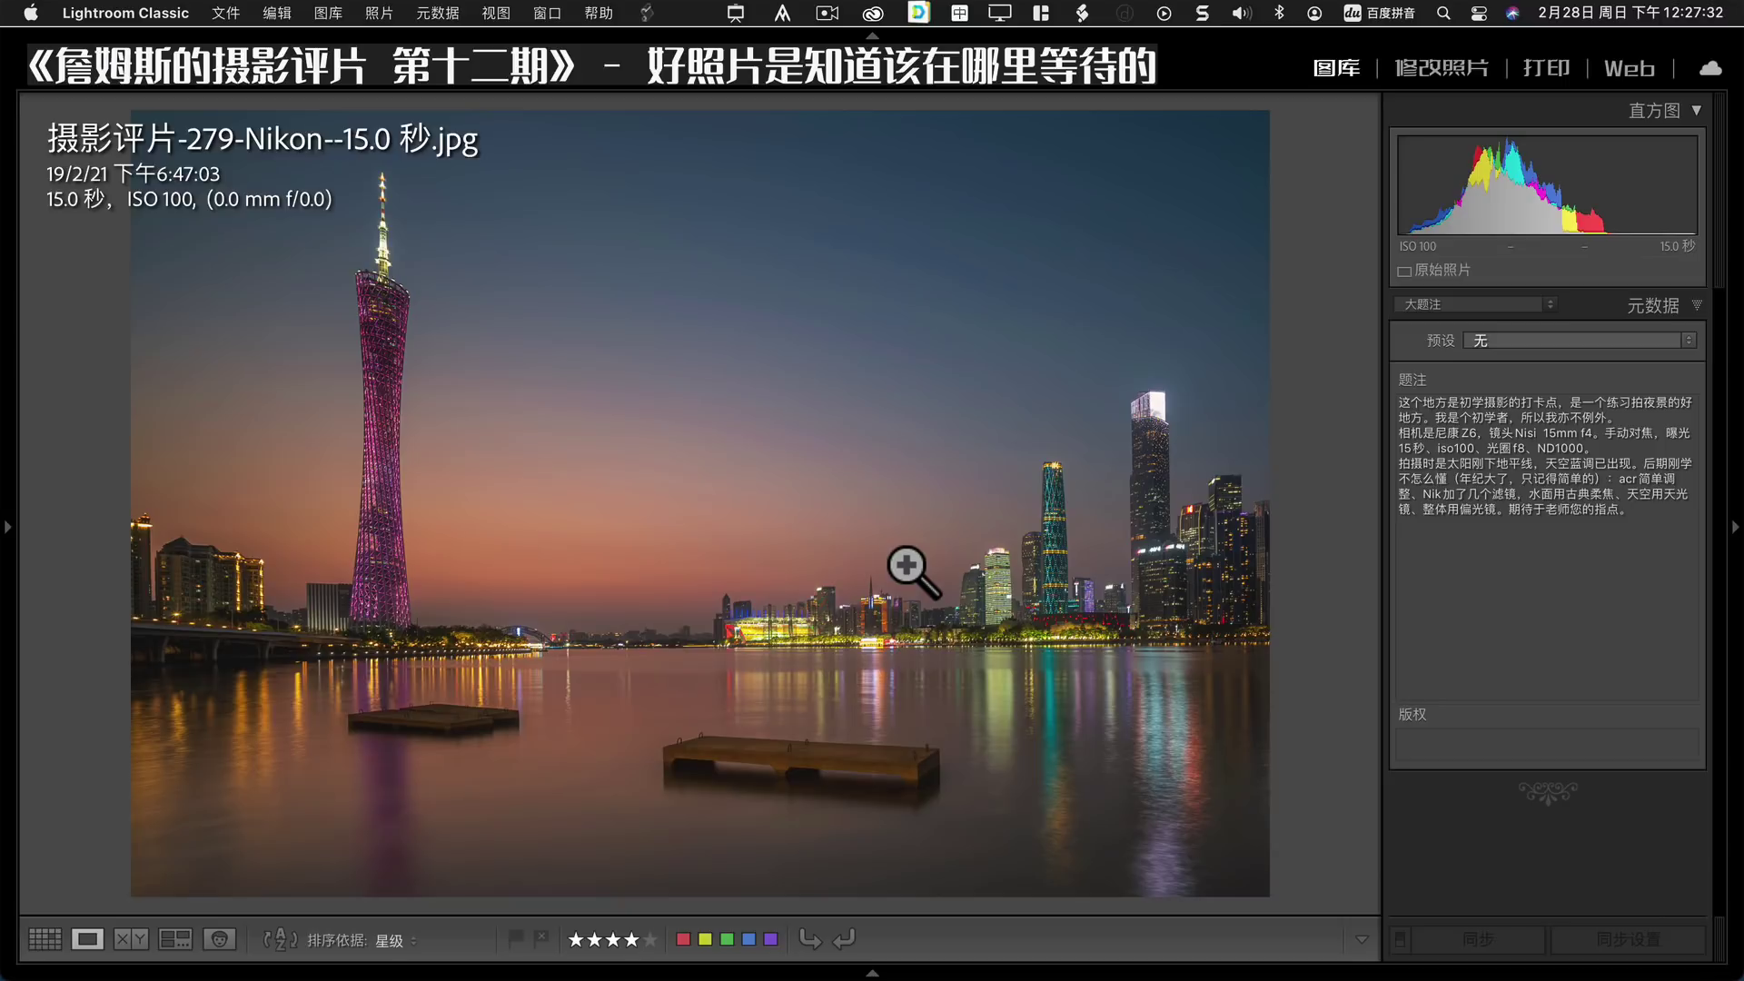
Show submission 242, the Canon night bokeh portrait at 1/80 s, f/1.4, 85 mm.
{"action": "key", "text": "Right"}
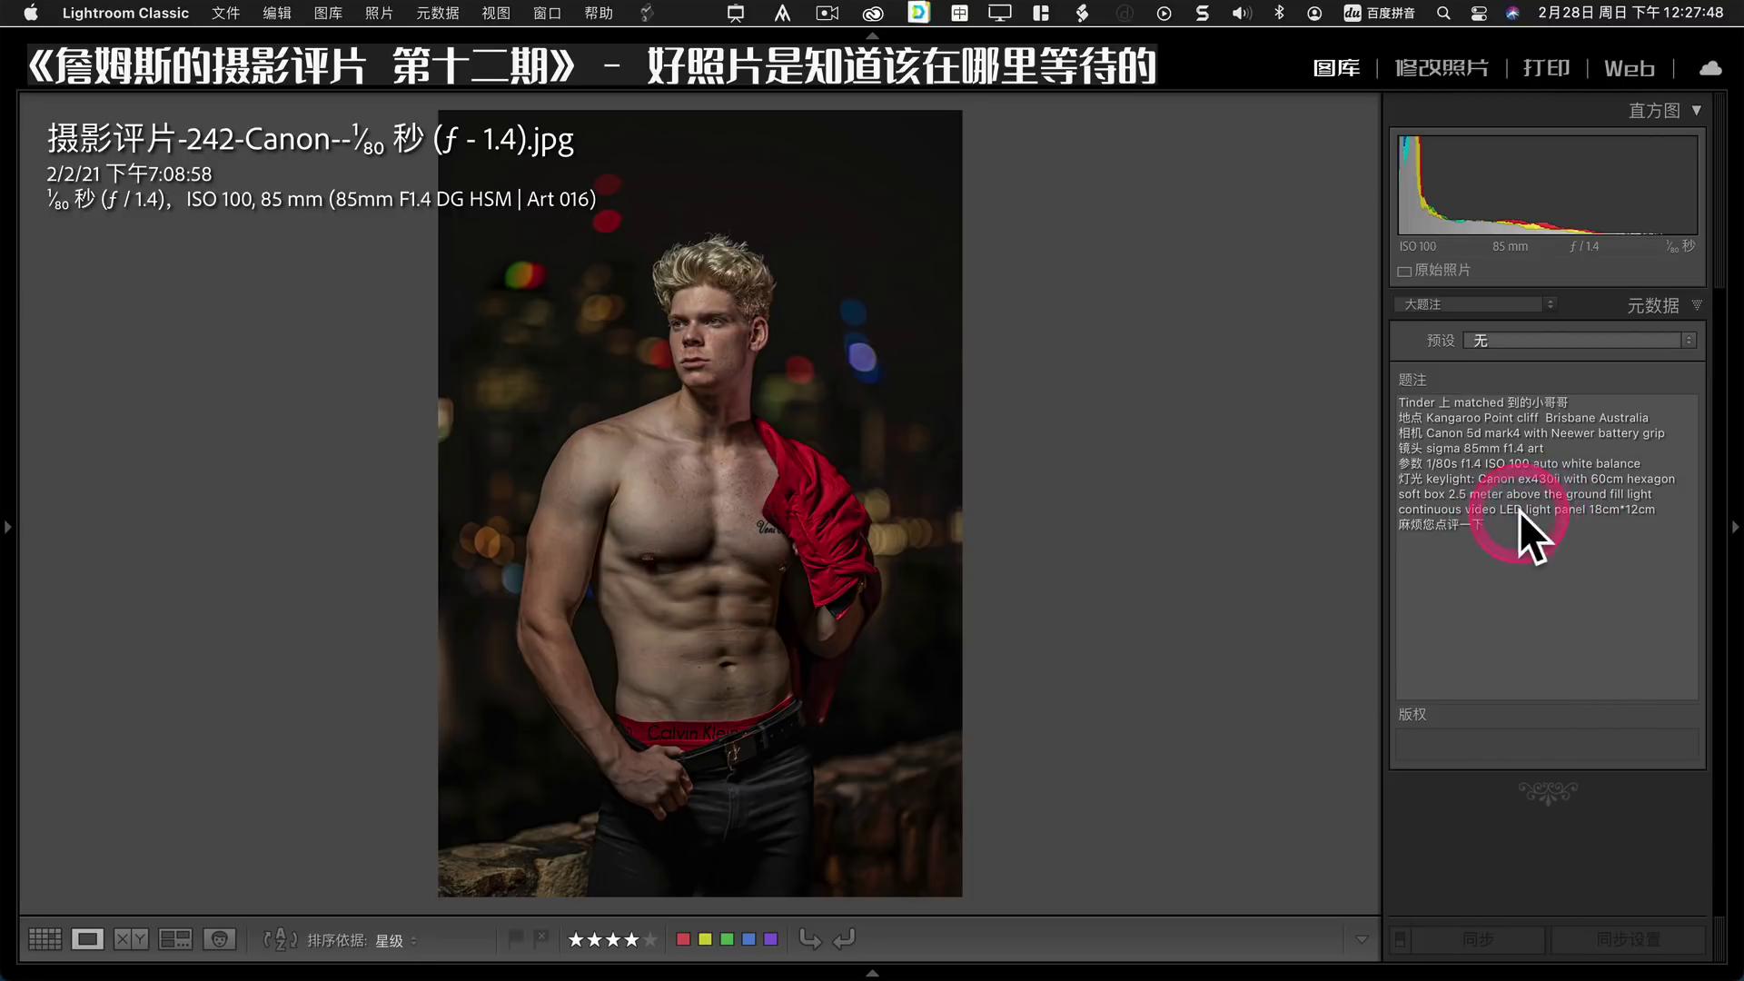
Read portrait 242's caption about the hexagon-softbox key light and LED fill.
{"action": "left_click", "coordinate": [1551, 515]}
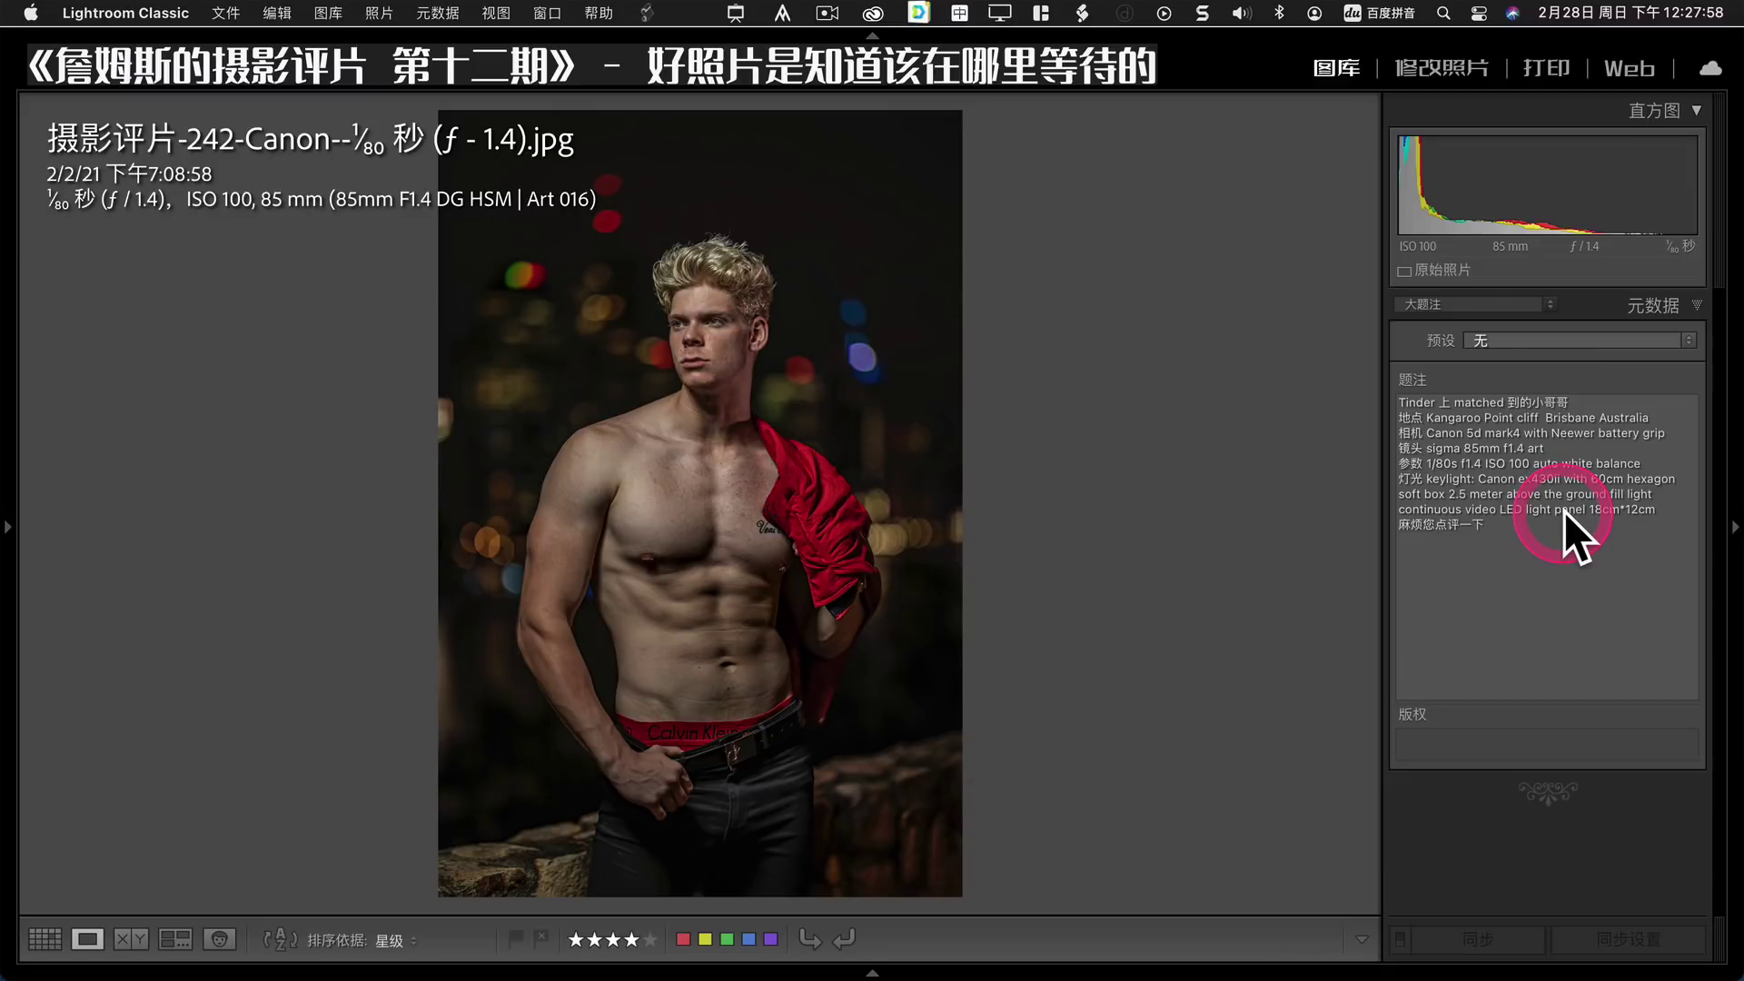
{"action": "left_click", "coordinate": [863, 418]}
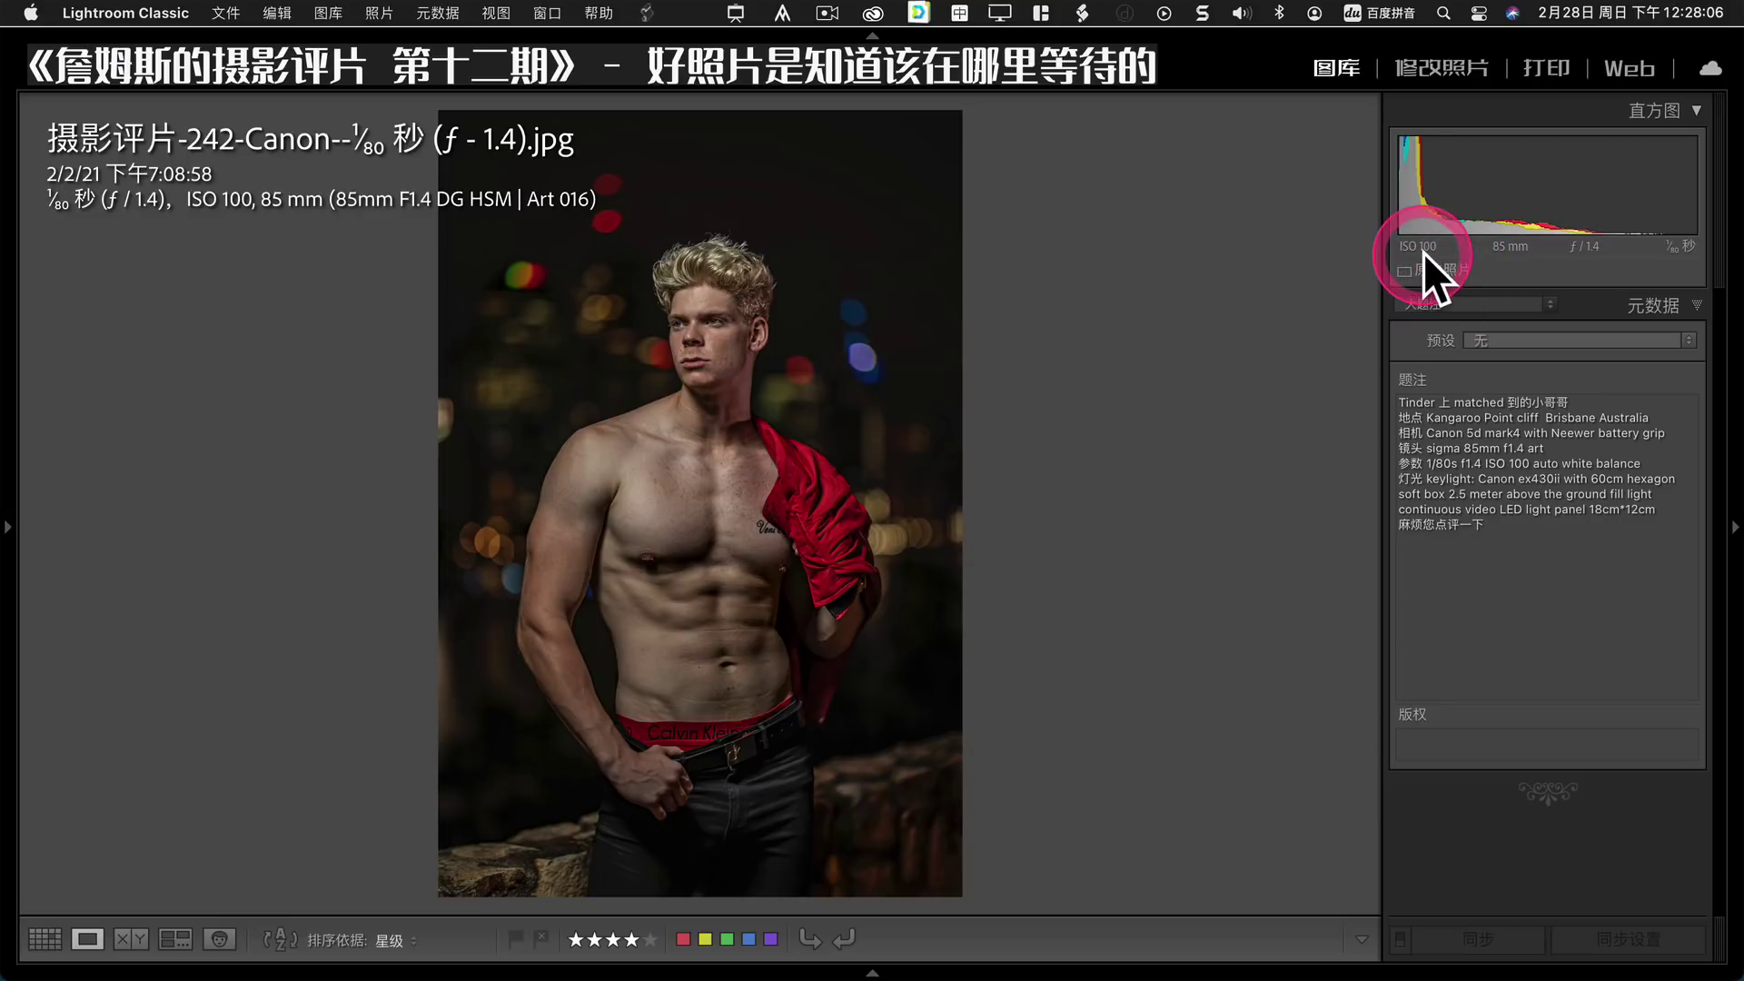
View the portrait at 1:1 on the chest, pan up to the face, then return to Fit.
{"action": "left_click", "coordinate": [699, 504]}
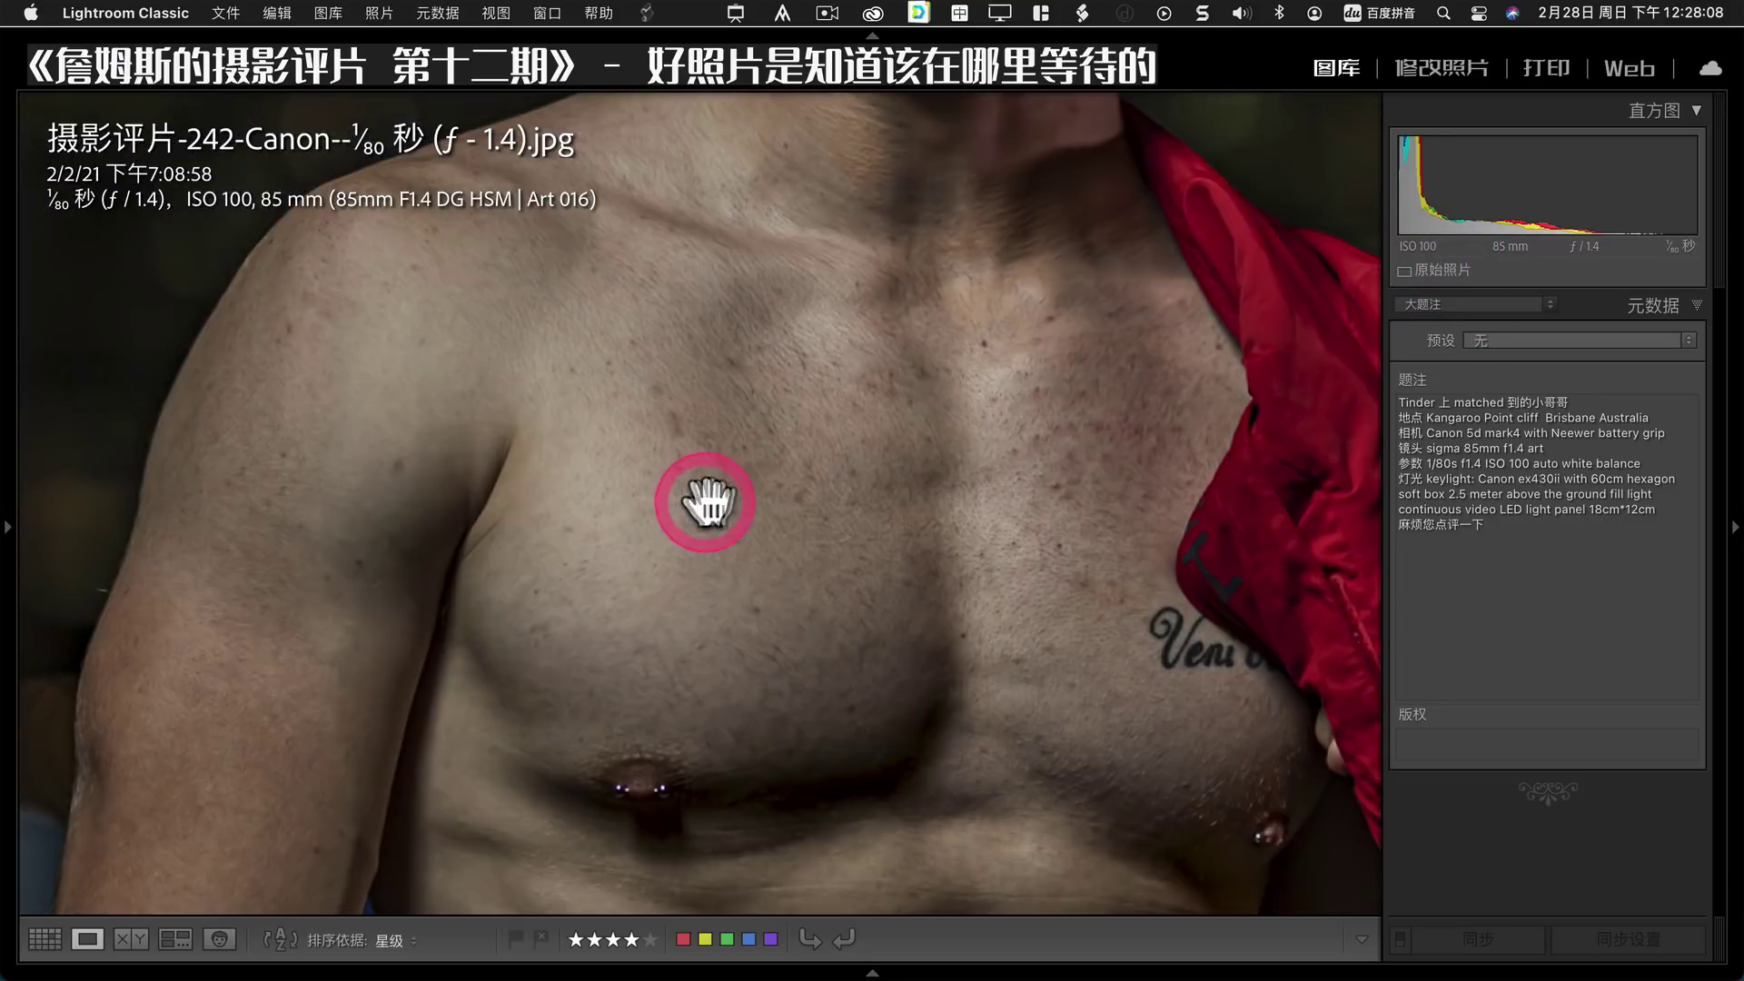
{"action": "mouse_move", "coordinate": [949, 386]}
{"action": "left_mouse_down"}
{"action": "mouse_move", "coordinate": [907, 499]}
{"action": "mouse_move", "coordinate": [918, 394]}
{"action": "mouse_move", "coordinate": [841, 460]}
{"action": "mouse_move", "coordinate": [848, 520]}
{"action": "left_mouse_up"}
{"action": "left_click", "coordinate": [896, 498]}
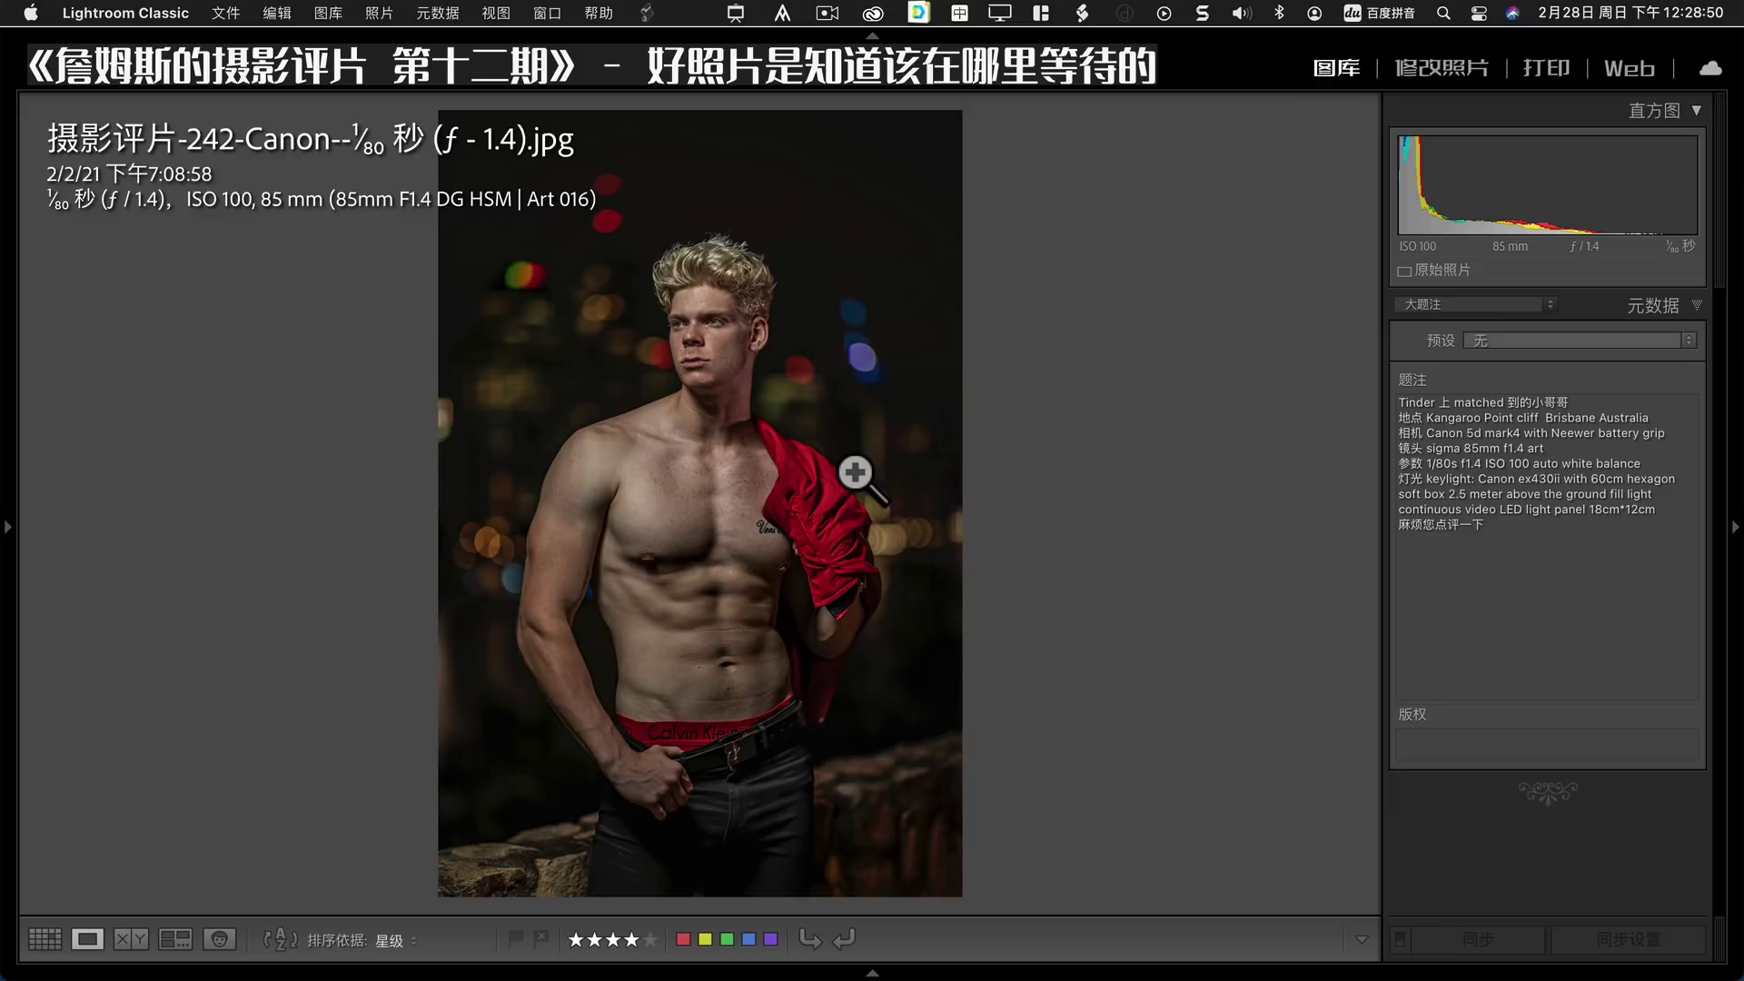
Bring up submission 235, the Hasselblad aerial of a winding road through snowy orange hills.
{"action": "mouse_move", "coordinate": [572, 451]}
{"action": "left_mouse_down"}
{"action": "mouse_move", "coordinate": [734, 350]}
{"action": "mouse_move", "coordinate": [990, 555]}
{"action": "left_mouse_up"}
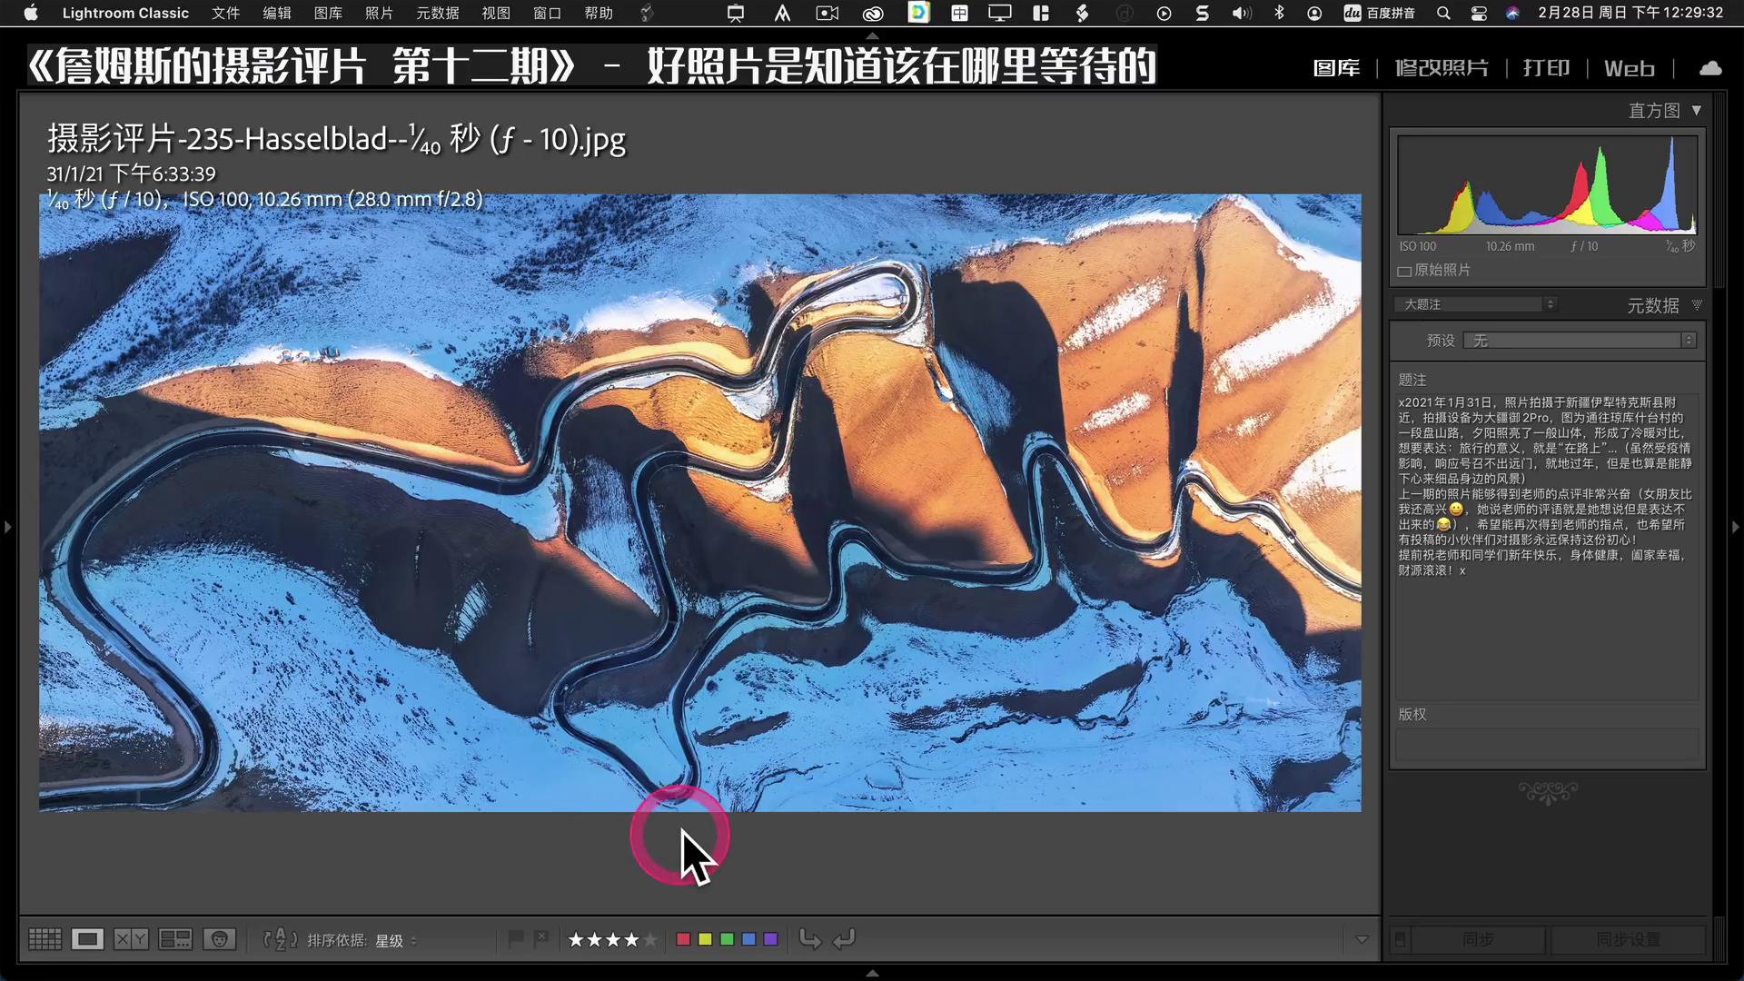
Check the snowy road at 1:1, then advance to submission 221's night skyscrapers.
{"action": "left_click", "coordinate": [498, 623]}
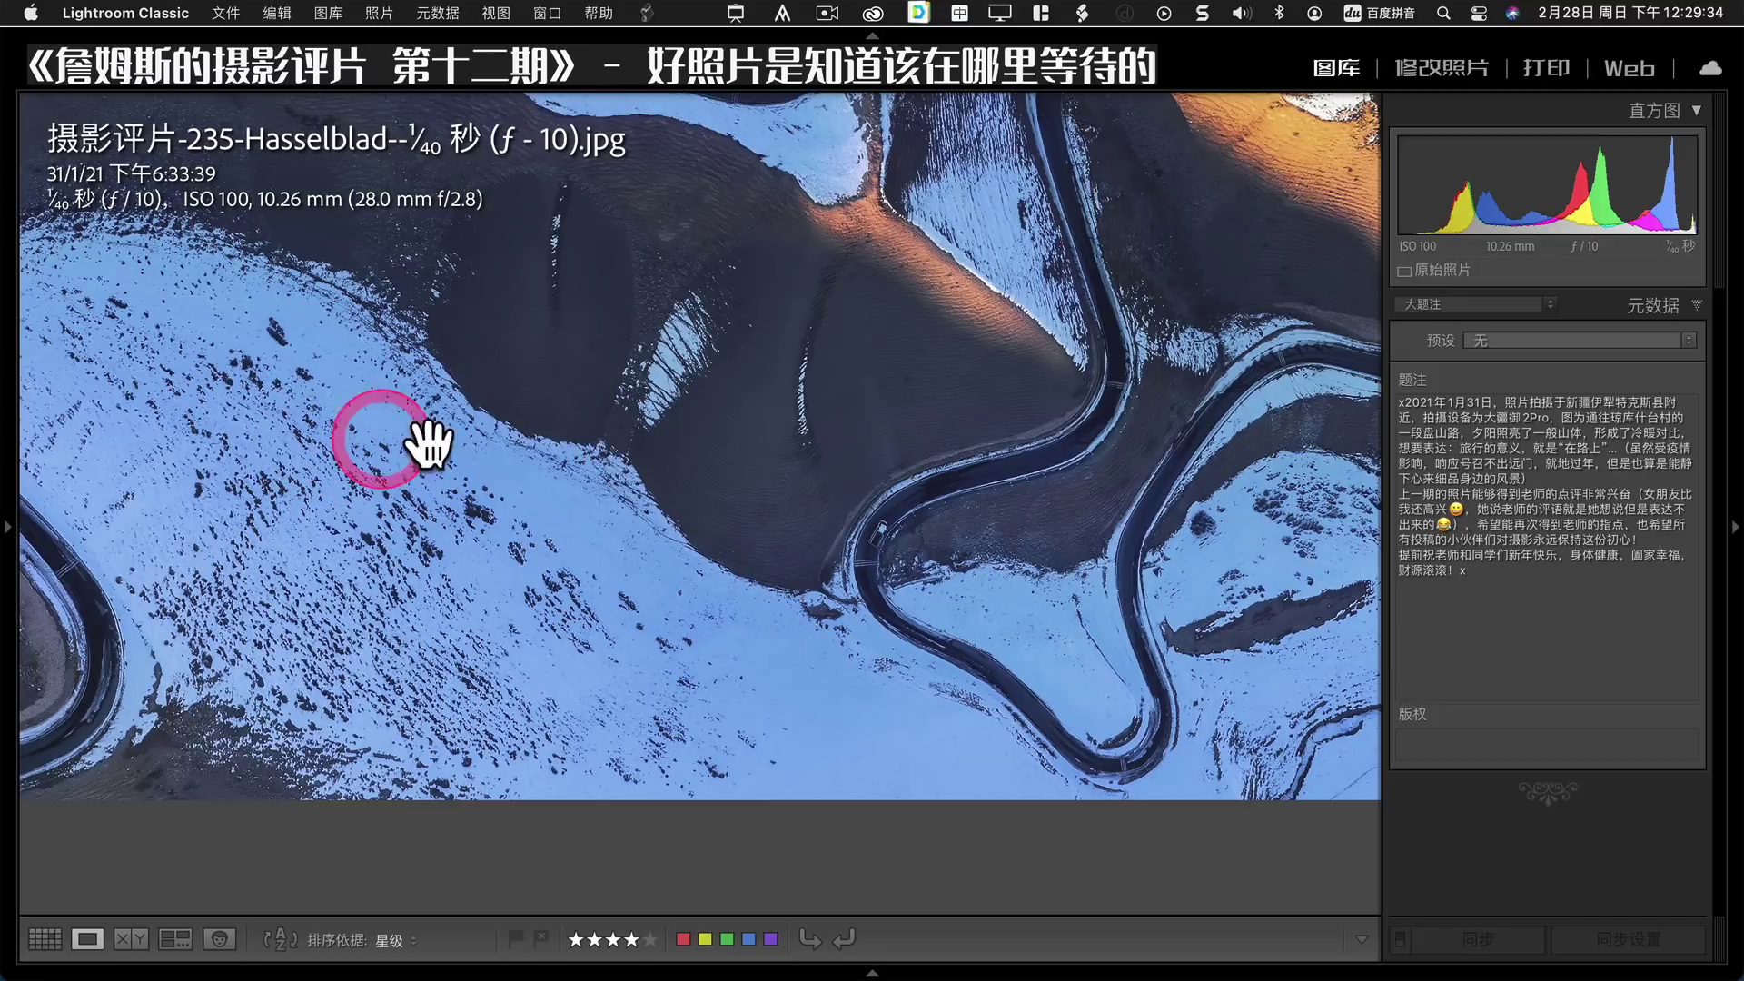
{"action": "left_click", "coordinate": [1009, 472]}
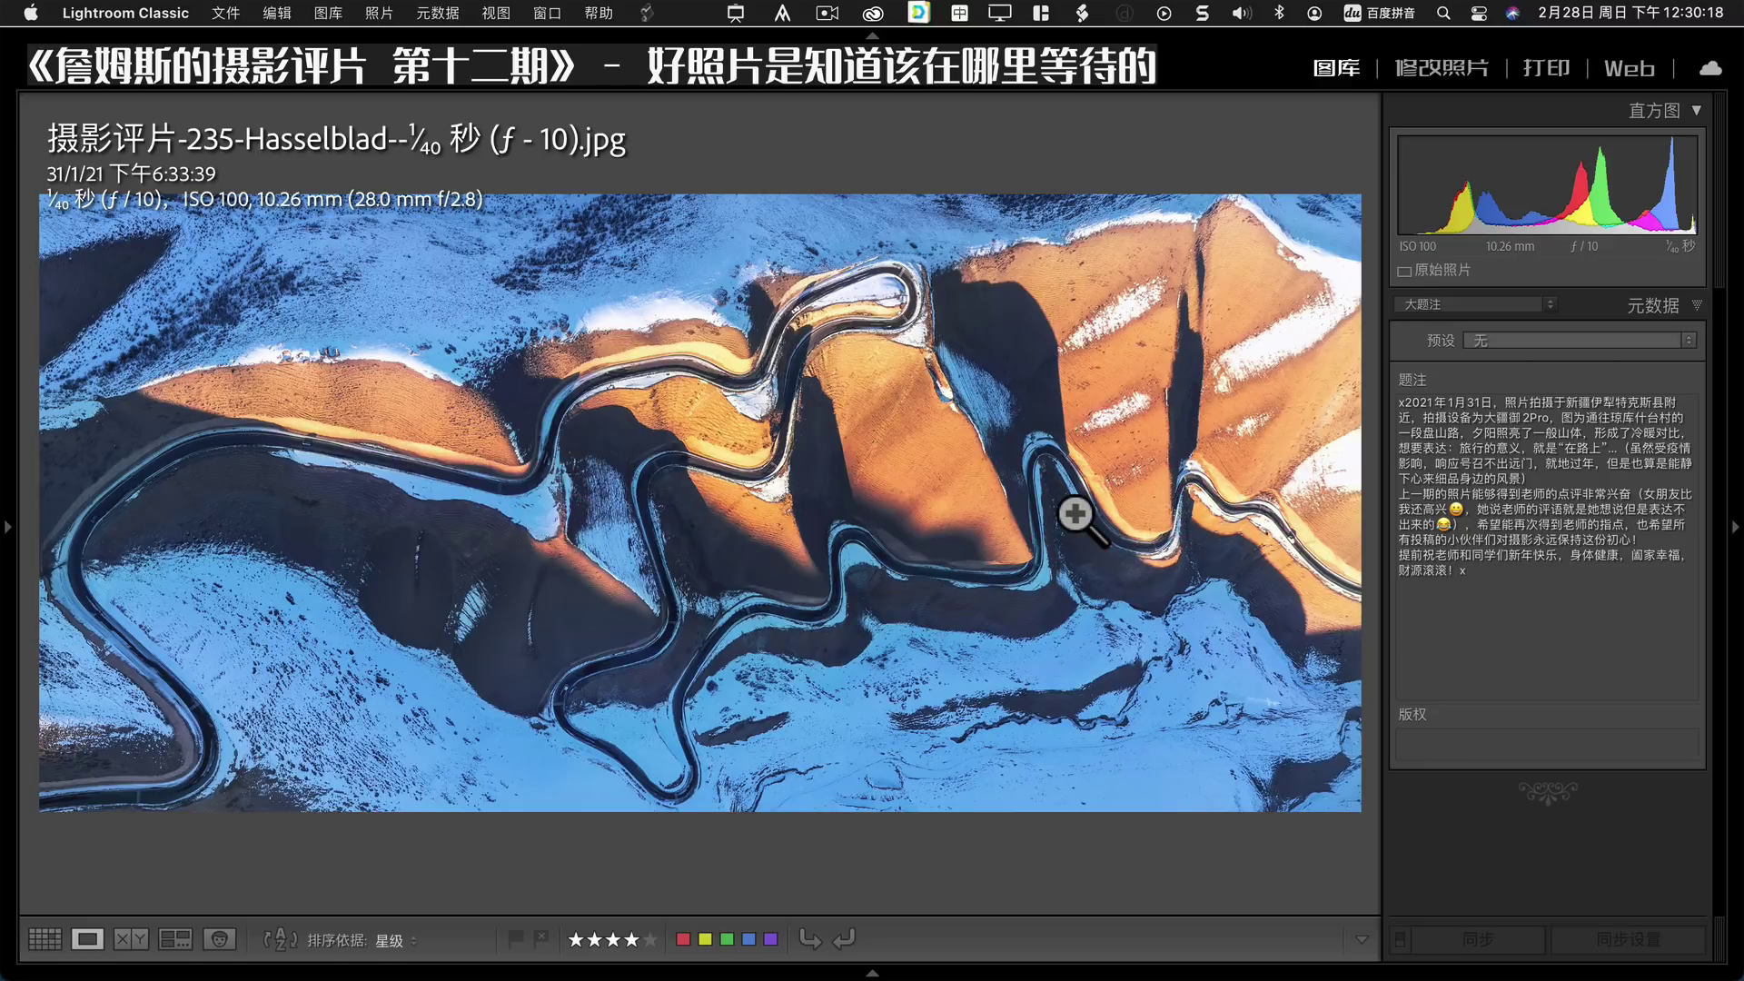
{"action": "key", "text": "Right"}
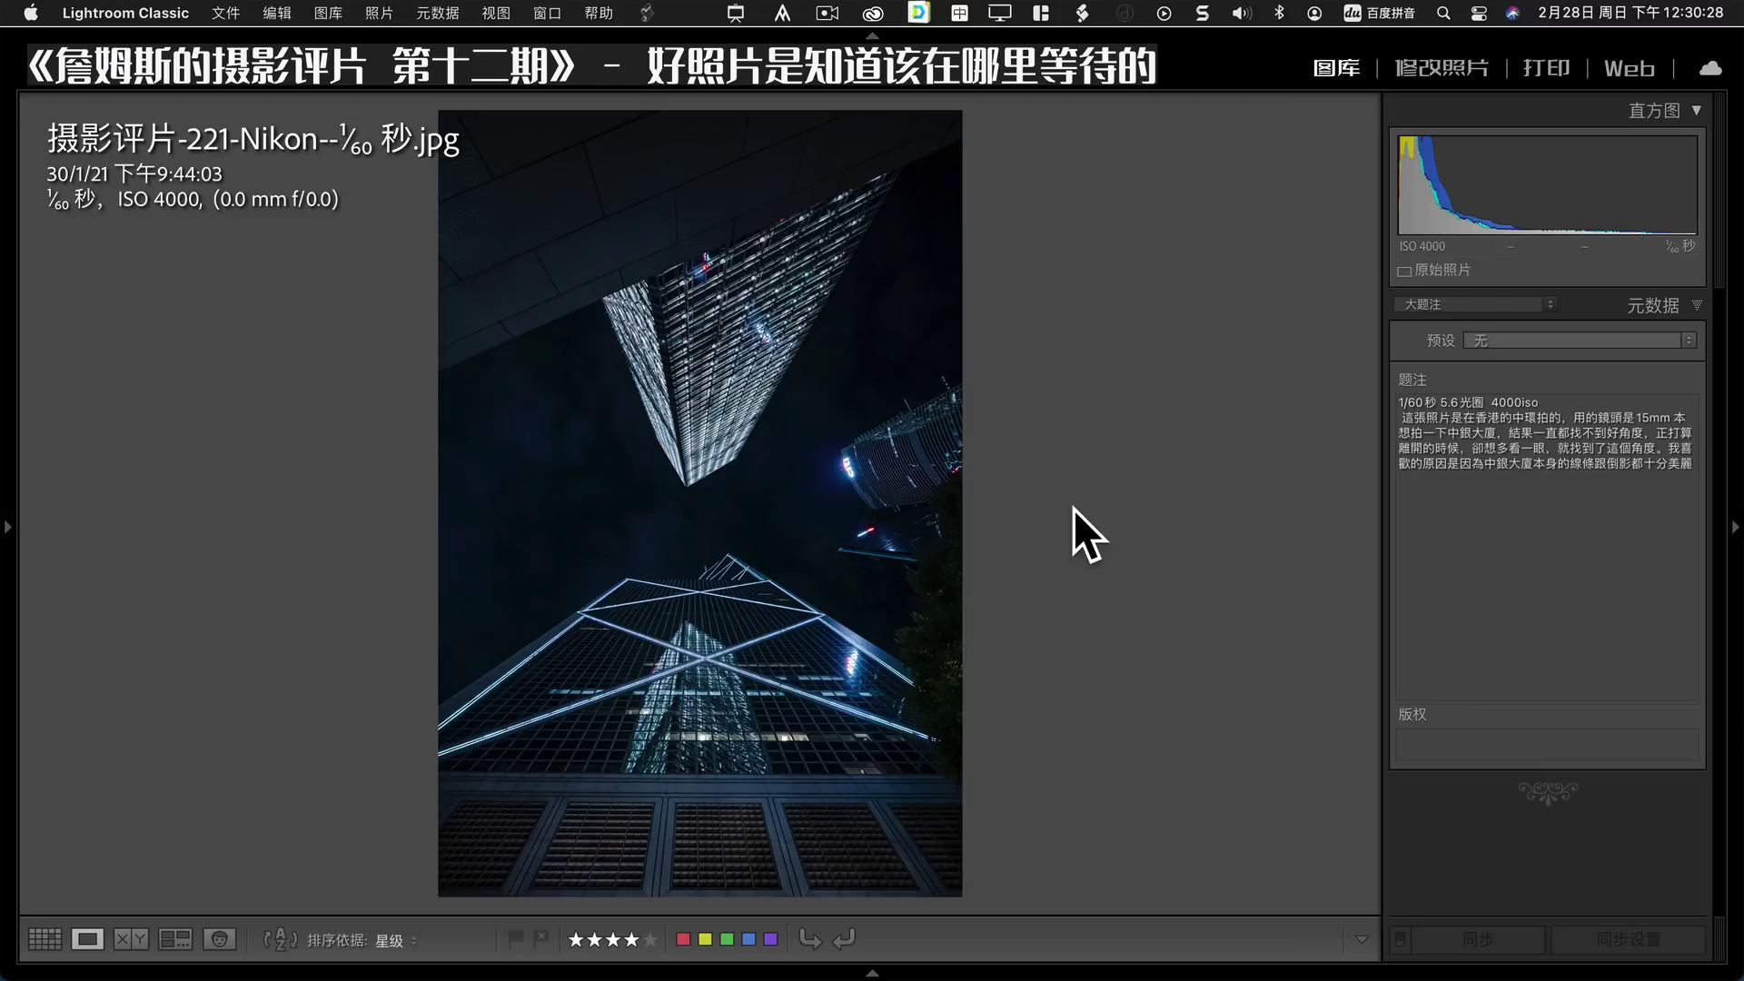
{"action": "left_click", "coordinate": [712, 654]}
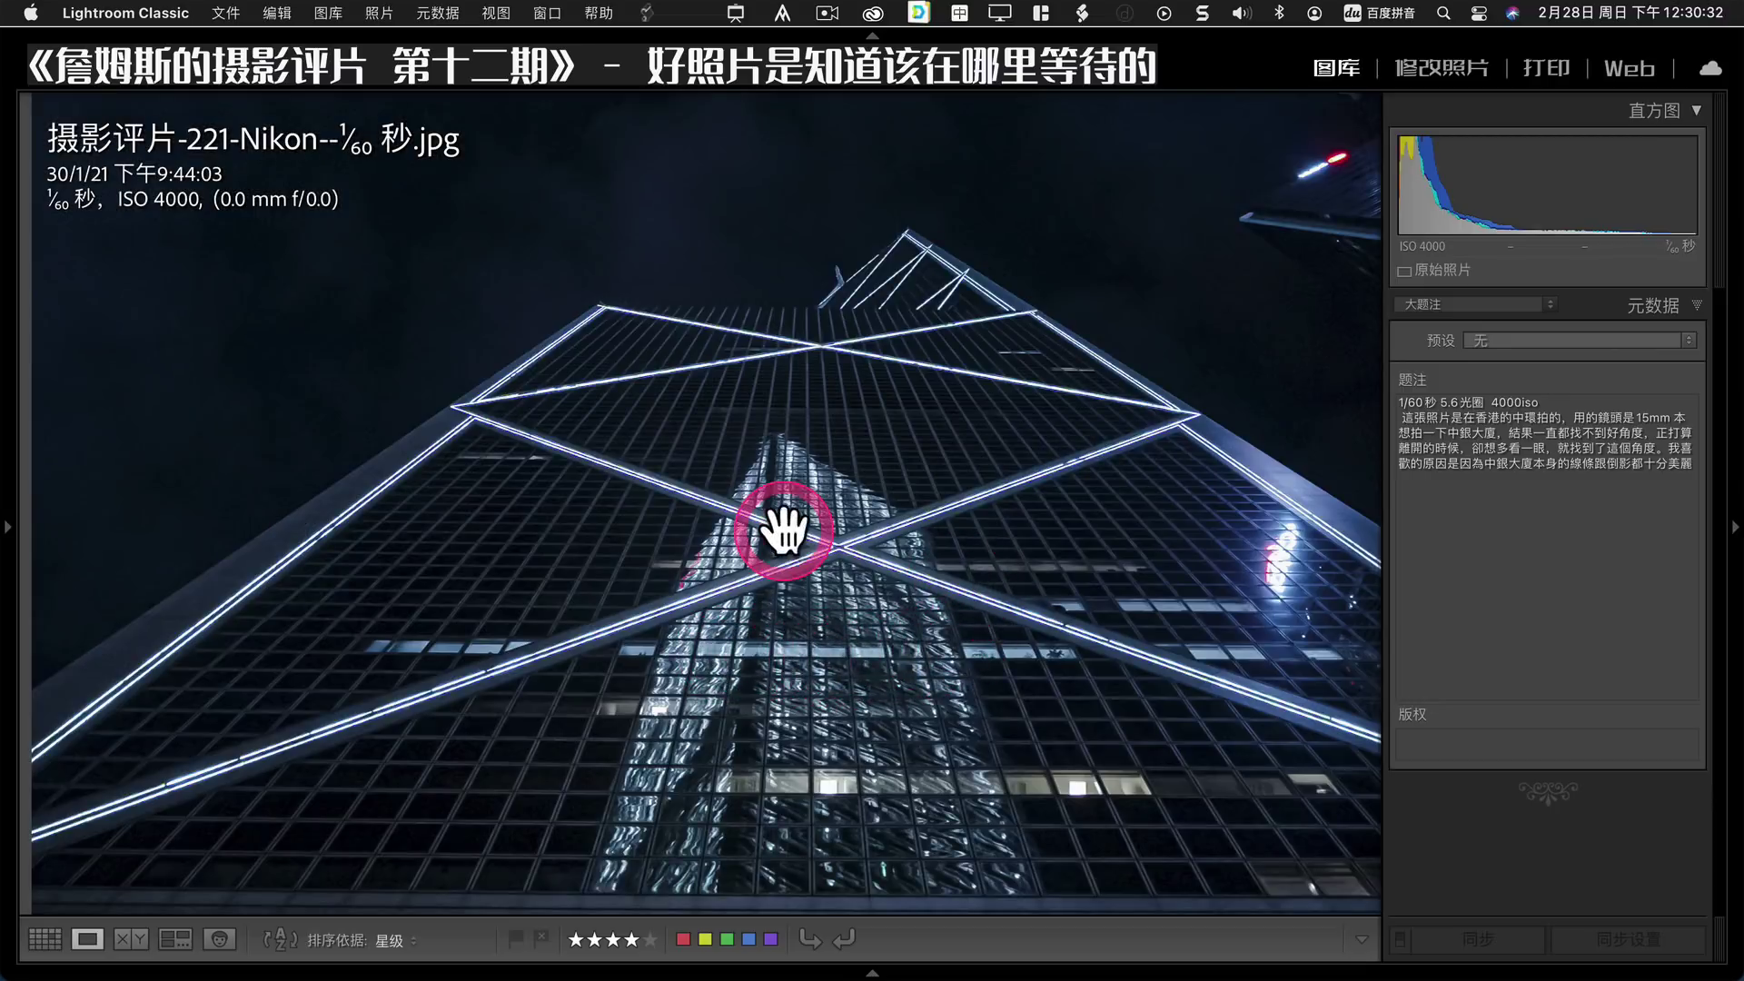
{"action": "left_click_drag", "start_coordinate": [916, 499], "coordinate": [708, 740]}
{"action": "mouse_move", "coordinate": [966, 394]}
{"action": "left_mouse_down"}
{"action": "mouse_move", "coordinate": [836, 601]}
{"action": "mouse_move", "coordinate": [918, 509]}
{"action": "left_mouse_up"}
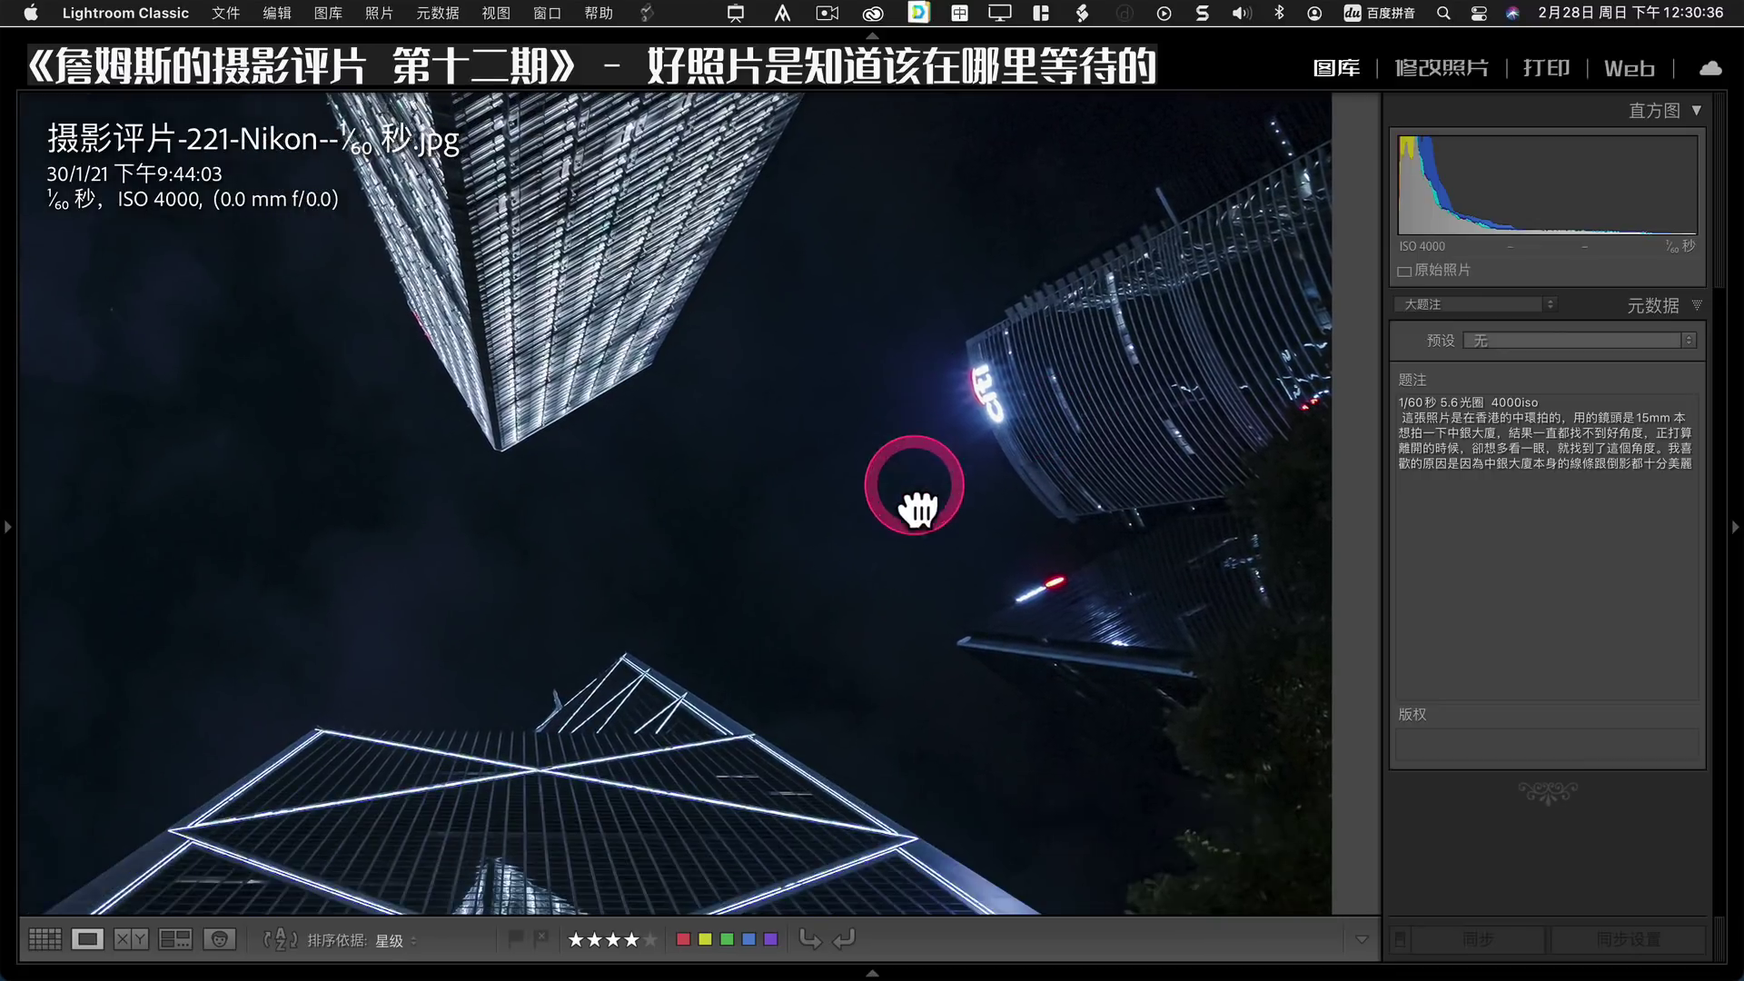
{"action": "left_click_drag", "start_coordinate": [690, 737], "coordinate": [806, 623]}
{"action": "left_click_drag", "start_coordinate": [800, 699], "coordinate": [786, 555]}
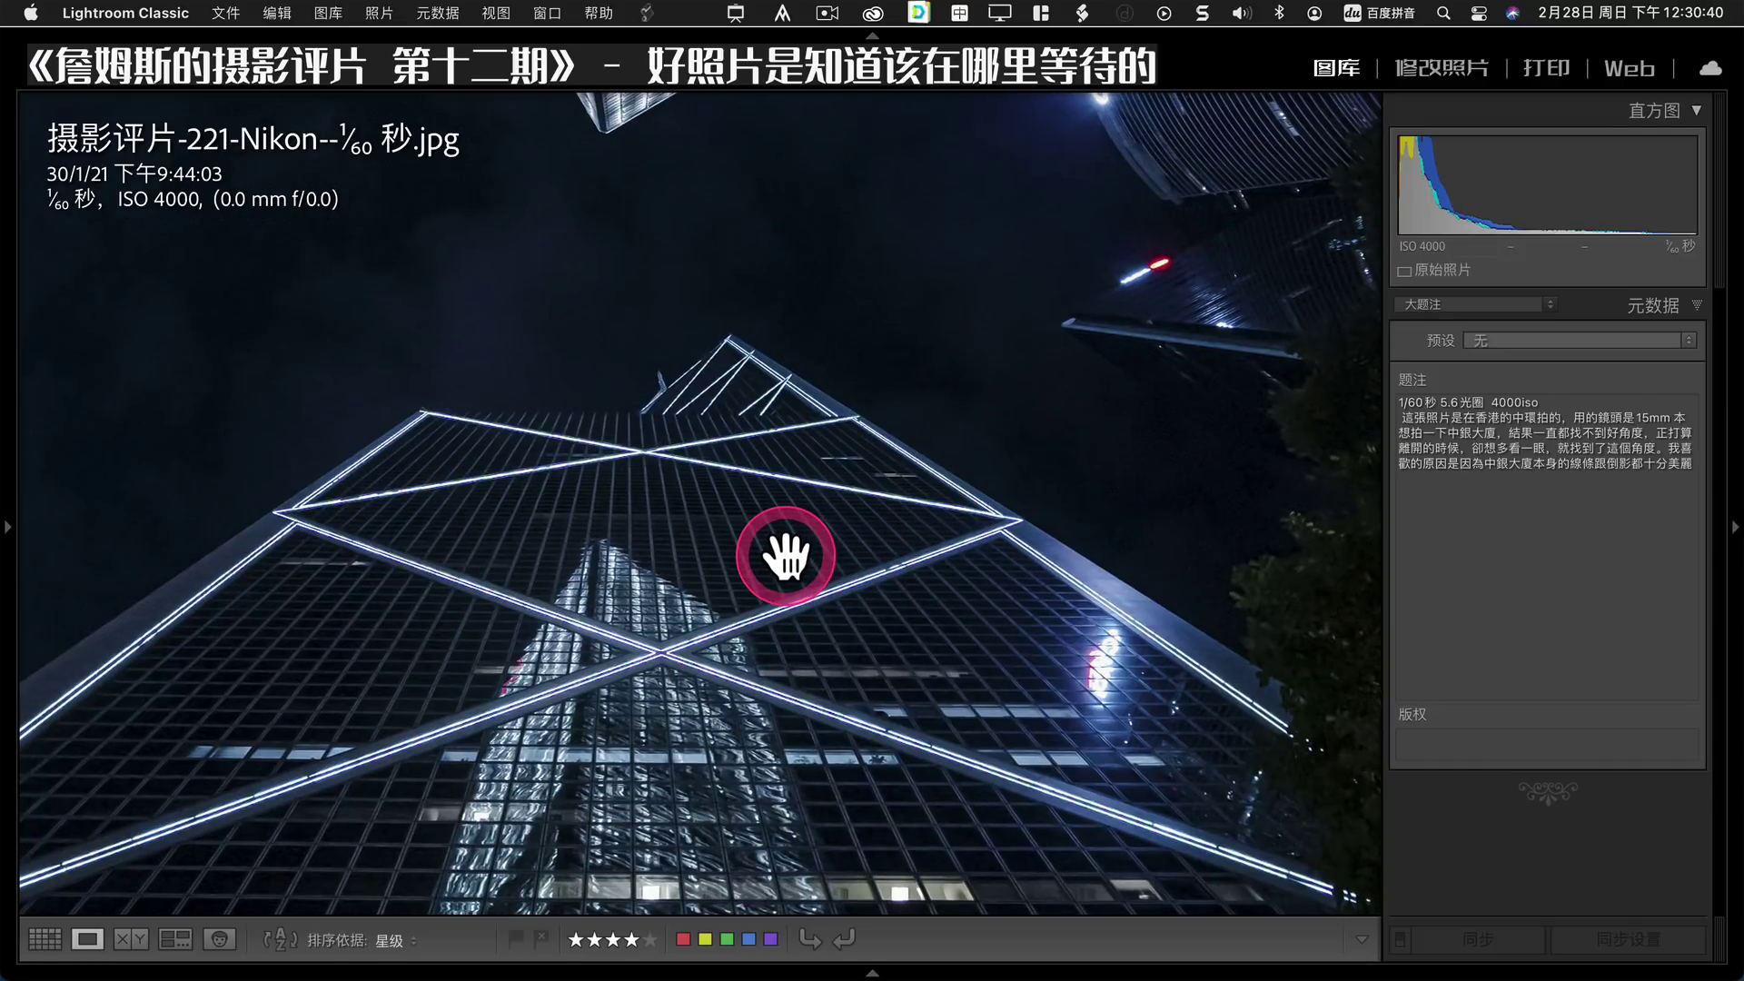
{"action": "left_click_drag", "start_coordinate": [935, 499], "coordinate": [798, 630]}
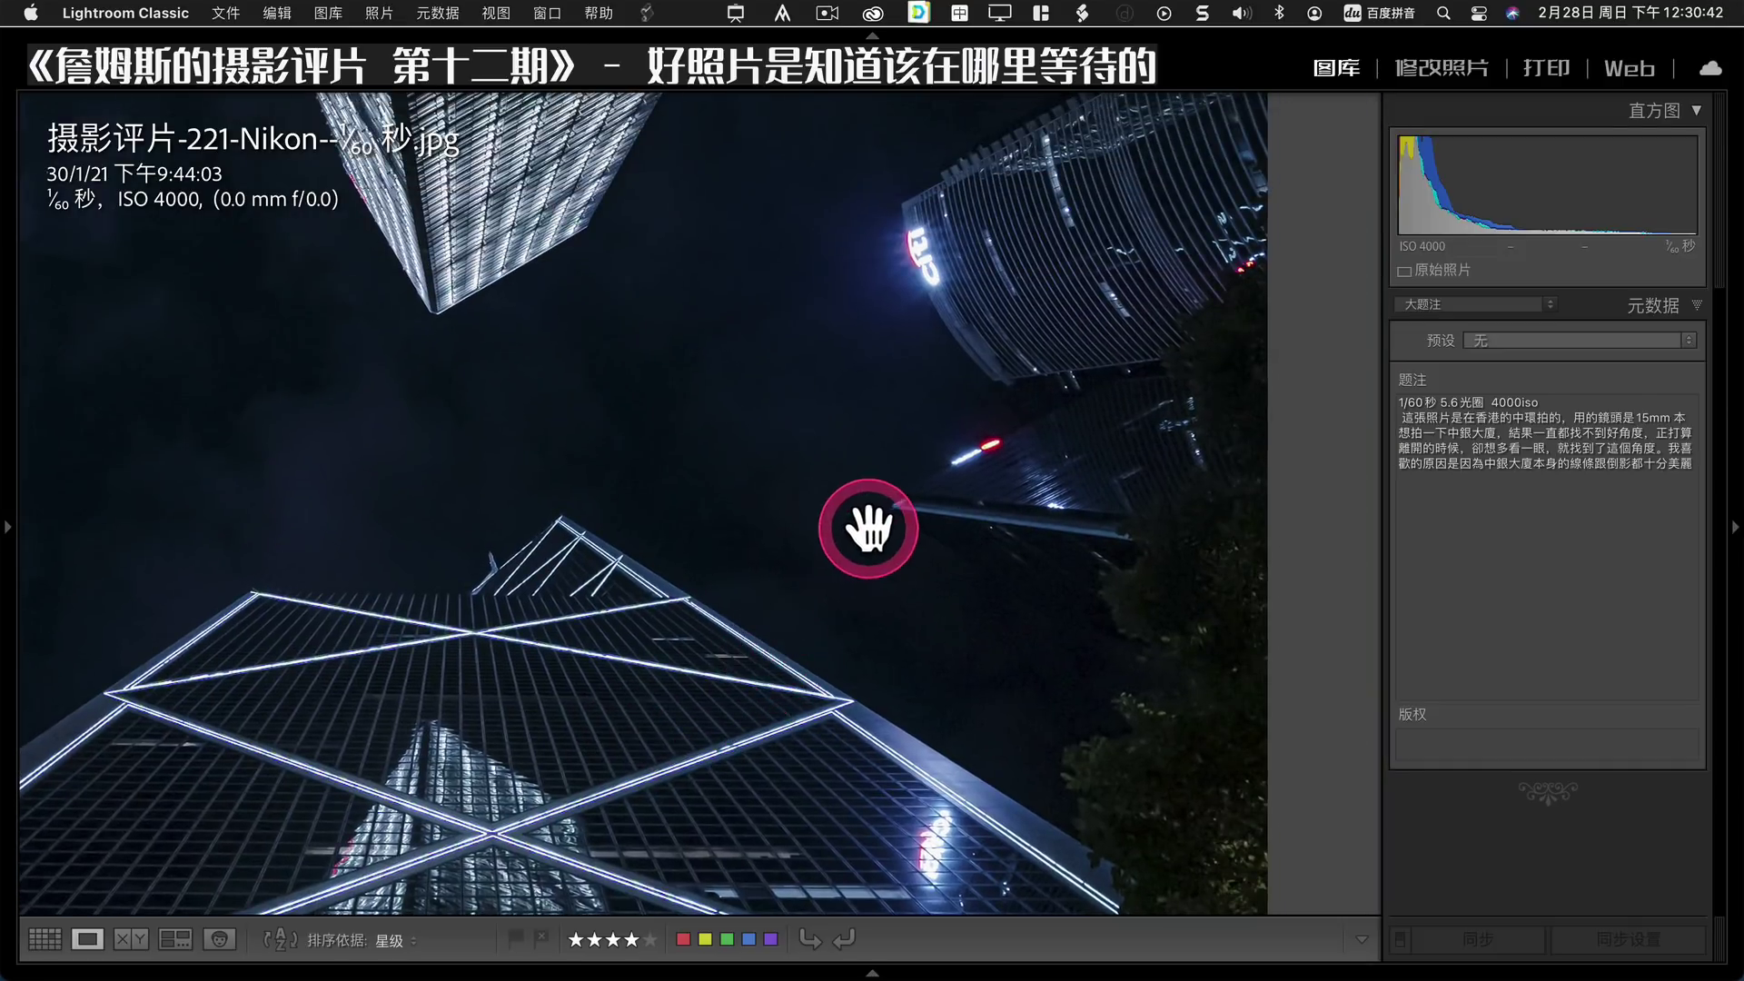
{"action": "left_click_drag", "start_coordinate": [869, 528], "coordinate": [848, 397]}
{"action": "left_click_drag", "start_coordinate": [837, 581], "coordinate": [836, 440]}
{"action": "left_click_drag", "start_coordinate": [745, 536], "coordinate": [848, 440]}
{"action": "mouse_move", "coordinate": [876, 623]}
{"action": "left_mouse_down"}
{"action": "mouse_move", "coordinate": [914, 428]}
{"action": "mouse_move", "coordinate": [945, 455]}
{"action": "mouse_move", "coordinate": [939, 440]}
{"action": "left_mouse_up"}
{"action": "left_click", "coordinate": [964, 462]}
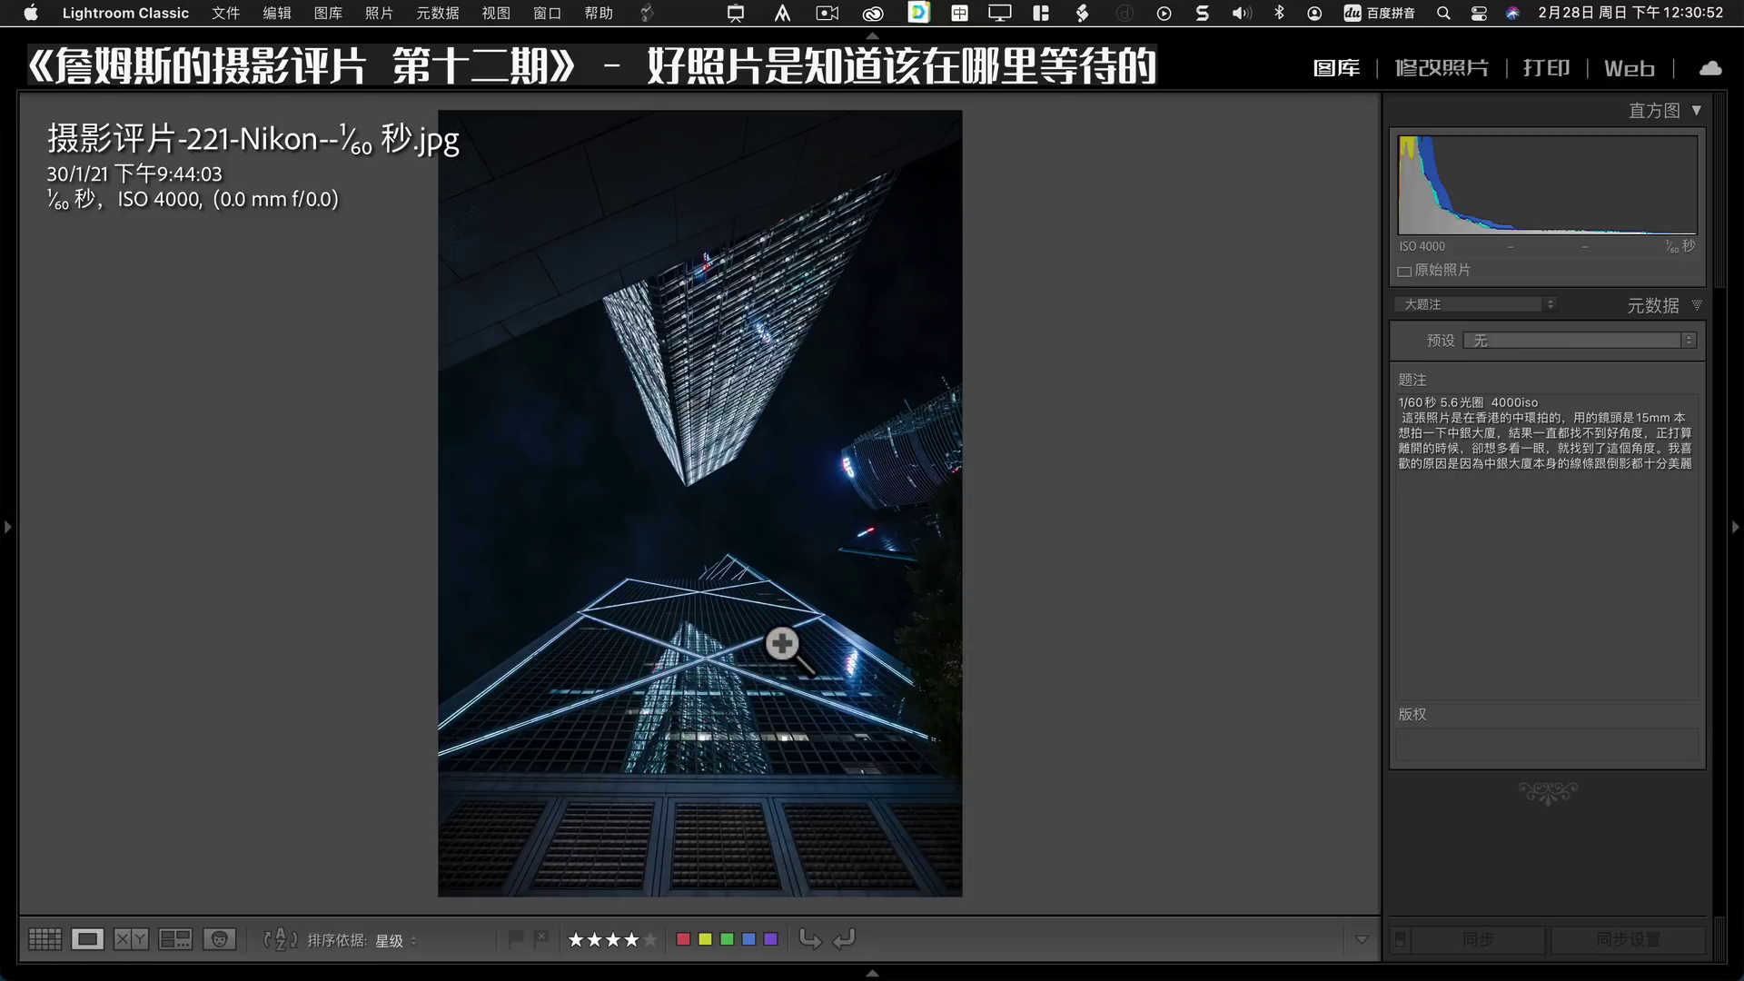
{"action": "left_click_drag", "start_coordinate": [781, 644], "coordinate": [714, 283]}
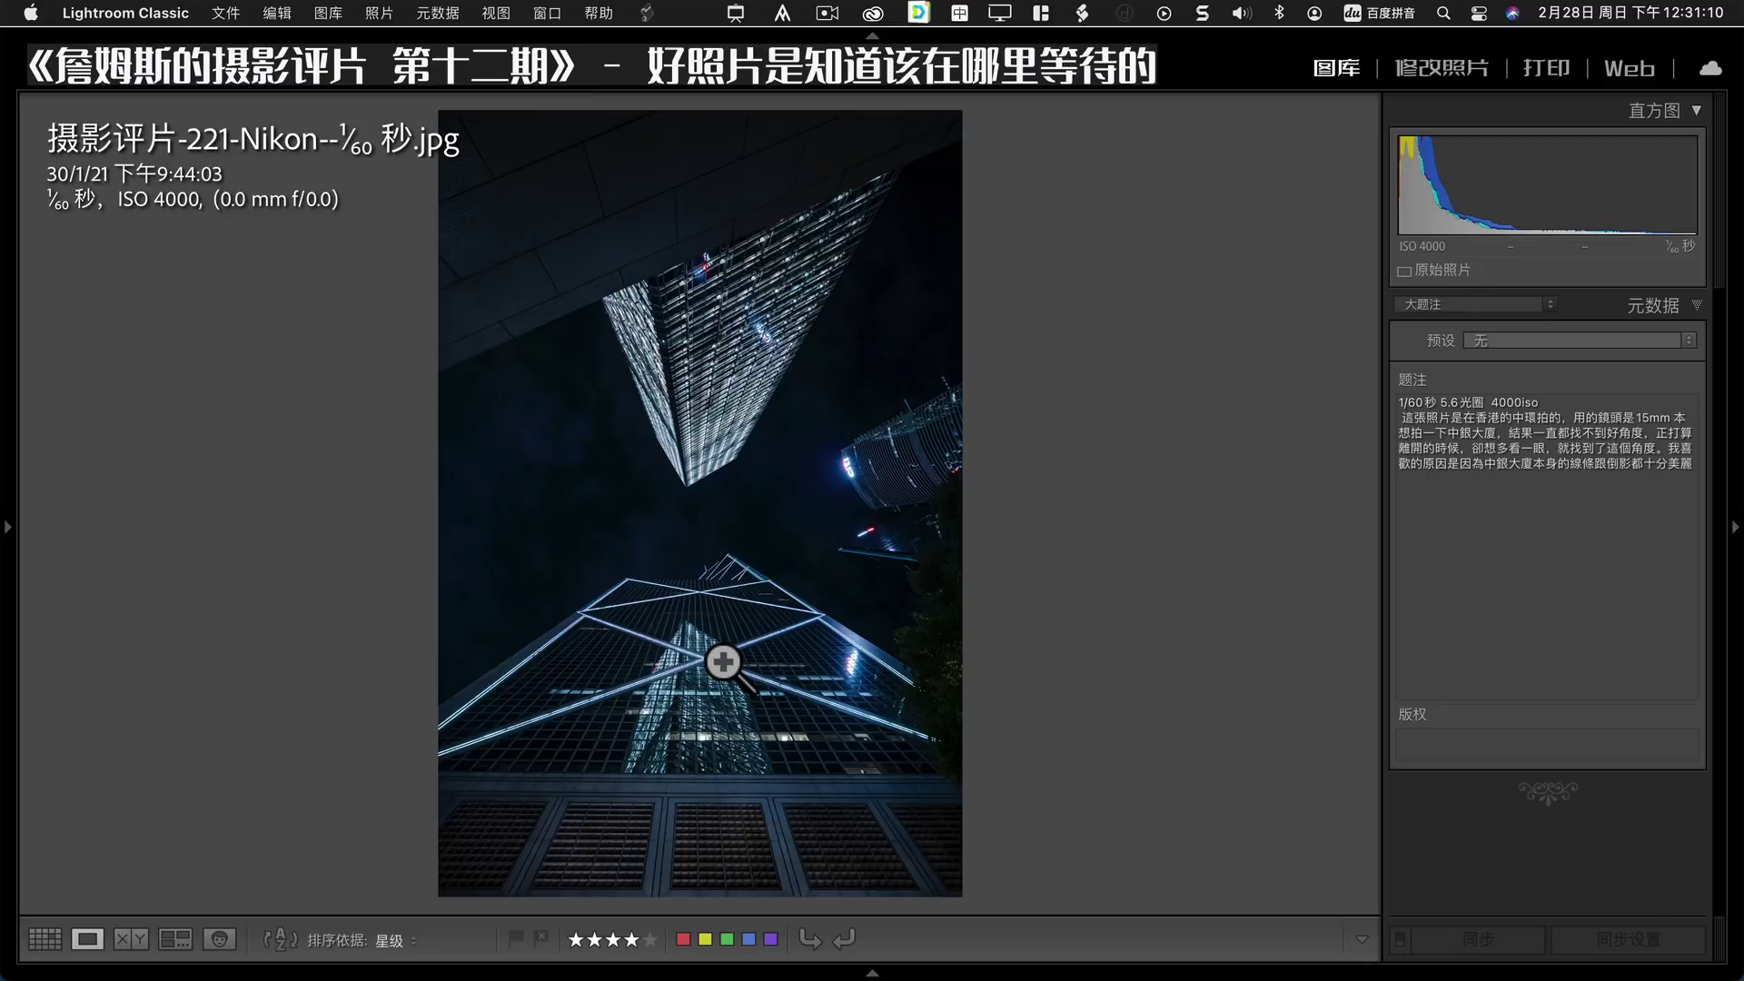
Move to bridge photo 274, zoom in on the tall tower, then fit it again.
{"action": "key", "text": "Right"}
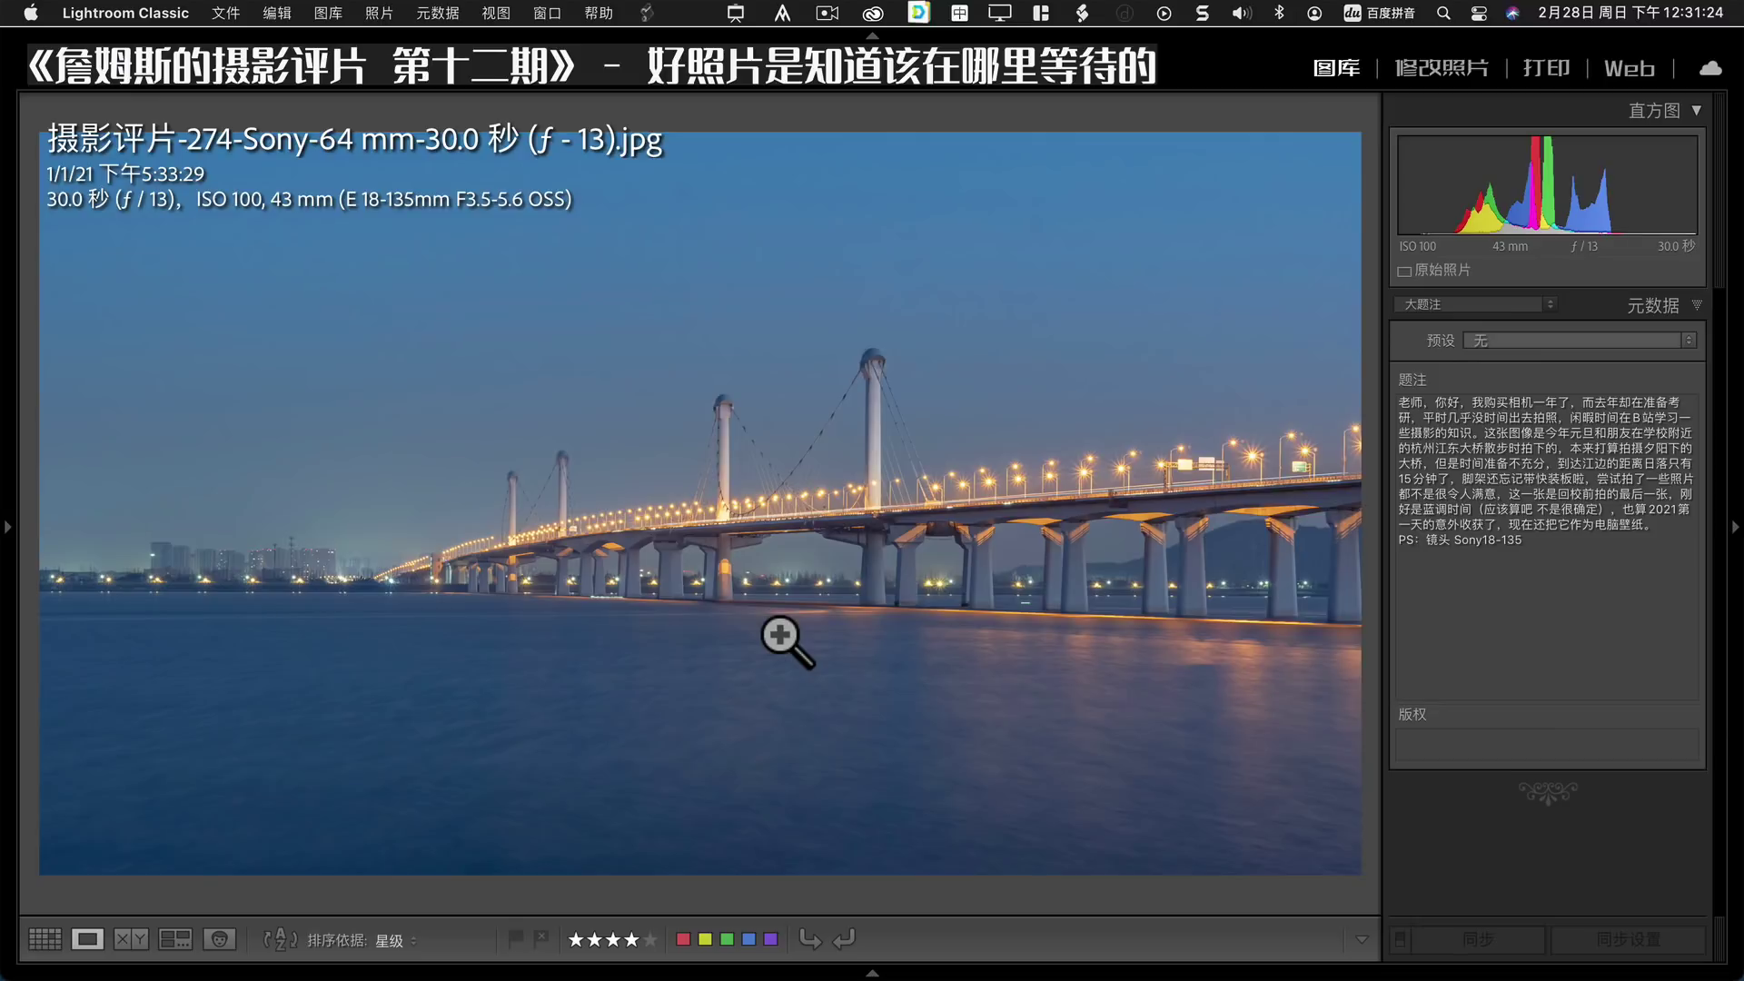
{"action": "mouse_move", "coordinate": [865, 370]}
{"action": "left_mouse_down"}
{"action": "mouse_move", "coordinate": [945, 731]}
{"action": "mouse_move", "coordinate": [954, 662]}
{"action": "left_mouse_up"}
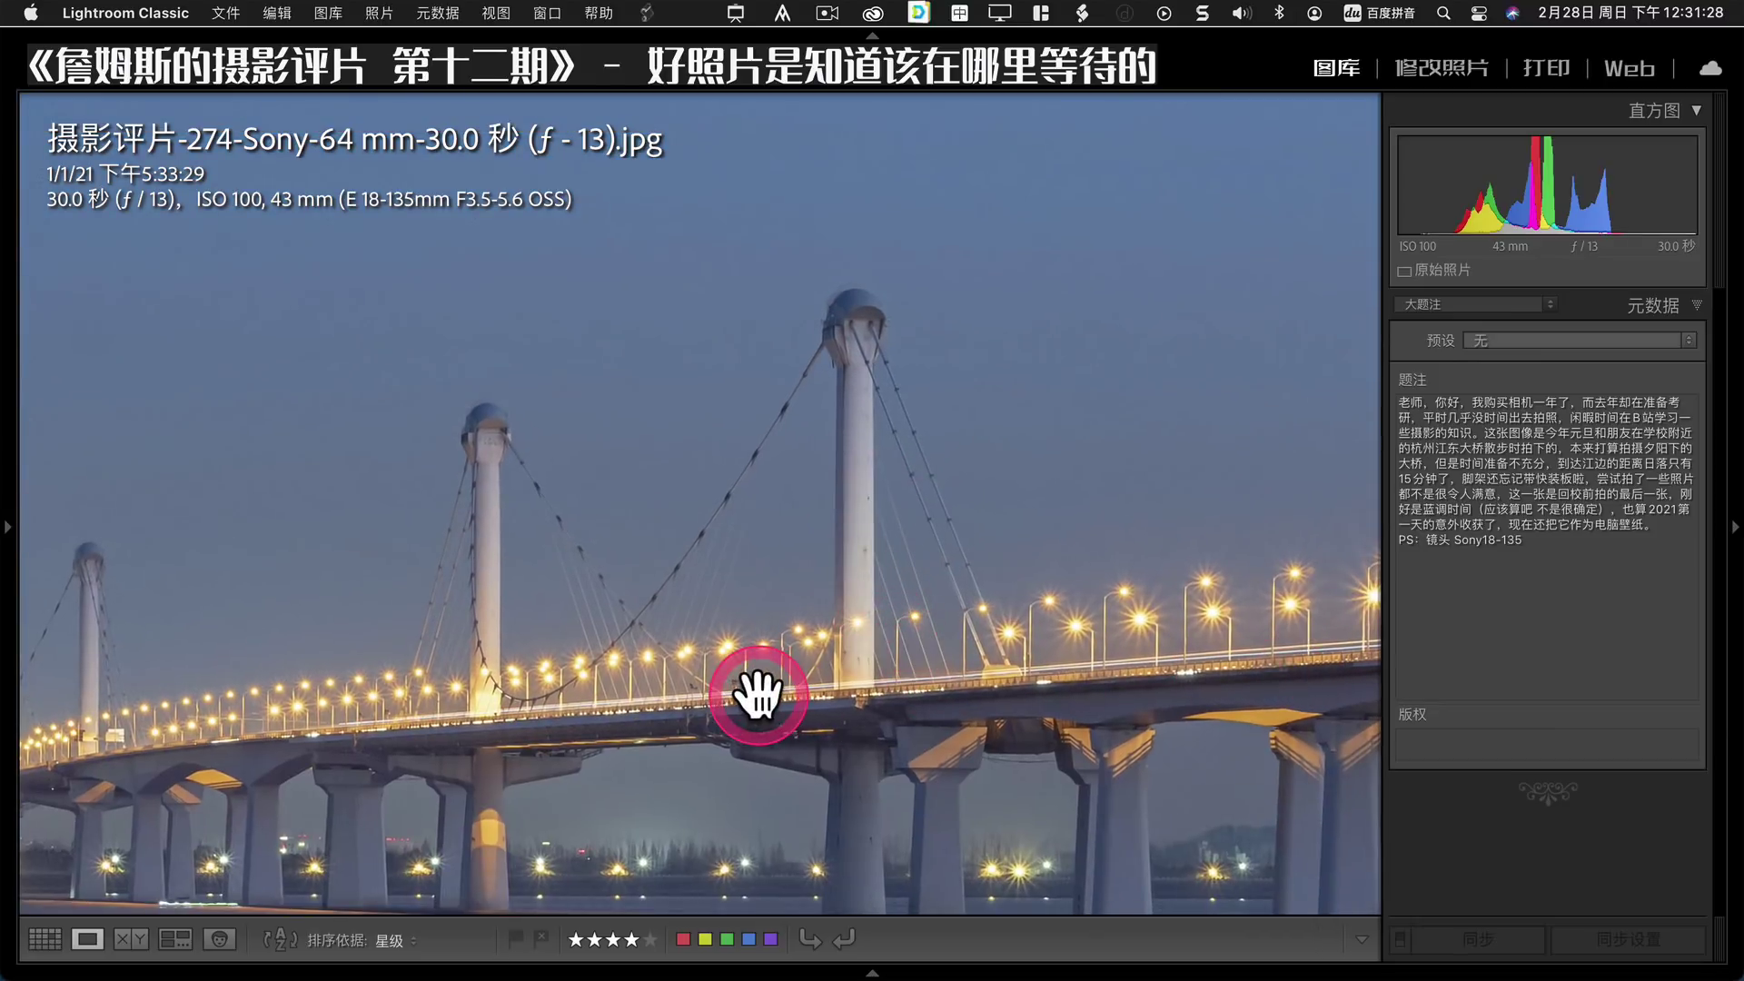
{"action": "left_click", "coordinate": [757, 695]}
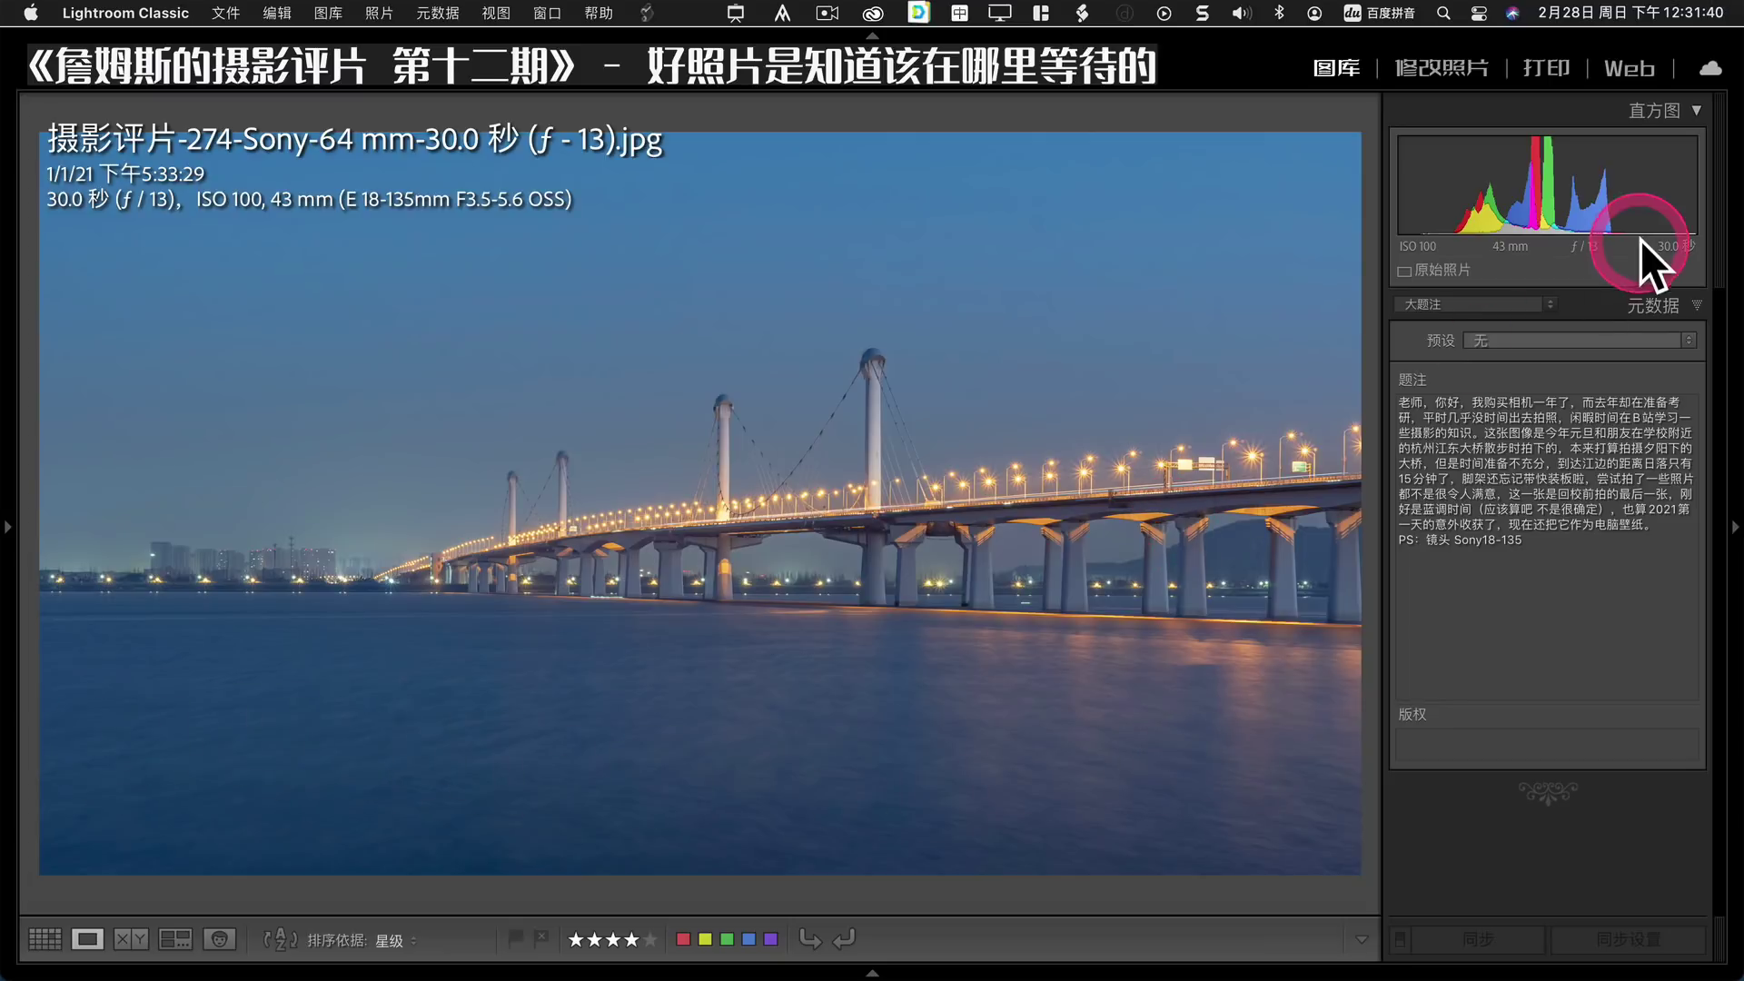
In Develop, warm the bridge photo's temperature and try black-and-white, then back to colour.
{"action": "left_click", "coordinate": [1447, 74]}
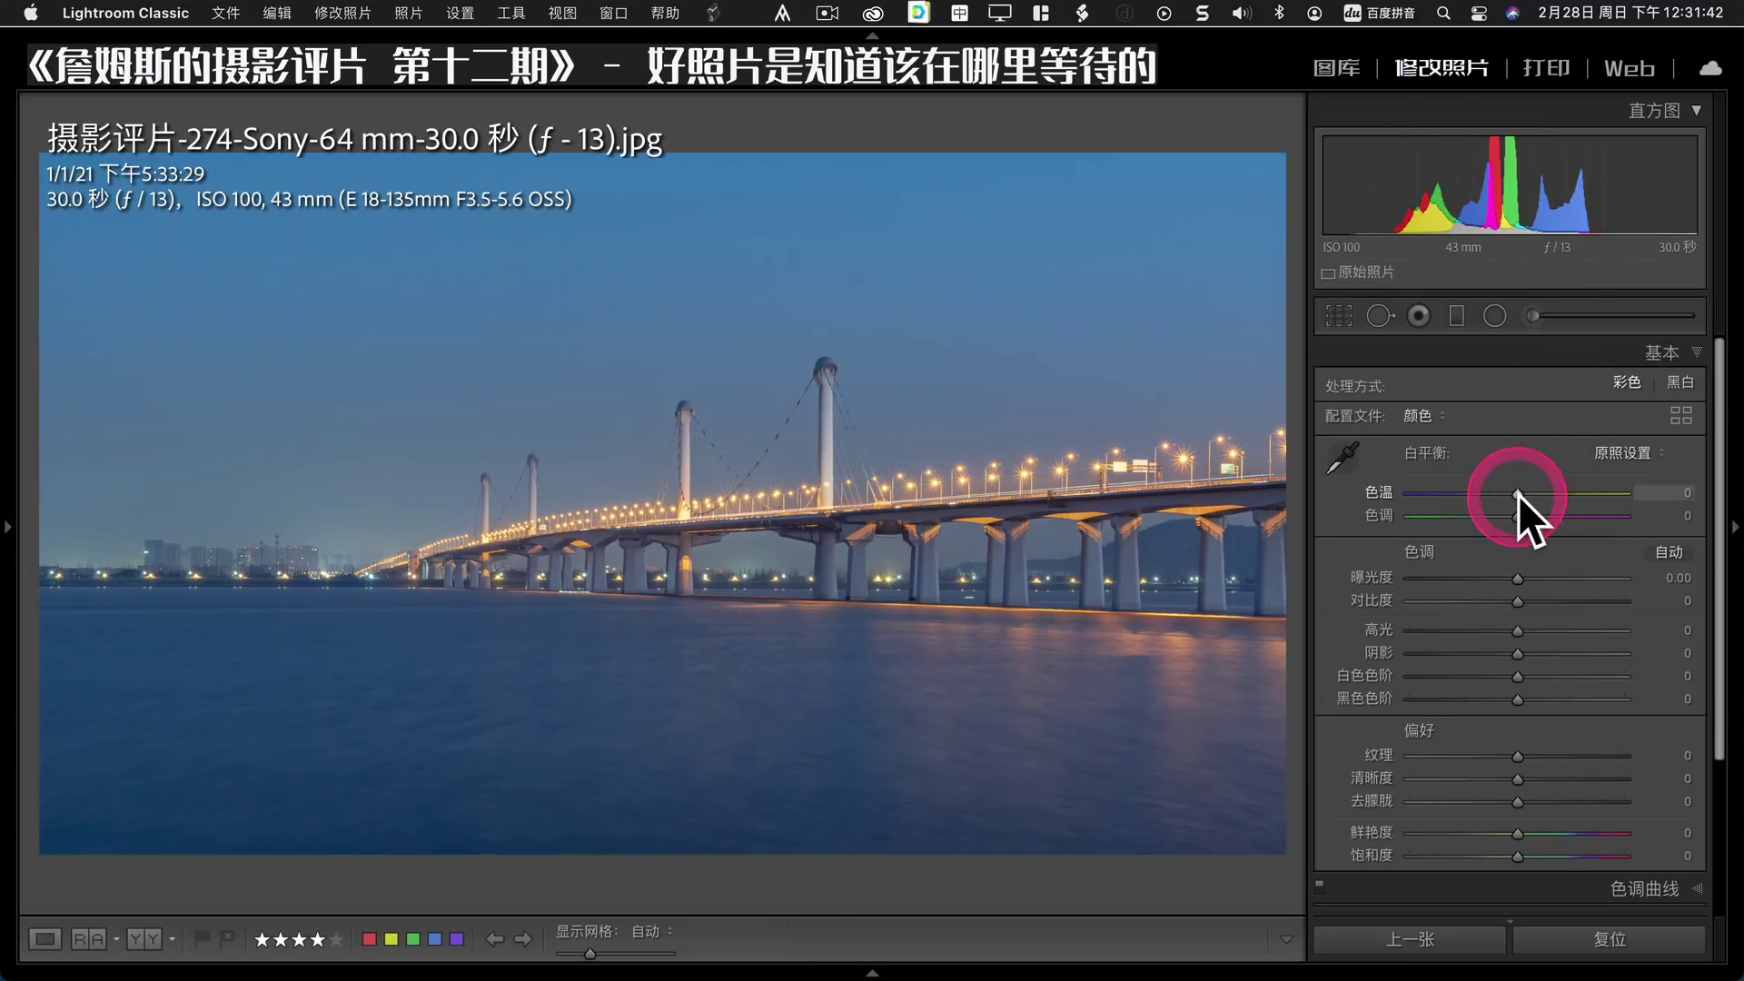
{"action": "mouse_move", "coordinate": [1518, 494]}
{"action": "left_mouse_down"}
{"action": "mouse_move", "coordinate": [1510, 520]}
{"action": "mouse_move", "coordinate": [1534, 498]}
{"action": "left_mouse_up"}
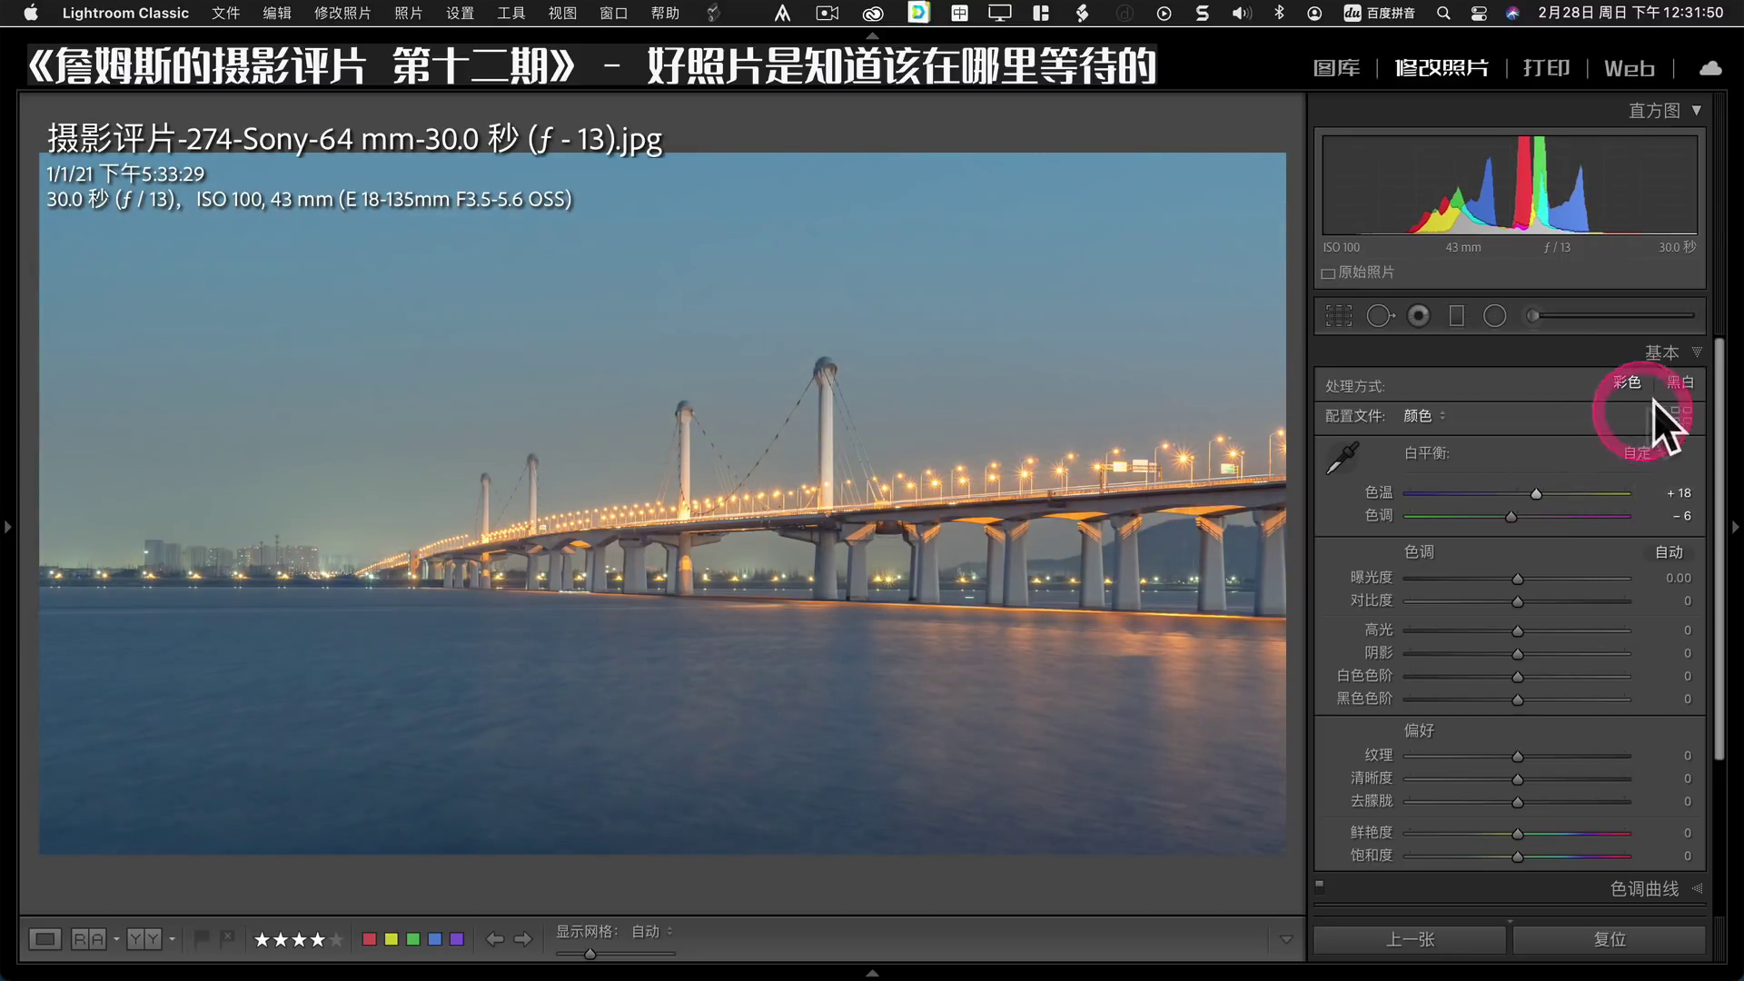
{"action": "left_click", "coordinate": [1679, 384]}
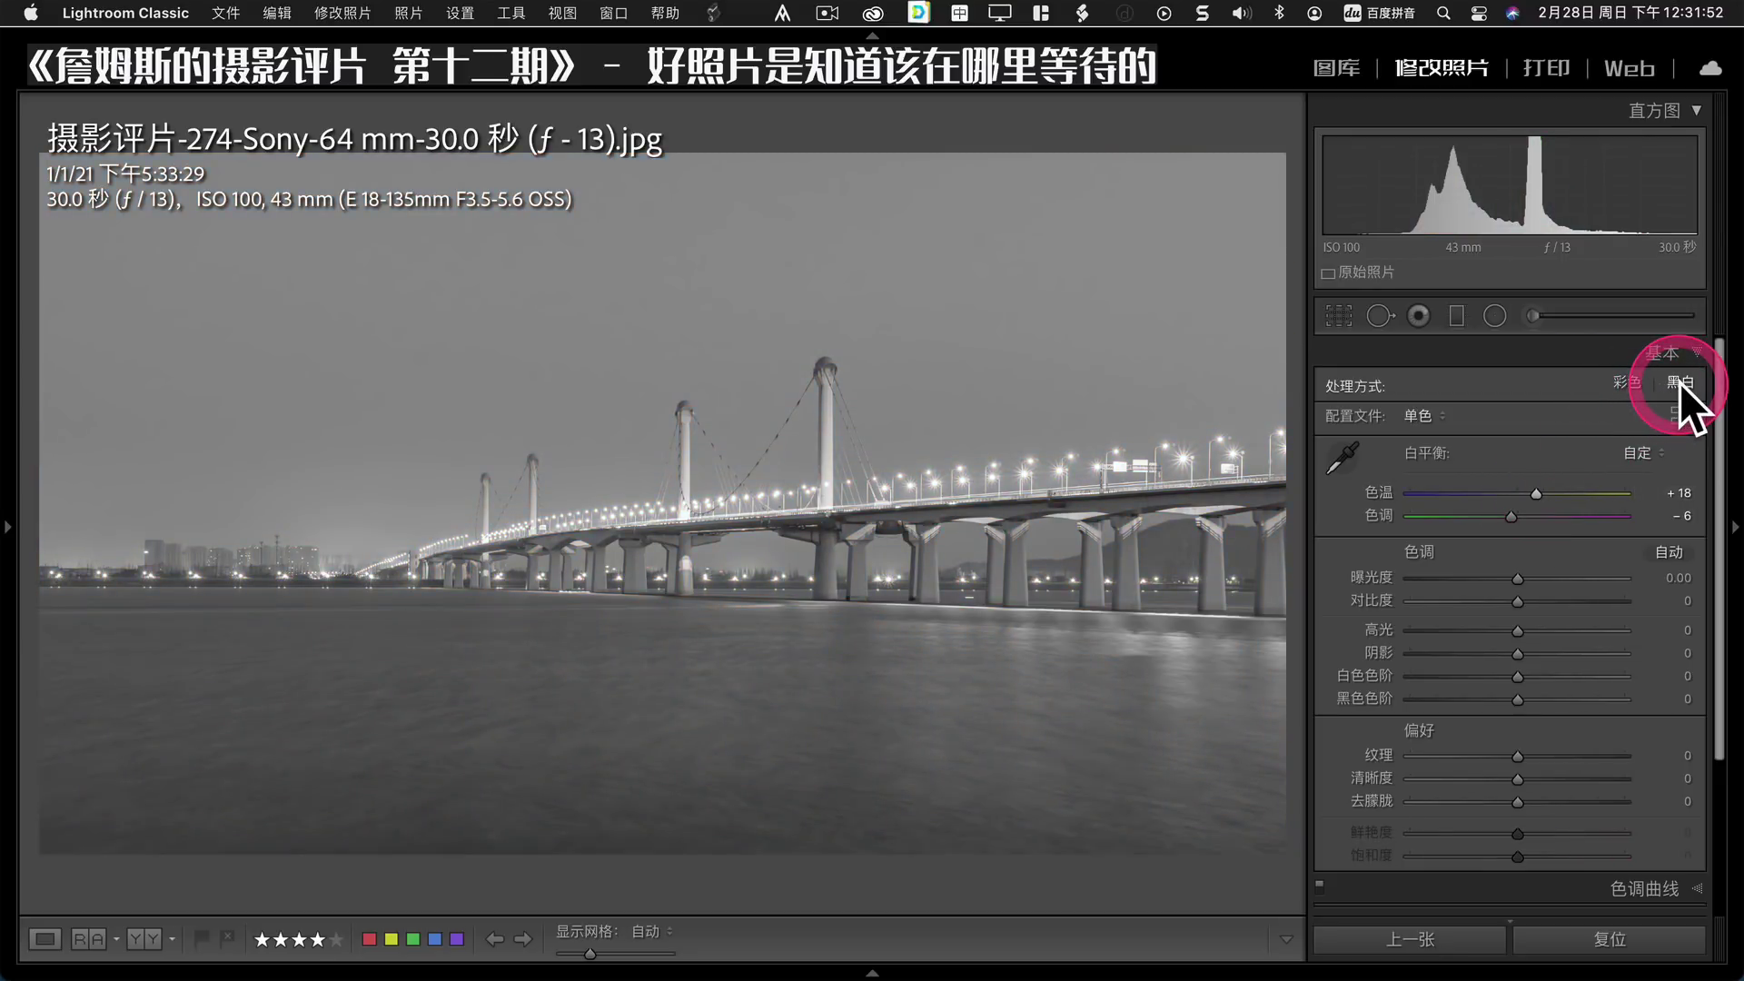
{"action": "left_click", "coordinate": [1627, 382]}
Glance at the profile list, nudge Temp warmer, then reset the photo to original settings.
{"action": "left_click", "coordinate": [1424, 418]}
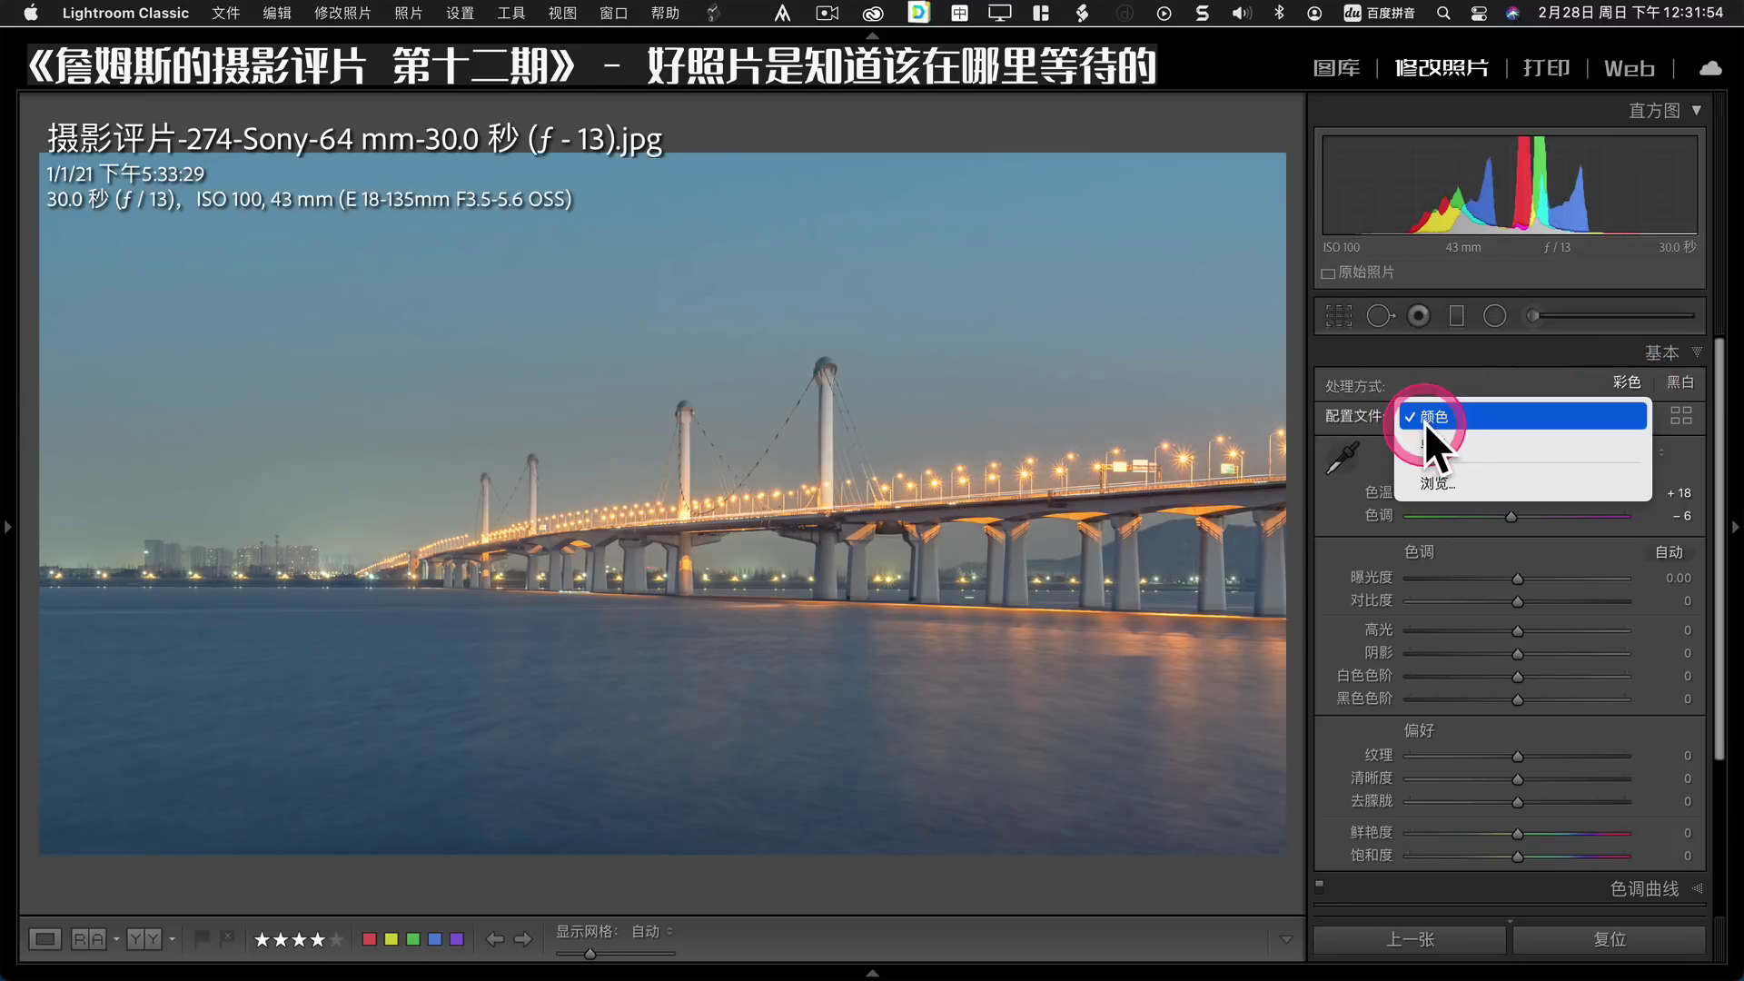
{"action": "left_click", "coordinate": [1492, 385]}
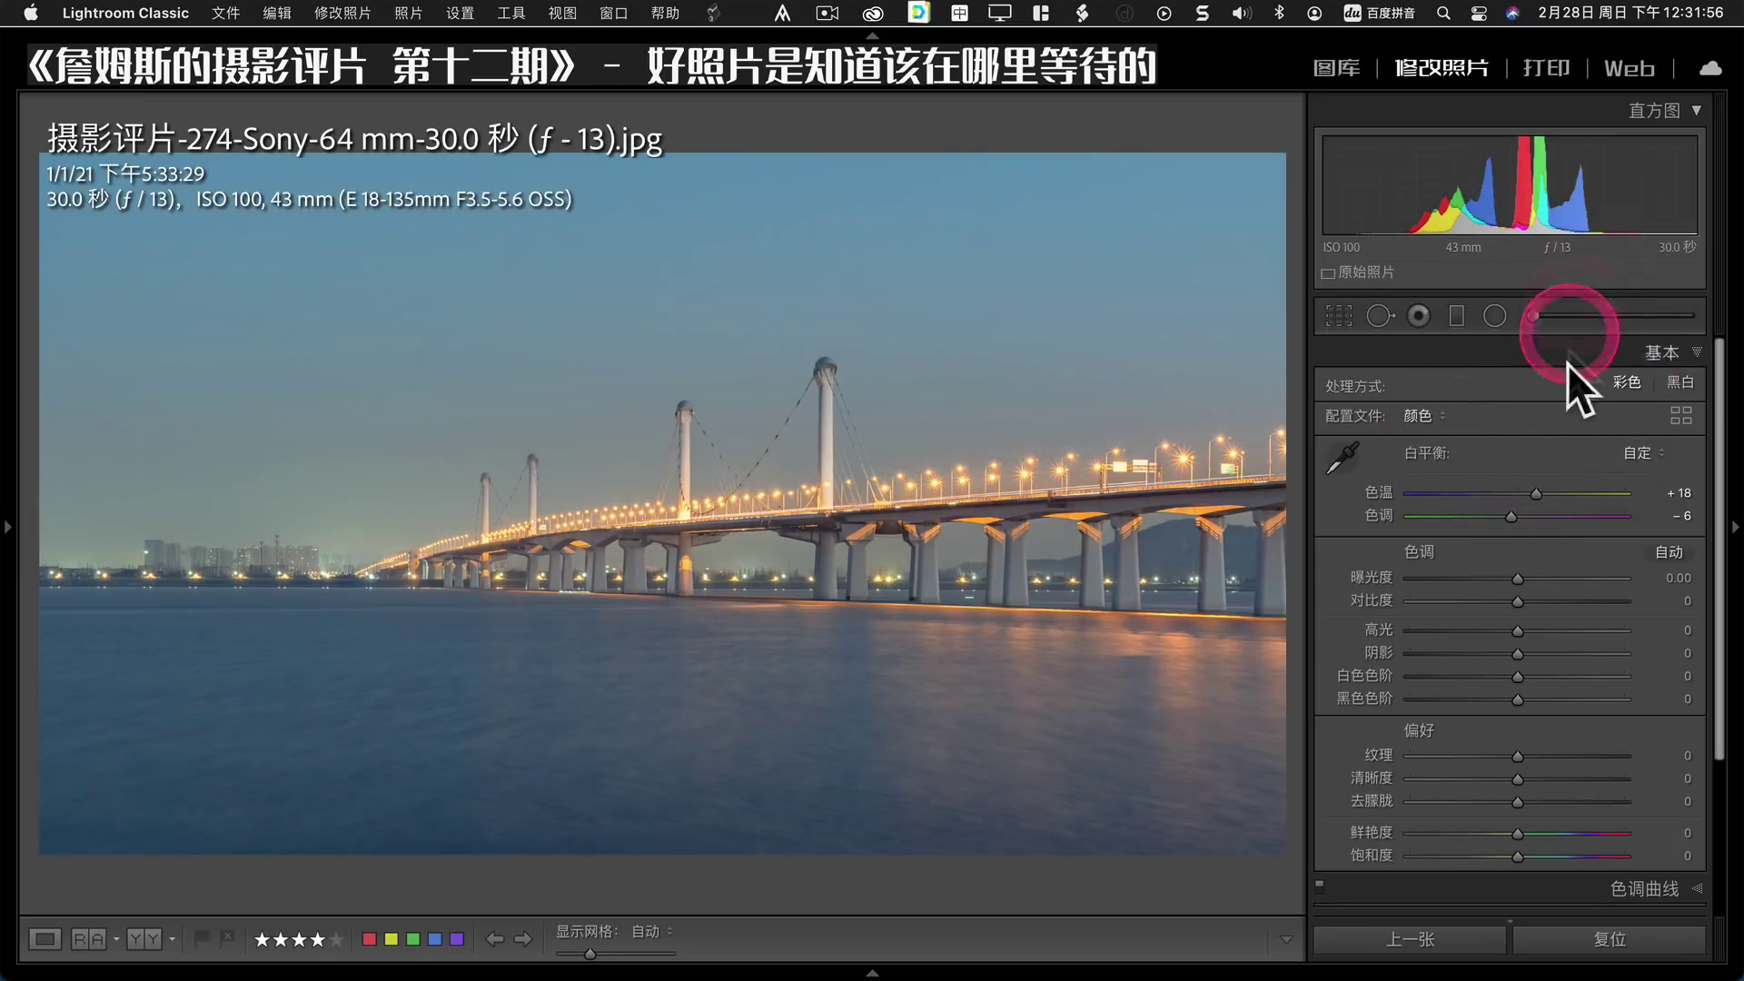
{"action": "mouse_move", "coordinate": [1534, 498]}
{"action": "left_mouse_down"}
{"action": "mouse_move", "coordinate": [1550, 496]}
{"action": "mouse_move", "coordinate": [1529, 498]}
{"action": "left_mouse_up"}
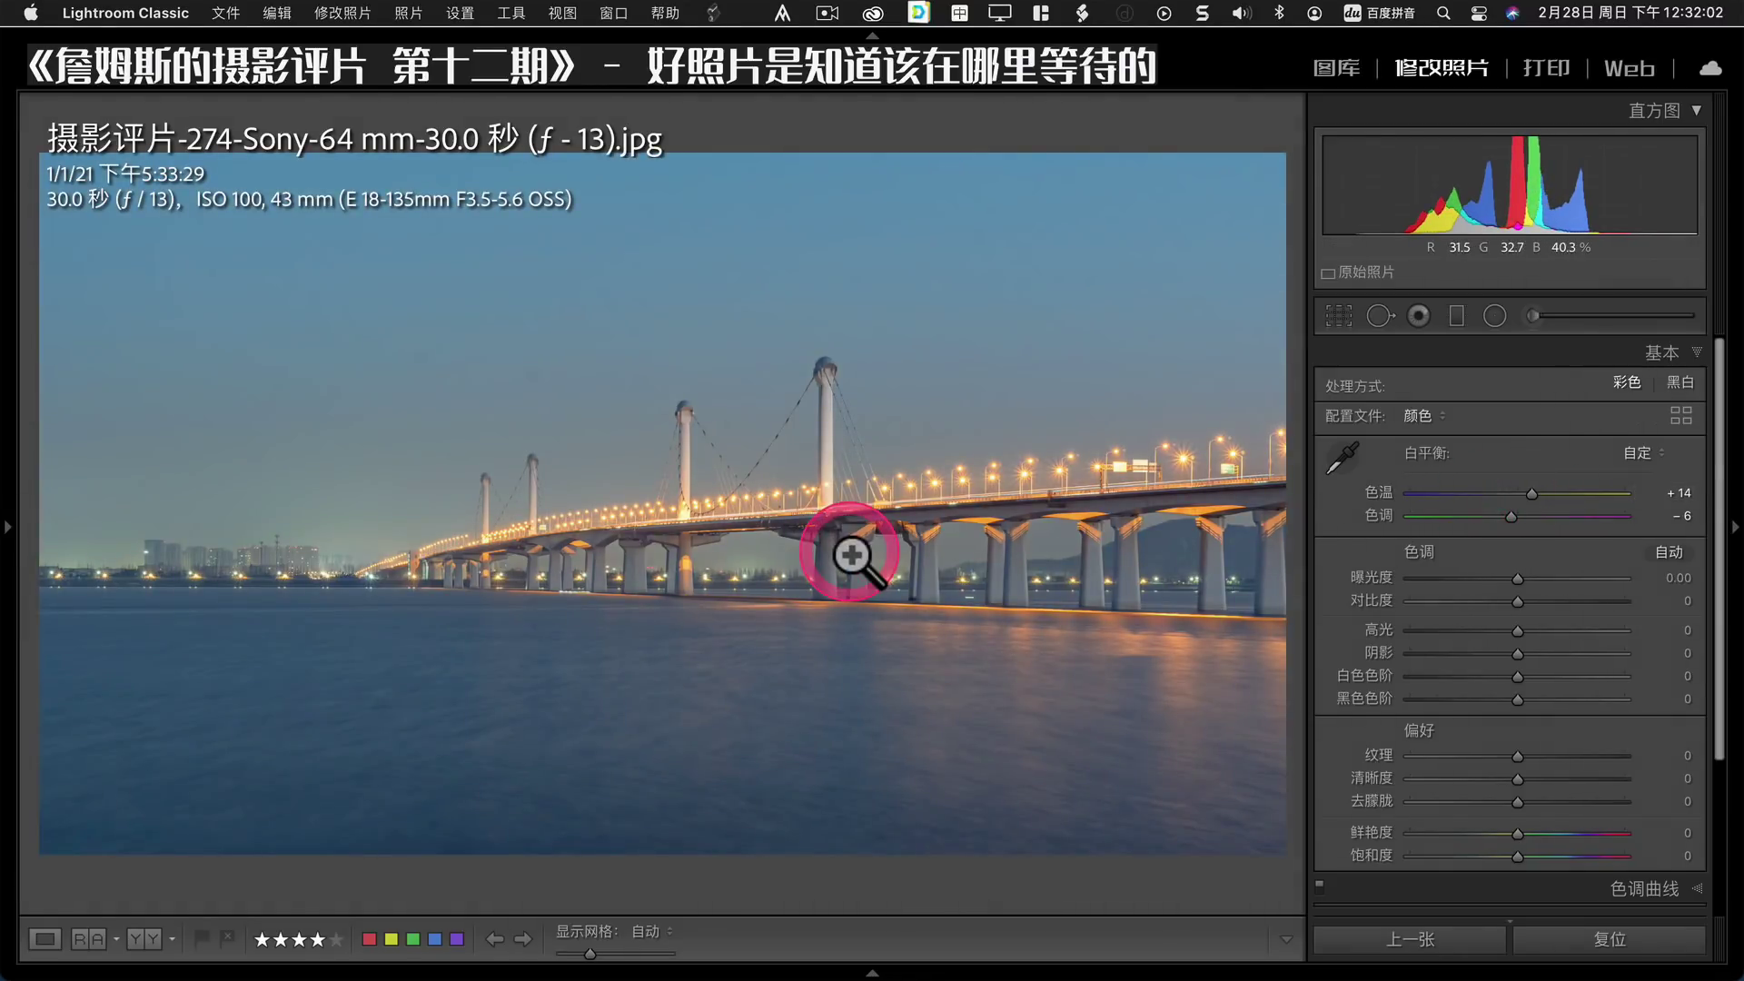
{"action": "left_click", "coordinate": [1579, 941]}
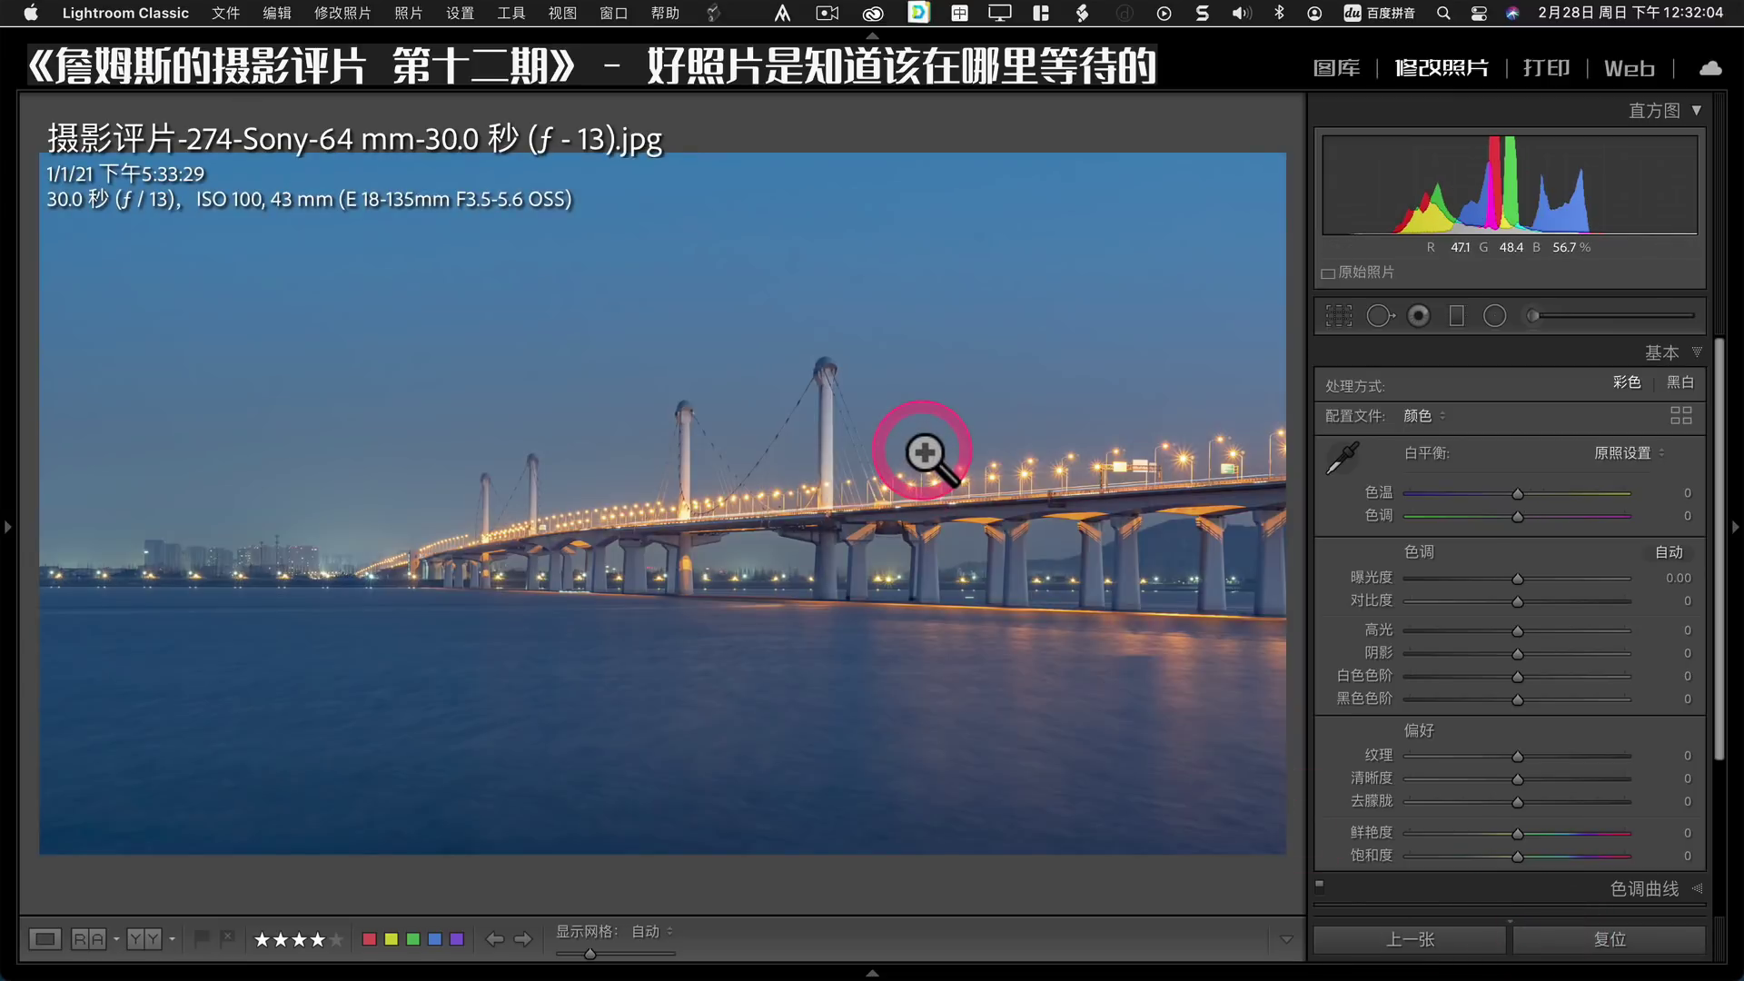
From the grid, open the autumn forest photo large and flip between versions 277 and 278.
{"action": "key", "text": "g"}
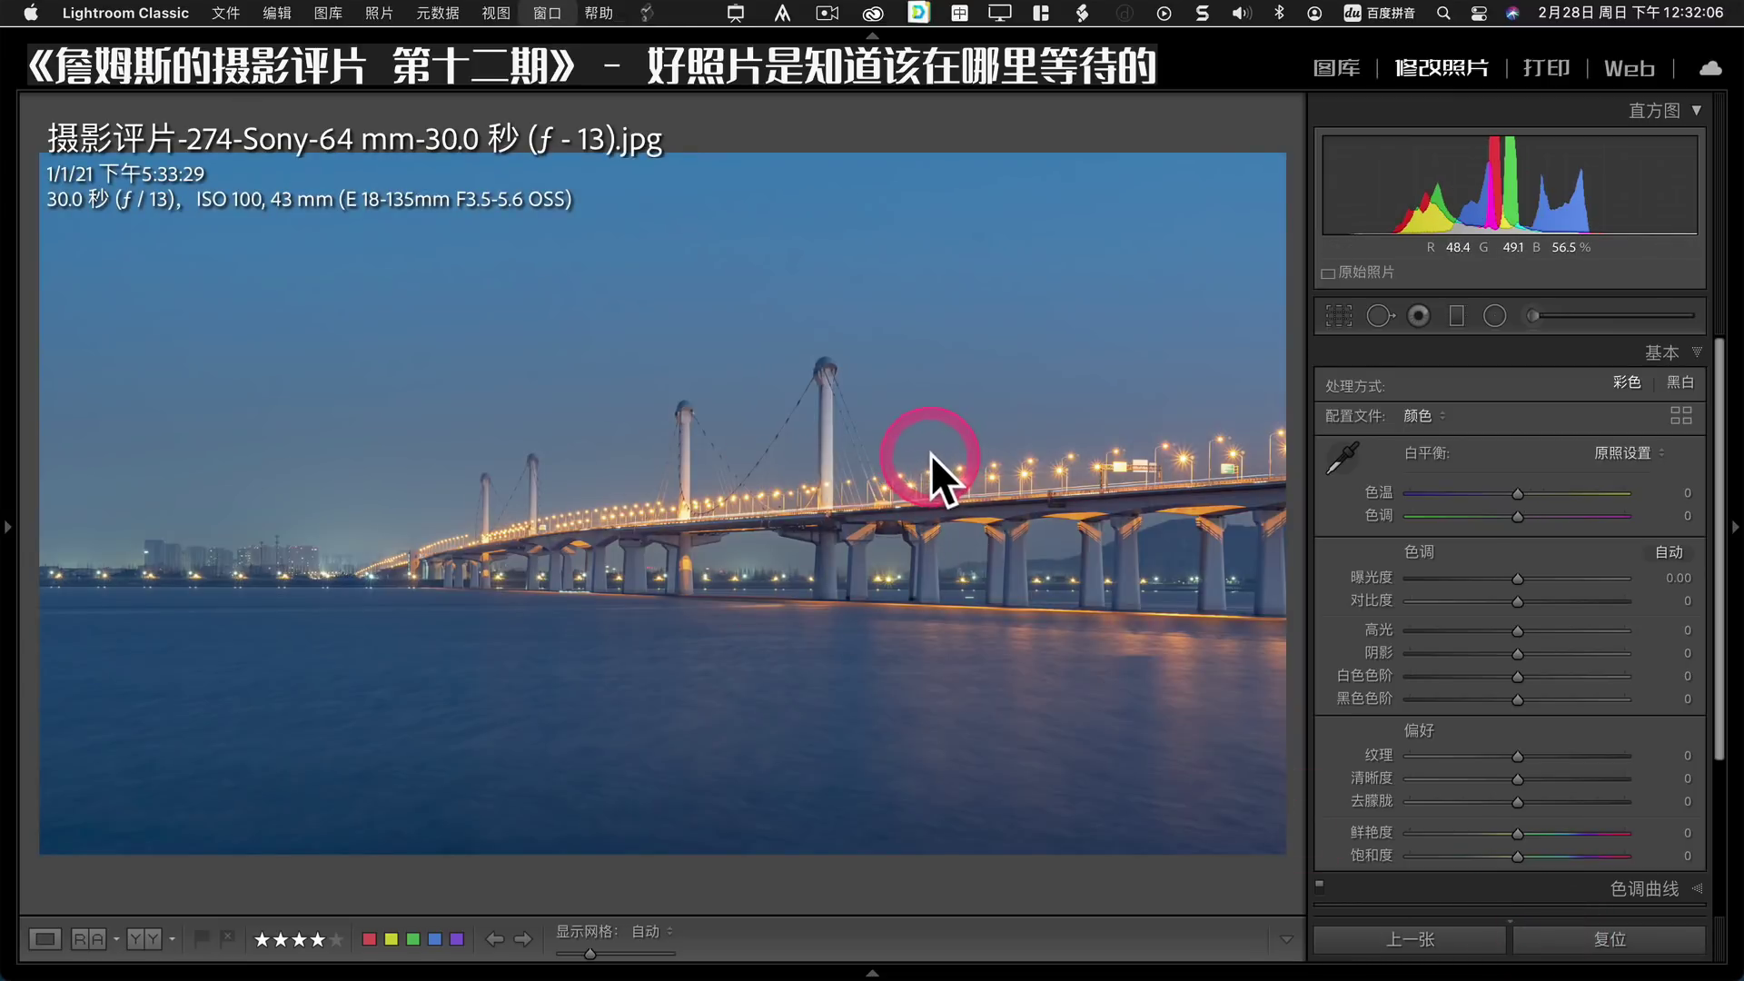
{"action": "double_click", "coordinate": [1065, 234]}
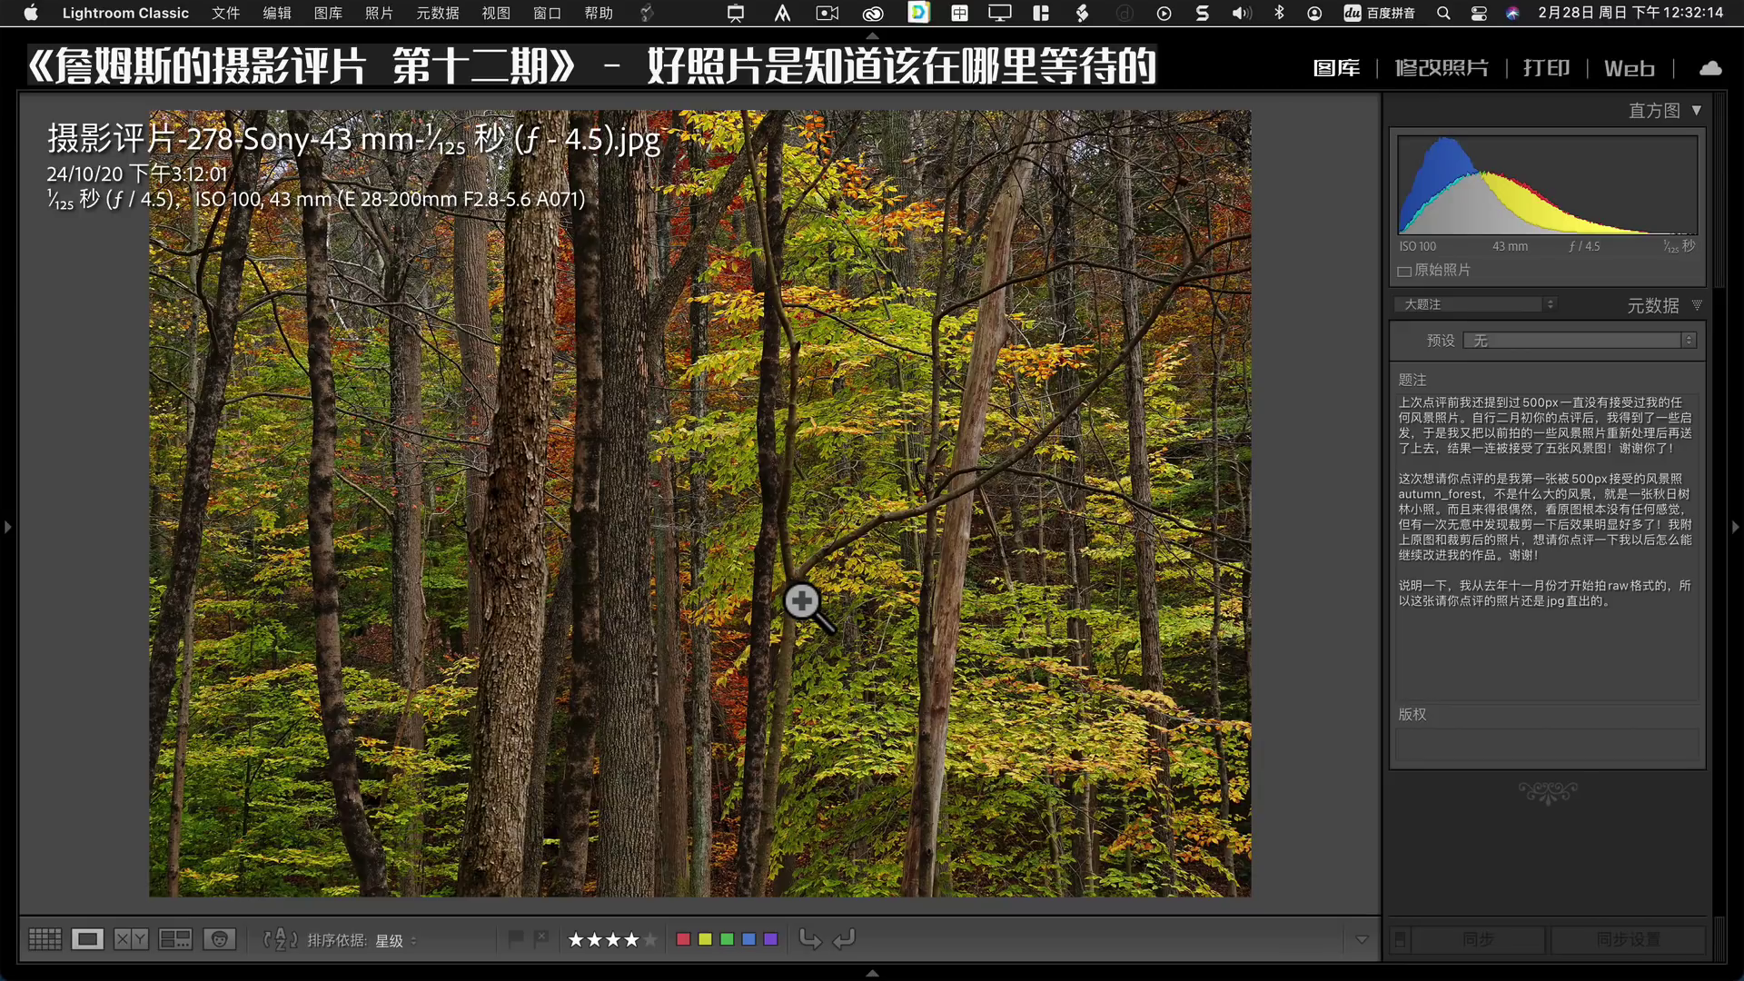
{"action": "key", "text": "Left"}
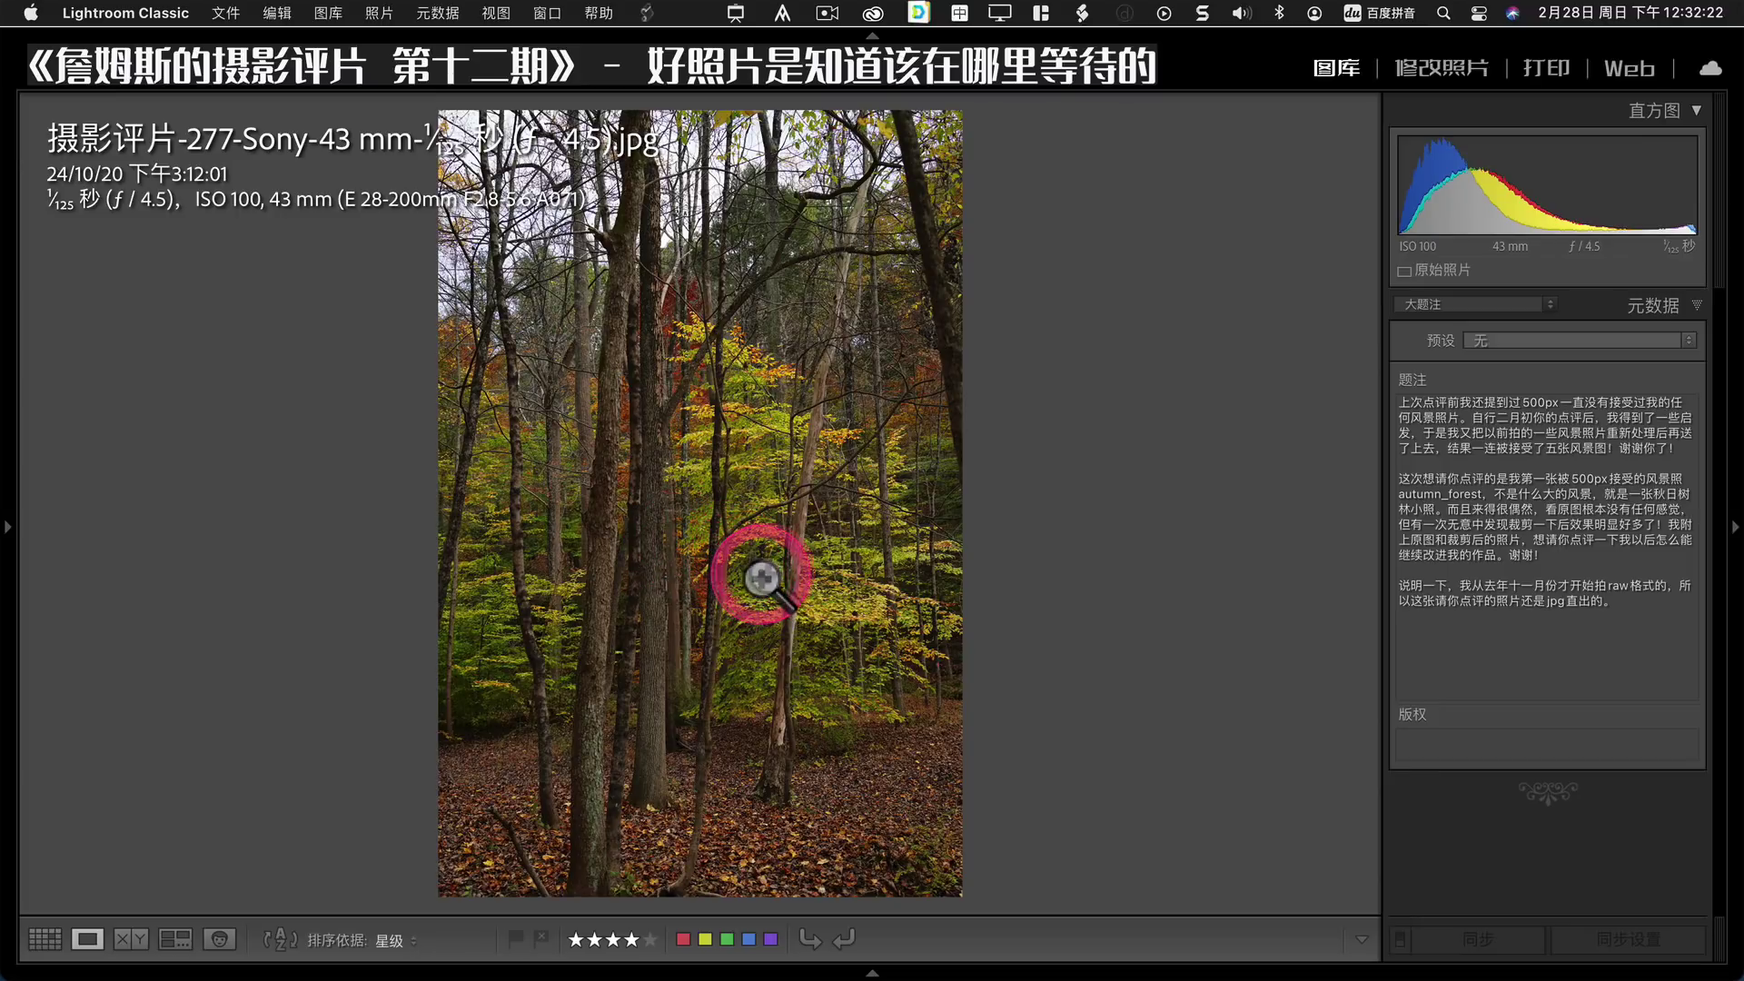
{"action": "key", "text": "Right"}
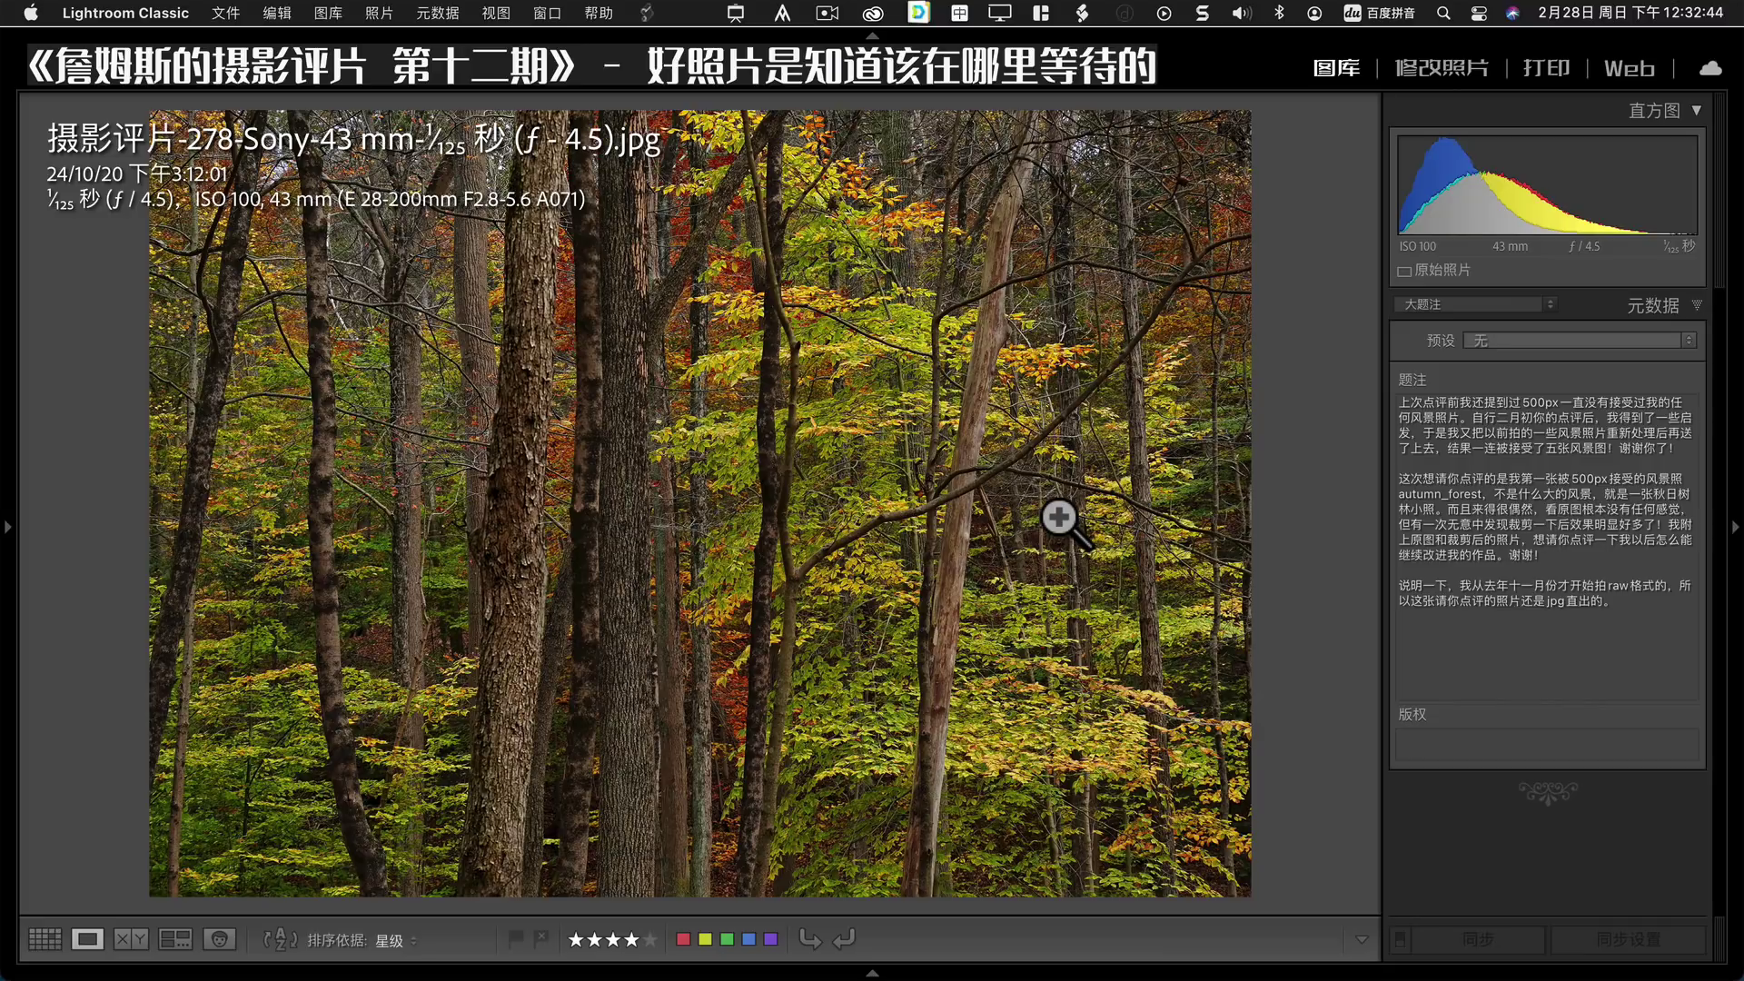
Compare the two forest photos once more, then move on to terraced-fields photo 236.
{"action": "key", "text": "Left"}
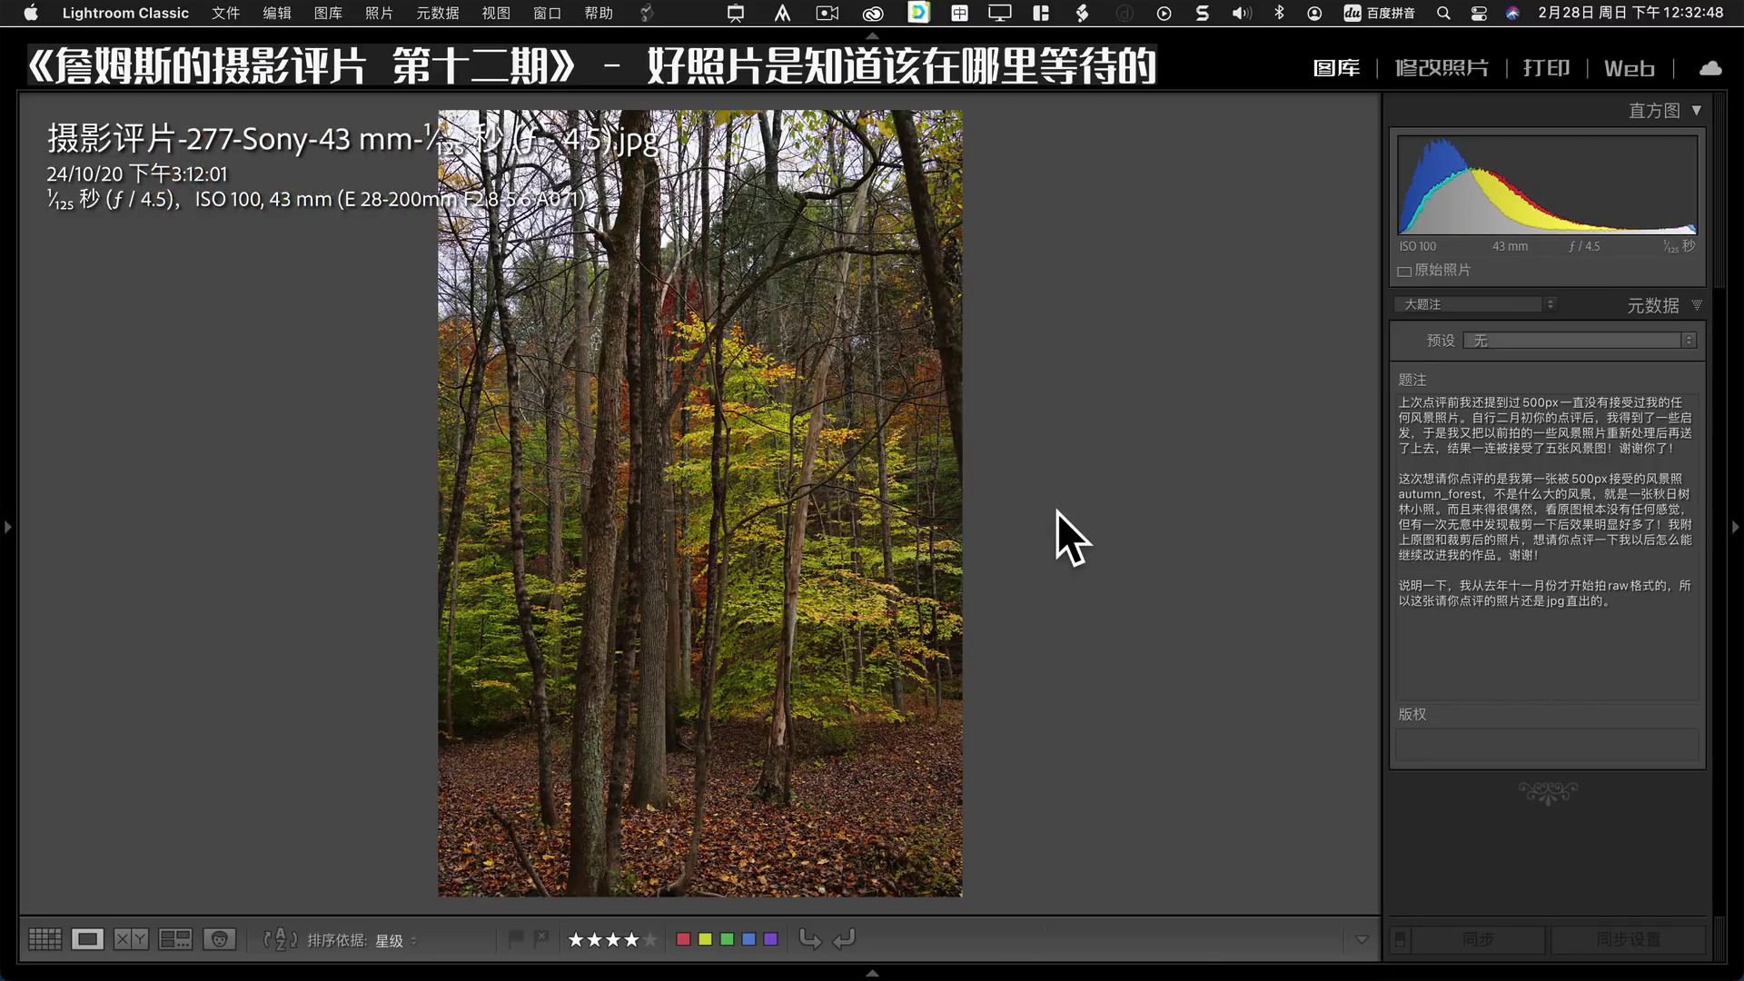
{"action": "key", "text": "Right"}
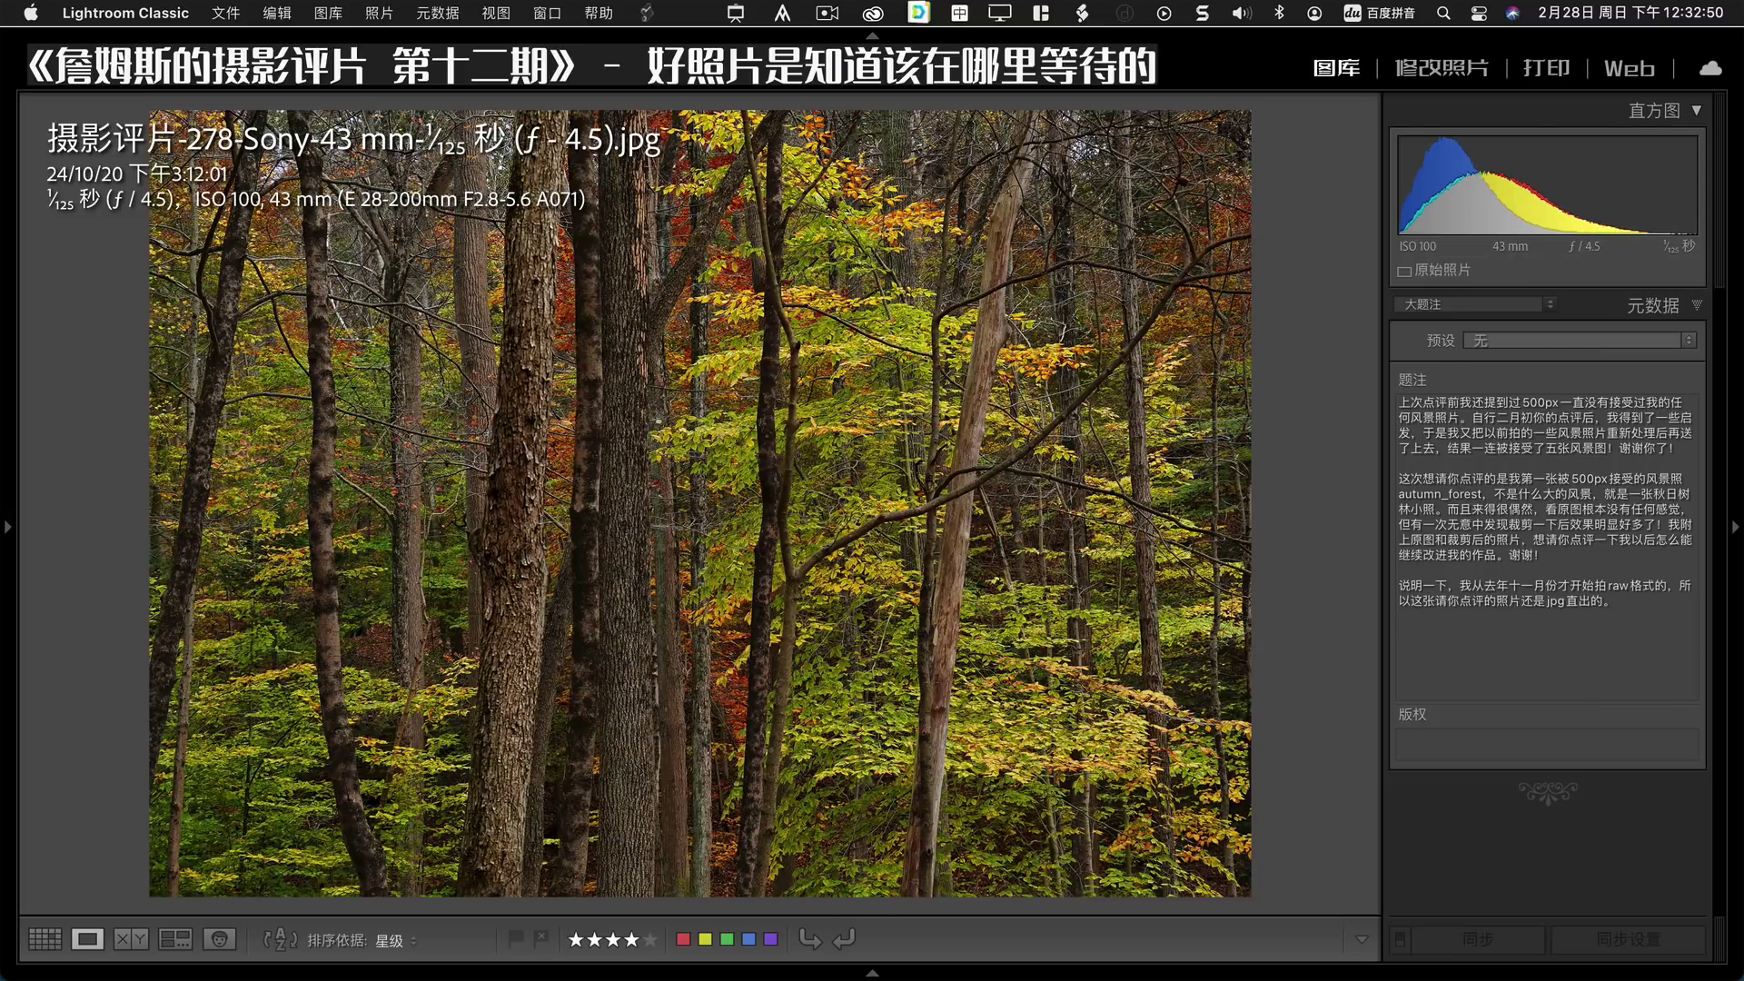
{"action": "key", "text": "Left"}
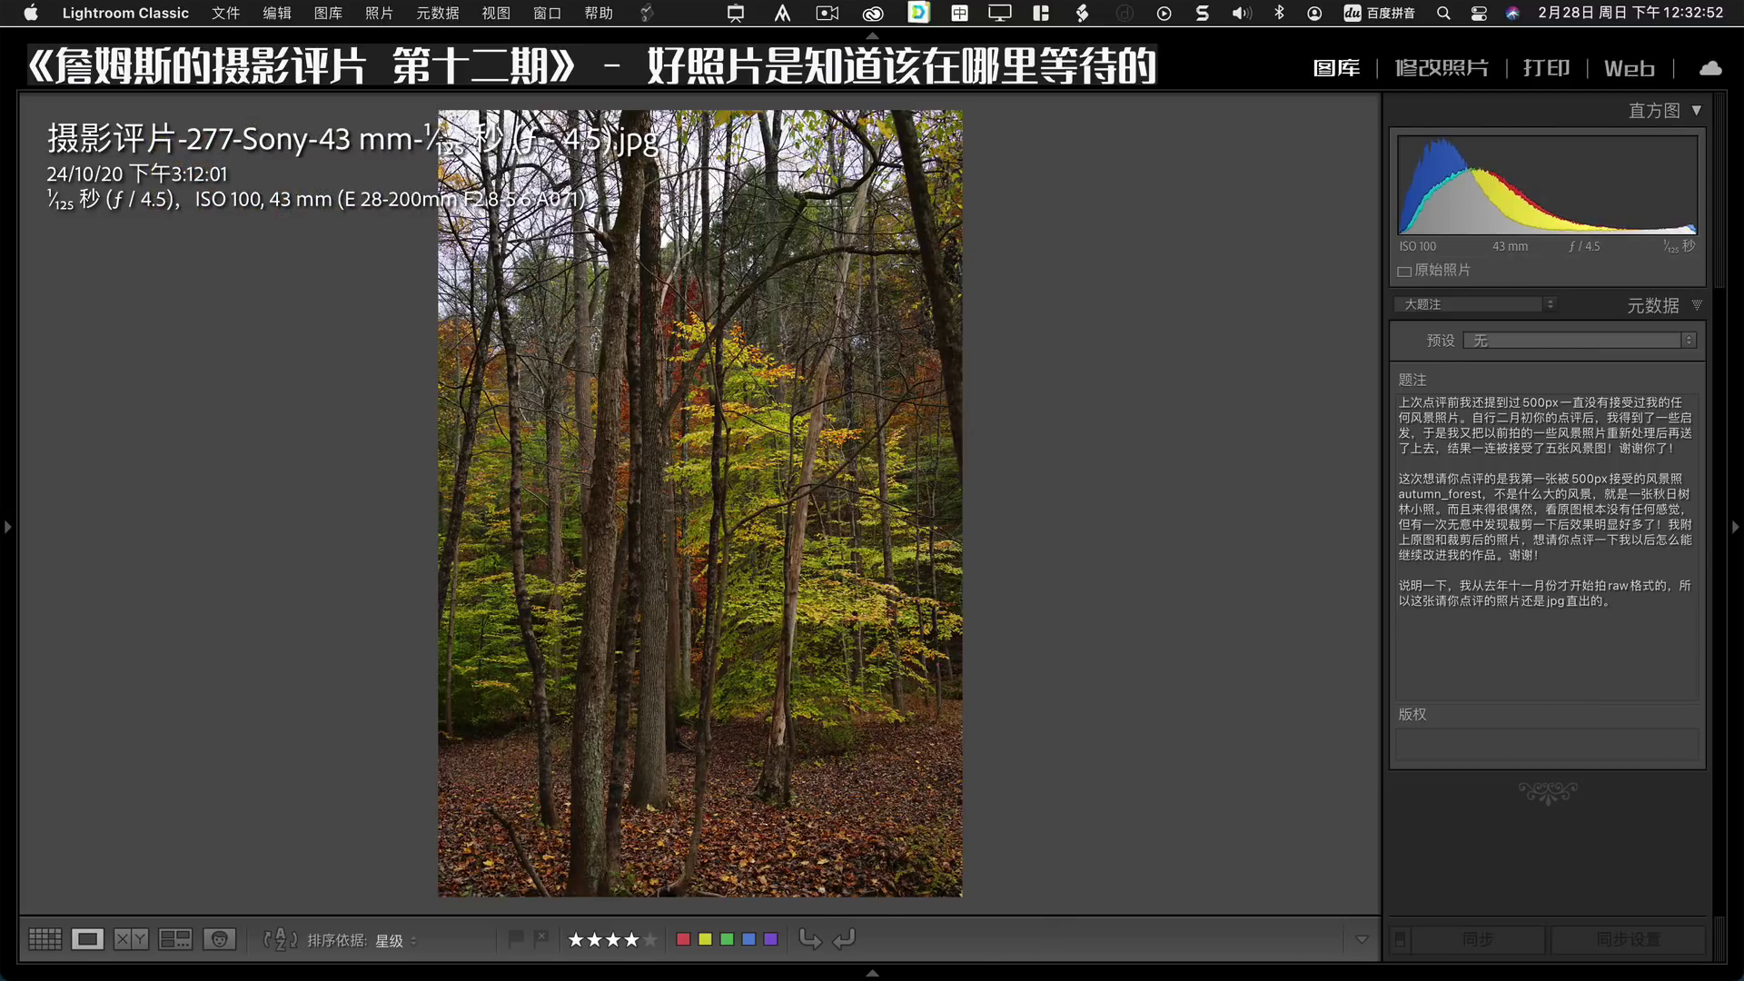
{"action": "key", "text": "Left"}
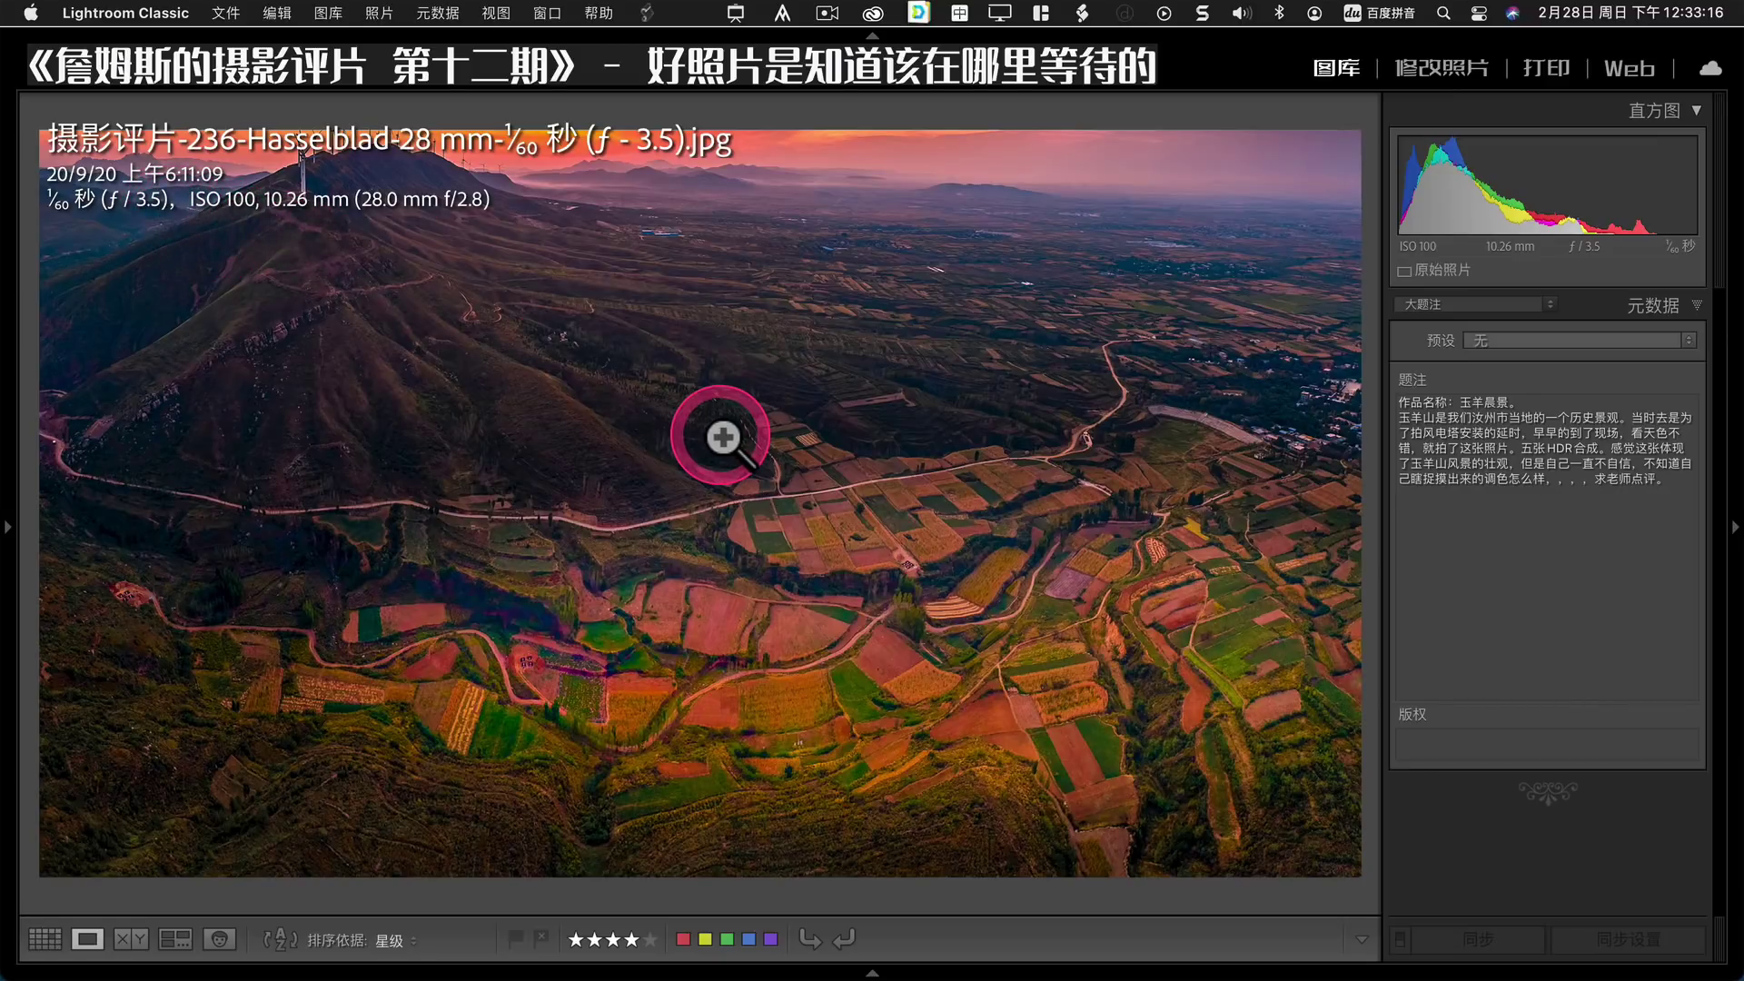
{"action": "left_click", "coordinate": [799, 564]}
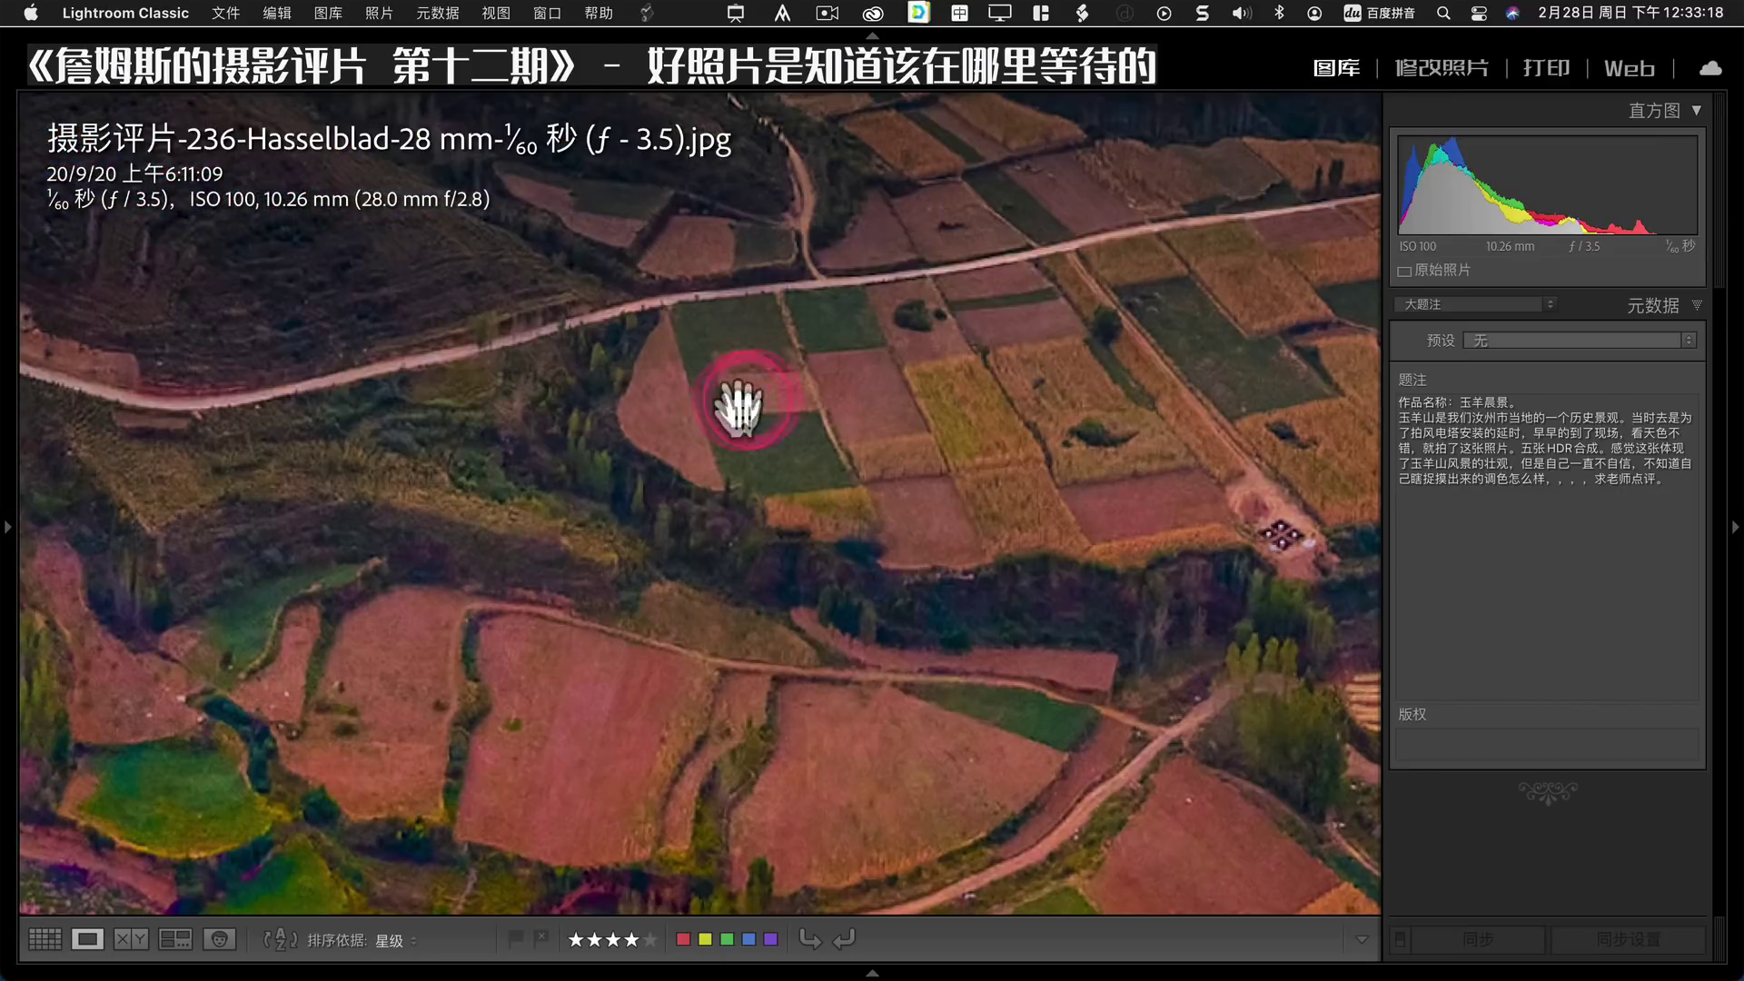
{"action": "left_click_drag", "start_coordinate": [721, 388], "coordinate": [888, 514]}
{"action": "mouse_move", "coordinate": [720, 369]}
{"action": "left_mouse_down"}
{"action": "mouse_move", "coordinate": [664, 389]}
{"action": "mouse_move", "coordinate": [963, 607]}
{"action": "left_mouse_up"}
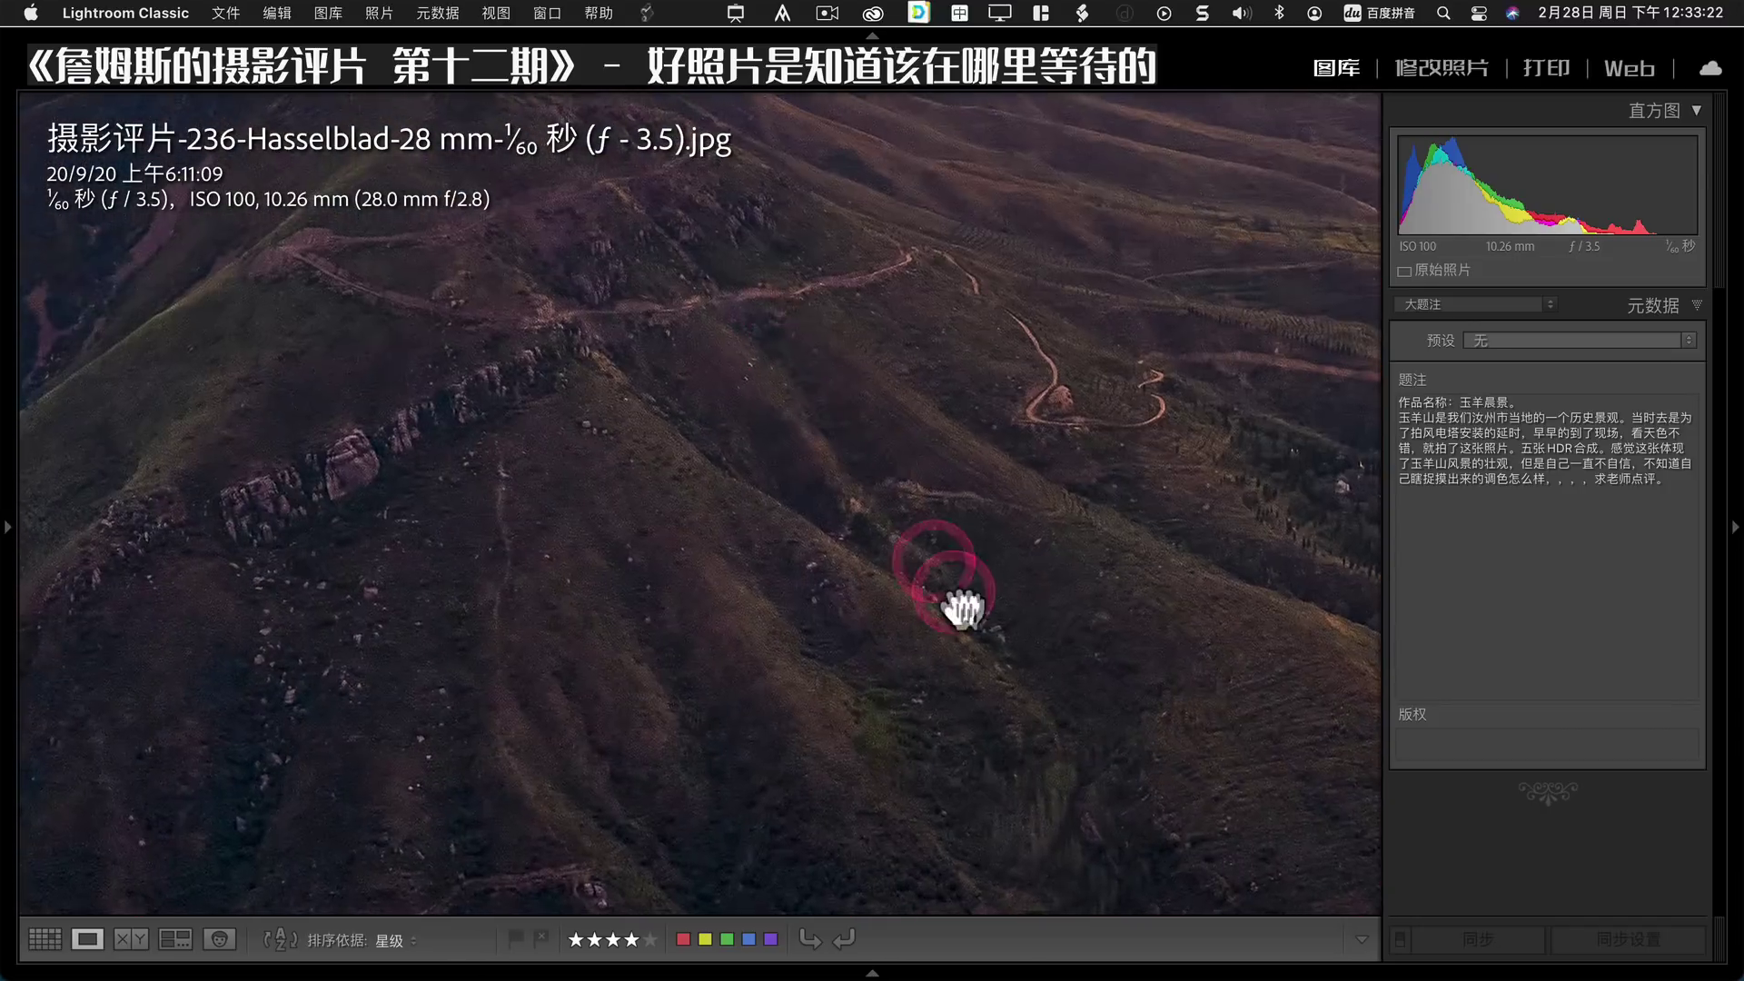
{"action": "left_click", "coordinate": [712, 475]}
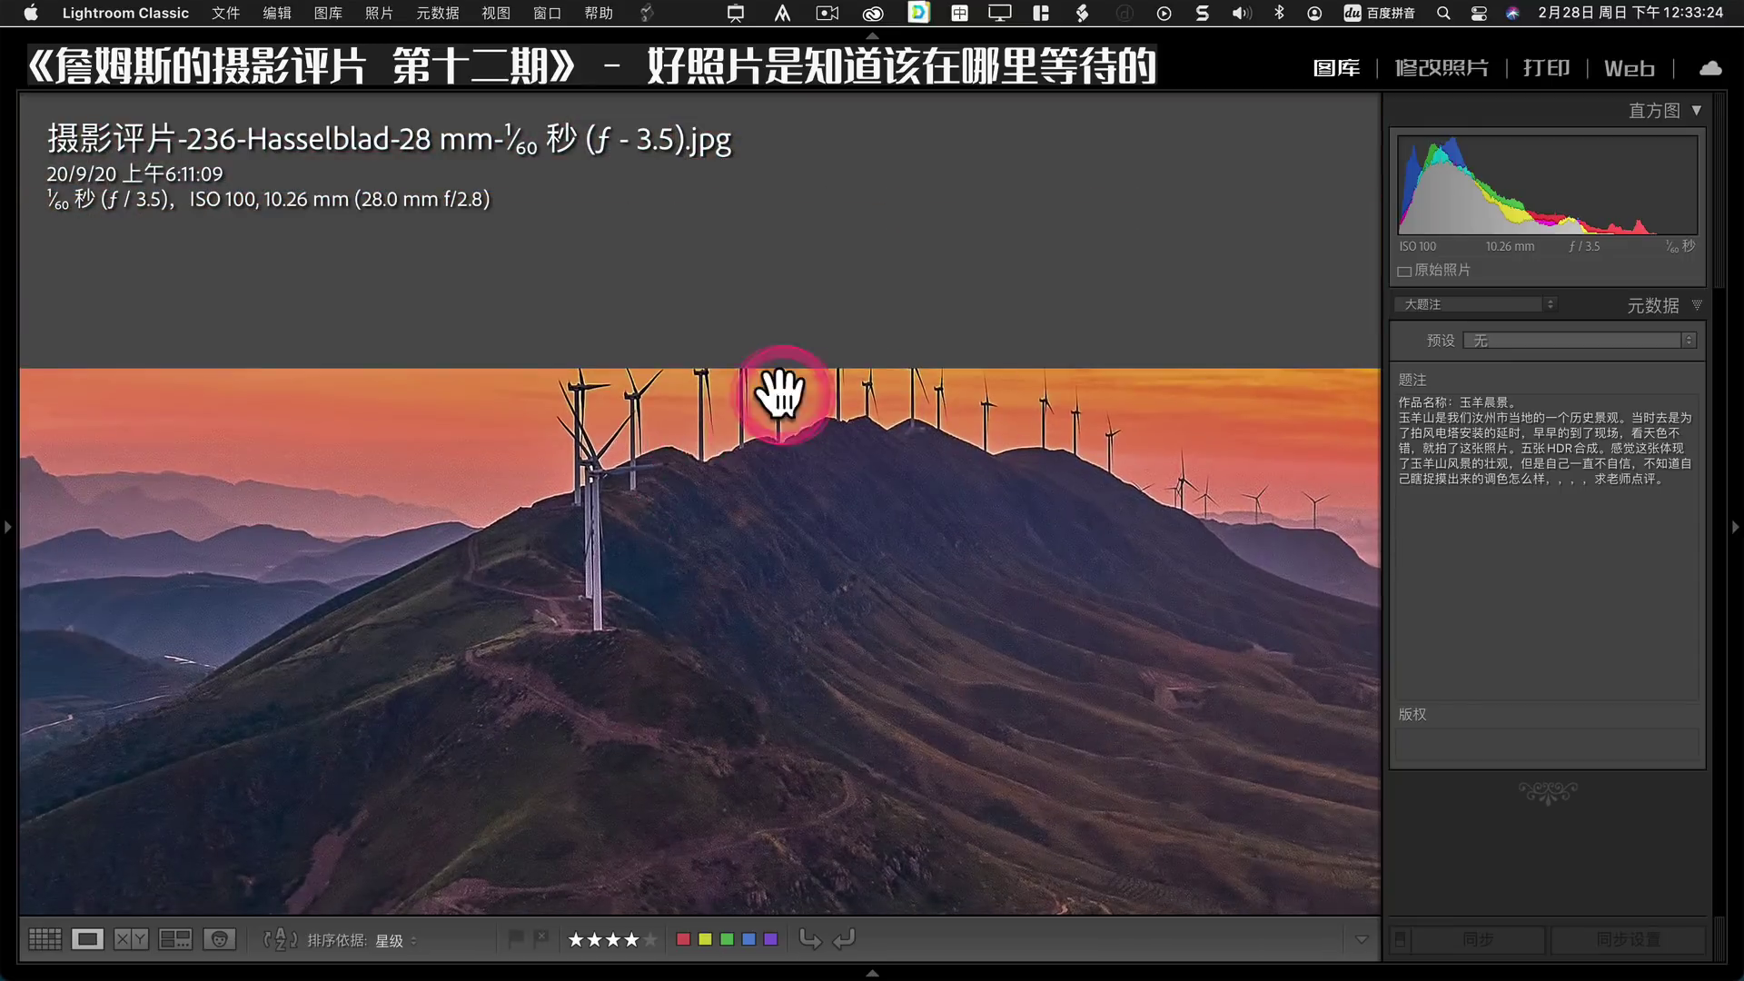
{"action": "left_click", "coordinate": [843, 540]}
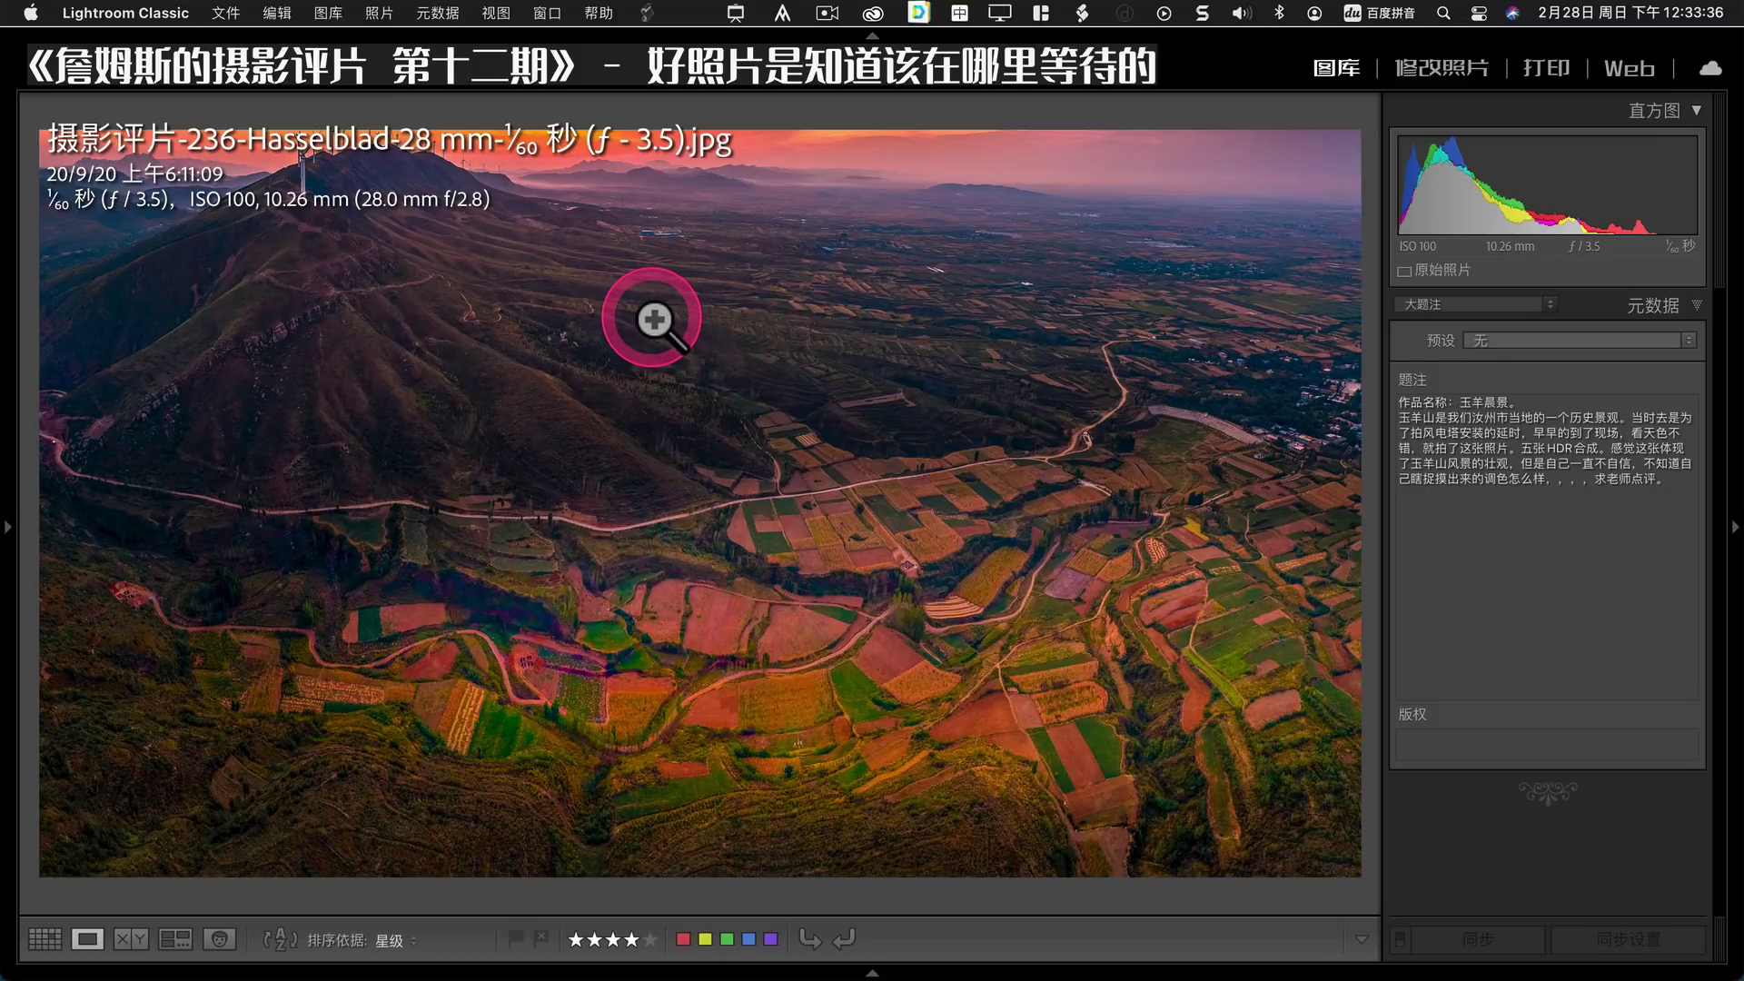
Go to seascape 239, zoom into the sea stack, then return to Fit view.
{"action": "key", "text": "Right"}
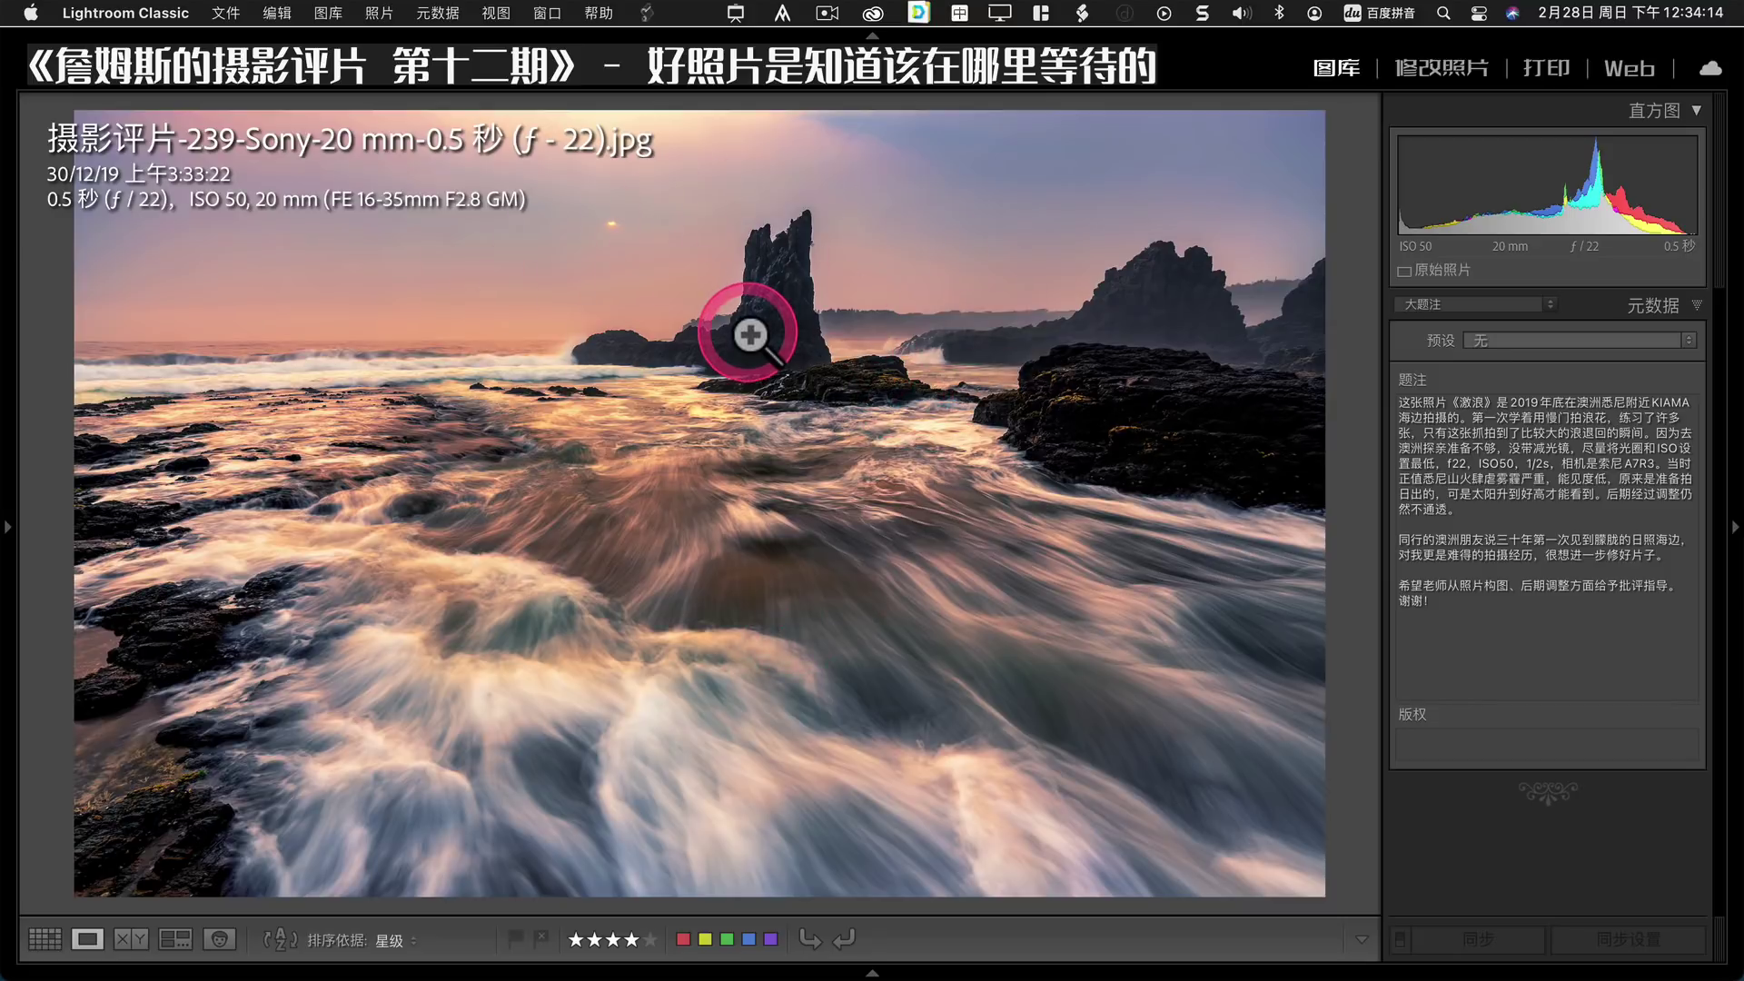
{"action": "left_click", "coordinate": [1193, 497]}
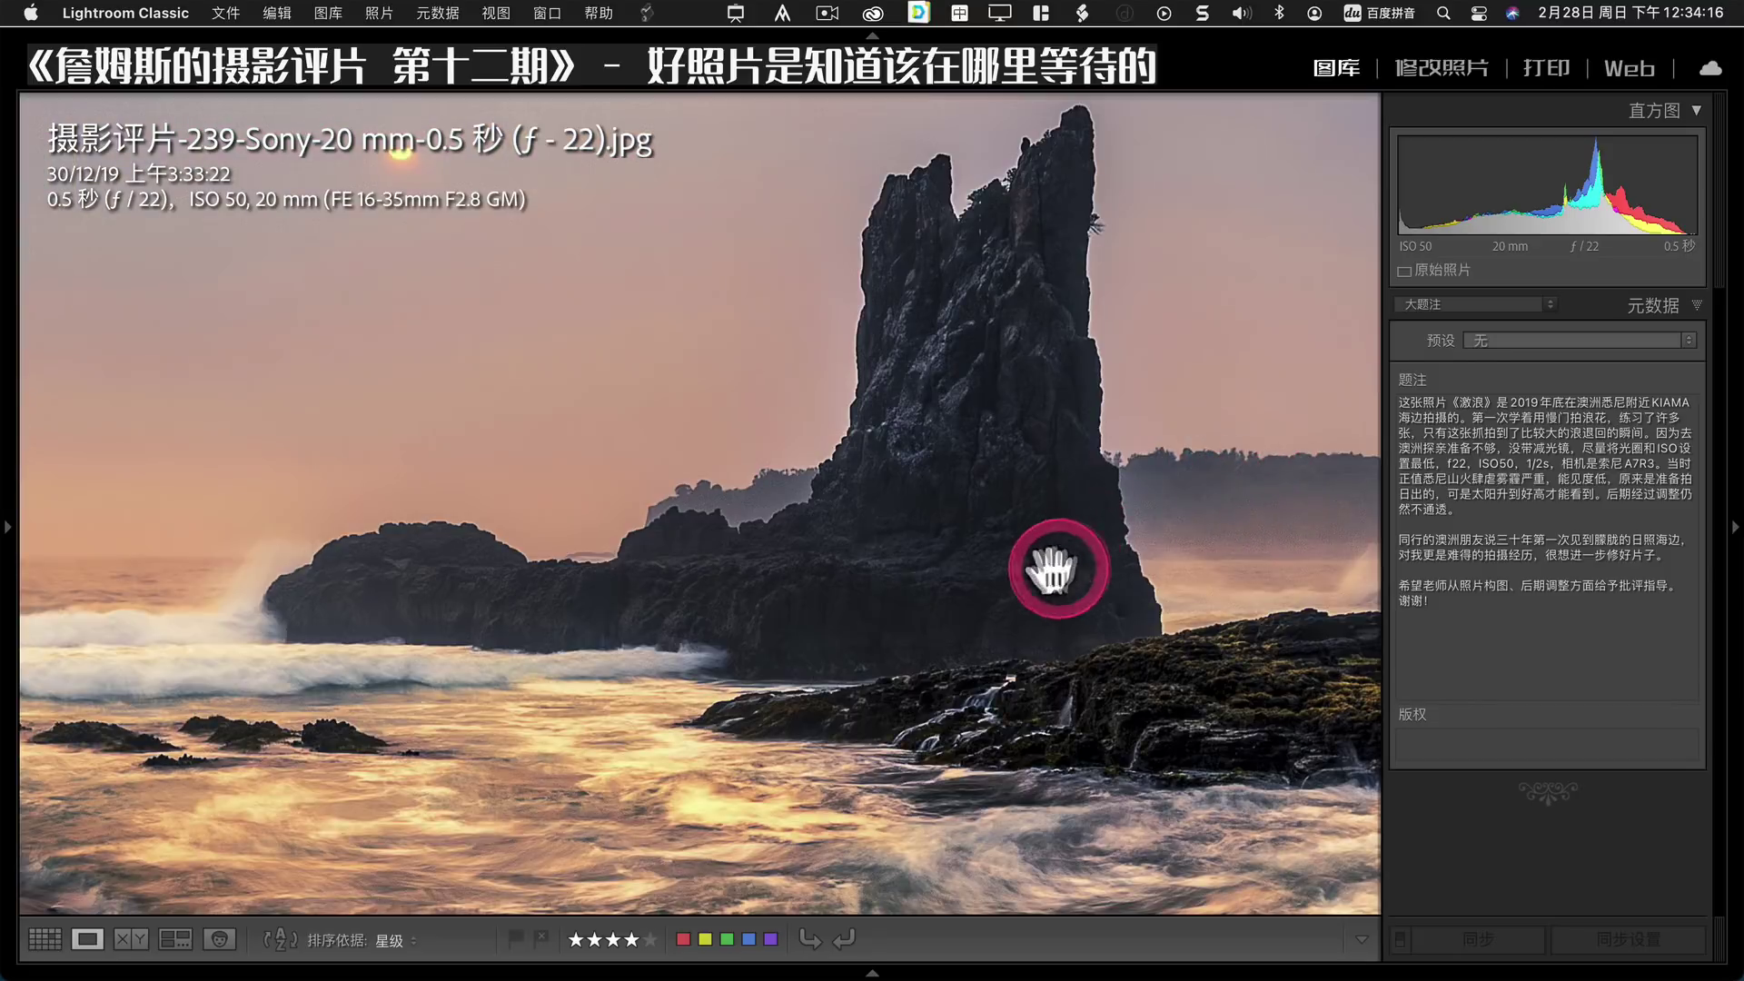
{"action": "left_click", "coordinate": [1012, 580]}
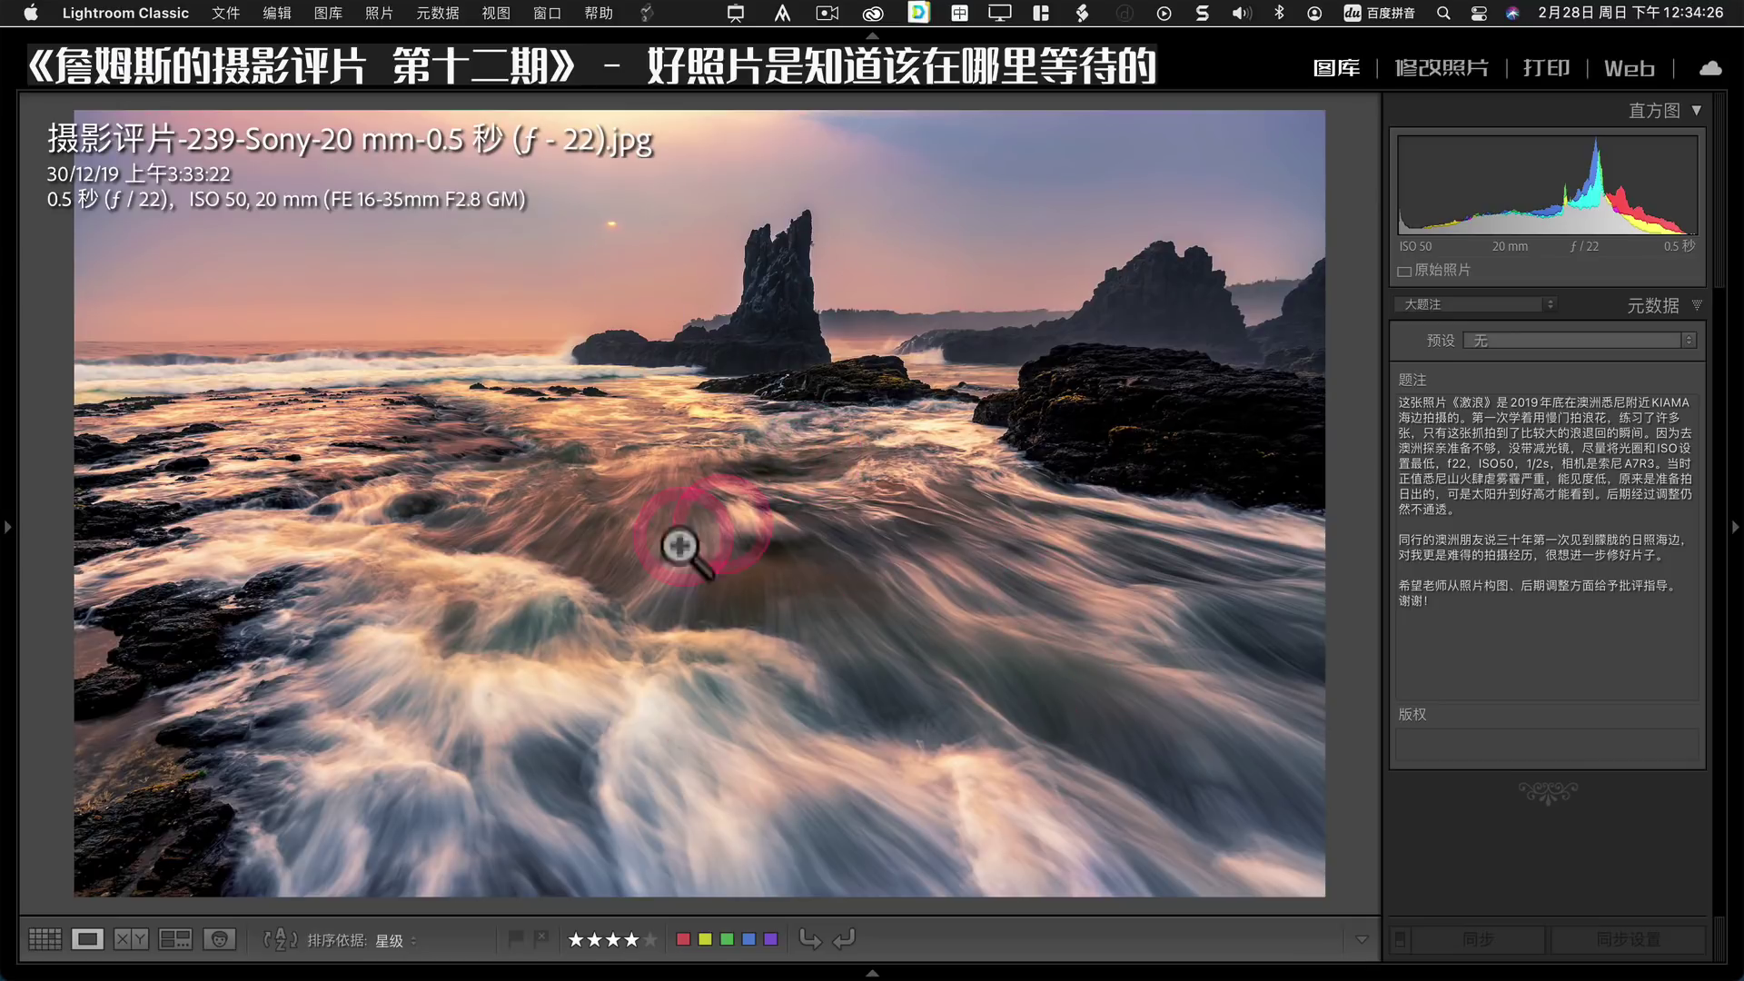
Advance past mountain-road photo 229 to night bridge photo 244 in Loupe.
{"action": "key", "text": "Right"}
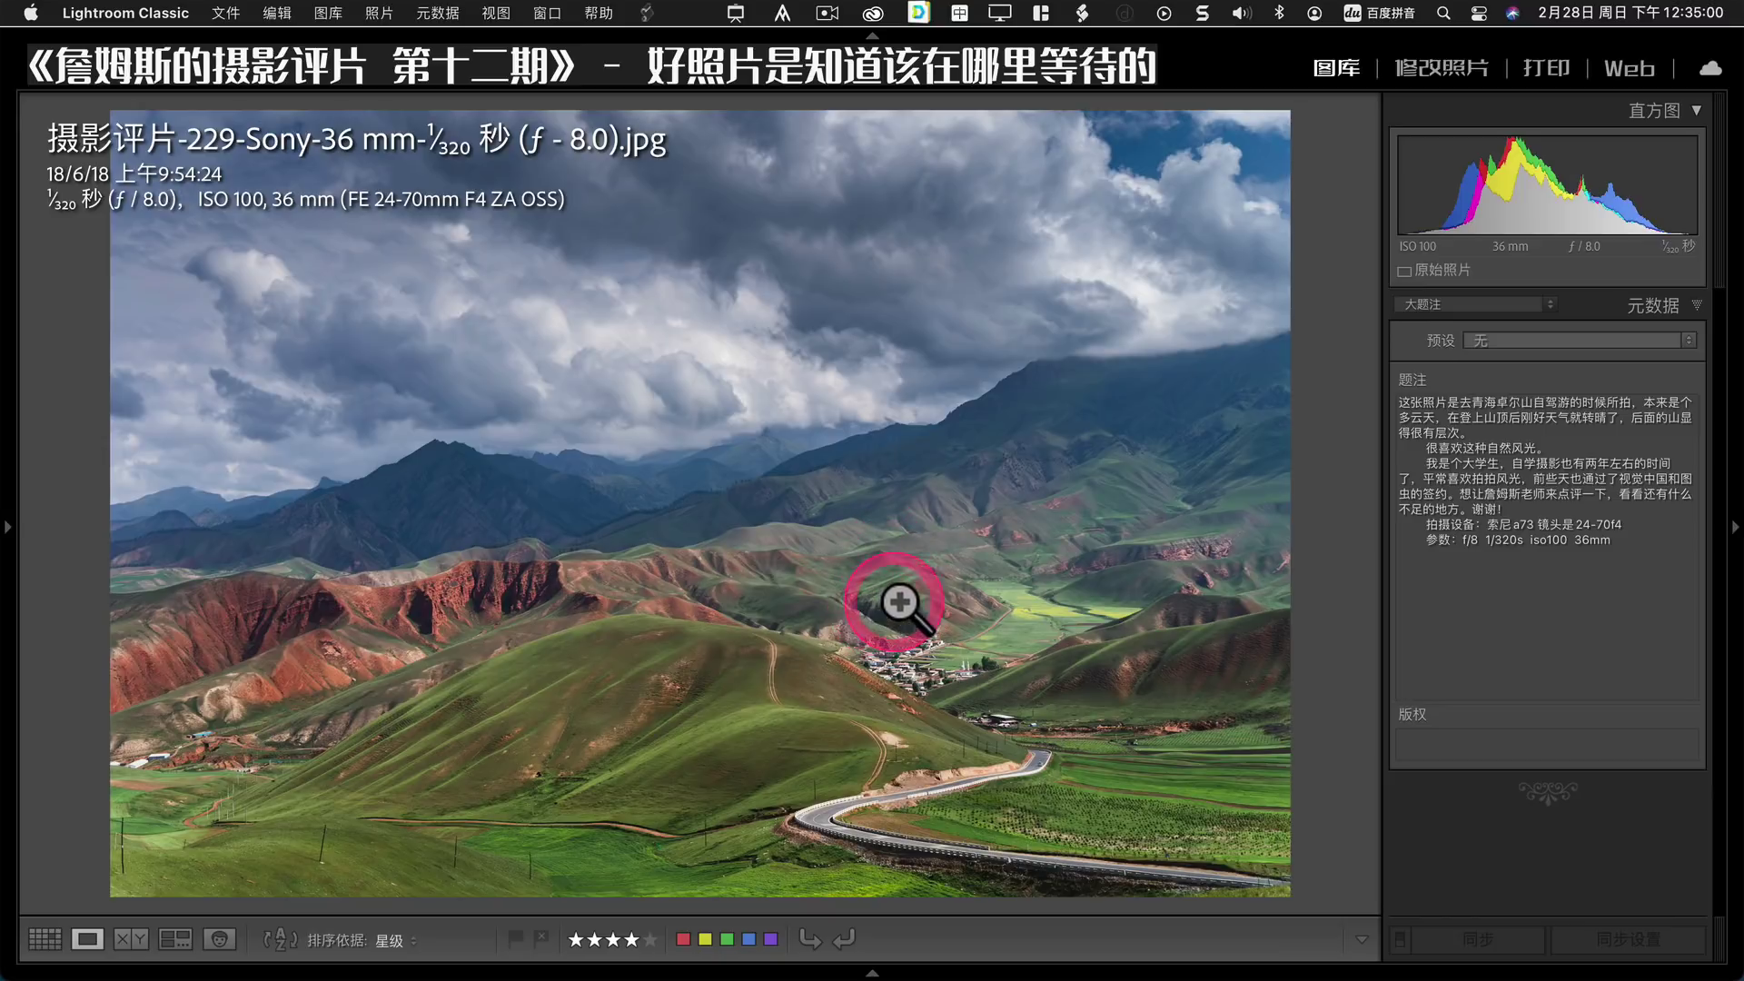
{"action": "key", "text": "Right"}
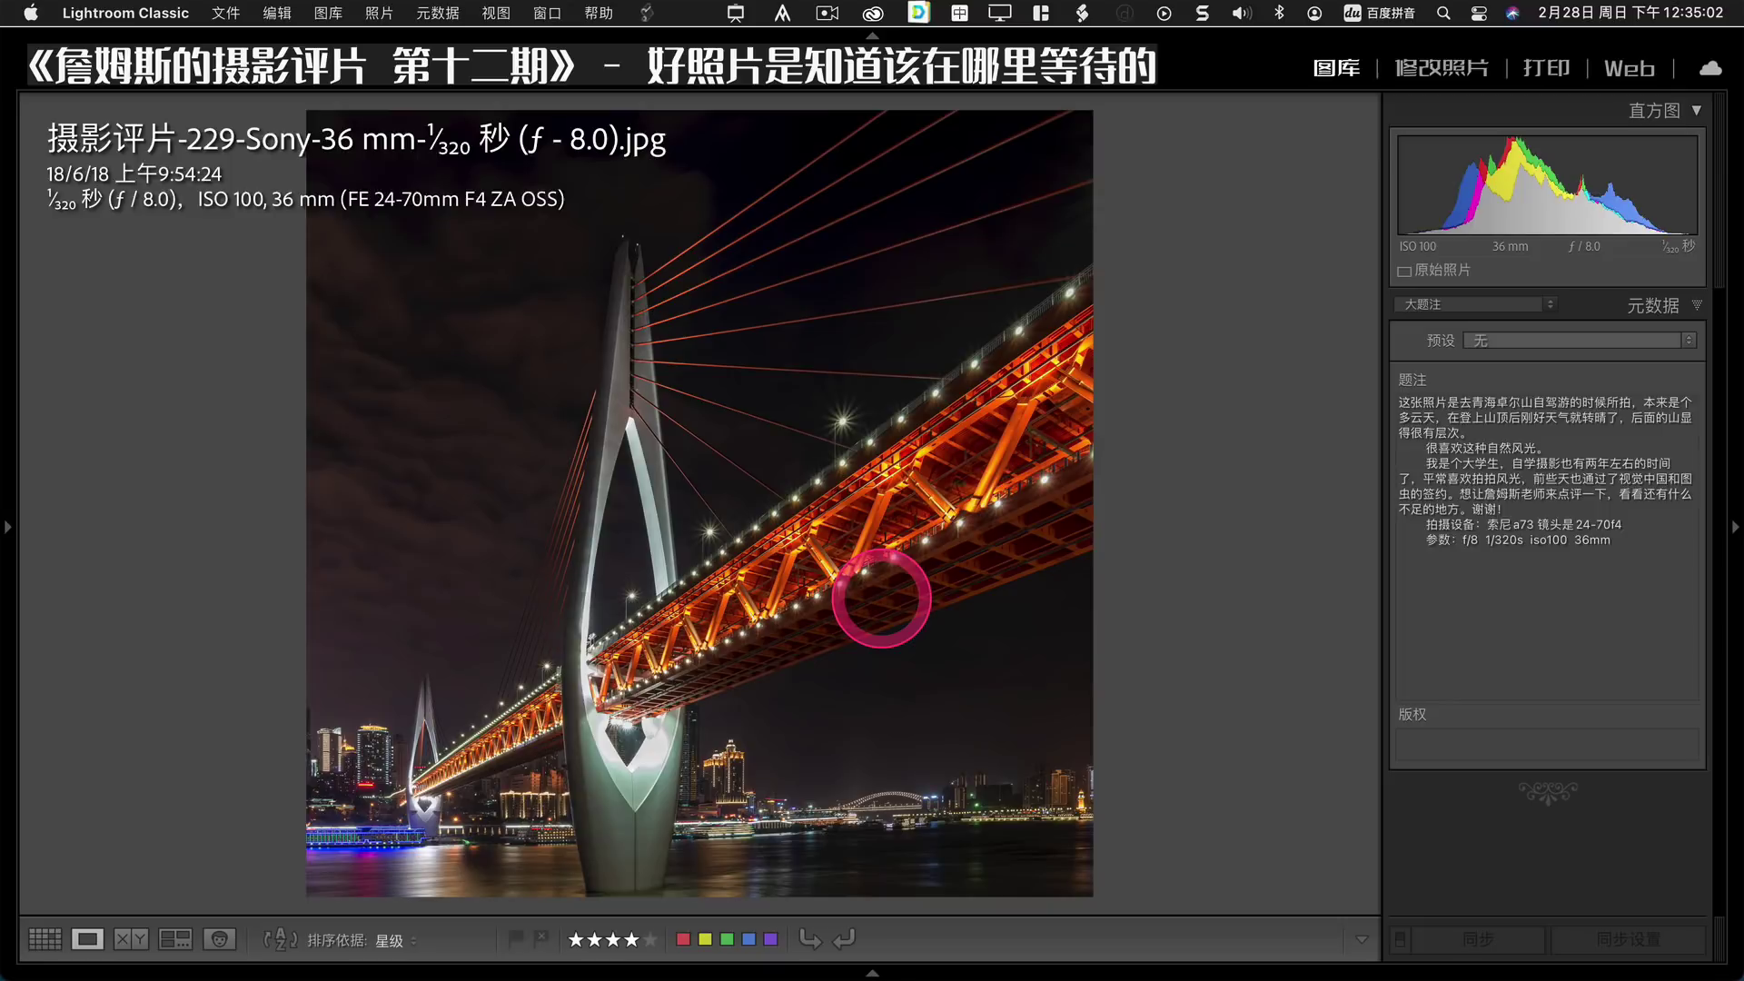
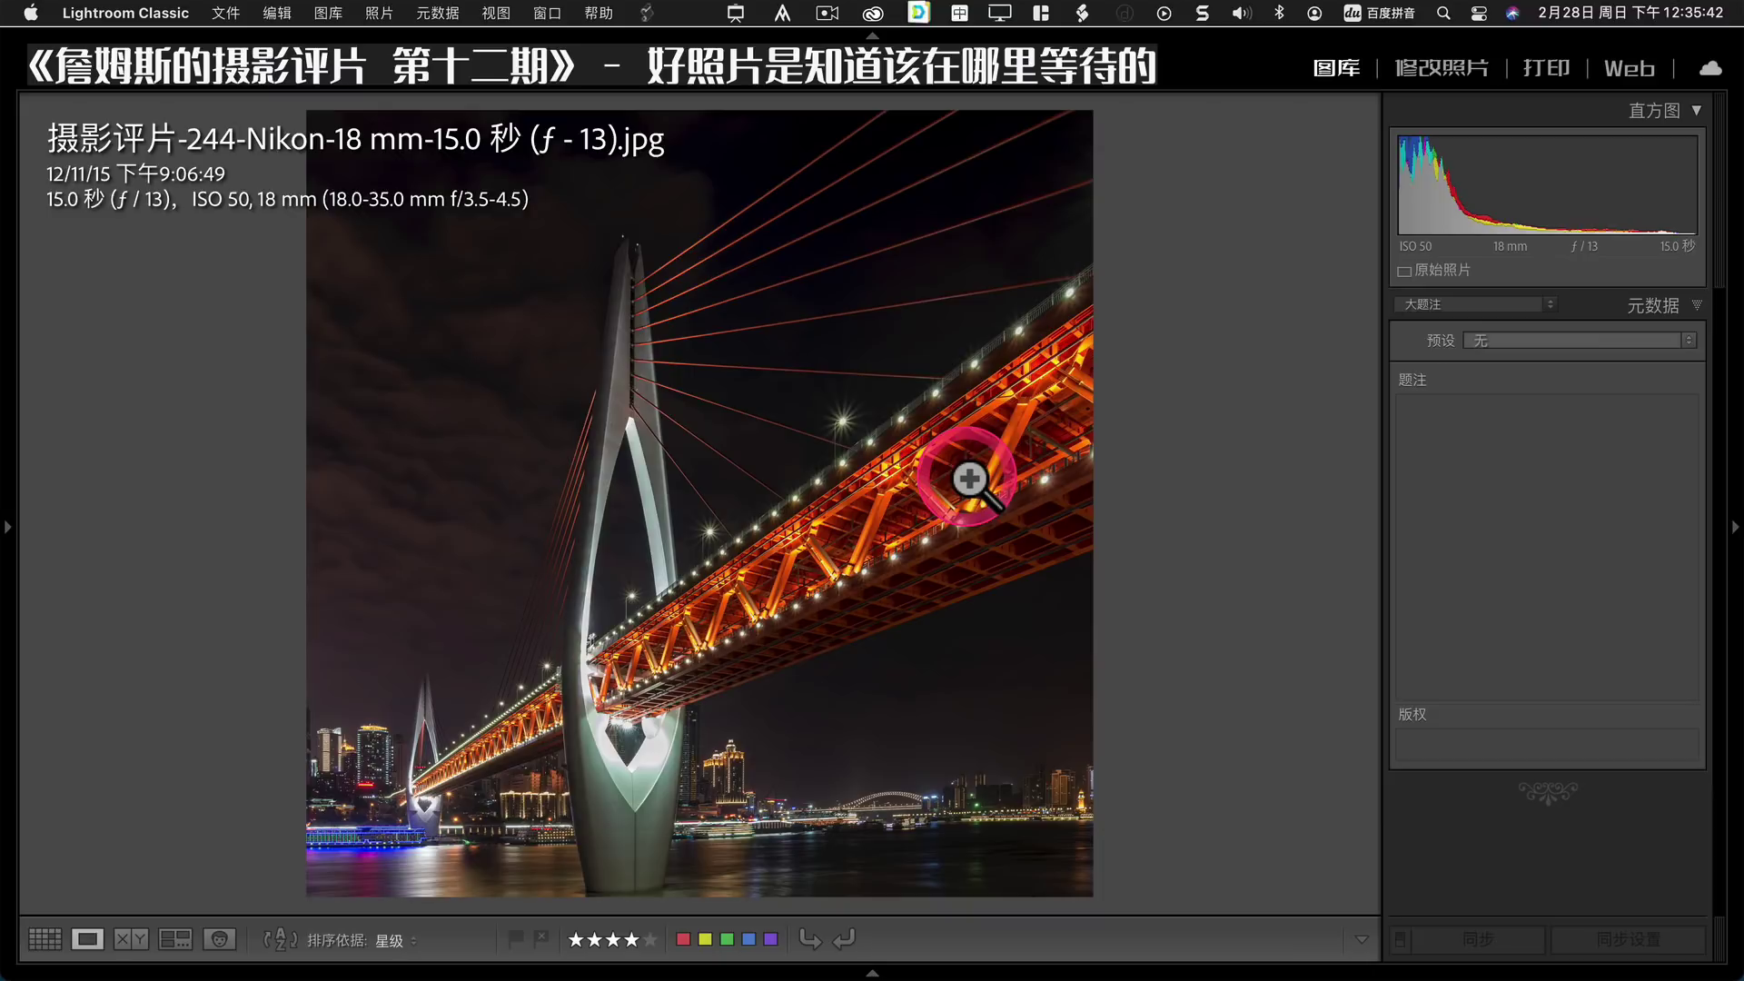
Return to the grid and open the red temple interior photo 255 full size.
{"action": "key", "text": "Right"}
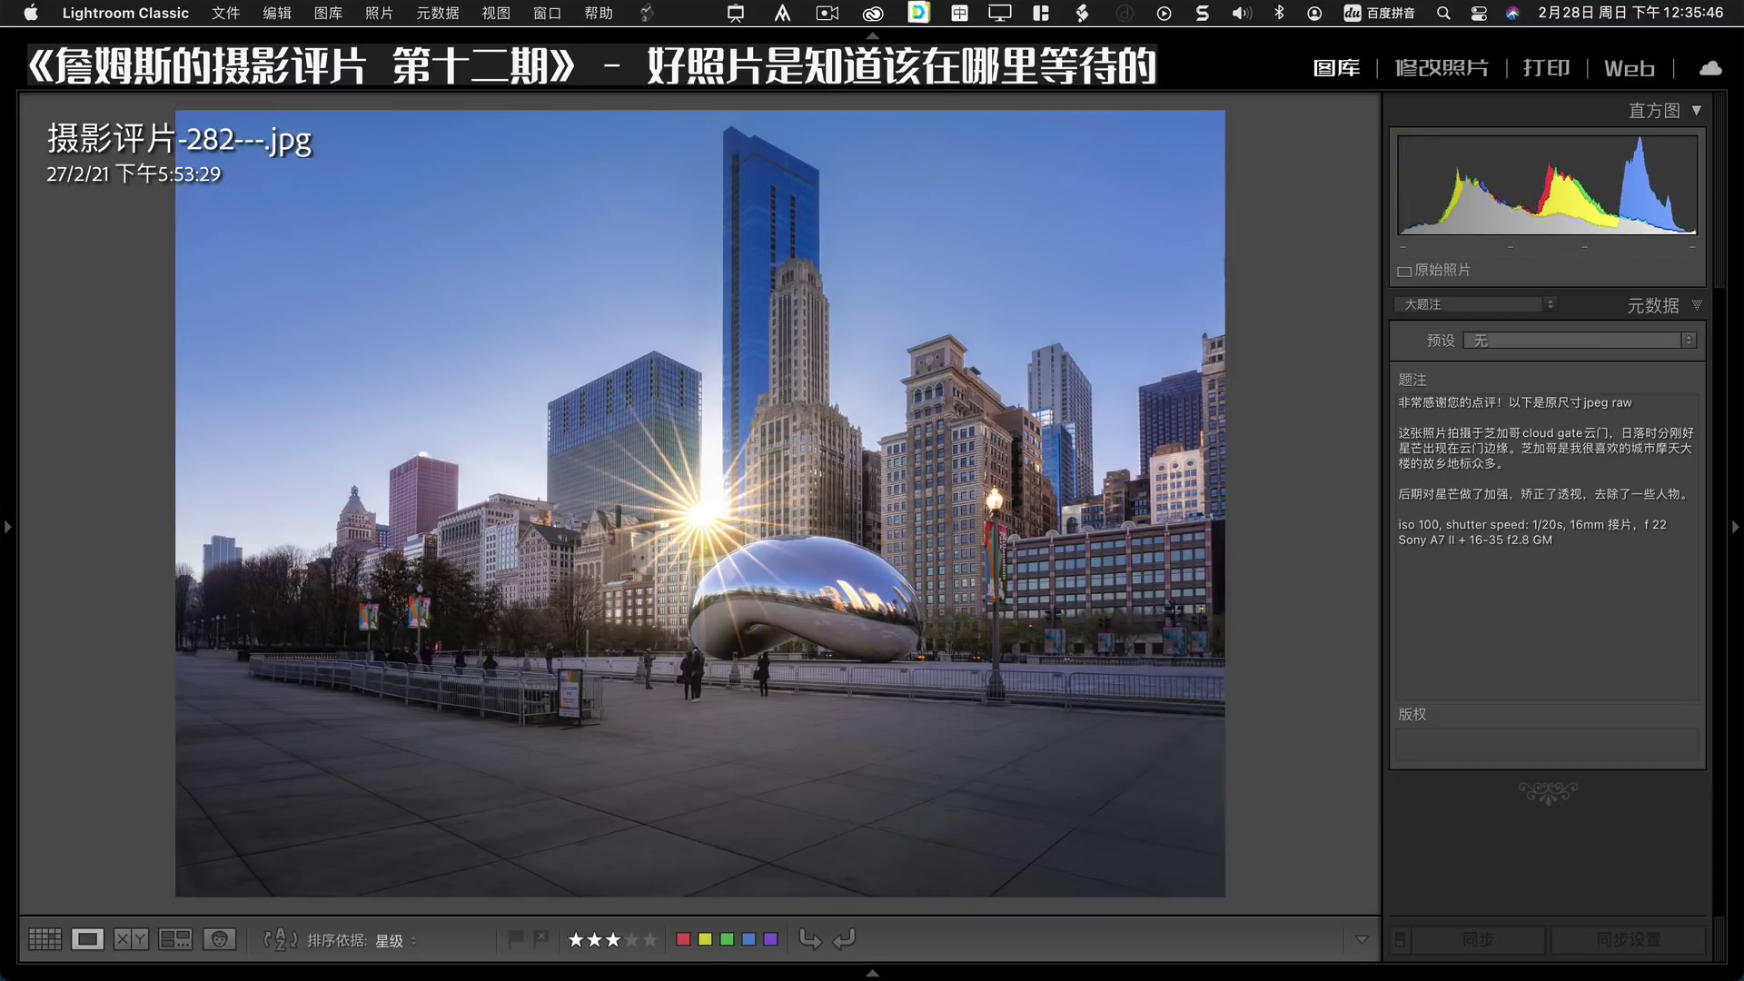
{"action": "key", "text": "g"}
{"action": "scroll", "coordinate": [903, 521], "scroll_direction": "down", "scroll_amount": 5}
{"action": "scroll", "coordinate": [903, 521], "scroll_direction": "down", "scroll_amount": 5}
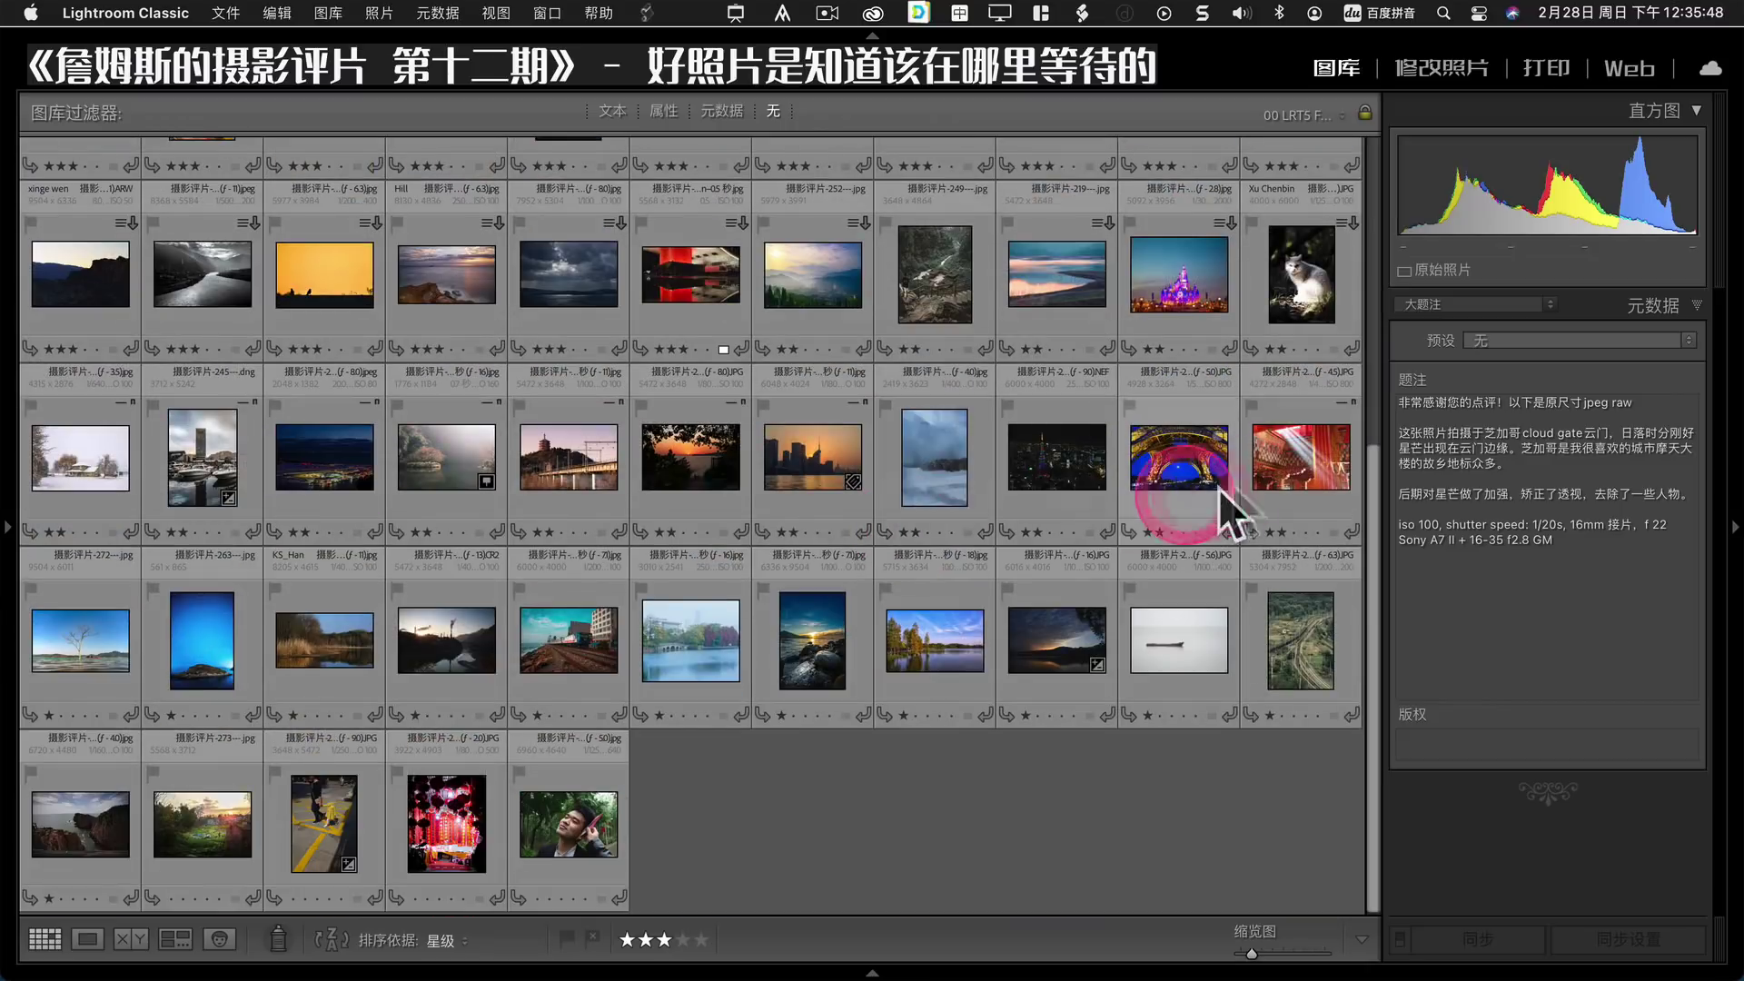
{"action": "double_click", "coordinate": [1309, 474]}
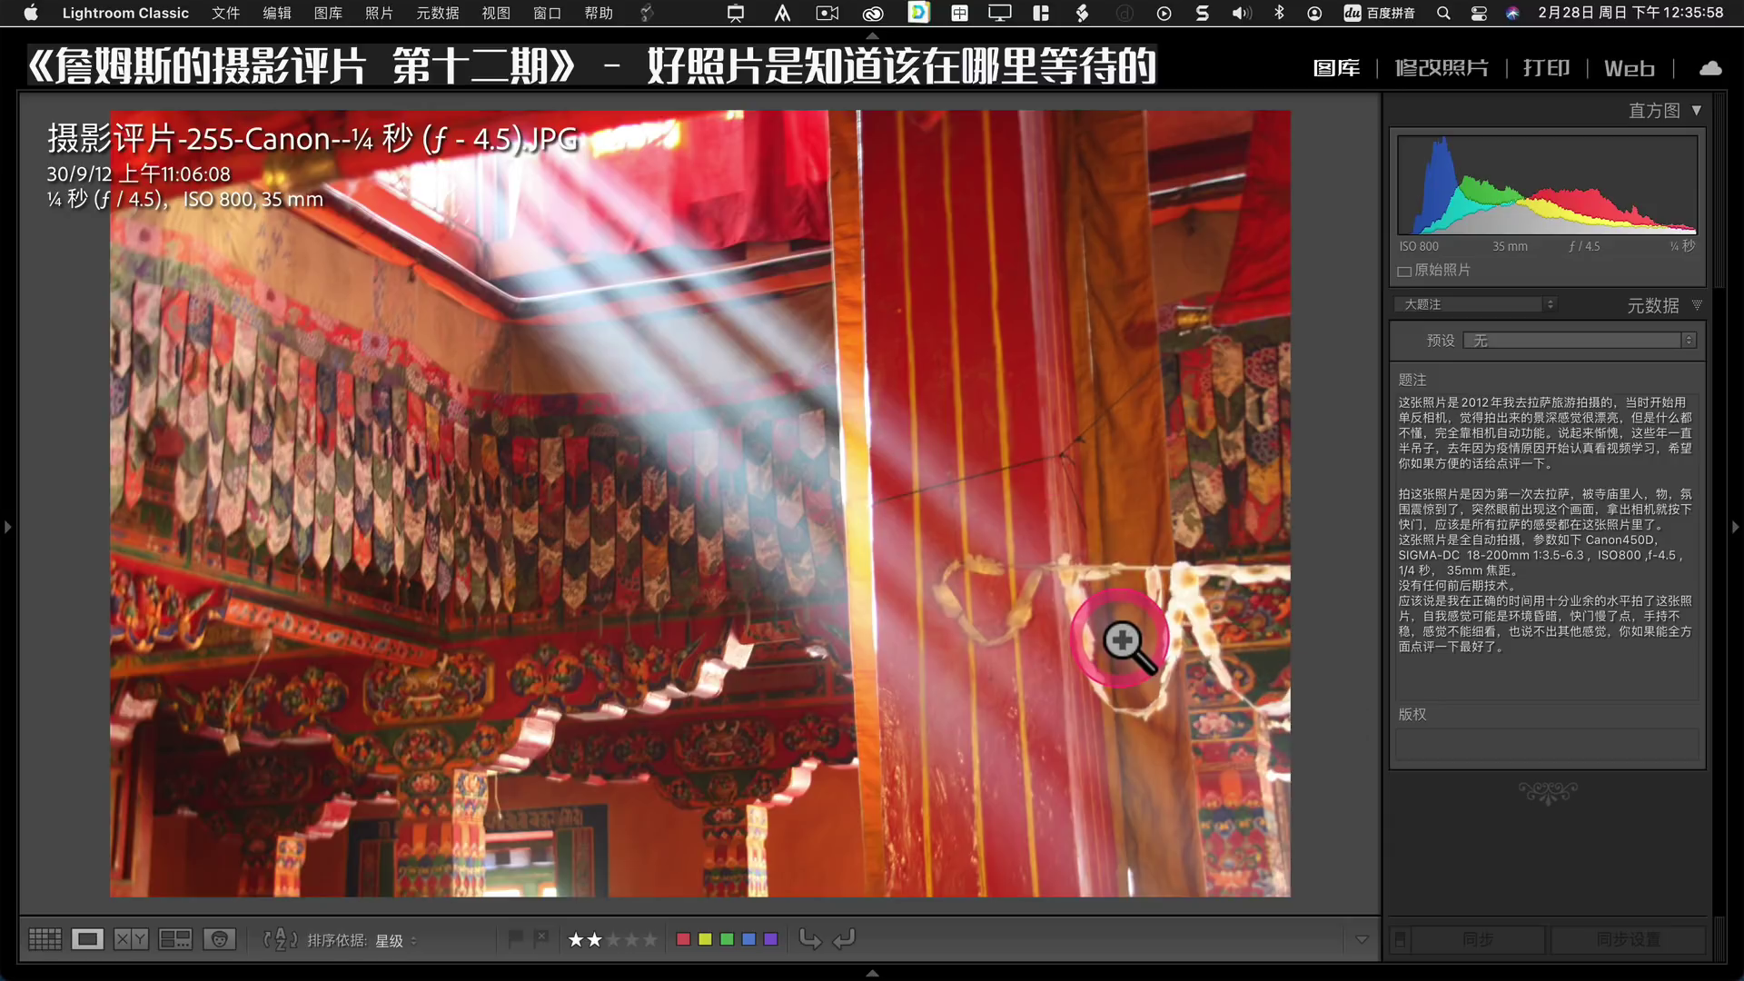
Zoom in and pan across the red pillar, carved roof beams and red drapery.
{"action": "left_click", "coordinate": [611, 550]}
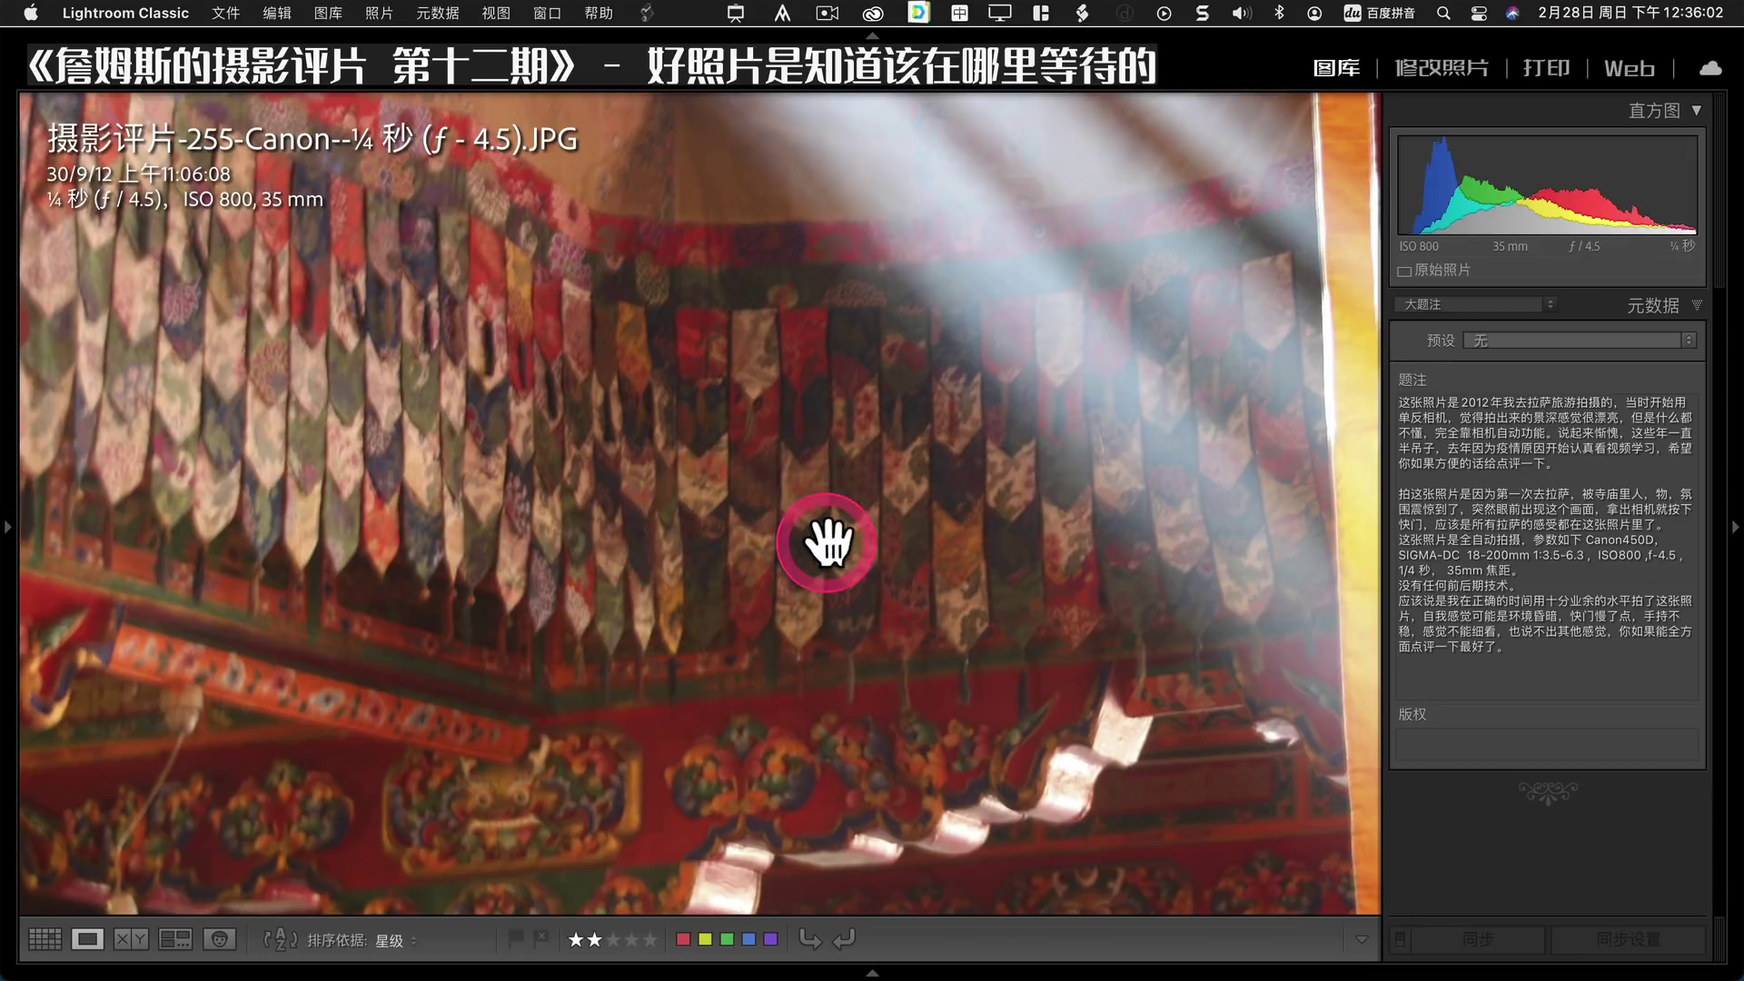
{"action": "left_click_drag", "start_coordinate": [829, 536], "coordinate": [623, 487]}
{"action": "mouse_move", "coordinate": [986, 507]}
{"action": "left_mouse_down"}
{"action": "mouse_move", "coordinate": [726, 508]}
{"action": "mouse_move", "coordinate": [849, 541]}
{"action": "mouse_move", "coordinate": [877, 510]}
{"action": "mouse_move", "coordinate": [894, 423]}
{"action": "left_mouse_up"}
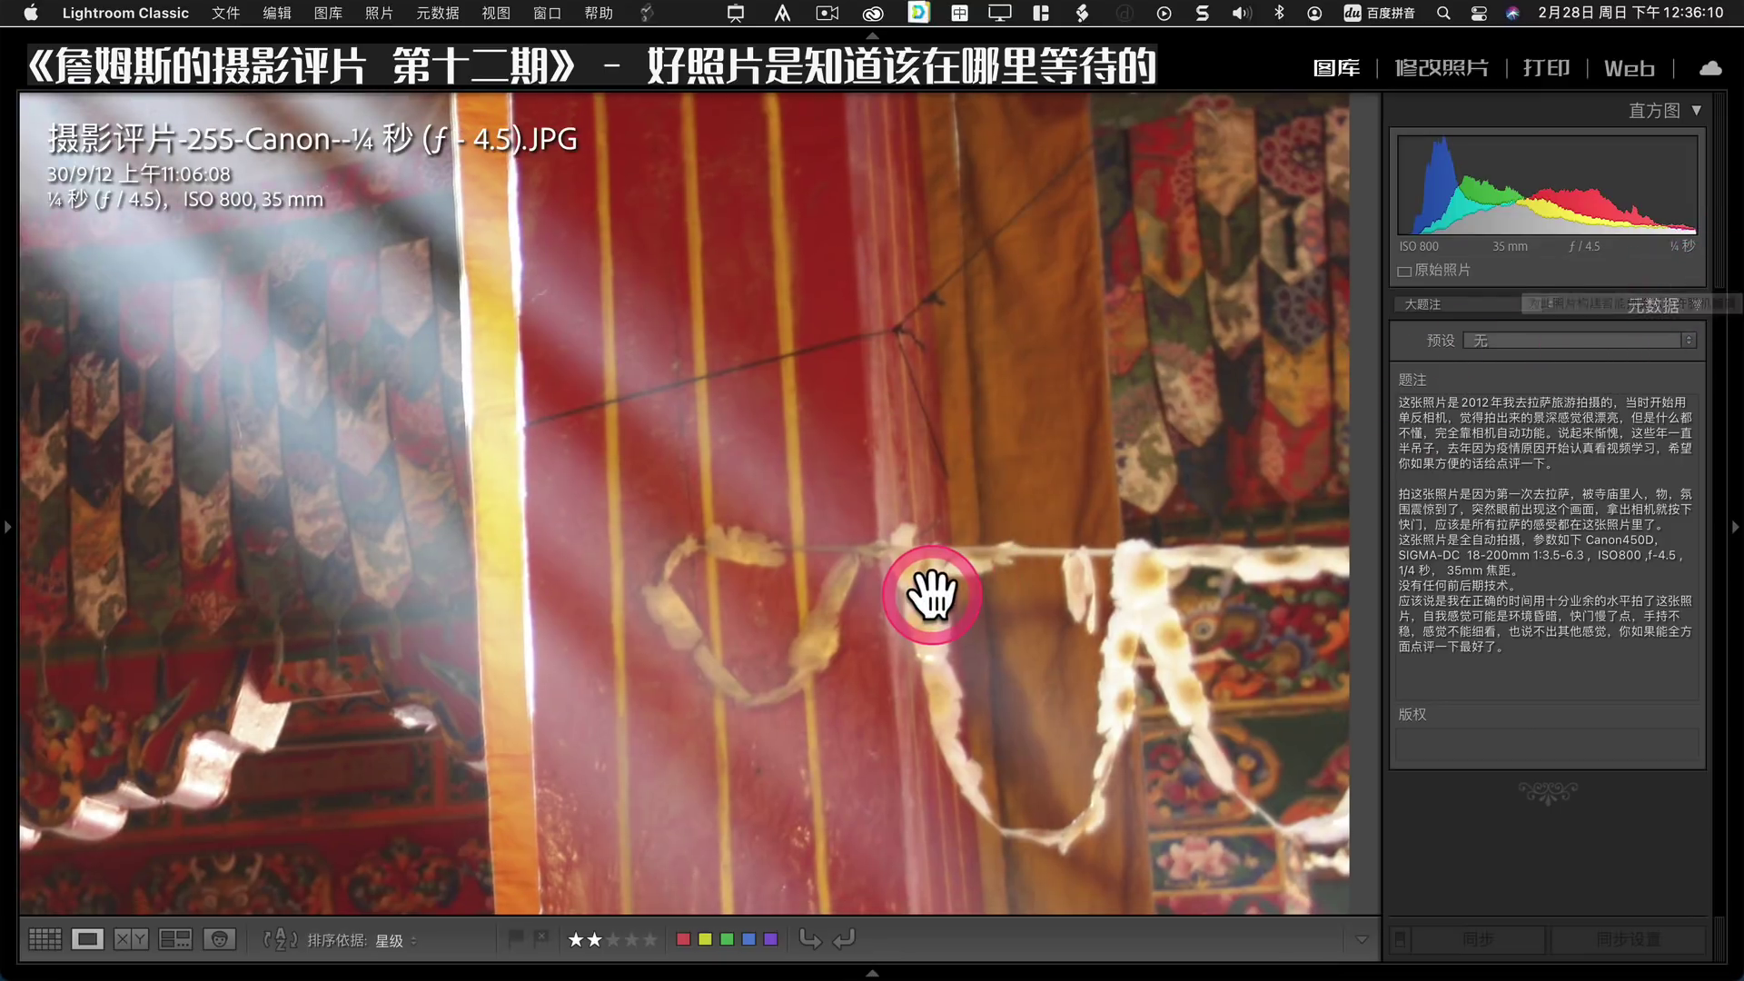
{"action": "left_click_drag", "start_coordinate": [935, 591], "coordinate": [935, 318]}
{"action": "left_click_drag", "start_coordinate": [864, 615], "coordinate": [1175, 432]}
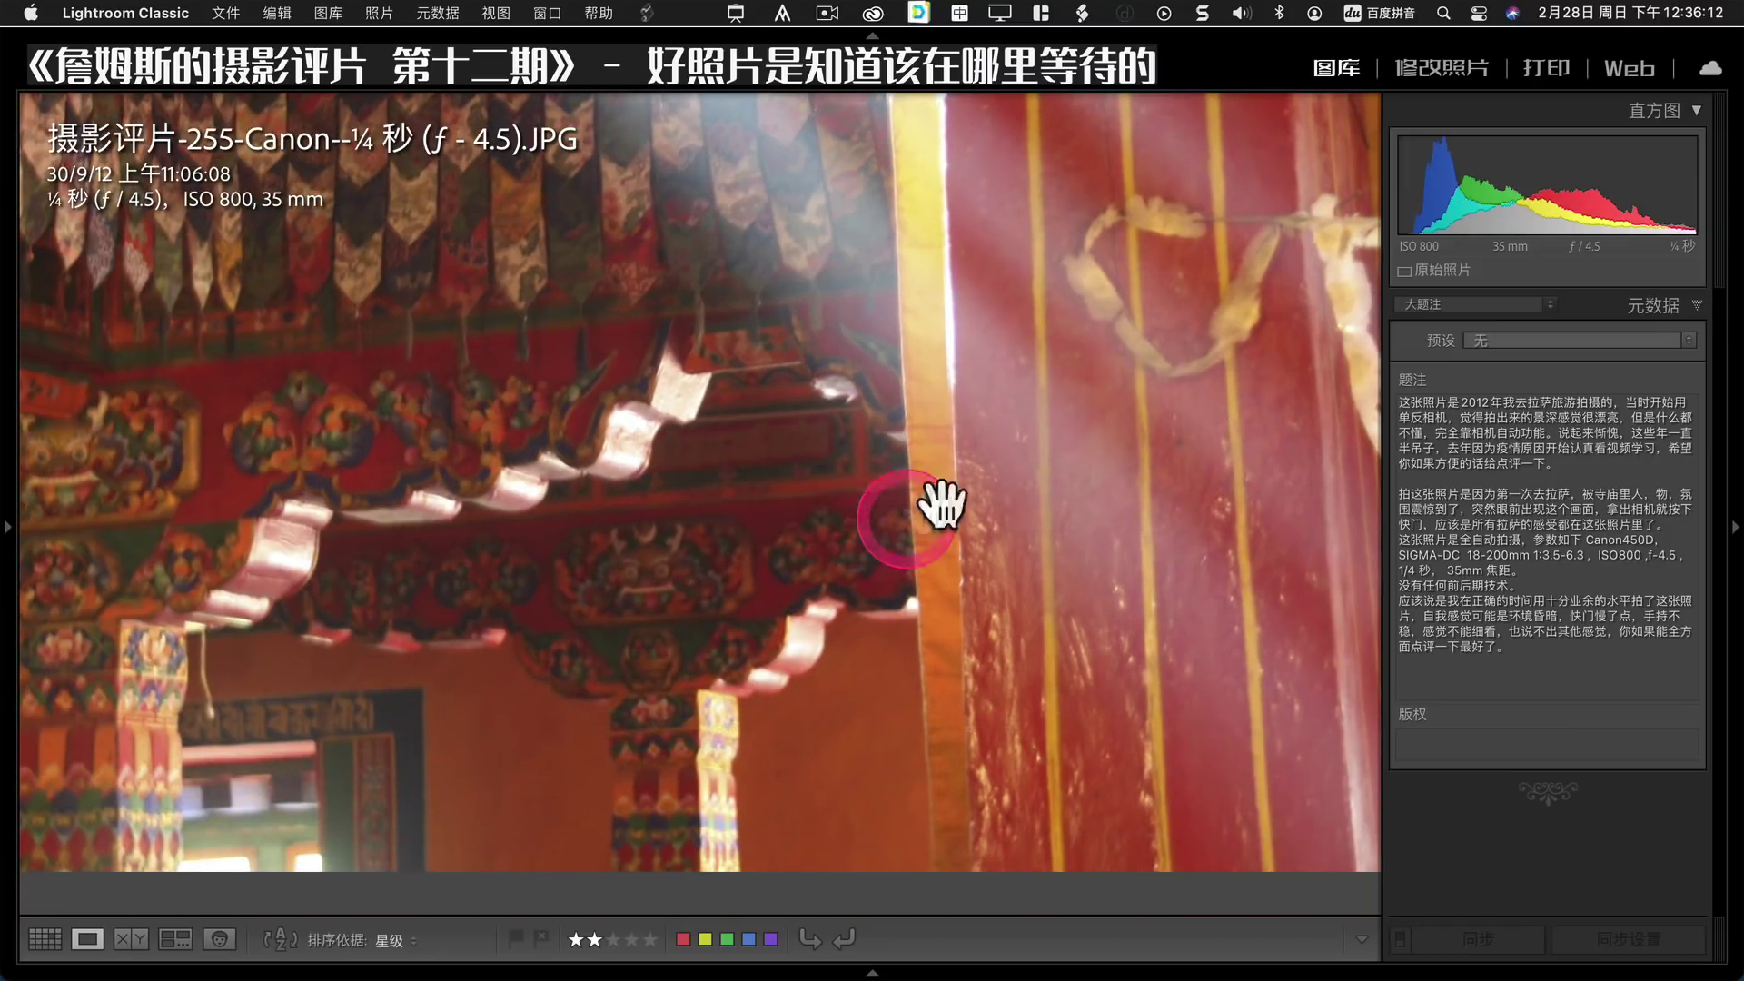
{"action": "mouse_move", "coordinate": [939, 506]}
{"action": "left_mouse_down"}
{"action": "mouse_move", "coordinate": [1032, 519]}
{"action": "mouse_move", "coordinate": [693, 604]}
{"action": "left_mouse_up"}
{"action": "left_click_drag", "start_coordinate": [973, 556], "coordinate": [926, 467]}
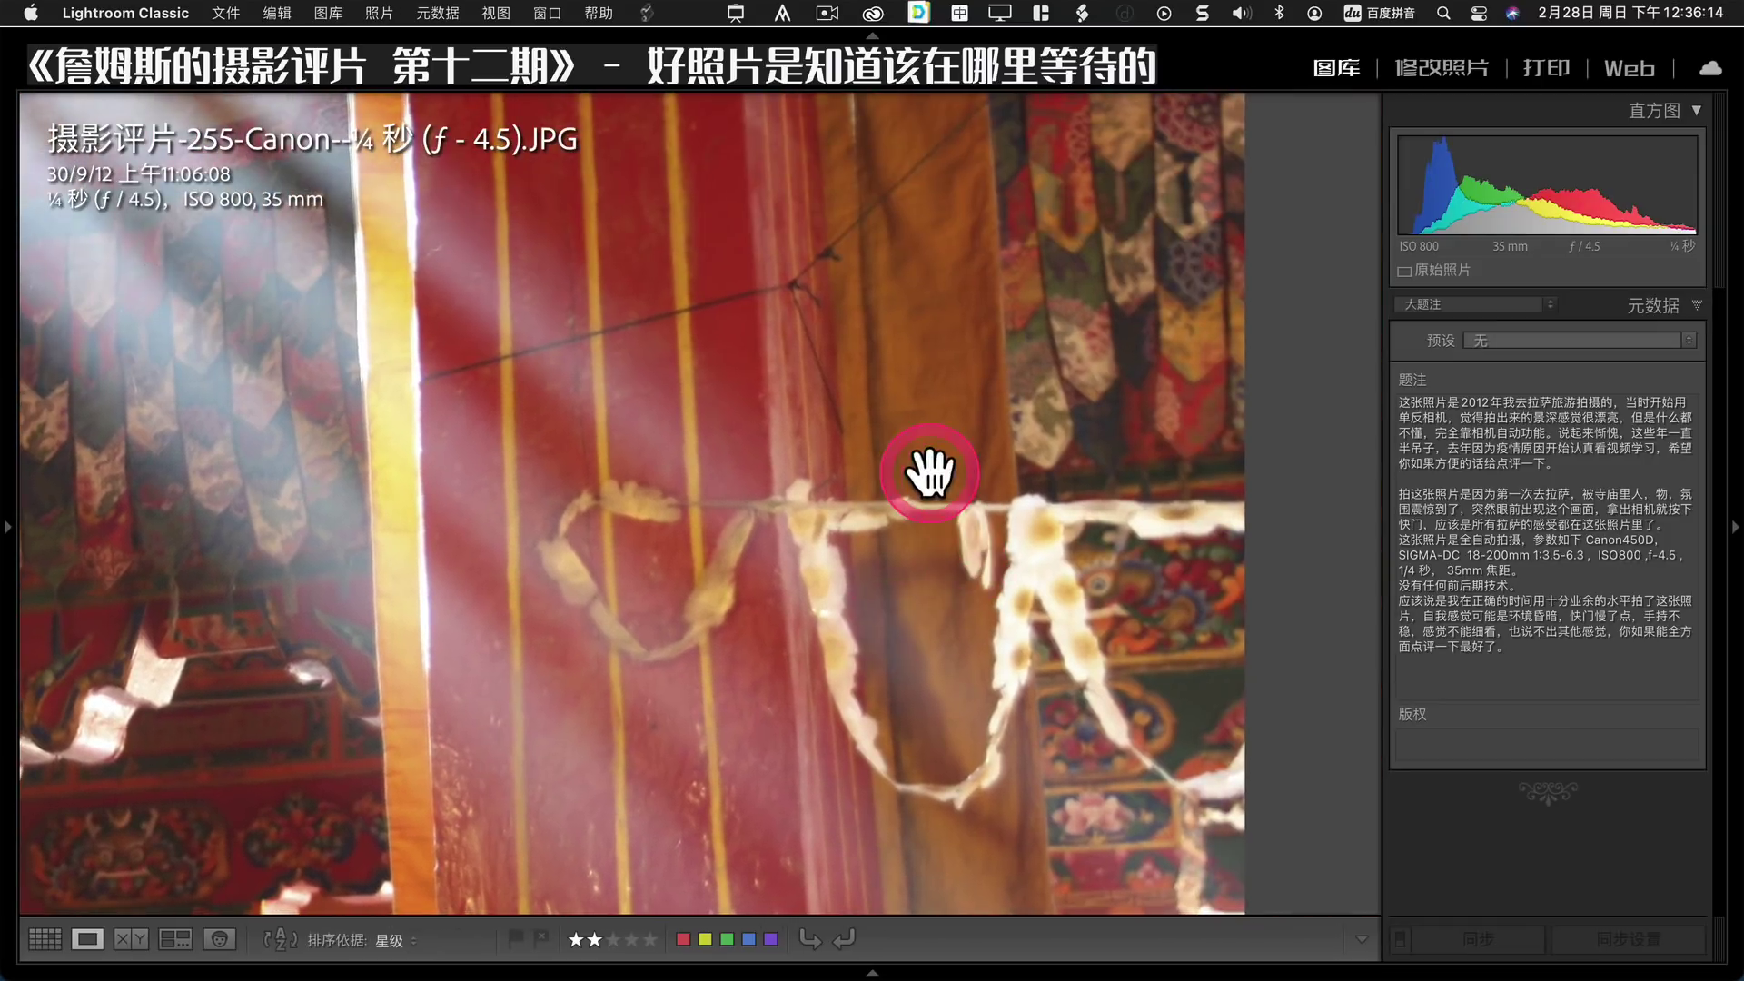
Return to the full view, zoom into the lower-left carvings, then zoom back out.
{"action": "left_click", "coordinate": [931, 477]}
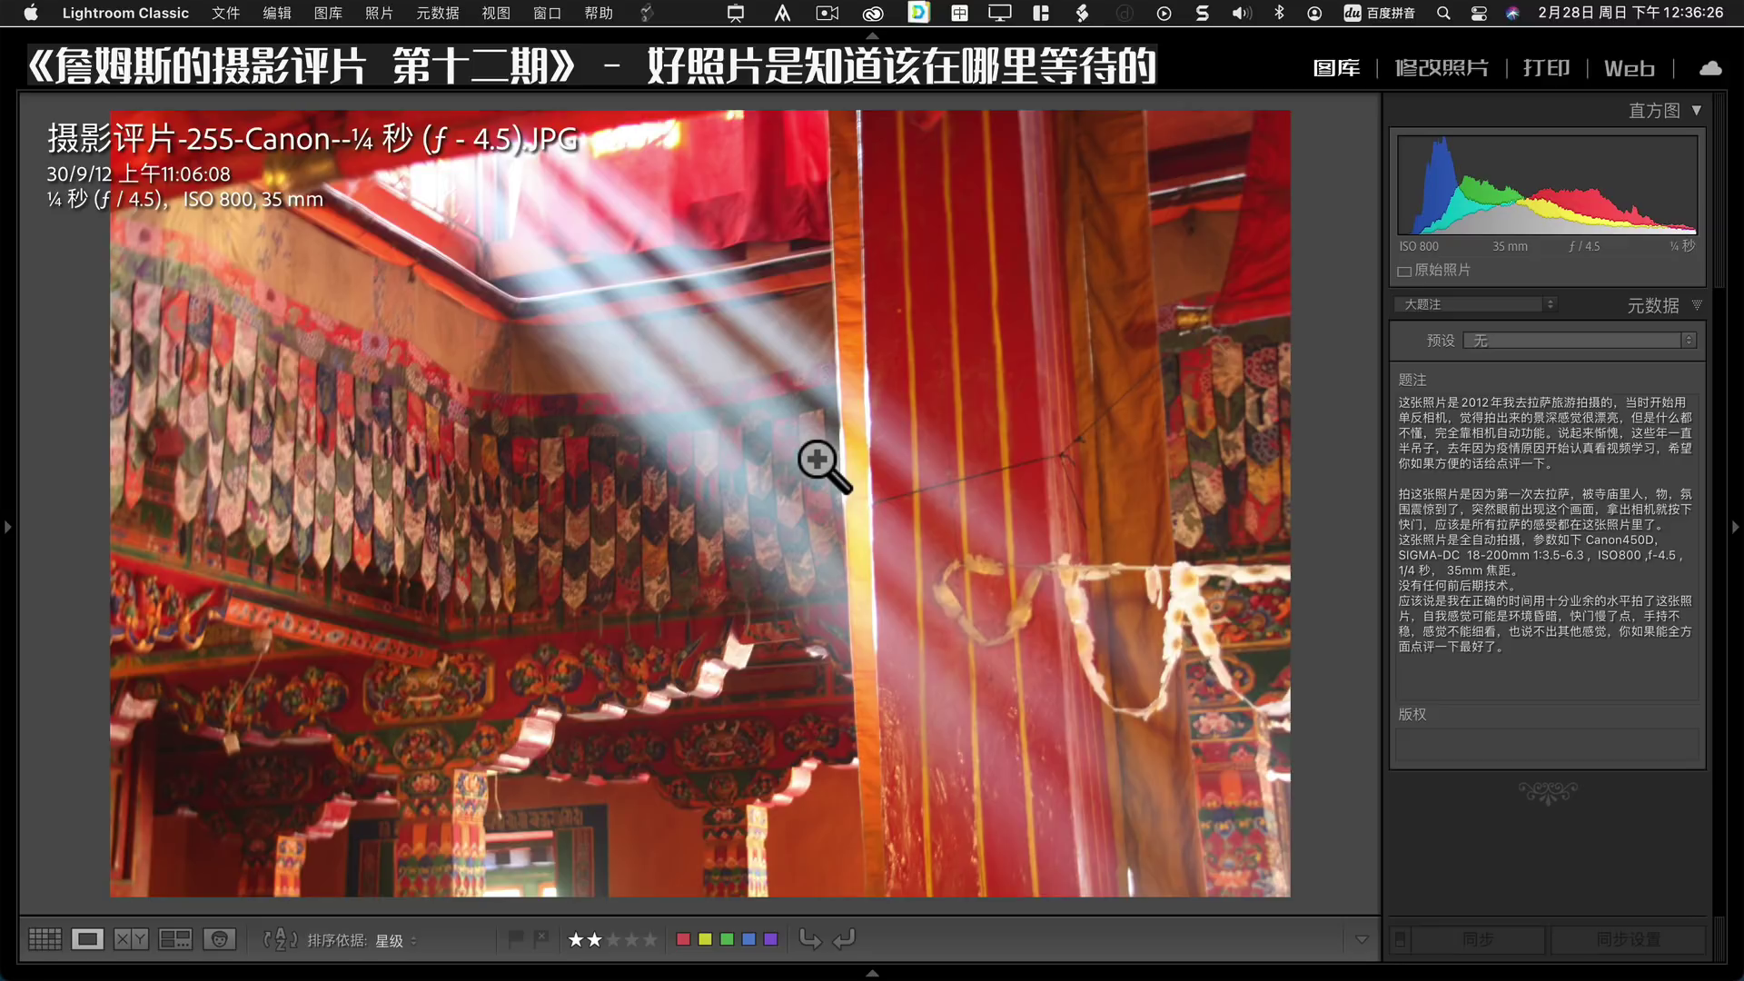
{"action": "left_click", "coordinate": [899, 510]}
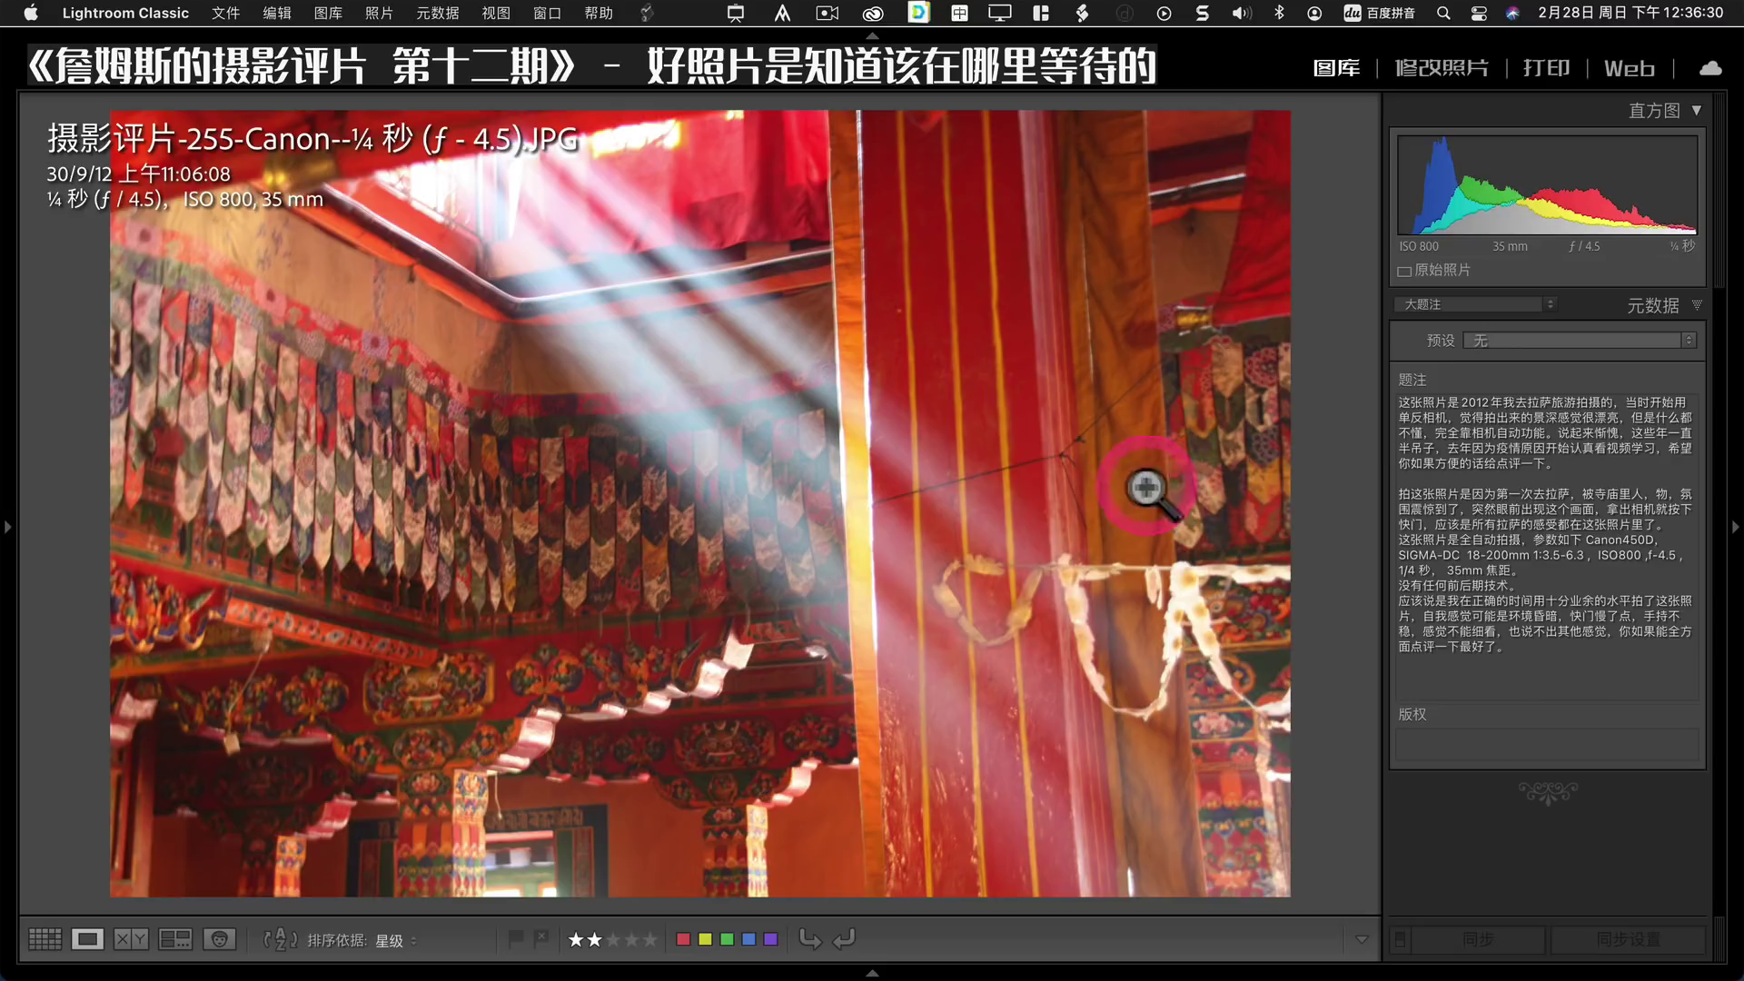
{"action": "left_click", "coordinate": [508, 713]}
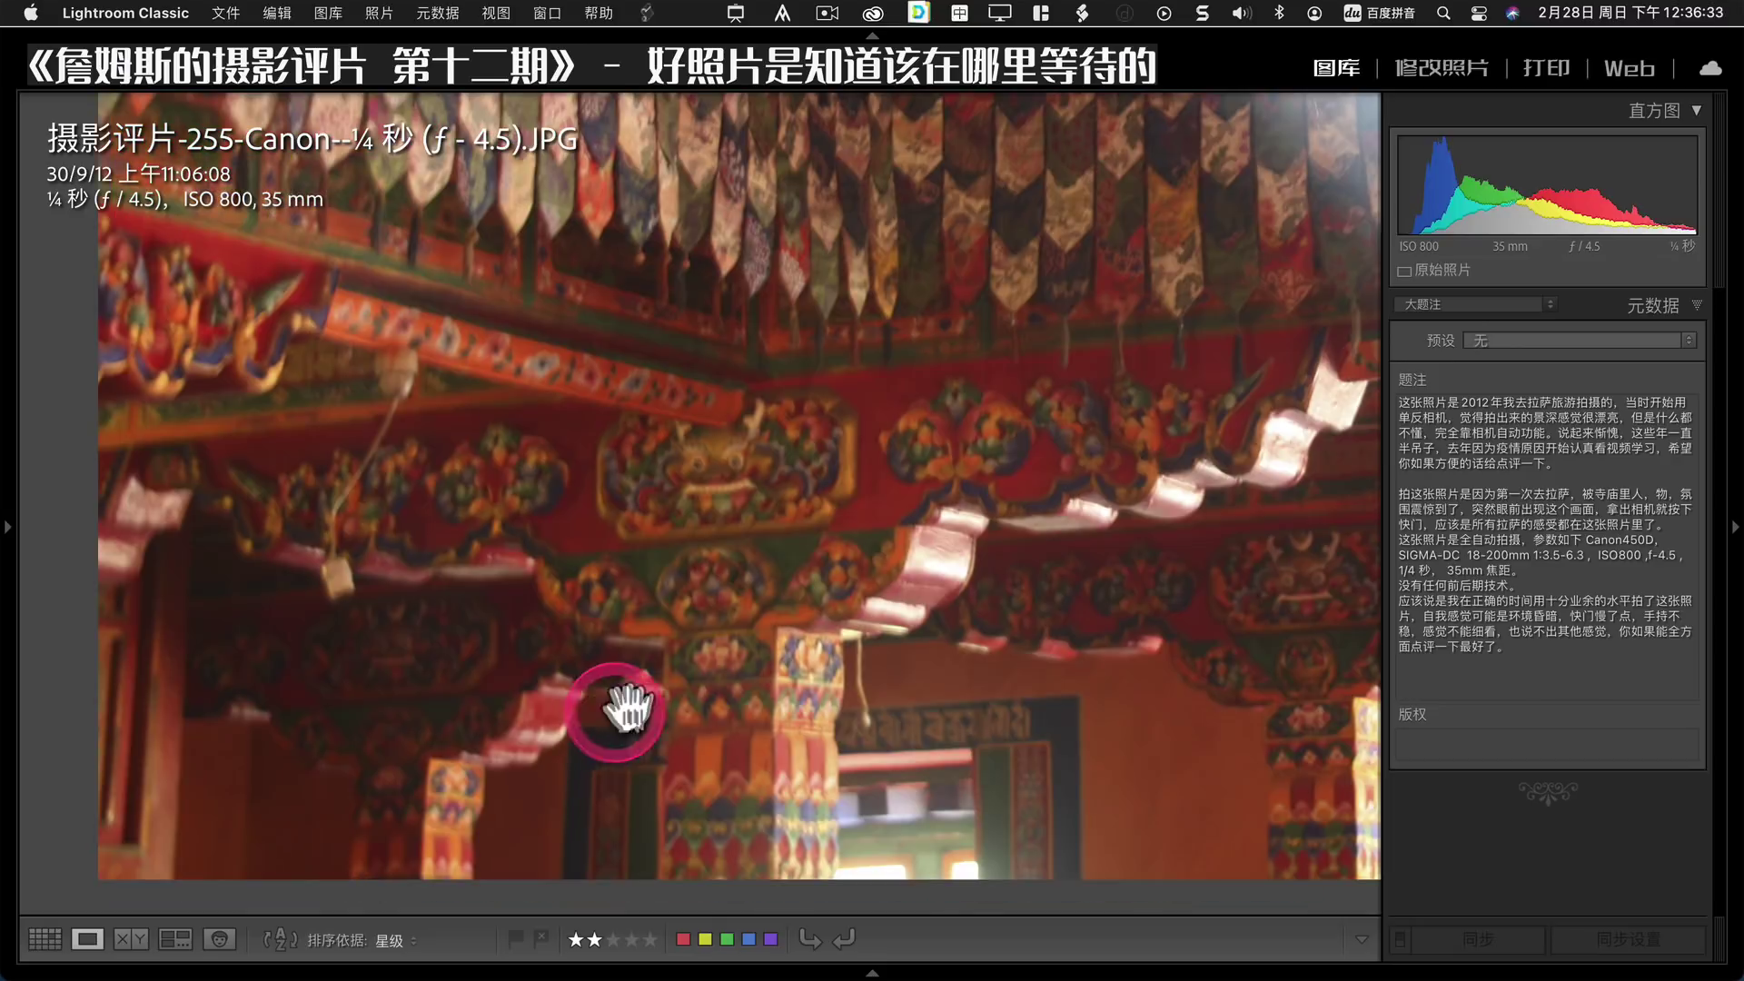
{"action": "left_click", "coordinate": [913, 531]}
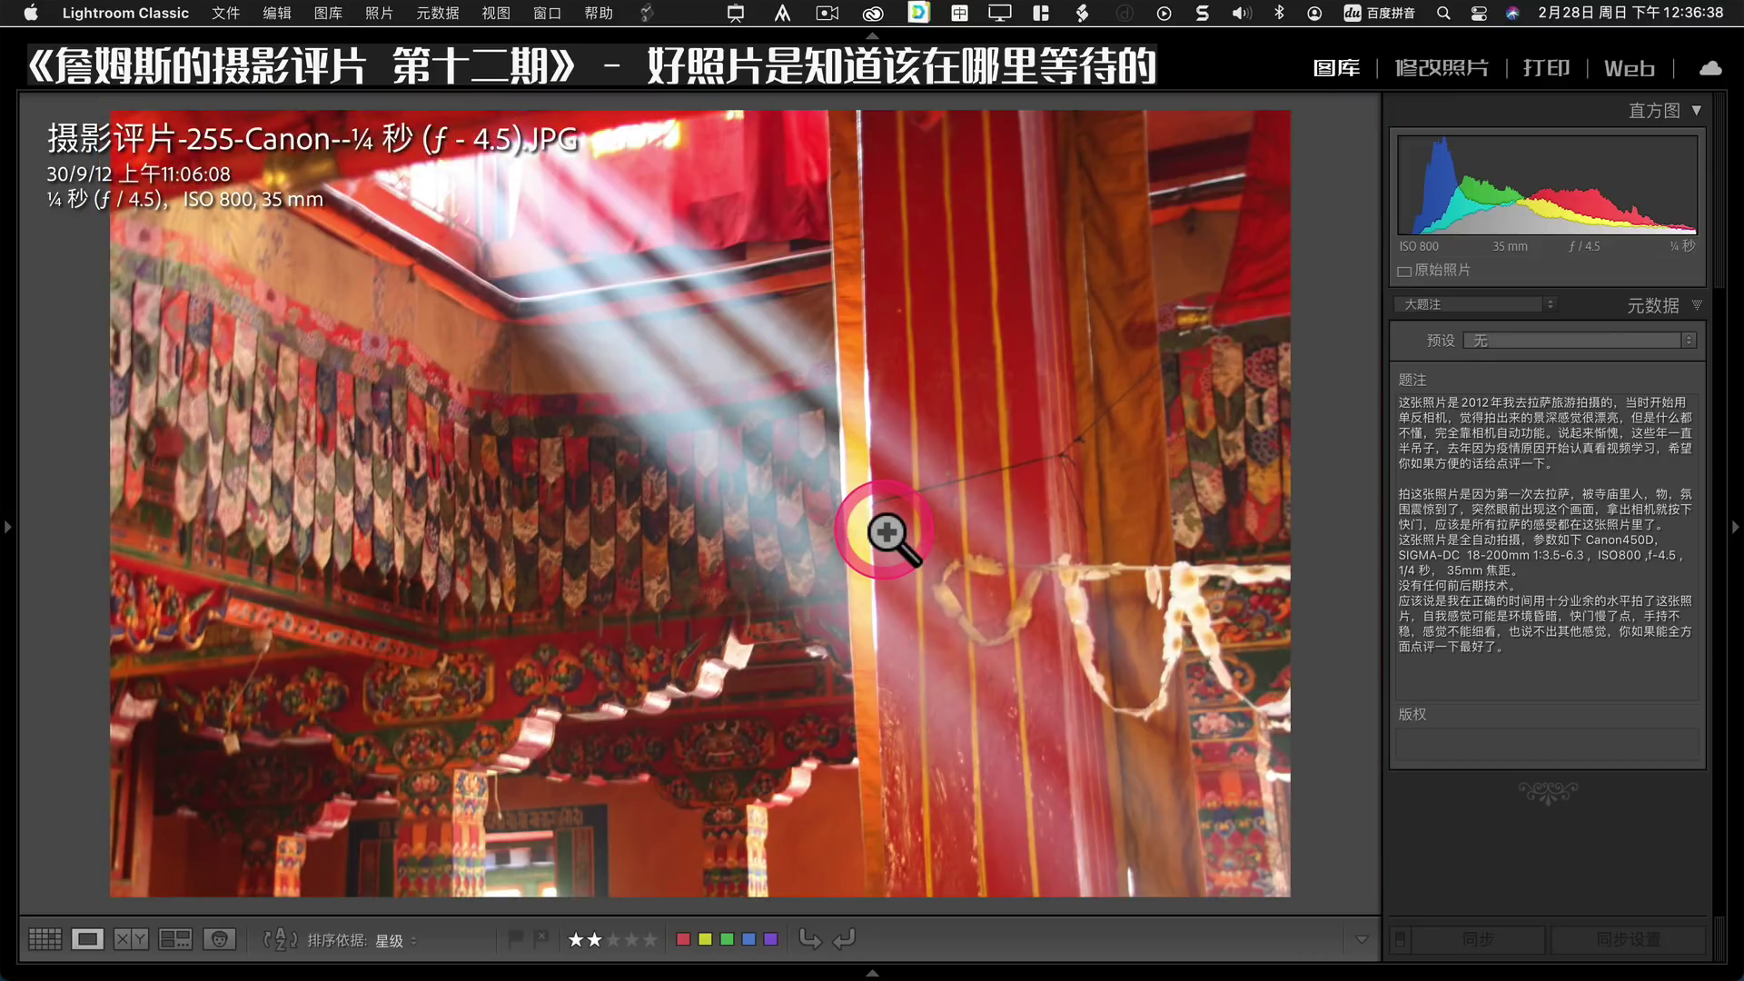
Reverse the grid sort order and open the Eiffel Tower night photo 269 full size.
{"action": "key", "text": "Right"}
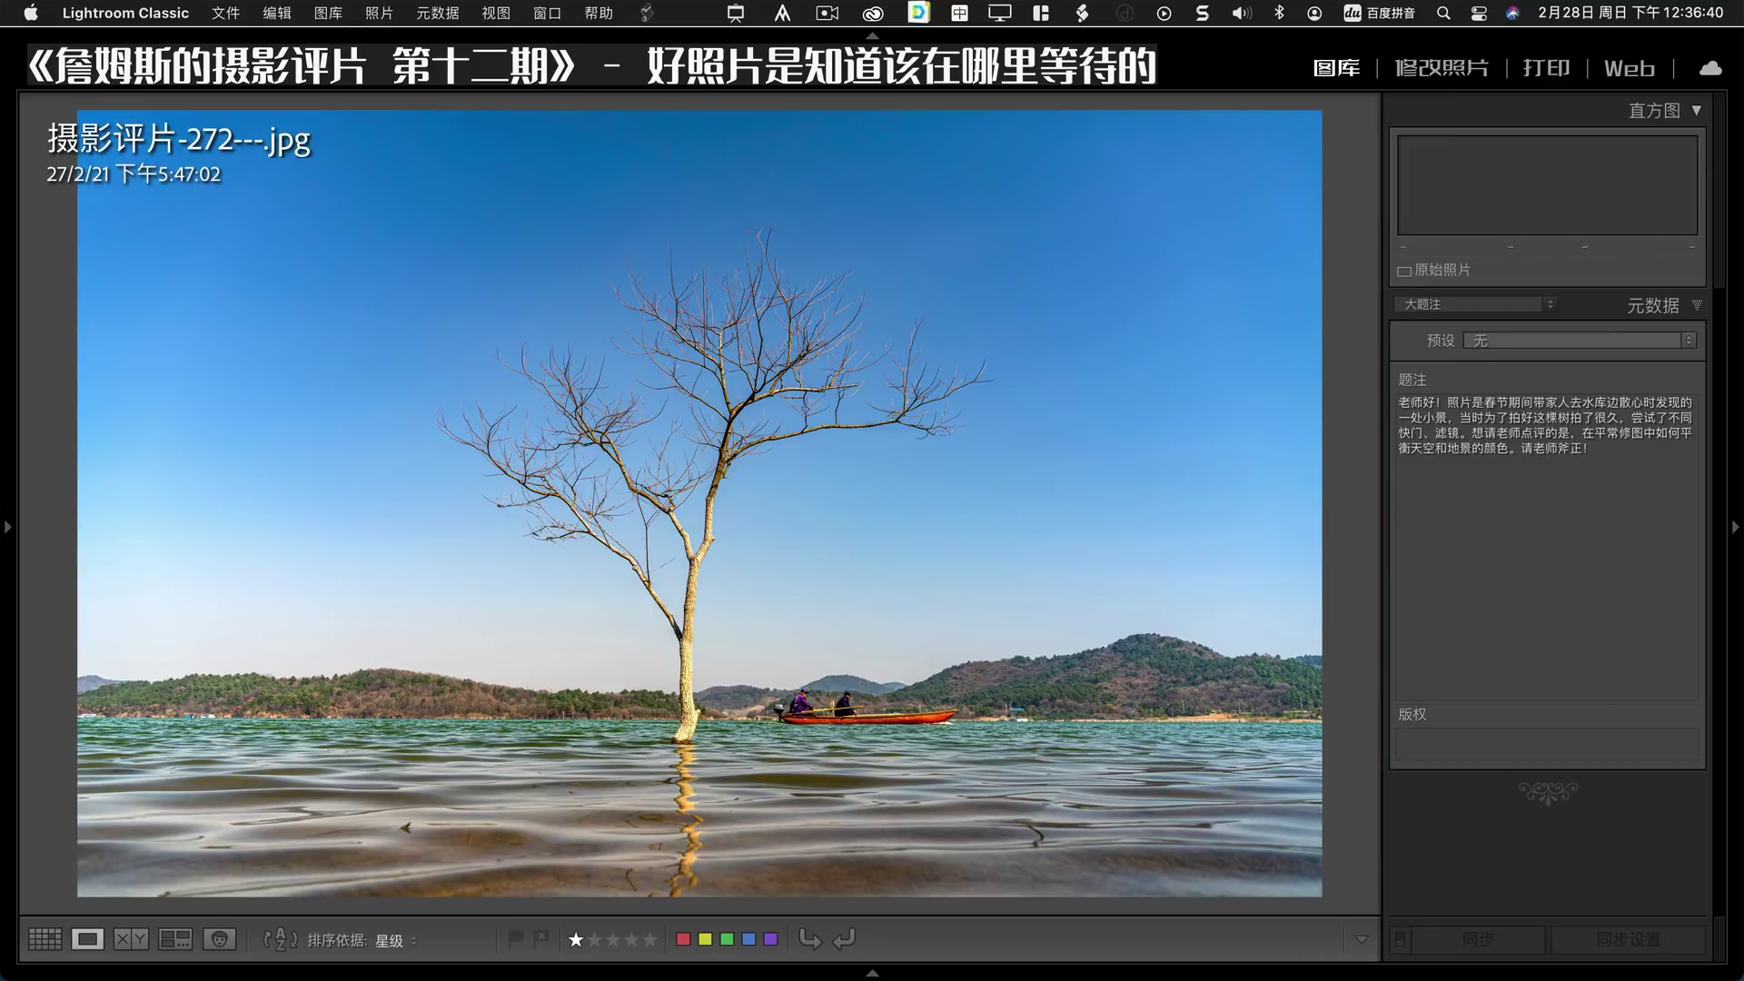
{"action": "key", "text": "Left"}
{"action": "key", "text": "g"}
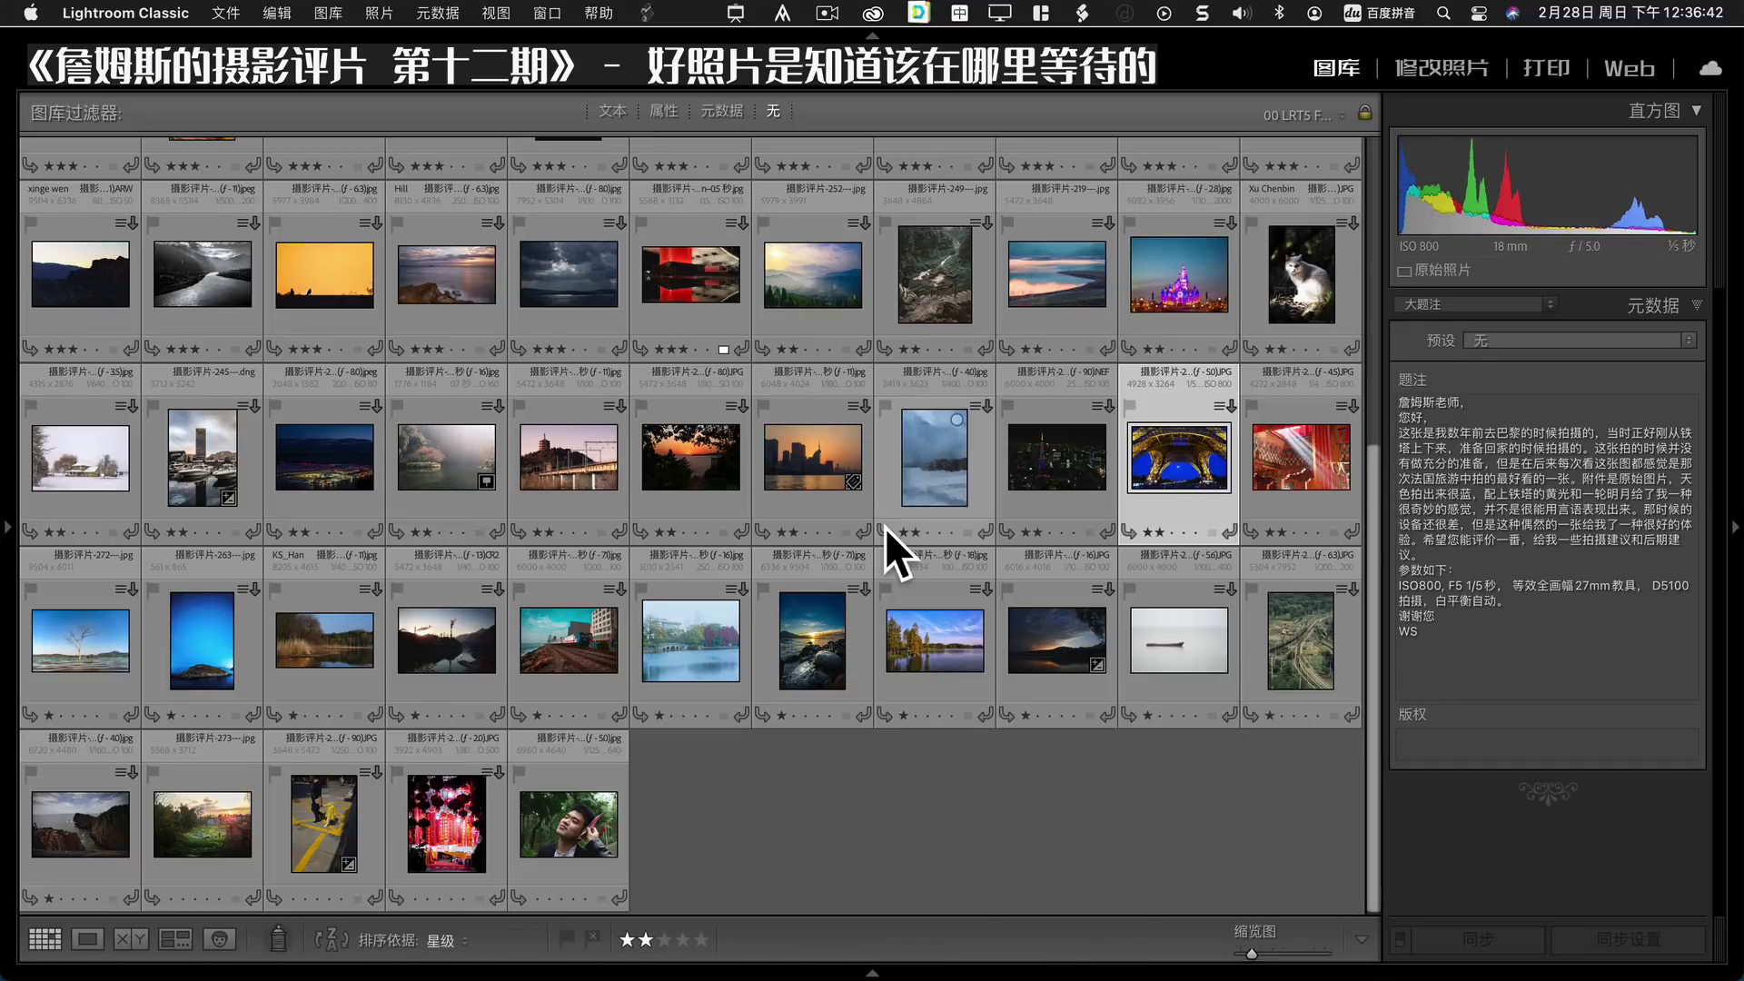
{"action": "scroll", "coordinate": [718, 695], "scroll_direction": "up", "scroll_amount": 2}
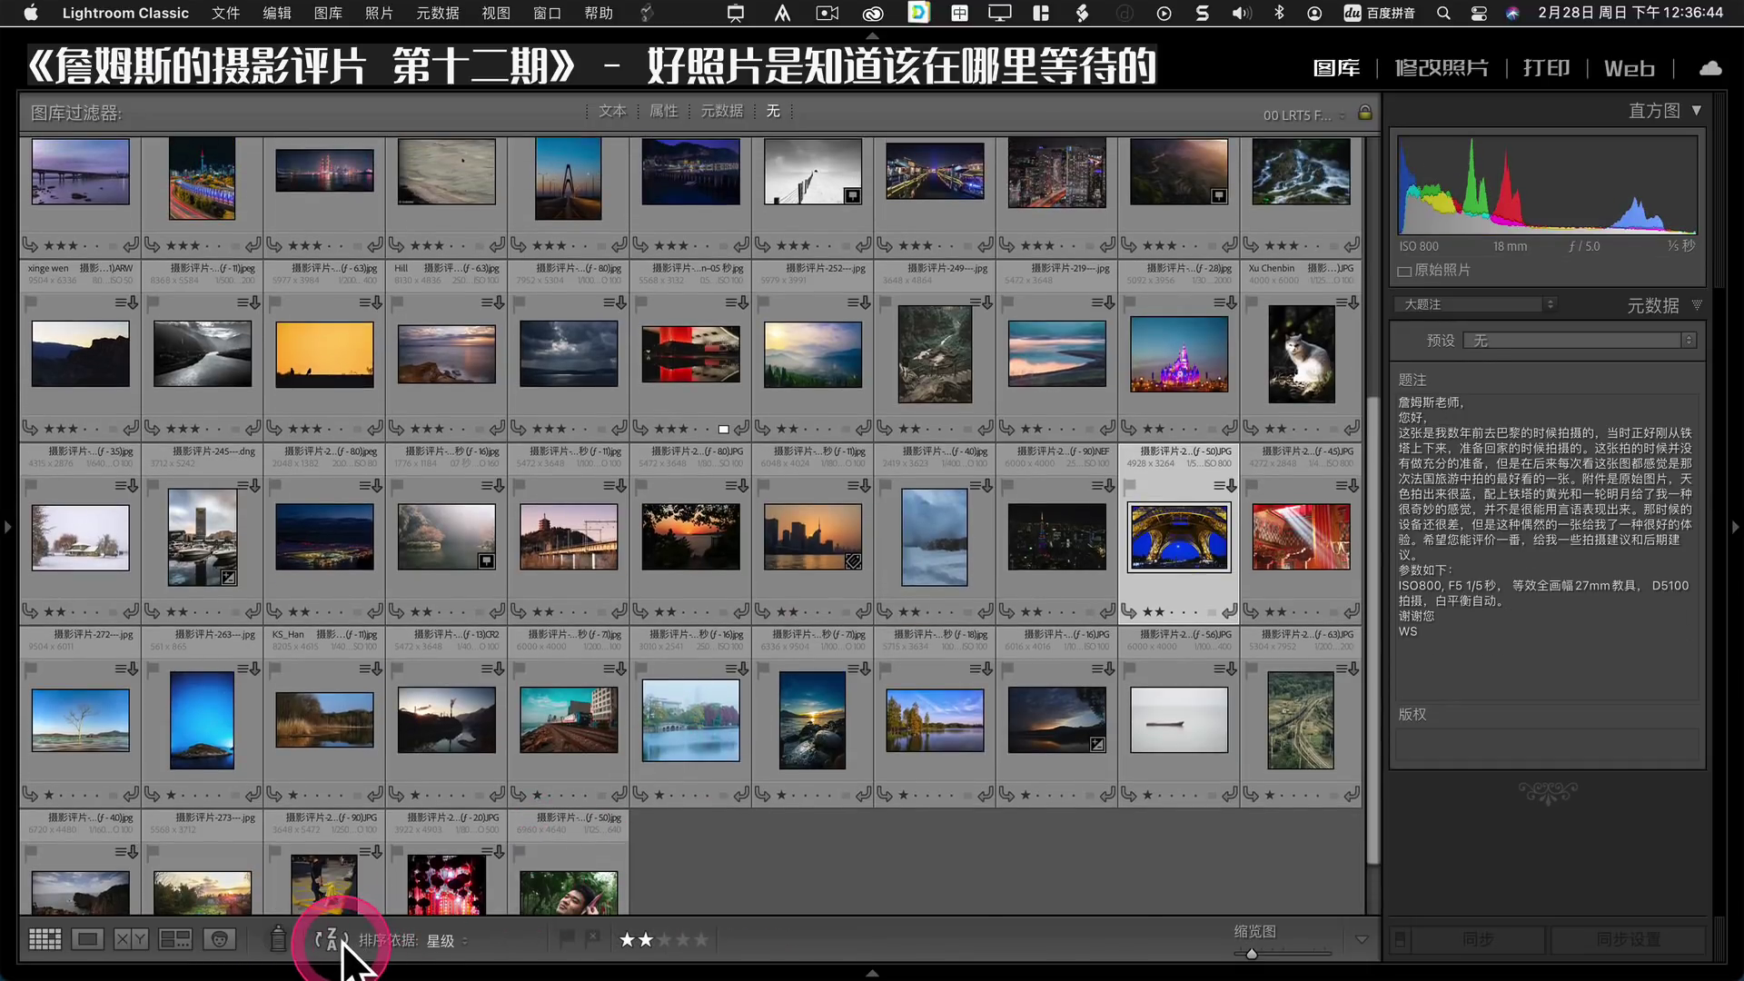
{"action": "left_click", "coordinate": [333, 938]}
{"action": "scroll", "coordinate": [603, 705], "scroll_direction": "up", "scroll_amount": 2}
{"action": "double_click", "coordinate": [822, 427]}
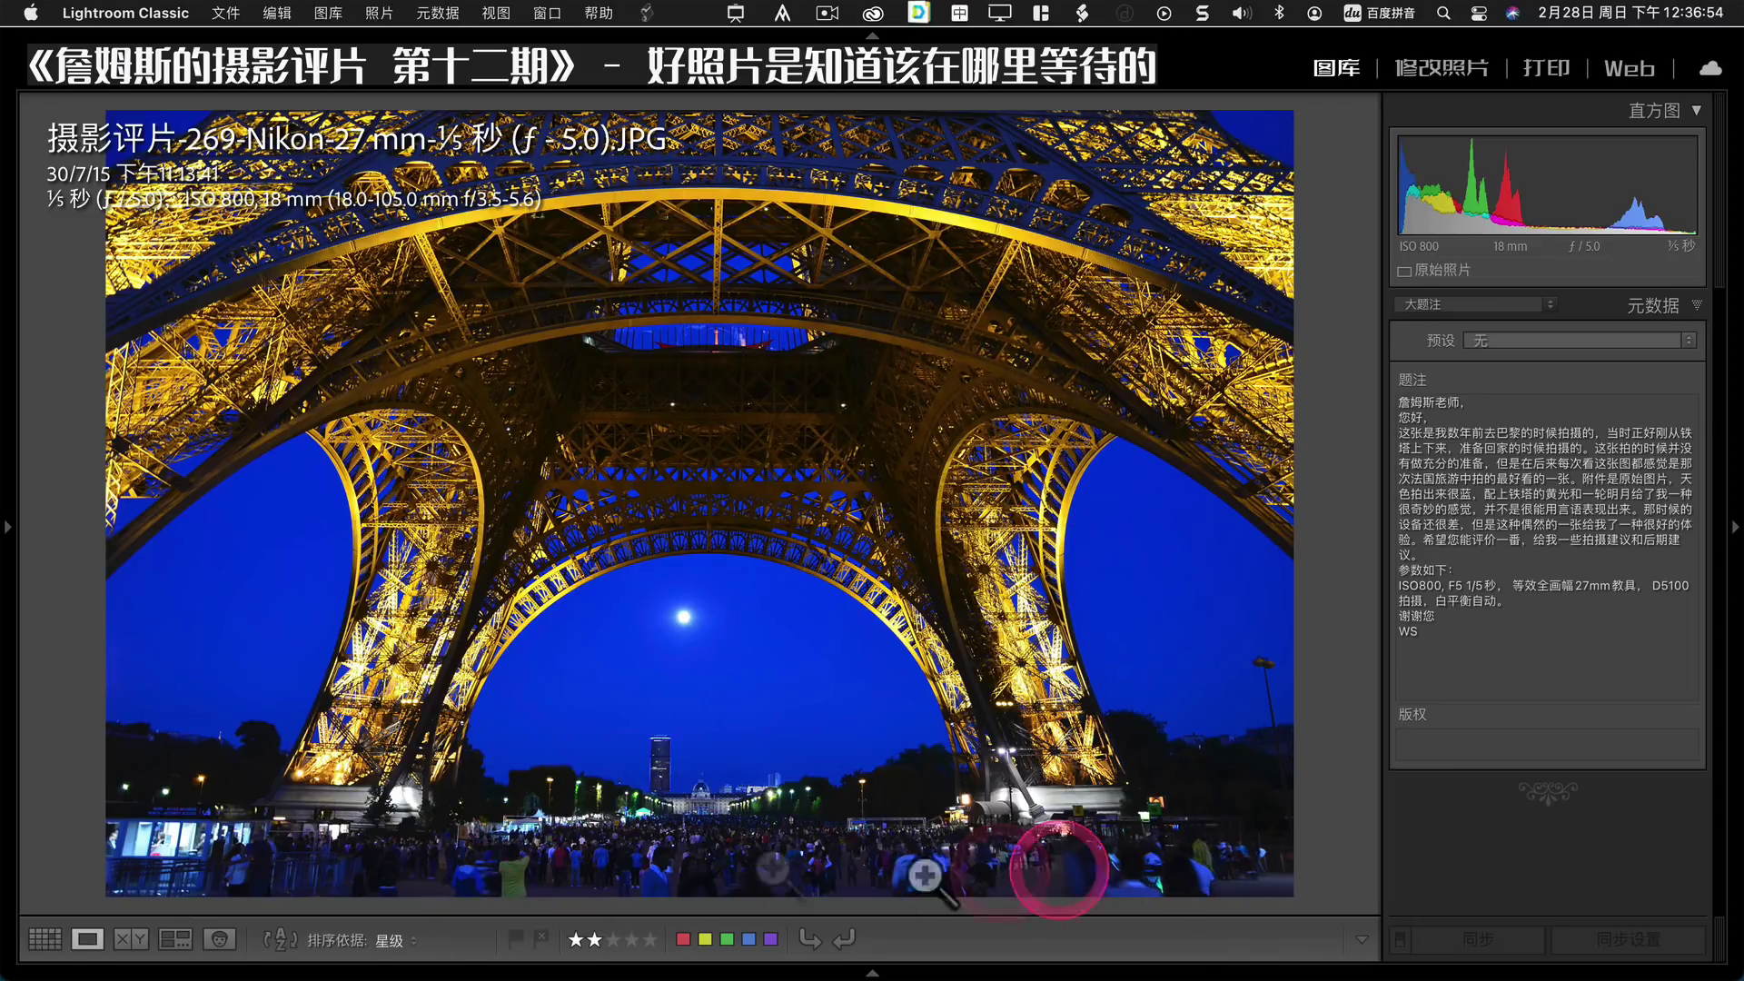
In Develop, raise the crop's bottom edge above the crowd and widen both sides.
{"action": "left_click", "coordinate": [1430, 69]}
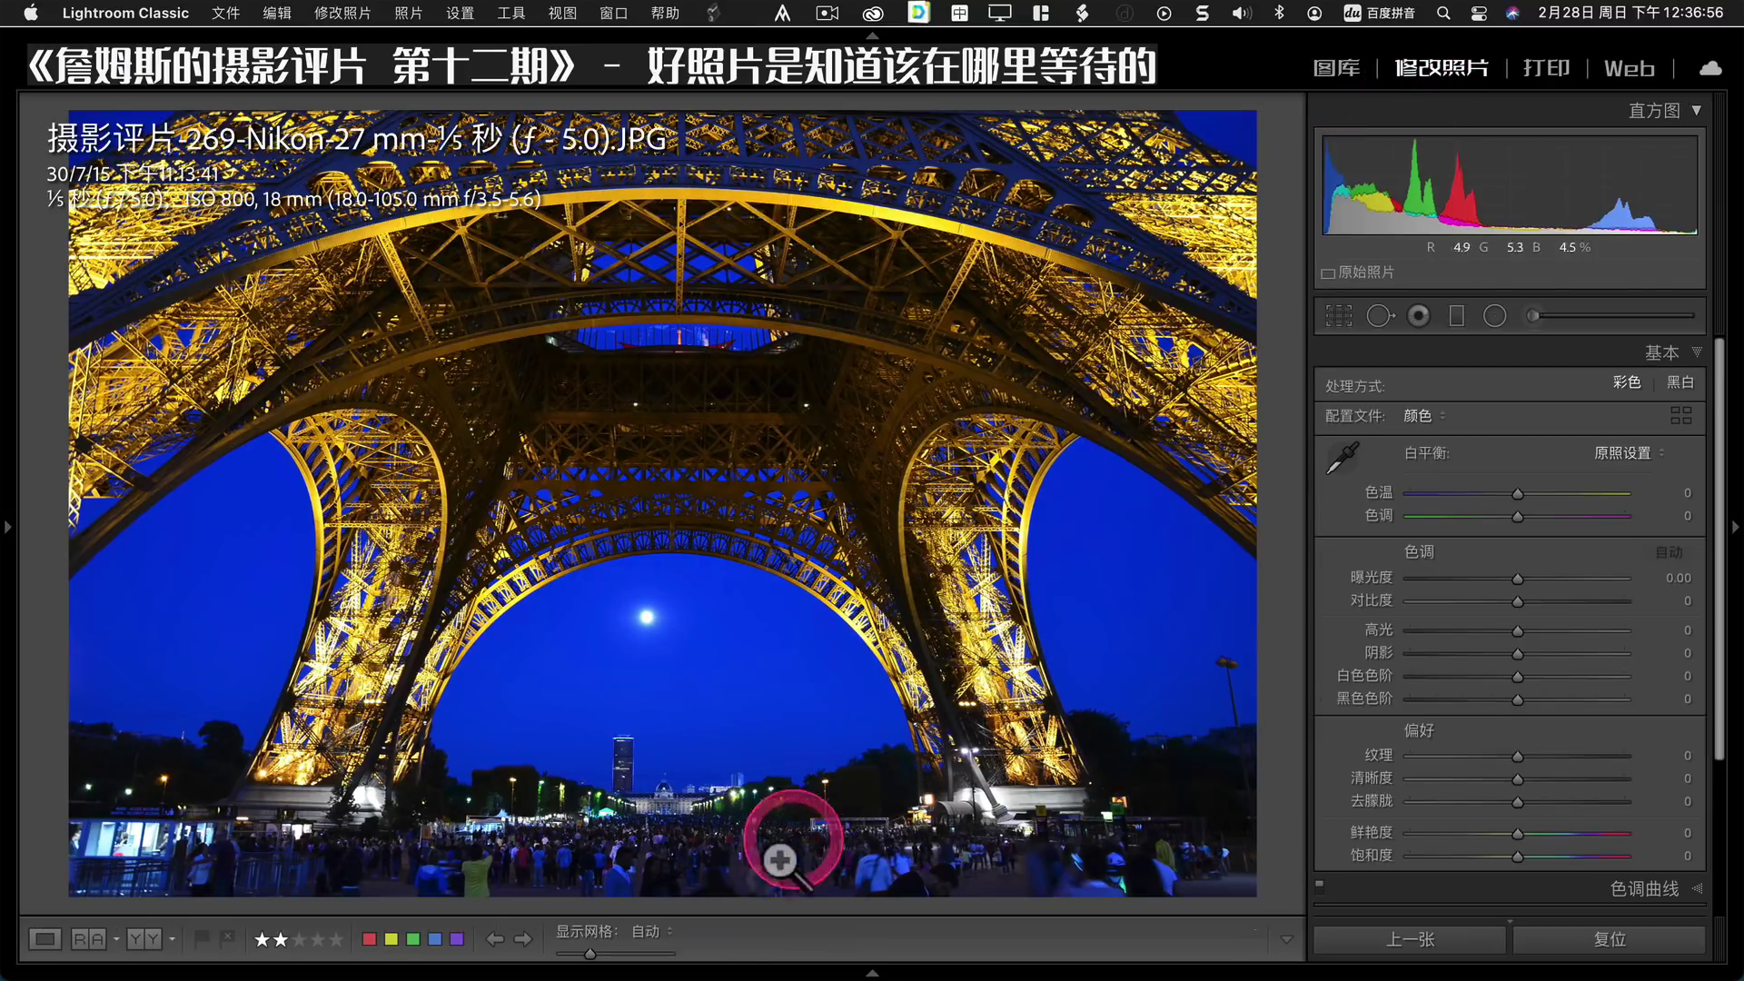
{"action": "left_click", "coordinate": [1344, 323]}
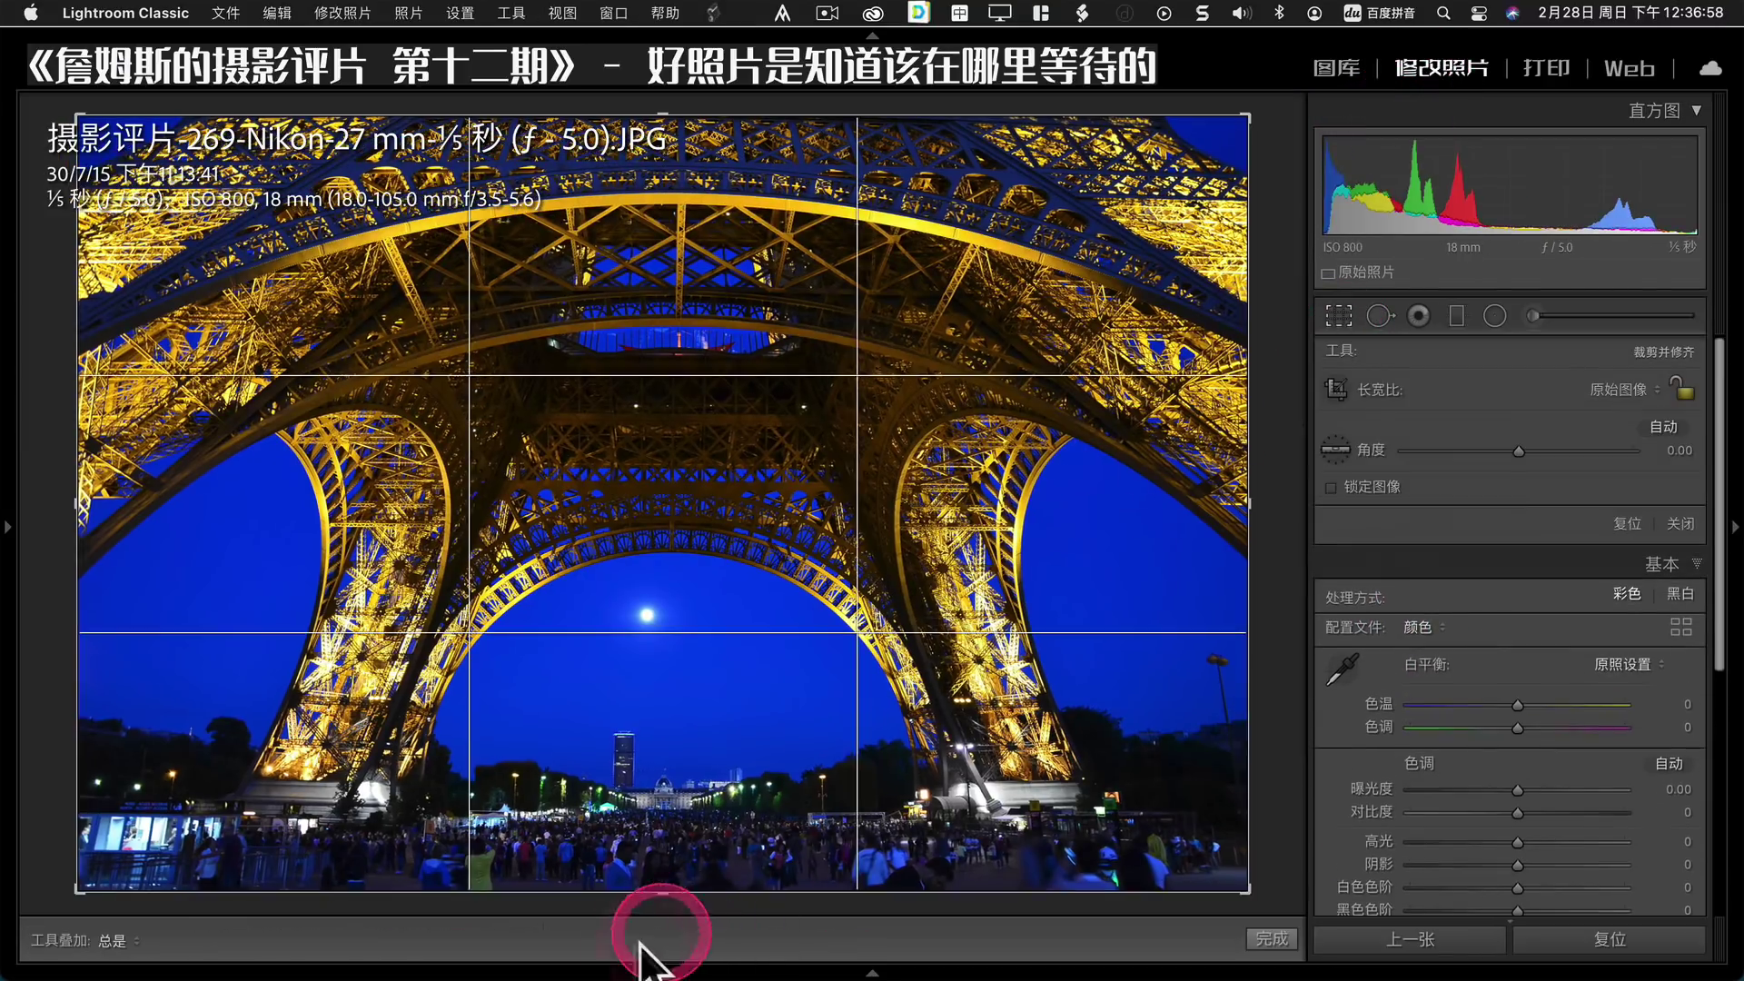
{"action": "left_click_drag", "start_coordinate": [649, 894], "coordinate": [660, 833]}
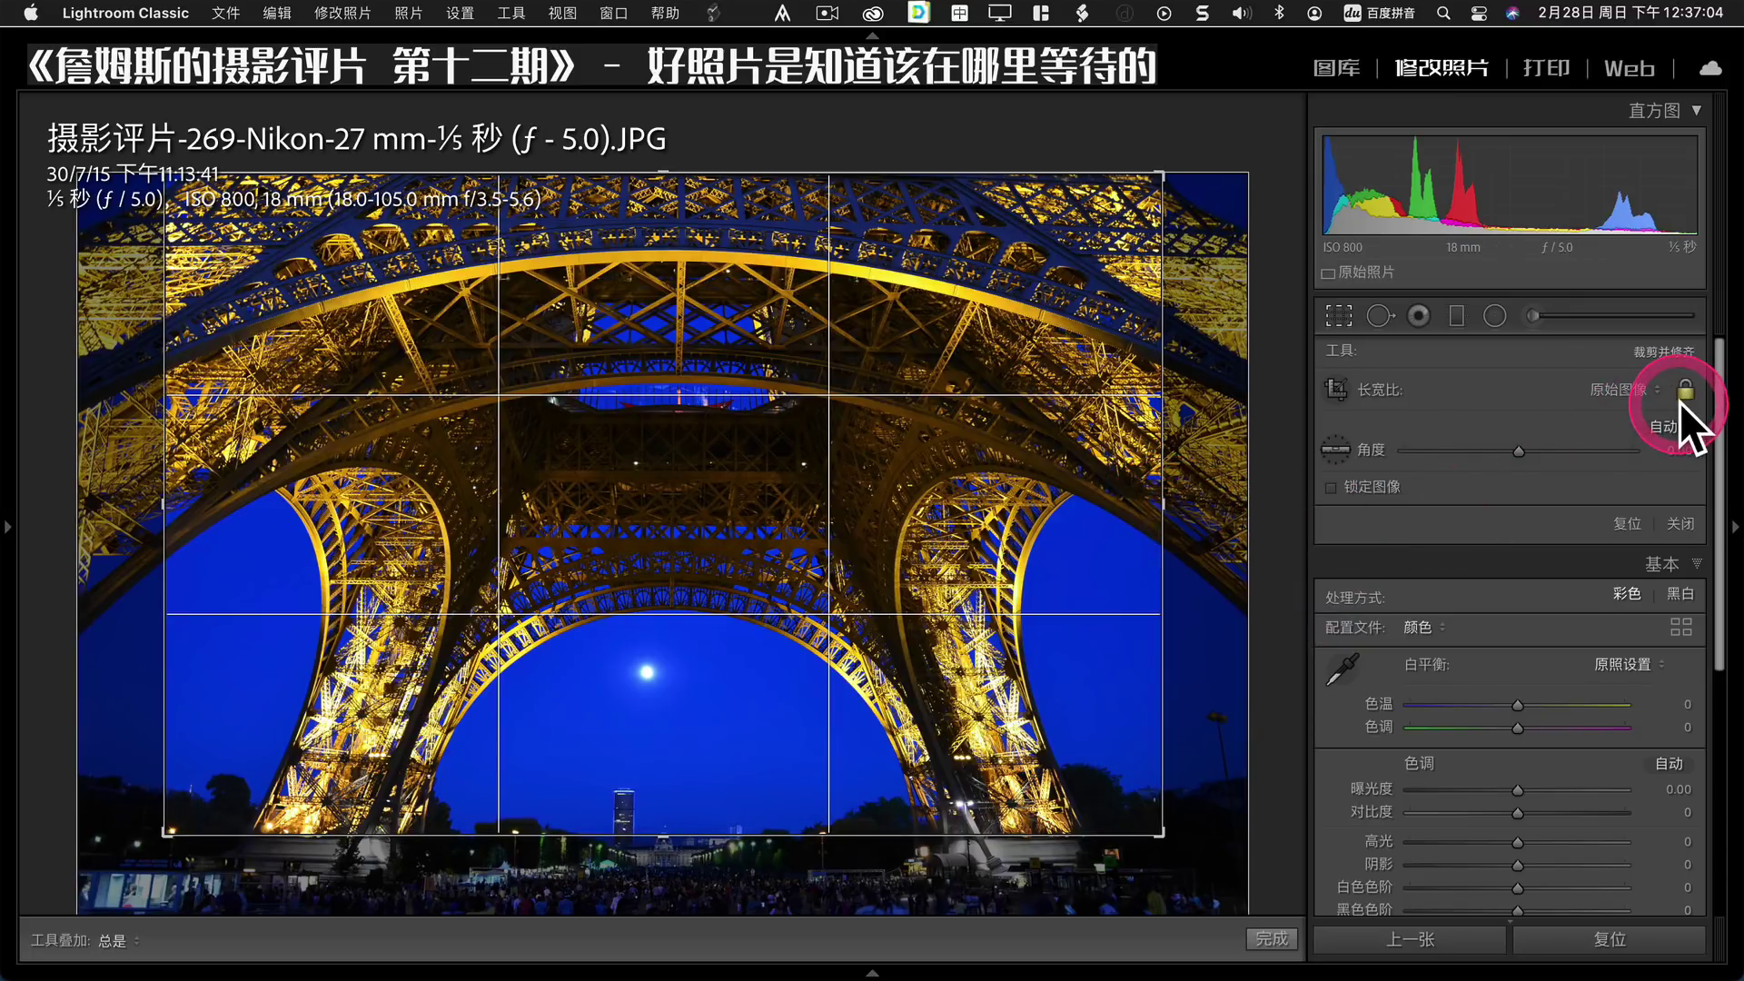
{"action": "left_click_drag", "start_coordinate": [1172, 498], "coordinate": [1244, 497]}
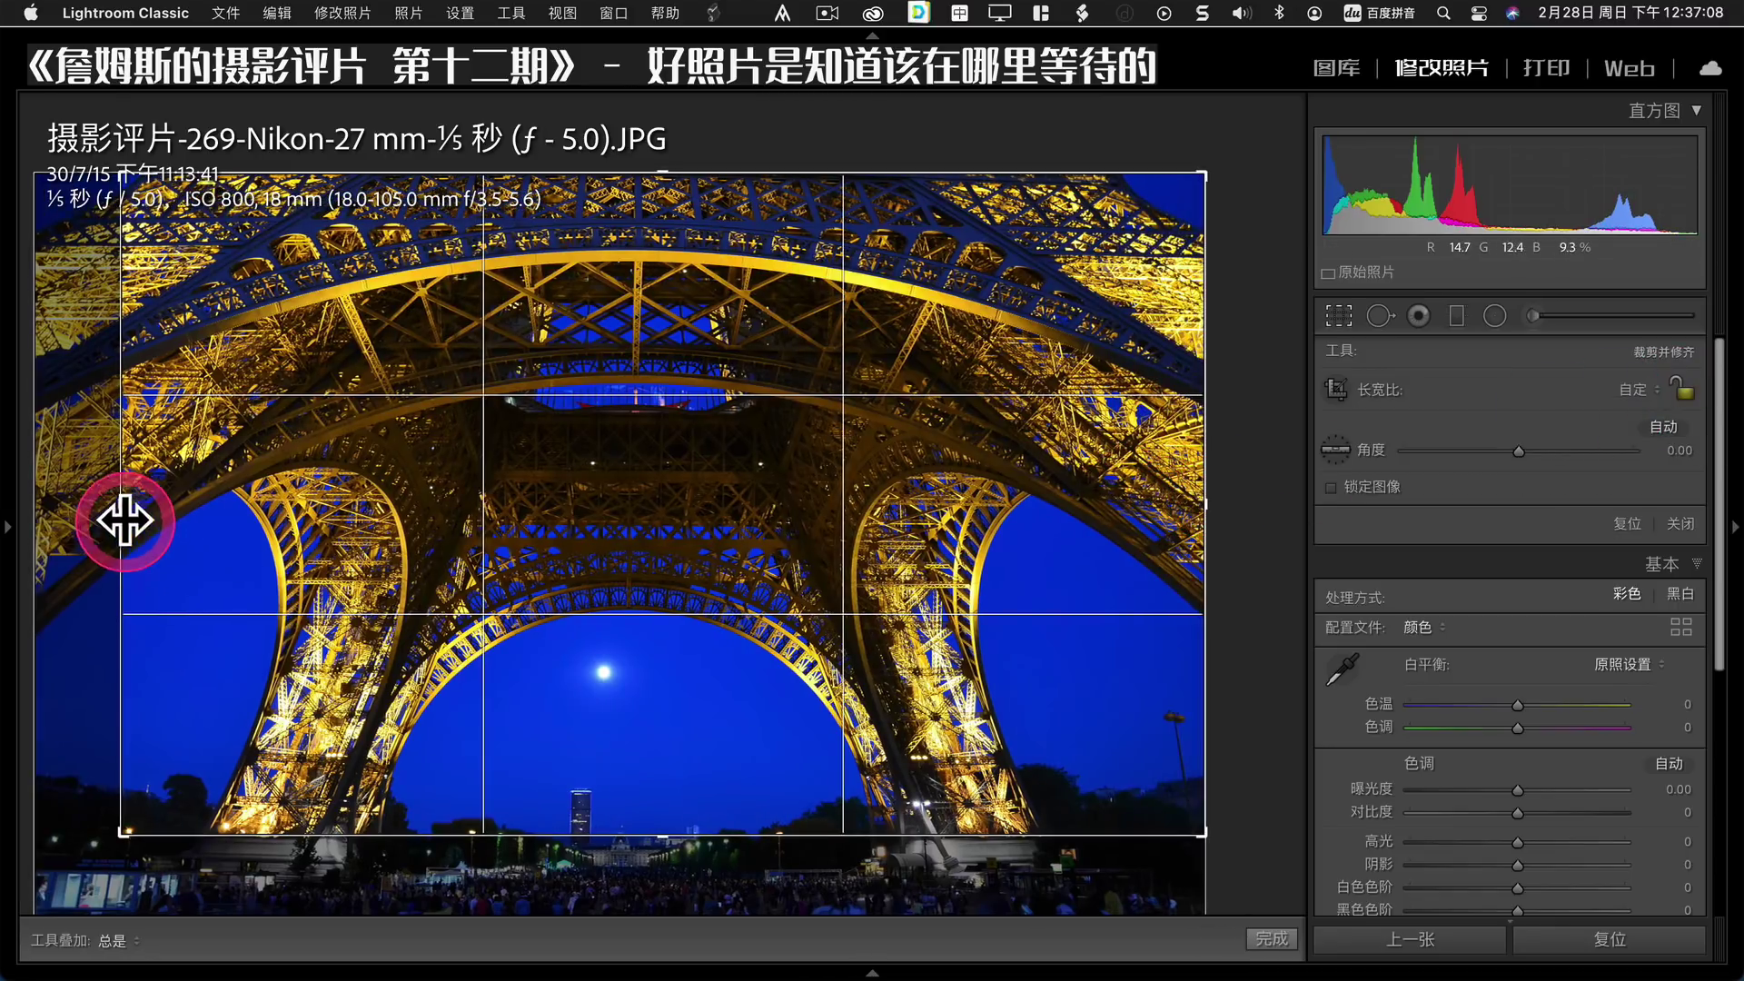
{"action": "left_click_drag", "start_coordinate": [125, 518], "coordinate": [68, 517]}
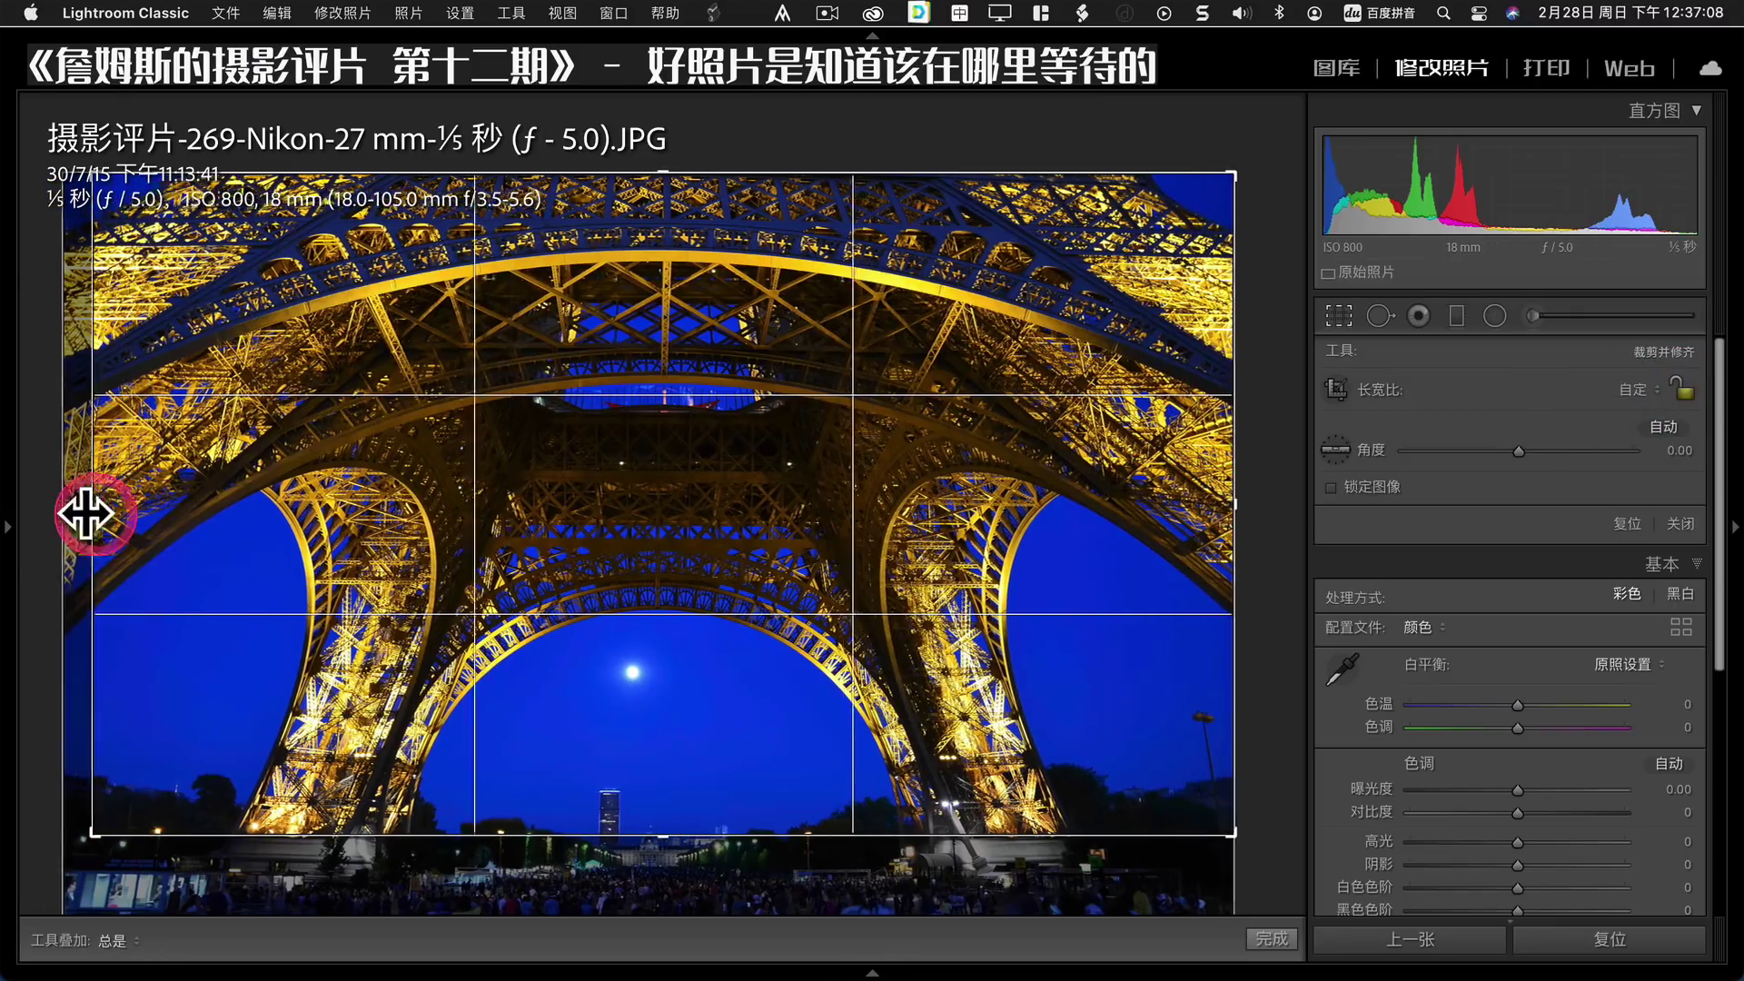
{"action": "key", "text": "Return"}
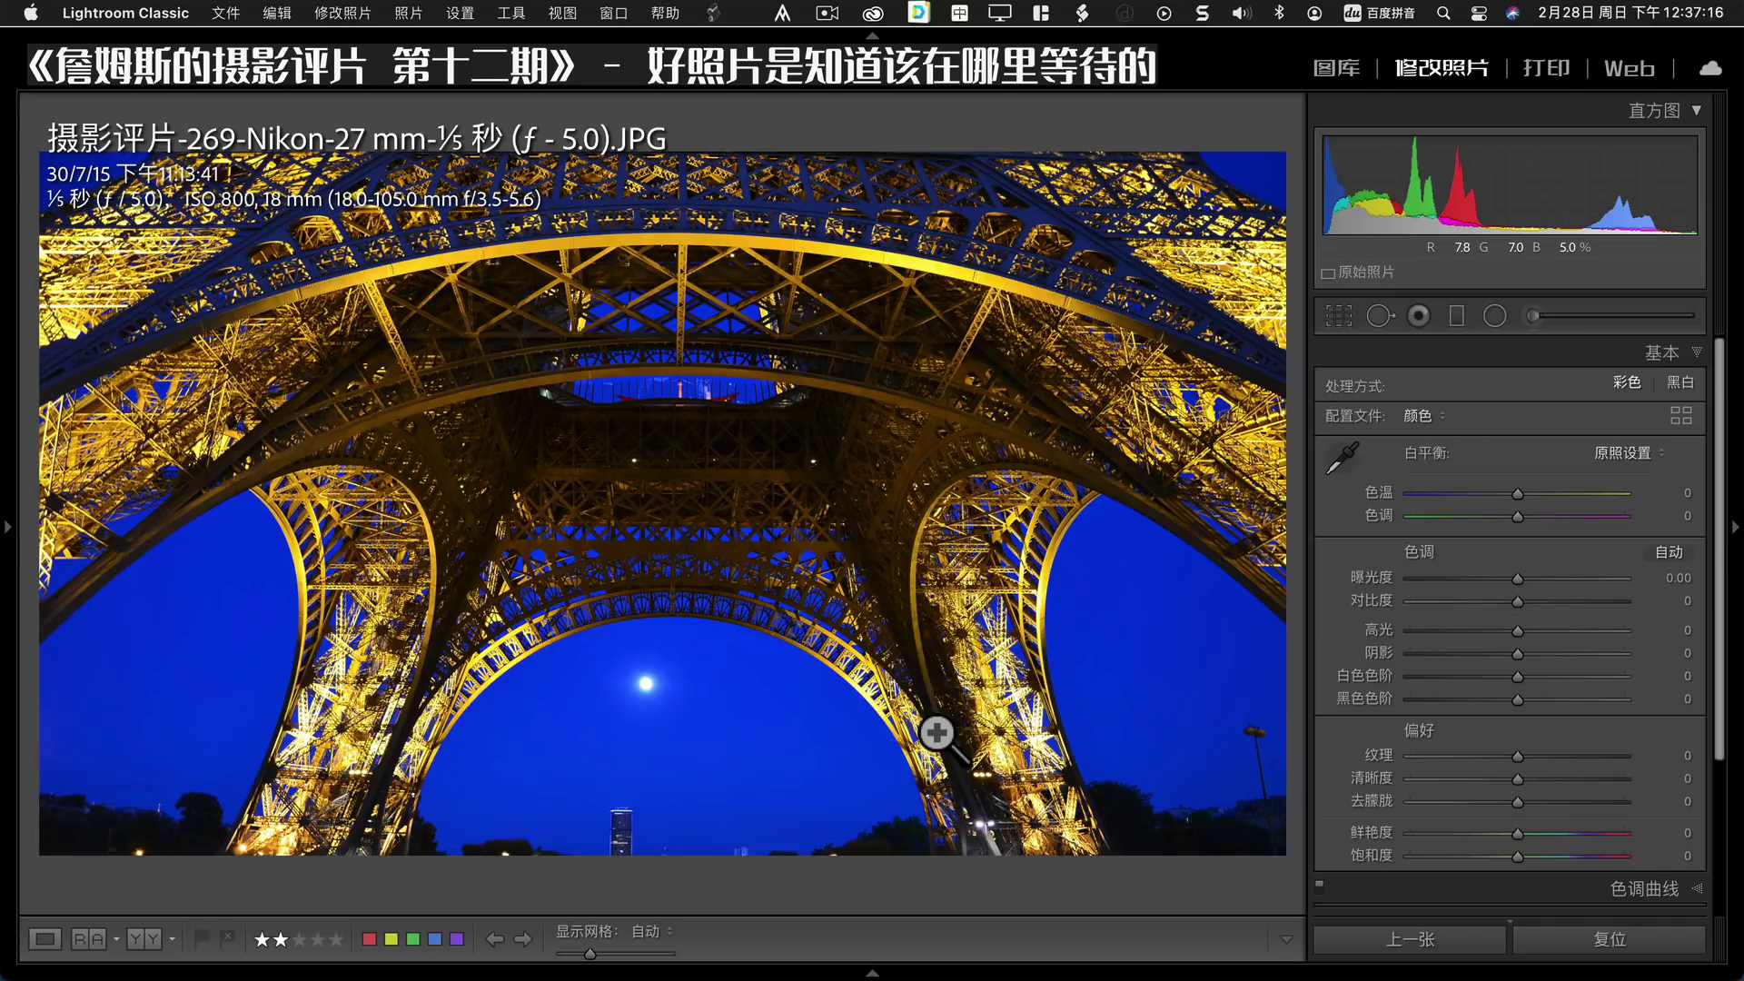
{"action": "left_click", "coordinate": [767, 566]}
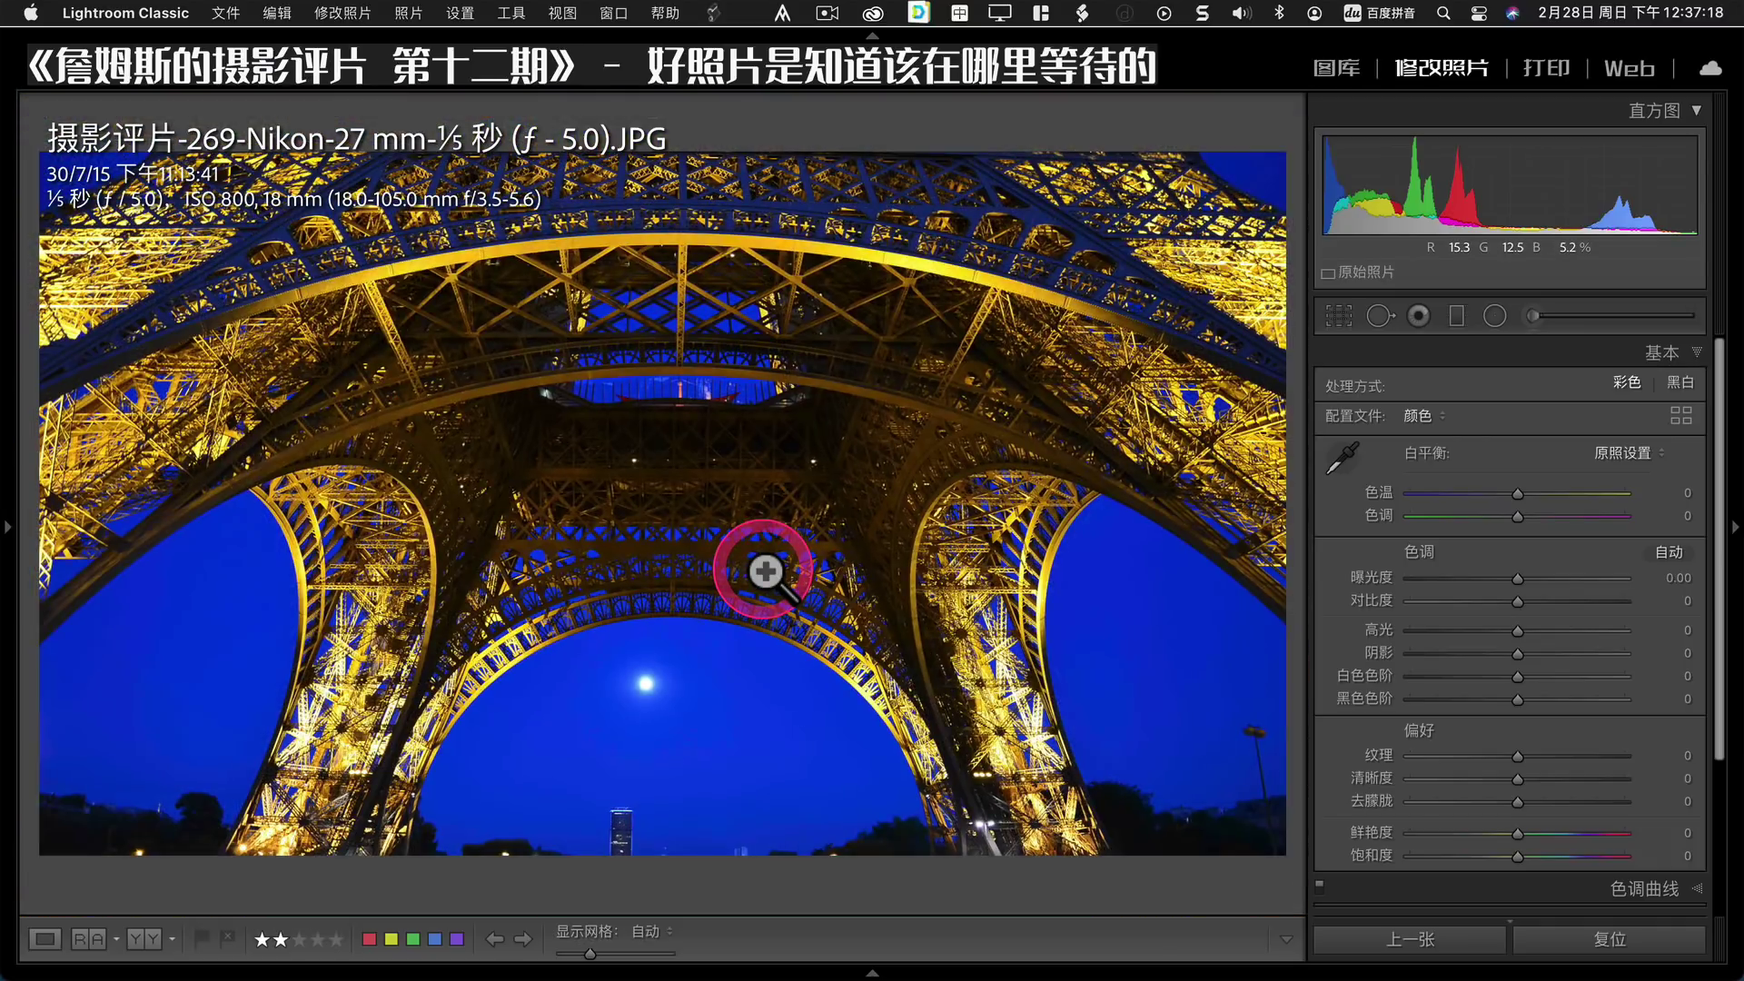
Open the Tokyo night photo 241 and set Shadows to +100 and Exposure to +1.05.
{"action": "key", "text": "g"}
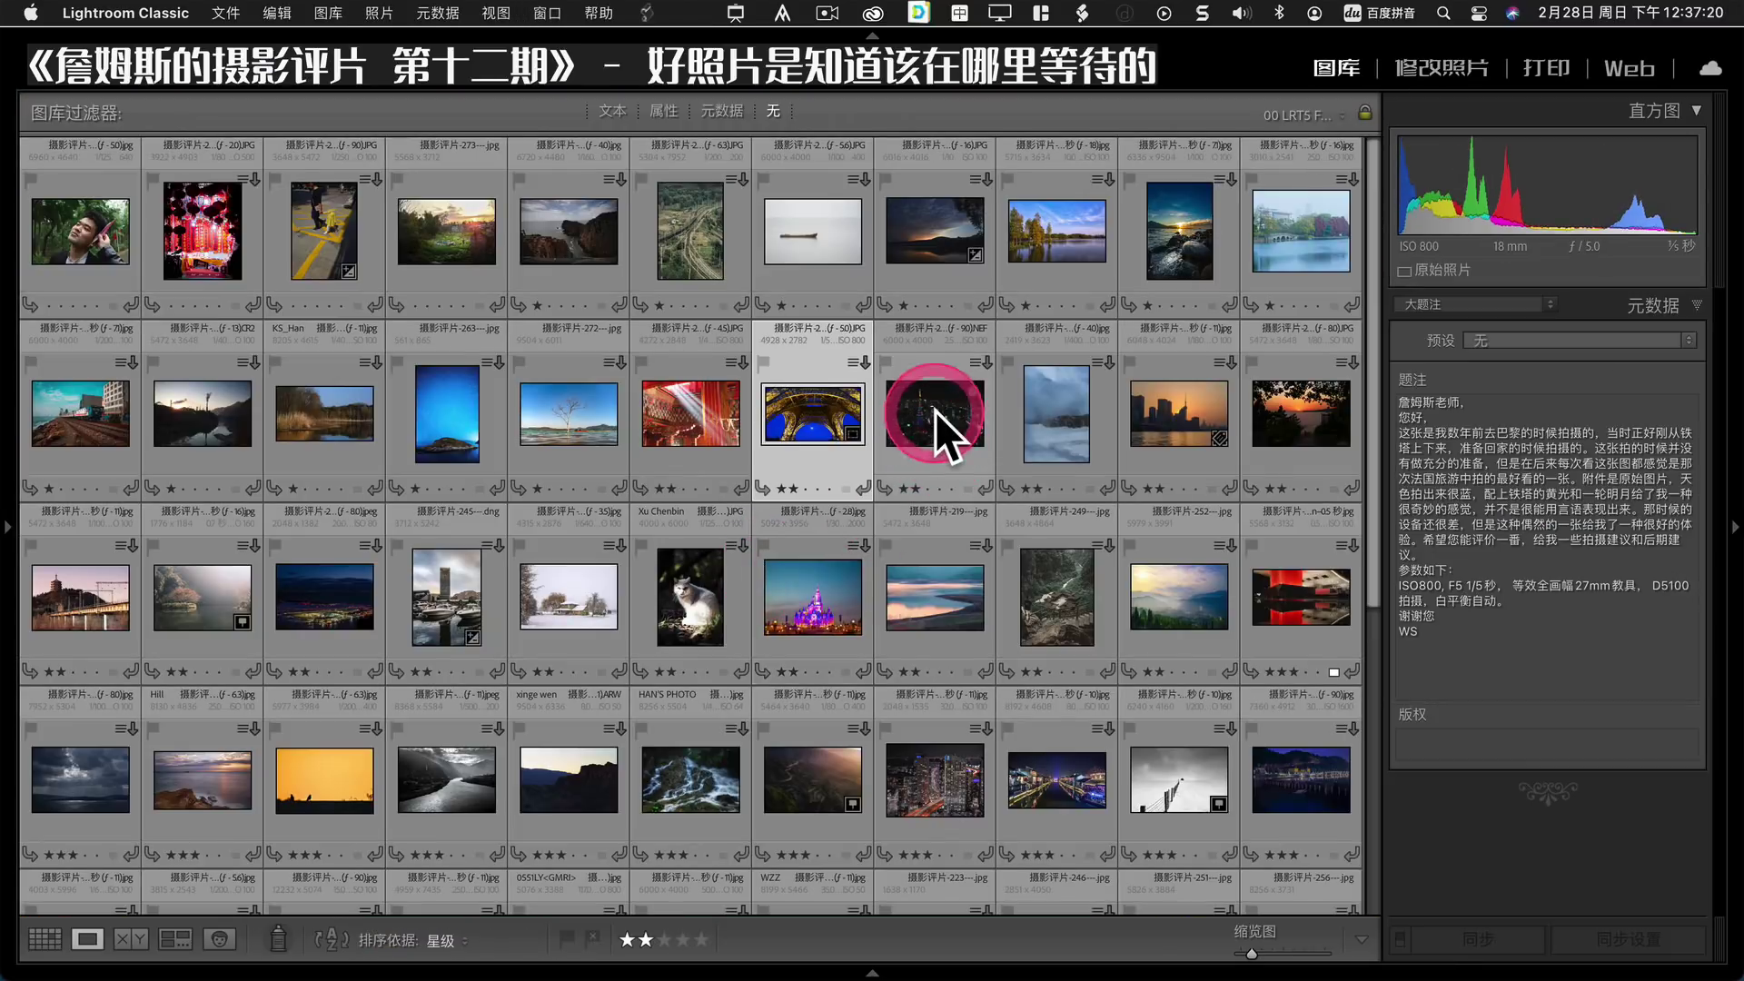
{"action": "double_click", "coordinate": [938, 412]}
{"action": "left_click", "coordinate": [1038, 786]}
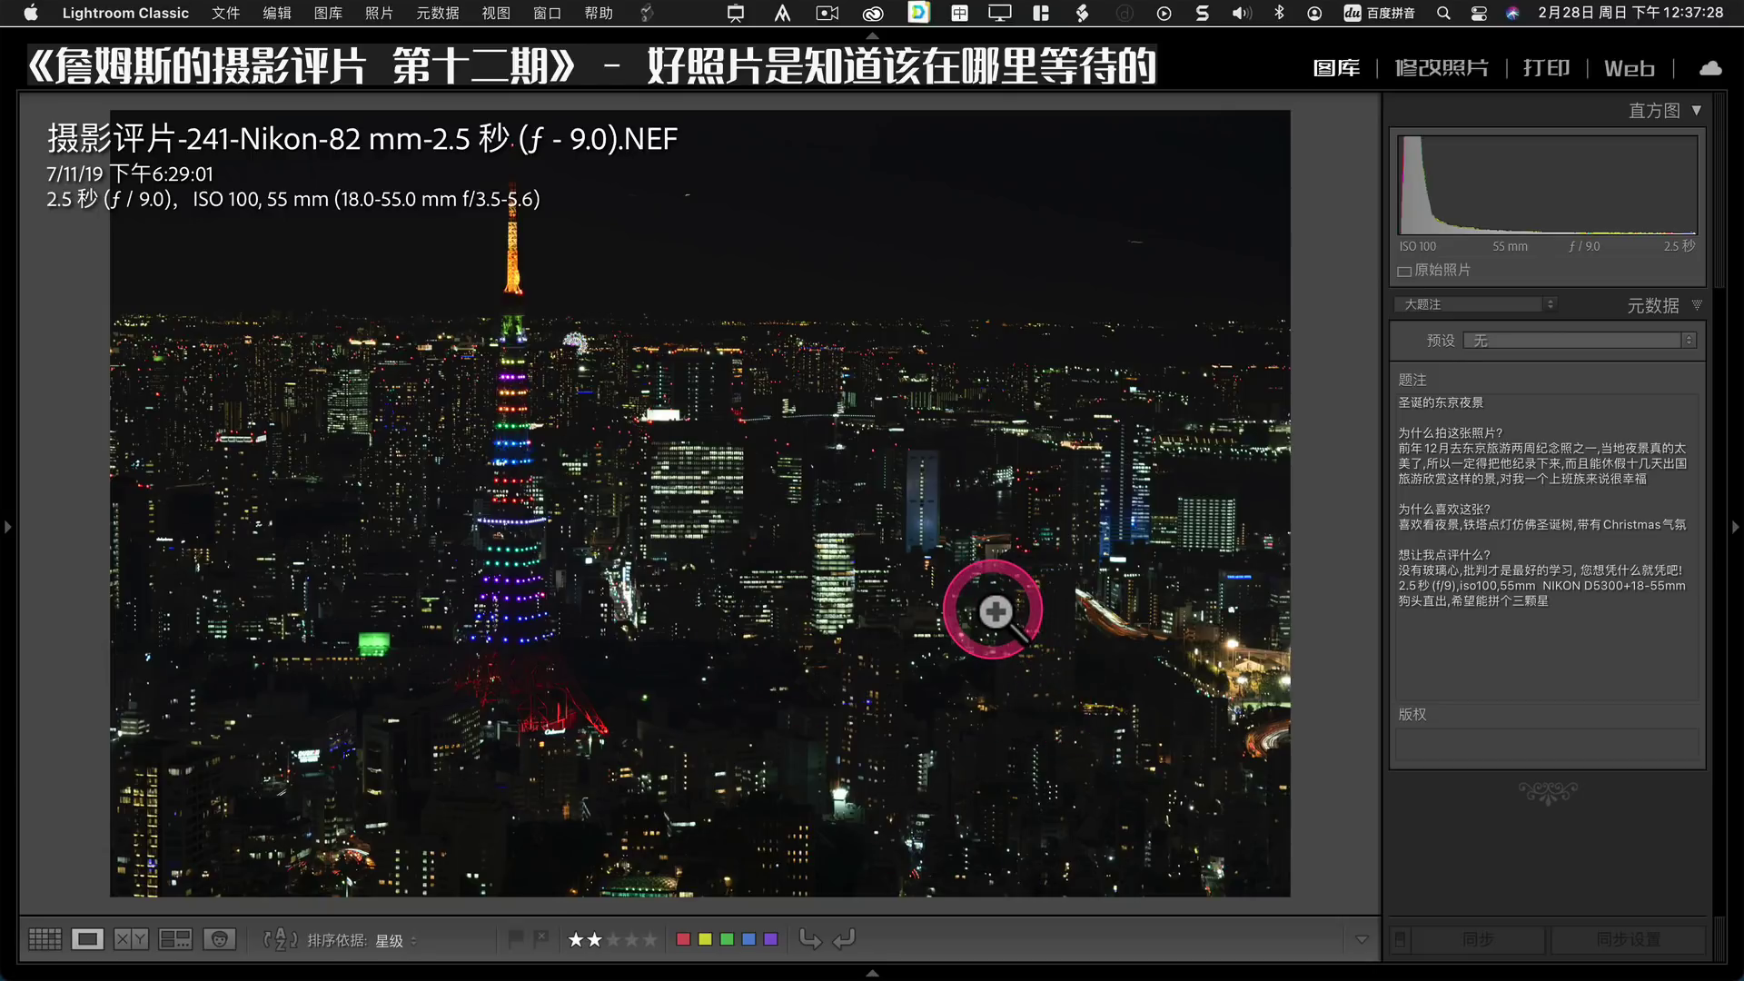
{"action": "left_click", "coordinate": [1440, 71]}
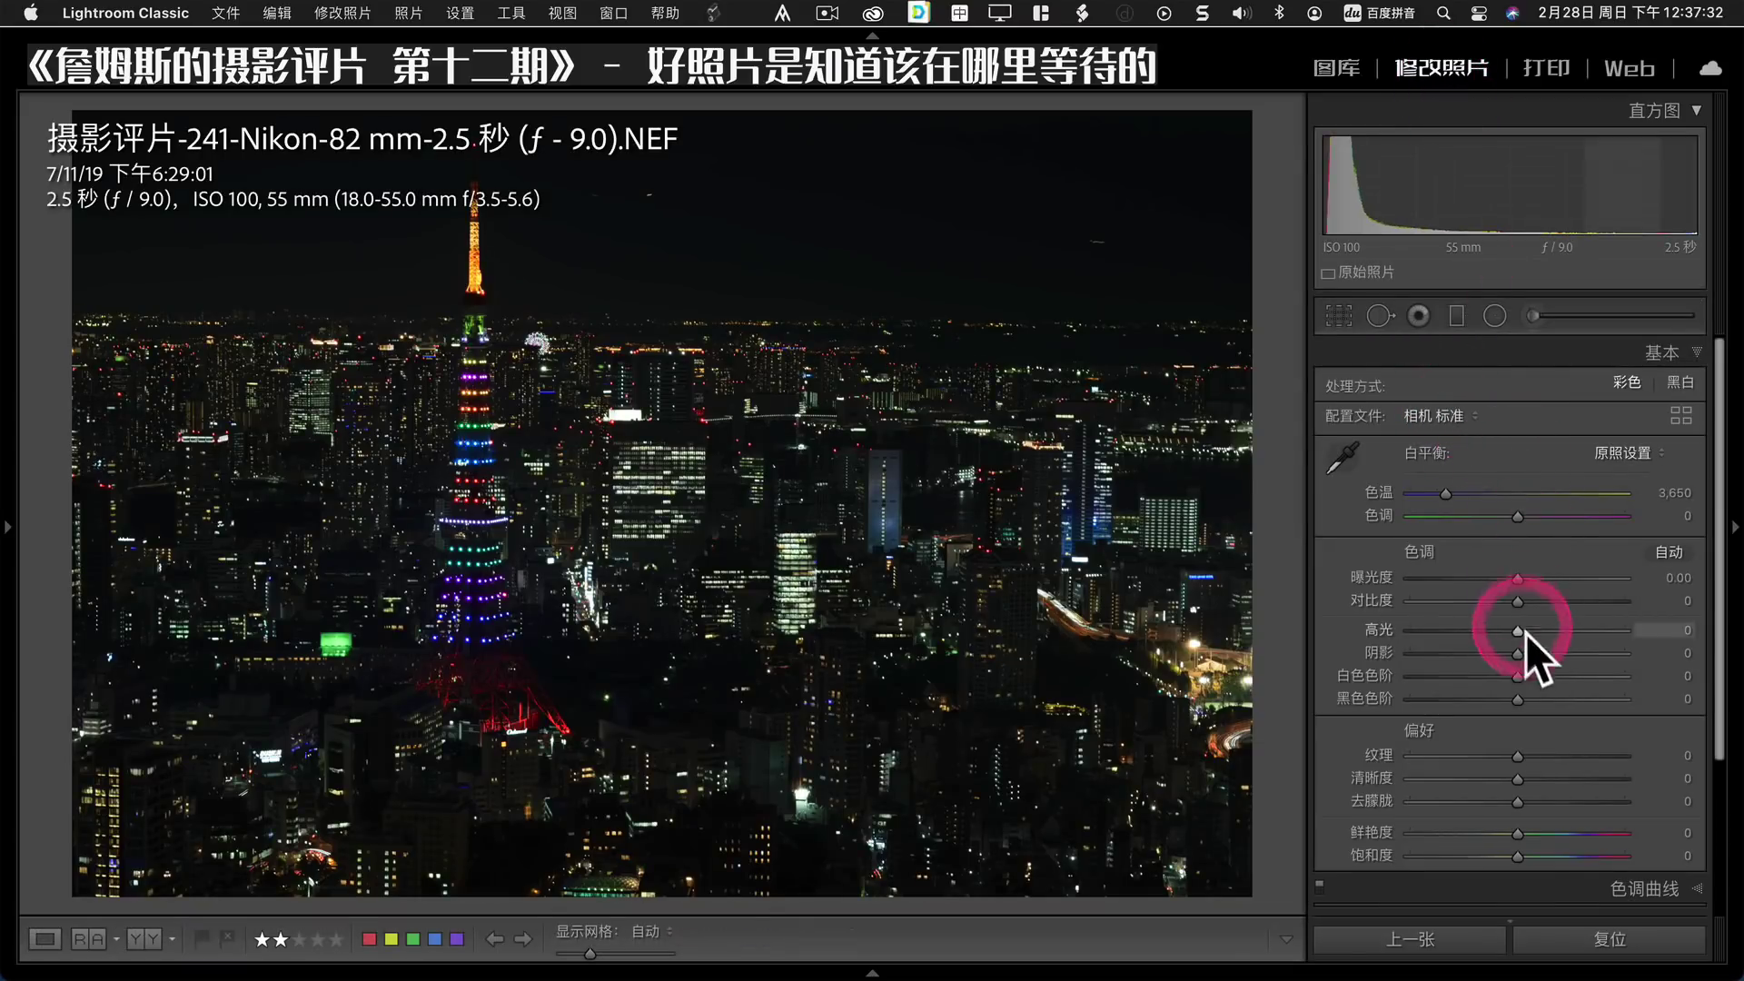
{"action": "left_click_drag", "start_coordinate": [1519, 654], "coordinate": [1627, 654]}
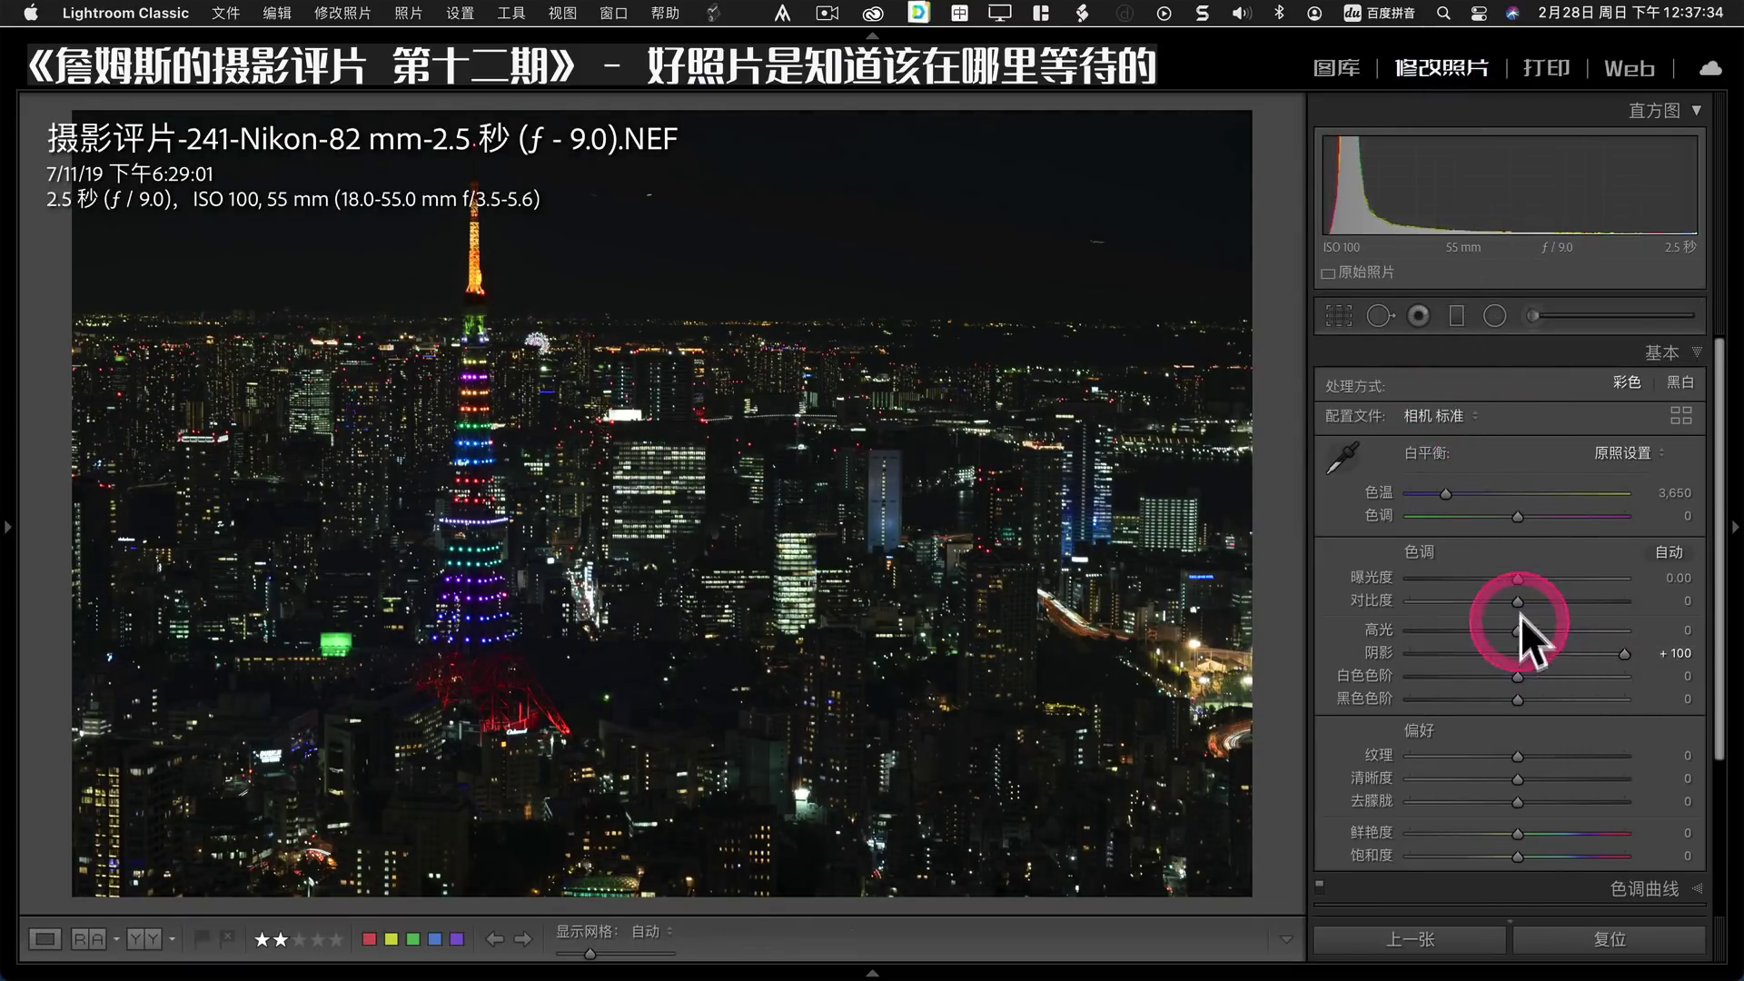
{"action": "left_click_drag", "start_coordinate": [1518, 578], "coordinate": [1537, 582]}
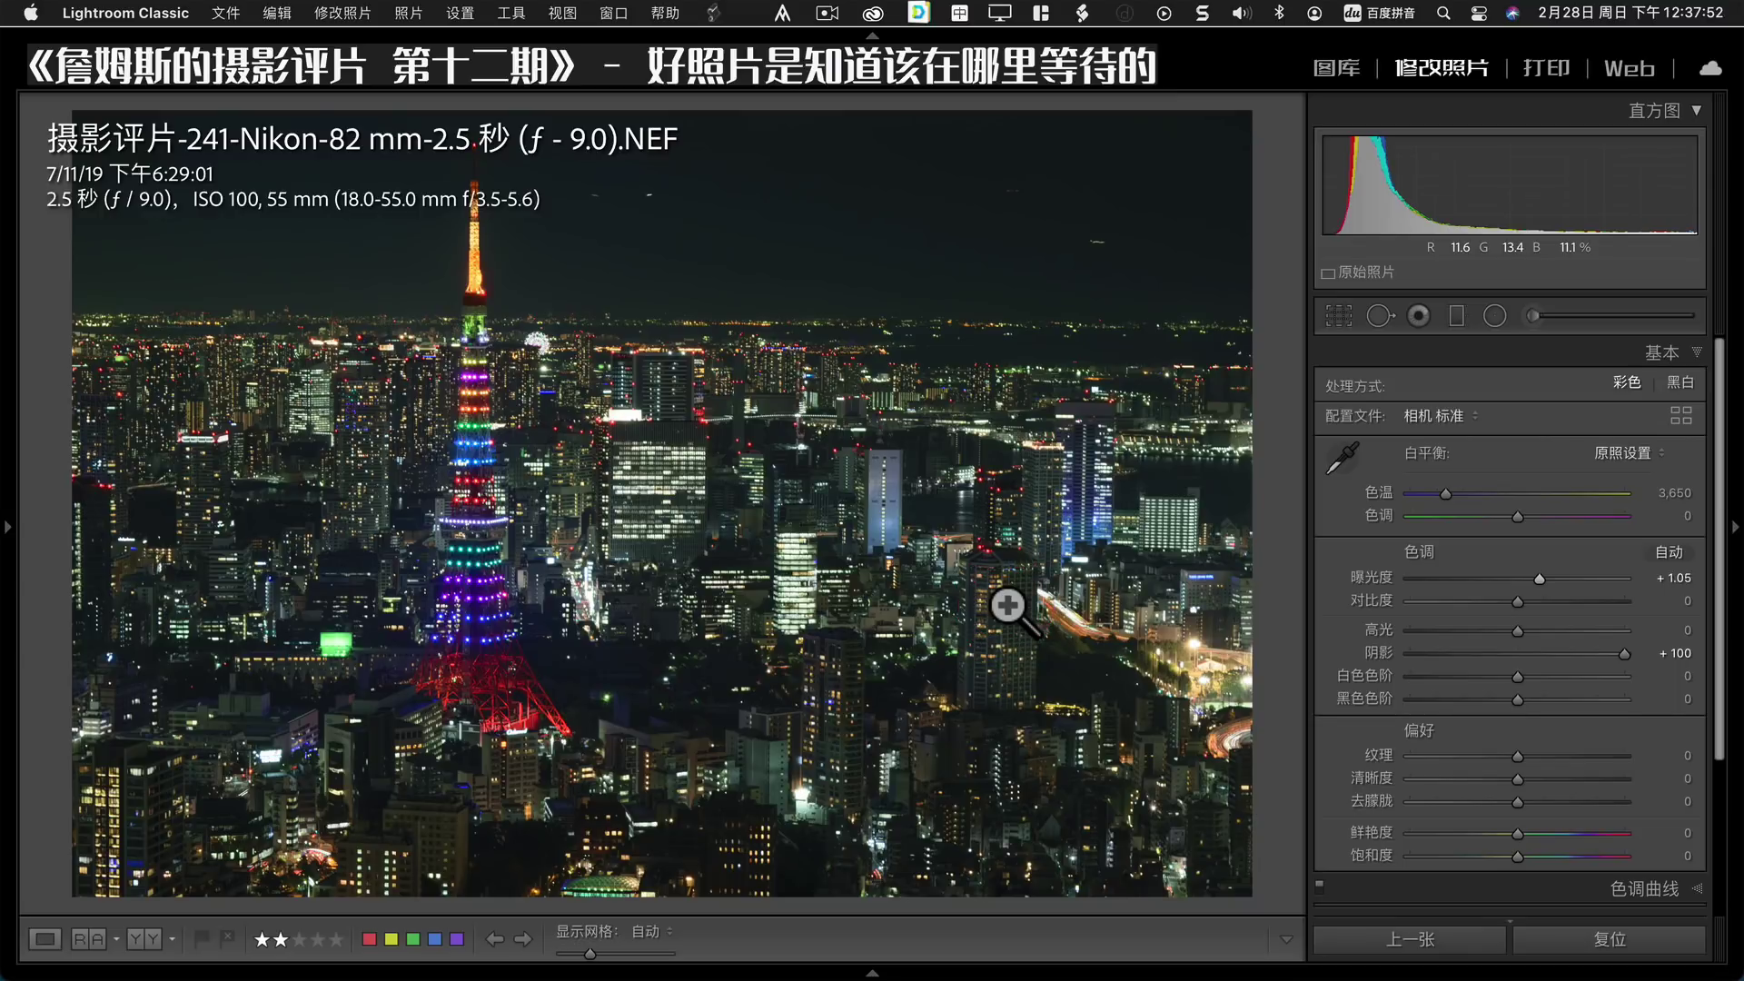
{"action": "mouse_move", "coordinate": [623, 654]}
{"action": "left_mouse_down"}
{"action": "mouse_move", "coordinate": [897, 682]}
{"action": "mouse_move", "coordinate": [857, 679]}
{"action": "left_mouse_up"}
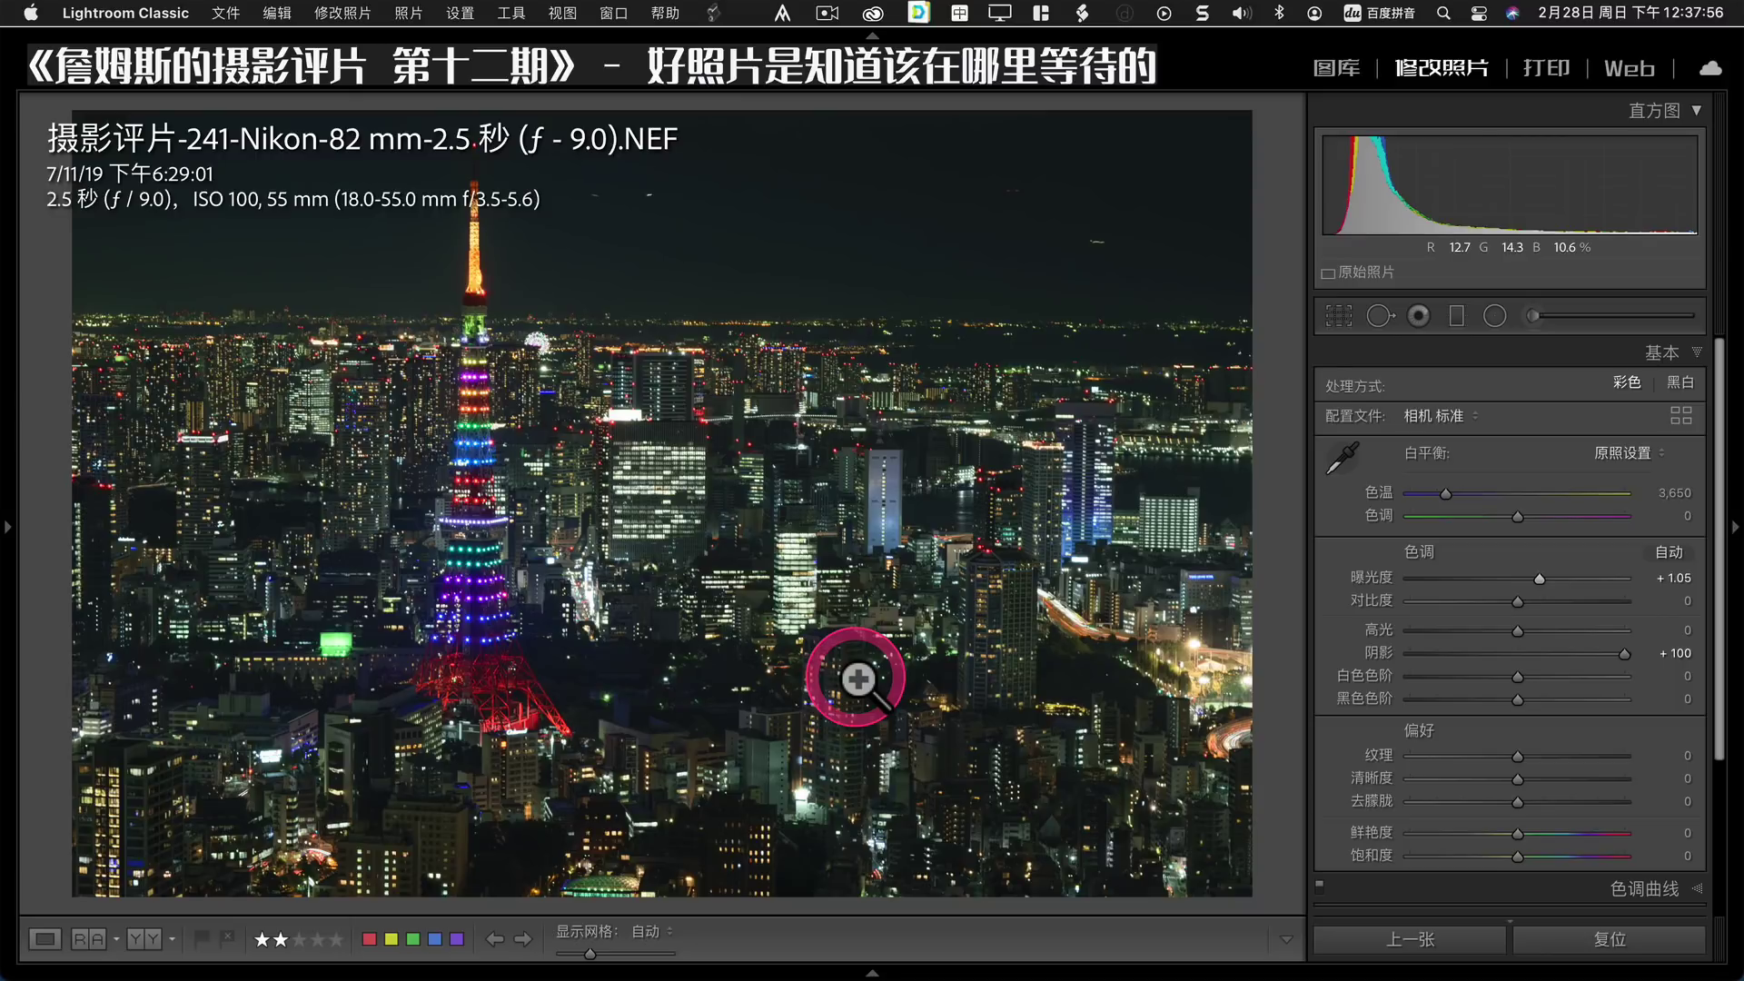
Inspect the snowy ridge photo's hiker and snow up close, then advance to the Shanghai skyline photo.
{"action": "key", "text": "g"}
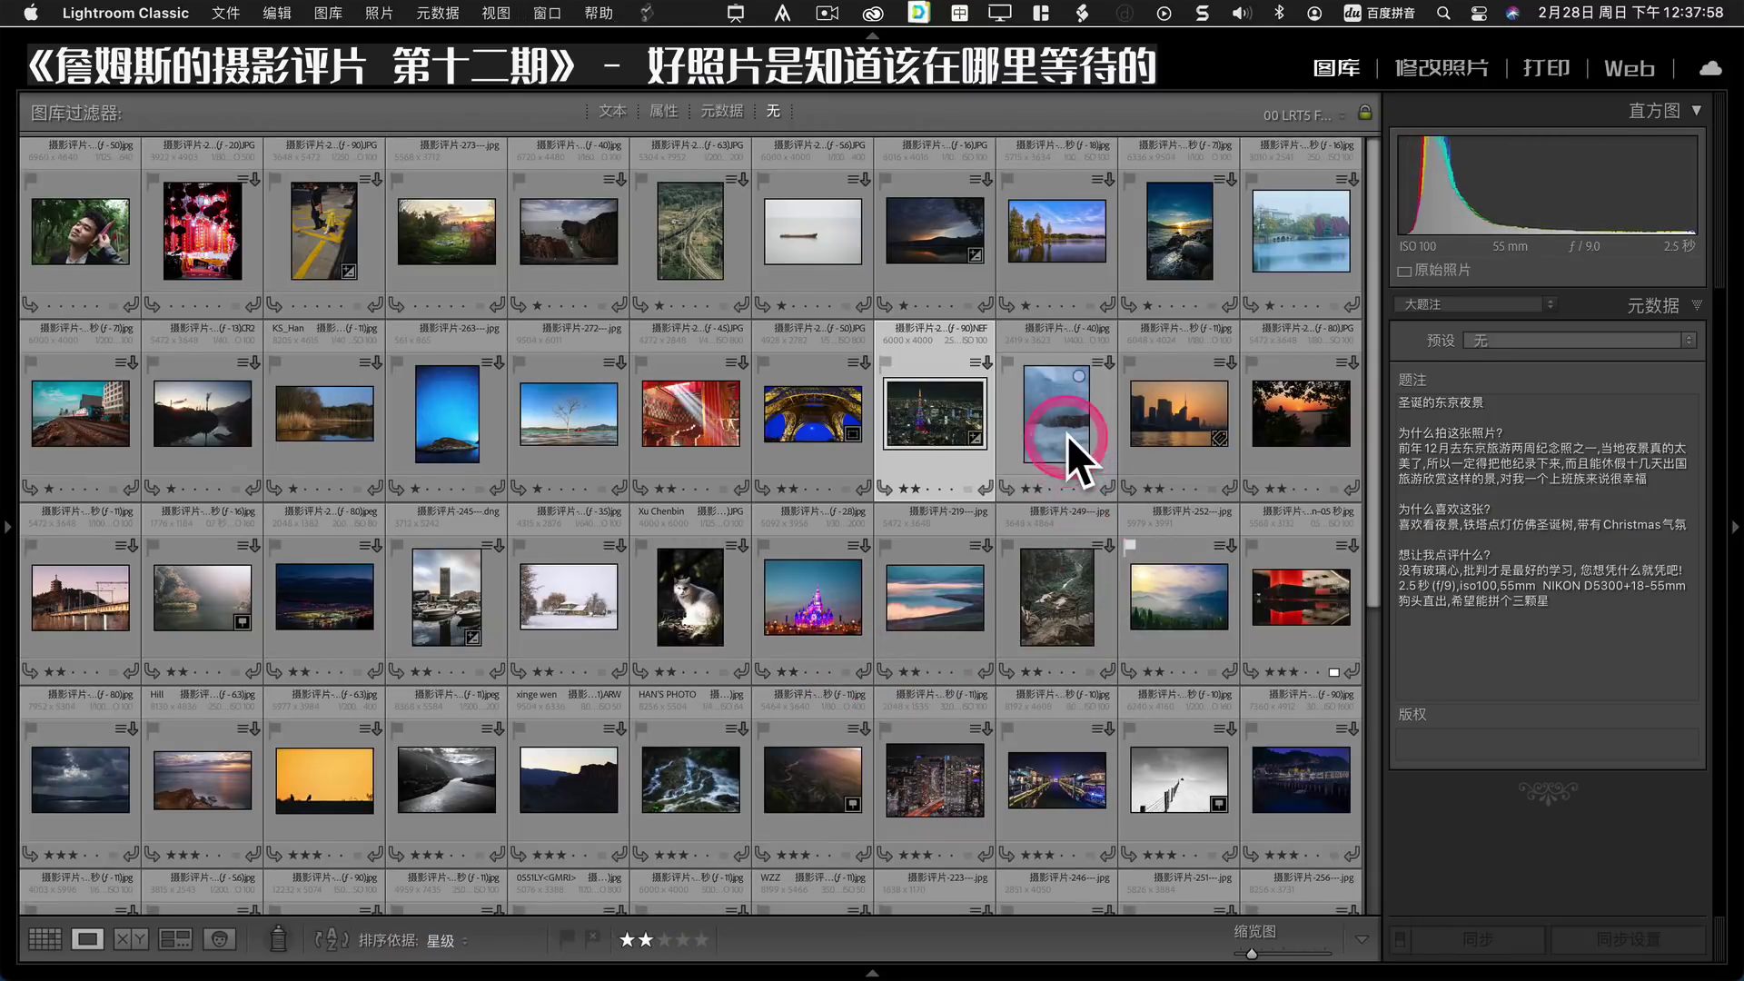
{"action": "double_click", "coordinate": [1067, 434]}
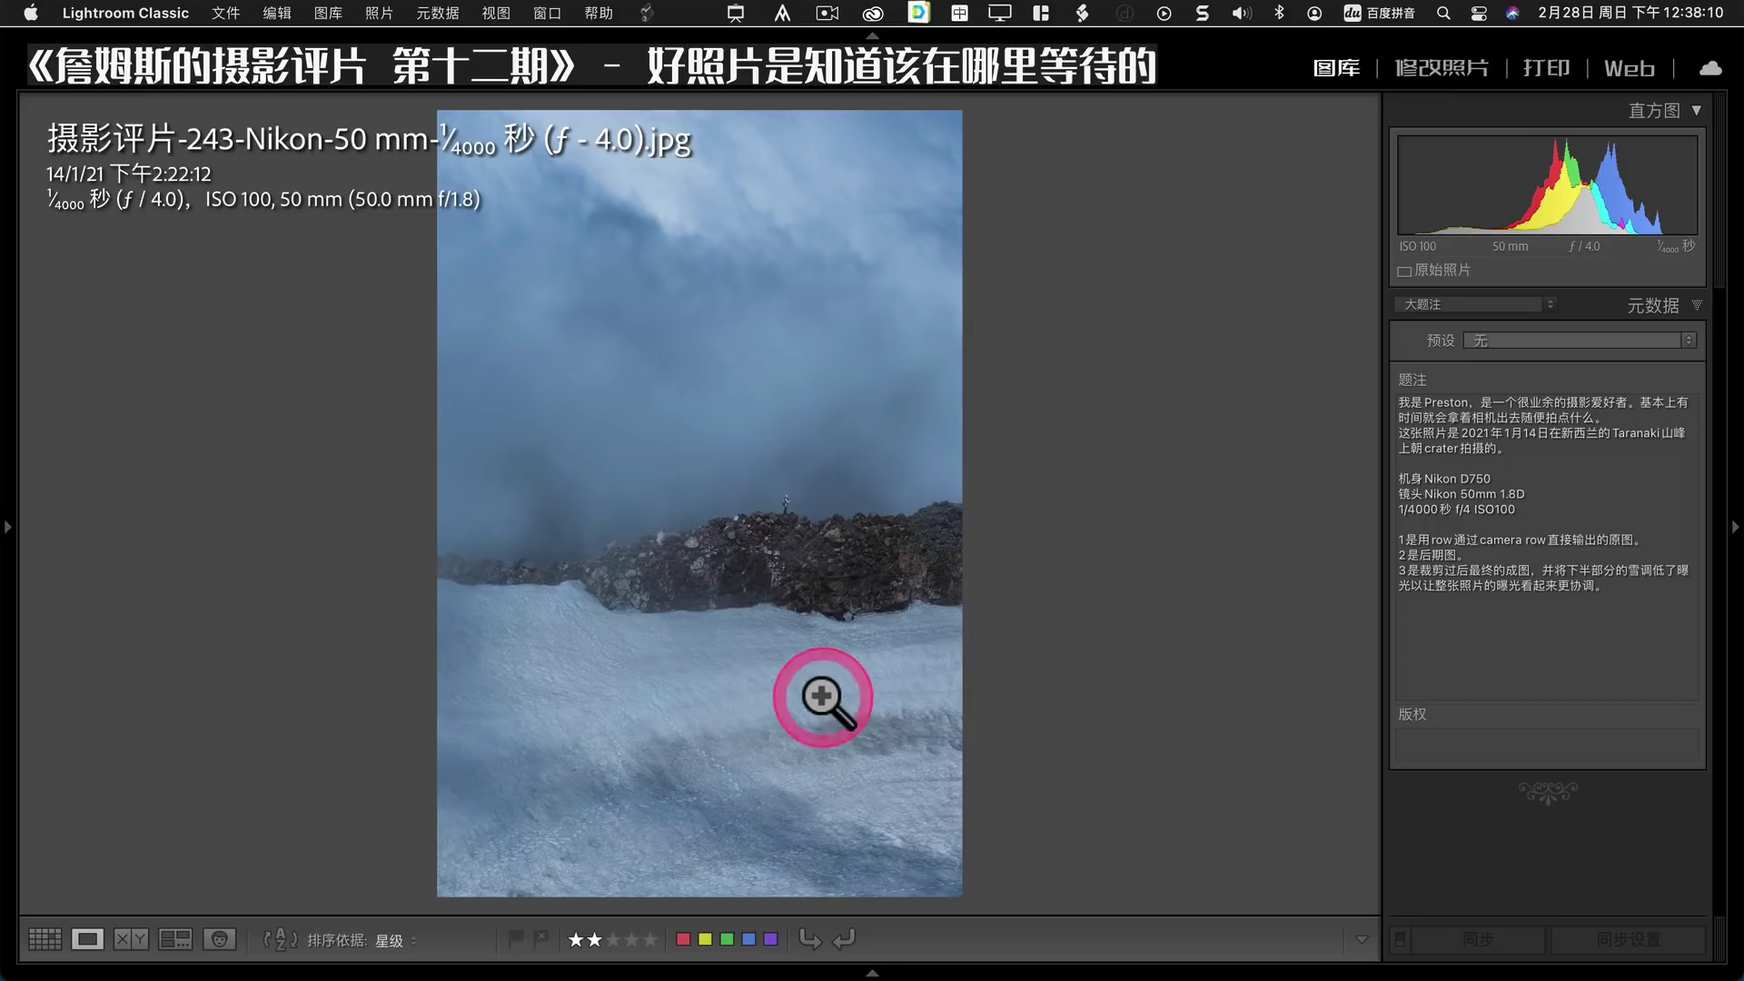
{"action": "left_click", "coordinate": [787, 506]}
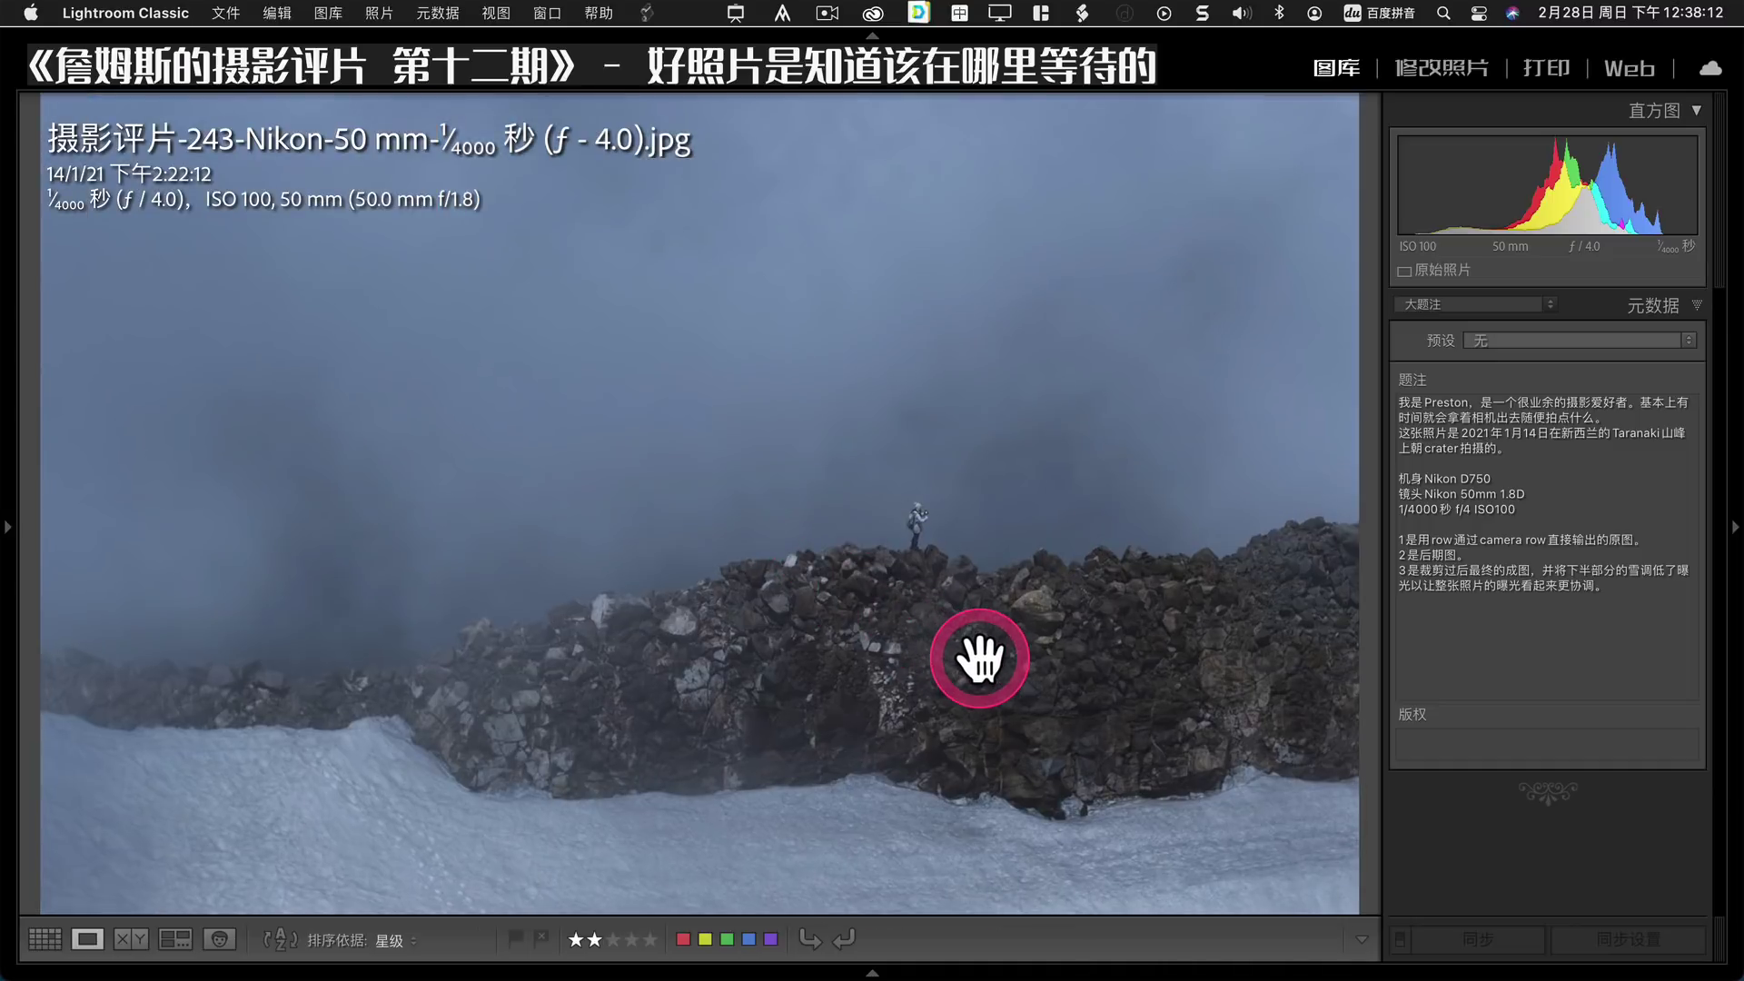
{"action": "left_click", "coordinate": [919, 618]}
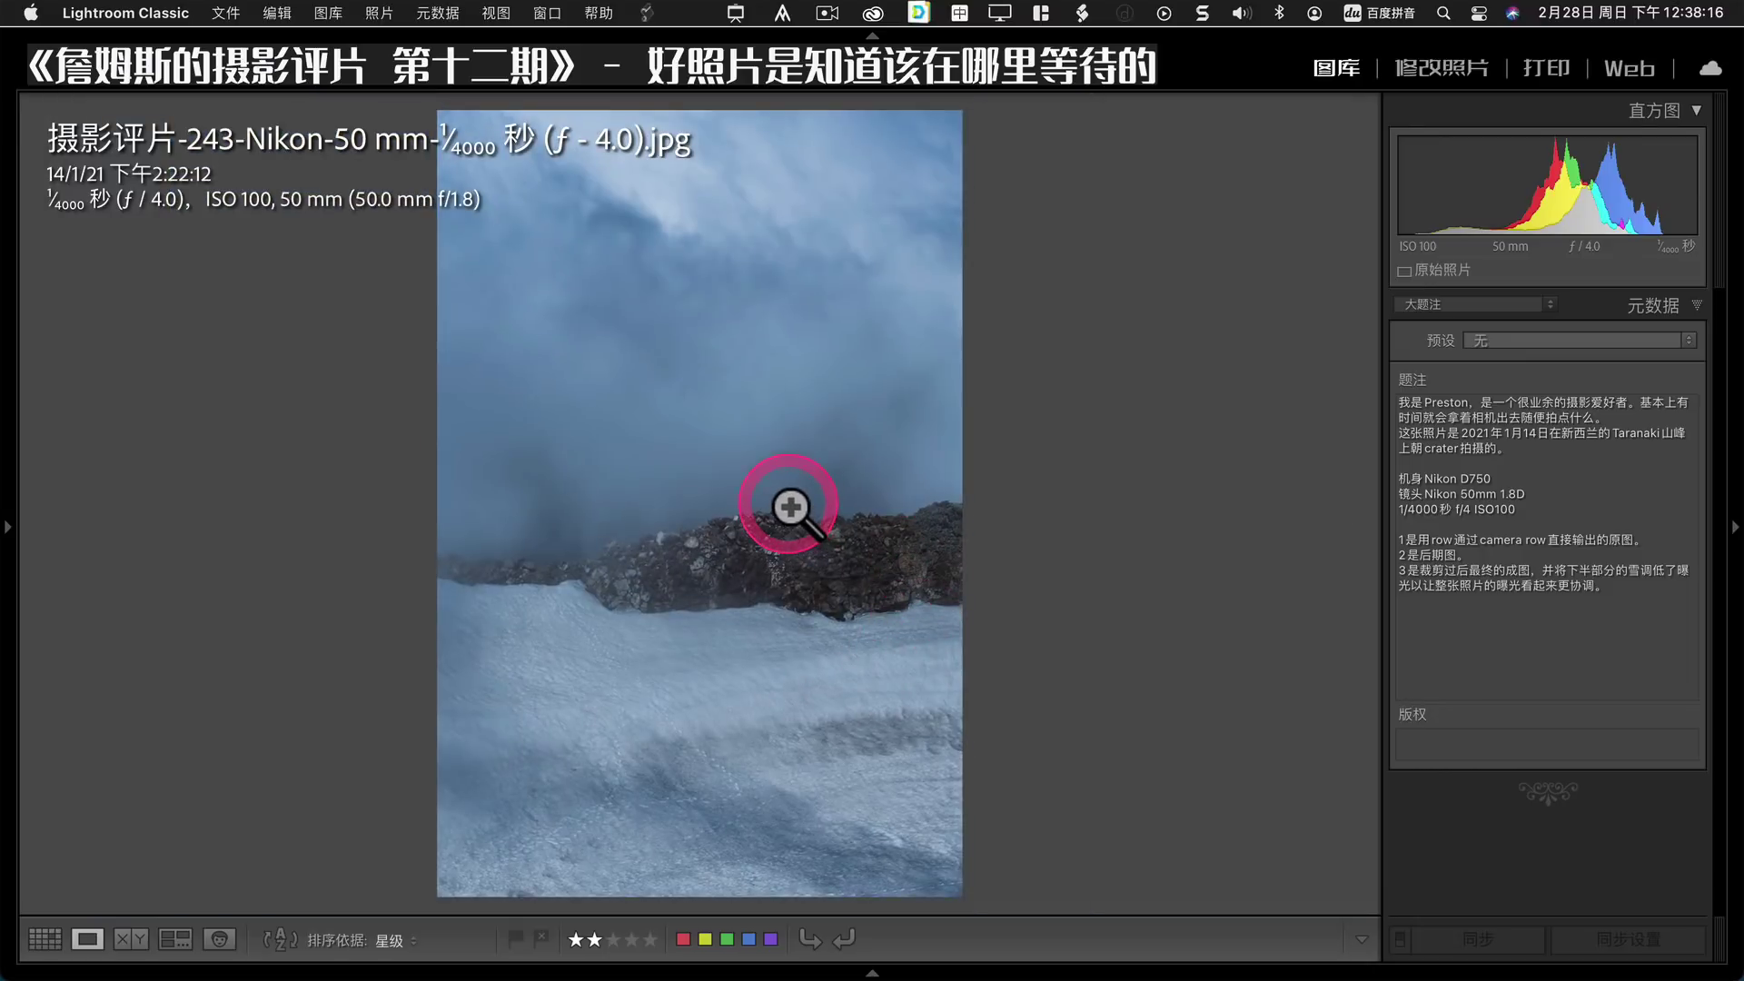
{"action": "left_click", "coordinate": [789, 506]}
{"action": "left_click", "coordinate": [994, 689]}
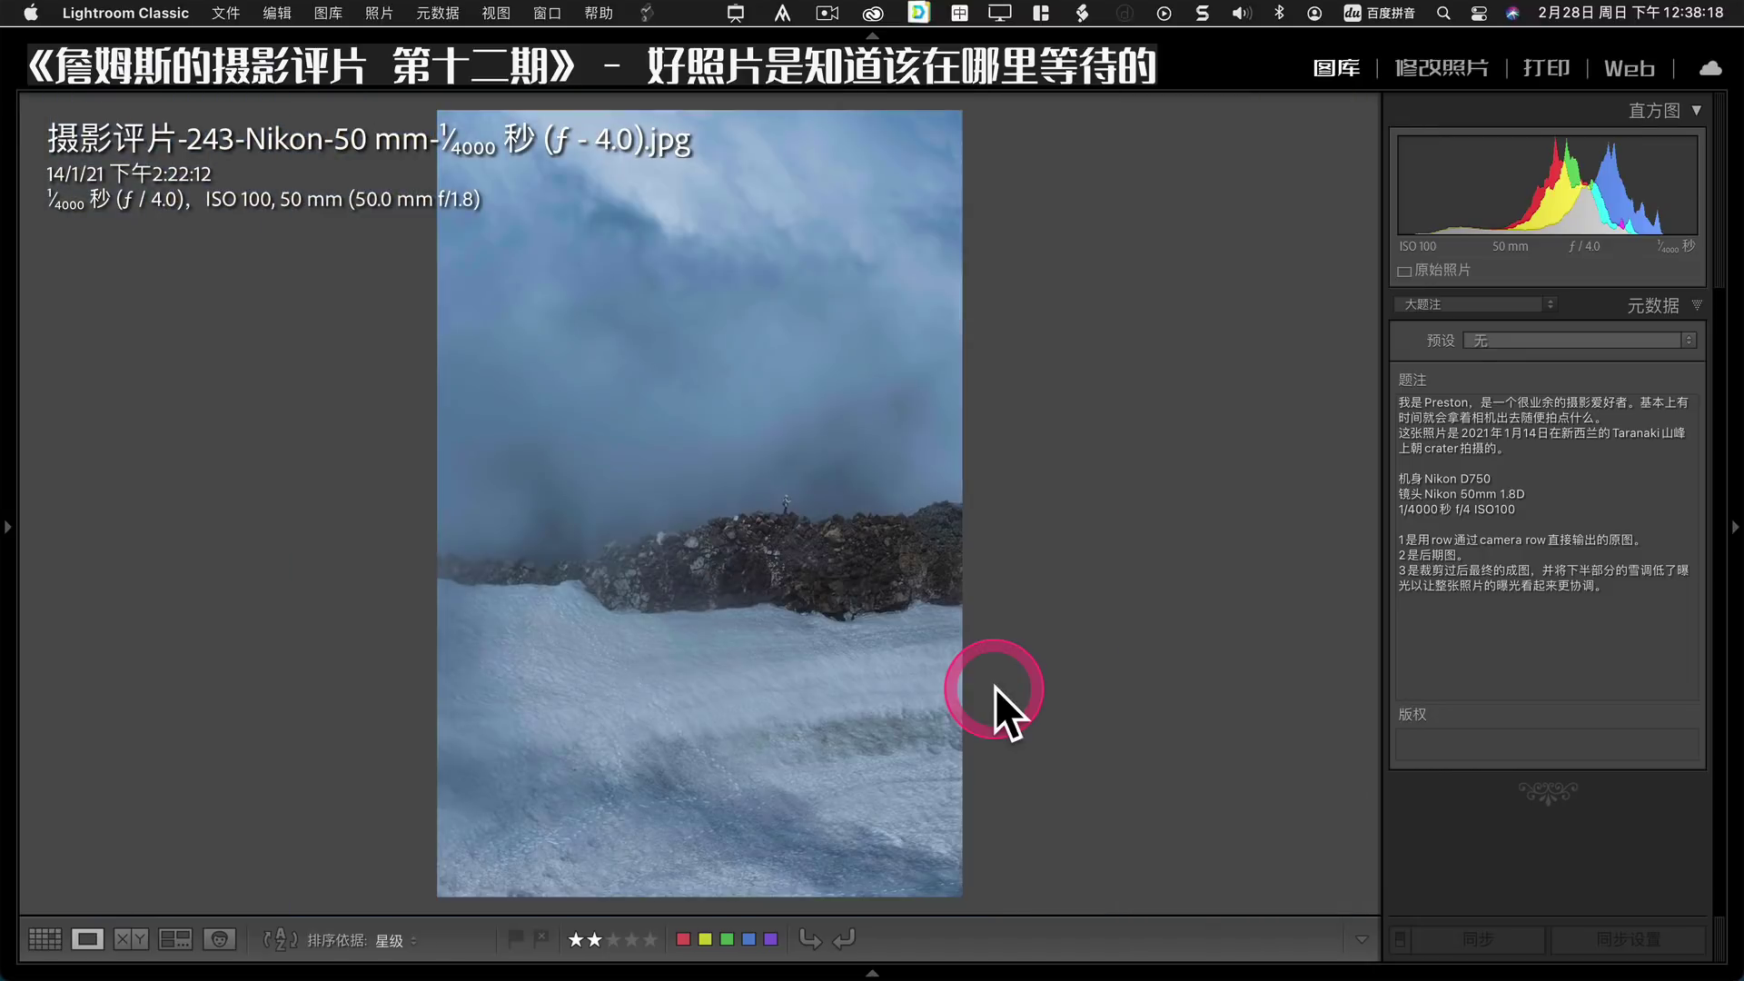
{"action": "left_click", "coordinate": [707, 703]}
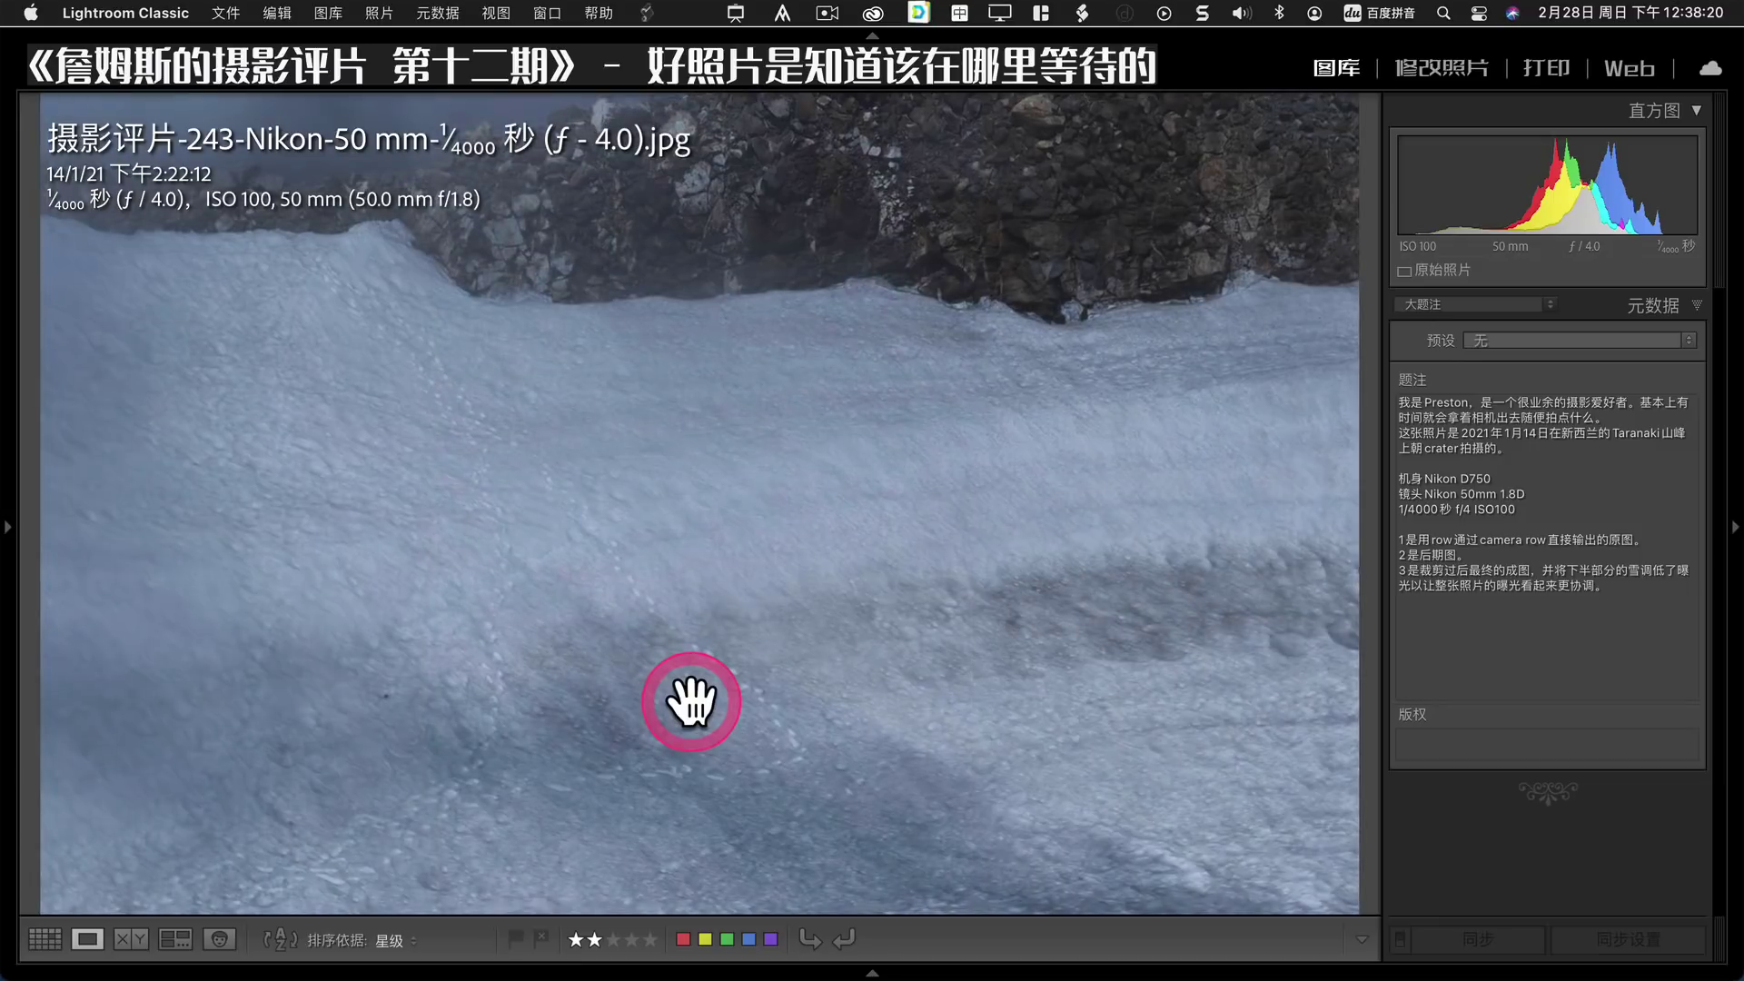
{"action": "left_click", "coordinate": [990, 550]}
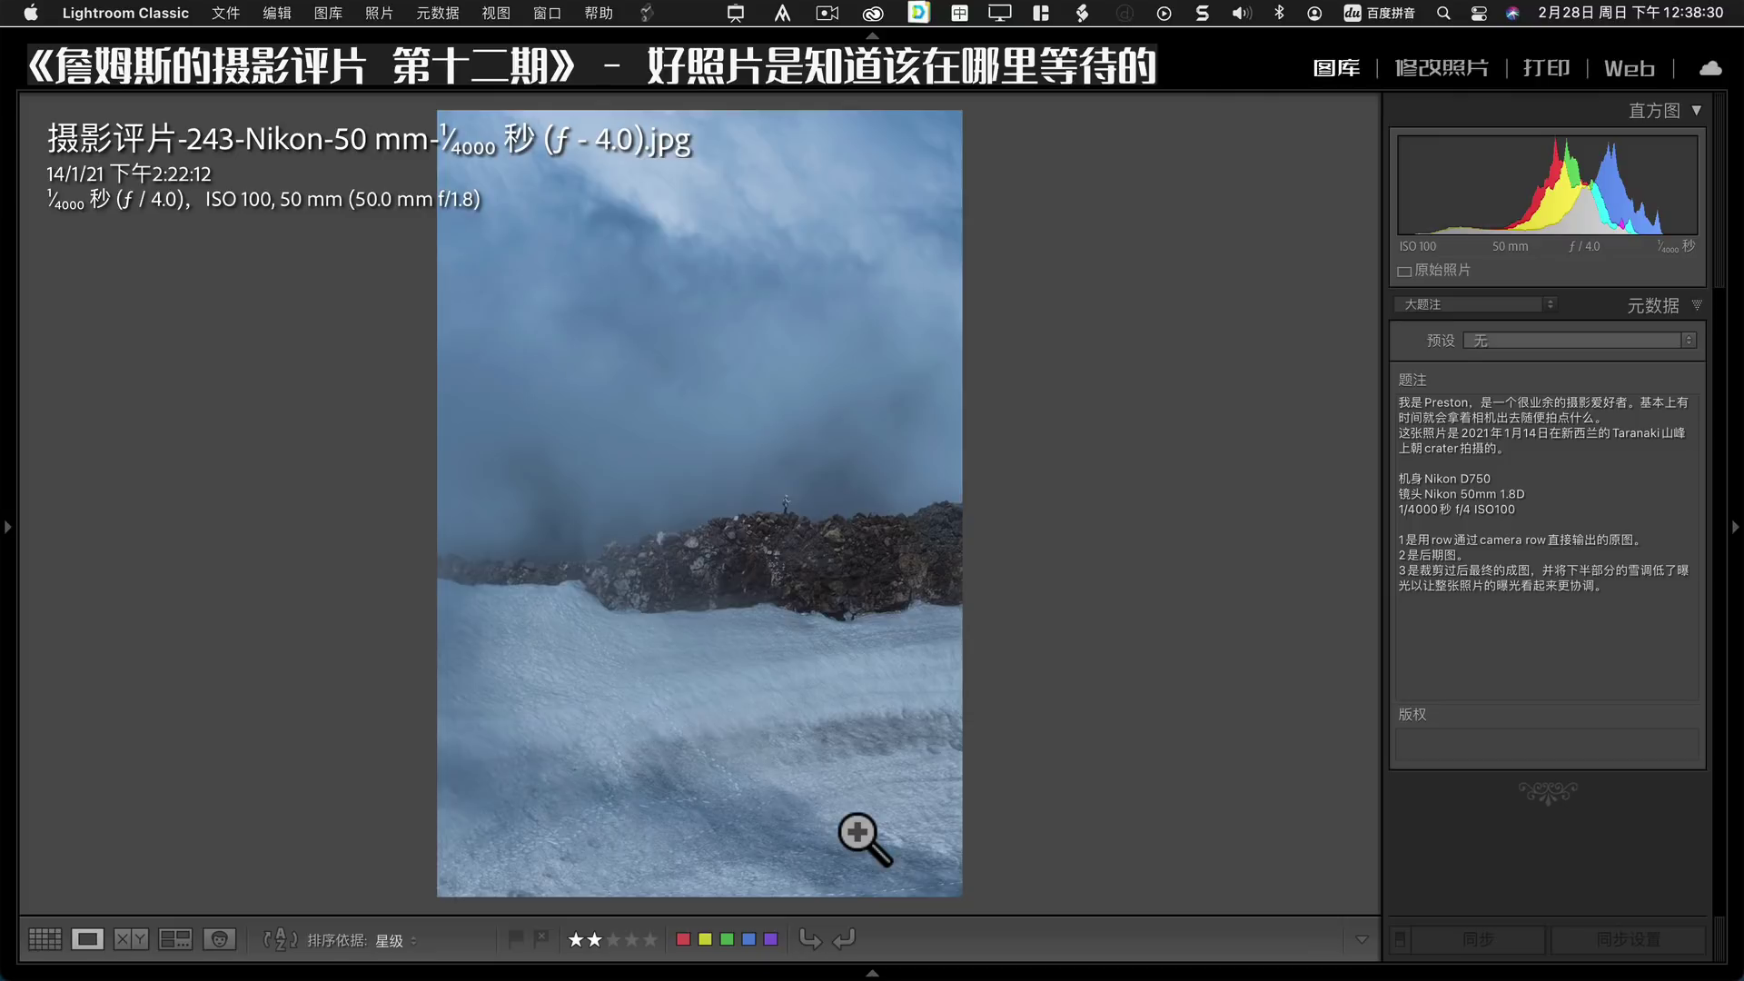
{"action": "left_click", "coordinate": [783, 710]}
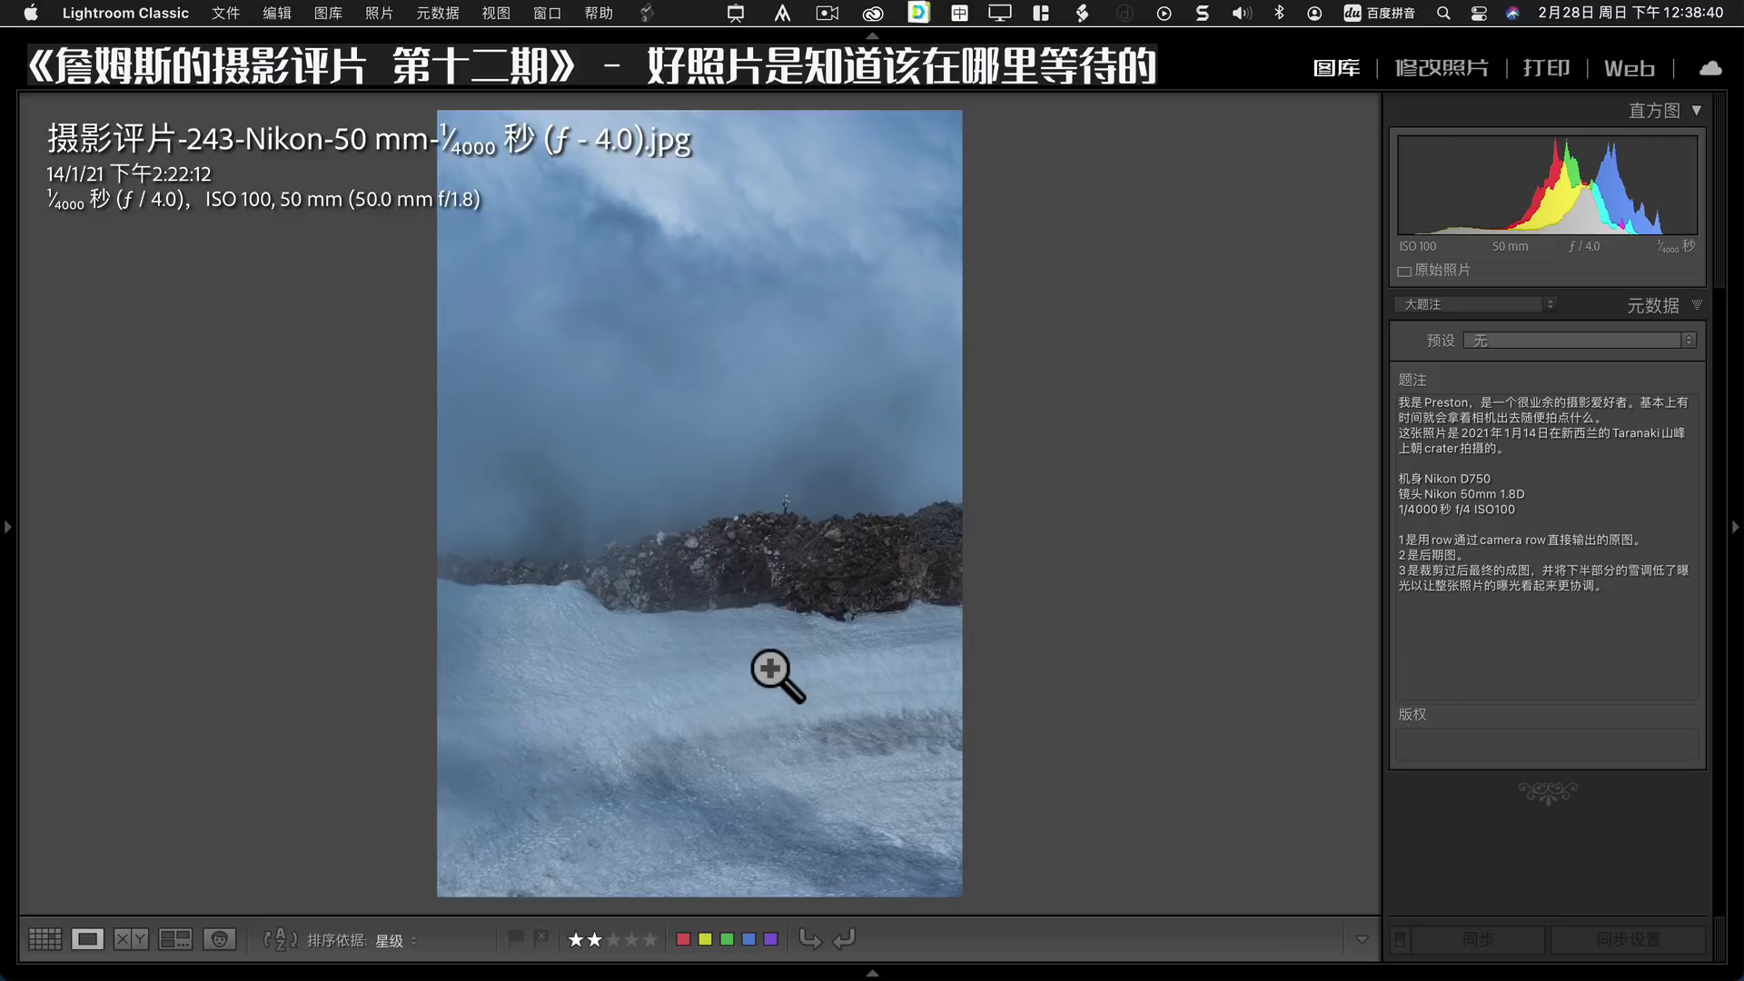
{"action": "key", "text": "Left"}
{"action": "left_click", "coordinate": [1029, 679]}
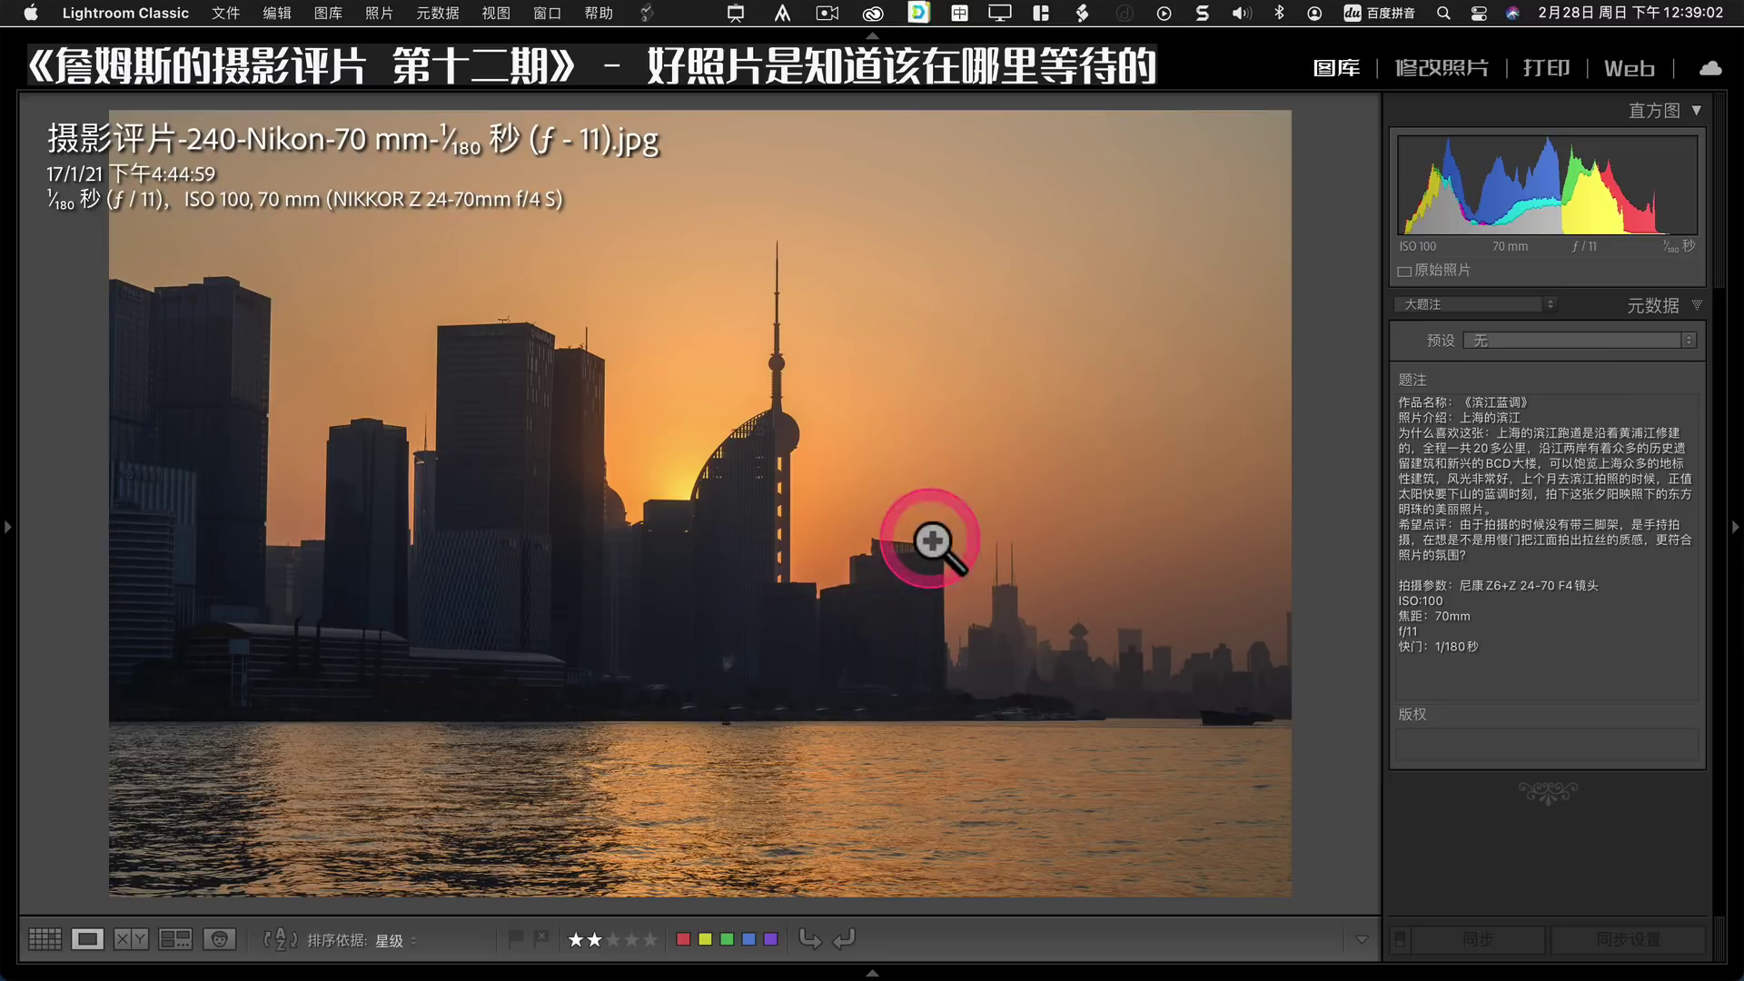
Set the skyline's Shadows to -100 and Highlights to +54, then open the tree-framed sunrise photo.
{"action": "left_click", "coordinate": [1444, 68]}
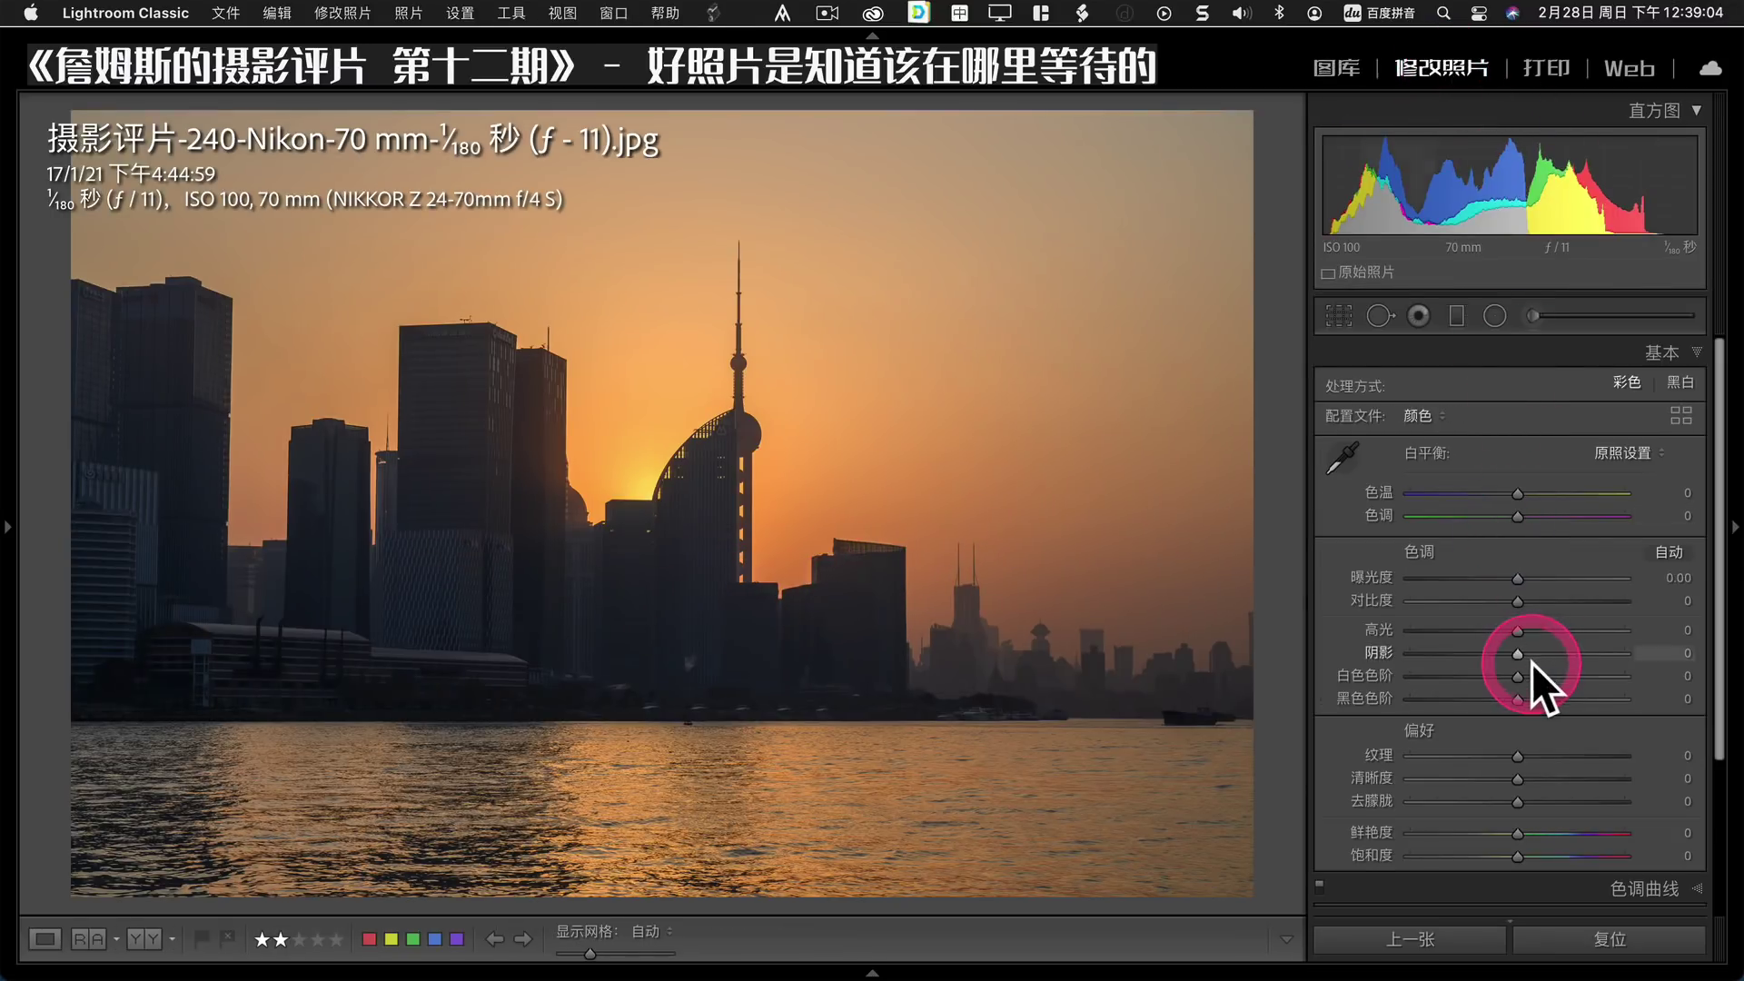
{"action": "left_click_drag", "start_coordinate": [1517, 653], "coordinate": [1403, 656]}
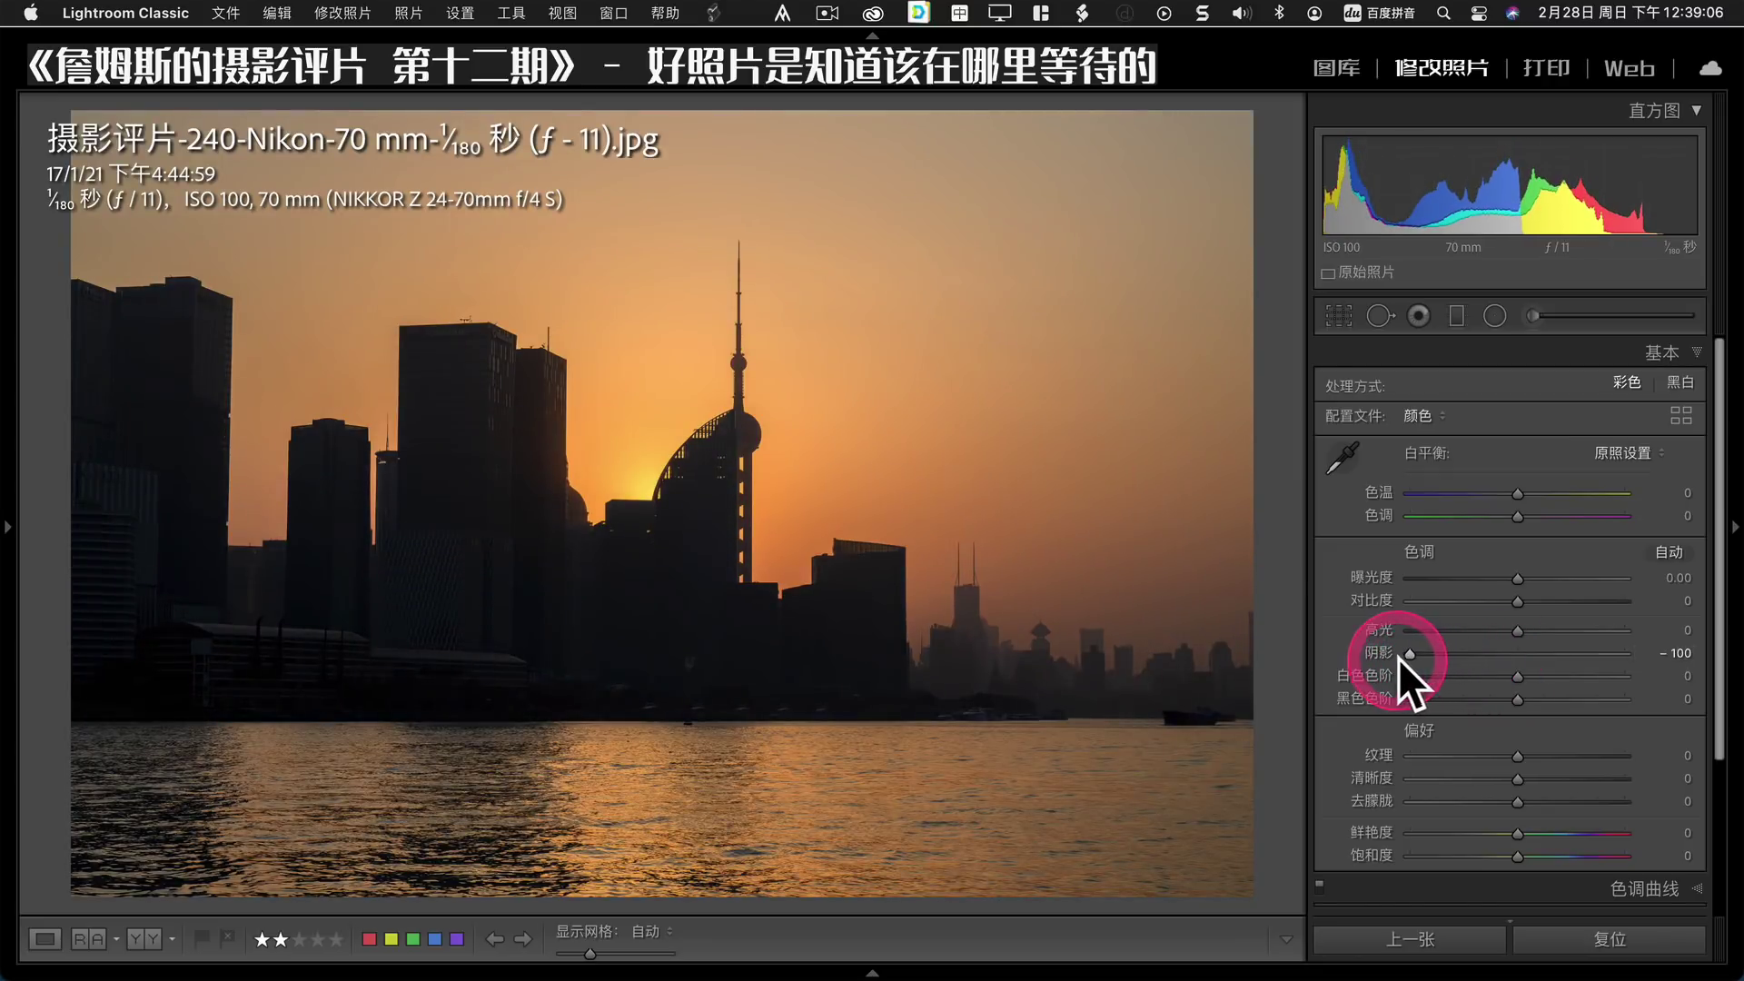
{"action": "left_click_drag", "start_coordinate": [1522, 630], "coordinate": [1578, 633]}
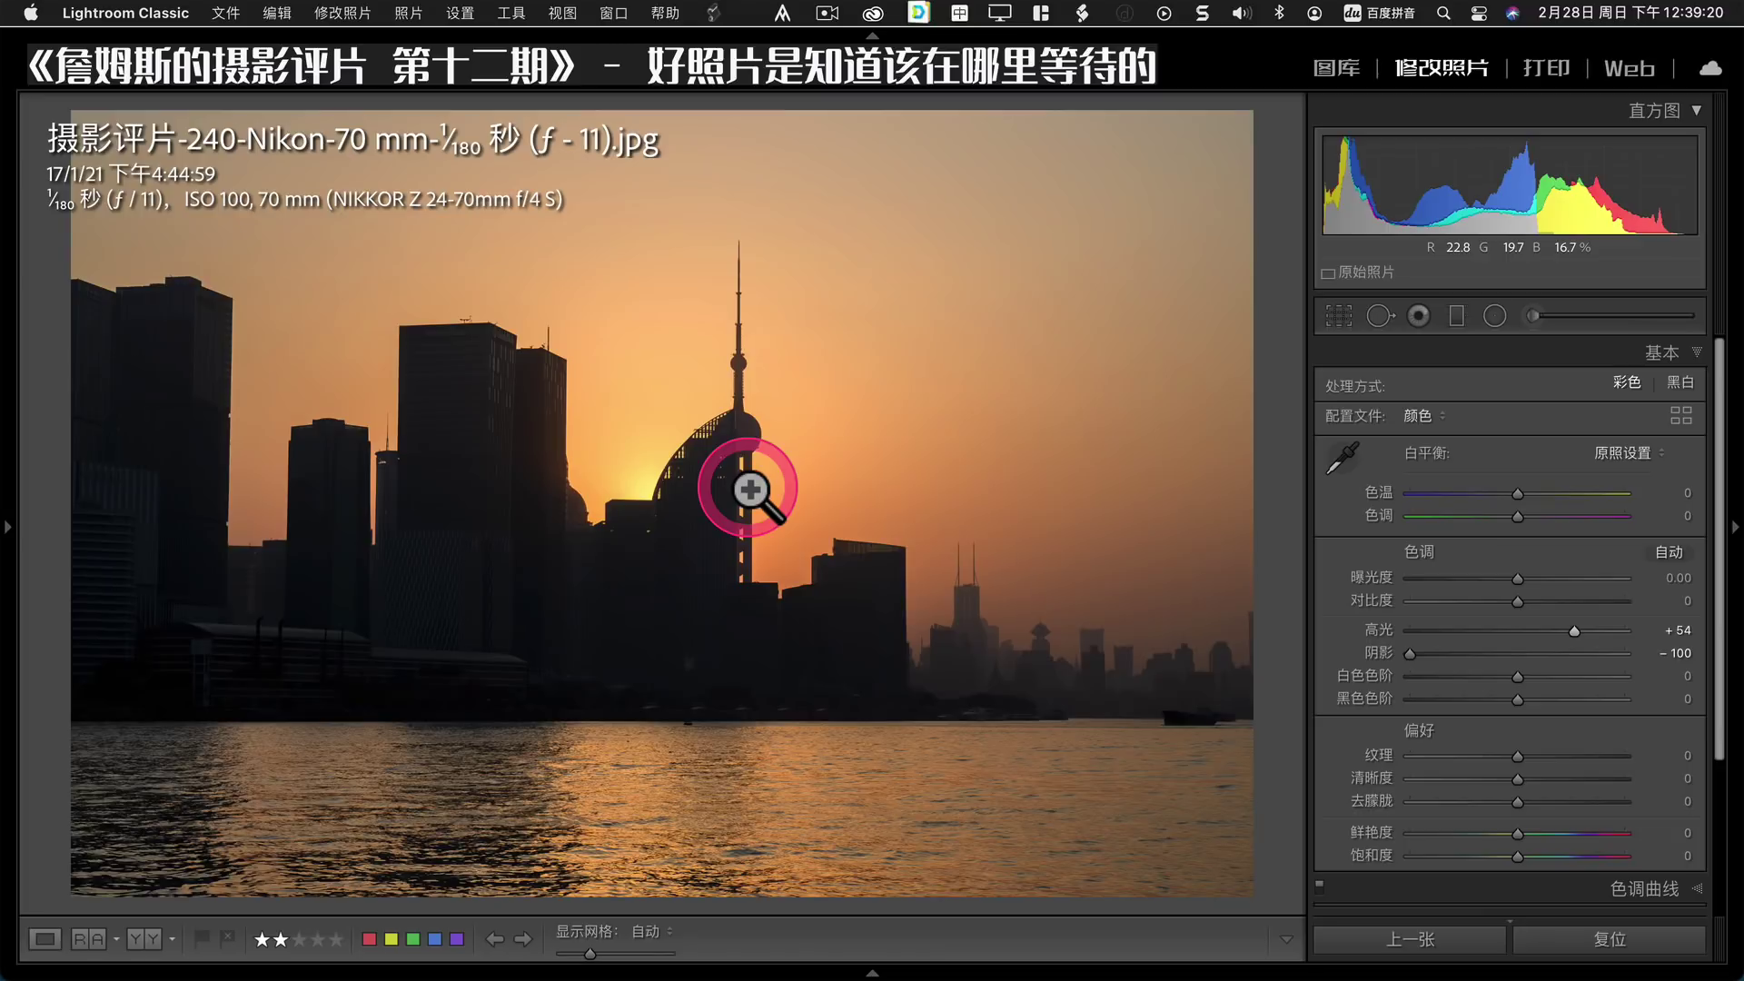
{"action": "left_click_drag", "start_coordinate": [750, 491], "coordinate": [743, 485]}
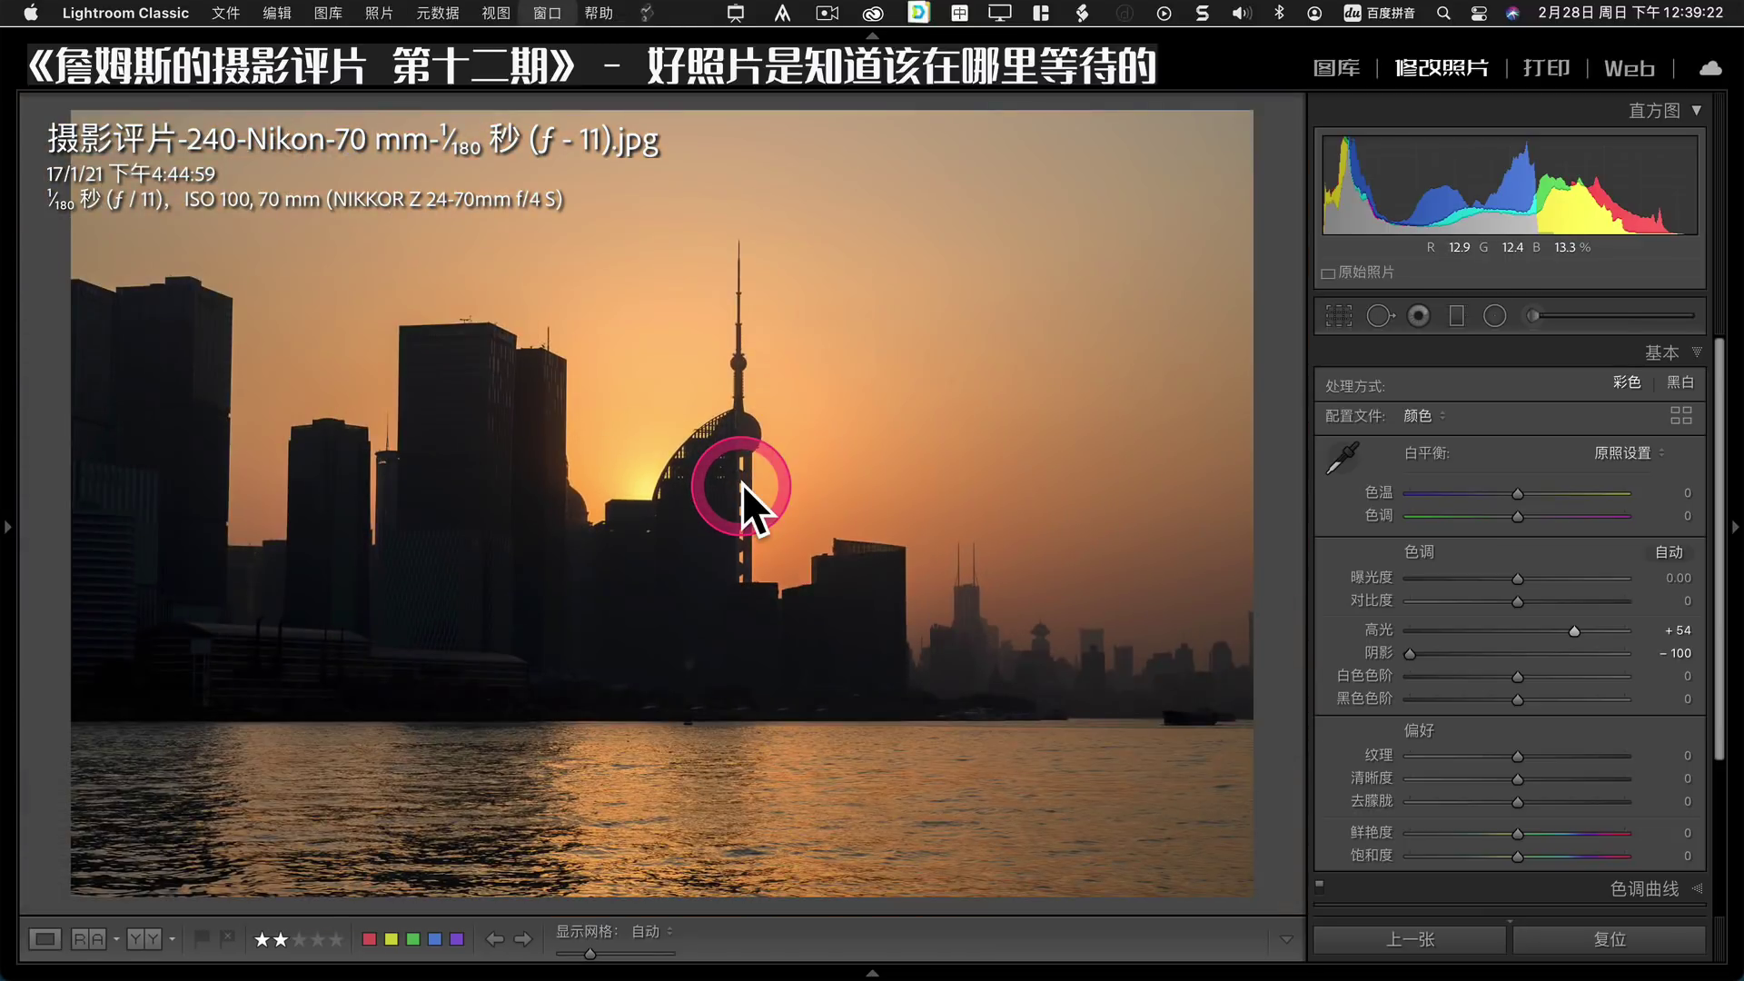
{"action": "key", "text": "g"}
{"action": "double_click", "coordinate": [1294, 429]}
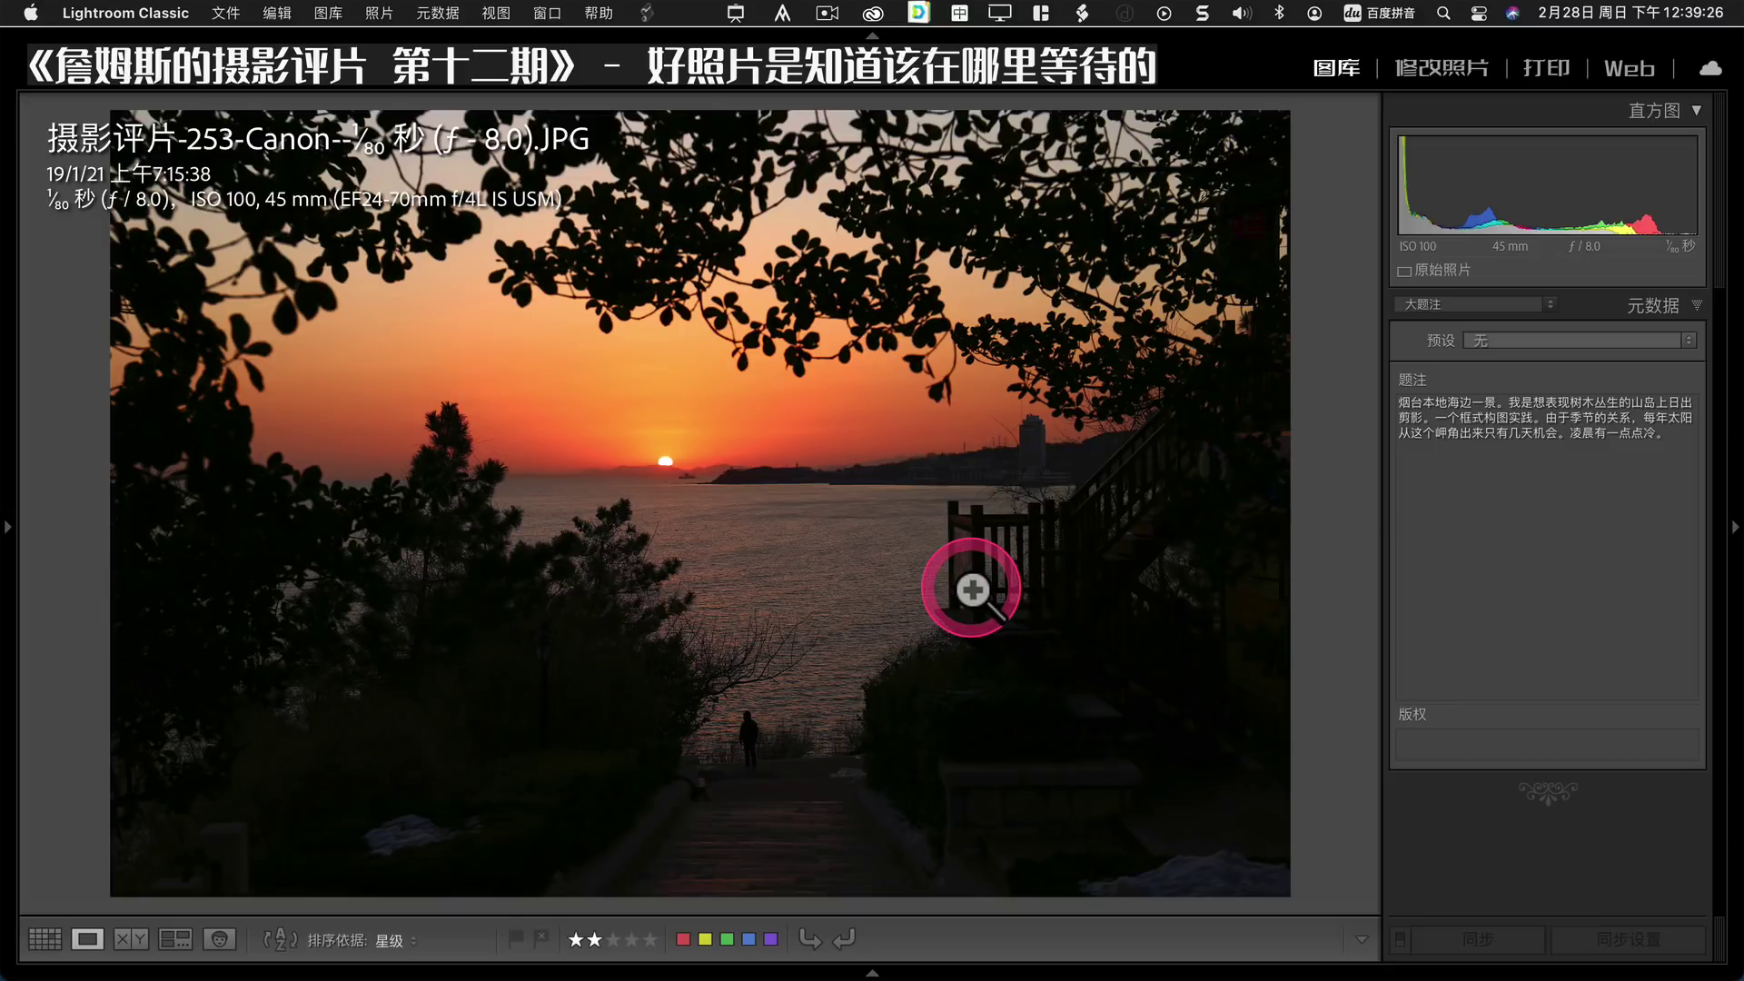
{"action": "key", "text": "g"}
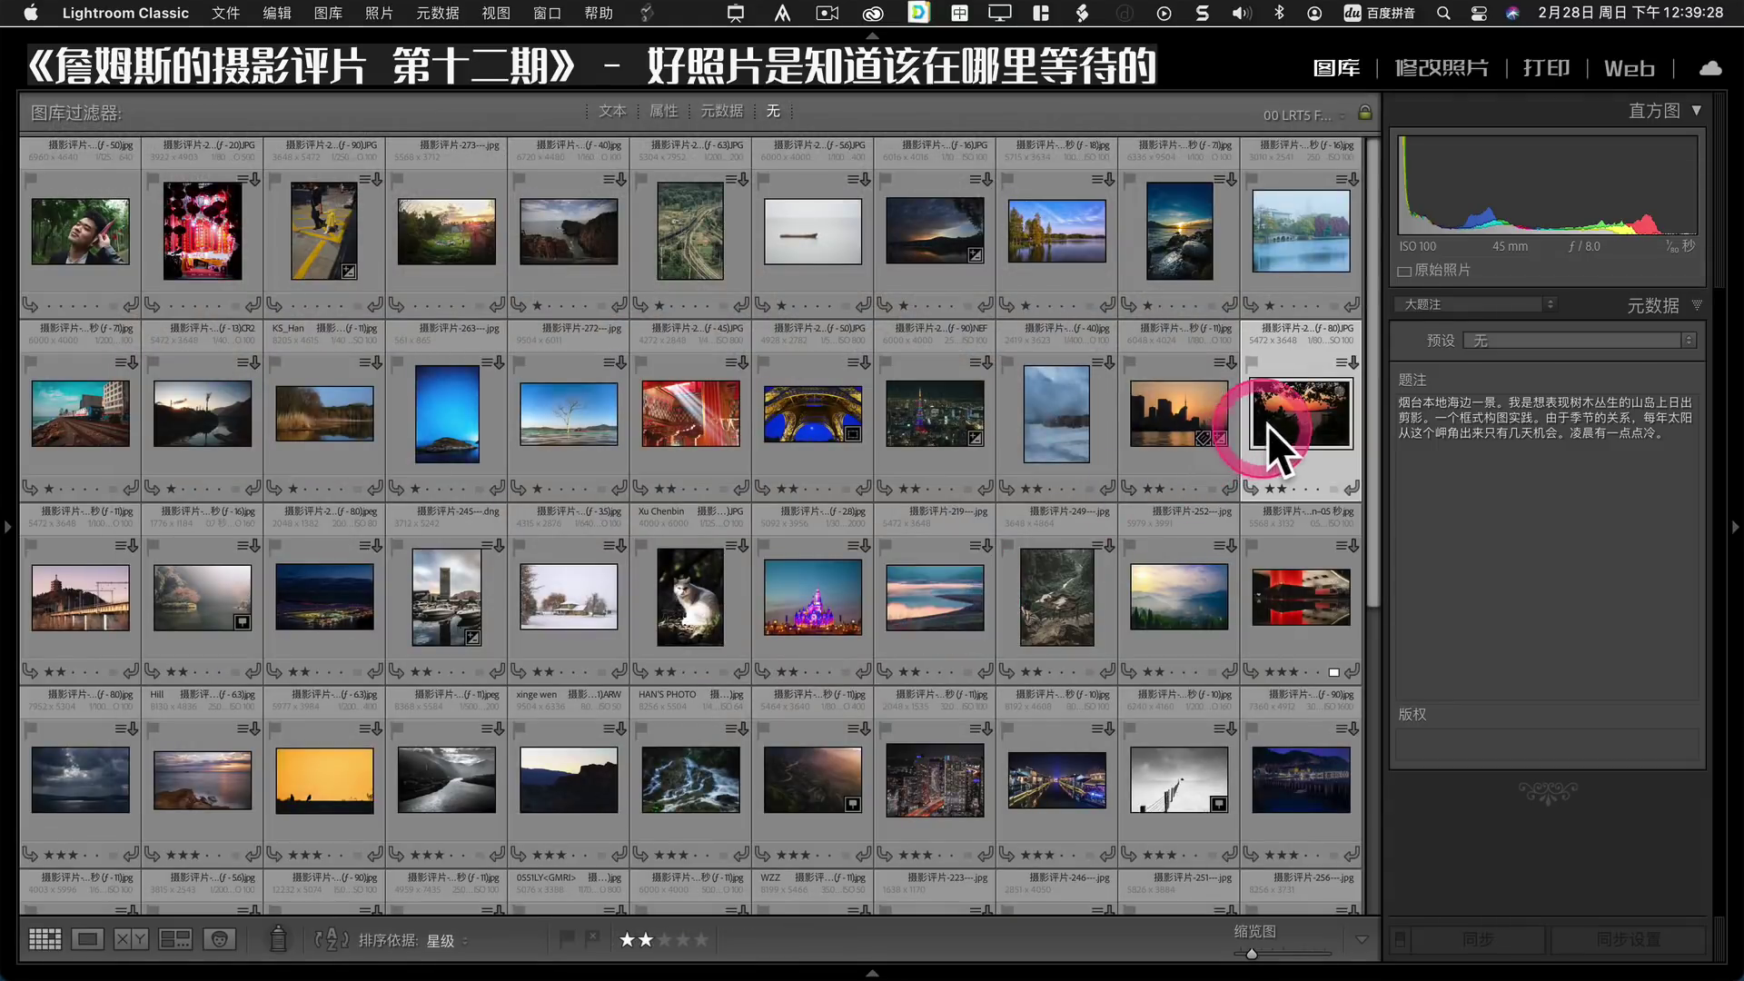
{"action": "double_click", "coordinate": [1270, 425]}
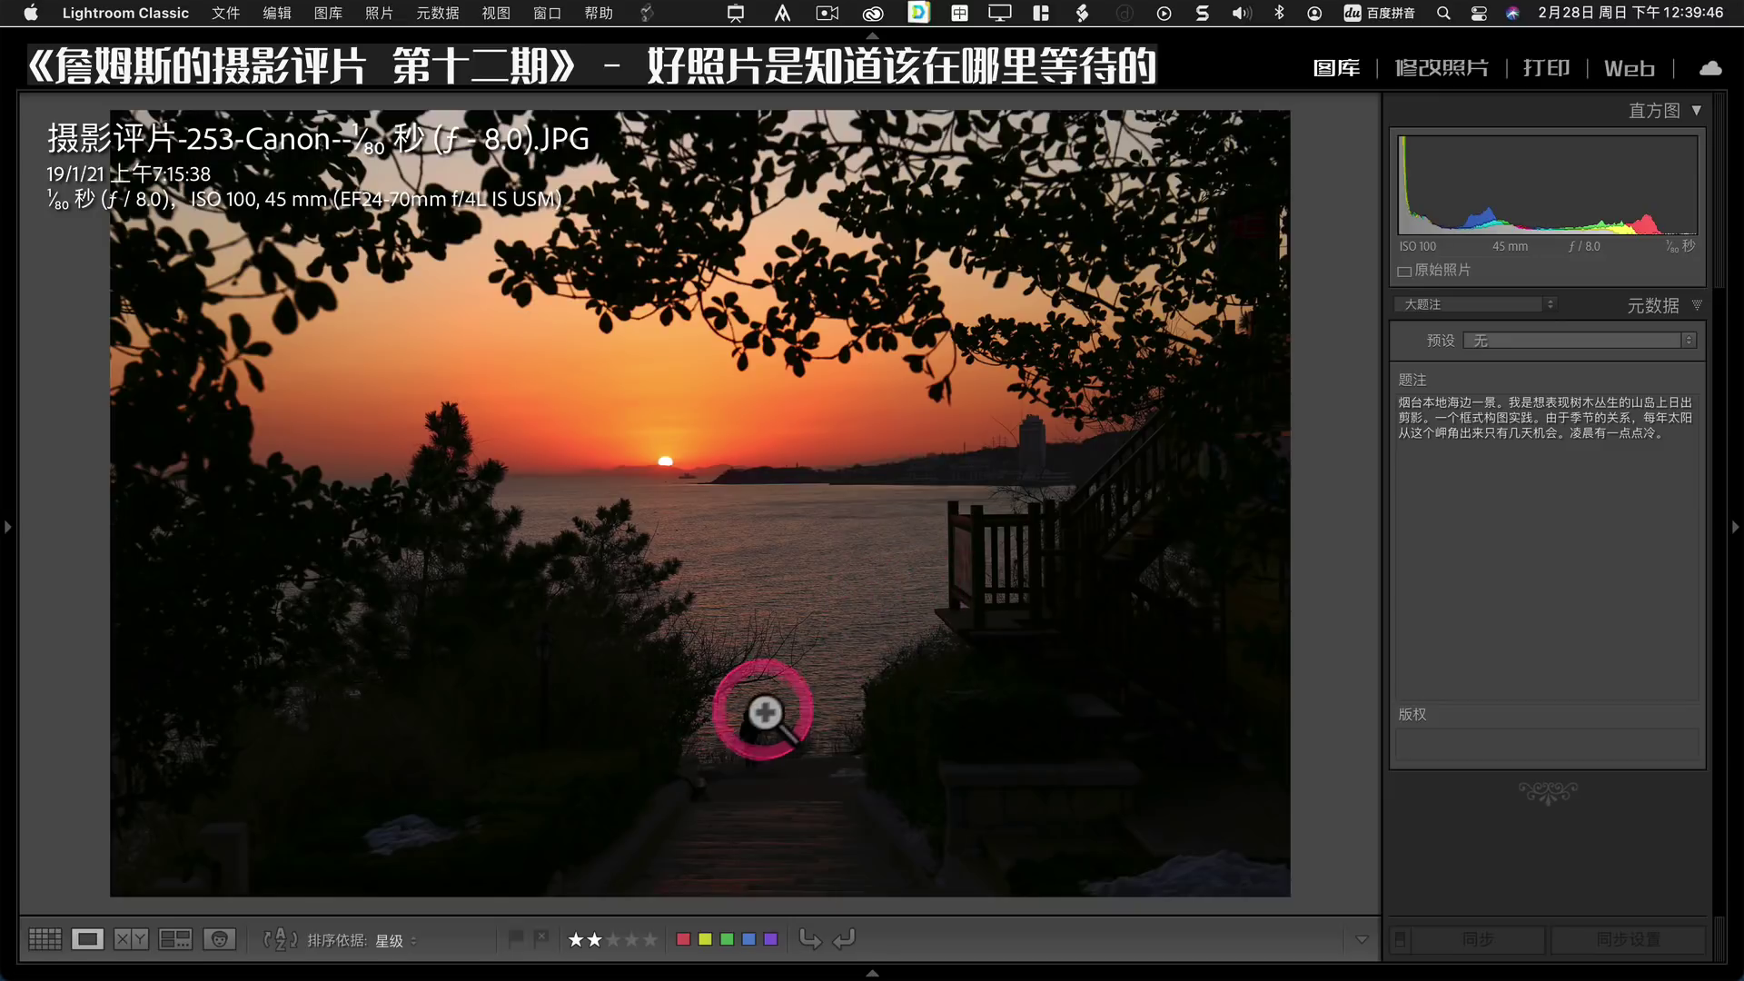
{"action": "left_click", "coordinate": [740, 728]}
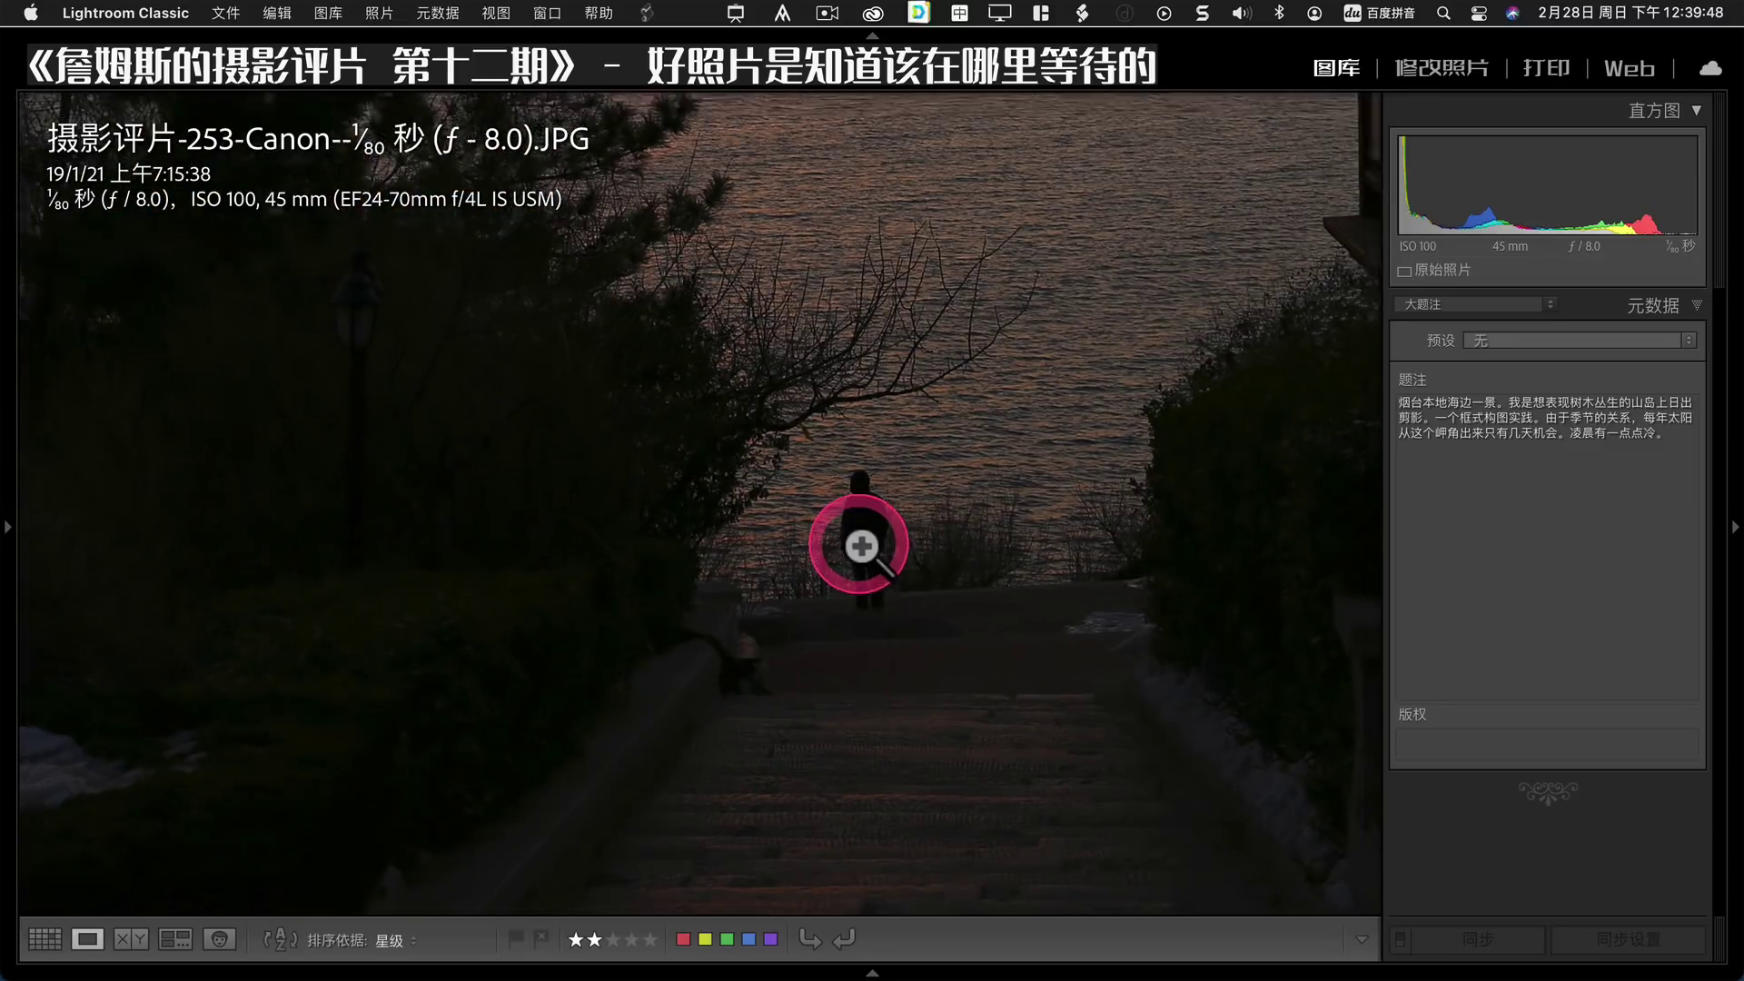
{"action": "left_click", "coordinate": [861, 545]}
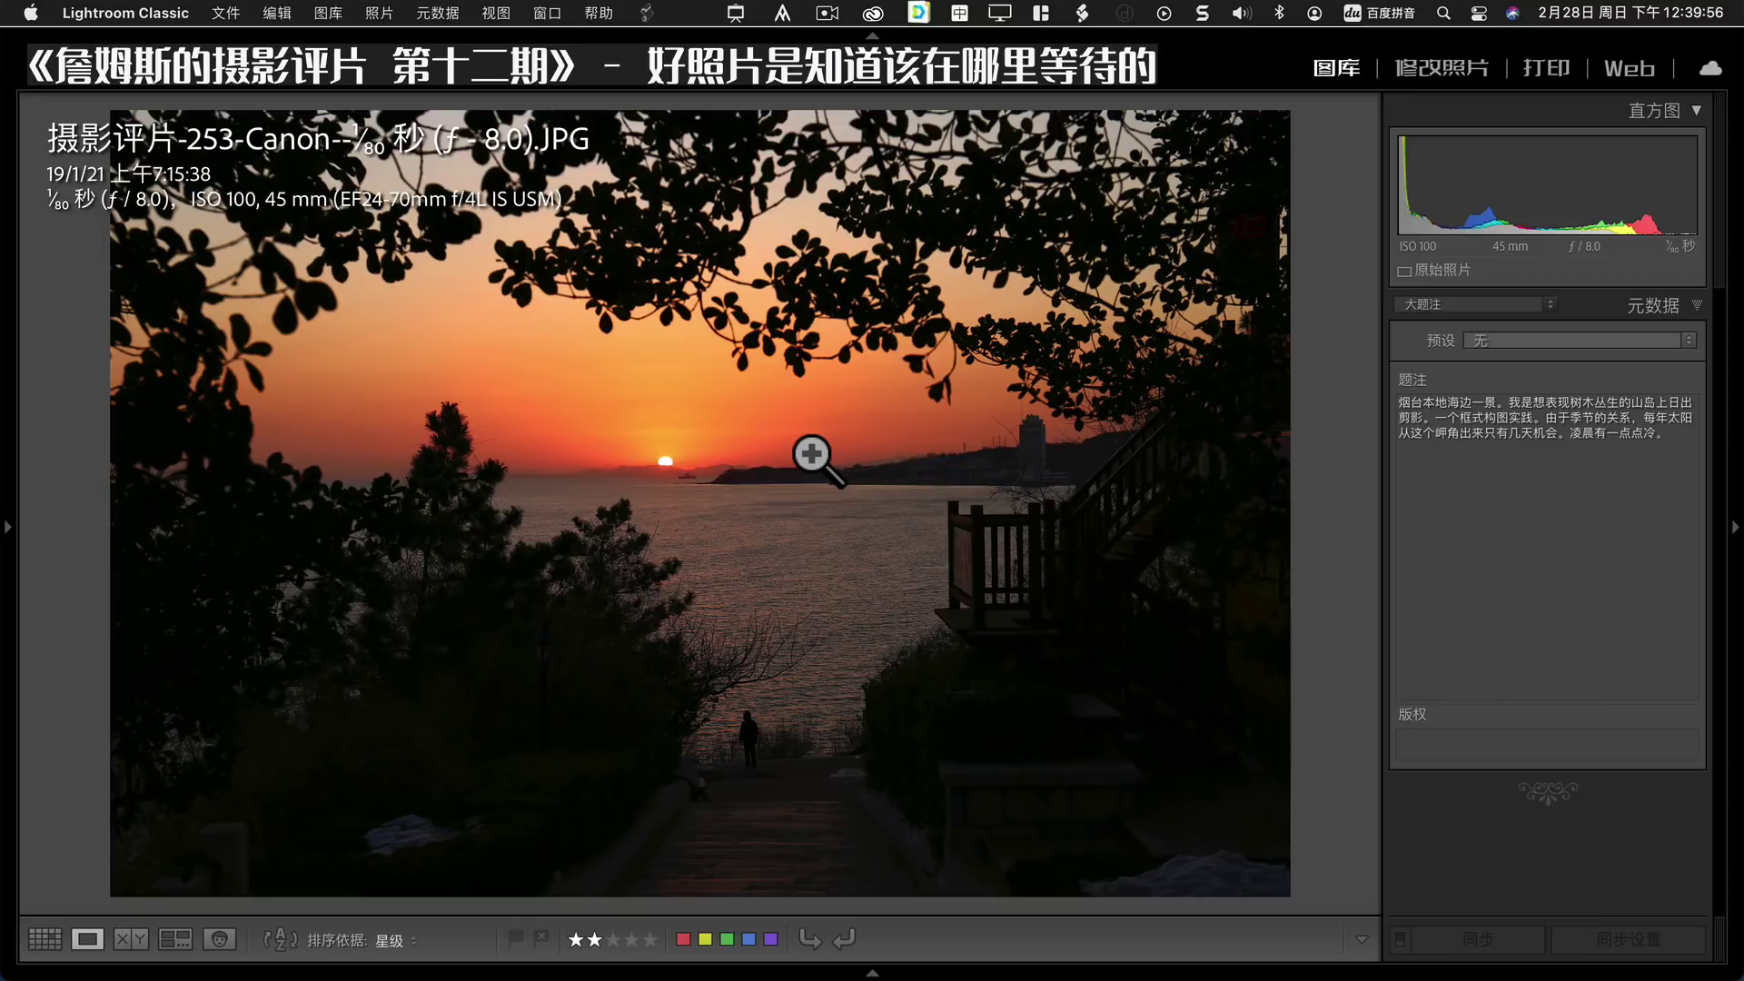
View the pagoda and railway bridge photo's crop without changing it, then advance to the misty lake photo.
{"action": "key", "text": "Right"}
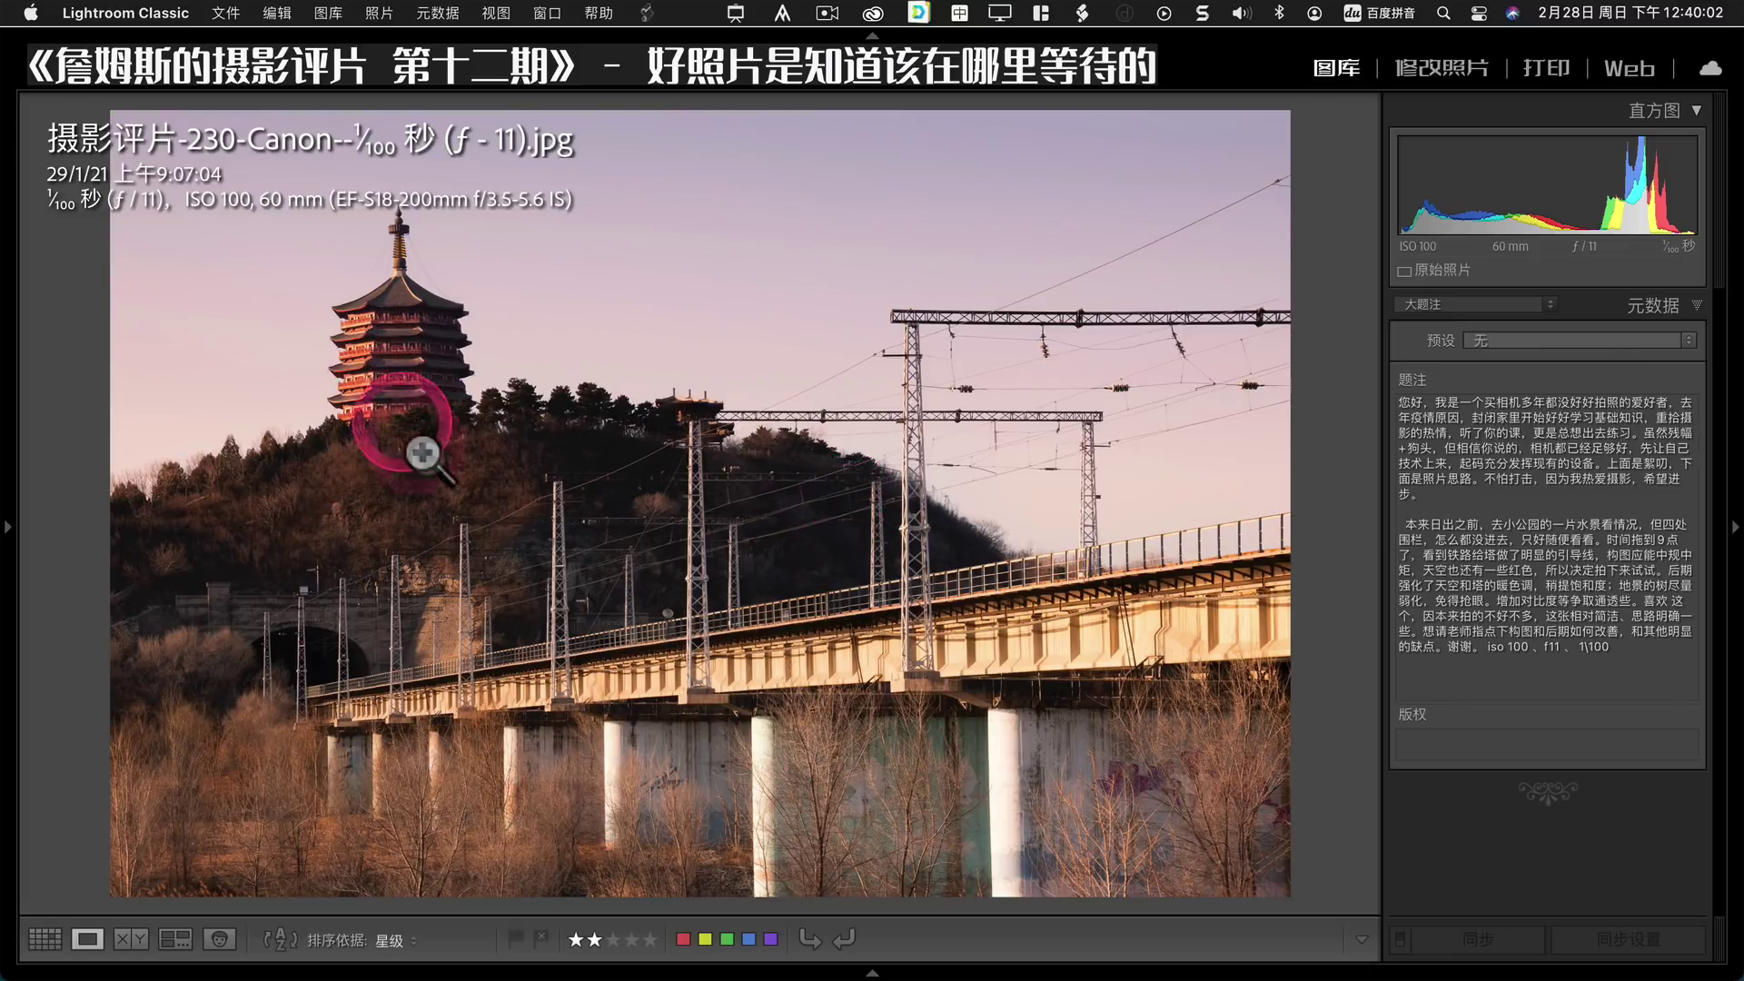
{"action": "left_click", "coordinate": [1437, 69]}
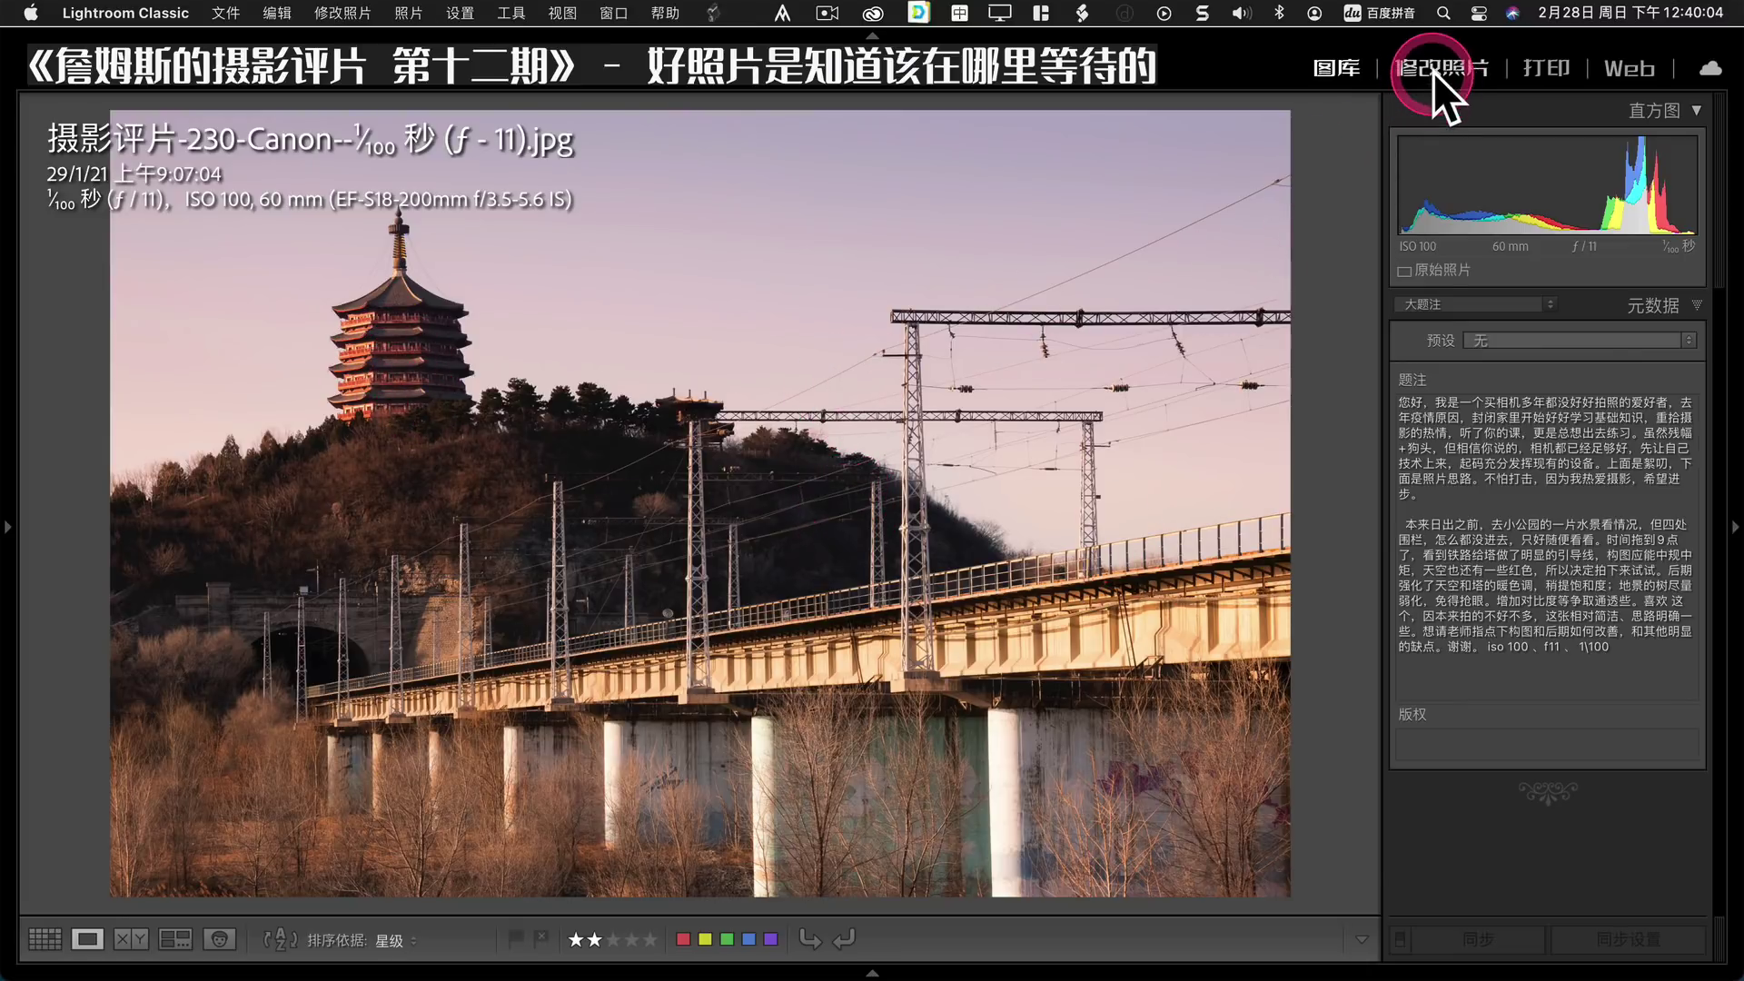
{"action": "left_click", "coordinate": [1339, 315]}
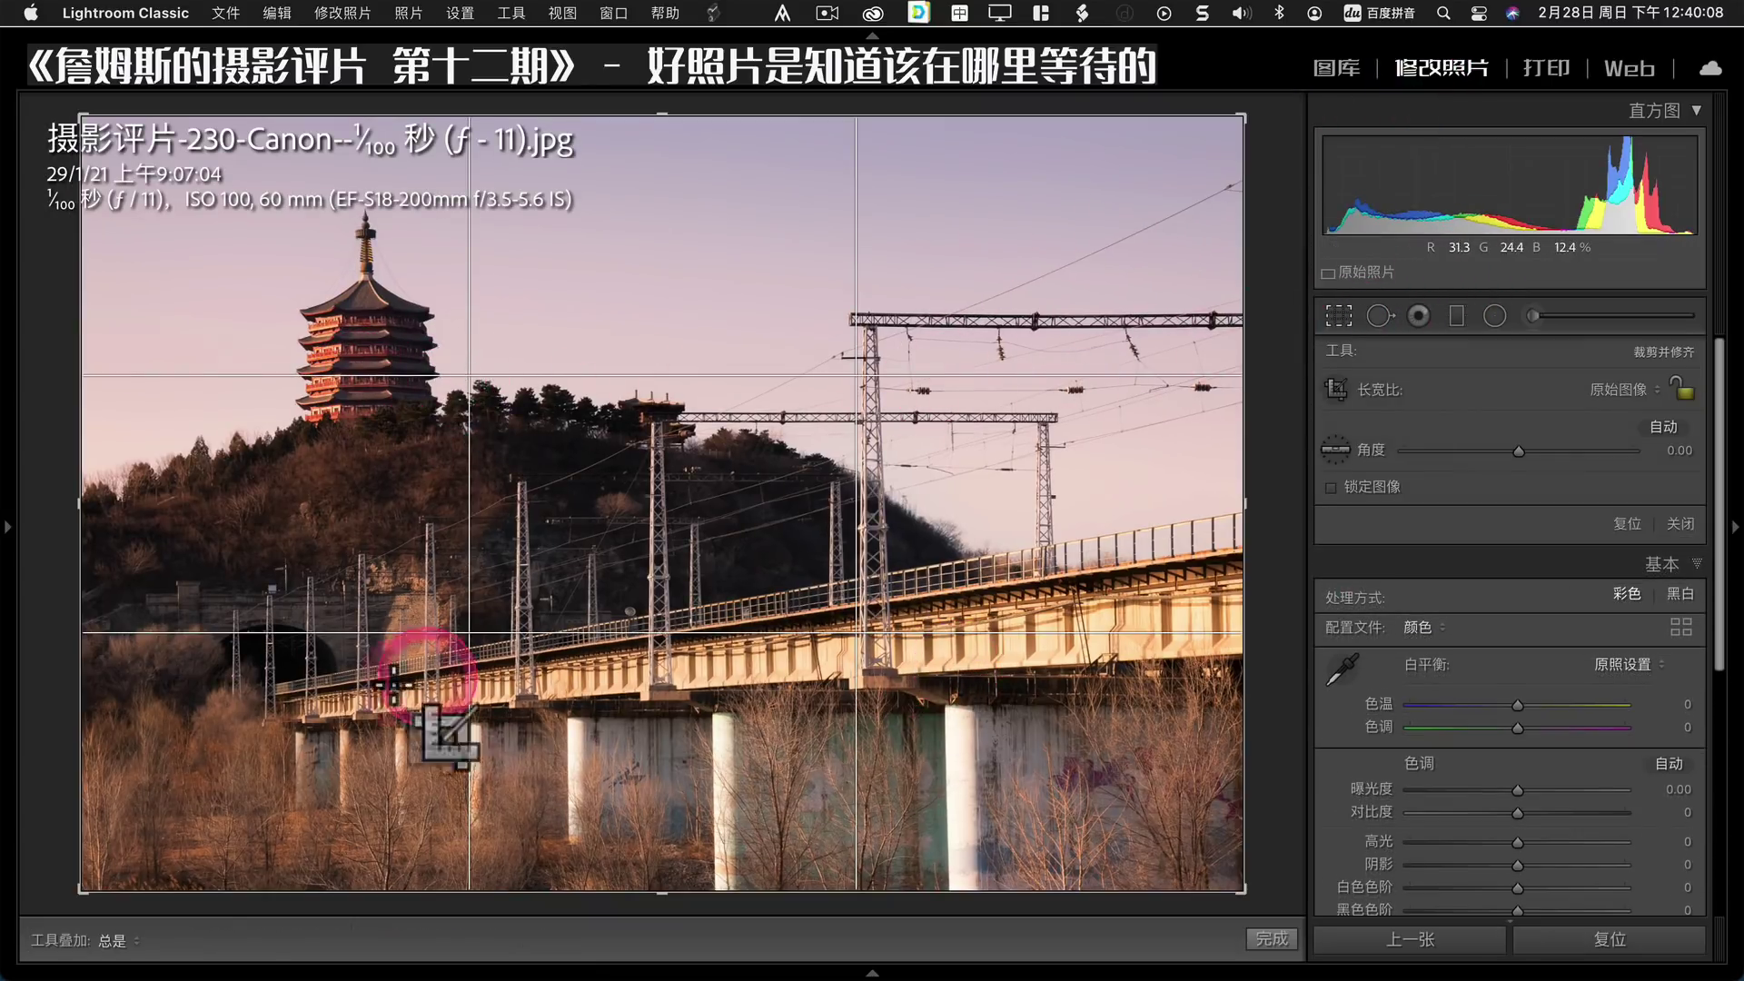
{"action": "left_click", "coordinate": [1341, 318]}
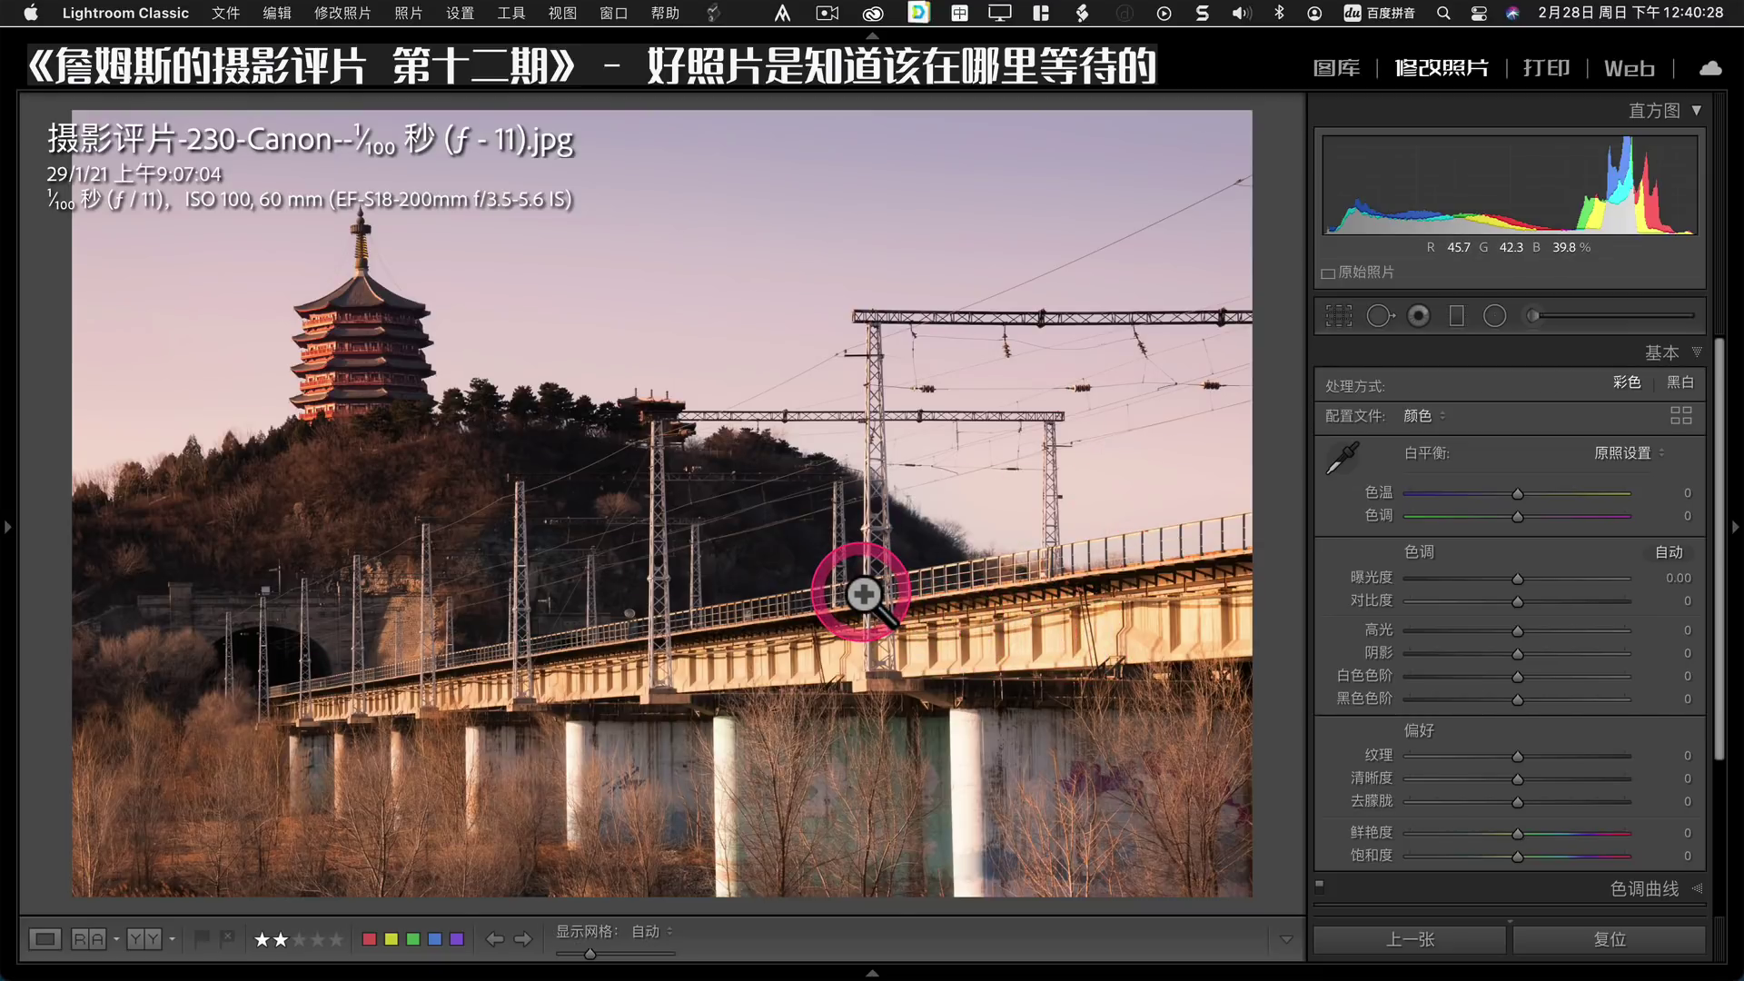
{"action": "key", "text": "Right"}
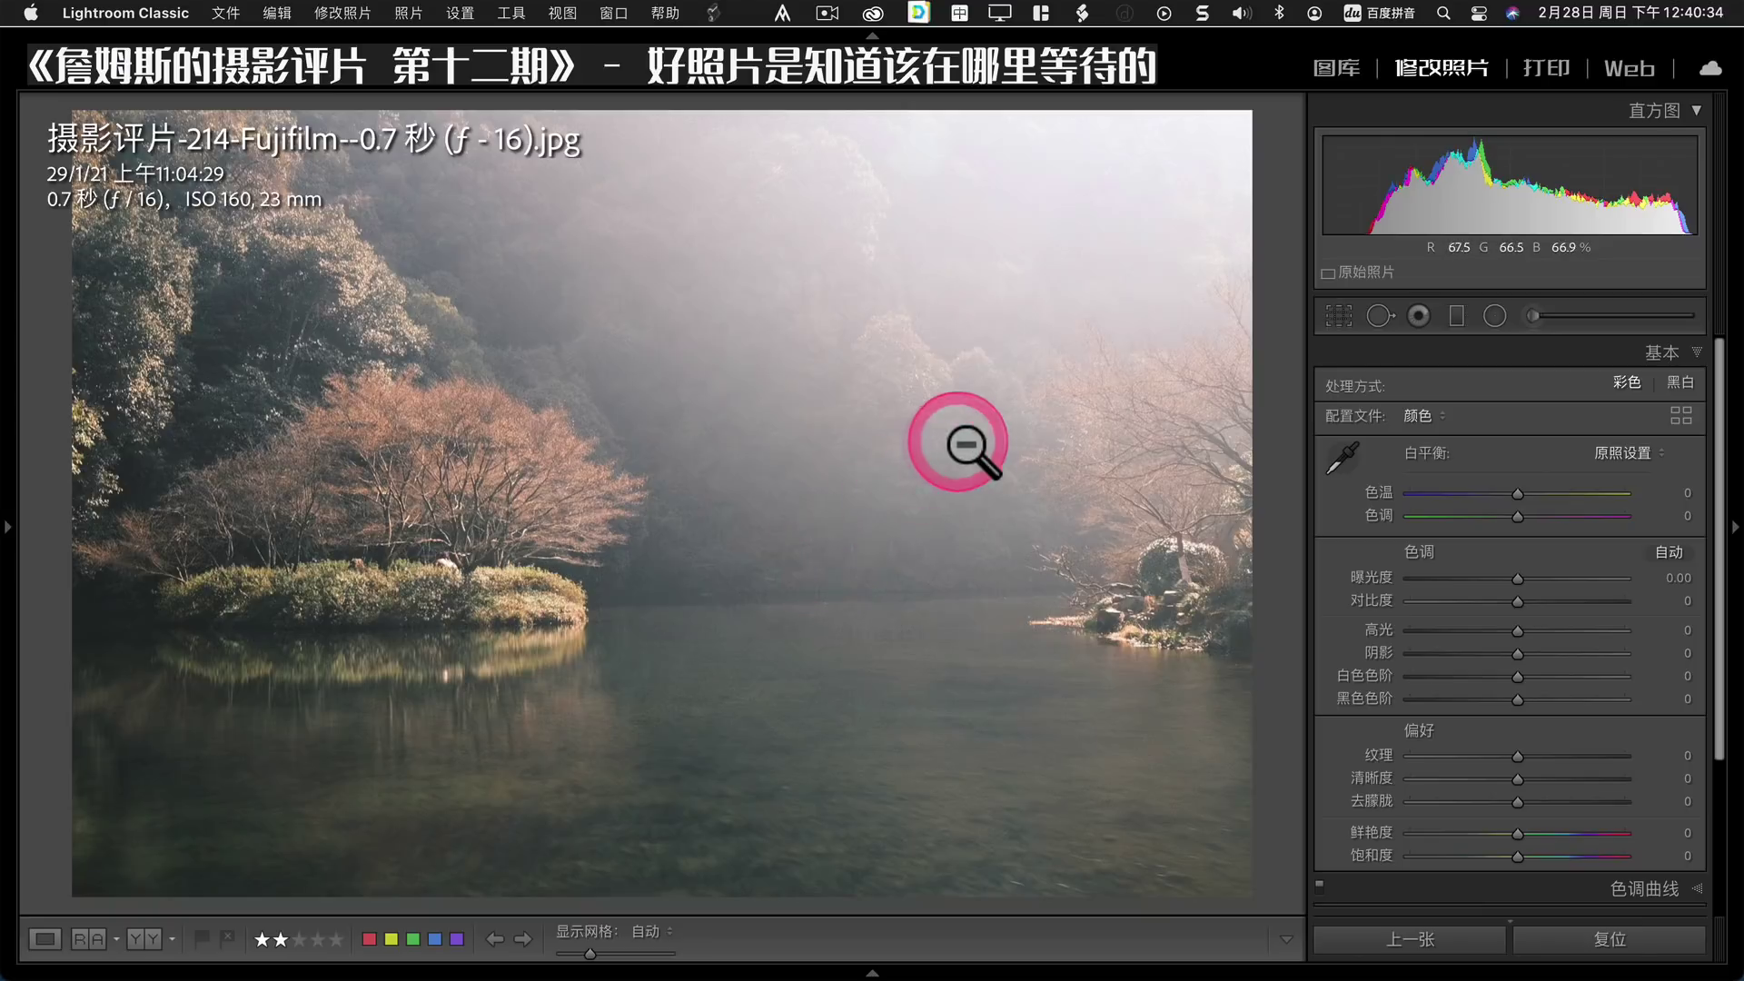
Read the misty lake photo's caption in Library, zoom in and out, then advance to the night airport photo.
{"action": "left_click", "coordinate": [1337, 67]}
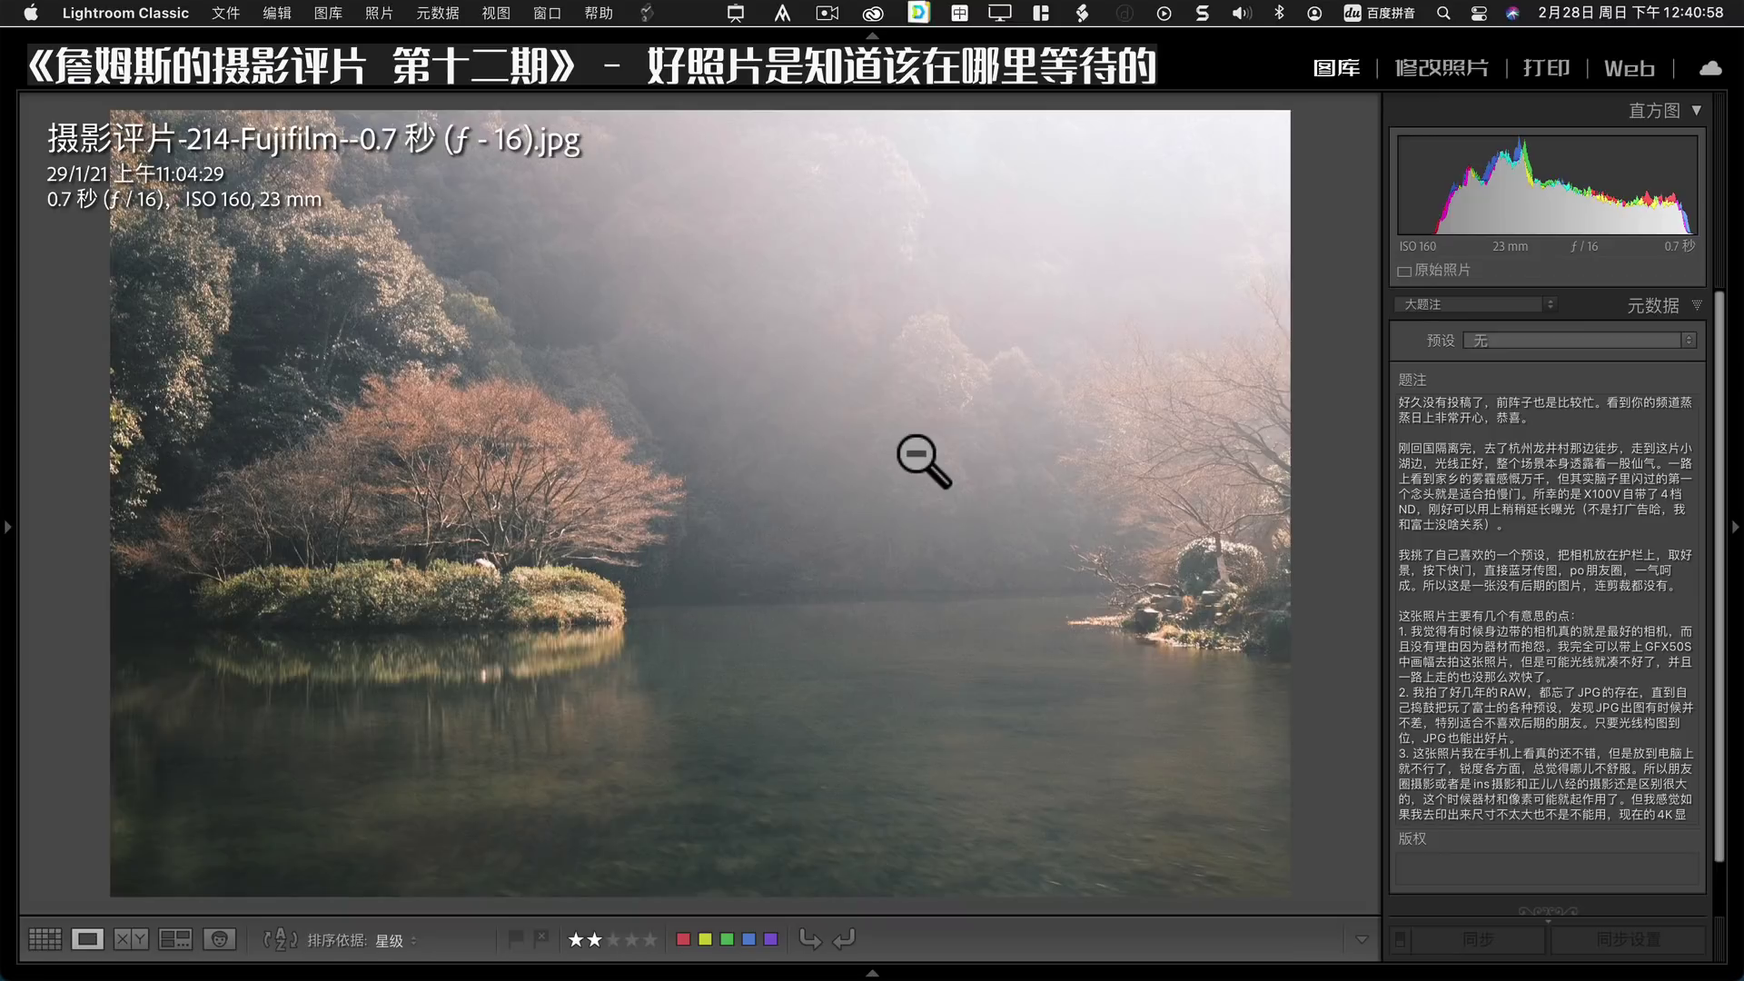
{"action": "left_click", "coordinate": [933, 448]}
{"action": "left_click", "coordinate": [1662, 498]}
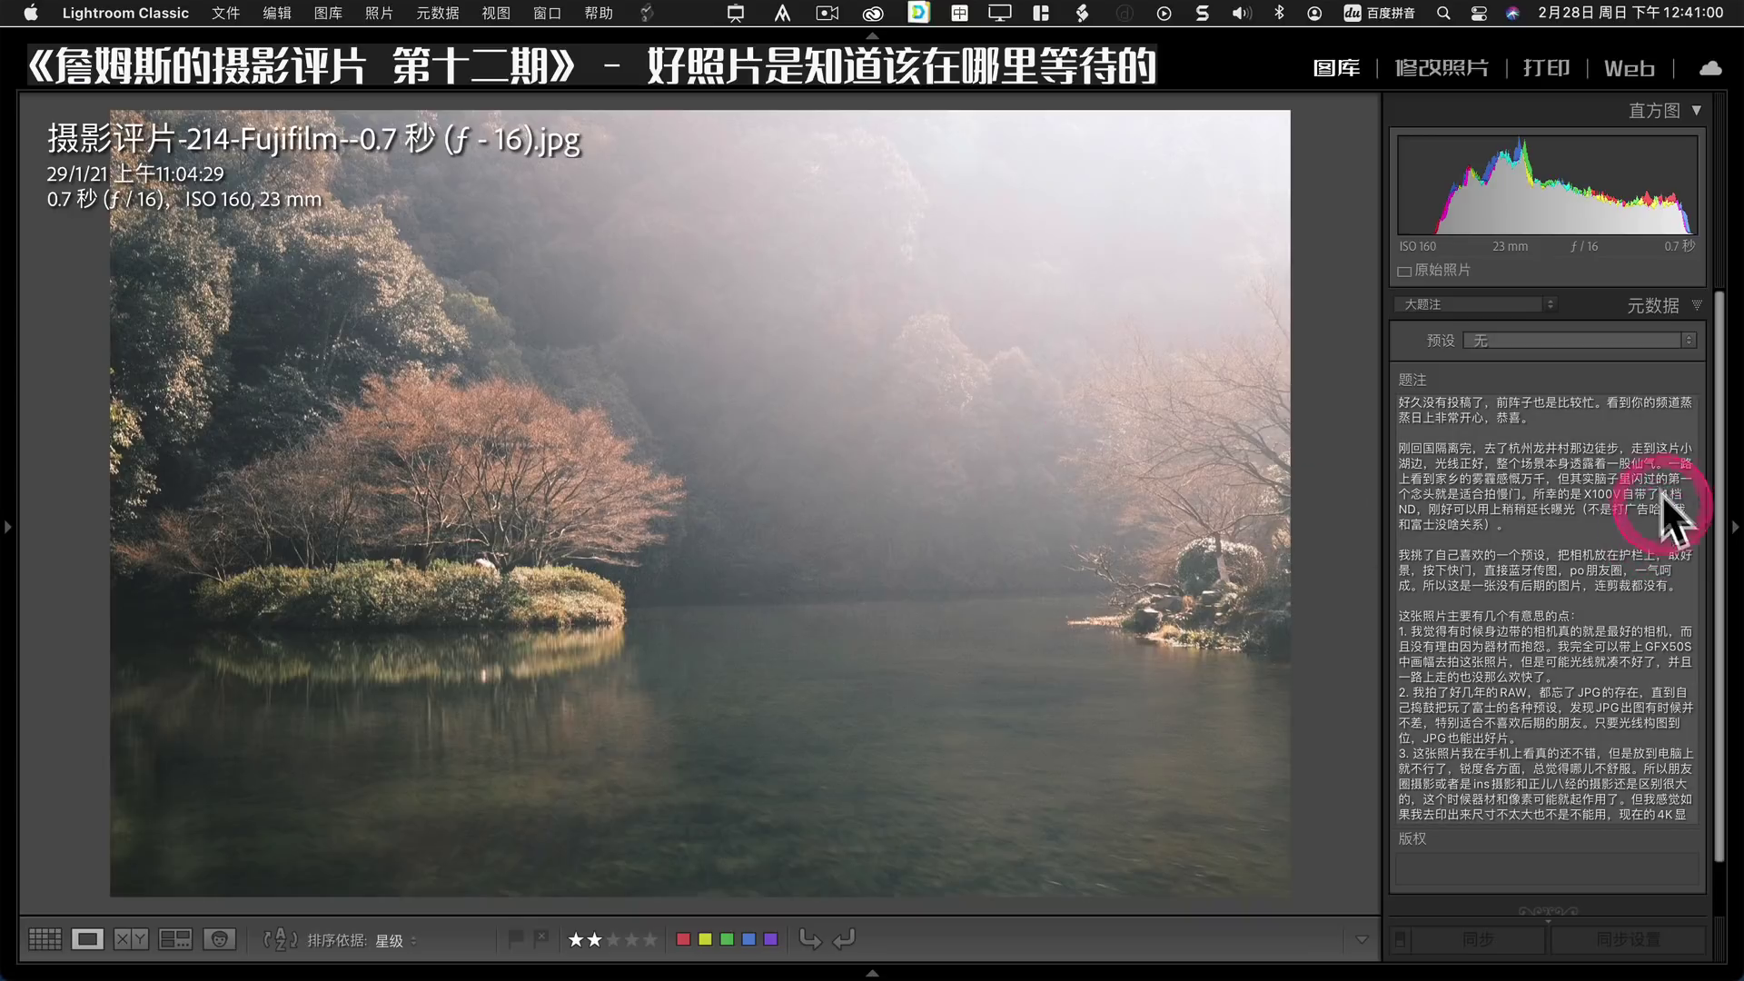
{"action": "left_click", "coordinate": [539, 393]}
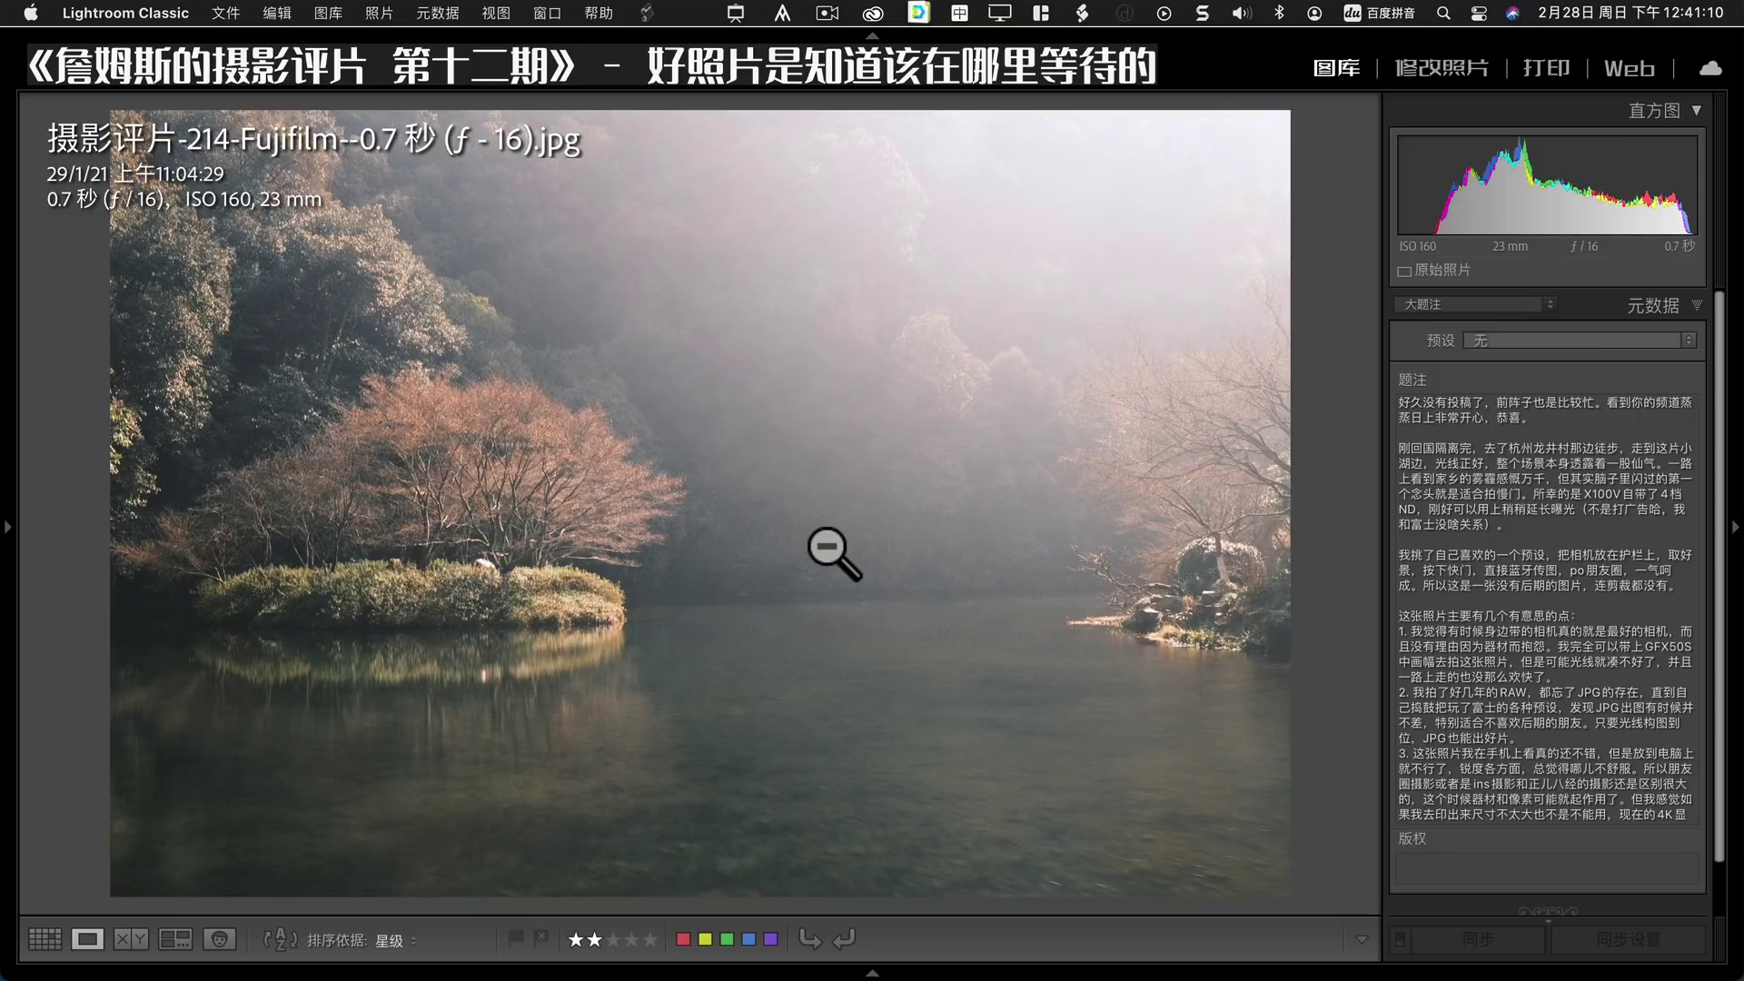
{"action": "left_click", "coordinate": [825, 546]}
{"action": "left_click", "coordinate": [825, 546]}
{"action": "left_click", "coordinate": [603, 506]}
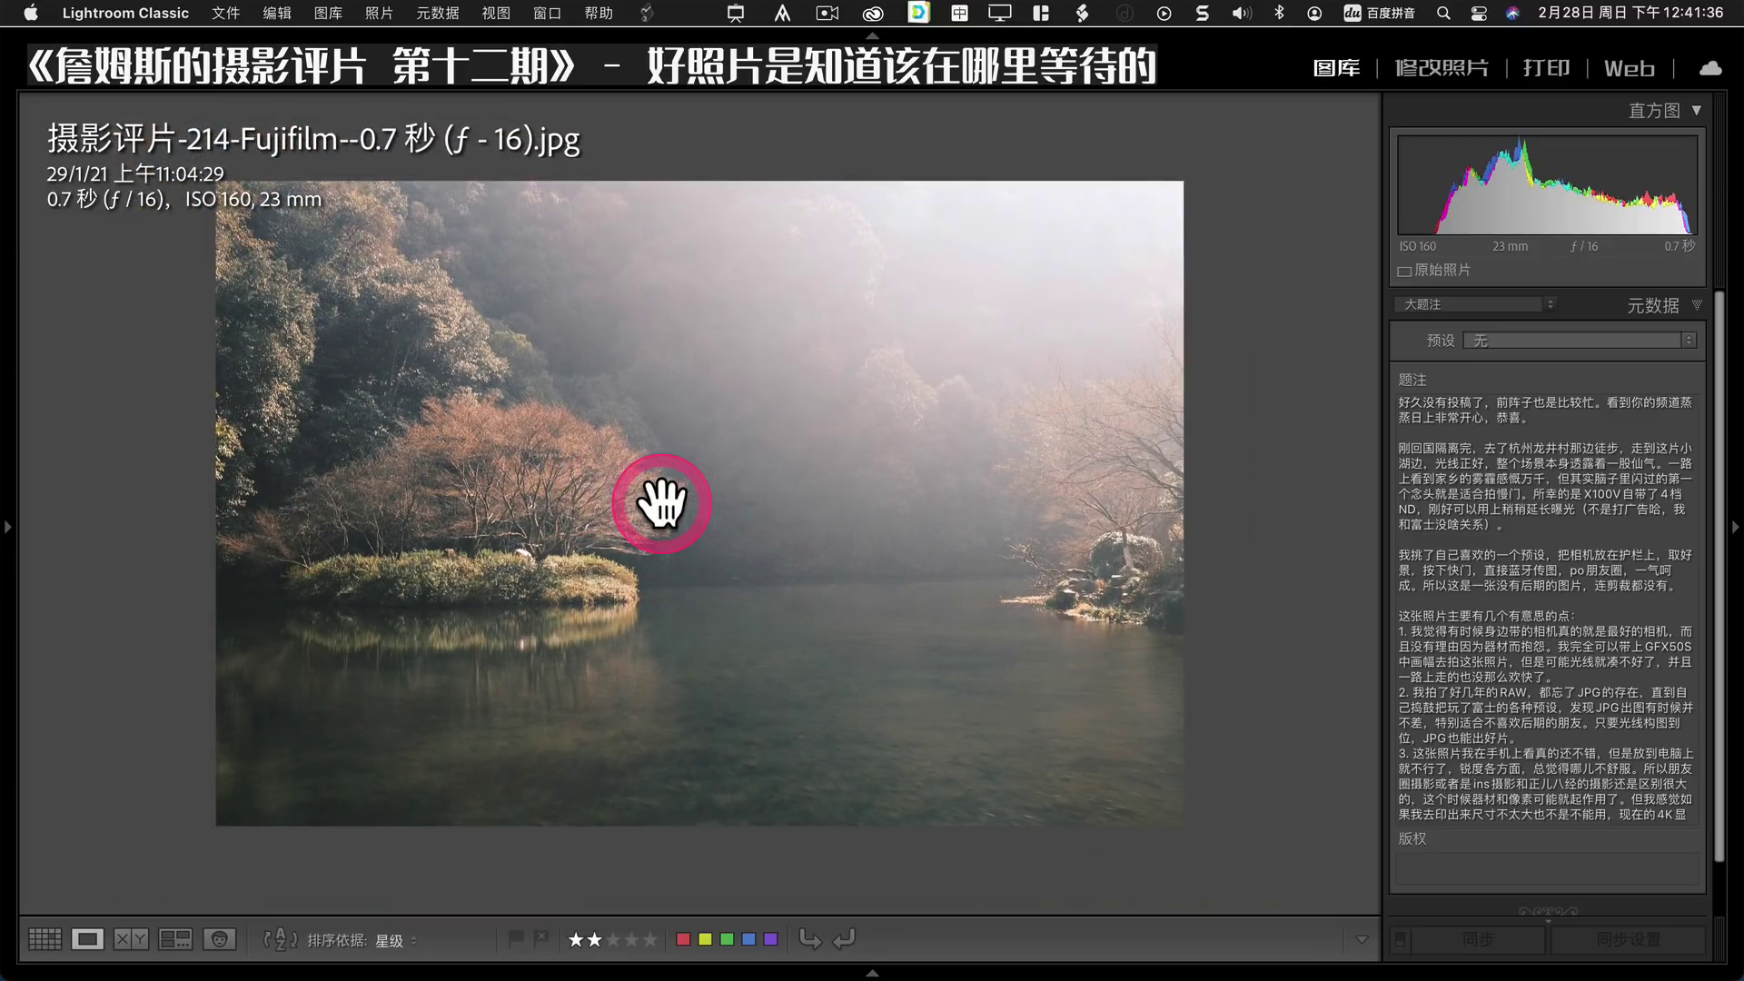
{"action": "key", "text": "Right"}
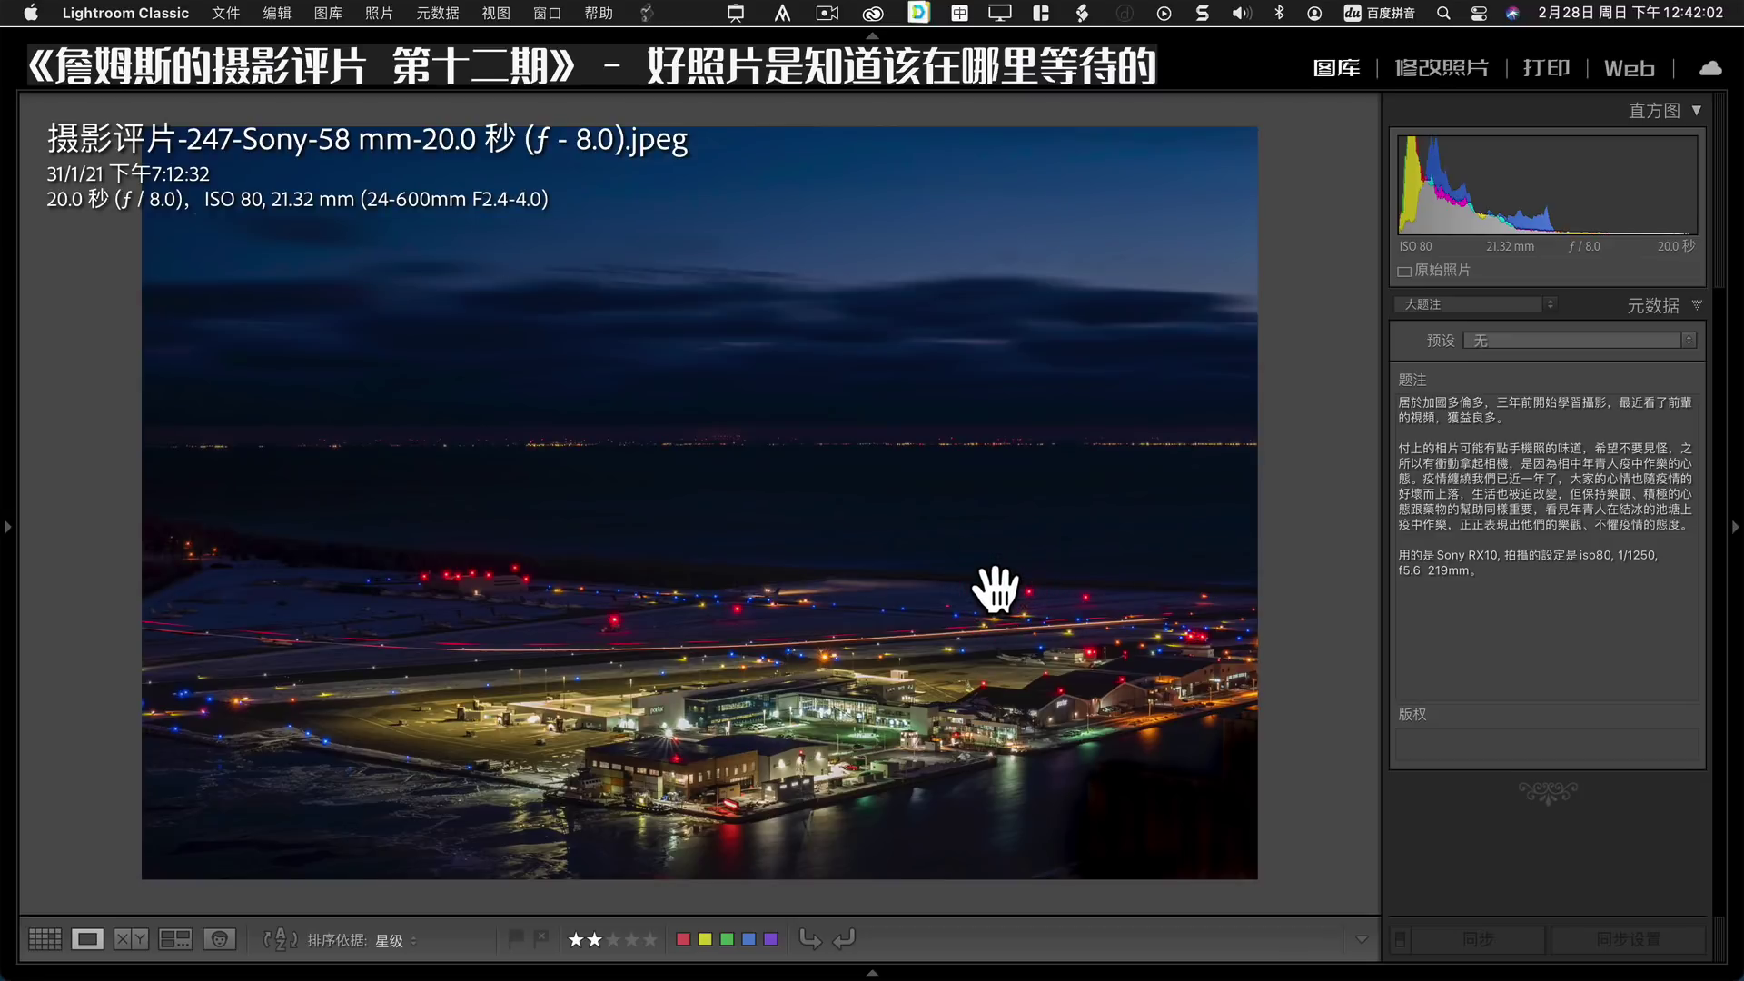
Advance to the Darling Harbour photo, fit it in view, then continue to the snowy farmhouse photo.
{"action": "key", "text": "Right"}
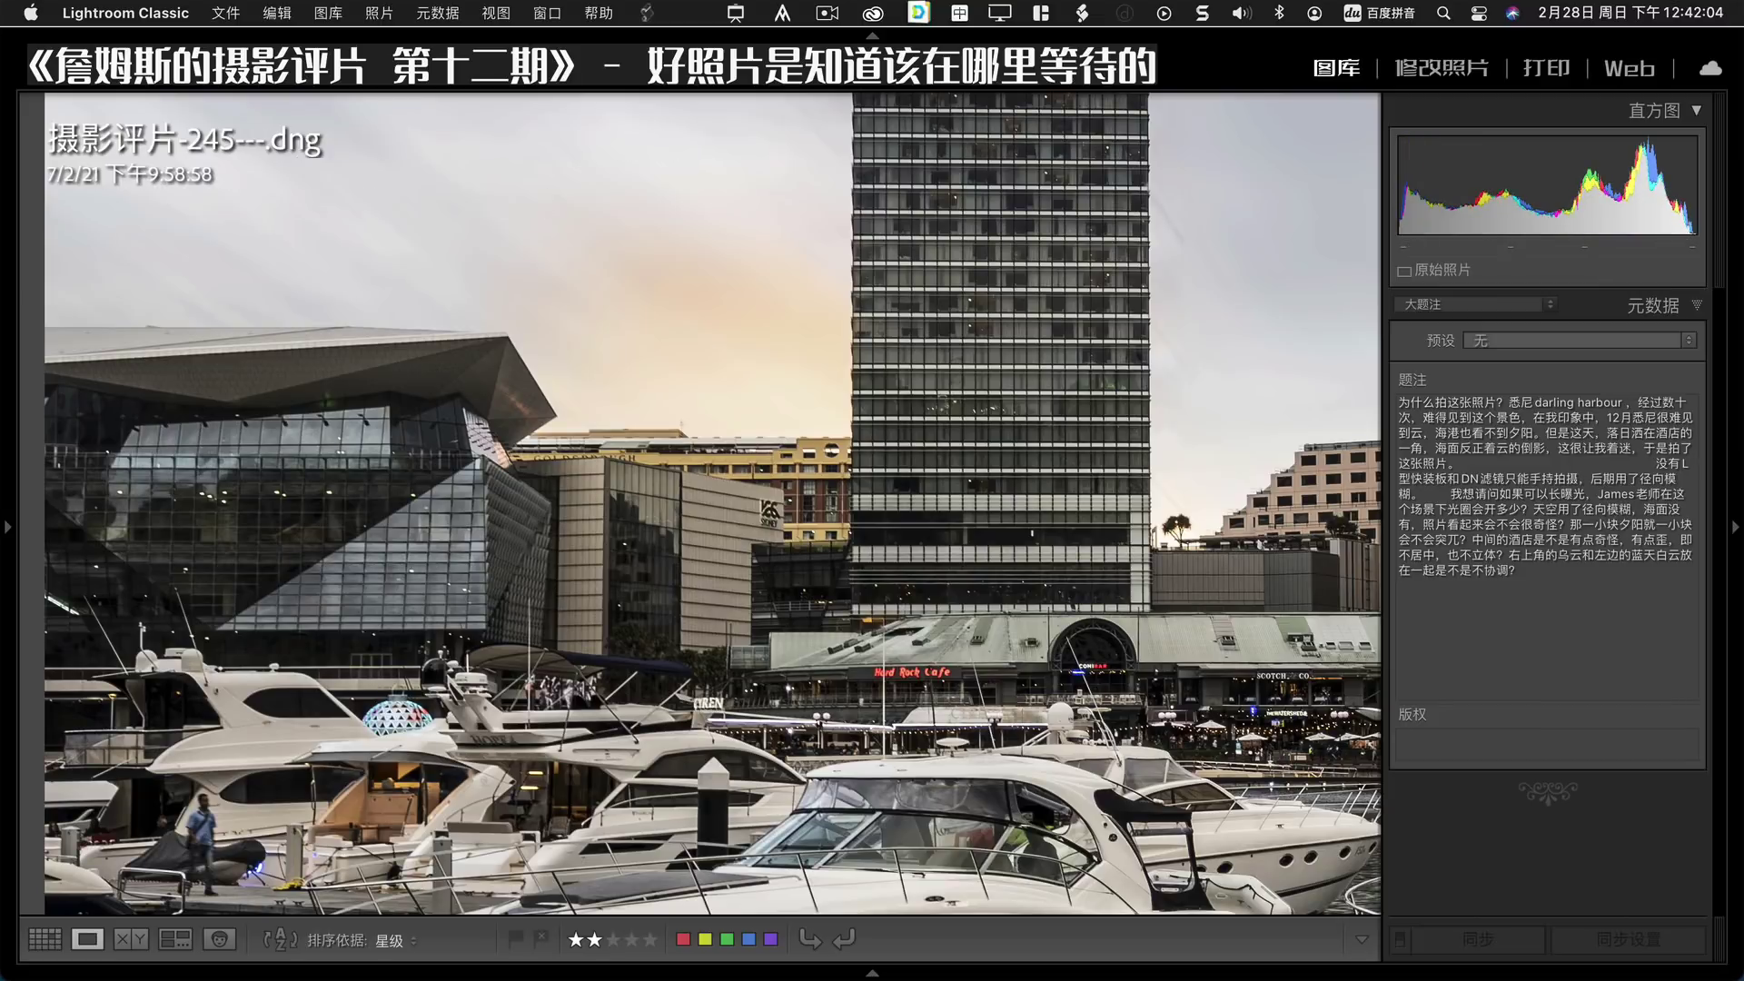
{"action": "left_click", "coordinate": [923, 604]}
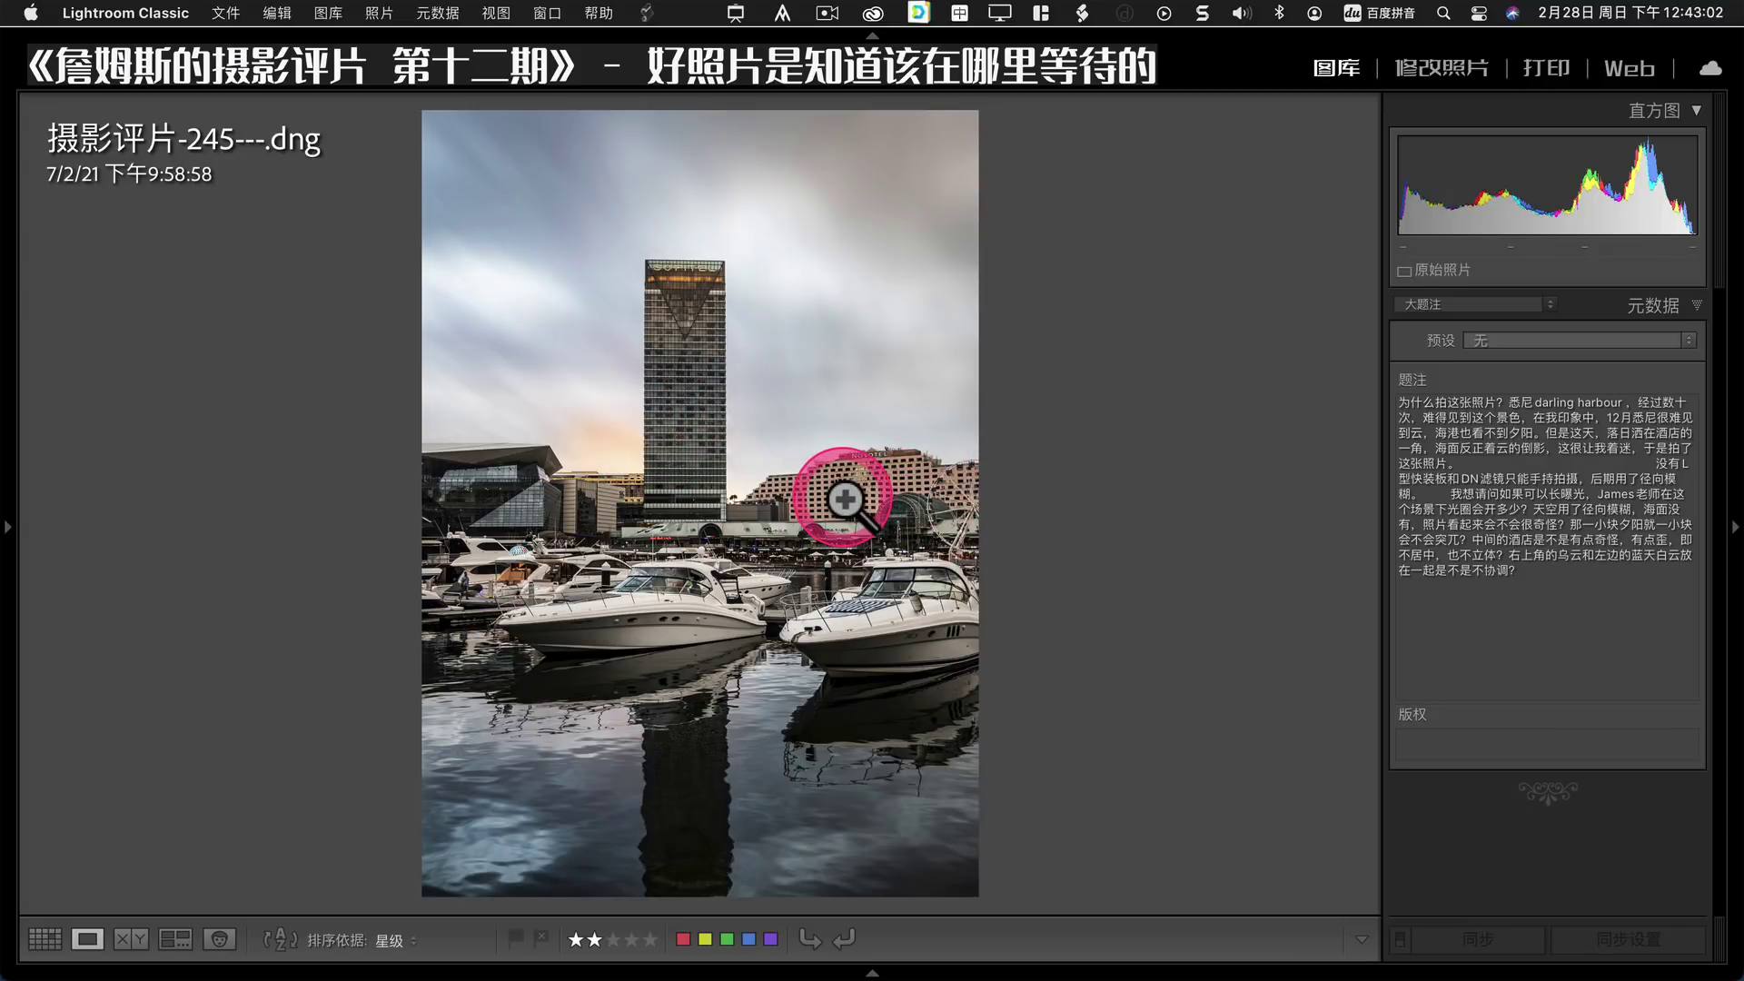
{"action": "key", "text": "Right"}
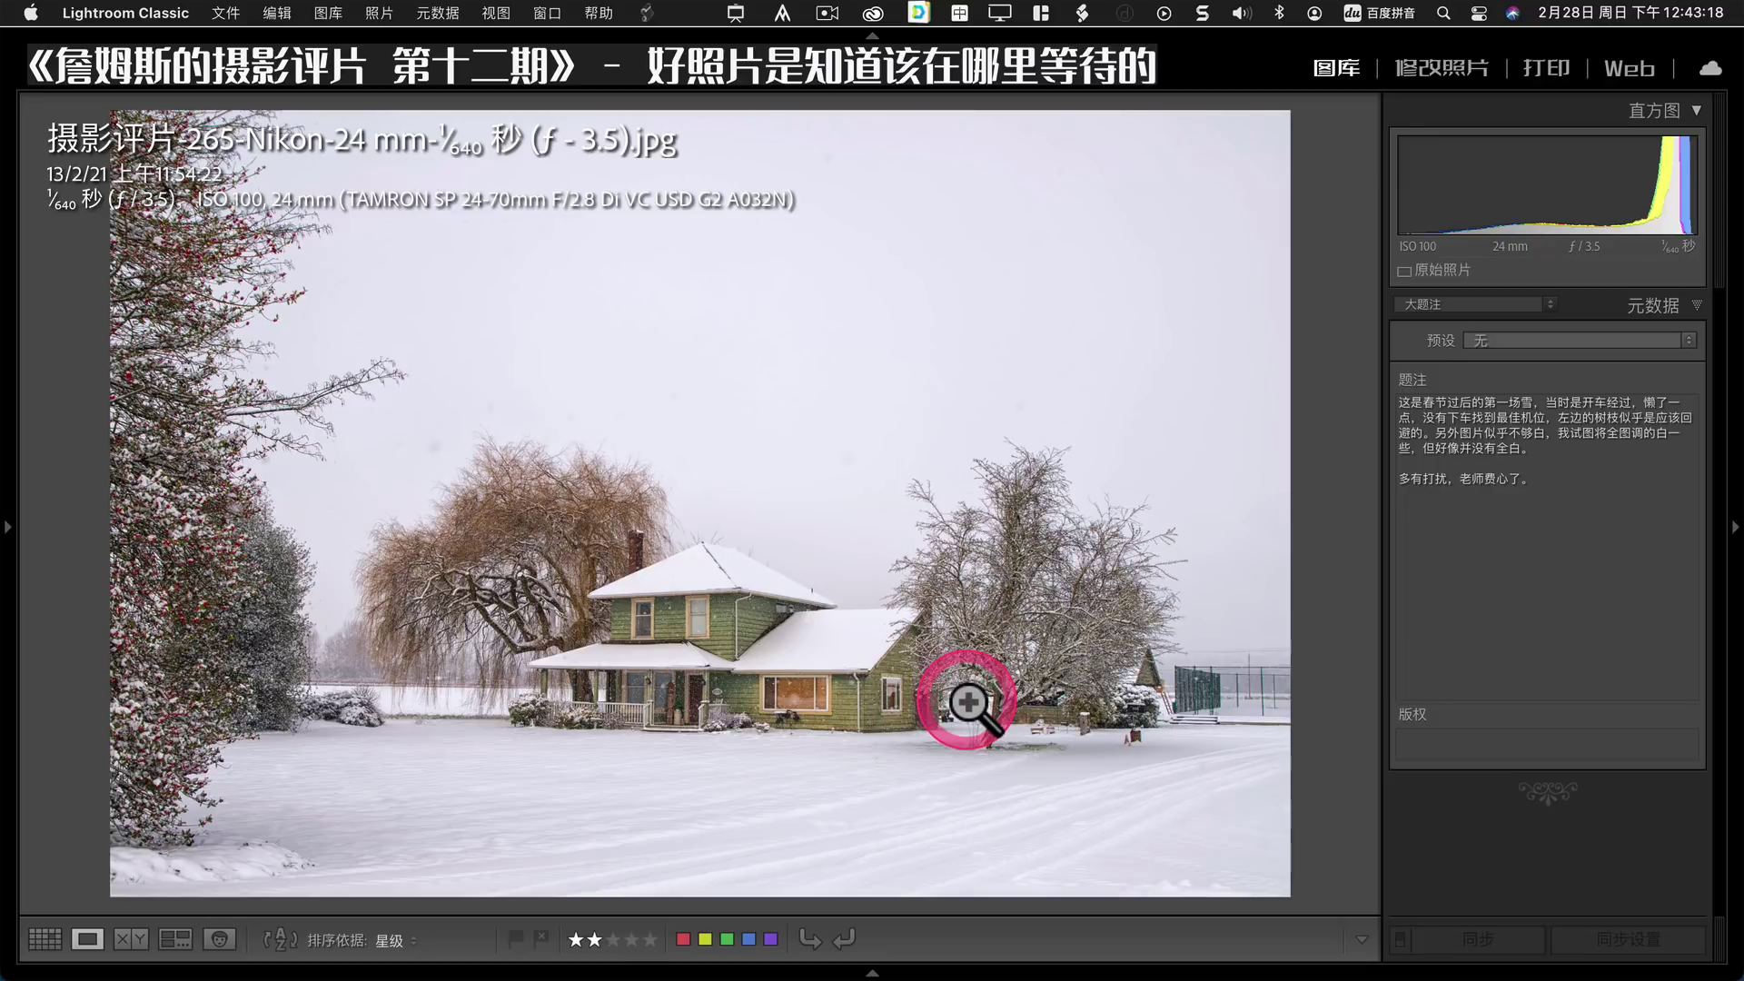
Crop the snowy farmhouse photo, trimming top sky and tightening the bottom-left corner around the house.
{"action": "left_click", "coordinate": [1434, 65]}
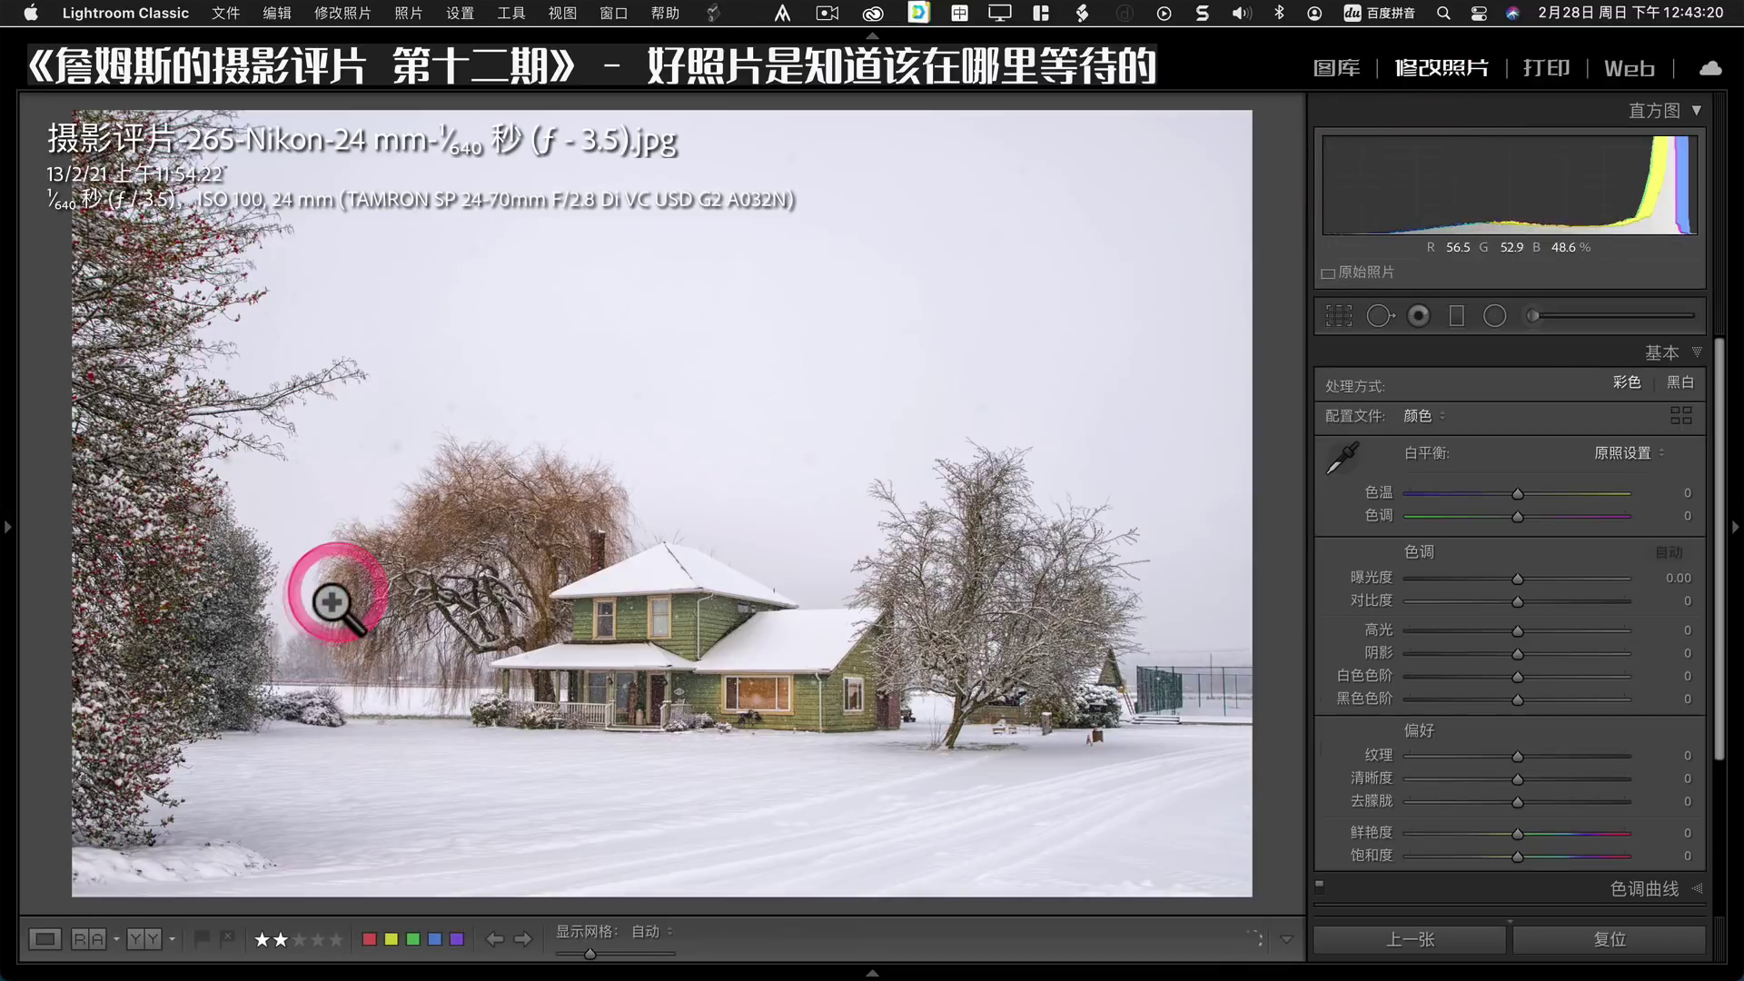
{"action": "key", "text": "r"}
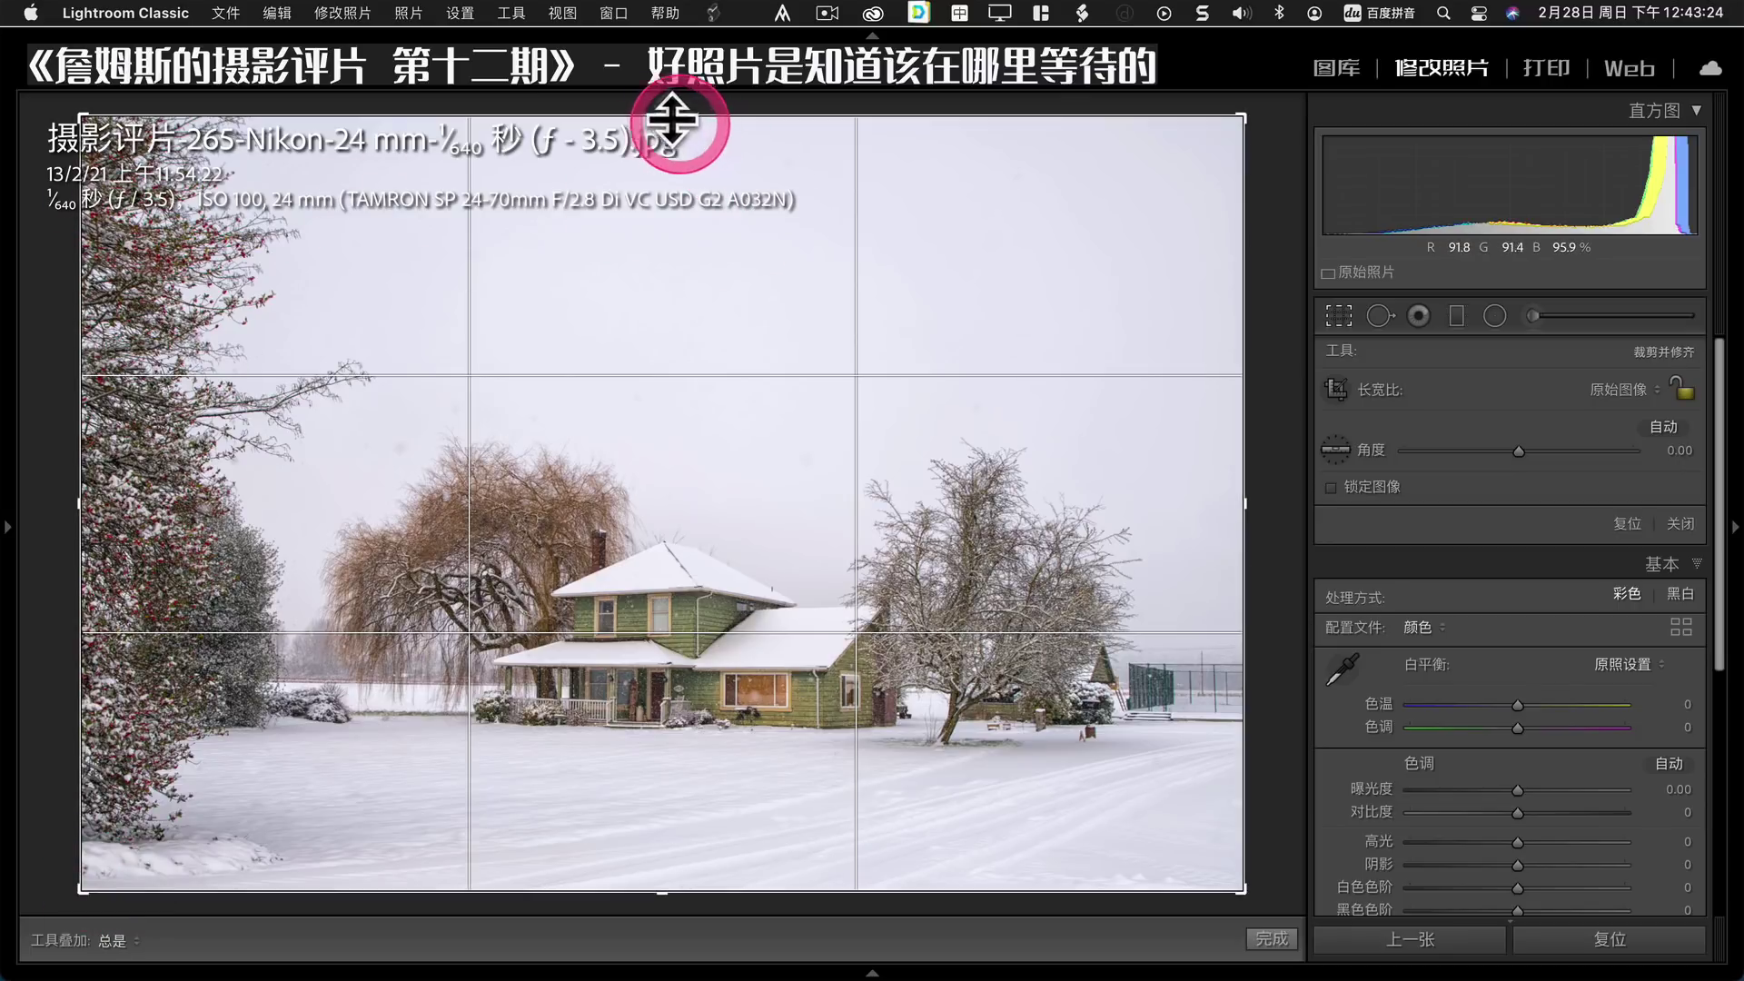
{"action": "left_click_drag", "start_coordinate": [663, 118], "coordinate": [666, 194]}
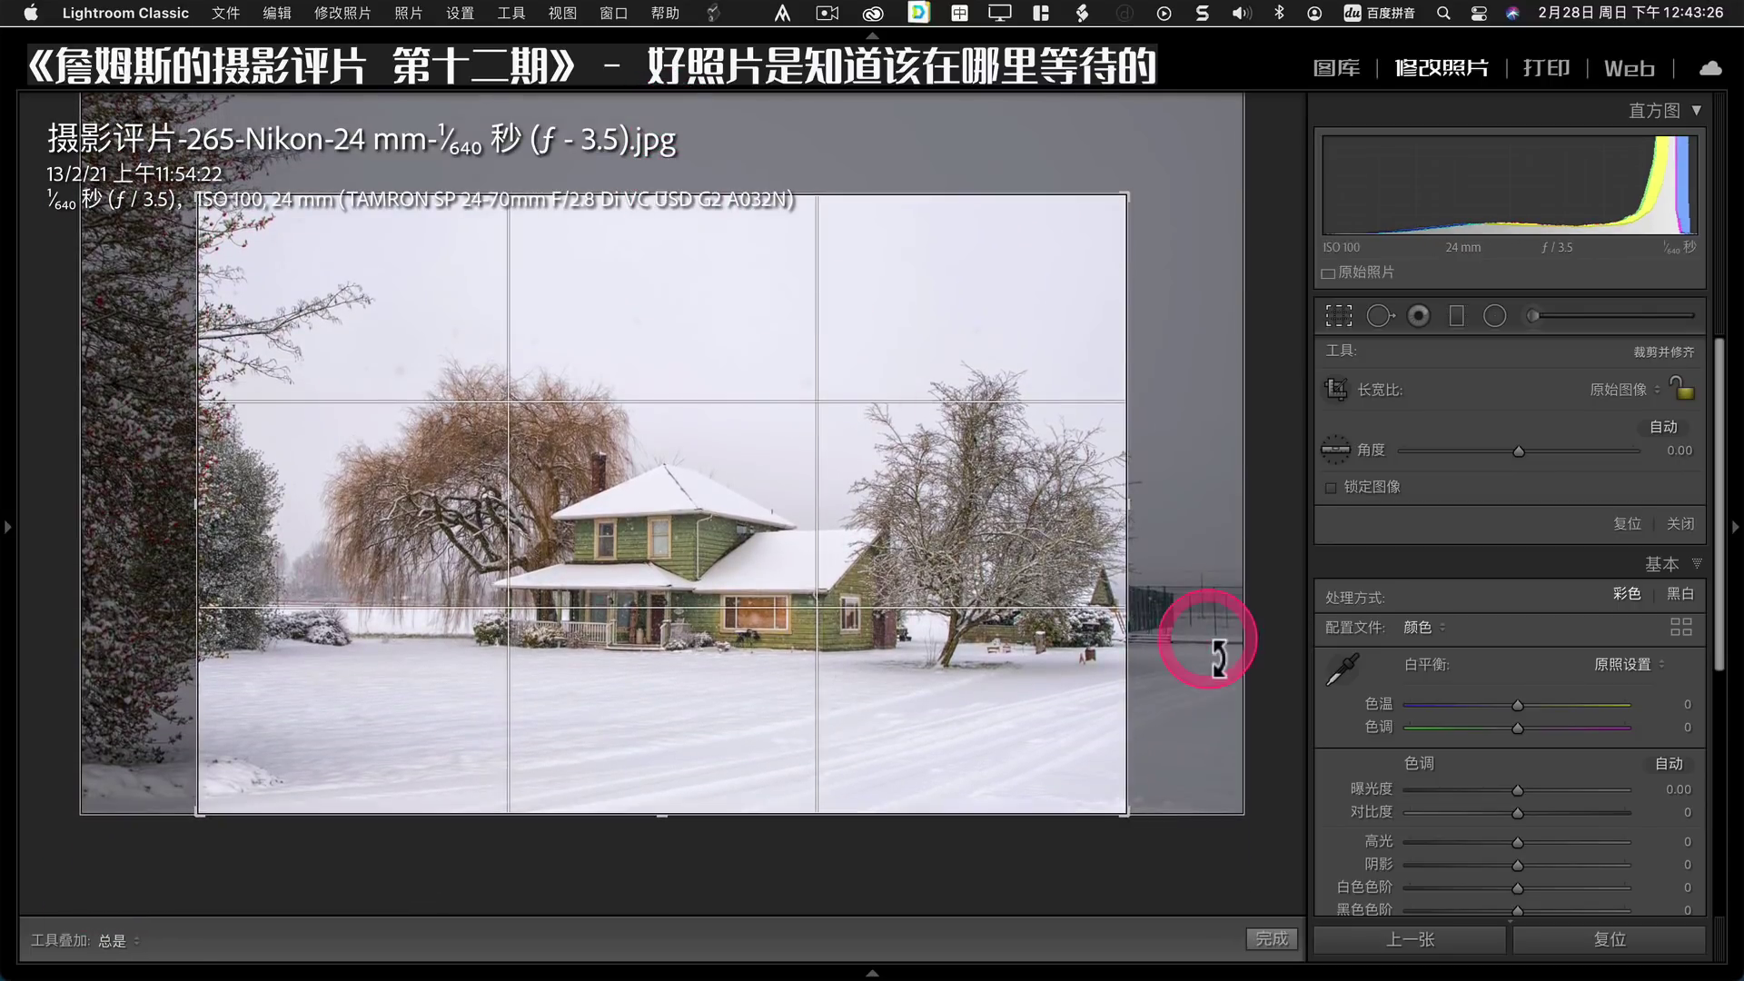
{"action": "left_click_drag", "start_coordinate": [213, 822], "coordinate": [241, 808]}
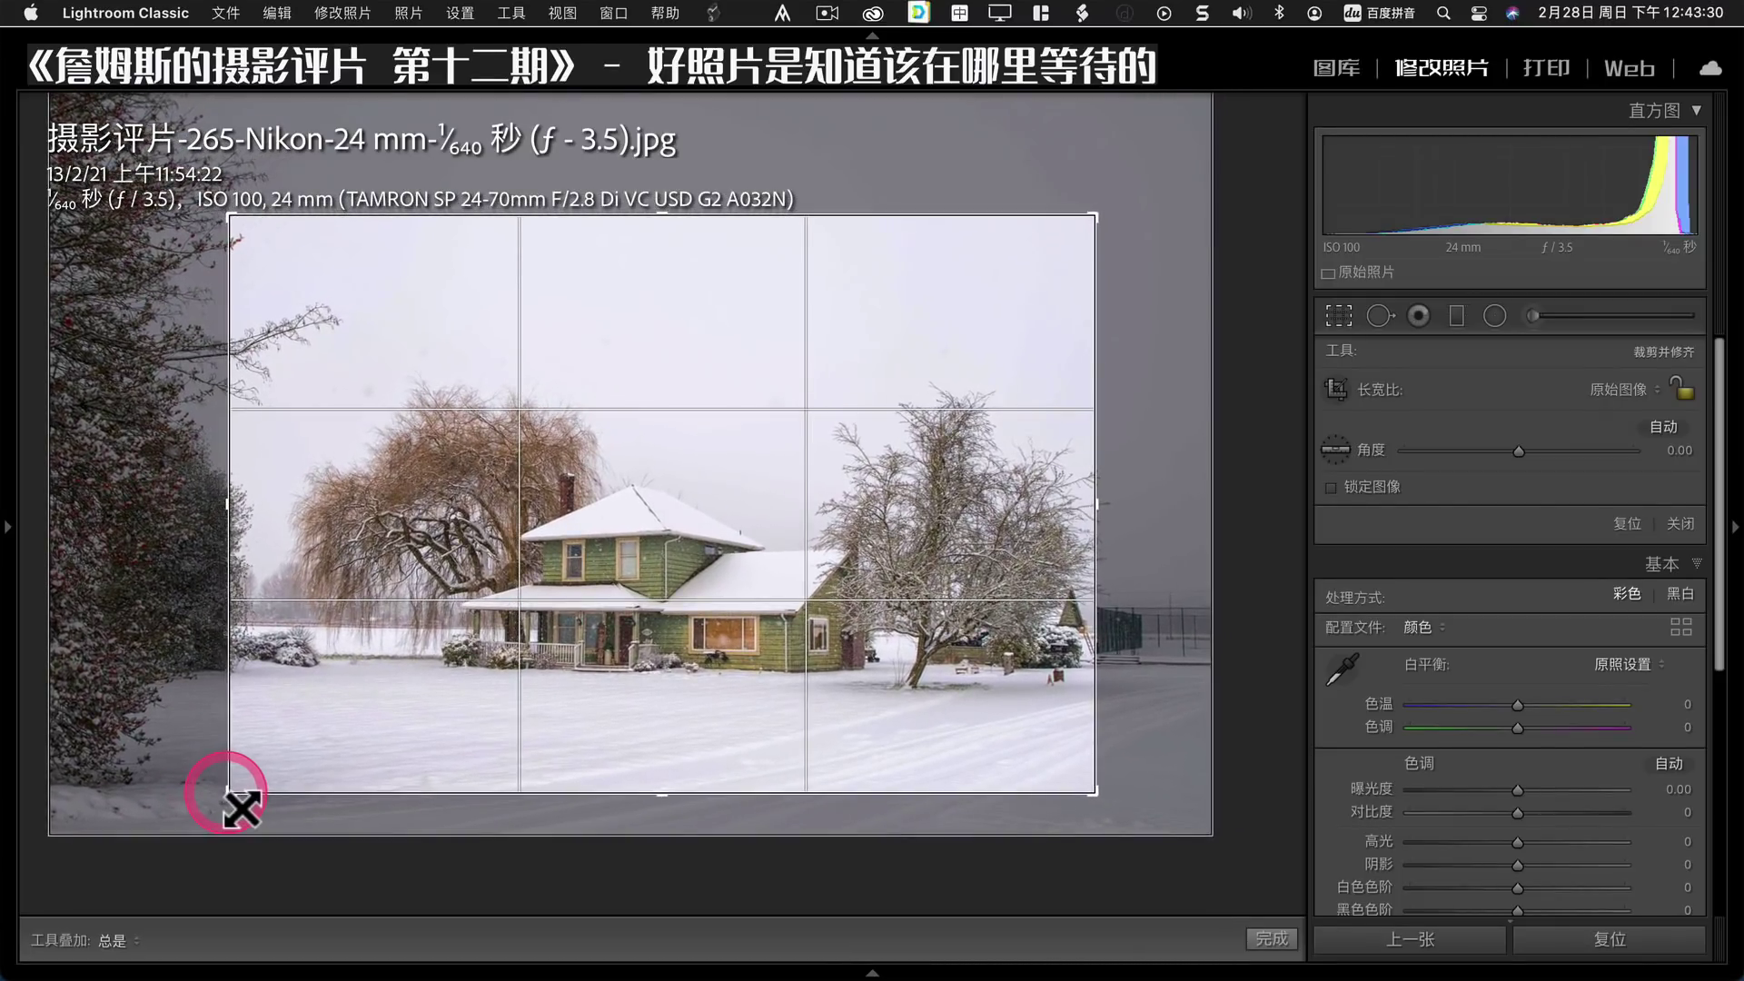
{"action": "key", "text": "Return"}
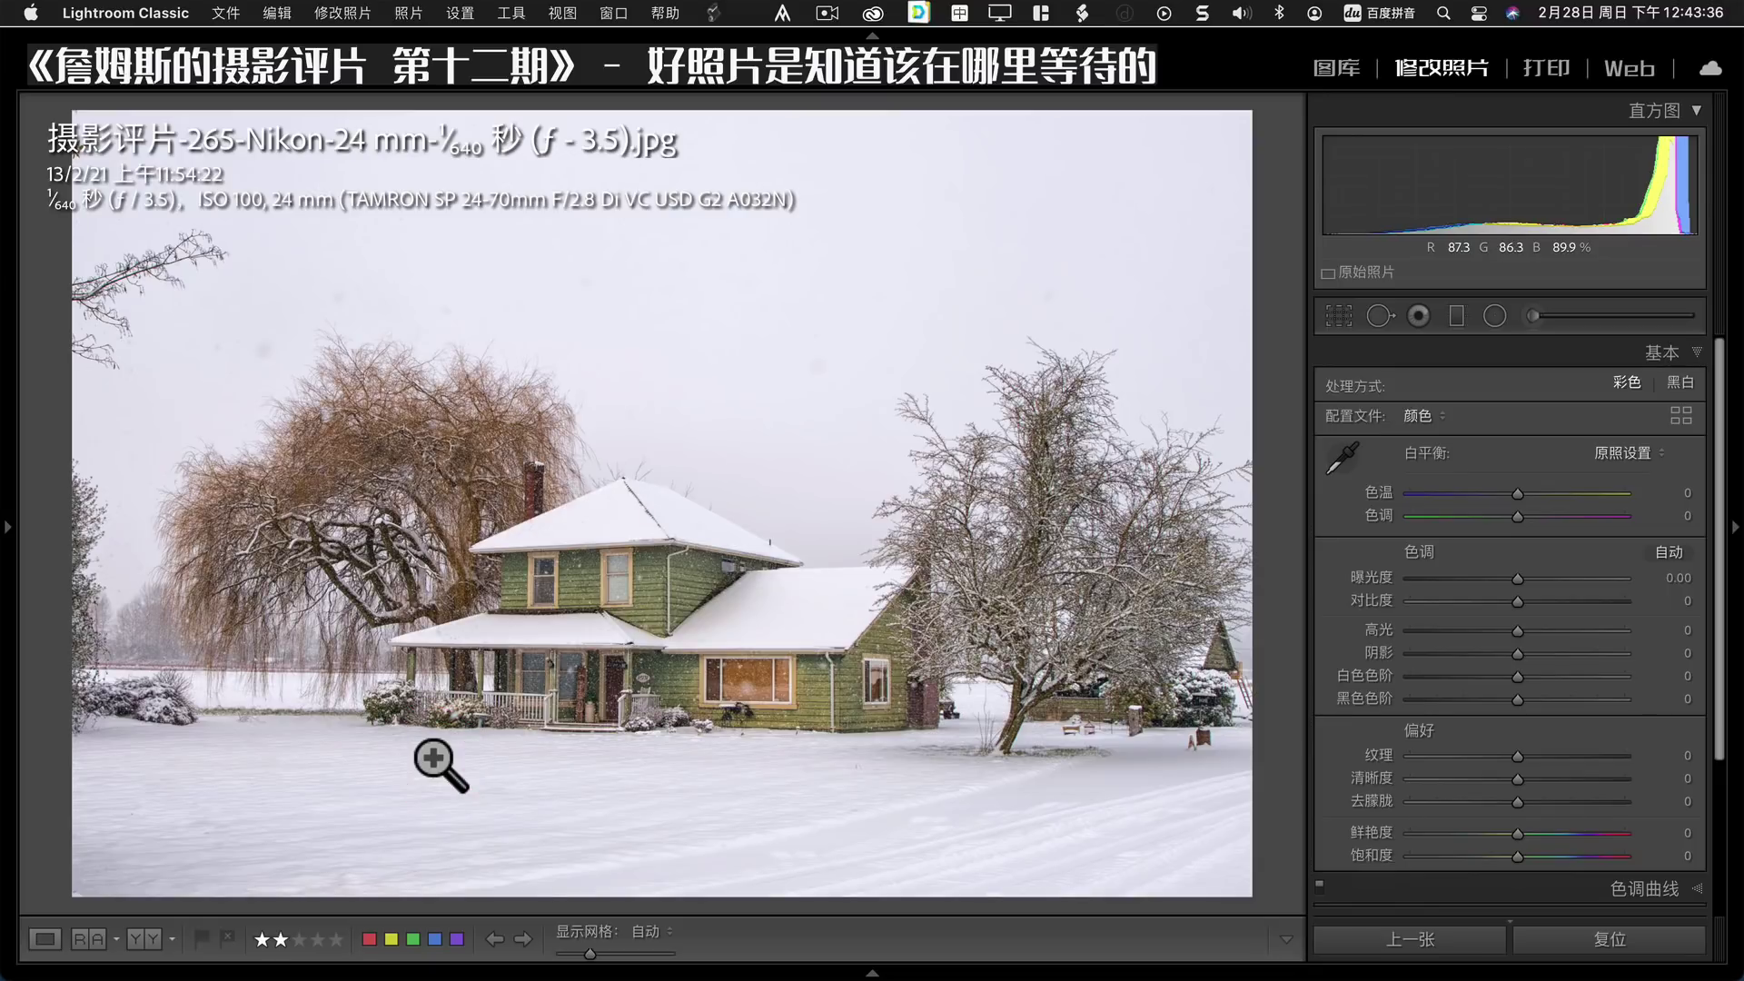
{"action": "left_click", "coordinate": [1339, 315]}
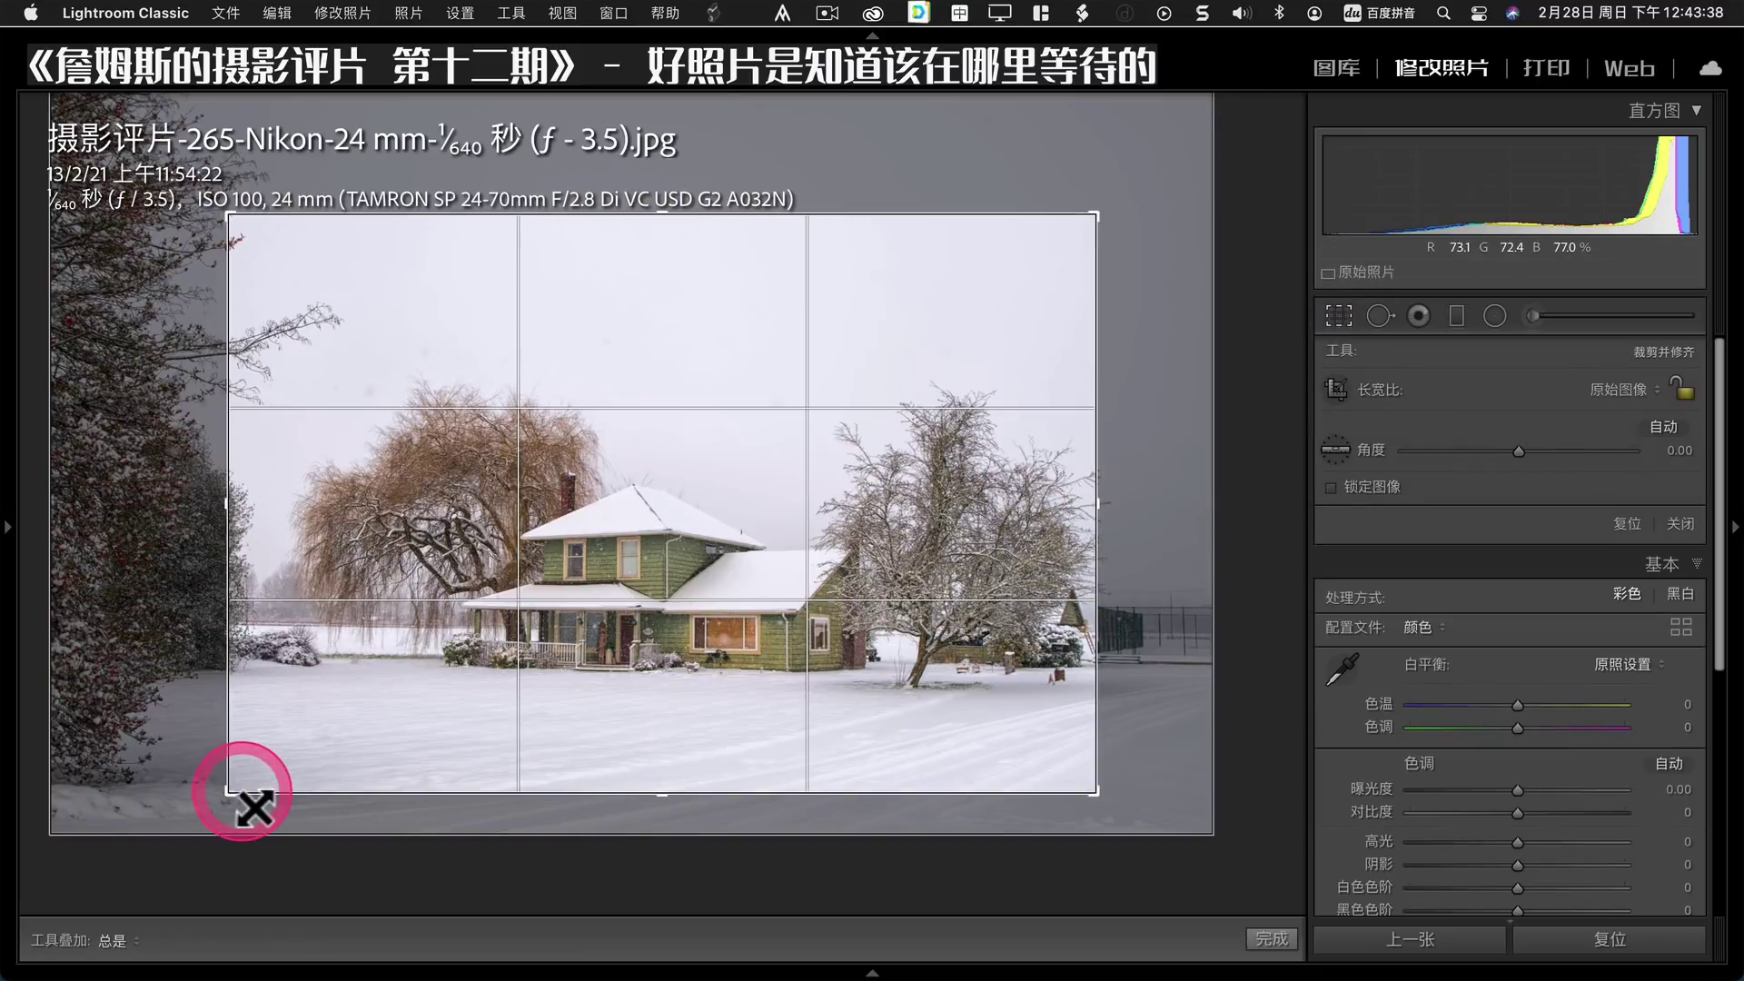
{"action": "left_click_drag", "start_coordinate": [255, 807], "coordinate": [268, 796]}
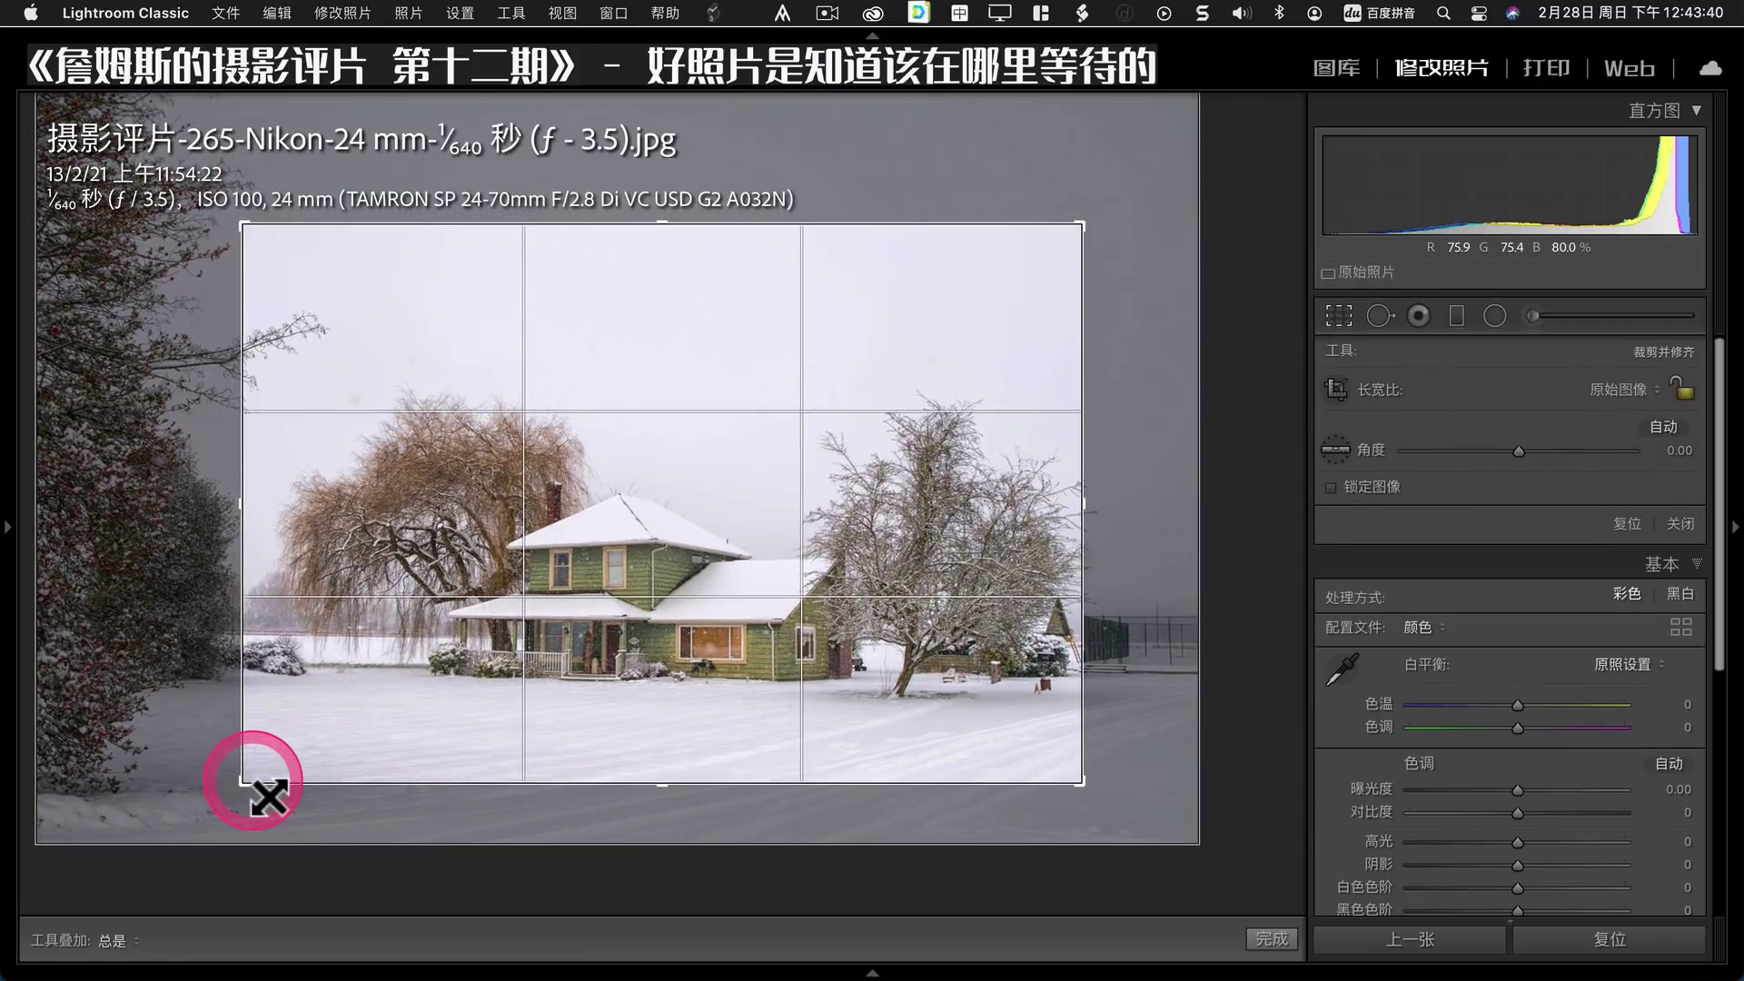
{"action": "key", "text": "backslash"}
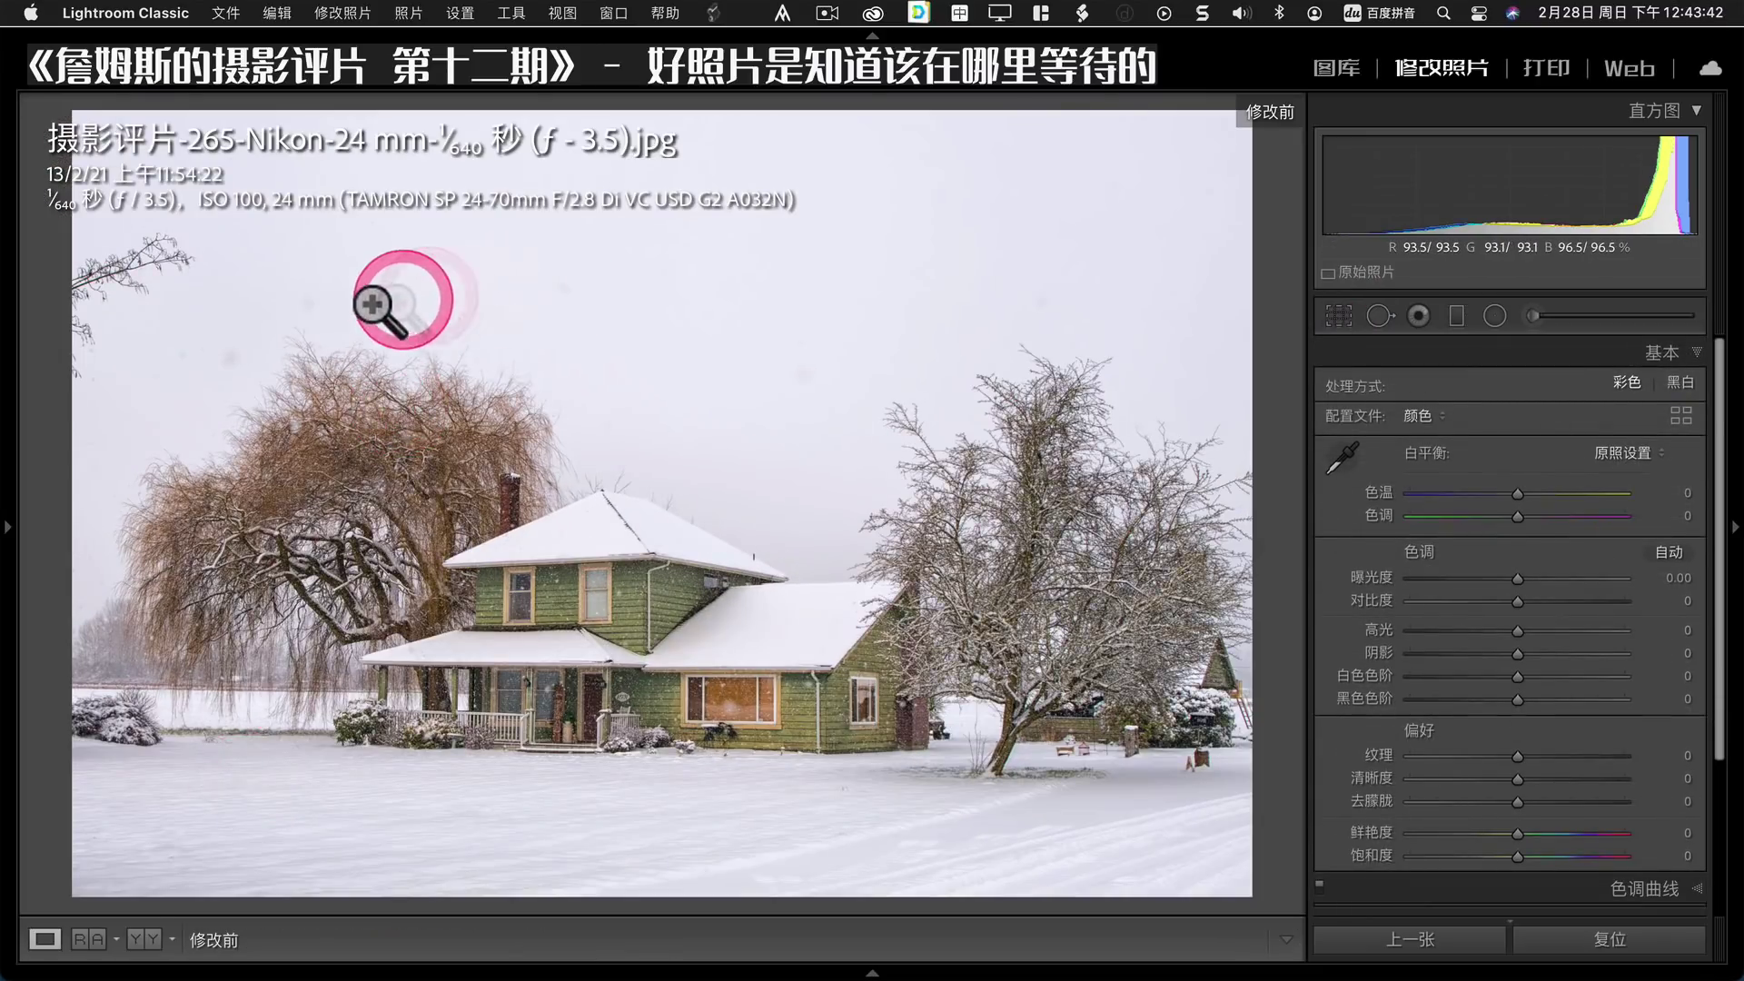
{"action": "left_click", "coordinate": [260, 374]}
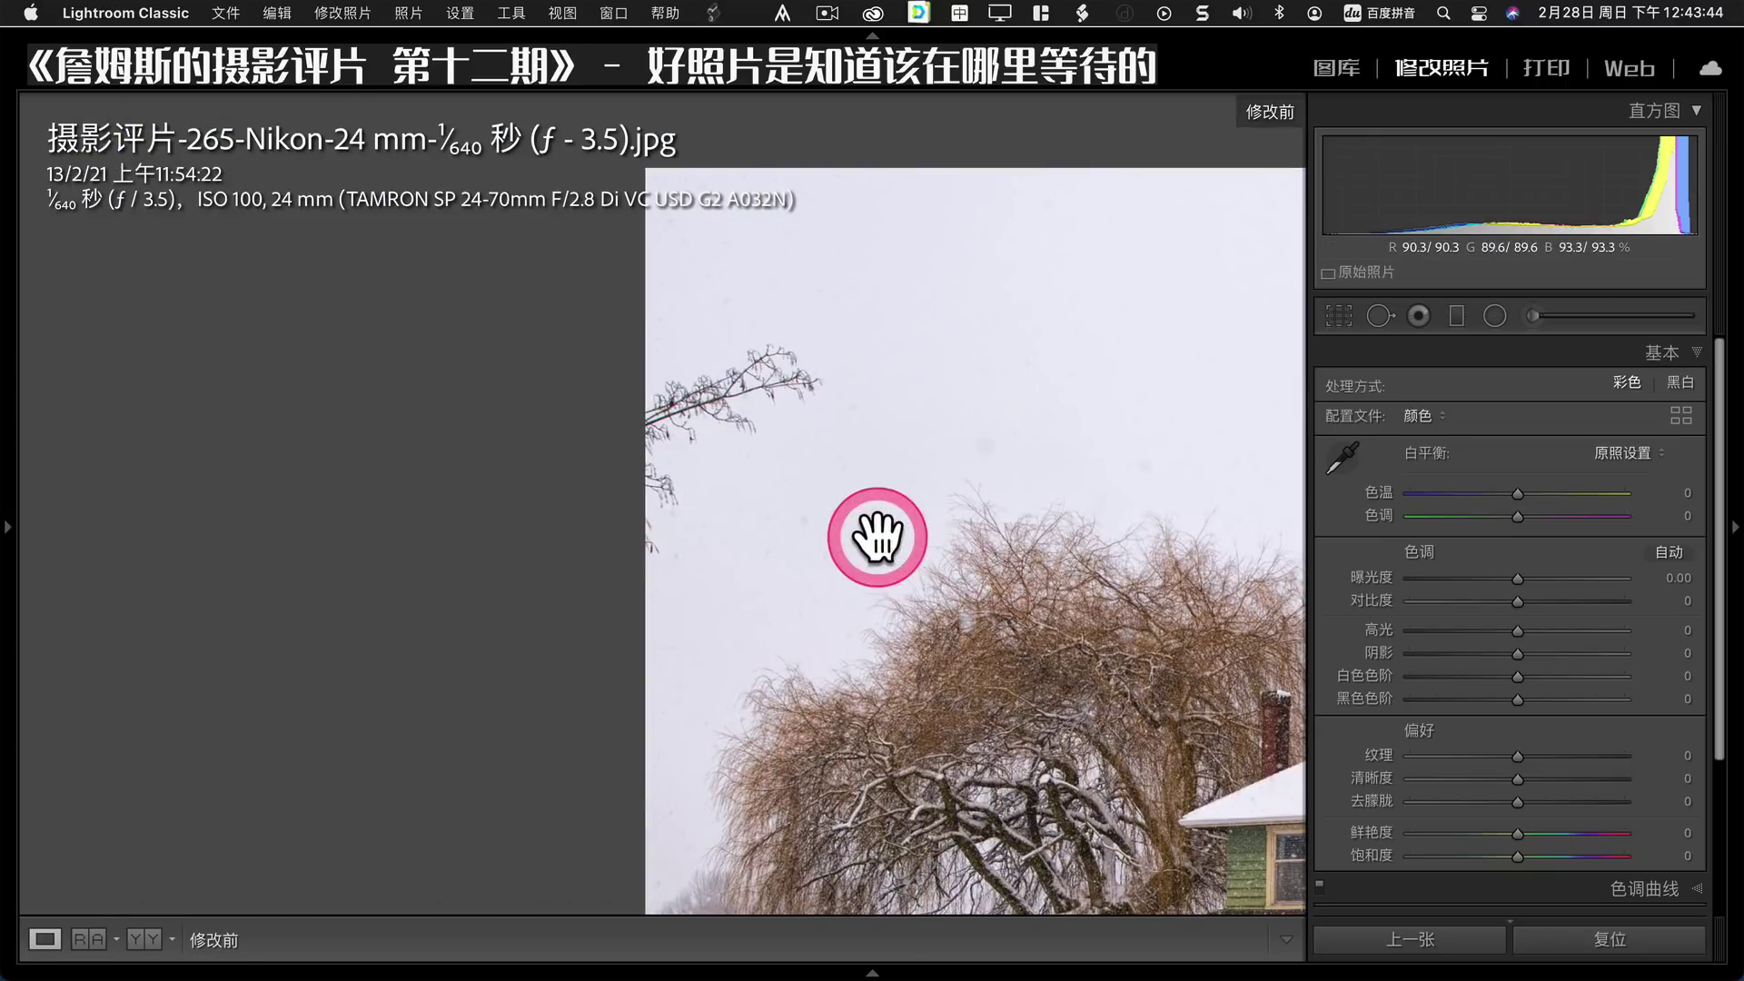
{"action": "left_click", "coordinate": [876, 537]}
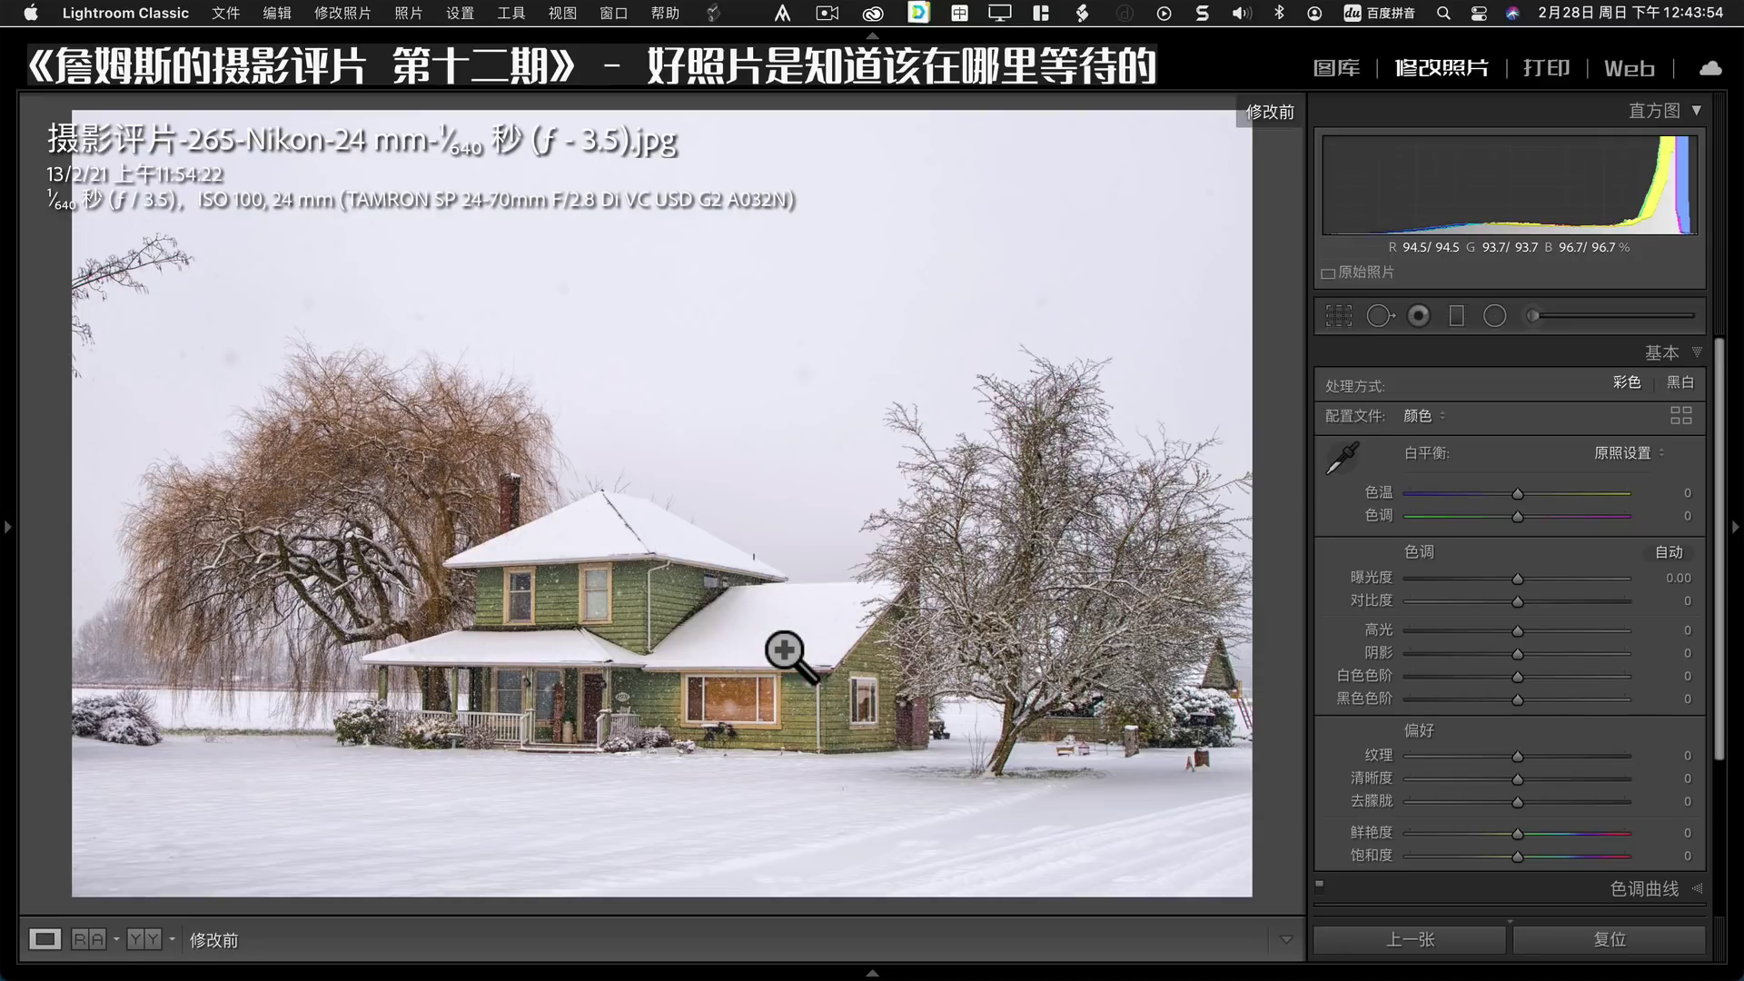
Return to the grid and open the sunlit white cat photo 258 full size.
{"action": "key", "text": "g"}
{"action": "left_click", "coordinate": [829, 584]}
{"action": "double_click", "coordinate": [700, 586]}
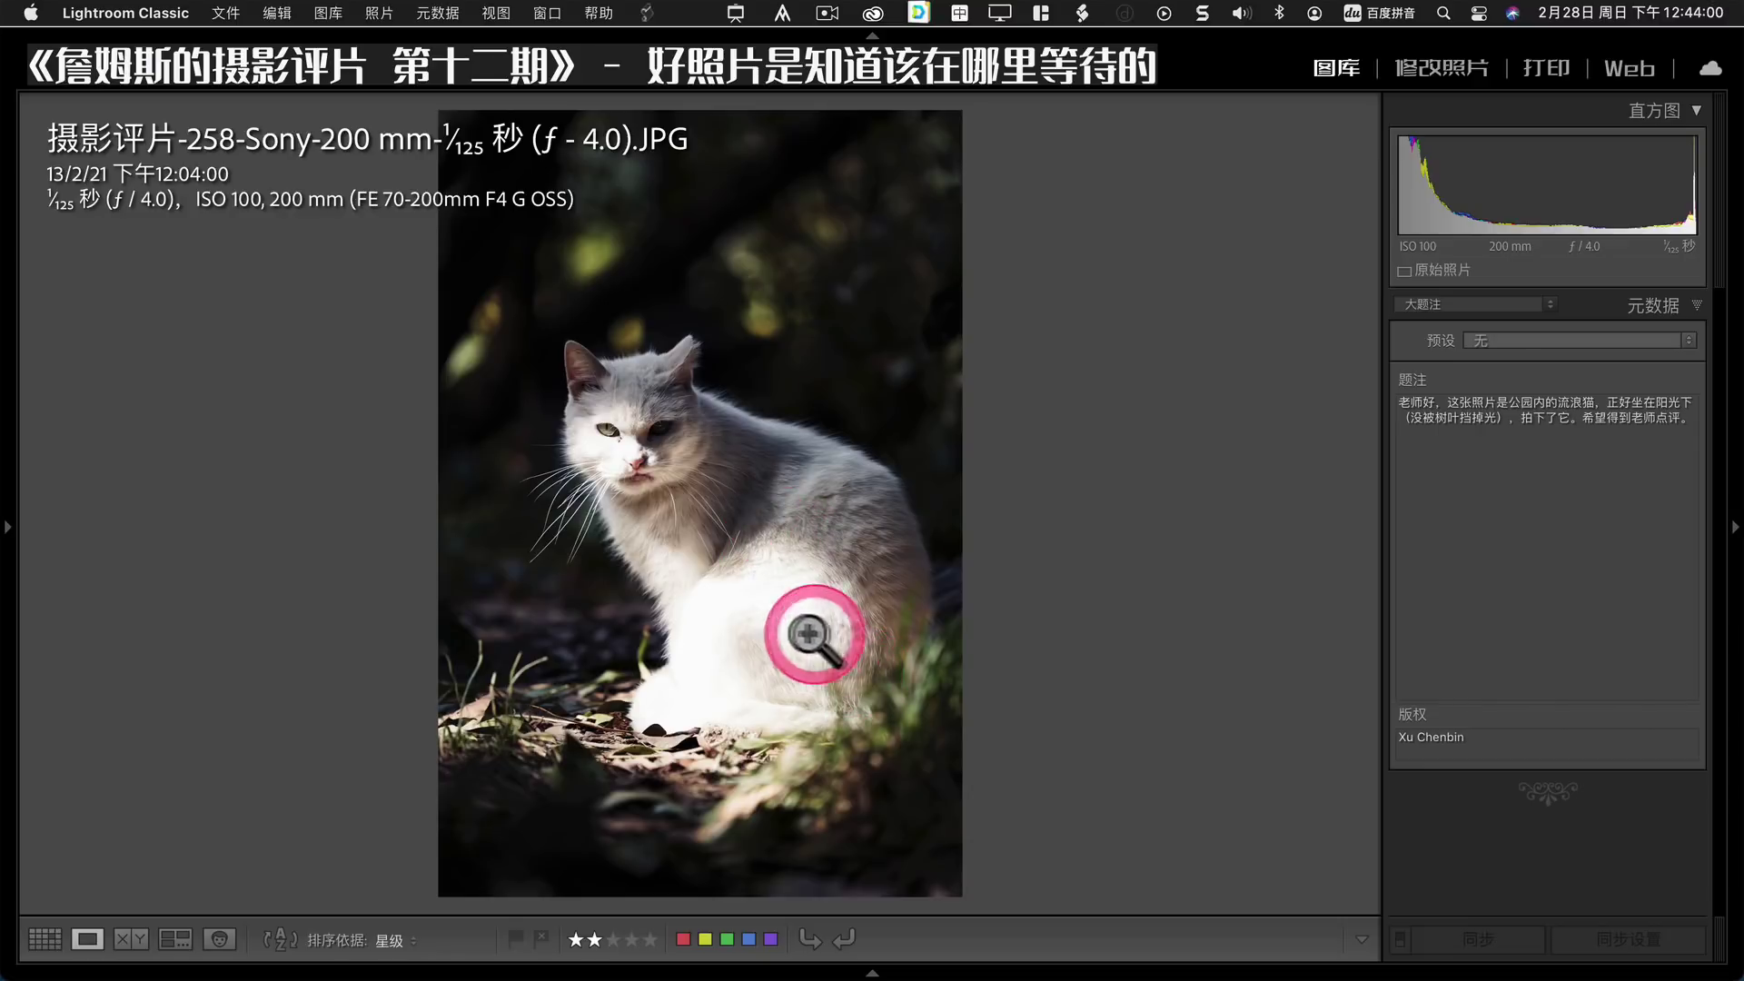
In Develop, lower the cat photo's highlights to -55 and lift shadows to +33.
{"action": "left_click", "coordinate": [779, 611]}
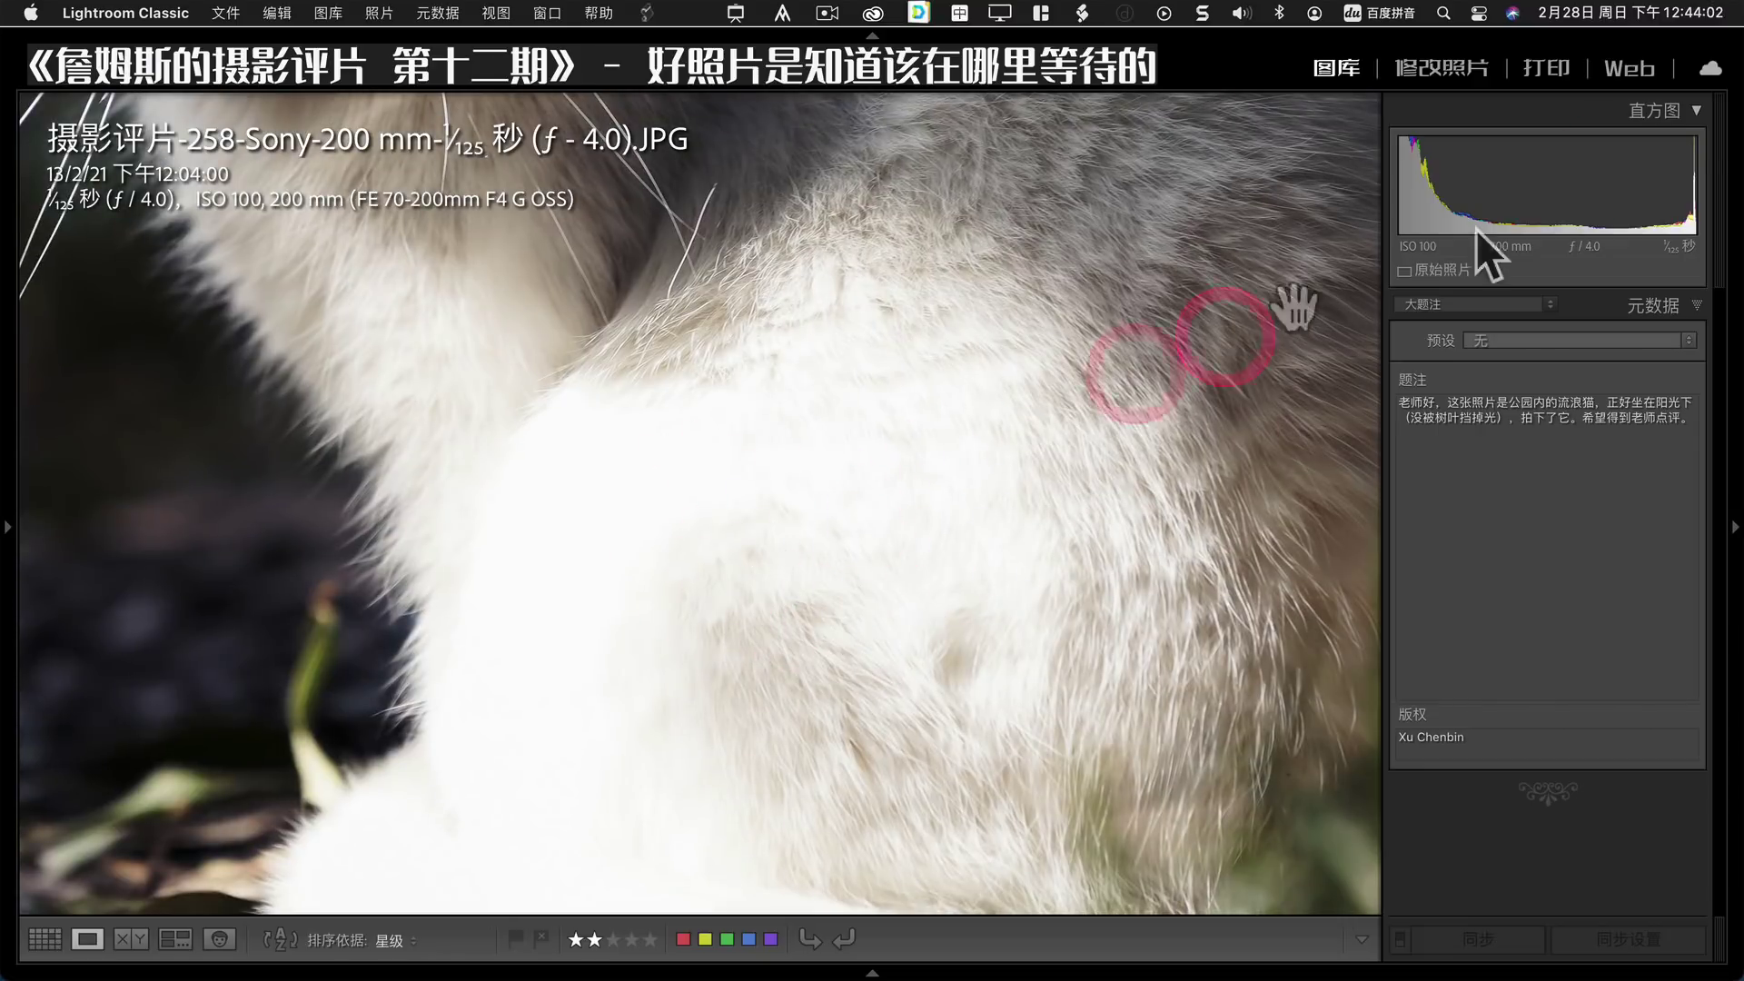
{"action": "left_click", "coordinate": [1445, 69]}
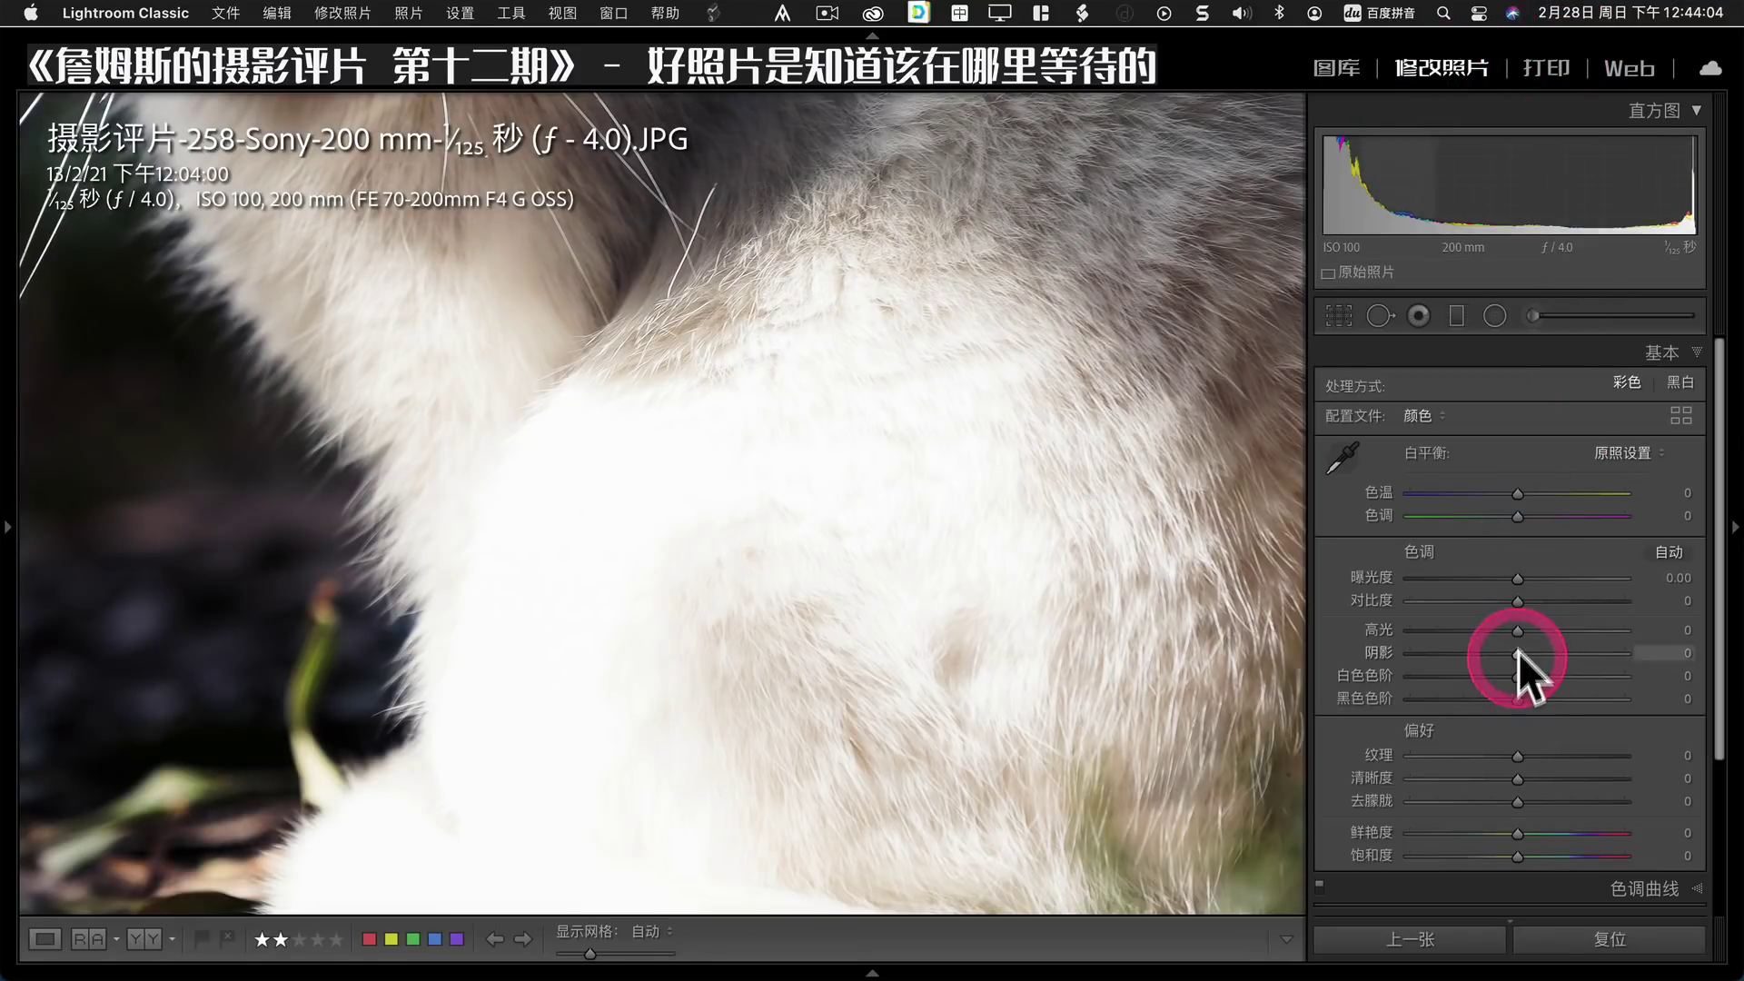
{"action": "mouse_move", "coordinate": [1517, 630]}
{"action": "left_mouse_down"}
{"action": "mouse_move", "coordinate": [1459, 630]}
{"action": "mouse_move", "coordinate": [1551, 654]}
{"action": "left_mouse_up"}
{"action": "left_click", "coordinate": [760, 479]}
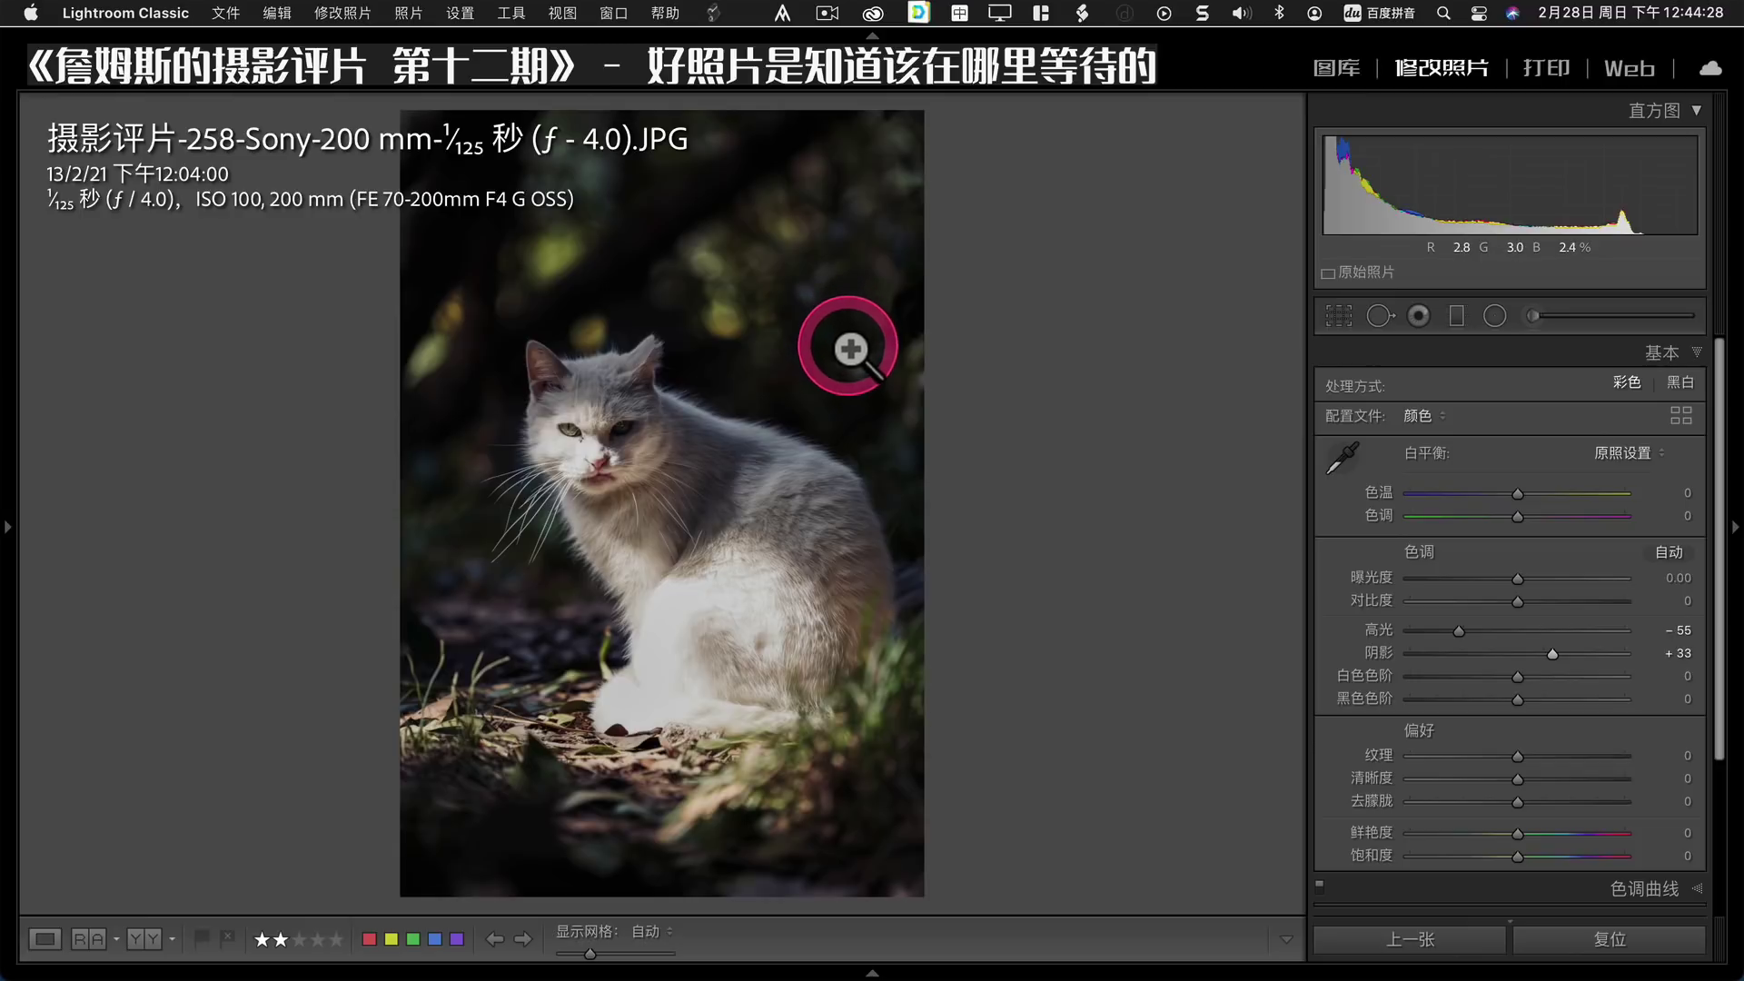
Zoom and pan over the cat's face and chest, then advance to the night castle photo 280.
{"action": "left_click", "coordinate": [686, 445]}
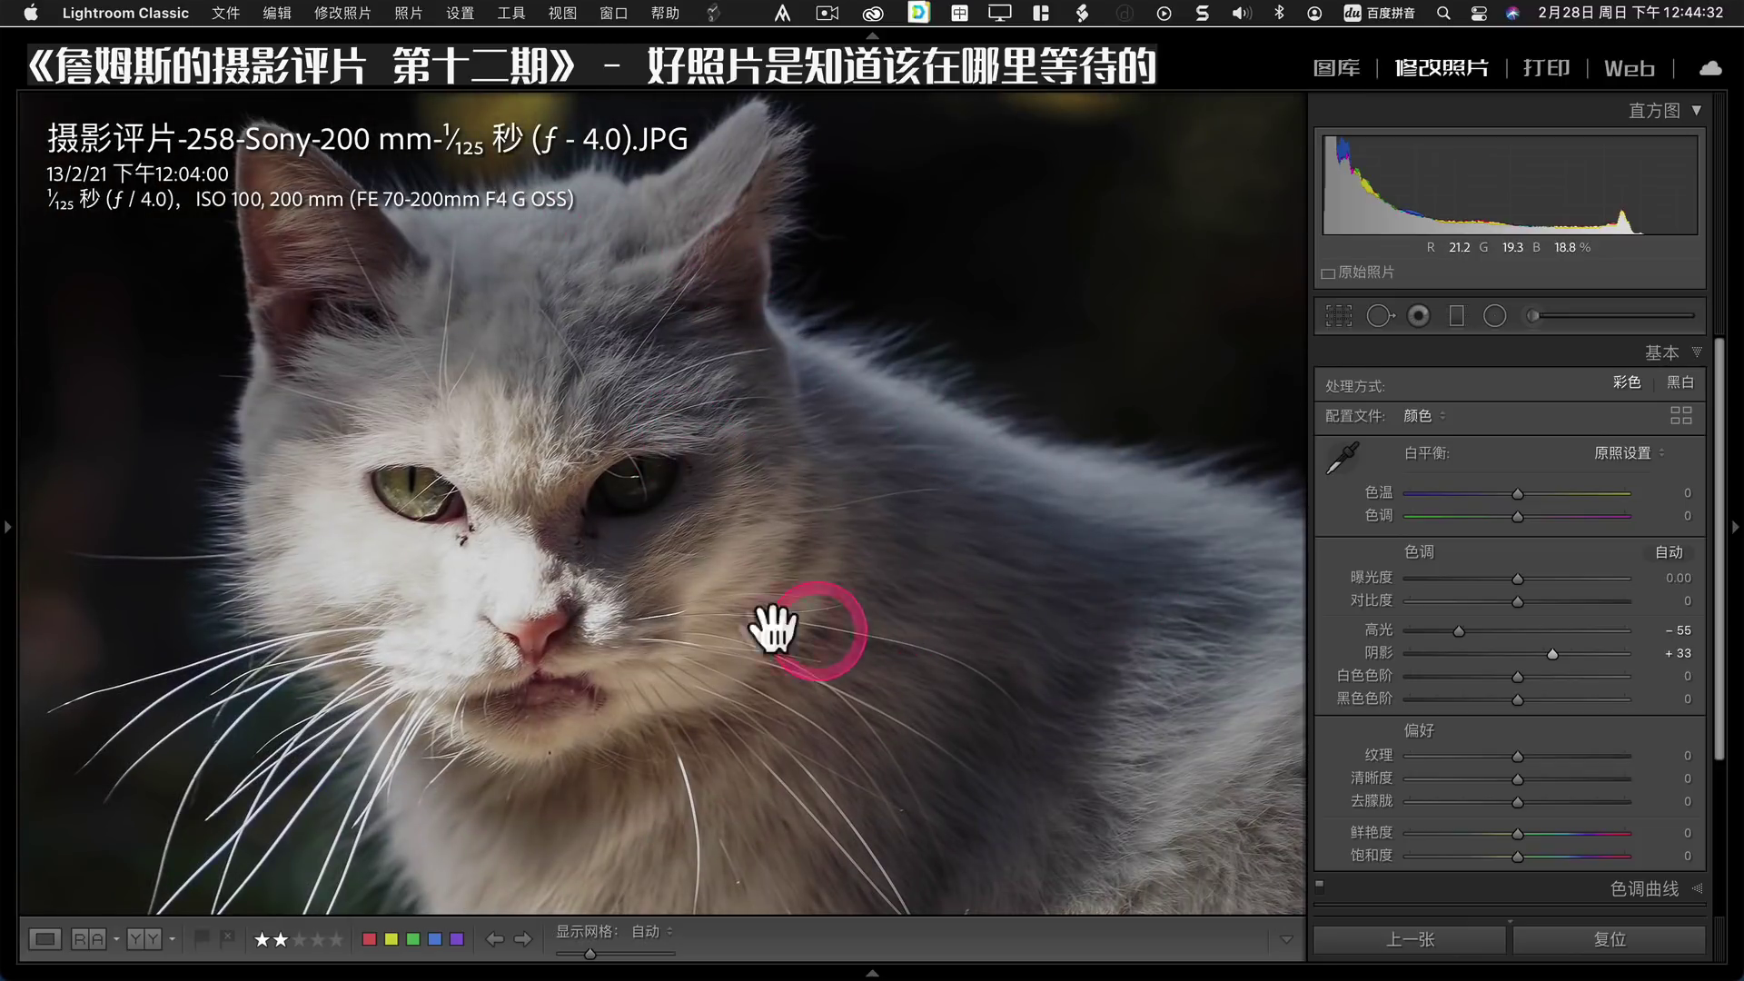
{"action": "mouse_move", "coordinate": [778, 623]}
{"action": "left_mouse_down"}
{"action": "mouse_move", "coordinate": [686, 522]}
{"action": "mouse_move", "coordinate": [872, 390]}
{"action": "mouse_move", "coordinate": [843, 743]}
{"action": "left_mouse_up"}
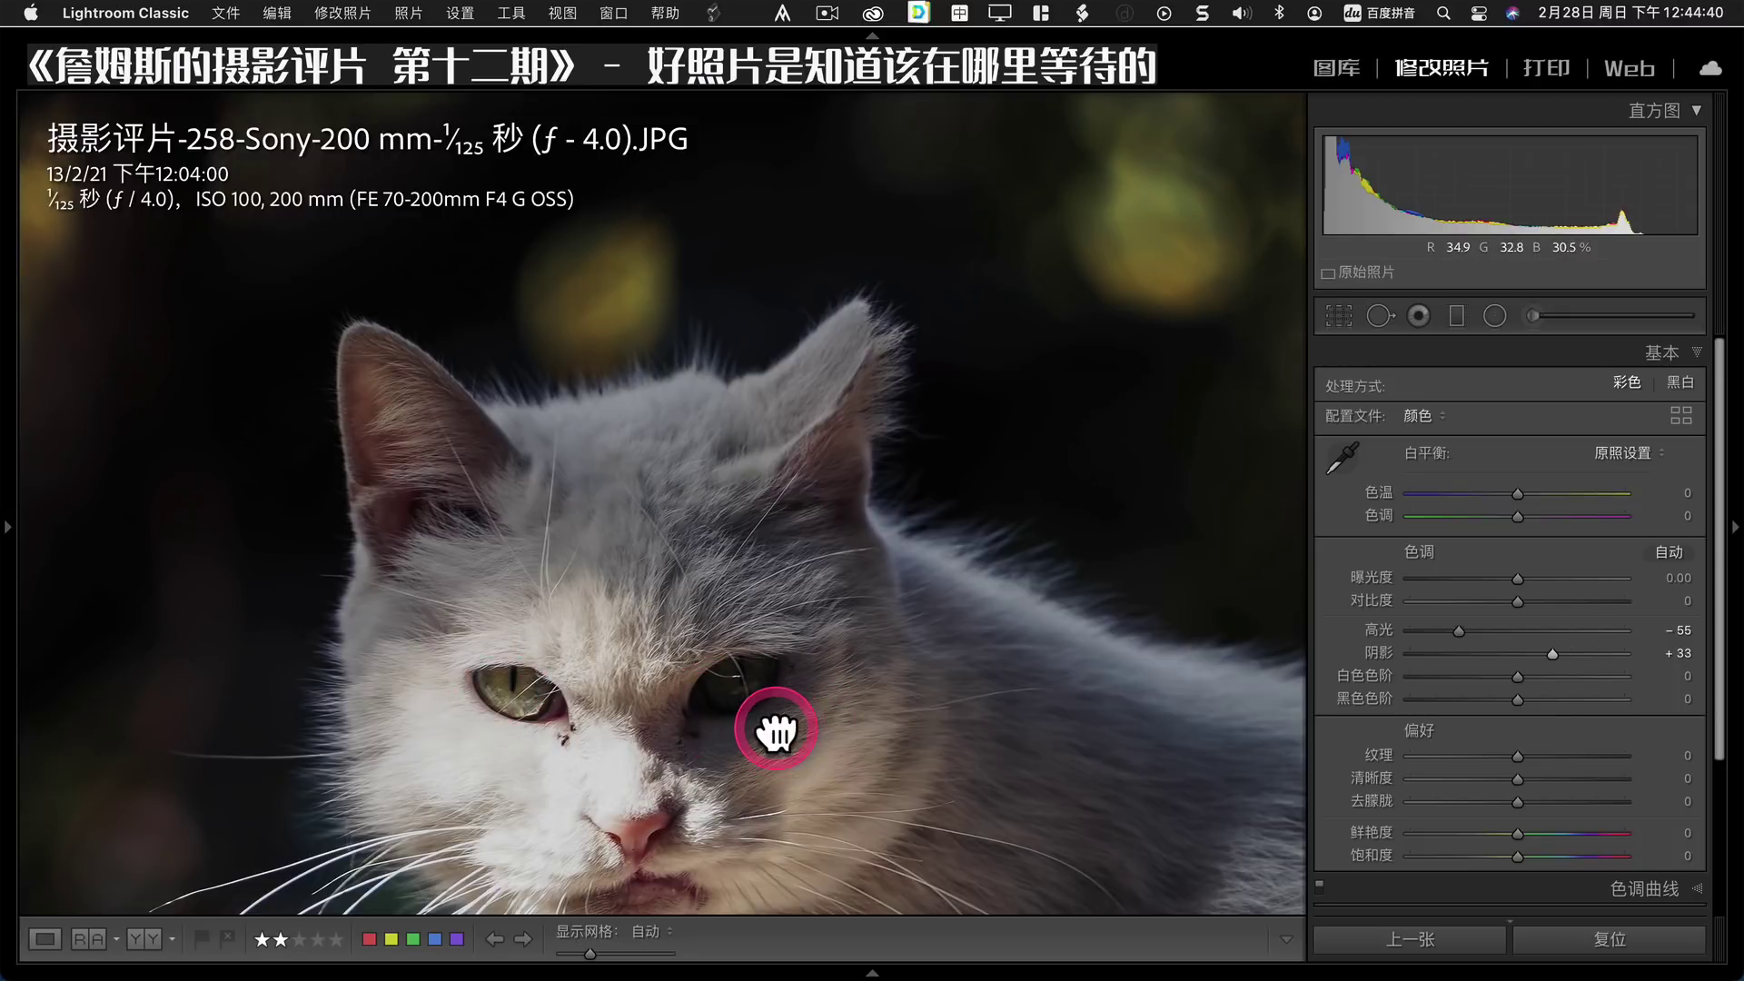
{"action": "left_click_drag", "start_coordinate": [776, 729], "coordinate": [790, 549]}
{"action": "left_click", "coordinate": [799, 592]}
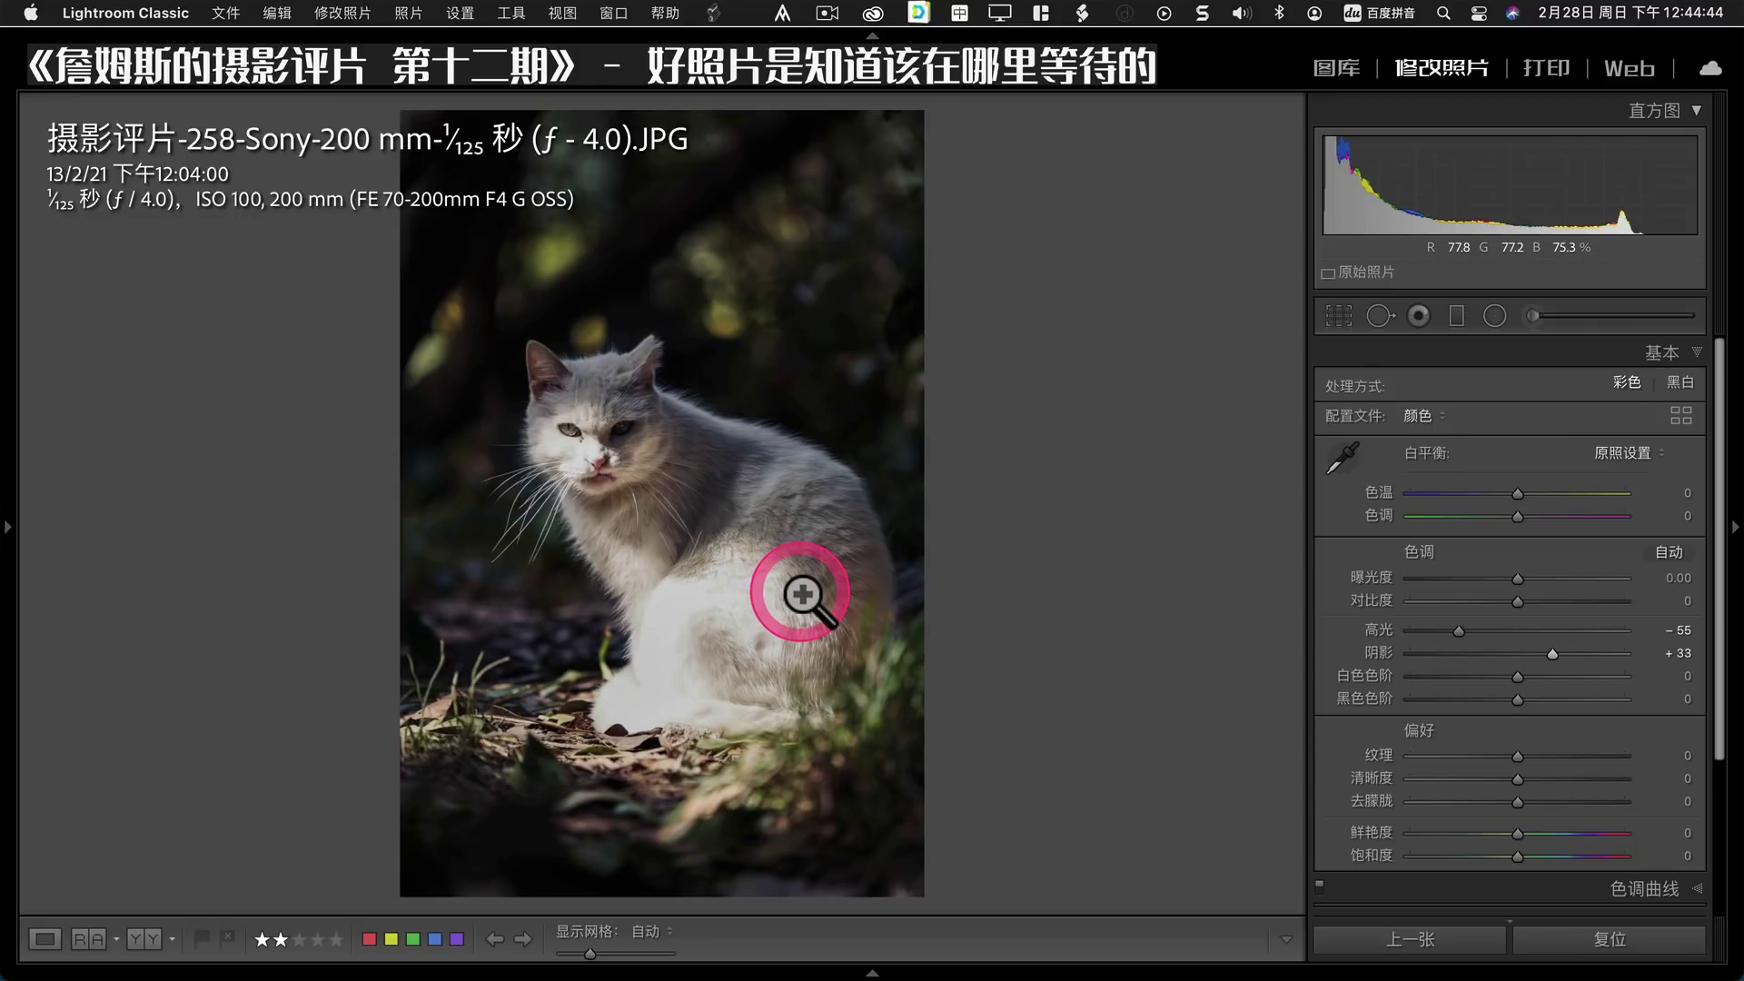
{"action": "mouse_move", "coordinate": [545, 388]}
{"action": "left_mouse_down"}
{"action": "mouse_move", "coordinate": [1042, 695]}
{"action": "mouse_move", "coordinate": [992, 700]}
{"action": "left_mouse_up"}
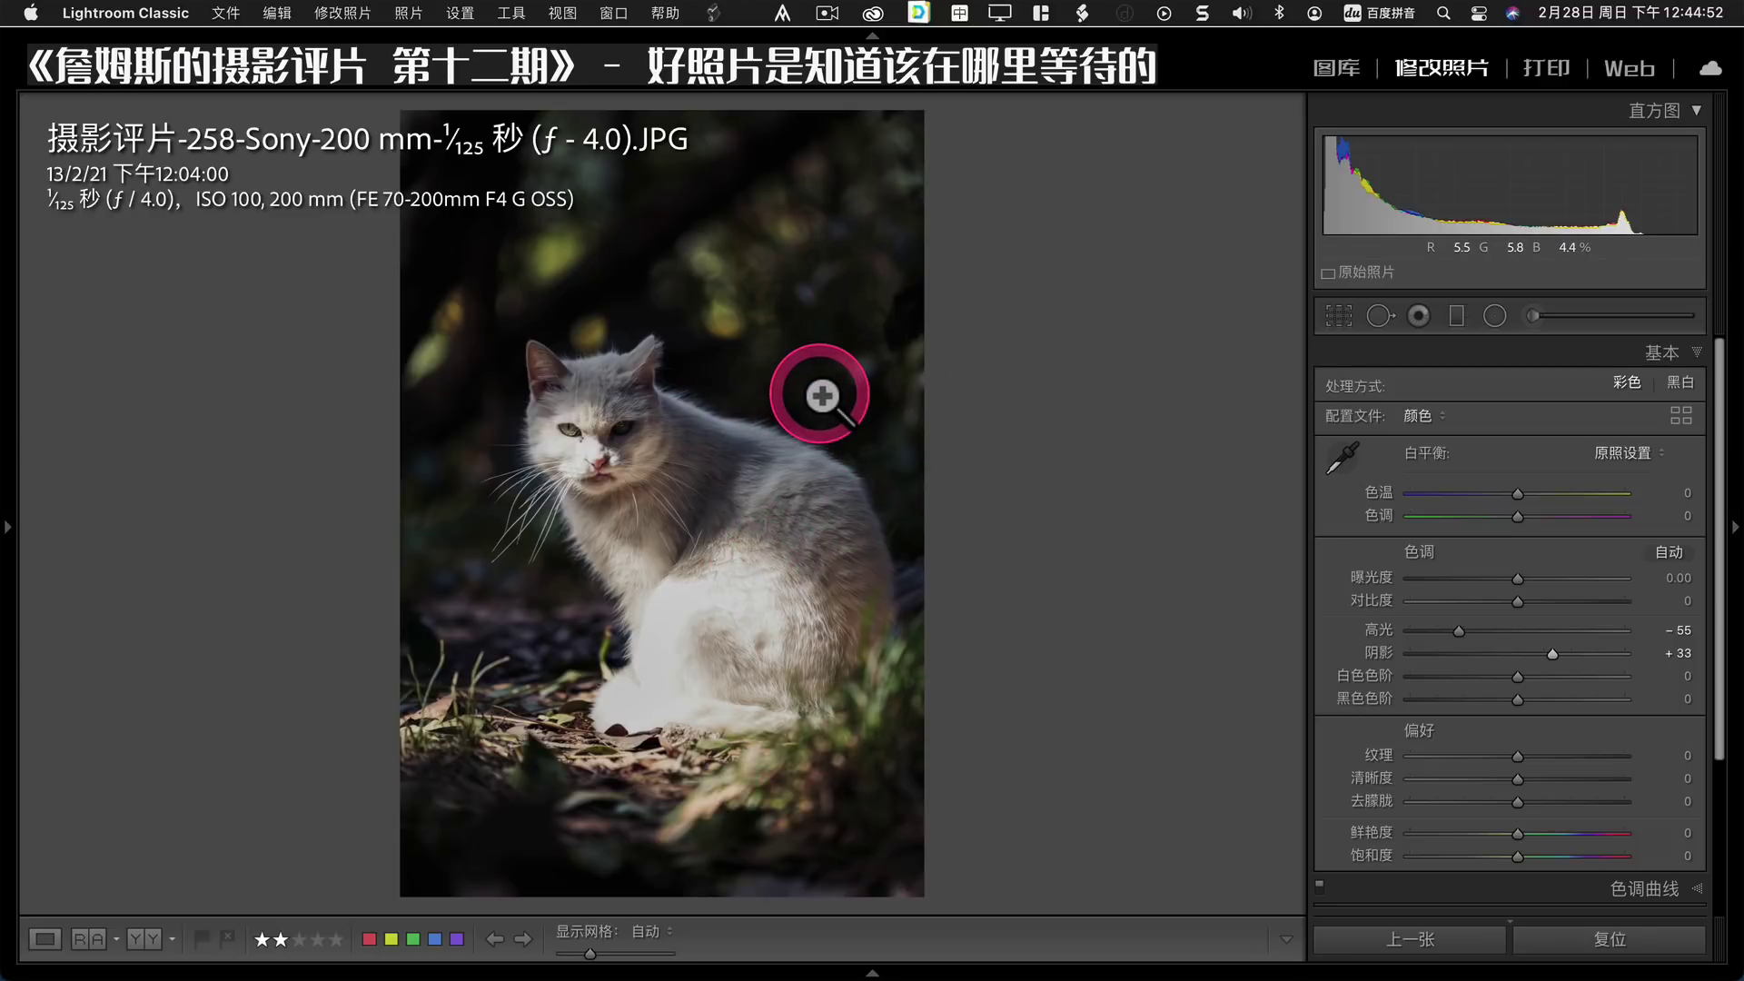
{"action": "key", "text": "Right"}
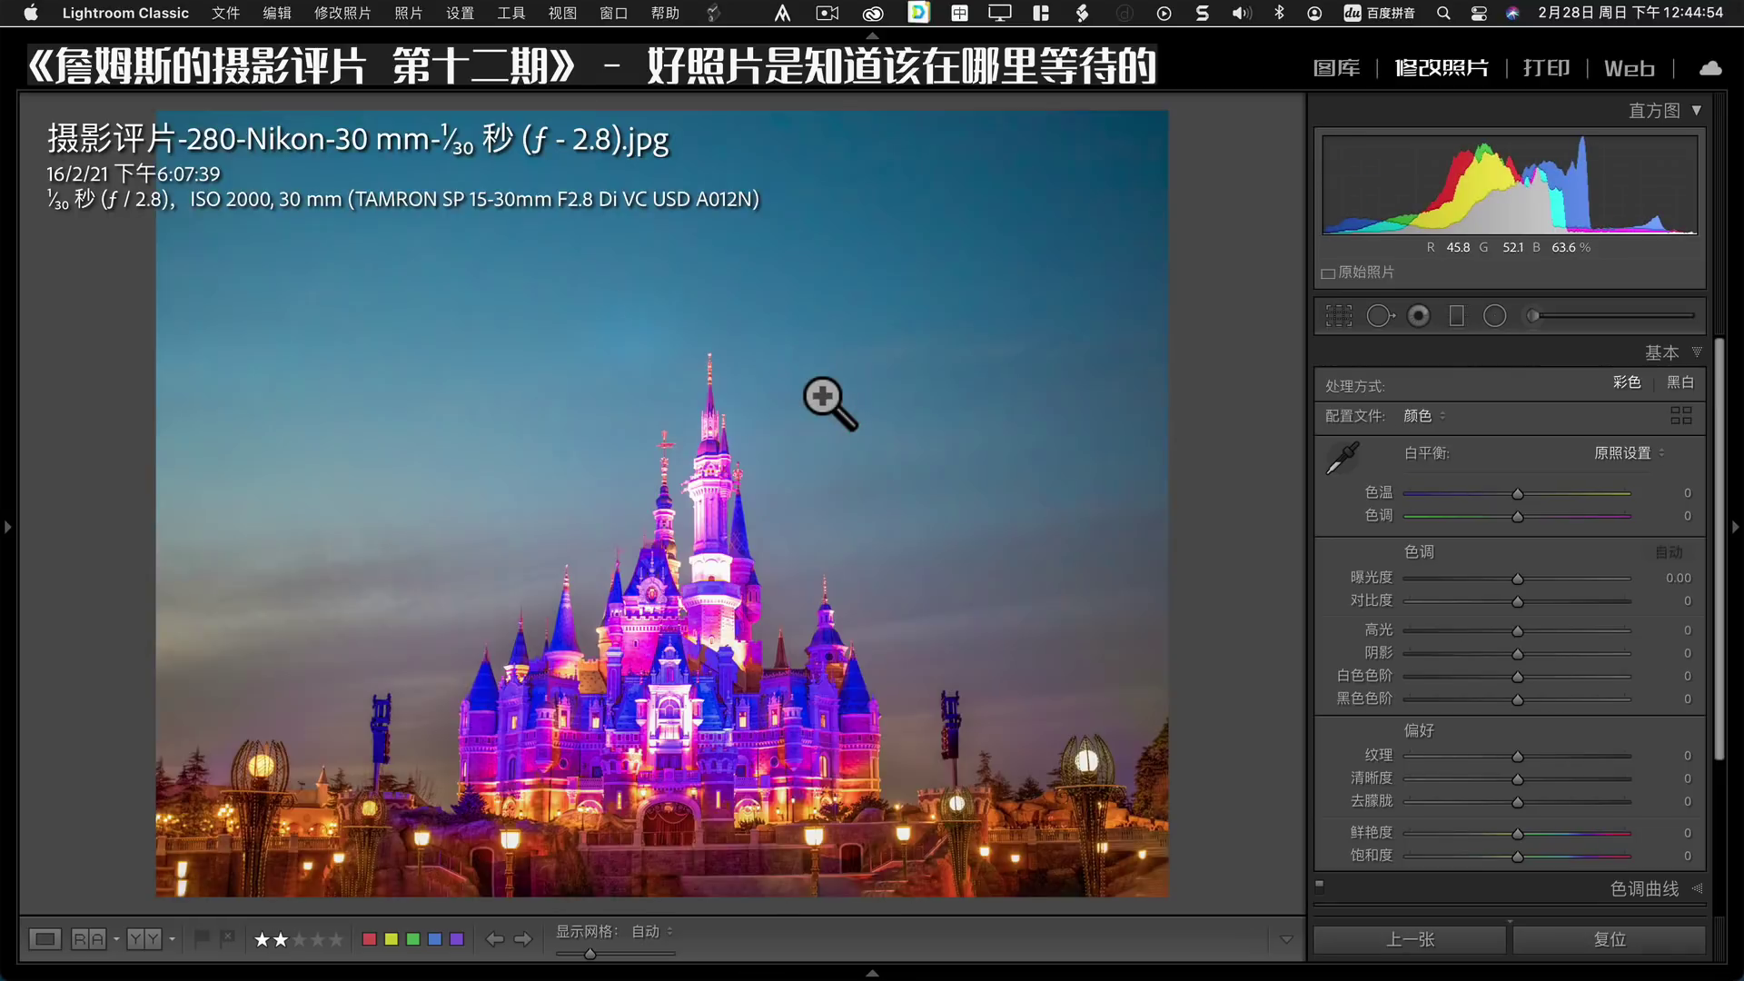
Zoom into the castle night photo and switch to Library view to read its caption.
{"action": "left_click", "coordinate": [774, 696]}
{"action": "left_click", "coordinate": [776, 696]}
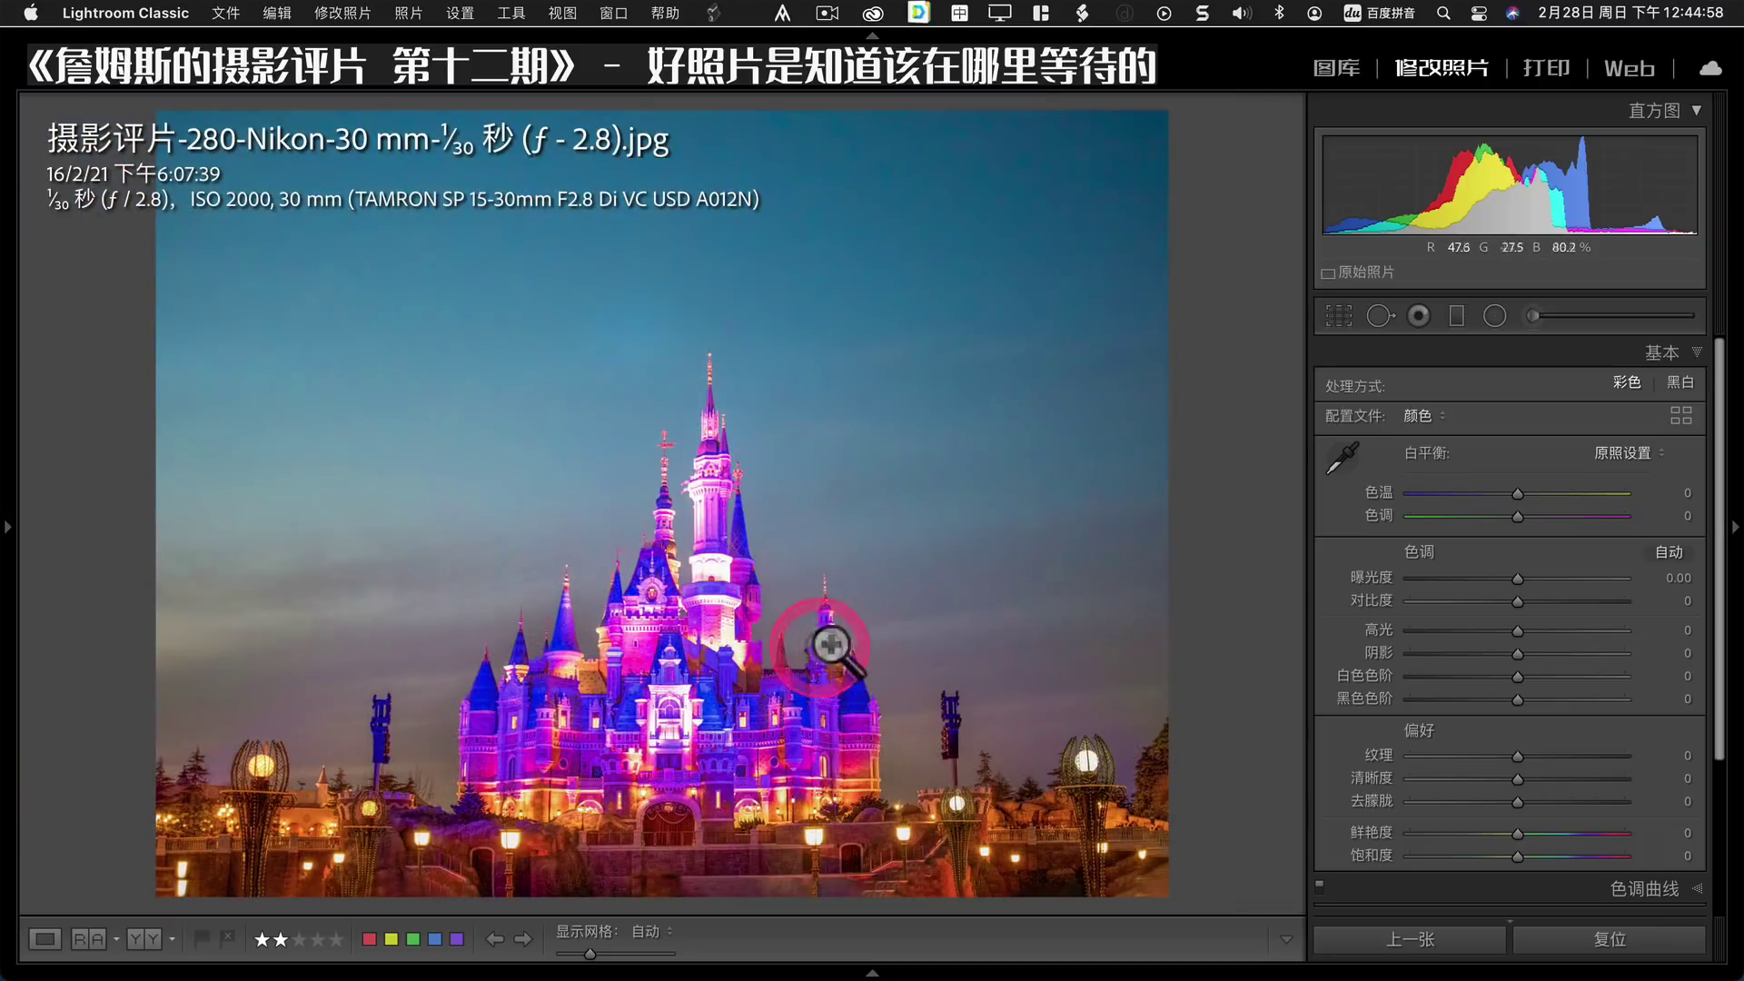
{"action": "left_click", "coordinate": [1317, 68]}
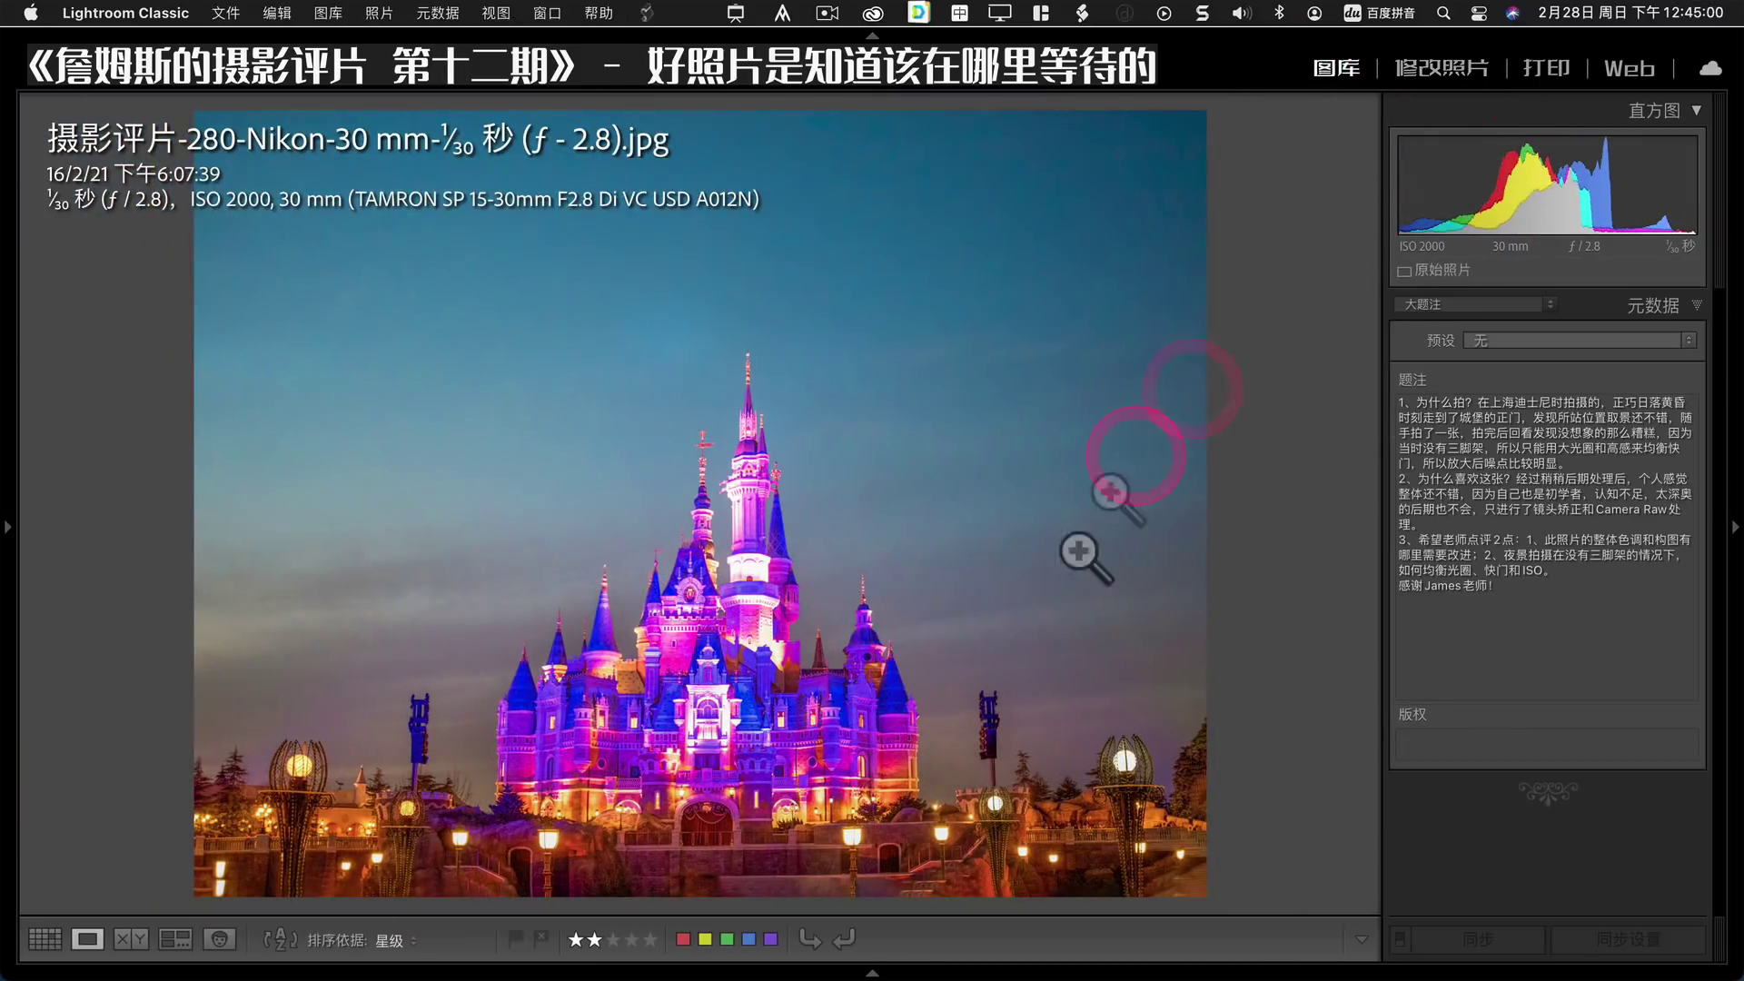
{"action": "left_click", "coordinate": [754, 636]}
{"action": "left_click_drag", "start_coordinate": [343, 254], "coordinate": [306, 245]}
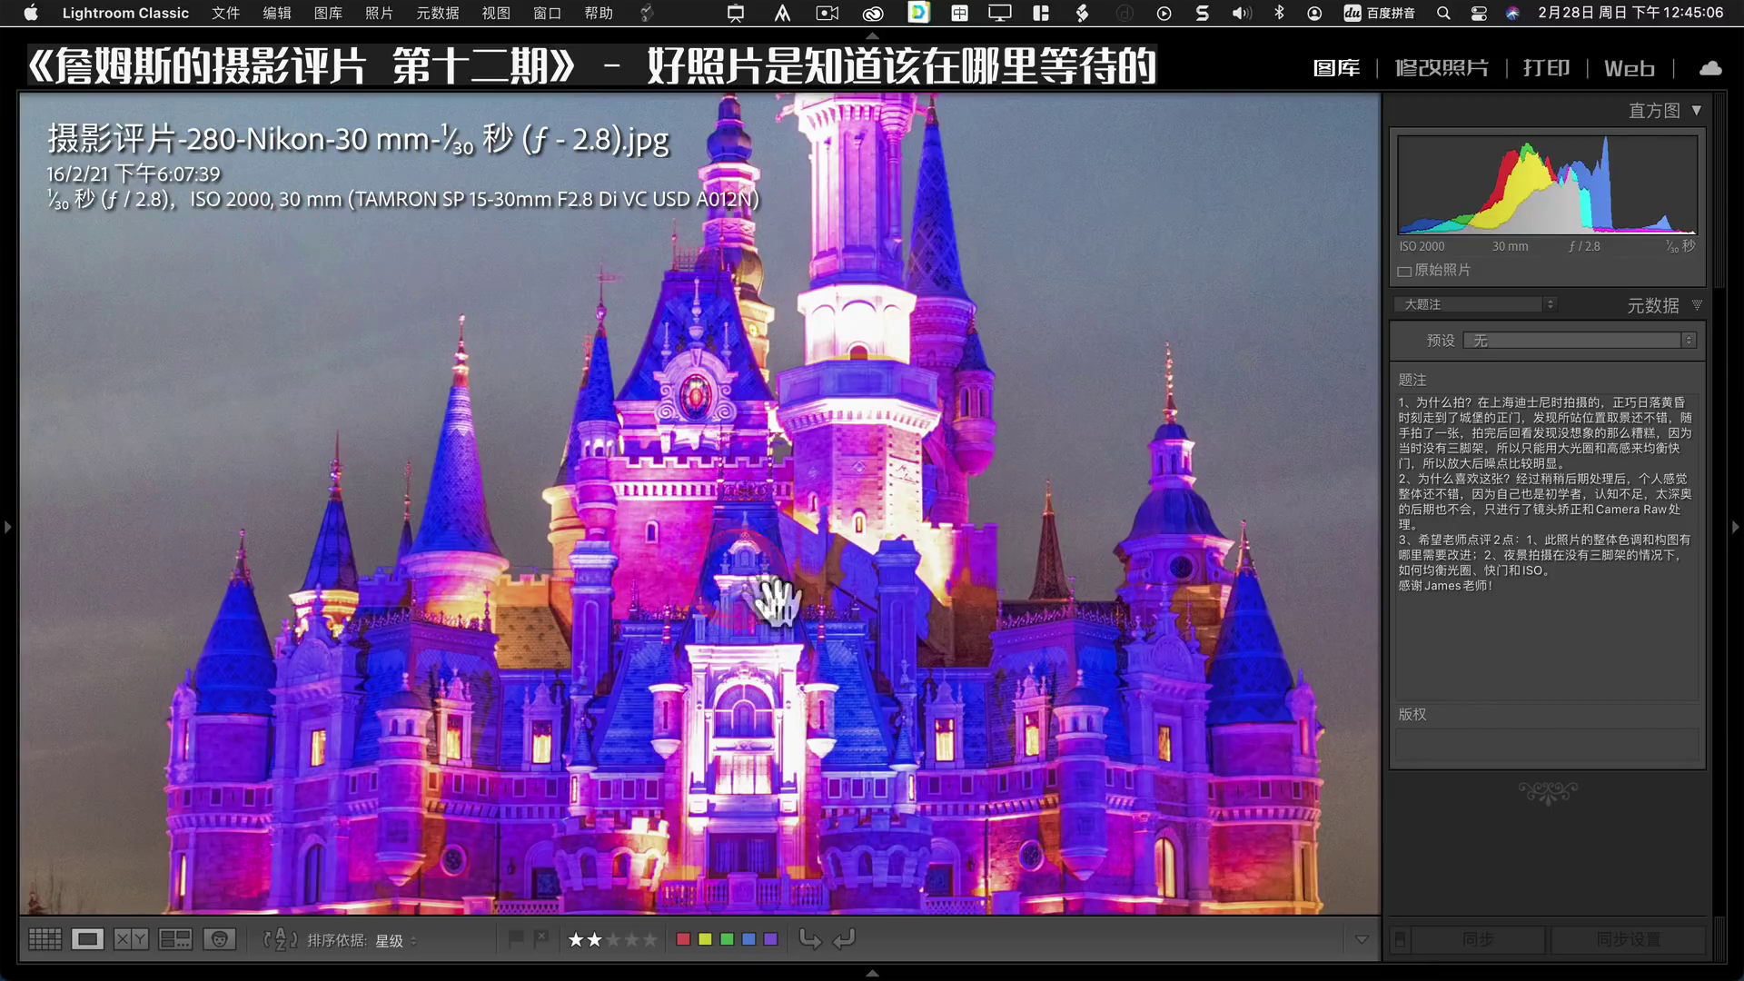
{"action": "left_click", "coordinate": [912, 631]}
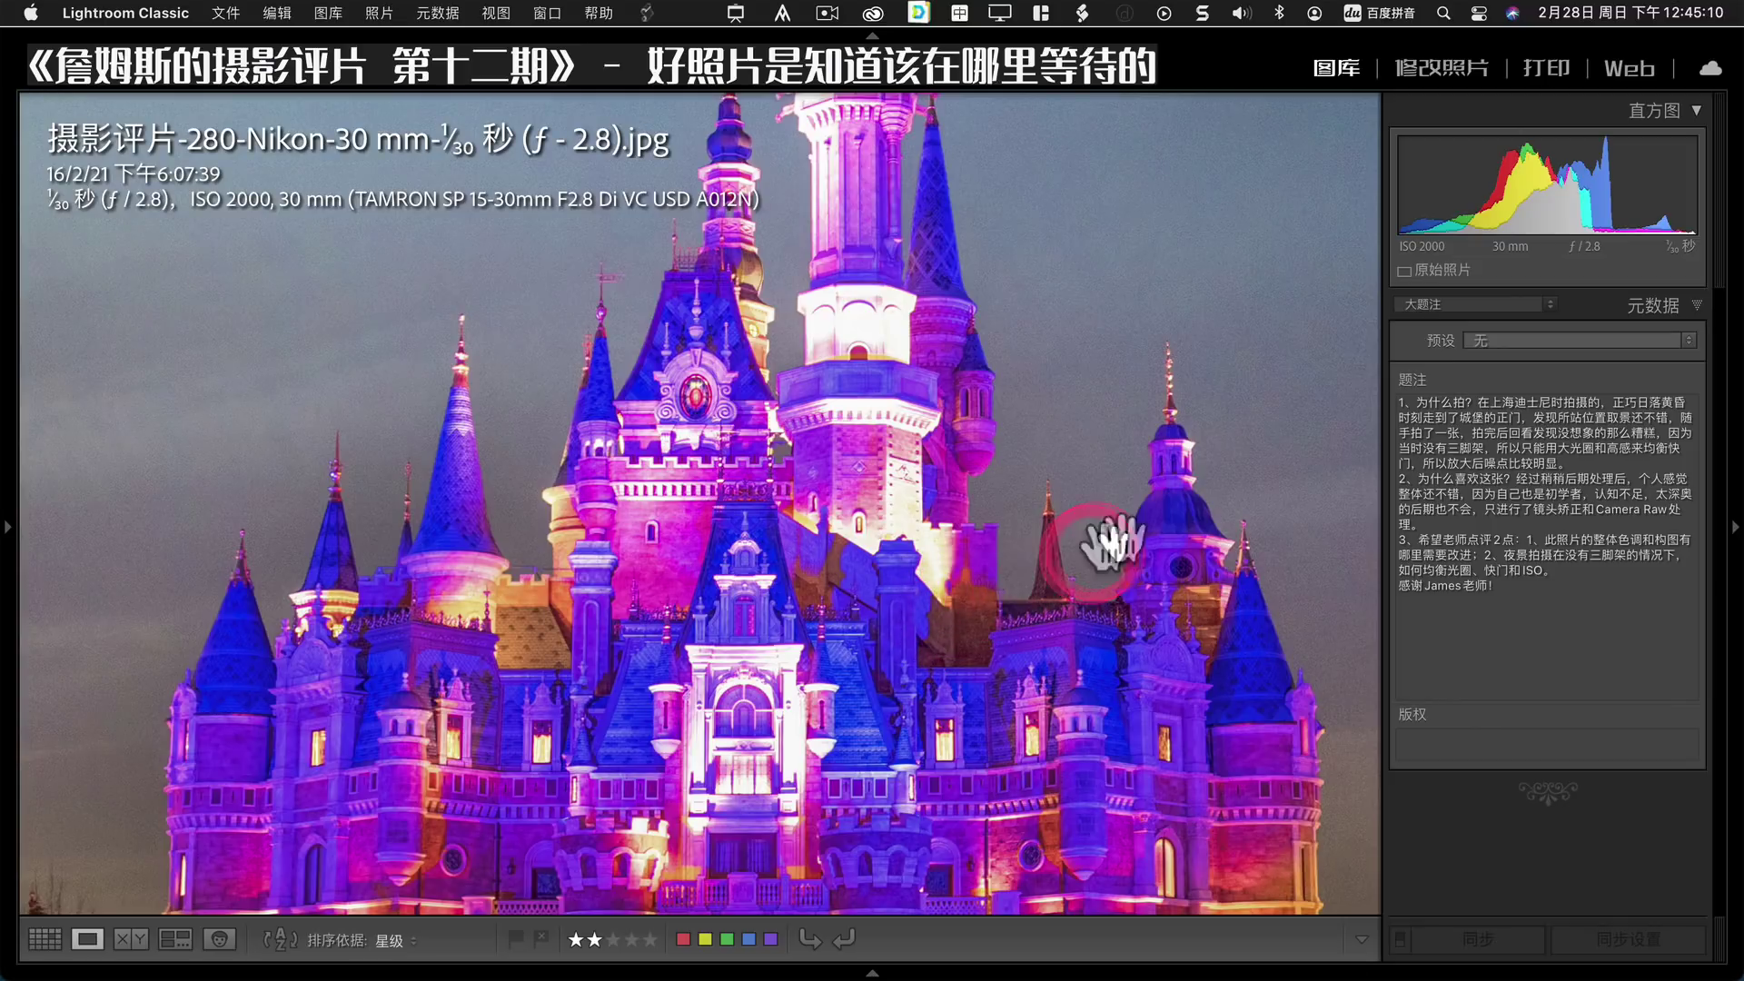
Inspect the castle's lower façade and tower tops up close, then advance to the lake photo.
{"action": "left_click", "coordinate": [1104, 502]}
{"action": "left_click", "coordinate": [939, 646]}
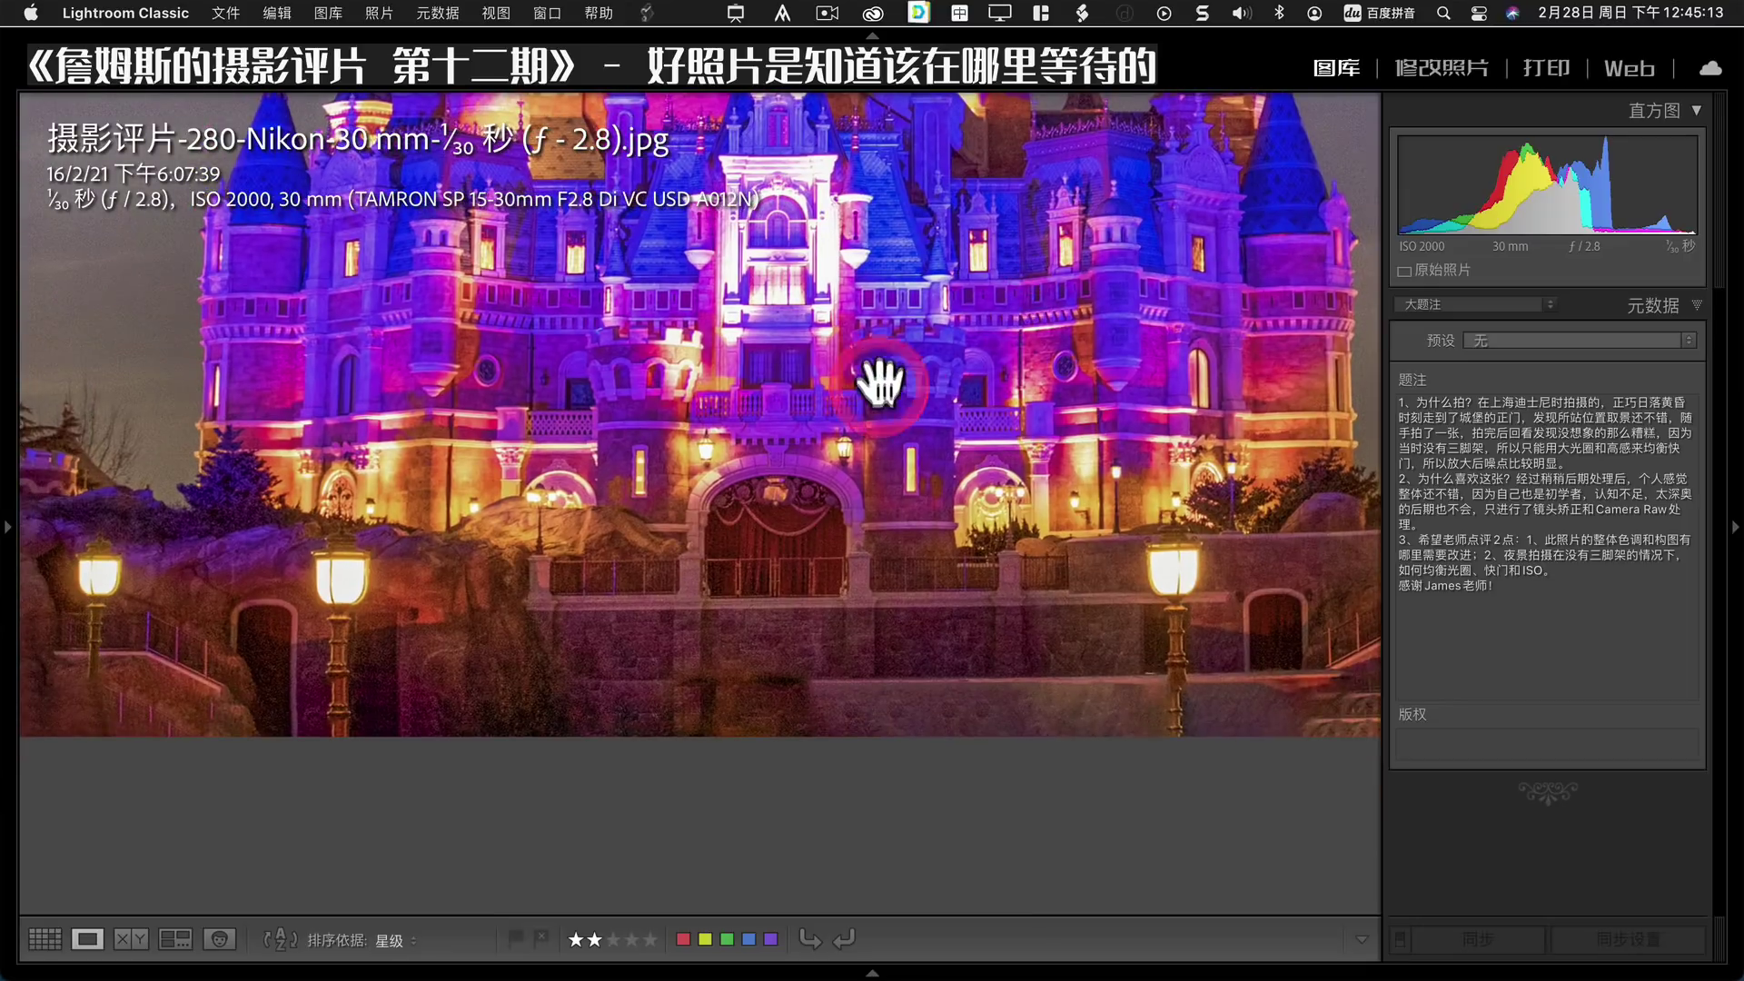
{"action": "left_click_drag", "start_coordinate": [879, 381], "coordinate": [749, 649]}
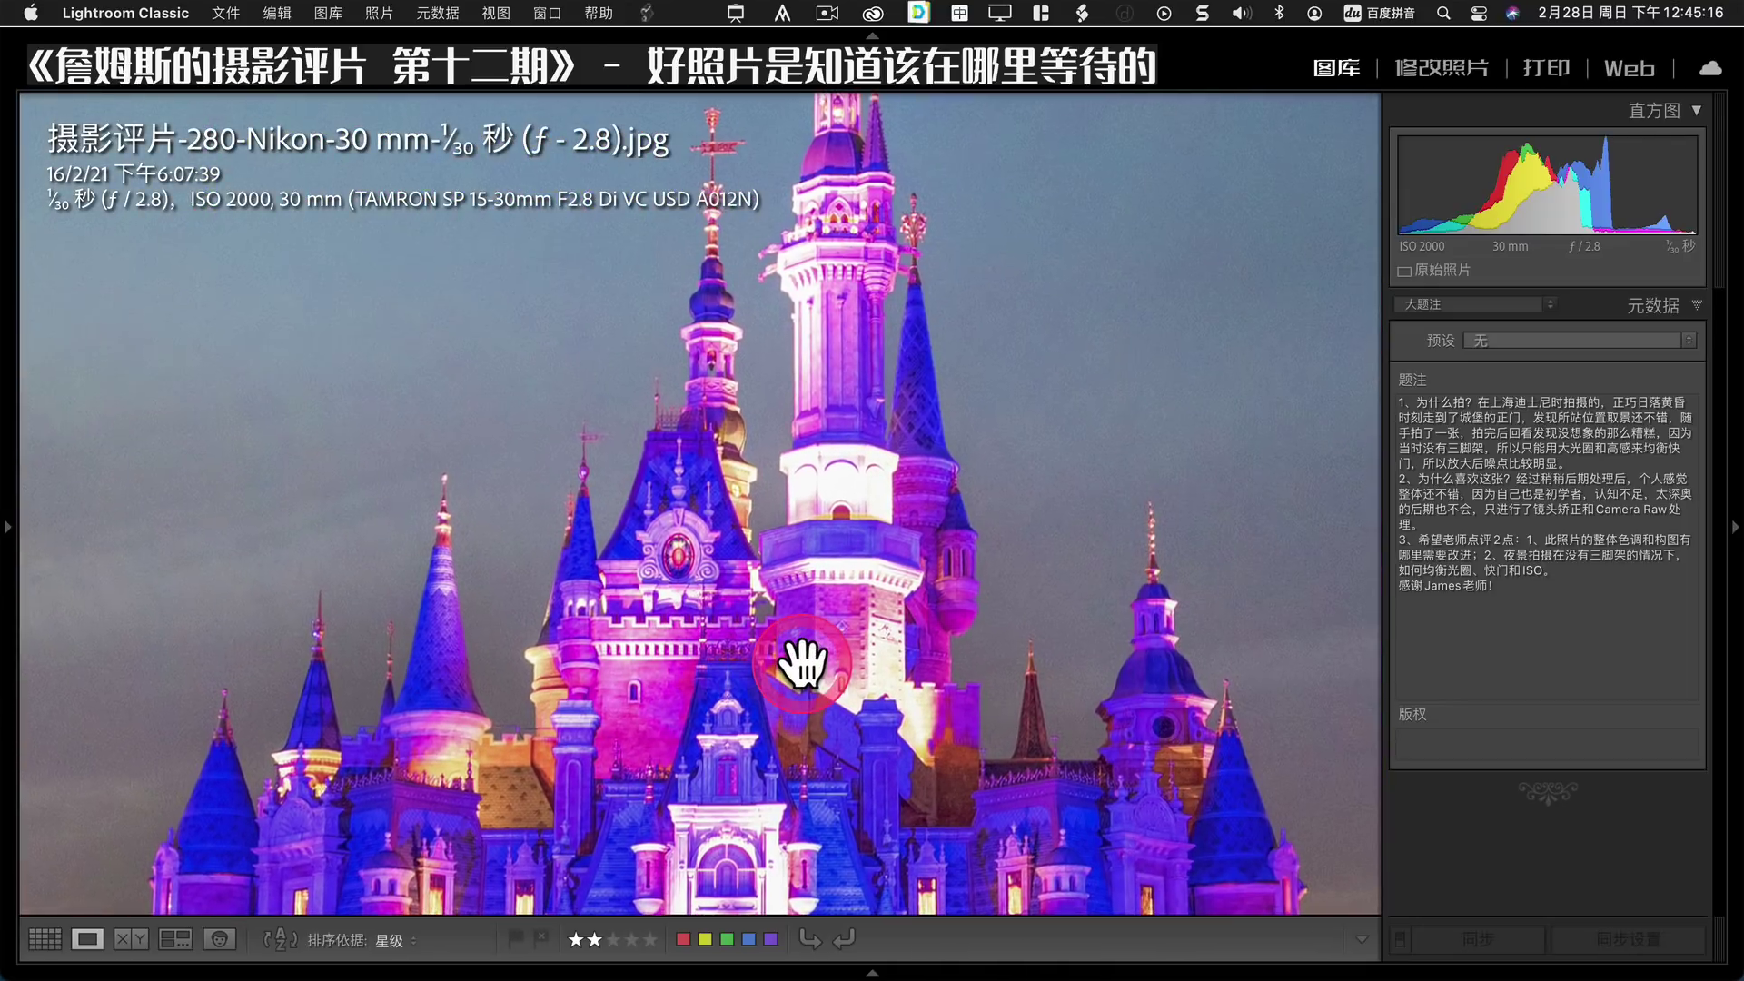
{"action": "left_click", "coordinate": [804, 661]}
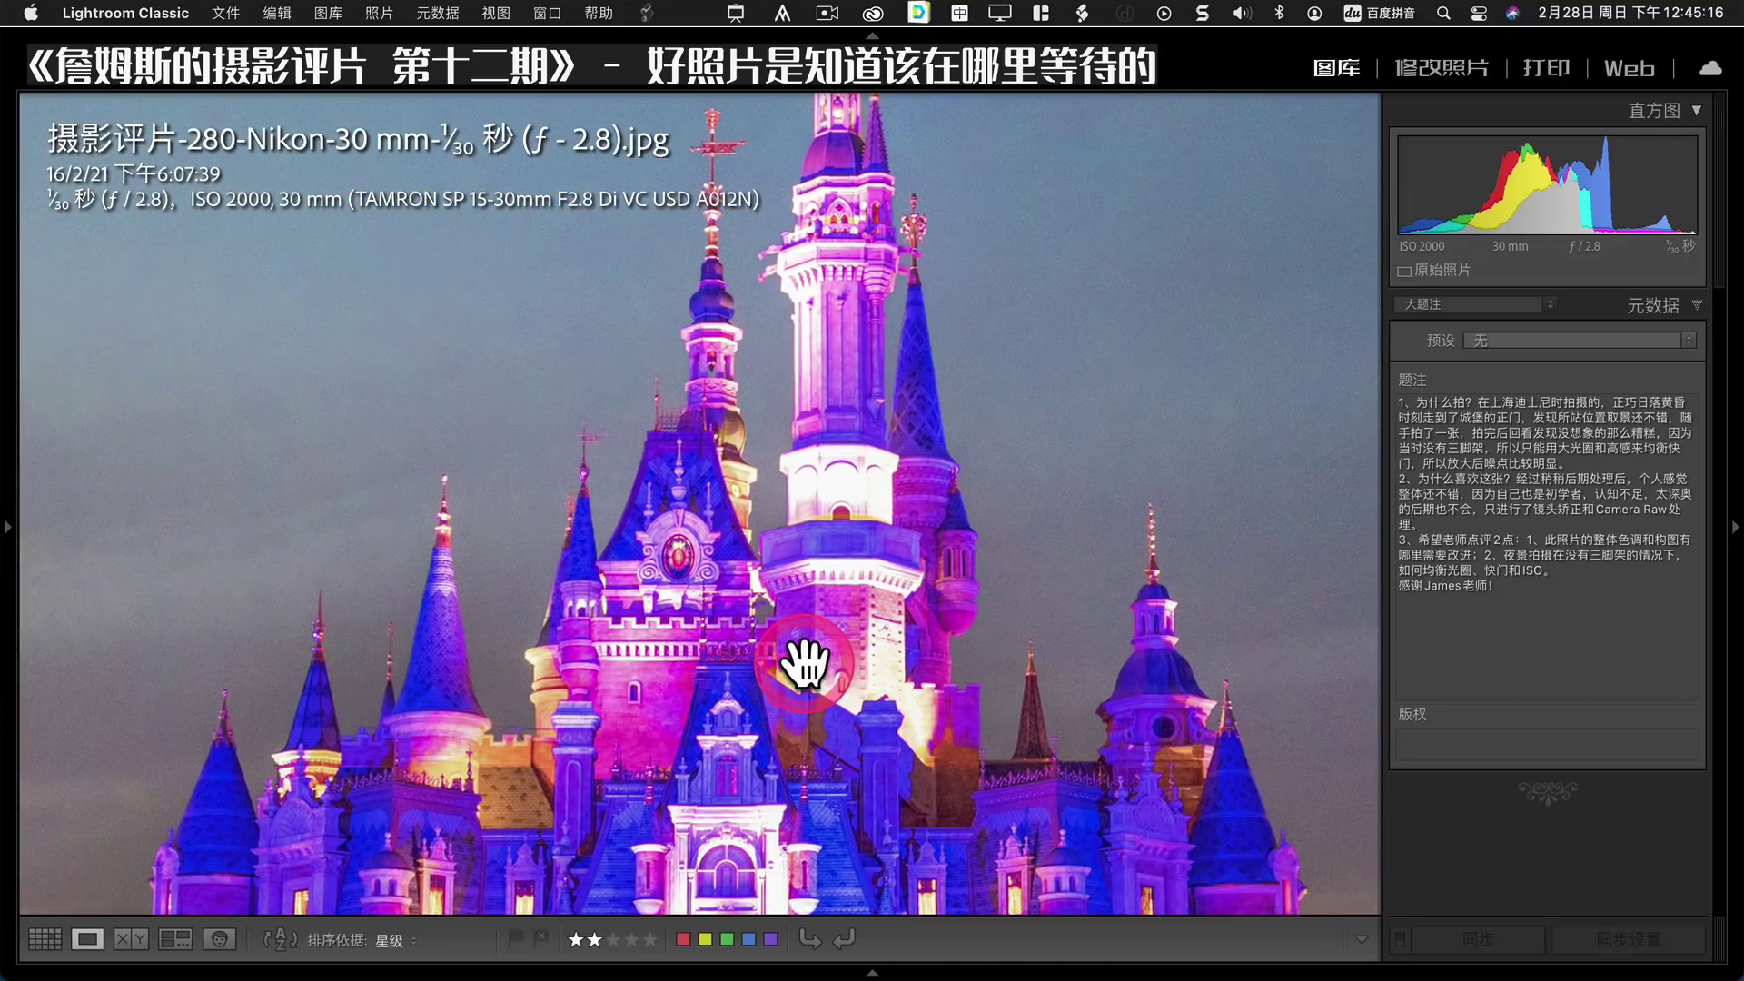
{"action": "left_click", "coordinate": [804, 670]}
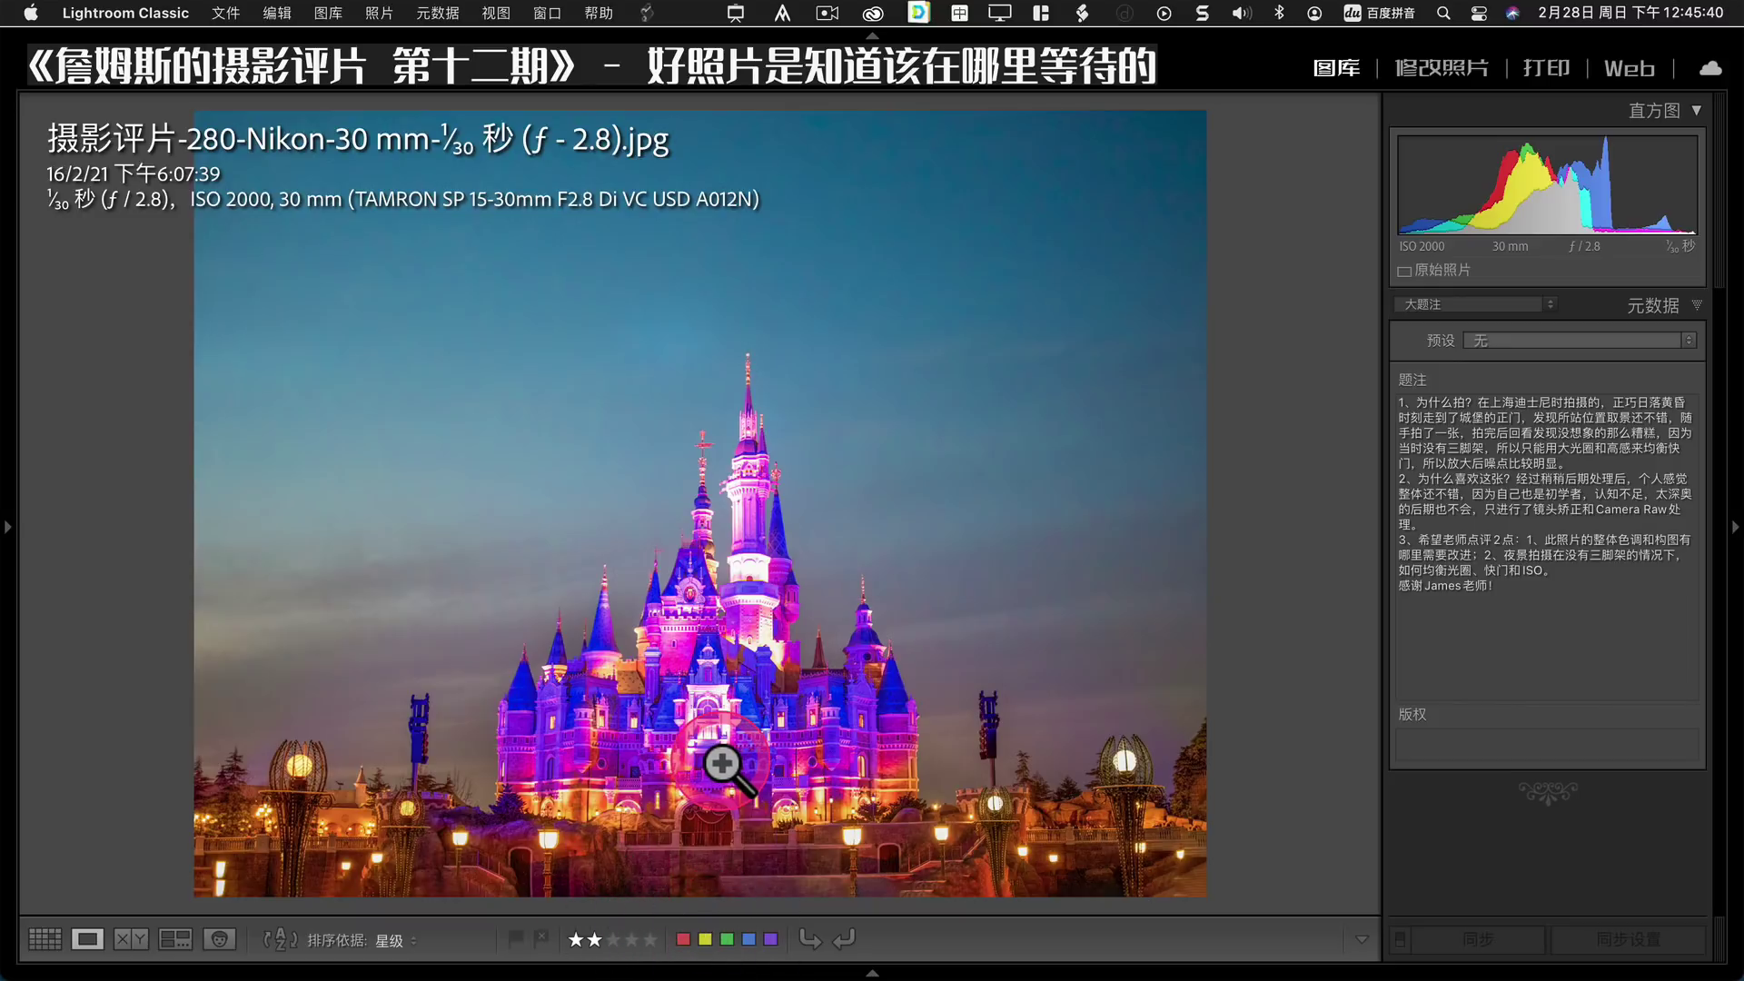
{"action": "key", "text": "Right"}
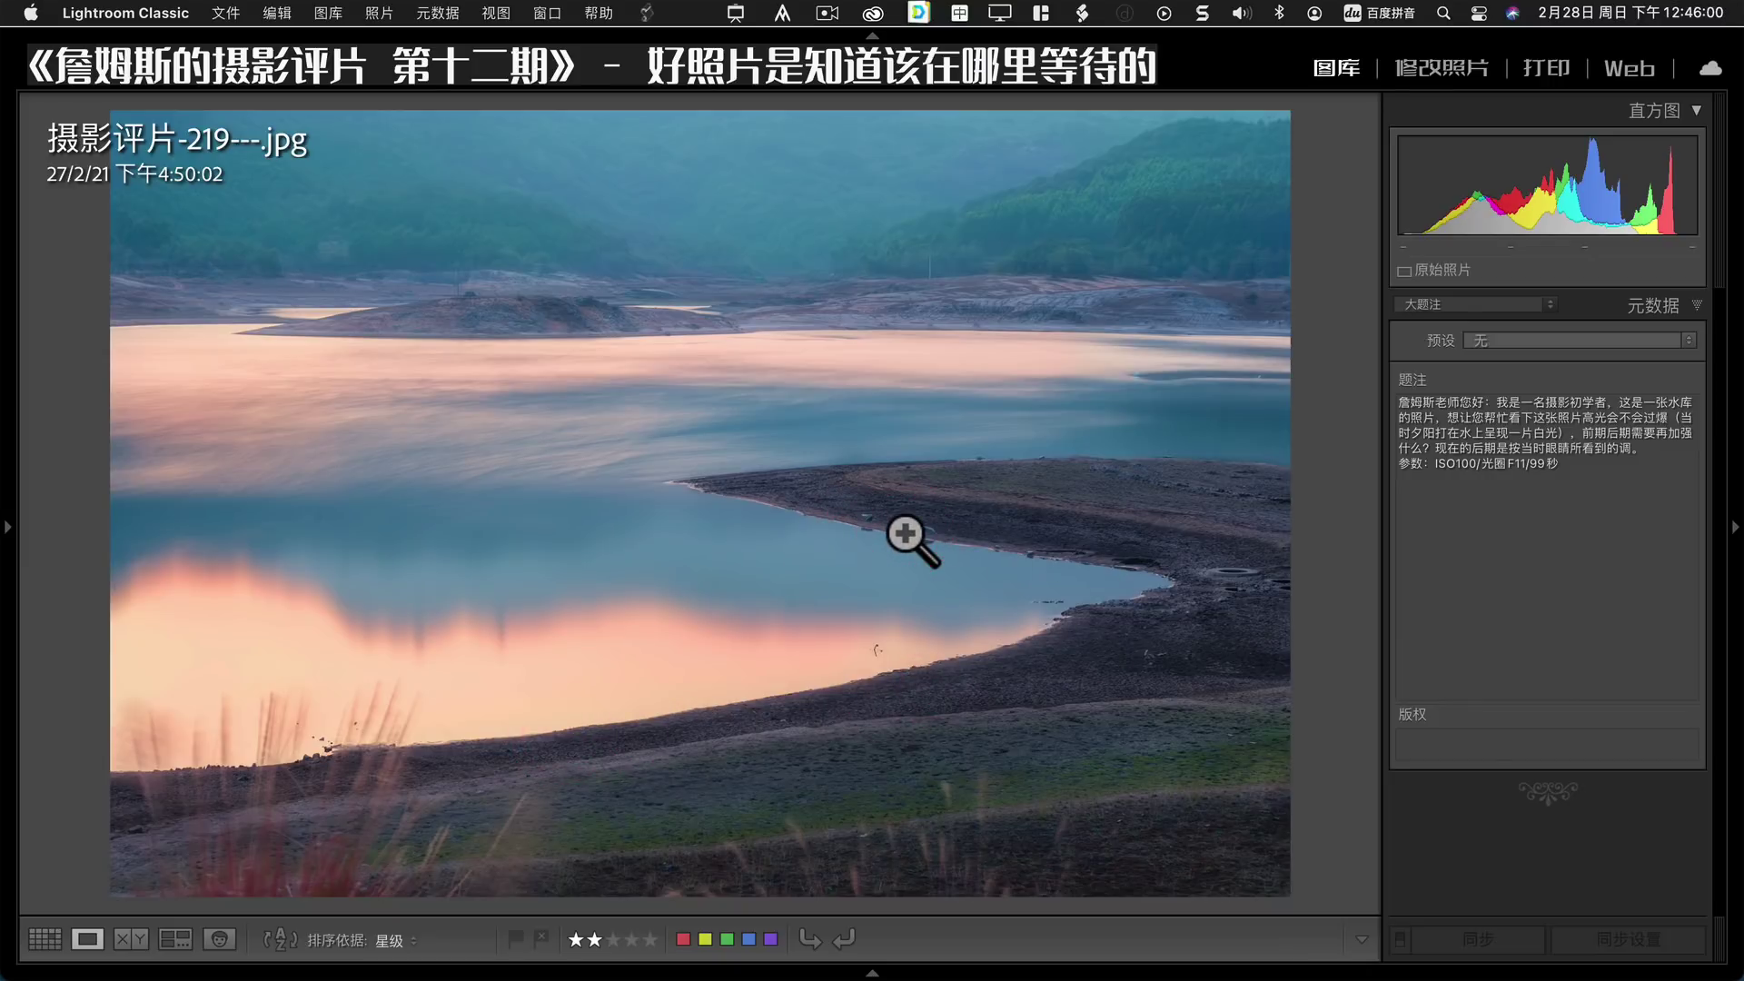
Advance to the canyon photo of a figure overlooking temple rooftops.
{"action": "key", "text": "Right"}
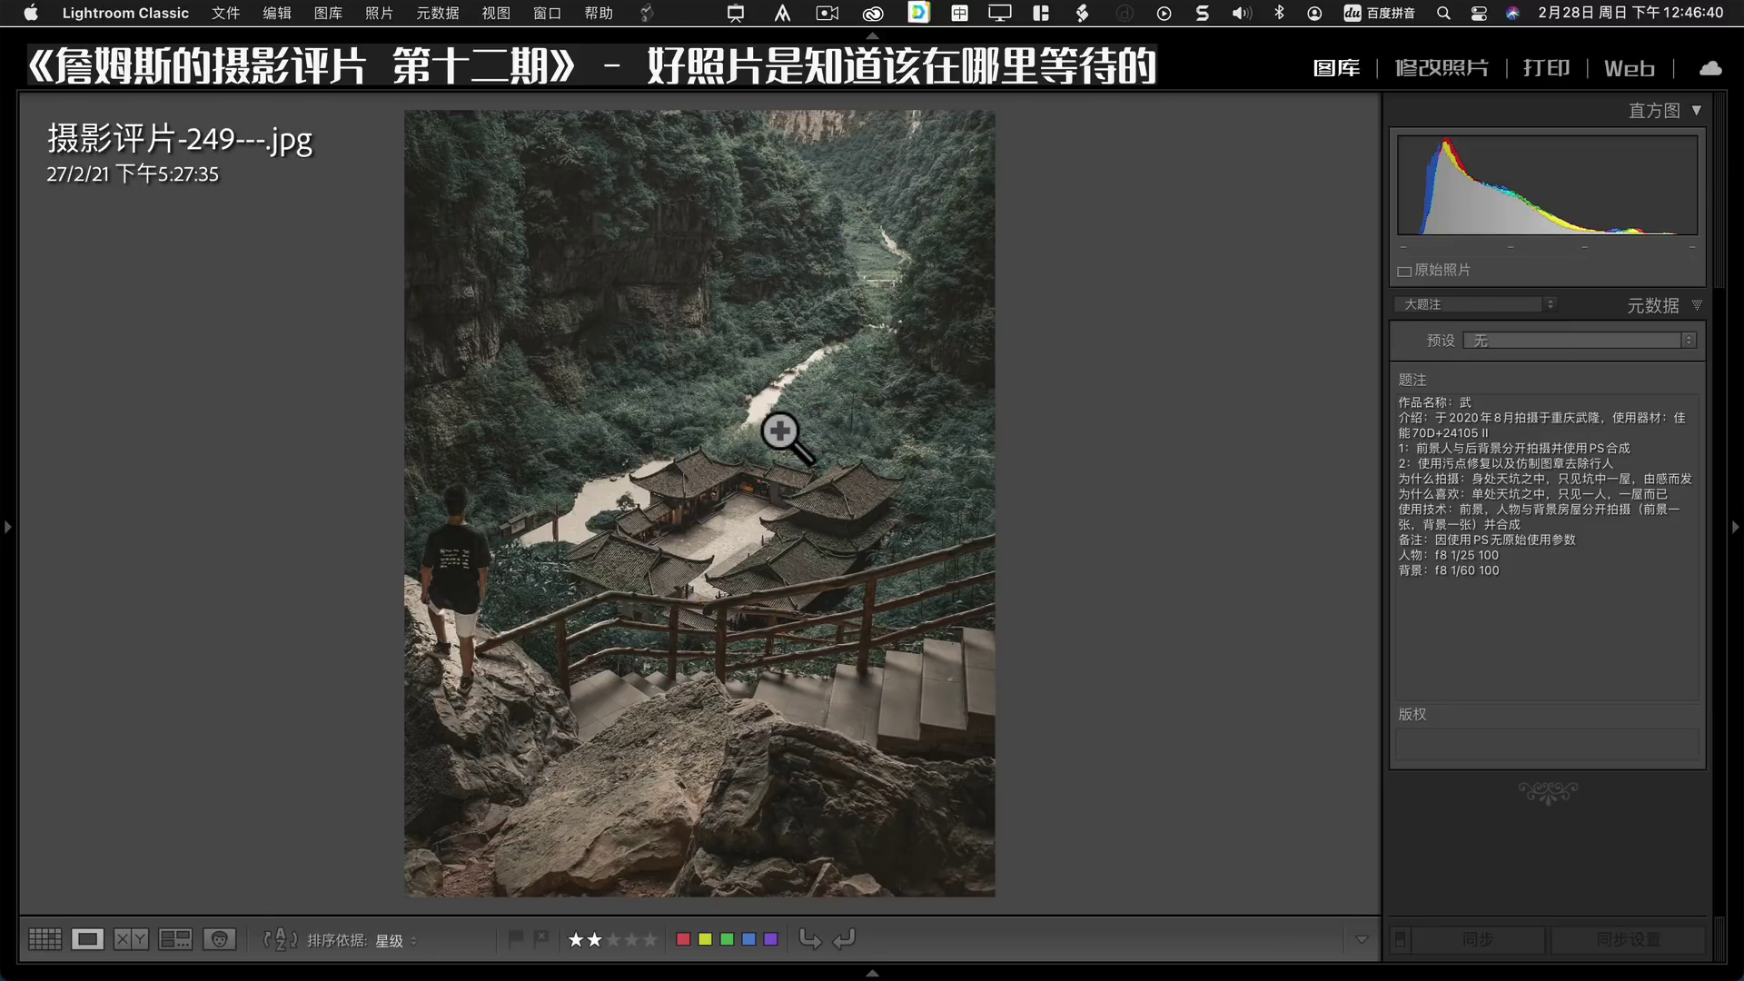
Advance to the misty mountain-town sunrise photo 摄影评片-252.
{"action": "key", "text": "Right"}
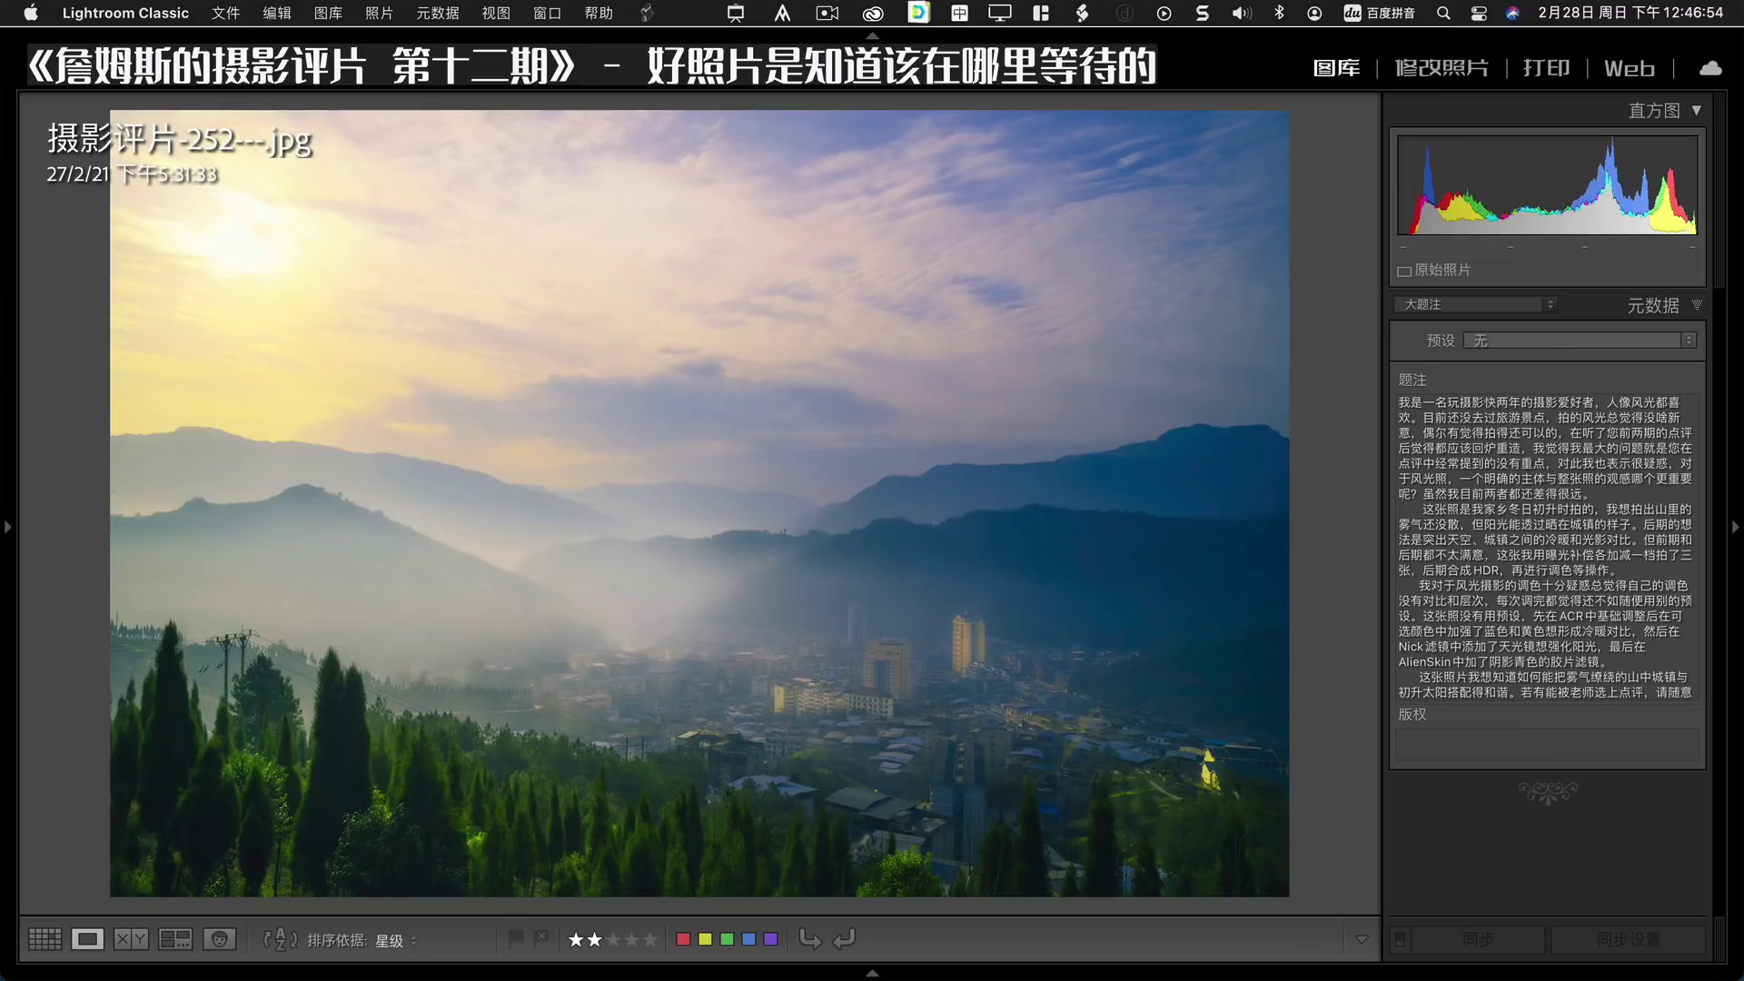
Inspect the misty town and trees at full size, then advance to the red-lit night reflection photo.
{"action": "left_click", "coordinate": [817, 654]}
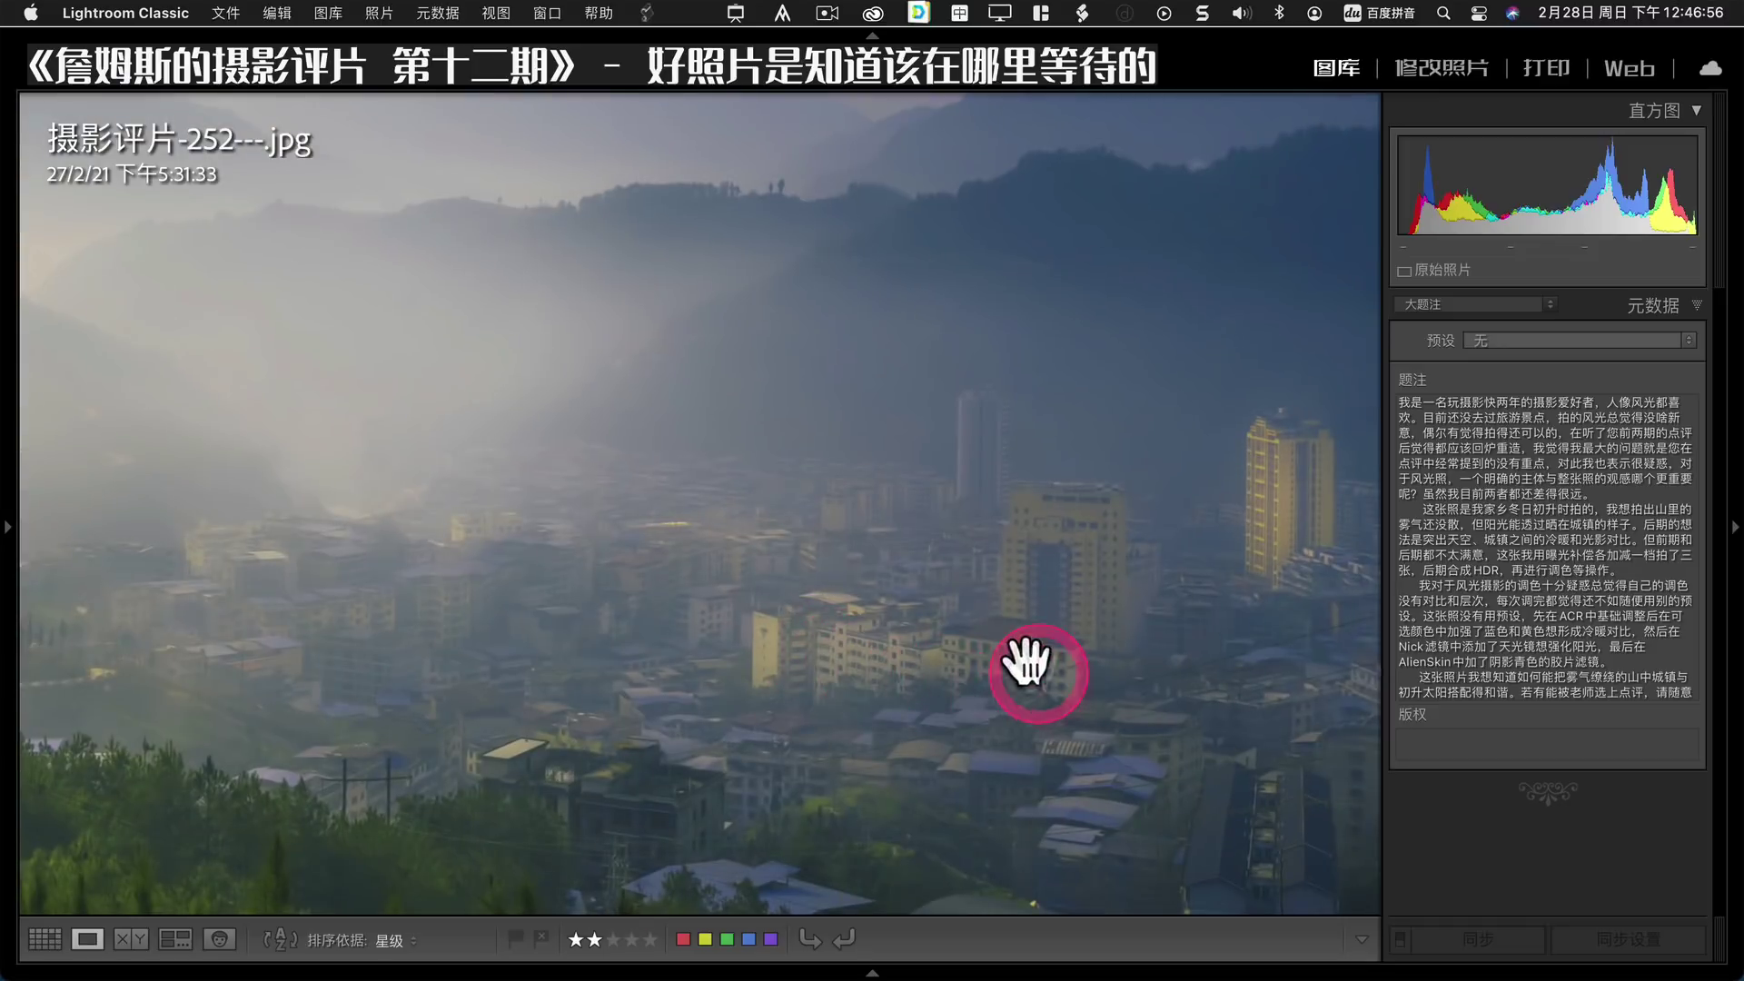
{"action": "left_click_drag", "start_coordinate": [1036, 663], "coordinate": [695, 502]}
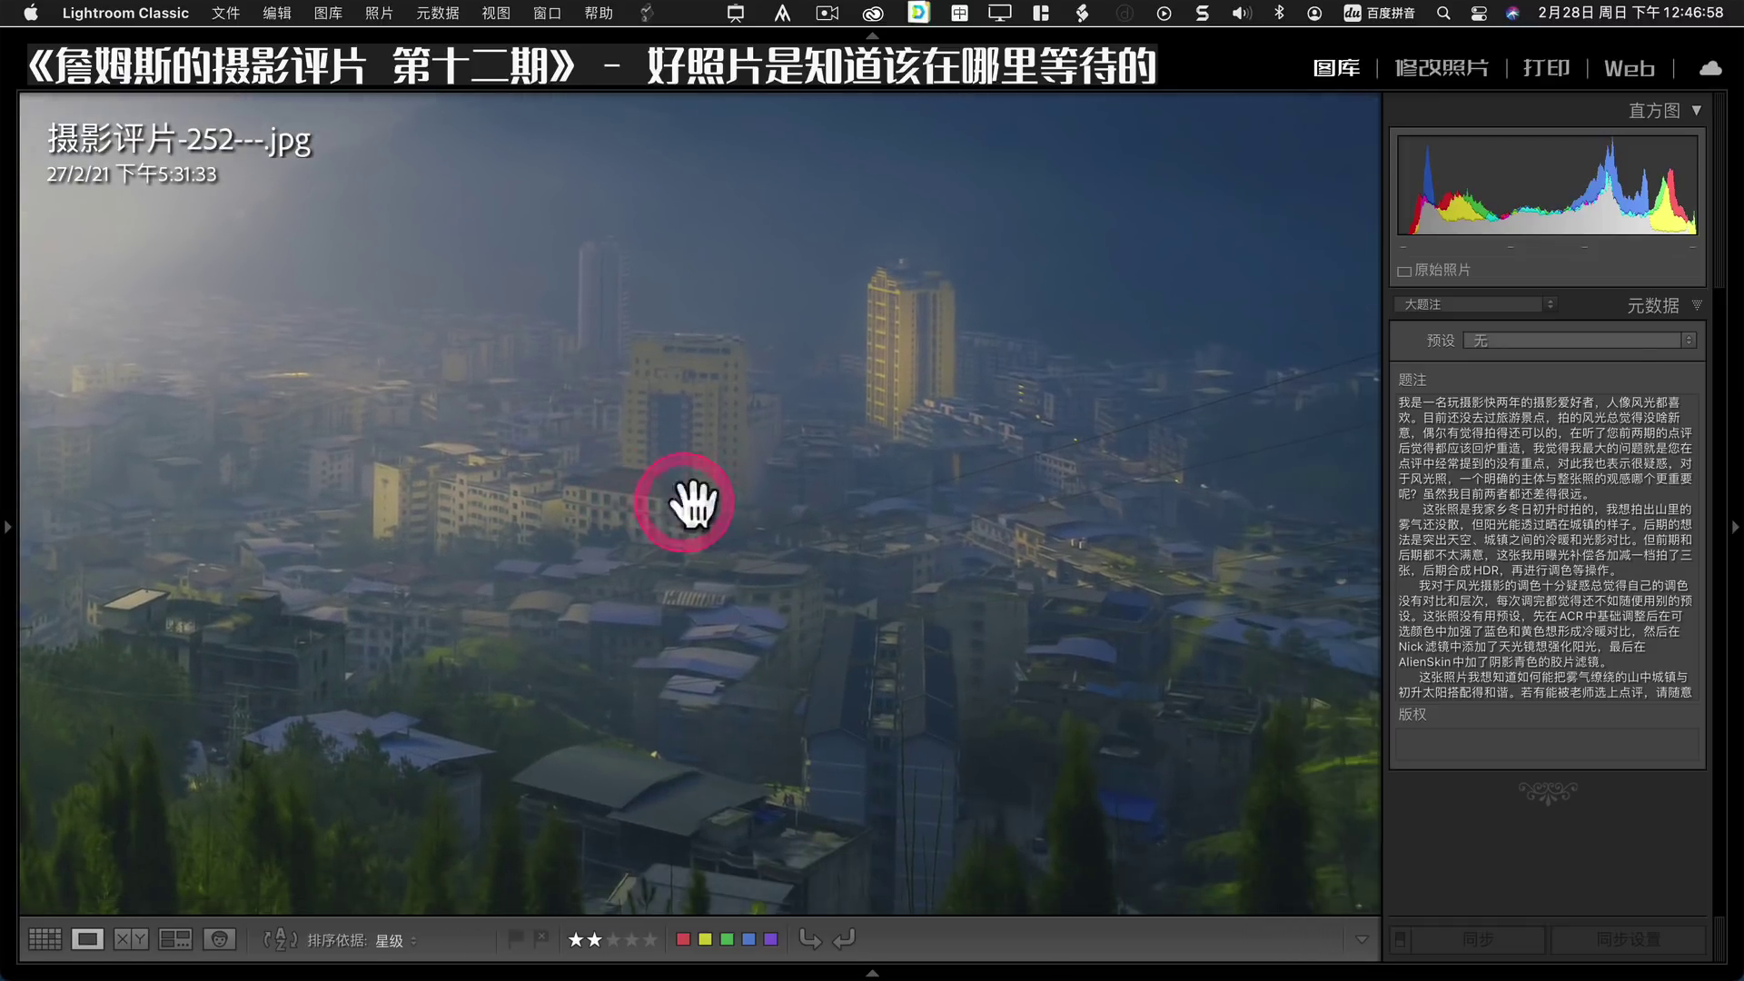
{"action": "left_click_drag", "start_coordinate": [881, 534], "coordinate": [894, 536]}
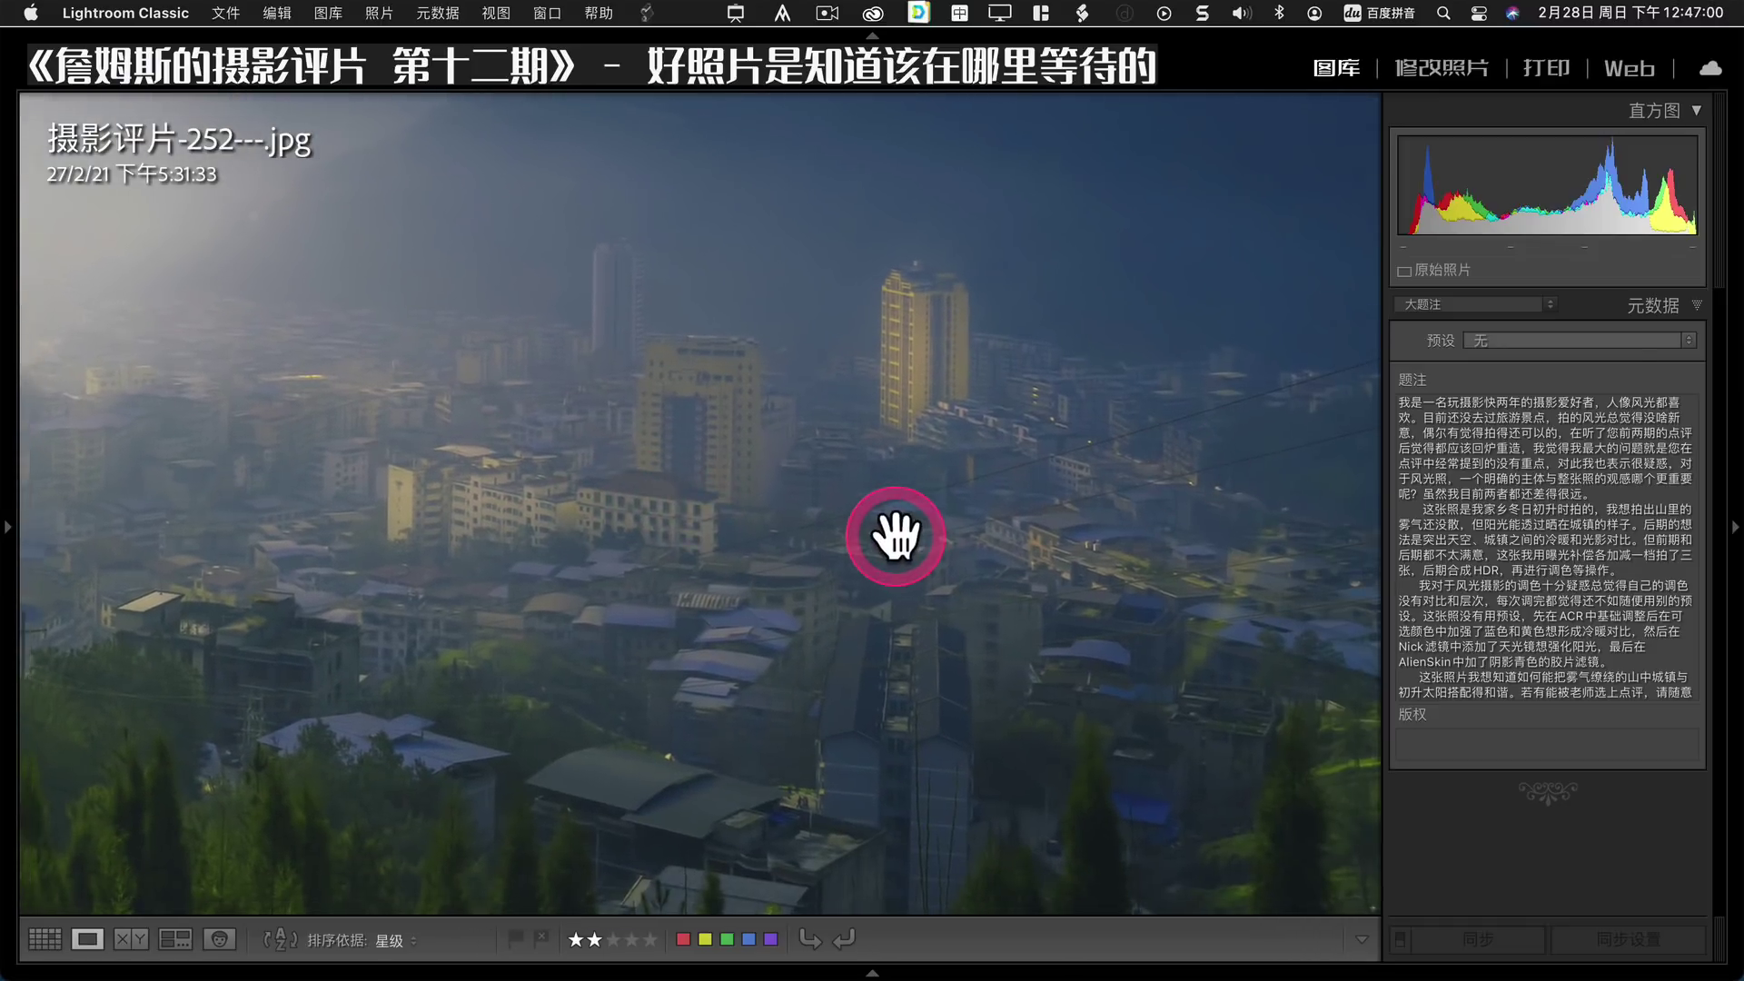
{"action": "left_click", "coordinate": [768, 509]}
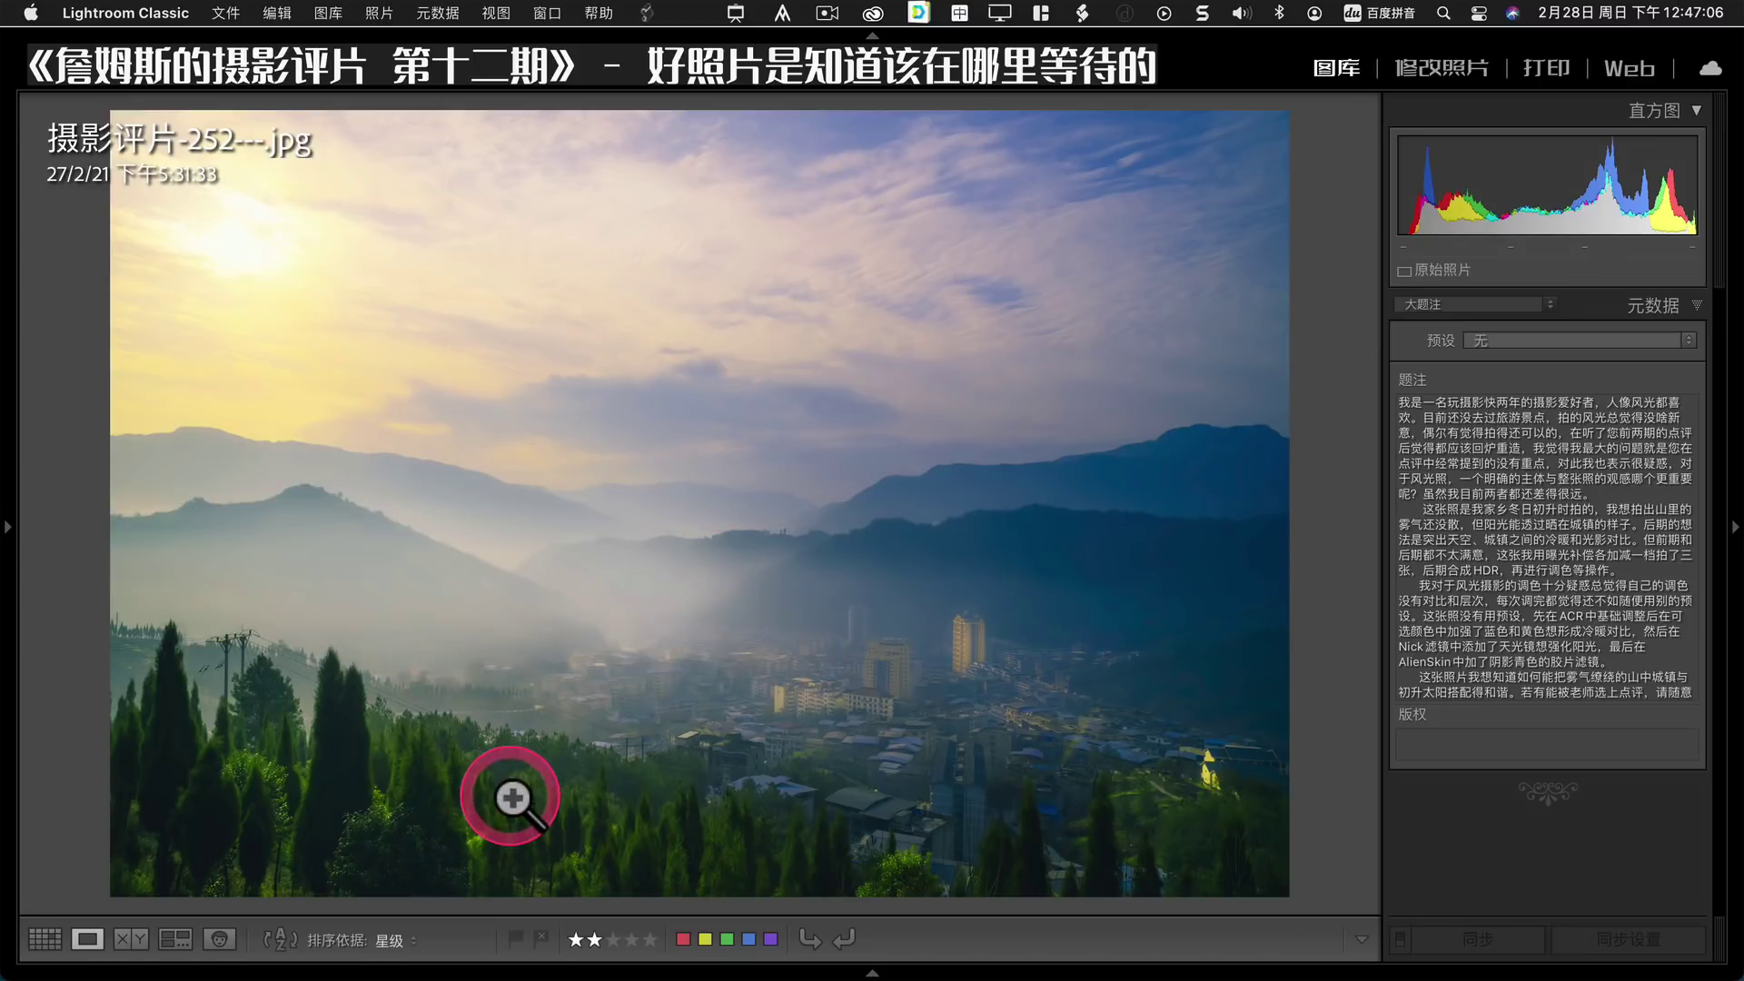
{"action": "left_click", "coordinate": [569, 794]}
{"action": "left_click", "coordinate": [895, 472]}
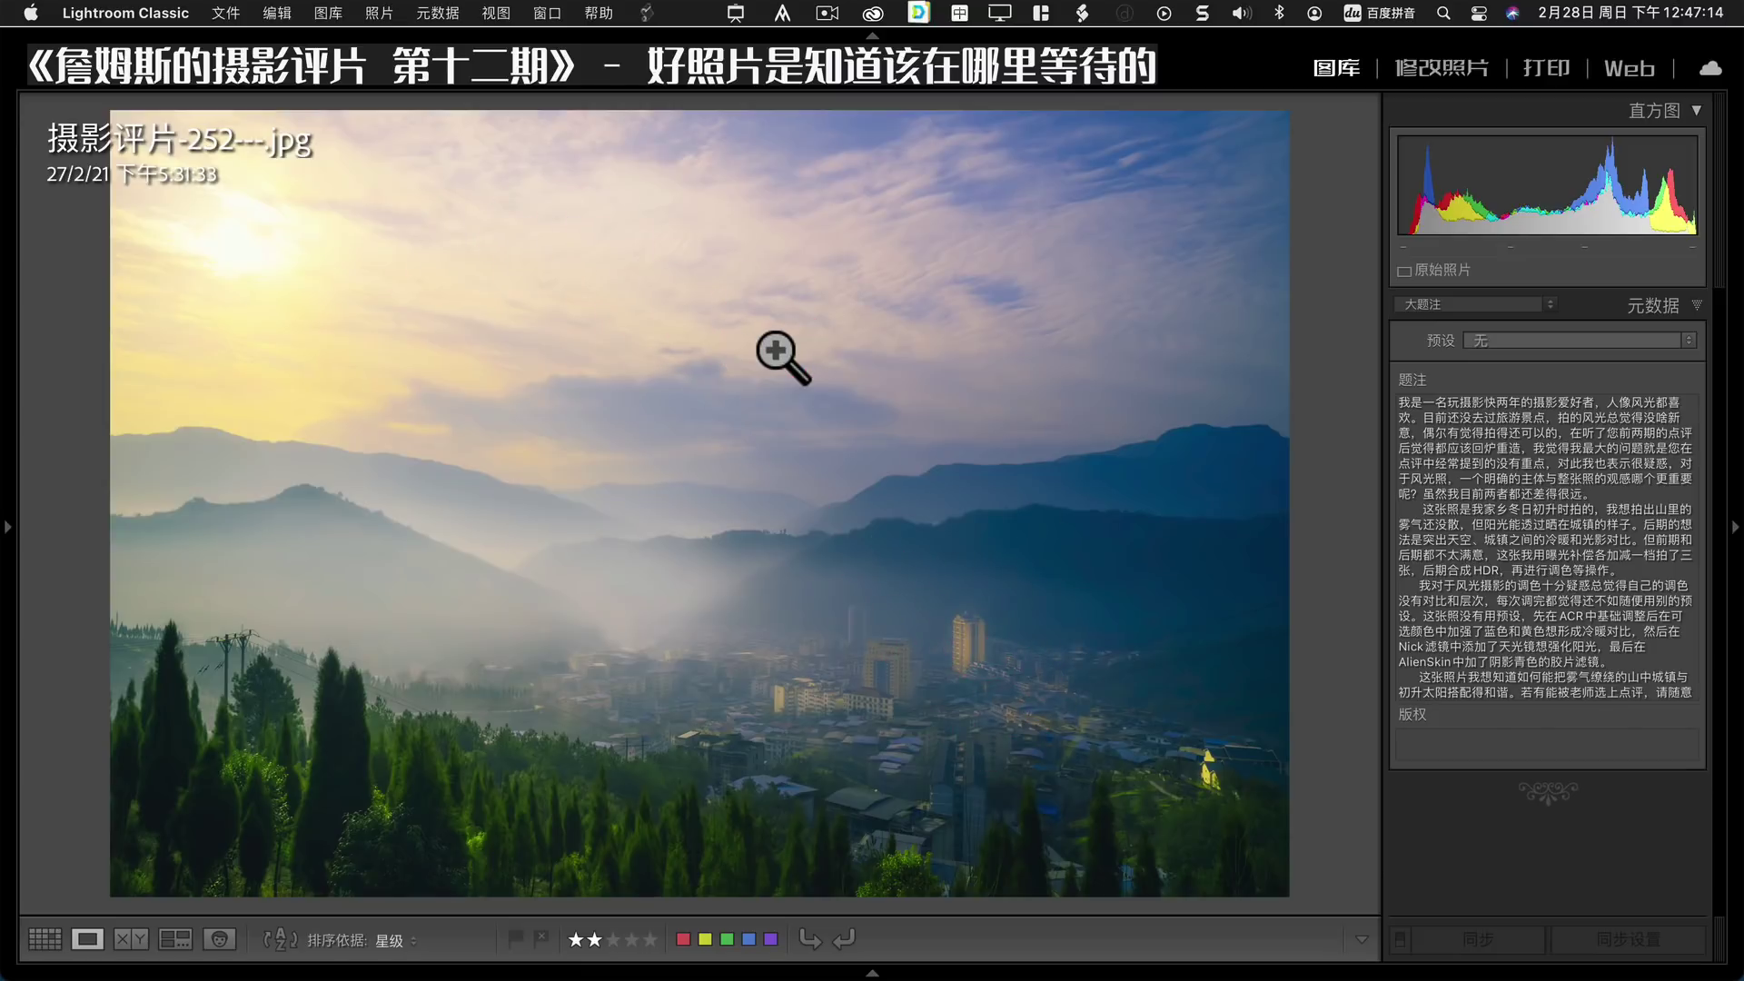
{"action": "key", "text": "Right"}
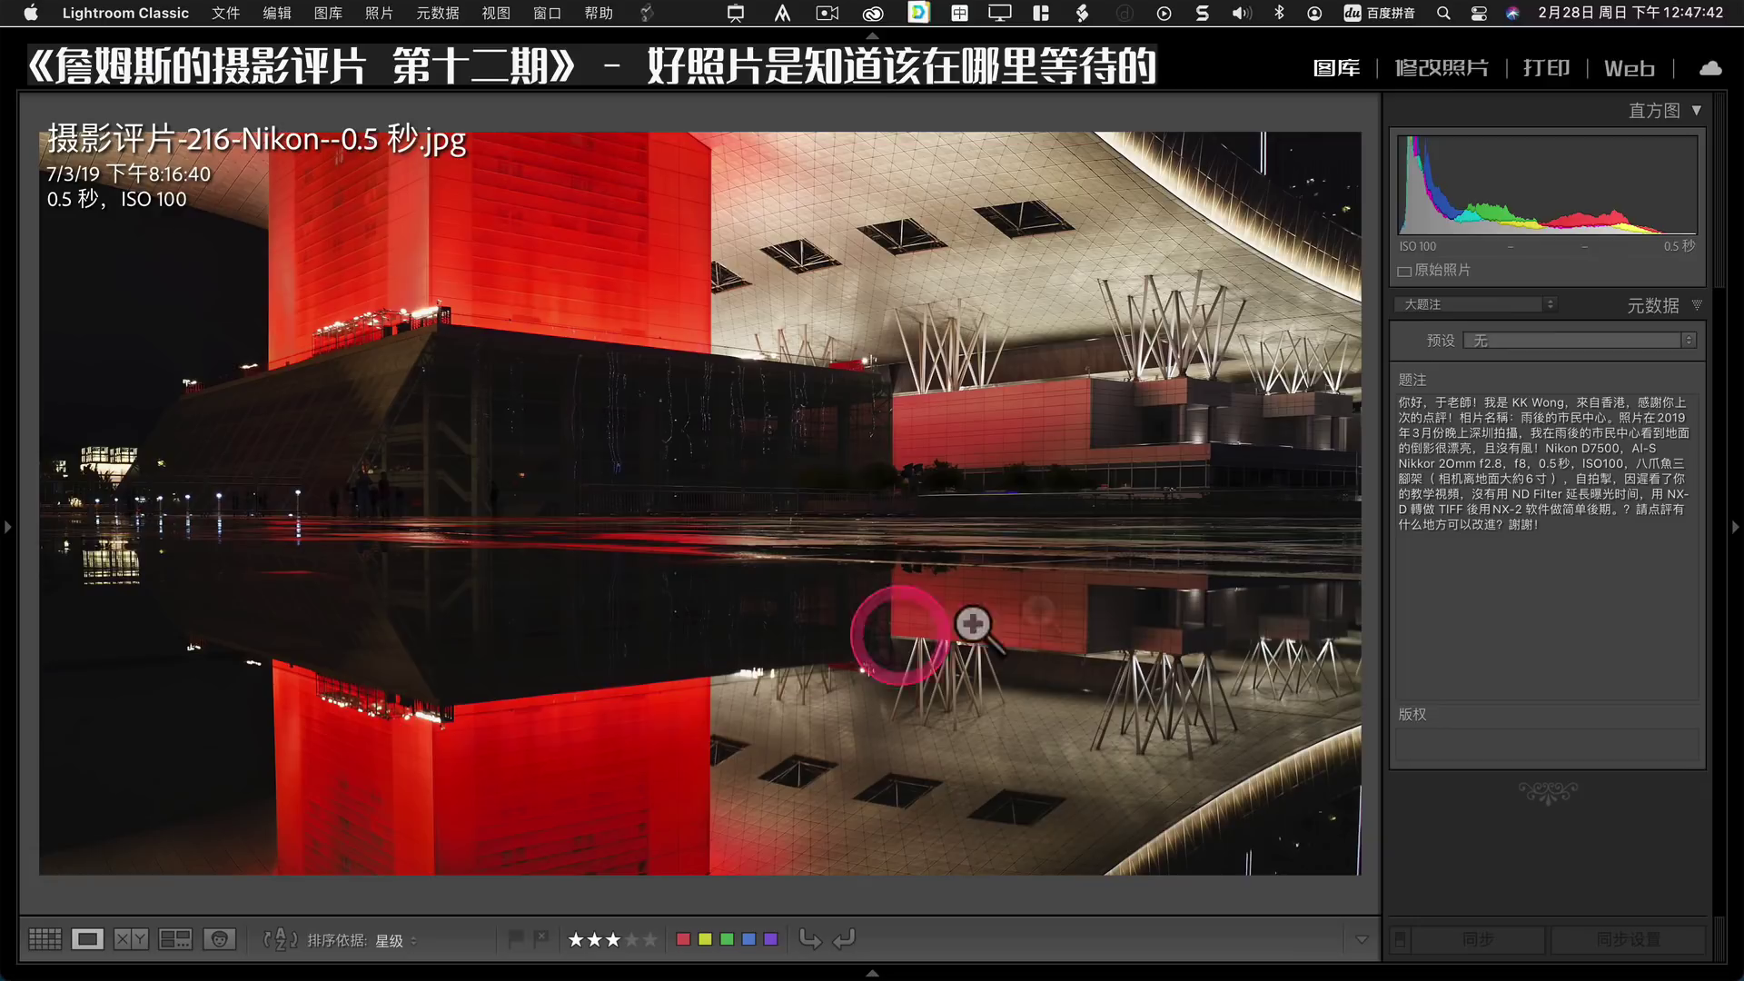
Work in the night reflection photo's caption and view, then advance to the stormy seascape 220.
{"action": "left_click", "coordinate": [1615, 545]}
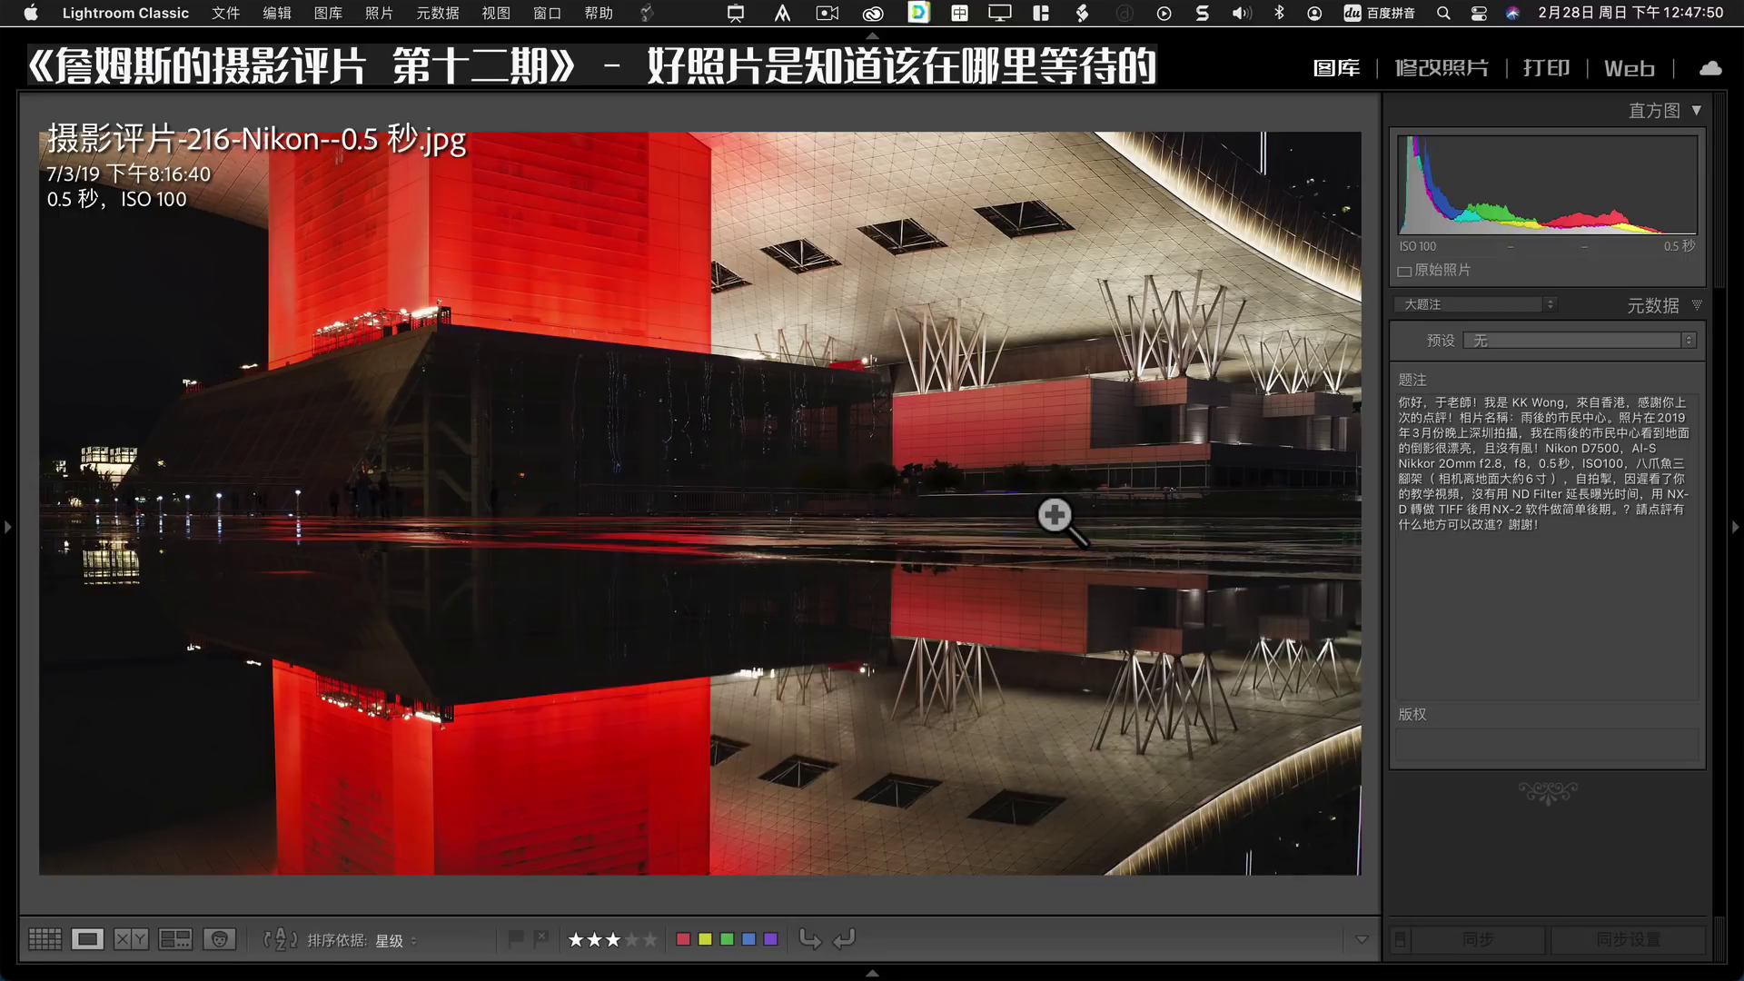
{"action": "left_click_drag", "start_coordinate": [1053, 515], "coordinate": [1081, 870]}
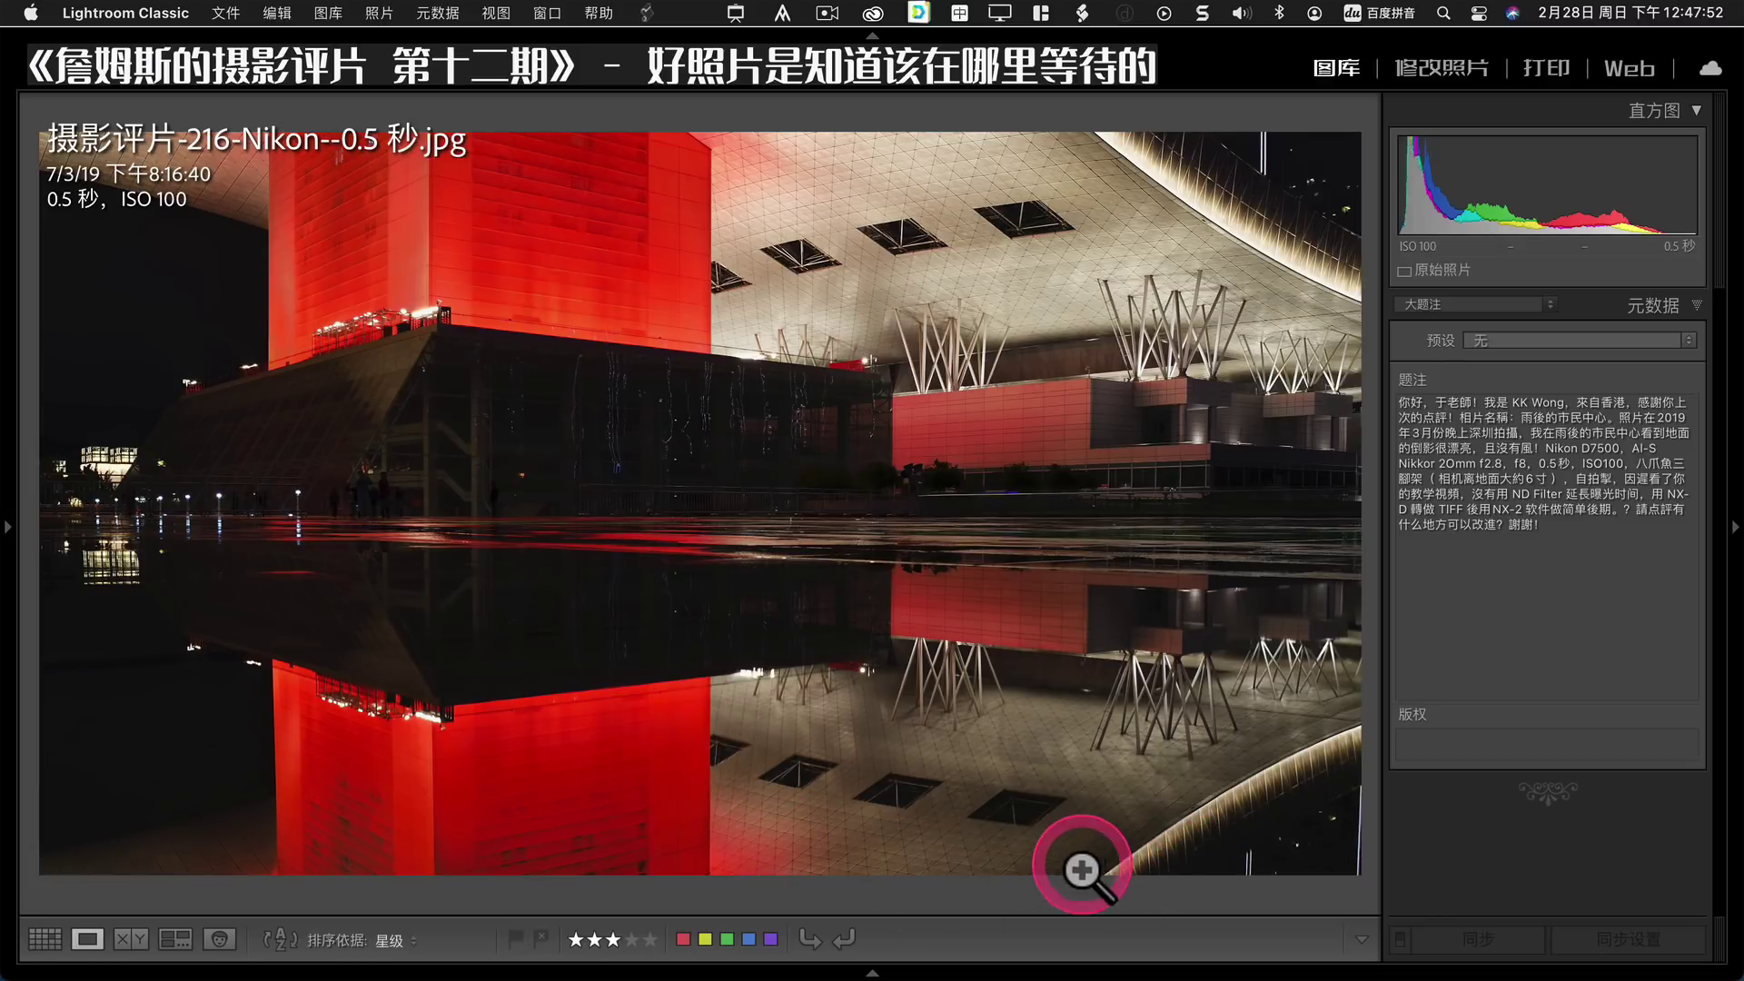
{"action": "left_click_drag", "start_coordinate": [1081, 870], "coordinate": [952, 659]}
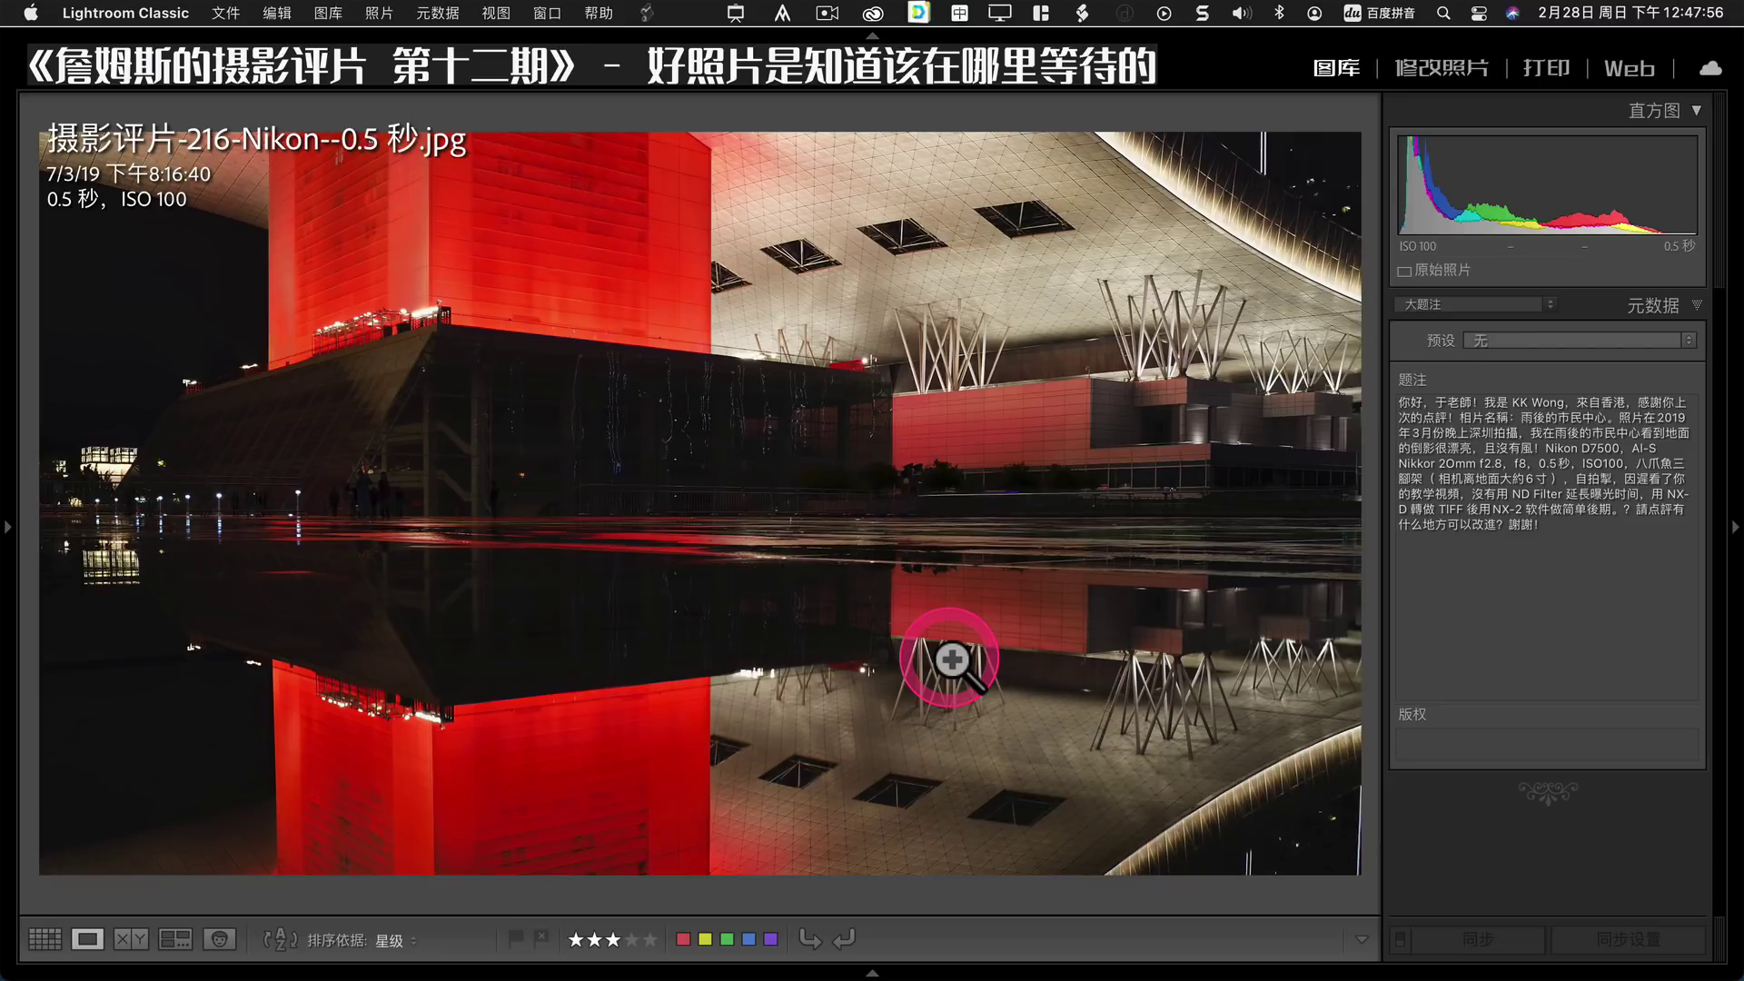
{"action": "mouse_move", "coordinate": [1441, 650]}
{"action": "left_mouse_down"}
{"action": "mouse_move", "coordinate": [1335, 570]}
{"action": "mouse_move", "coordinate": [1092, 691]}
{"action": "left_mouse_up"}
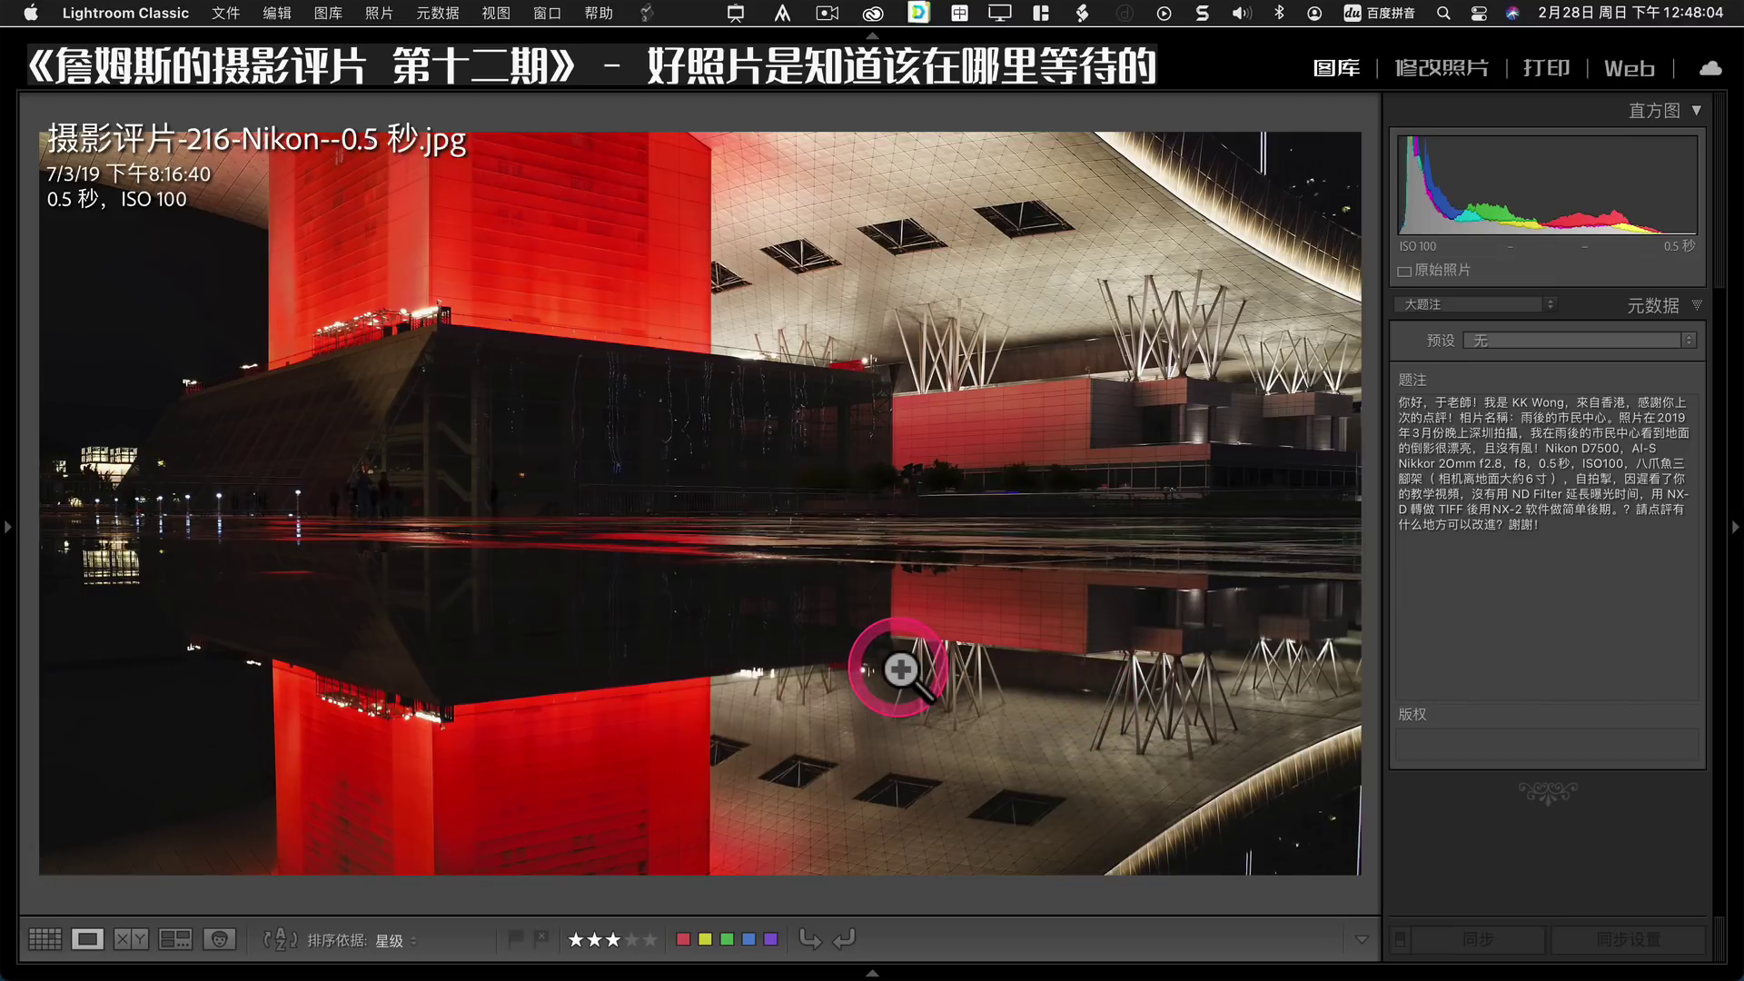
{"action": "key", "text": "Right"}
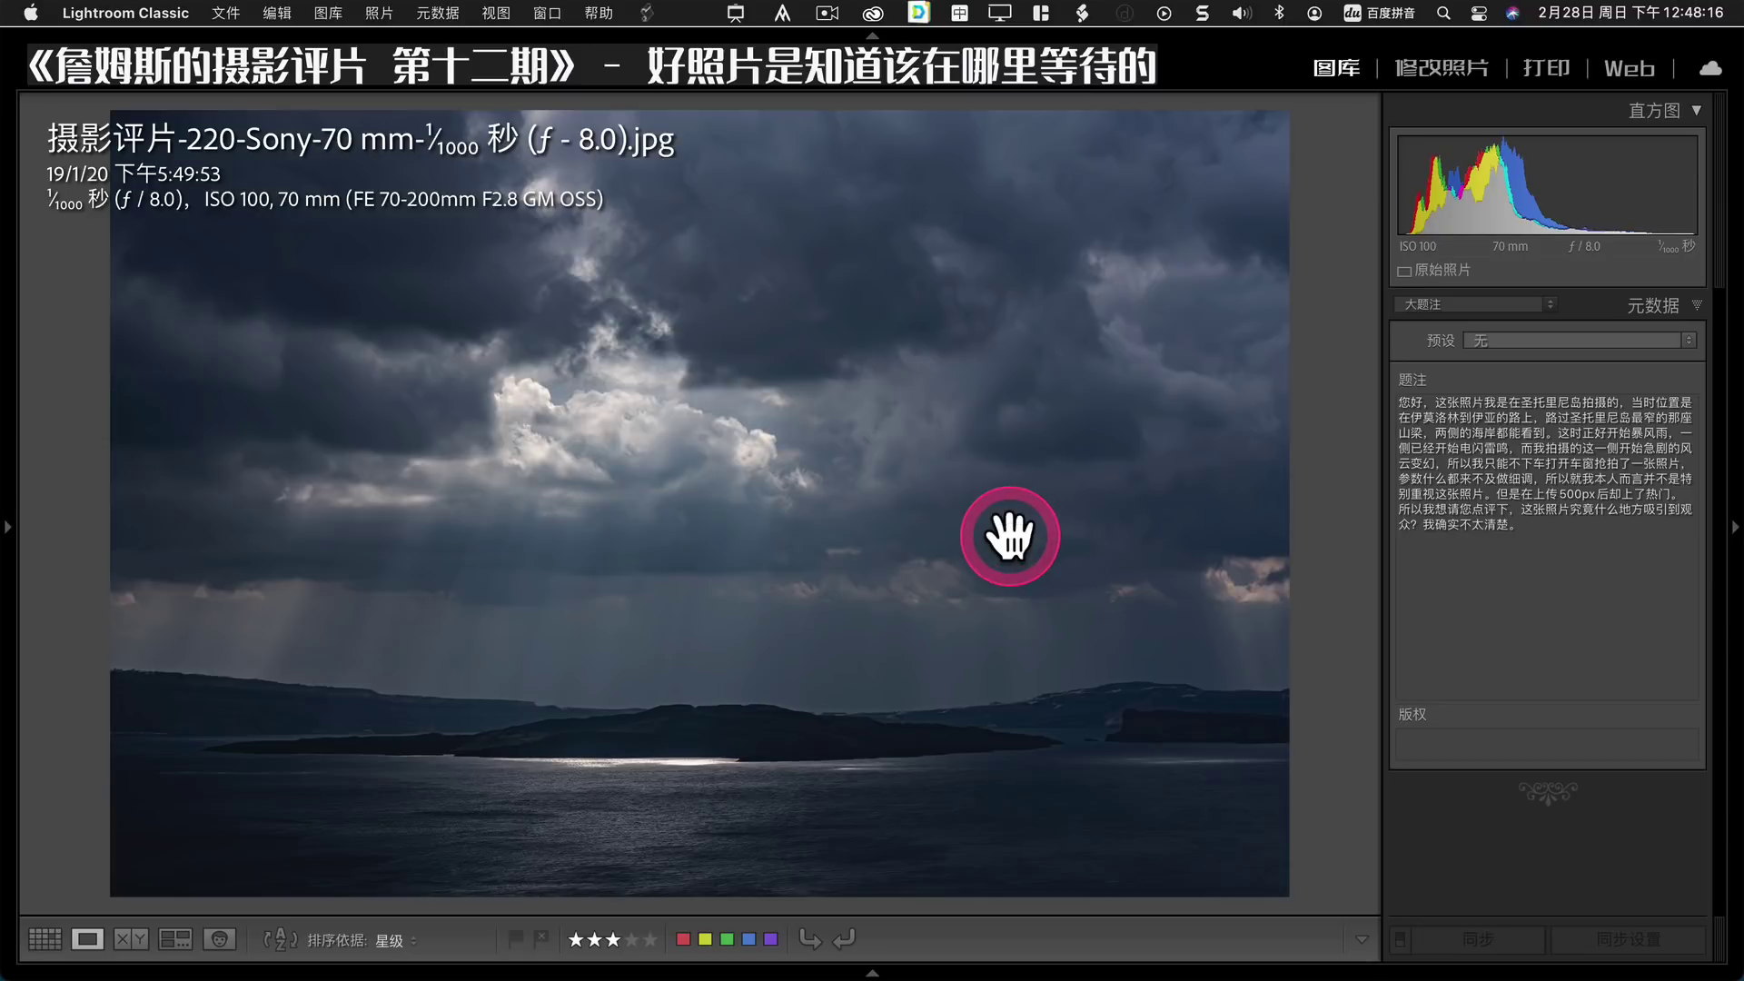
Inspect the clouds up close, then convert the stormy sea photo to black and white in Develop.
{"action": "left_click", "coordinate": [1045, 567]}
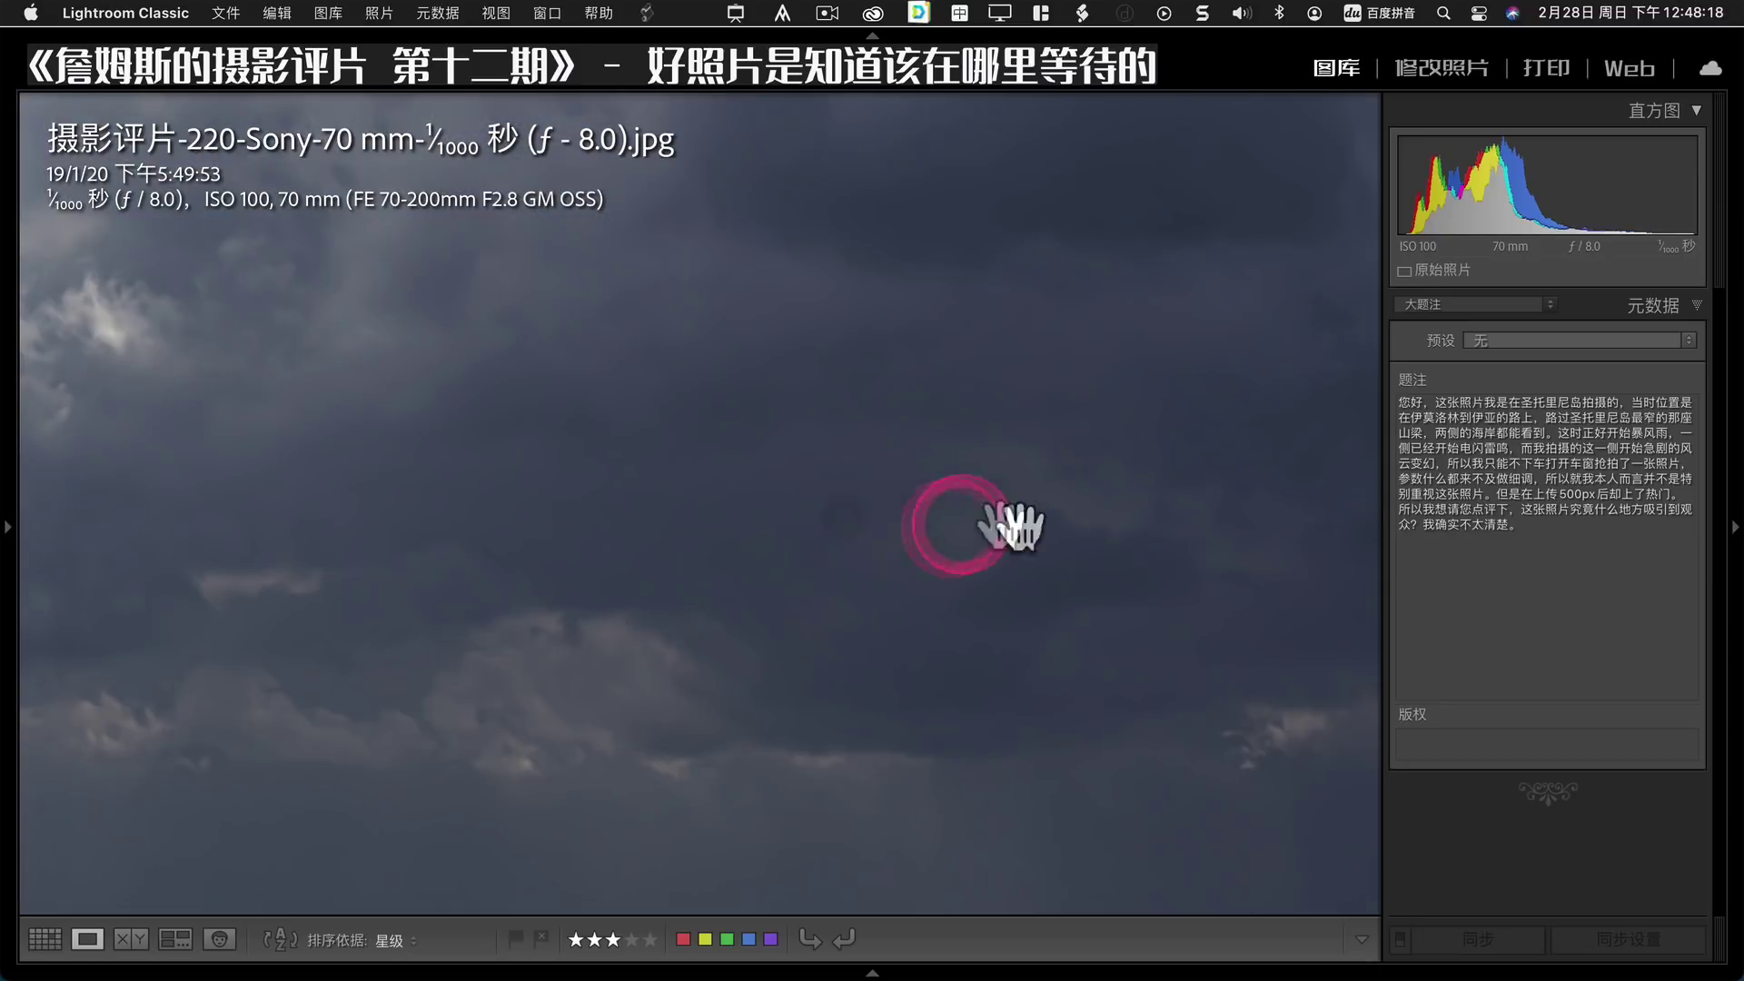
{"action": "left_click", "coordinate": [850, 586]}
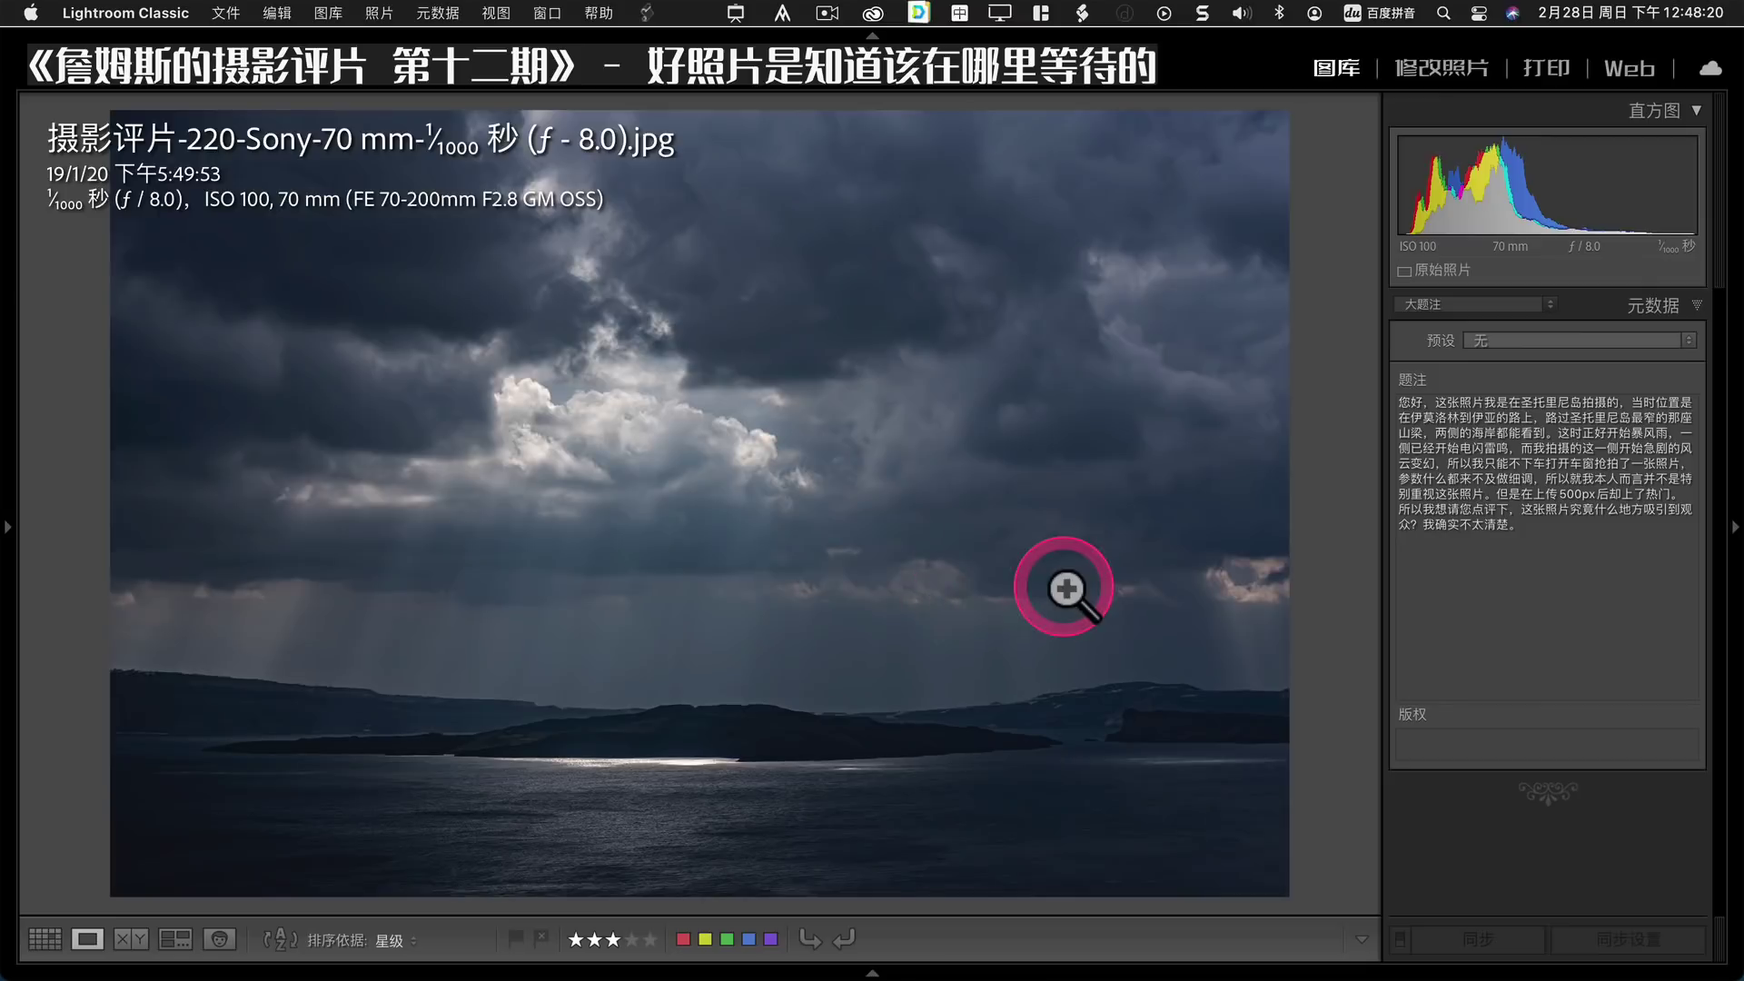
{"action": "left_click", "coordinate": [1435, 69]}
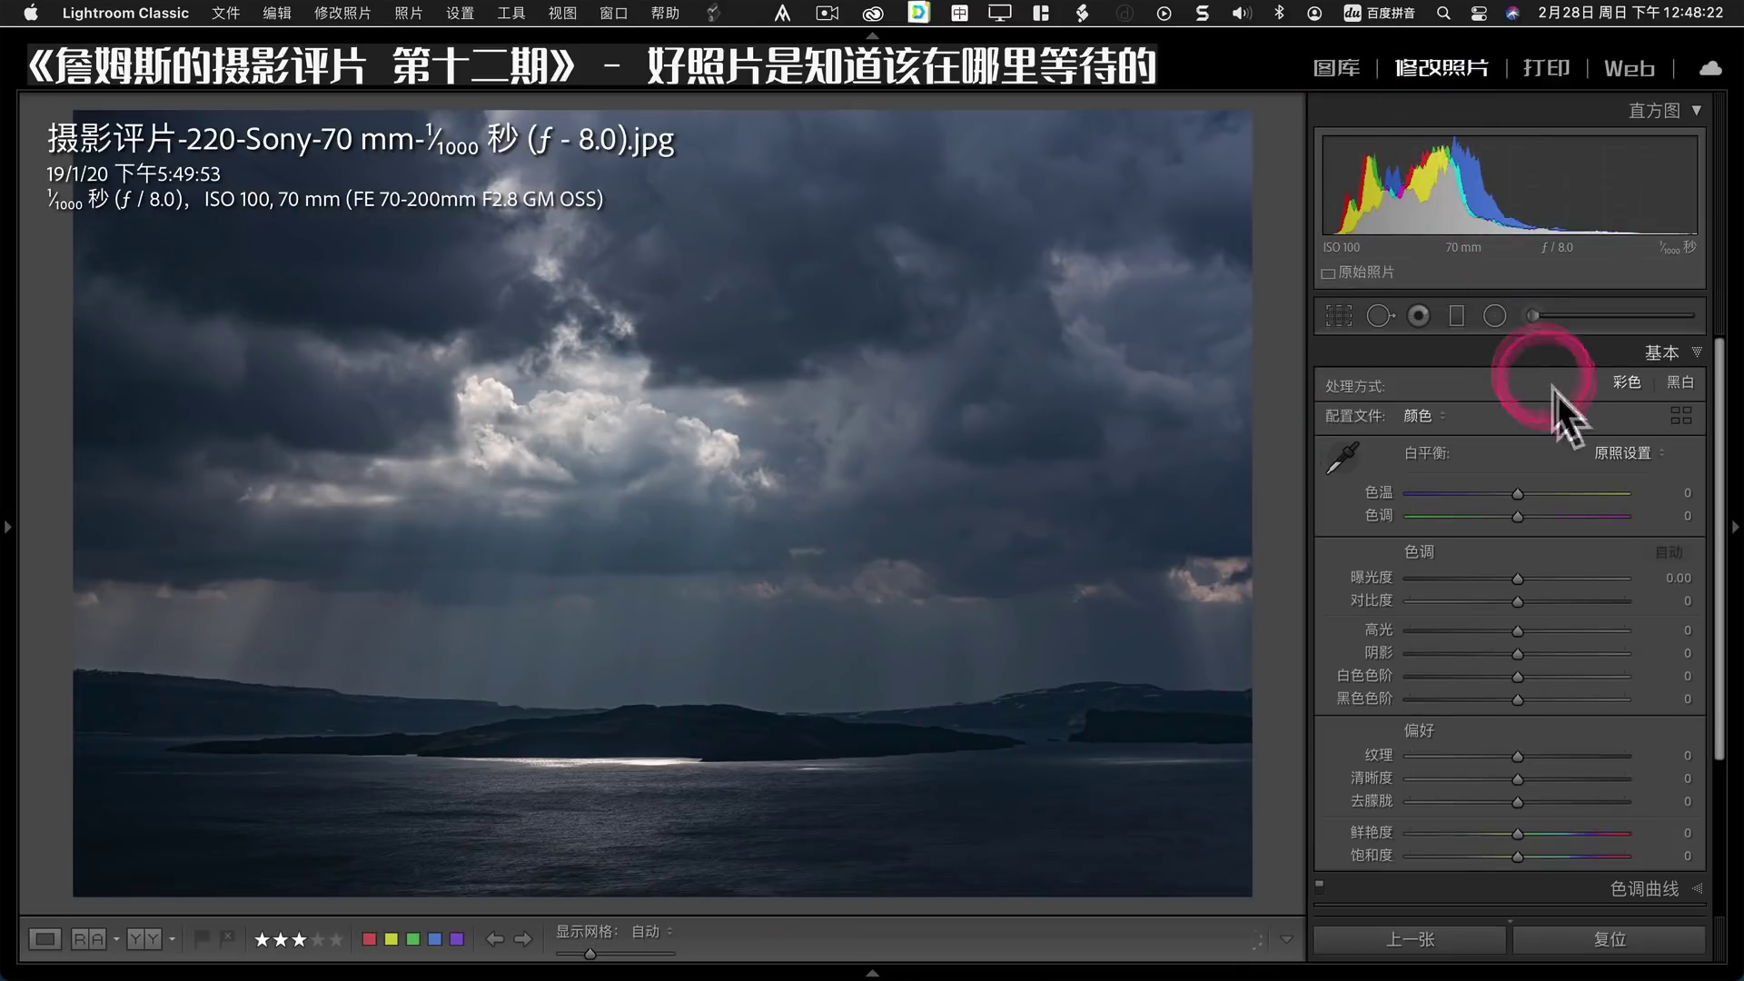
{"action": "left_click", "coordinate": [1681, 382]}
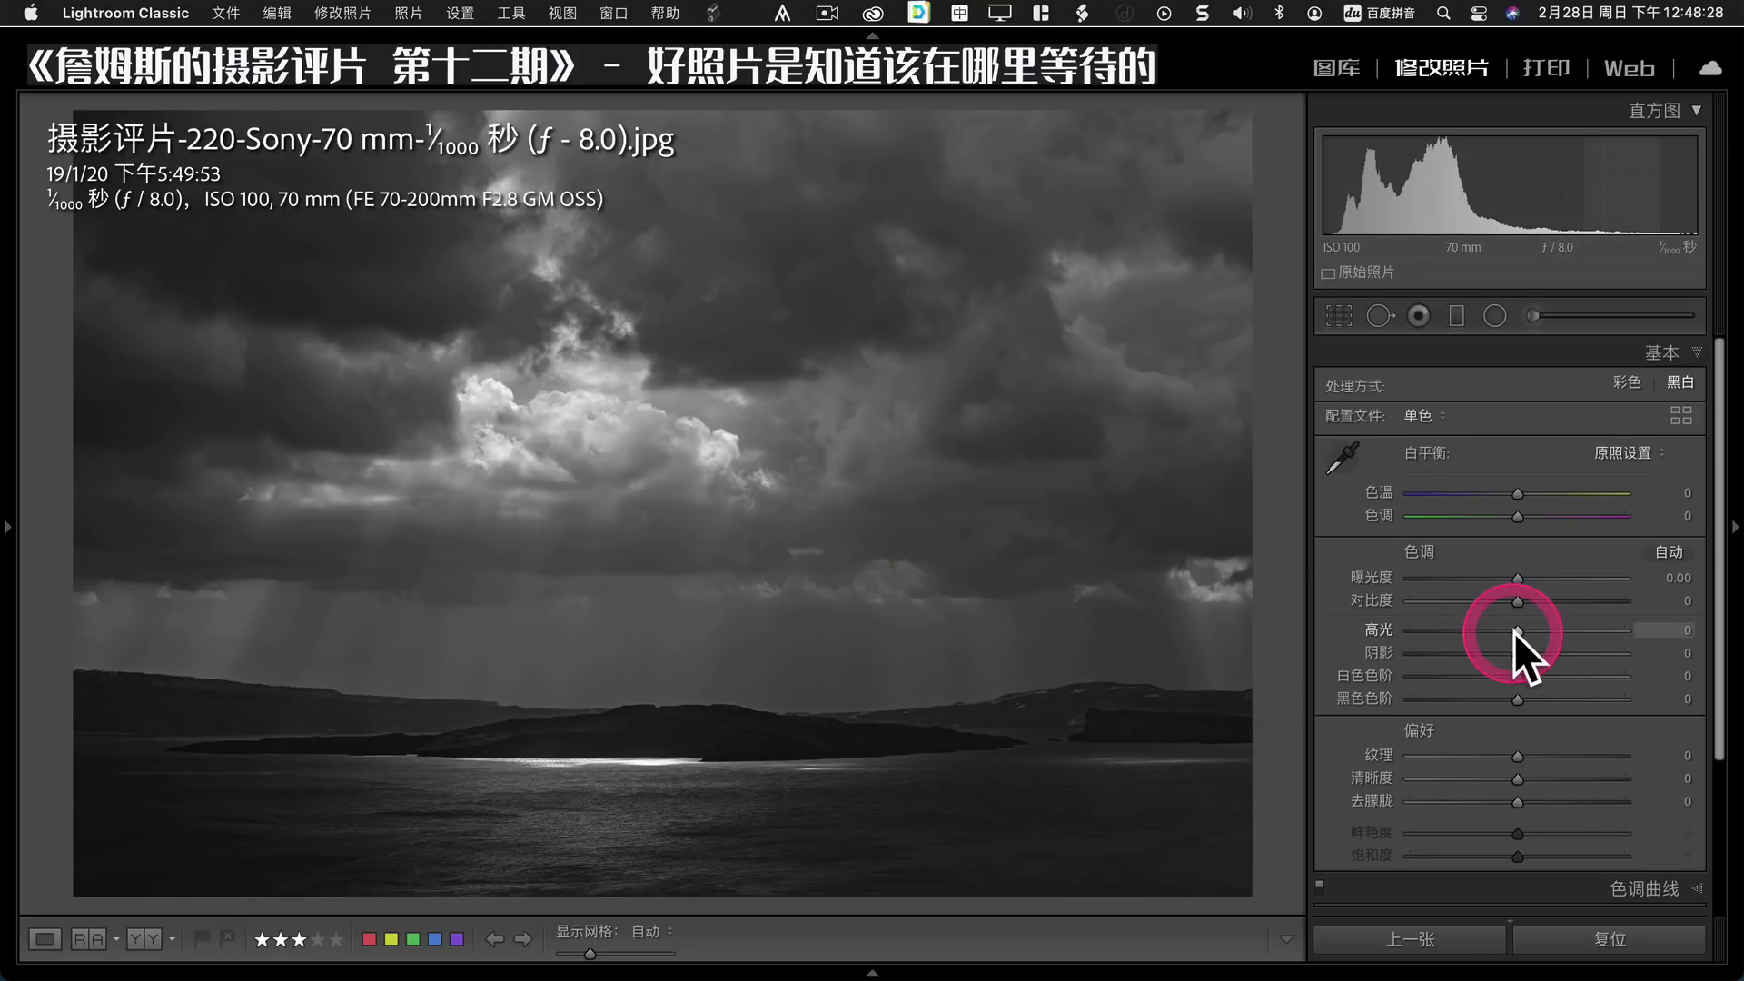
Set highlights +50, shadows −39 and exposure −0.20, then return to the photo grid.
{"action": "mouse_move", "coordinate": [1519, 629]}
{"action": "left_mouse_down"}
{"action": "mouse_move", "coordinate": [1573, 634]}
{"action": "mouse_move", "coordinate": [1475, 656]}
{"action": "left_mouse_up"}
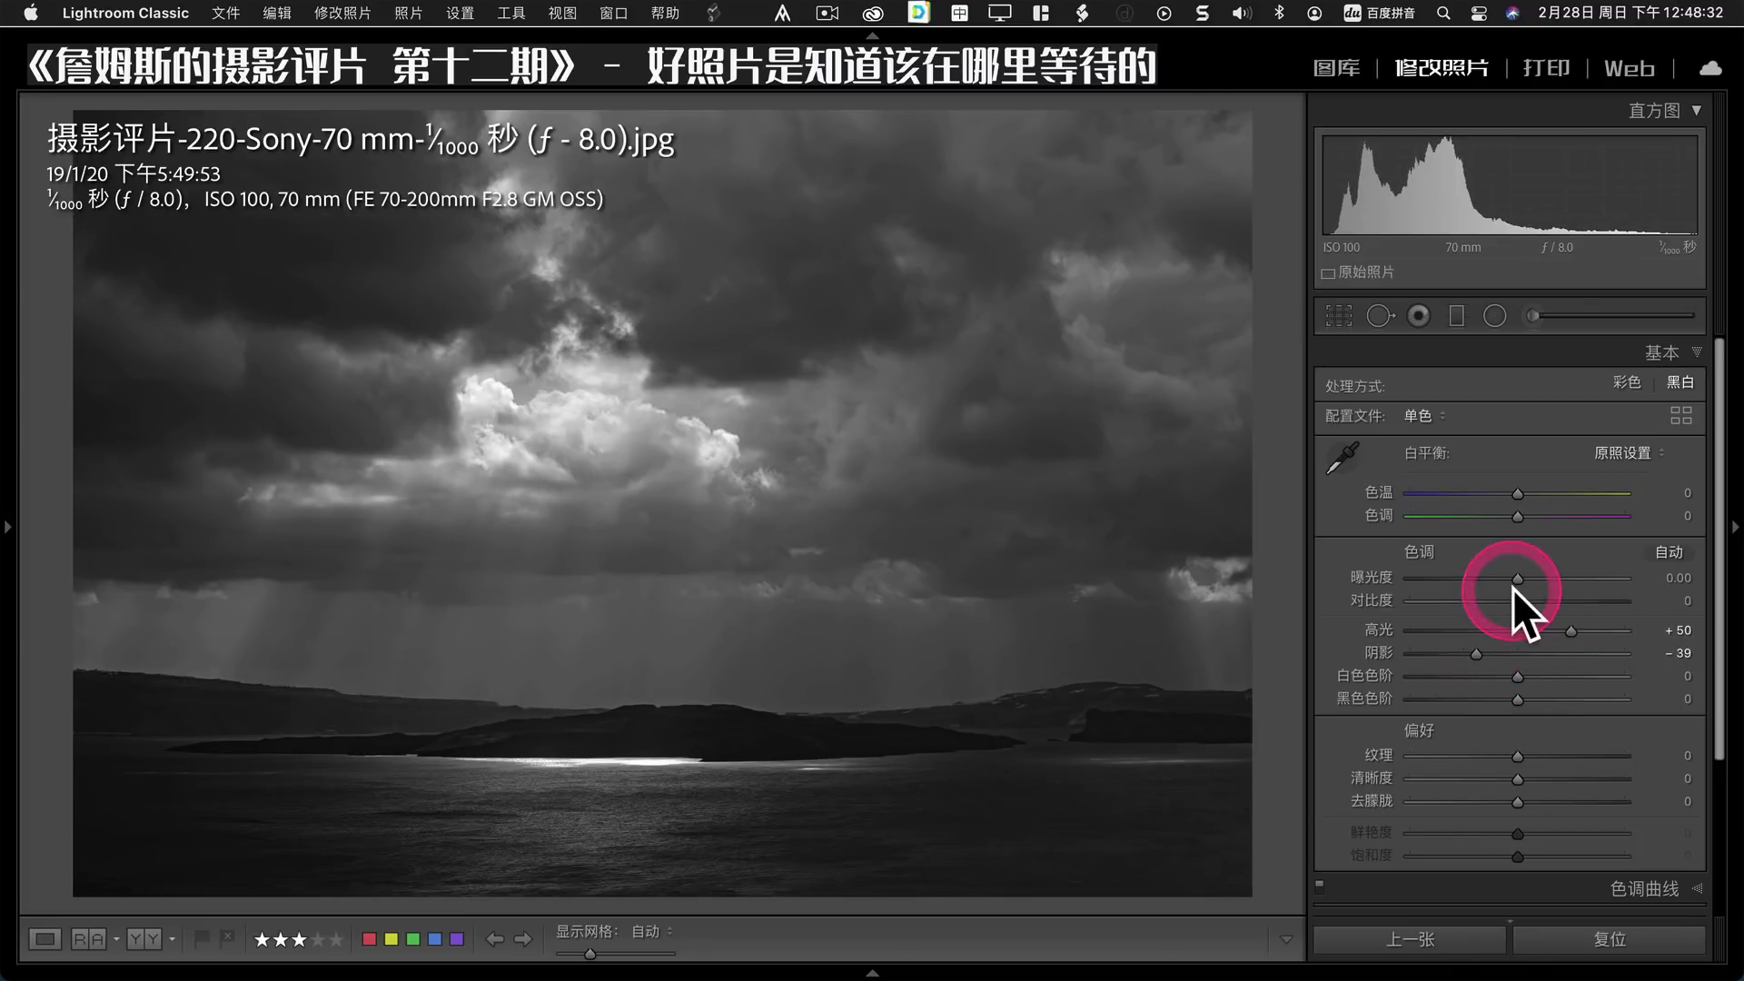
{"action": "left_click_drag", "start_coordinate": [1517, 579], "coordinate": [1513, 578]}
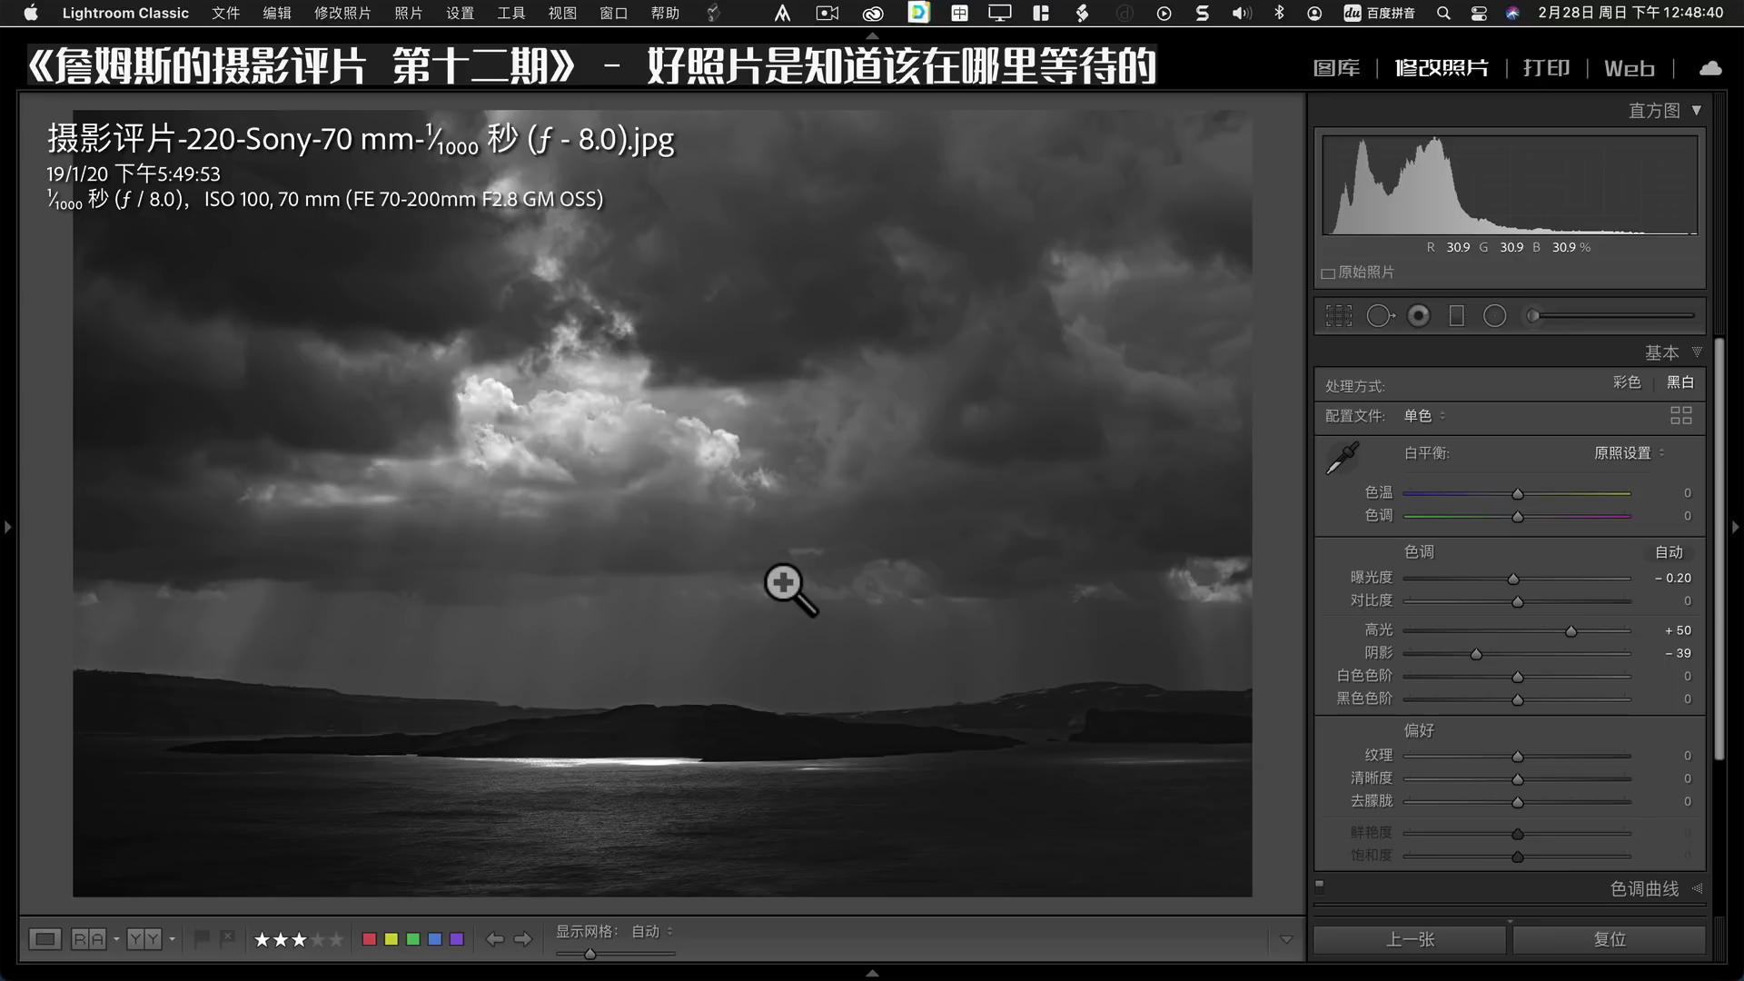
{"action": "left_click", "coordinate": [783, 586]}
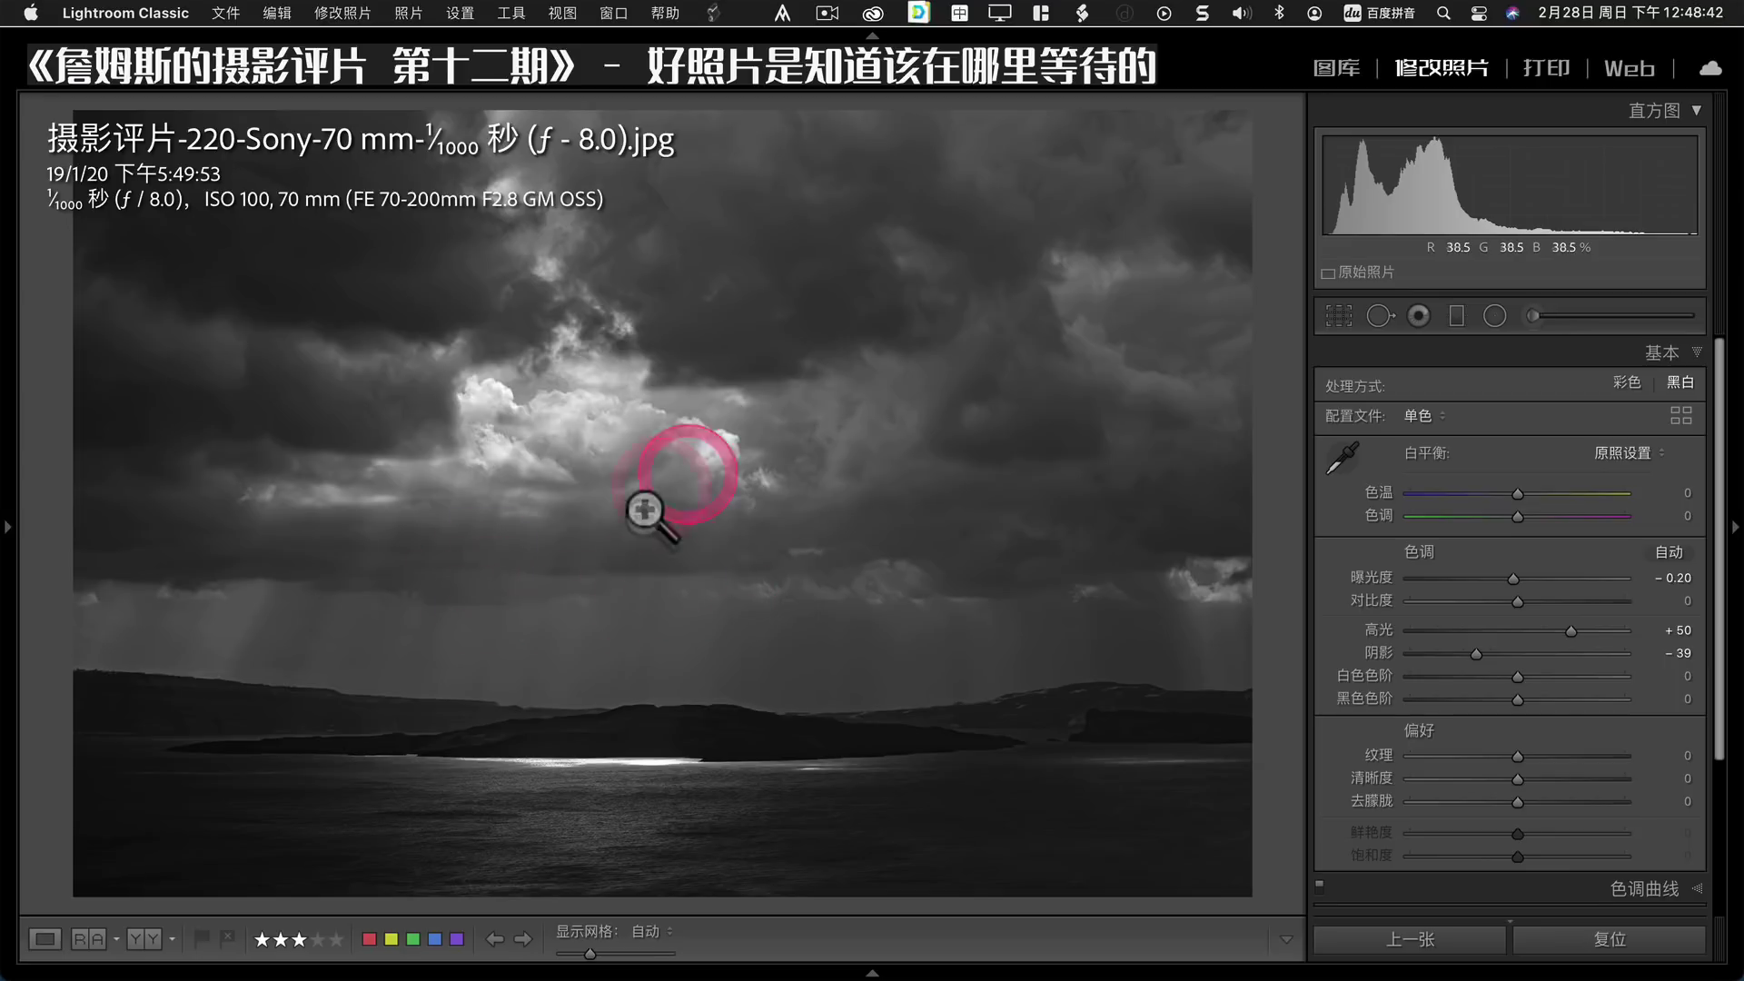
{"action": "left_click", "coordinate": [761, 574]}
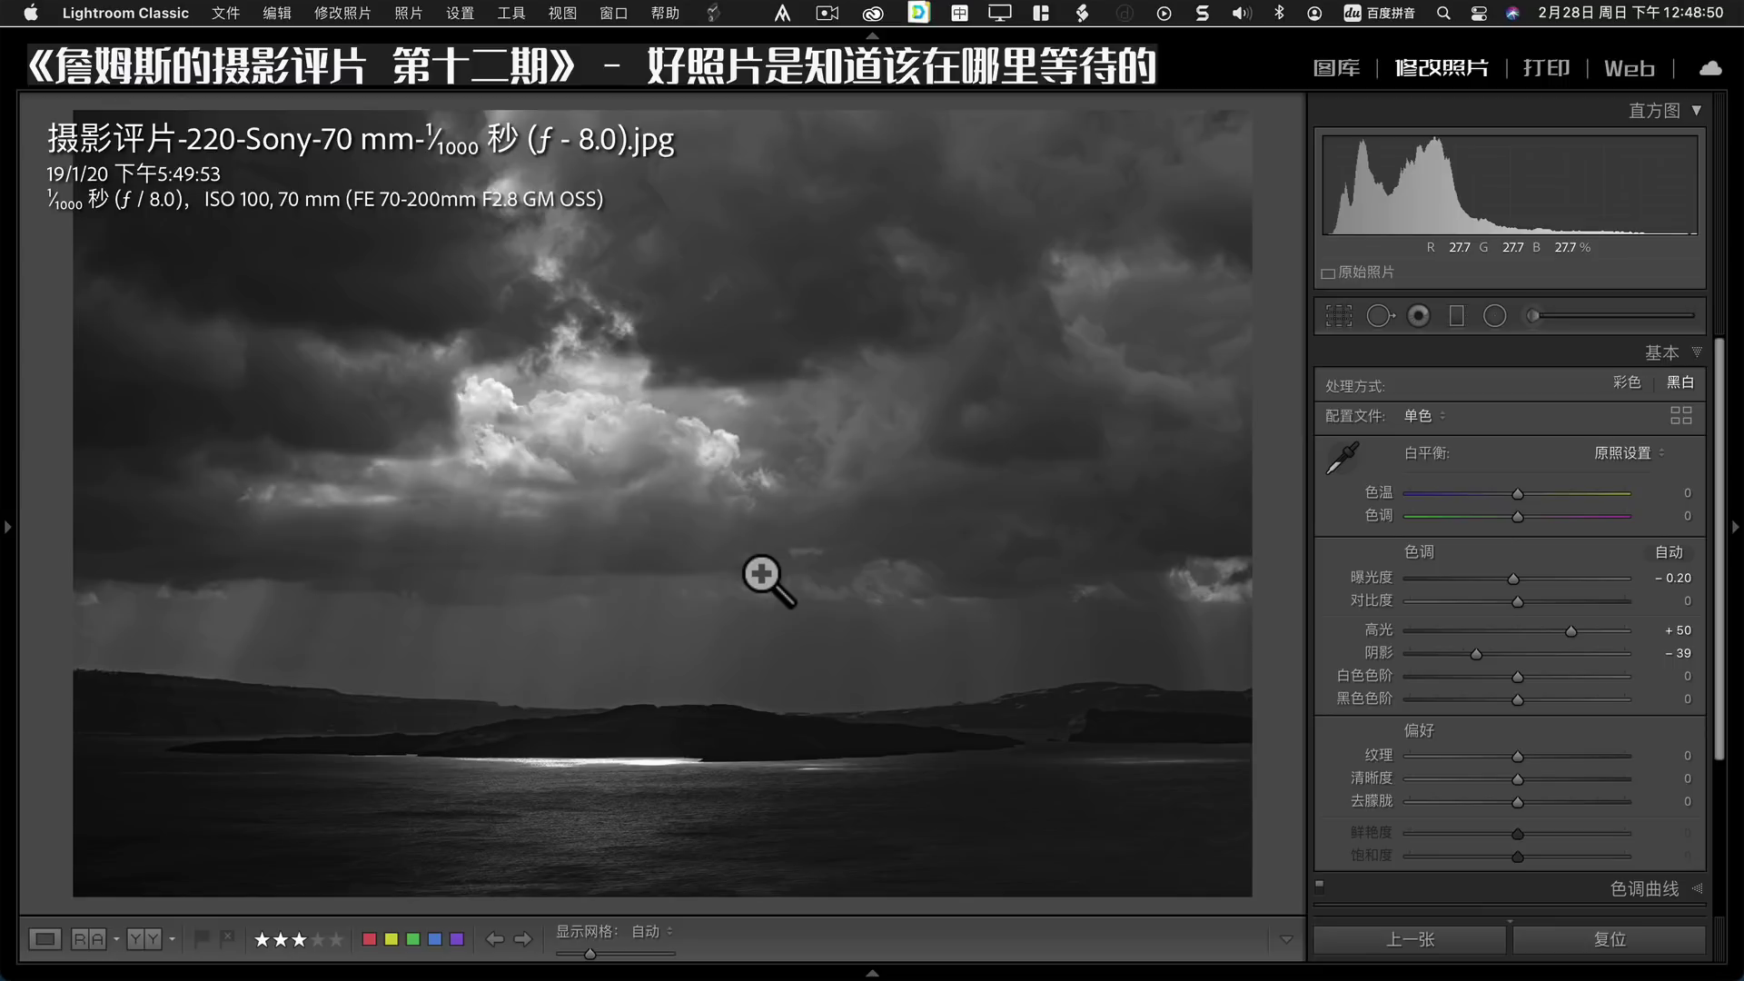
{"action": "key", "text": "g"}
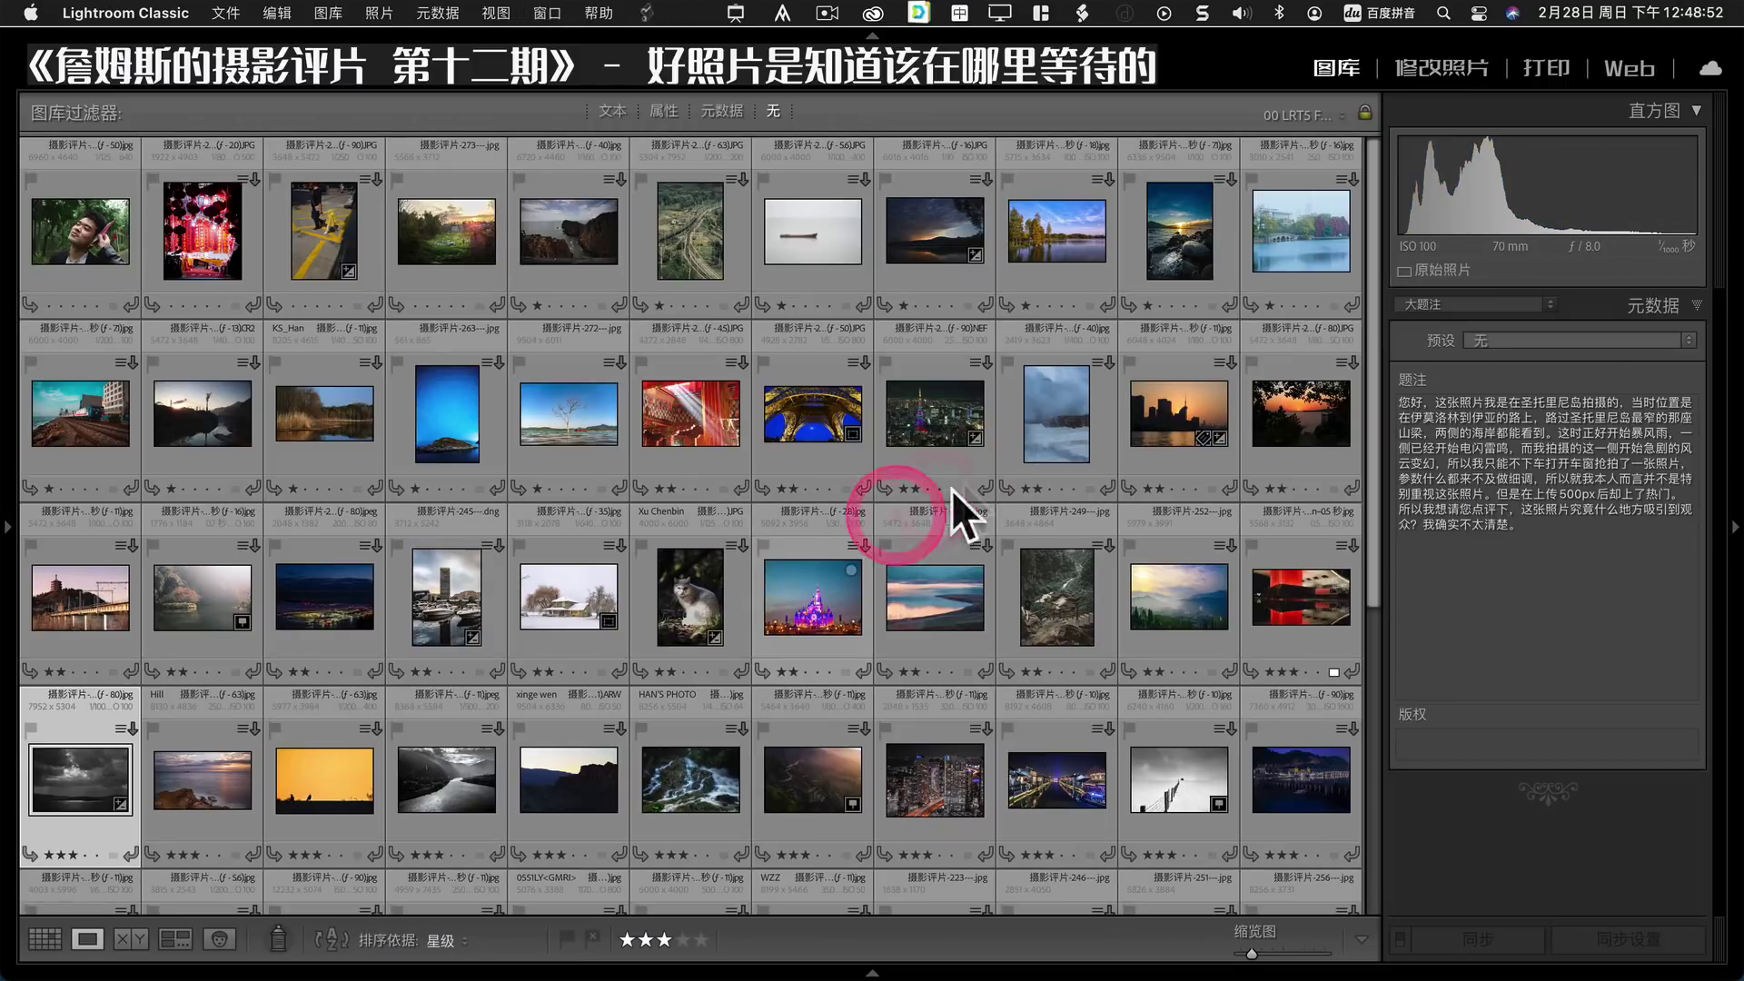
Open sunset seascape 270, examine the foreground rocks up close, then advance to the bird silhouette photo.
{"action": "double_click", "coordinate": [226, 787]}
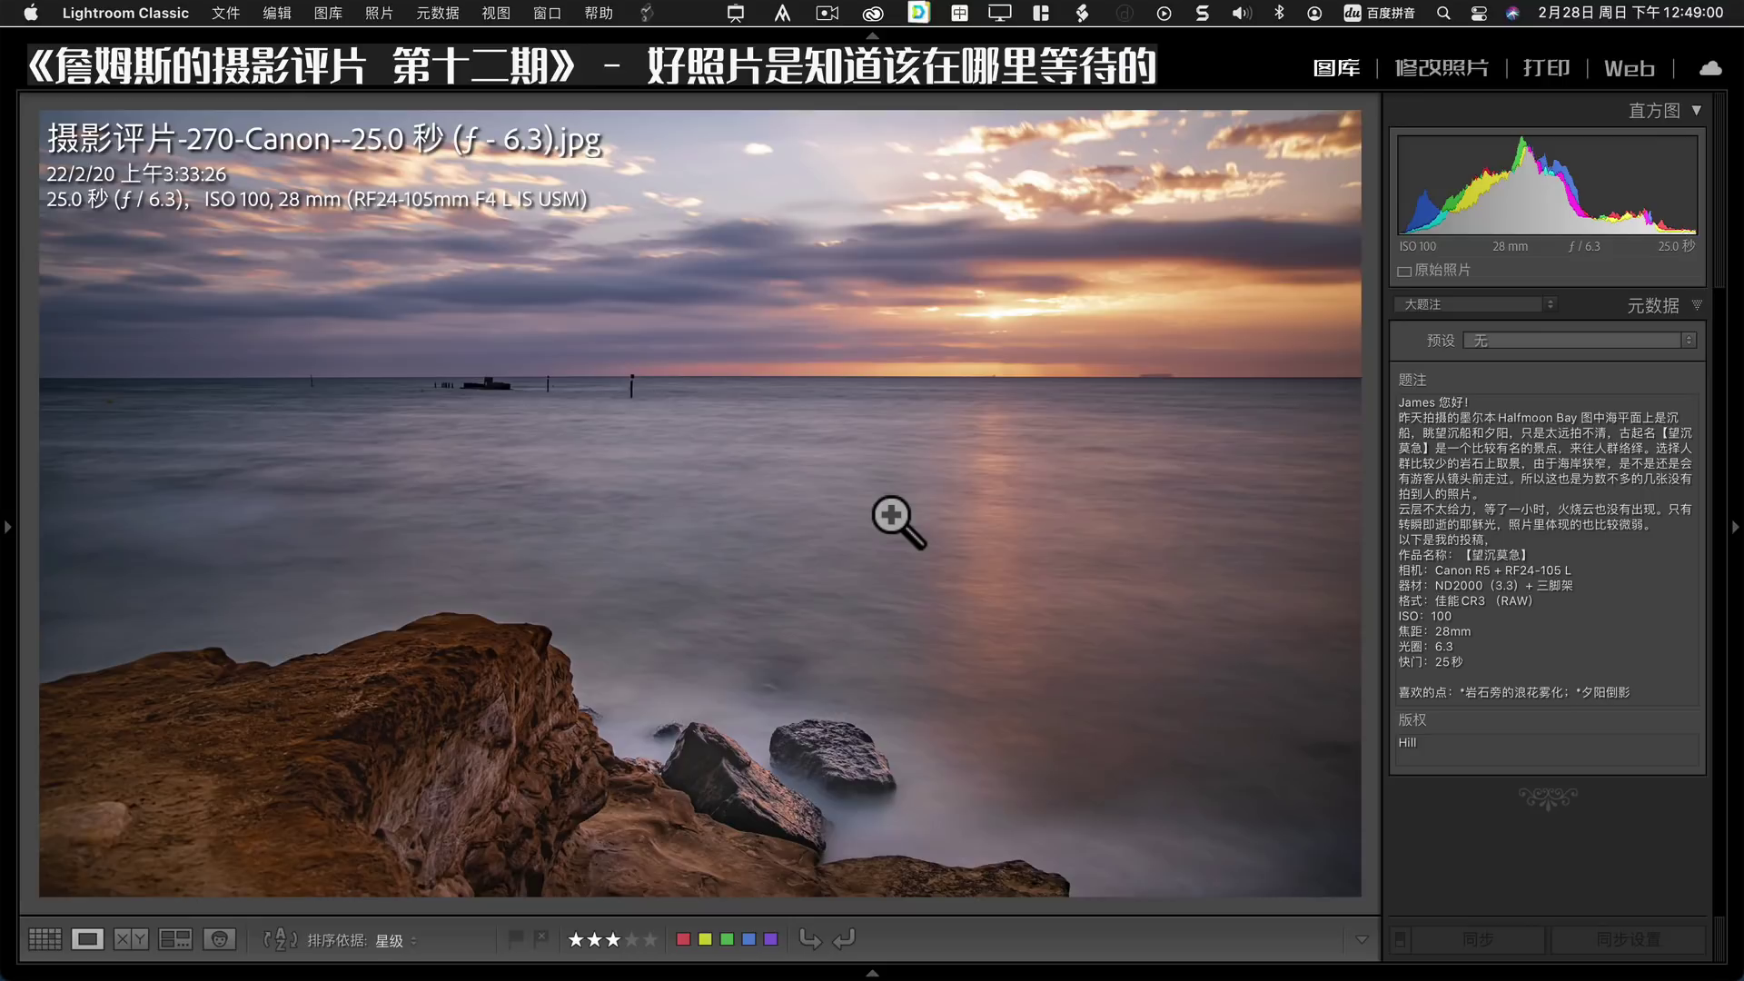
{"action": "mouse_move", "coordinate": [892, 515]}
{"action": "left_mouse_down"}
{"action": "mouse_move", "coordinate": [524, 777]}
{"action": "mouse_move", "coordinate": [874, 549]}
{"action": "mouse_move", "coordinate": [1072, 607]}
{"action": "mouse_move", "coordinate": [949, 553]}
{"action": "mouse_move", "coordinate": [911, 487]}
{"action": "mouse_move", "coordinate": [1102, 685]}
{"action": "mouse_move", "coordinate": [965, 499]}
{"action": "mouse_move", "coordinate": [862, 589]}
{"action": "mouse_move", "coordinate": [685, 585]}
{"action": "left_mouse_up"}
{"action": "left_click", "coordinate": [805, 564]}
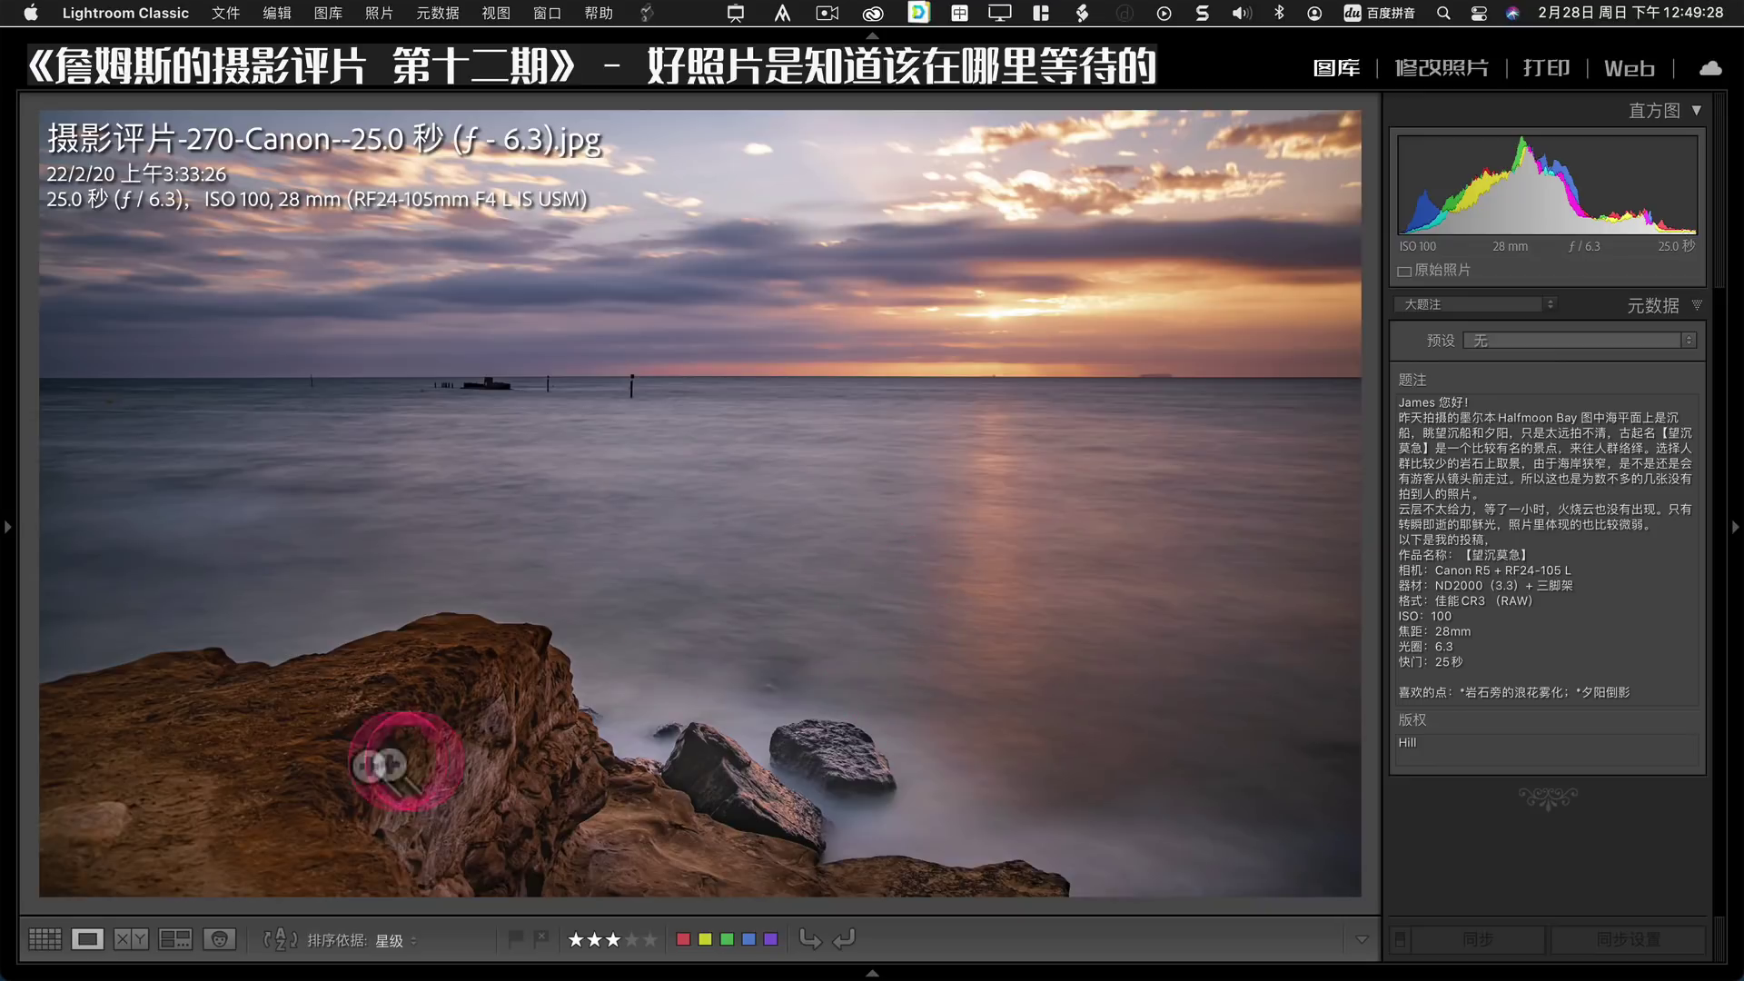
{"action": "left_click", "coordinate": [542, 729]}
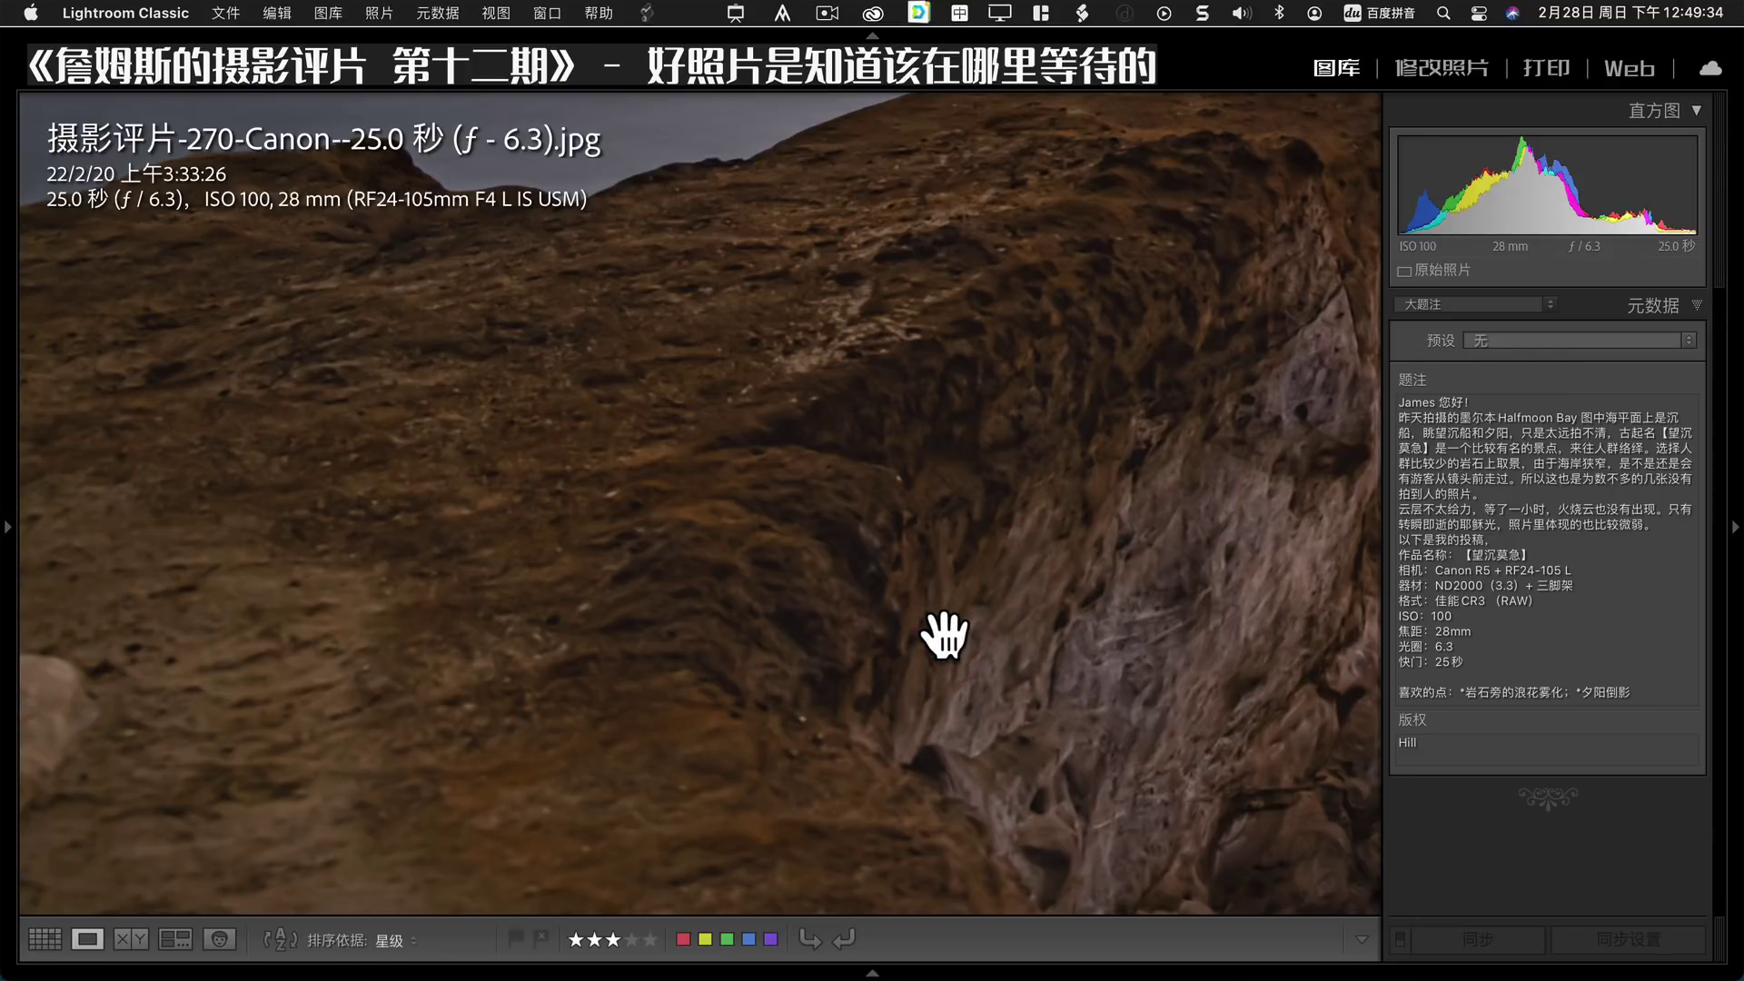
{"action": "left_click_drag", "start_coordinate": [945, 636], "coordinate": [823, 548]}
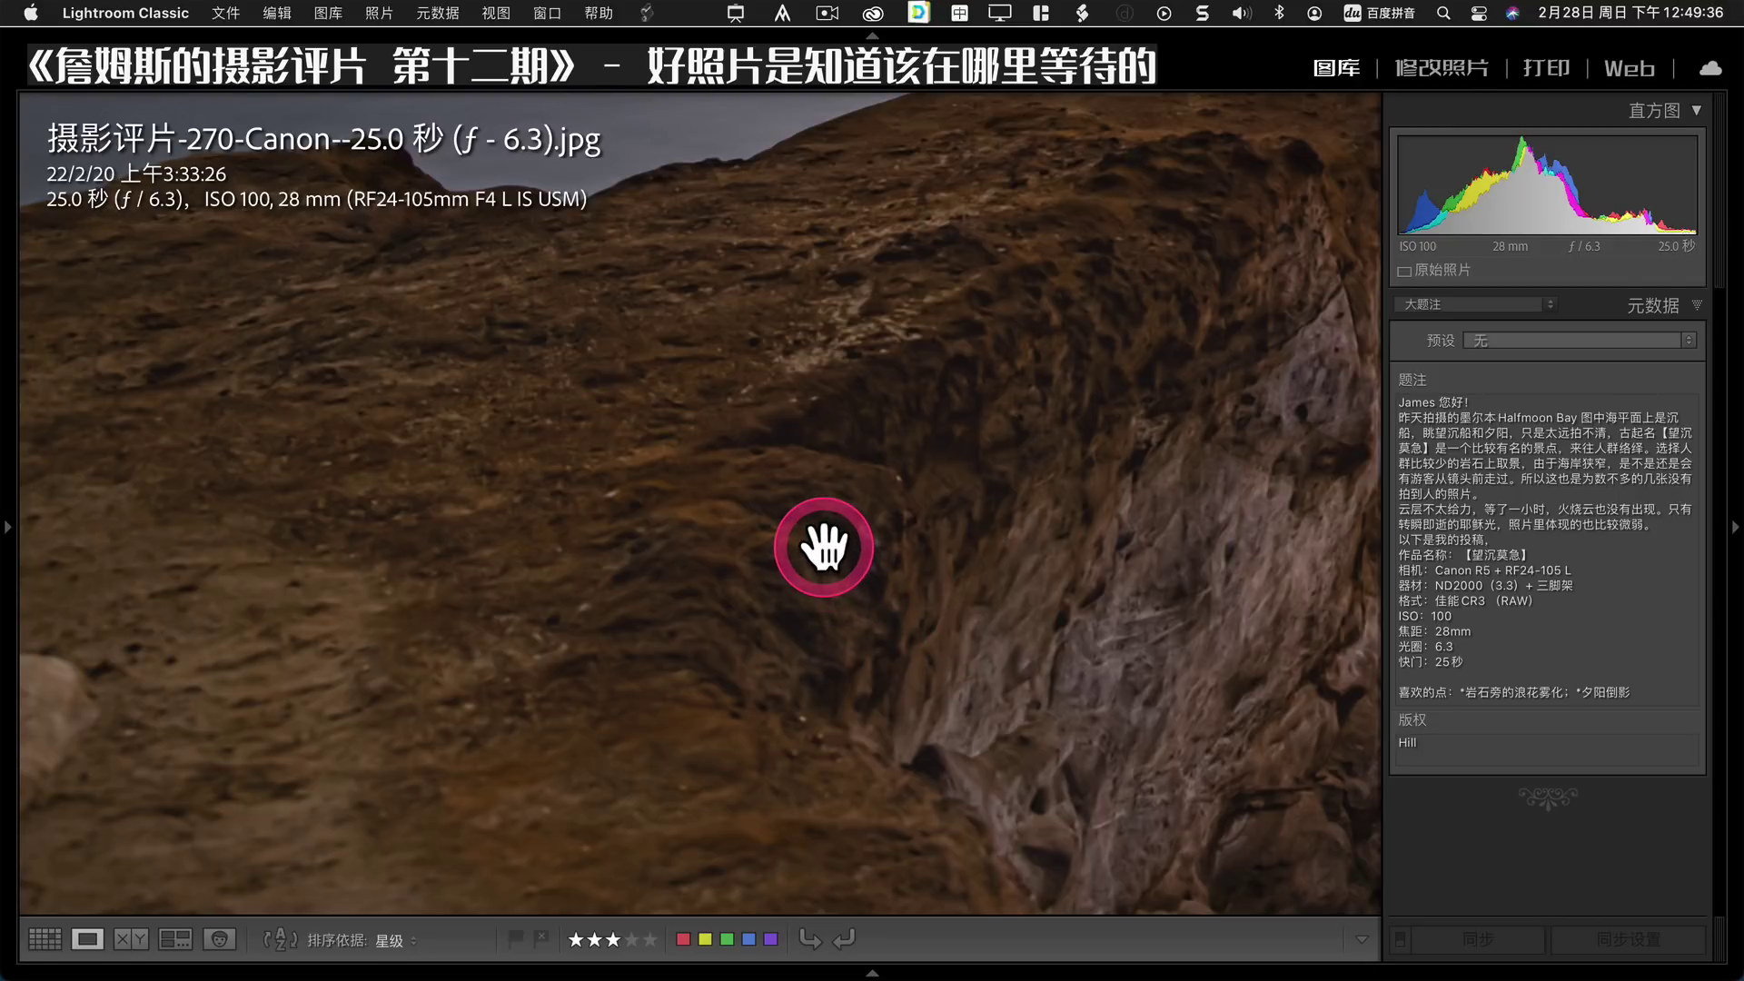
{"action": "key", "text": "i"}
{"action": "key", "text": "i"}
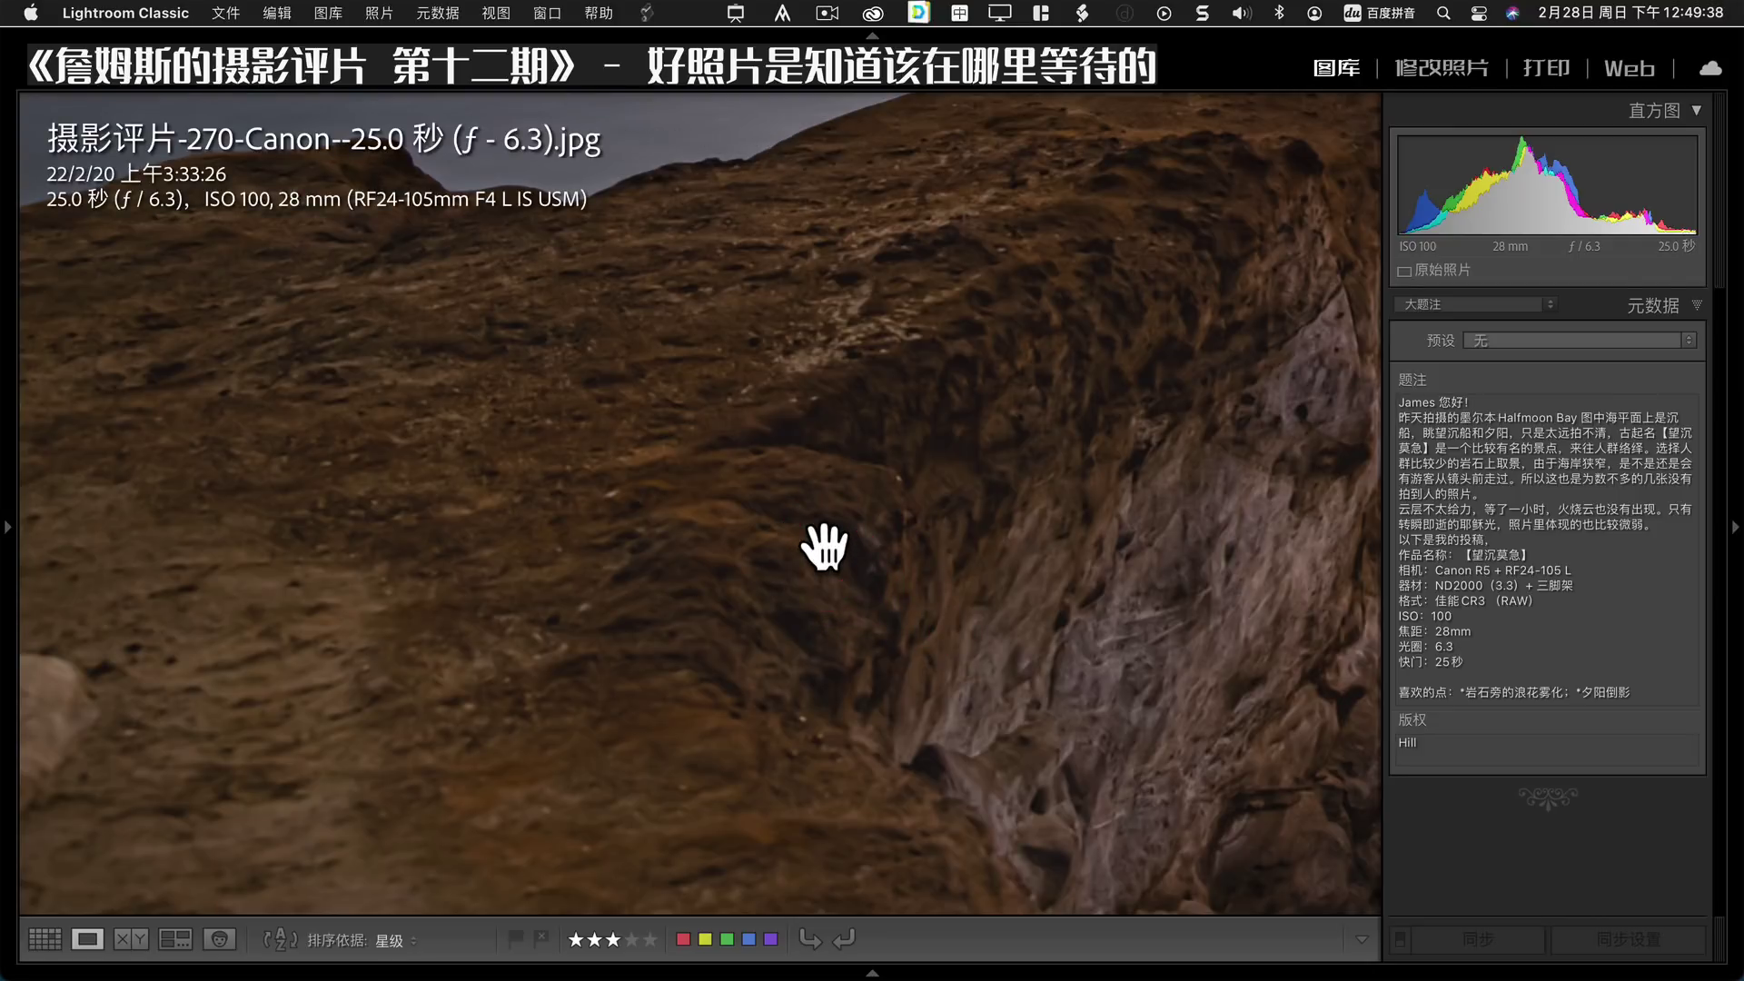
{"action": "left_click", "coordinate": [823, 547]}
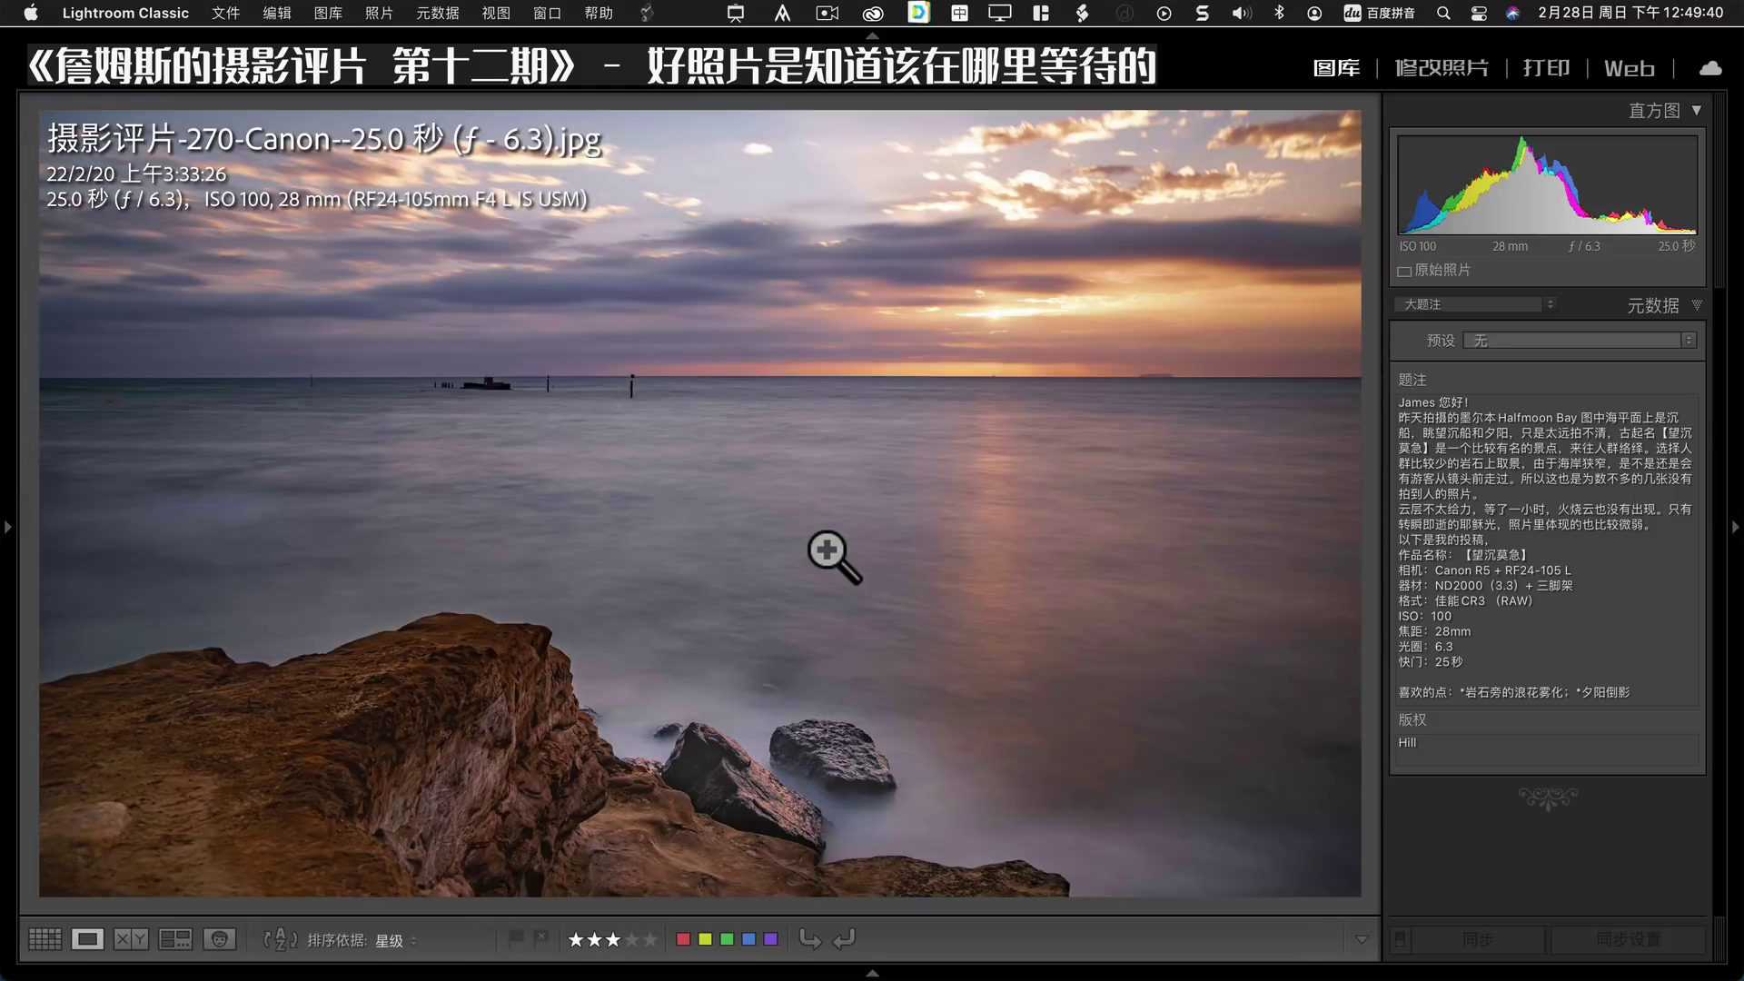
{"action": "key", "text": "Right"}
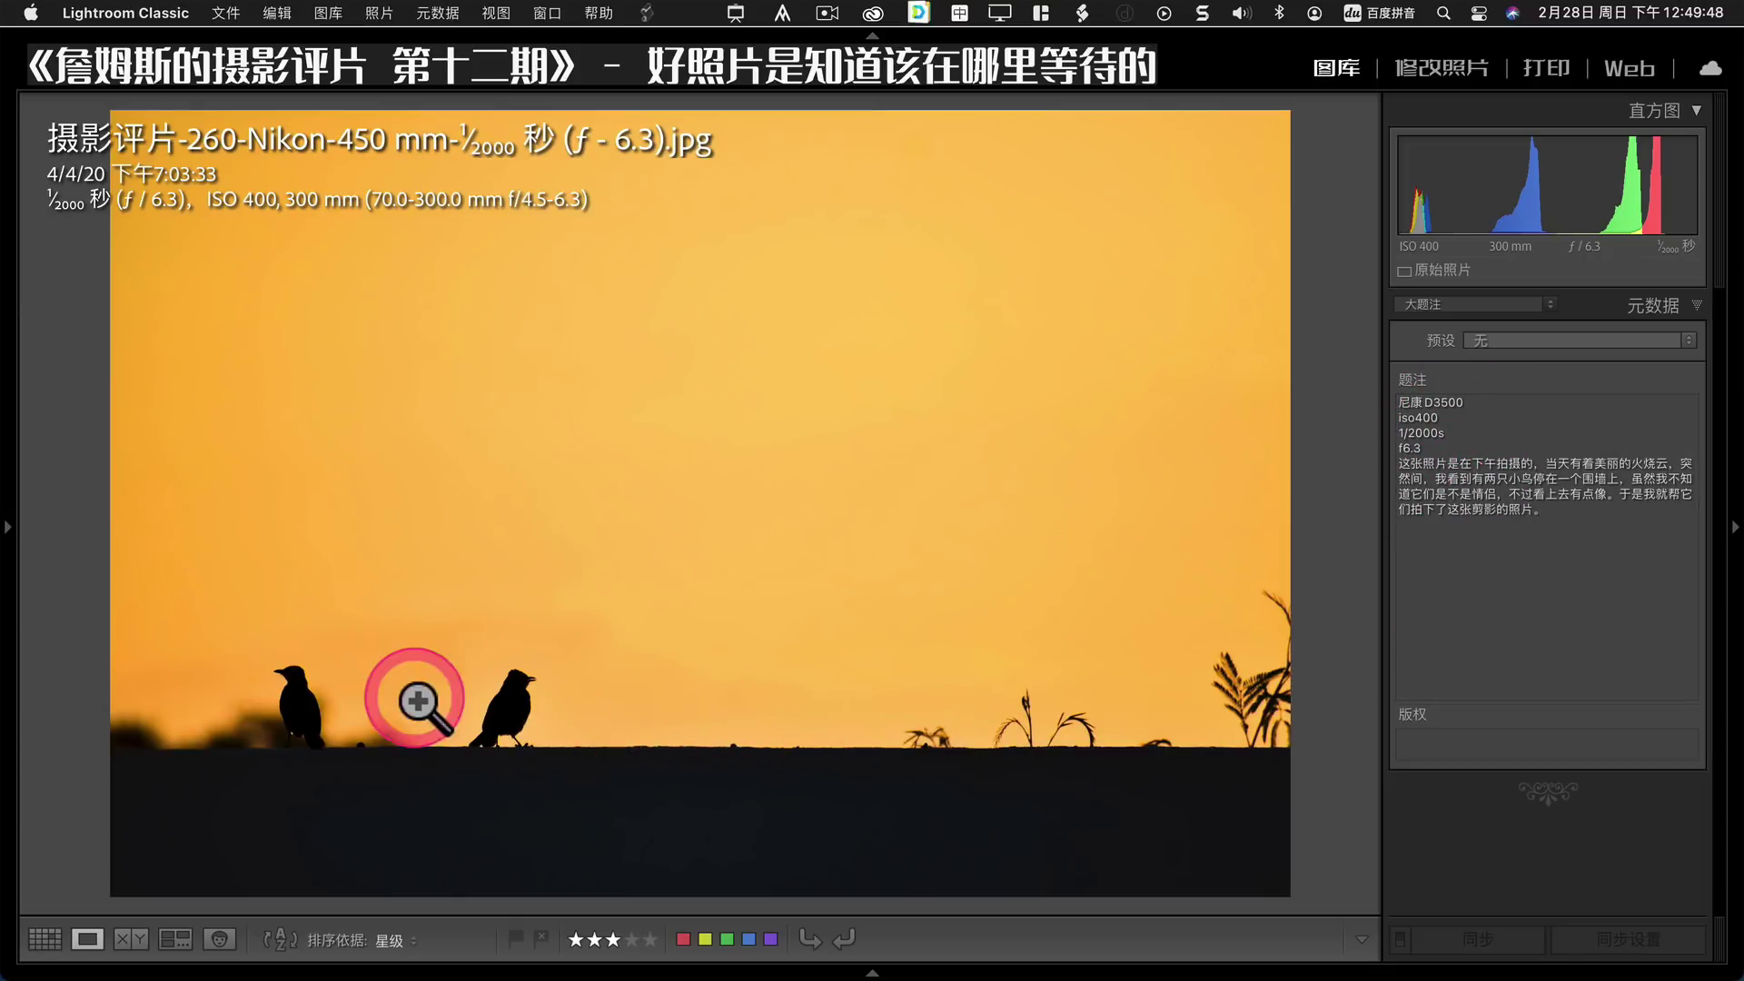
Crop bird silhouette photo 260 inward from the right and top edges and apply it.
{"action": "left_click", "coordinate": [1425, 74]}
{"action": "left_click", "coordinate": [1341, 315]}
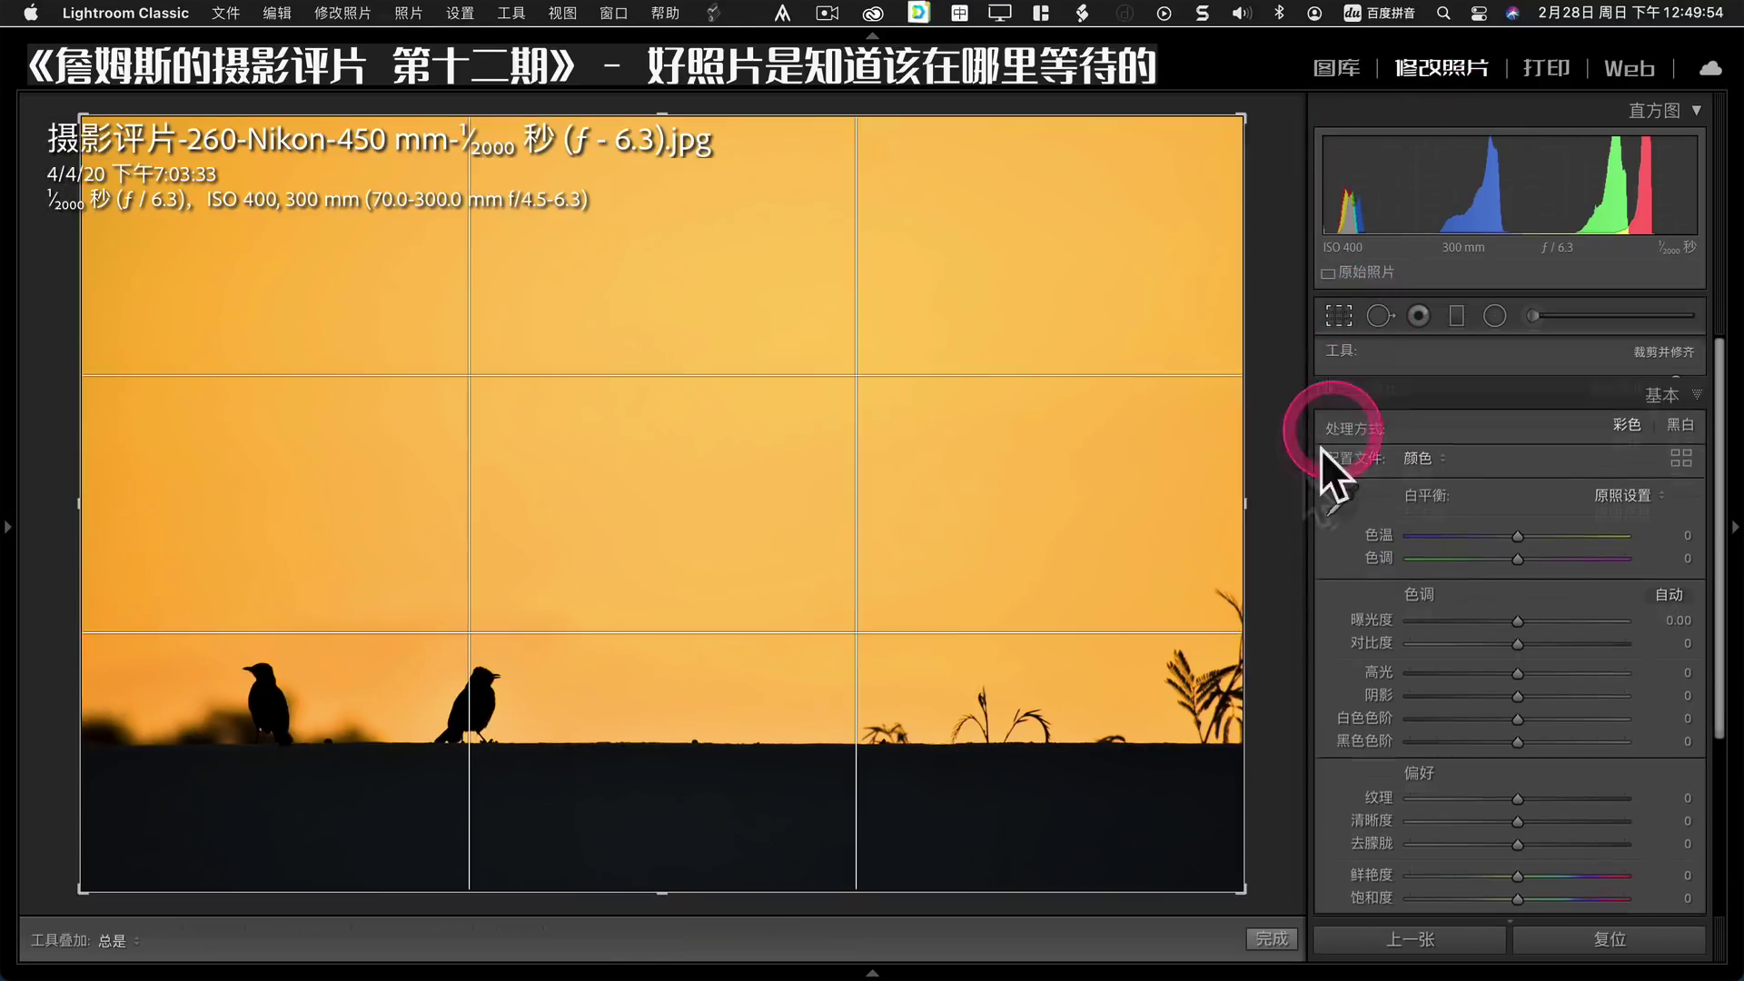
{"action": "left_click_drag", "start_coordinate": [1245, 516], "coordinate": [1079, 460]}
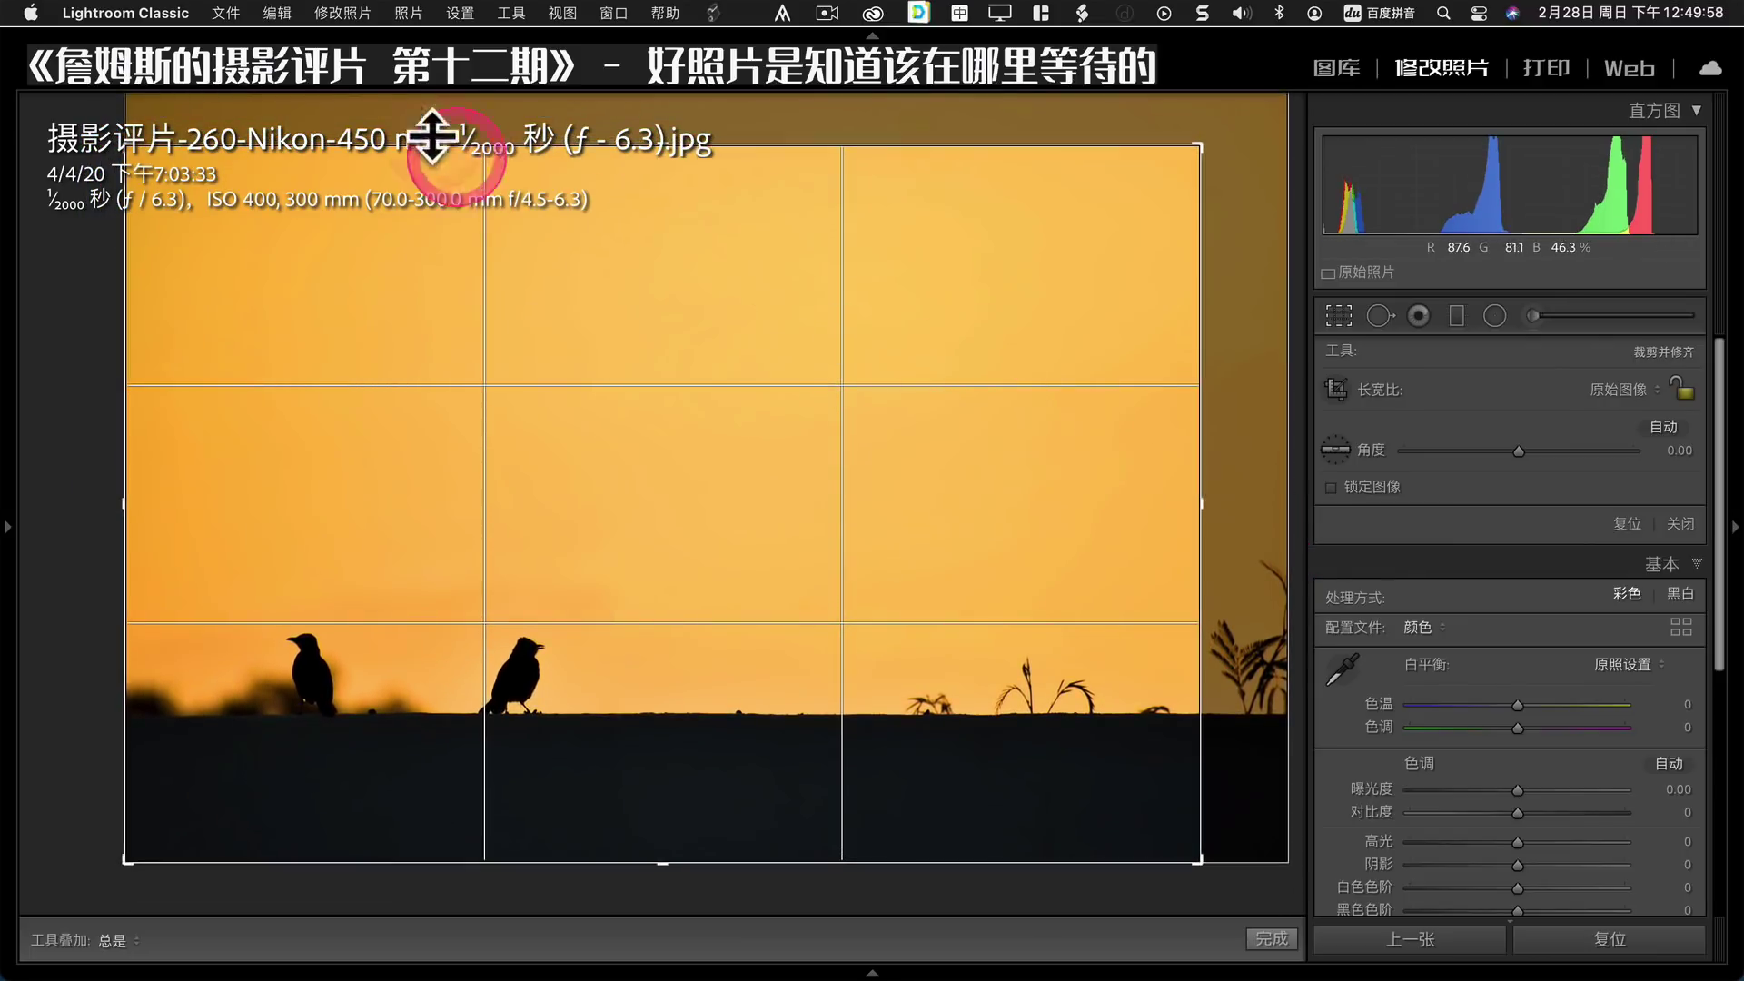
{"action": "mouse_move", "coordinate": [642, 143]}
{"action": "left_mouse_down"}
{"action": "mouse_move", "coordinate": [645, 164]}
{"action": "mouse_move", "coordinate": [658, 139]}
{"action": "left_mouse_up"}
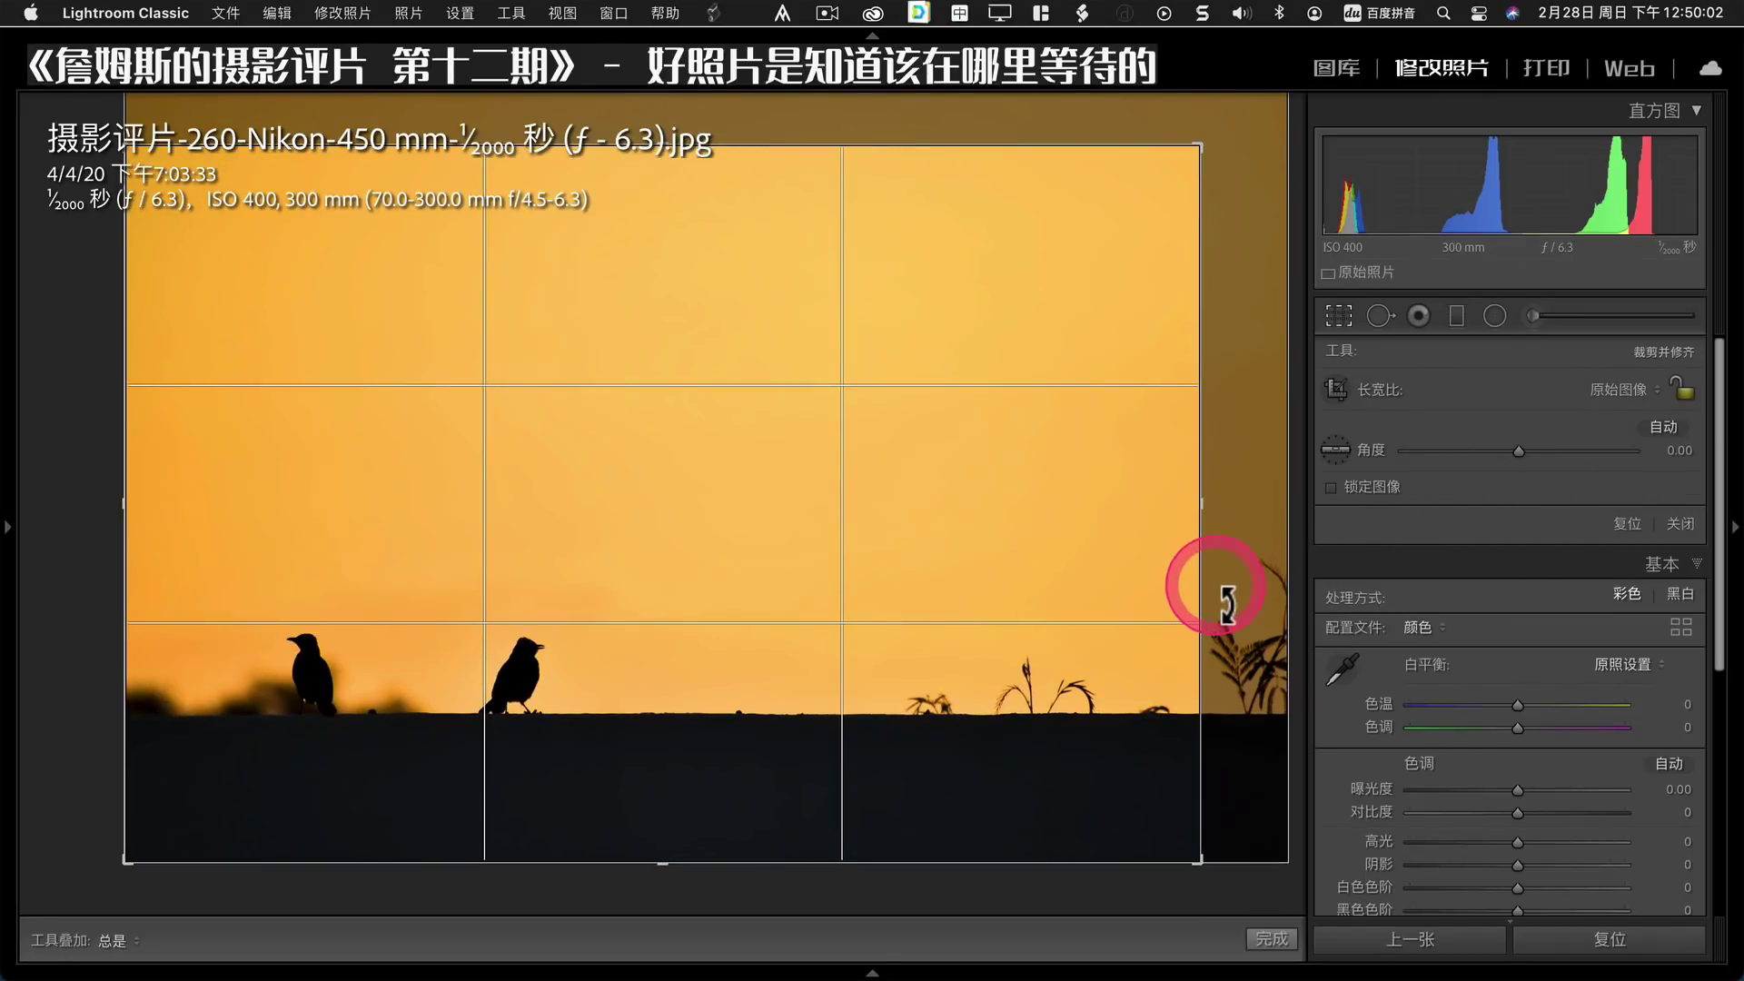
{"action": "key", "text": "Return"}
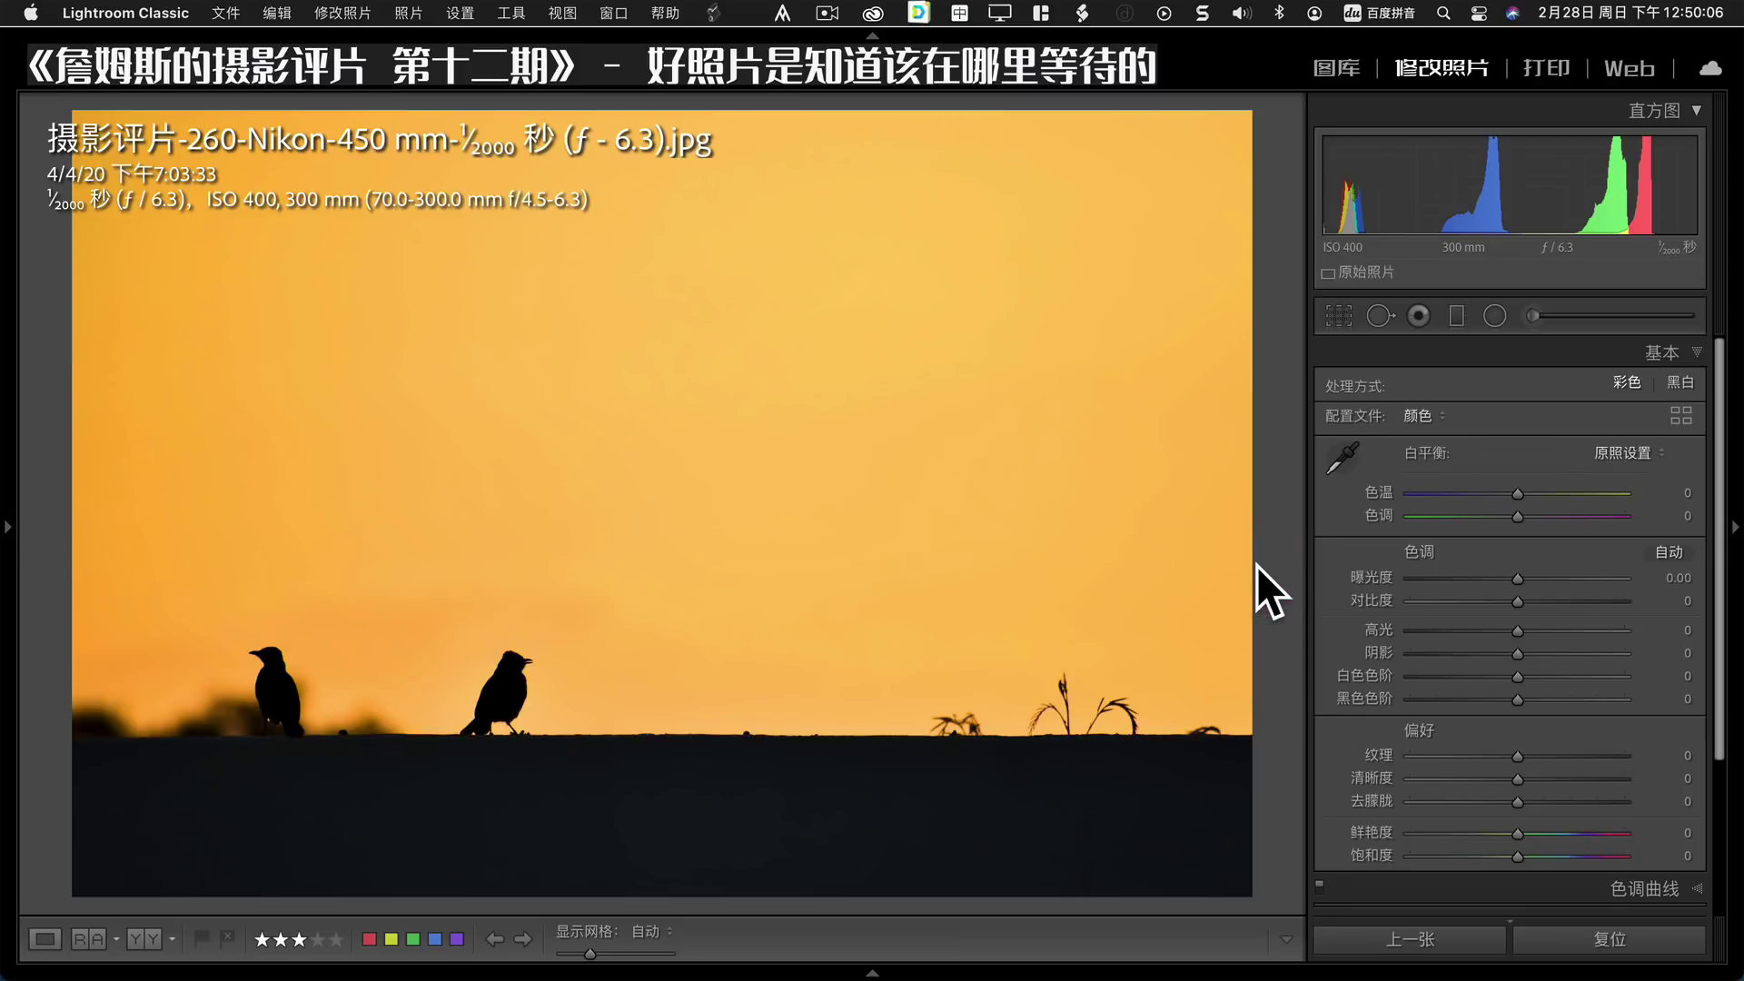
From the grid, view the black-and-white river photo, then advance to the rocky ridge photo.
{"action": "key", "text": "g"}
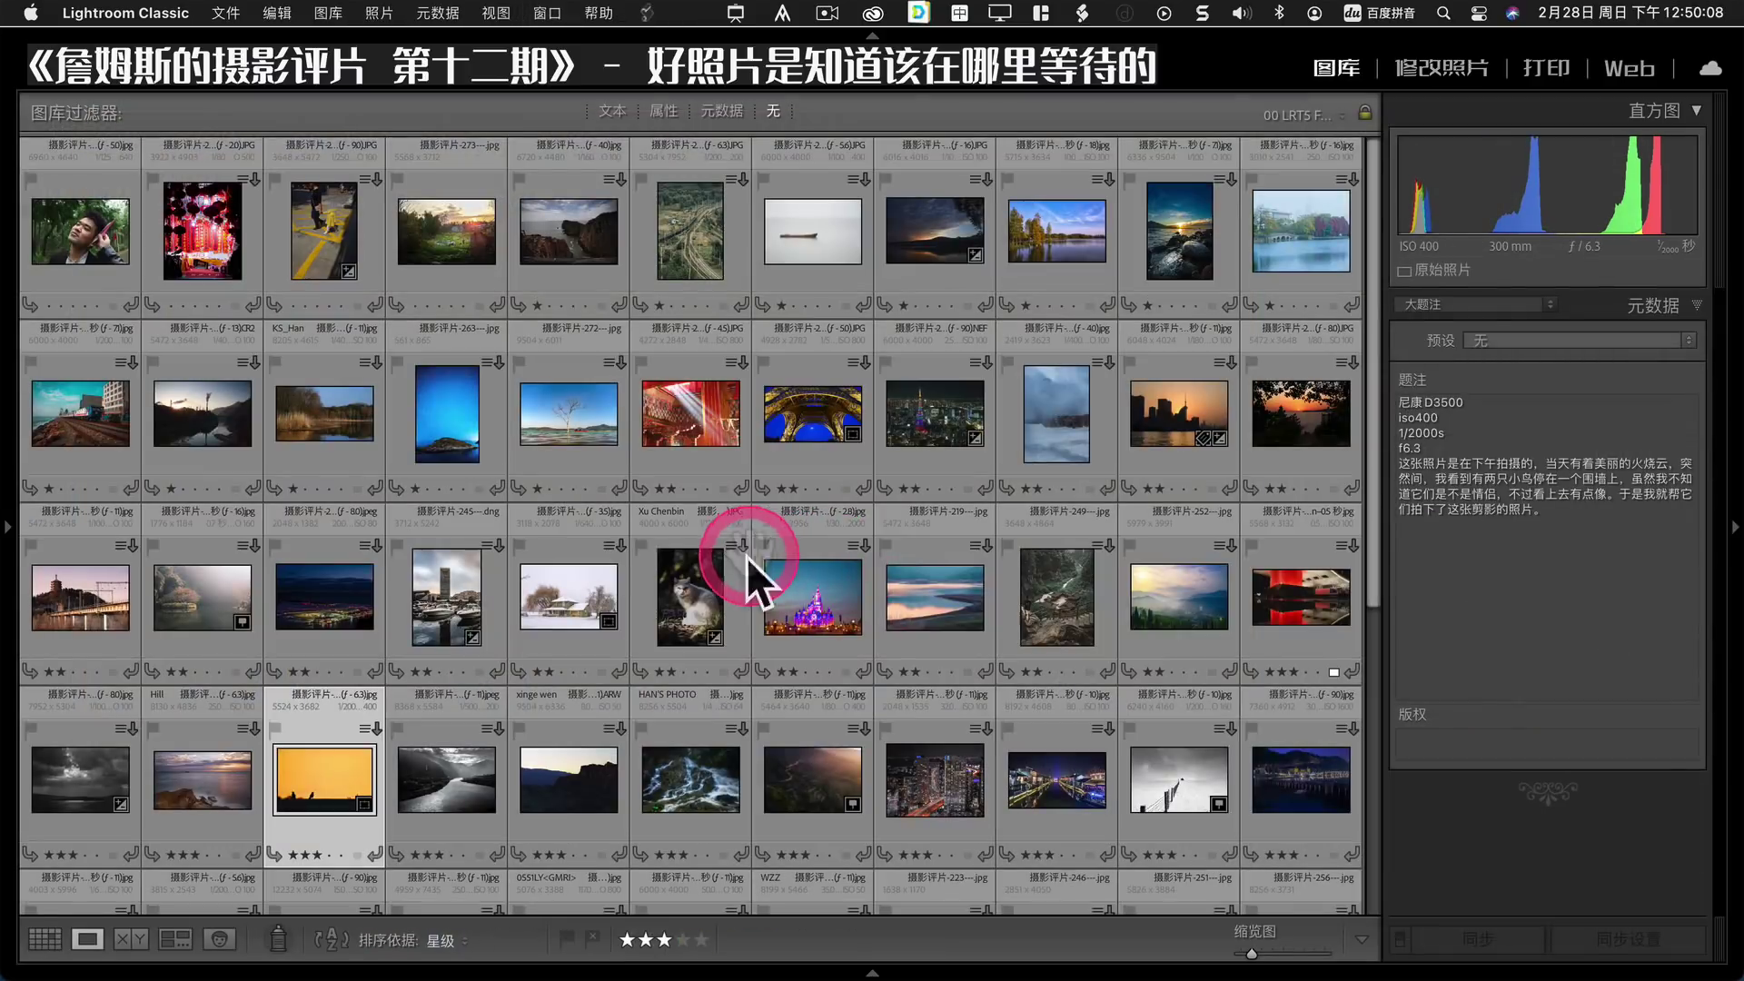
{"action": "double_click", "coordinate": [455, 810]}
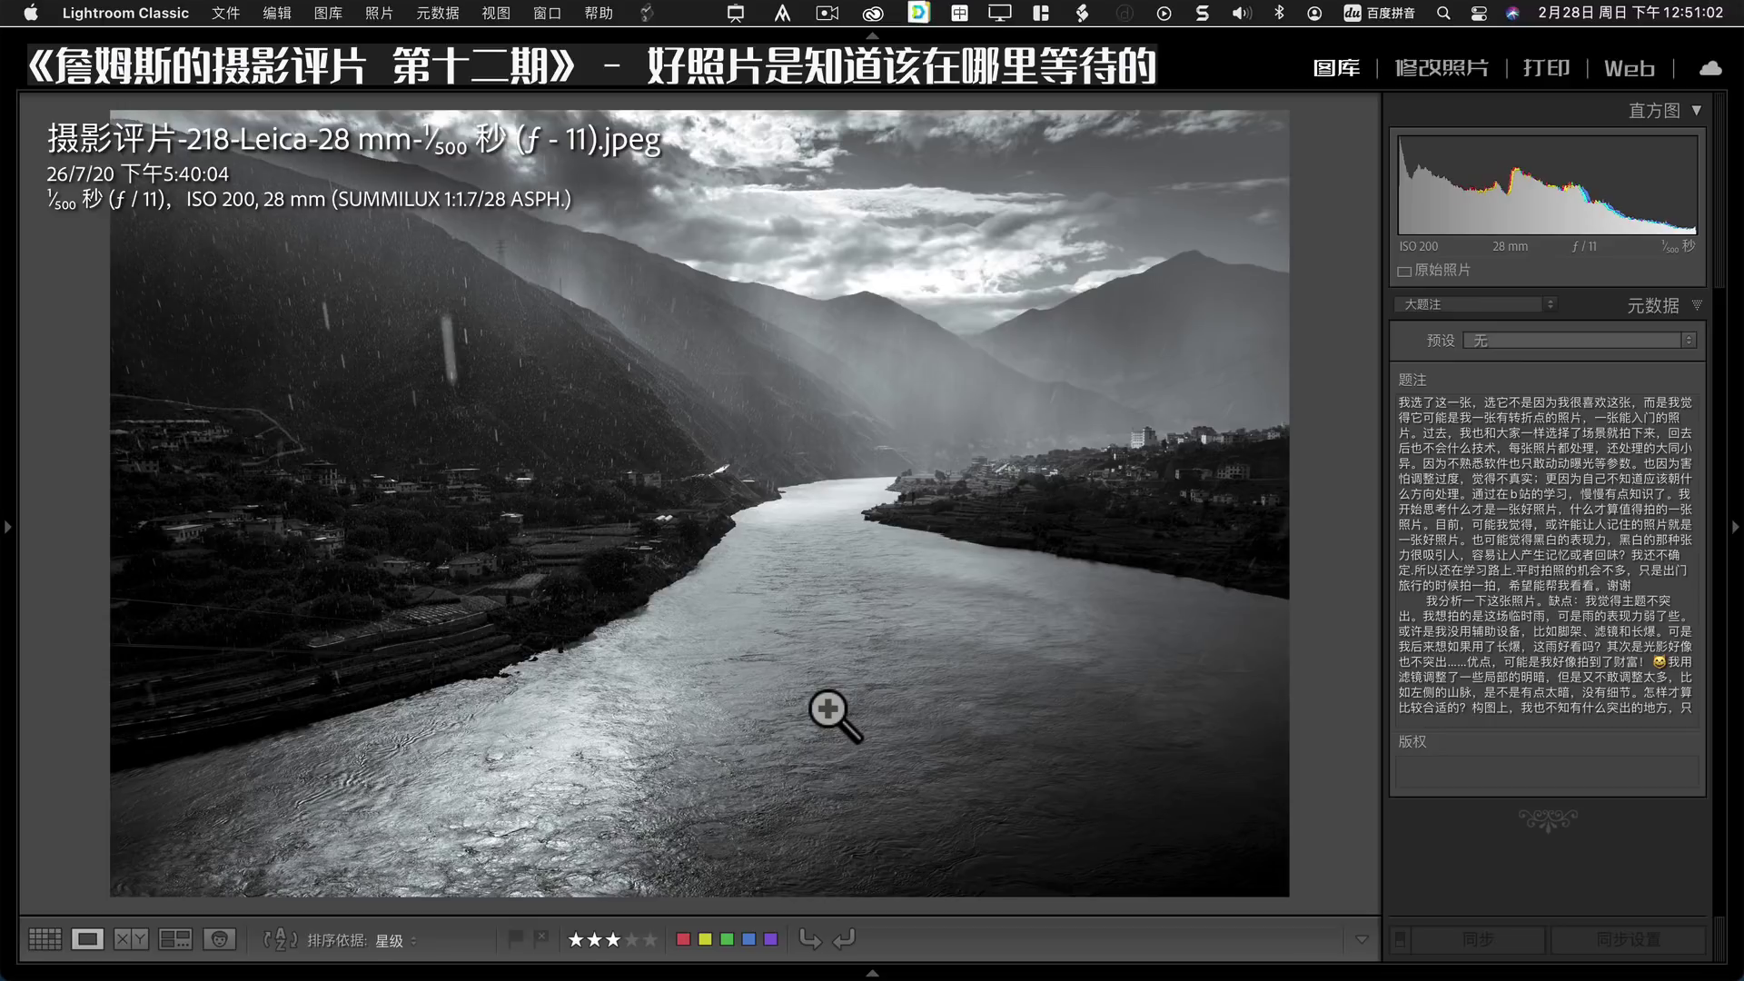
{"action": "left_click_drag", "start_coordinate": [864, 506], "coordinate": [787, 494]}
{"action": "key", "text": "Right"}
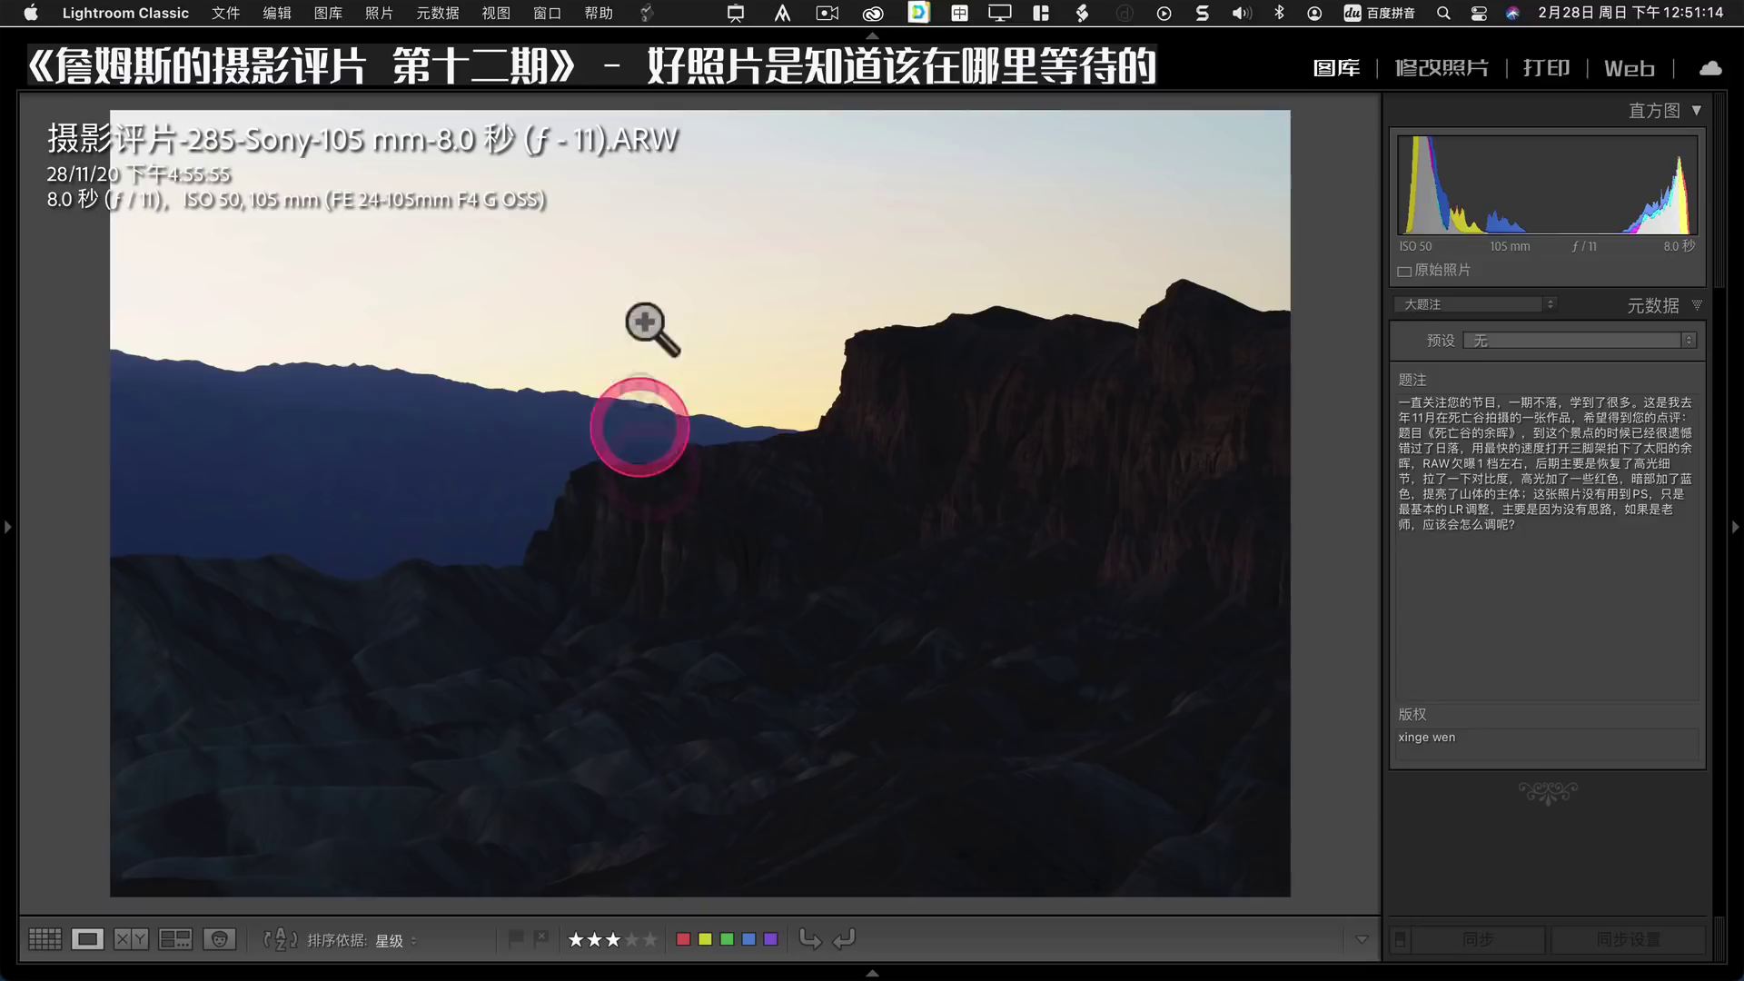
Lift the rocky ridge photo's shadows to +61 in Develop and enter the Crop Overlay.
{"action": "left_click", "coordinate": [1458, 78]}
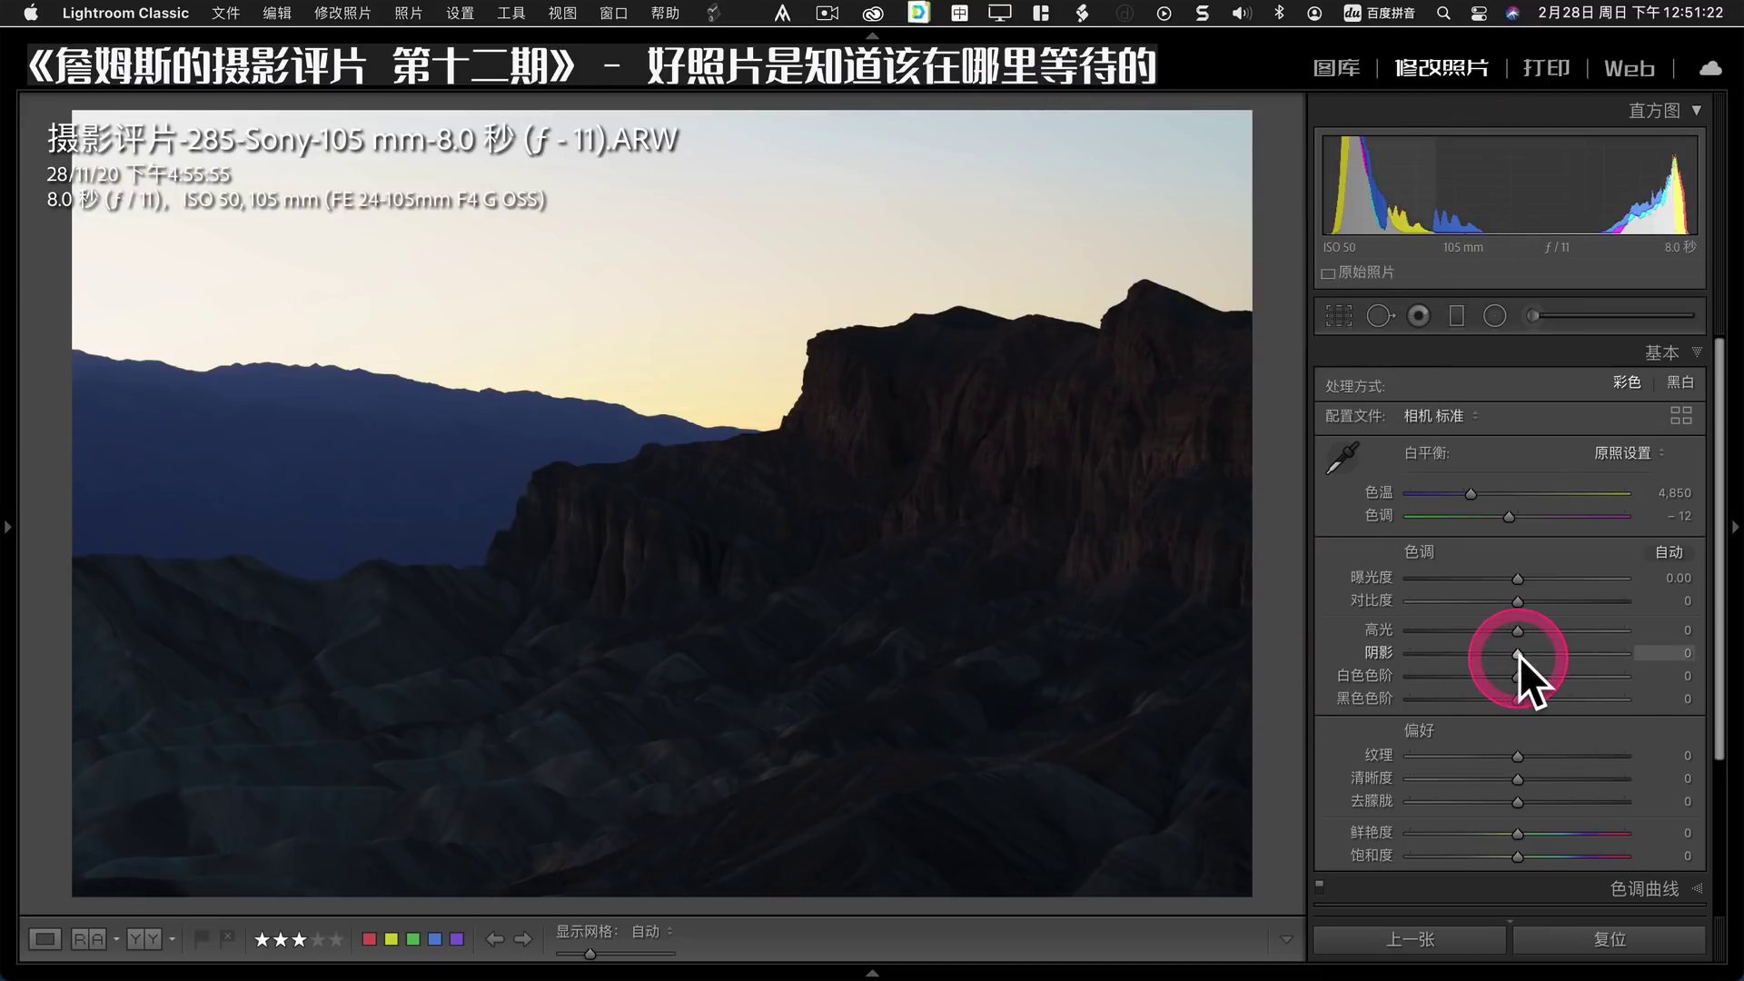
{"action": "left_click_drag", "start_coordinate": [1519, 656], "coordinate": [1583, 658]}
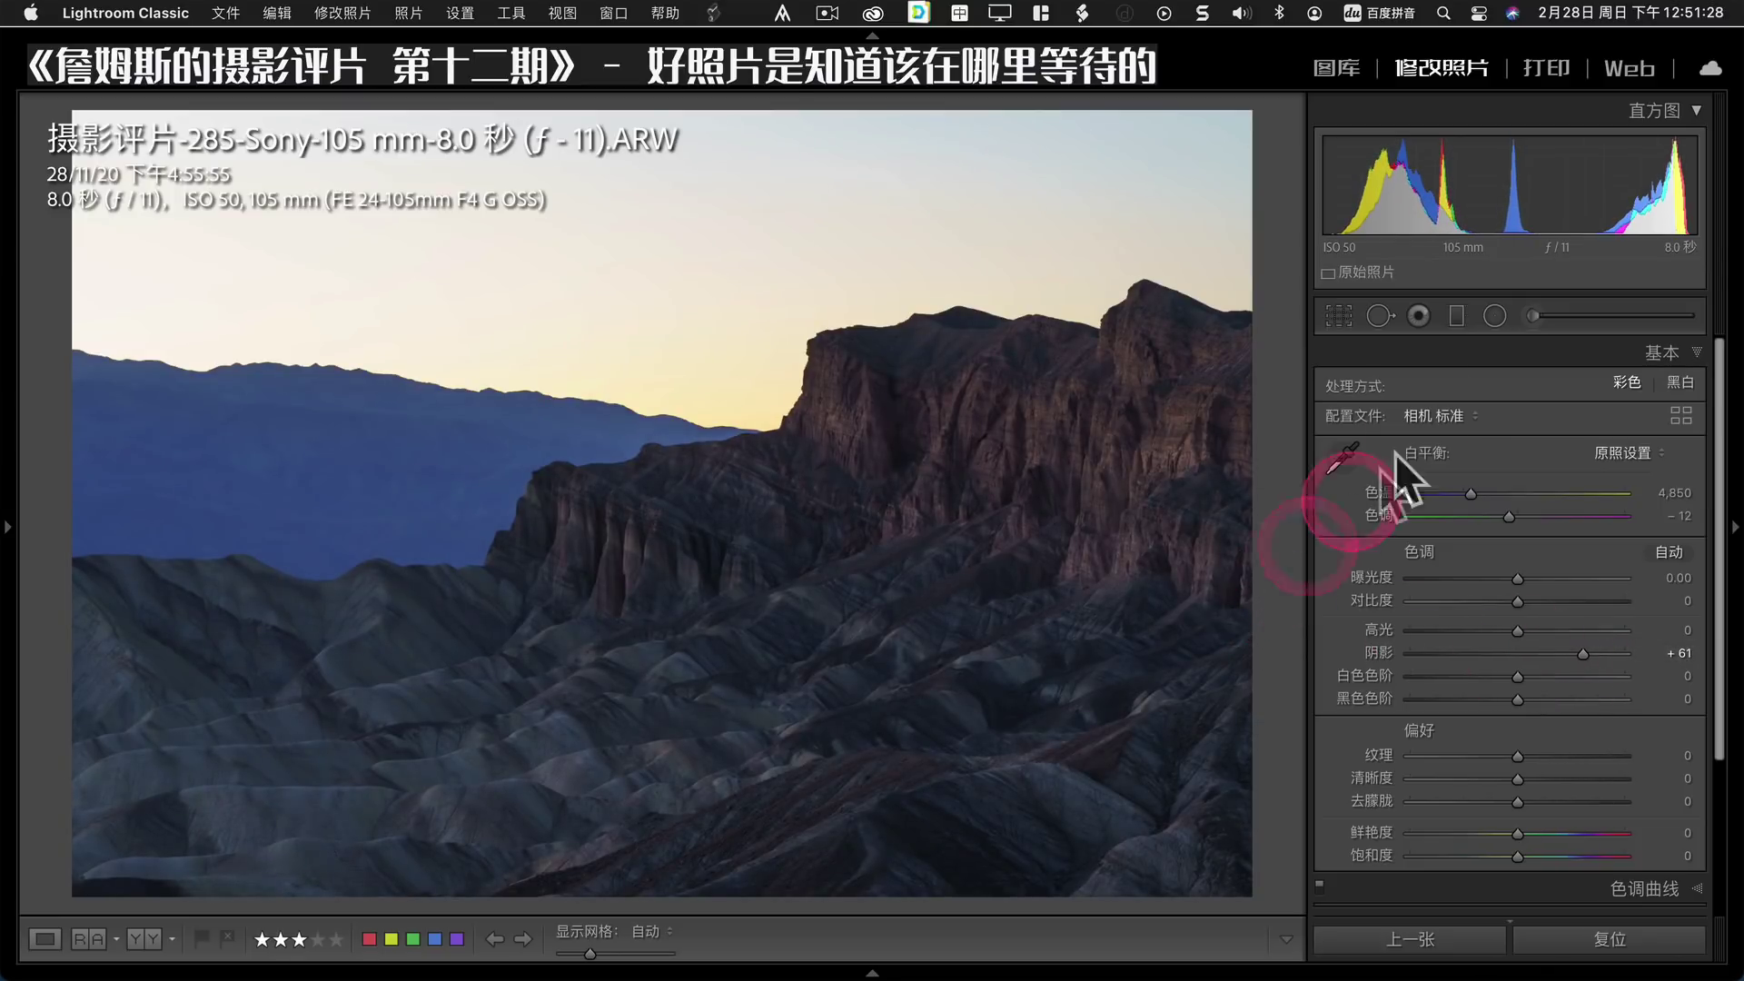
{"action": "left_click", "coordinate": [1338, 316]}
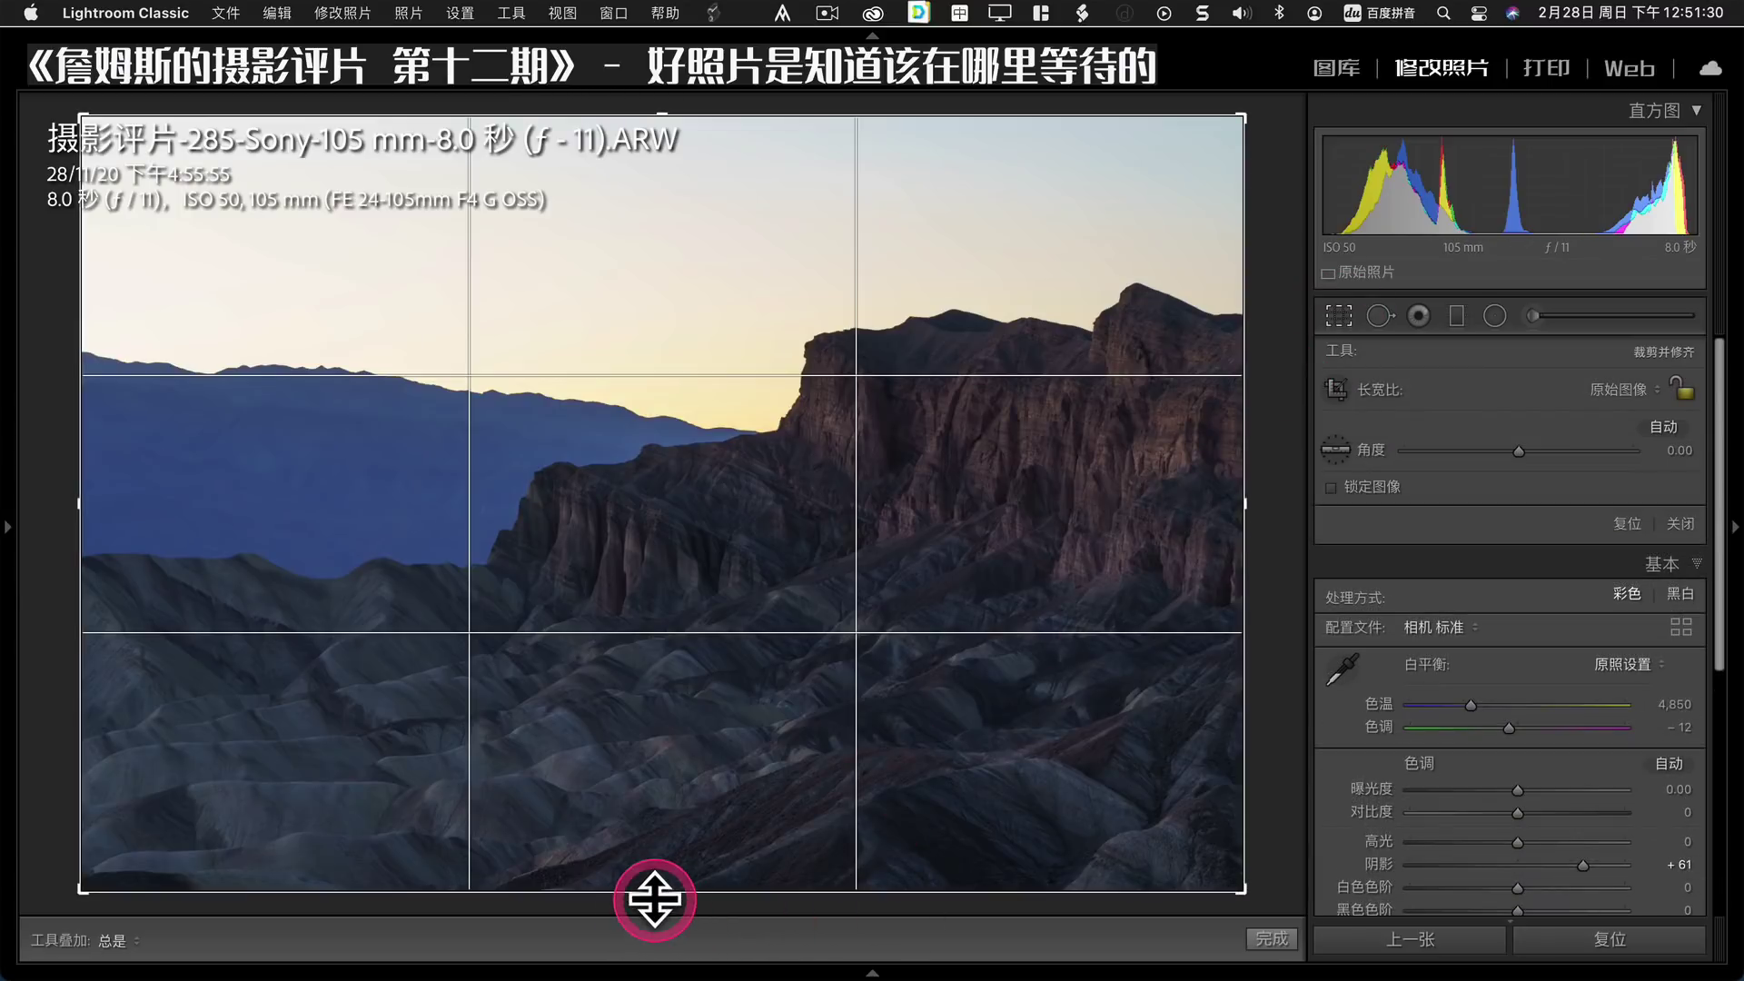
Crop badlands photo 285 with a free aspect ratio, widening both sides and trimming sky from the top.
{"action": "left_click_drag", "start_coordinate": [654, 899], "coordinate": [661, 876]}
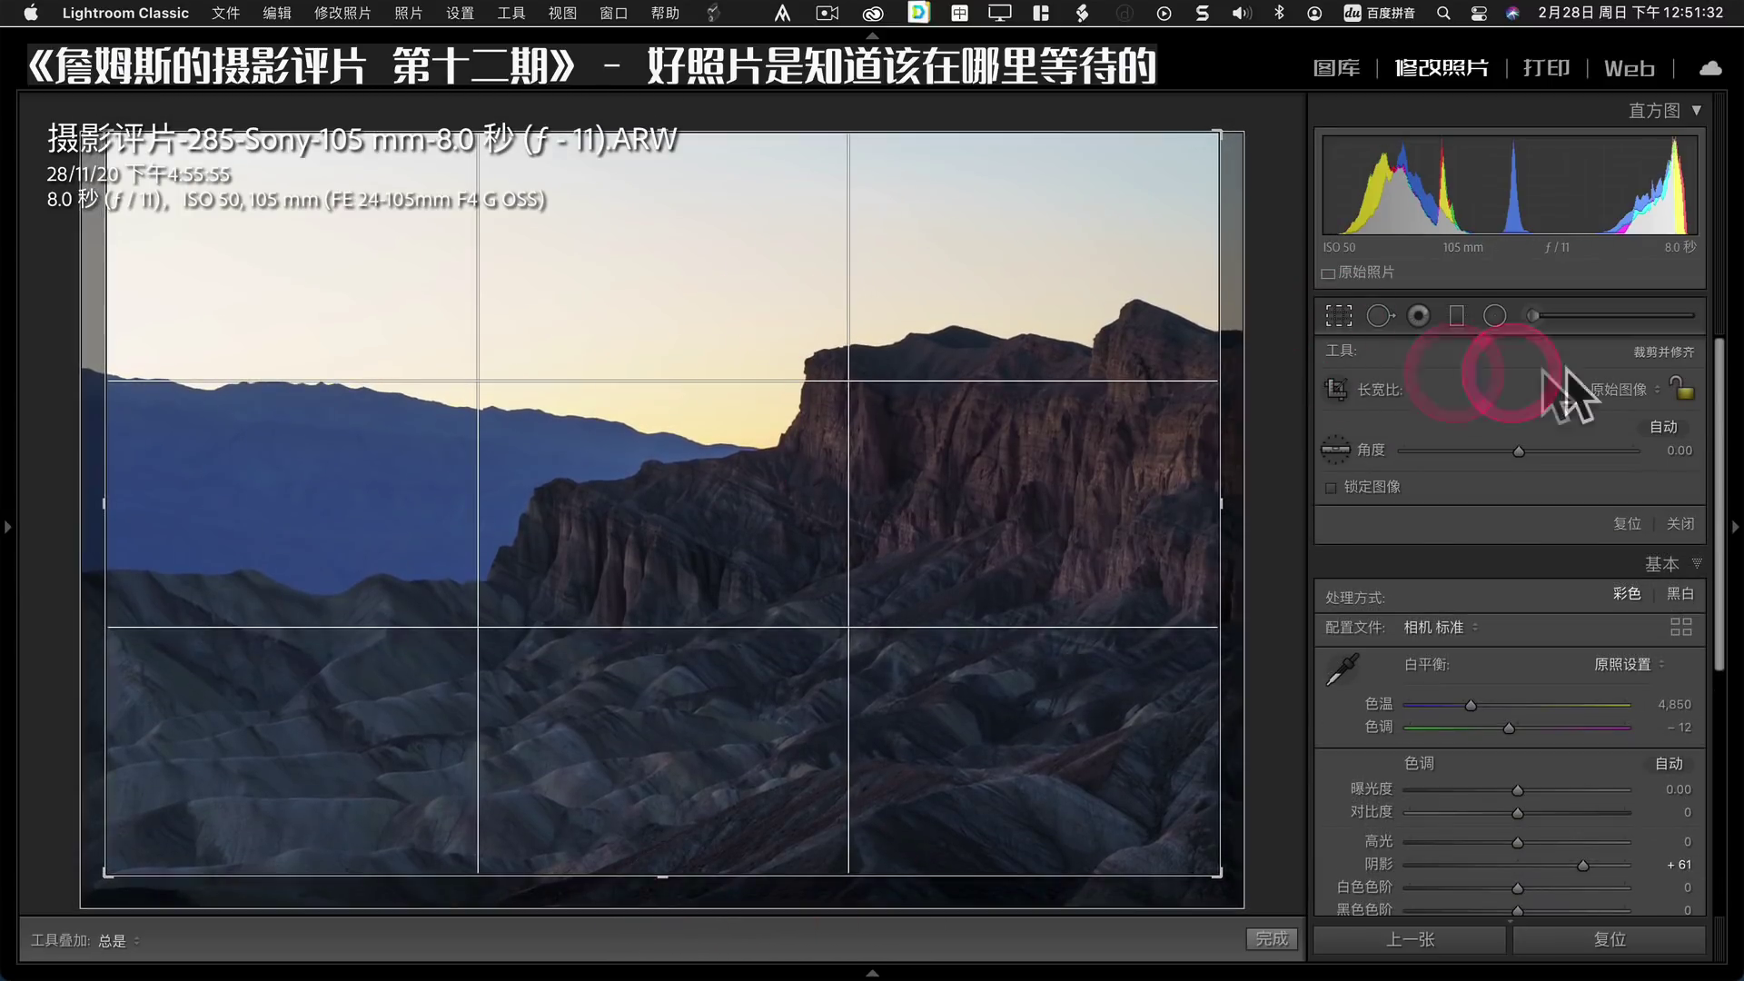
{"action": "left_click", "coordinate": [1644, 390]}
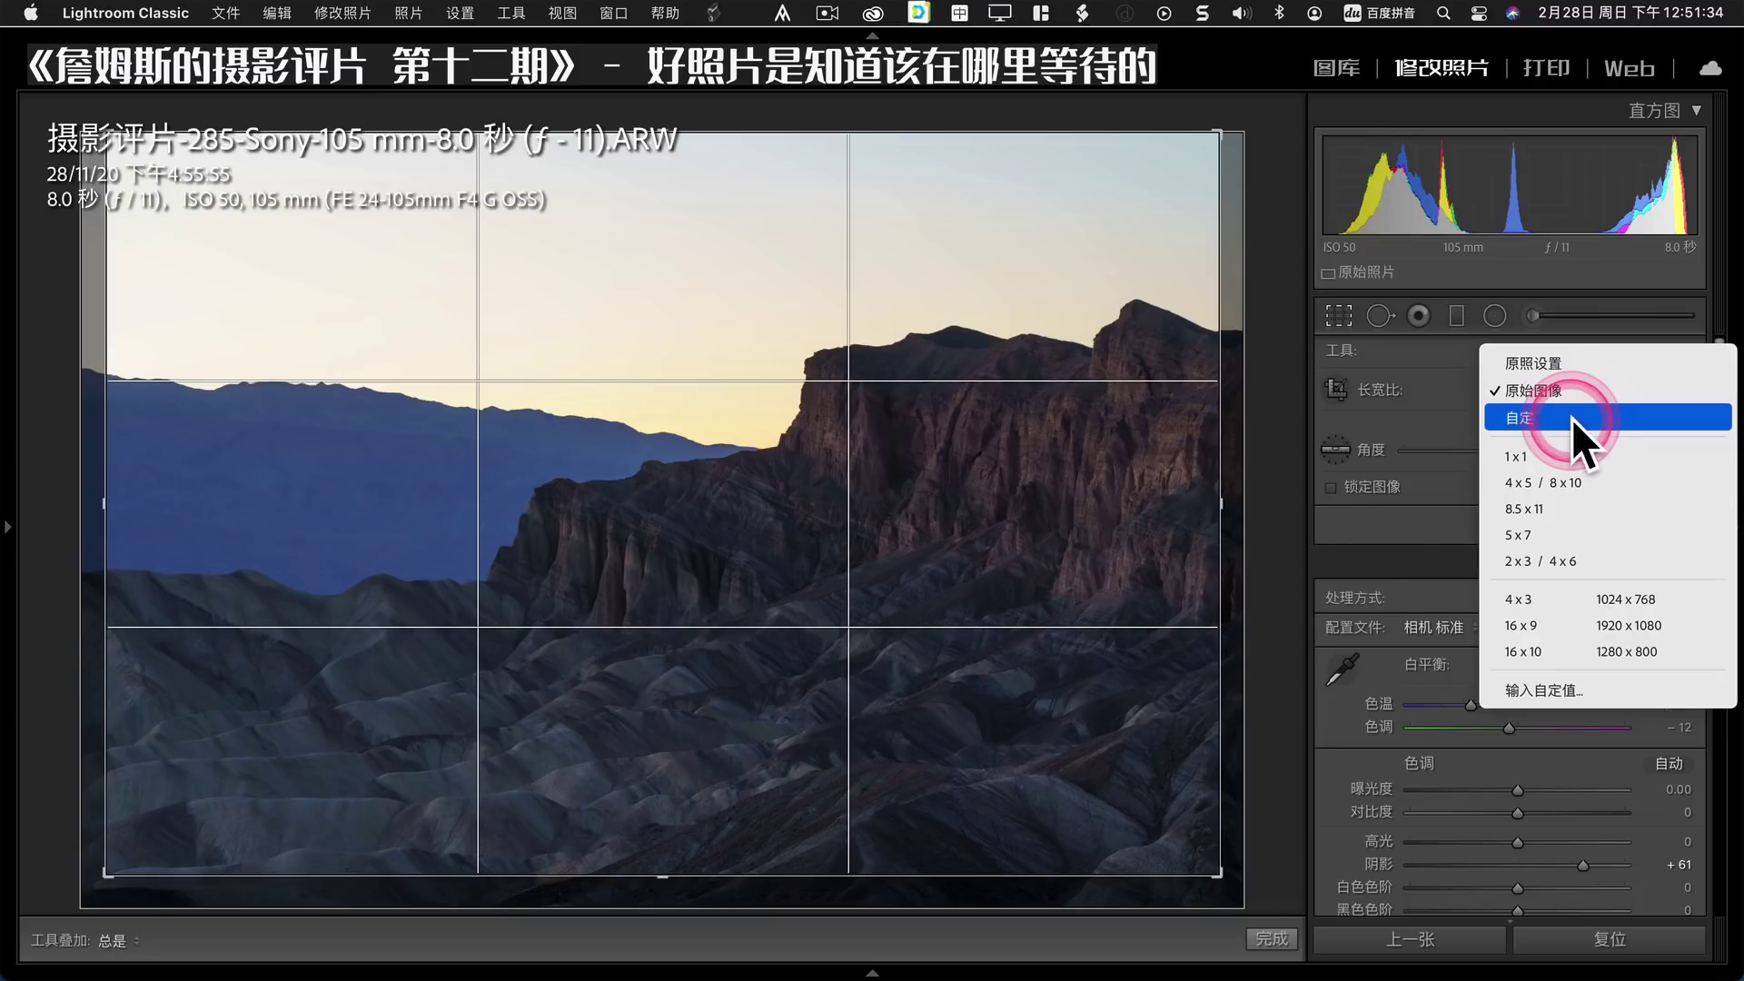
{"action": "left_click", "coordinate": [891, 377]}
{"action": "left_click_drag", "start_coordinate": [712, 763], "coordinate": [711, 845]}
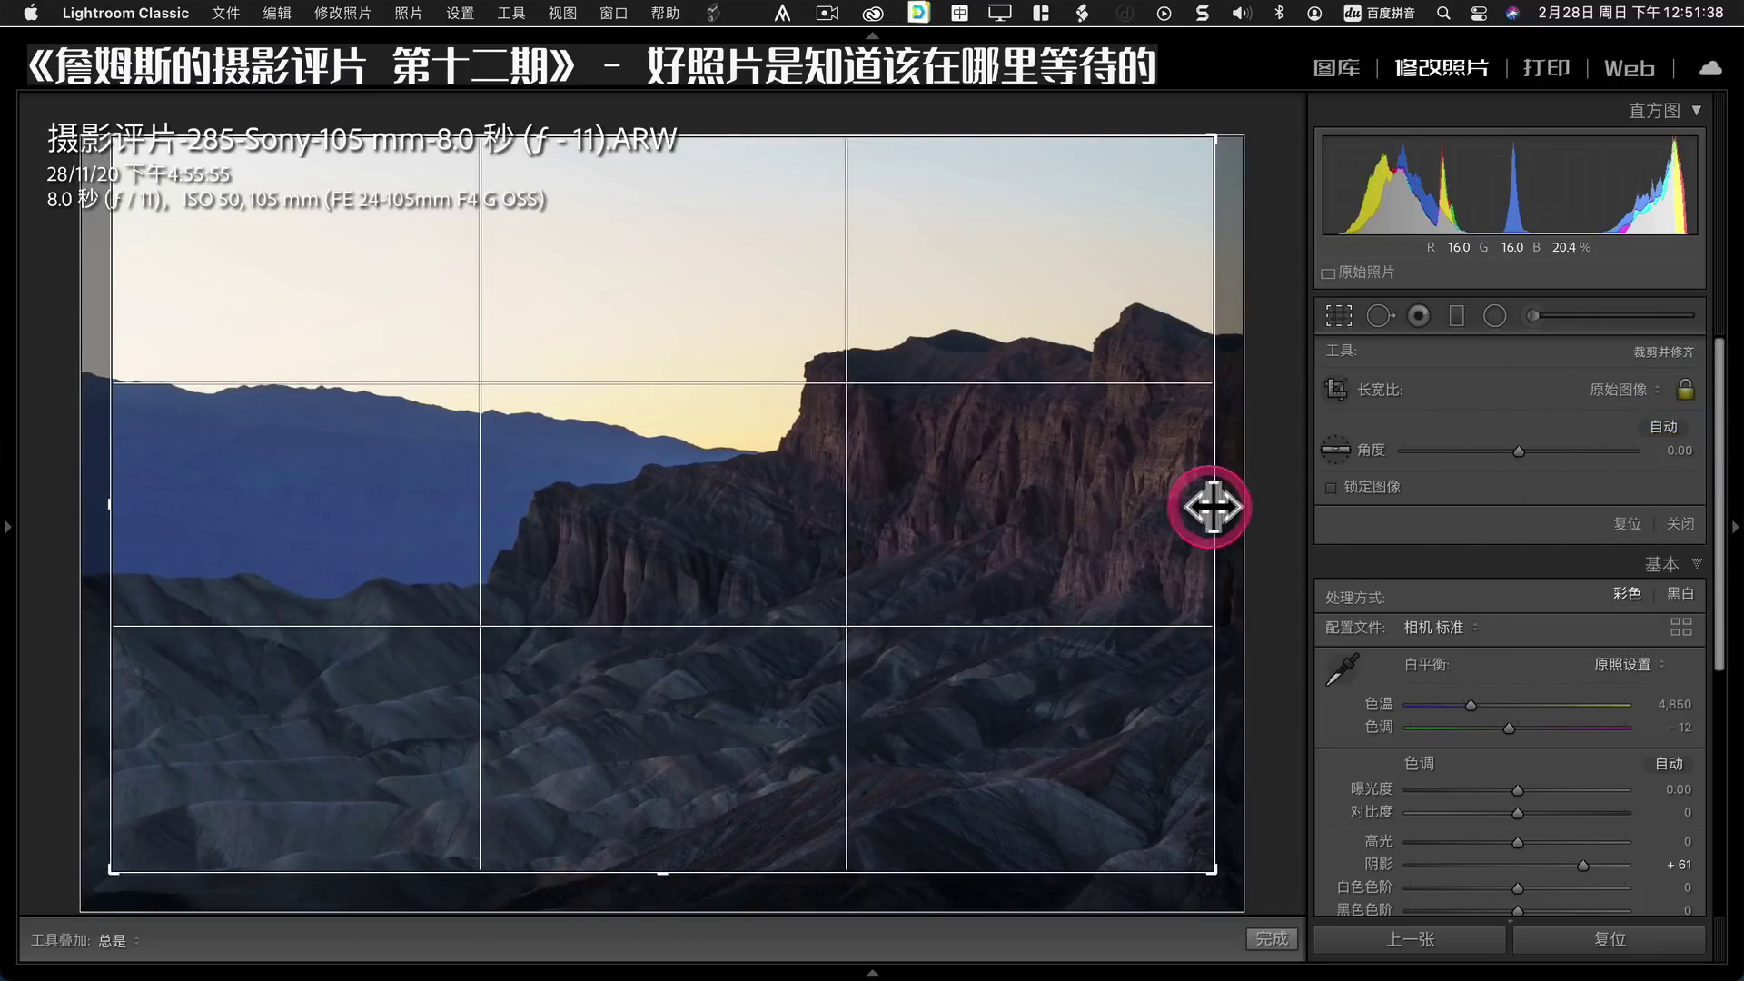
{"action": "left_click", "coordinate": [1685, 390]}
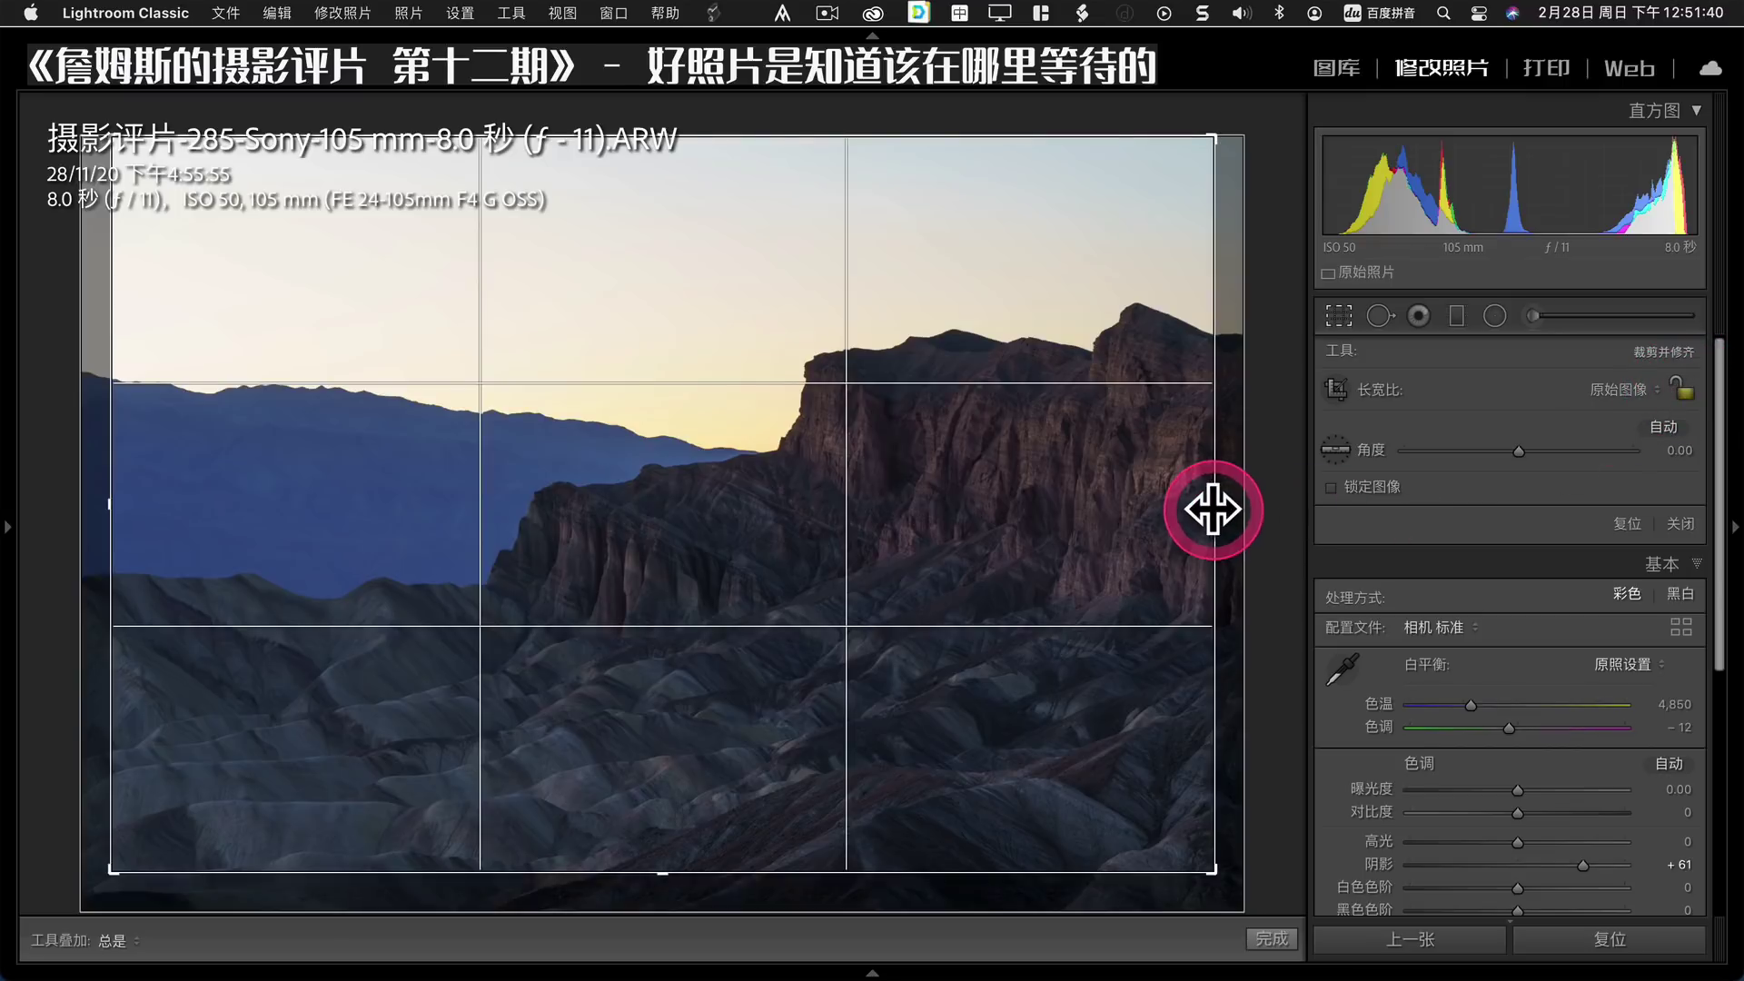
{"action": "left_click_drag", "start_coordinate": [1213, 509], "coordinate": [1243, 506]}
{"action": "left_click_drag", "start_coordinate": [109, 506], "coordinate": [84, 506]}
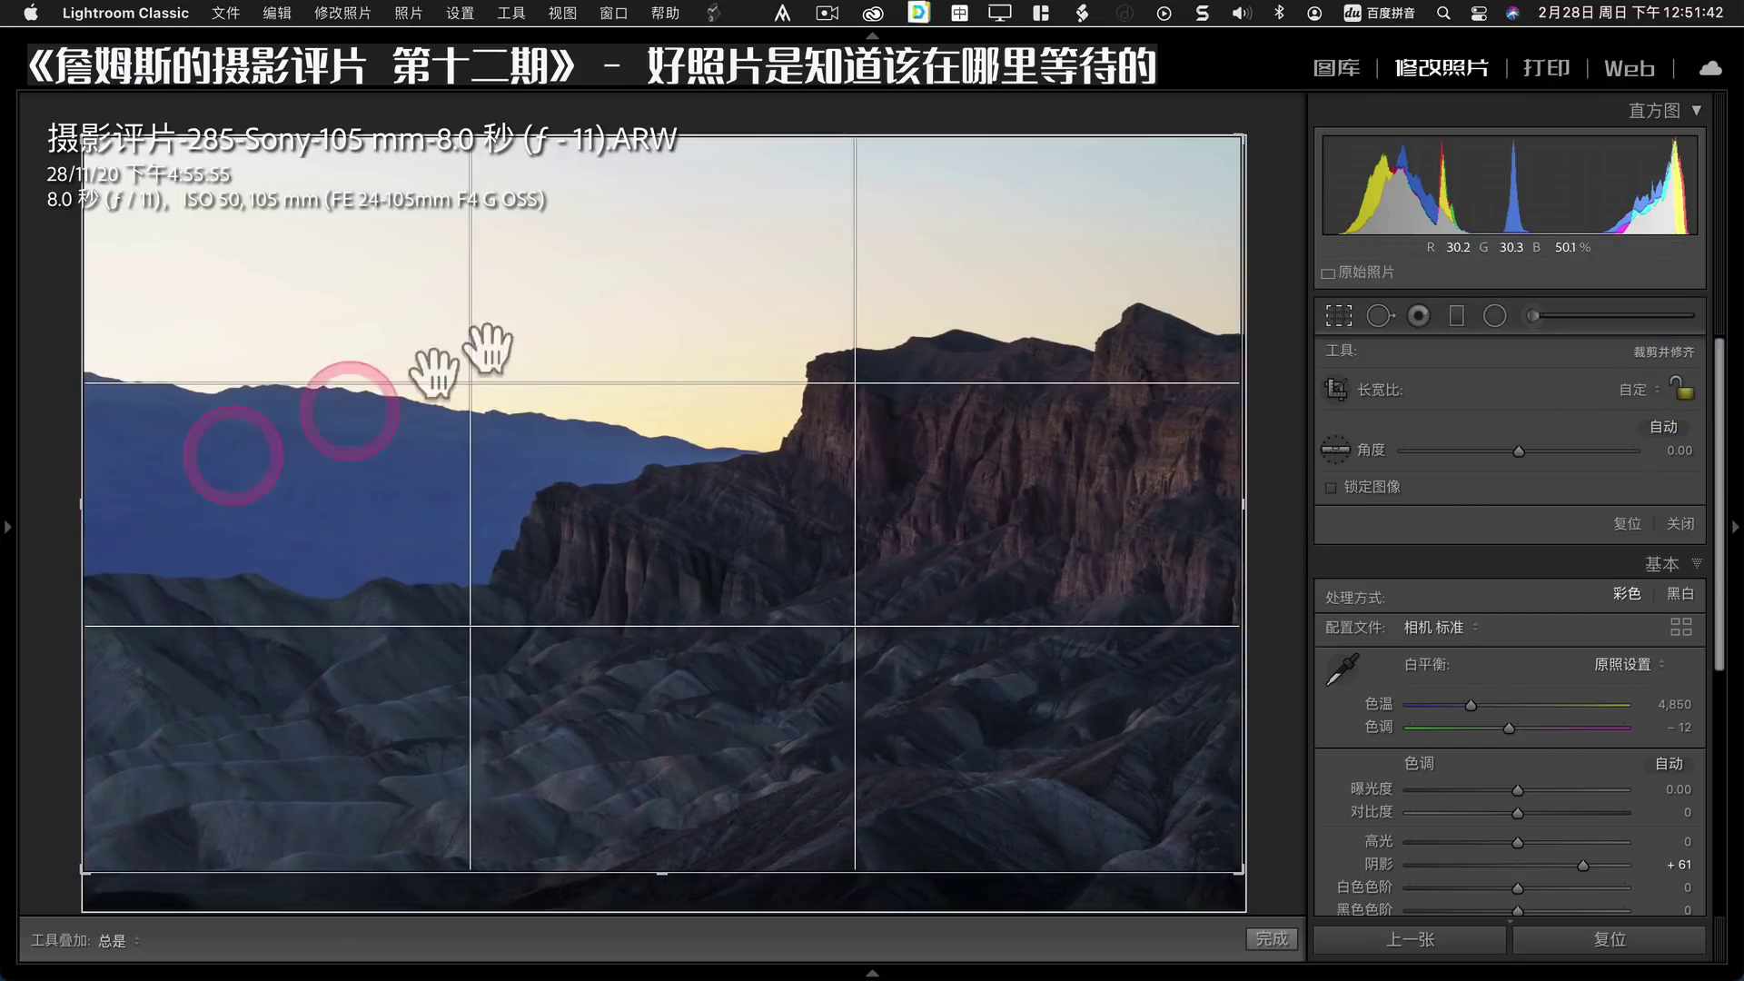
{"action": "left_click_drag", "start_coordinate": [663, 136], "coordinate": [653, 191]}
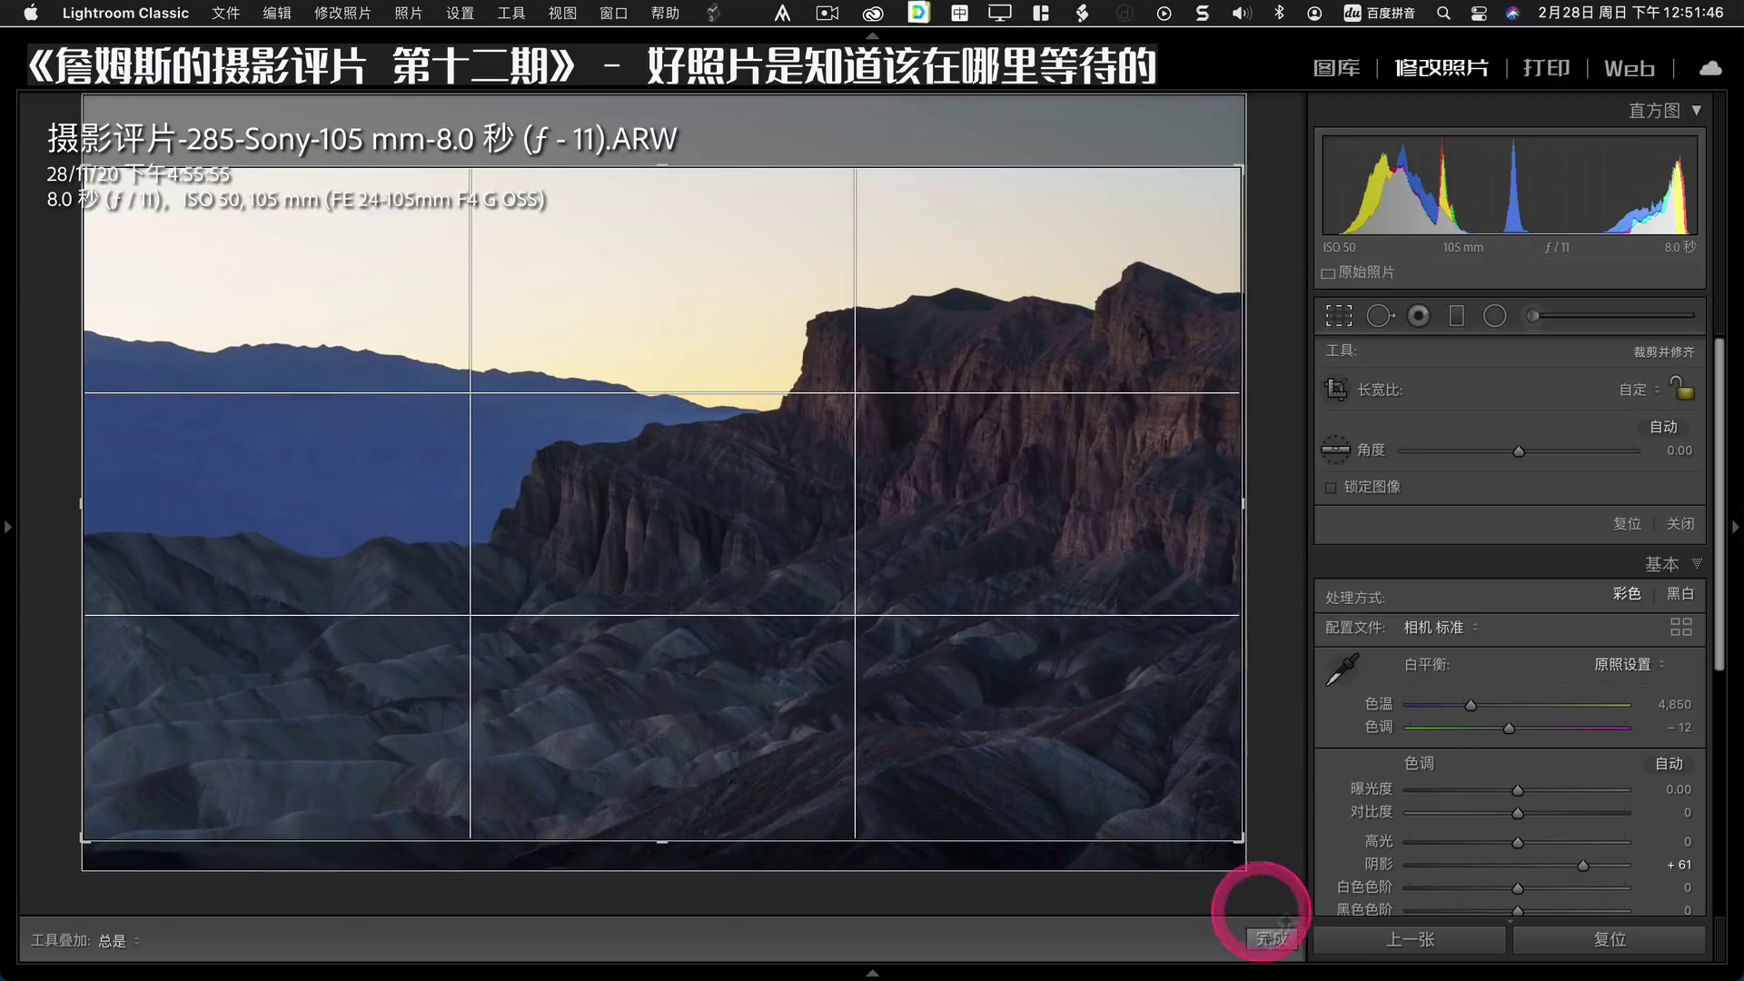
{"action": "left_click", "coordinate": [1272, 937]}
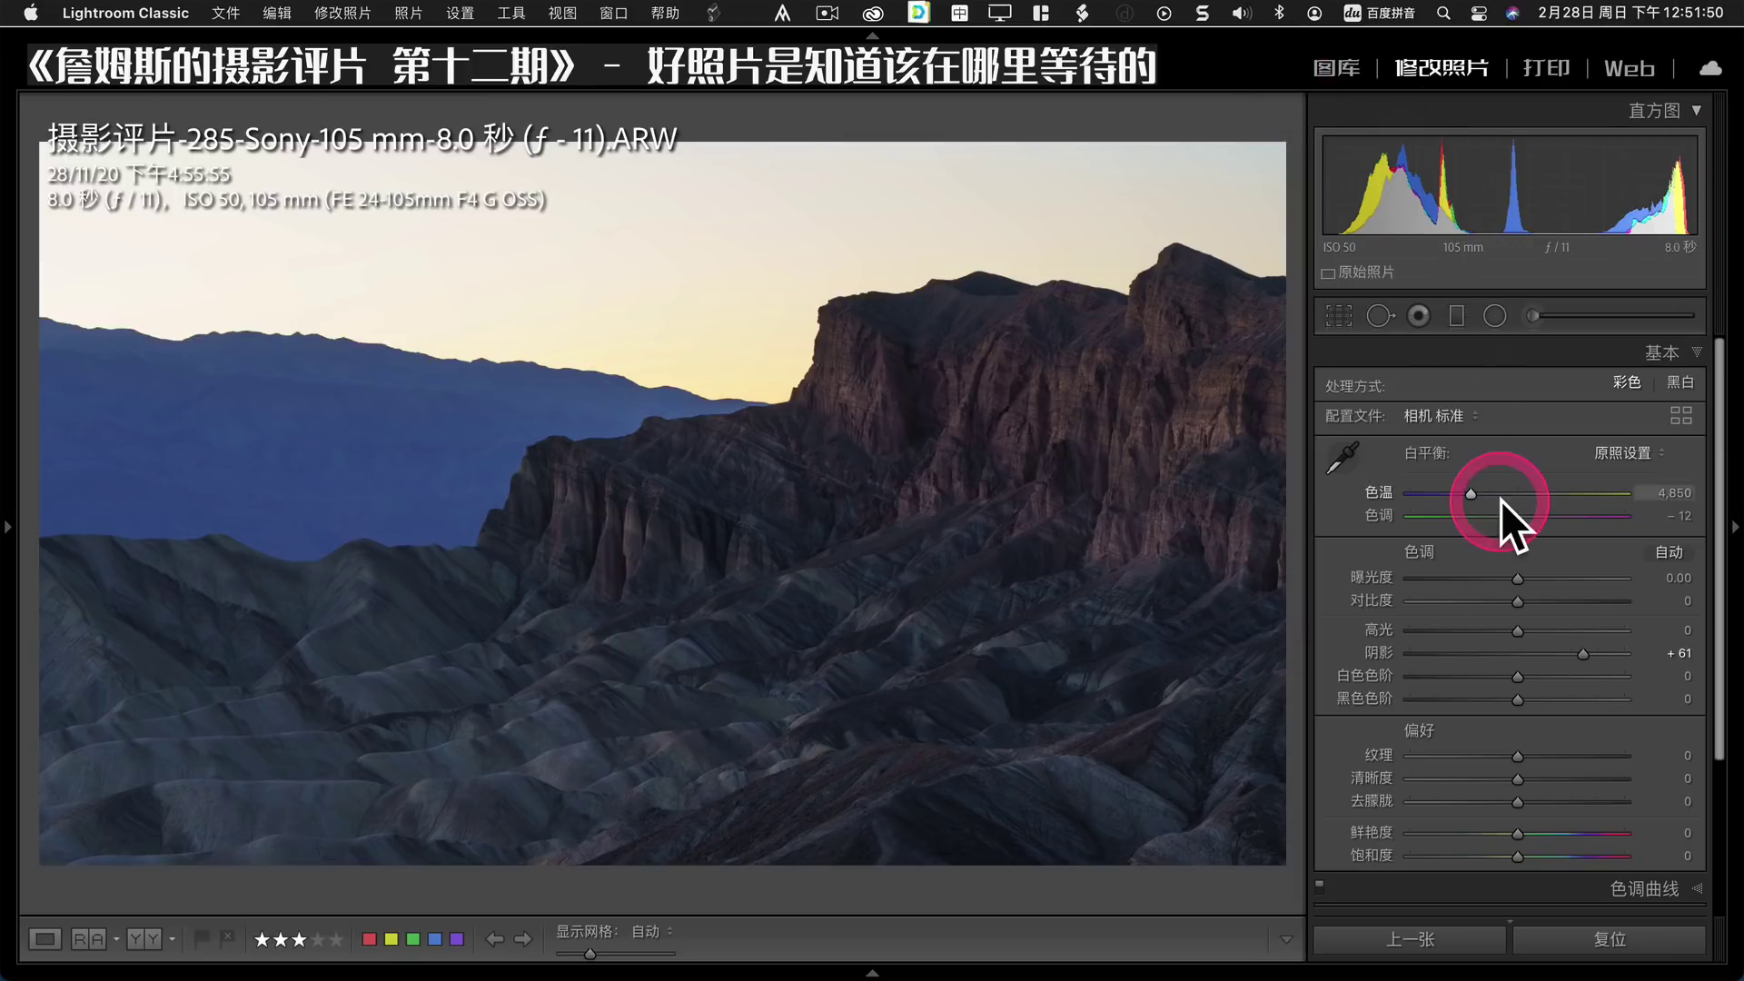
Warm the canyon photo's Temp to about 5,782 and raise Exposure to +0.45, briefly trying Black & White.
{"action": "left_click_drag", "start_coordinate": [1472, 495], "coordinate": [1493, 495]}
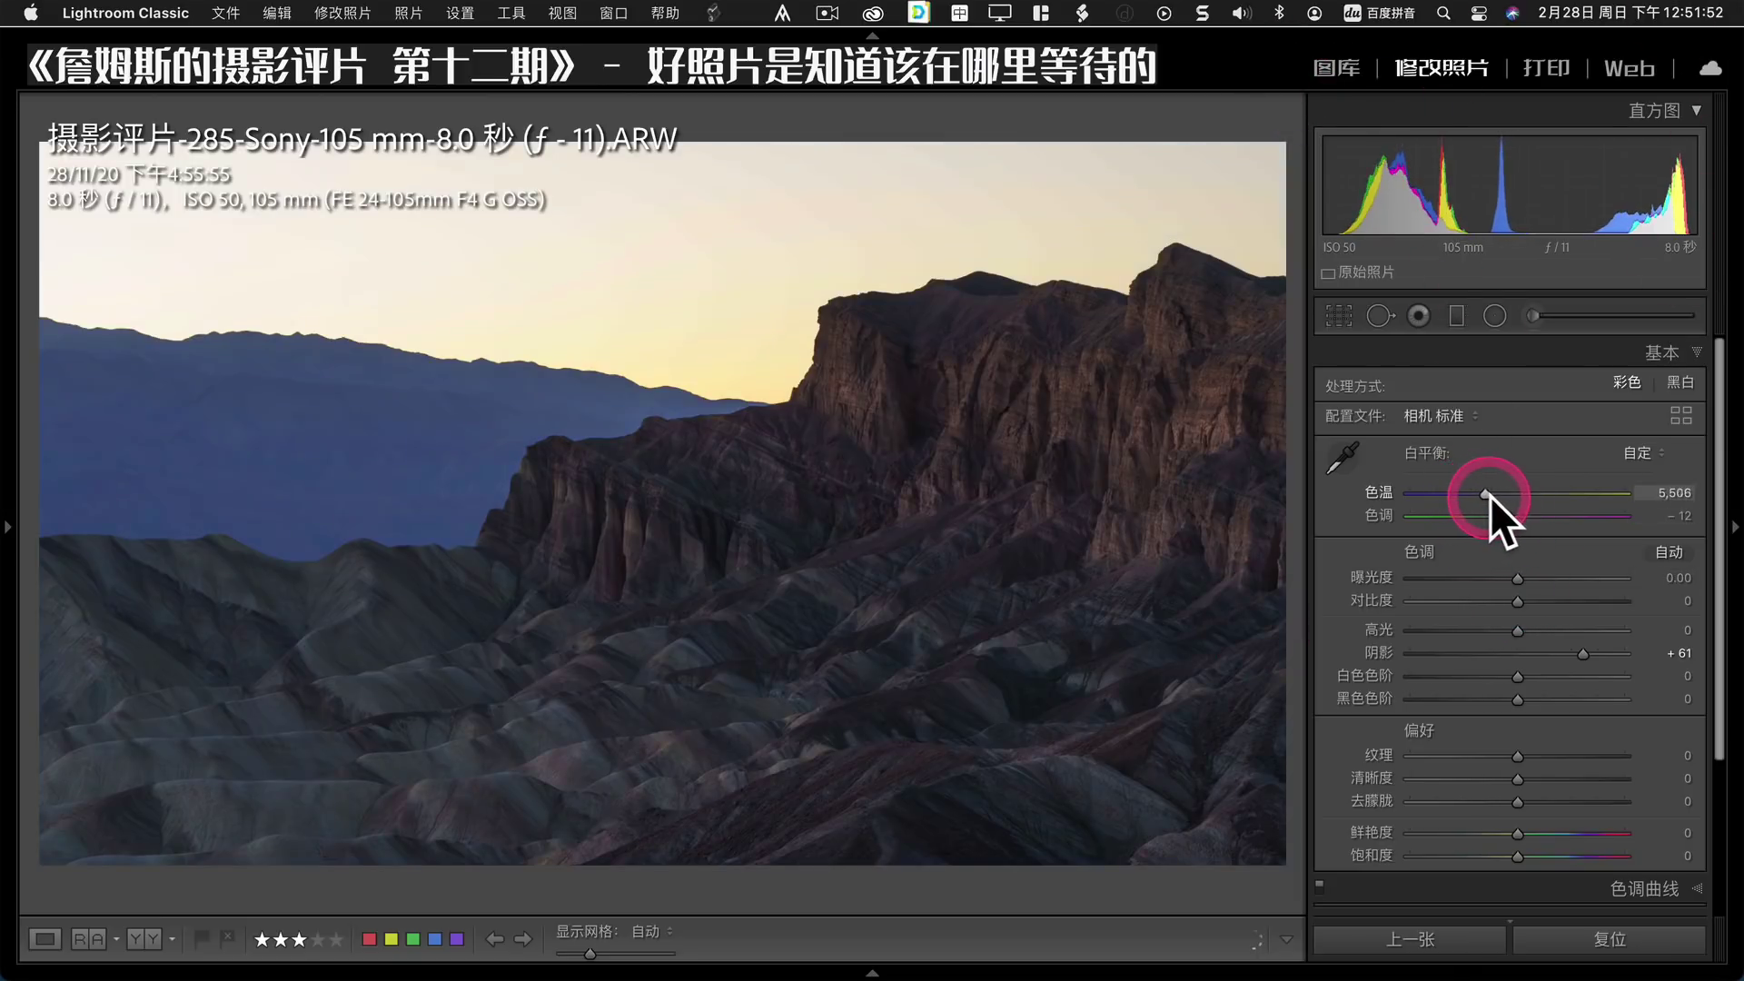
{"action": "left_click", "coordinate": [1680, 383]}
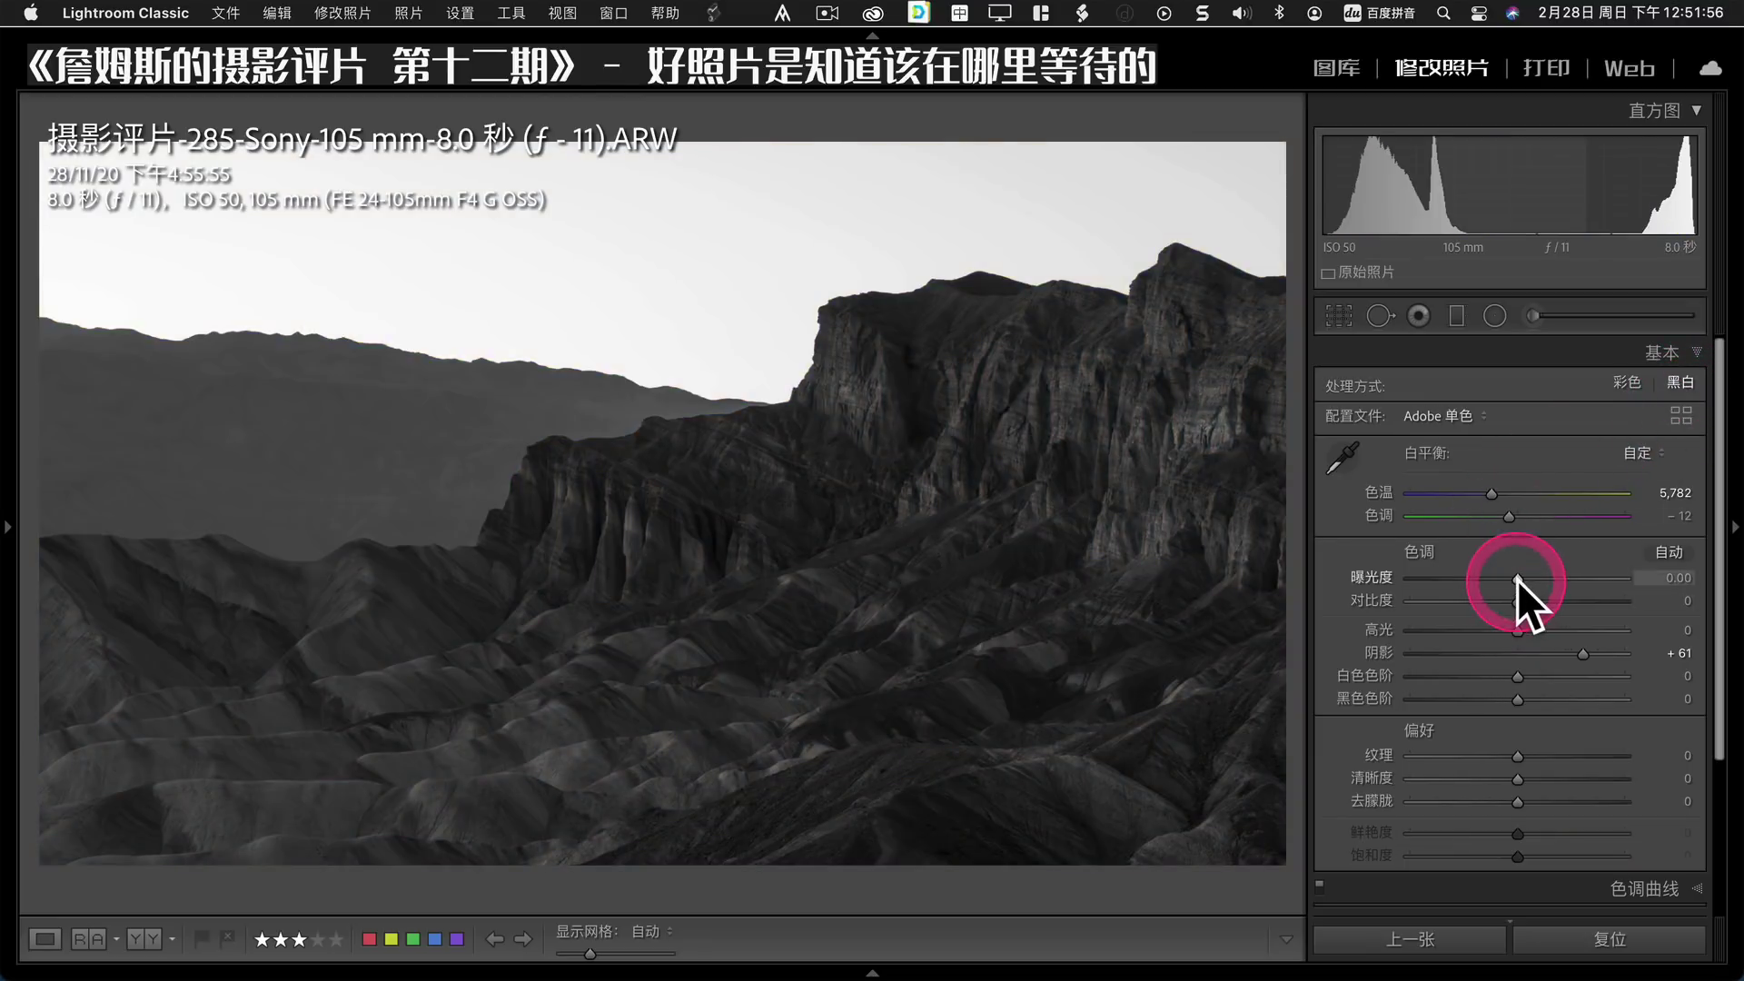
{"action": "left_click_drag", "start_coordinate": [1517, 579], "coordinate": [1480, 630]}
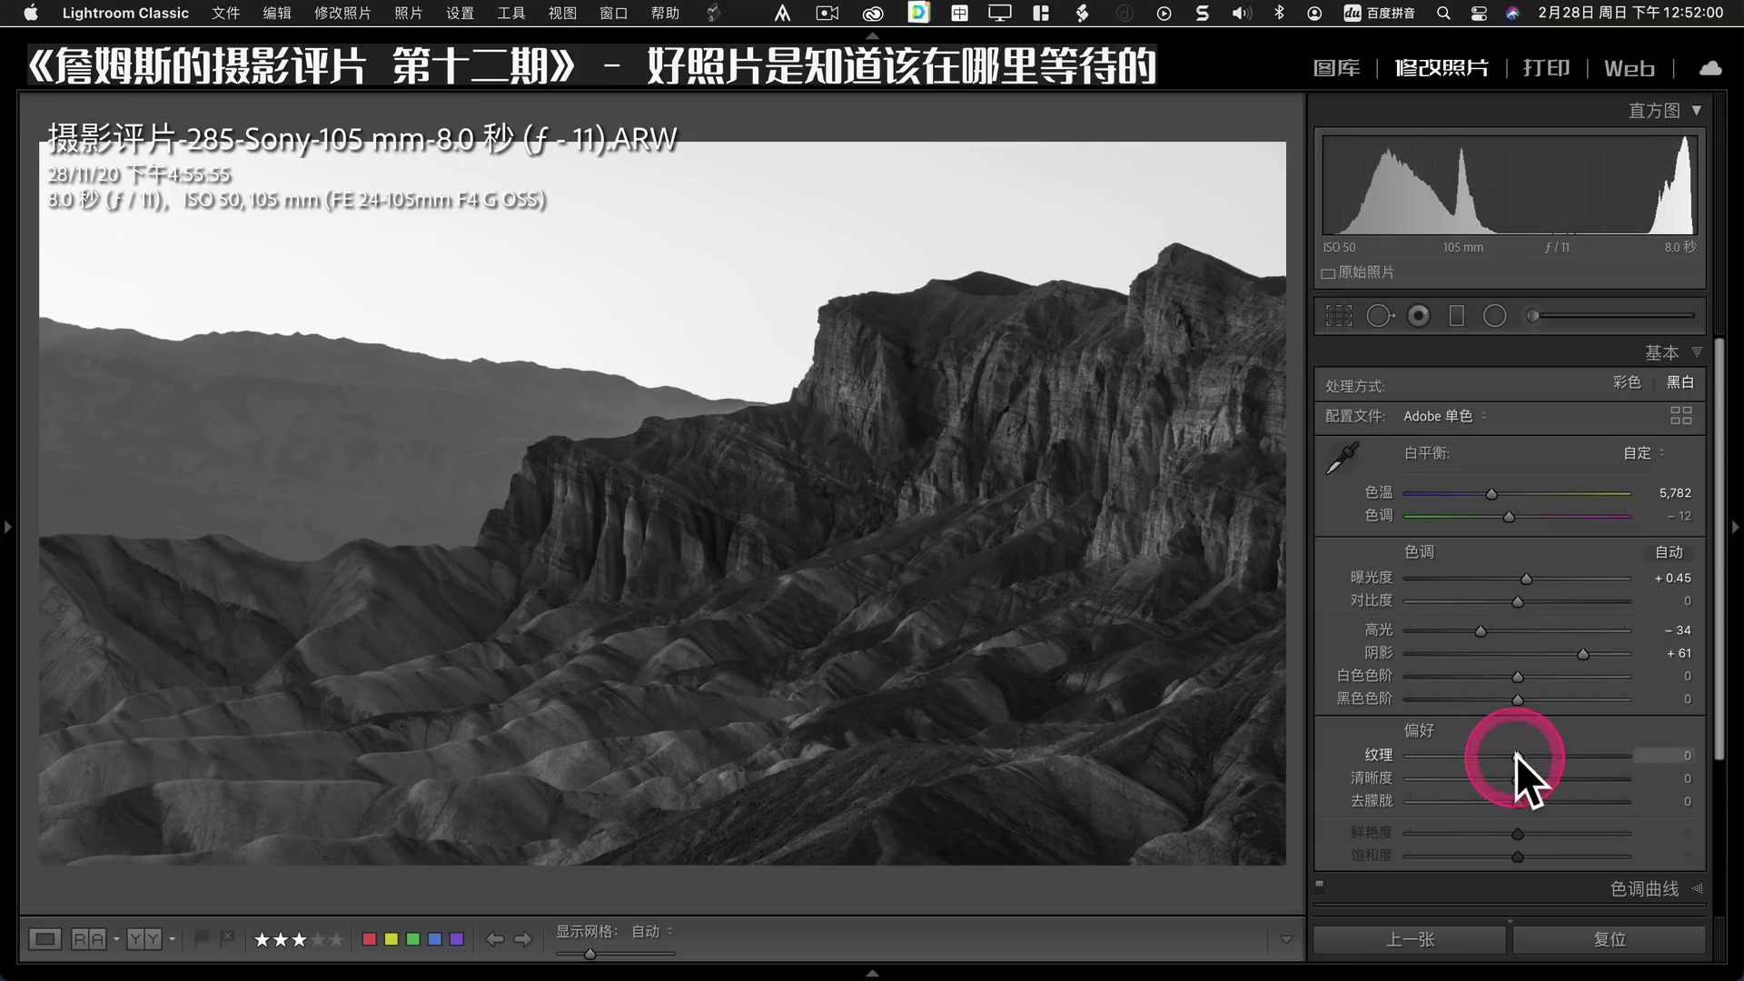
Add Texture +34 to the rock detail, return to Color, and zoom in on the eroded ridges.
{"action": "mouse_move", "coordinate": [1517, 755]}
{"action": "left_mouse_down"}
{"action": "mouse_move", "coordinate": [1569, 756]}
{"action": "mouse_move", "coordinate": [1523, 780]}
{"action": "mouse_move", "coordinate": [1554, 755]}
{"action": "mouse_move", "coordinate": [1540, 795]}
{"action": "left_mouse_up"}
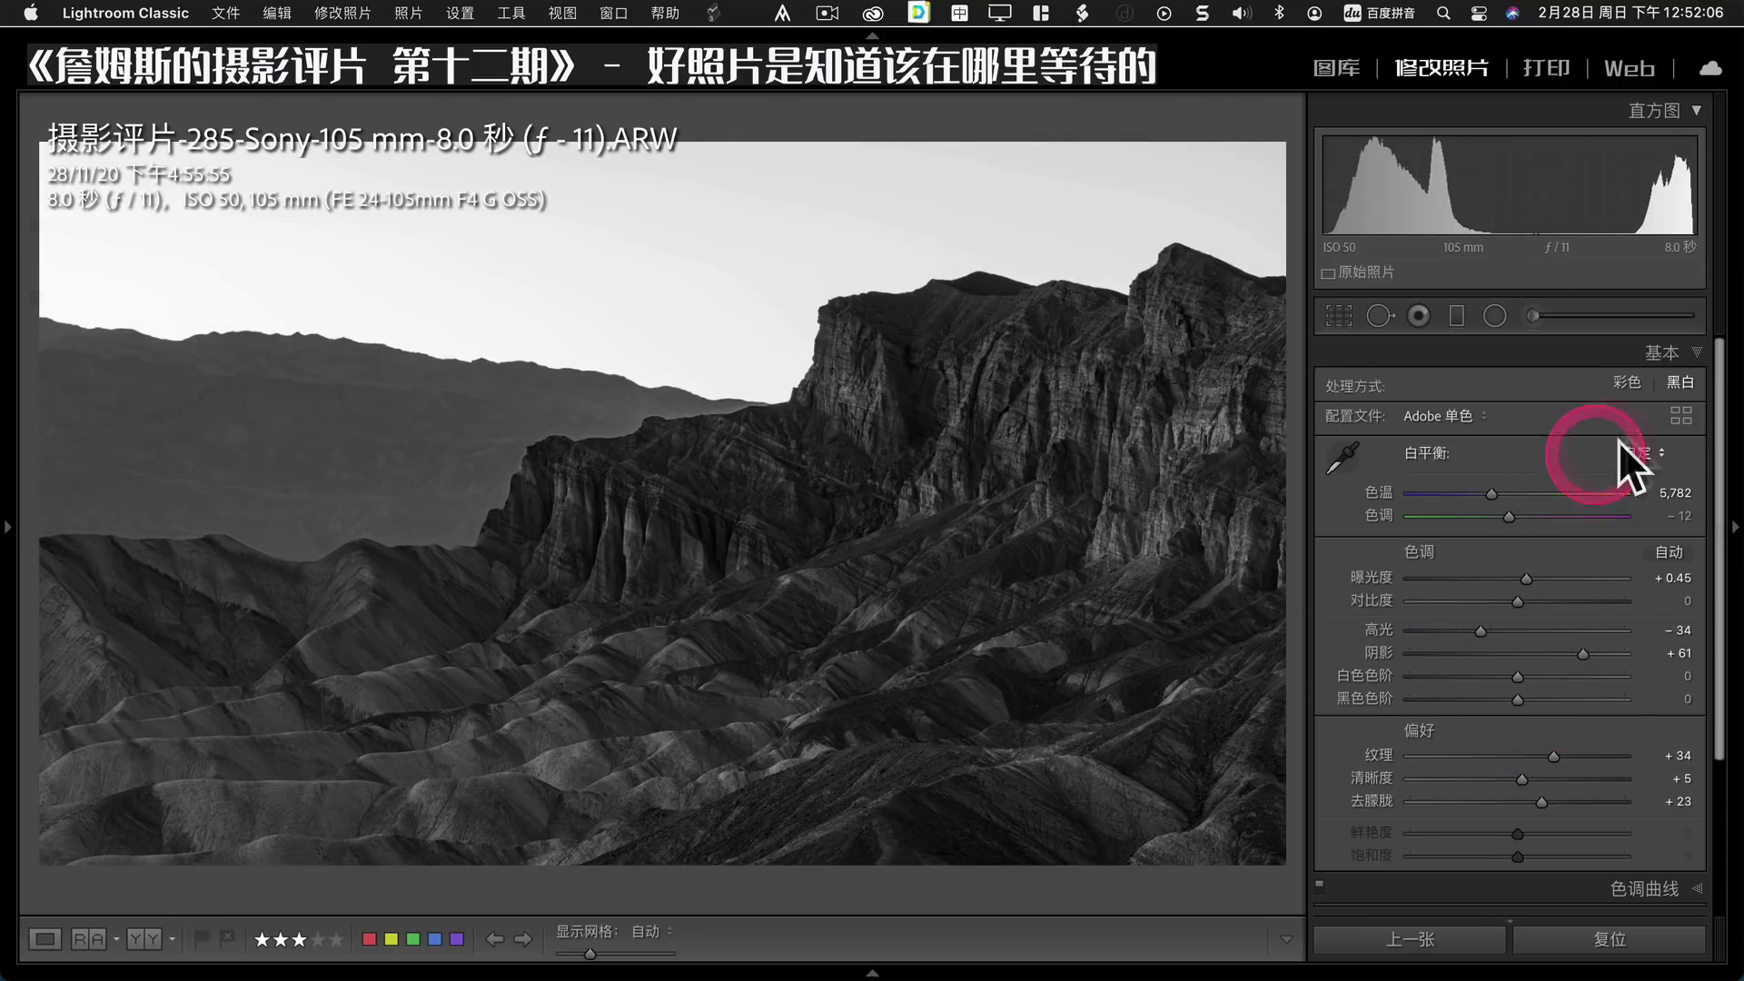
{"action": "left_click", "coordinate": [1628, 381]}
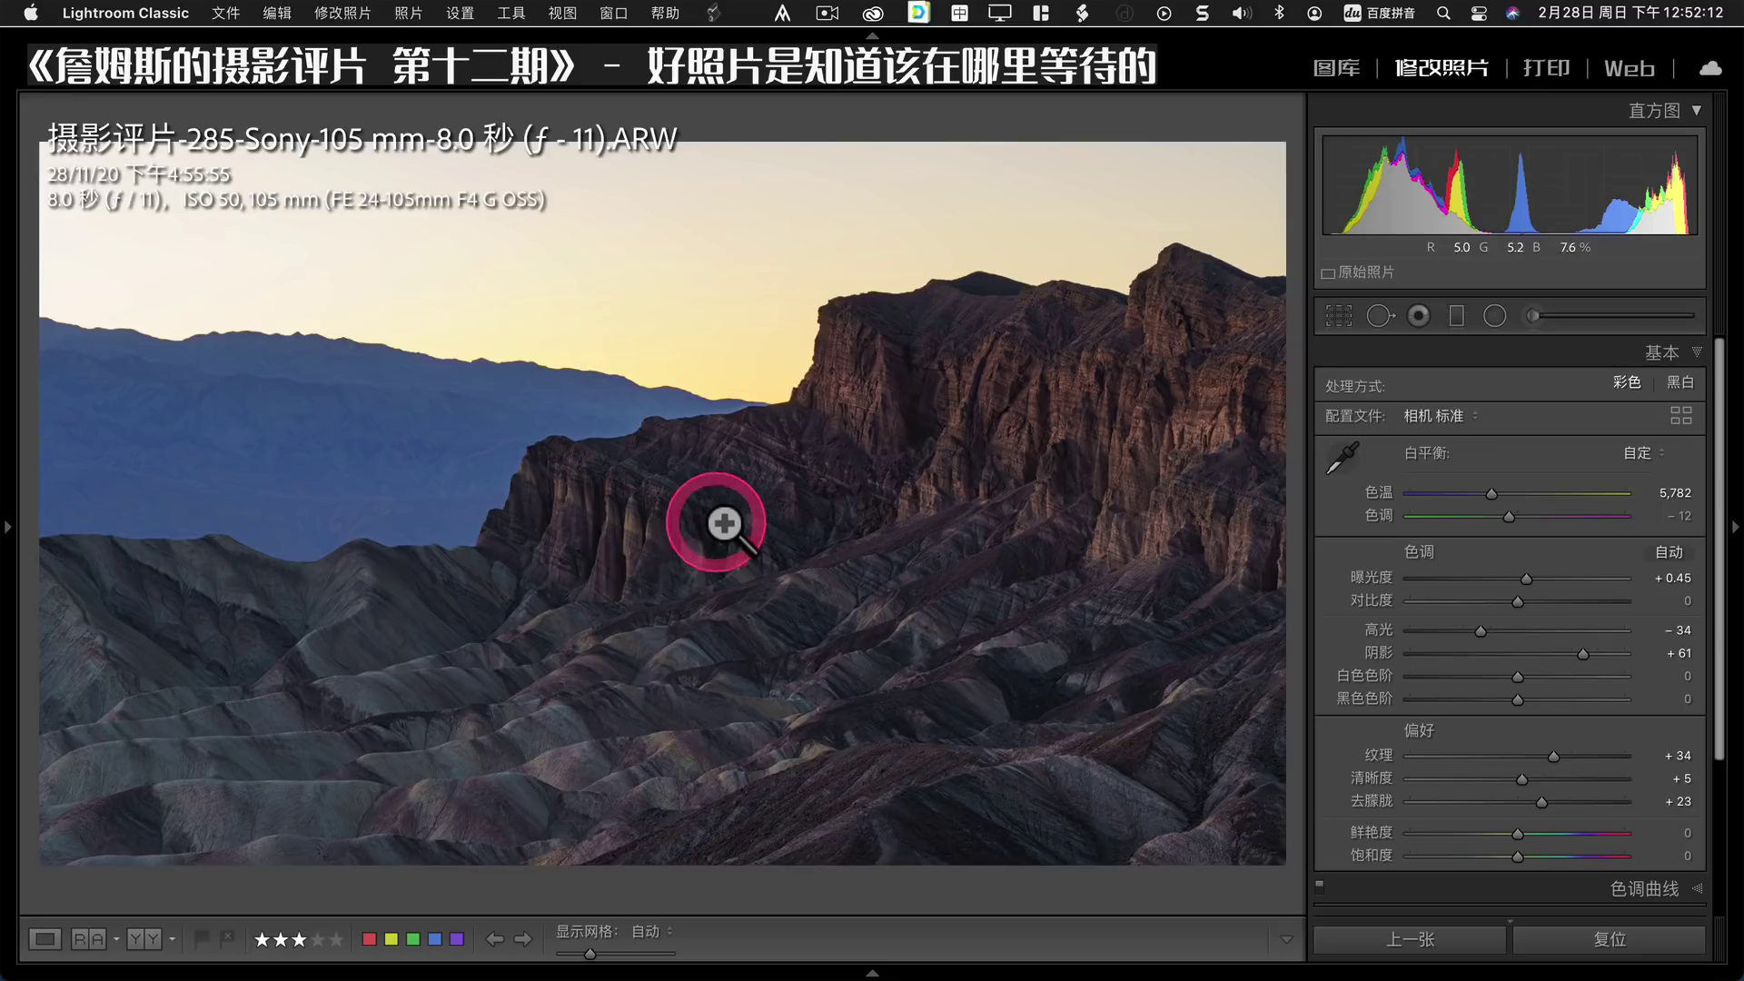
{"action": "mouse_move", "coordinate": [499, 693]}
{"action": "left_mouse_down"}
{"action": "mouse_move", "coordinate": [986, 699]}
{"action": "mouse_move", "coordinate": [818, 650]}
{"action": "mouse_move", "coordinate": [845, 596]}
{"action": "mouse_move", "coordinate": [799, 549]}
{"action": "mouse_move", "coordinate": [766, 564]}
{"action": "mouse_move", "coordinate": [880, 716]}
{"action": "mouse_move", "coordinate": [845, 600]}
{"action": "mouse_move", "coordinate": [942, 362]}
{"action": "mouse_move", "coordinate": [829, 393]}
{"action": "mouse_move", "coordinate": [760, 467]}
{"action": "mouse_move", "coordinate": [542, 414]}
{"action": "mouse_move", "coordinate": [541, 394]}
{"action": "mouse_move", "coordinate": [615, 529]}
{"action": "left_mouse_up"}
Zoom out, view the canyon photo in Library, and set the Metadata panel to Default.
{"action": "left_click", "coordinate": [634, 545]}
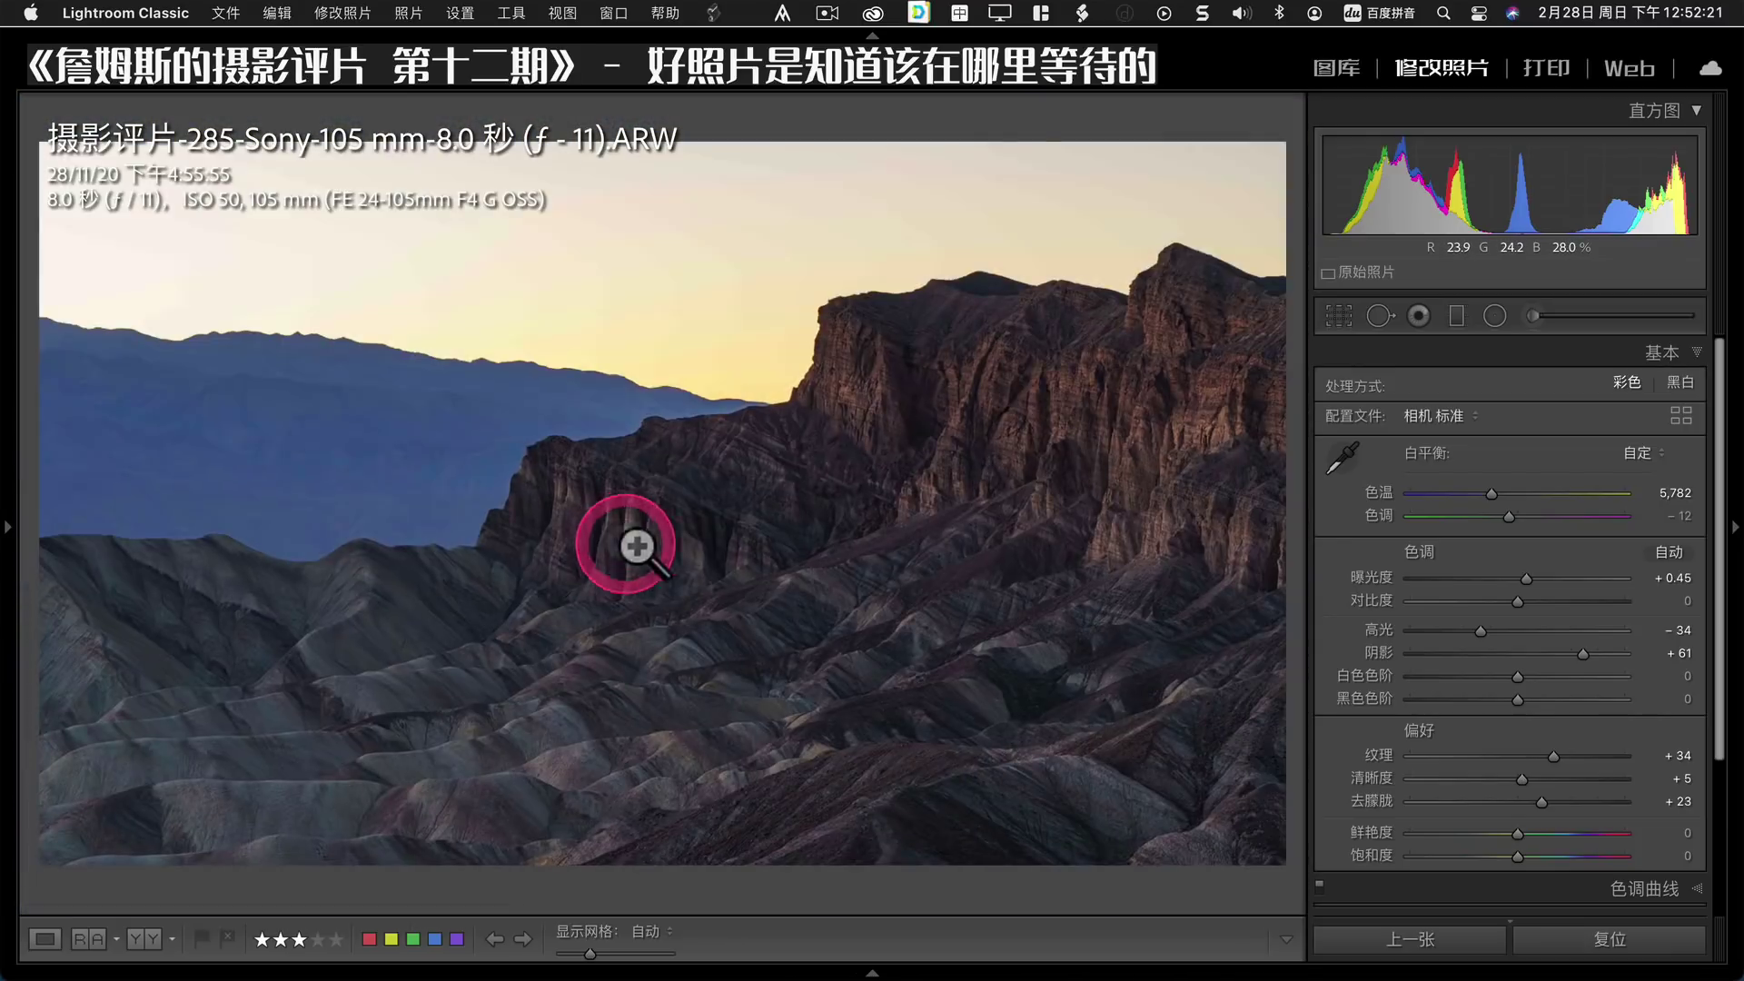
{"action": "left_click", "coordinate": [1326, 71]}
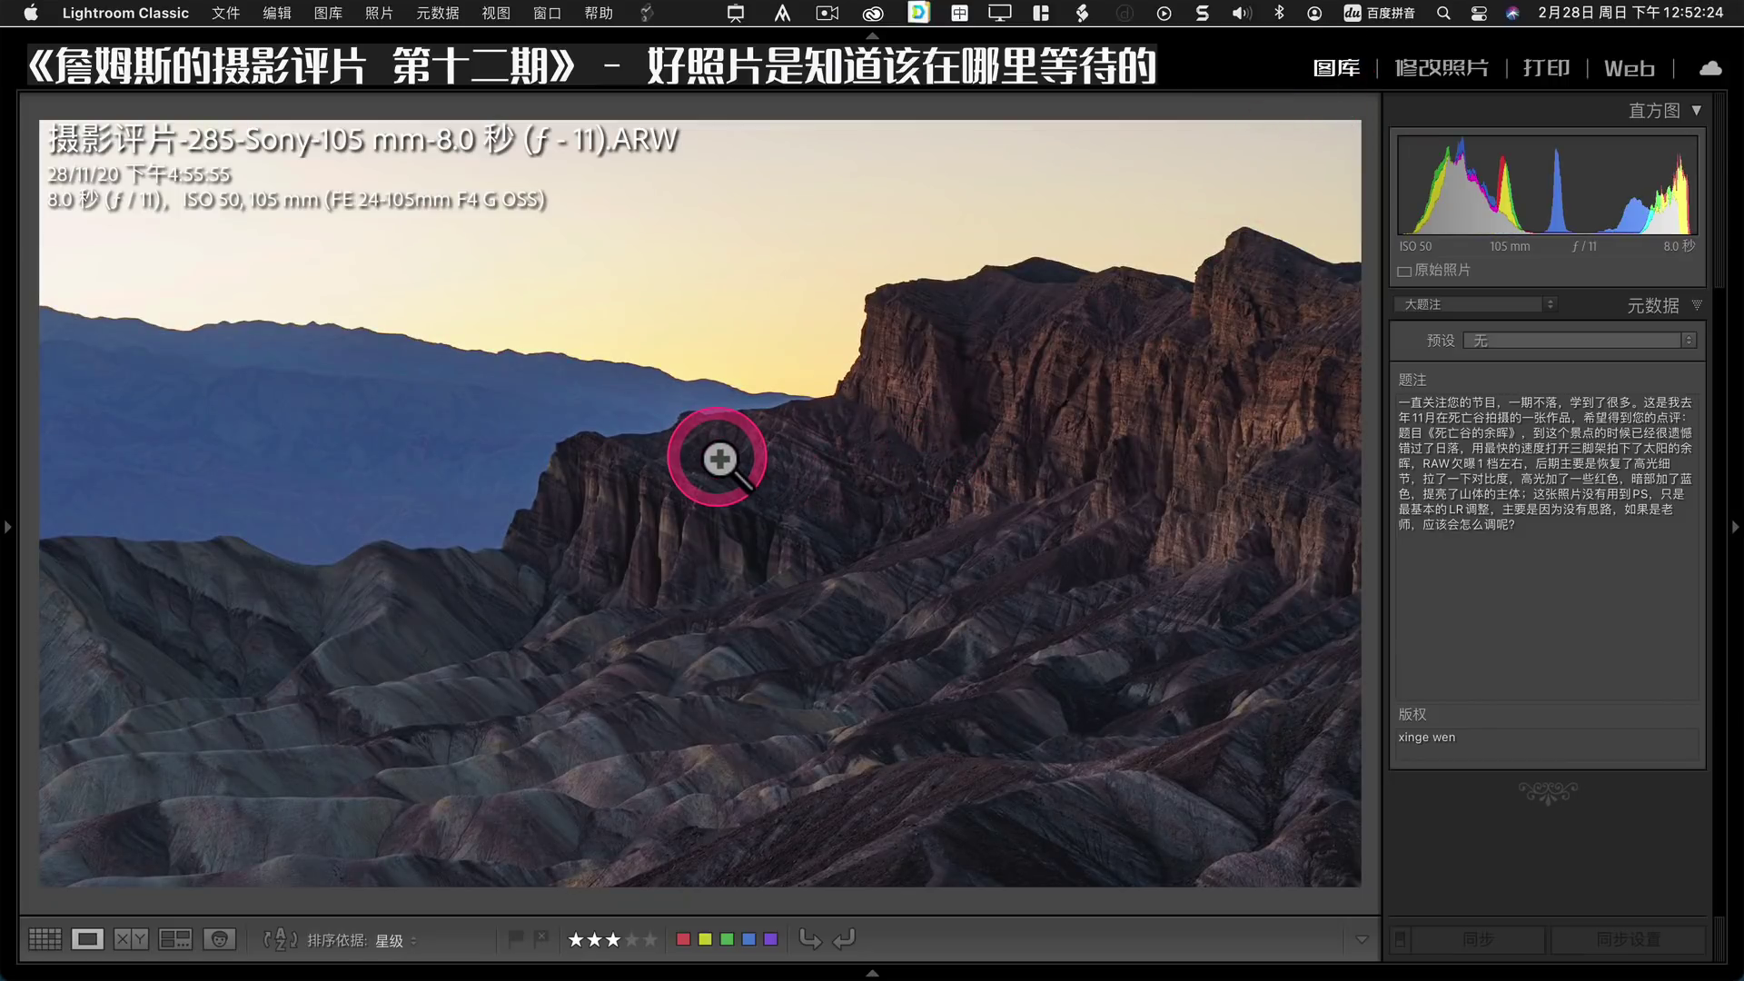
{"action": "key", "text": "i"}
{"action": "key", "text": "i"}
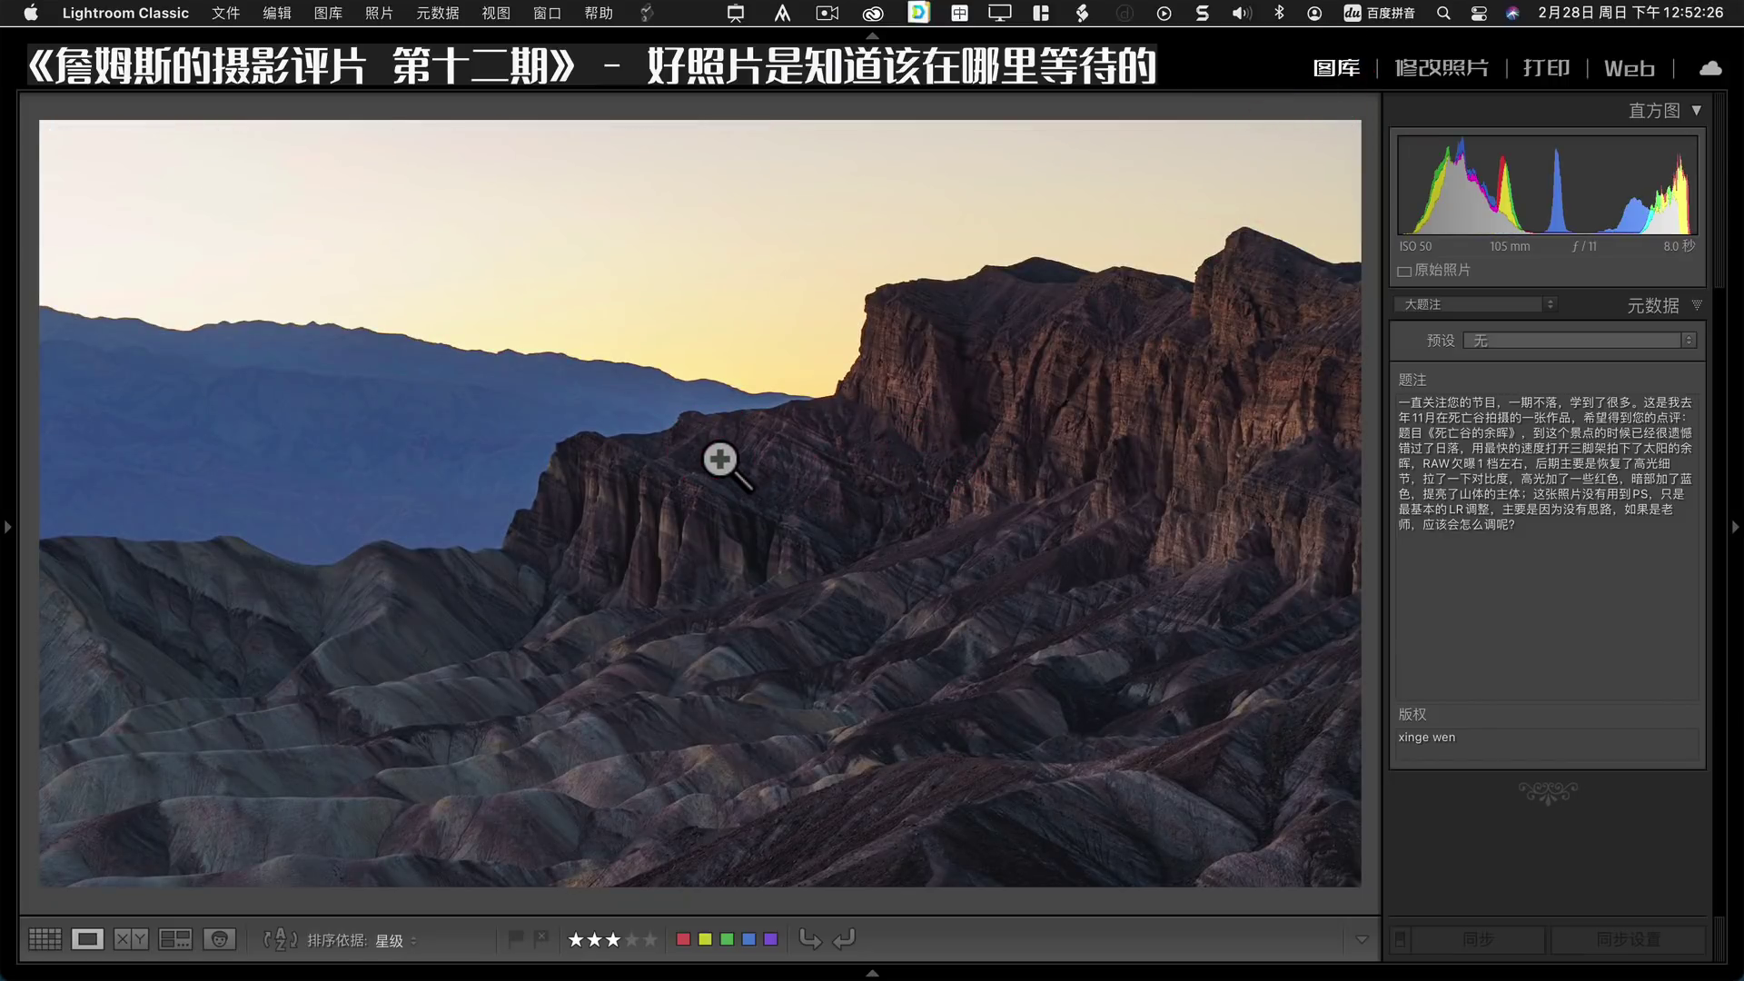
{"action": "left_click", "coordinate": [1620, 343]}
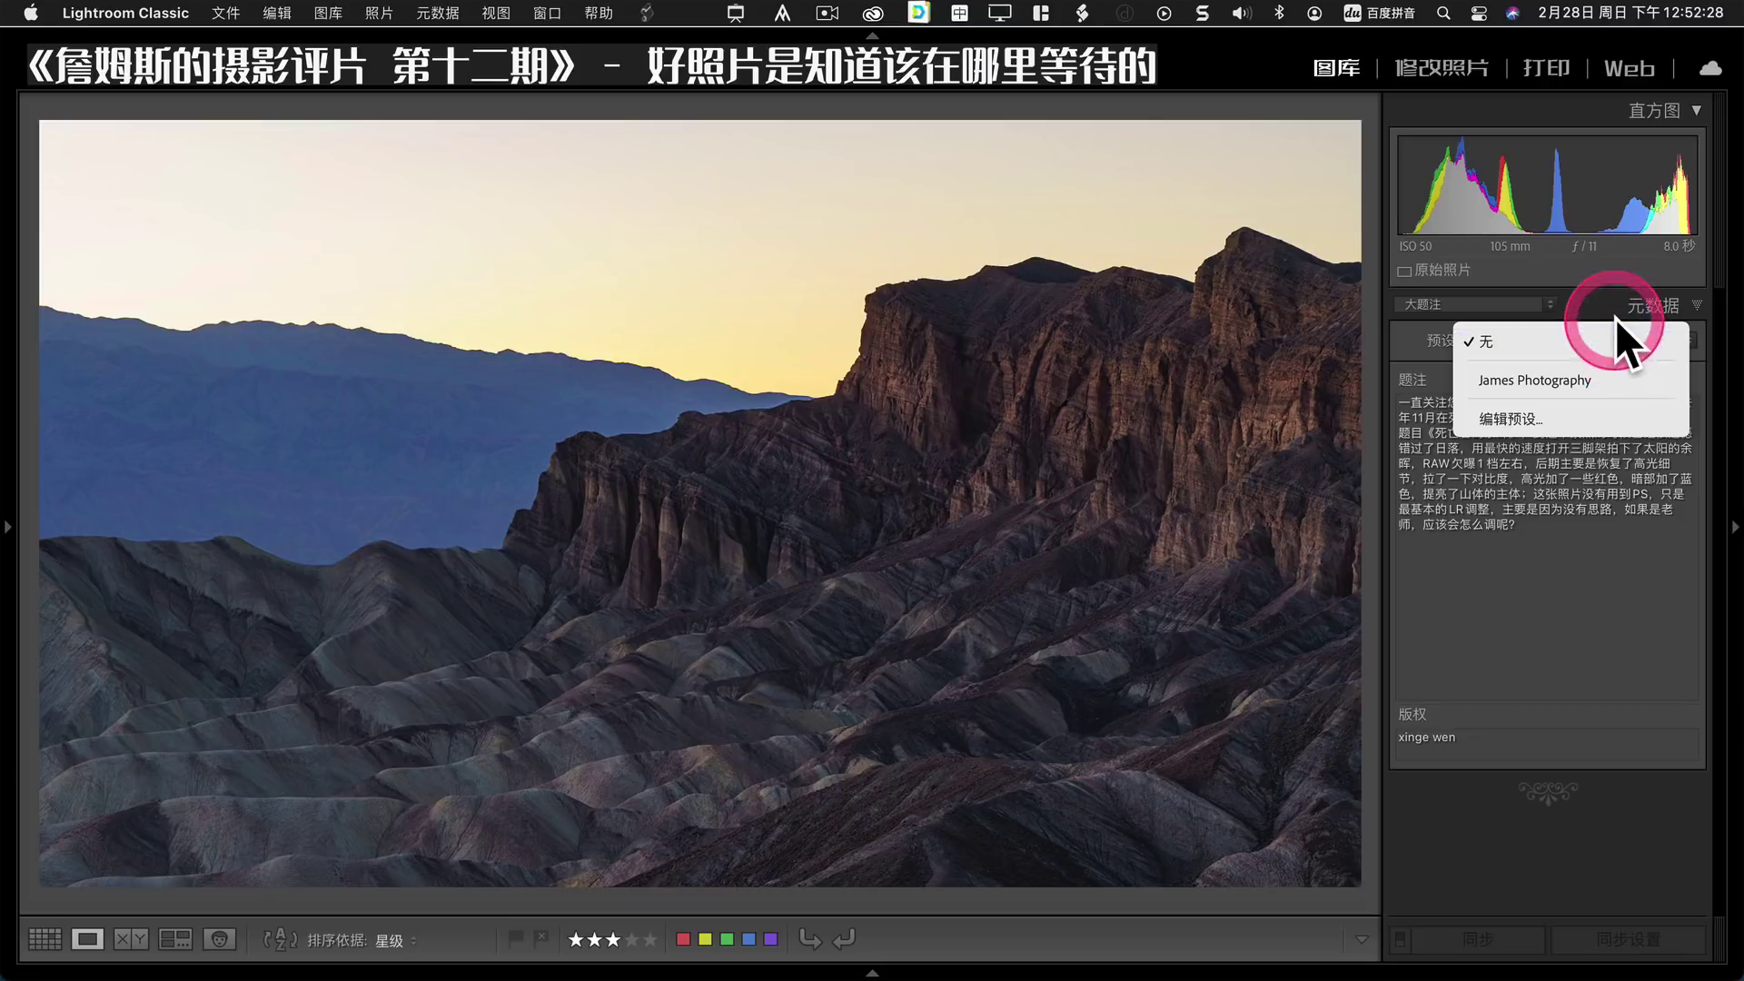
{"action": "left_click", "coordinate": [1615, 318]}
{"action": "left_click", "coordinate": [1540, 313]}
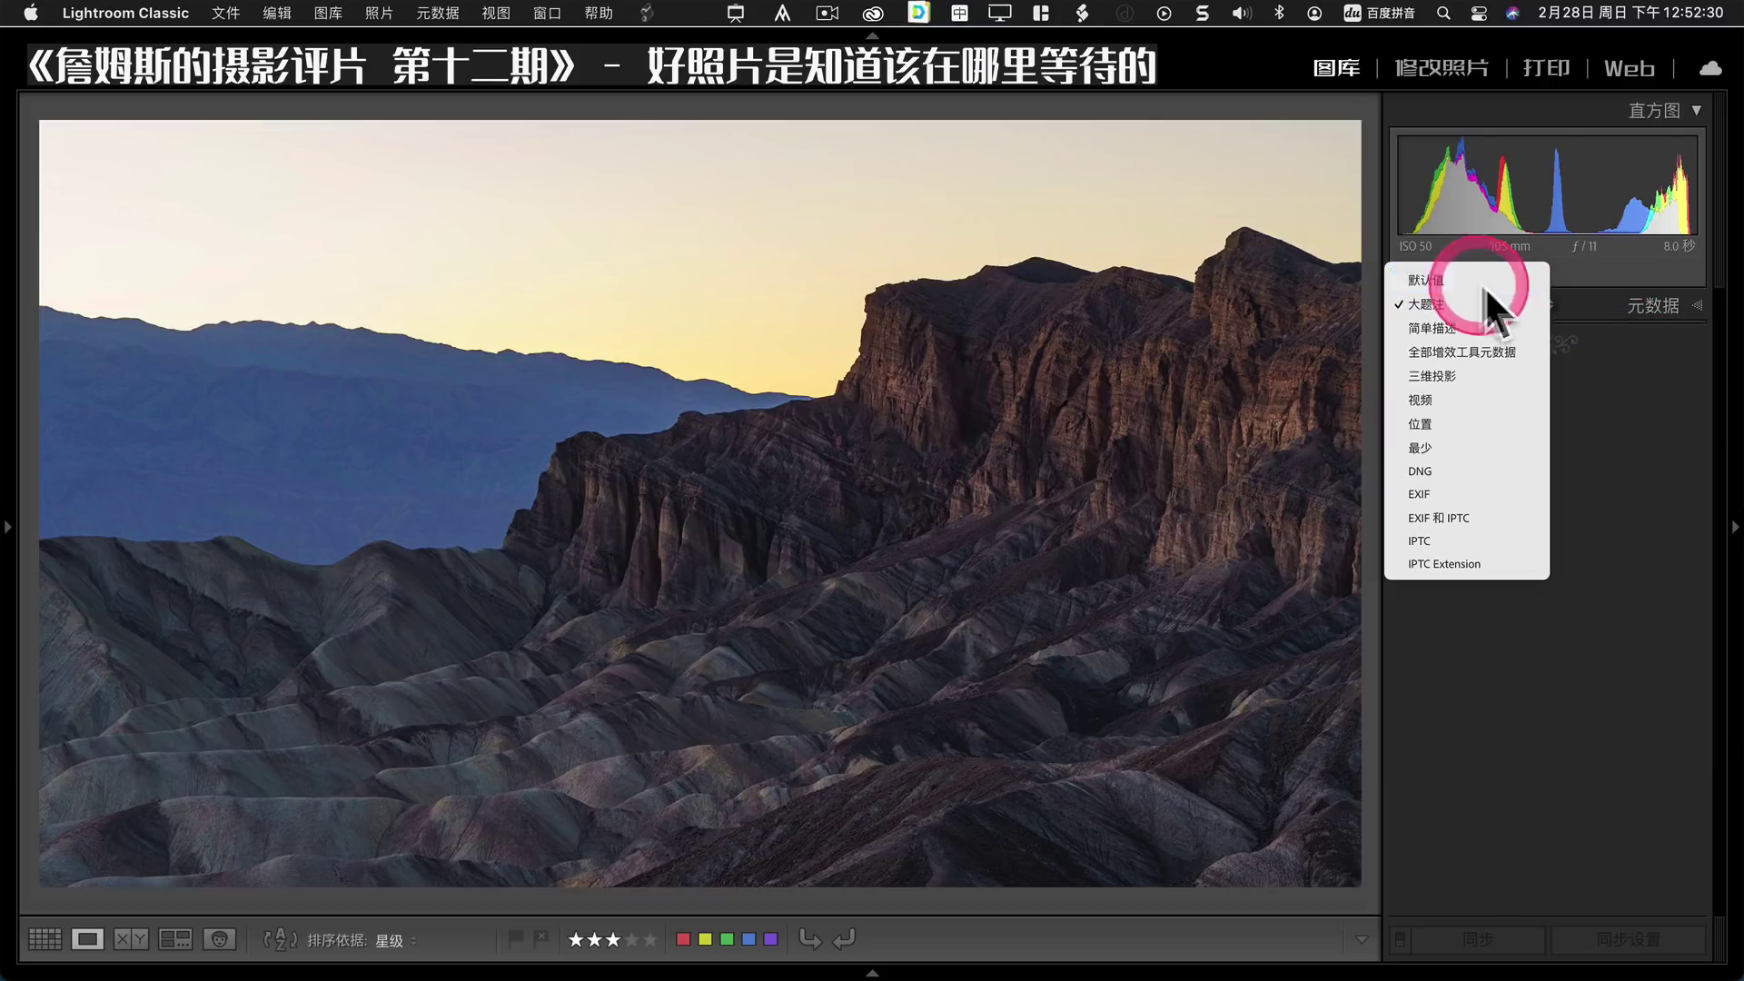
{"action": "left_click", "coordinate": [1485, 281]}
Scroll through the Metadata panel and show all photos as a thumbnail grid.
{"action": "scroll", "coordinate": [1655, 537], "scroll_direction": "down", "scroll_amount": 2}
{"action": "scroll", "coordinate": [1638, 626], "scroll_direction": "down", "scroll_amount": 2}
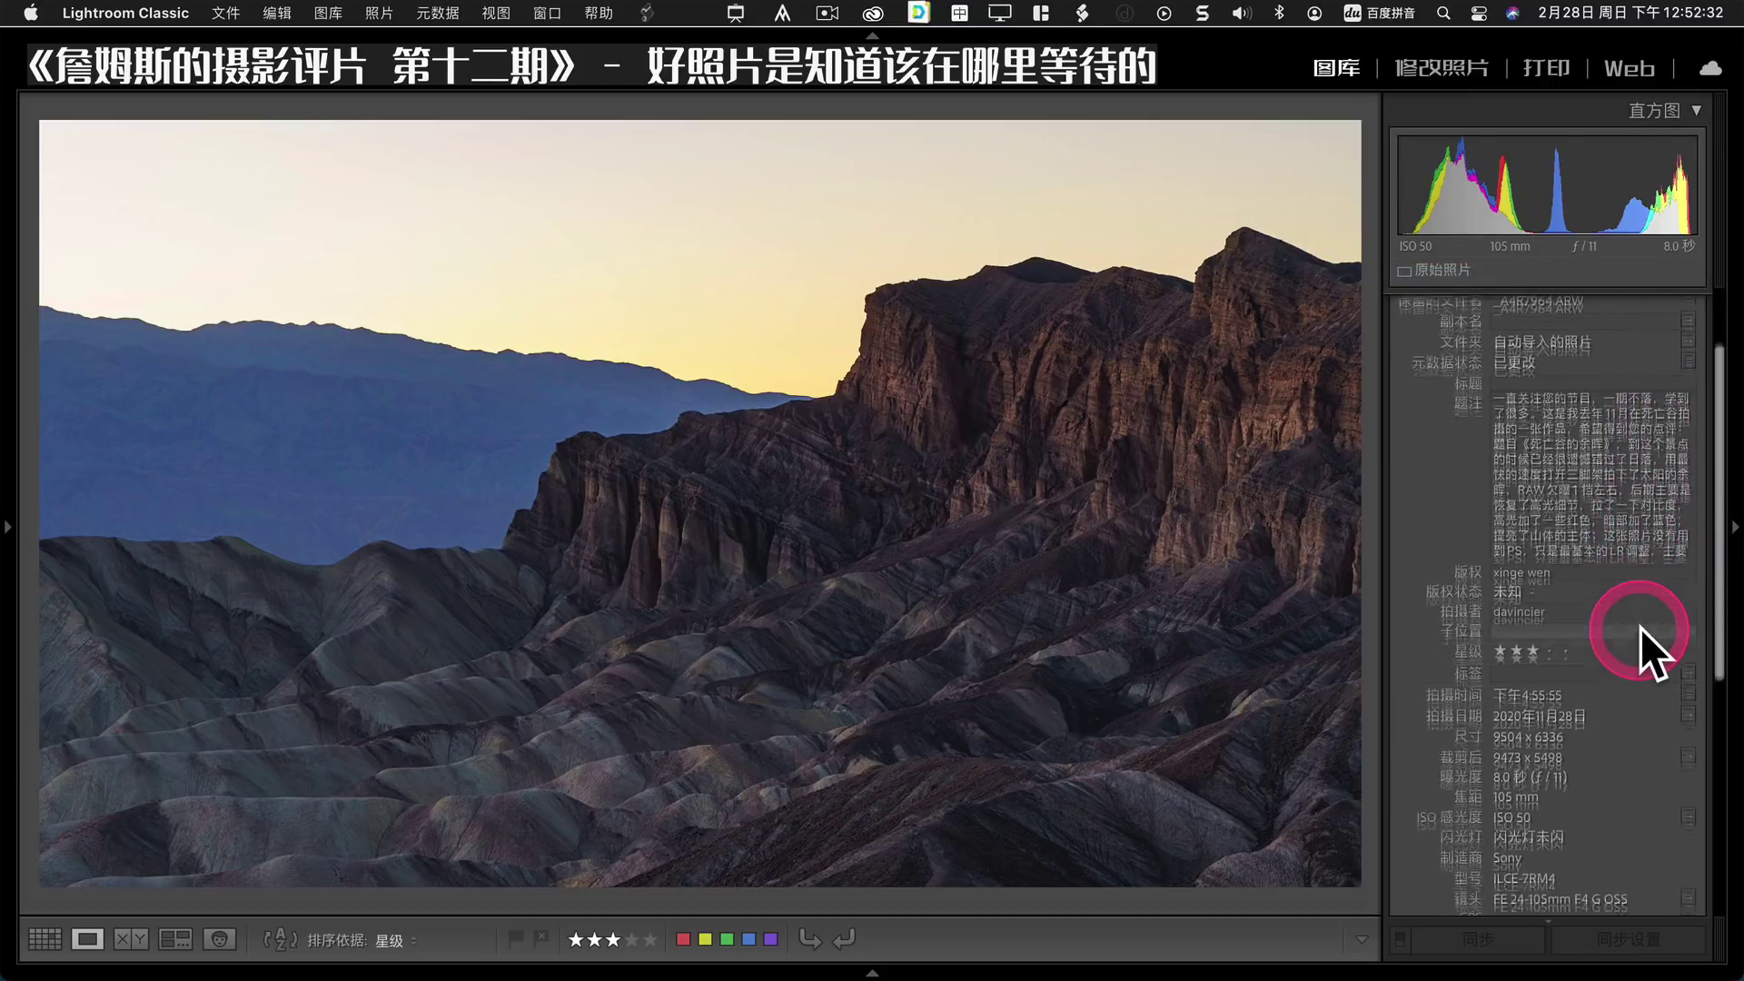
{"action": "scroll", "coordinate": [1640, 629], "scroll_direction": "down", "scroll_amount": 2}
{"action": "scroll", "coordinate": [1589, 743], "scroll_direction": "down", "scroll_amount": 1}
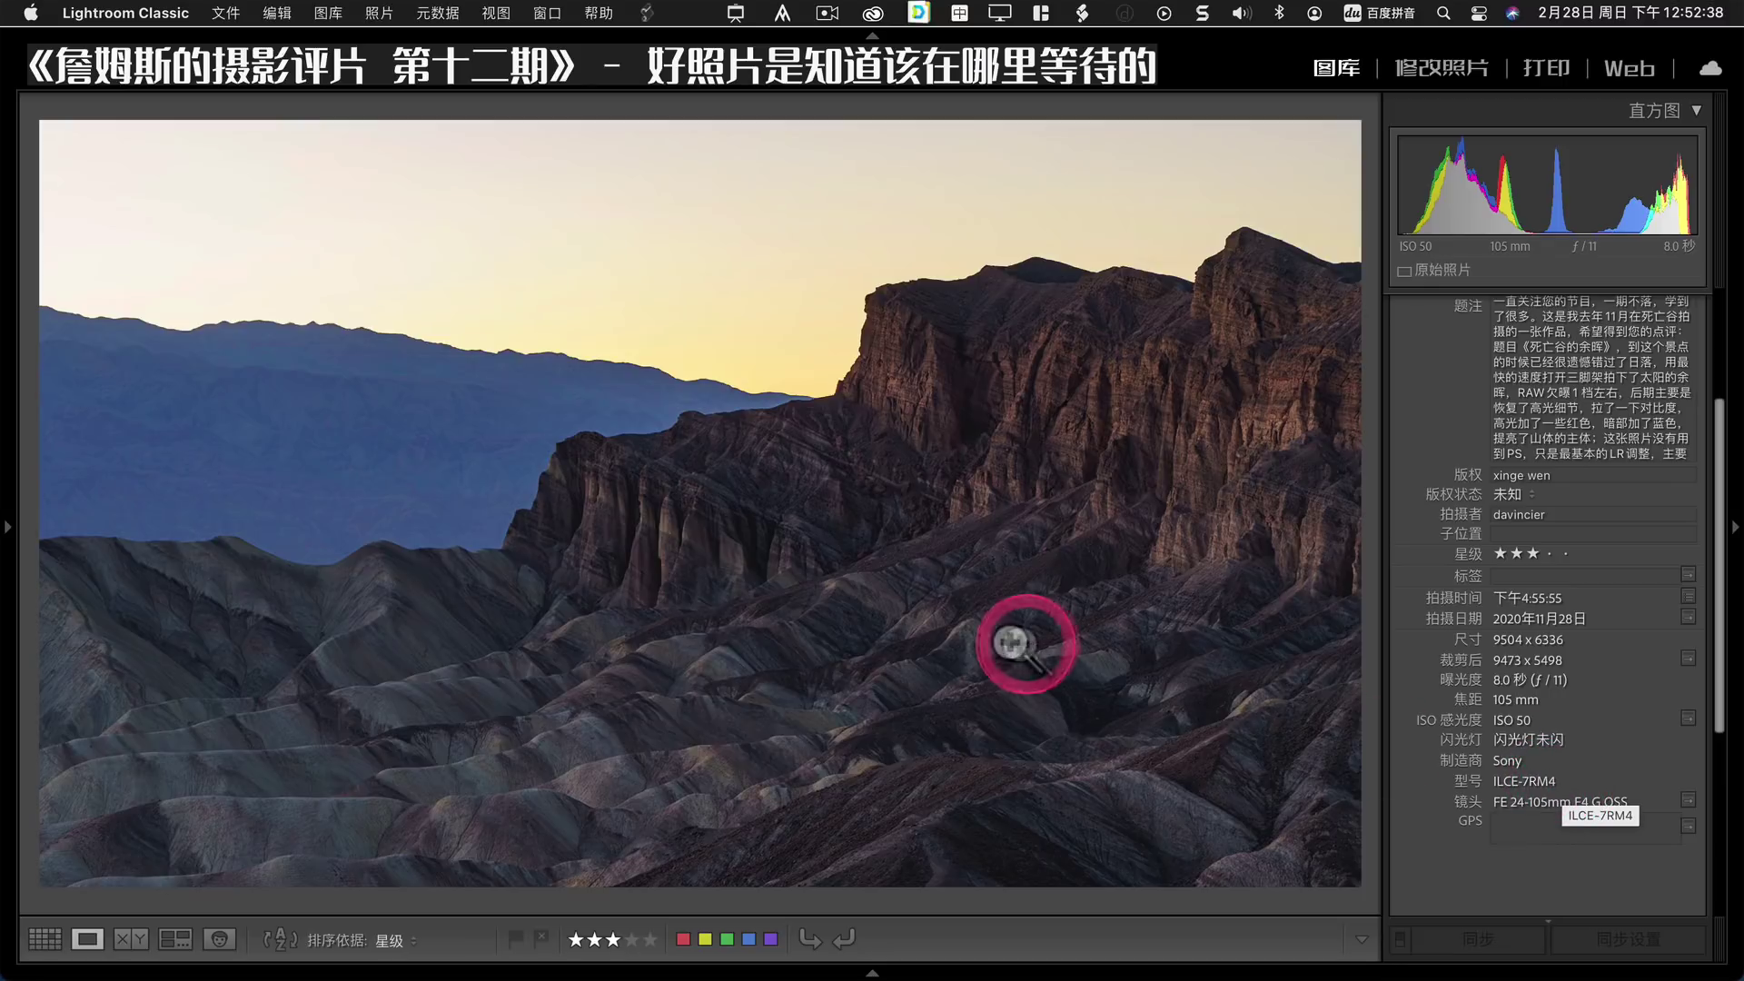
{"action": "key", "text": "g"}
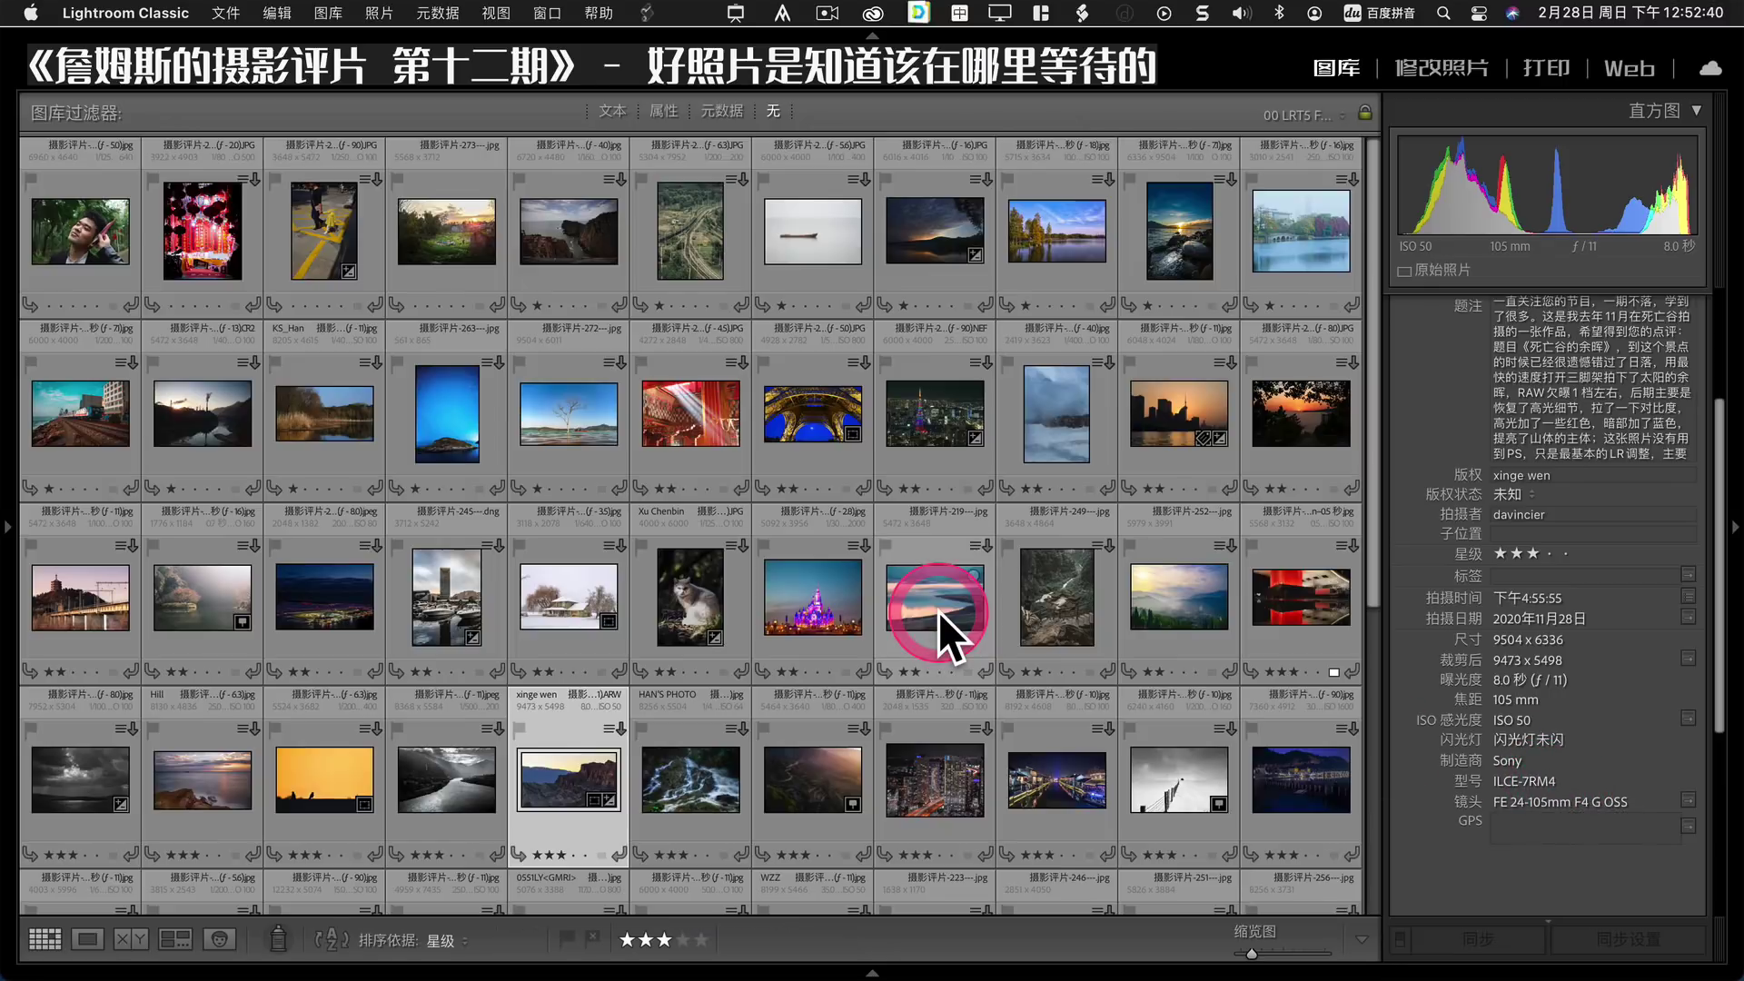
Return to the canyon photo in Develop and reset all its adjustments to the original.
{"action": "double_click", "coordinate": [678, 786]}
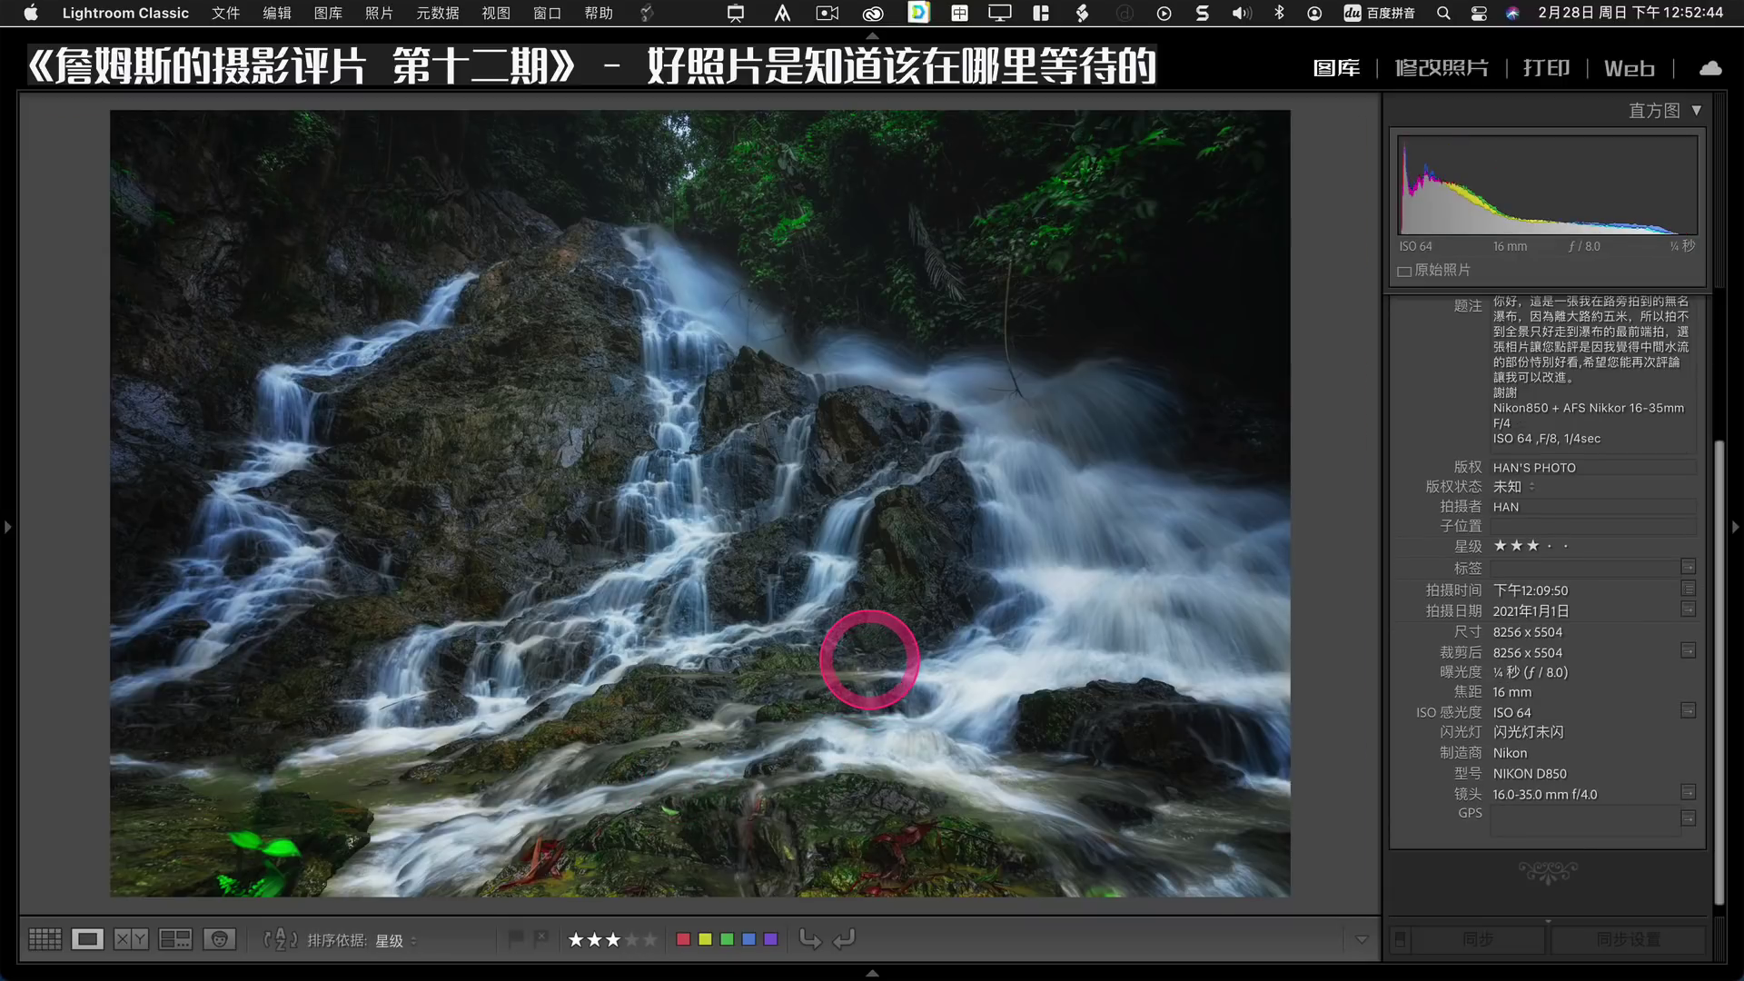
{"action": "key", "text": "Right"}
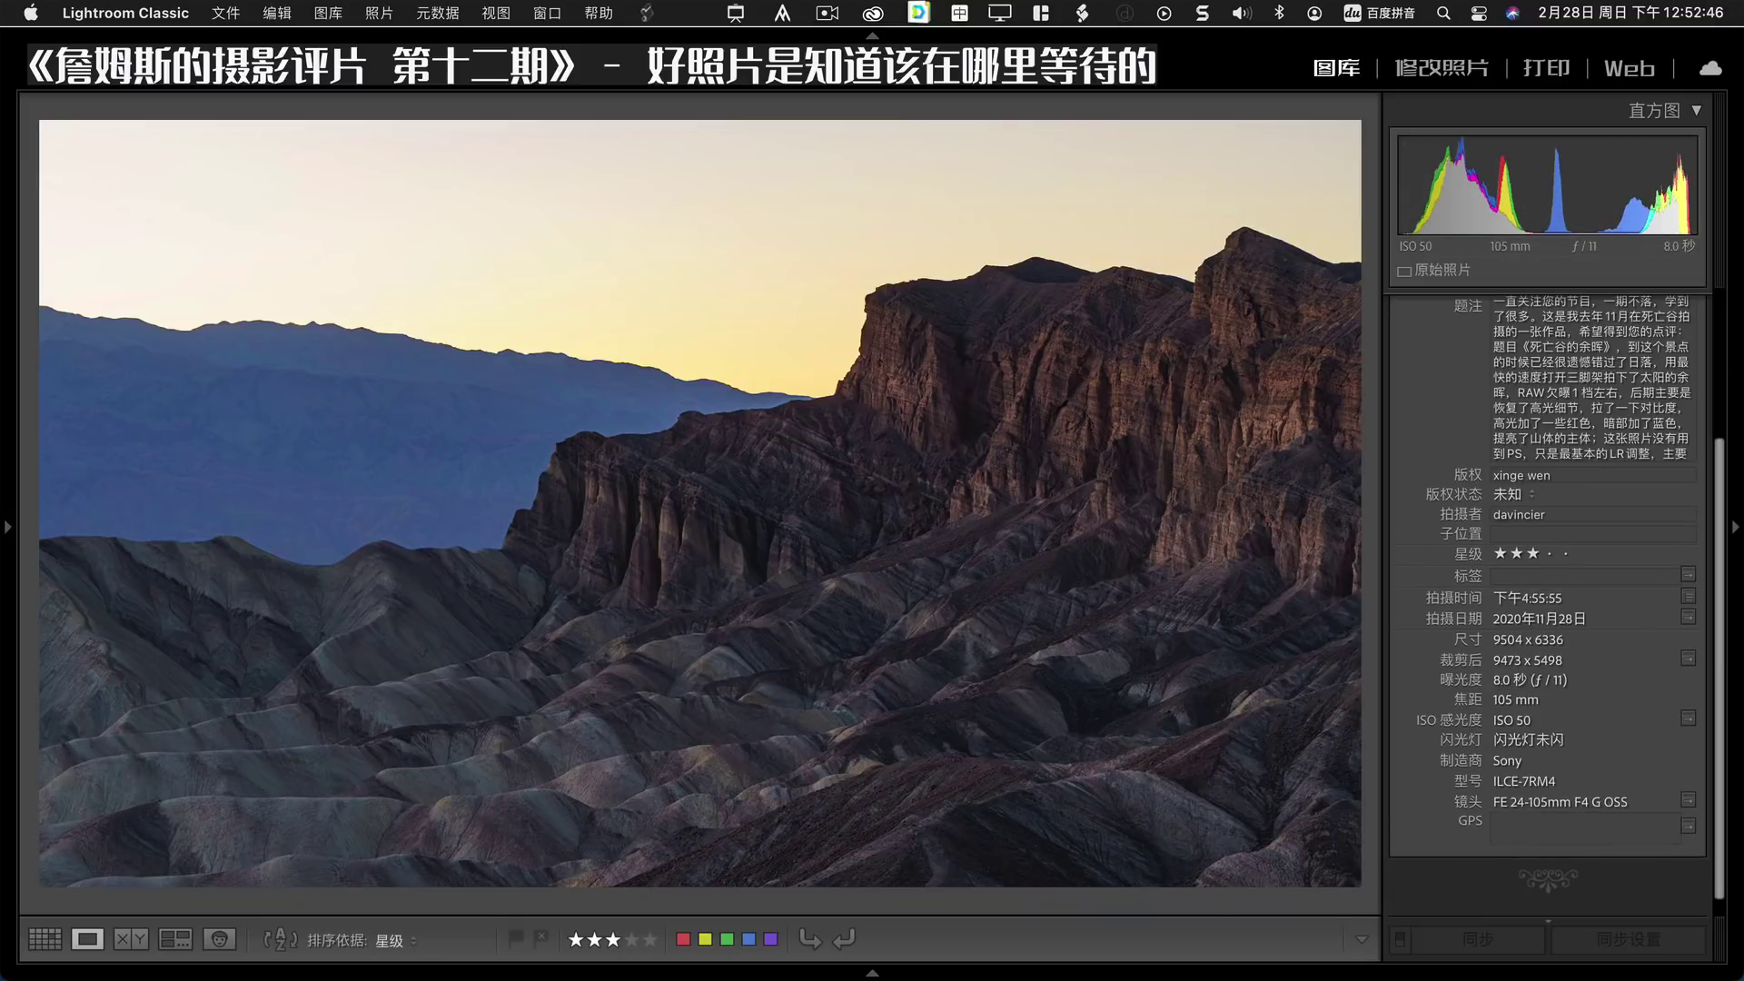
{"action": "left_click", "coordinate": [1452, 67]}
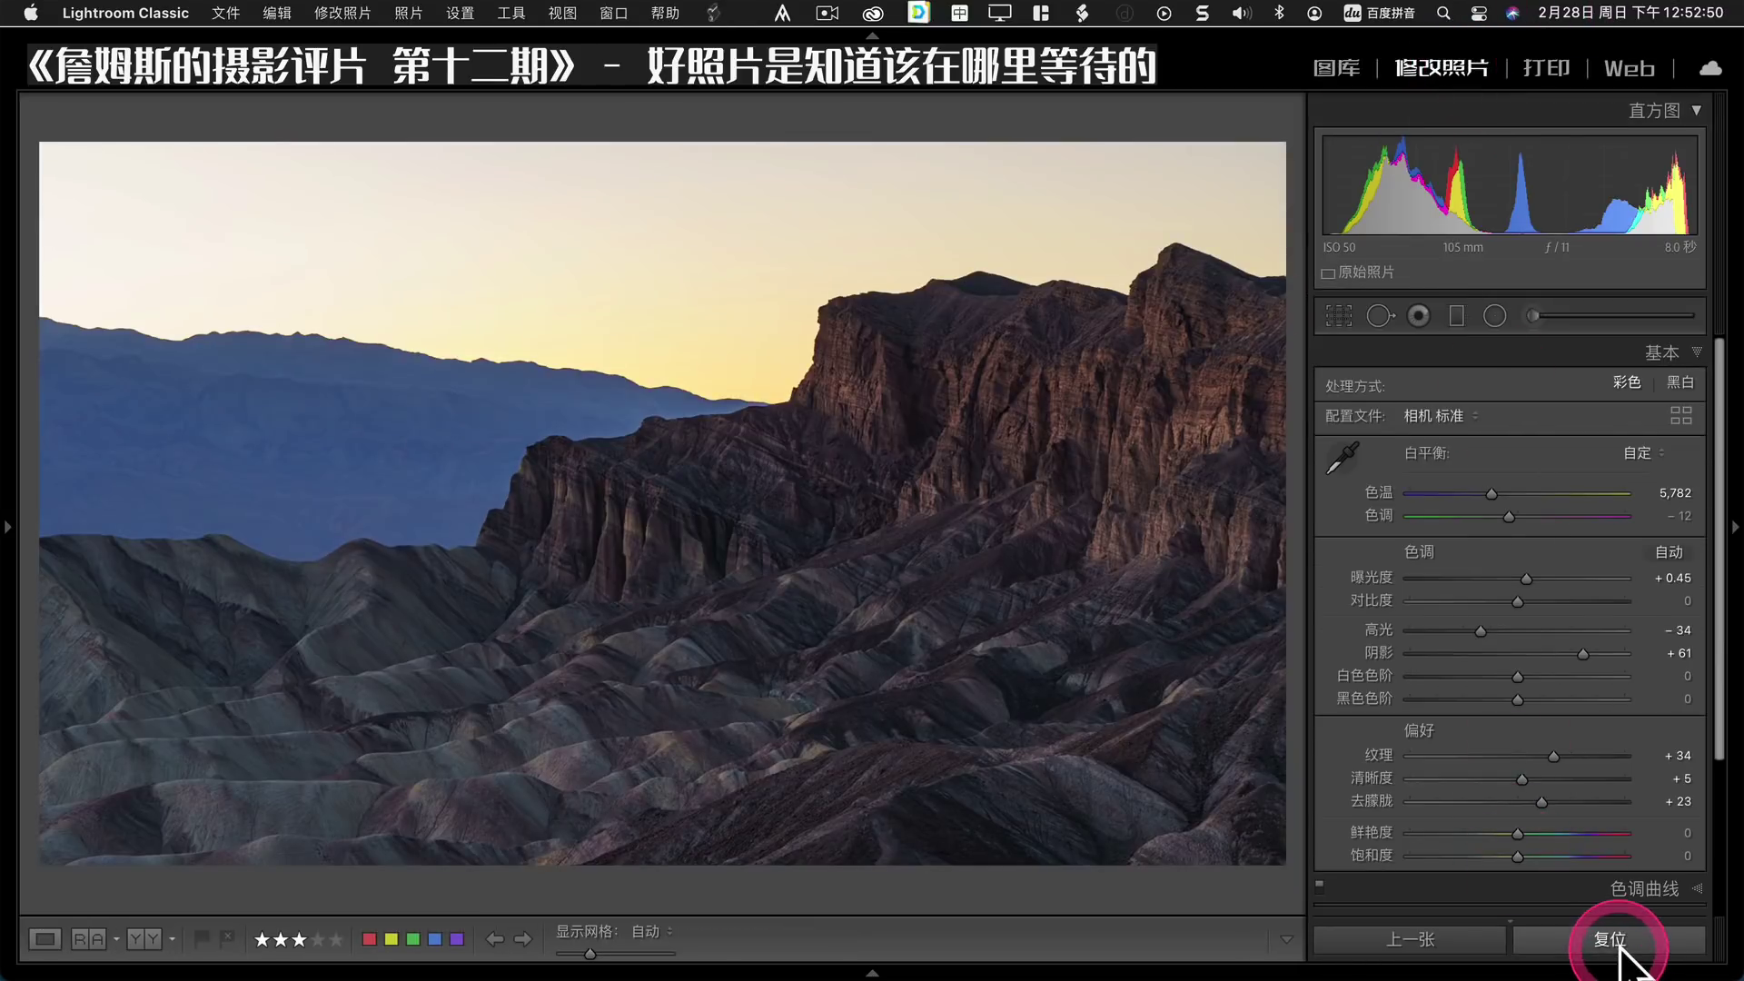
{"action": "left_click", "coordinate": [1619, 947]}
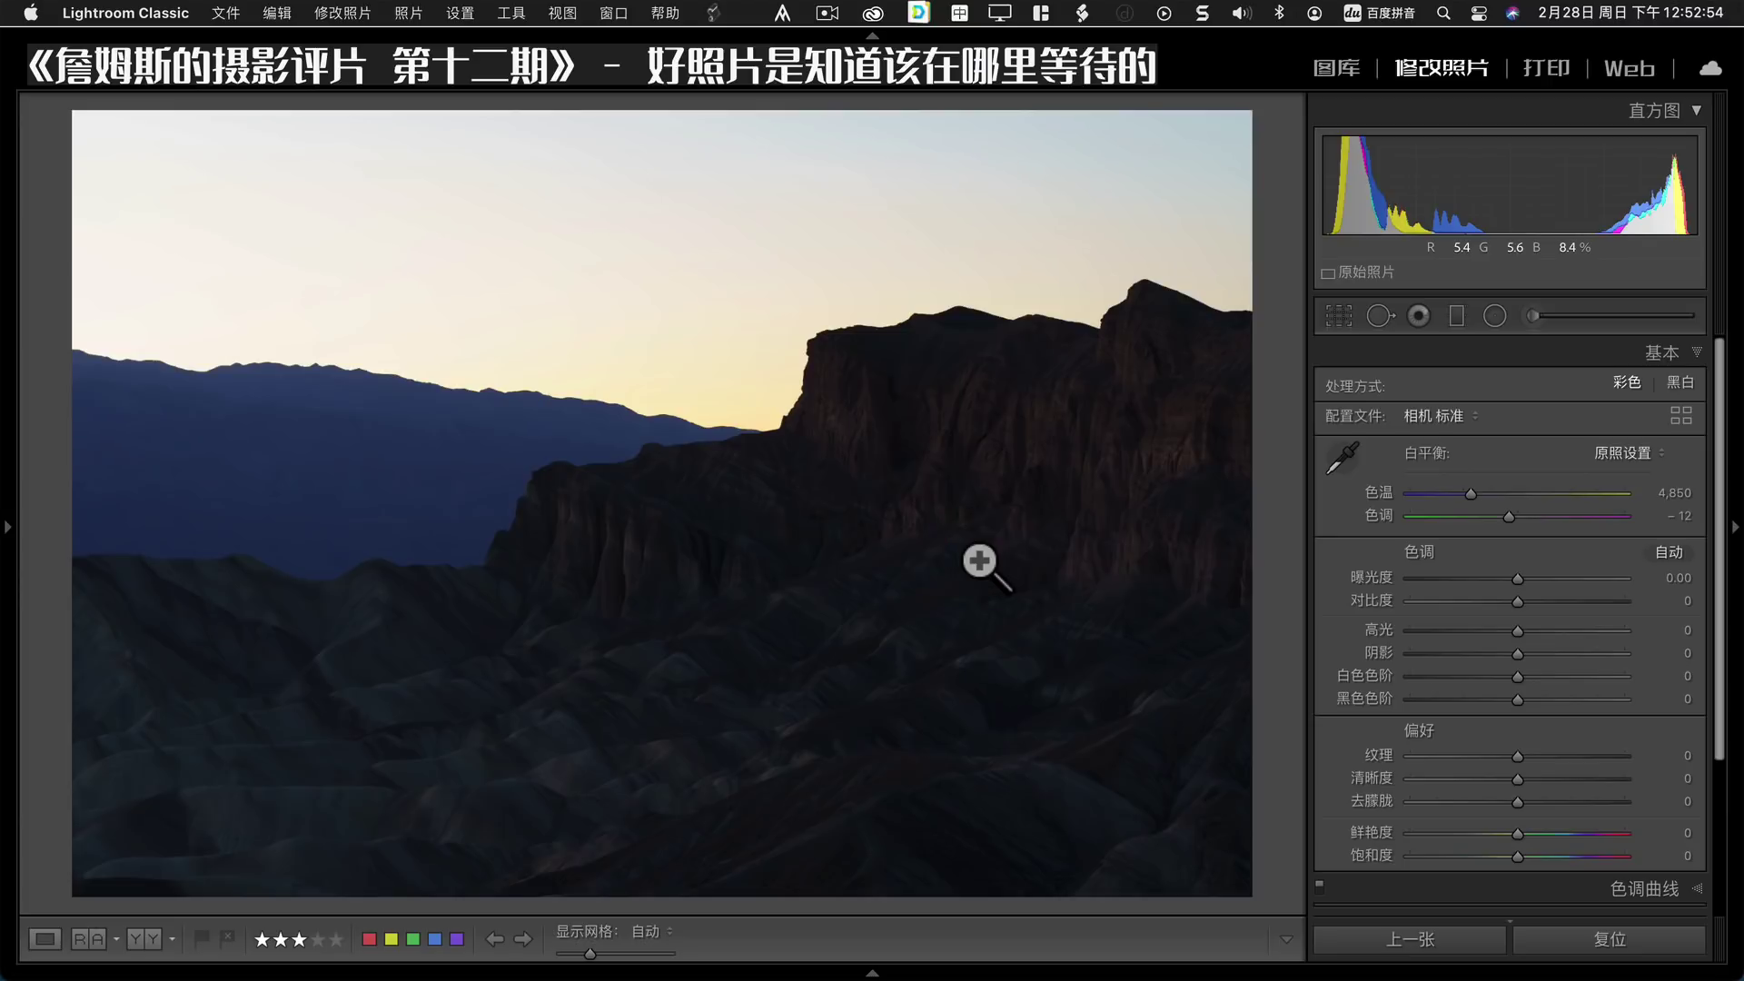
Show the waterfall photo (1/4 s, f/8.0, ISO 64) in Library with its caption, zoomed in on detail.
{"action": "key", "text": "Right"}
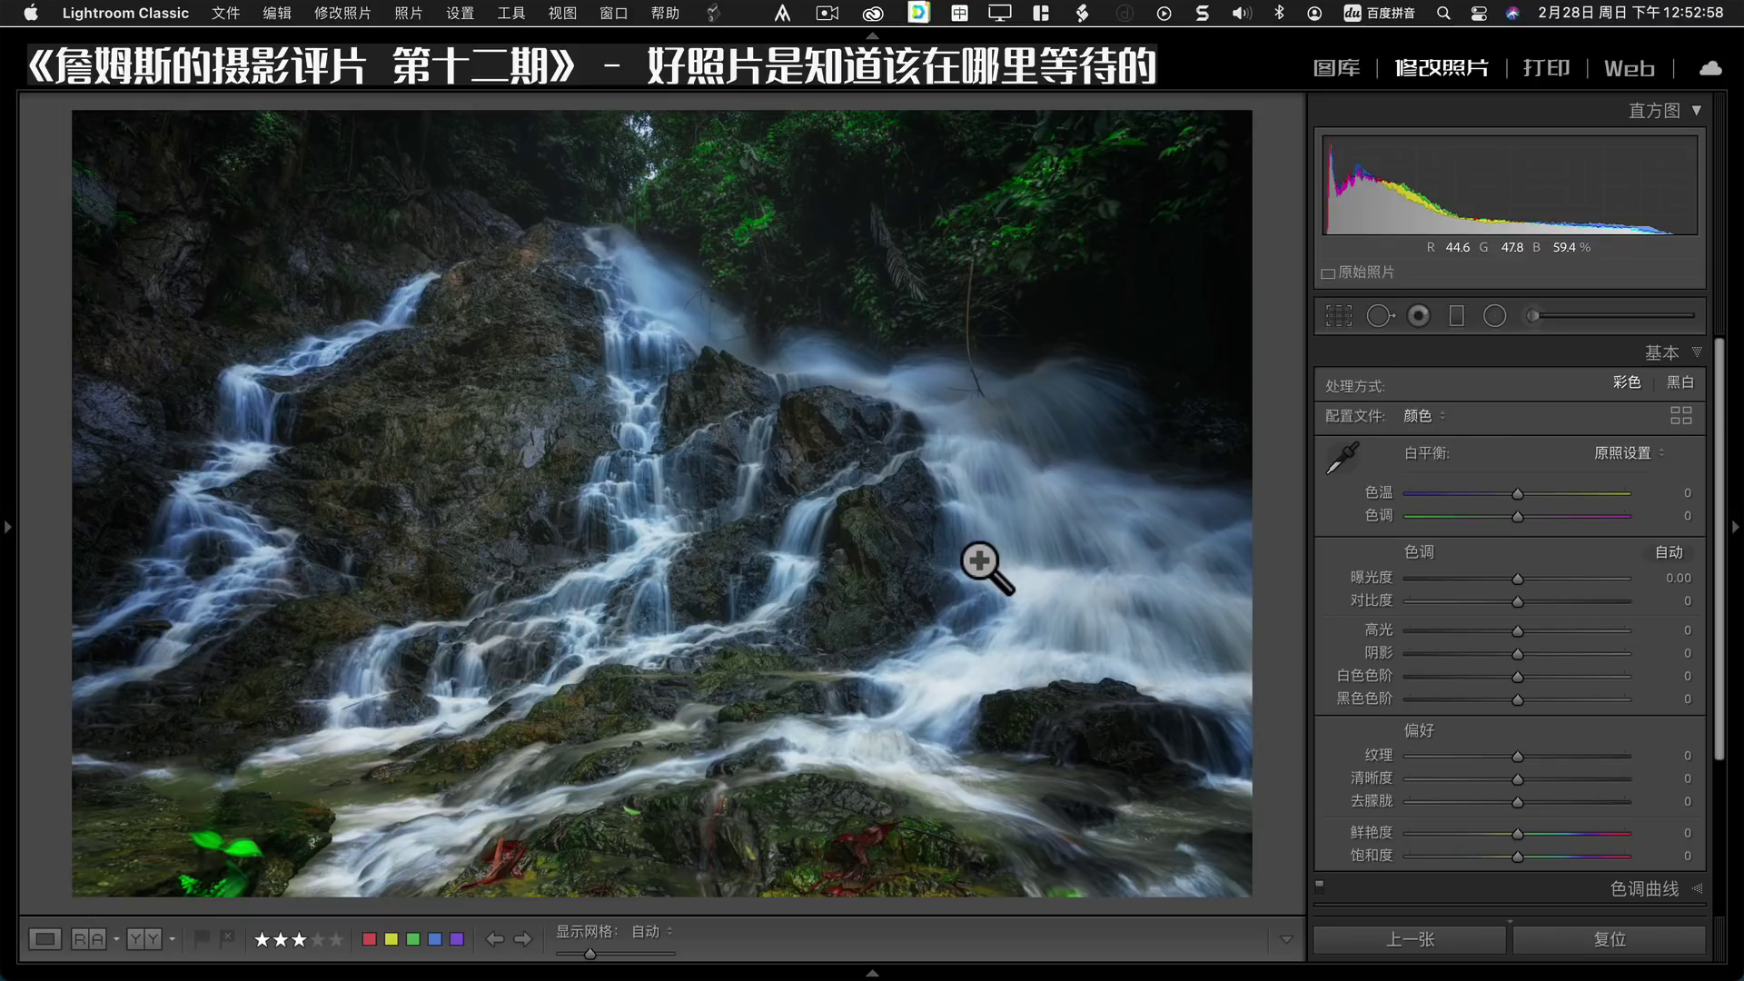
{"action": "left_click", "coordinate": [1335, 67]}
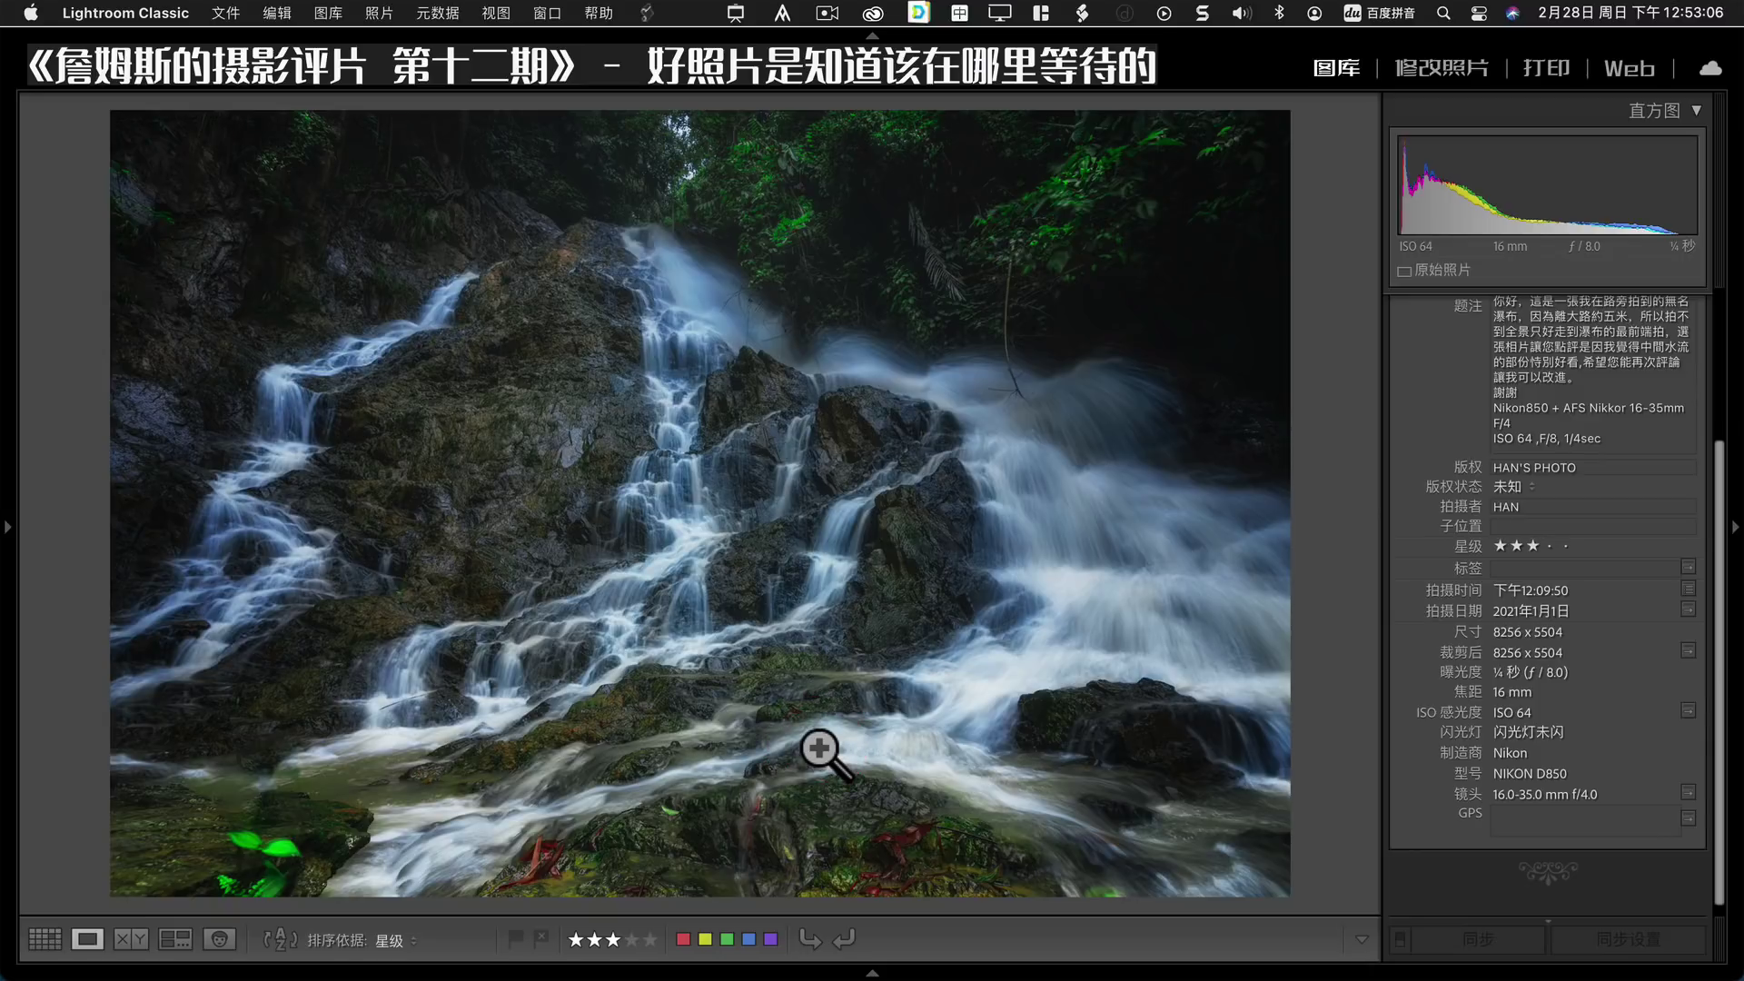
{"action": "scroll", "coordinate": [1457, 654], "scroll_direction": "up", "scroll_amount": 2}
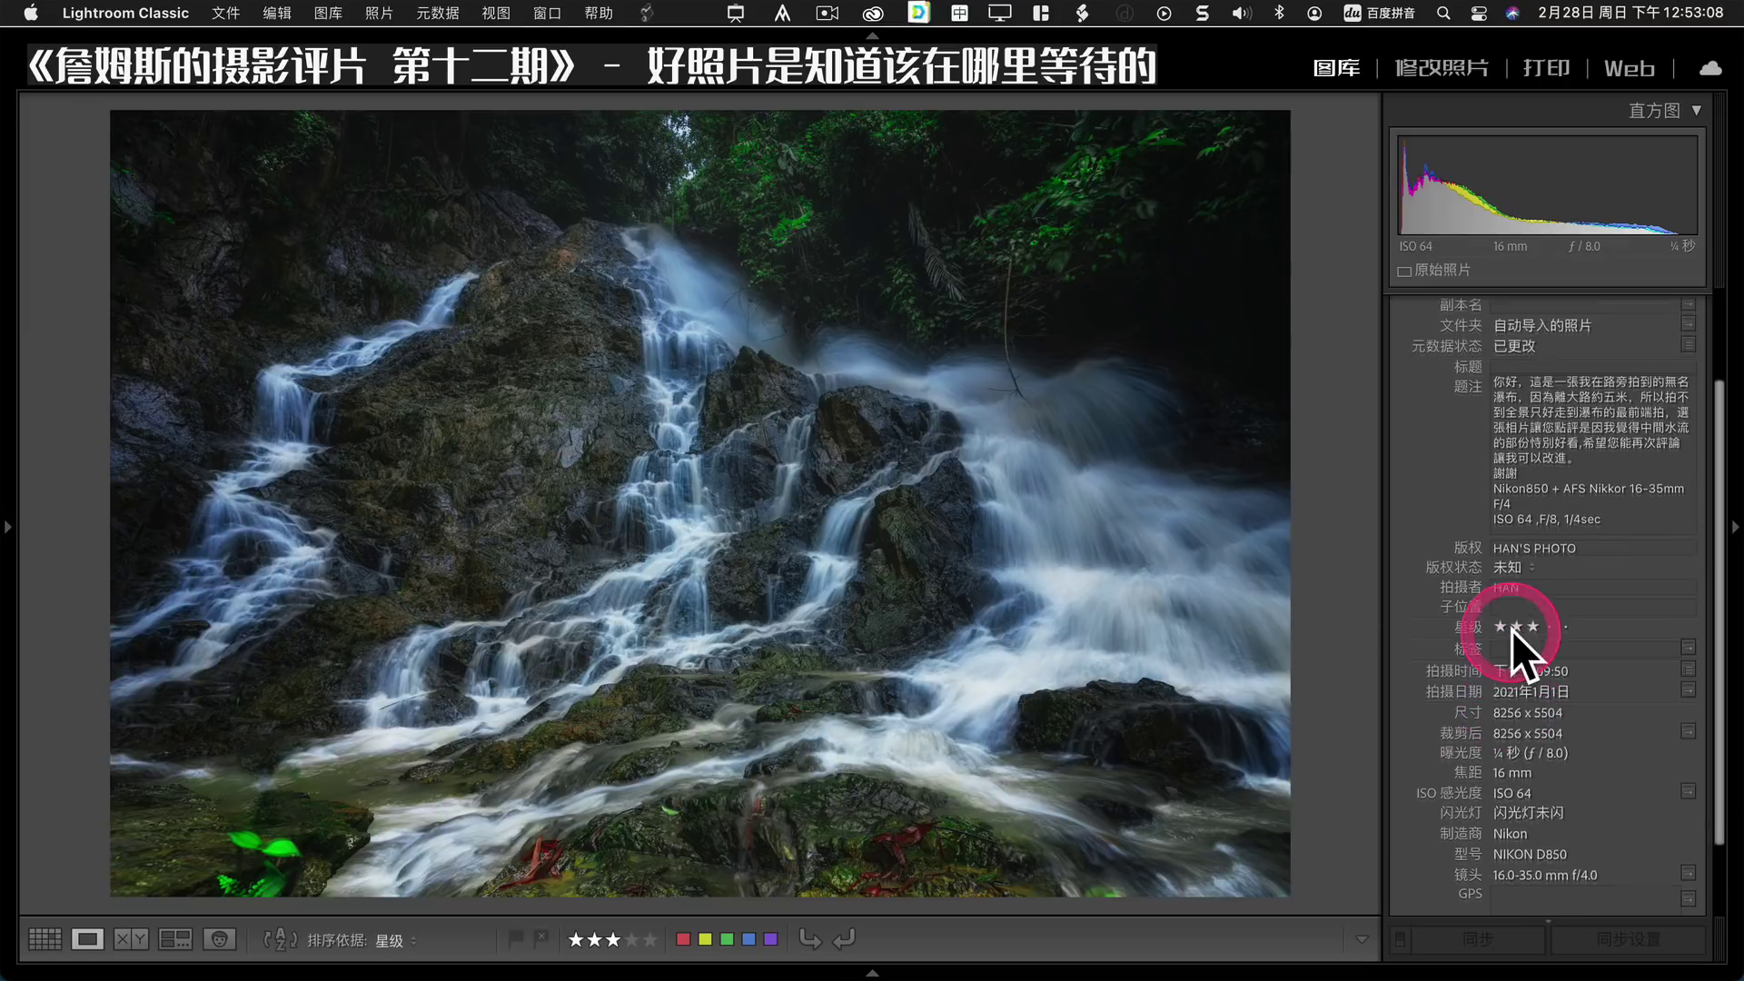
{"action": "scroll", "coordinate": [1511, 629], "scroll_direction": "up", "scroll_amount": 2}
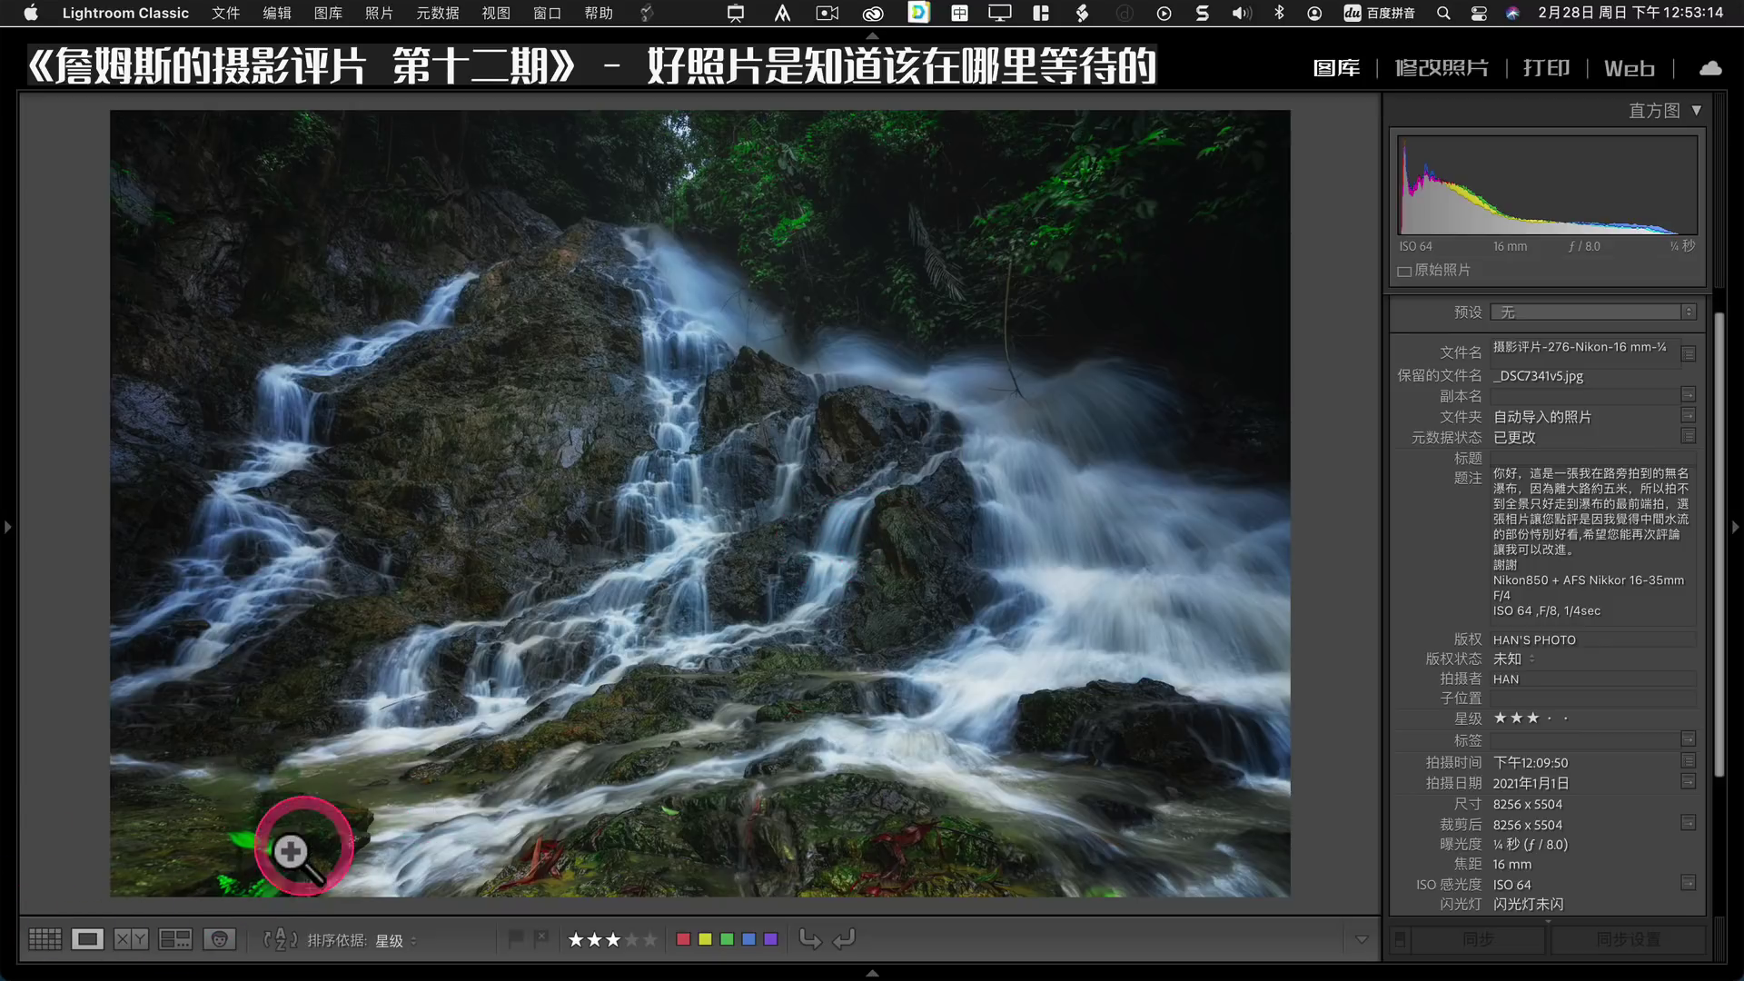
{"action": "left_click_drag", "start_coordinate": [279, 855], "coordinate": [961, 498]}
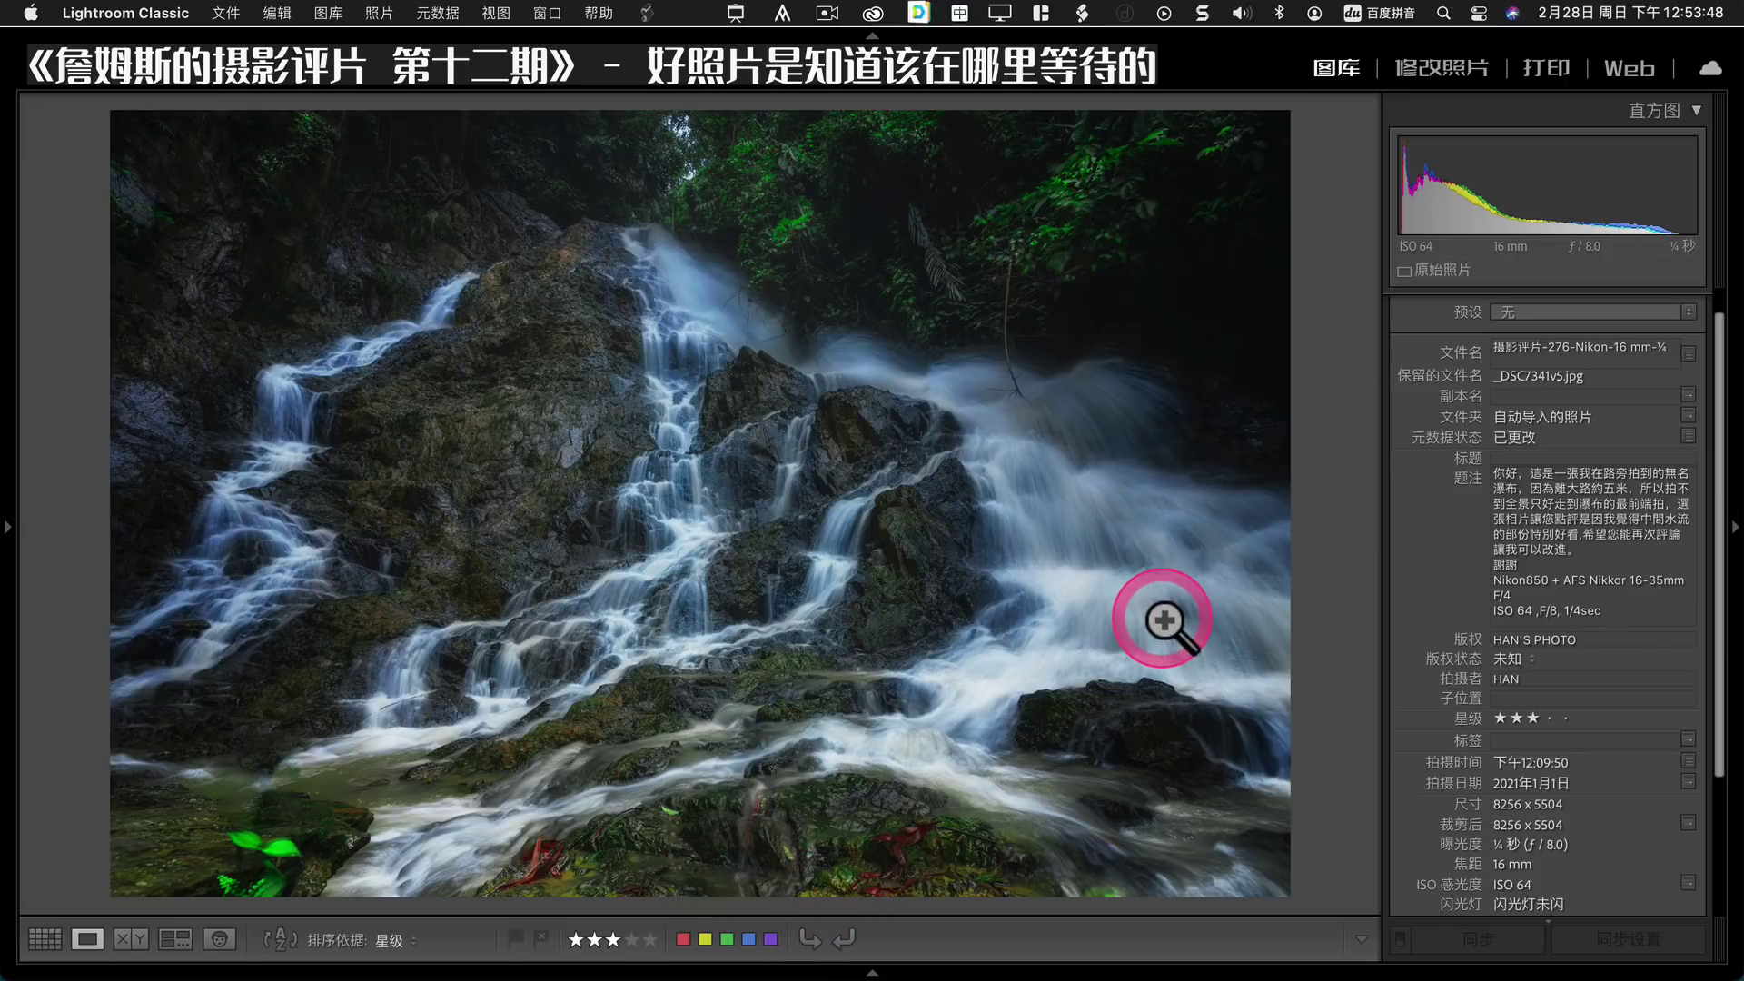
Try a first tighter crop on the waterfall photo, then reset it to the full original.
{"action": "left_click", "coordinate": [1426, 86]}
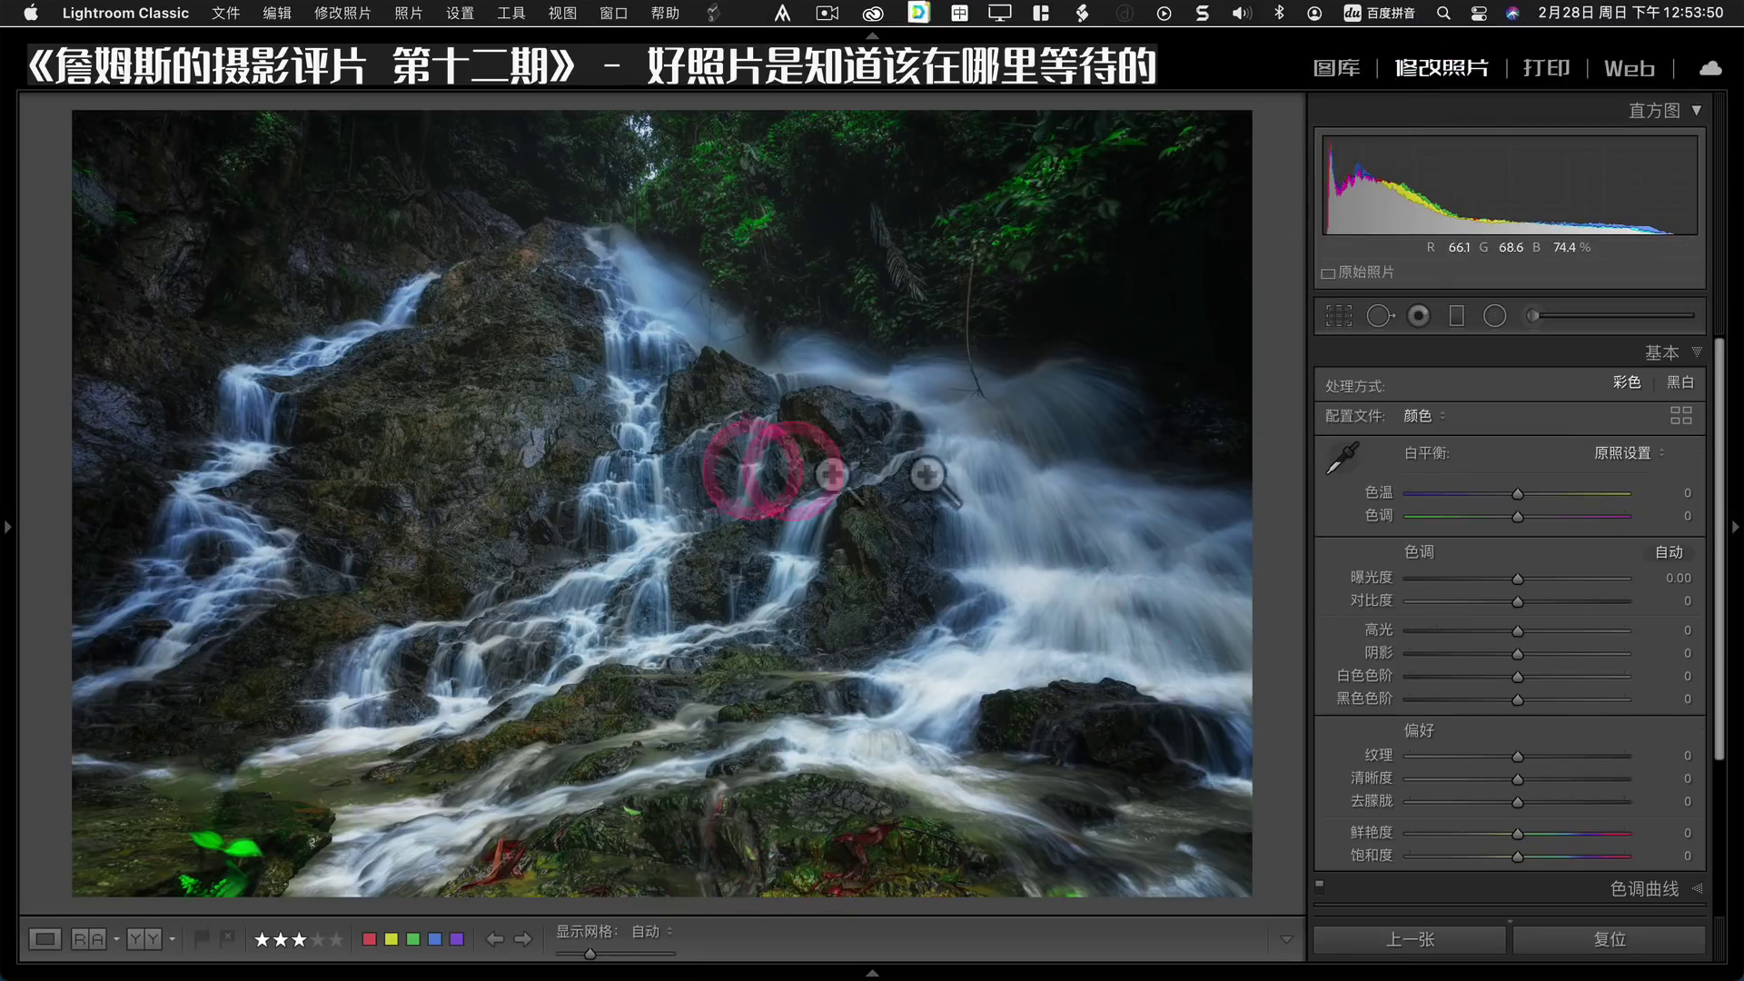
{"action": "left_click", "coordinate": [1339, 315]}
{"action": "left_click_drag", "start_coordinate": [68, 477], "coordinate": [209, 491]}
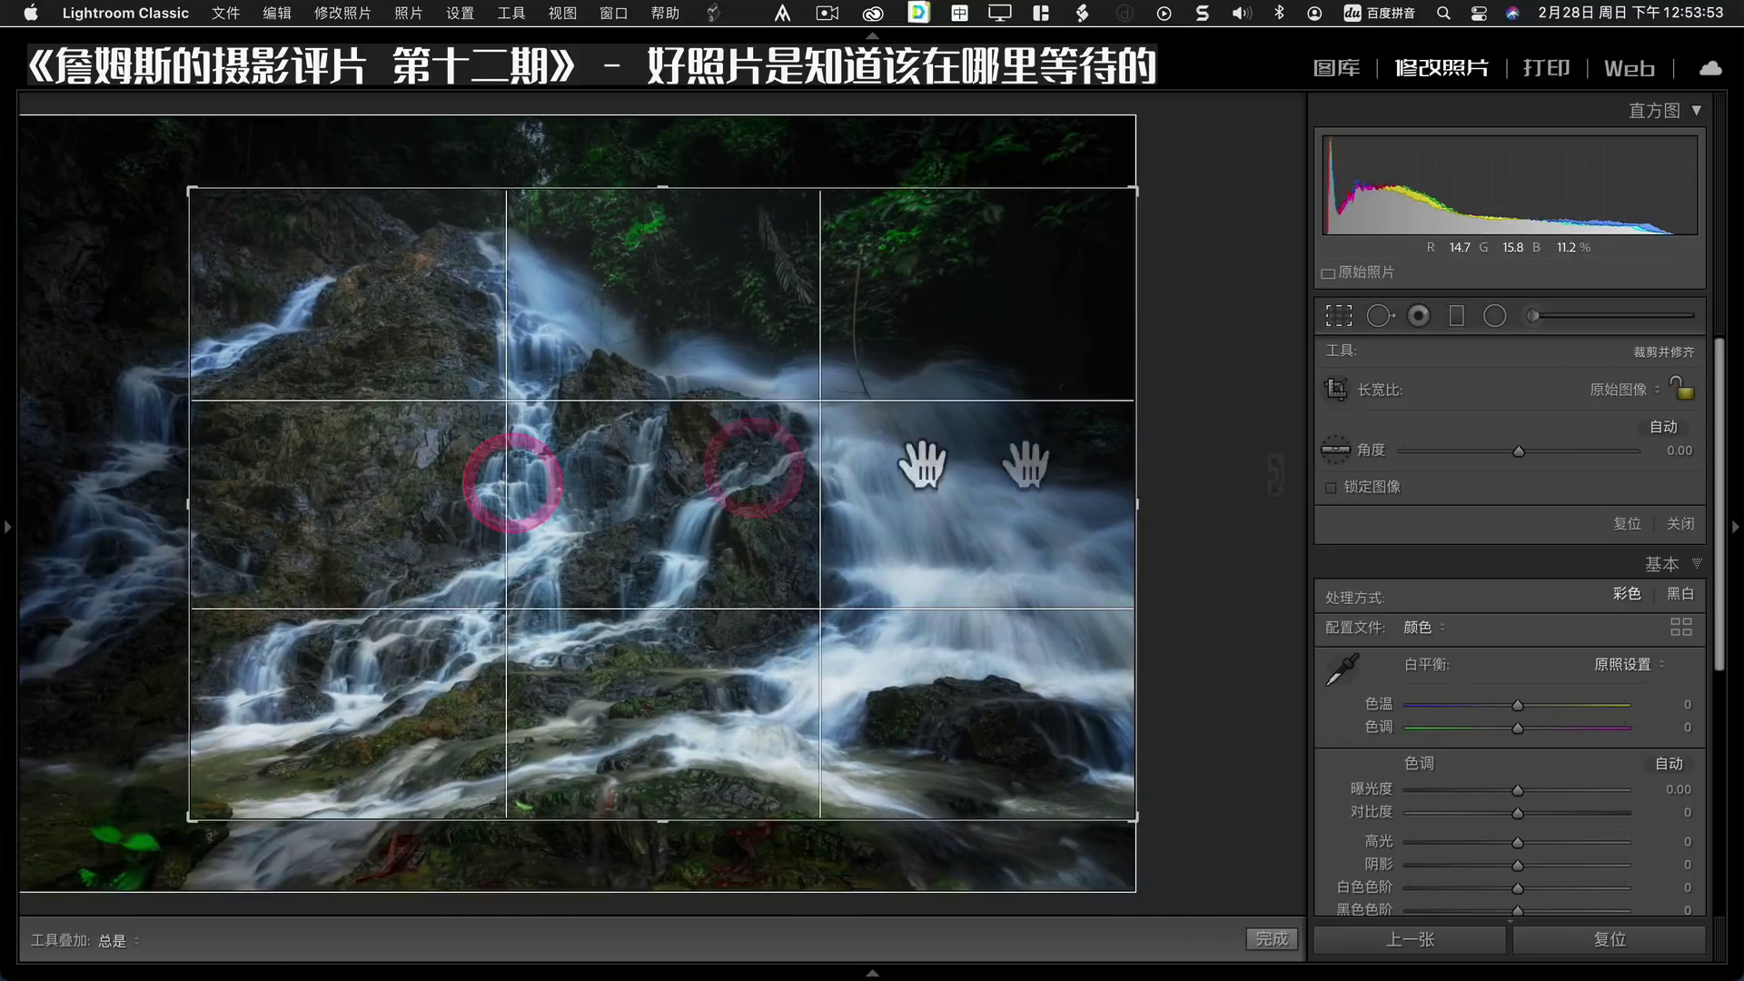
{"action": "left_click", "coordinate": [1628, 390]}
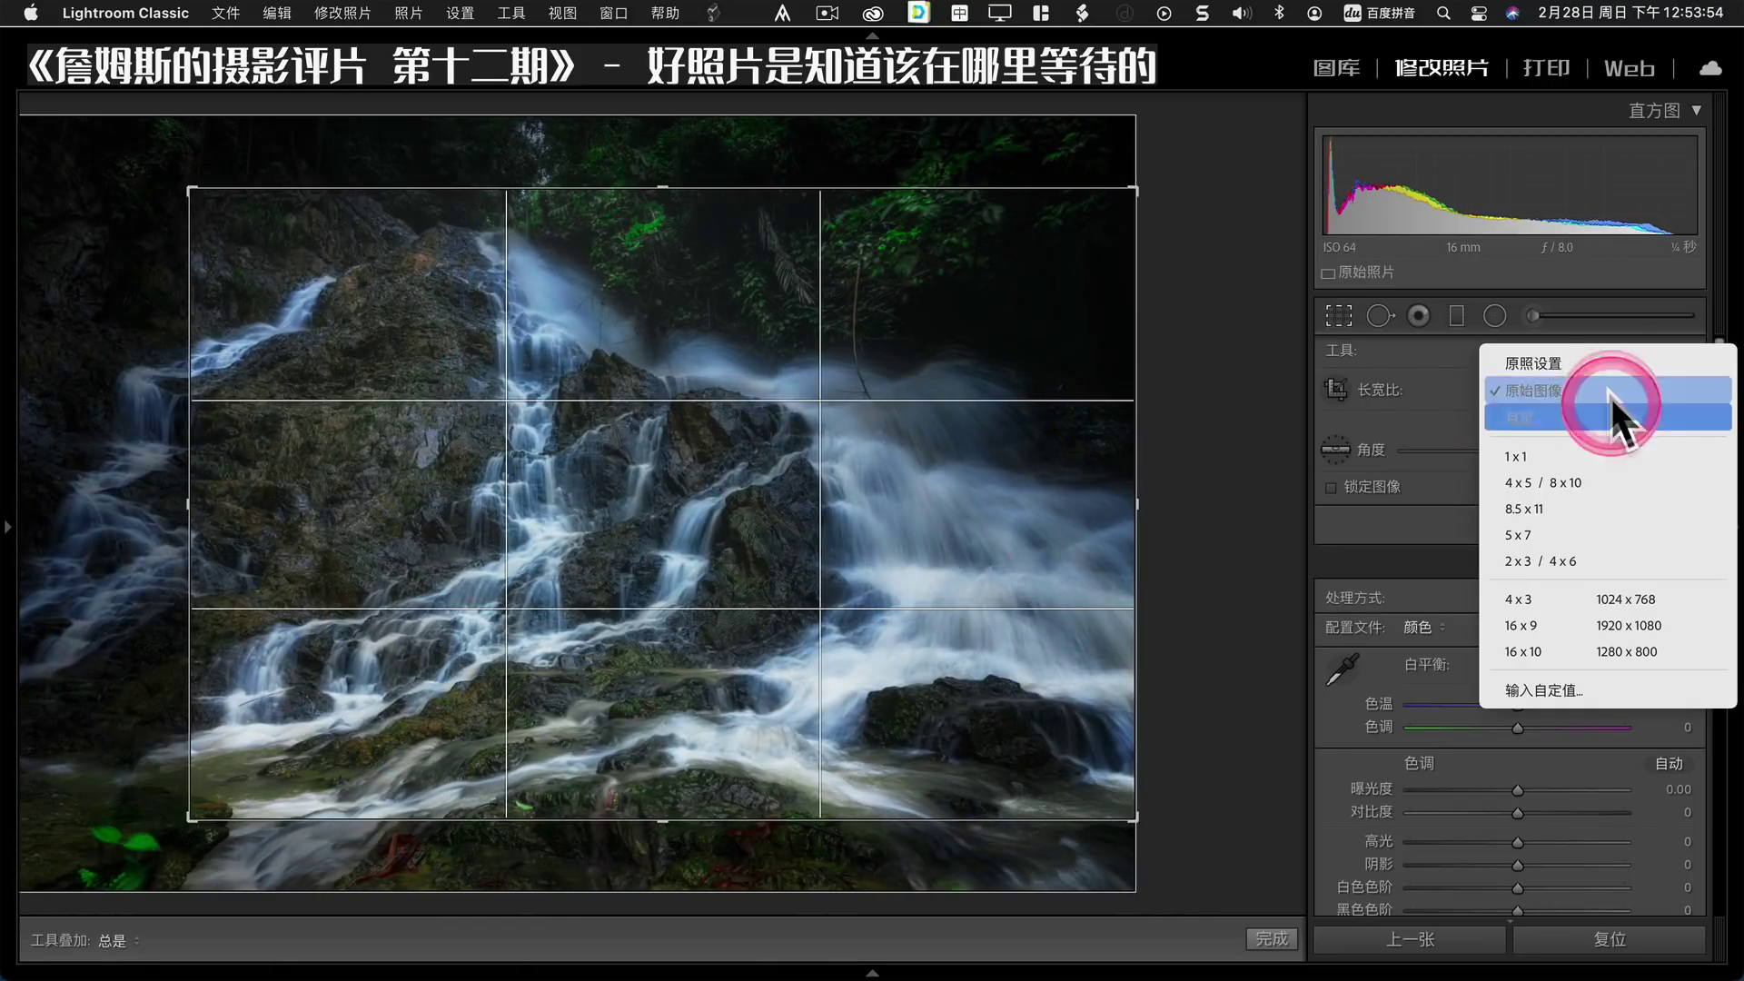
{"action": "left_click", "coordinate": [1533, 379]}
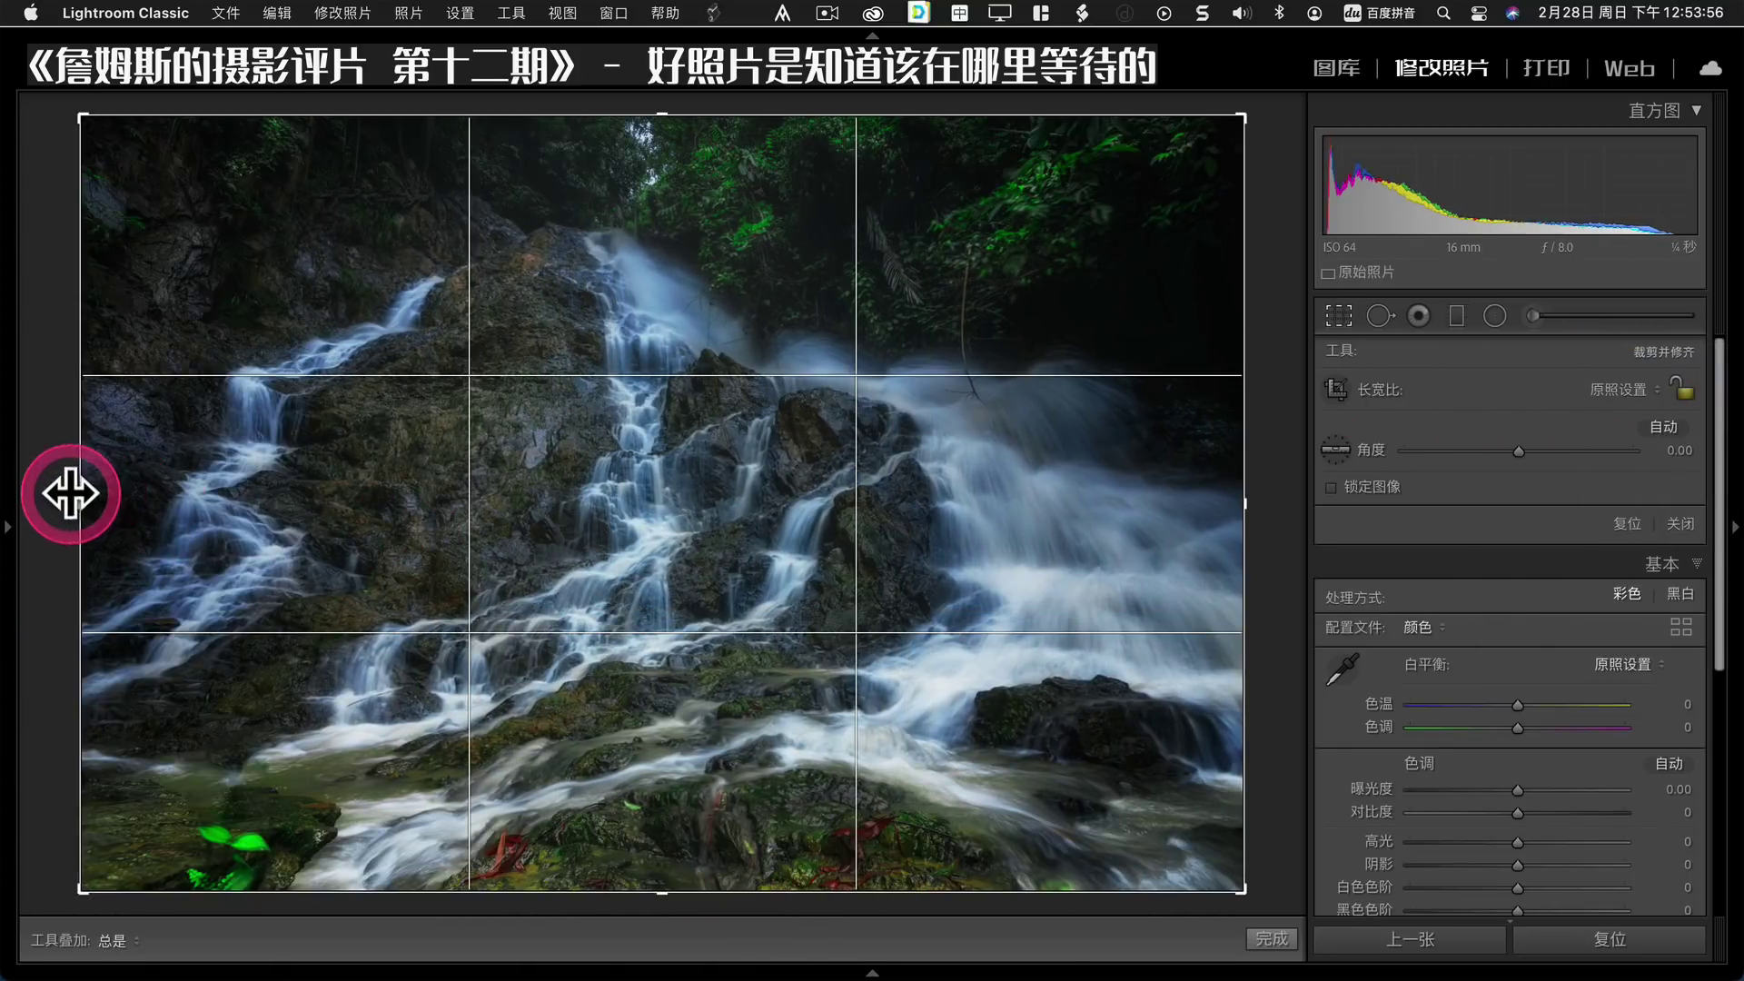
Pull the crop's left edge inward, set Aspect to Custom, and apply the crop.
{"action": "left_click_drag", "start_coordinate": [78, 499], "coordinate": [152, 498]}
{"action": "left_click", "coordinate": [1607, 390]}
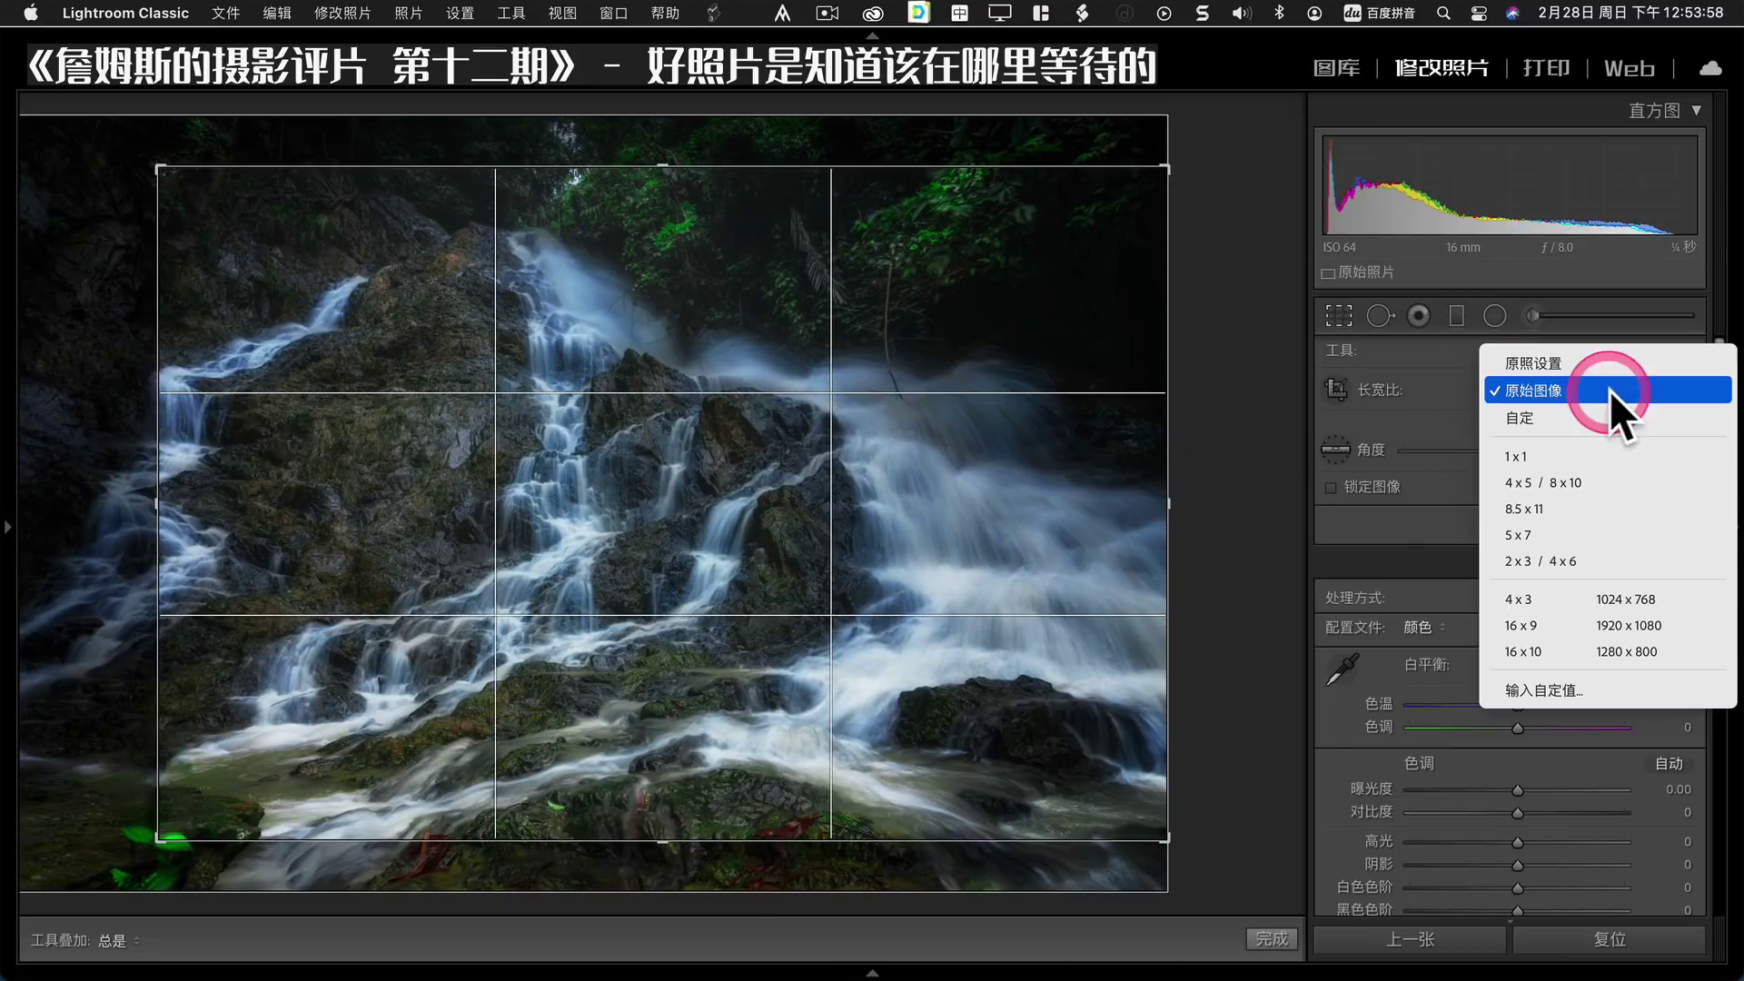
{"action": "left_click", "coordinate": [194, 518]}
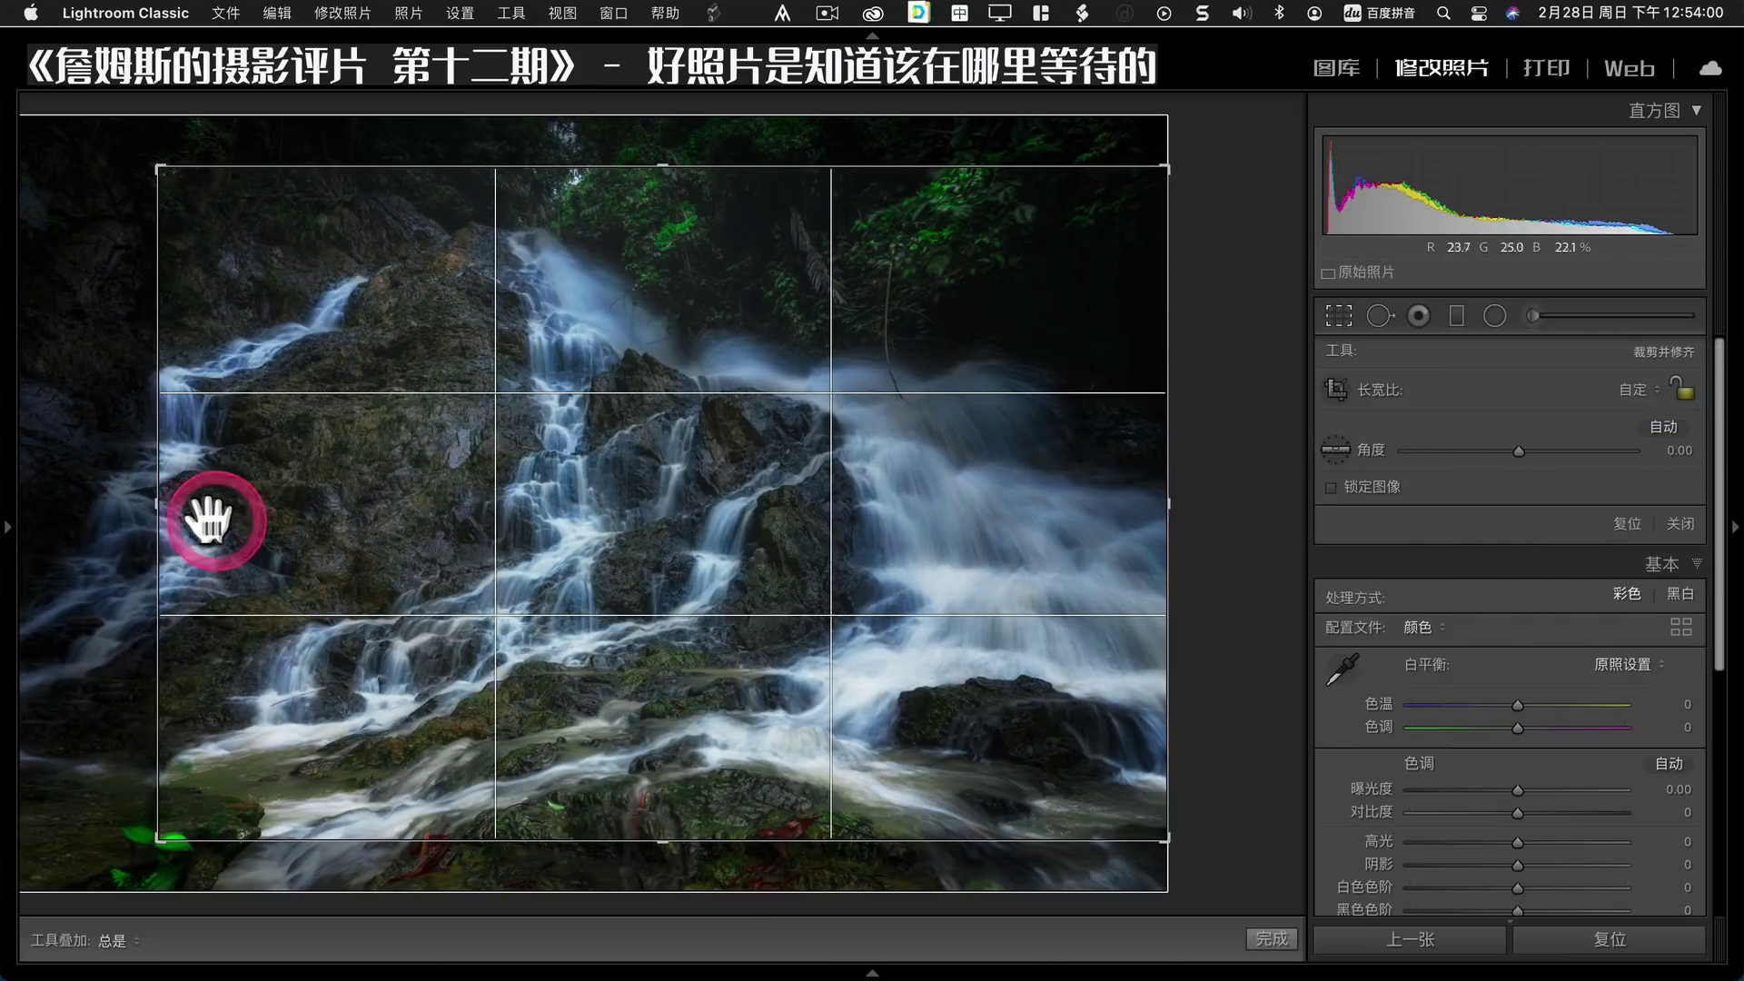
{"action": "left_click_drag", "start_coordinate": [148, 514], "coordinate": [188, 511]}
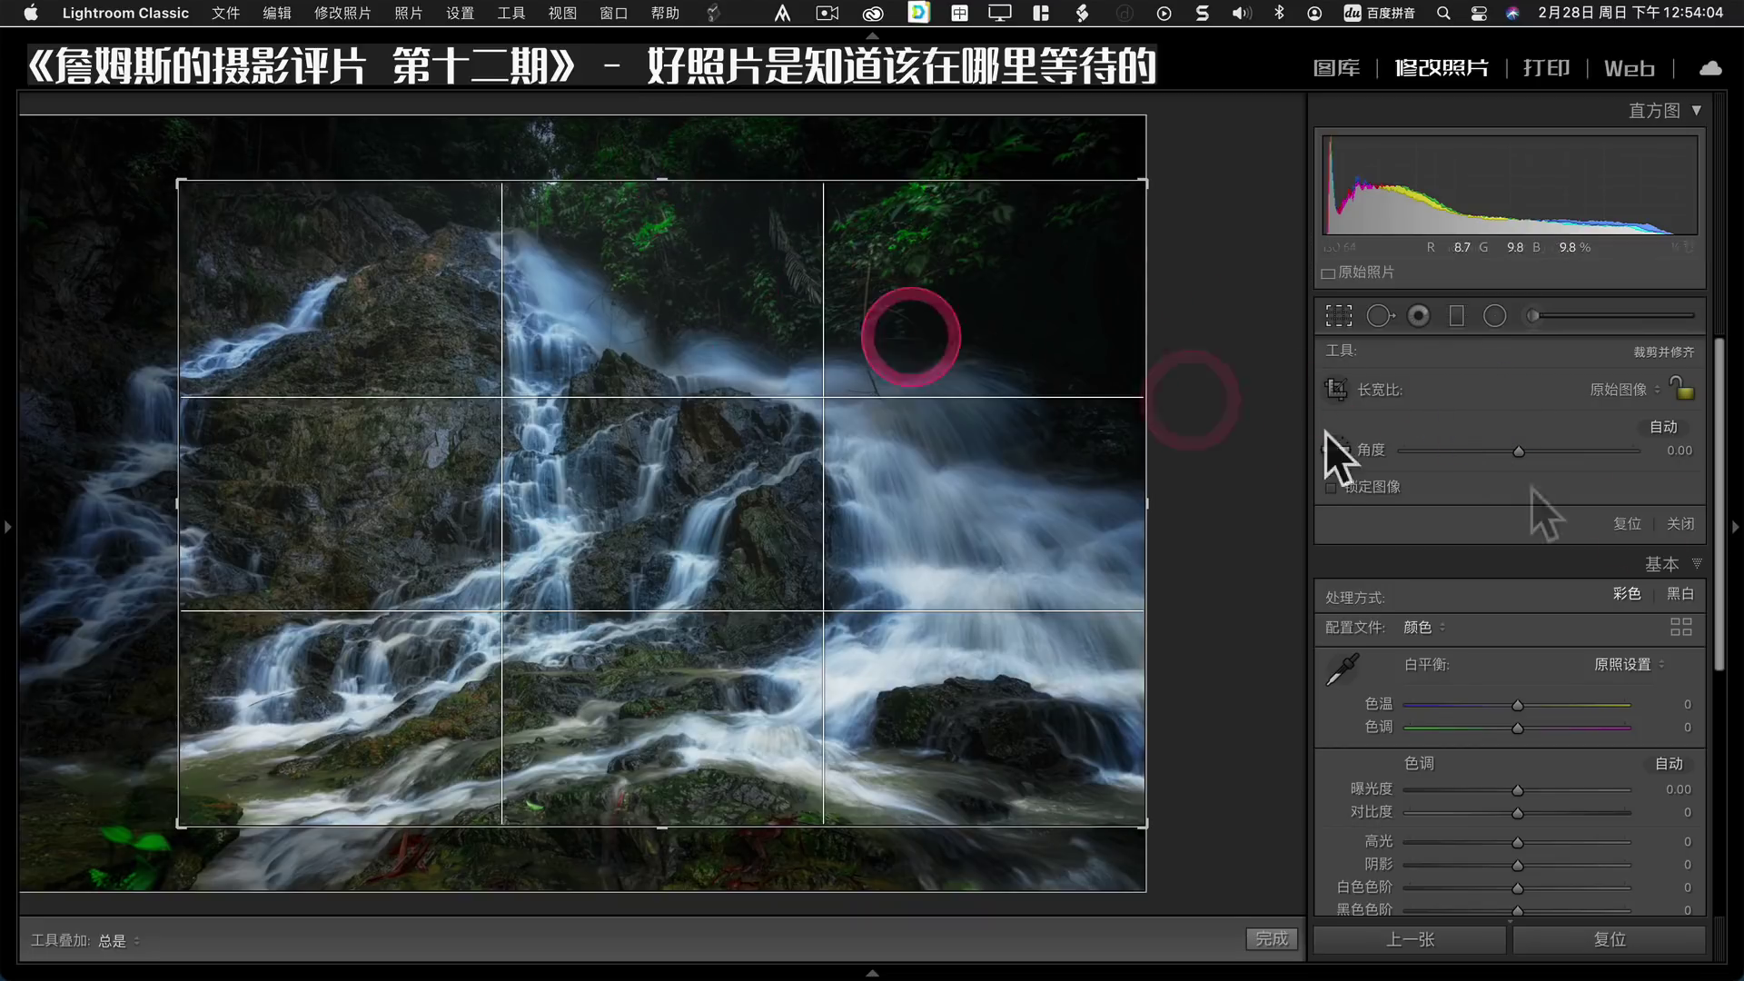
{"action": "left_click", "coordinate": [1611, 390]}
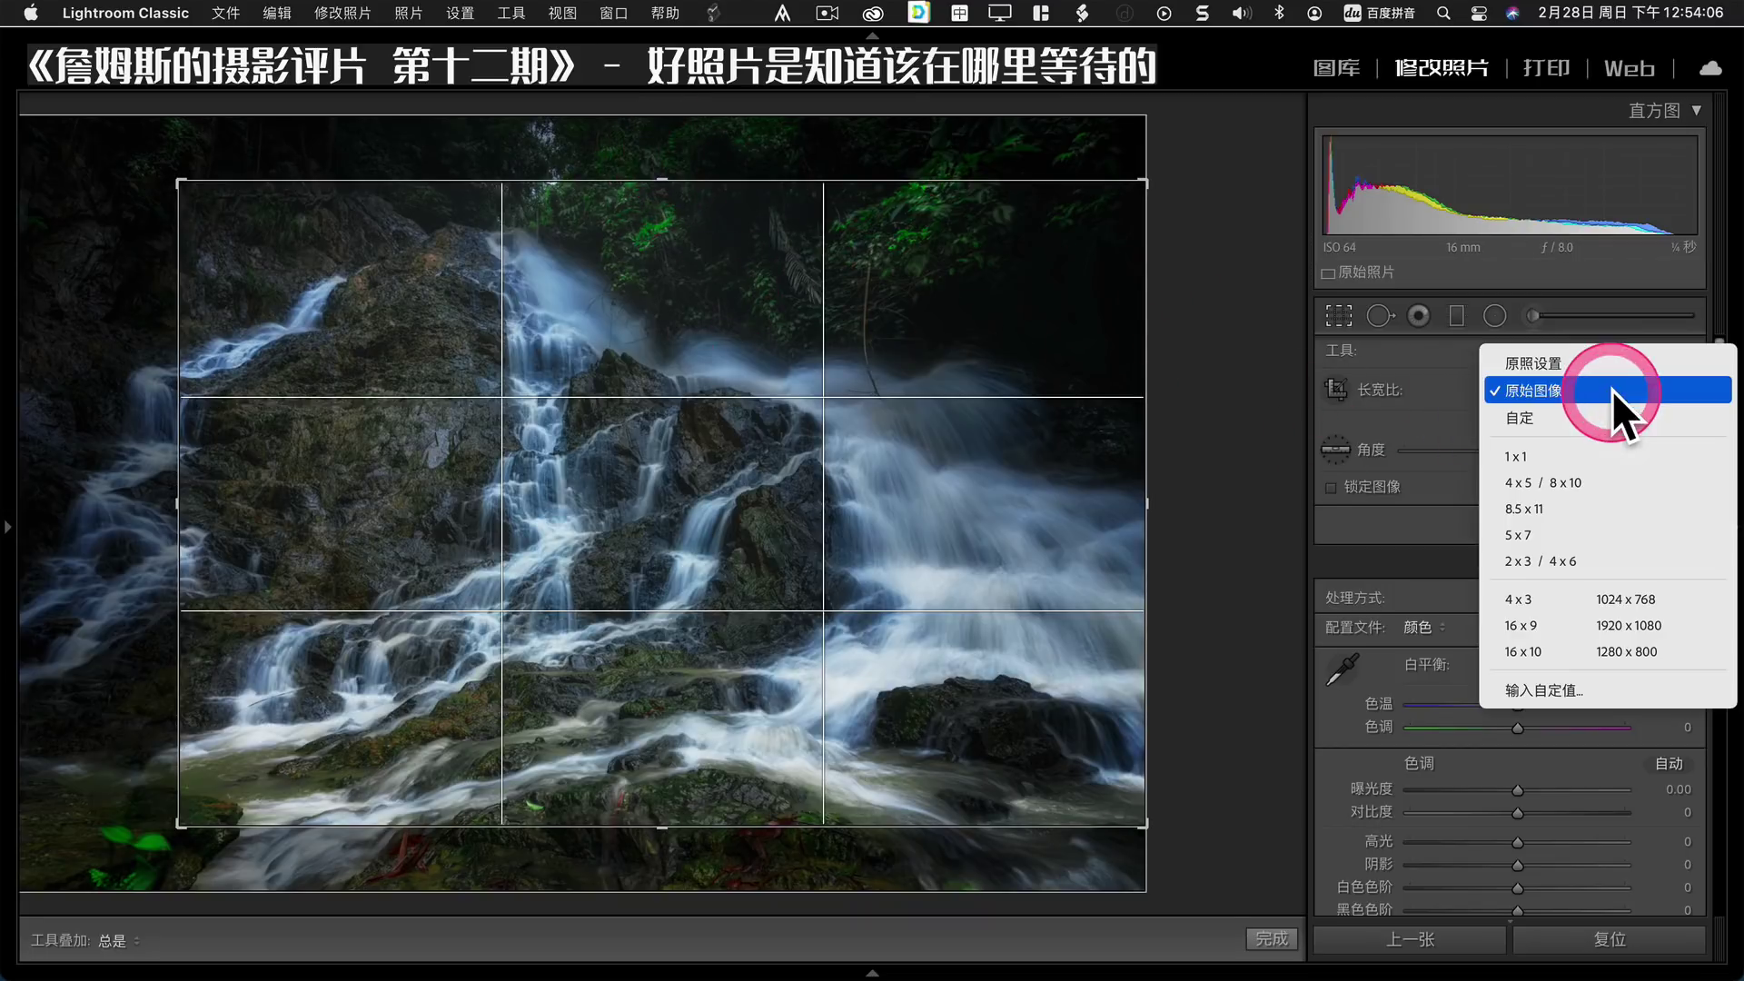
{"action": "left_click", "coordinate": [1599, 421]}
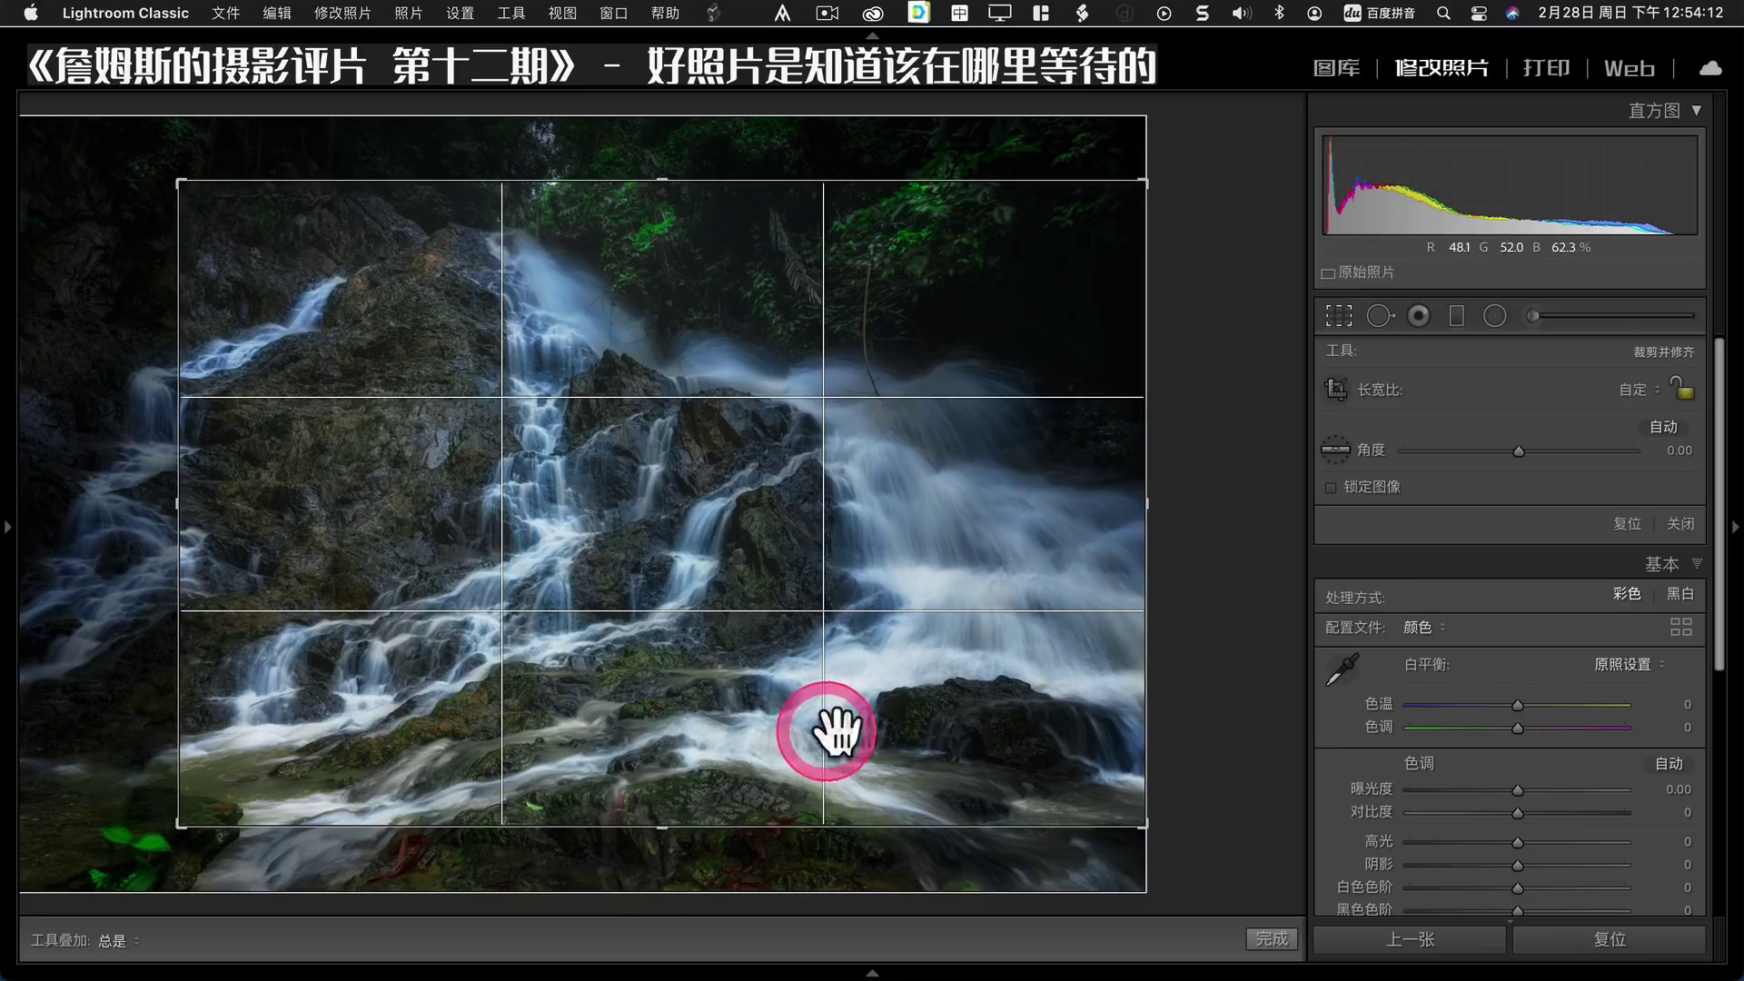
{"action": "left_click", "coordinate": [1272, 938]}
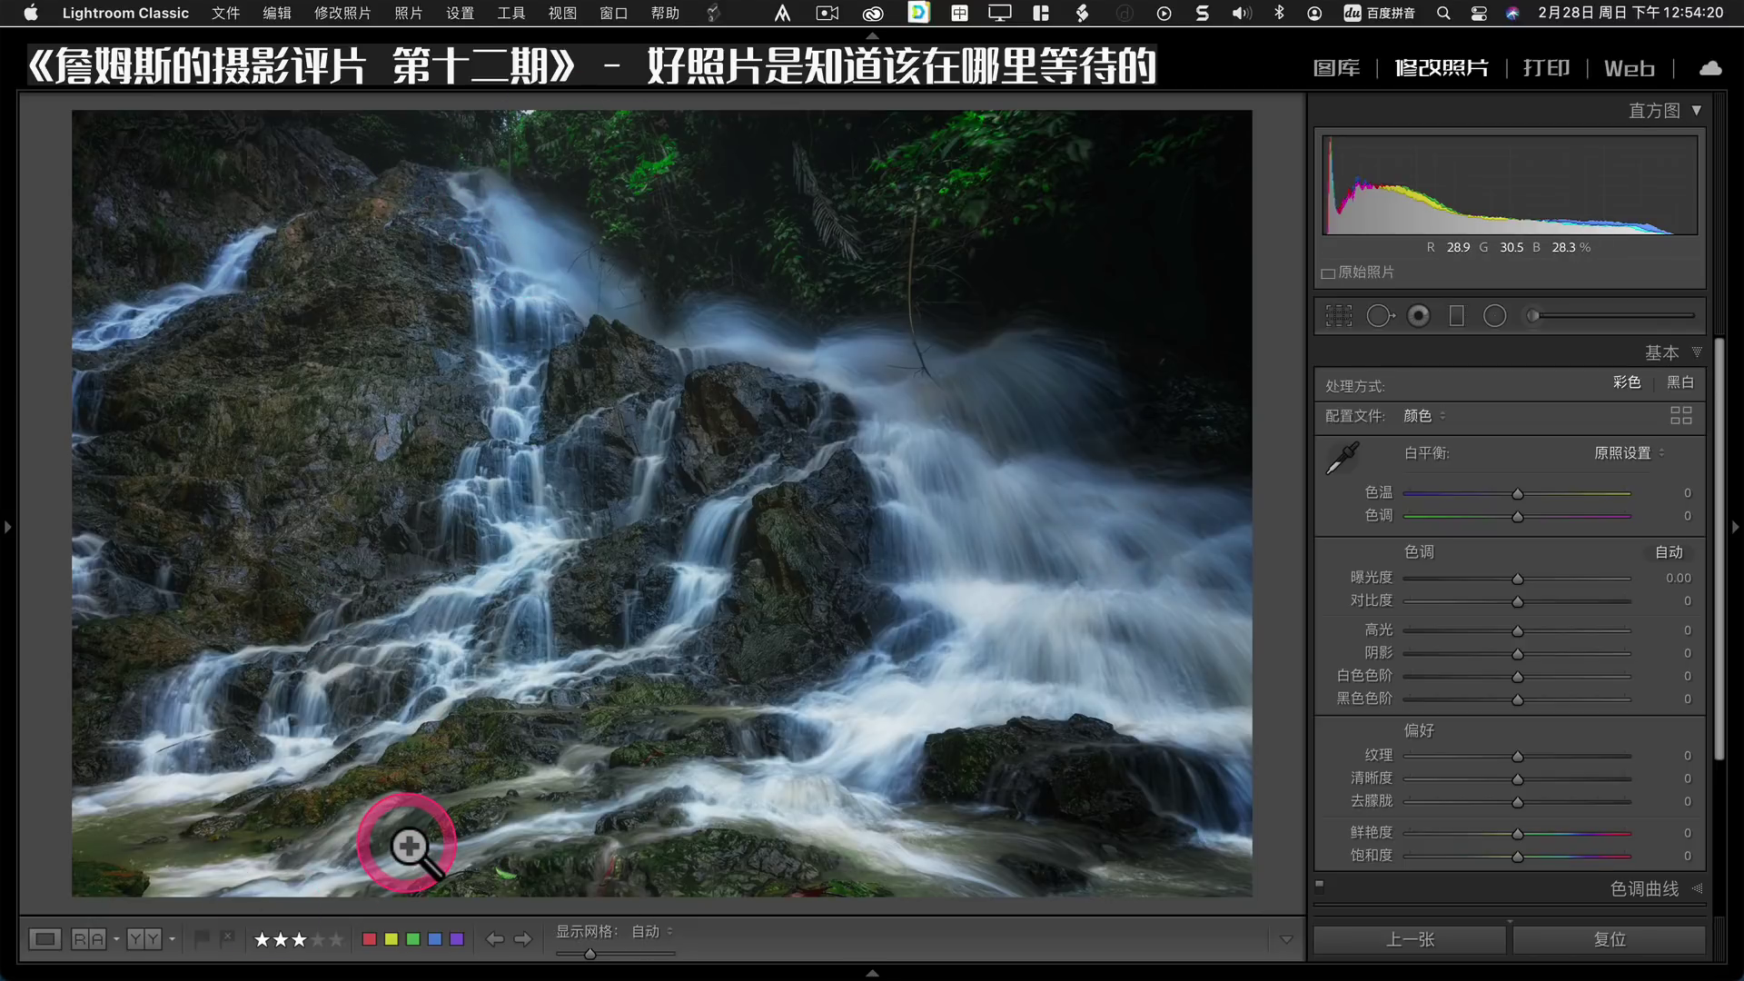
Advance to the aerial mountain photo and view its metadata in Library.
{"action": "key", "text": "Right"}
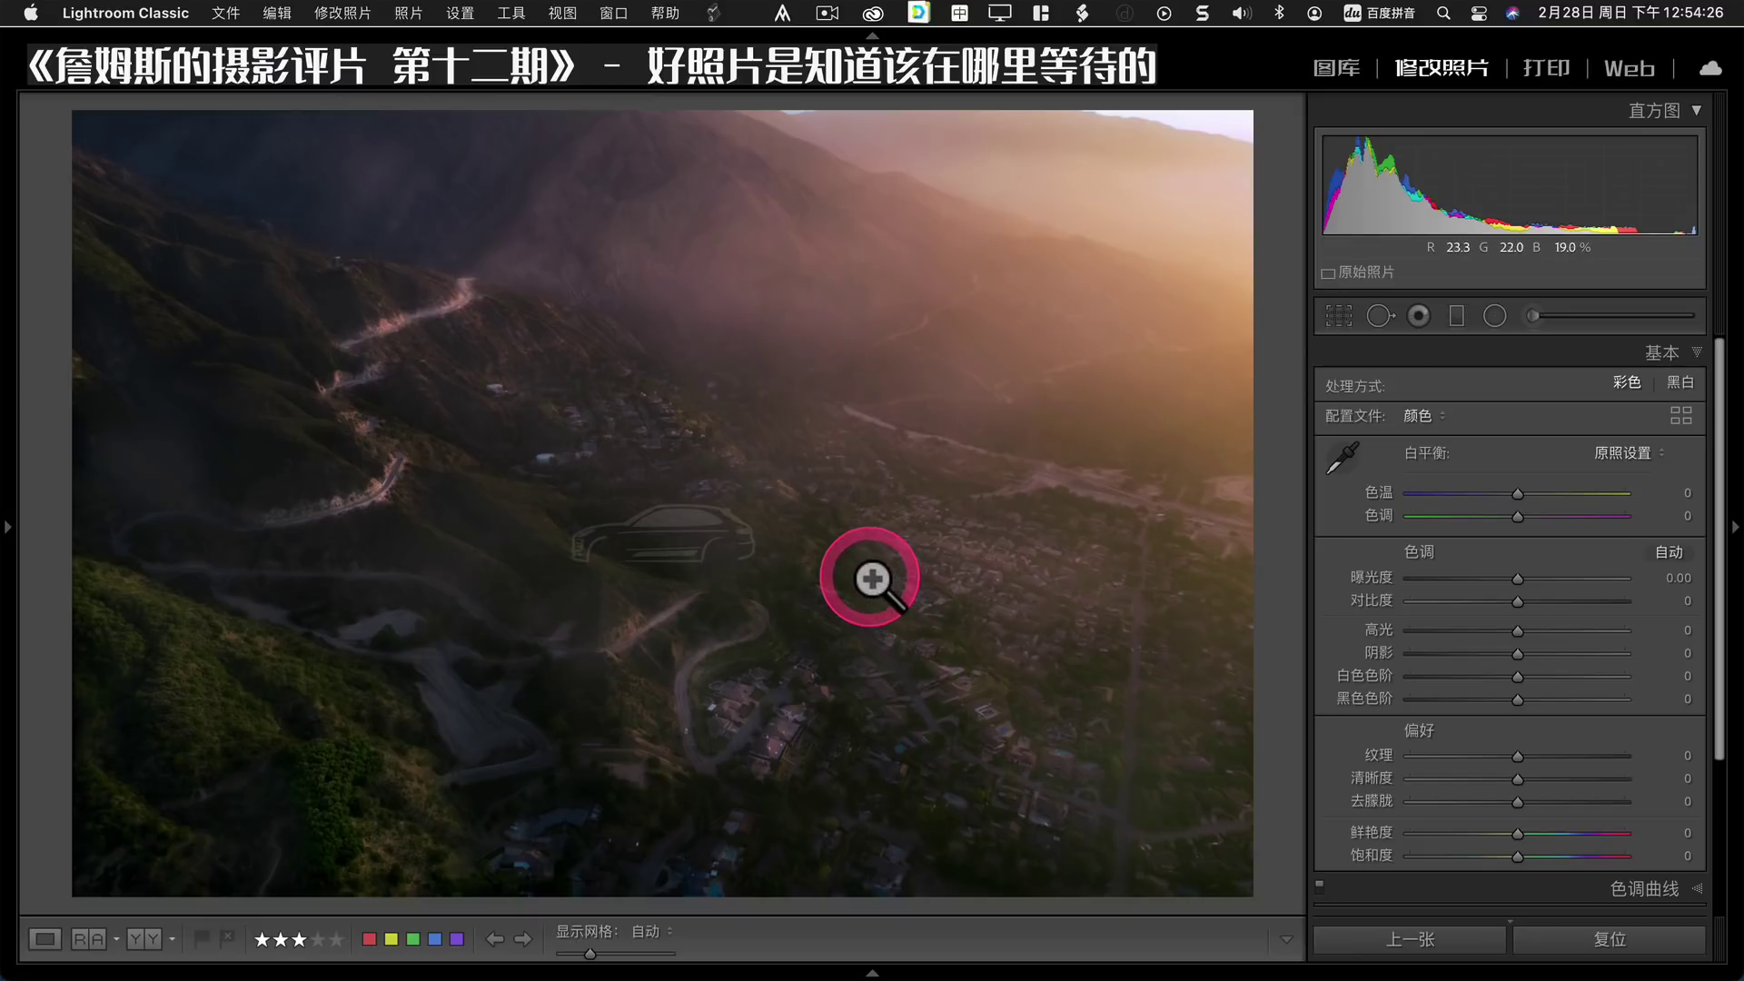
{"action": "left_click", "coordinate": [1335, 67]}
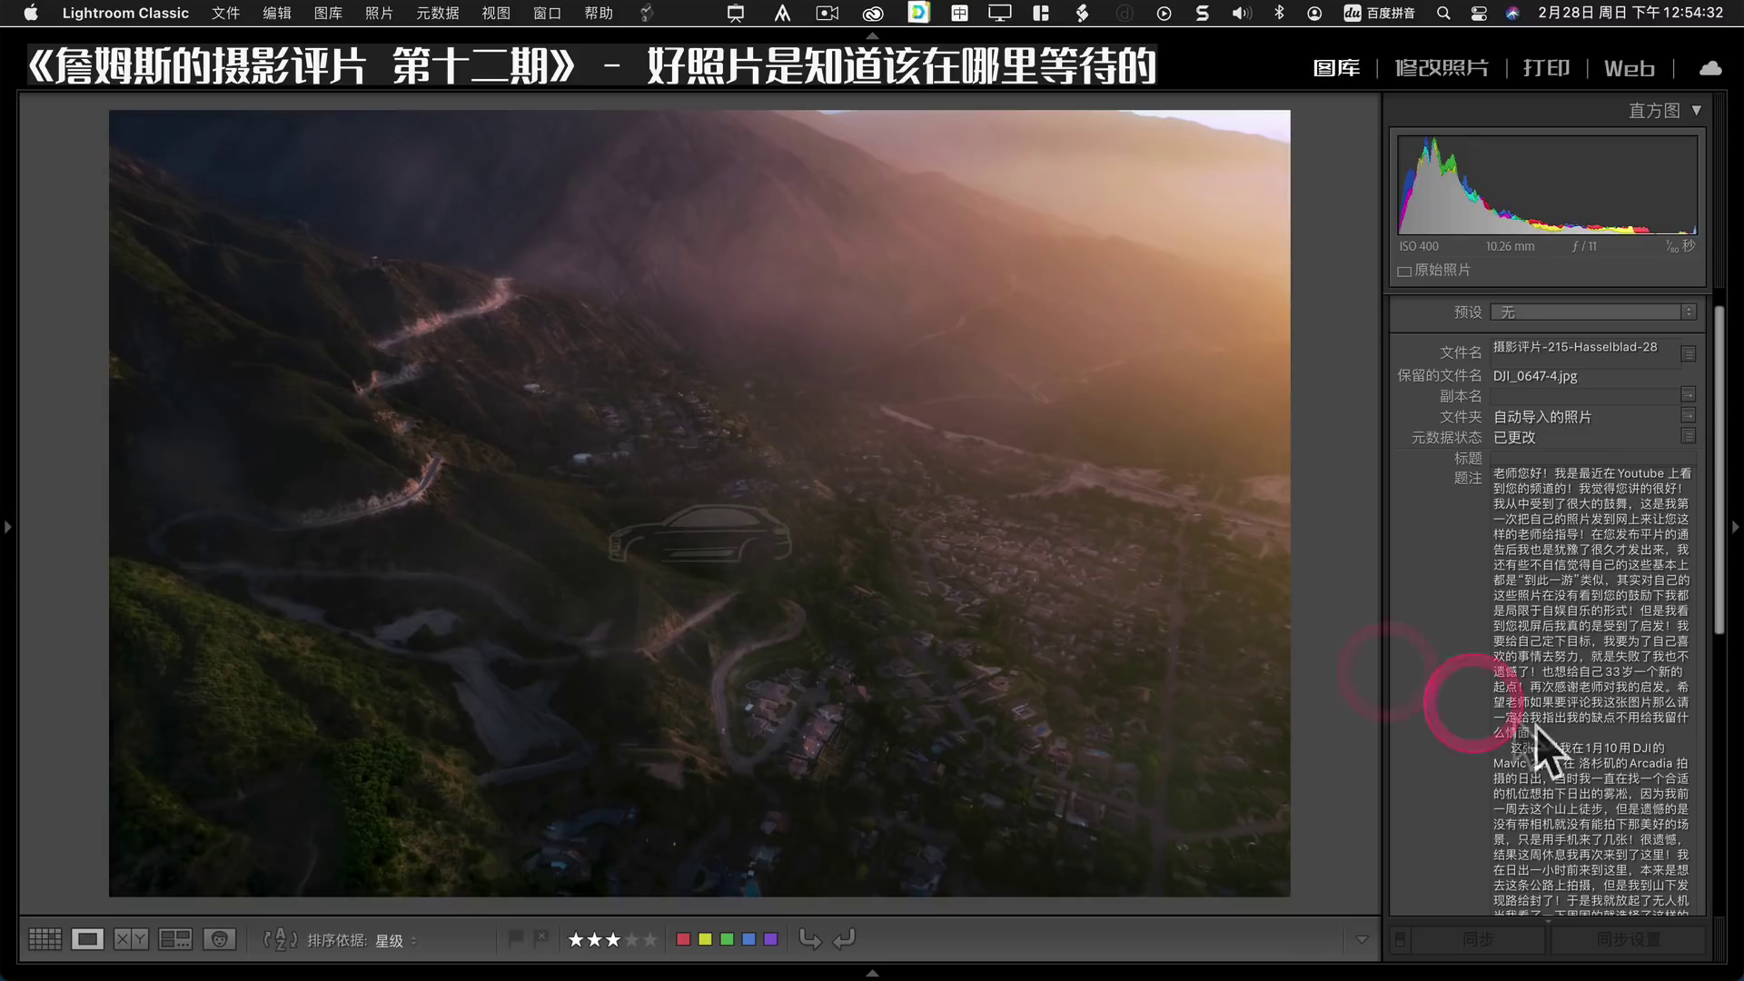
{"action": "scroll", "coordinate": [1653, 785], "scroll_direction": "down", "scroll_amount": 5}
{"action": "scroll", "coordinate": [1592, 765], "scroll_direction": "down", "scroll_amount": 3}
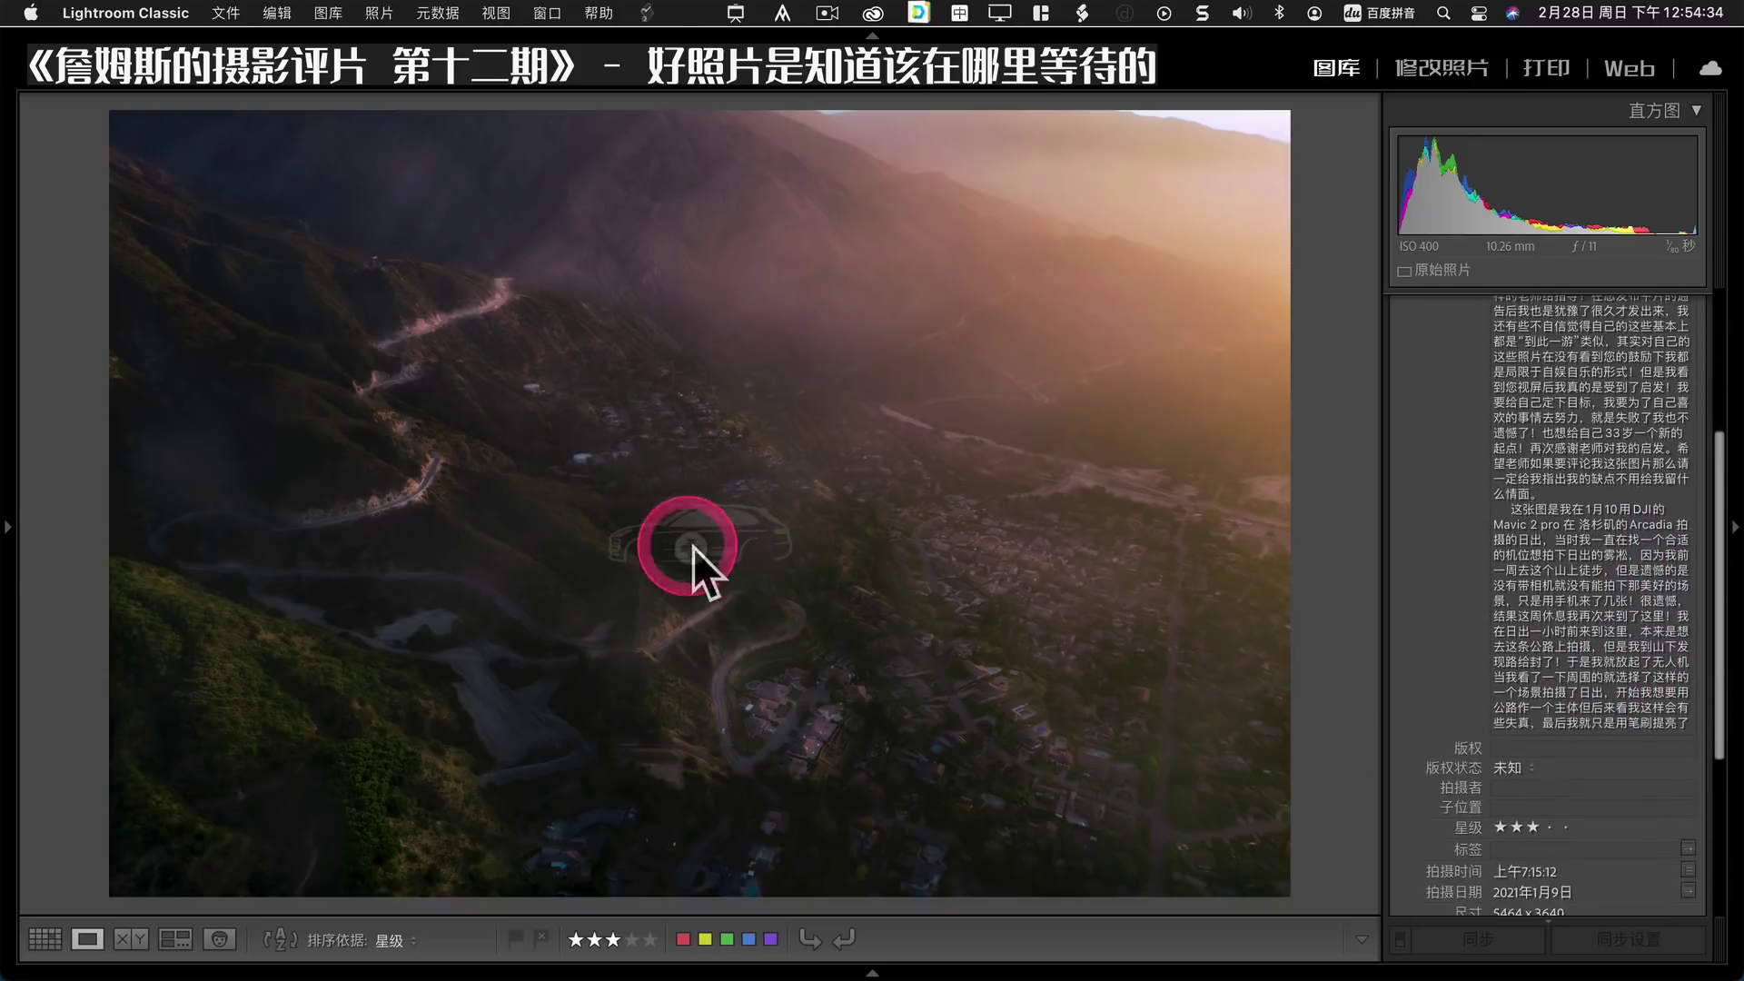
Choose the Large Caption metadata preset to read the full caption, then advance to the night city photo.
{"action": "scroll", "coordinate": [1464, 612], "scroll_direction": "up", "scroll_amount": 1}
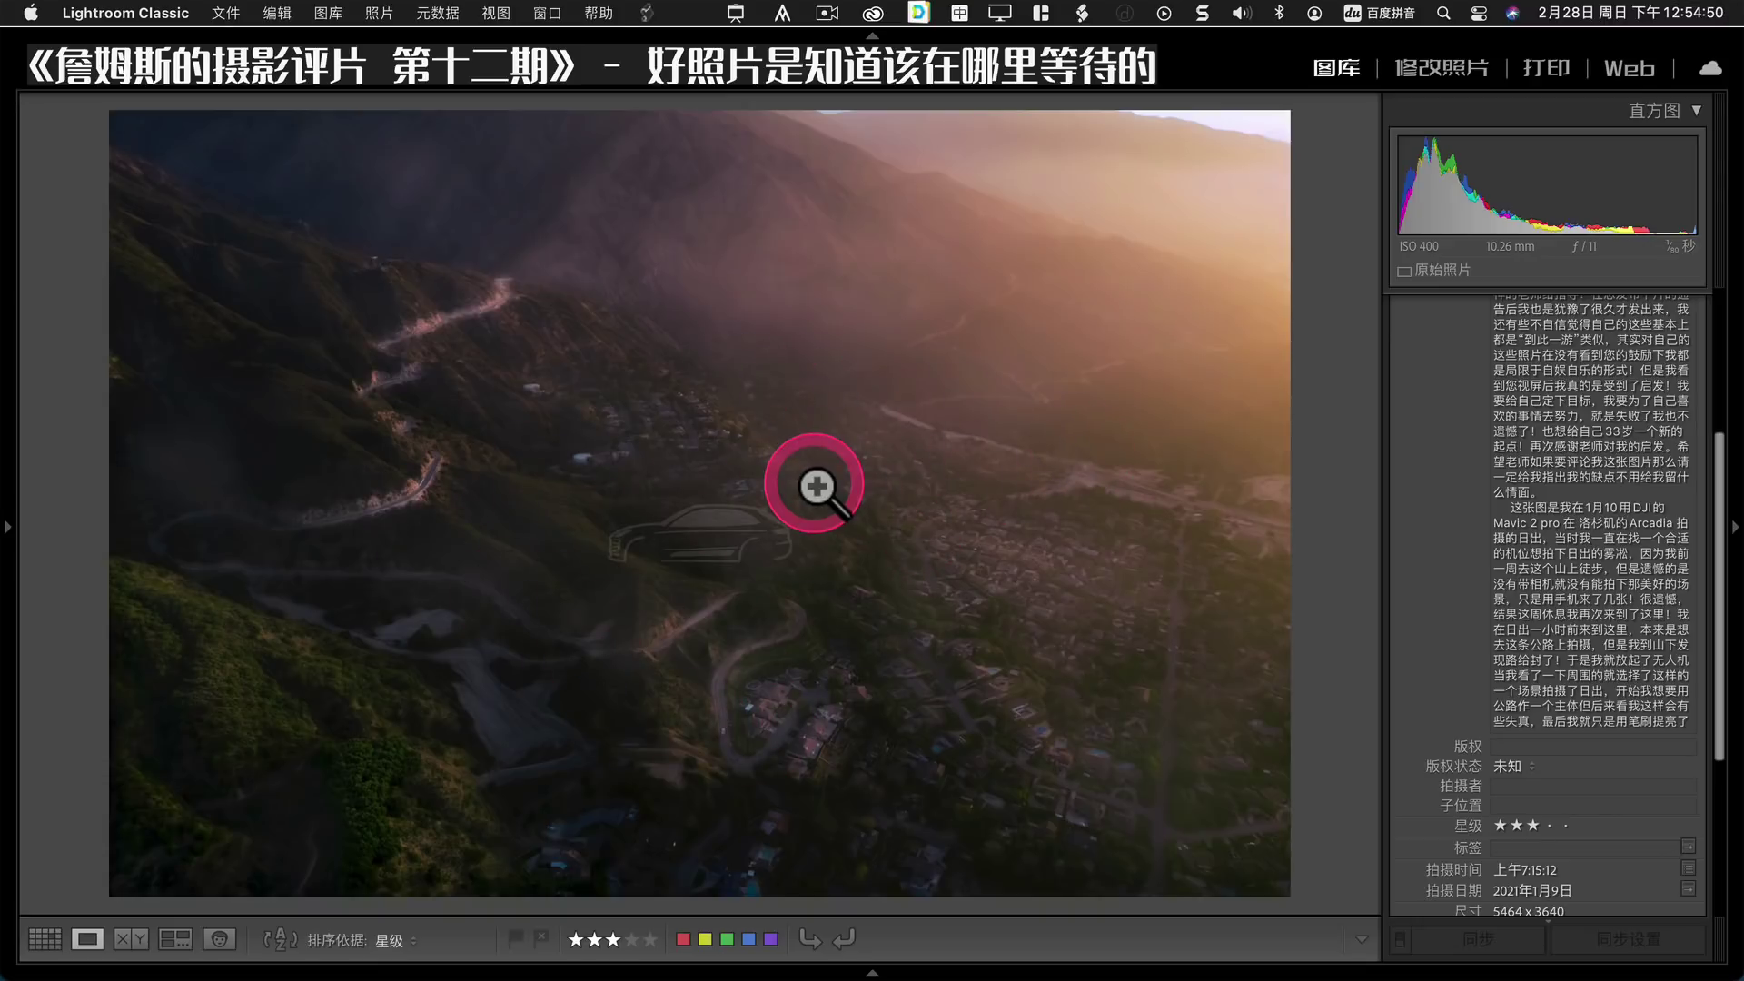
{"action": "scroll", "coordinate": [1564, 576], "scroll_direction": "up", "scroll_amount": 10}
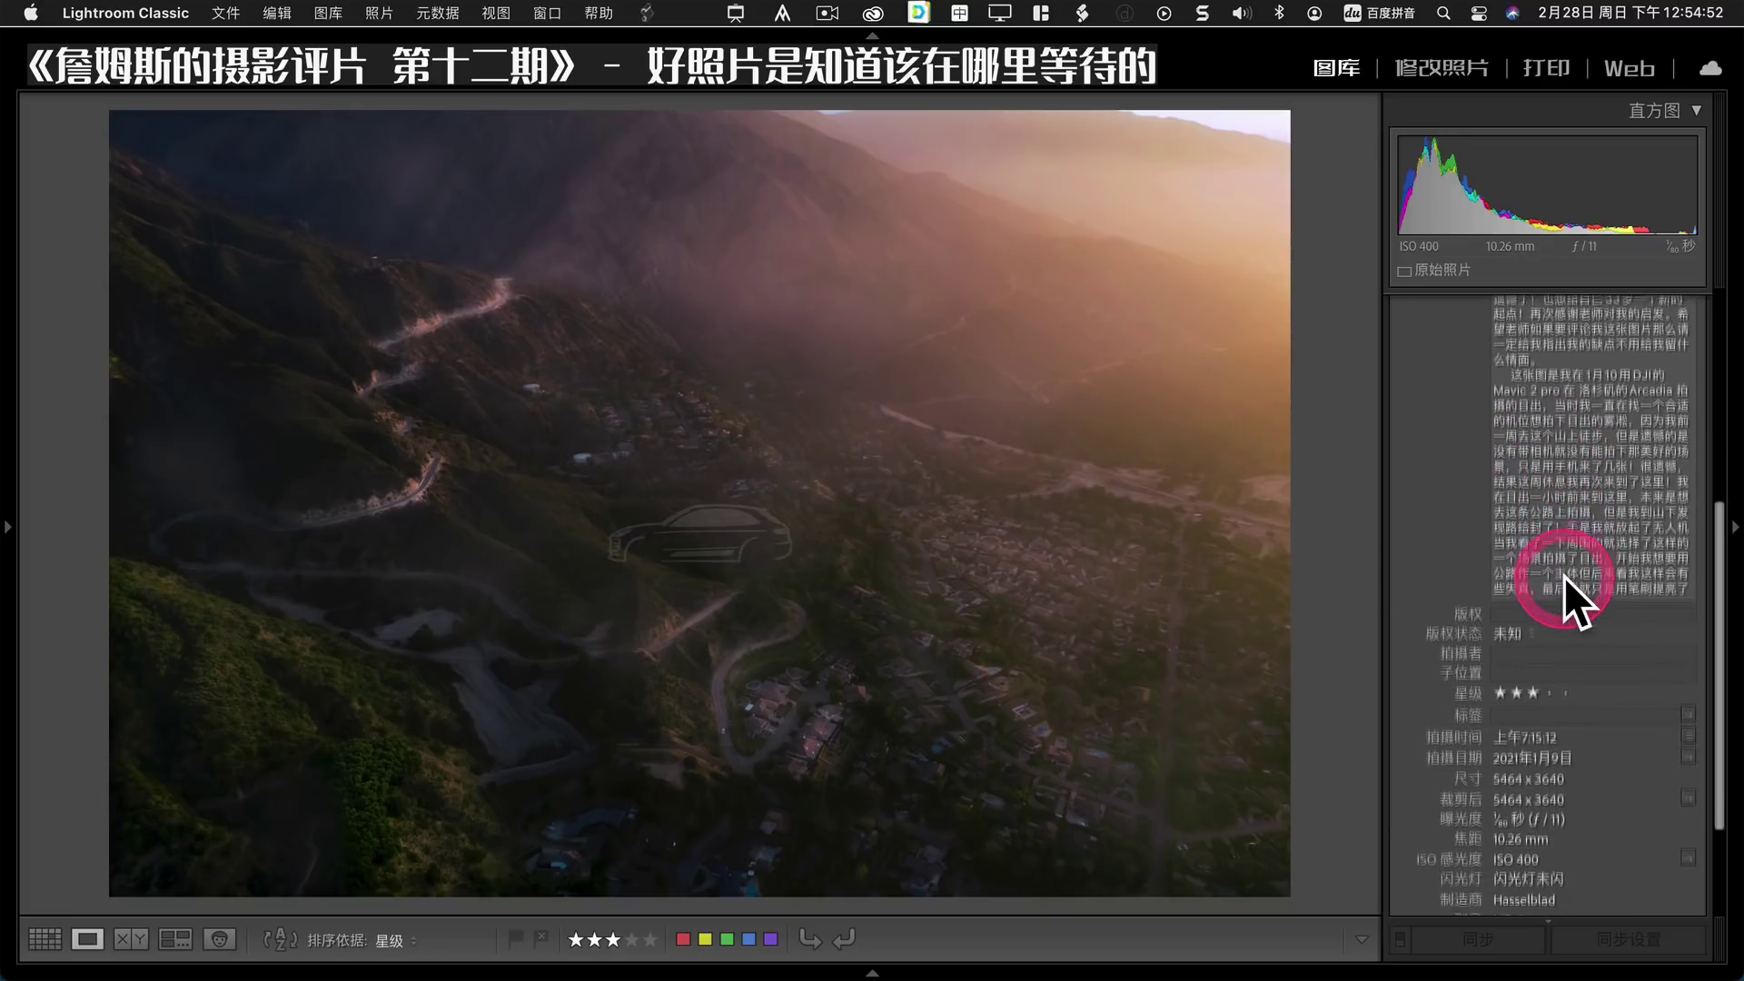
{"action": "left_click", "coordinate": [1491, 309]}
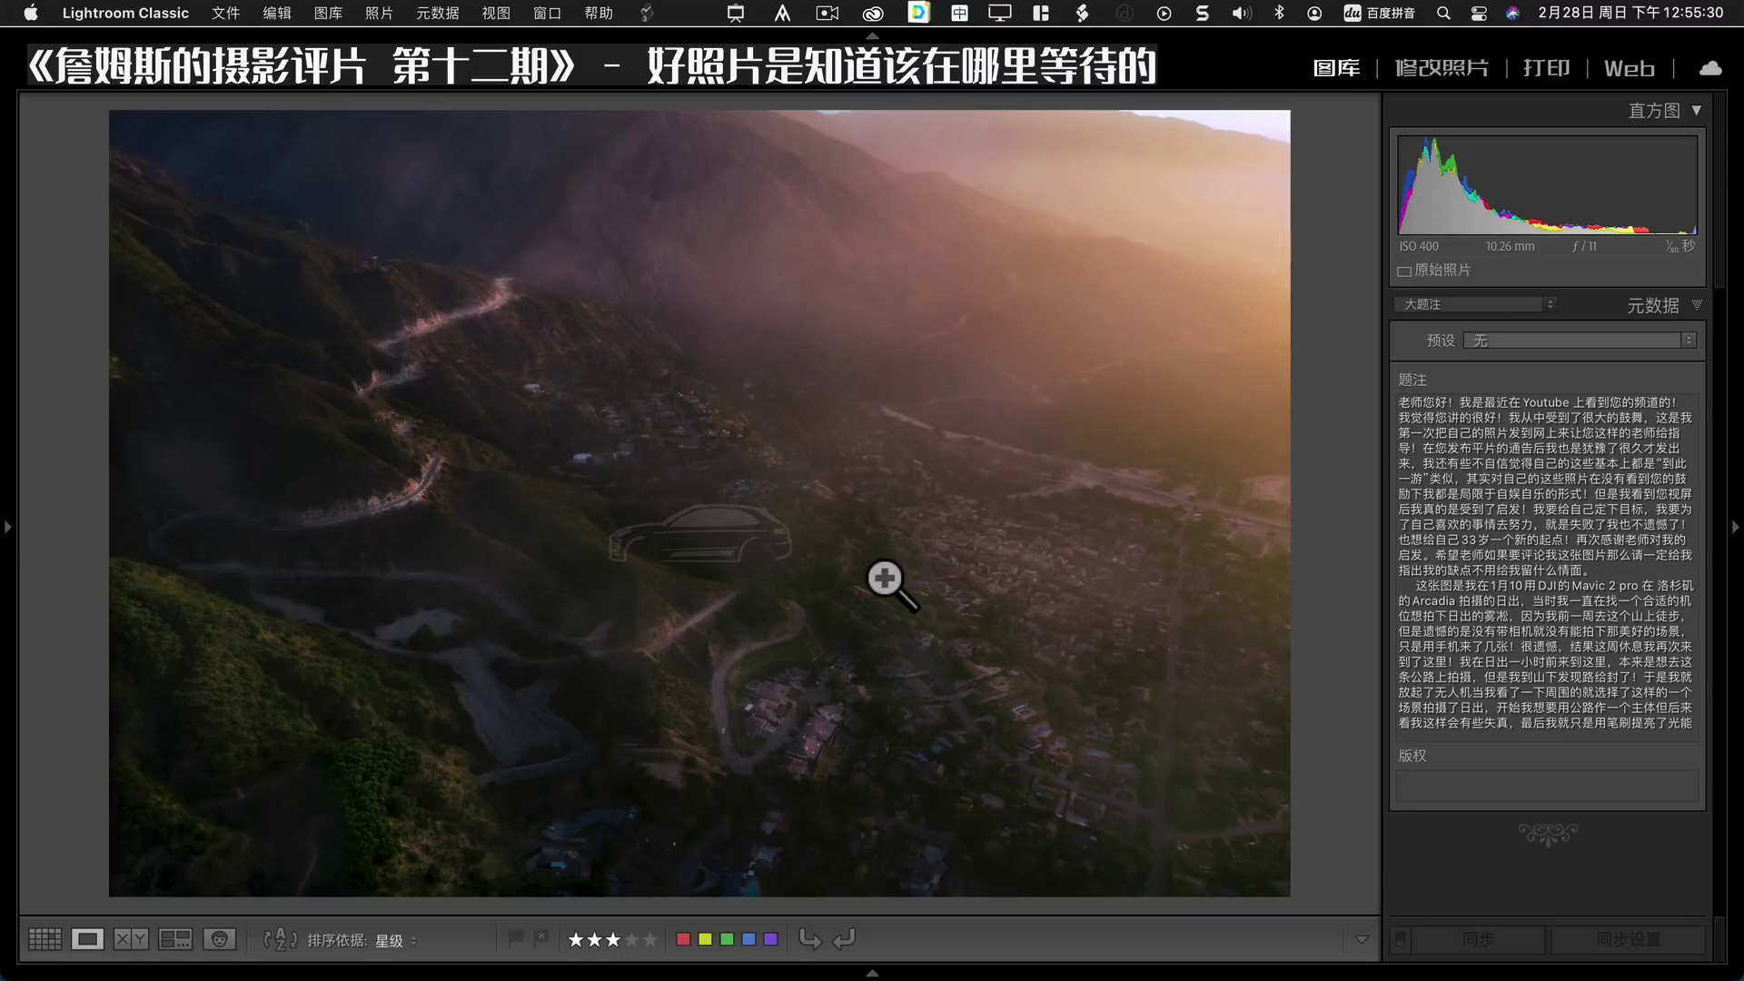
{"action": "key", "text": "Right"}
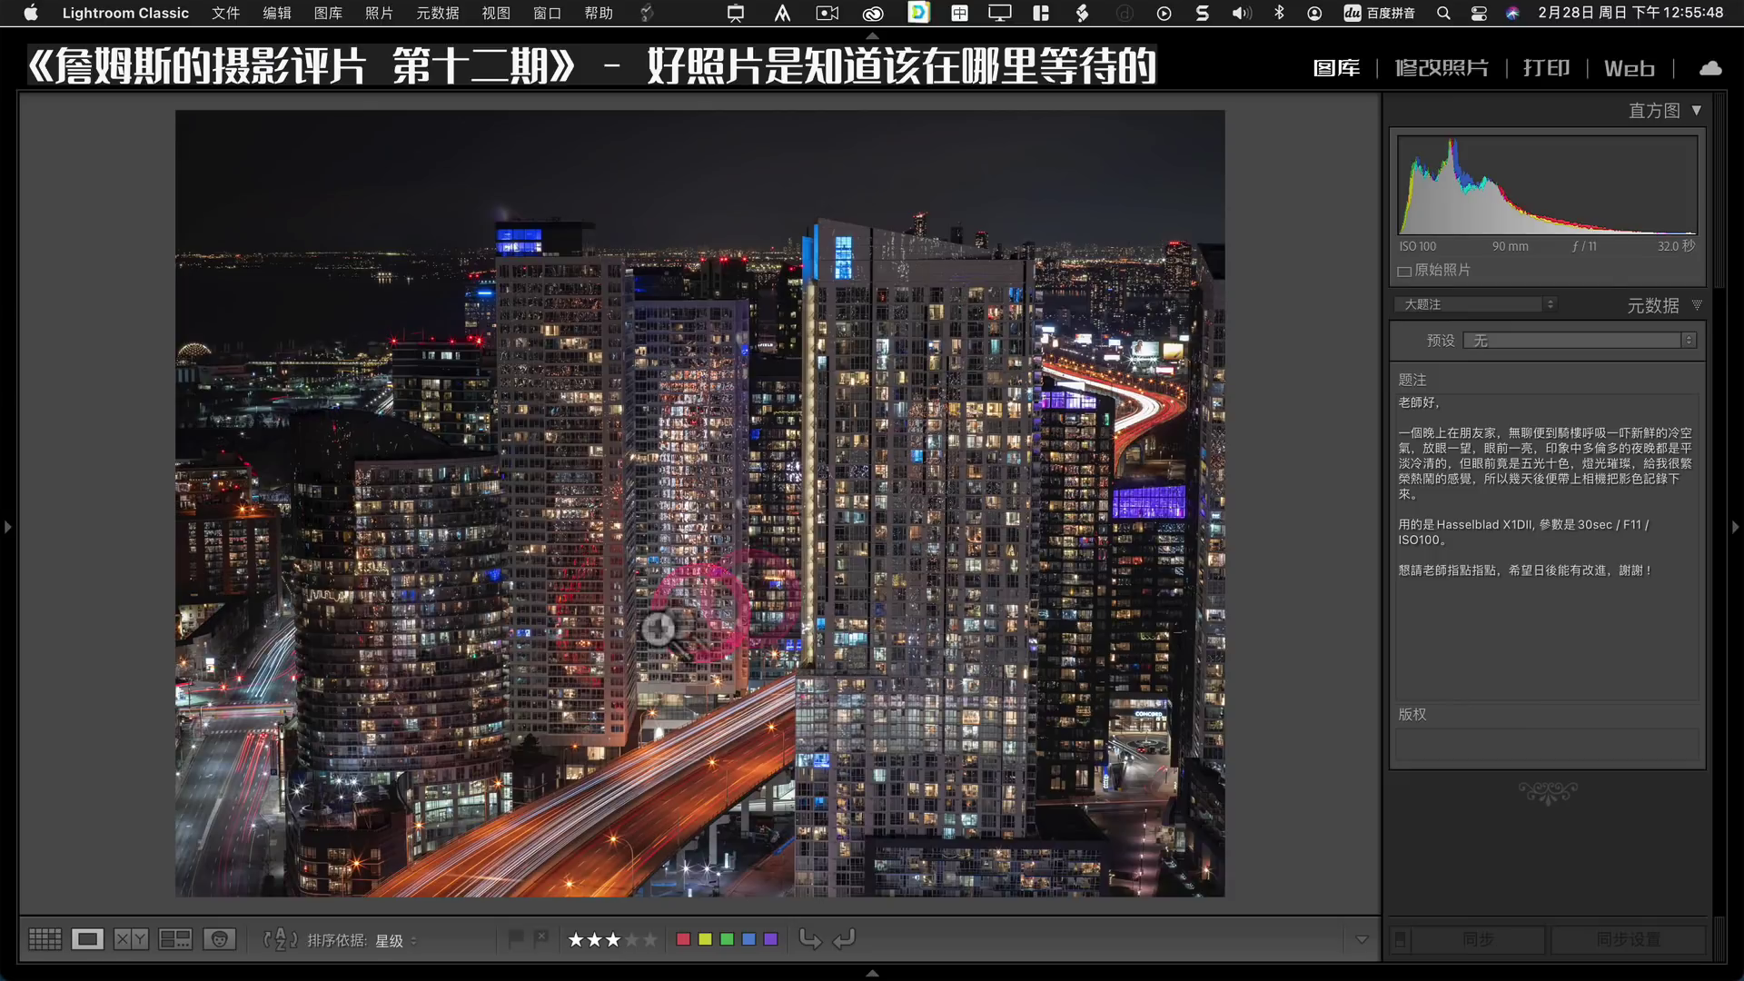
Zoom into and pan across the night cityscape, then advance to the canal night scene.
{"action": "left_click", "coordinate": [693, 772]}
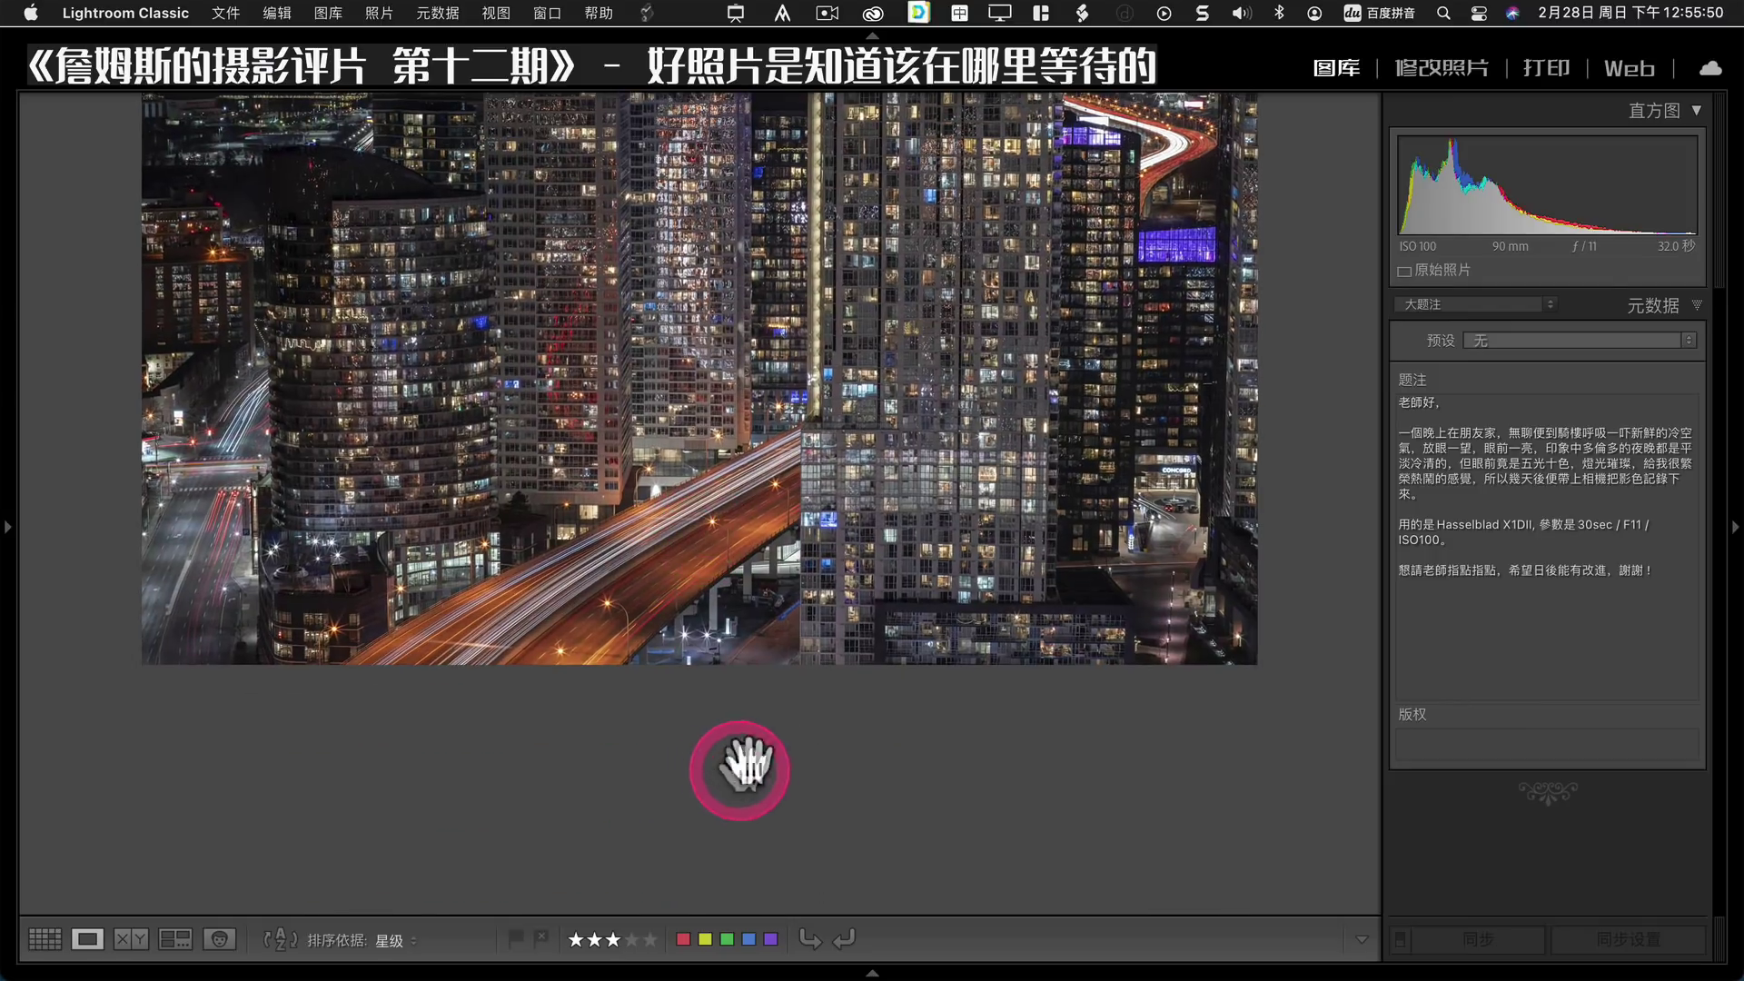
{"action": "mouse_move", "coordinate": [740, 770]}
{"action": "left_mouse_down"}
{"action": "mouse_move", "coordinate": [817, 611]}
{"action": "mouse_move", "coordinate": [741, 554]}
{"action": "left_mouse_up"}
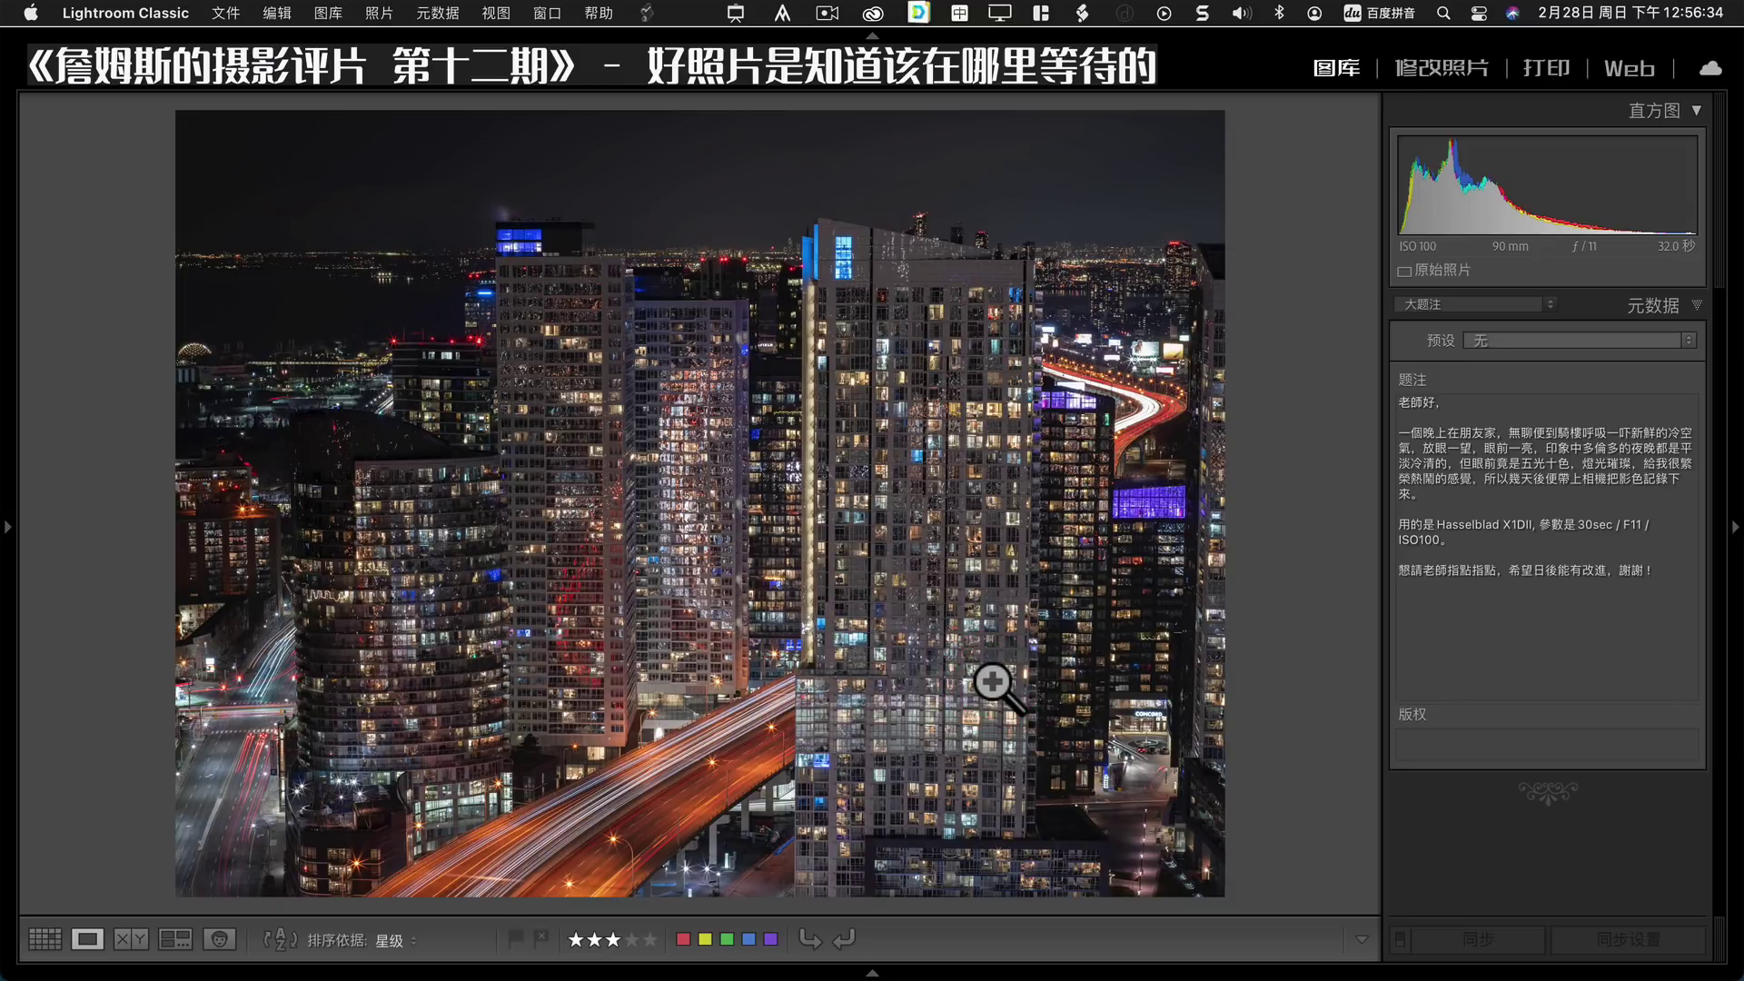
{"action": "mouse_move", "coordinate": [966, 662]}
{"action": "left_mouse_down"}
{"action": "mouse_move", "coordinate": [721, 588]}
{"action": "mouse_move", "coordinate": [761, 572]}
{"action": "left_mouse_up"}
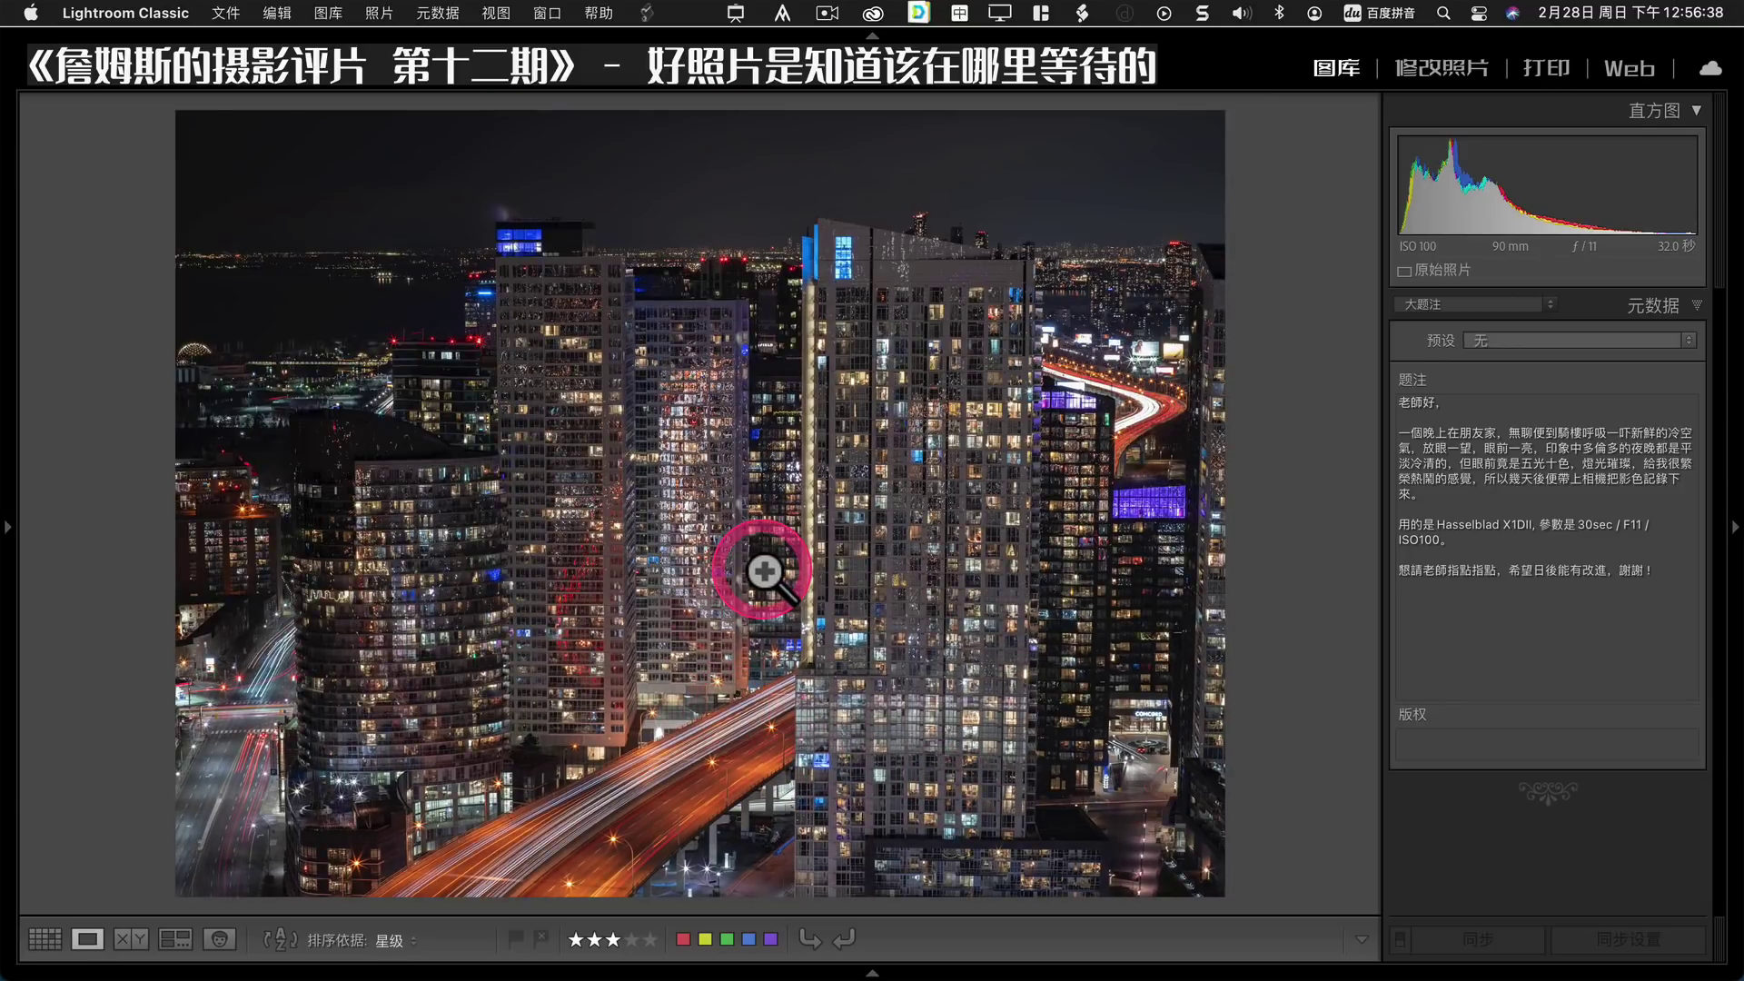
{"action": "key", "text": "Right"}
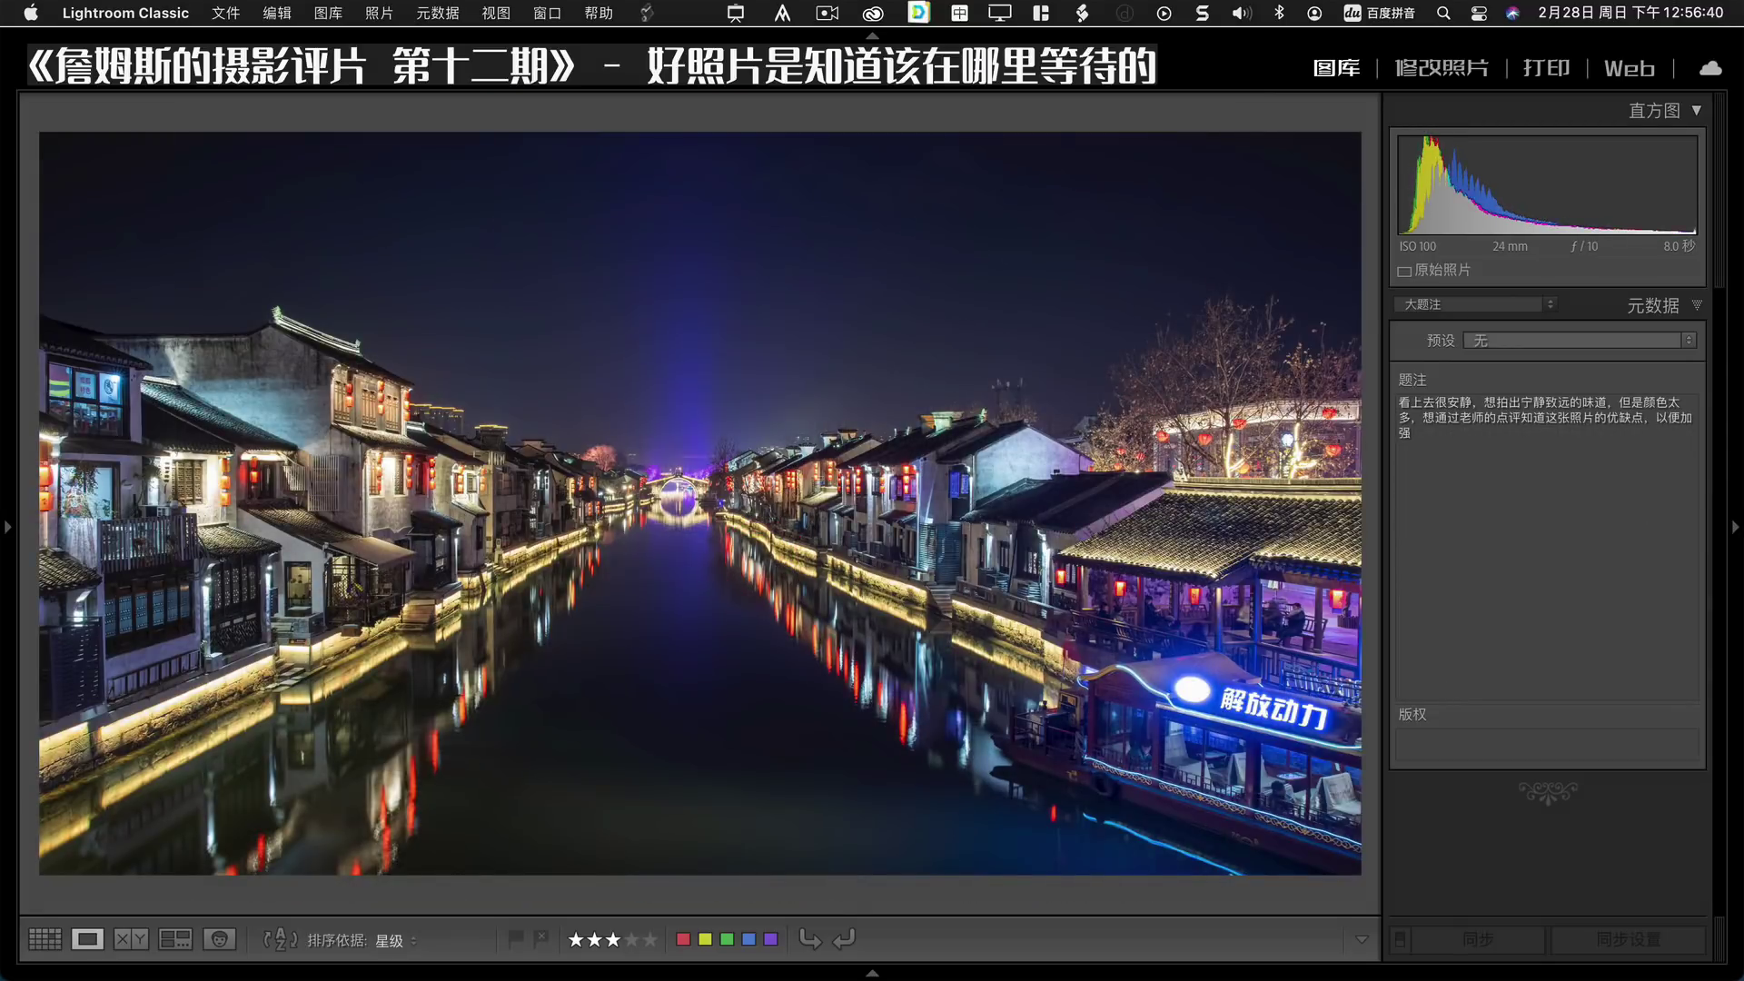
Bring the canal night photo into Develop with the Crop tool set to a Custom aspect.
{"action": "left_click", "coordinate": [1015, 680]}
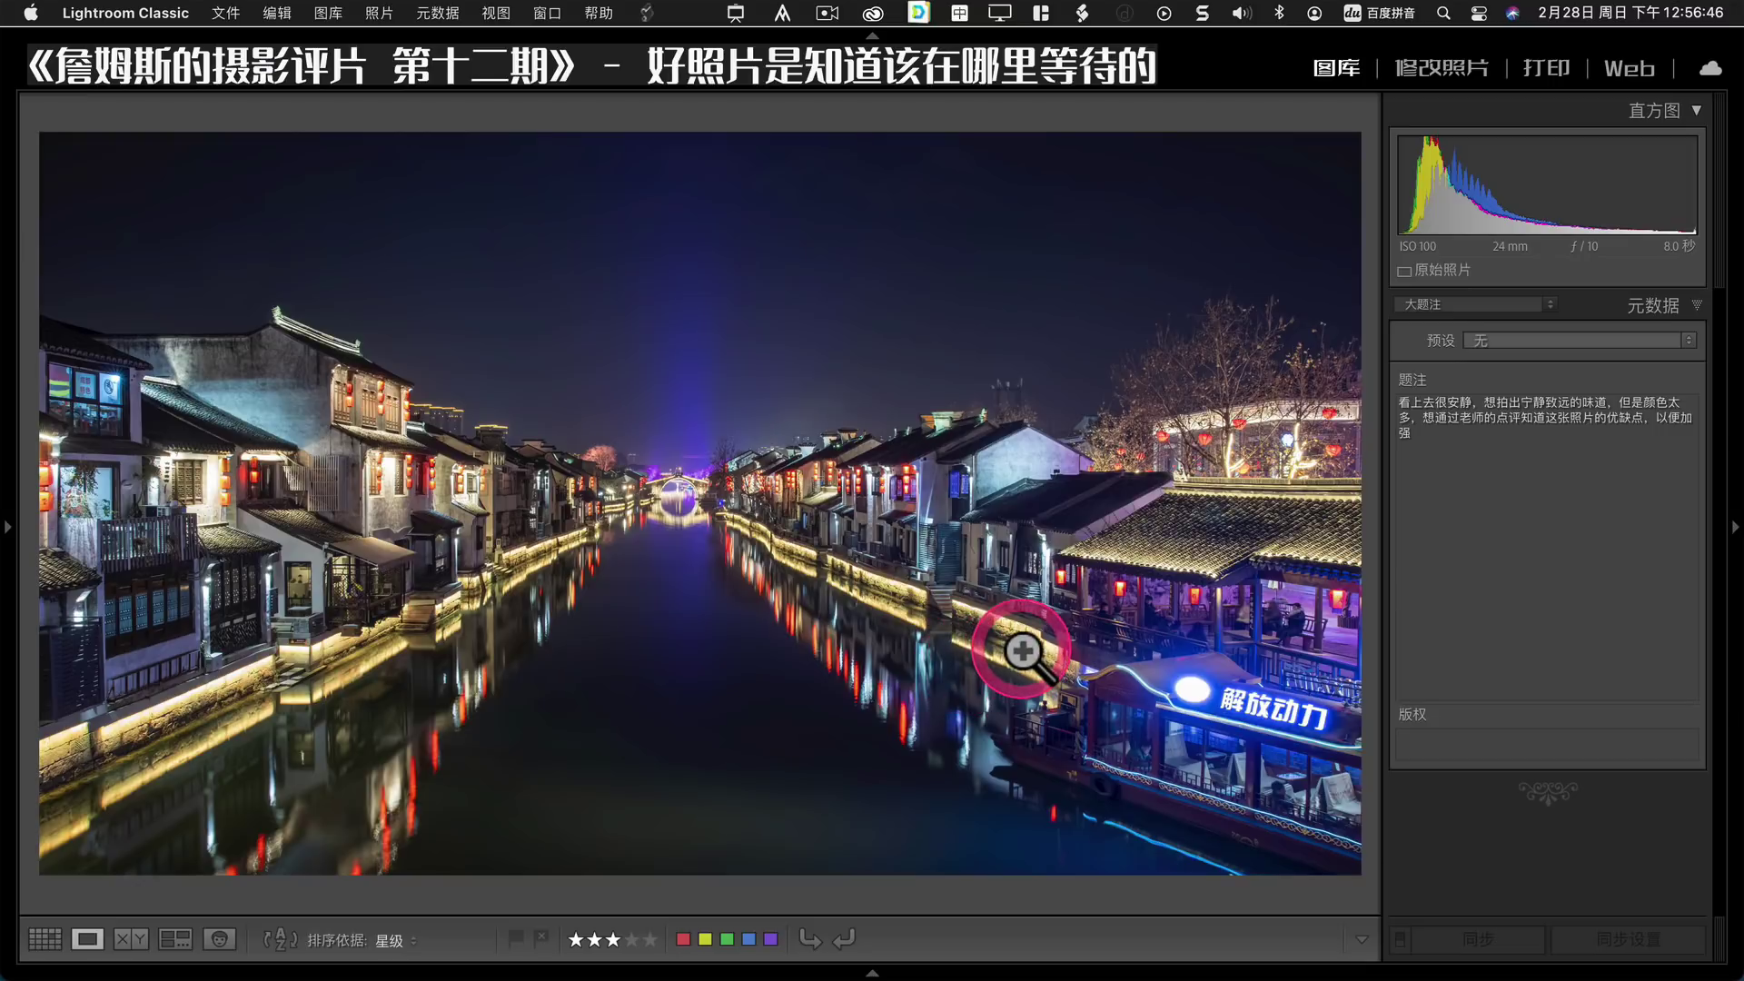
{"action": "left_click", "coordinate": [1433, 67]}
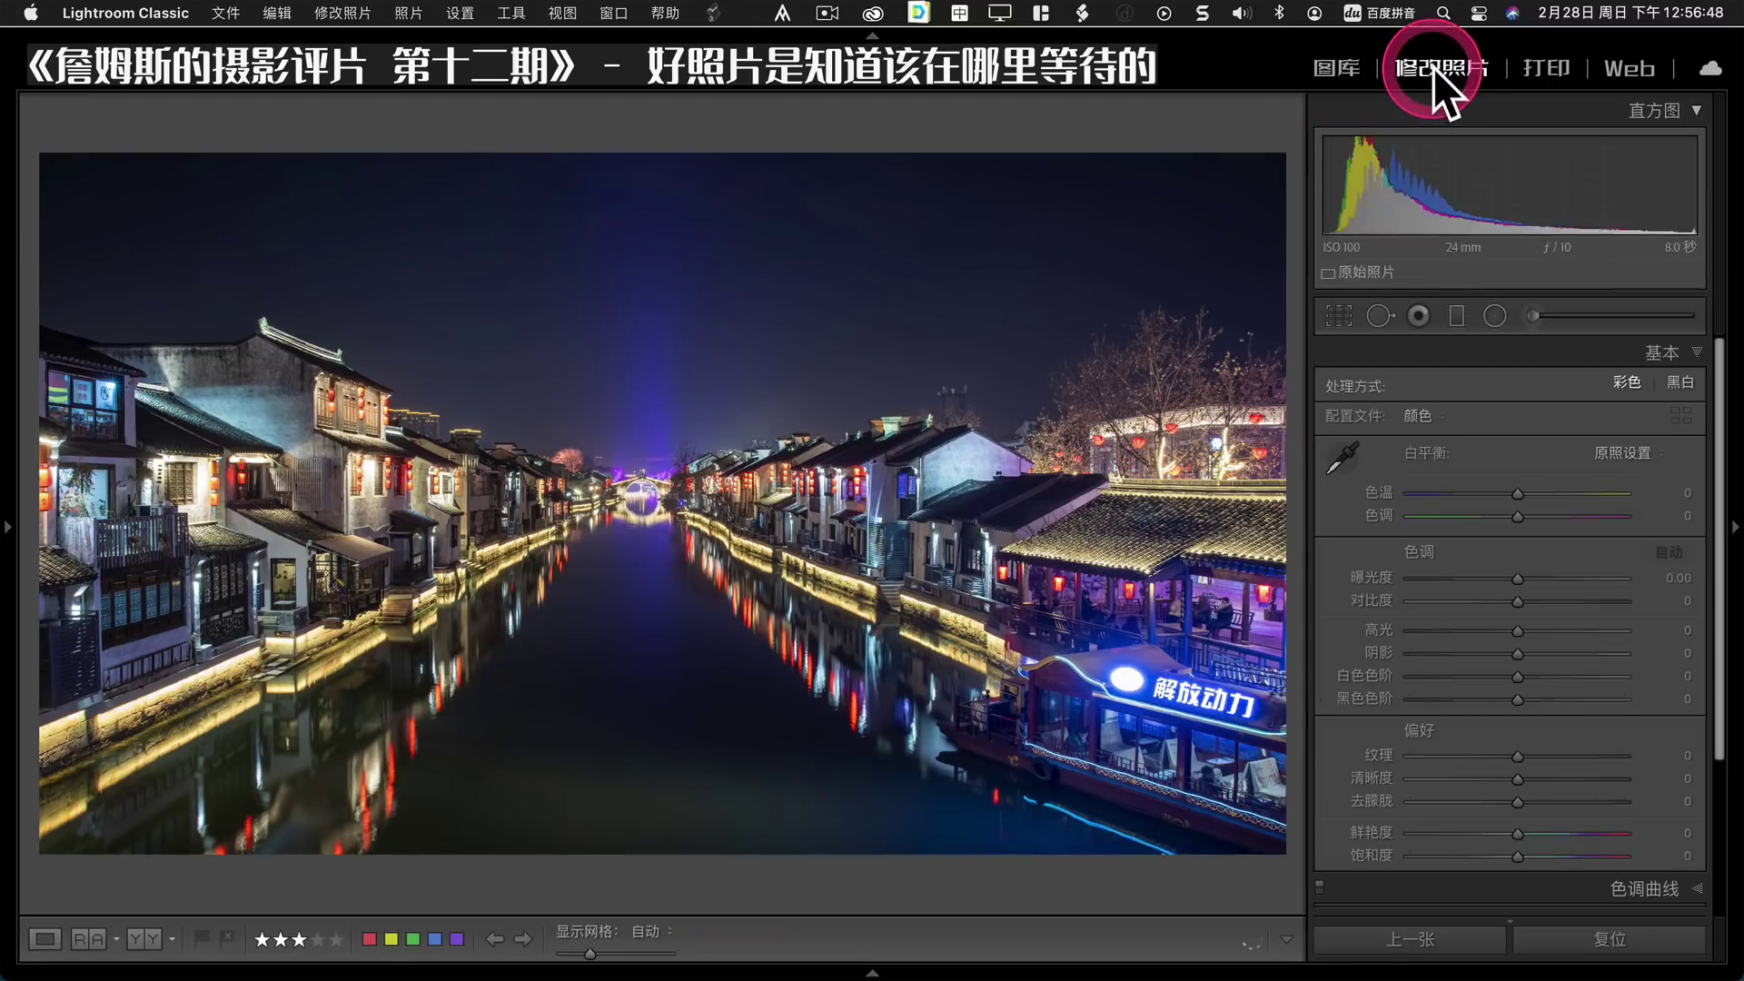
{"action": "left_click", "coordinate": [1346, 312]}
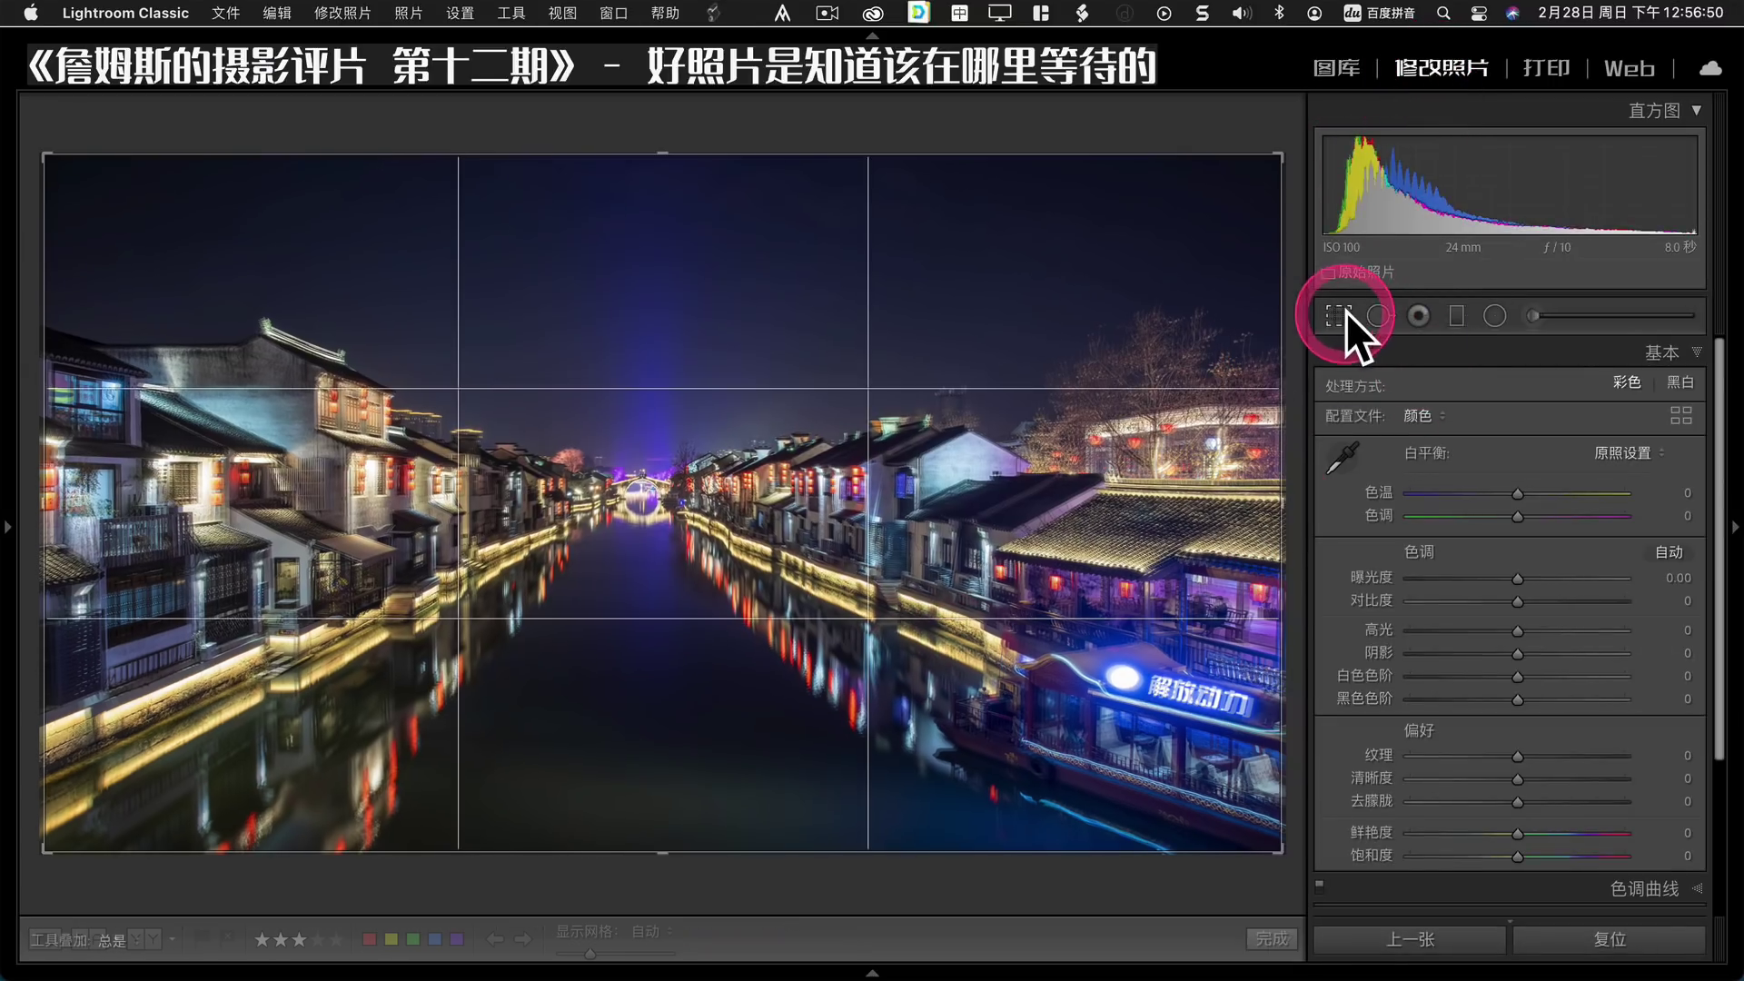
{"action": "left_click", "coordinate": [1638, 389]}
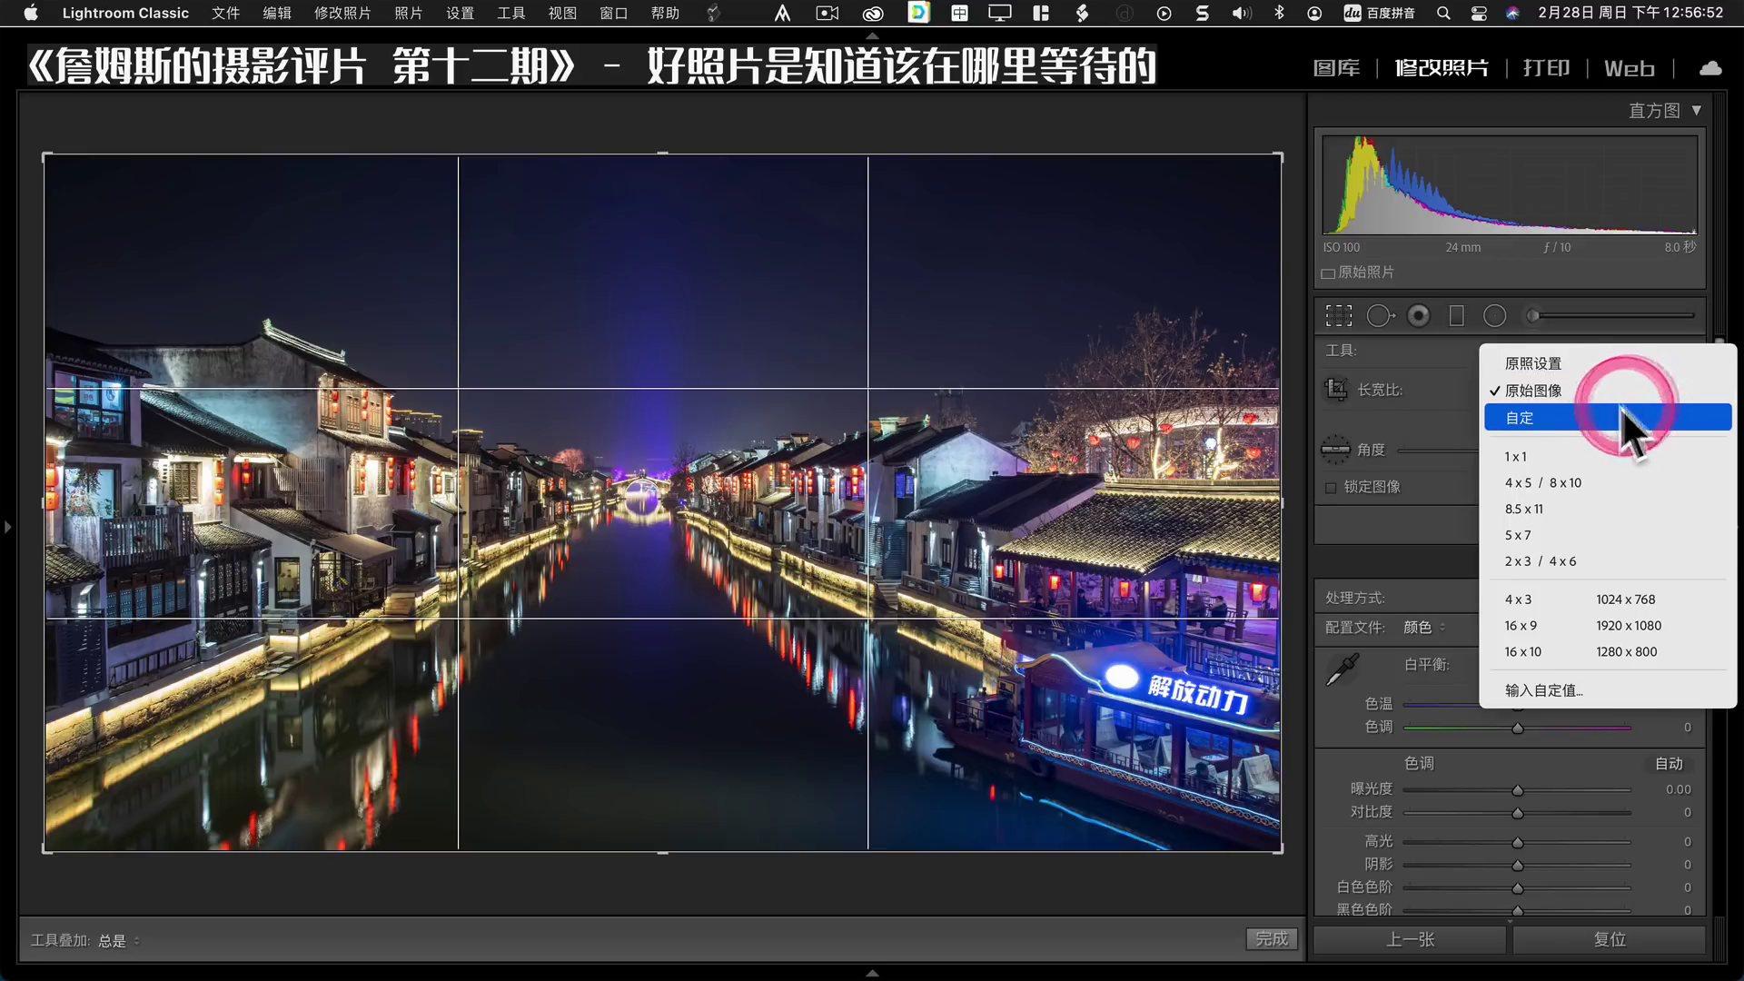
{"action": "left_click", "coordinate": [1640, 418]}
Preview trimming the canal photo's right side, then leave cropping without applying it.
{"action": "left_click_drag", "start_coordinate": [1272, 506], "coordinate": [1161, 509]}
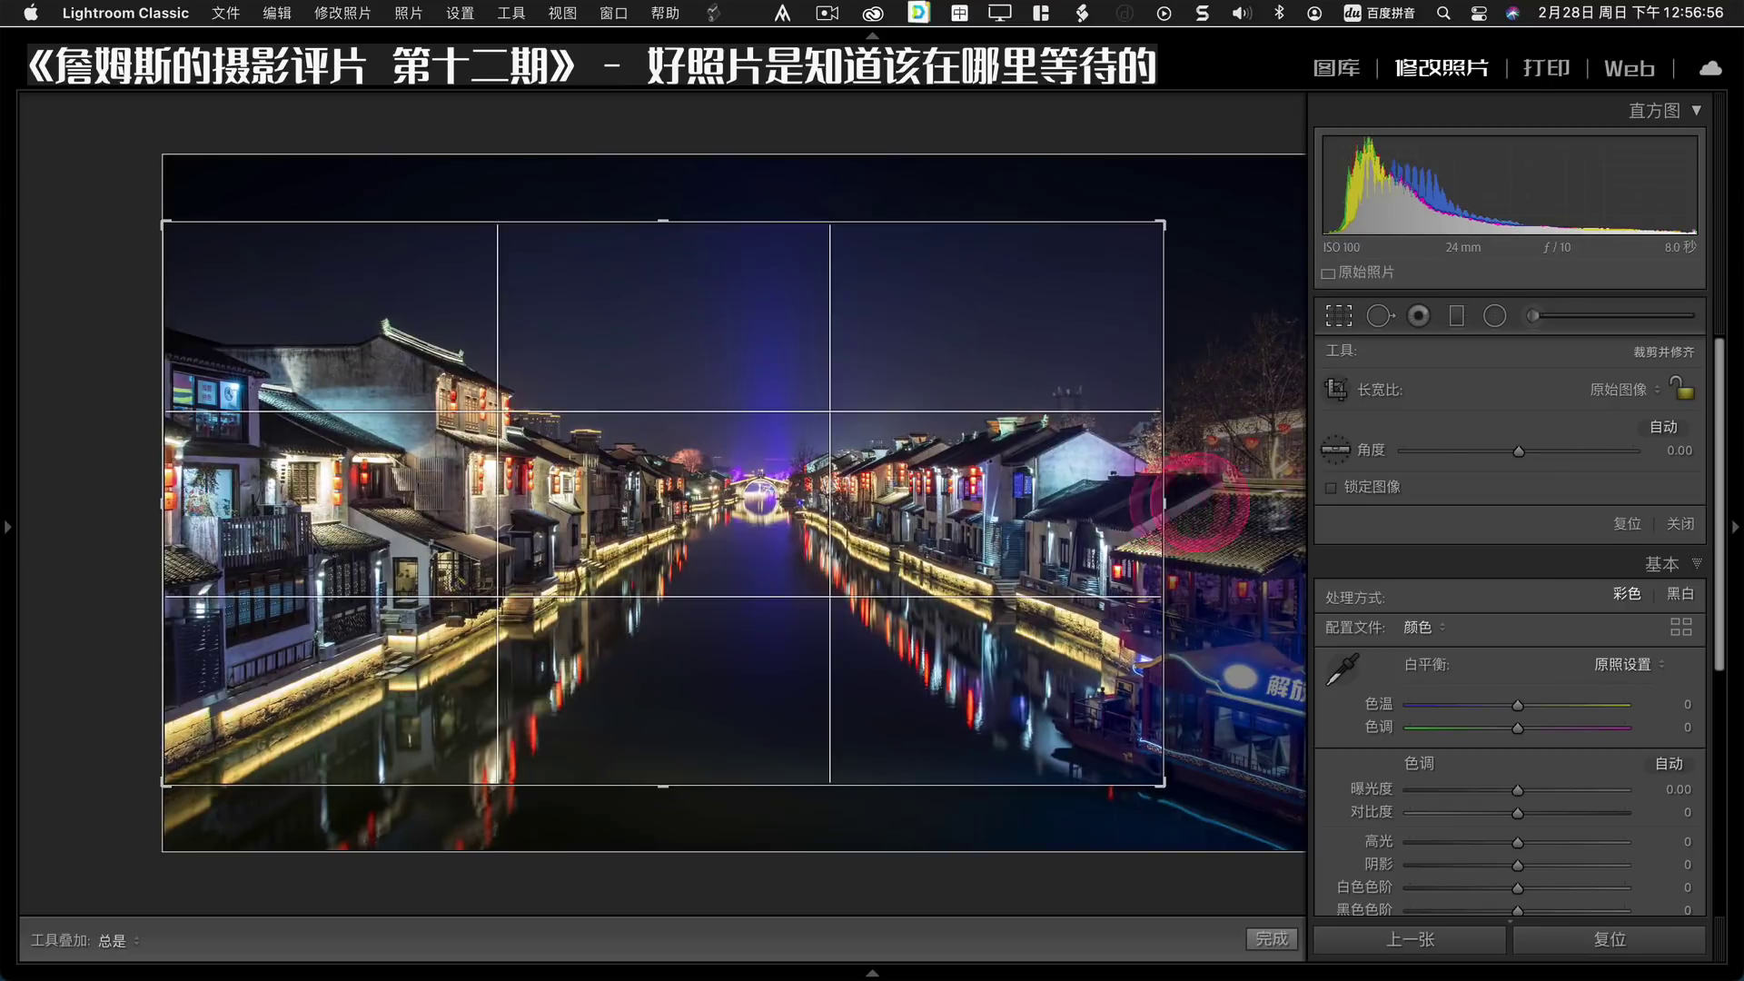
{"action": "left_click", "coordinate": [1642, 392]}
{"action": "left_click", "coordinate": [1583, 416]}
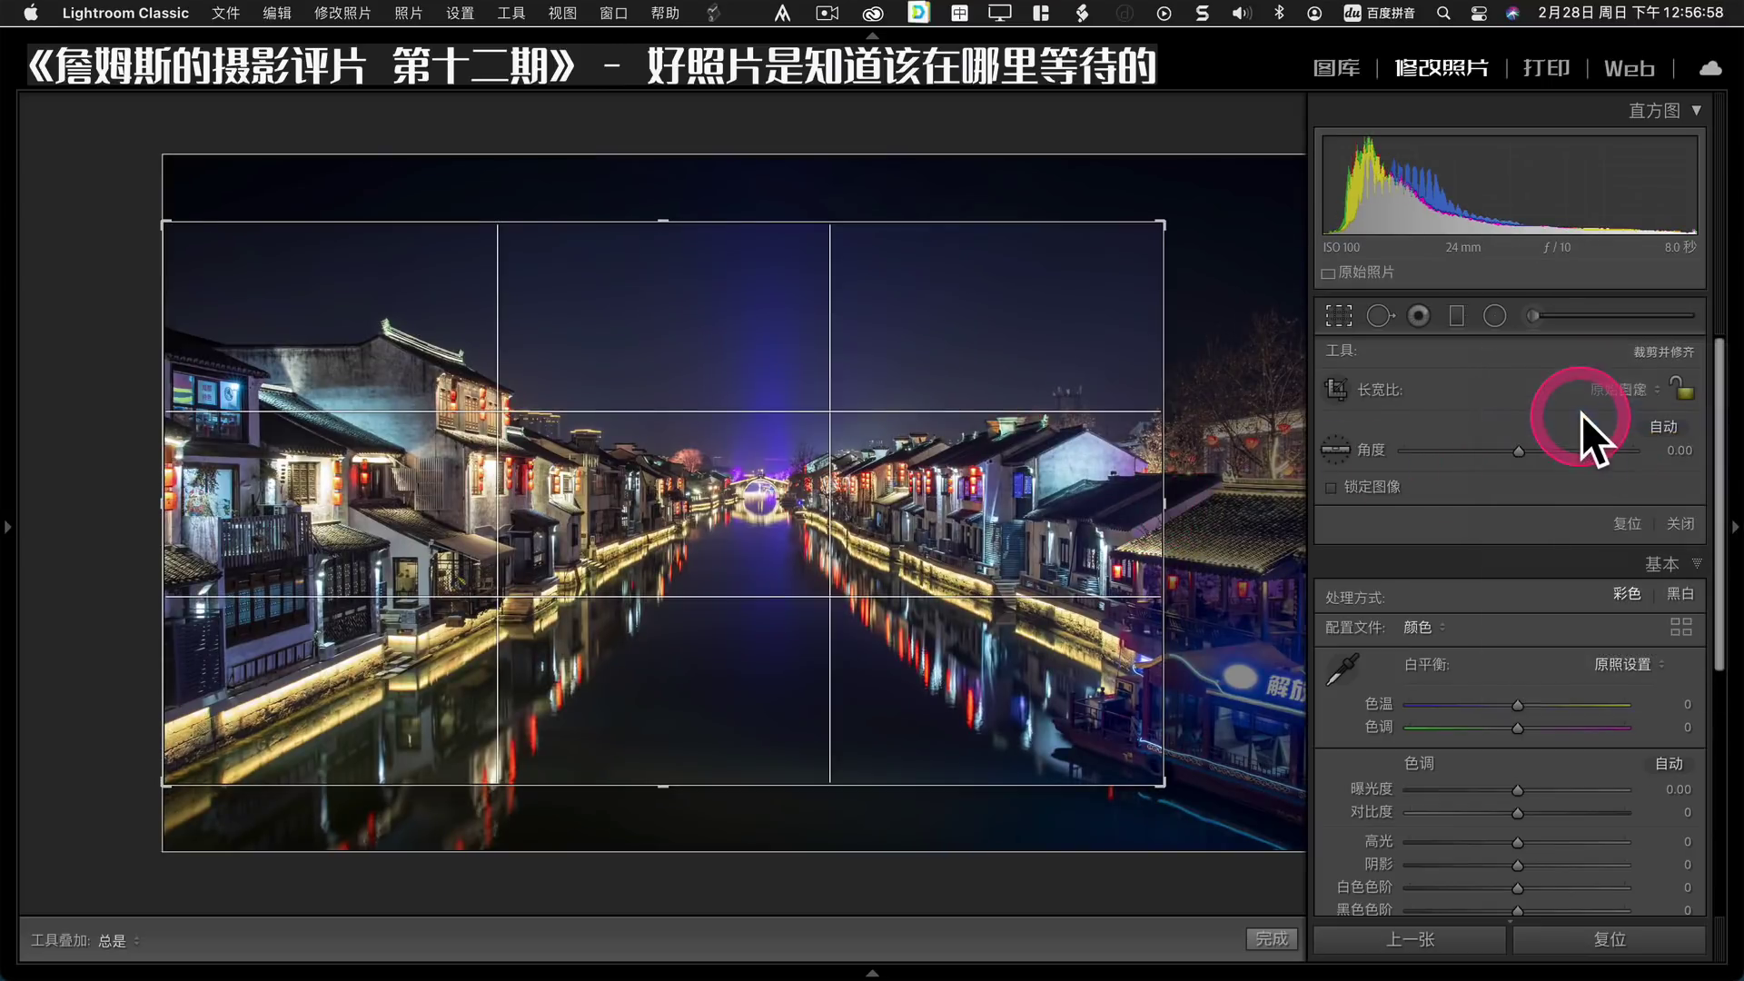
{"action": "left_click_drag", "start_coordinate": [898, 733], "coordinate": [658, 797]}
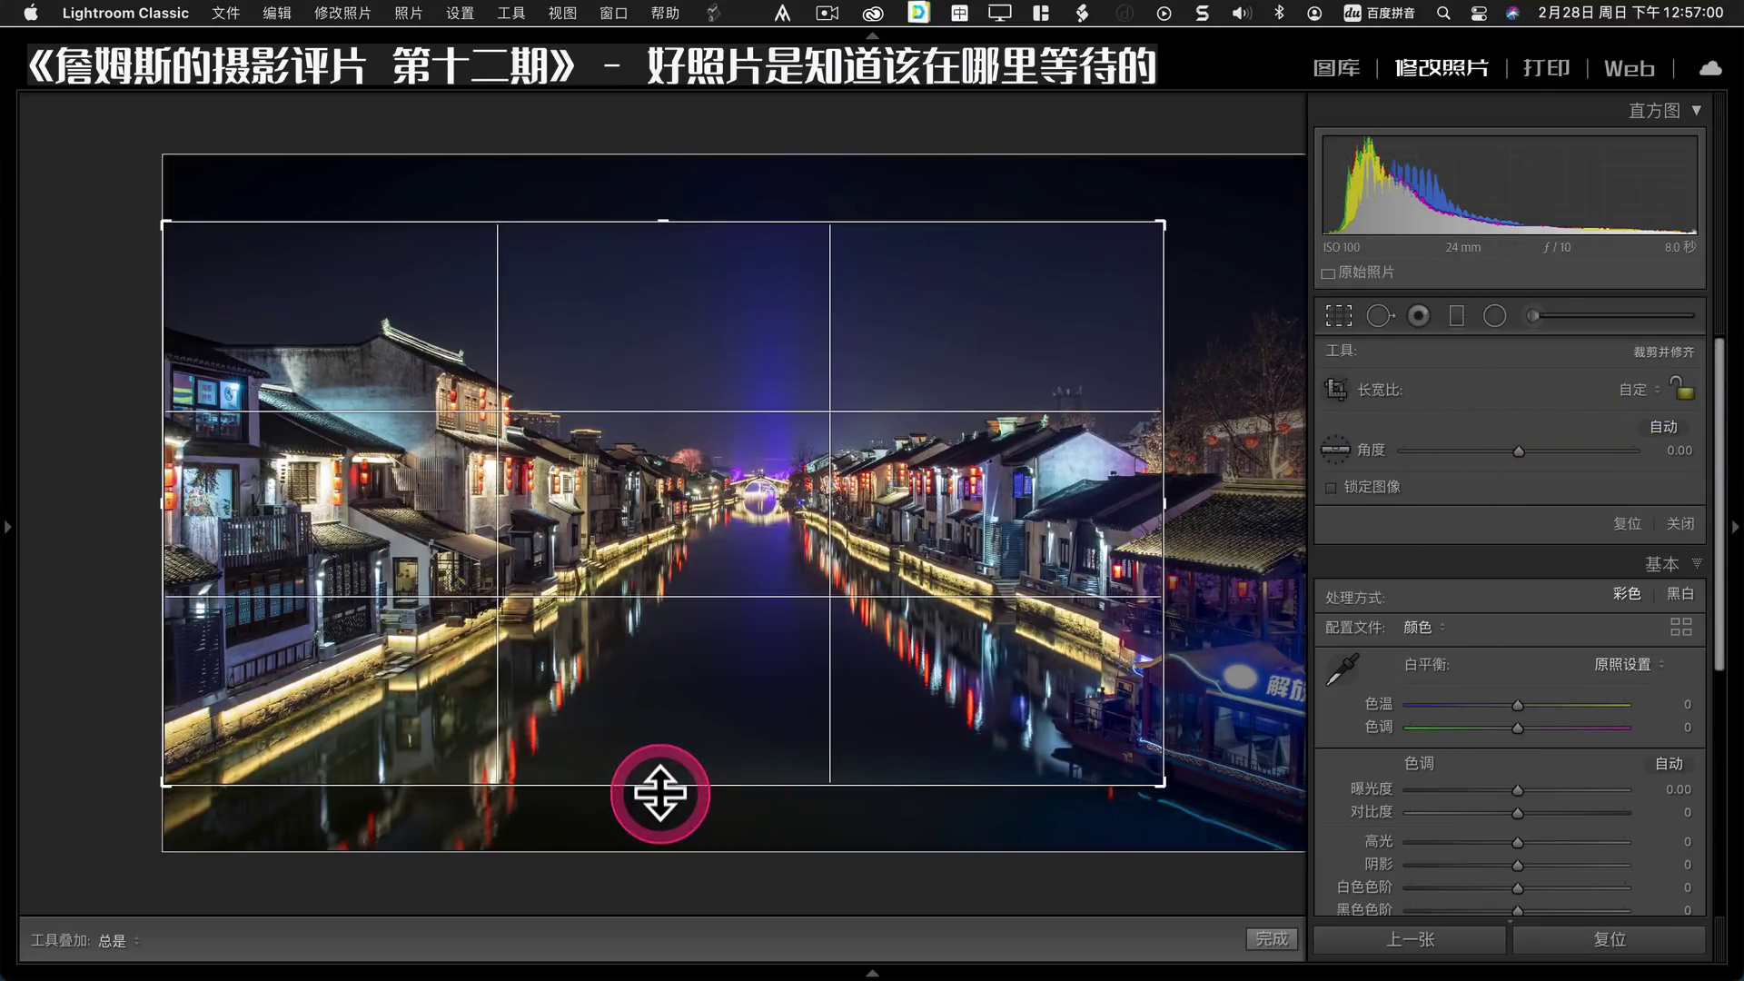
{"action": "key", "text": "Return"}
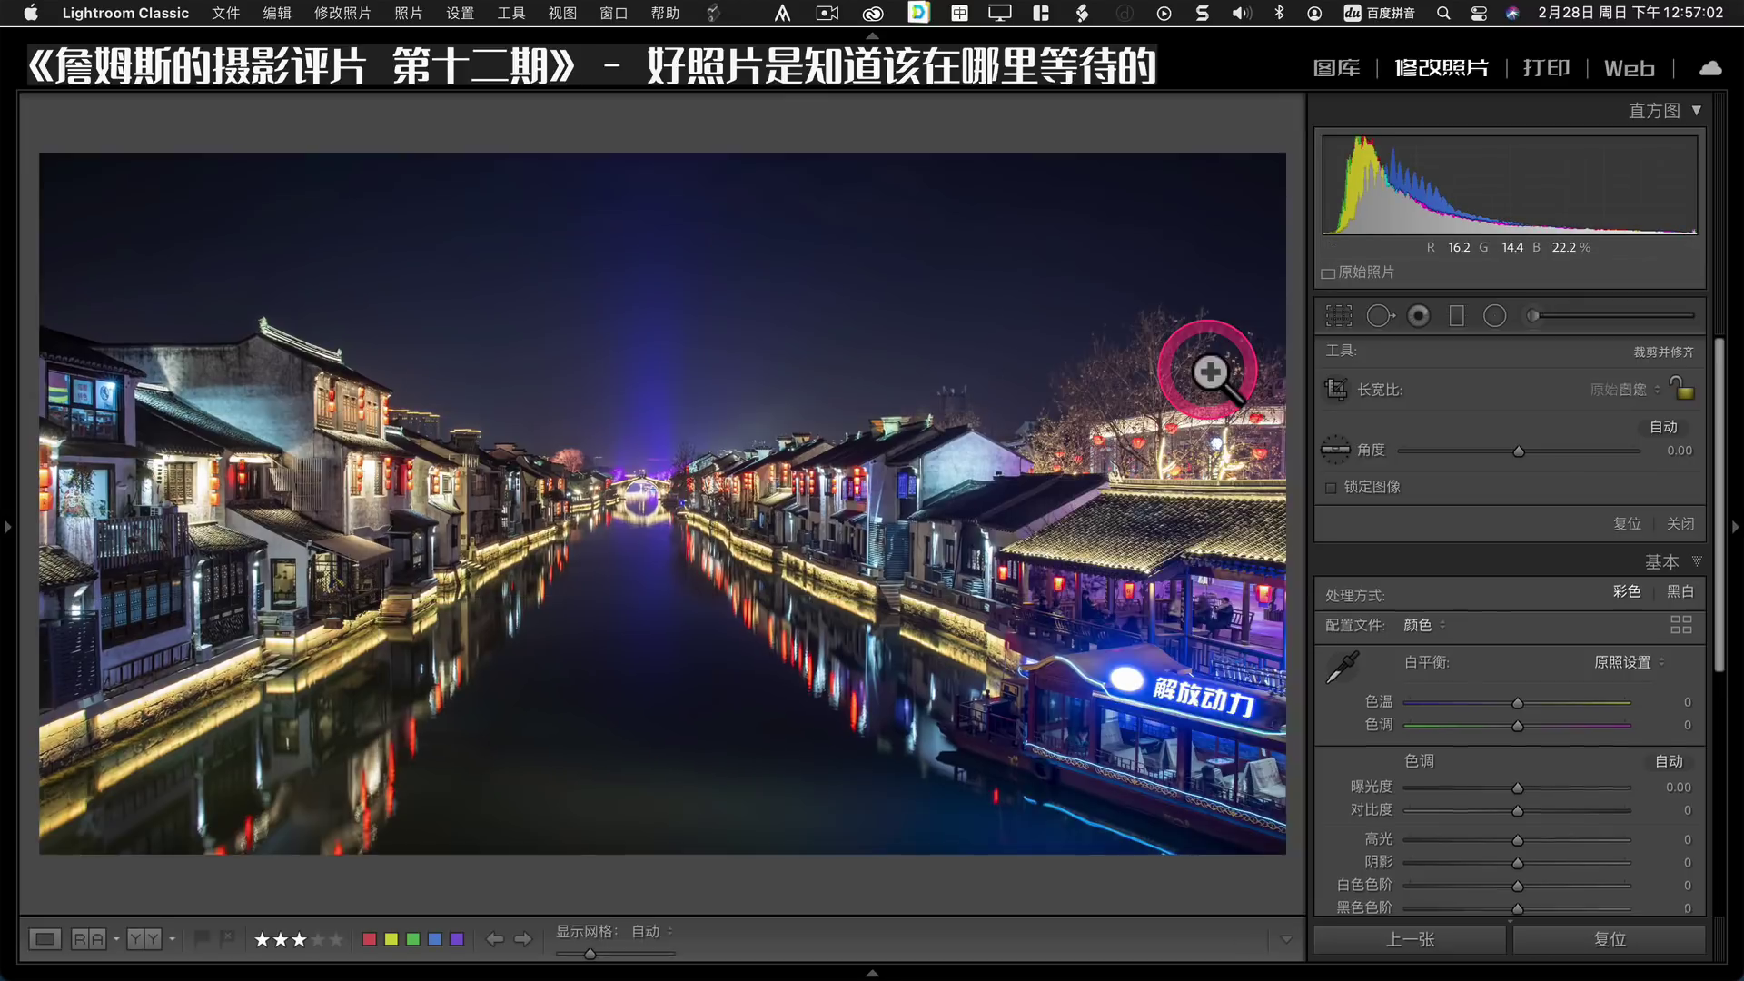
{"action": "left_click", "coordinate": [786, 13]}
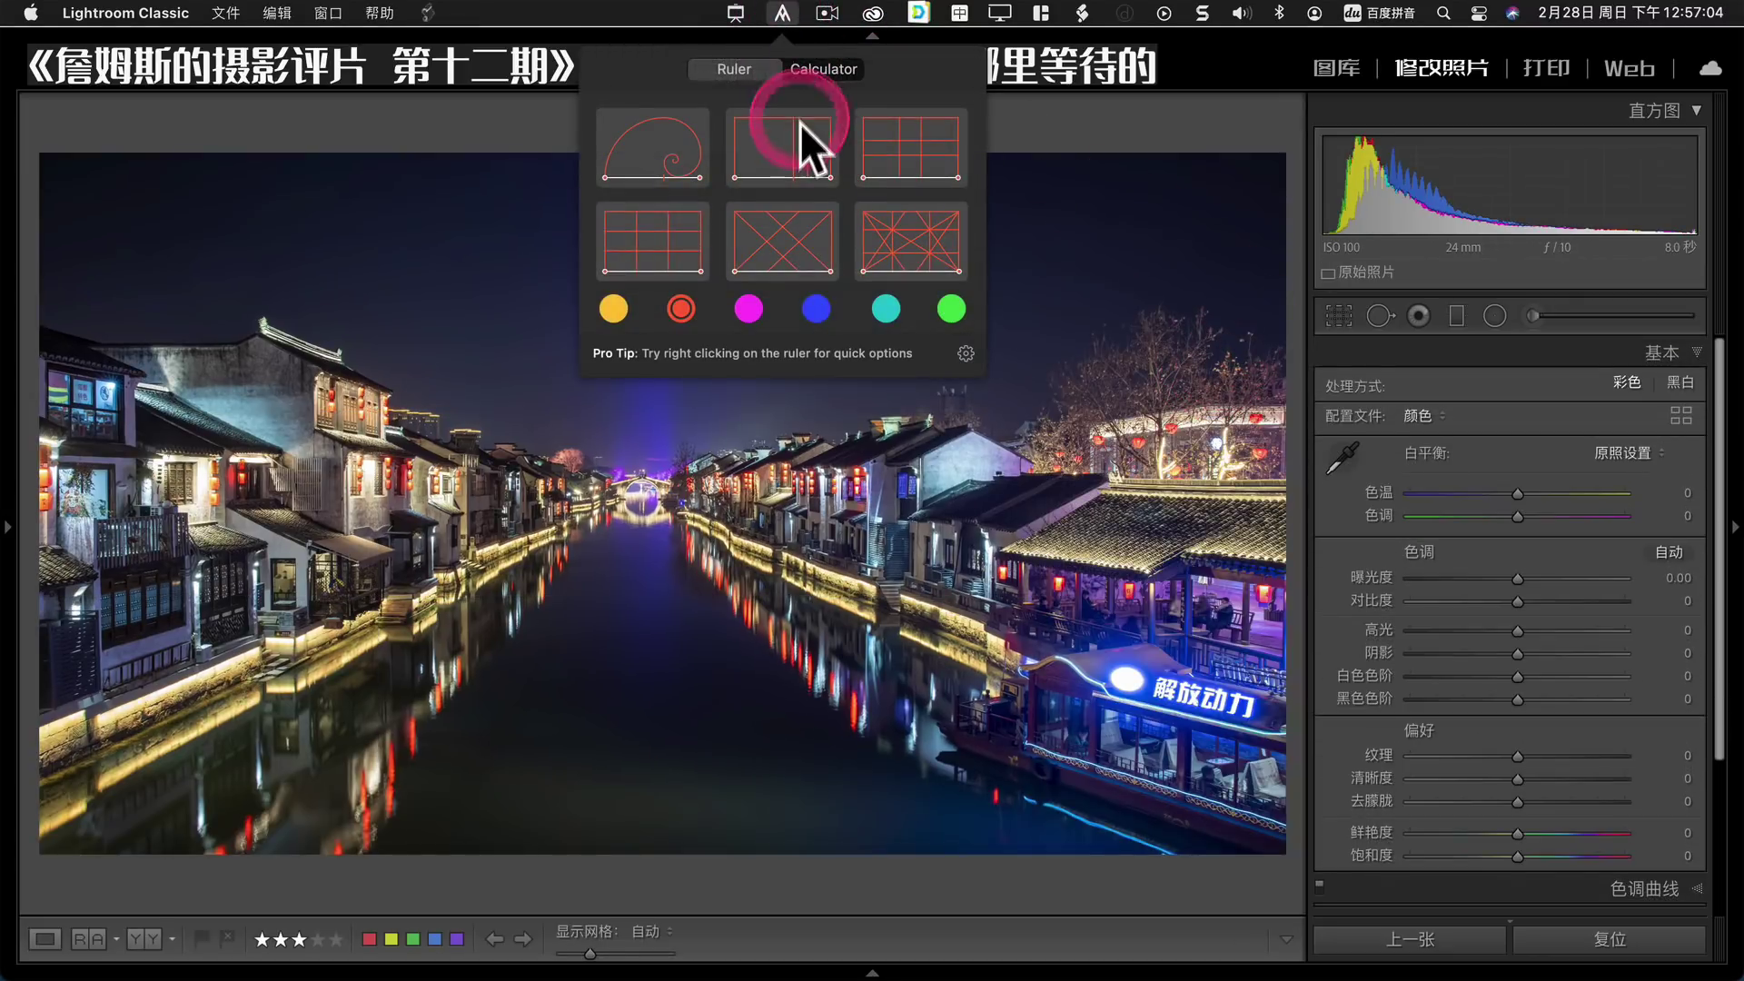
{"action": "left_click", "coordinate": [905, 152]}
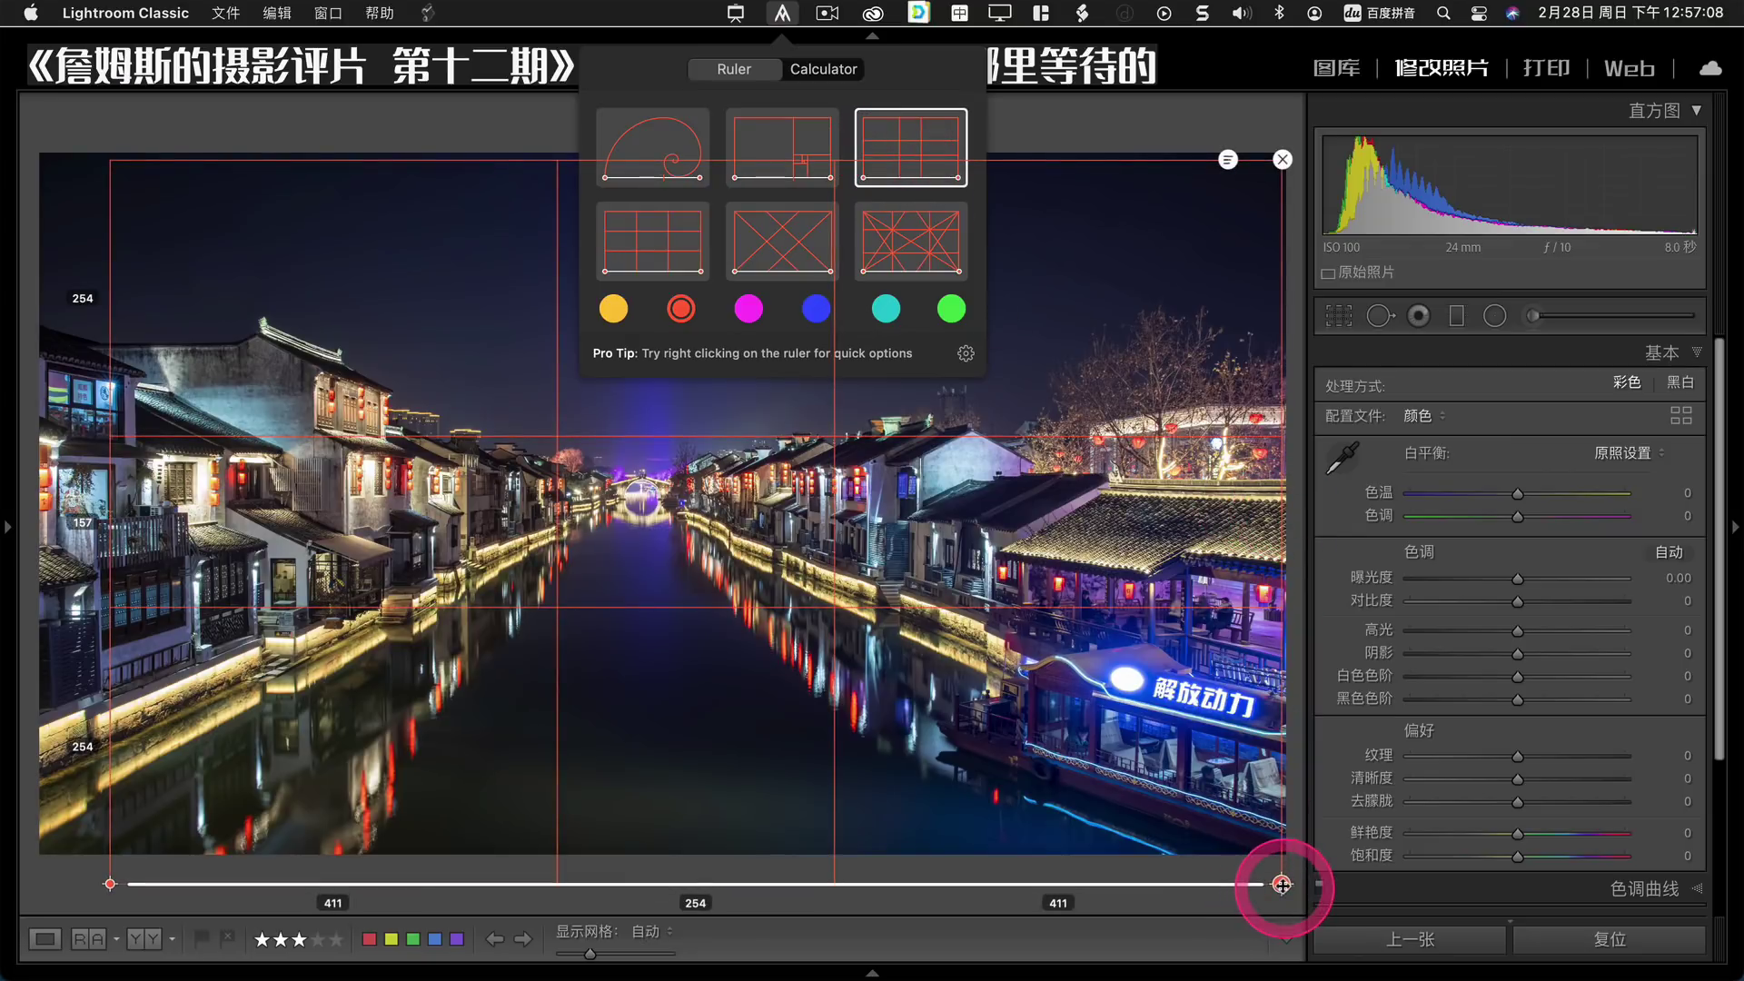
{"action": "left_click_drag", "start_coordinate": [1280, 883], "coordinate": [1031, 878]}
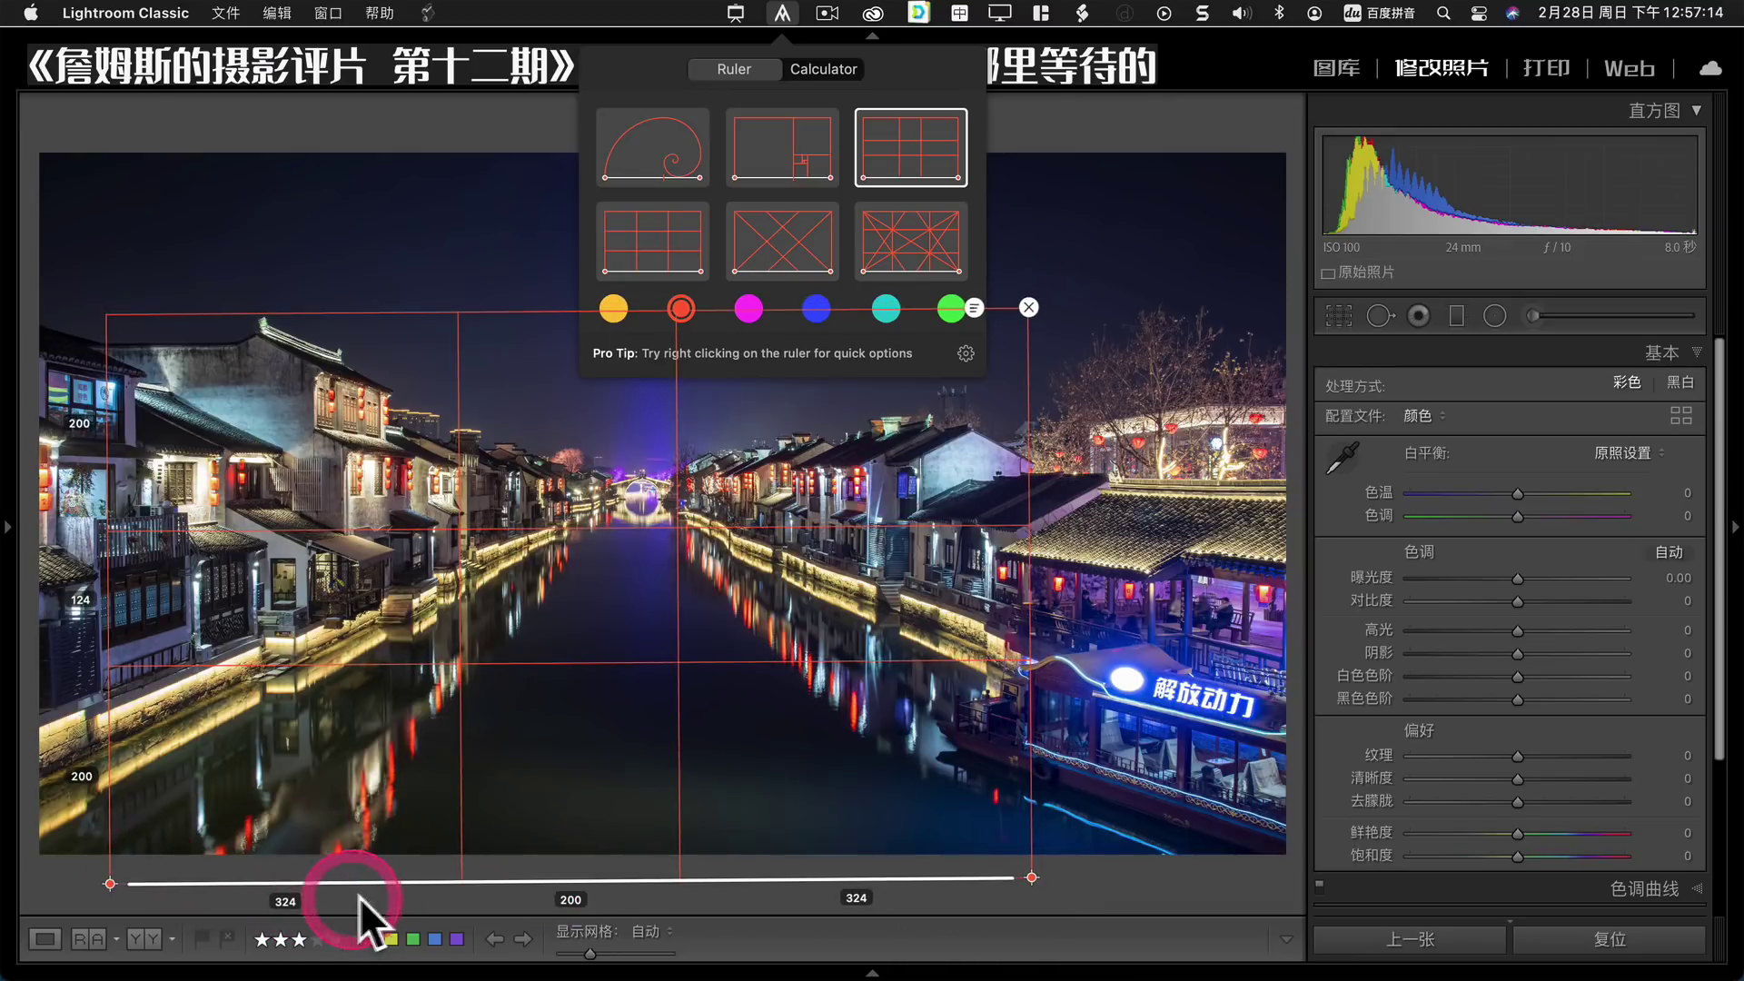
{"action": "mouse_move", "coordinate": [363, 880]}
{"action": "left_mouse_down"}
{"action": "mouse_move", "coordinate": [360, 774]}
{"action": "mouse_move", "coordinate": [302, 768]}
{"action": "left_mouse_up"}
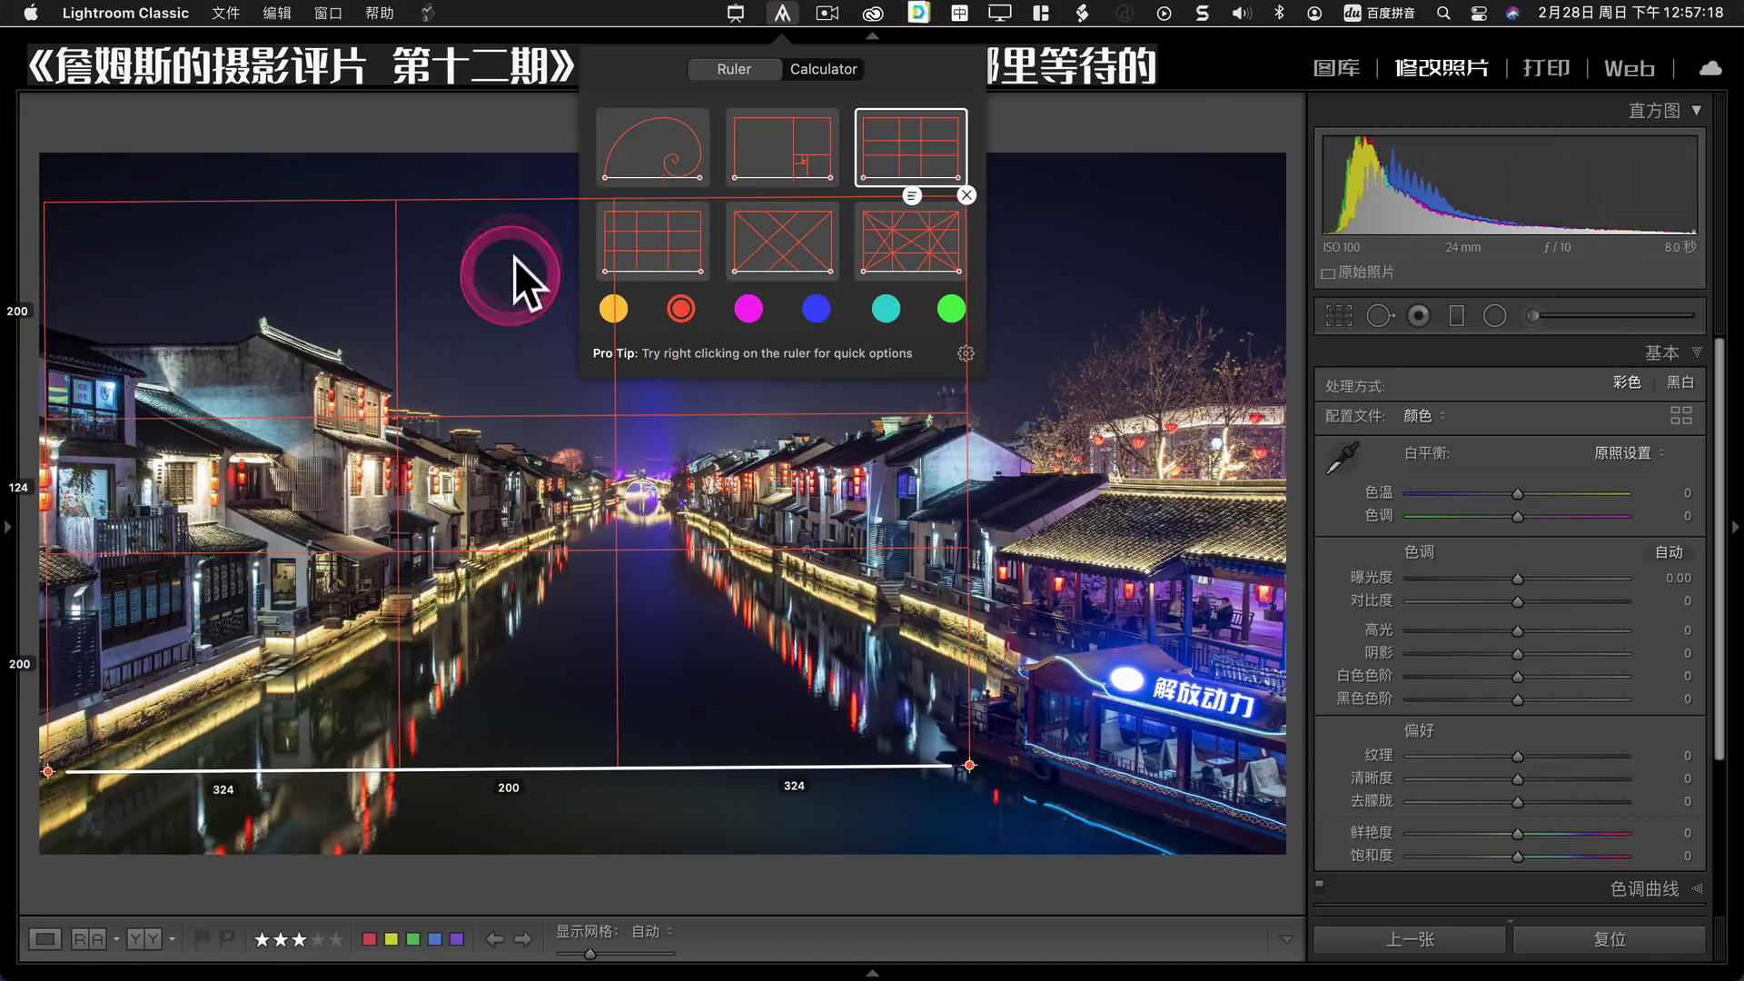
{"action": "mouse_move", "coordinate": [970, 765]}
{"action": "left_mouse_down"}
{"action": "mouse_move", "coordinate": [975, 797]}
{"action": "mouse_move", "coordinate": [967, 763]}
{"action": "mouse_move", "coordinate": [992, 783]}
{"action": "mouse_move", "coordinate": [1010, 768]}
{"action": "left_mouse_up"}
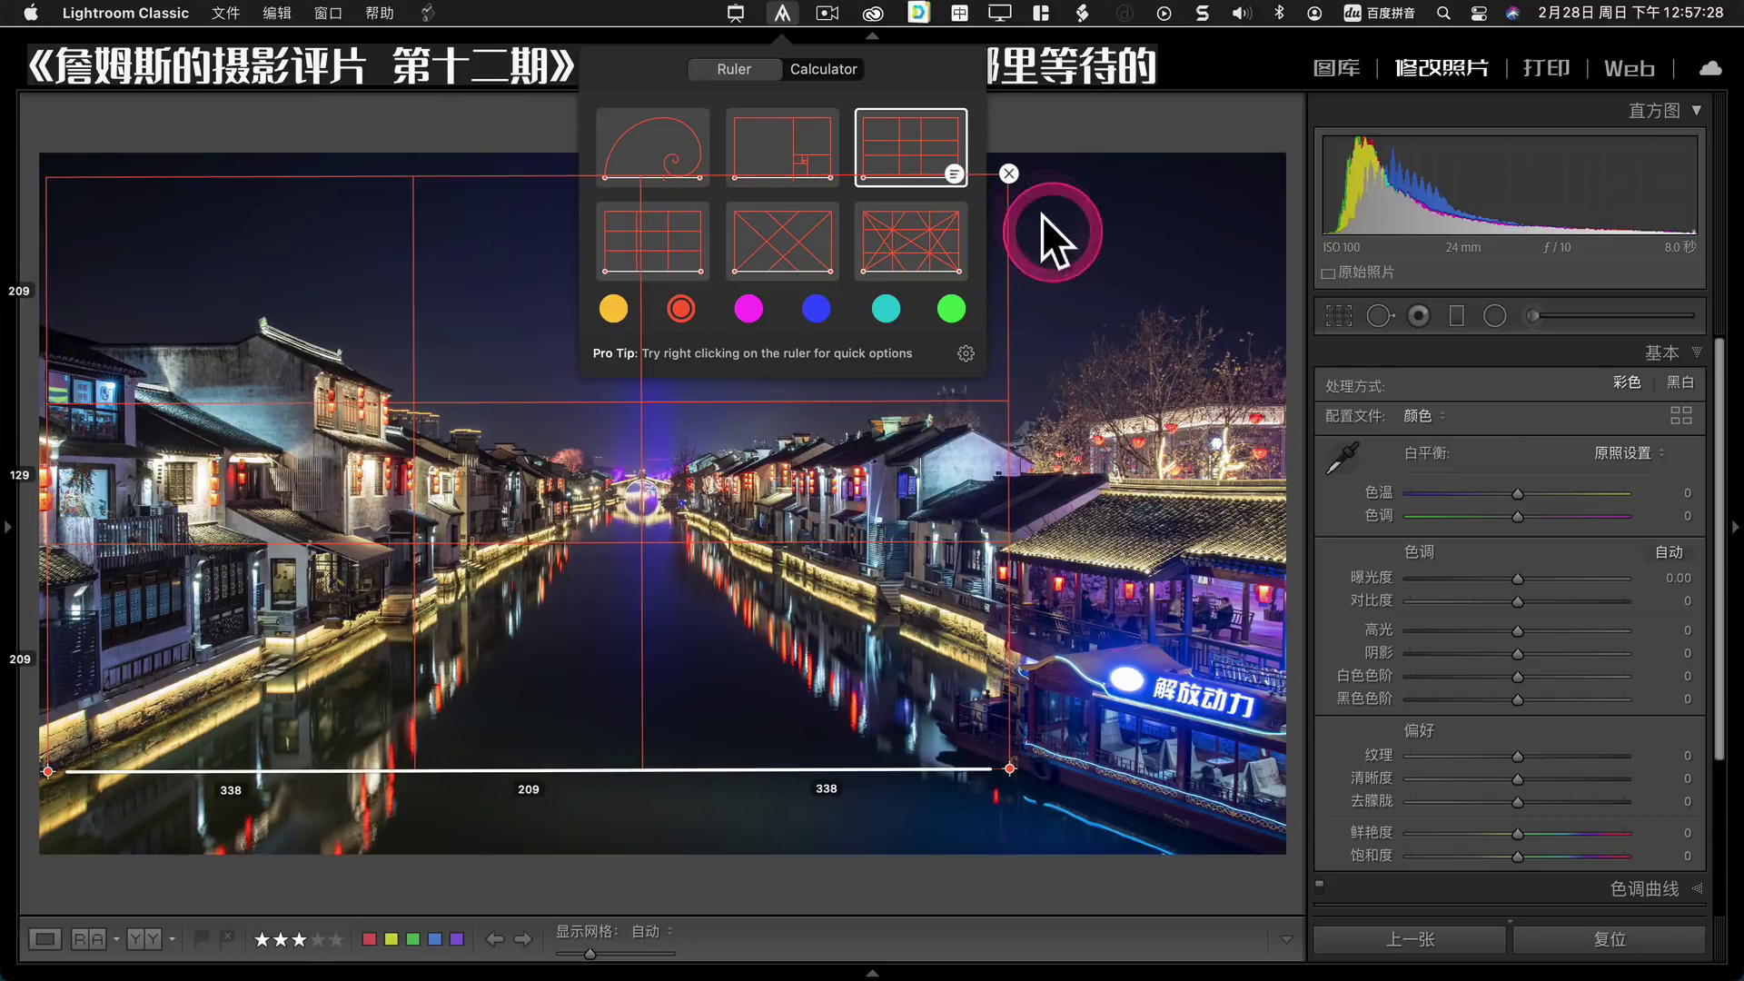
{"action": "left_click", "coordinate": [1009, 174]}
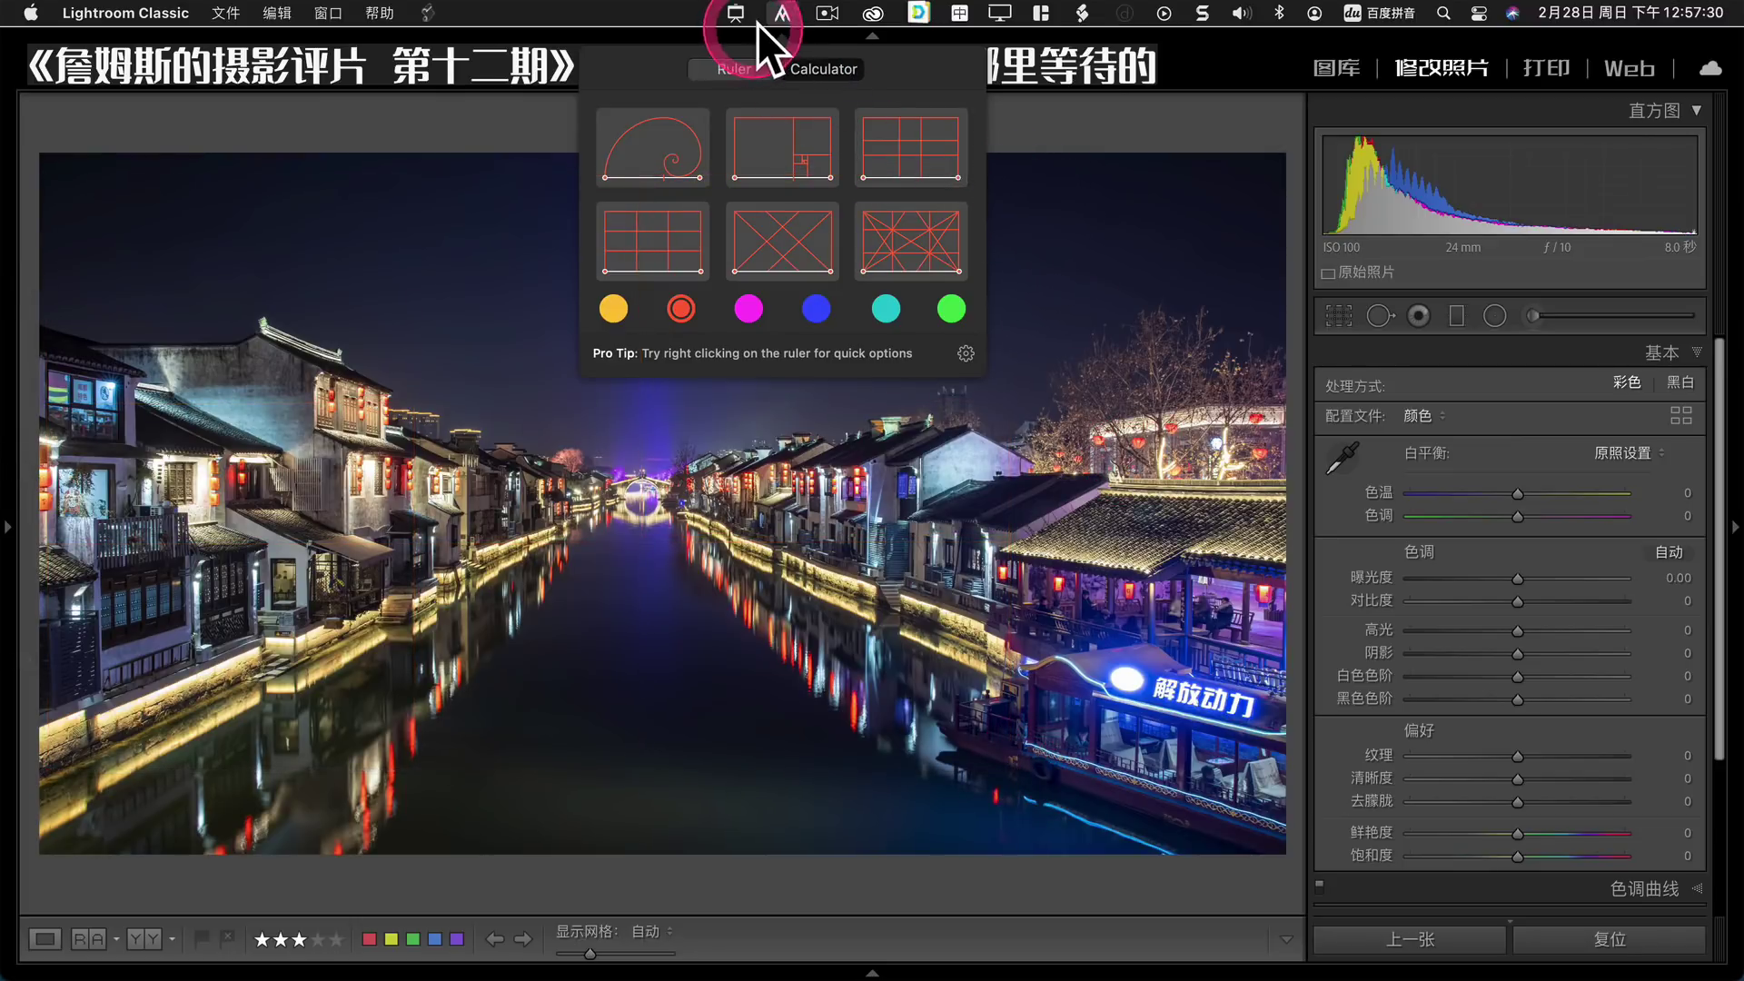
{"action": "left_click", "coordinate": [788, 19]}
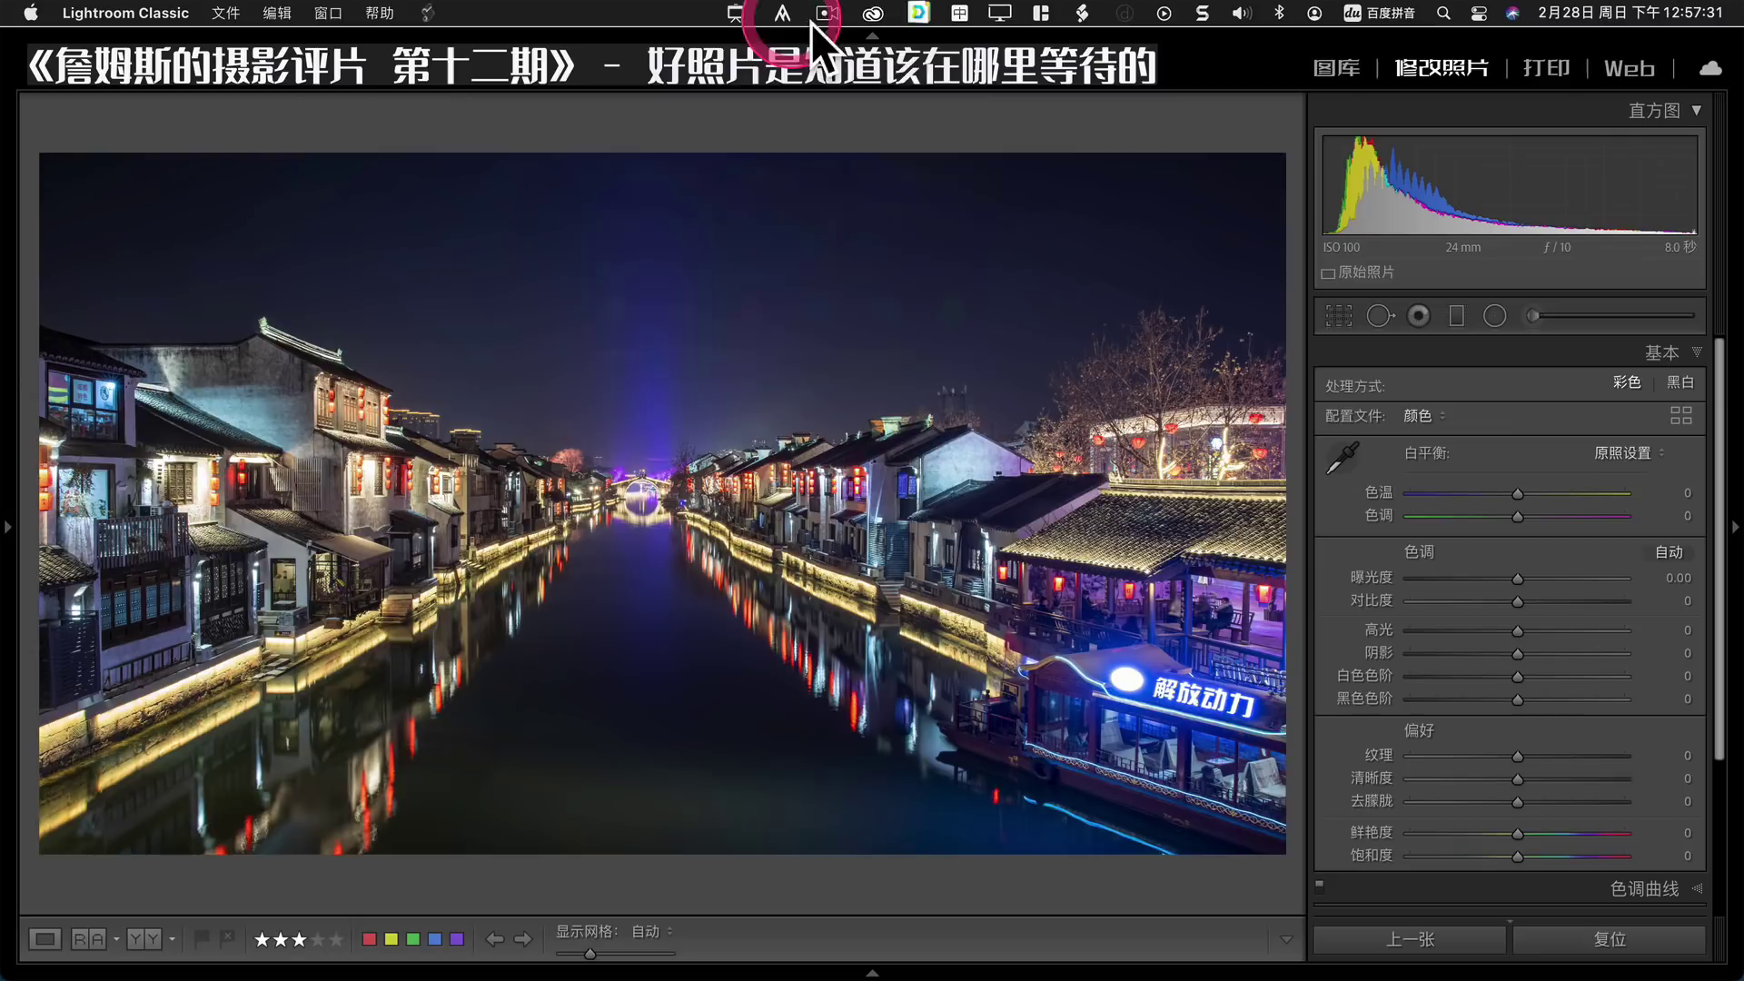
Re-crop the canal photo from the bottom-right, reframe the lower scene, commit, and return to Library.
{"action": "left_click", "coordinate": [1341, 318]}
{"action": "left_click_drag", "start_coordinate": [1288, 911], "coordinate": [1170, 861]}
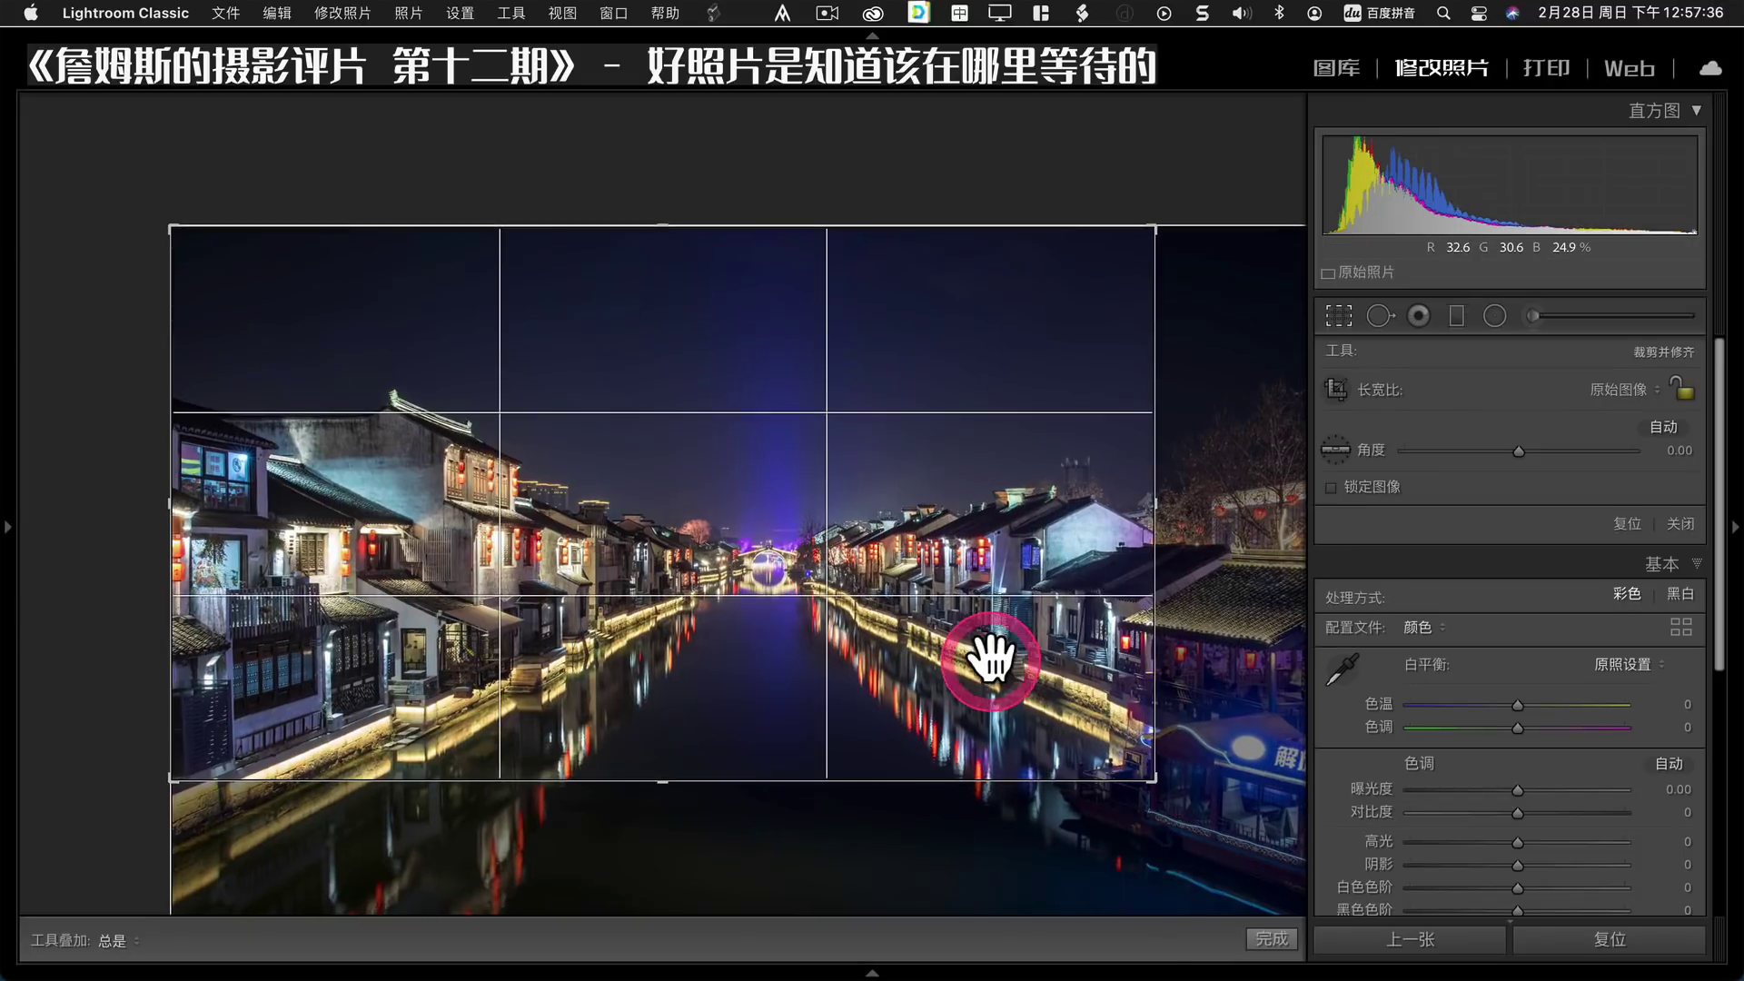
{"action": "left_click_drag", "start_coordinate": [989, 654], "coordinate": [1002, 590]}
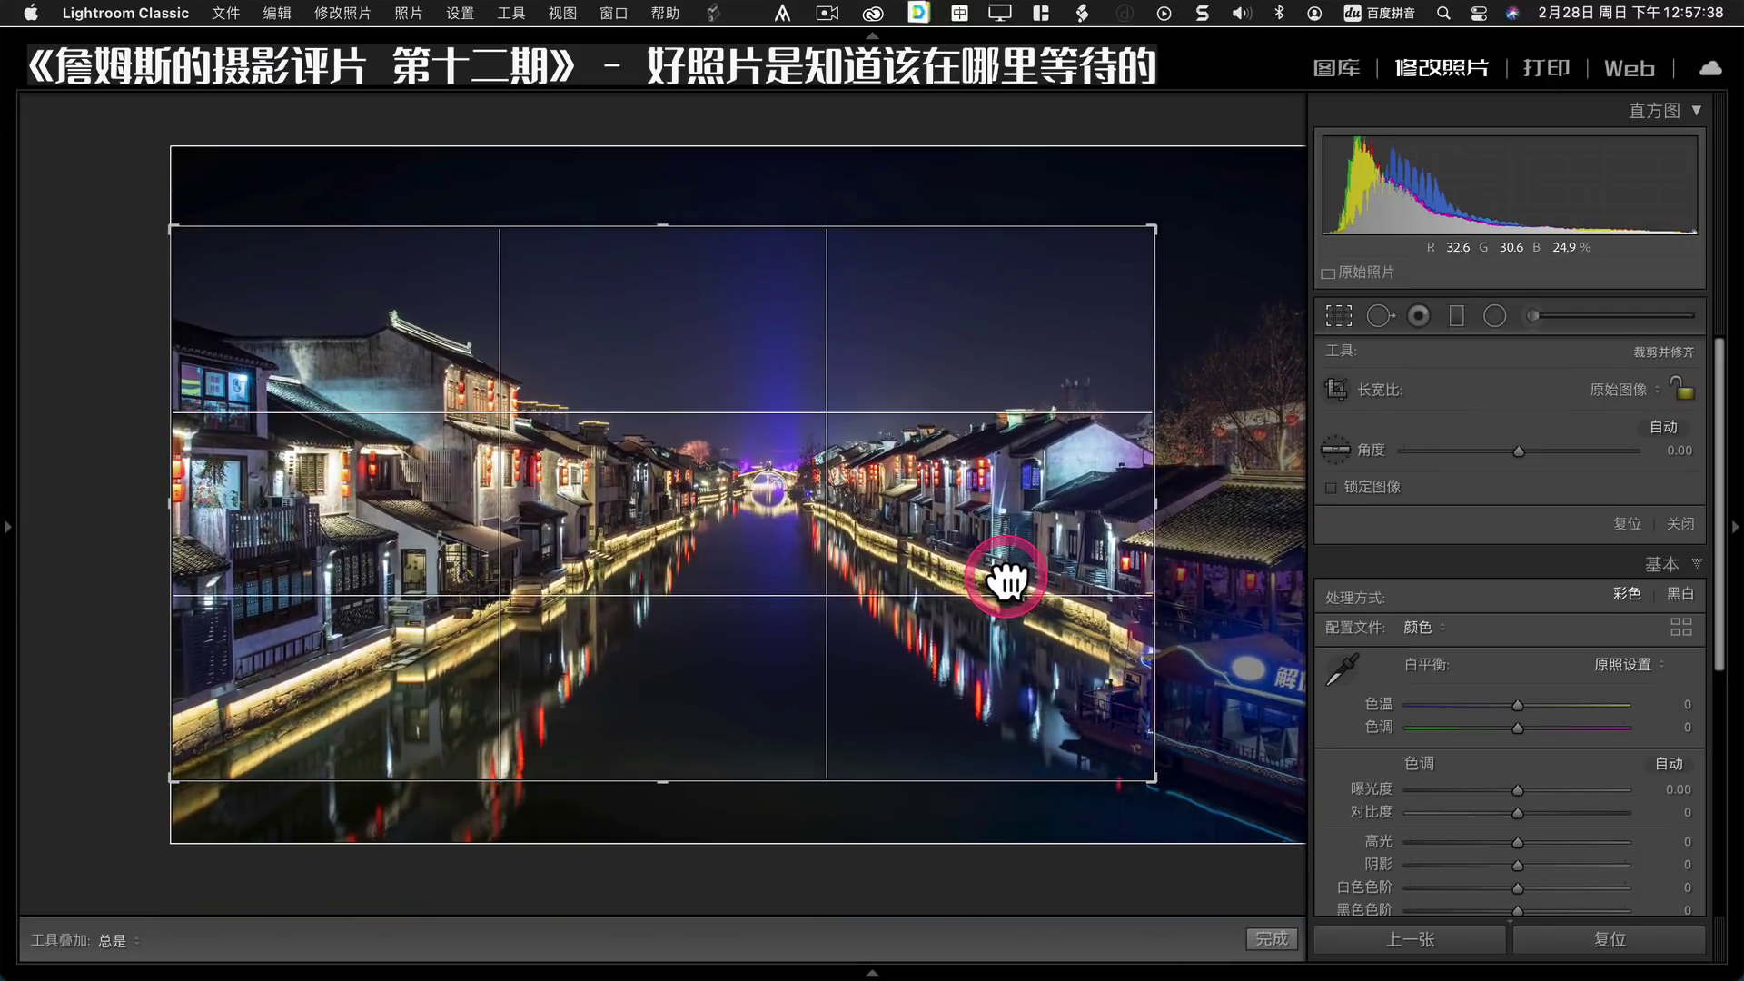
{"action": "left_click_drag", "start_coordinate": [1167, 779], "coordinate": [1175, 794]}
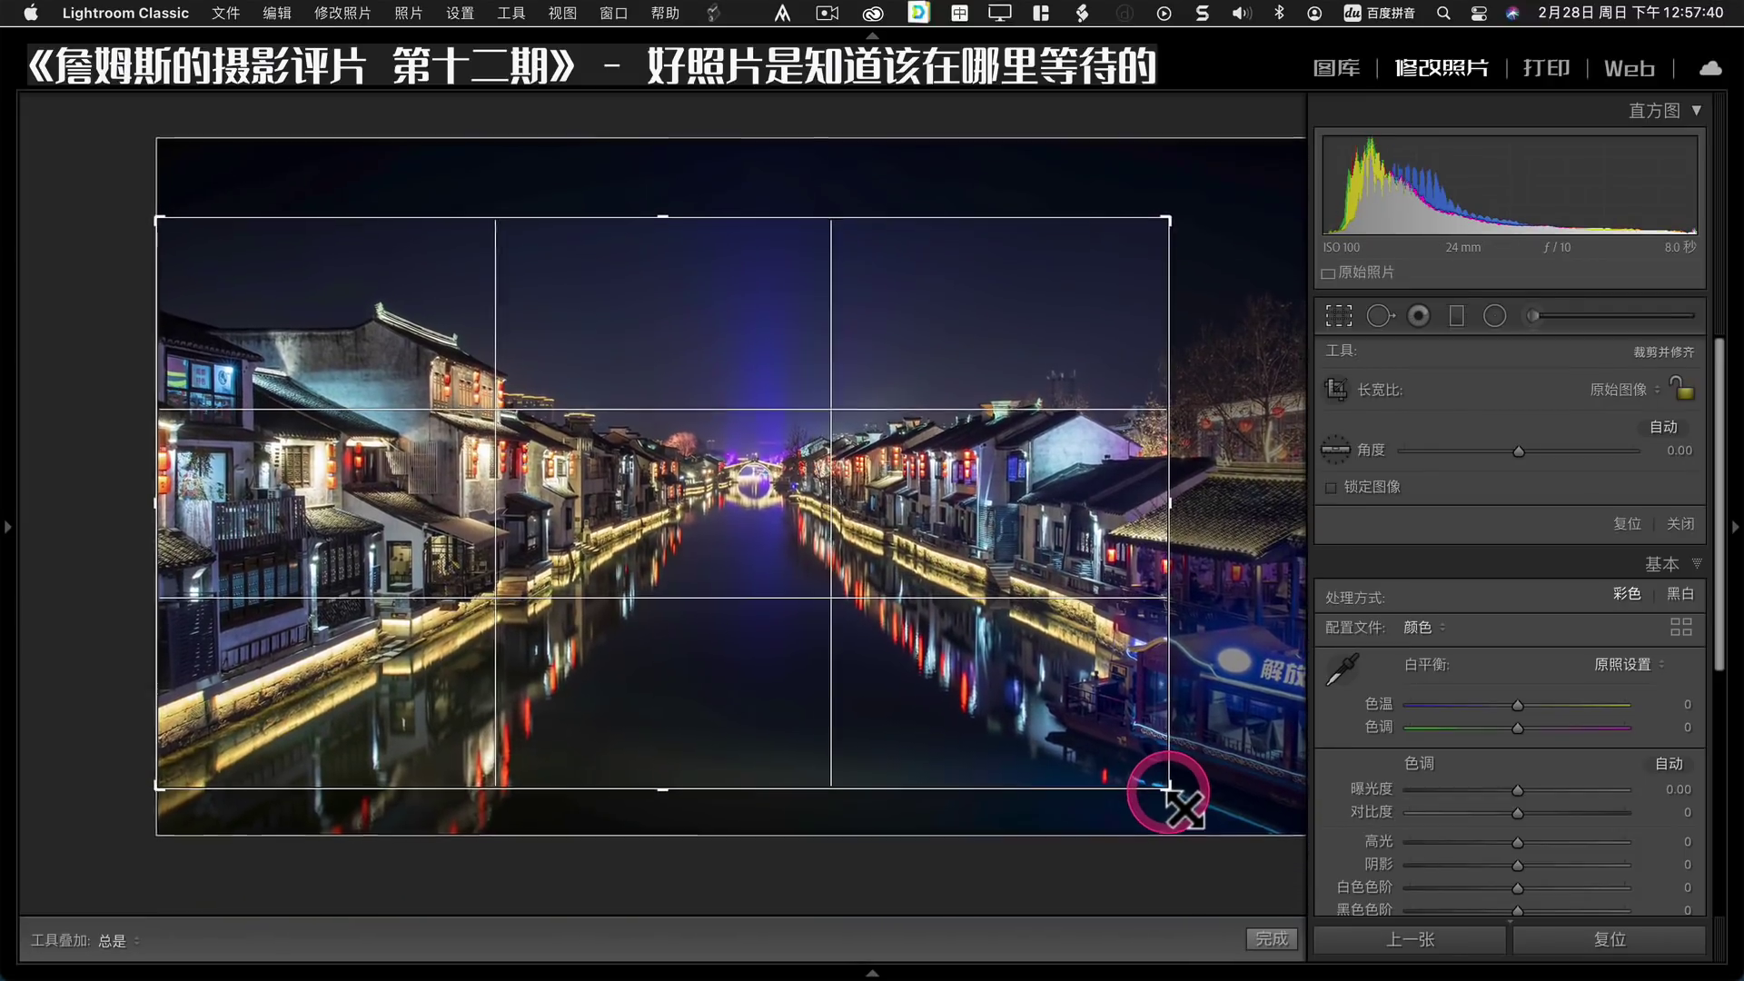
{"action": "key", "text": "Return"}
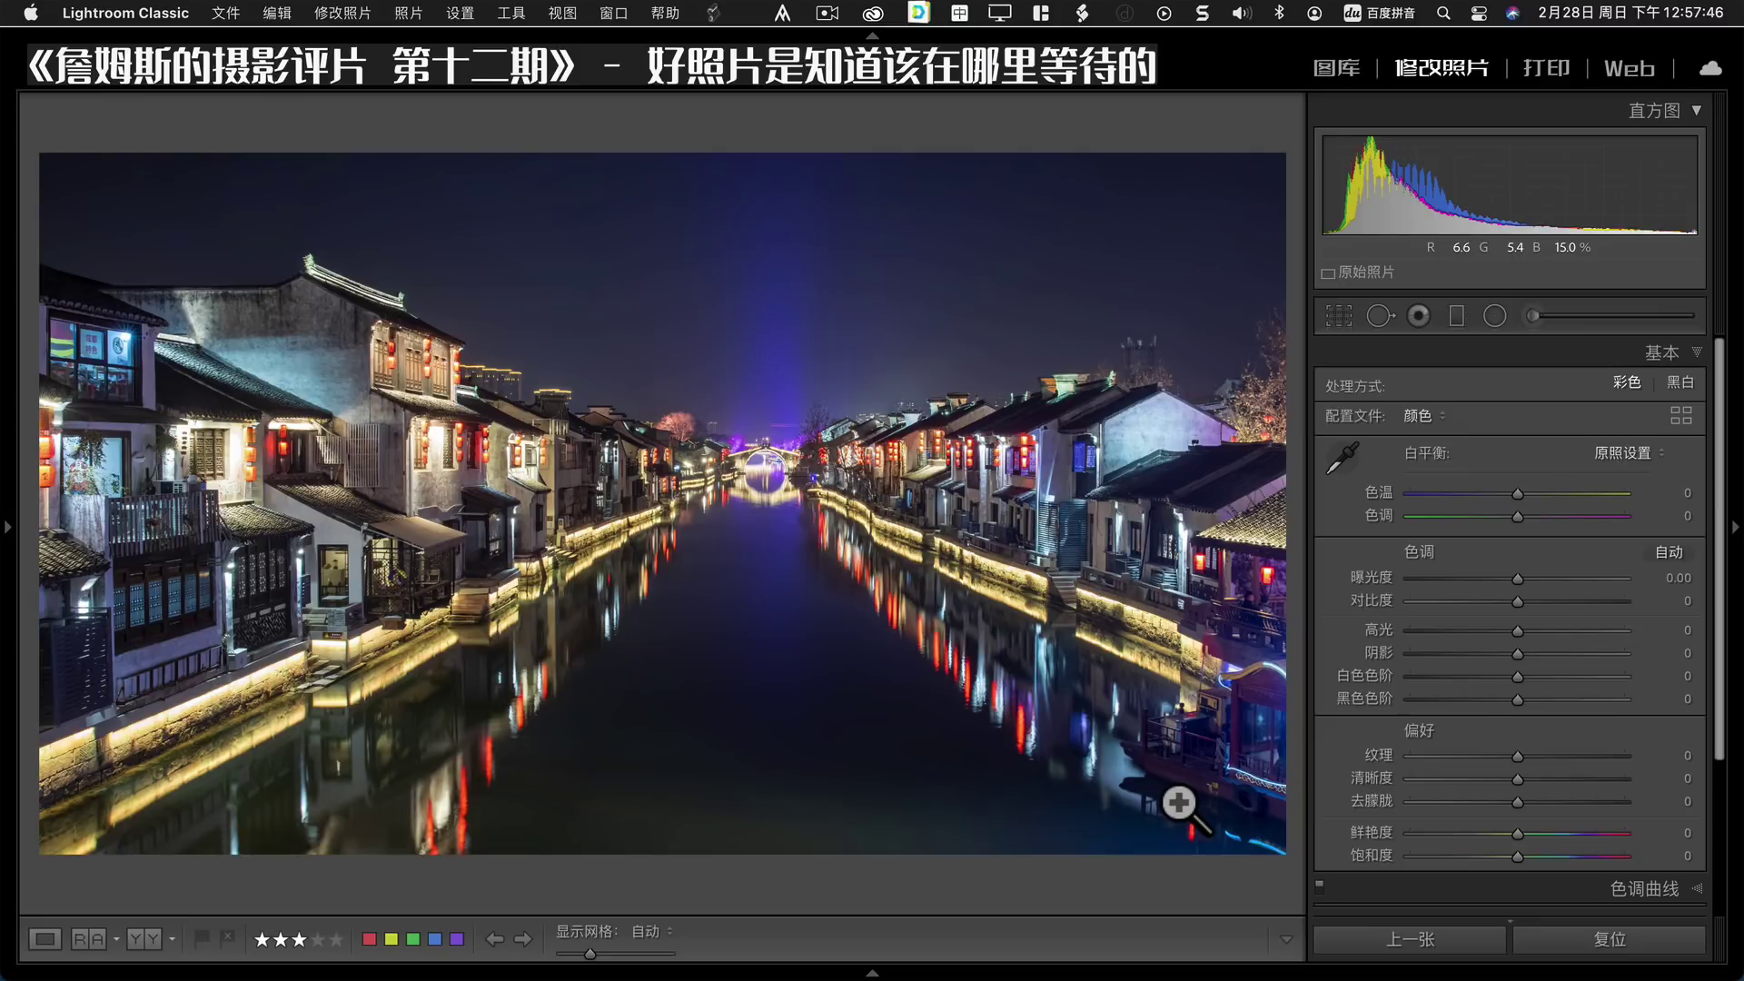
{"action": "left_click", "coordinate": [1348, 70]}
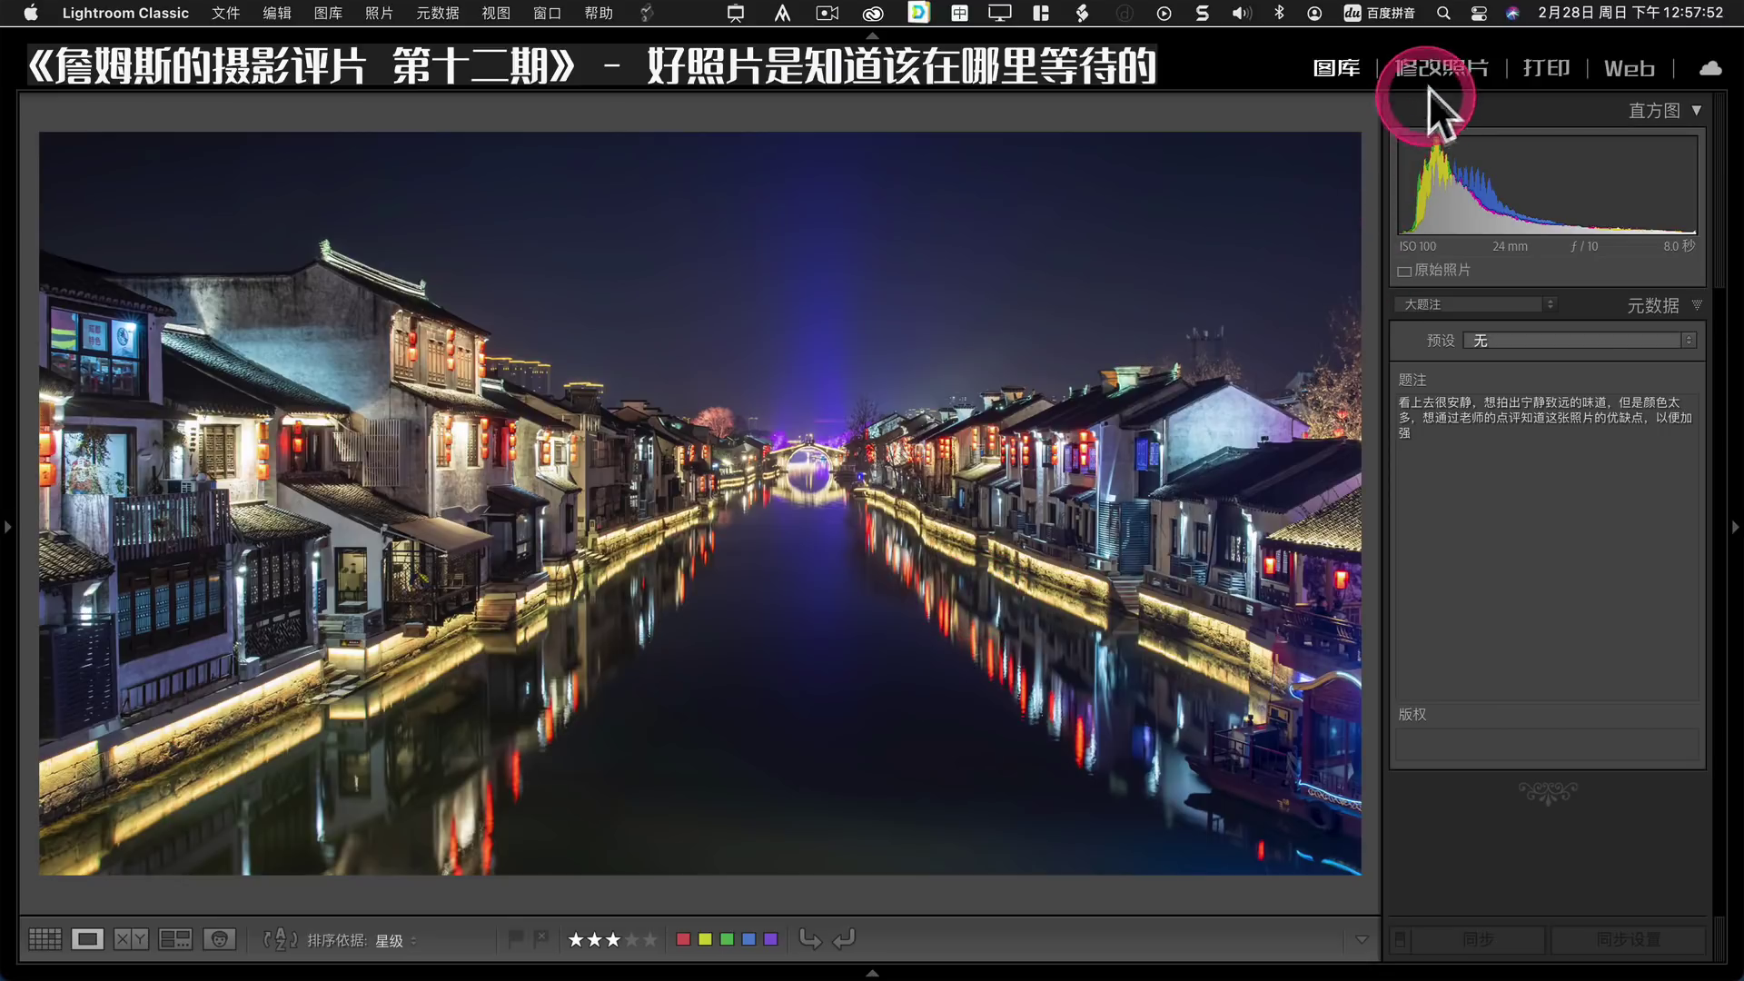
Set the canal photo's vibrance to -20 and saturation to -11, compare before/after, then return to the grid.
{"action": "left_click", "coordinate": [1453, 88]}
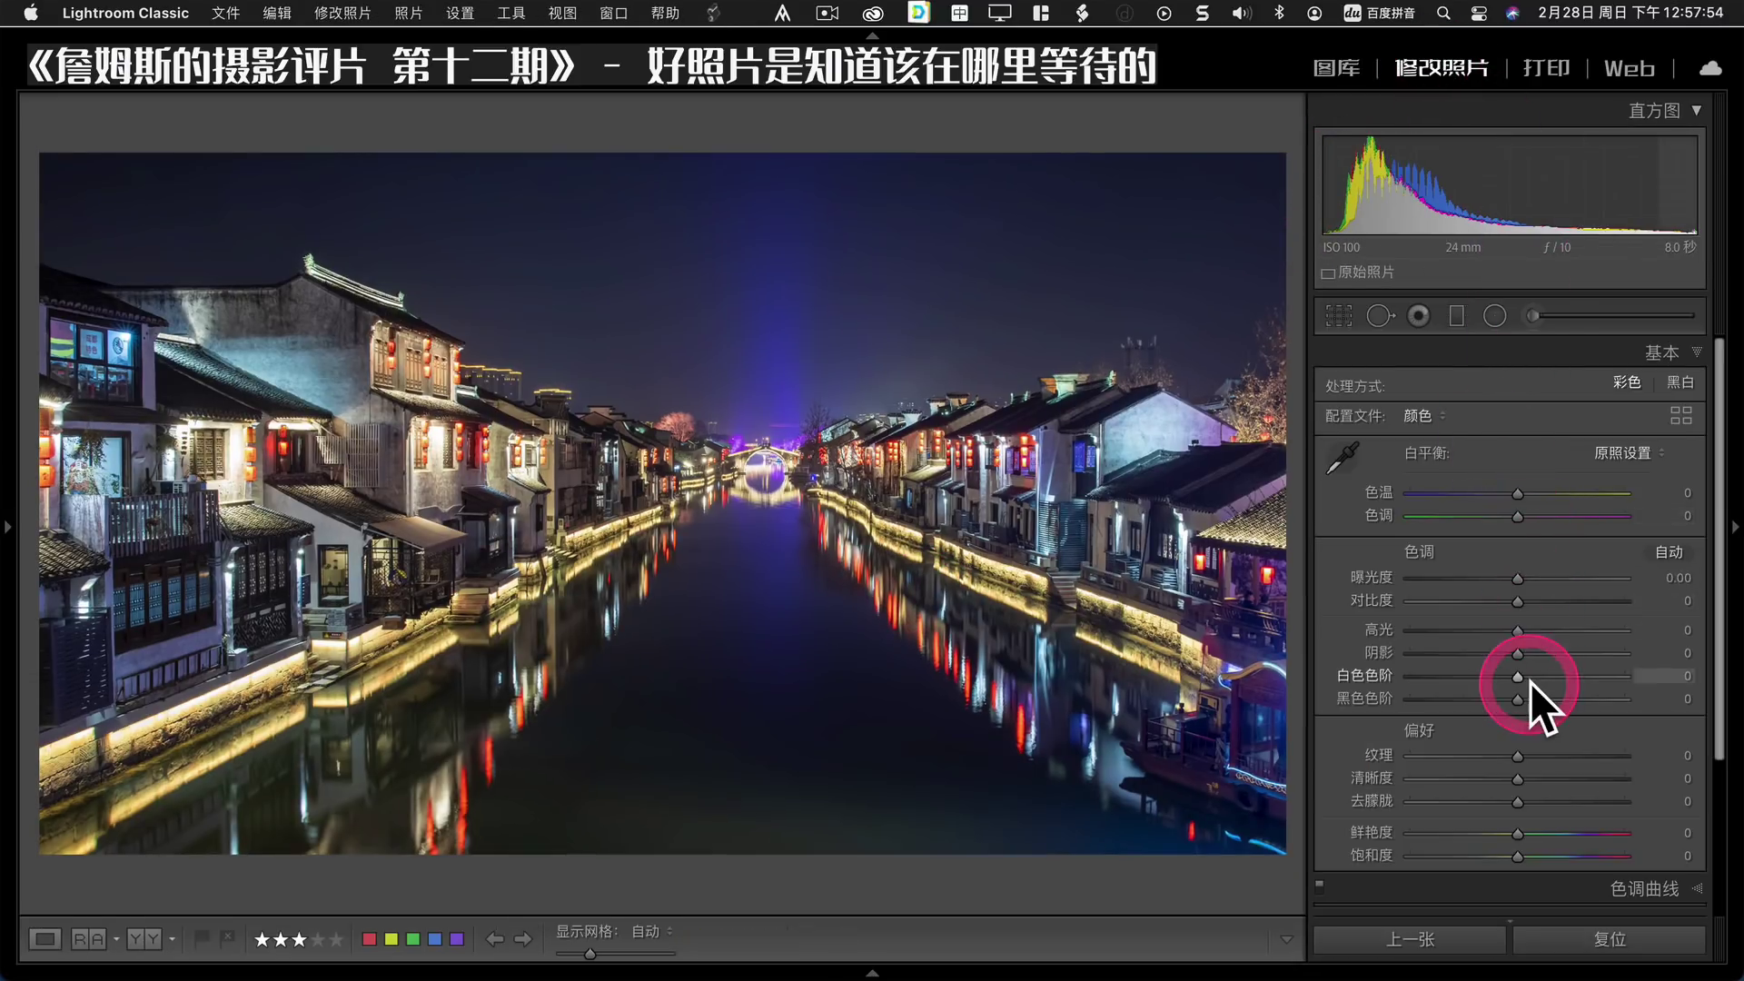
{"action": "scroll", "coordinate": [1530, 683], "scroll_direction": "down", "scroll_amount": 2}
{"action": "mouse_move", "coordinate": [1519, 796]}
{"action": "left_mouse_down"}
{"action": "mouse_move", "coordinate": [1481, 797]}
{"action": "mouse_move", "coordinate": [1510, 819]}
{"action": "mouse_move", "coordinate": [1490, 797]}
{"action": "left_mouse_up"}
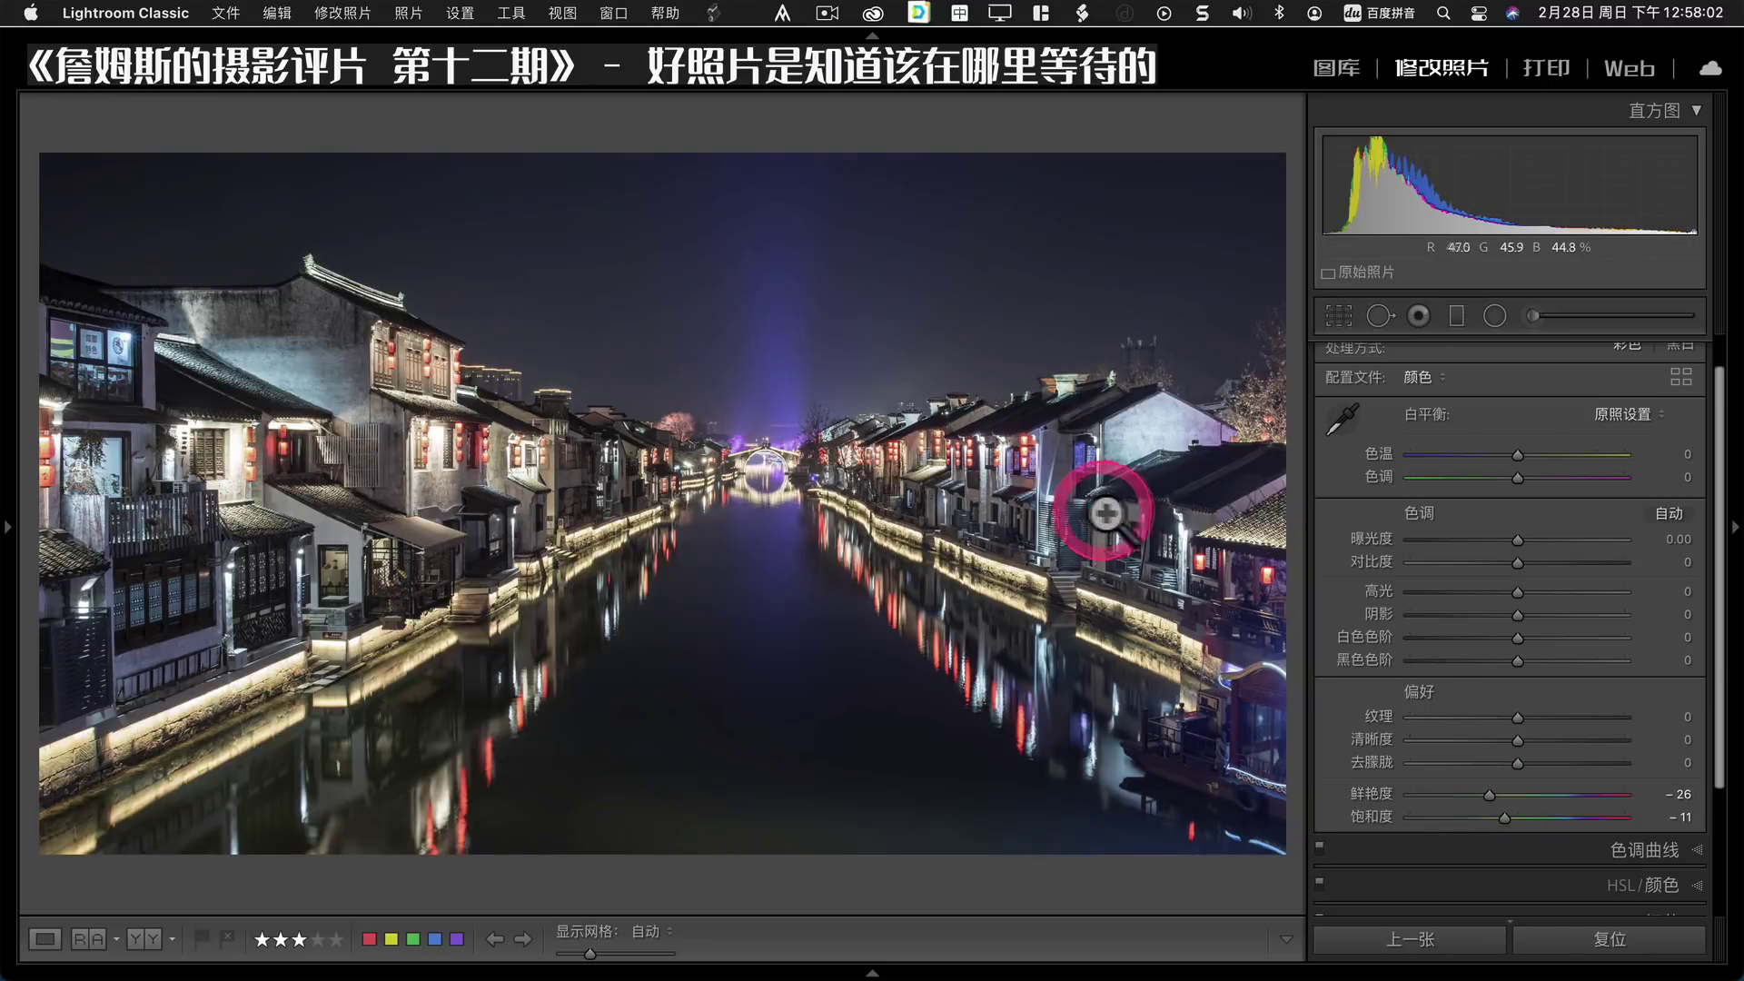
{"action": "left_click_drag", "start_coordinate": [1488, 792], "coordinate": [1495, 794]}
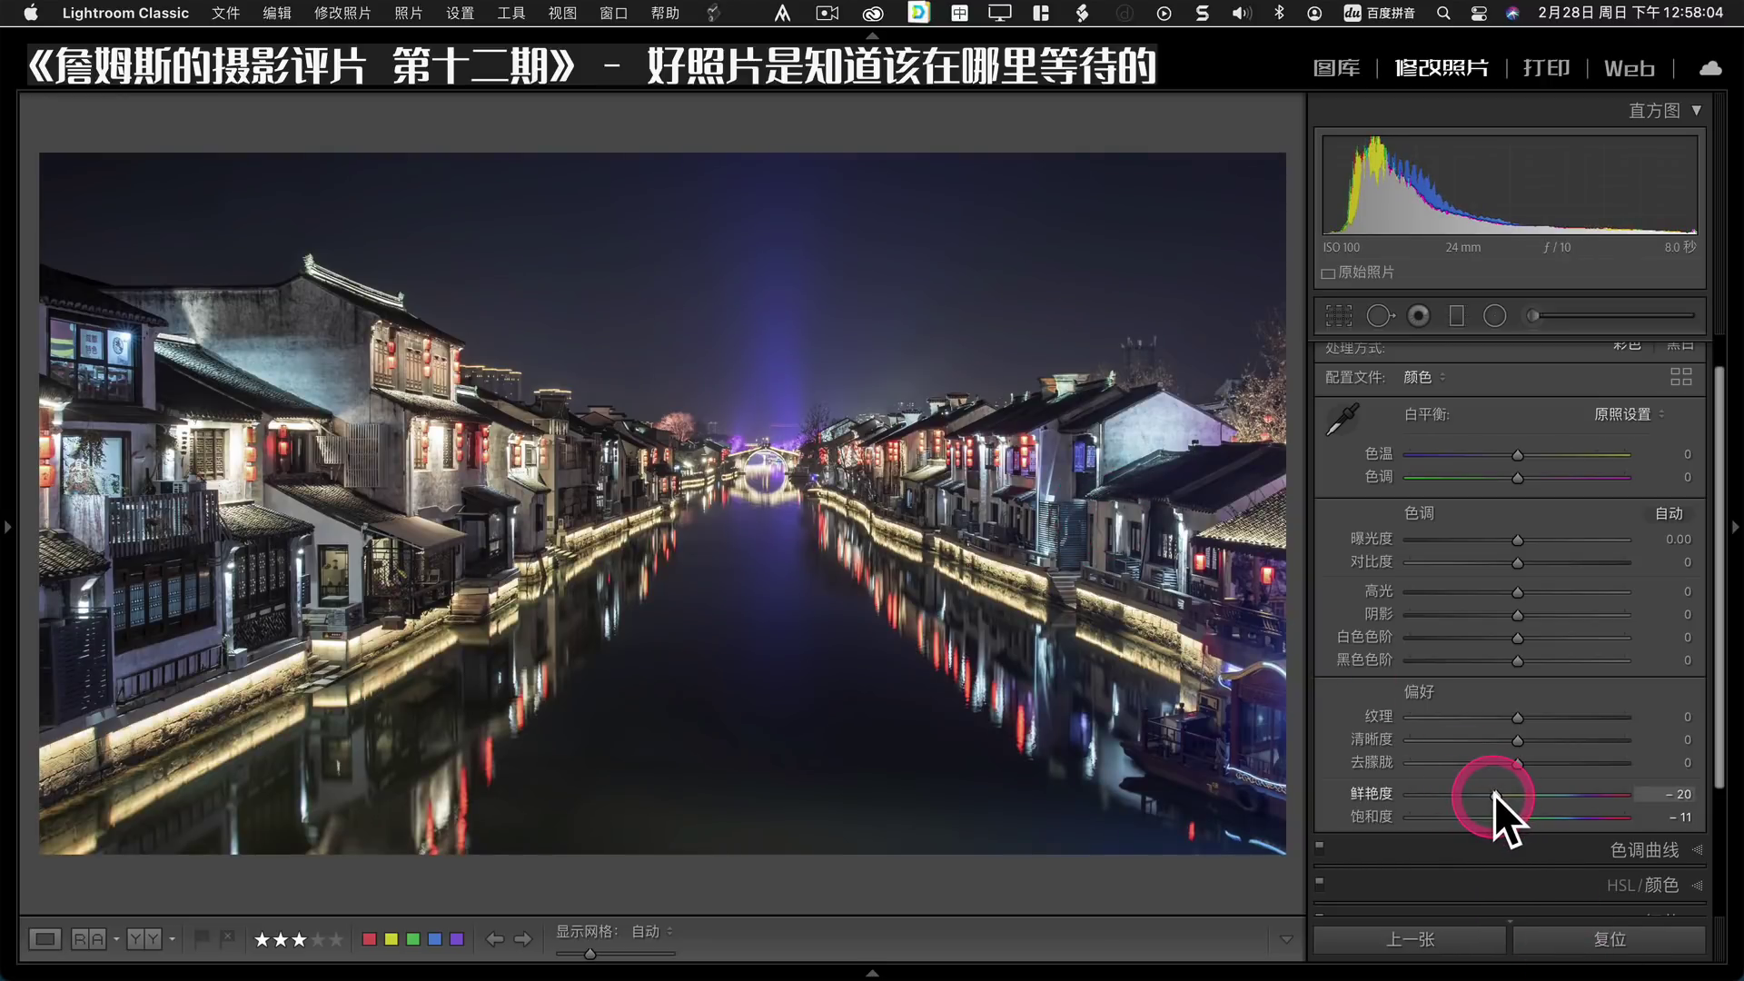
{"action": "key", "text": "y"}
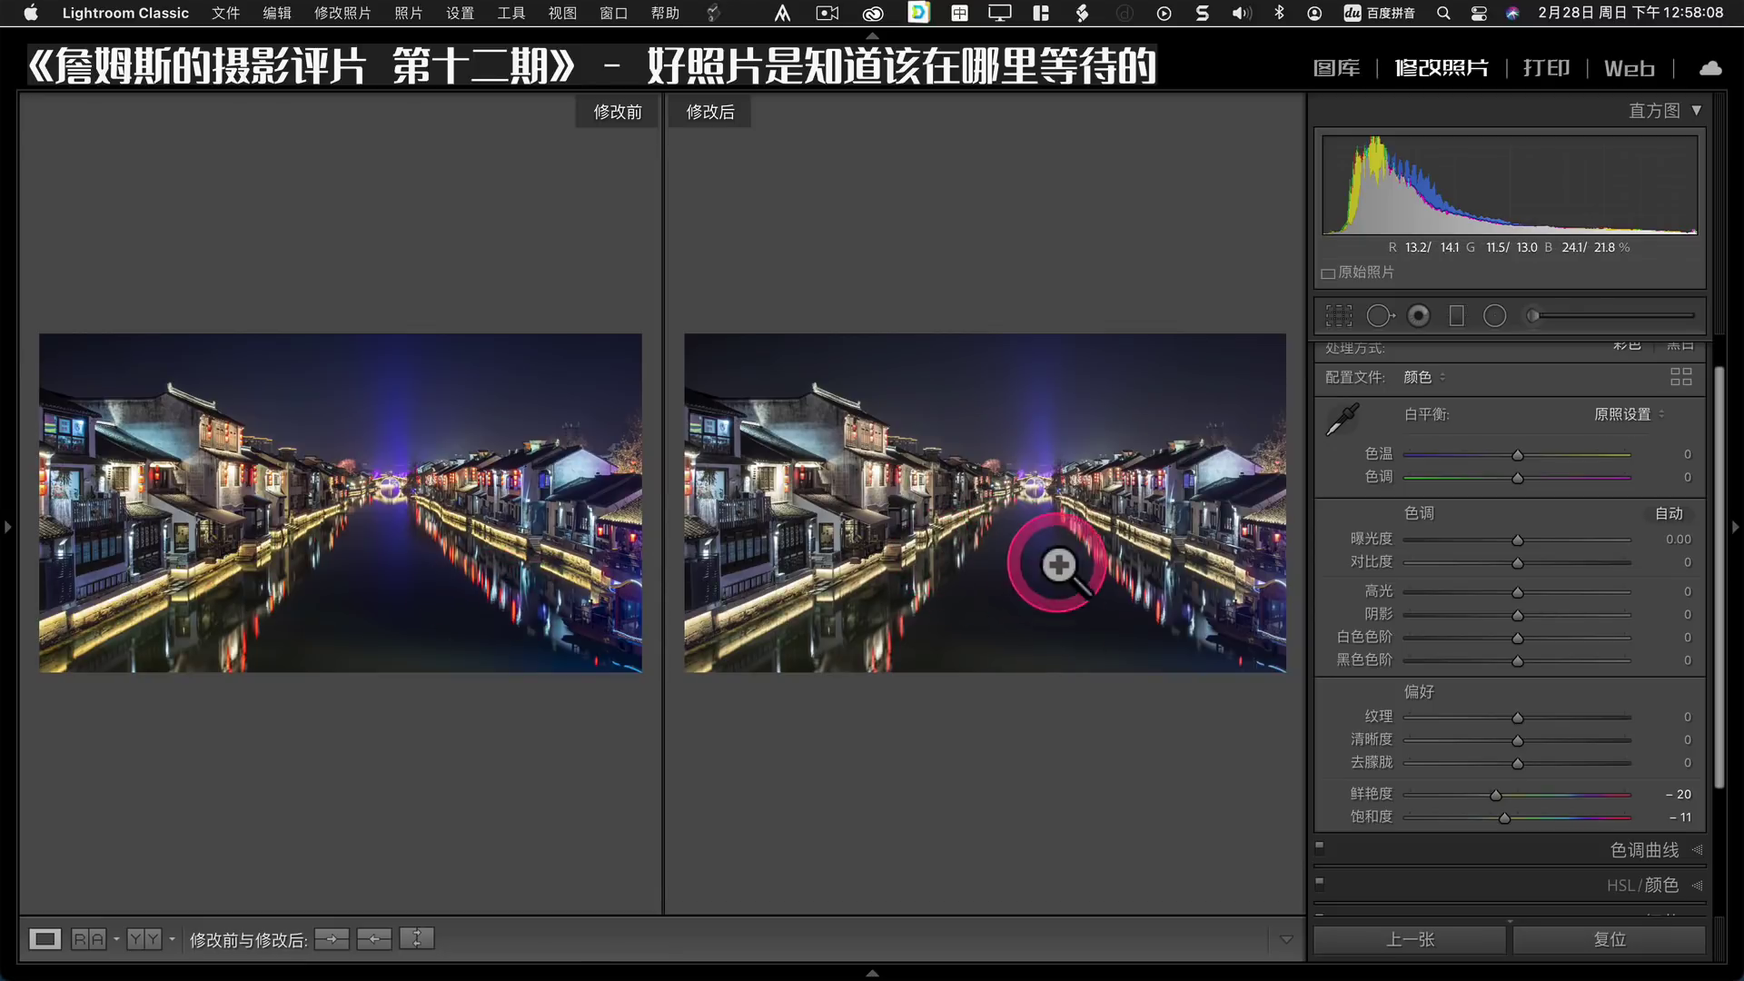
{"action": "key", "text": "y"}
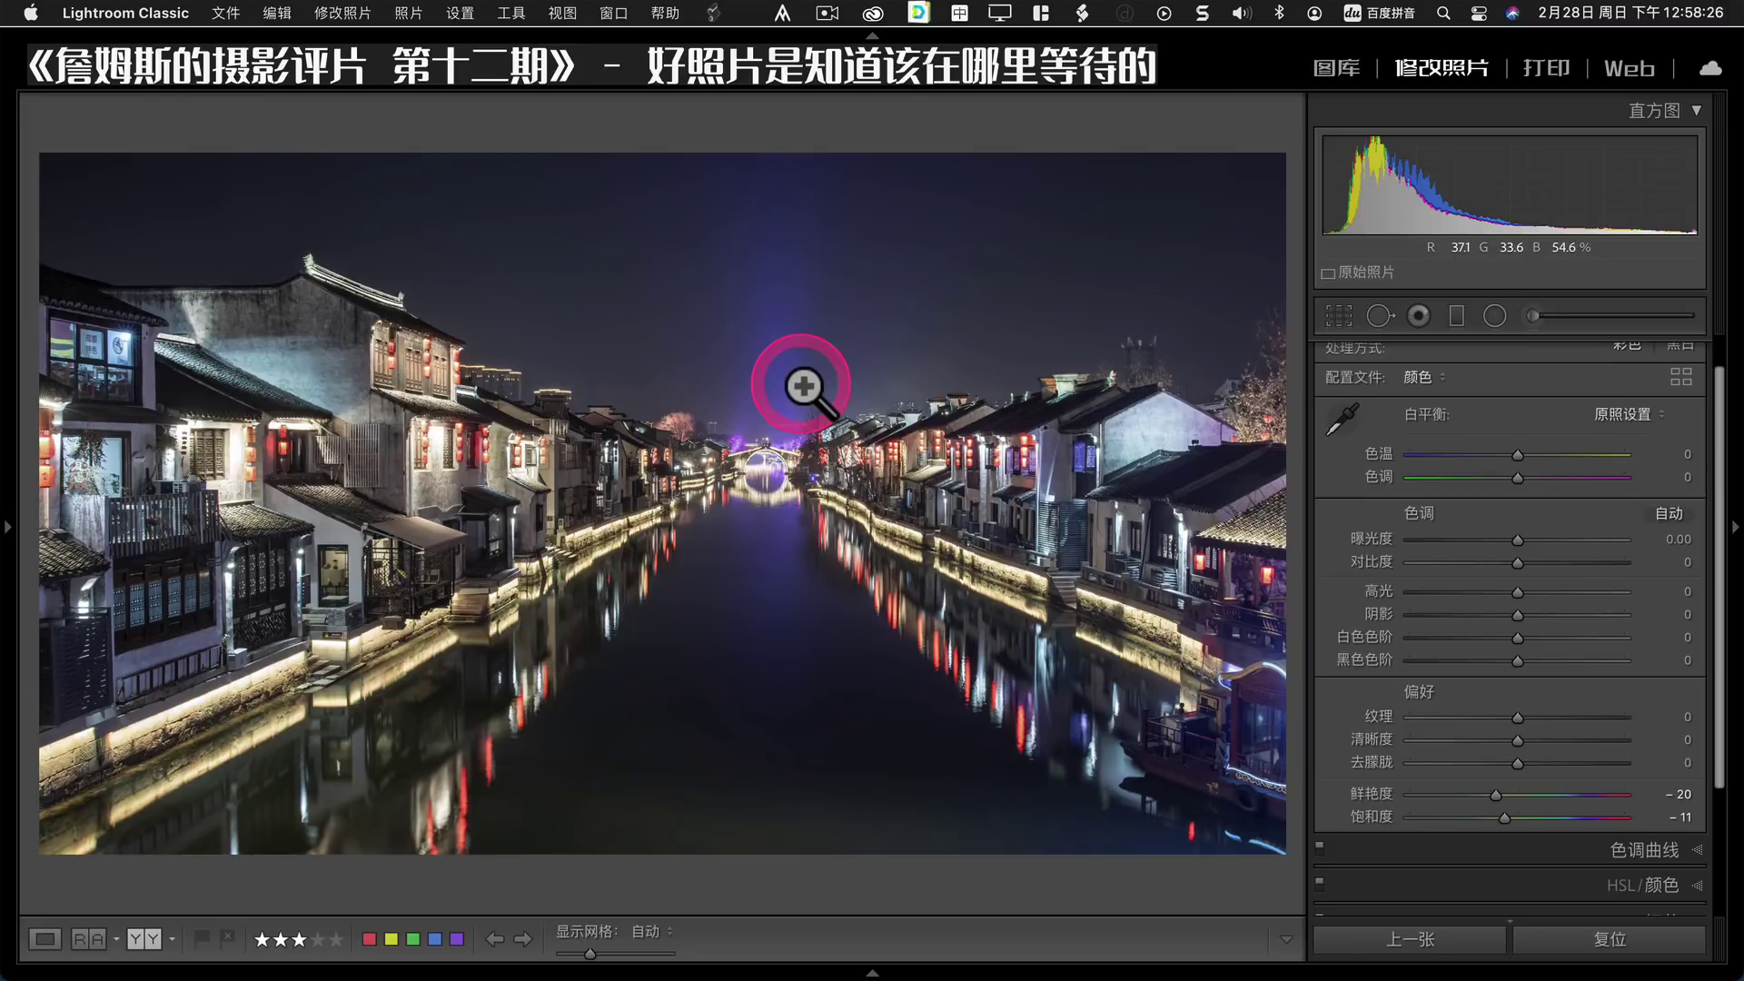
{"action": "key", "text": "g"}
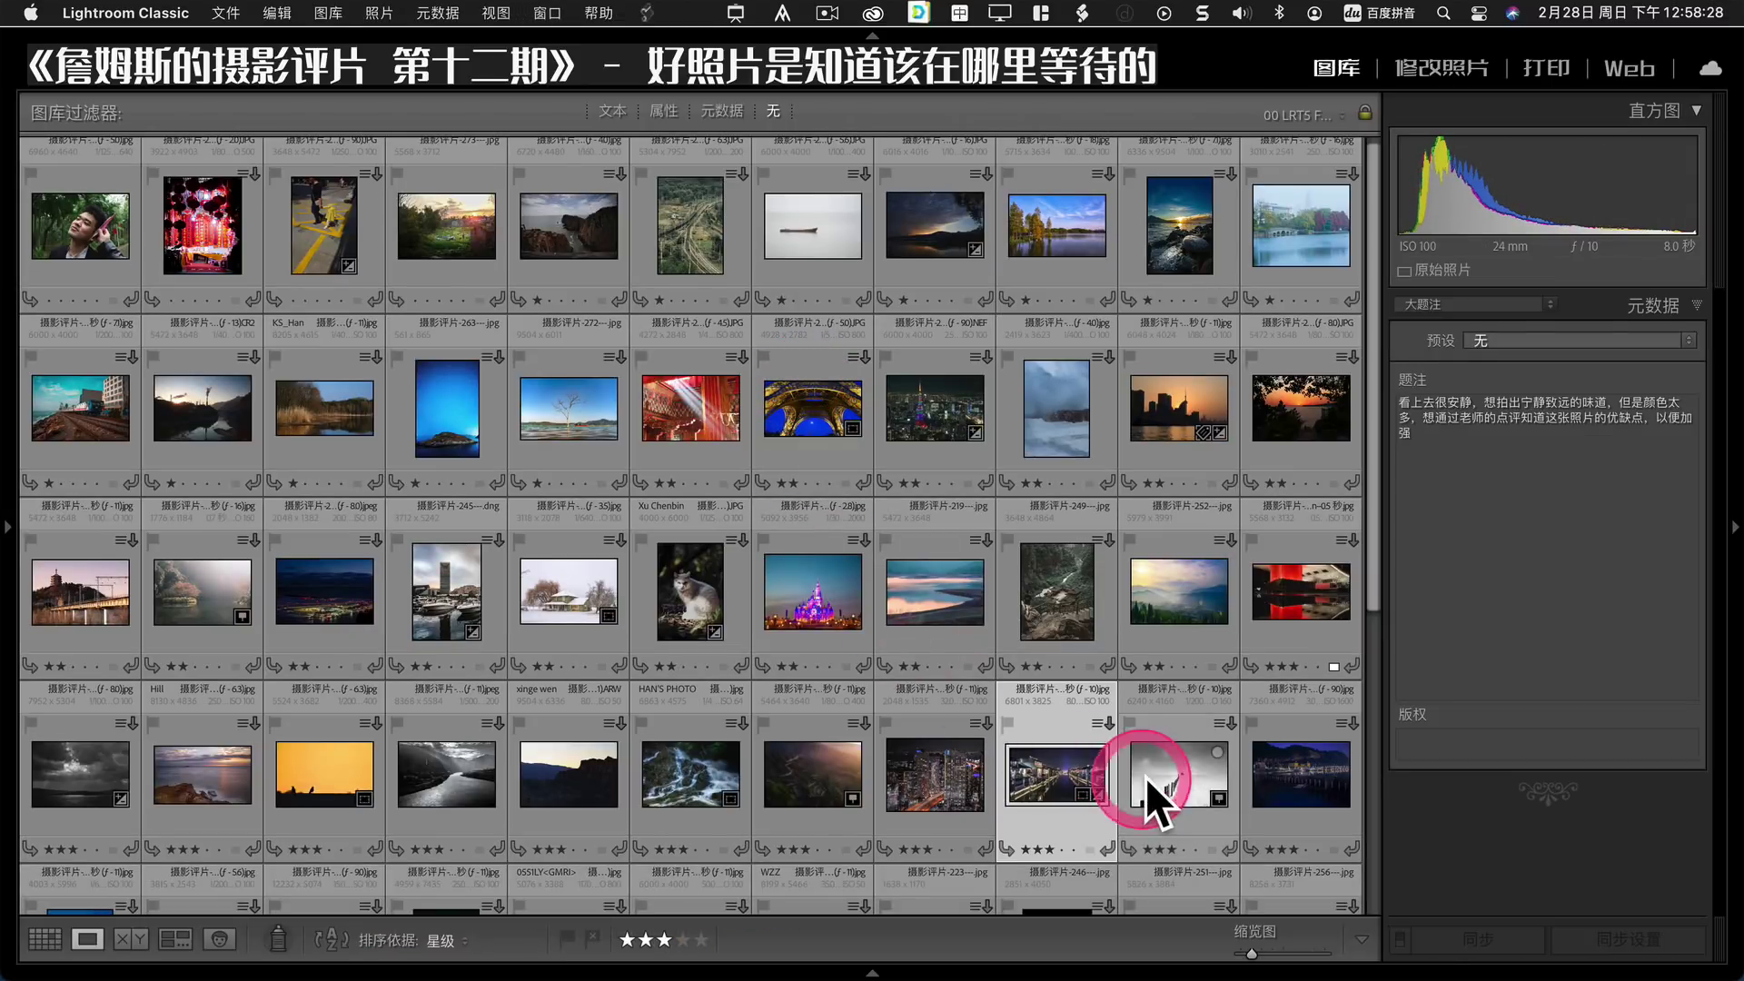
Open the black-and-white snowy fence photo, zoom in on the tractor, and bring it into Develop.
{"action": "double_click", "coordinate": [1166, 783]}
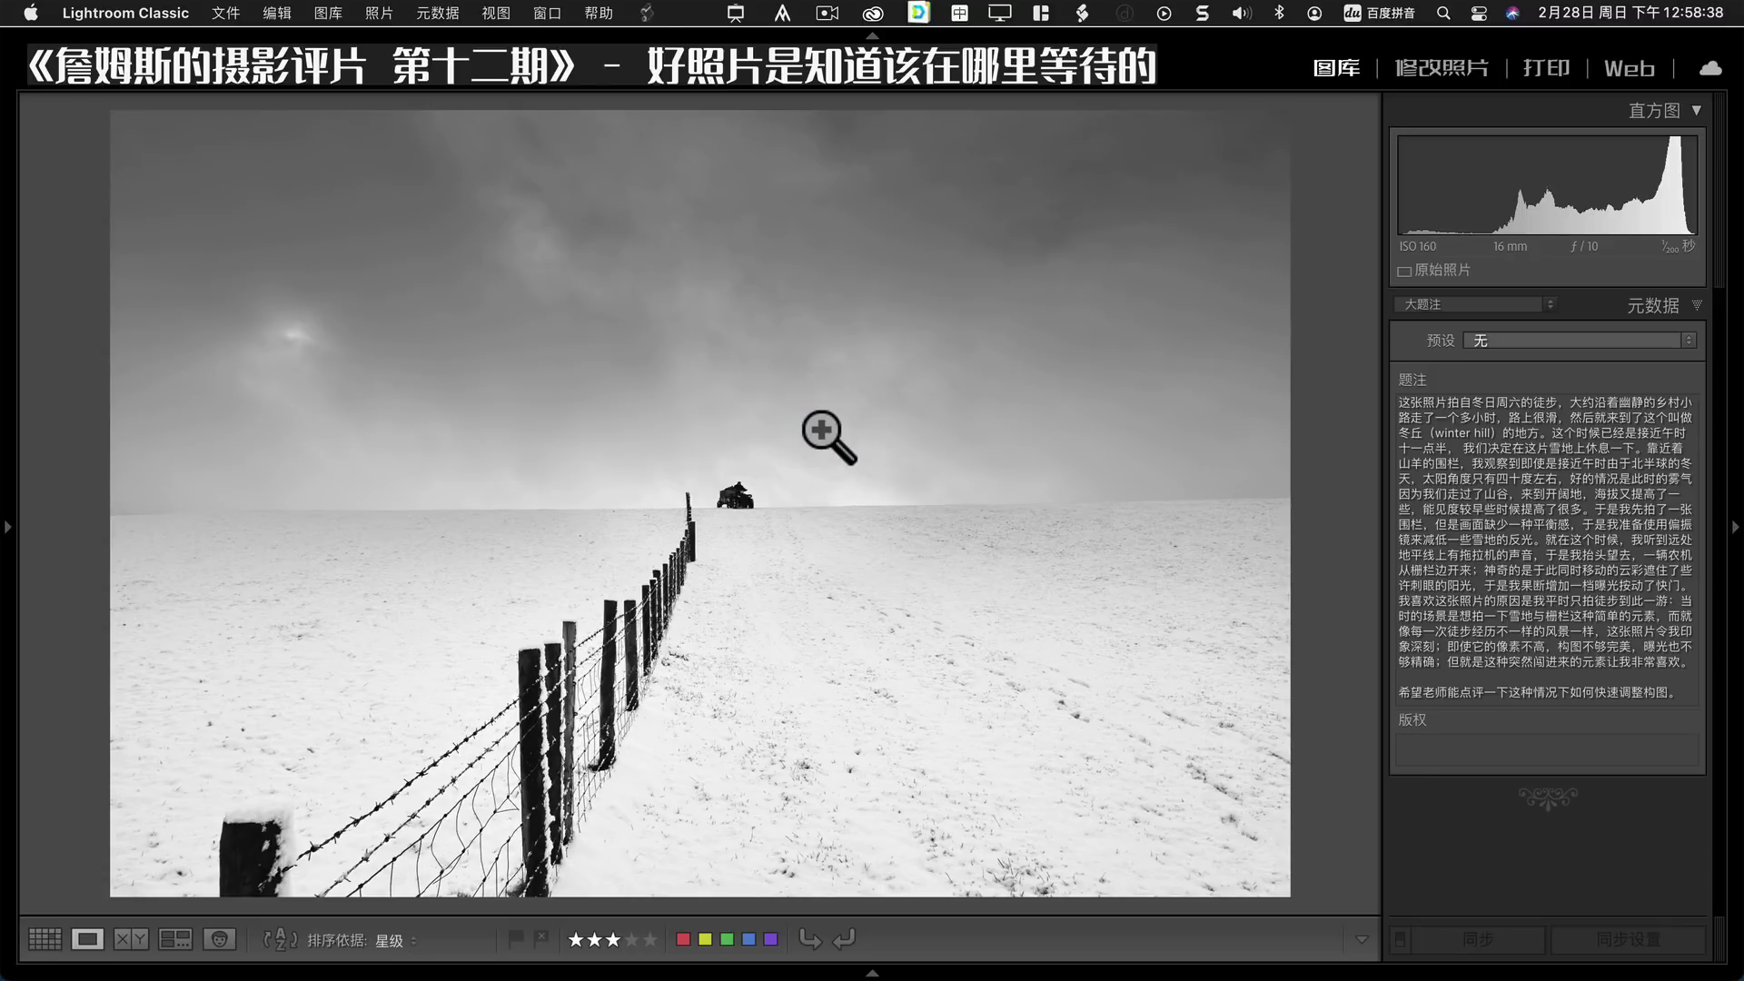
{"action": "left_click", "coordinate": [896, 576]}
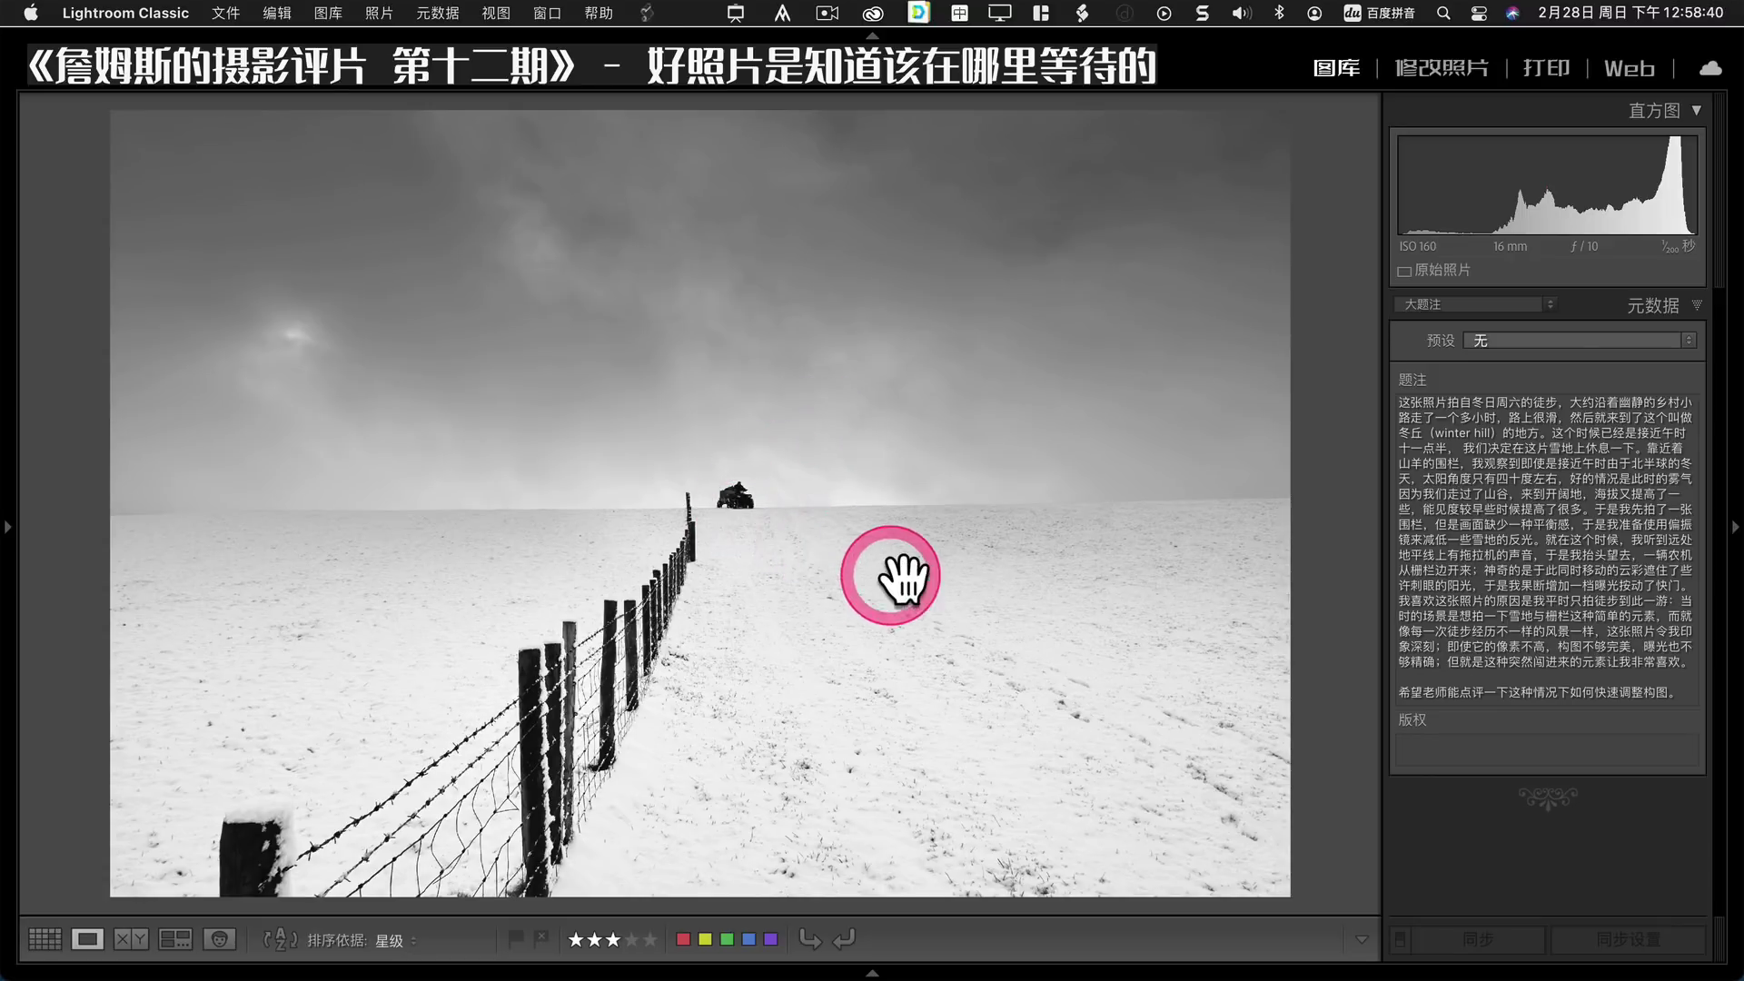
{"action": "left_click", "coordinate": [867, 531]}
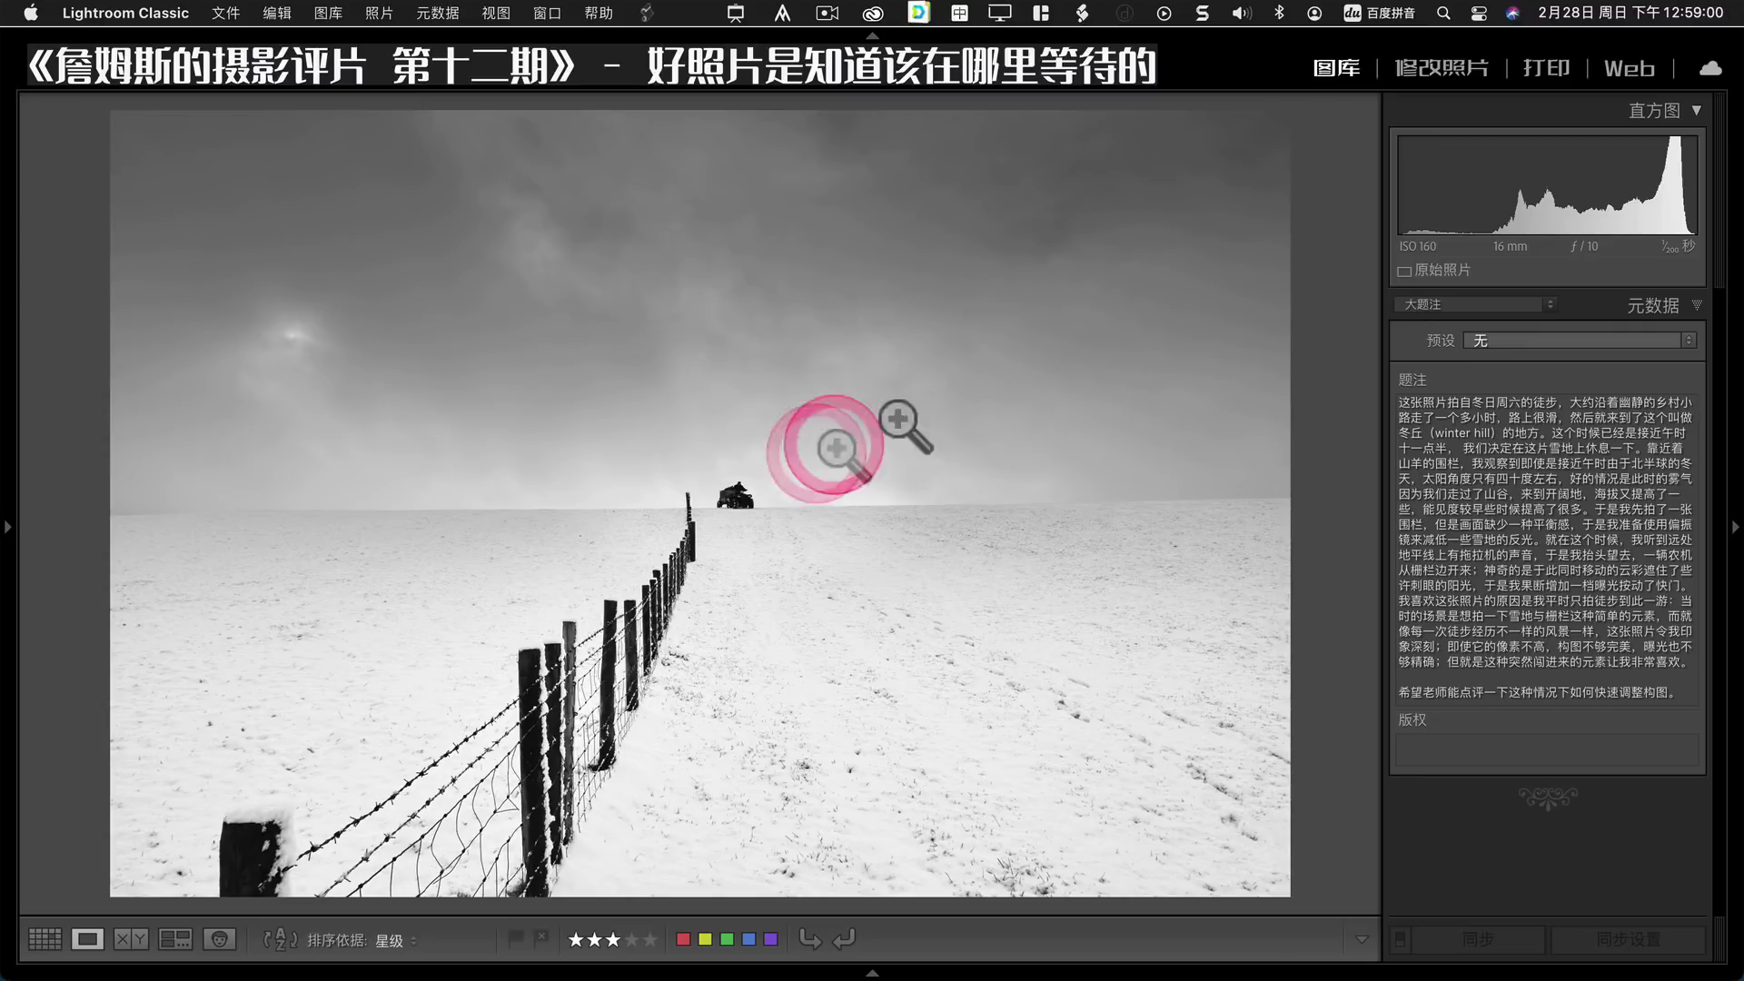
{"action": "left_click", "coordinate": [1444, 71]}
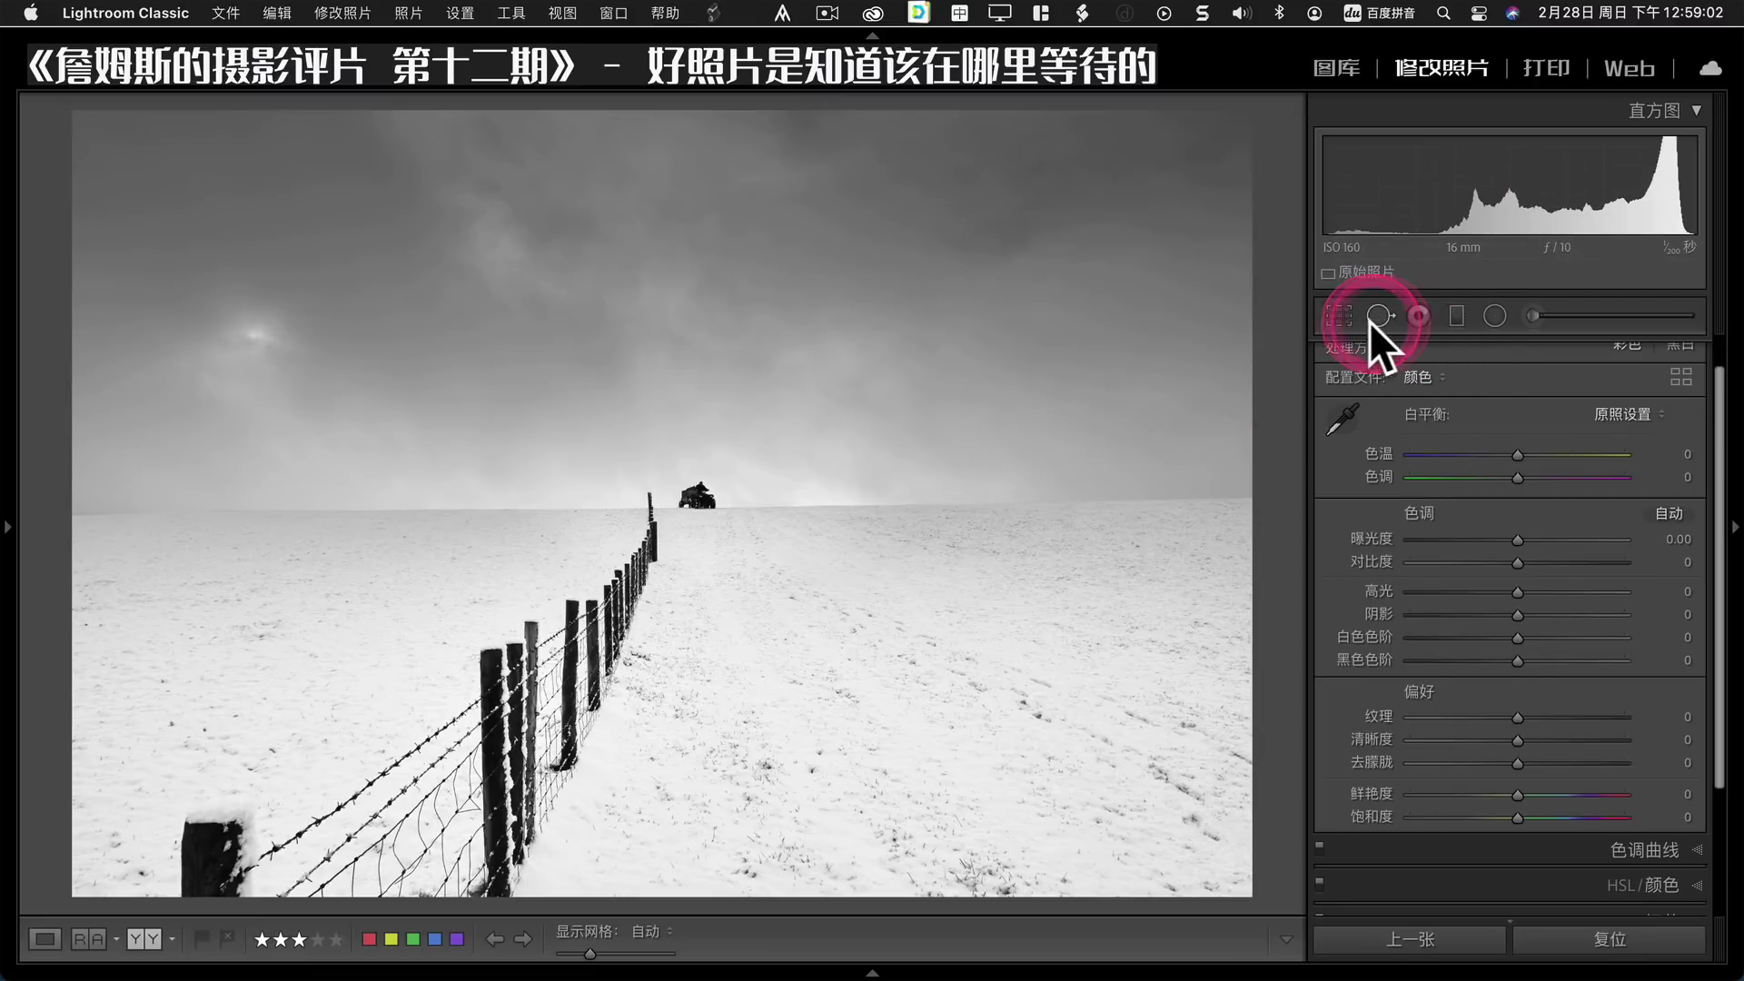
Crop the snowy fence photo tighter from two corners, then show the night dam photo in Library.
{"action": "left_click", "coordinate": [1340, 315]}
{"action": "left_click_drag", "start_coordinate": [80, 891], "coordinate": [144, 849]}
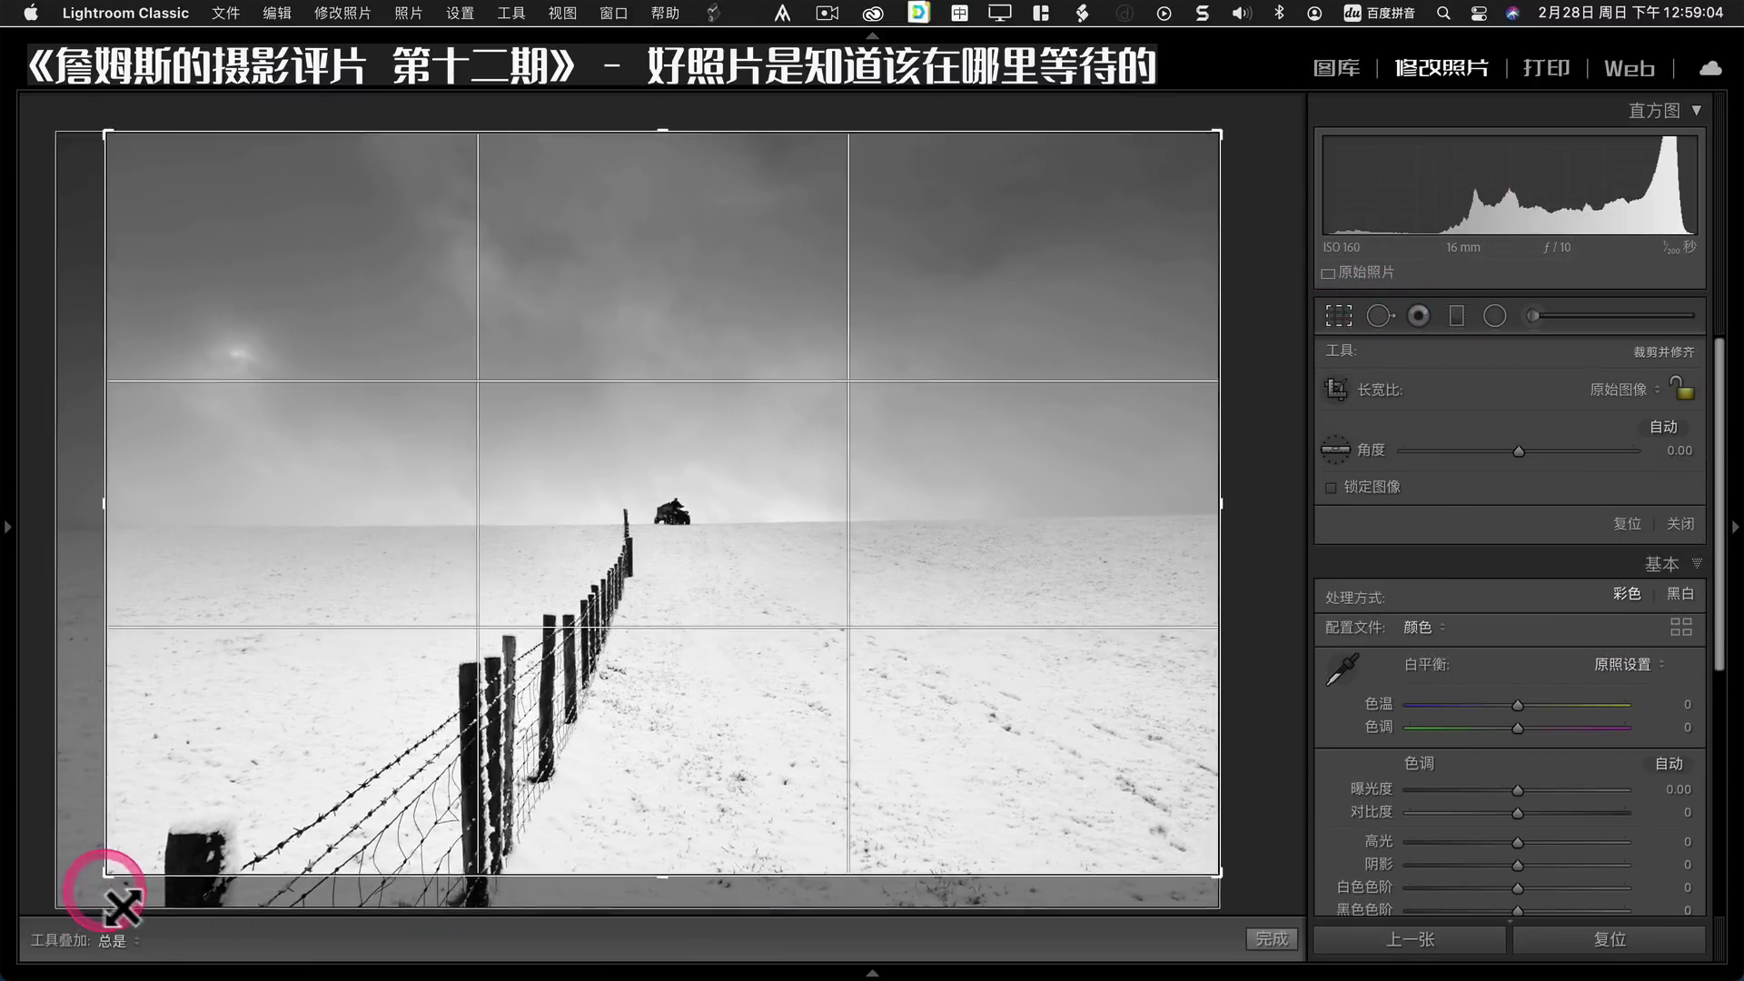
{"action": "mouse_move", "coordinate": [518, 701]}
{"action": "left_mouse_down"}
{"action": "mouse_move", "coordinate": [490, 625]}
{"action": "mouse_move", "coordinate": [598, 627]}
{"action": "mouse_move", "coordinate": [524, 623]}
{"action": "left_mouse_up"}
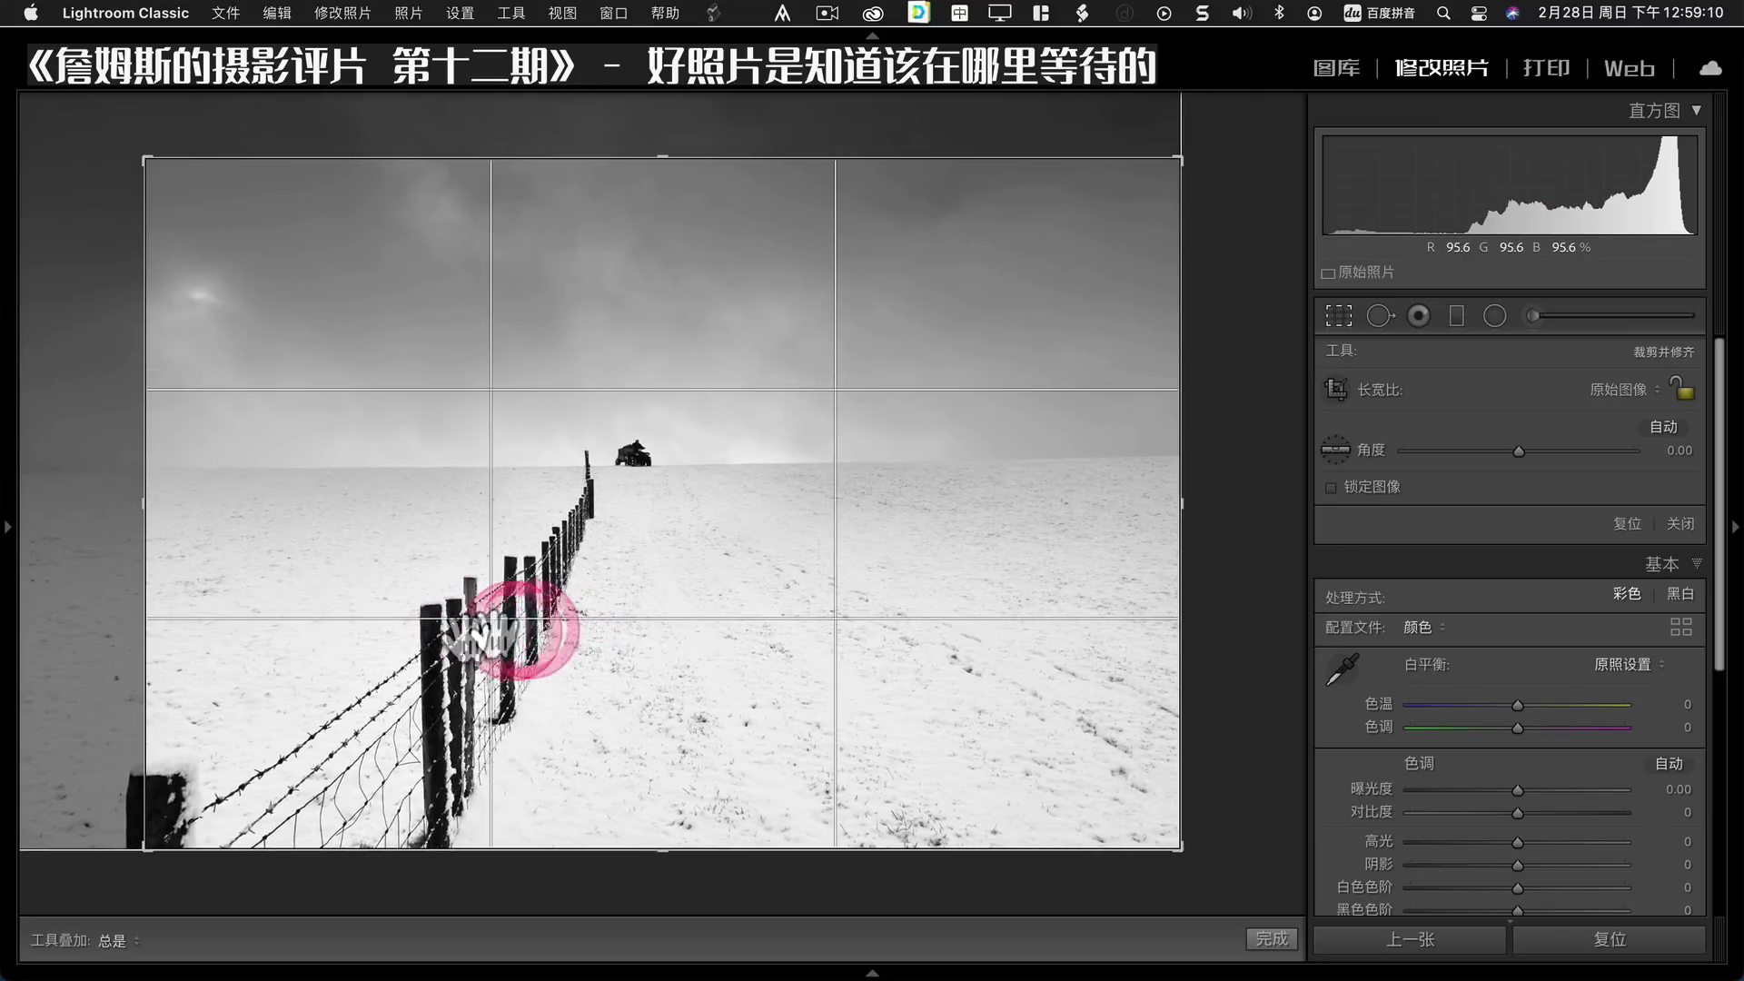
{"action": "left_click_drag", "start_coordinate": [155, 173], "coordinate": [241, 253]}
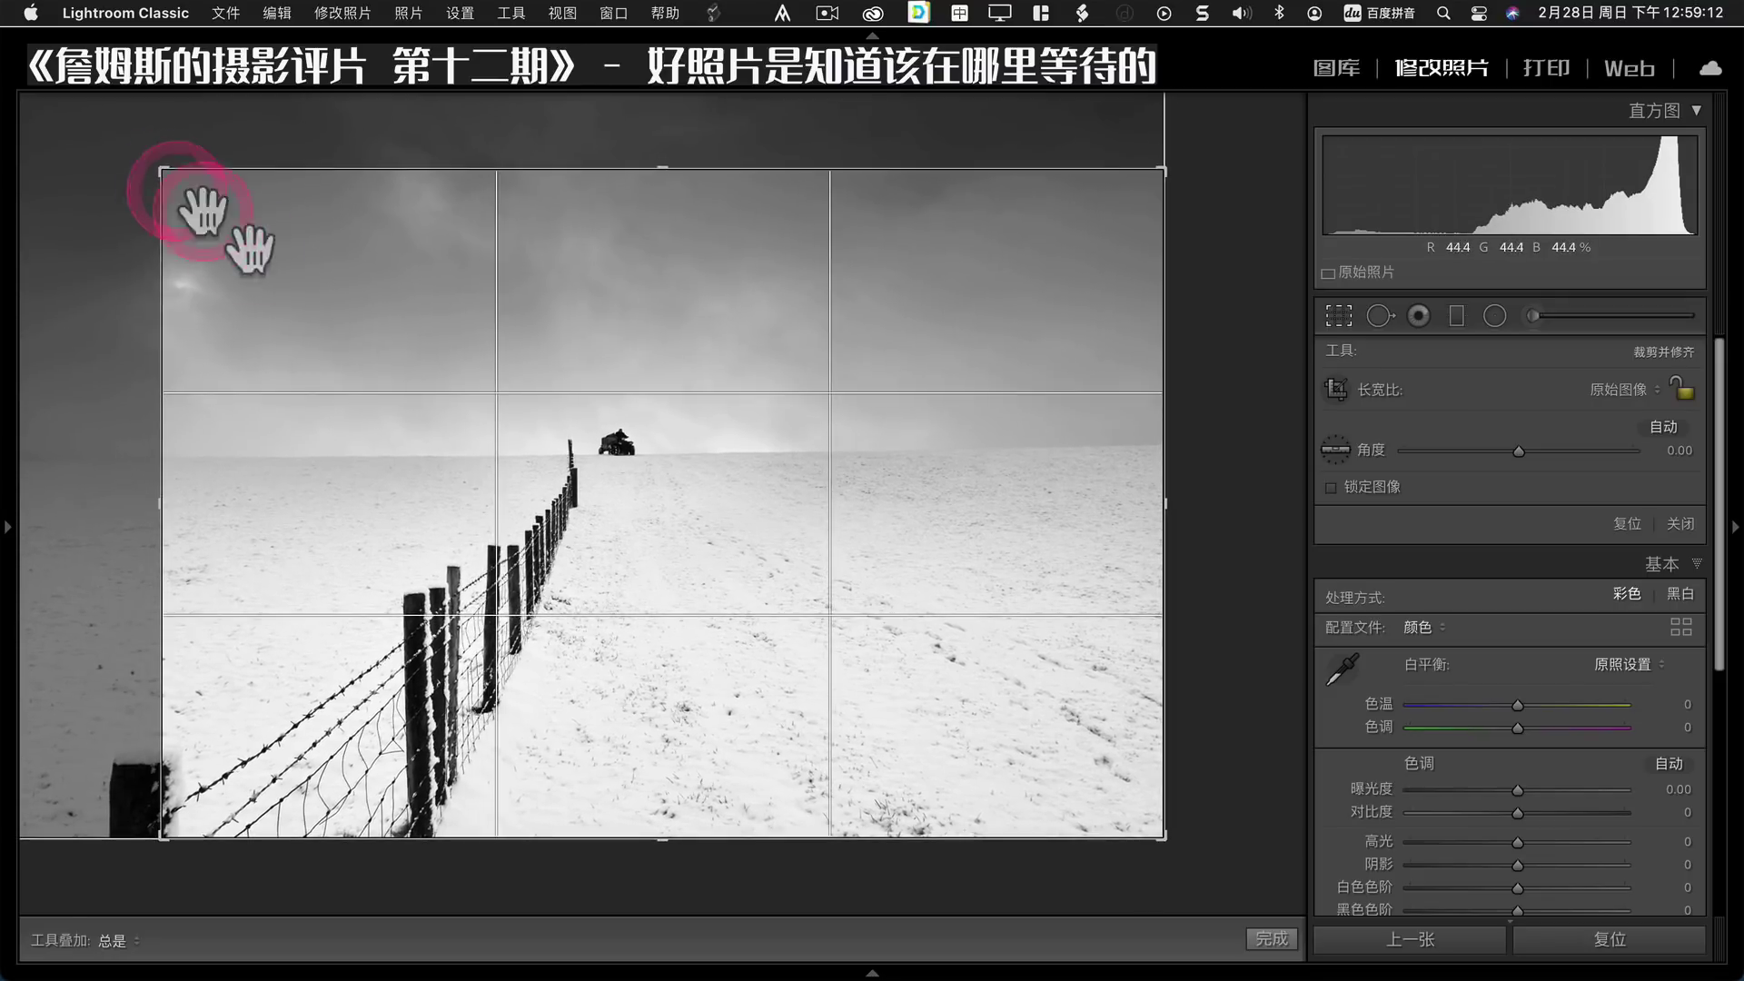
{"action": "mouse_move", "coordinate": [498, 487]}
{"action": "left_mouse_down"}
{"action": "mouse_move", "coordinate": [513, 513]}
{"action": "mouse_move", "coordinate": [499, 511]}
{"action": "left_mouse_up"}
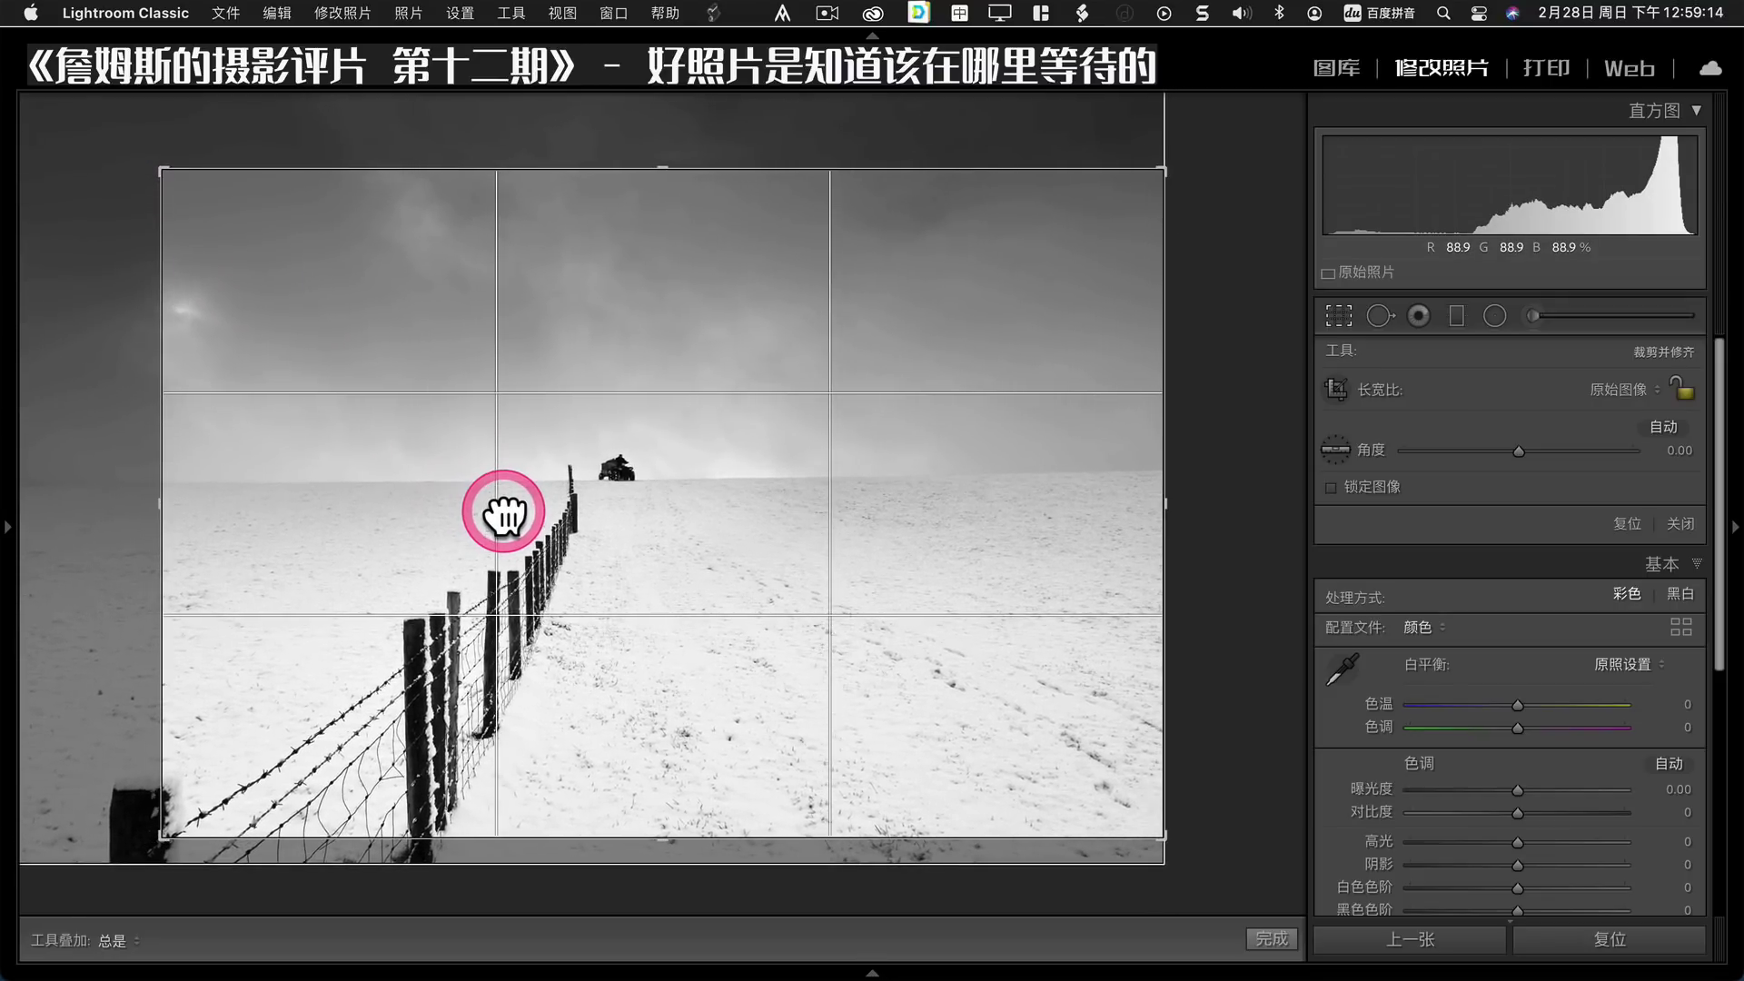
{"action": "key", "text": "Return"}
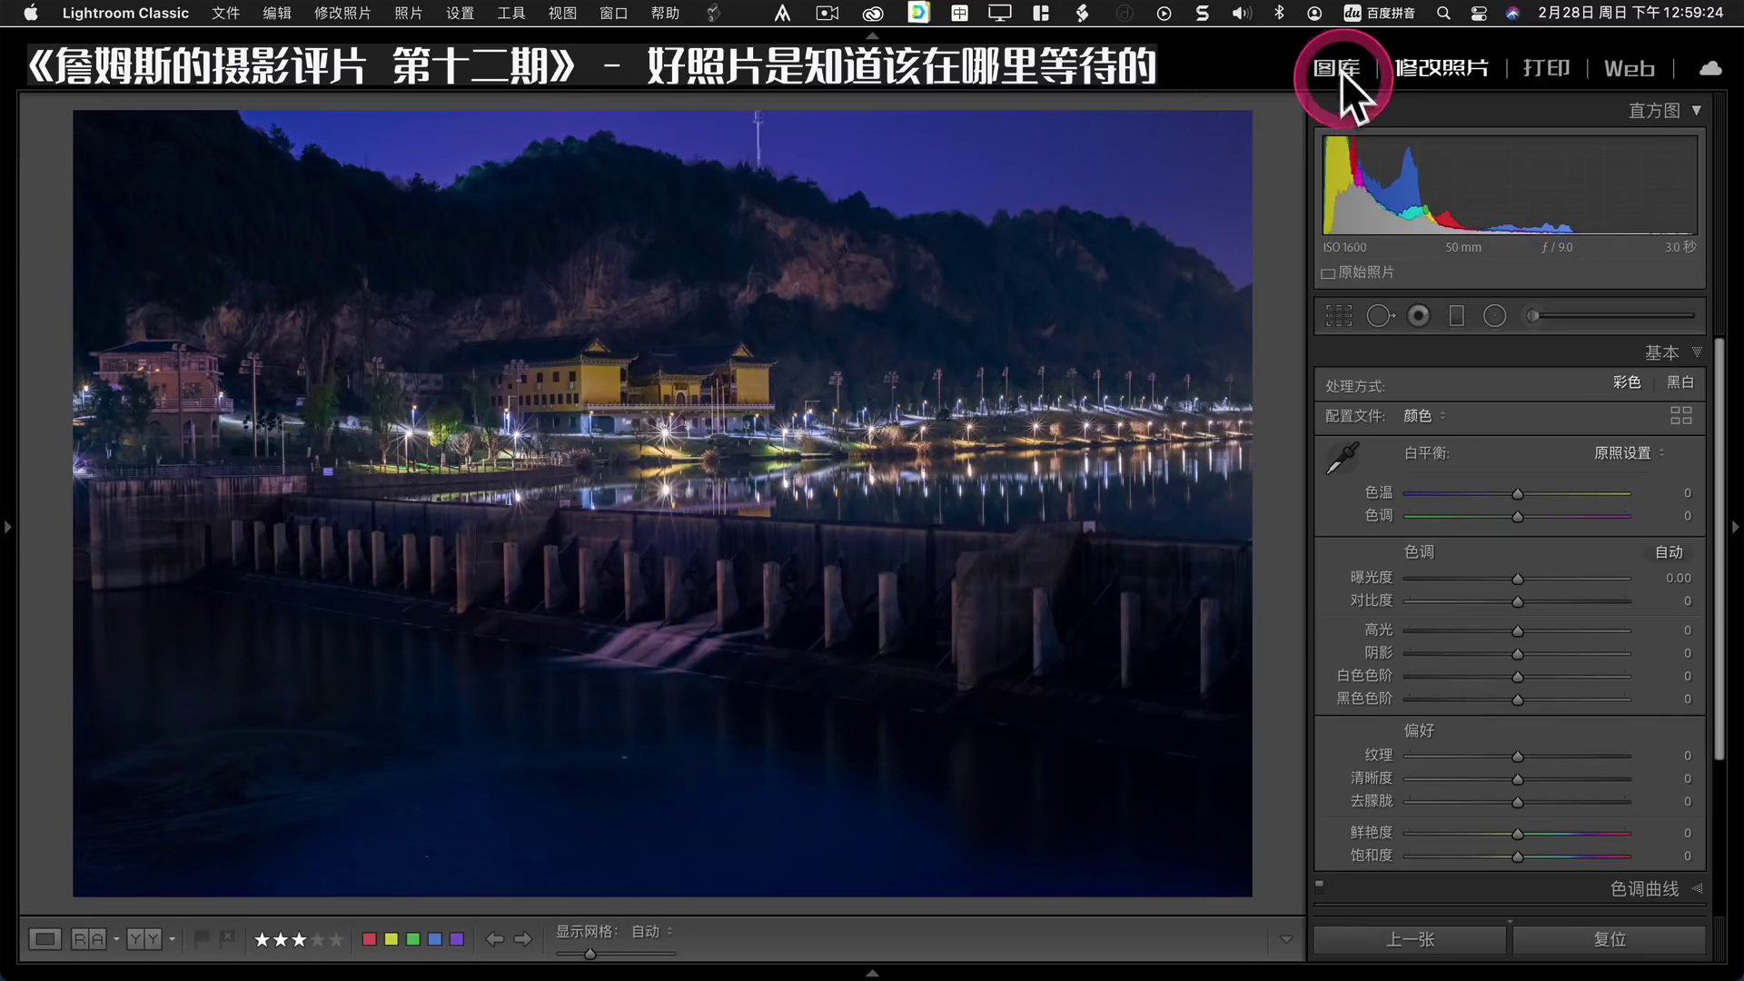
{"action": "left_click", "coordinate": [1335, 67]}
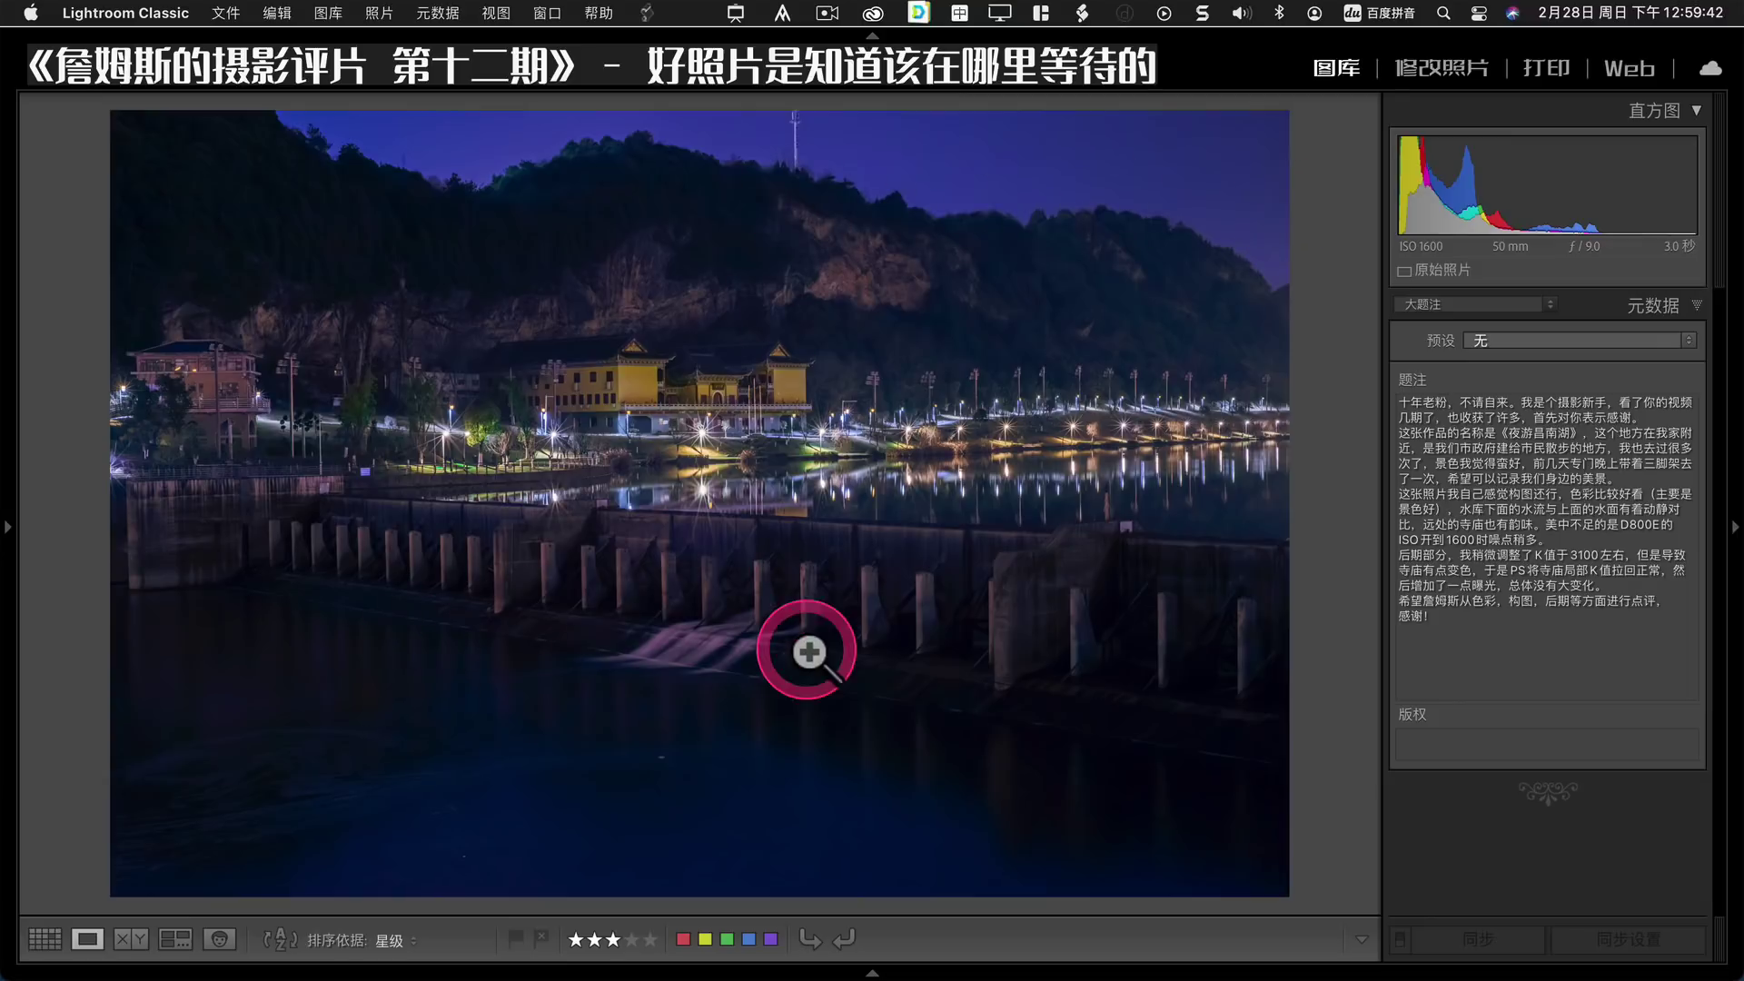
{"action": "left_click", "coordinate": [738, 637]}
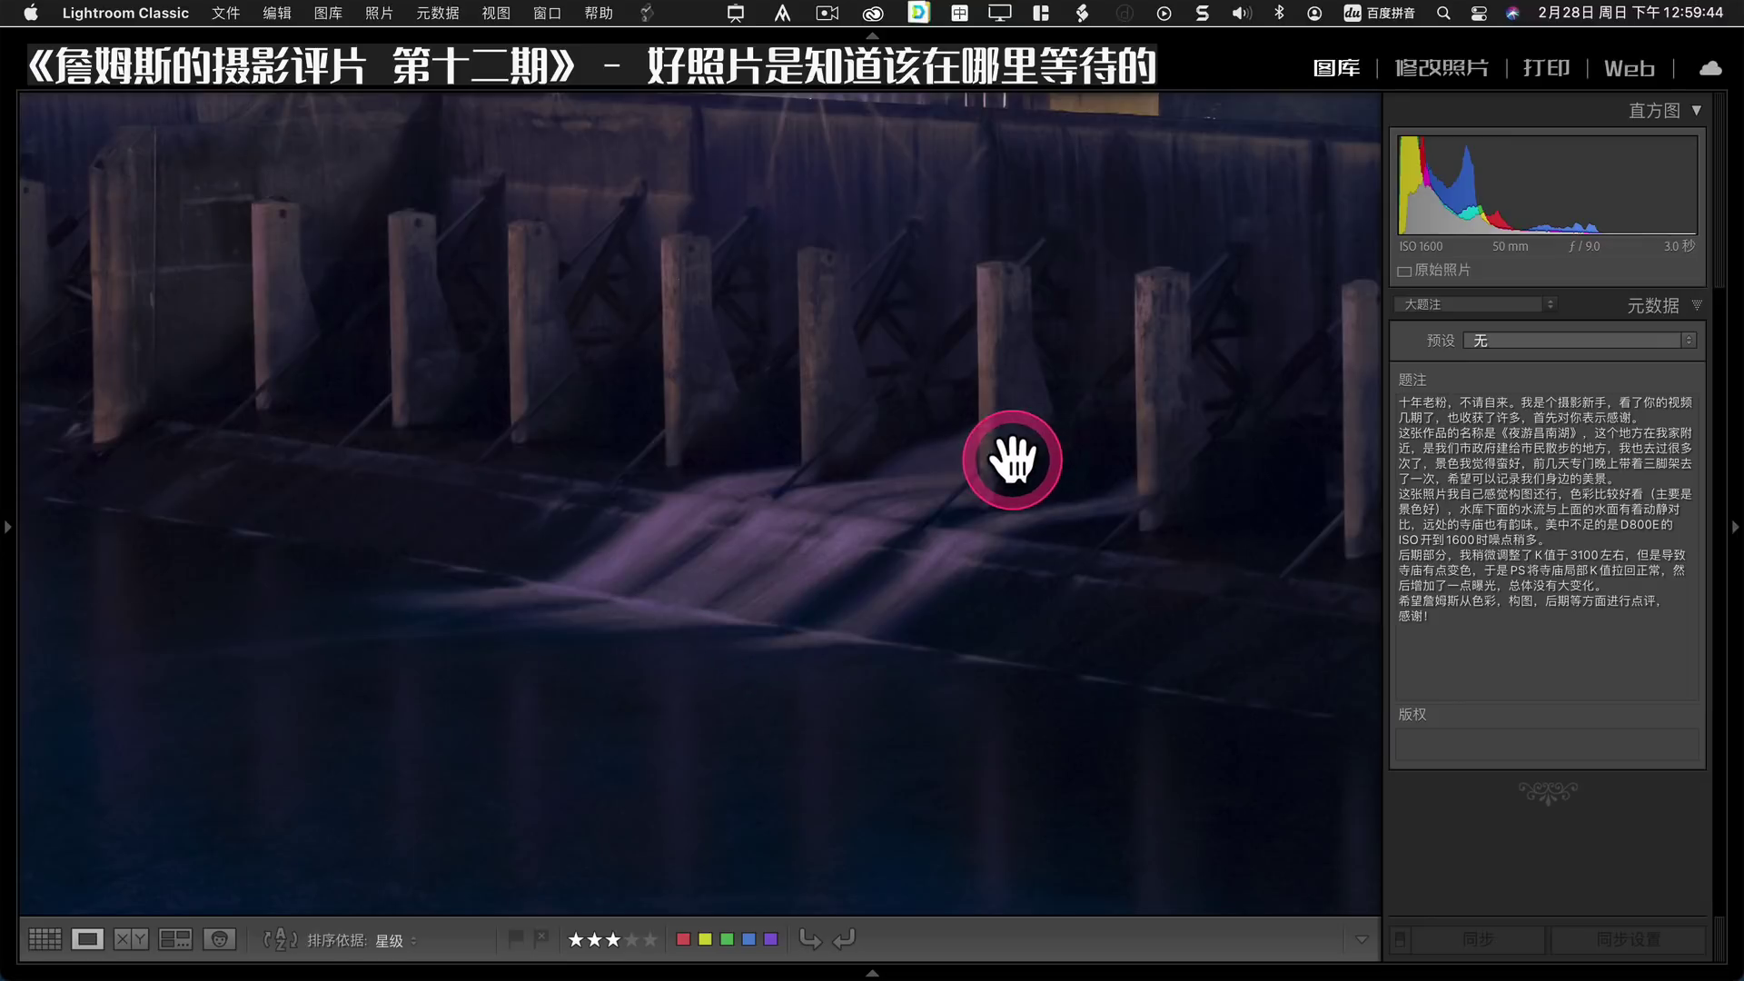
{"action": "mouse_move", "coordinate": [1025, 408]}
{"action": "left_mouse_down"}
{"action": "mouse_move", "coordinate": [909, 720]}
{"action": "mouse_move", "coordinate": [966, 592]}
{"action": "mouse_move", "coordinate": [685, 557]}
{"action": "mouse_move", "coordinate": [739, 494]}
{"action": "mouse_move", "coordinate": [949, 534]}
{"action": "left_mouse_up"}
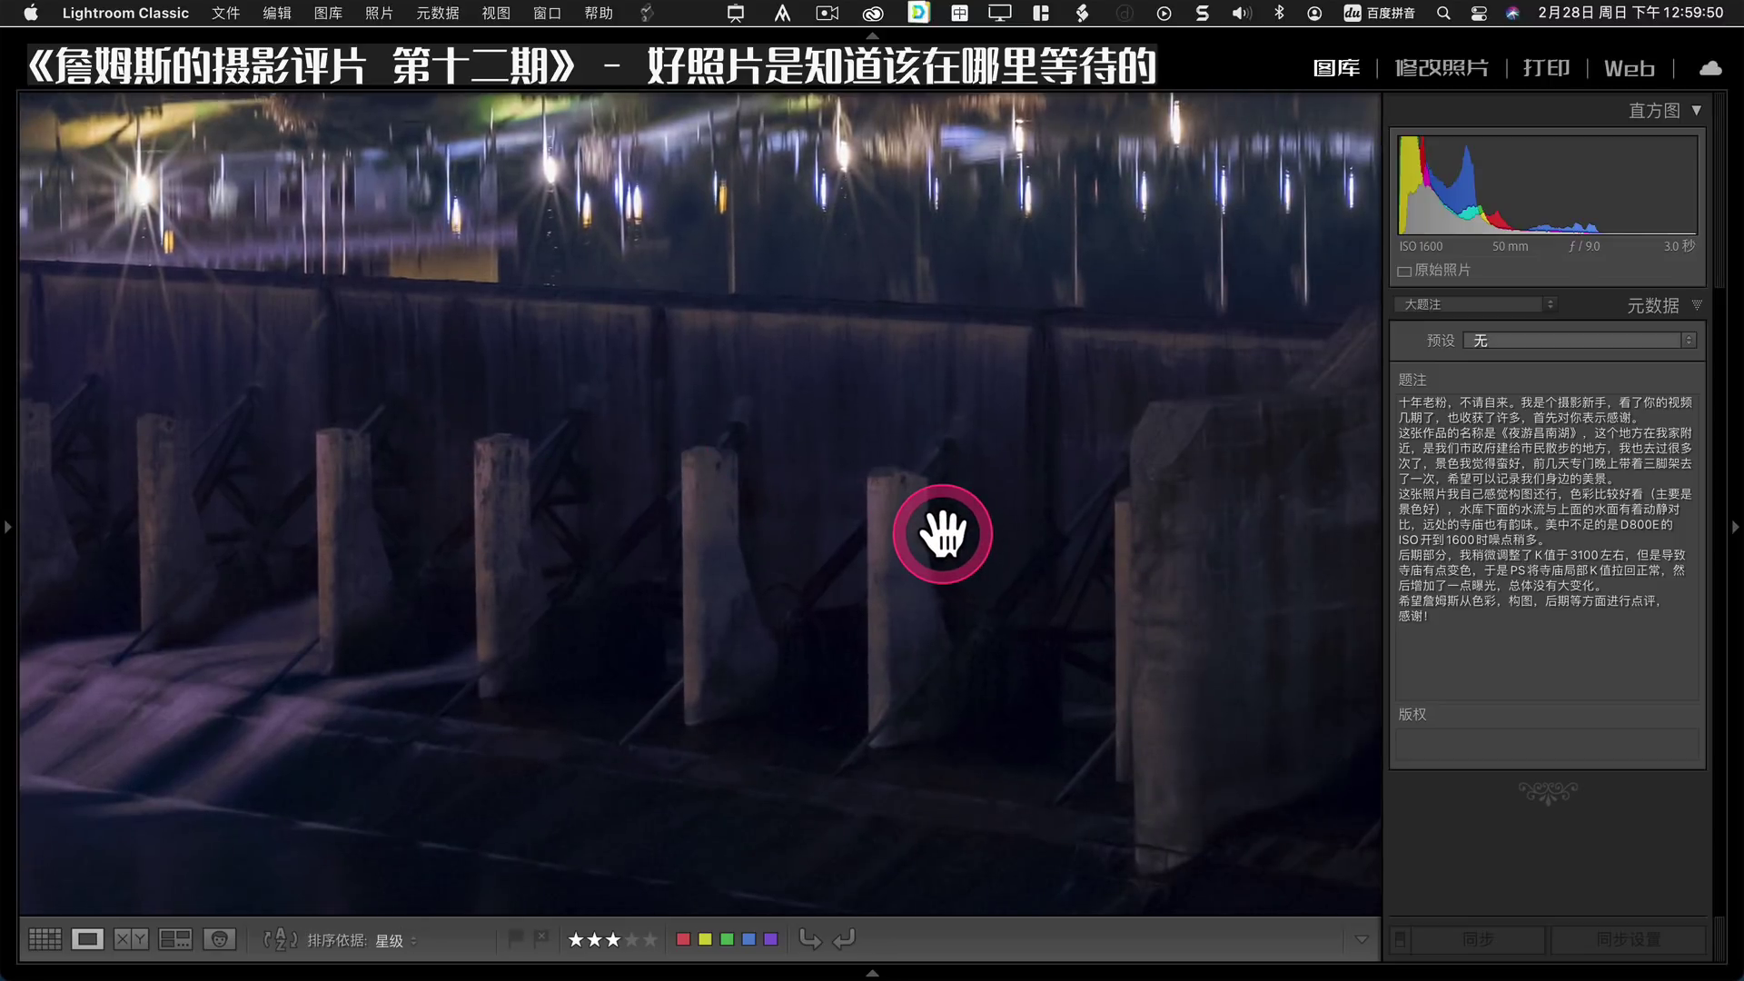
{"action": "left_click", "coordinate": [894, 527]}
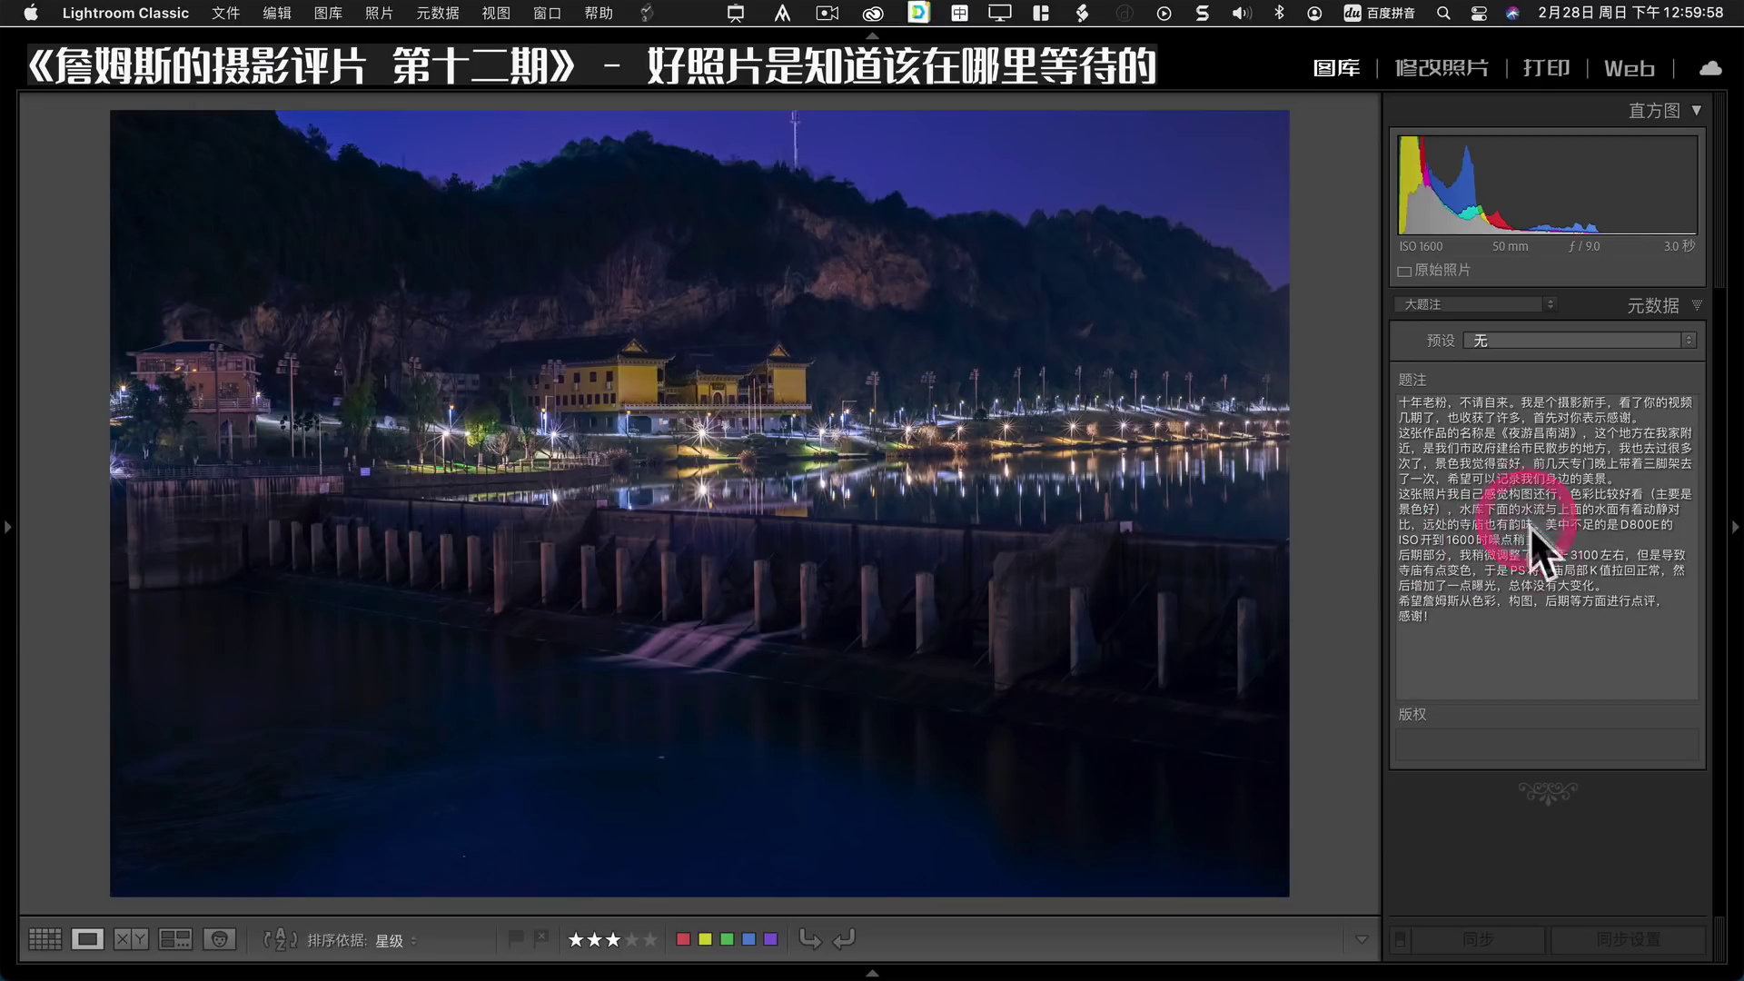
Warm the dam photo's temperature to +23, compare before/after, and advance to the dusk bridge photo.
{"action": "left_click", "coordinate": [1442, 68]}
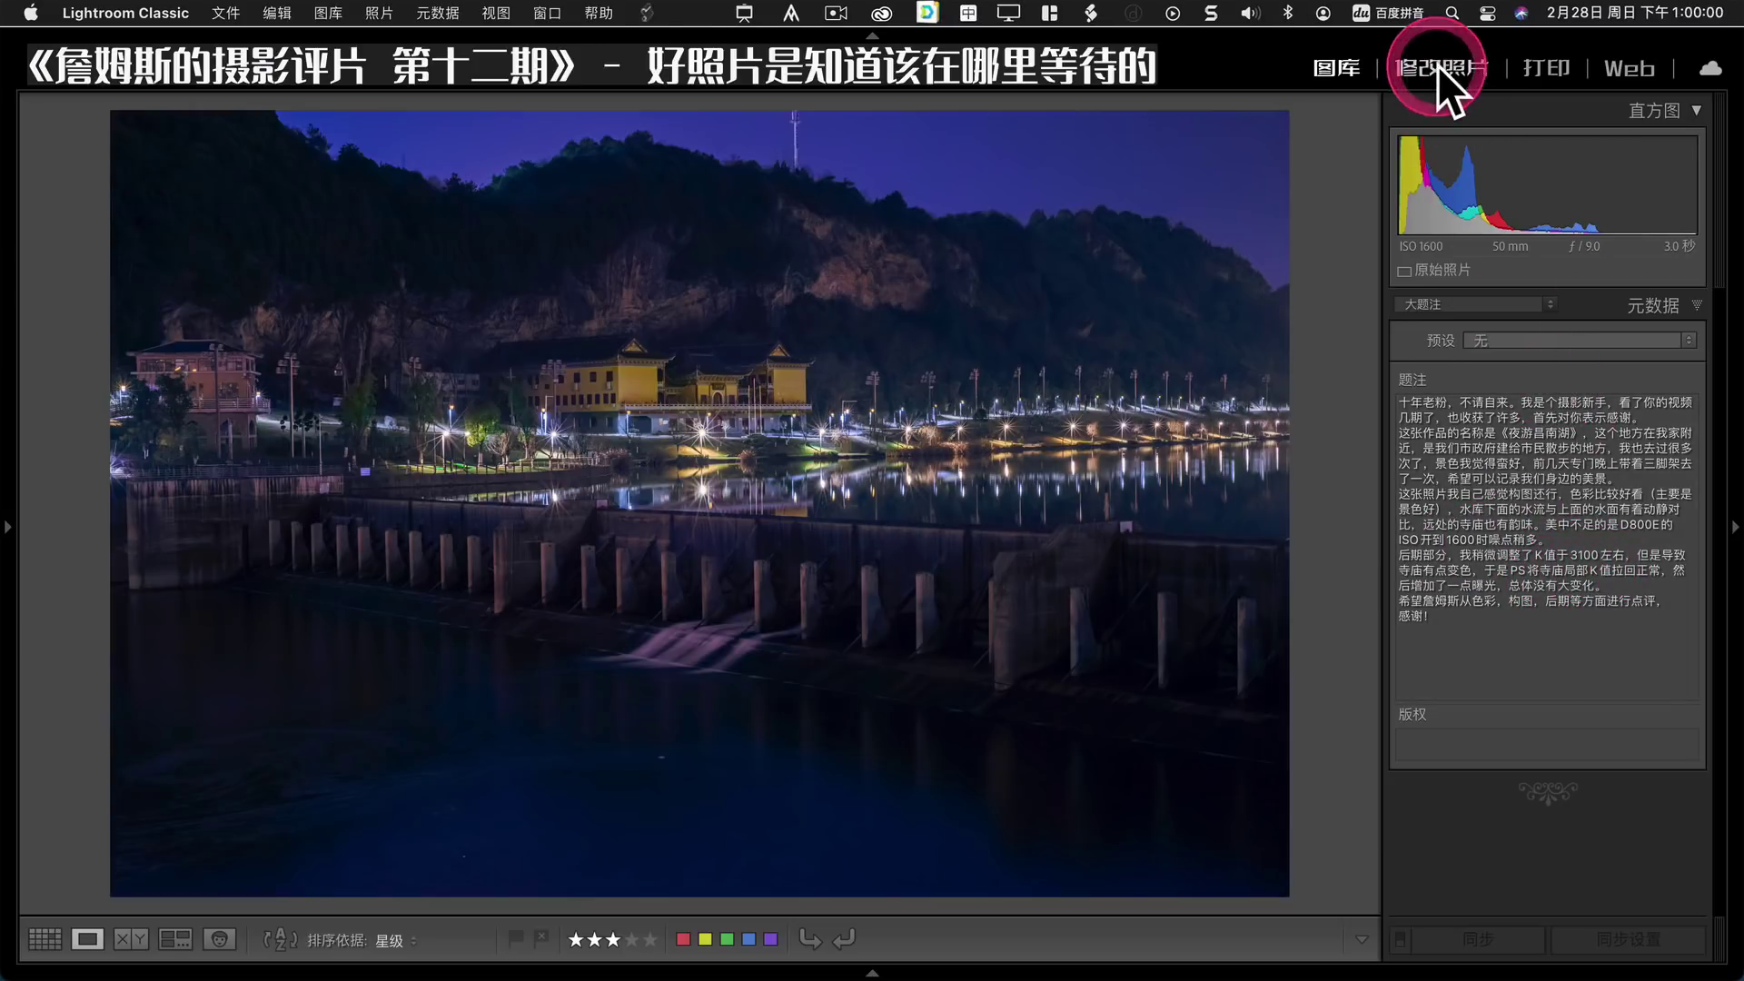
{"action": "left_click_drag", "start_coordinate": [1539, 503], "coordinate": [1545, 499]}
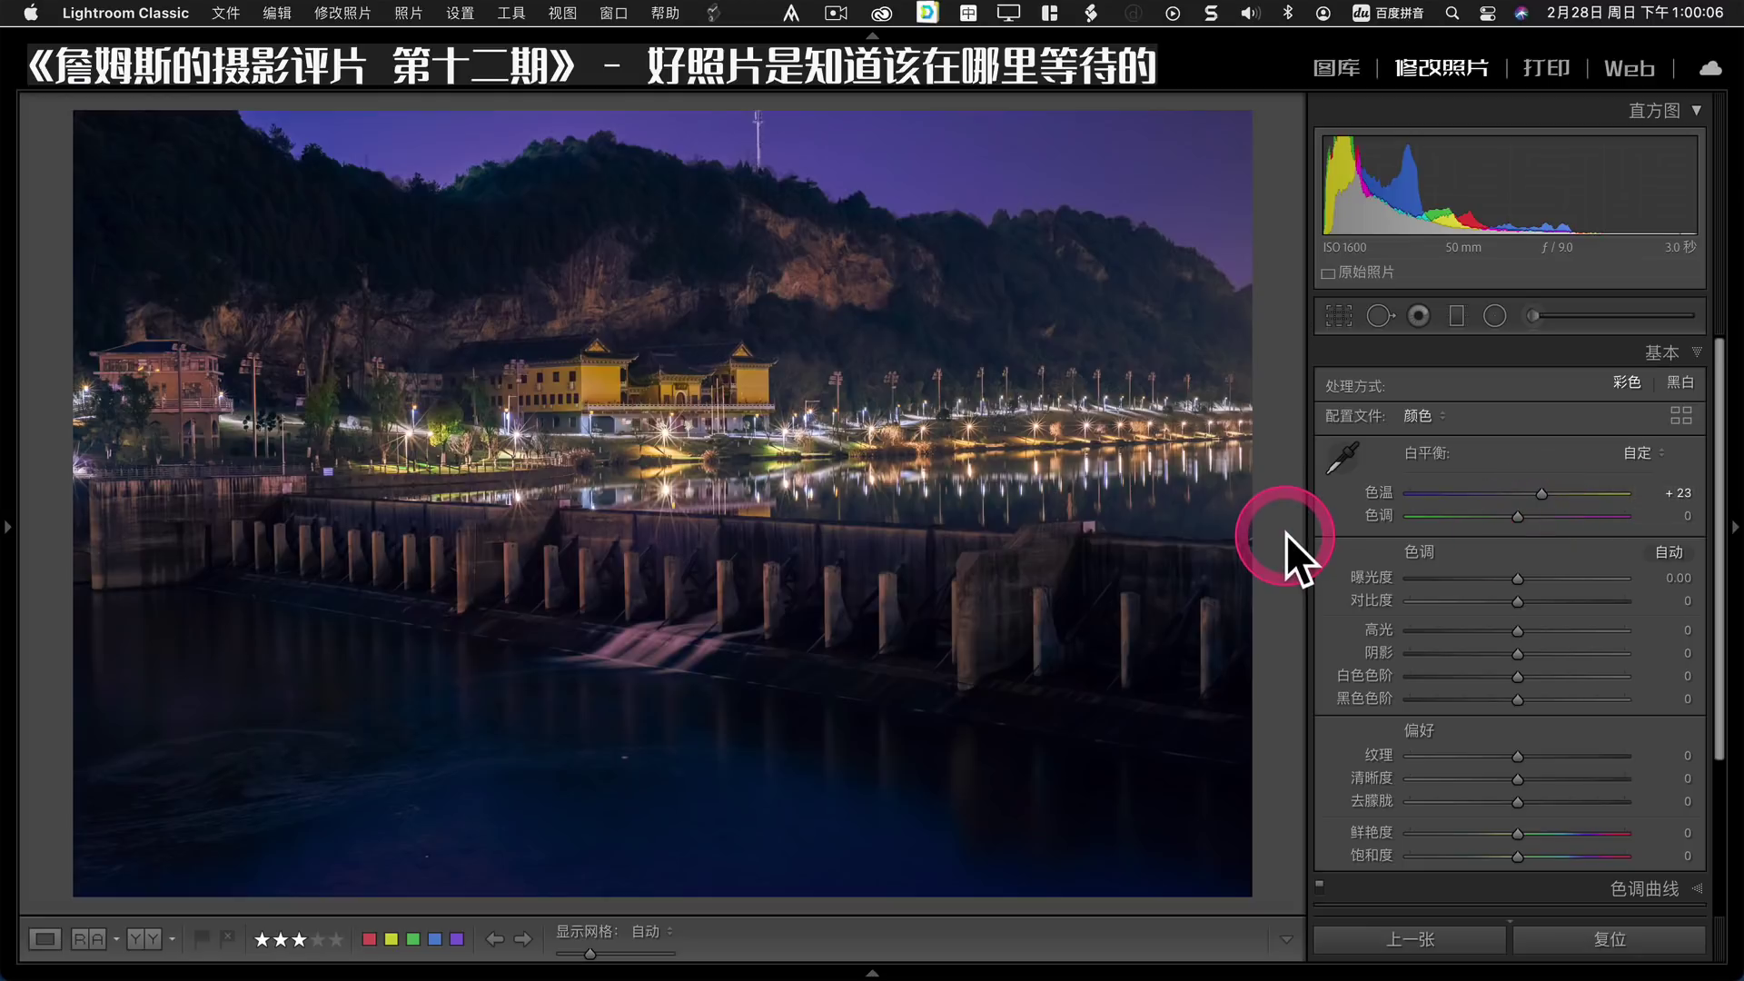
{"action": "key", "text": "y"}
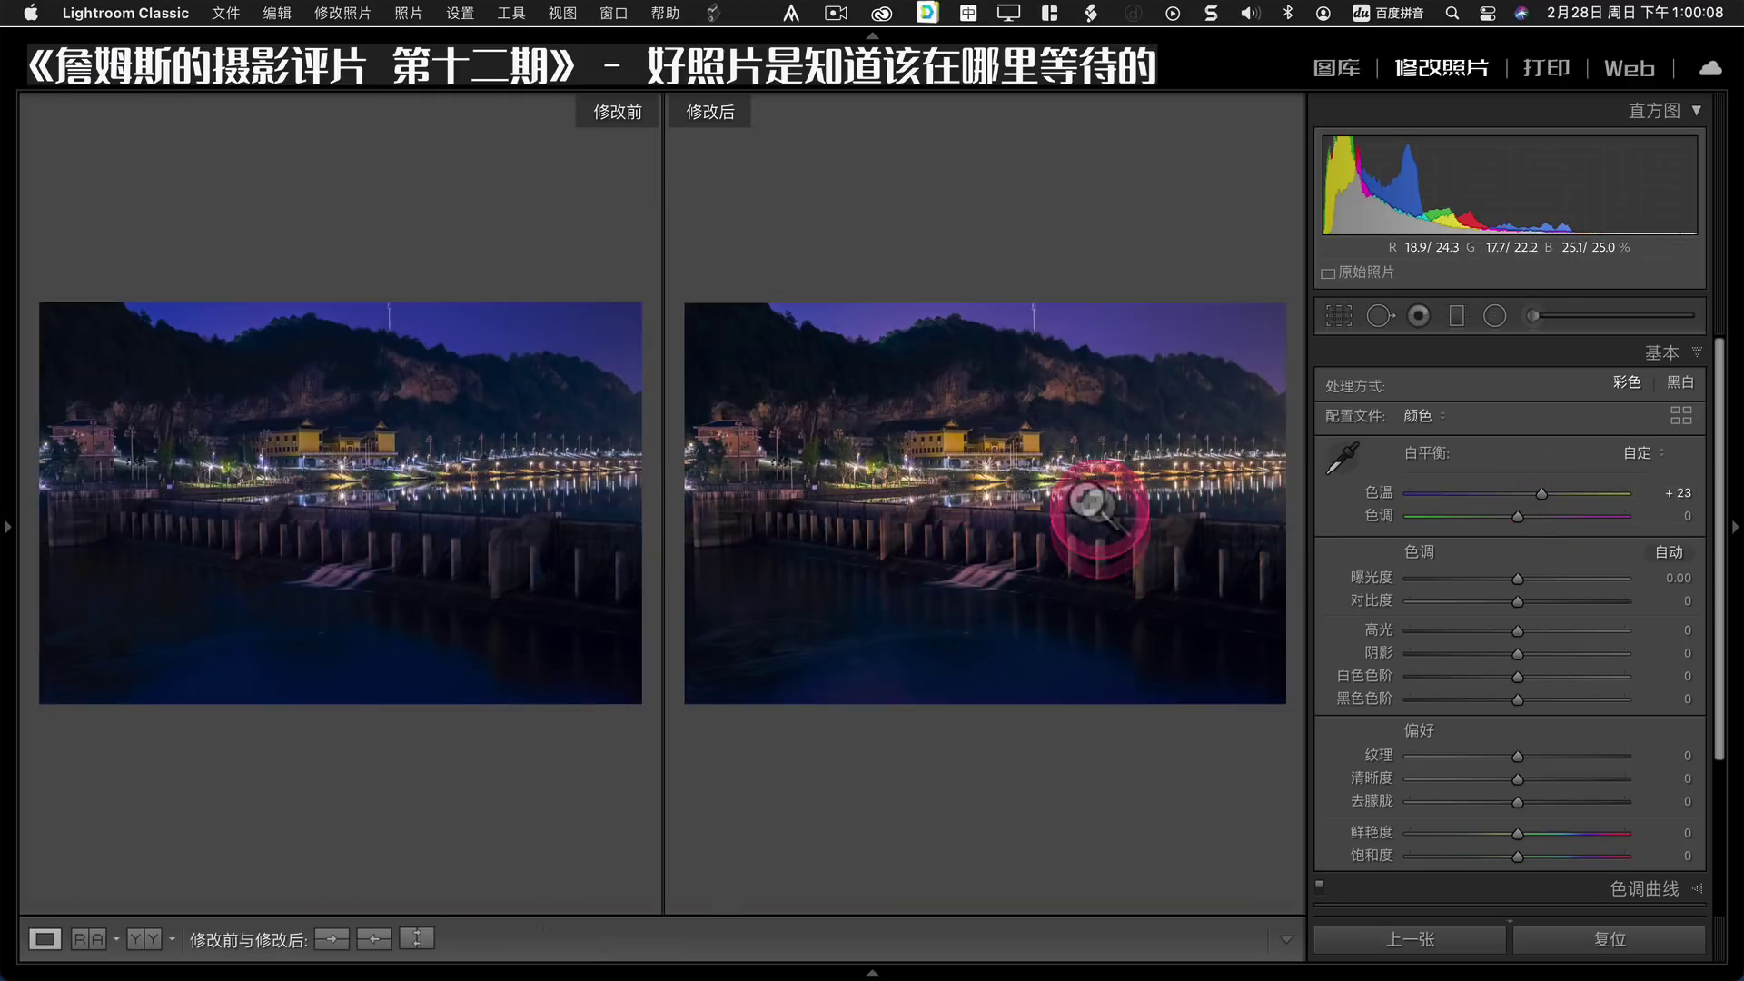
{"action": "key", "text": "y"}
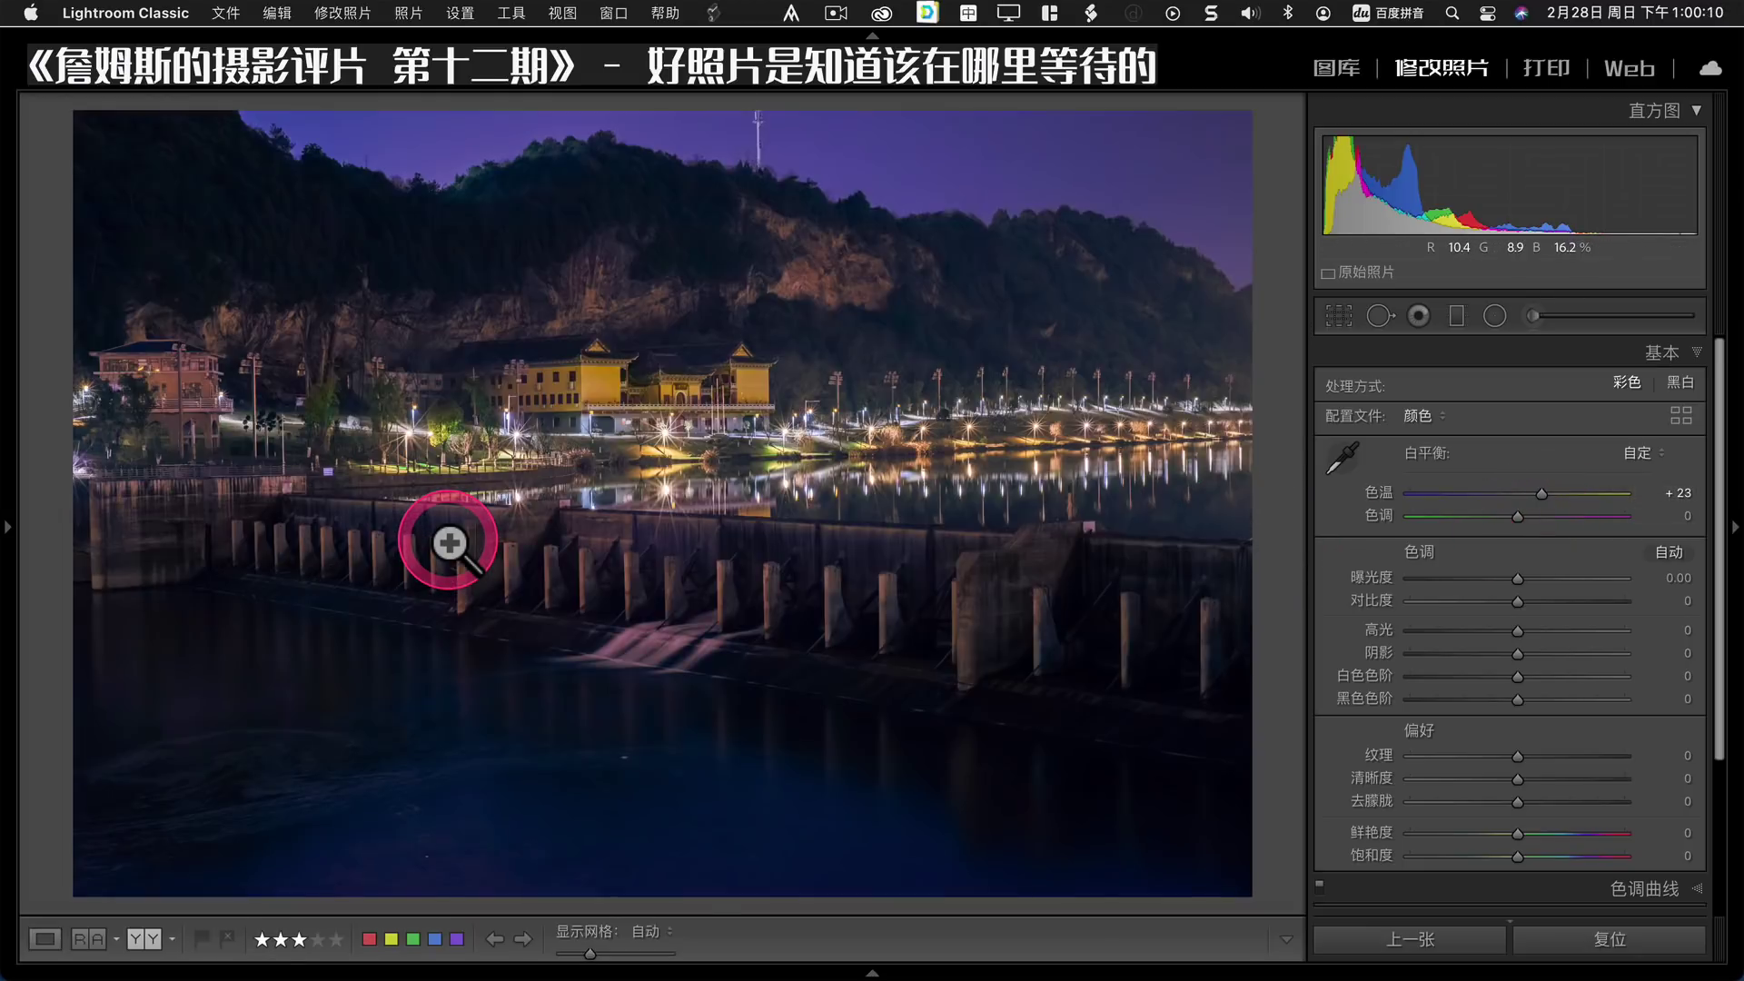
{"action": "key", "text": "Right"}
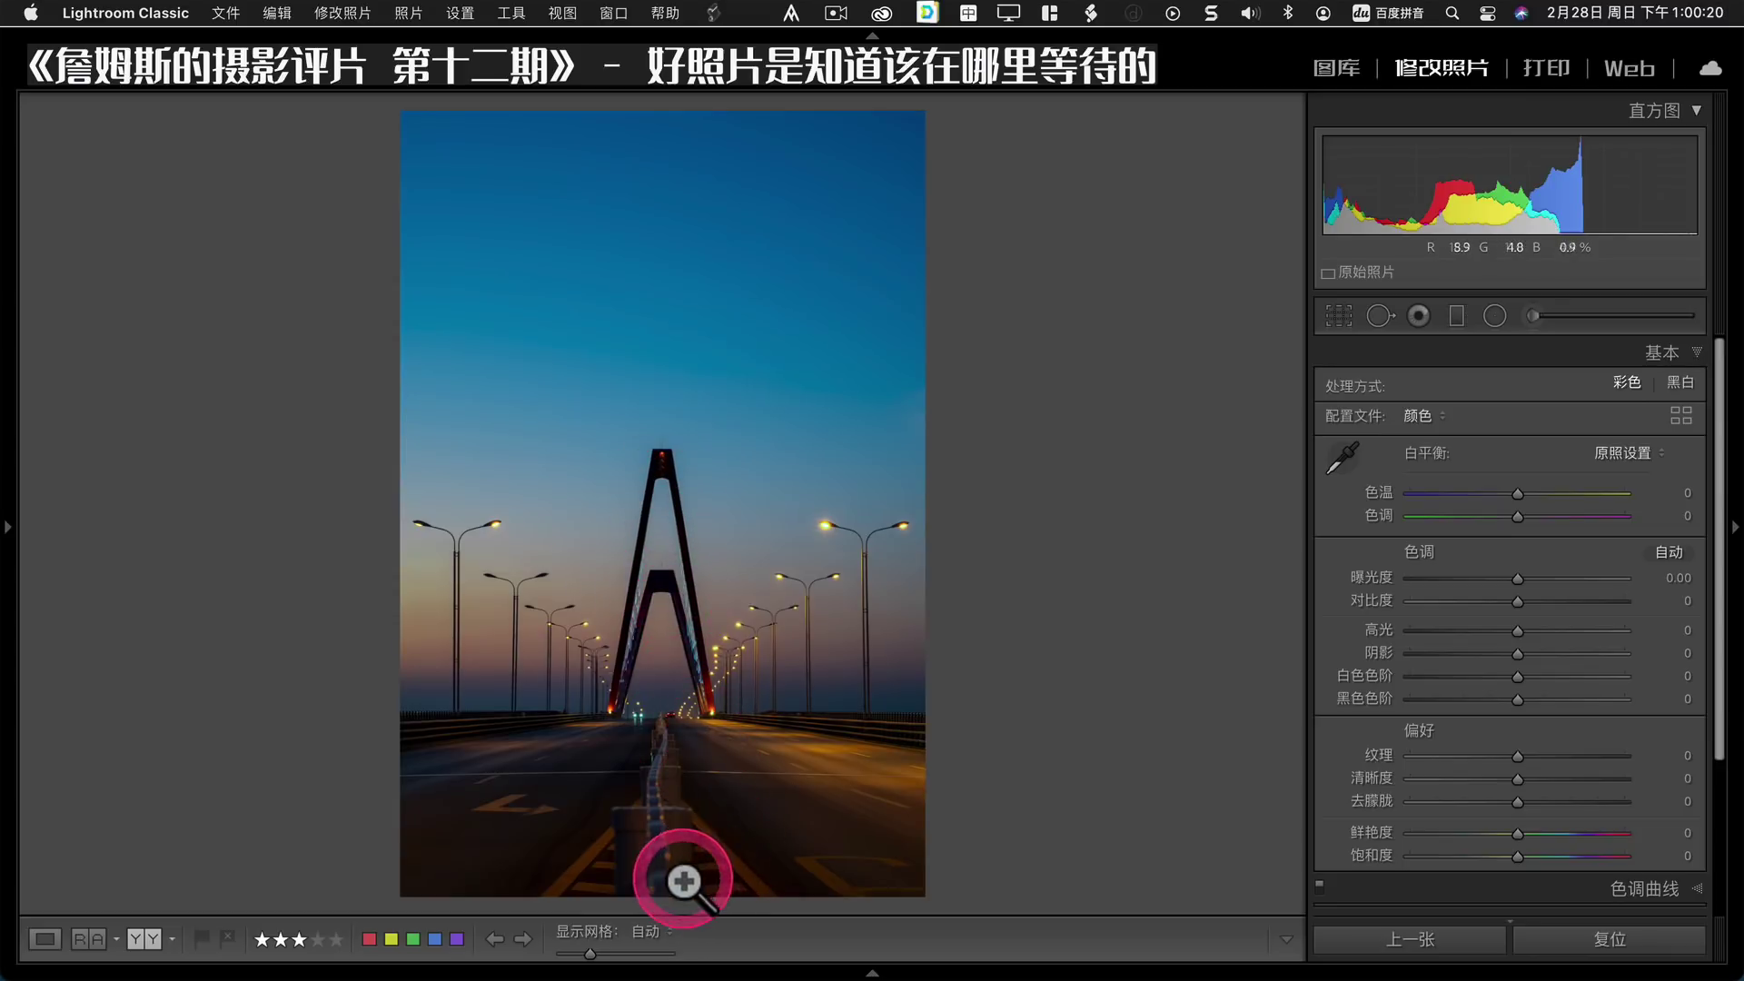
Crop the dusk bridge photo to a 1x1 square framed around the bridge.
{"action": "left_click", "coordinate": [1335, 315]}
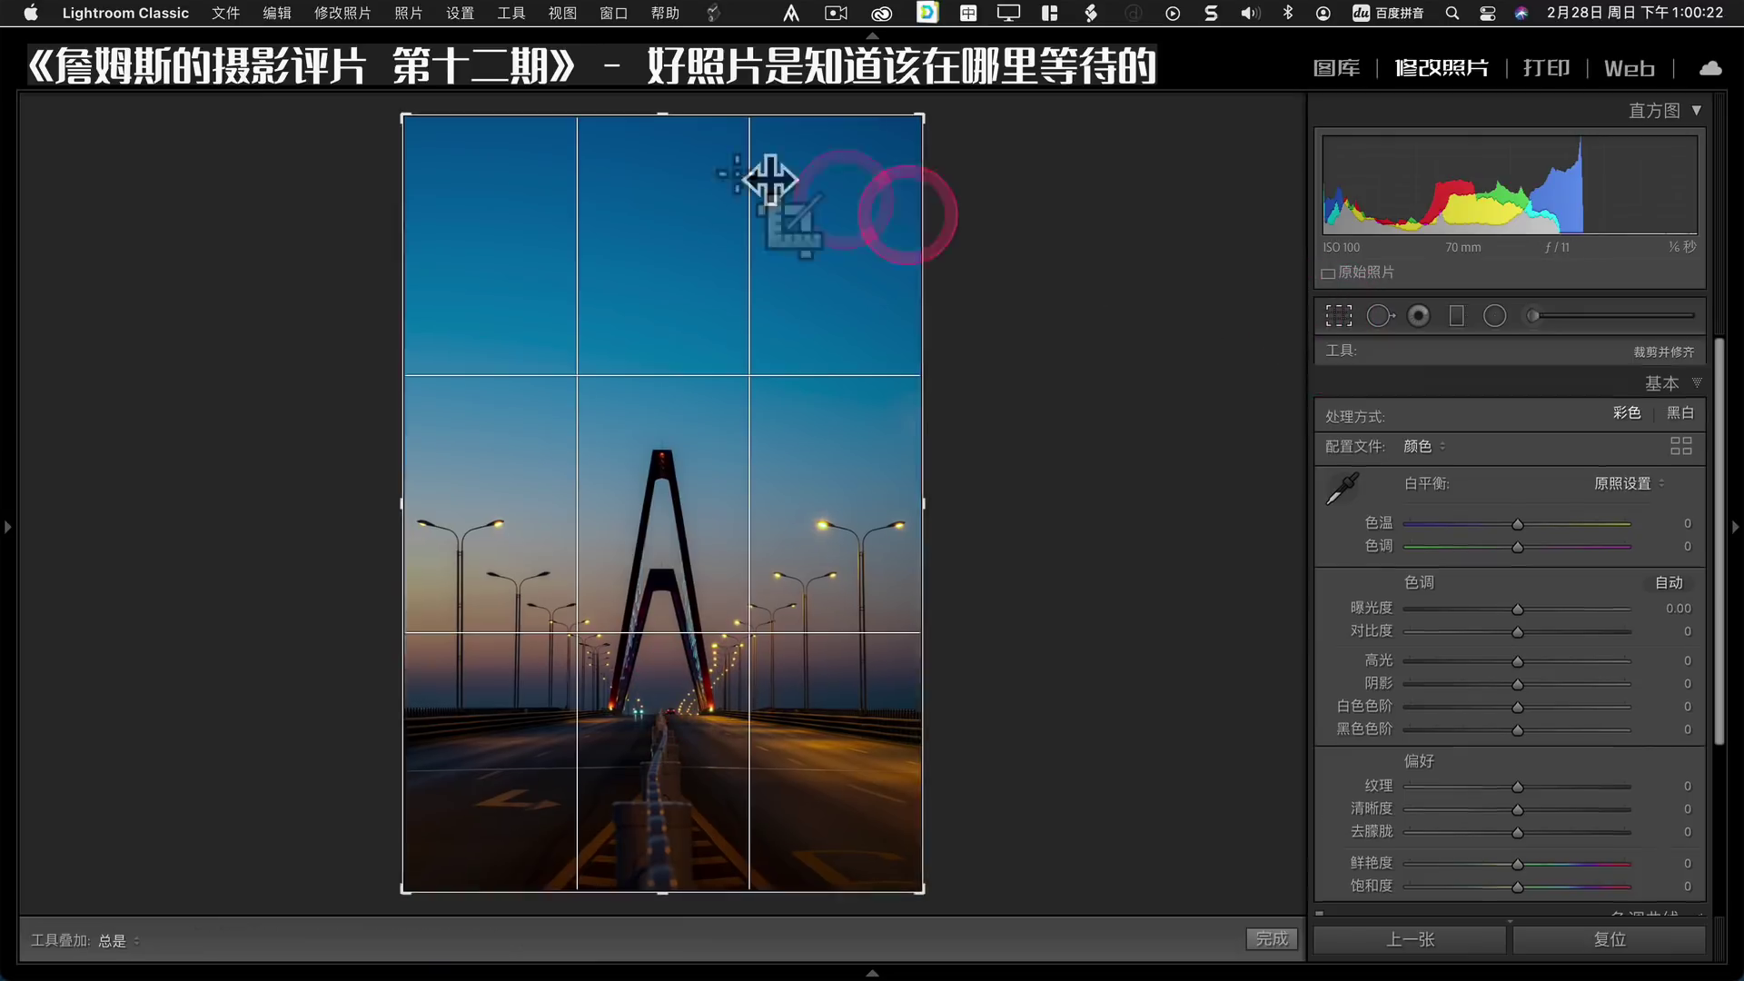
{"action": "left_click_drag", "start_coordinate": [642, 109], "coordinate": [647, 164]}
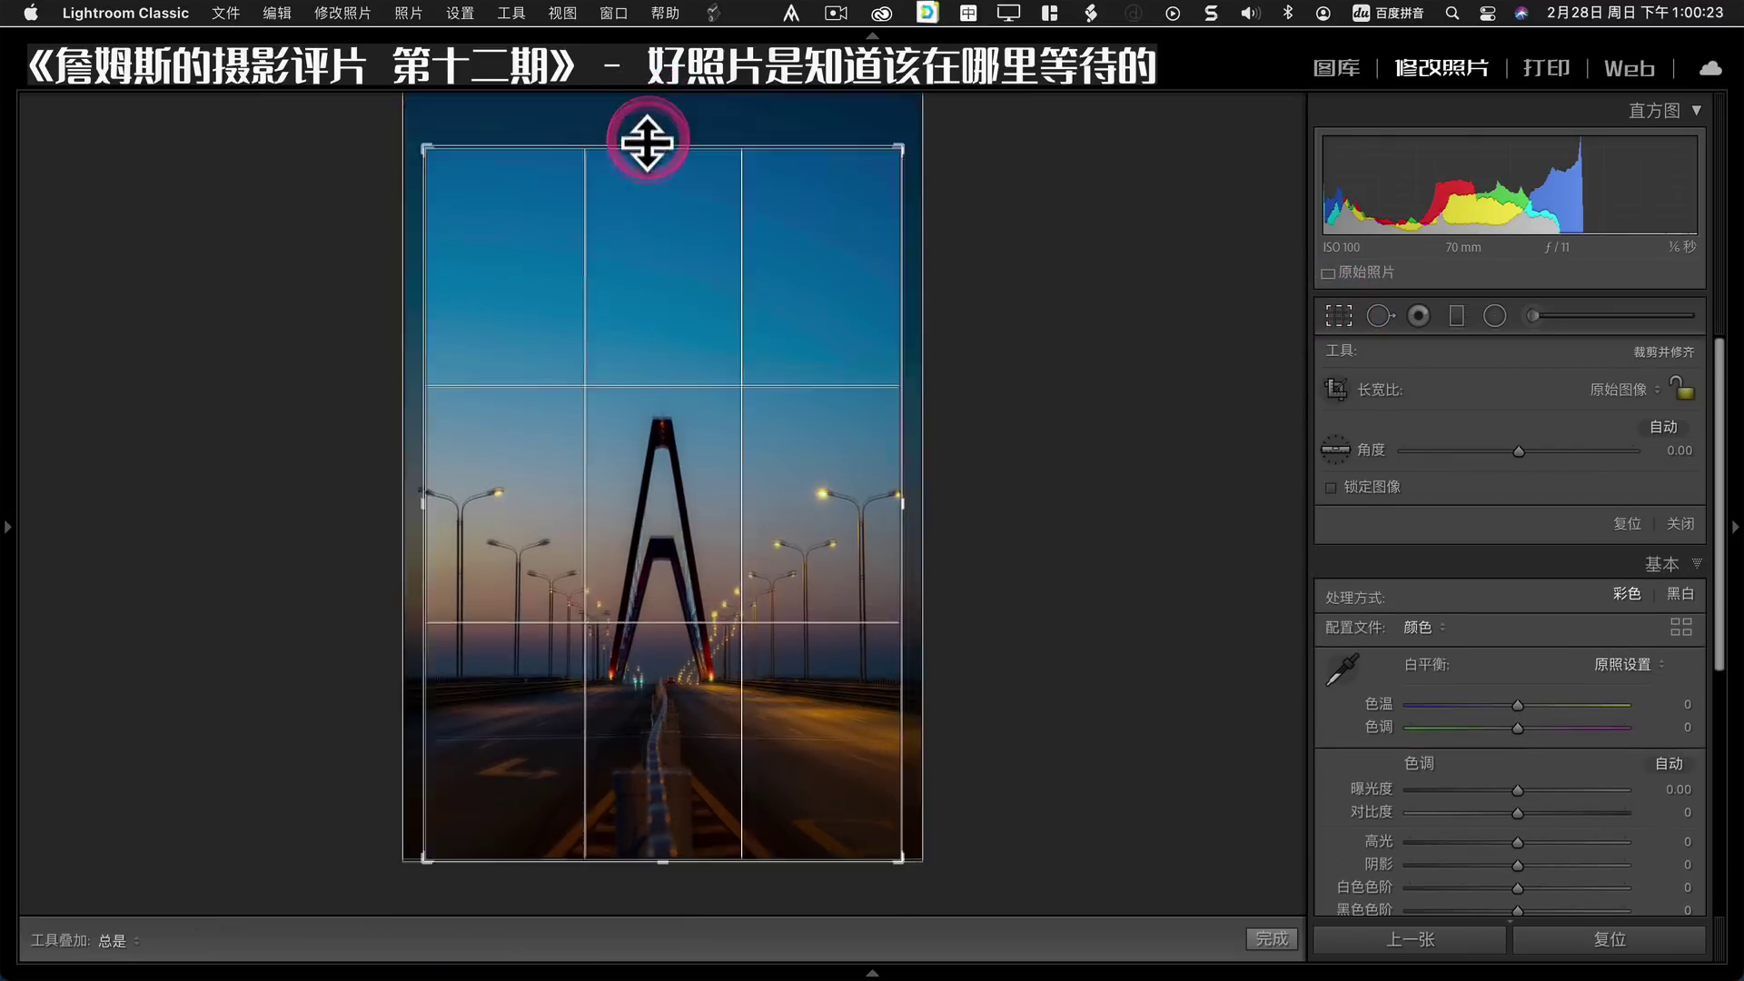
{"action": "left_click", "coordinate": [1621, 392]}
{"action": "left_click", "coordinate": [1595, 427]}
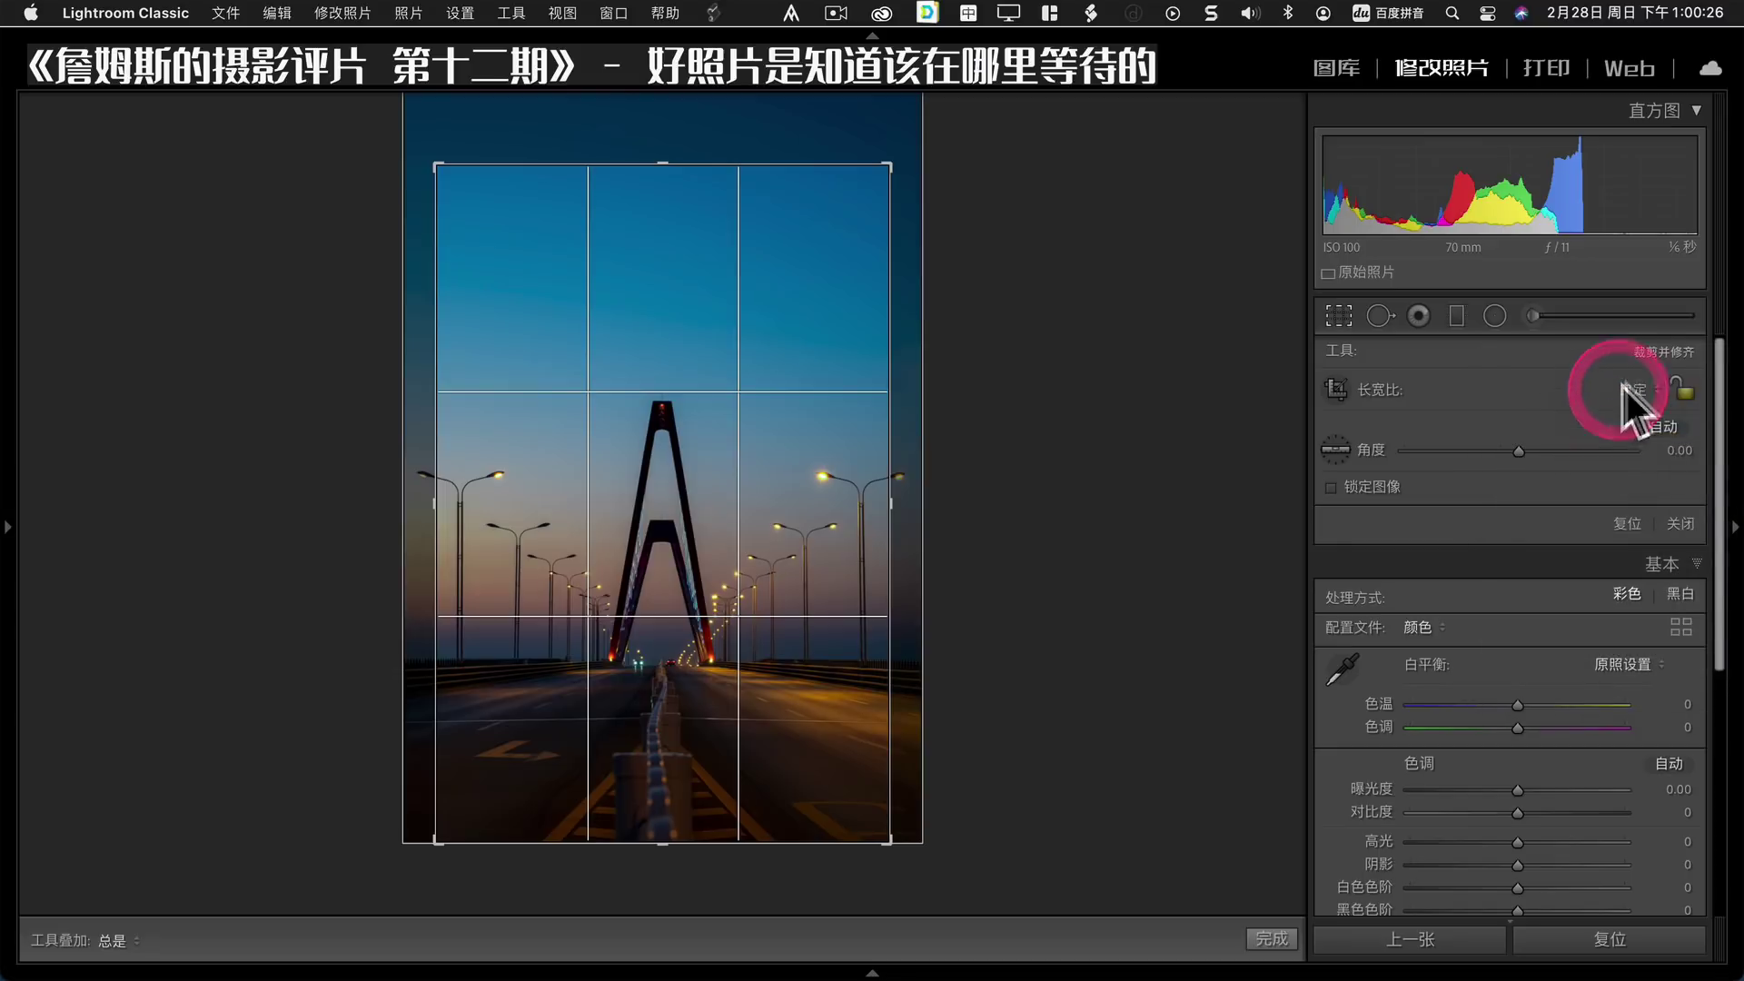
{"action": "left_click", "coordinate": [1626, 390]}
{"action": "left_click", "coordinate": [1500, 440]}
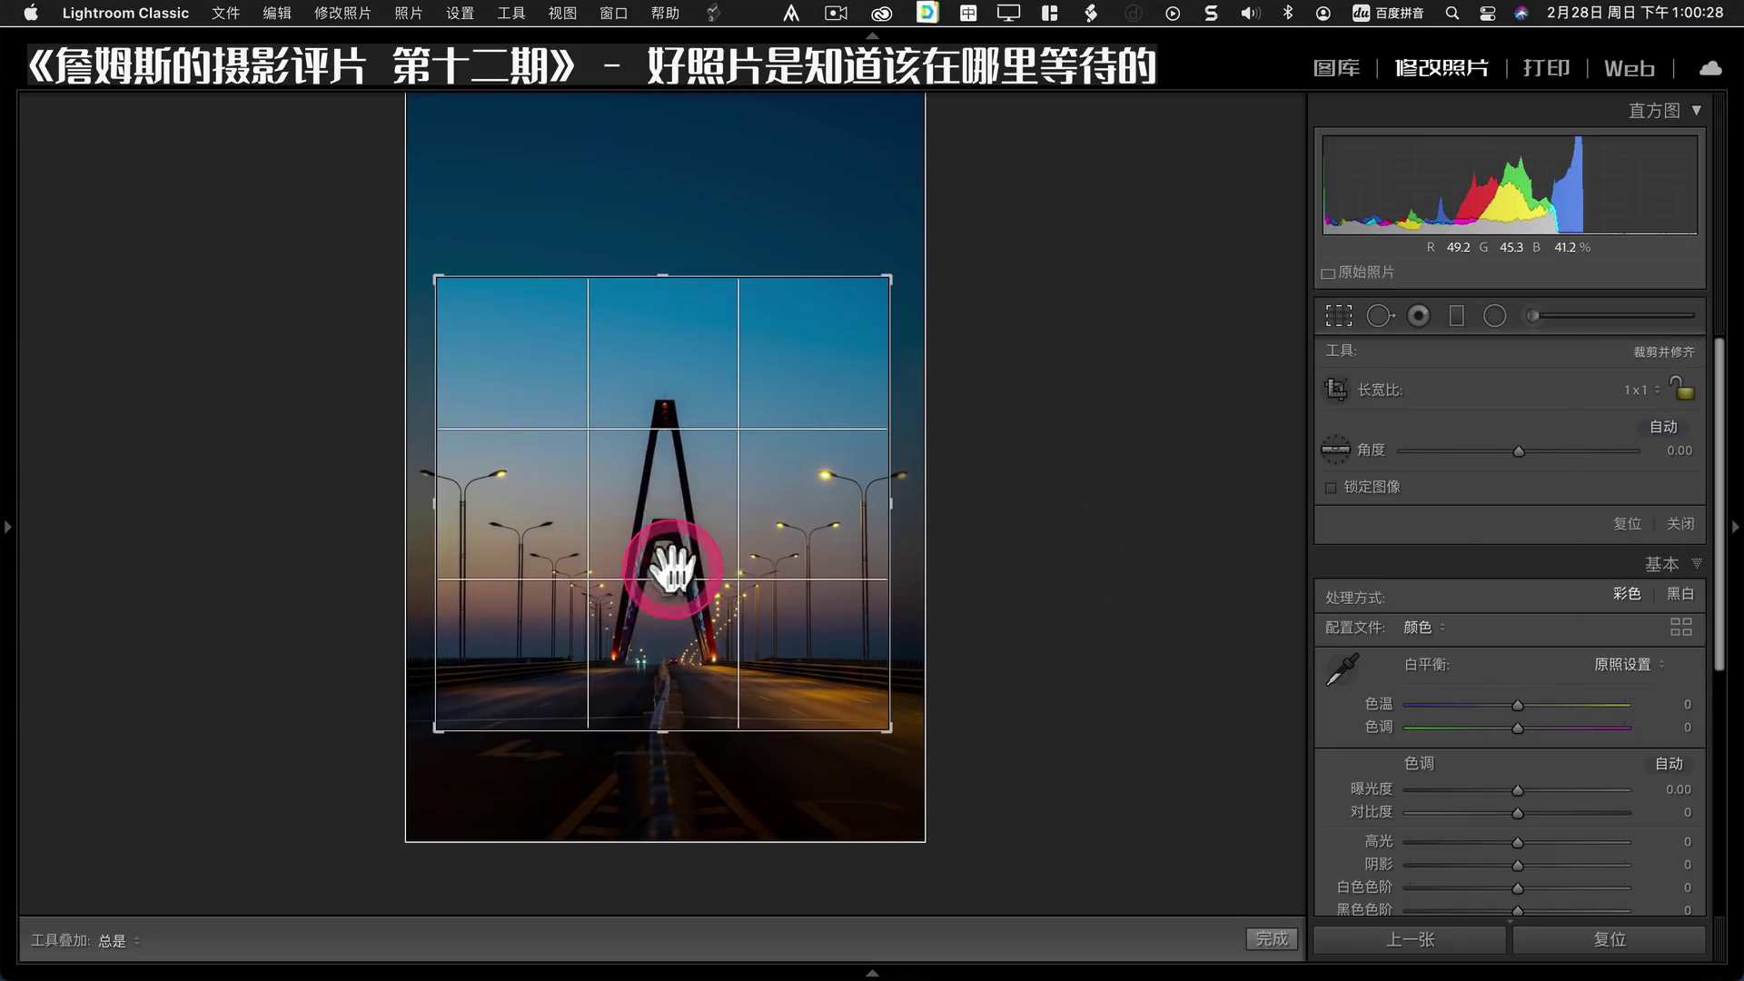
{"action": "left_click_drag", "start_coordinate": [889, 731], "coordinate": [927, 752]}
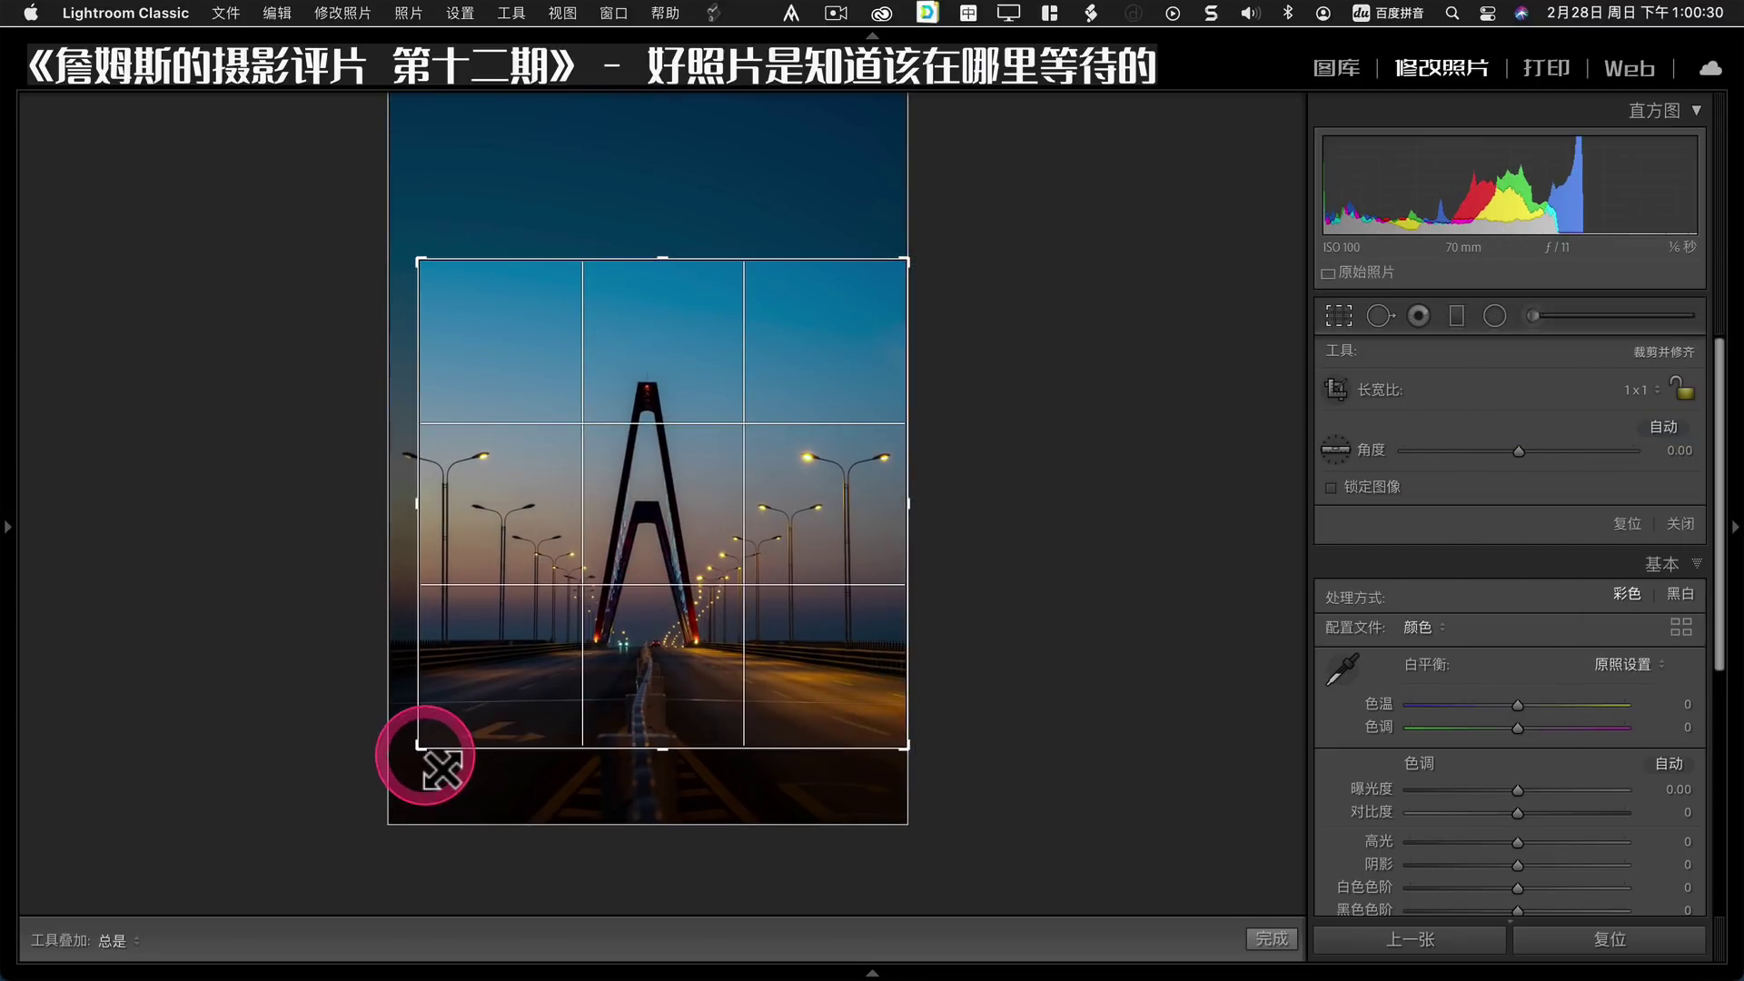
{"action": "left_click_drag", "start_coordinate": [420, 747], "coordinate": [373, 791]}
{"action": "left_click_drag", "start_coordinate": [603, 654], "coordinate": [604, 633]}
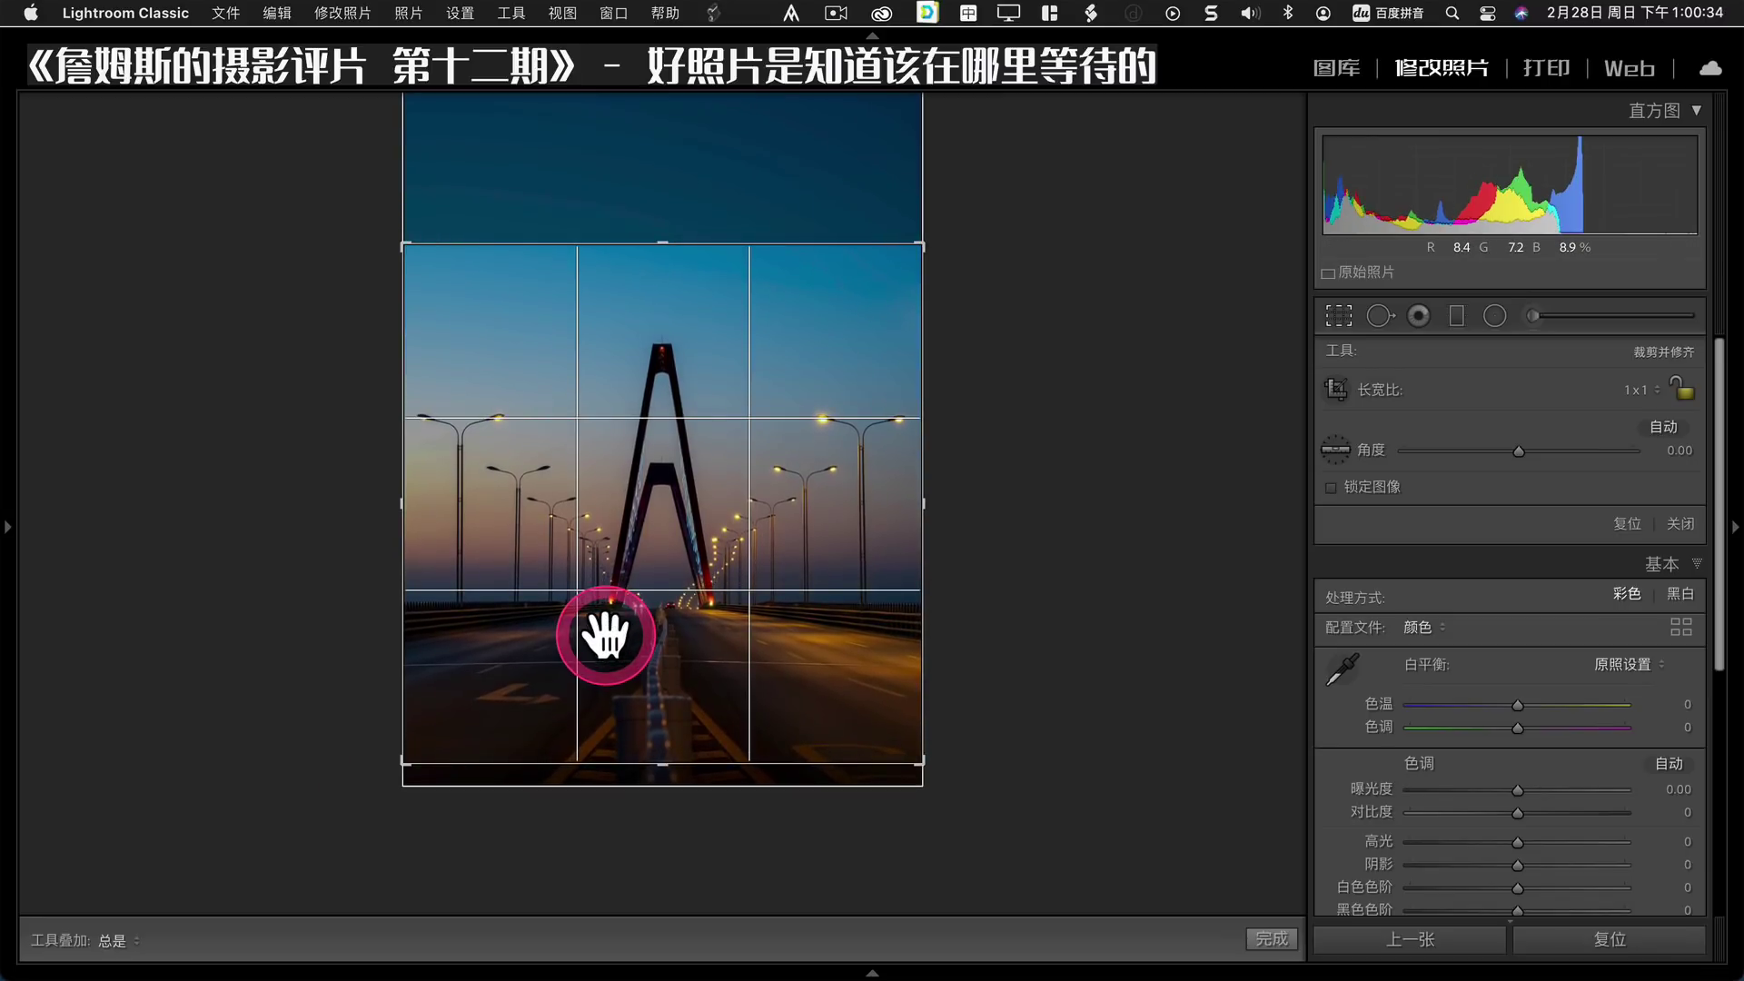
{"action": "key", "text": "Return"}
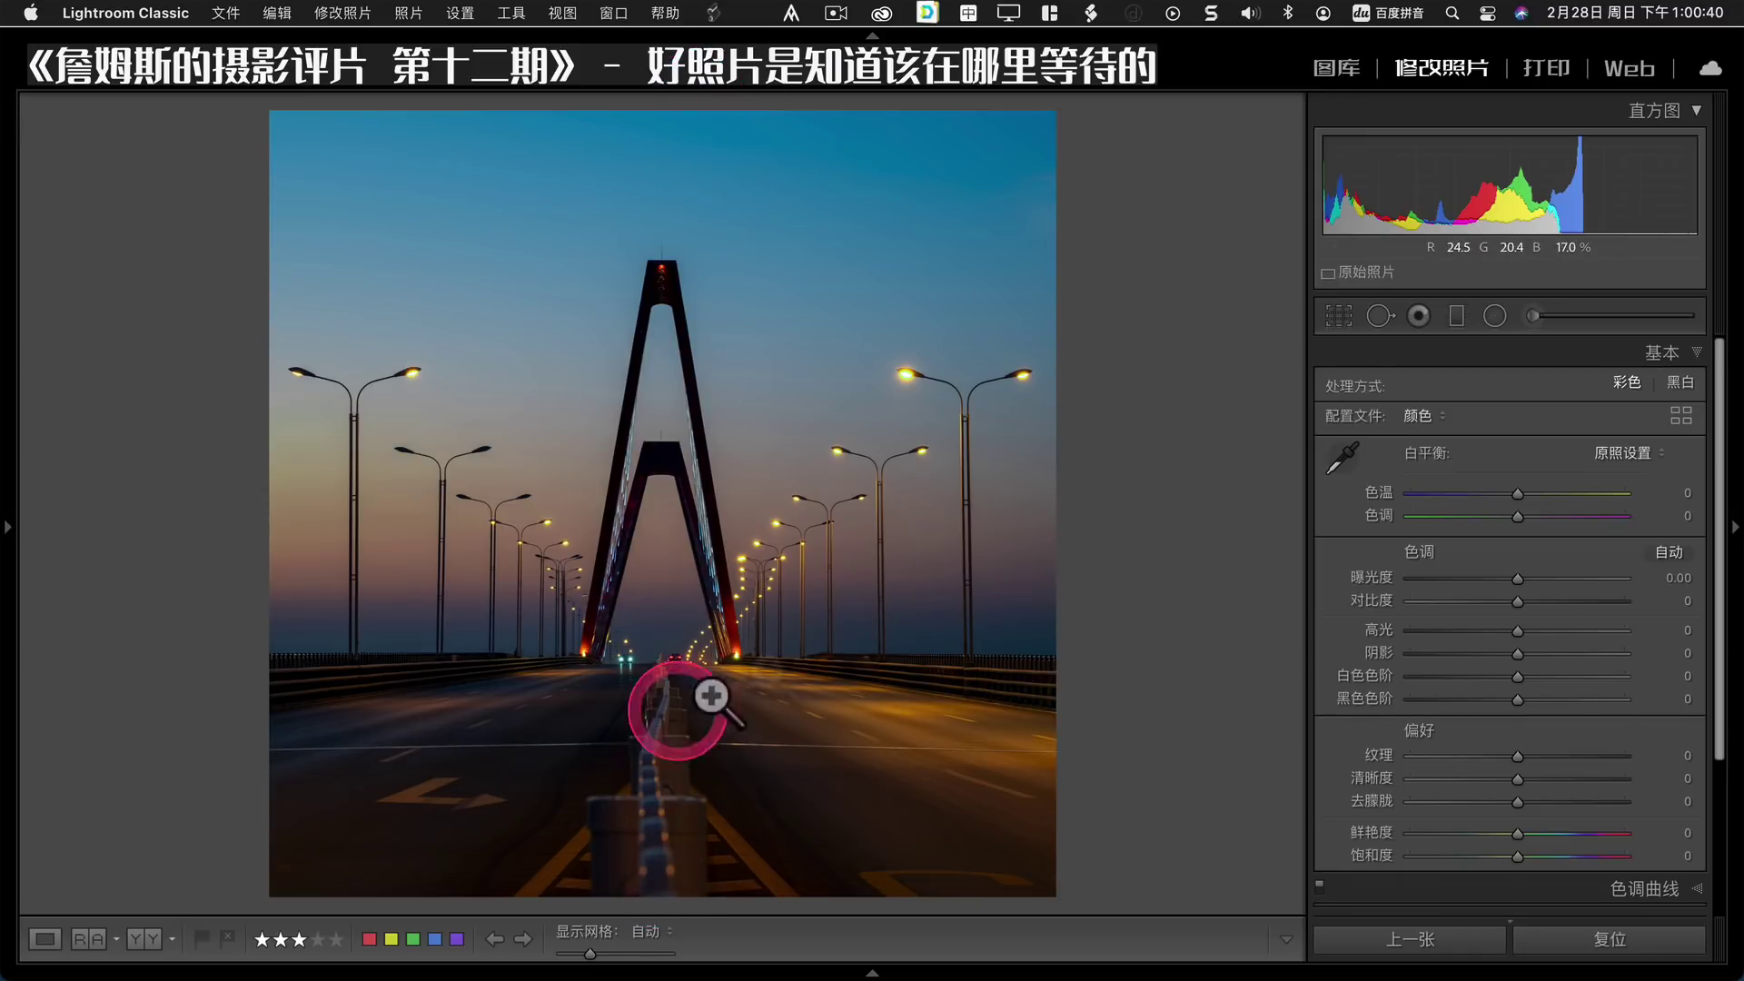
Reset the bridge photo's framing twice, undoing each reset to keep the square crop.
{"action": "left_click", "coordinate": [1617, 940]}
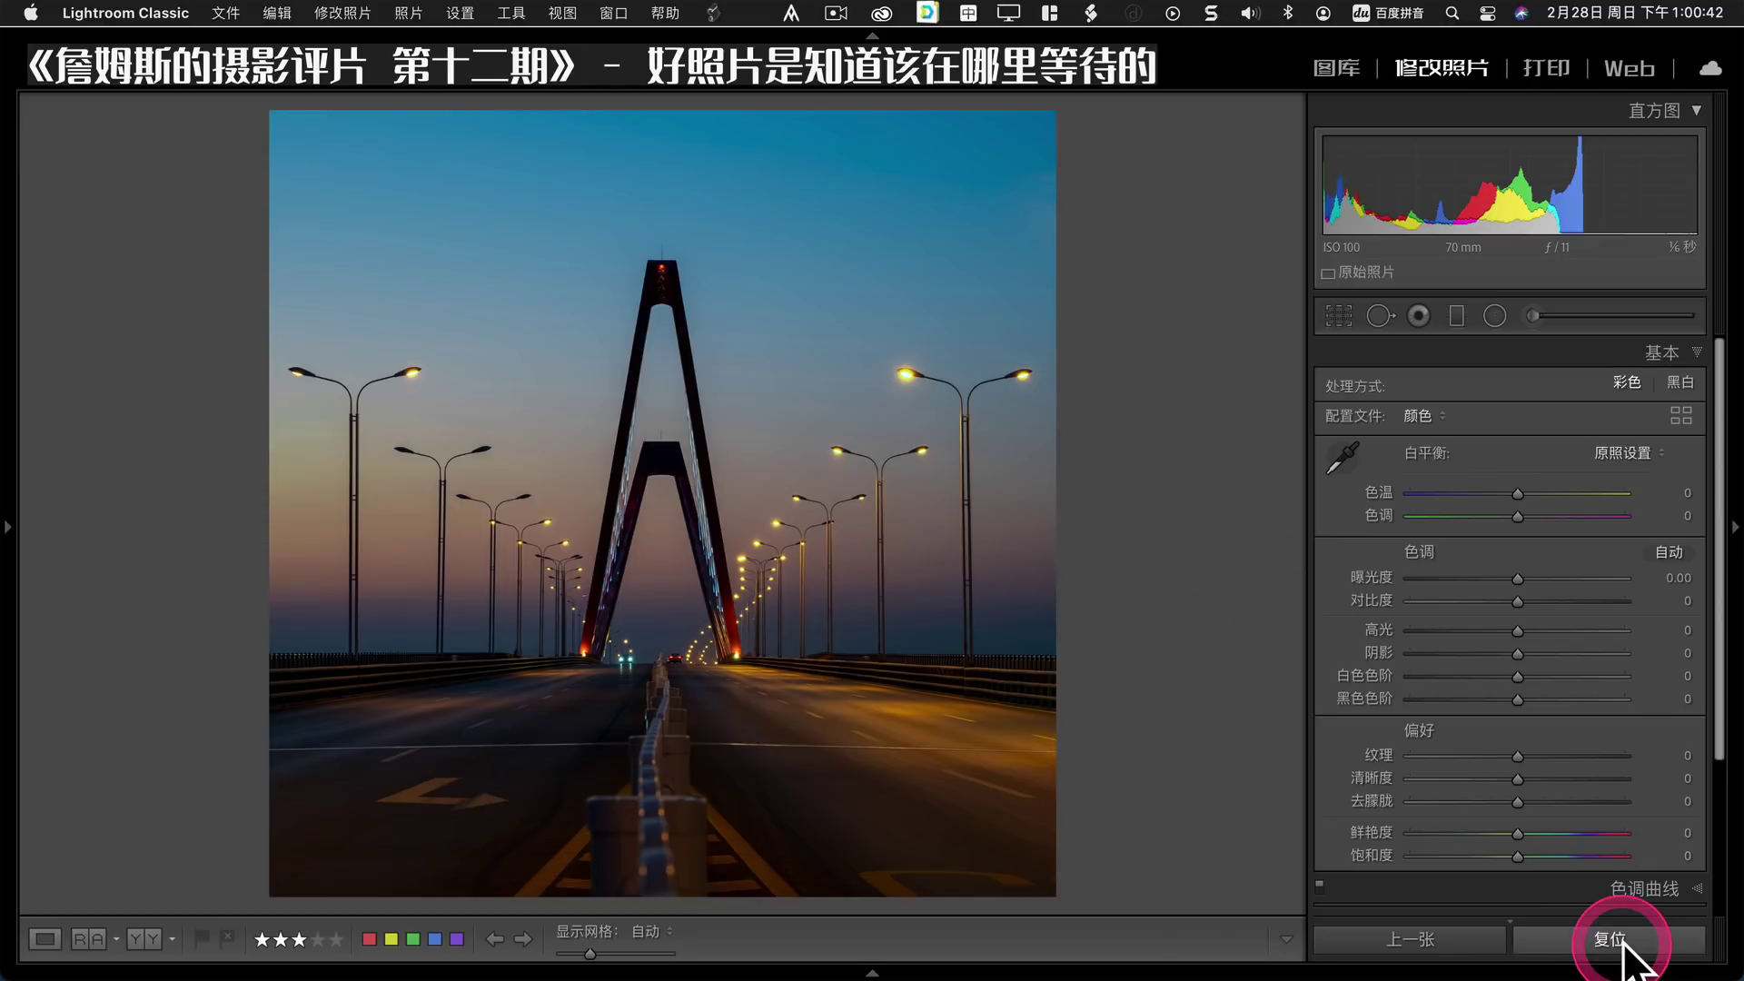
{"action": "key", "text": "super+z"}
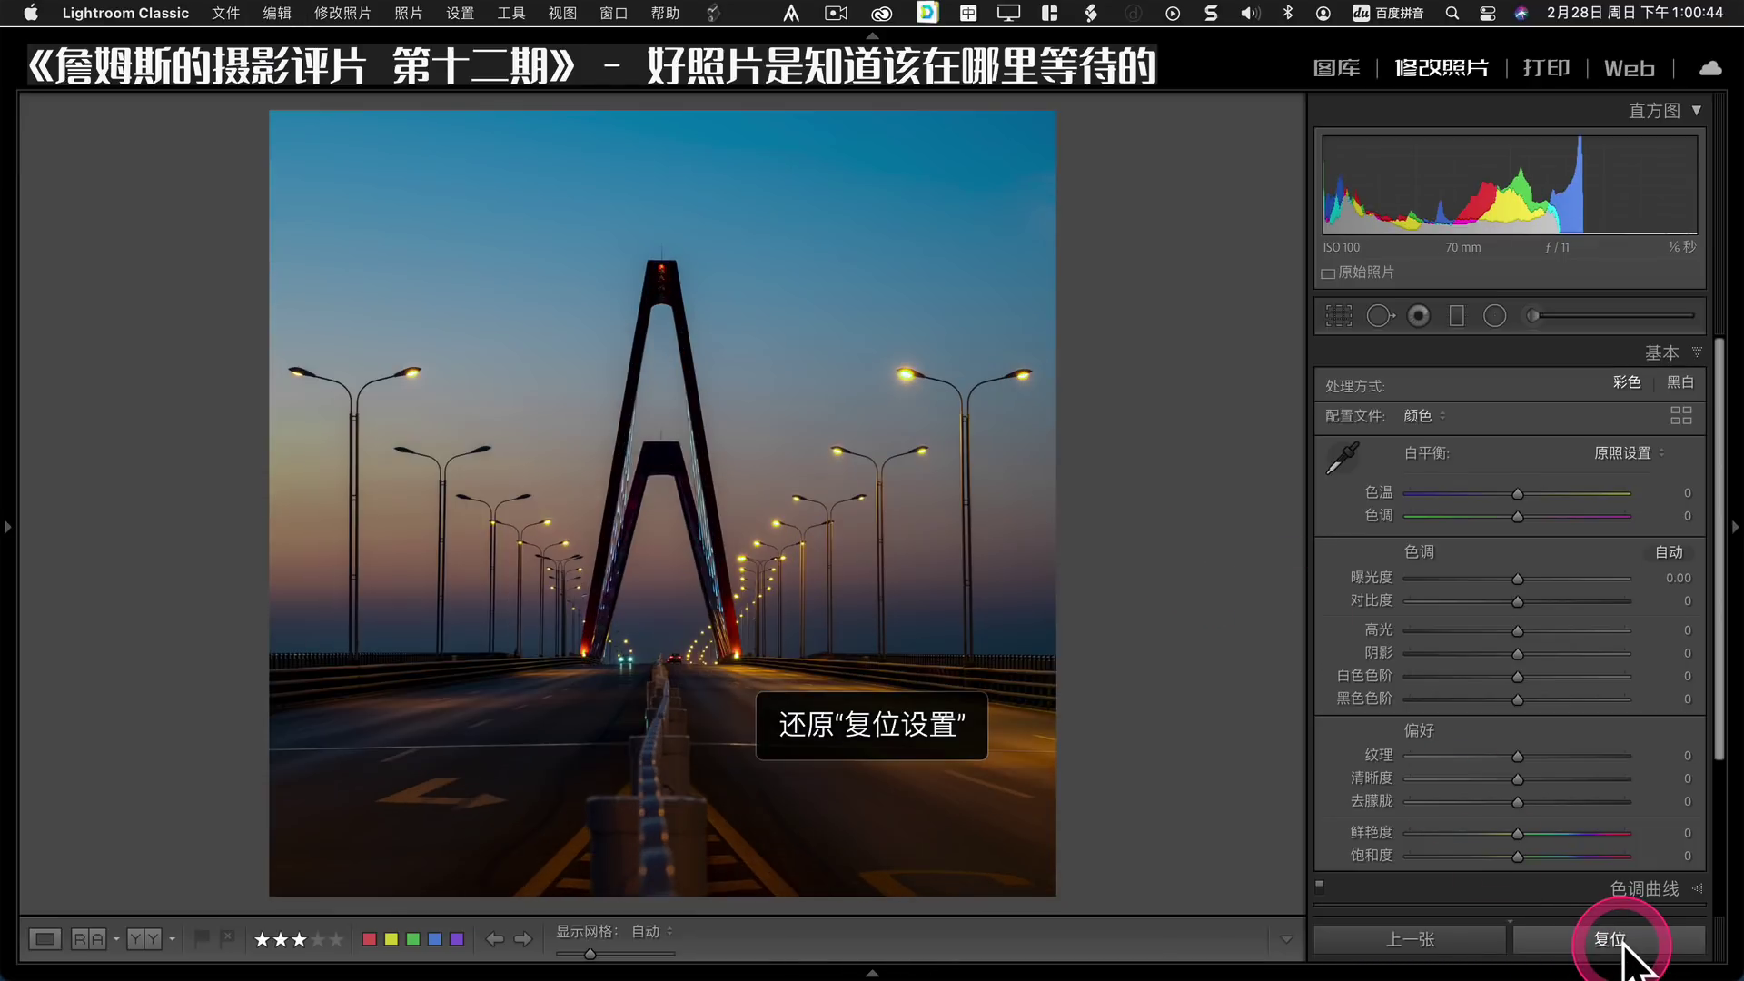
{"action": "left_click", "coordinate": [1617, 940]}
{"action": "key", "text": "super+z"}
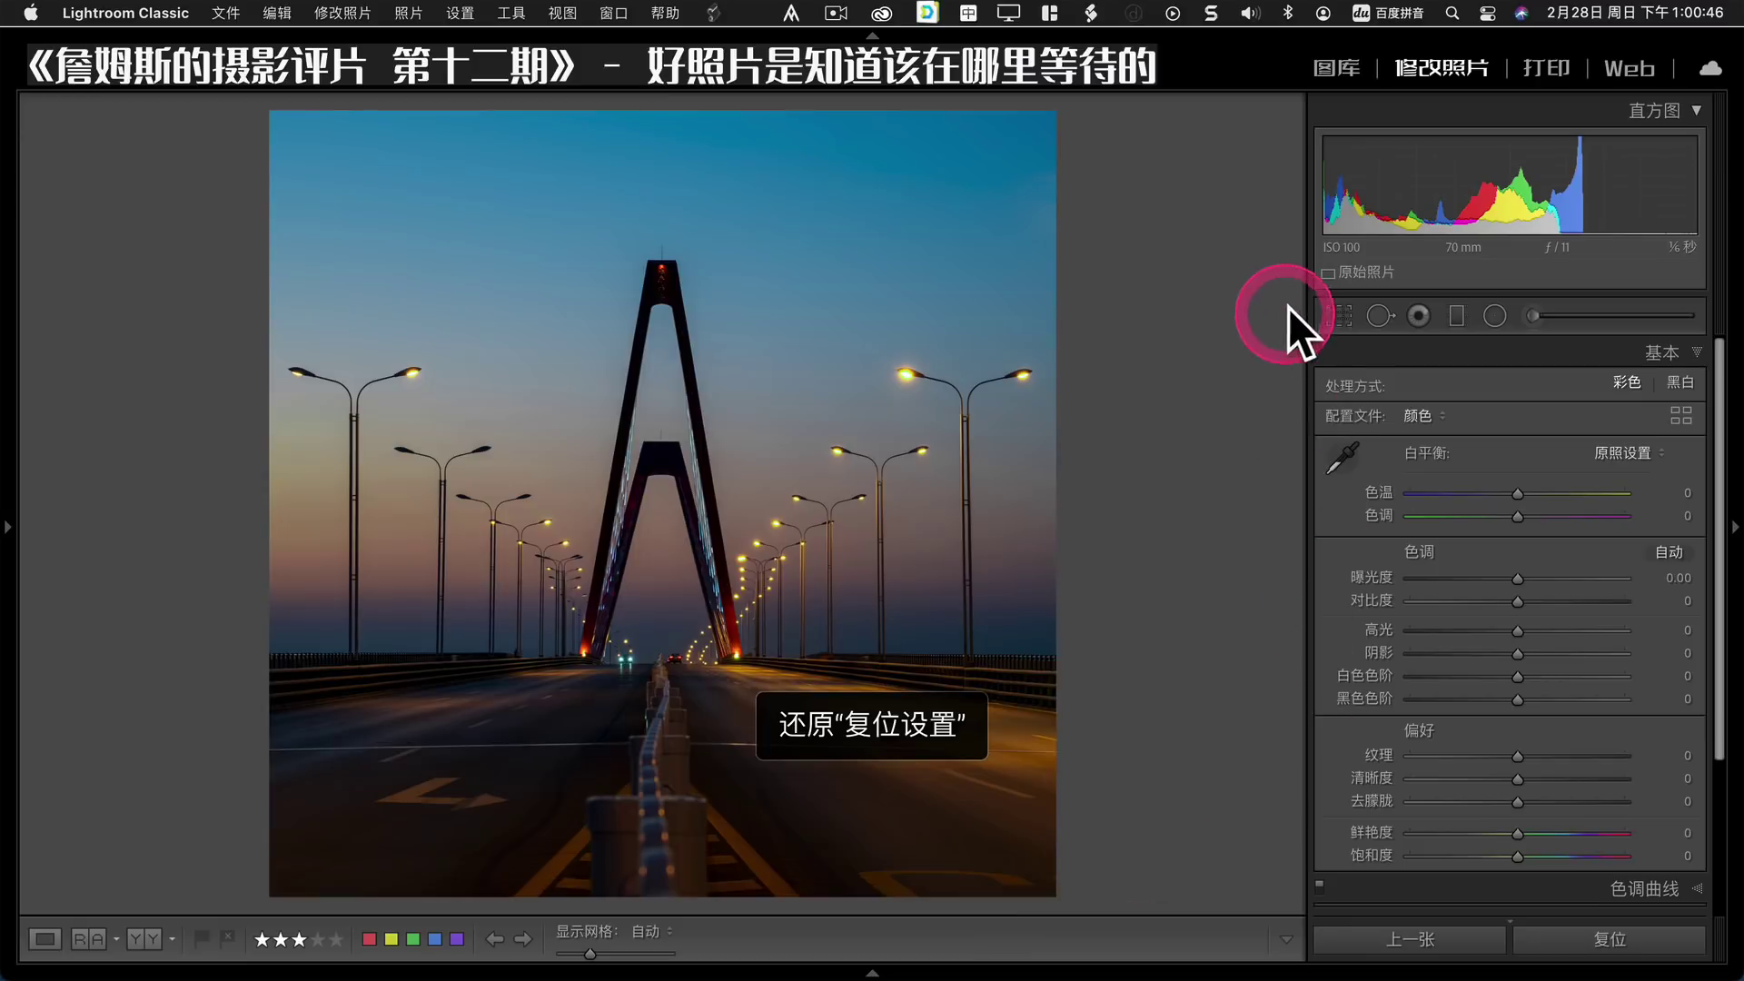
Raise the bridge higher within the square crop, then return to the thumbnail grid.
{"action": "left_click", "coordinate": [1332, 313]}
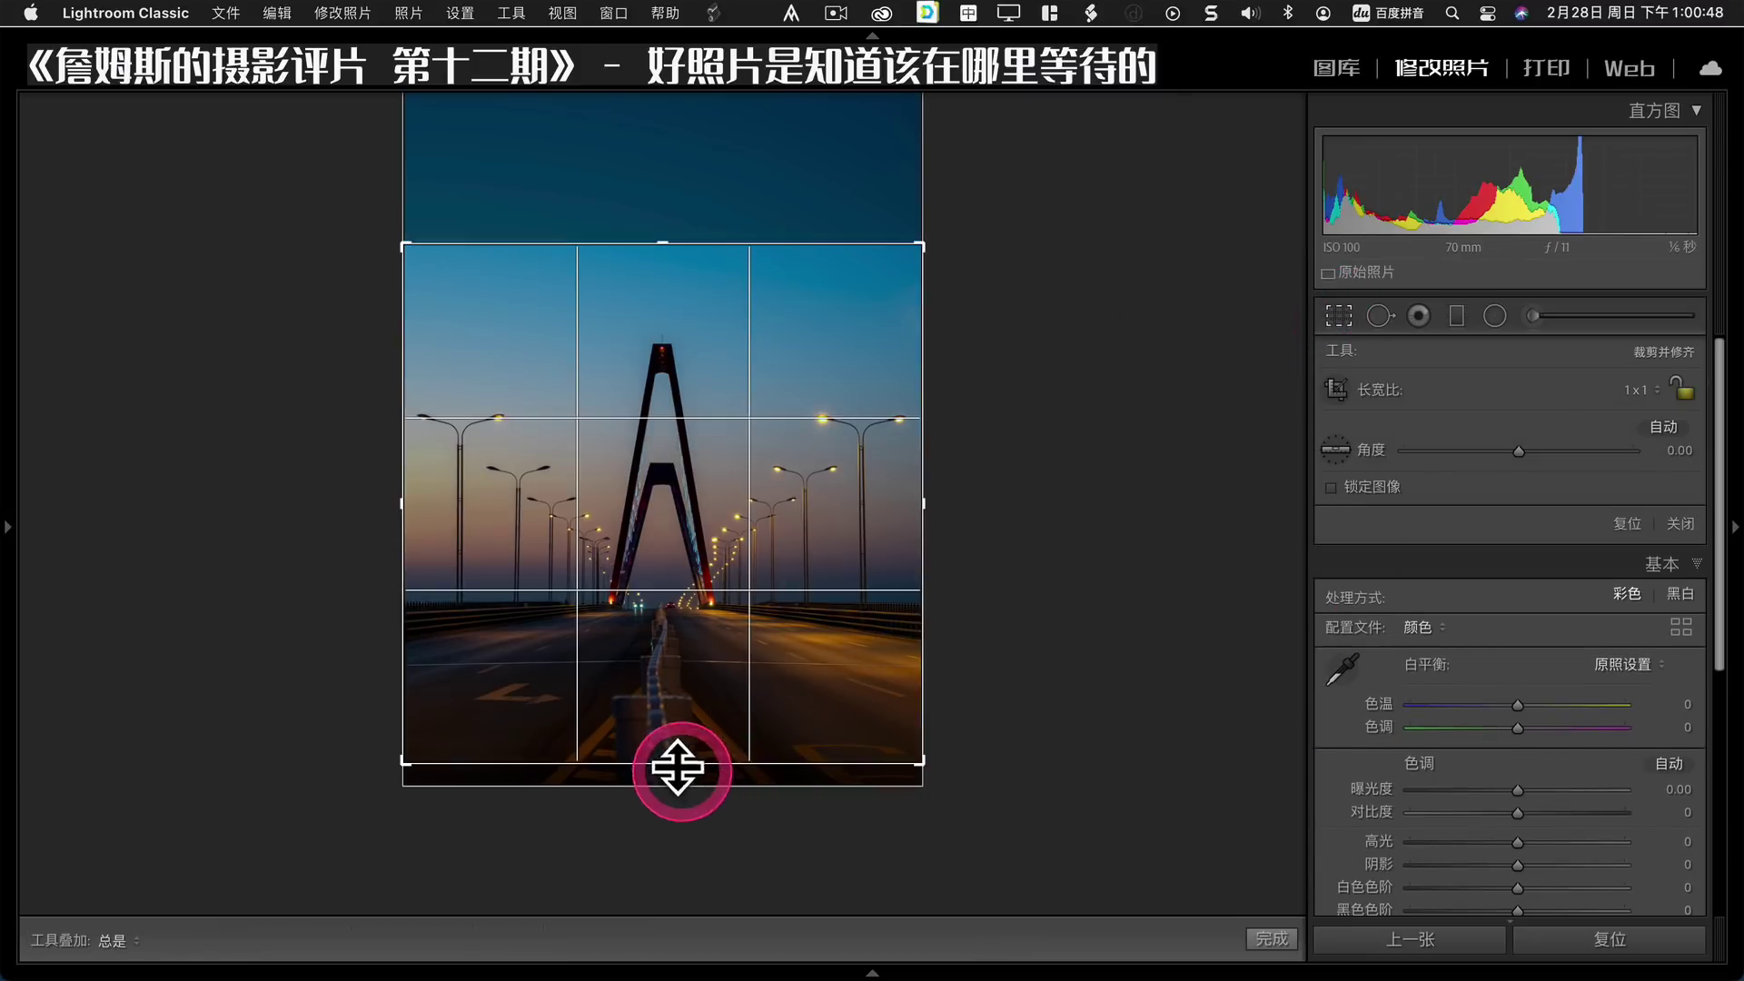
{"action": "left_click_drag", "start_coordinate": [651, 485], "coordinate": [654, 465]}
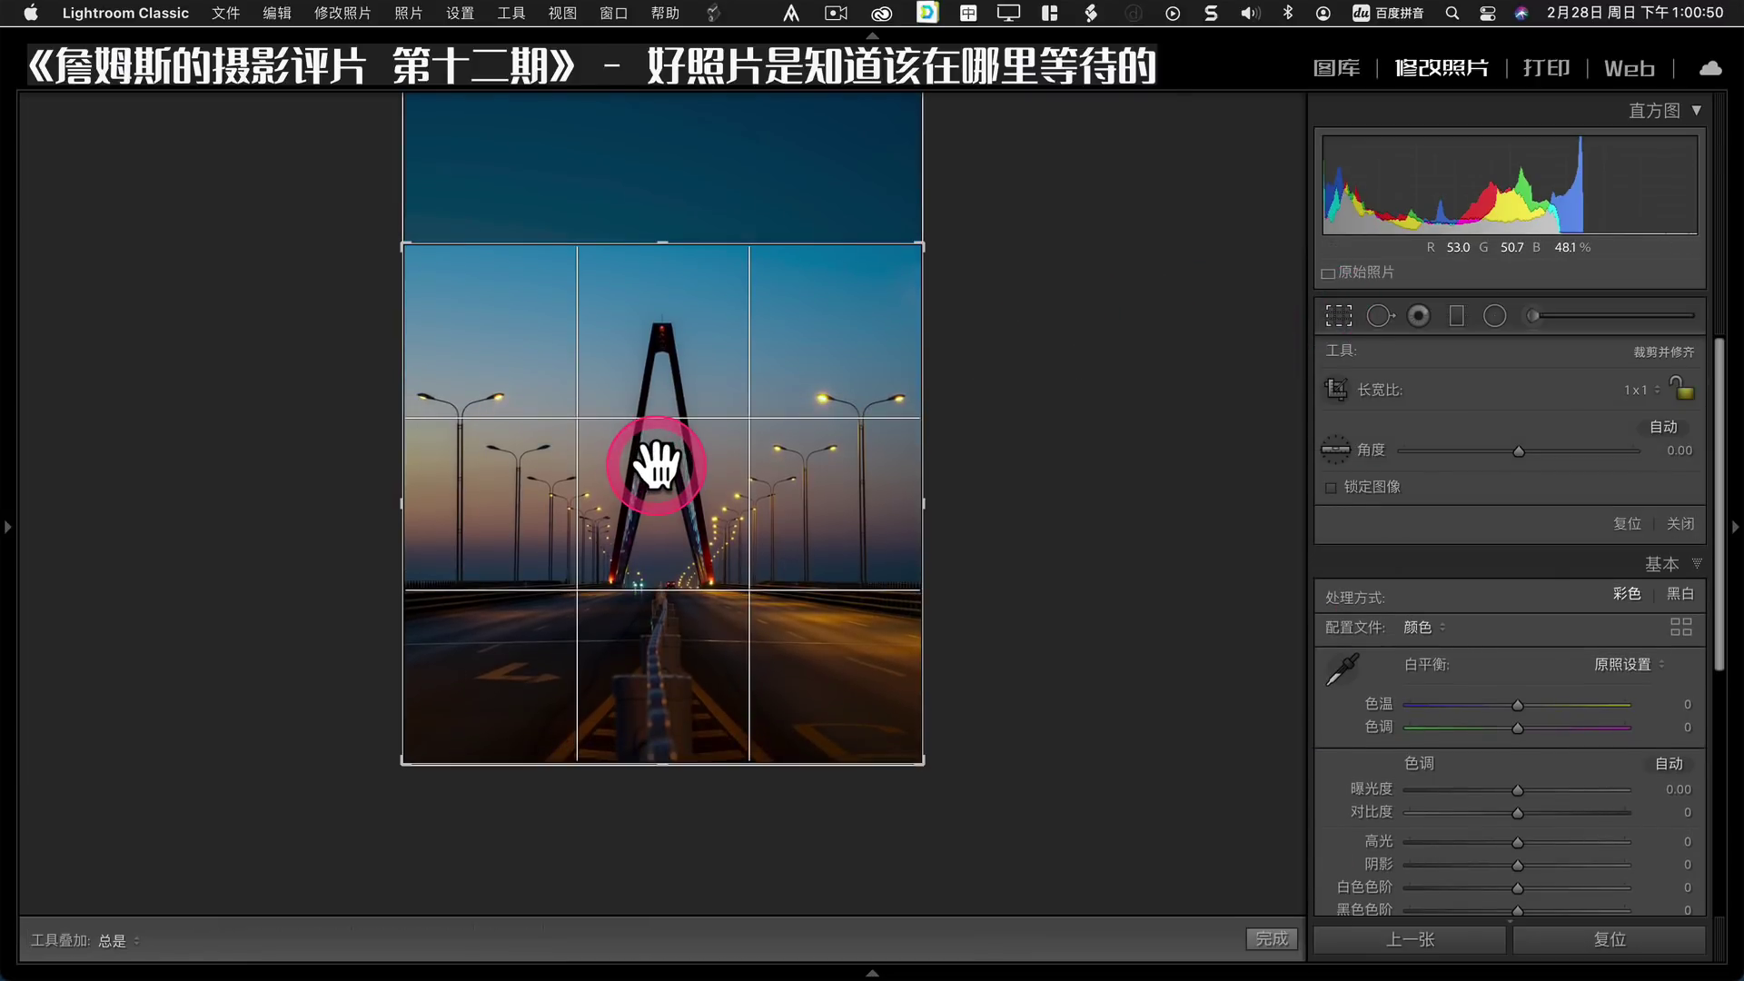
{"action": "key", "text": "Return"}
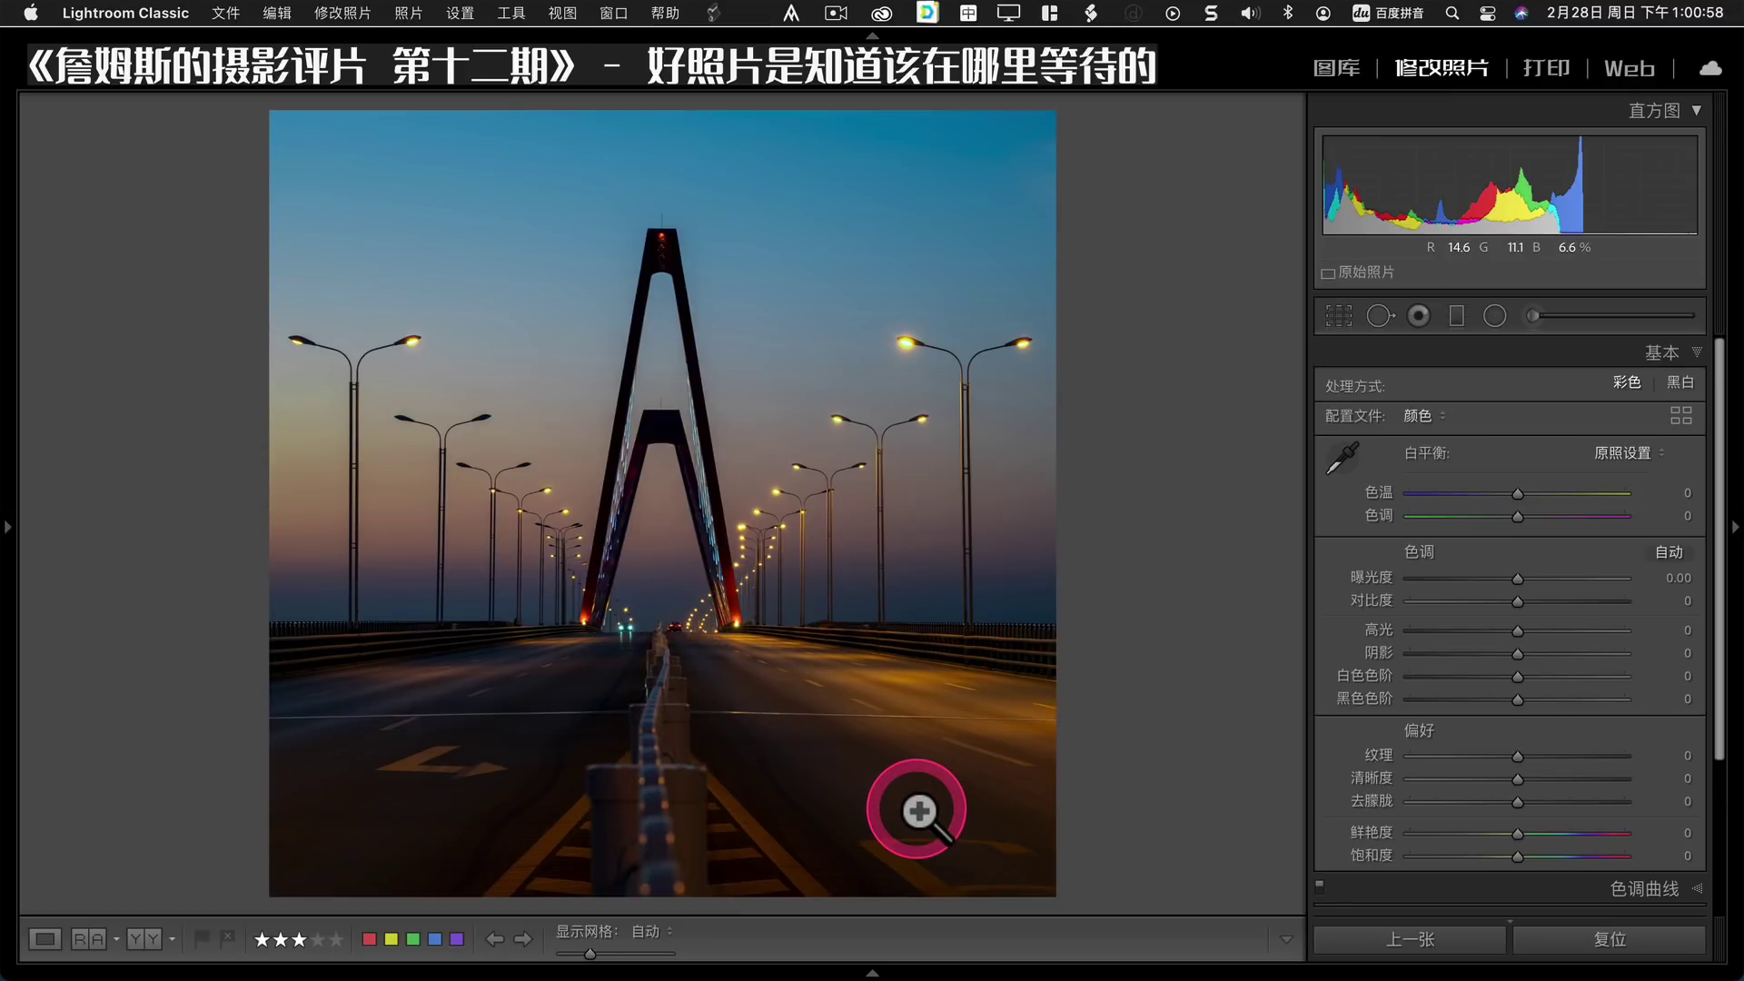
{"action": "key", "text": "g"}
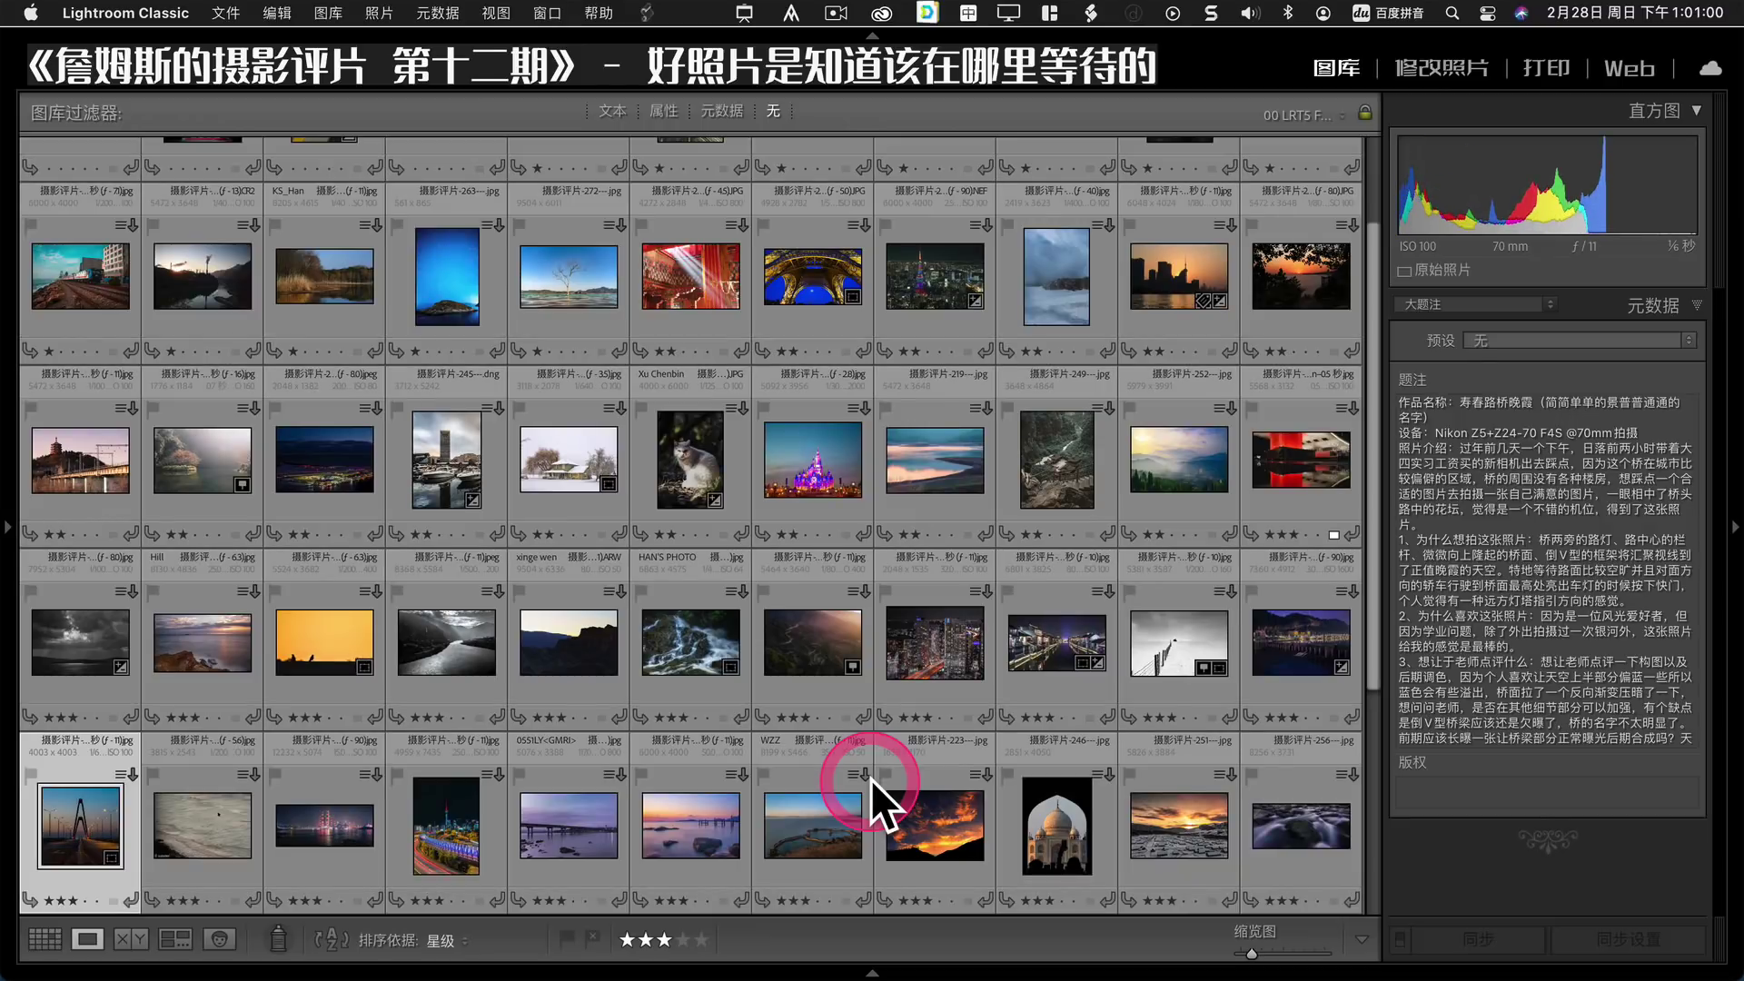
Open the frozen-lake bird photo full size, zoom in on the bird twice, then advance to the panorama.
{"action": "double_click", "coordinate": [215, 837]}
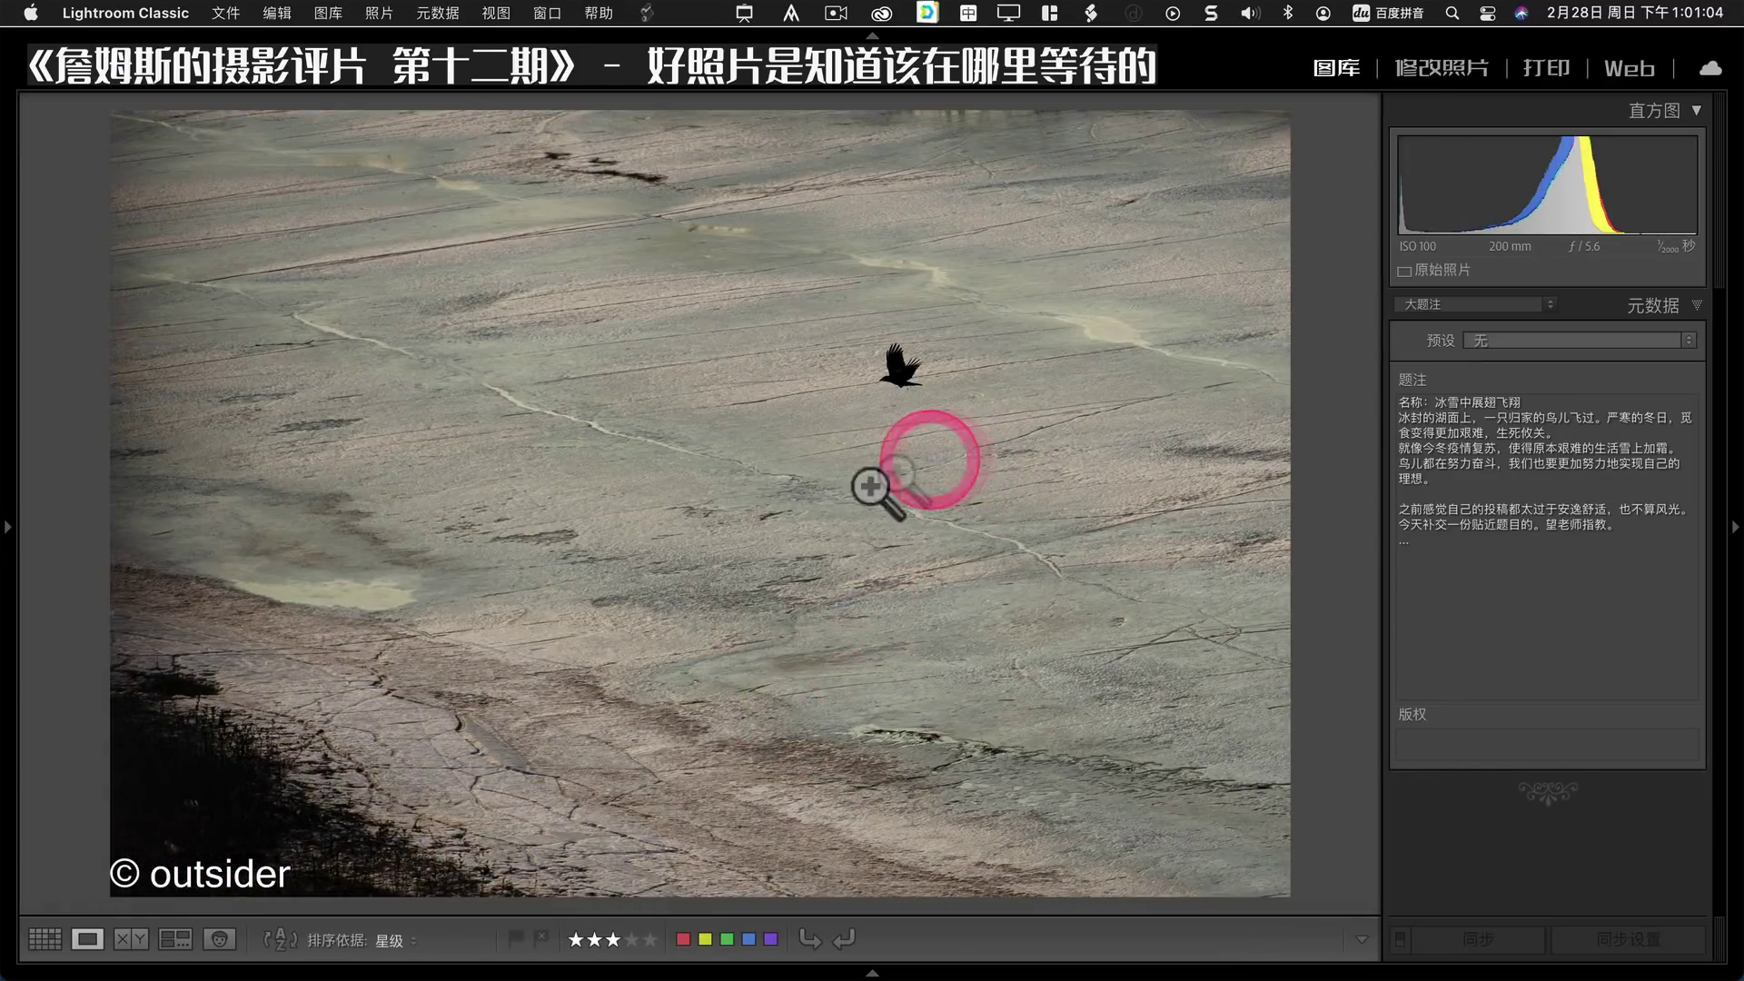
{"action": "left_click", "coordinate": [894, 375]}
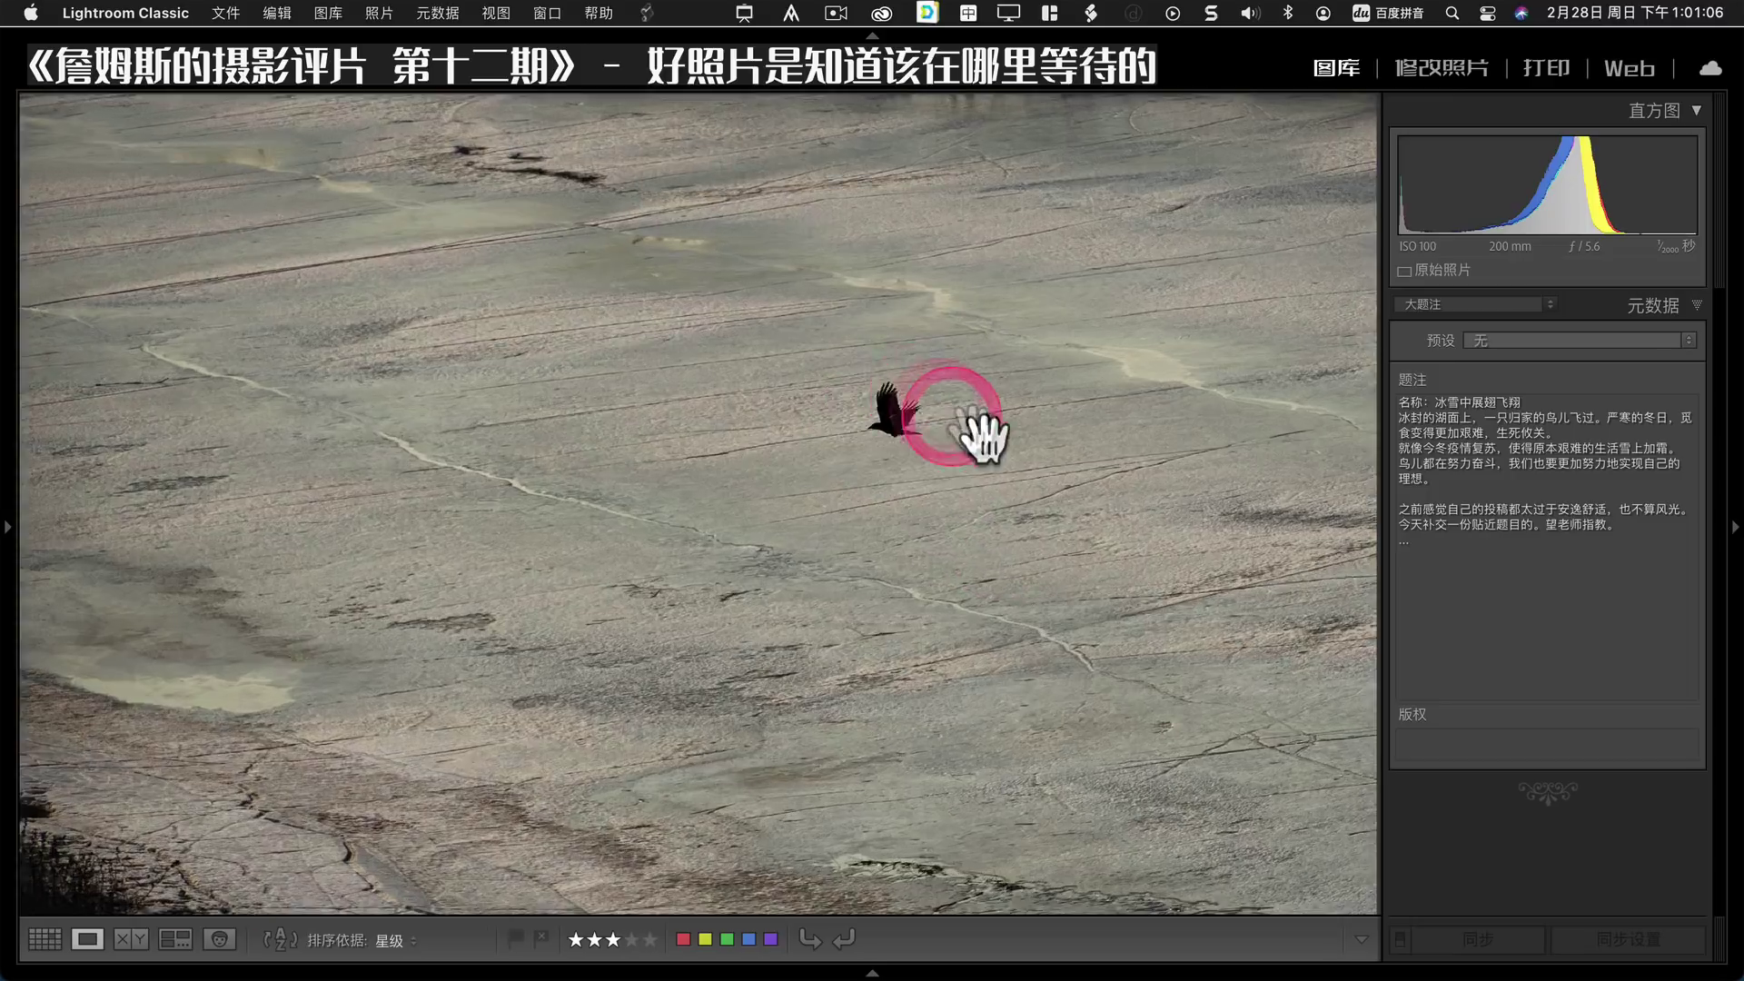
{"action": "left_click", "coordinate": [902, 545]}
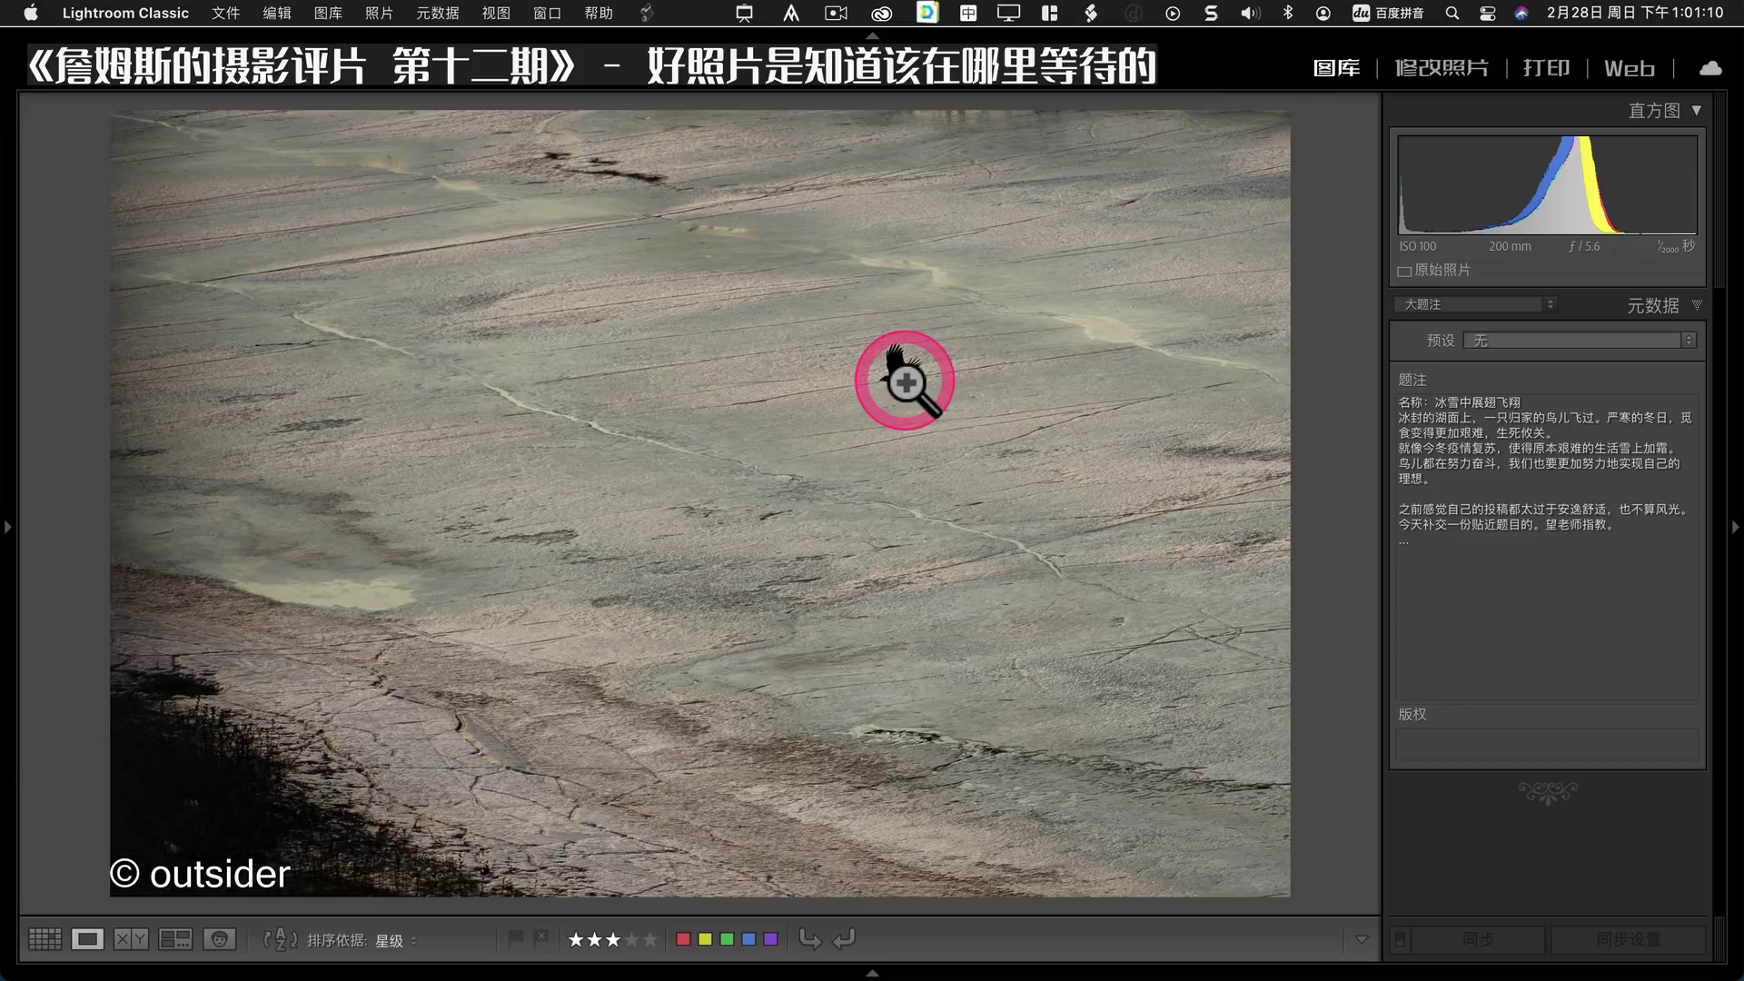
{"action": "left_click", "coordinate": [905, 382]}
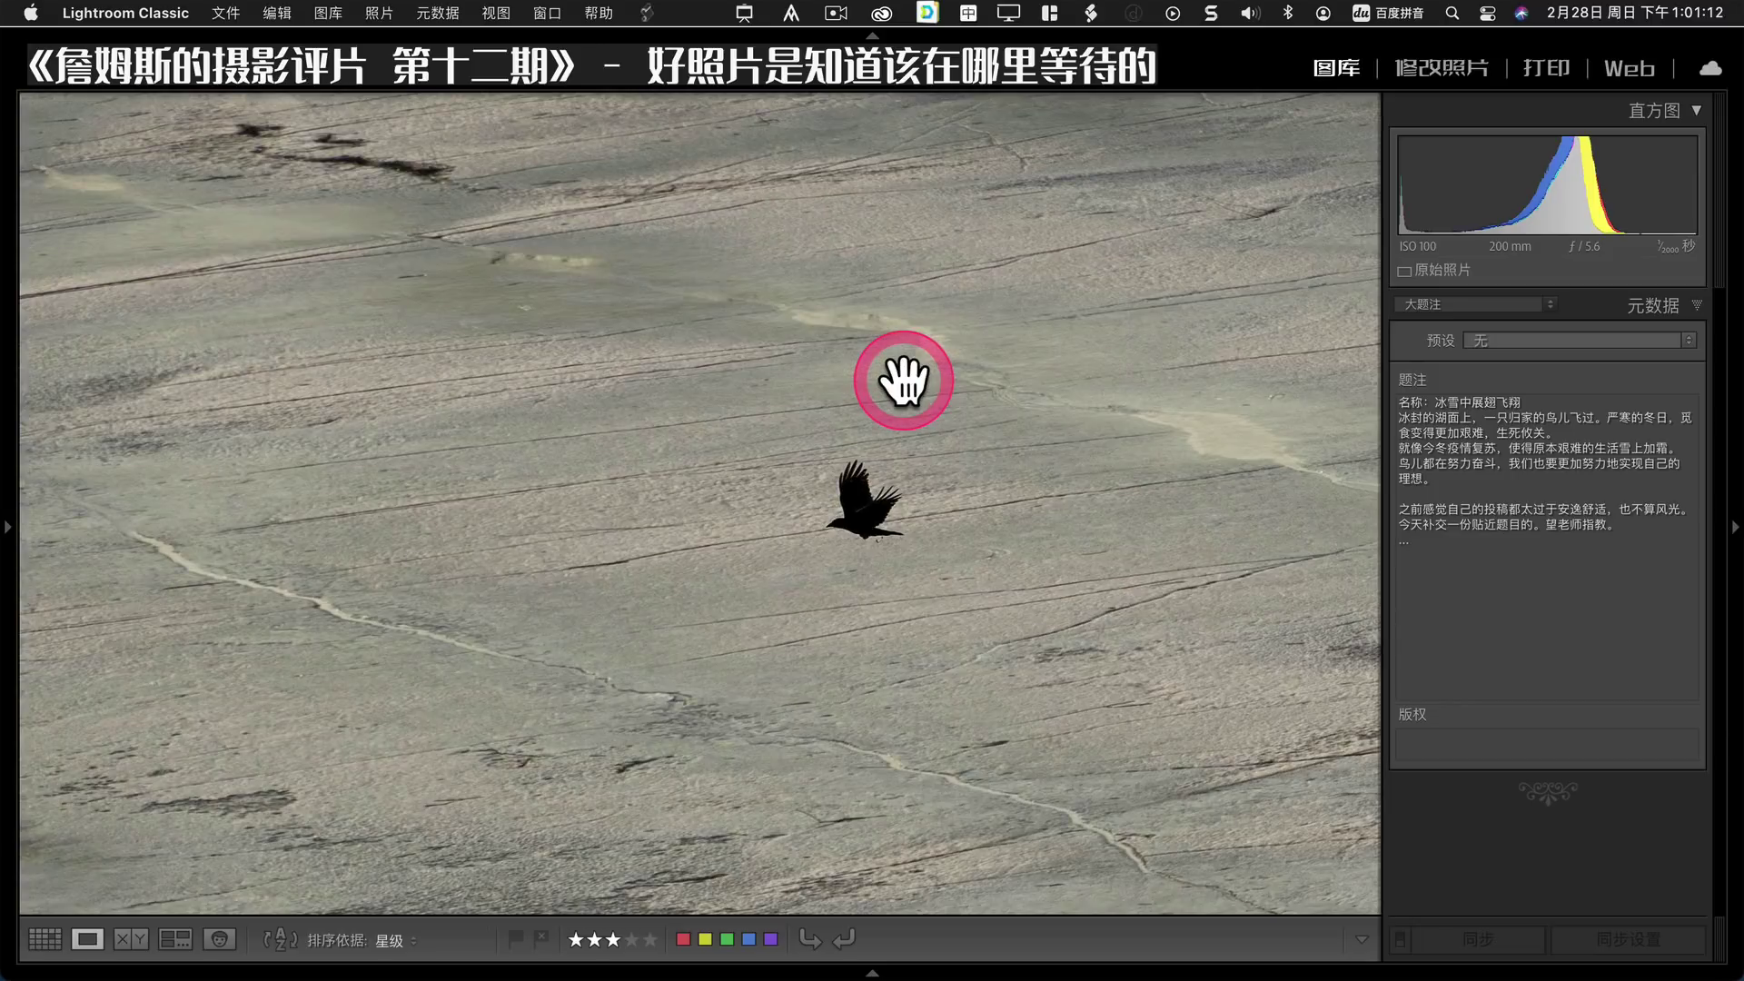
{"action": "left_click", "coordinate": [886, 562]}
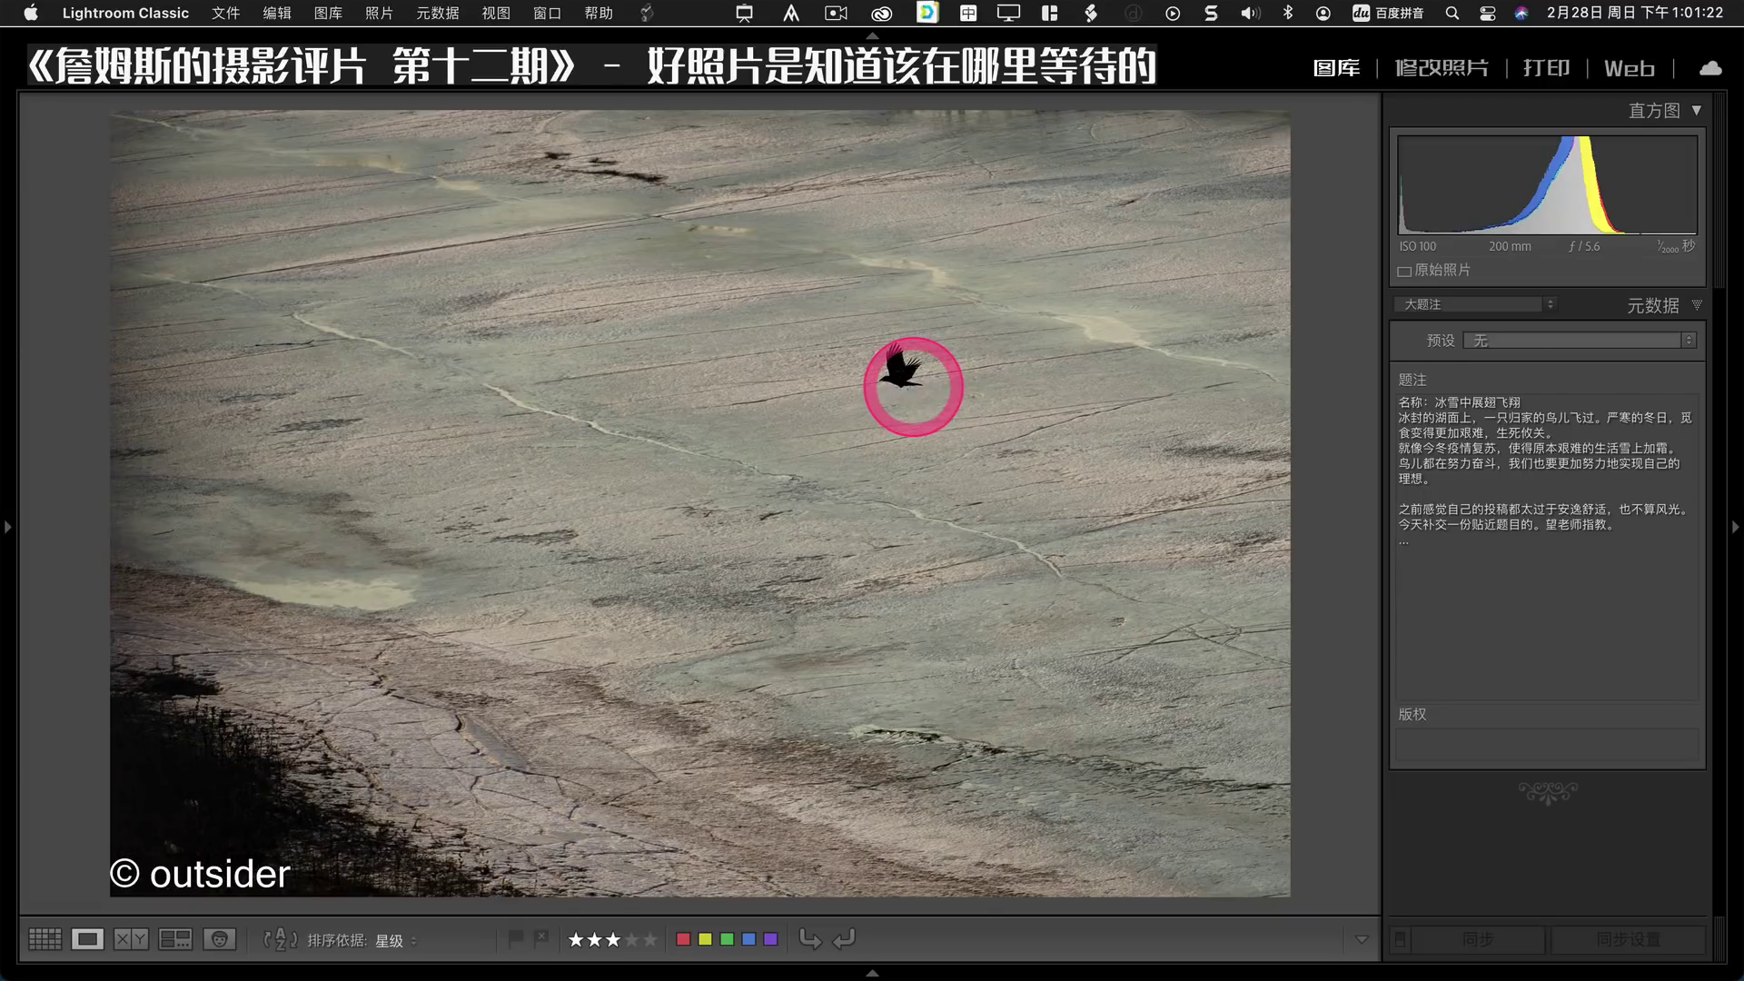
{"action": "key", "text": "Right"}
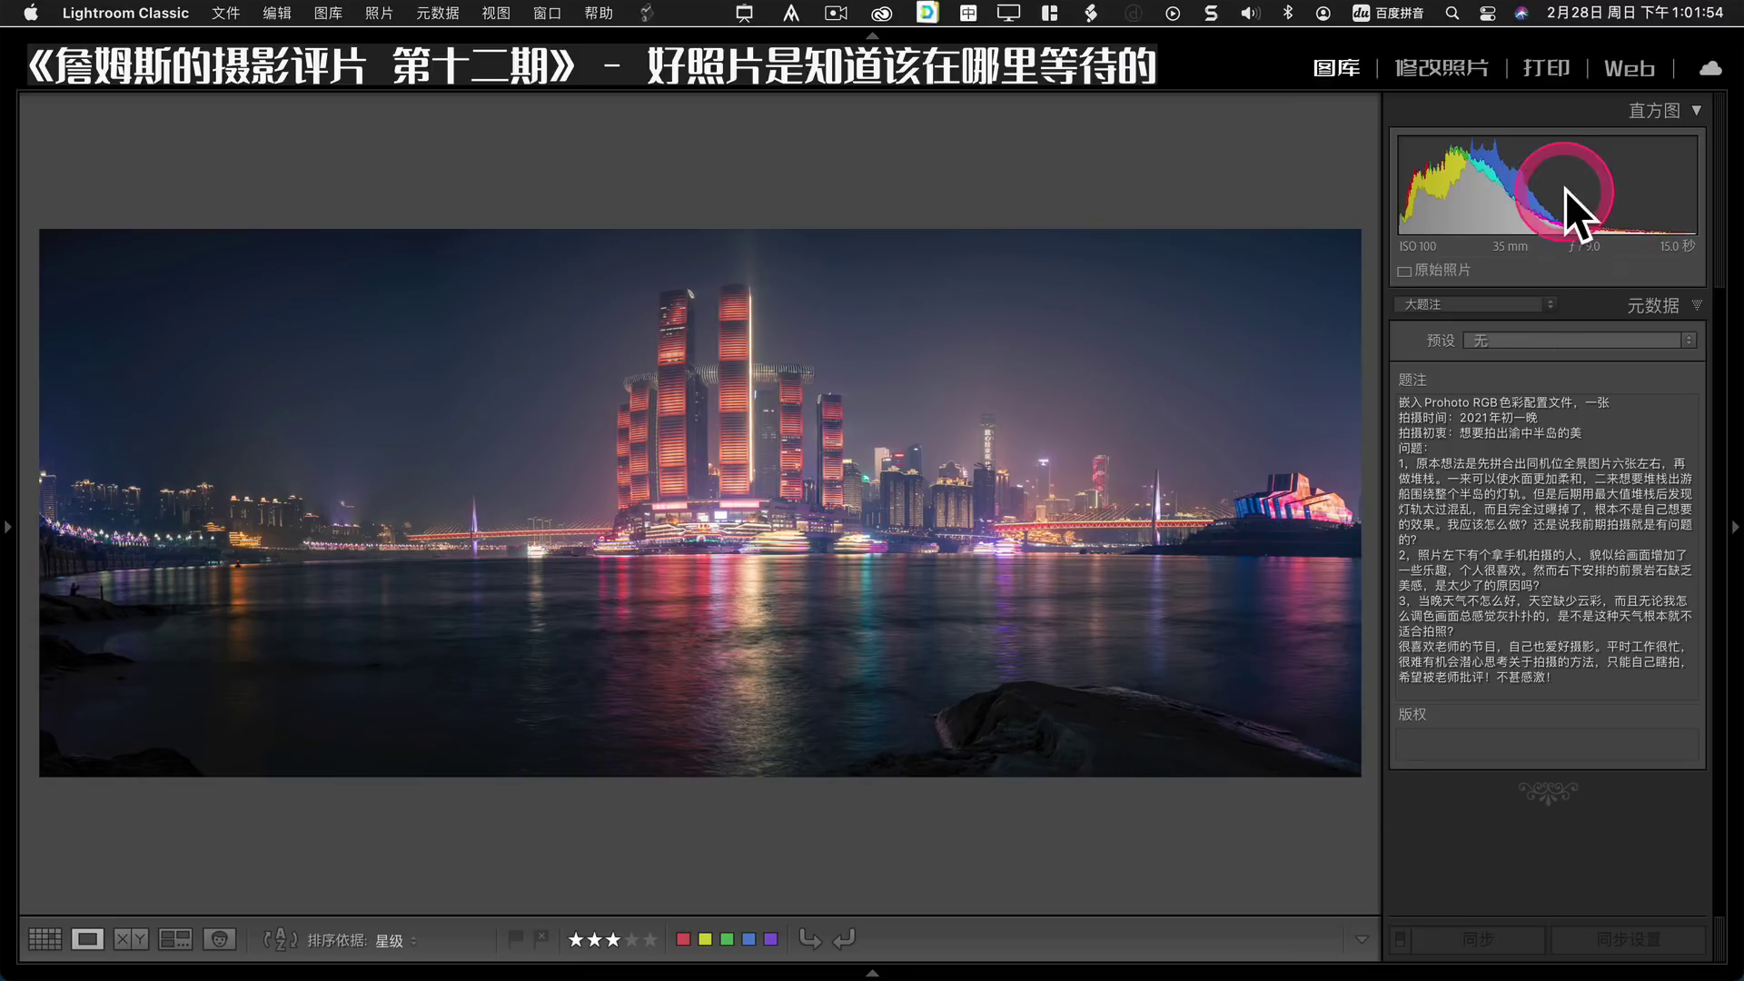
Crop the night city panorama tighter from the lower-left, trimming foreground rocks, then advance.
{"action": "left_click", "coordinate": [1452, 65]}
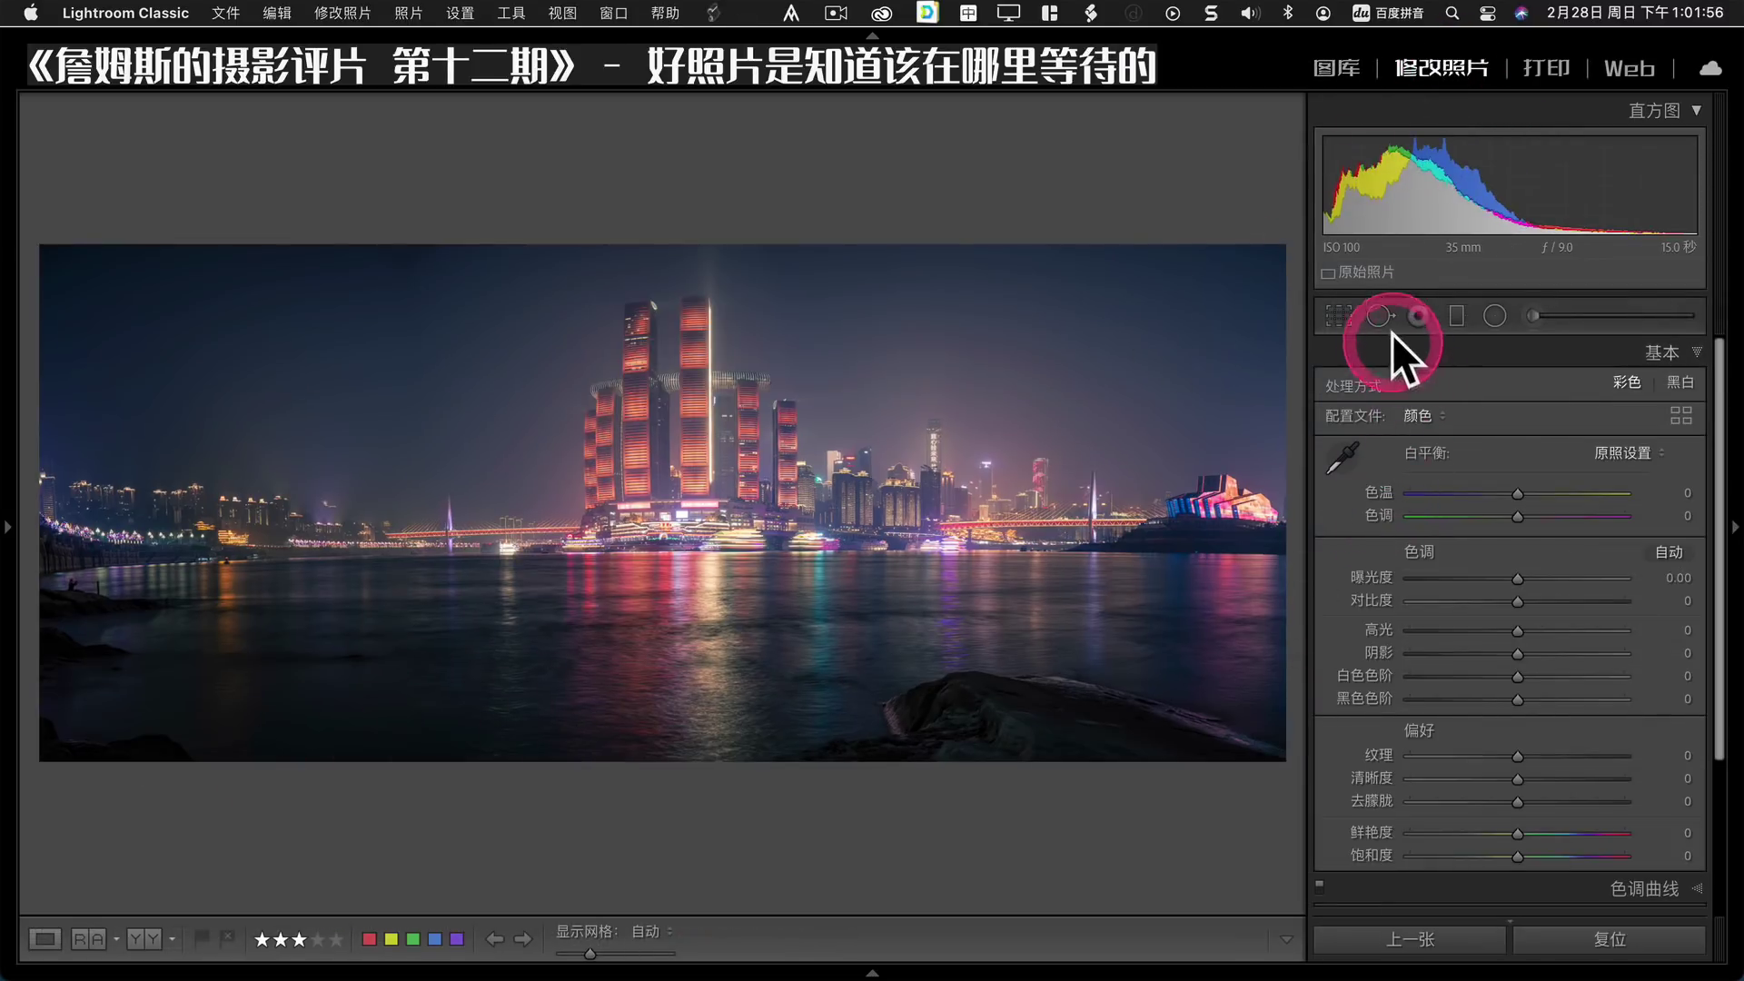
{"action": "left_click", "coordinate": [1339, 315]}
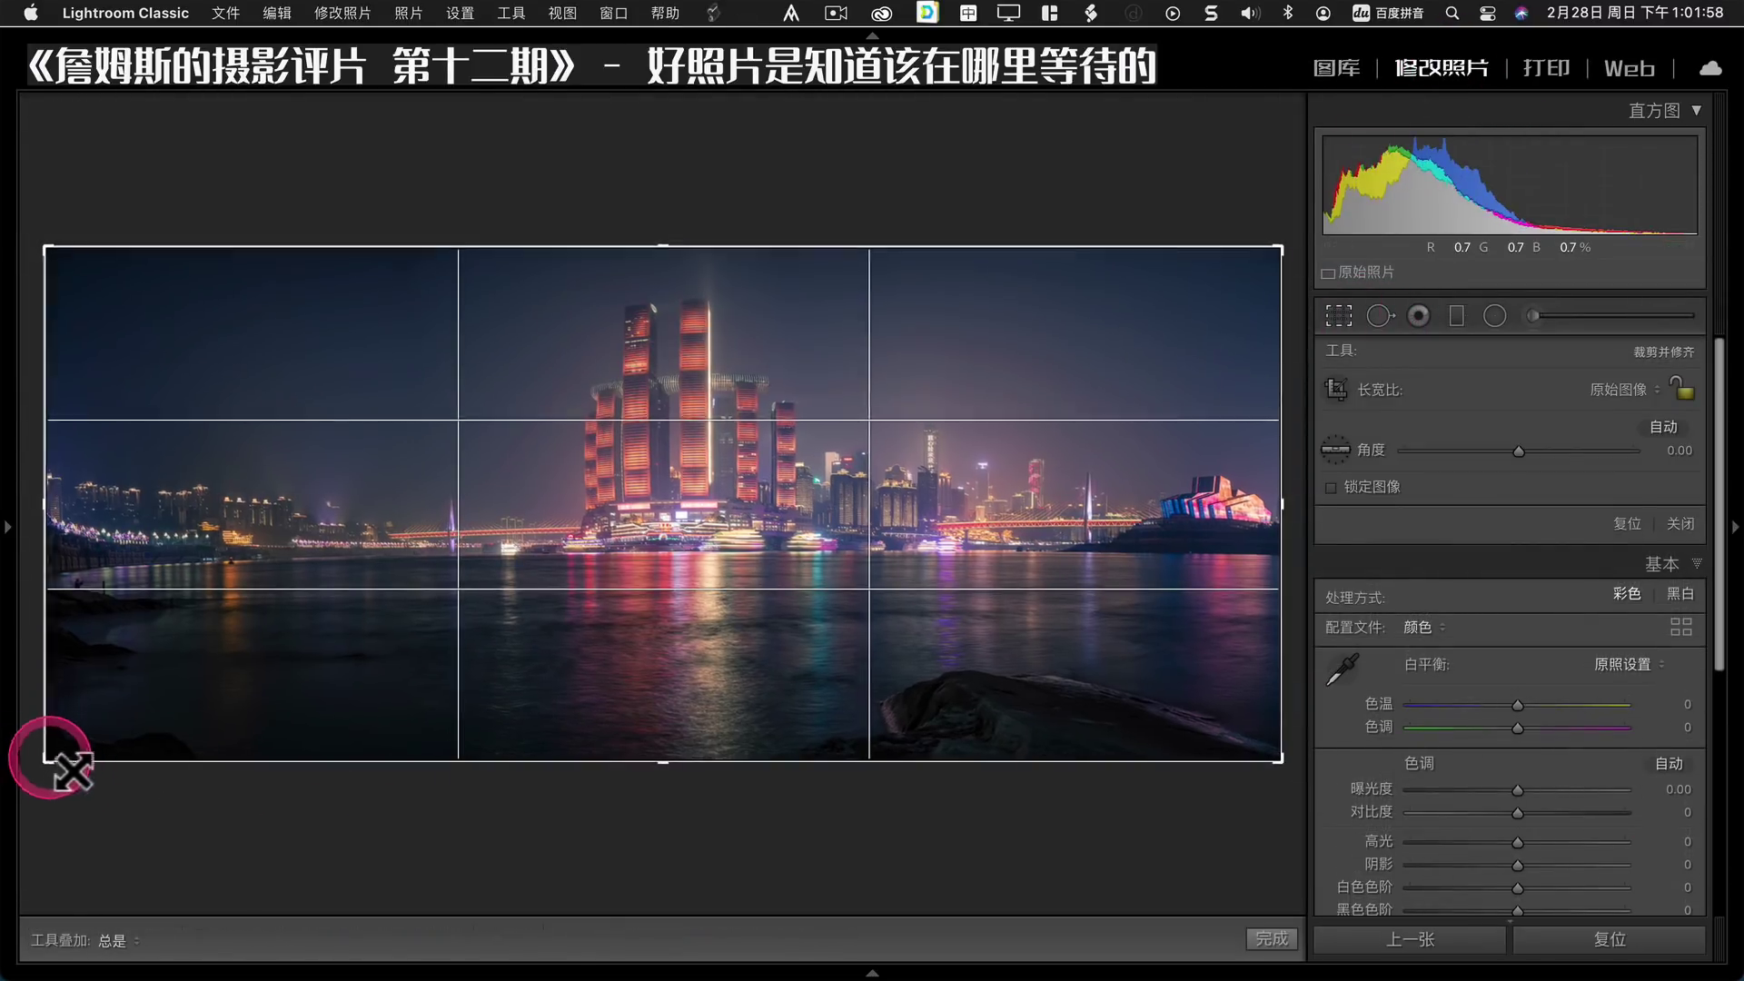
{"action": "left_click_drag", "start_coordinate": [46, 754], "coordinate": [147, 727]}
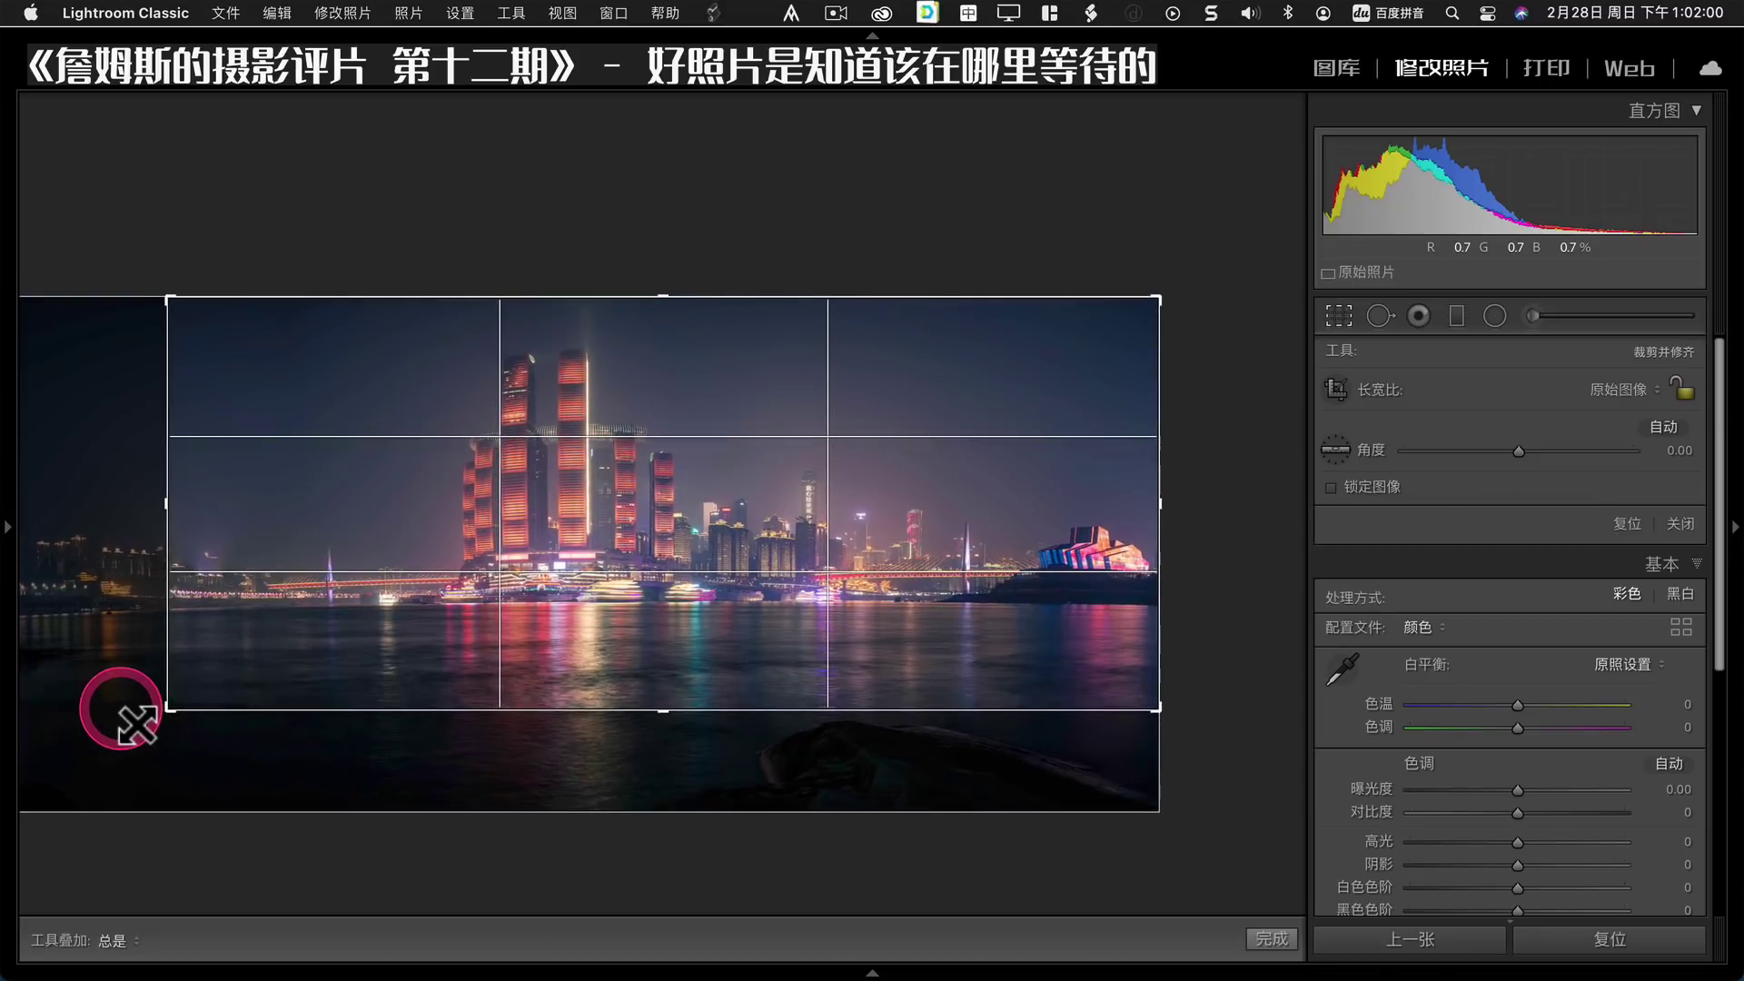
{"action": "key", "text": "Return"}
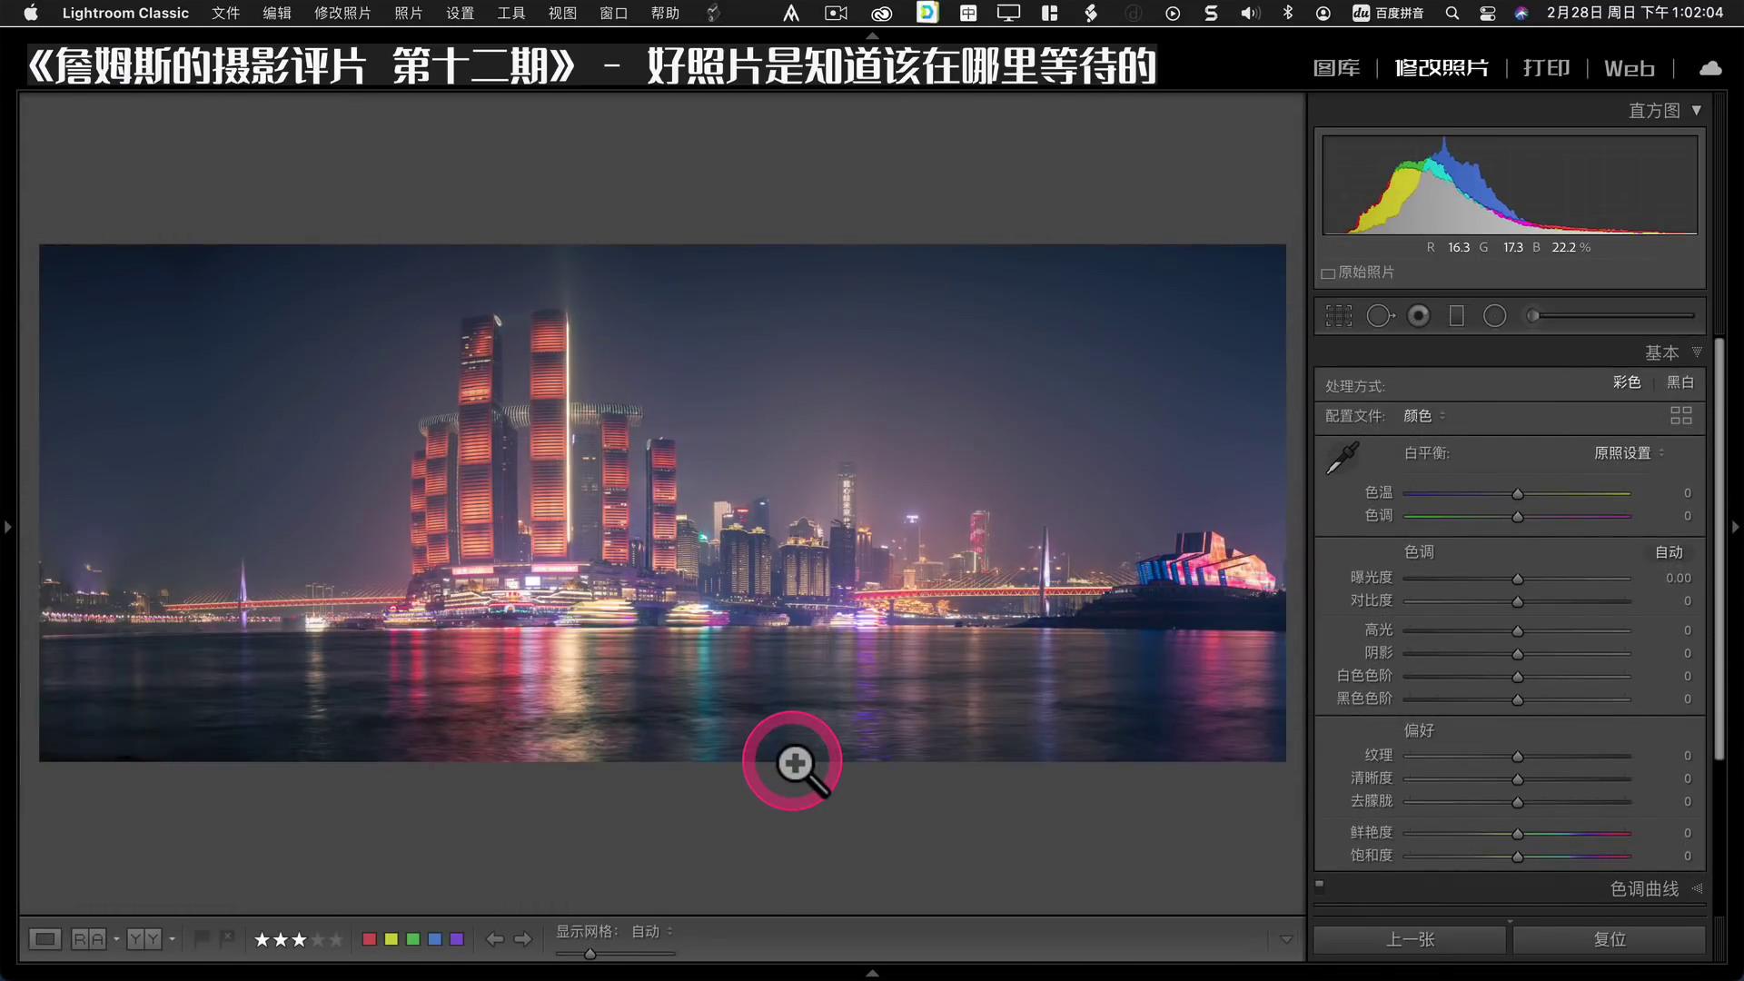
{"action": "key", "text": "Right"}
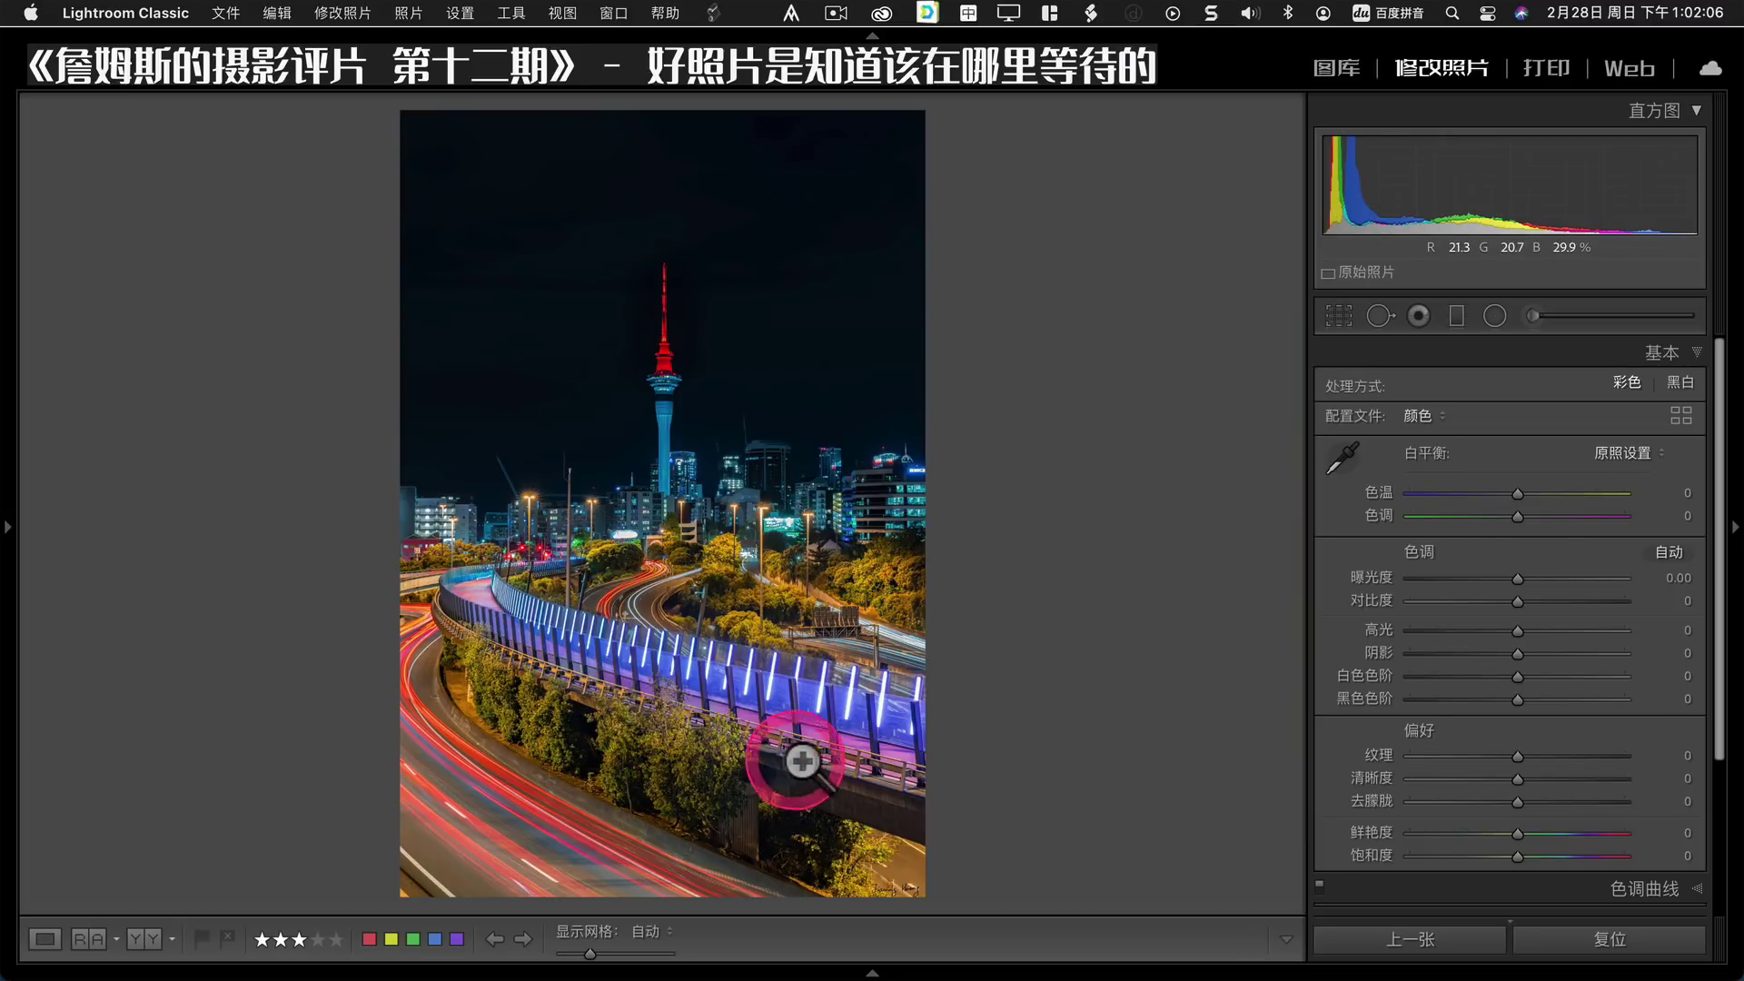
Review the Sky Tower highway photo with its Library caption, then advance to the purple bridge photo.
{"action": "left_click", "coordinate": [1337, 70]}
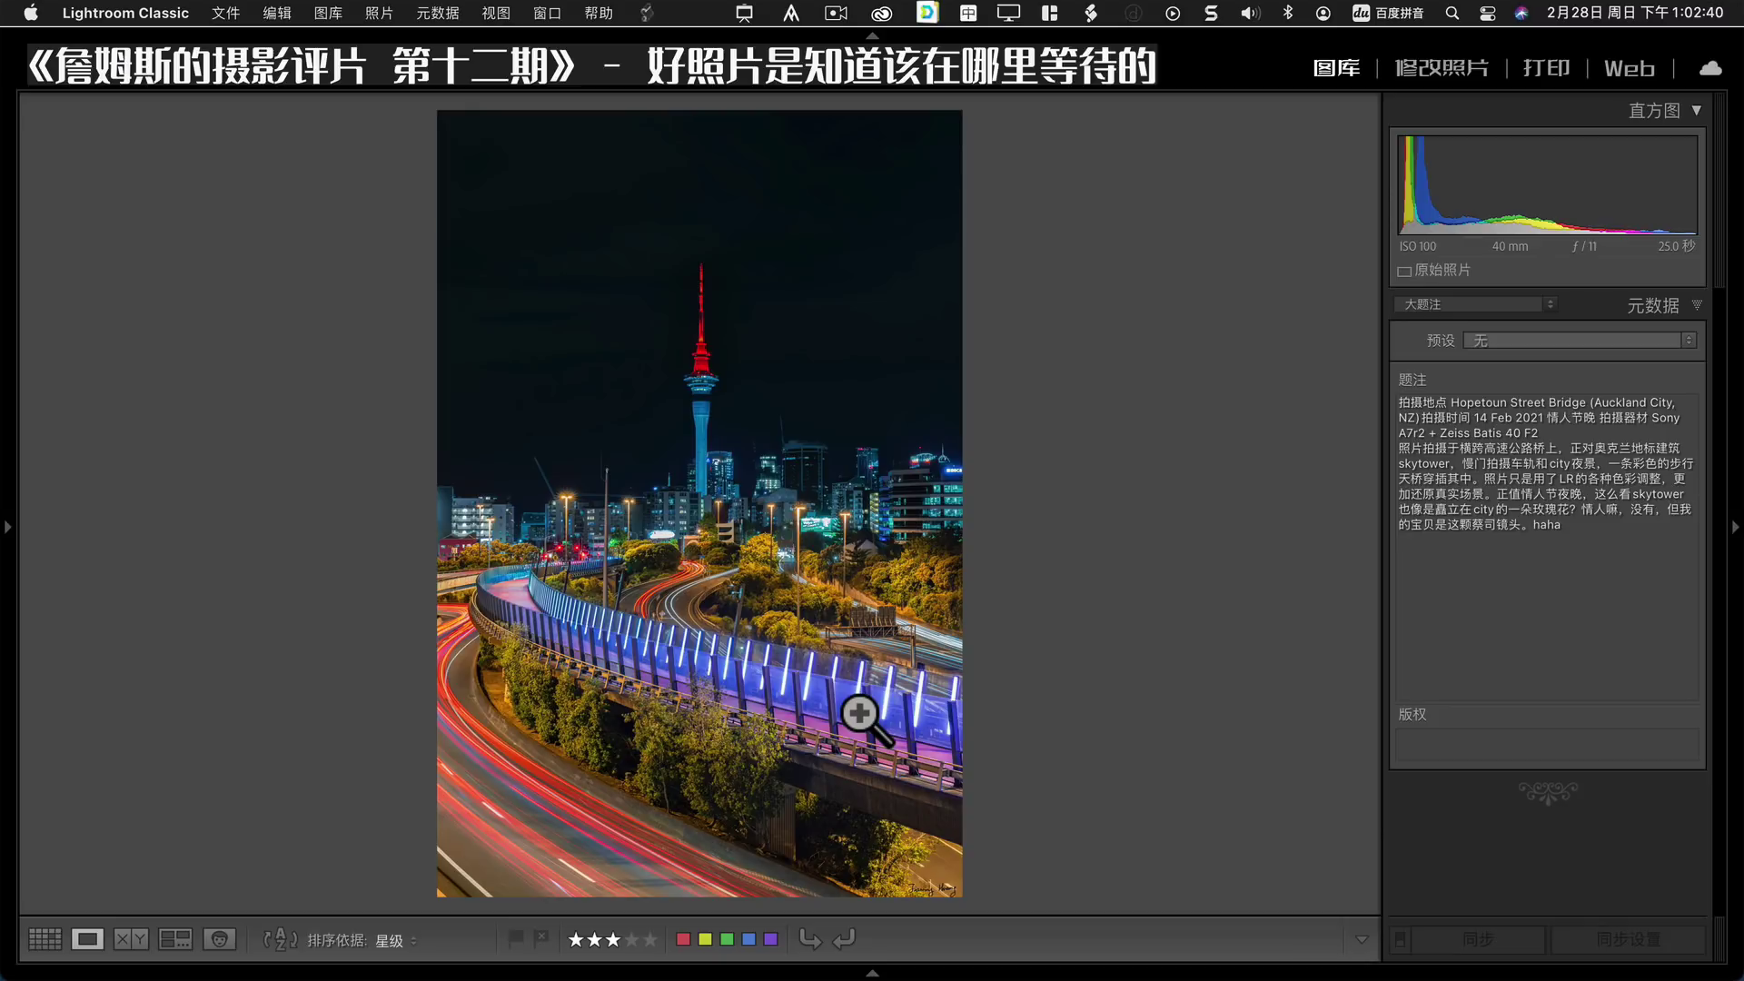
{"action": "left_click", "coordinate": [704, 472]}
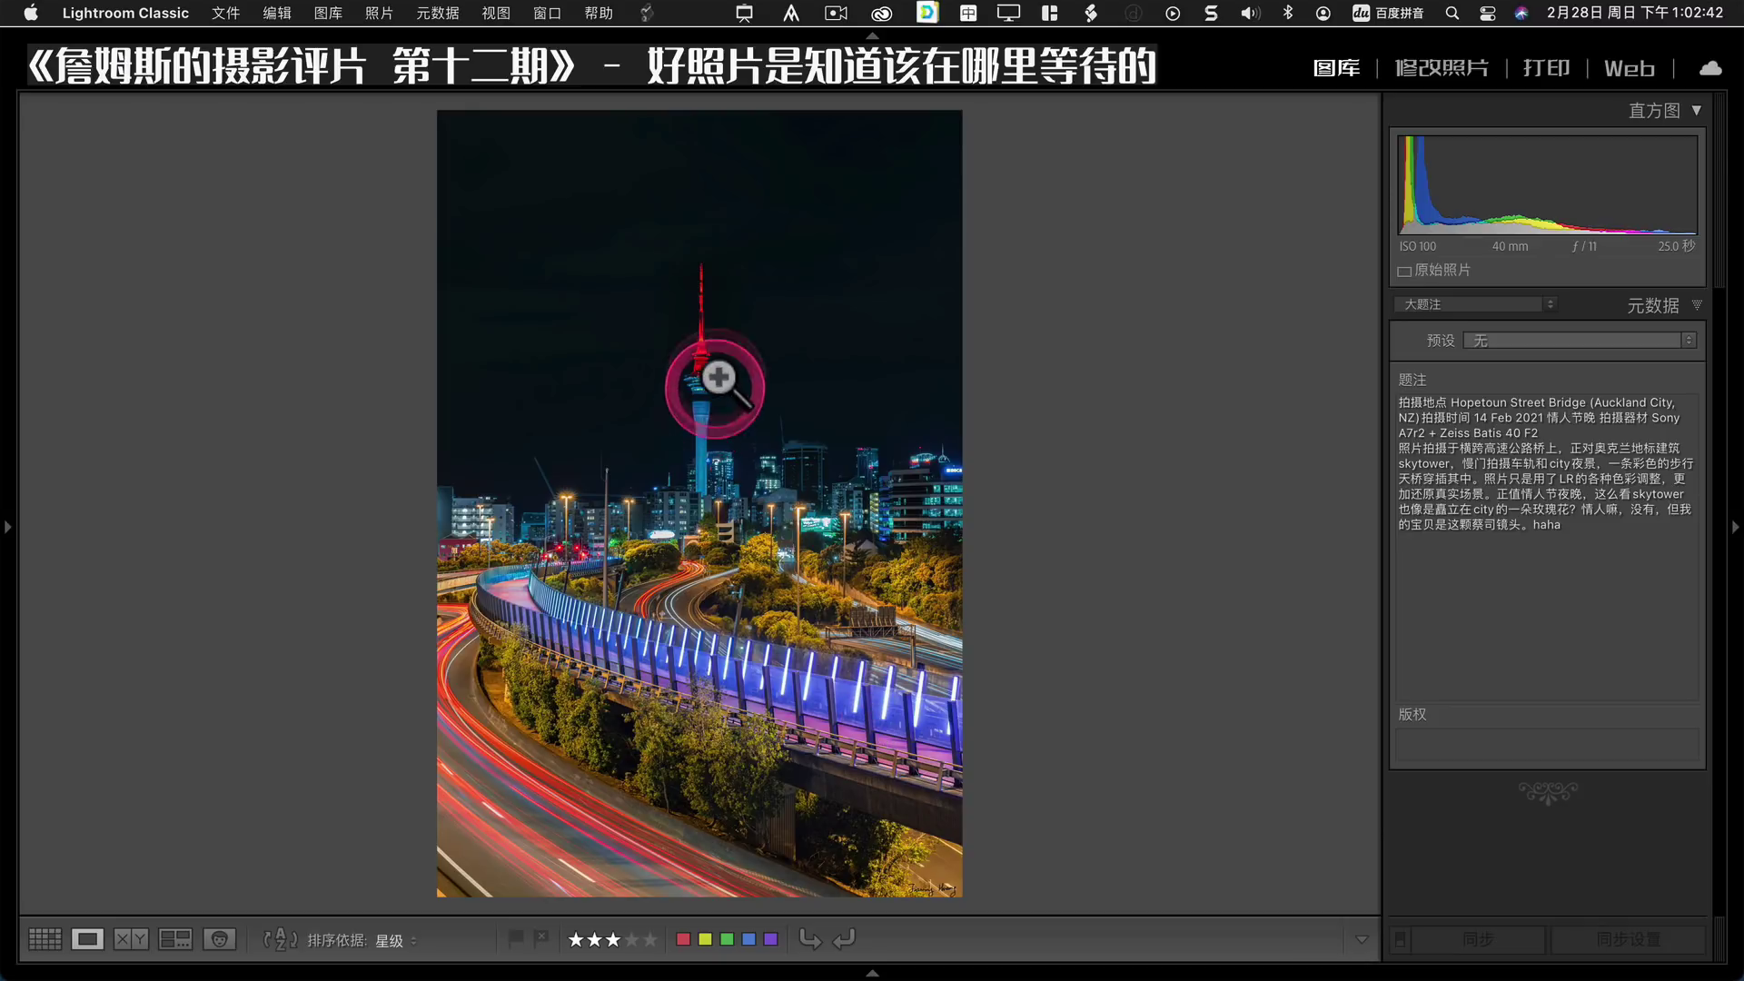
{"action": "left_click_drag", "start_coordinate": [702, 344], "coordinate": [723, 586]}
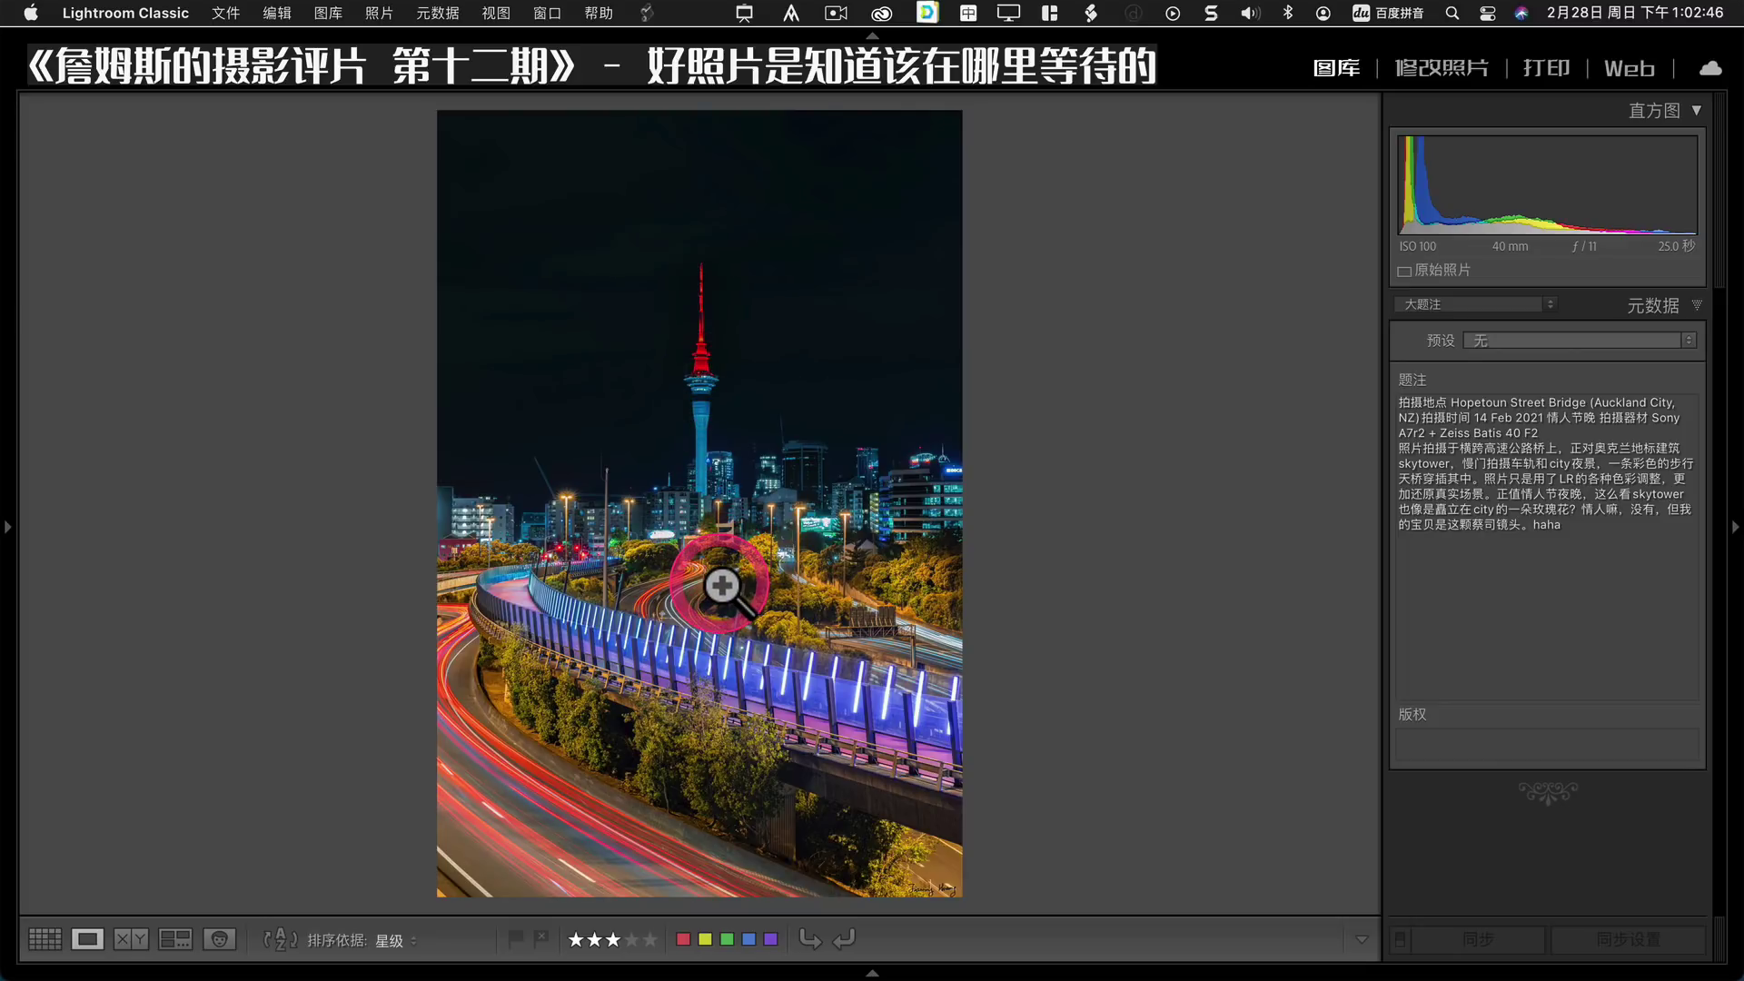
{"action": "left_click_drag", "start_coordinate": [723, 586], "coordinate": [723, 586]}
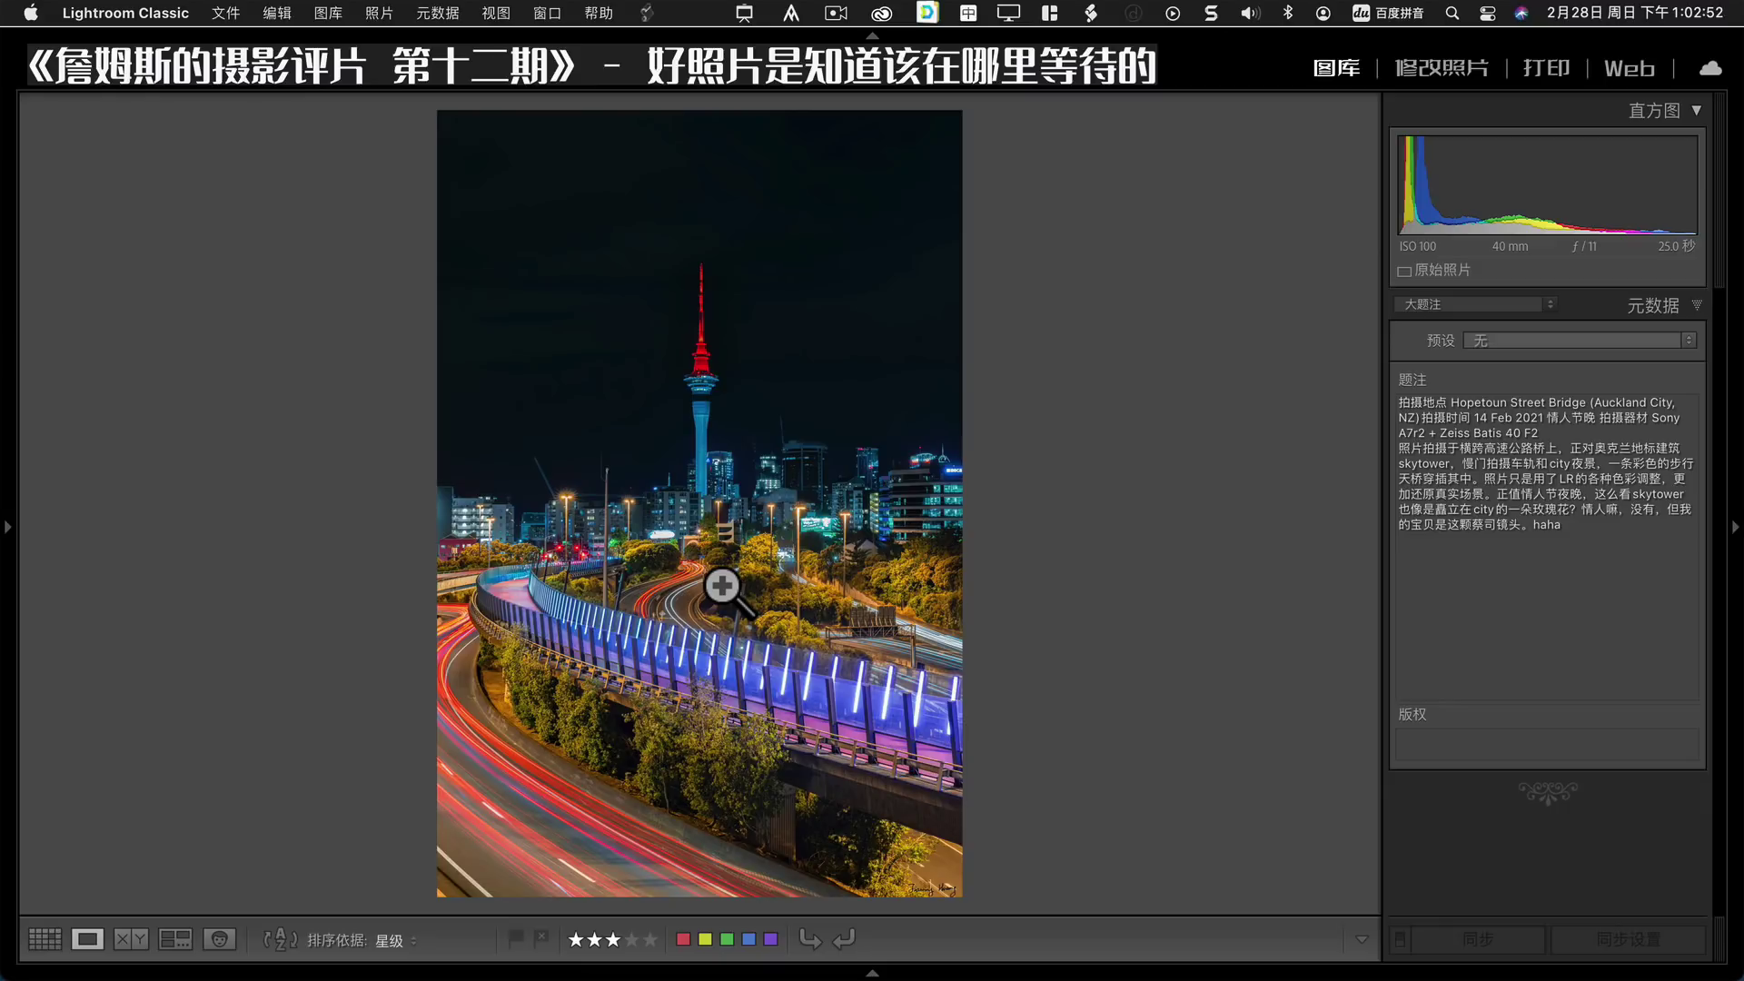
{"action": "mouse_move", "coordinate": [378, 685]}
{"action": "left_mouse_down"}
{"action": "mouse_move", "coordinate": [626, 826]}
{"action": "mouse_move", "coordinate": [497, 676]}
{"action": "mouse_move", "coordinate": [1477, 270]}
{"action": "left_mouse_up"}
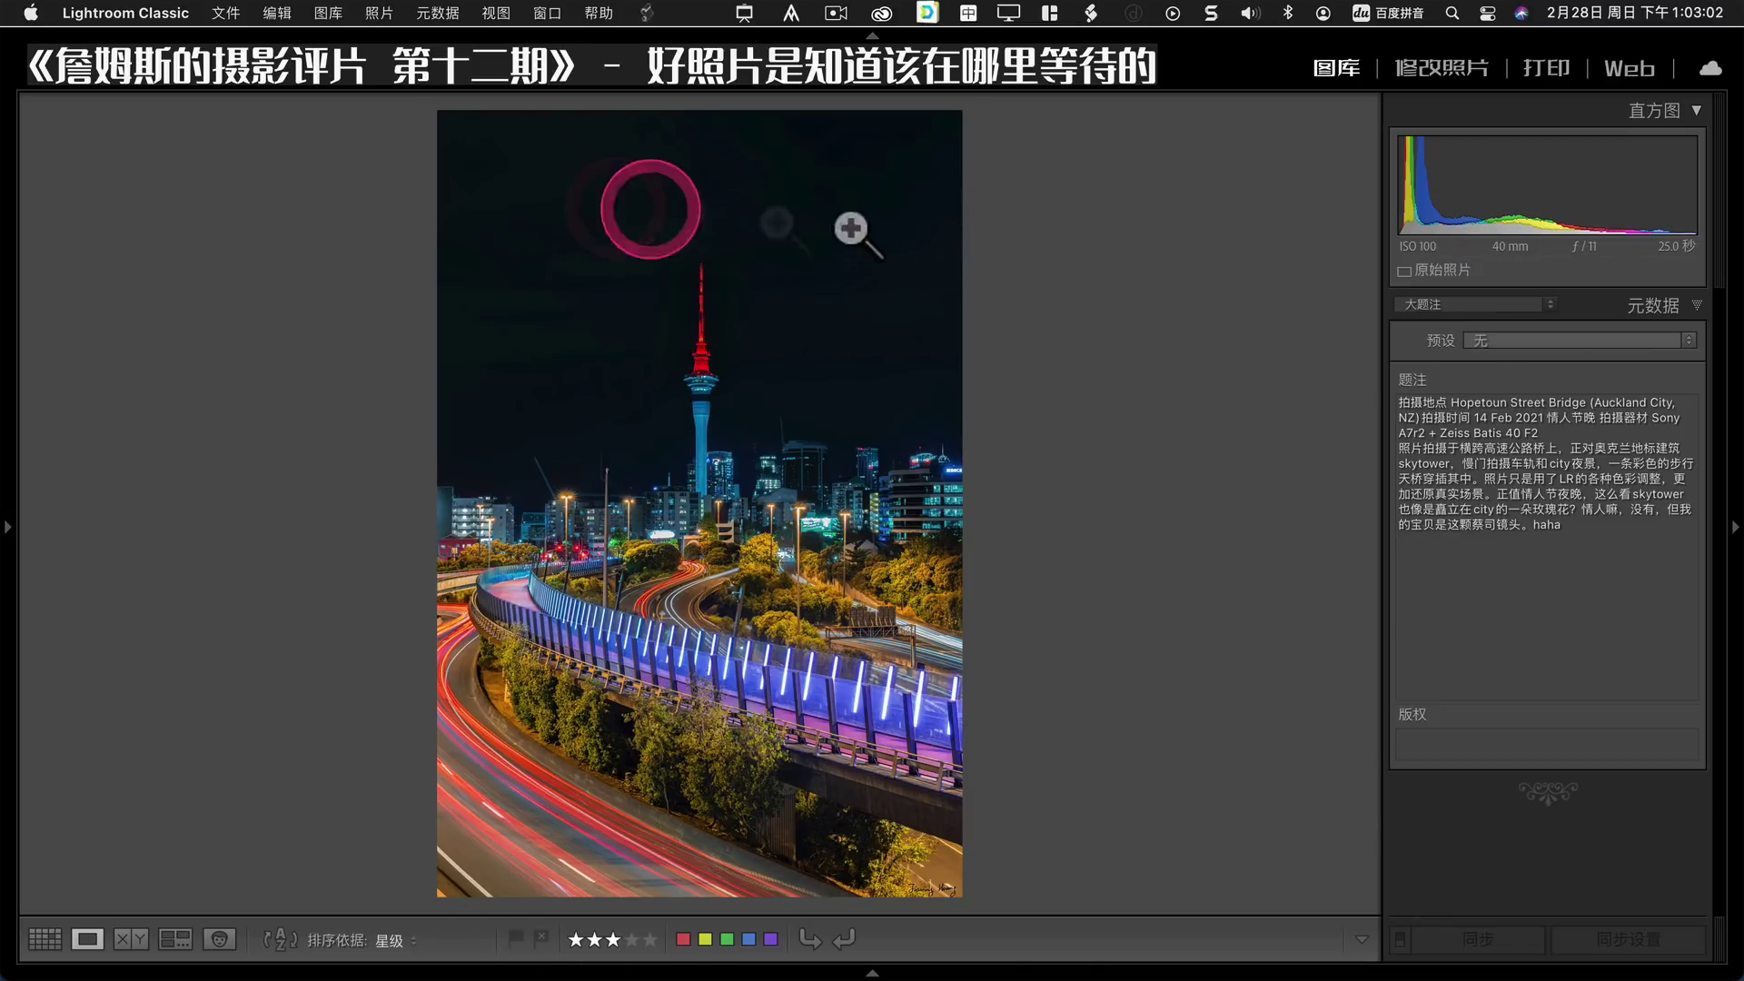
{"action": "key", "text": "Right"}
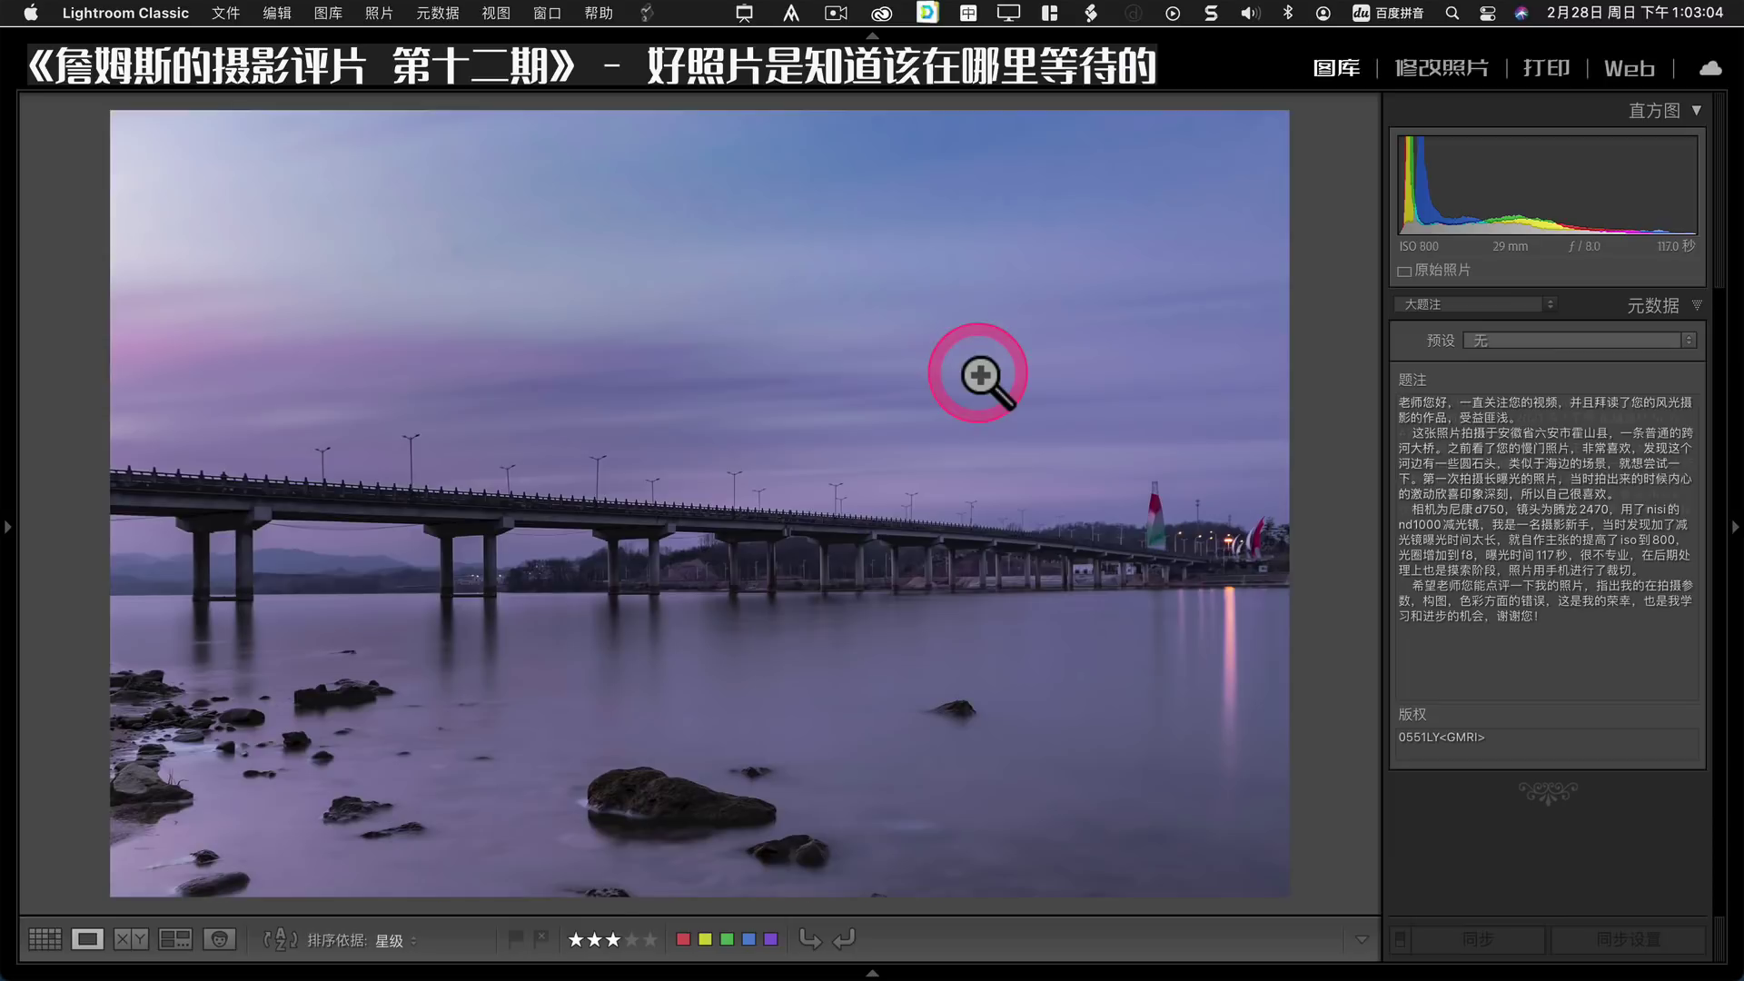
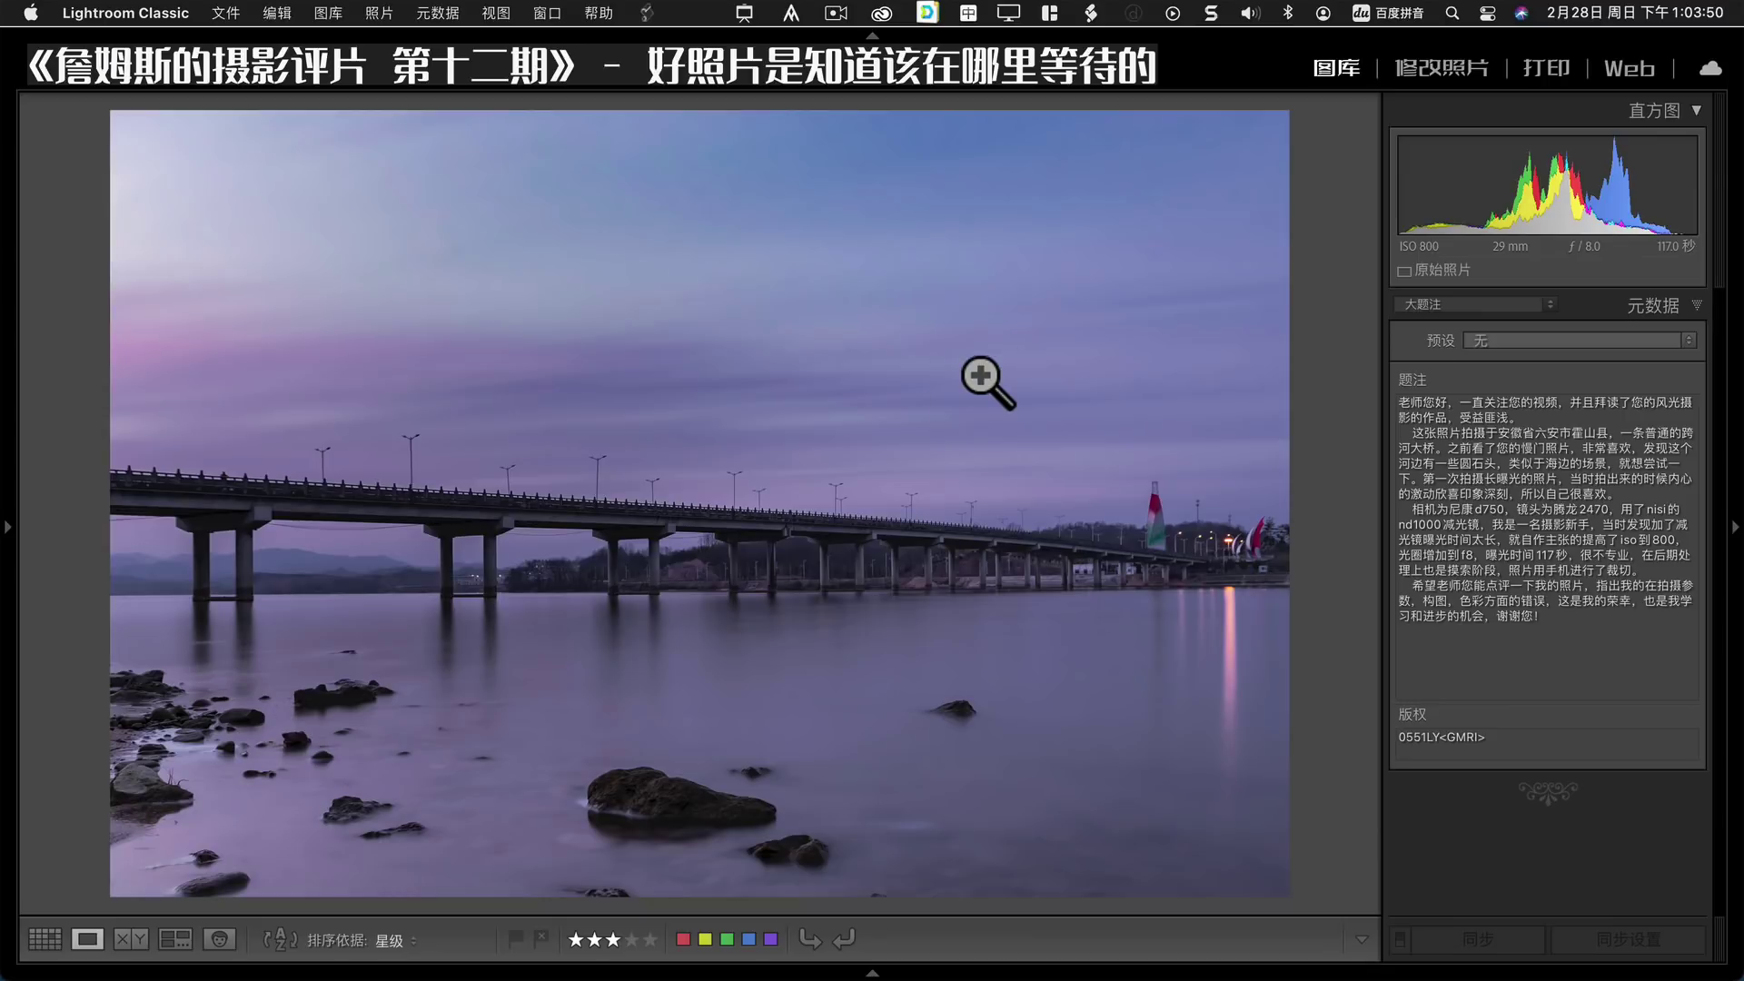
Pan across the zoomed bridge photo, then view the sunset seascape's big rock at 1:1 and zoom back out.
{"action": "left_click_drag", "start_coordinate": [1090, 526], "coordinate": [563, 541]}
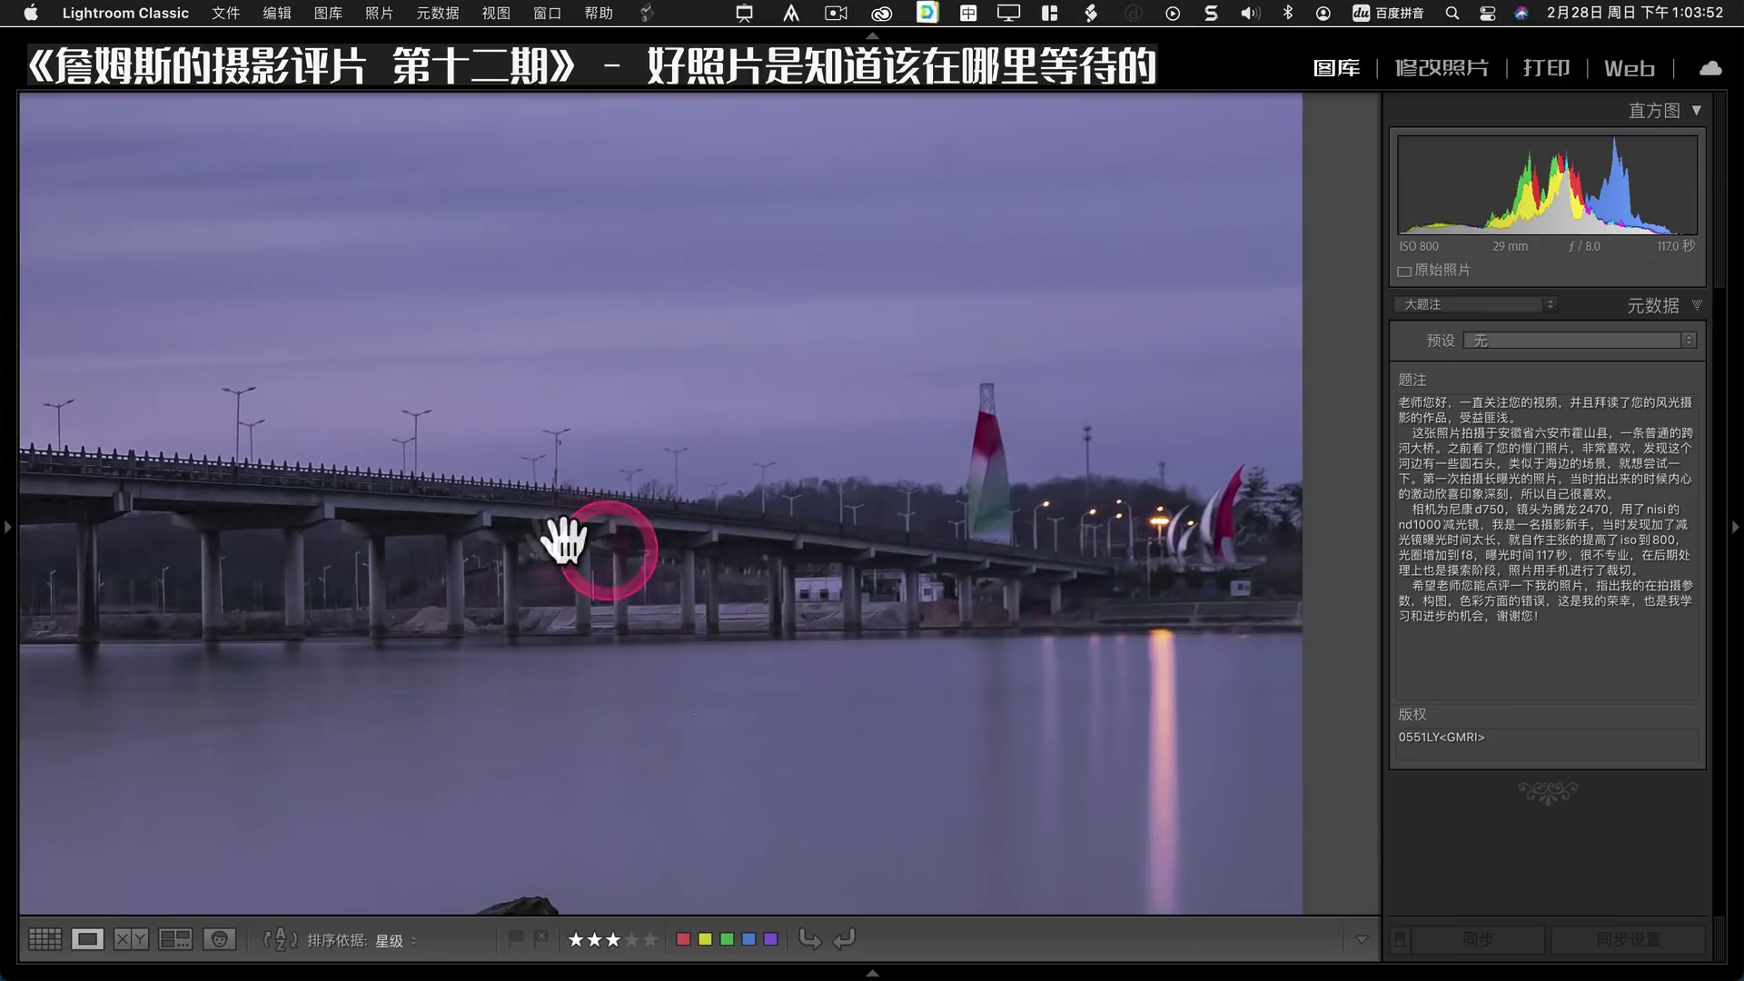
{"action": "mouse_move", "coordinate": [563, 540]}
{"action": "left_mouse_down"}
{"action": "mouse_move", "coordinate": [792, 479]}
{"action": "mouse_move", "coordinate": [926, 511]}
{"action": "left_mouse_up"}
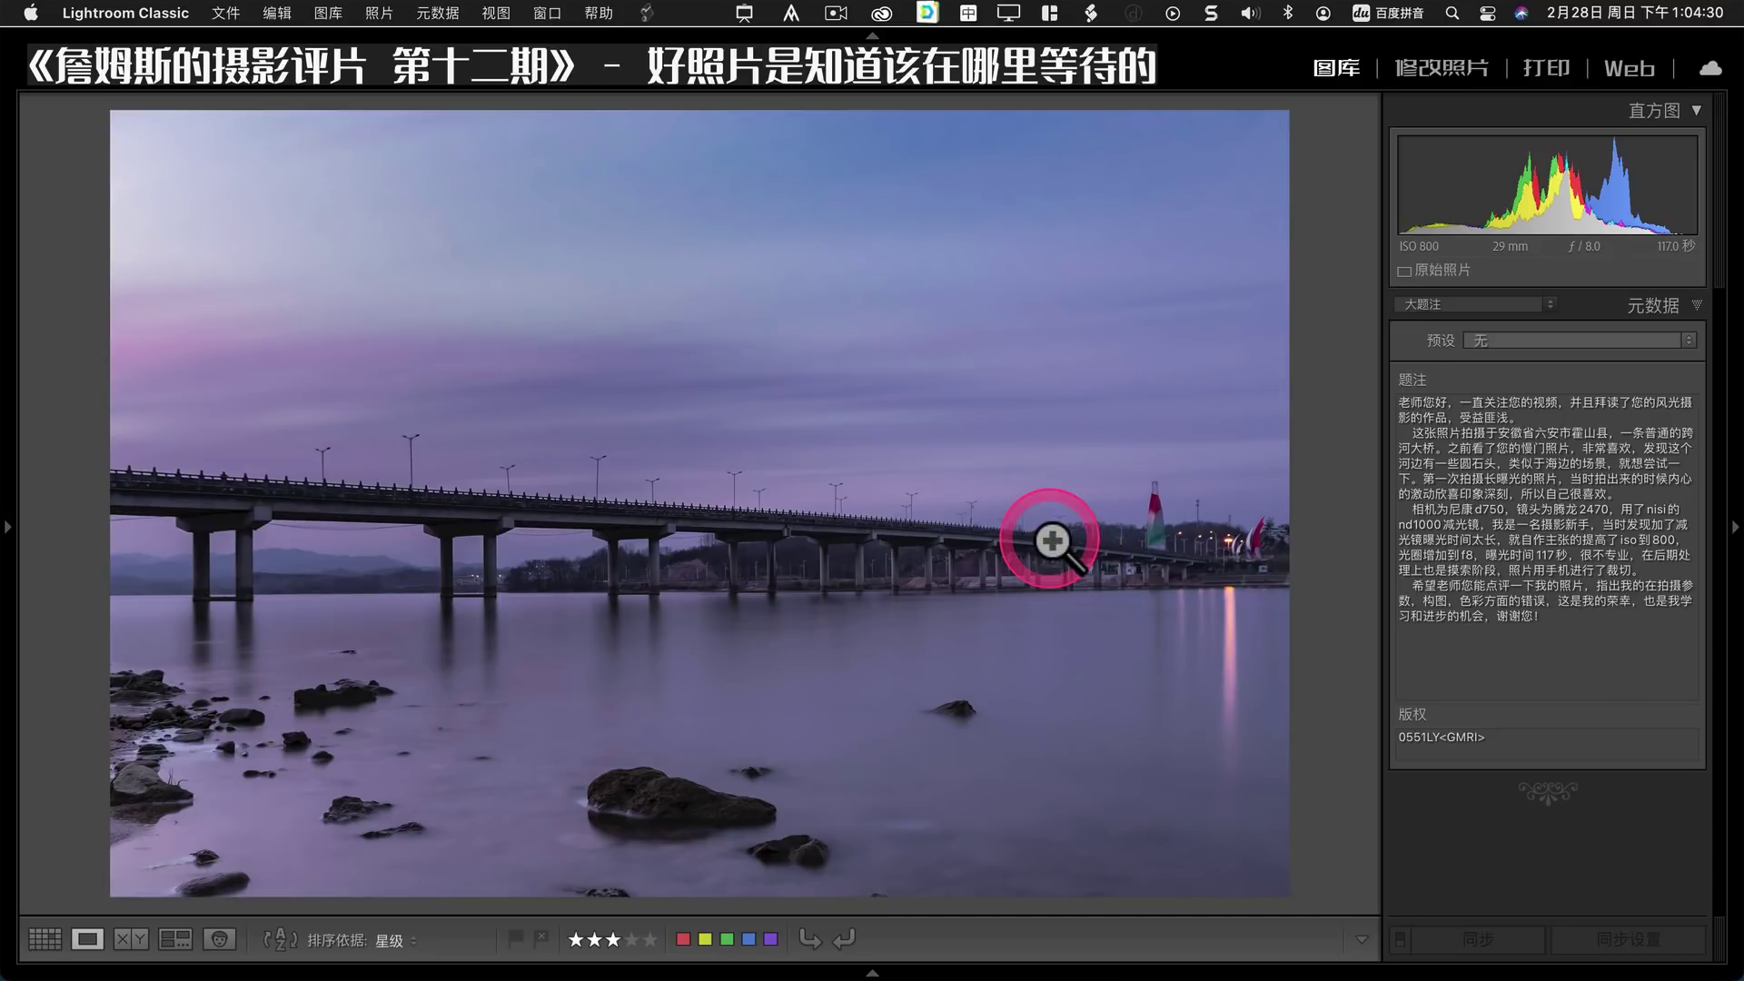
{"action": "key", "text": "Right"}
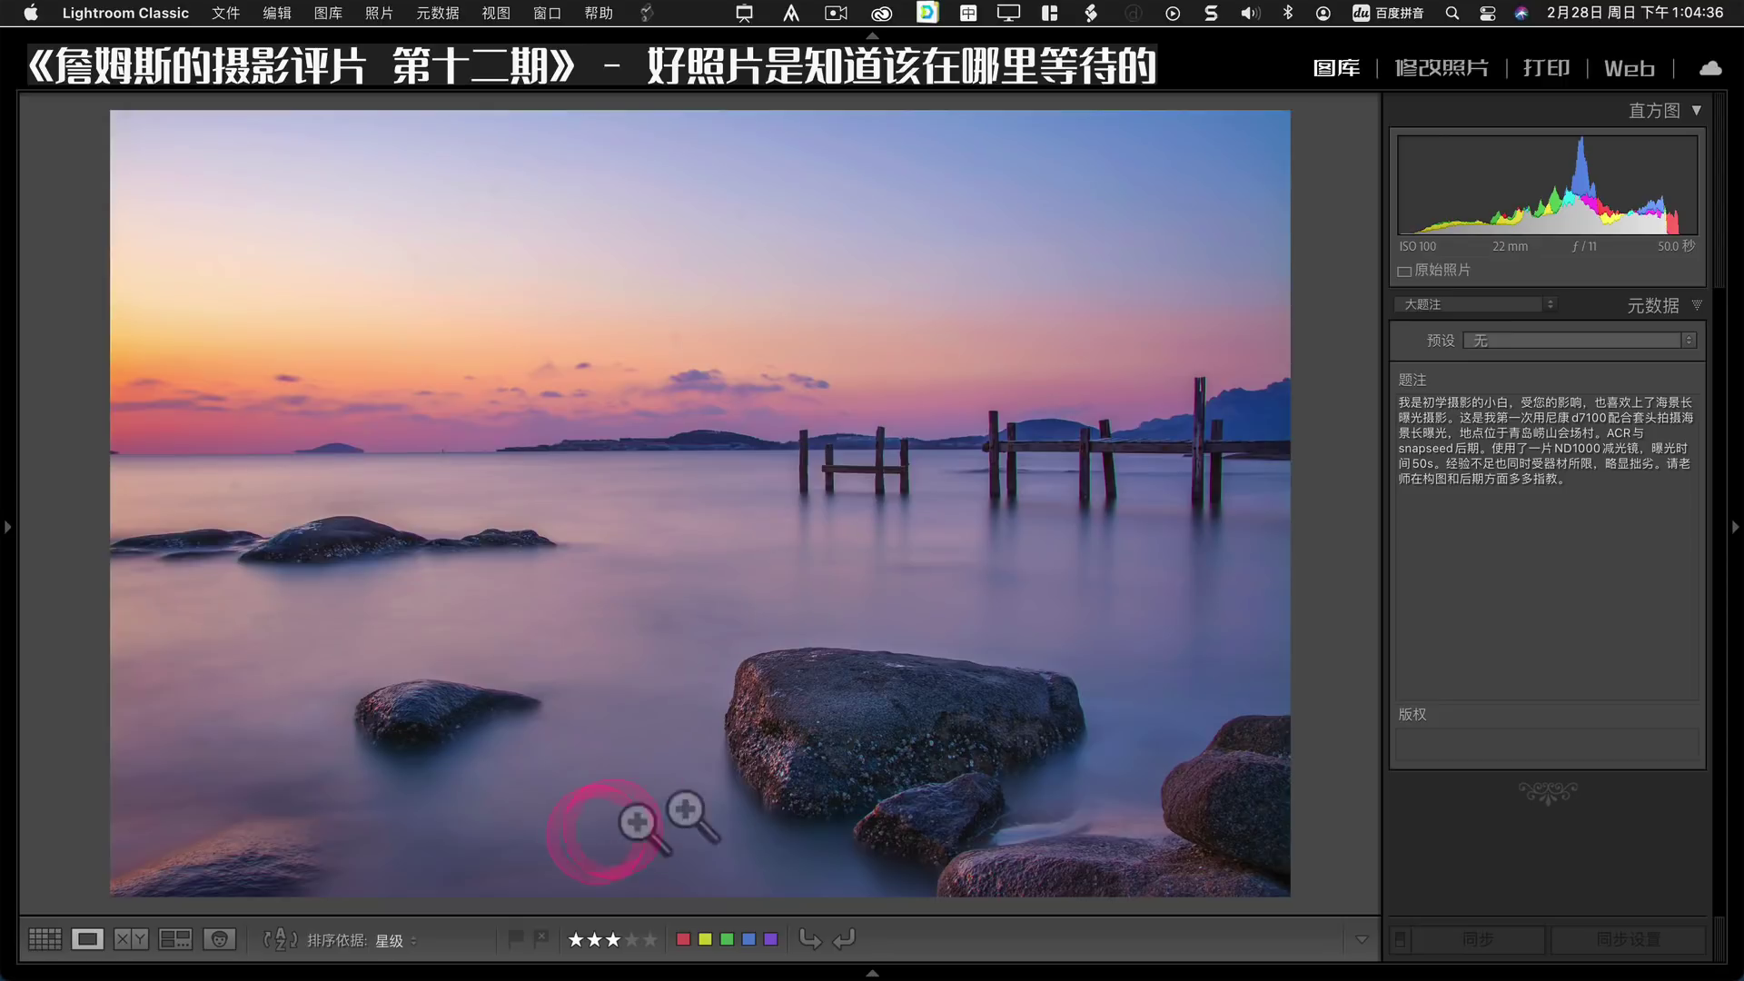
{"action": "left_click", "coordinate": [772, 770]}
{"action": "left_click", "coordinate": [1054, 582]}
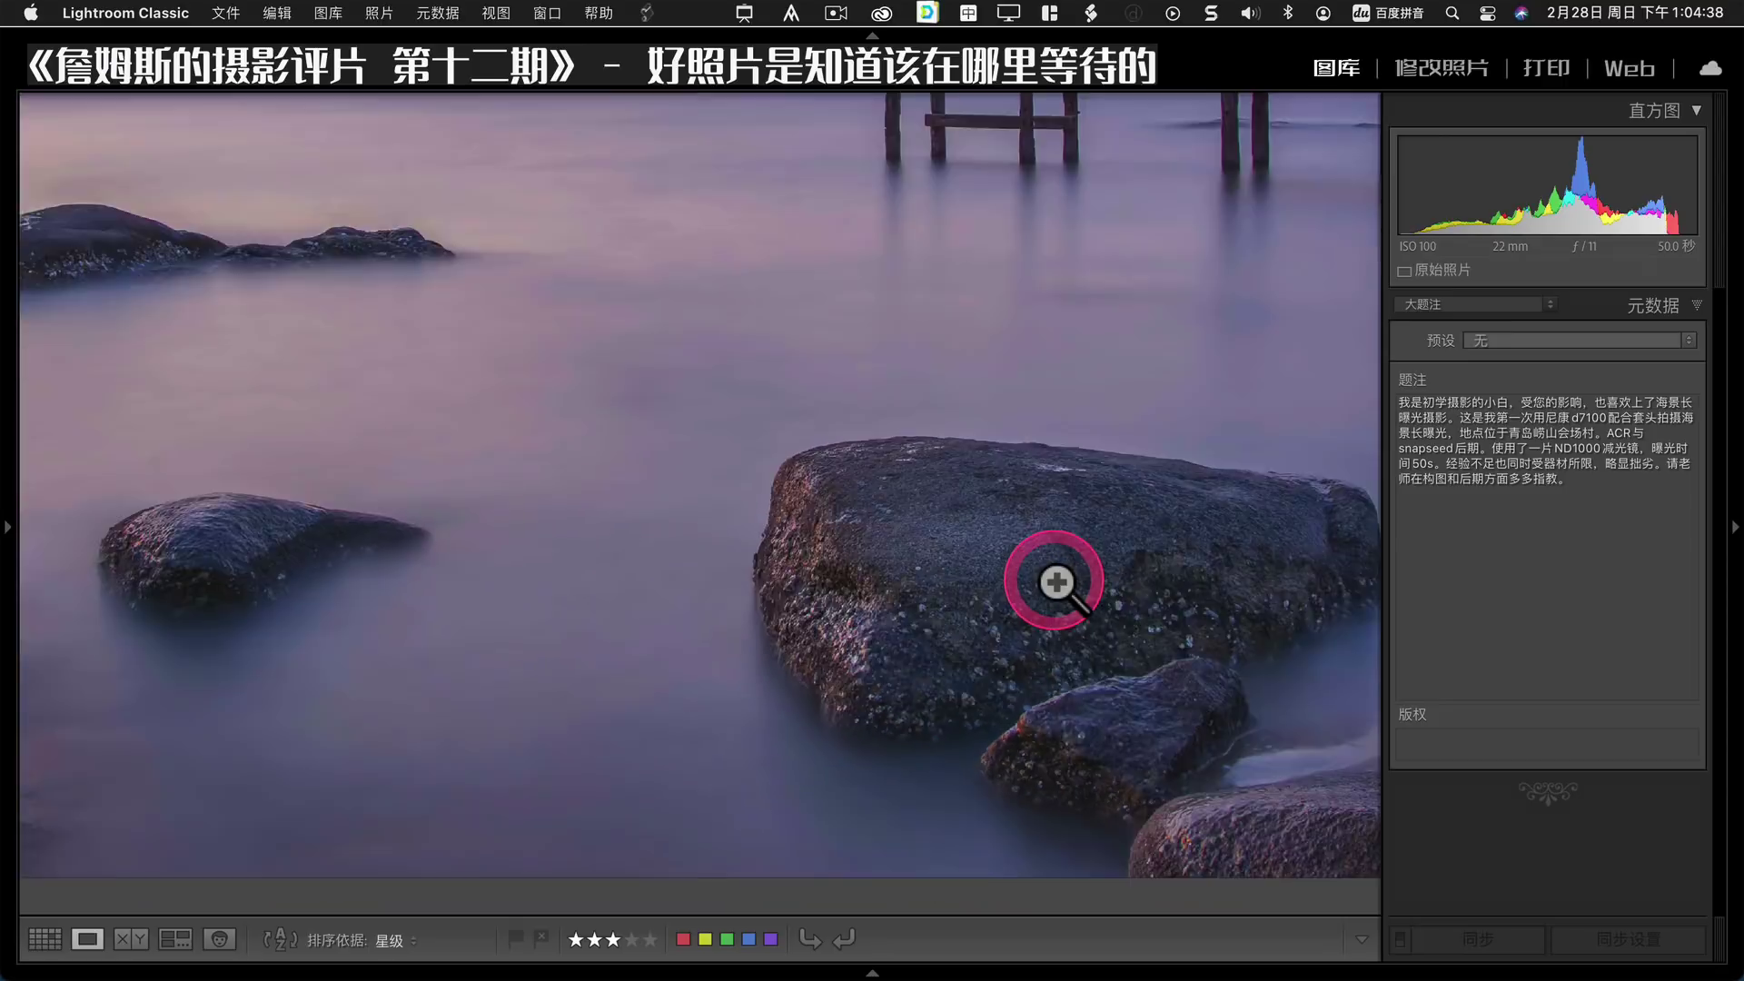
Compare the bridge photo's rocks at 1:1, then return to the sunset seascape.
{"action": "key", "text": "Right"}
{"action": "left_click", "coordinate": [625, 799]}
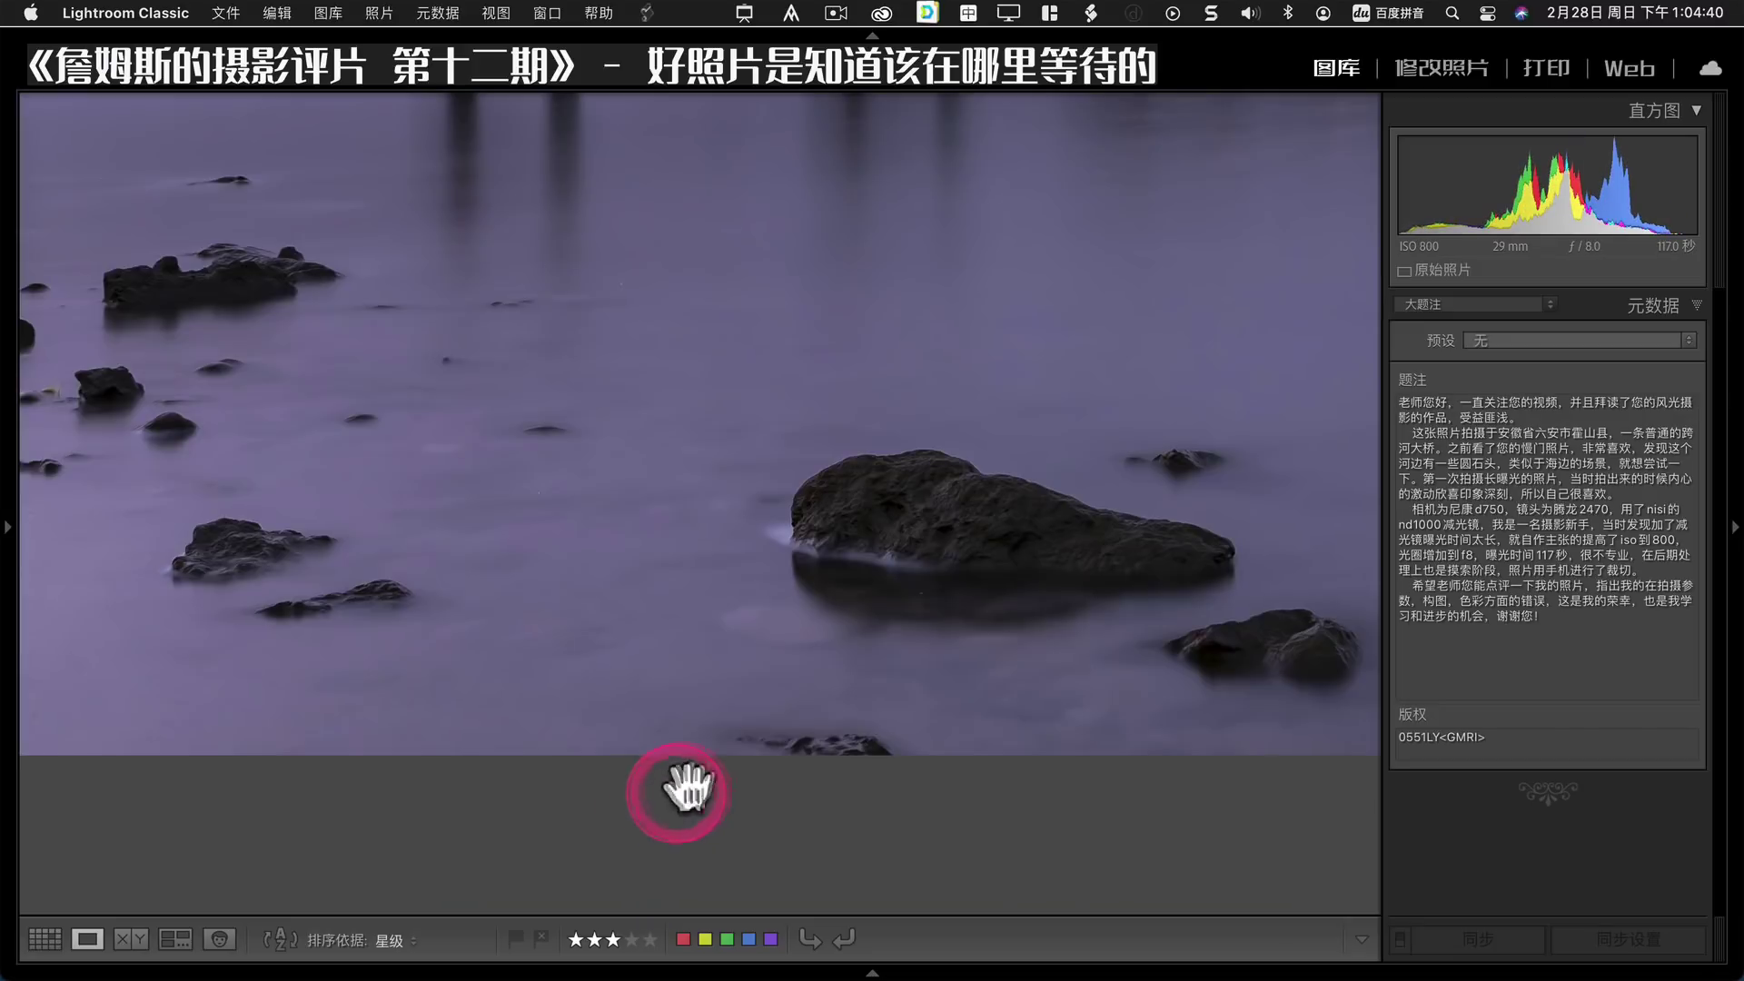
{"action": "left_click", "coordinate": [1051, 533]}
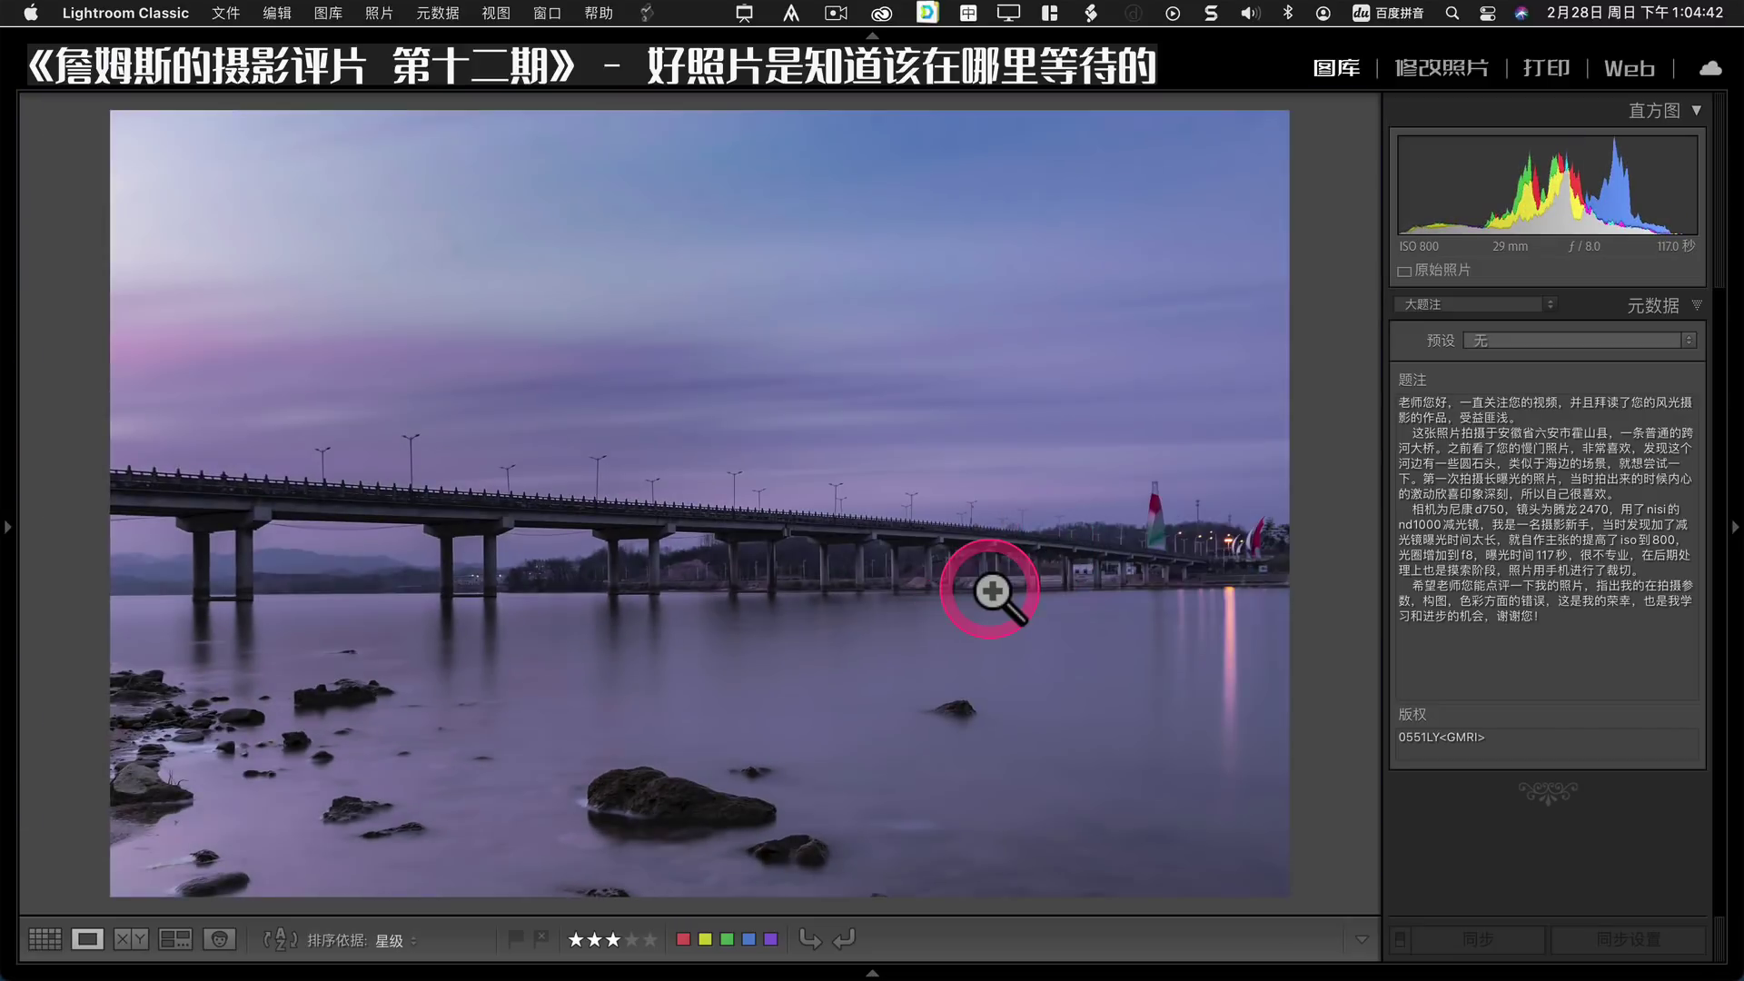
{"action": "key", "text": "Left"}
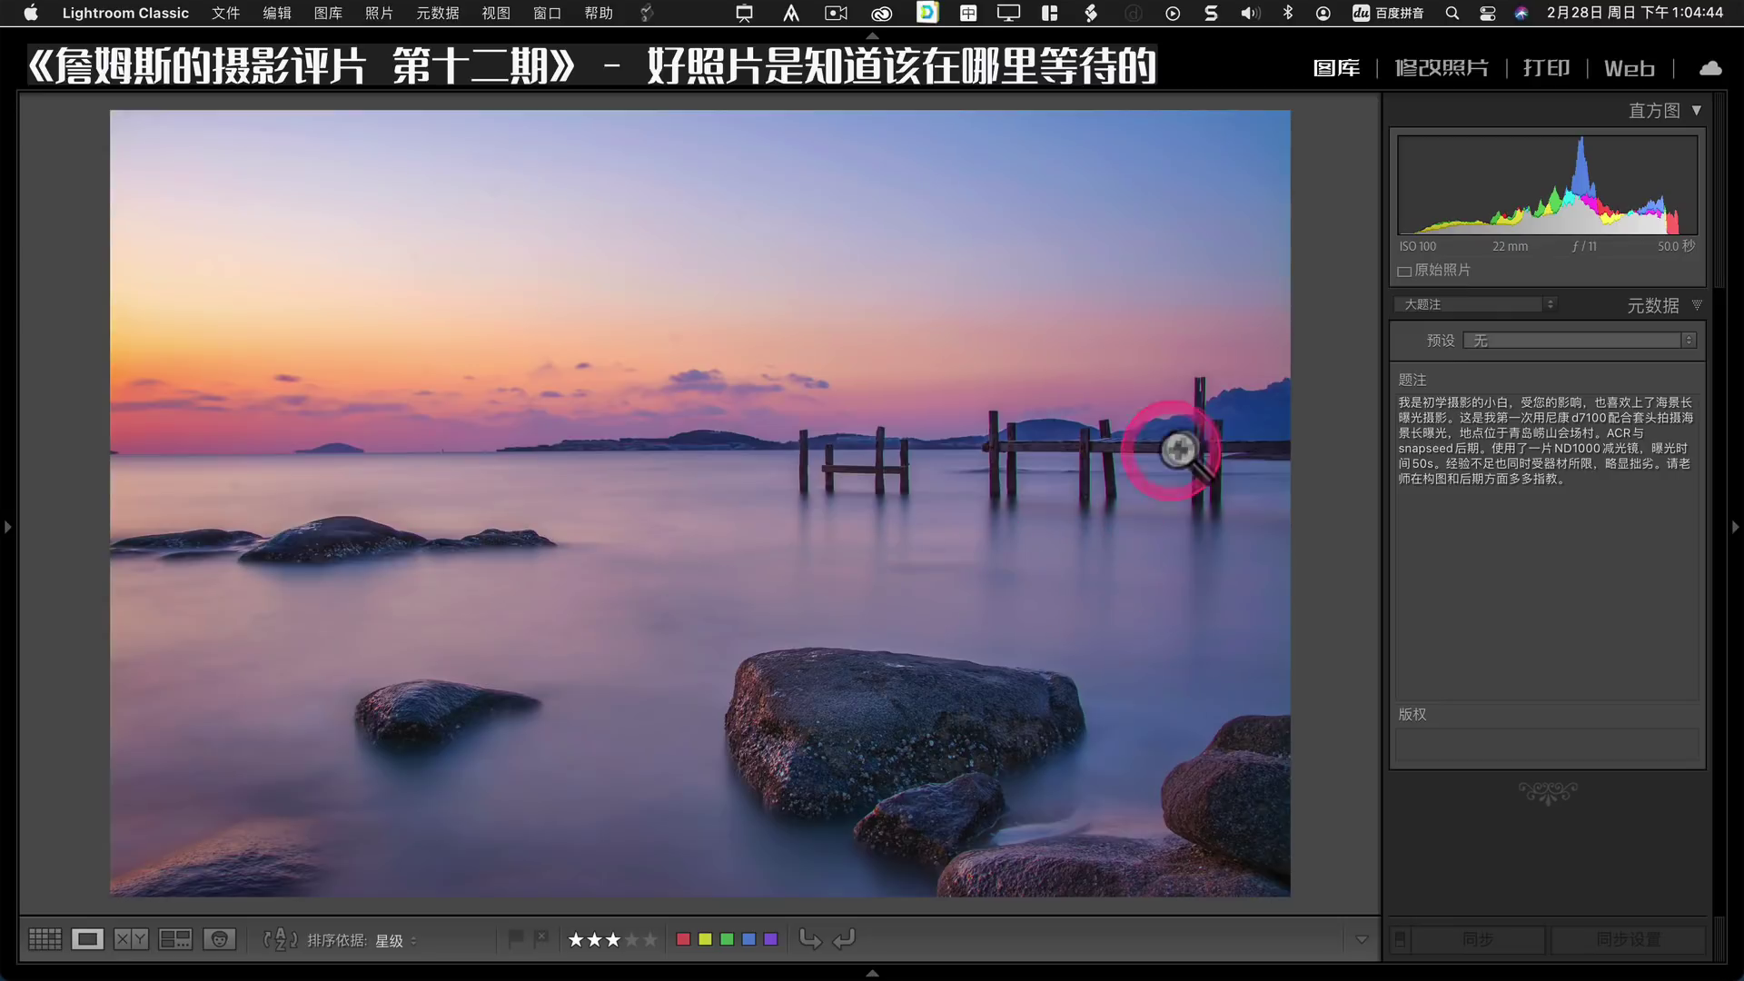
Inspect the seascape's piers at 1:1 several times and leave the caption unchanged.
{"action": "left_click", "coordinate": [1240, 497]}
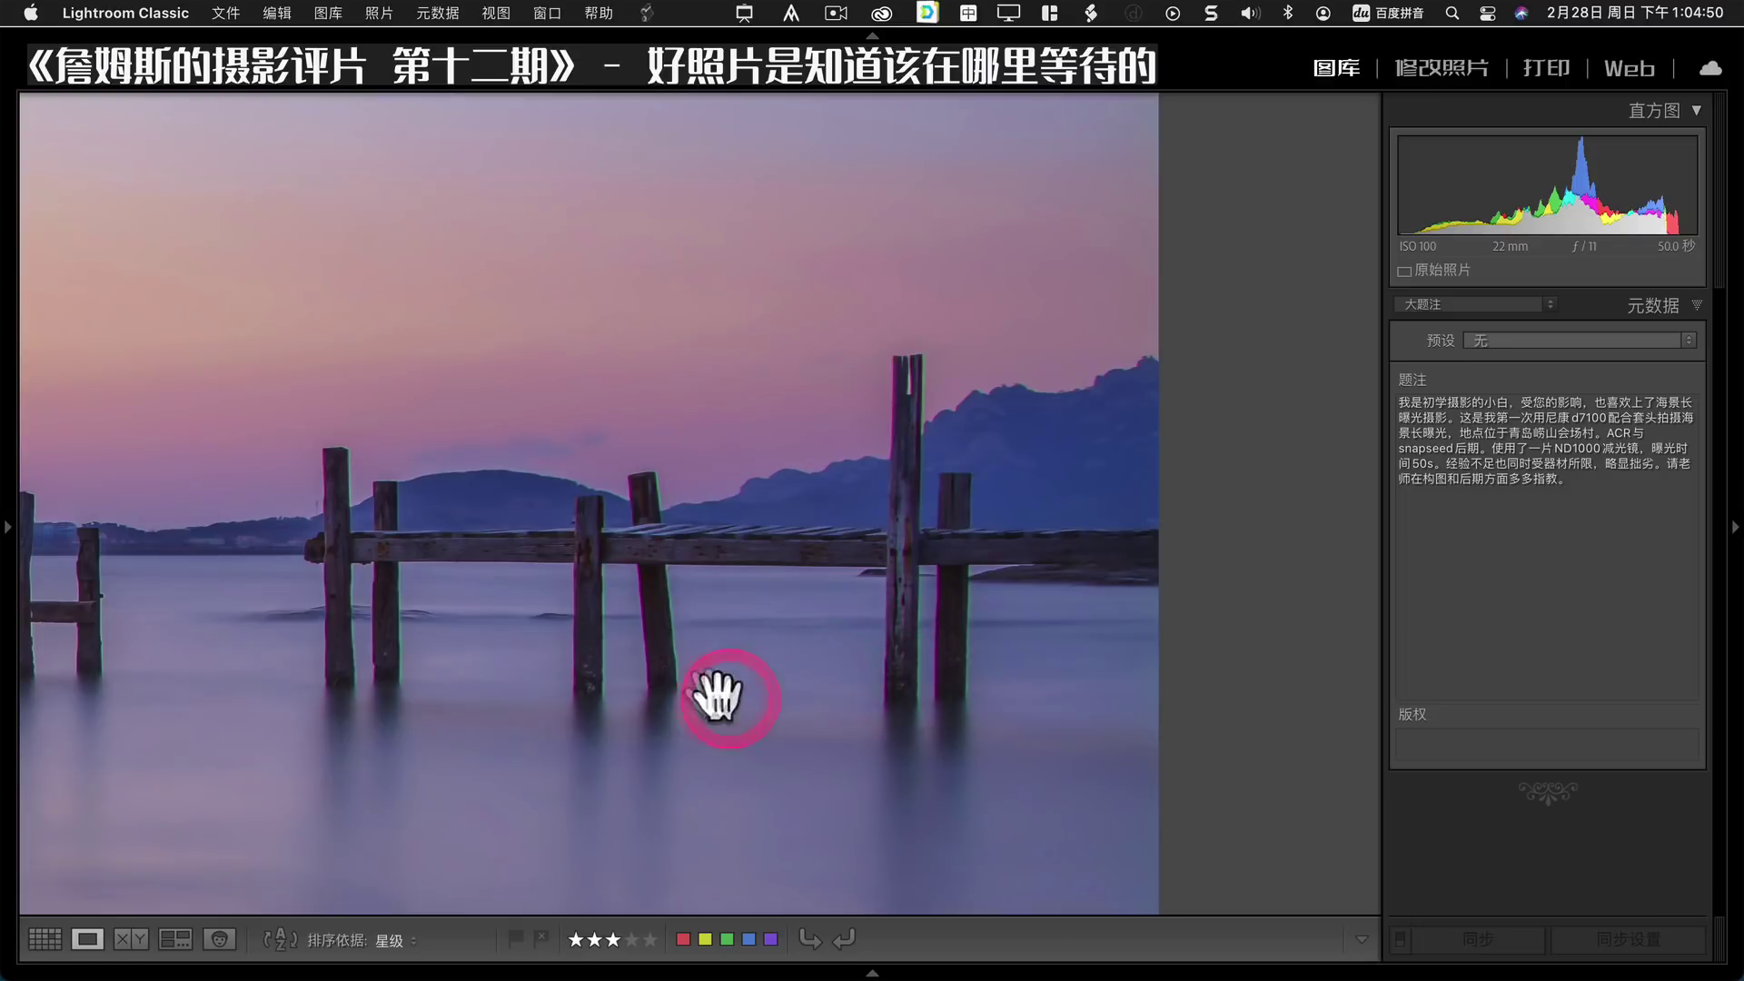
{"action": "left_click", "coordinate": [615, 564]}
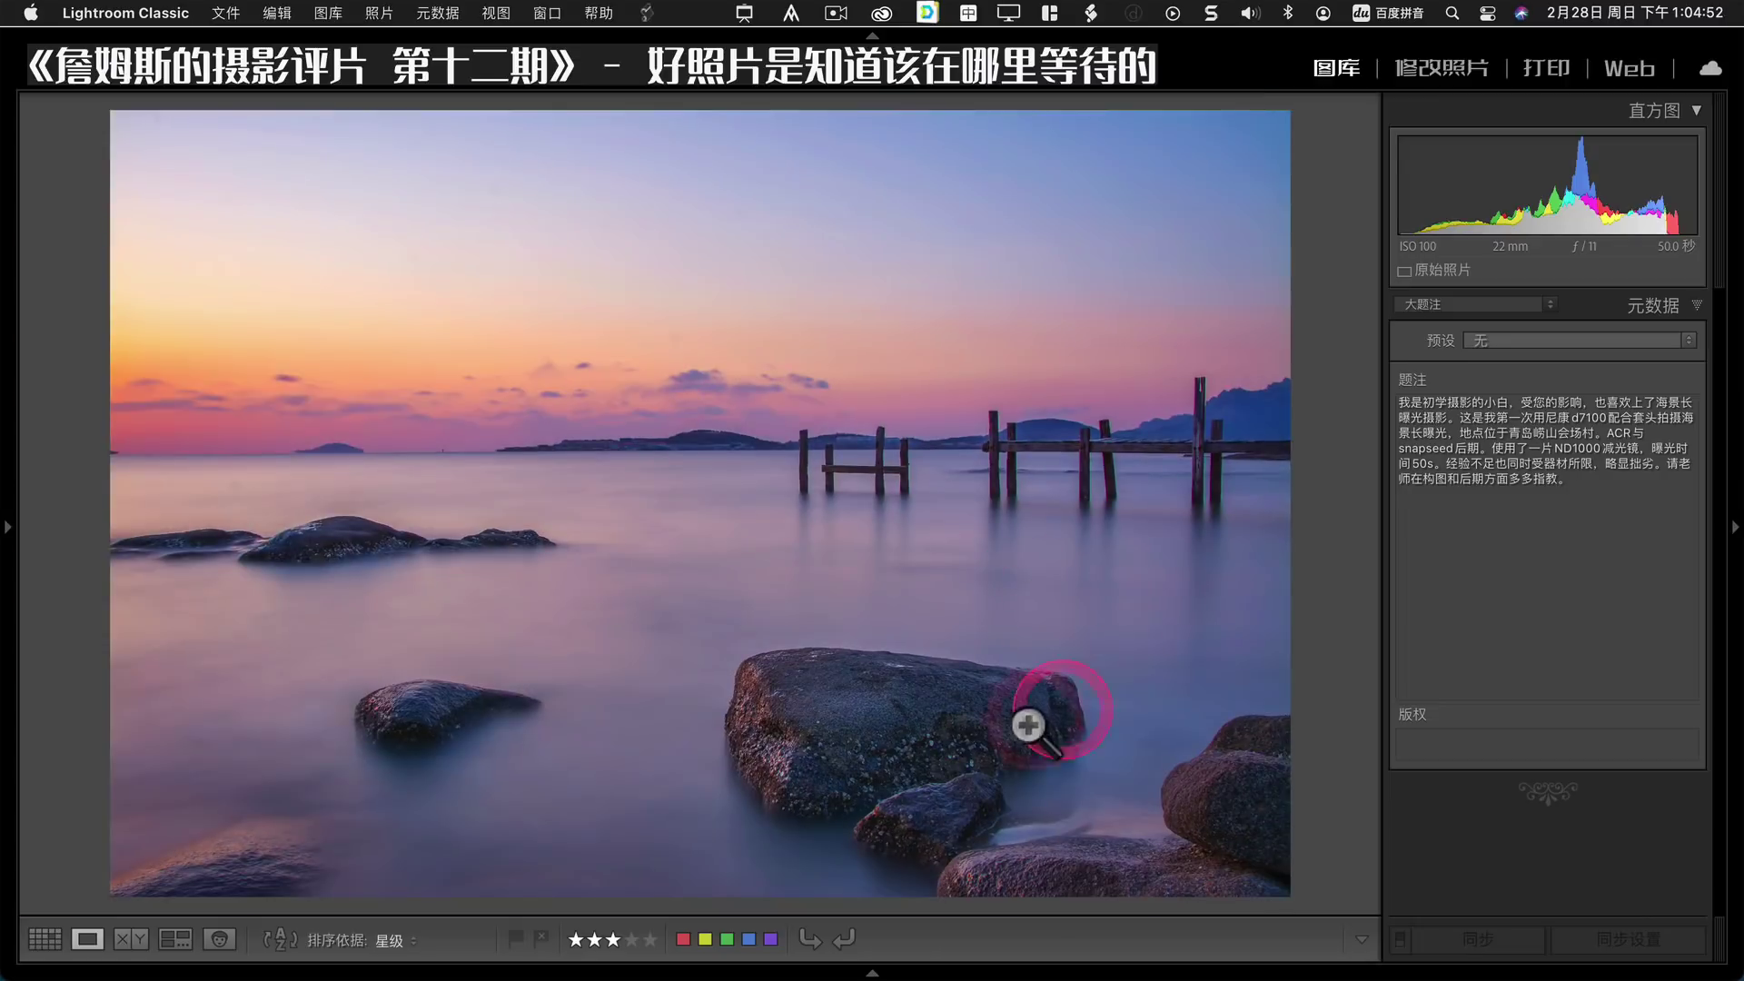
{"action": "left_click", "coordinate": [1010, 472]}
{"action": "left_click", "coordinate": [890, 534]}
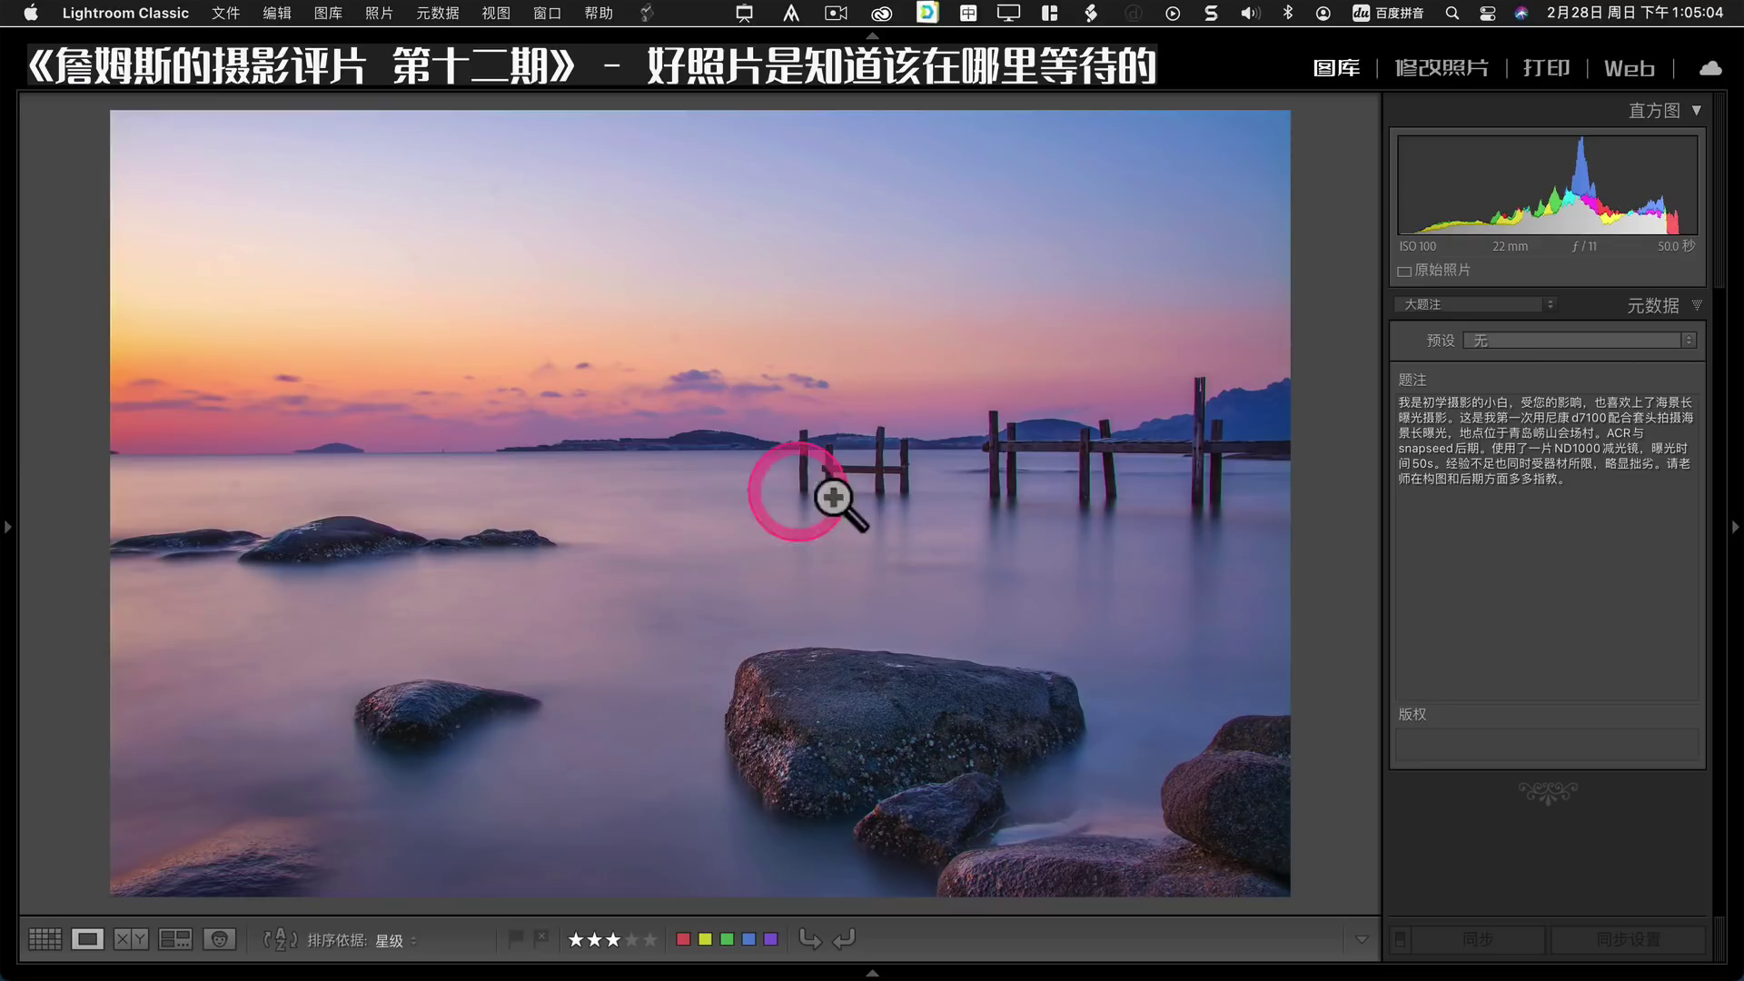
{"action": "left_click", "coordinate": [1002, 477]}
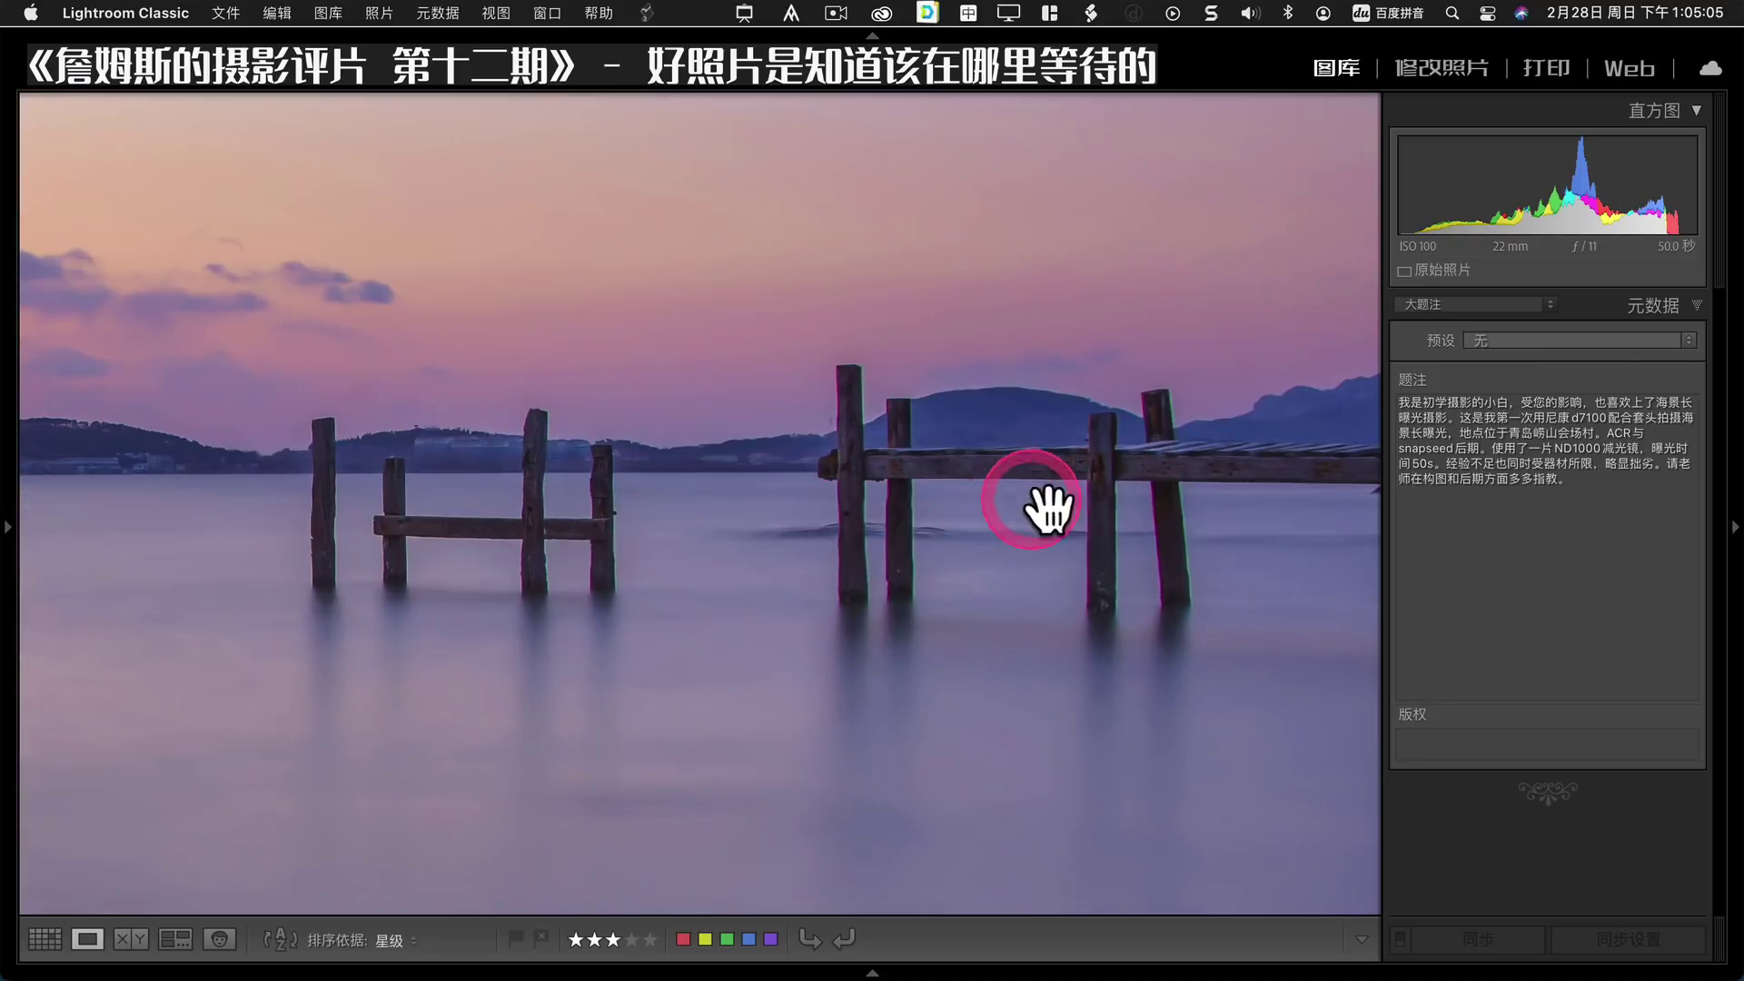
{"action": "left_click", "coordinate": [1110, 598]}
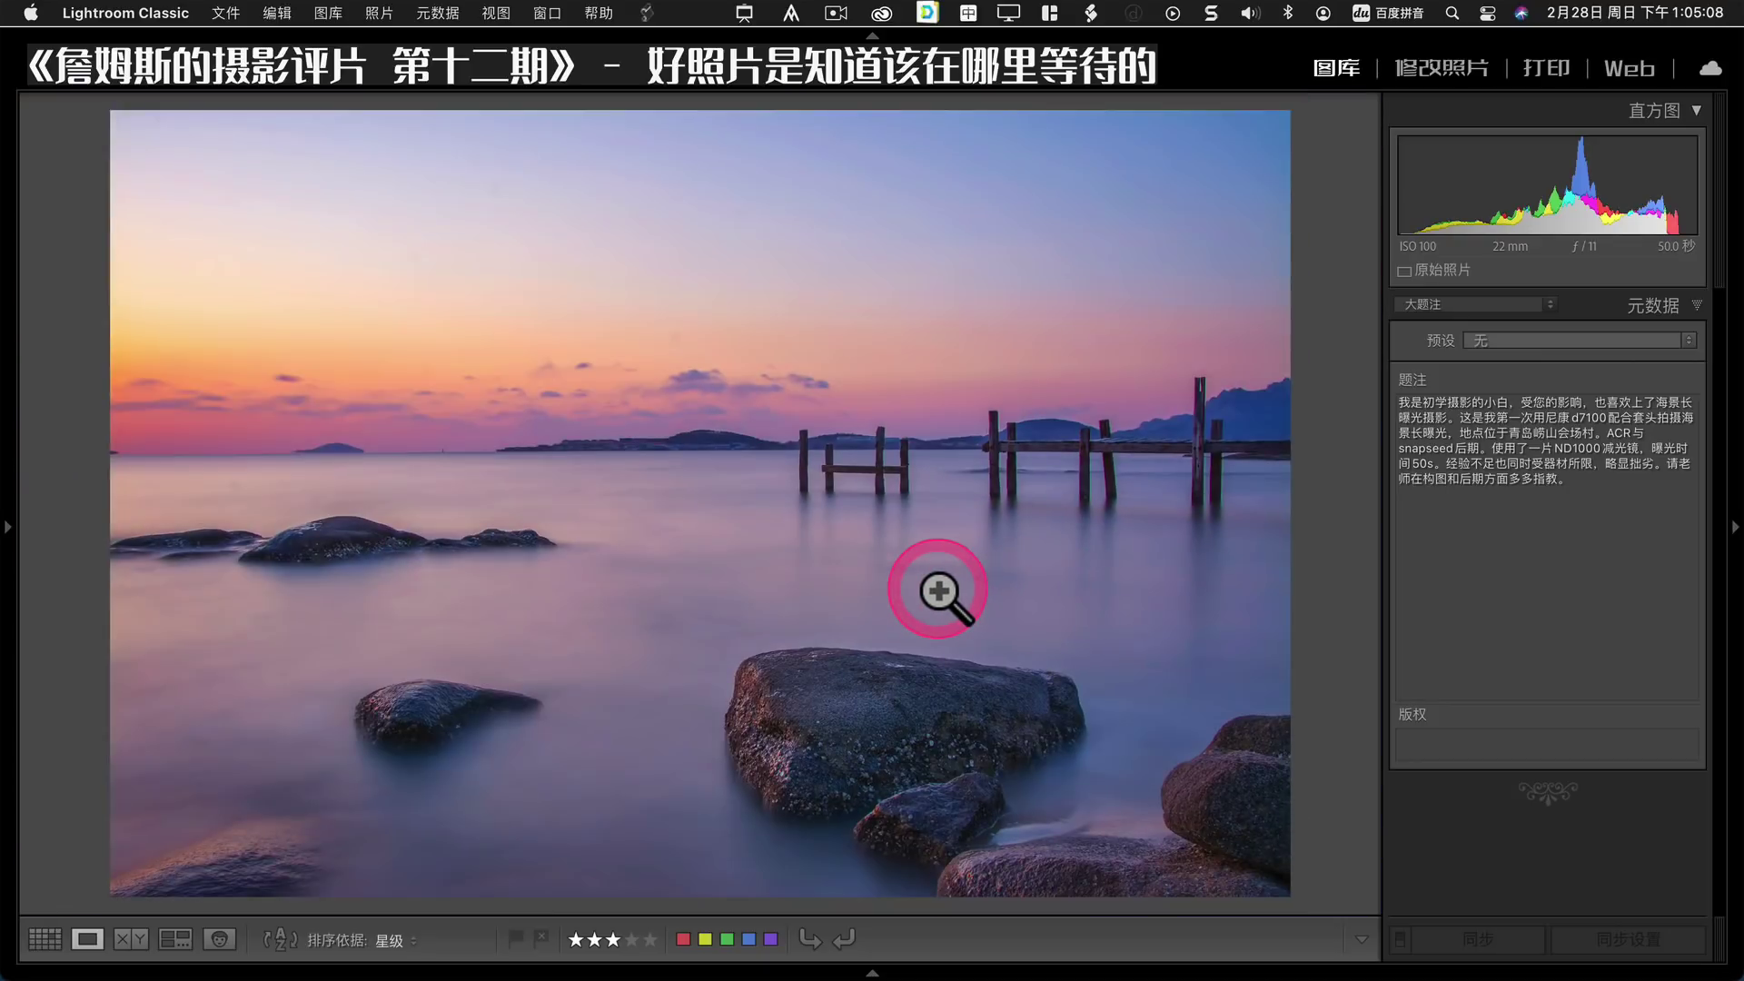
{"action": "left_click", "coordinate": [1579, 484]}
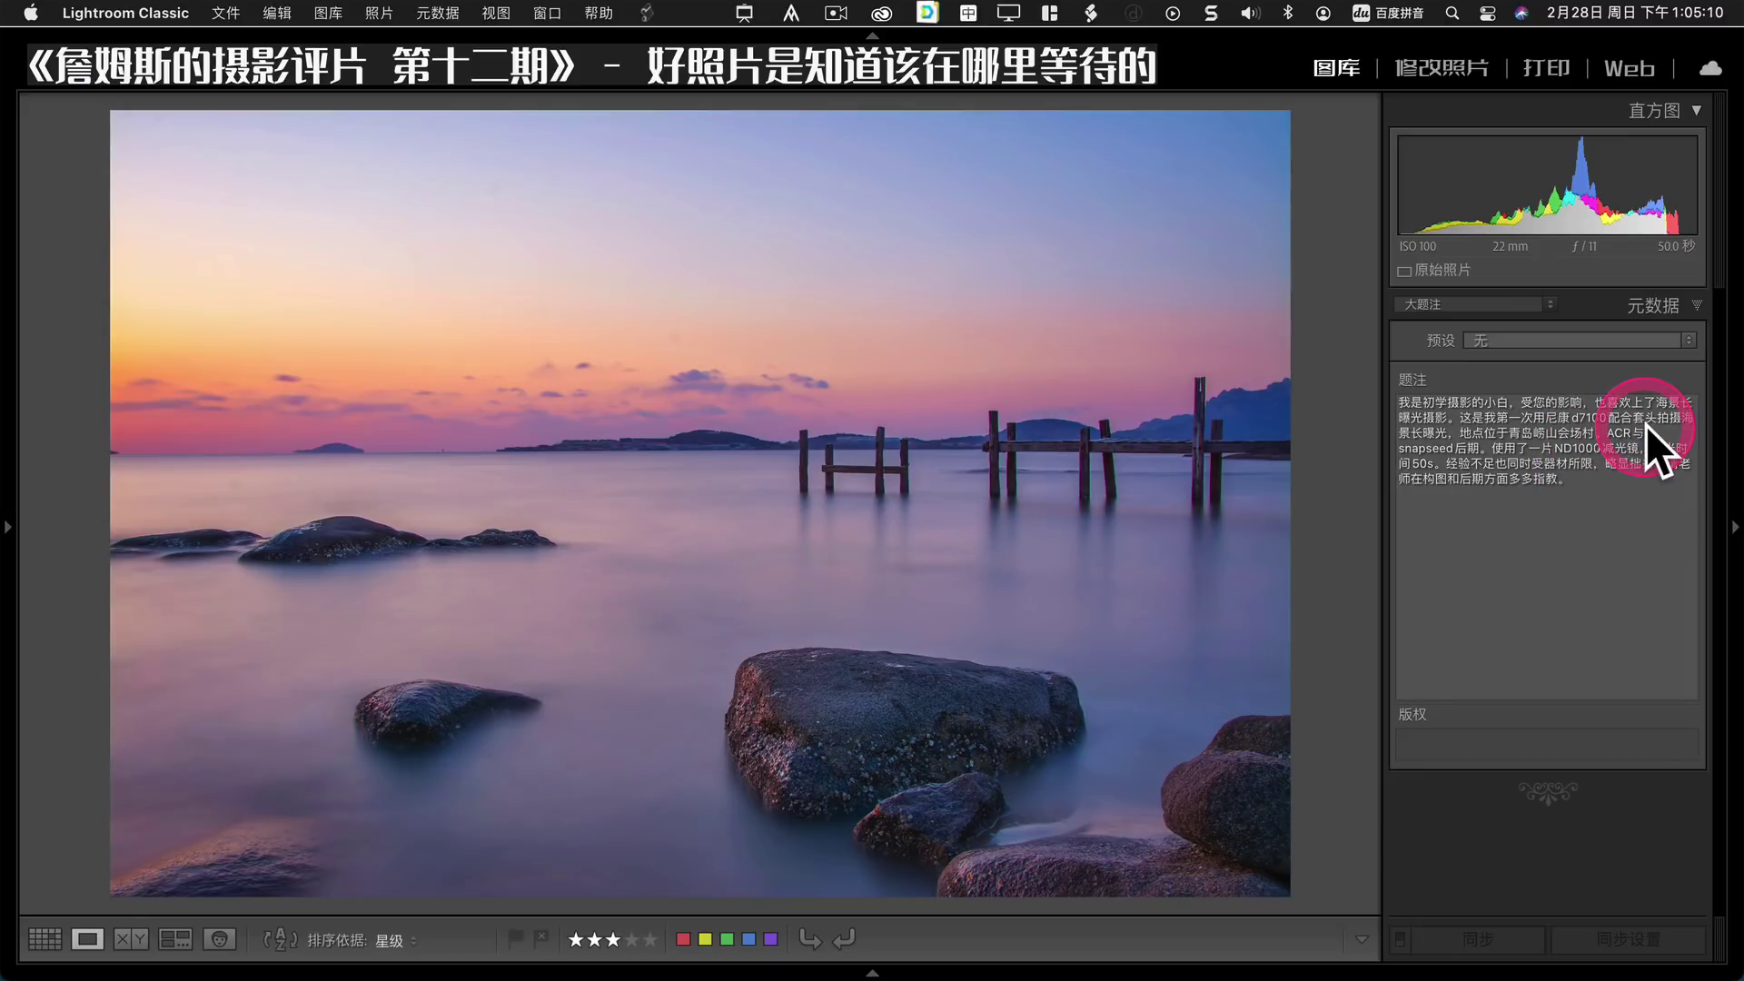
{"action": "left_click", "coordinate": [927, 521]}
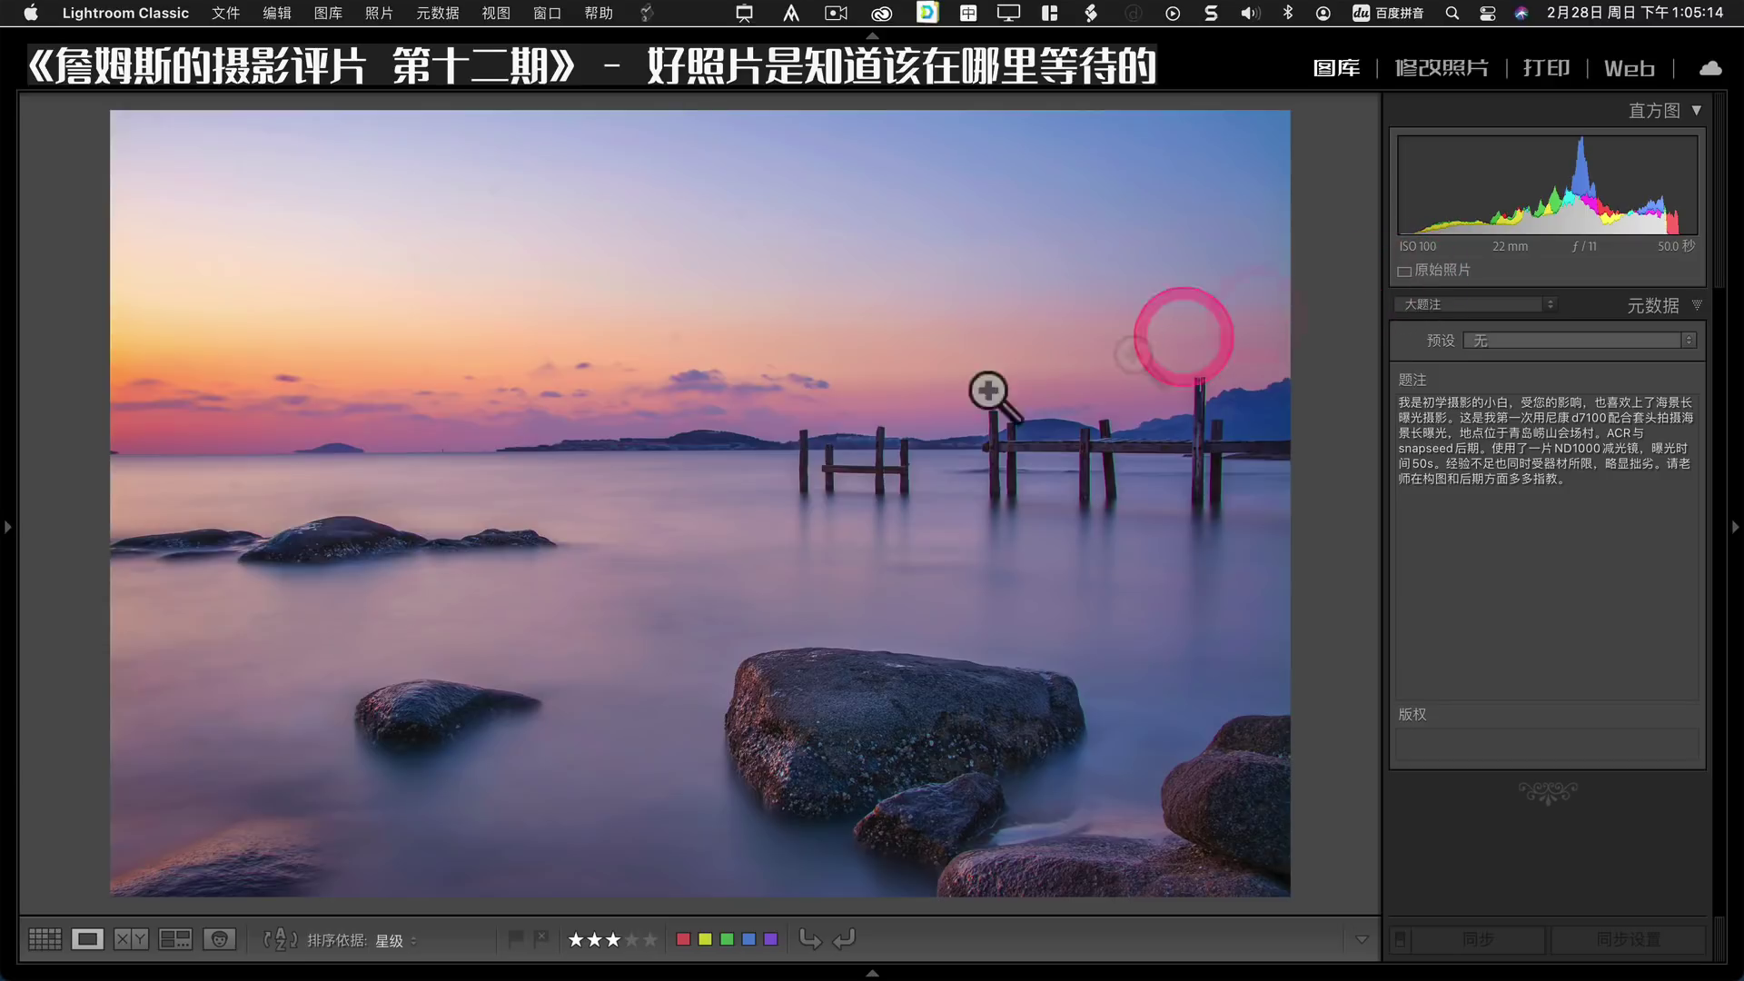
Advance to the hilltop dusk view of the lake park with its looping walkway.
{"action": "key", "text": "Right"}
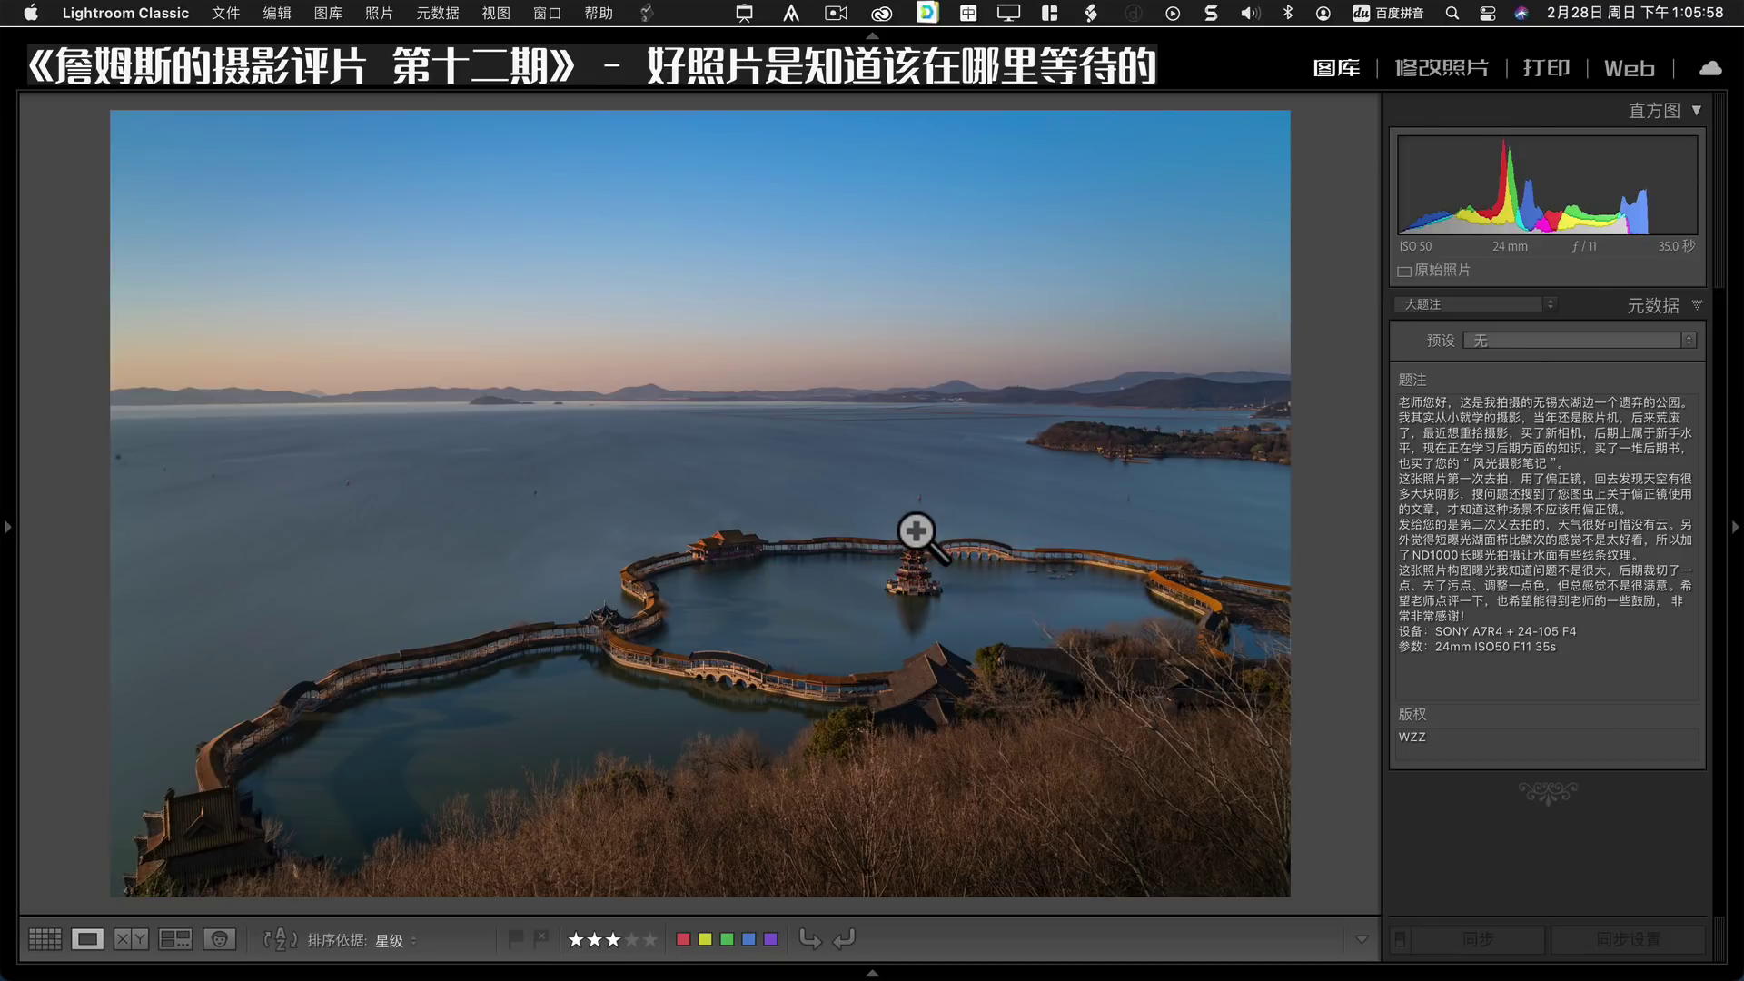
Advance to the fiery sunset clouds above the dark ridge and railing.
{"action": "key", "text": "Right"}
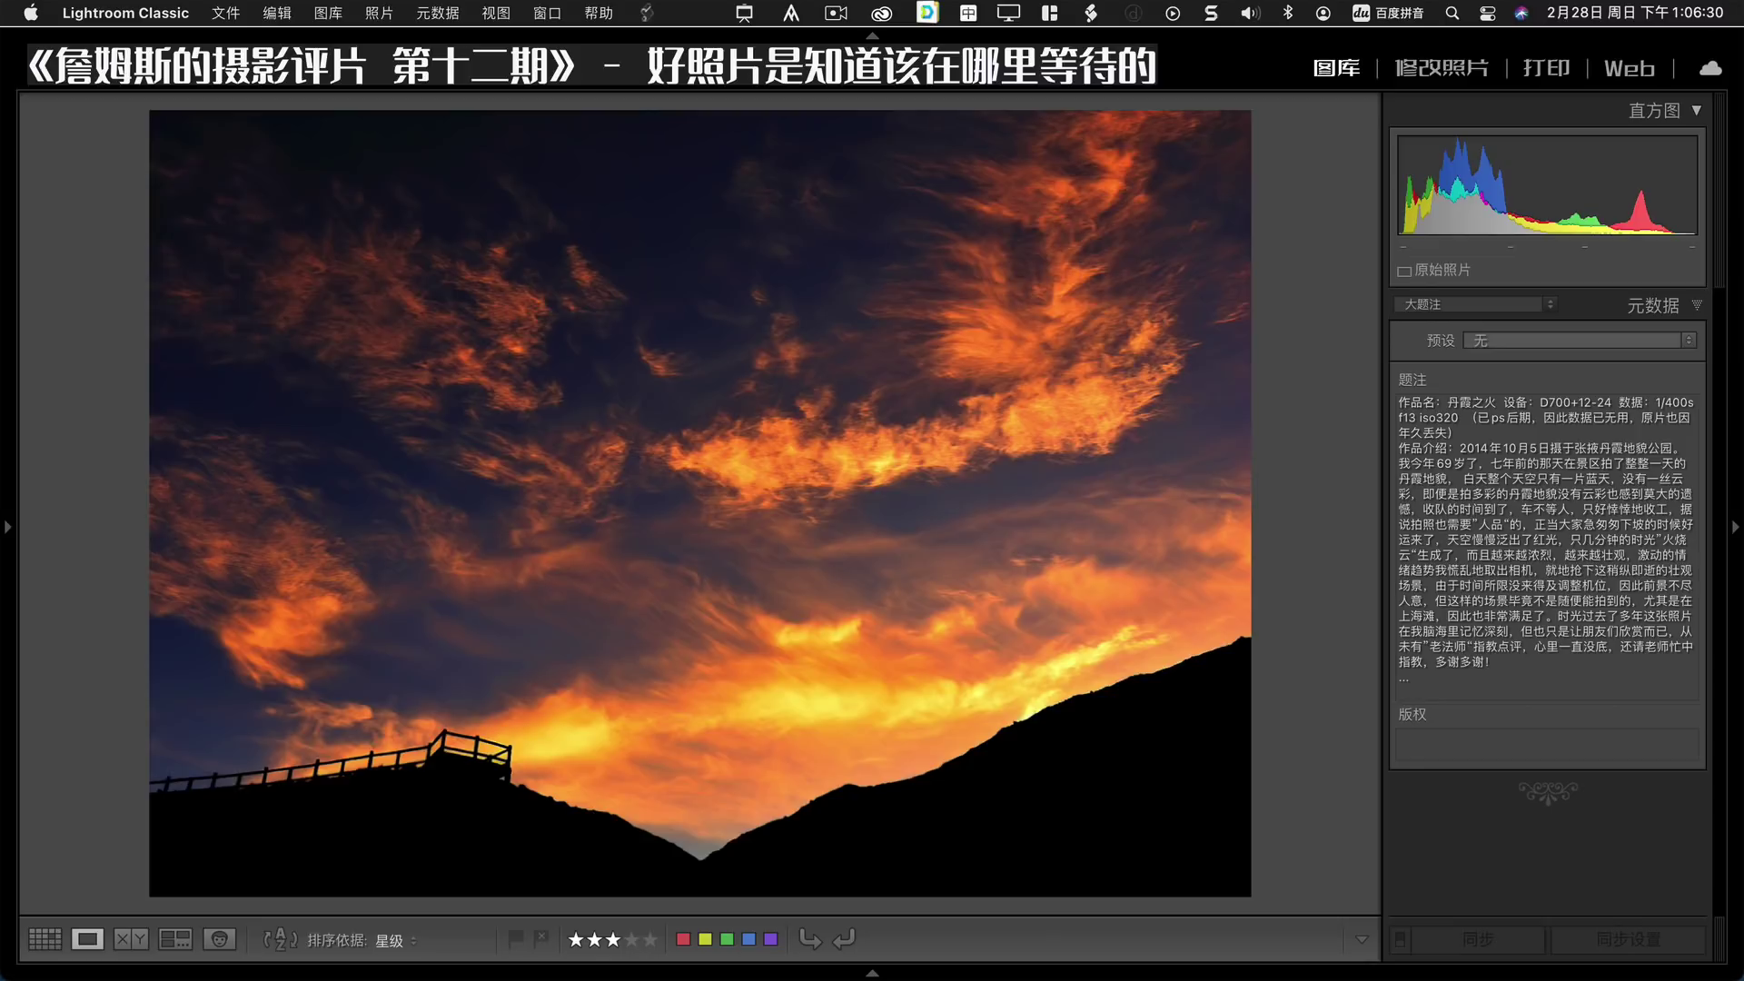
Advance to the Taj Mahal photo framed by the dark archway.
{"action": "key", "text": "Right"}
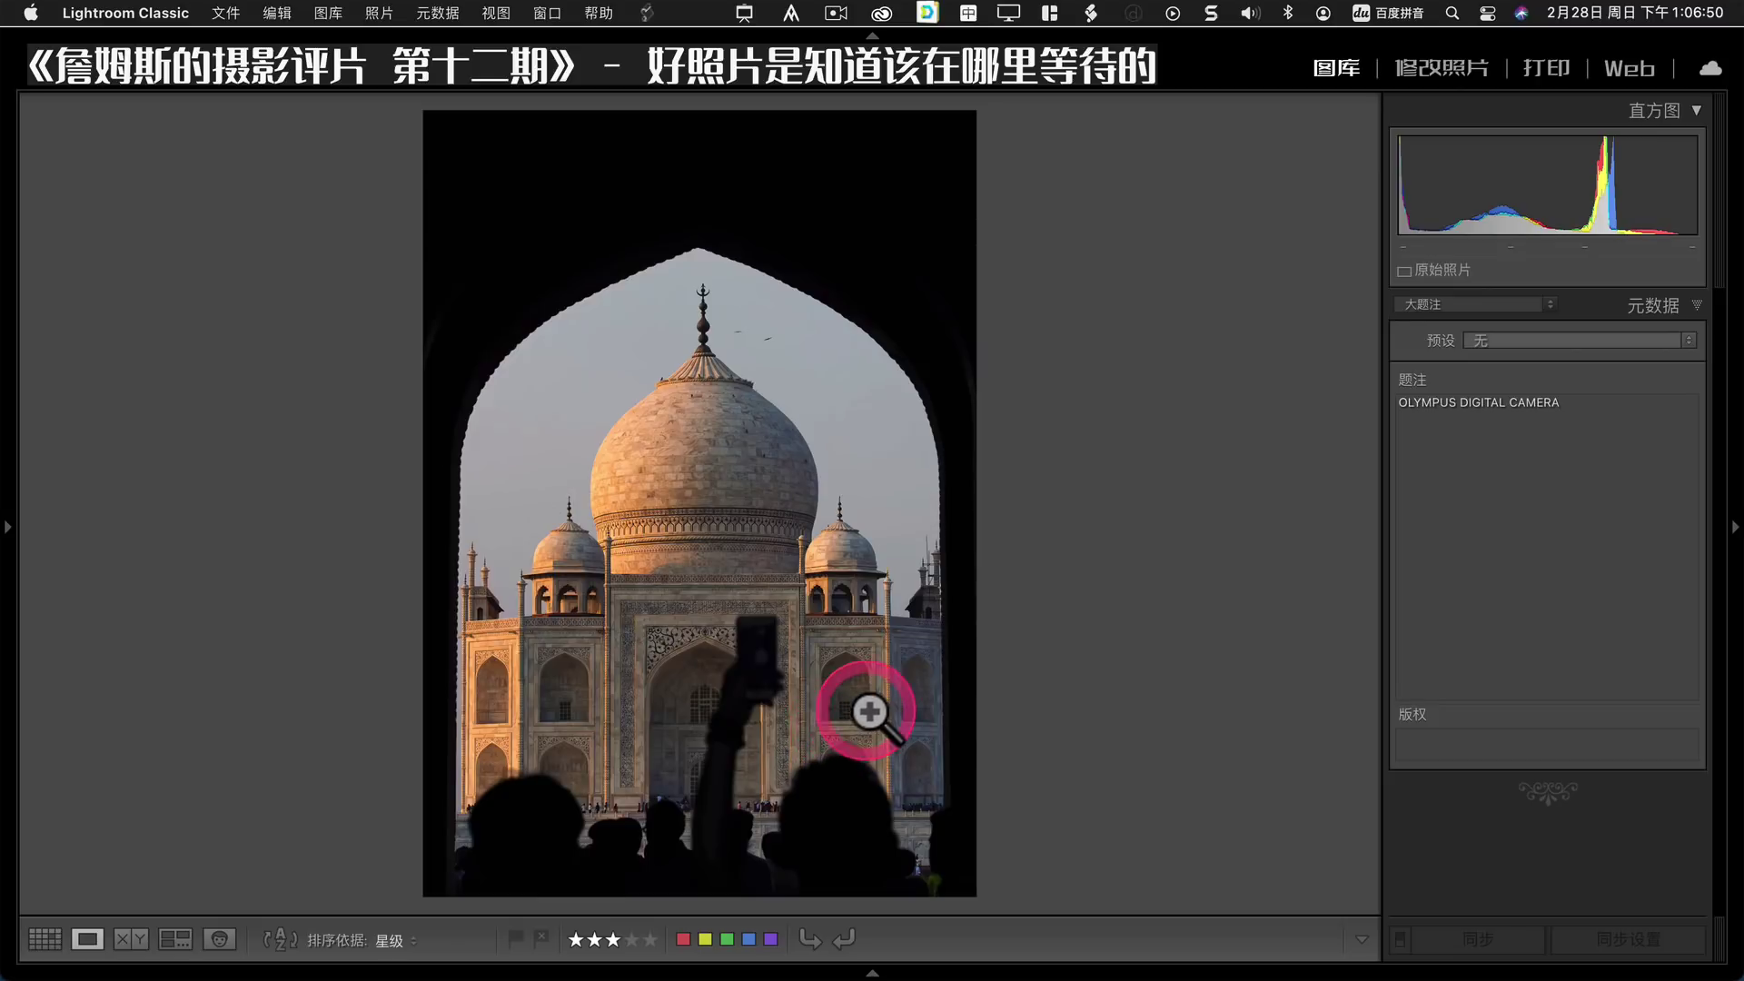
In Develop, crop the Taj Mahal photo tighter with a raised bottom edge at a 4 x 3 ratio.
{"action": "left_click", "coordinate": [1434, 65]}
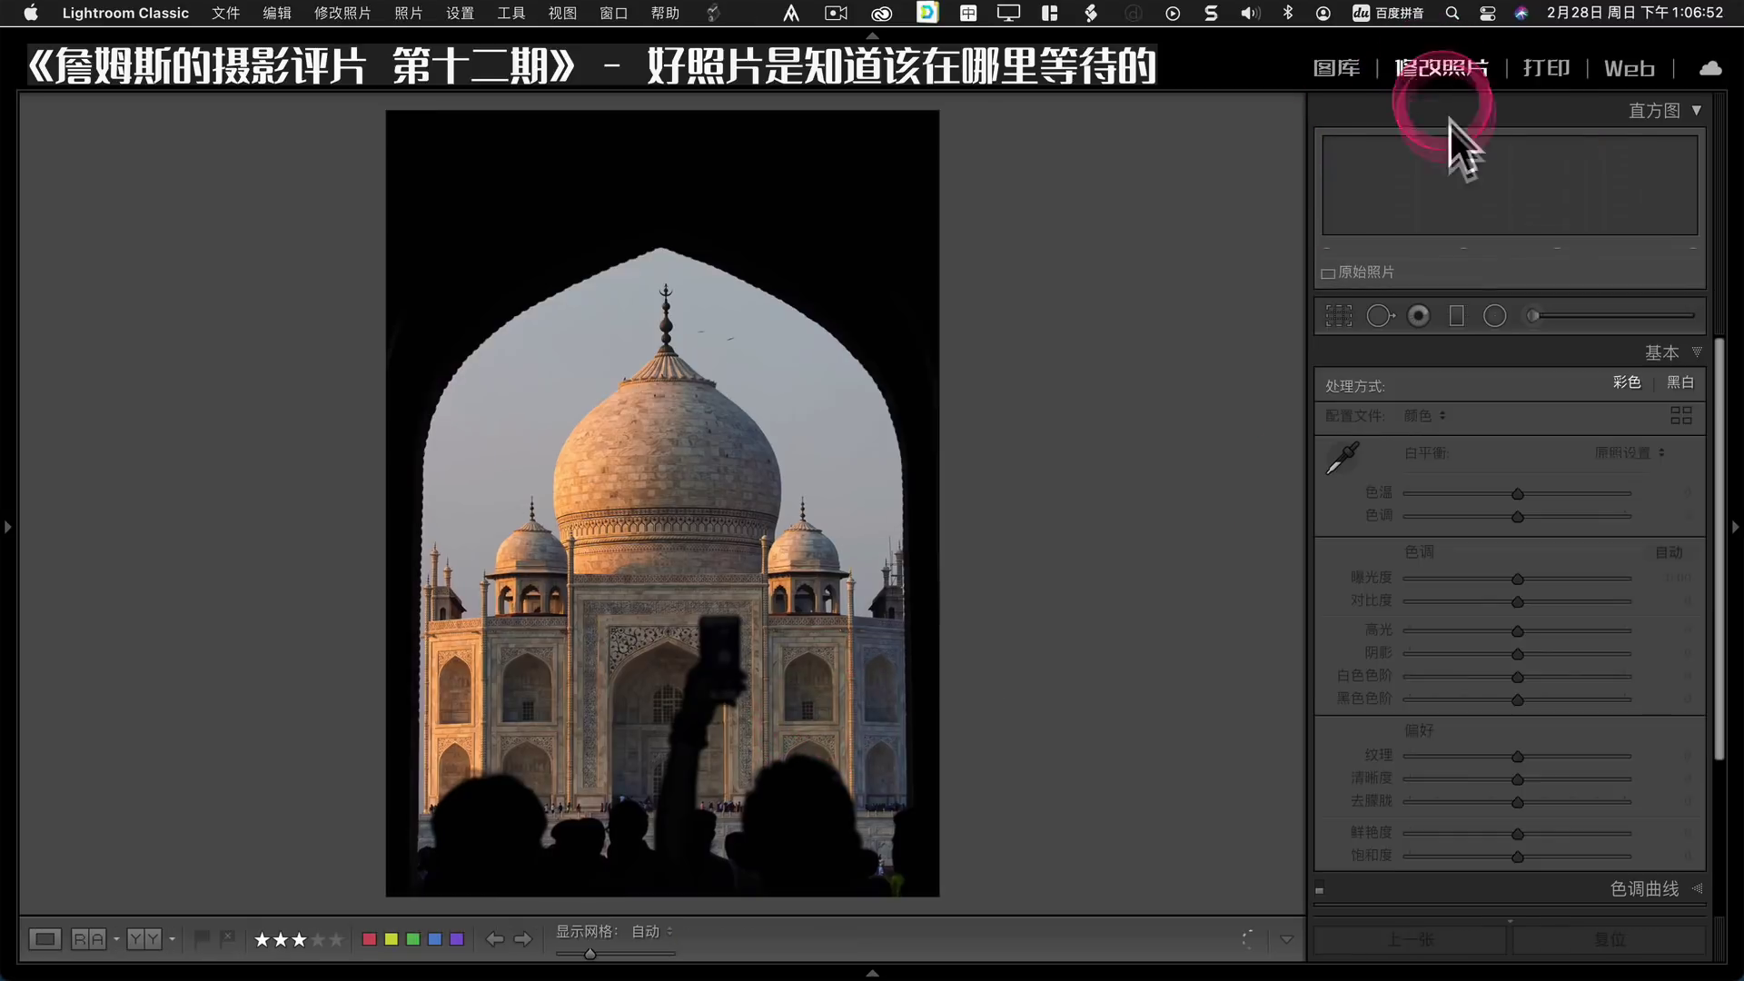
{"action": "left_click", "coordinate": [1339, 316]}
{"action": "left_click_drag", "start_coordinate": [667, 890], "coordinate": [669, 843]}
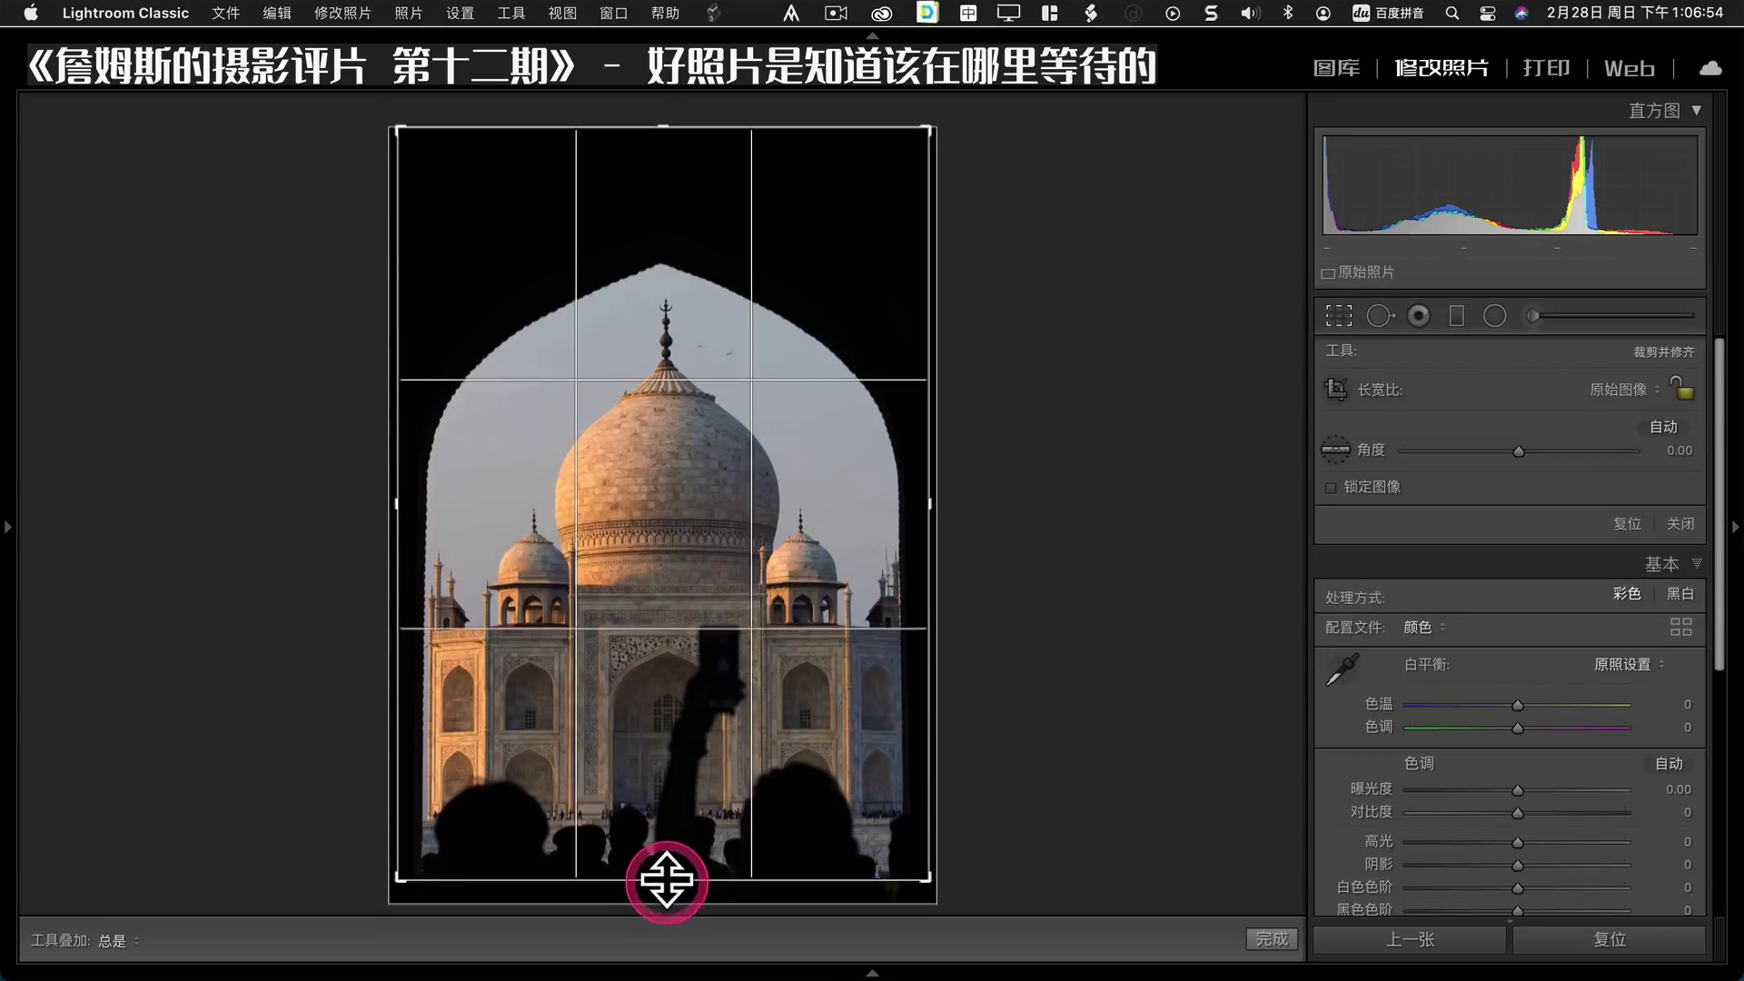
{"action": "left_click", "coordinate": [1605, 387]}
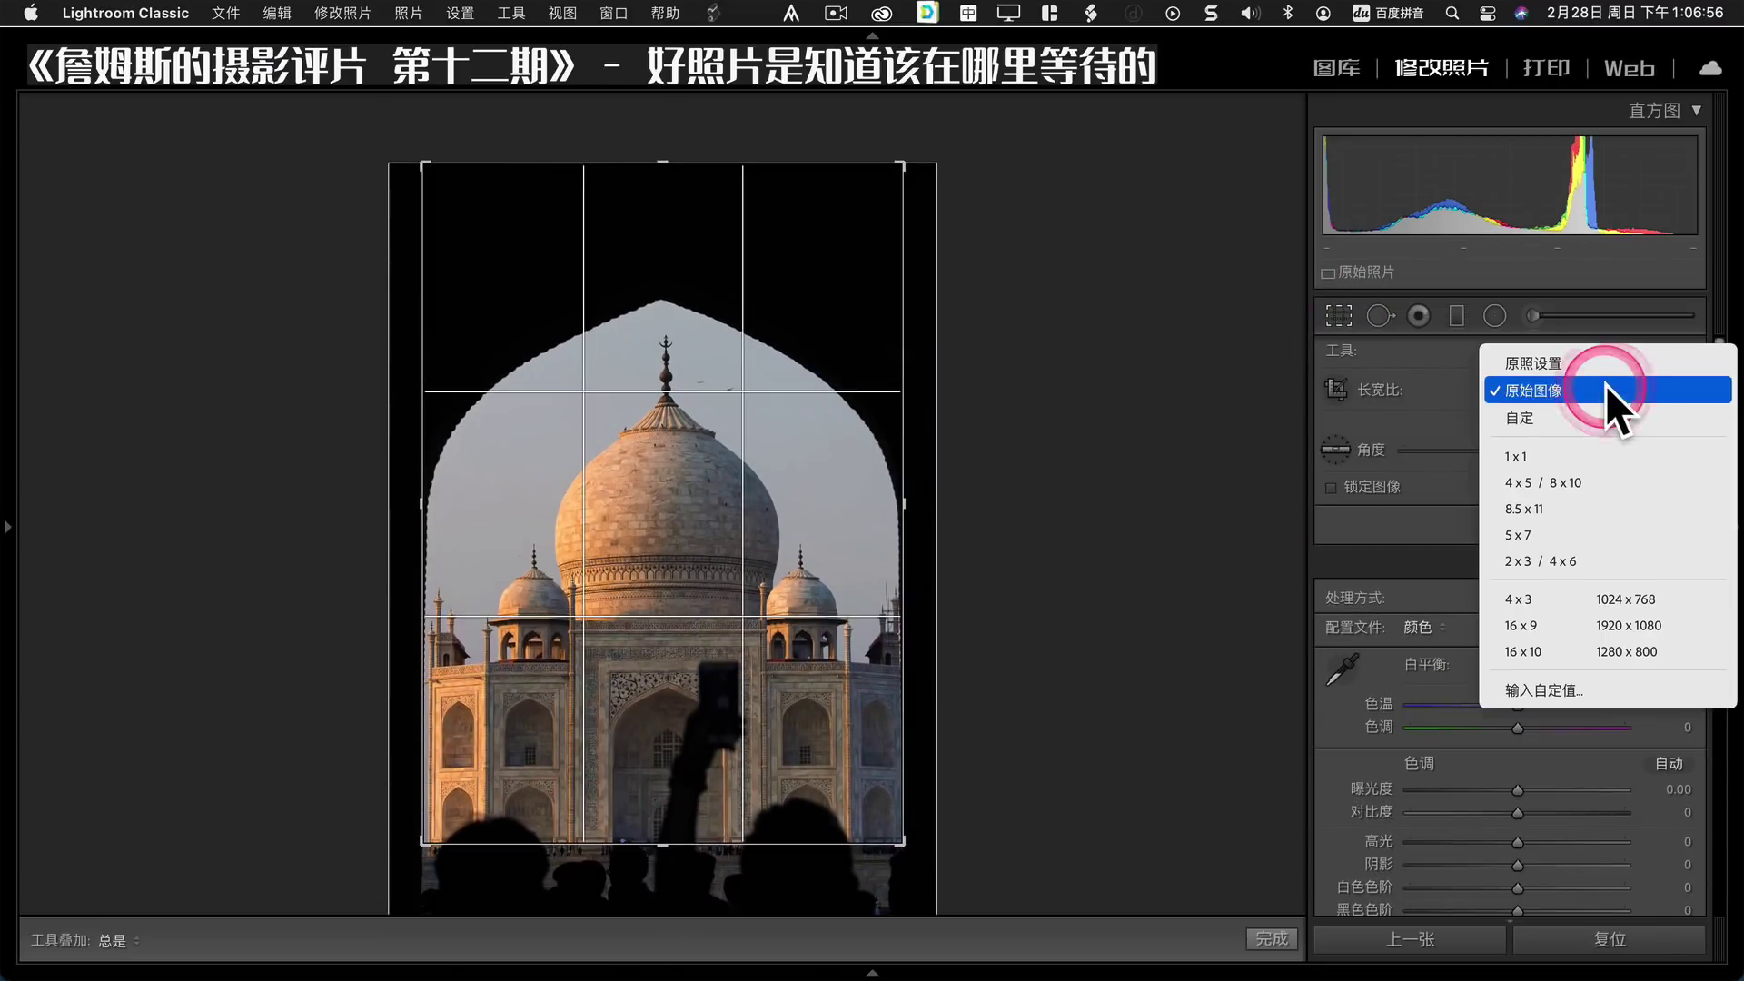
{"action": "left_click", "coordinate": [1604, 419]}
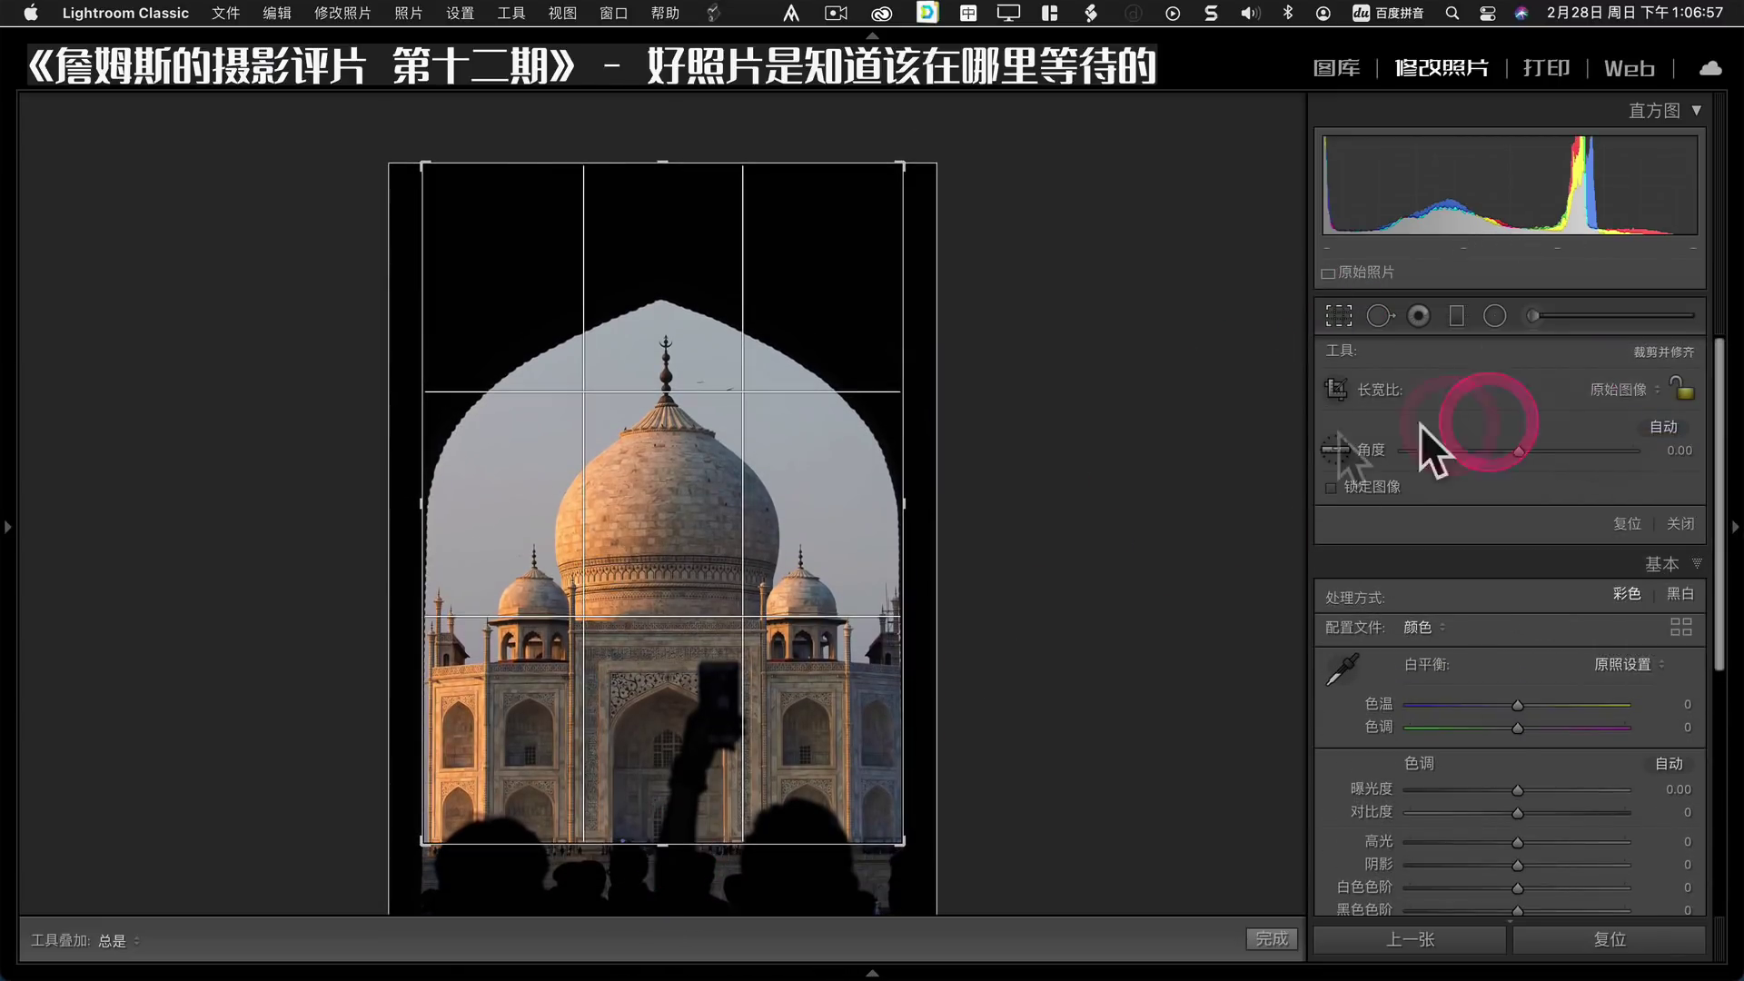
{"action": "left_click", "coordinate": [1637, 394]}
{"action": "left_click", "coordinate": [1508, 571]}
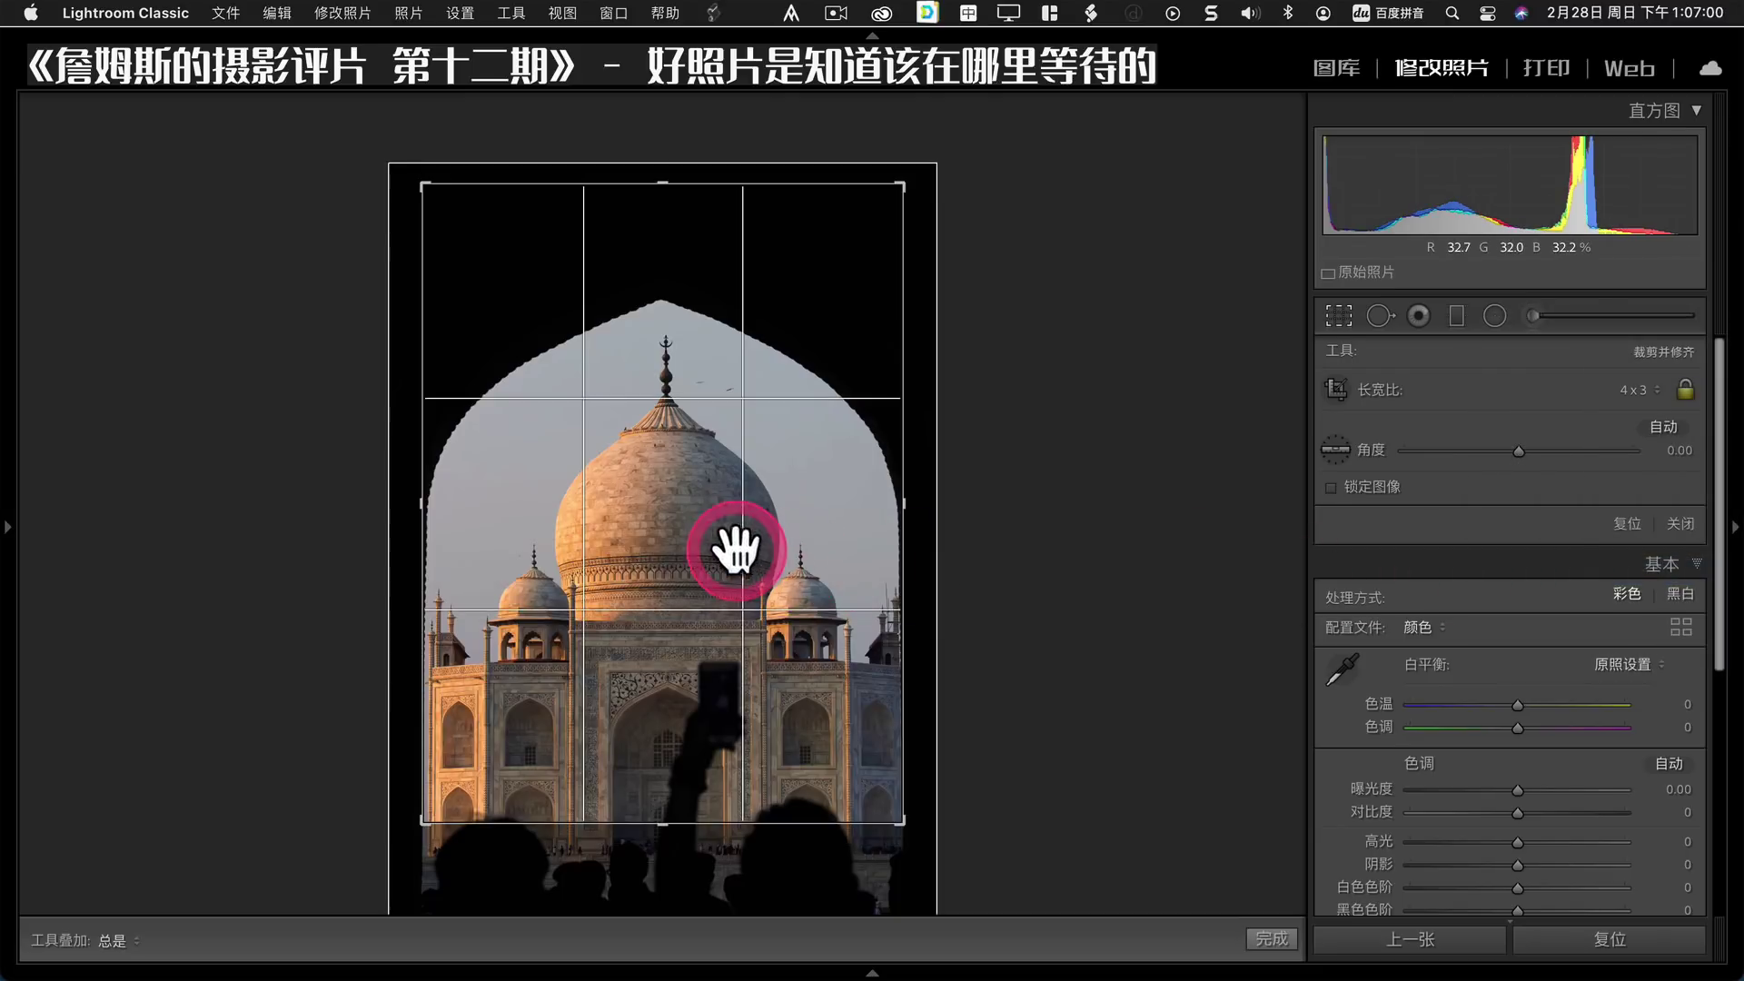
Shift the photo within the crop and commit, then reset to the original framing and advance to the snowy village.
{"action": "left_click_drag", "start_coordinate": [907, 506], "coordinate": [930, 506]}
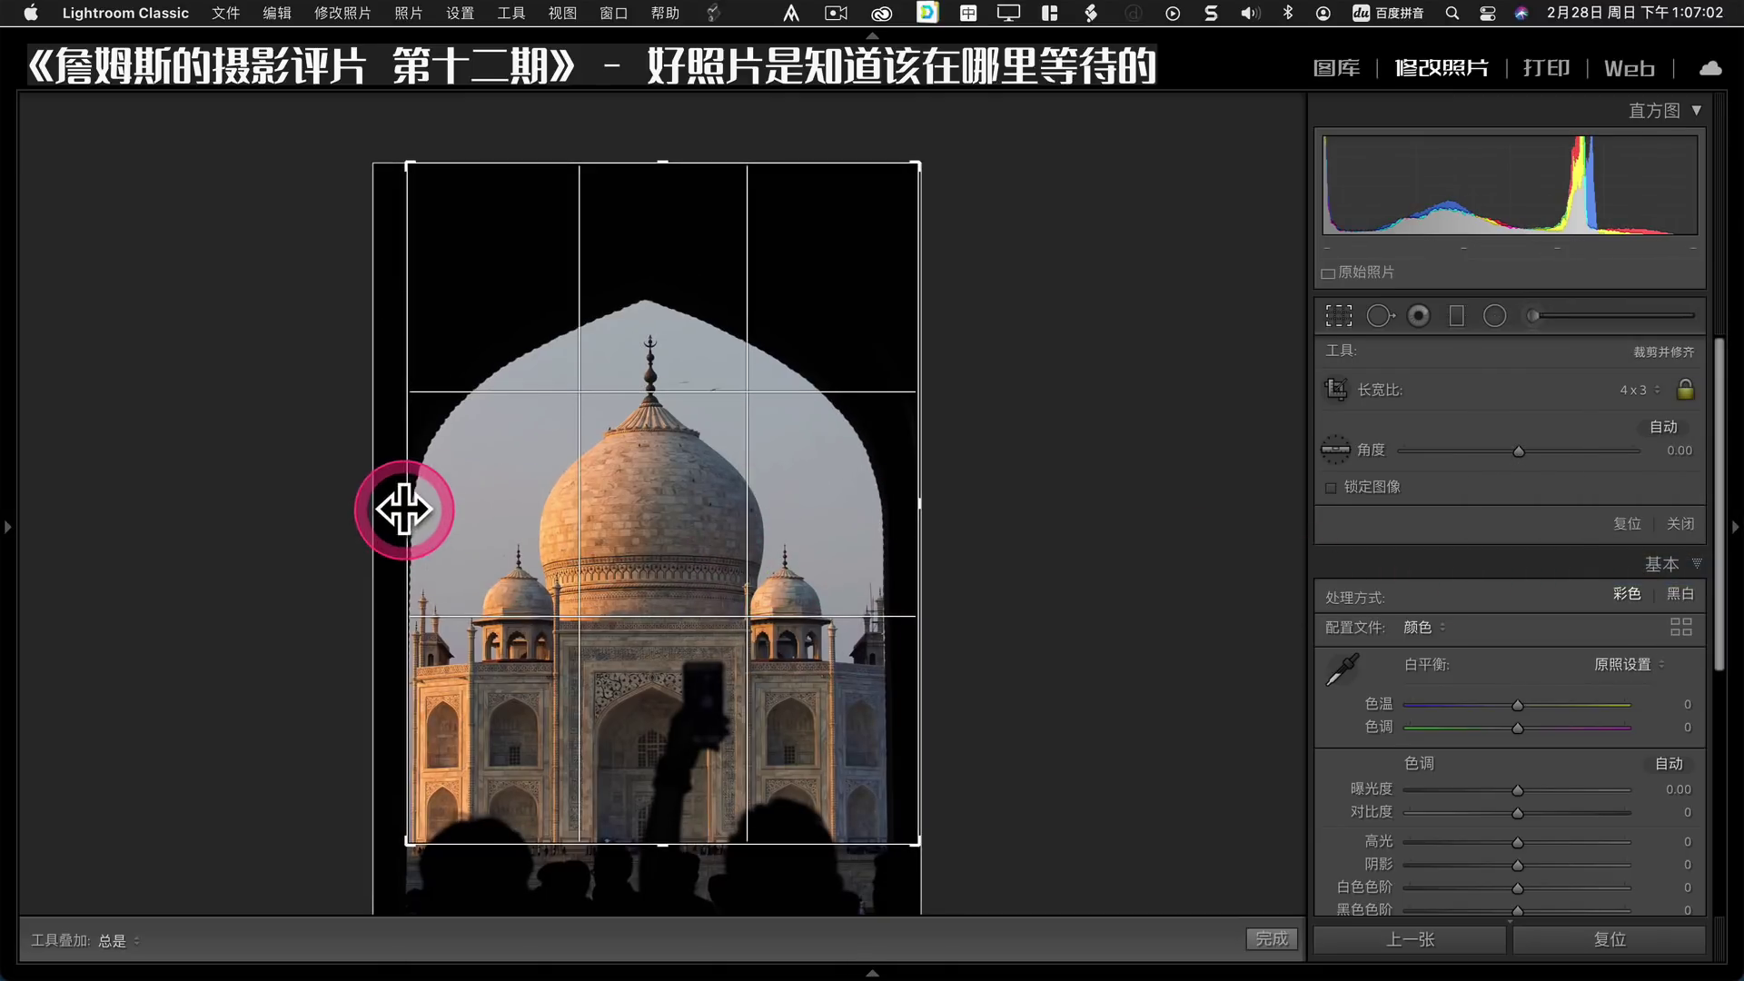
{"action": "mouse_move", "coordinate": [452, 512]}
{"action": "left_mouse_down"}
{"action": "mouse_move", "coordinate": [557, 514]}
{"action": "mouse_move", "coordinate": [584, 494]}
{"action": "mouse_move", "coordinate": [584, 533]}
{"action": "mouse_move", "coordinate": [565, 534]}
{"action": "left_mouse_up"}
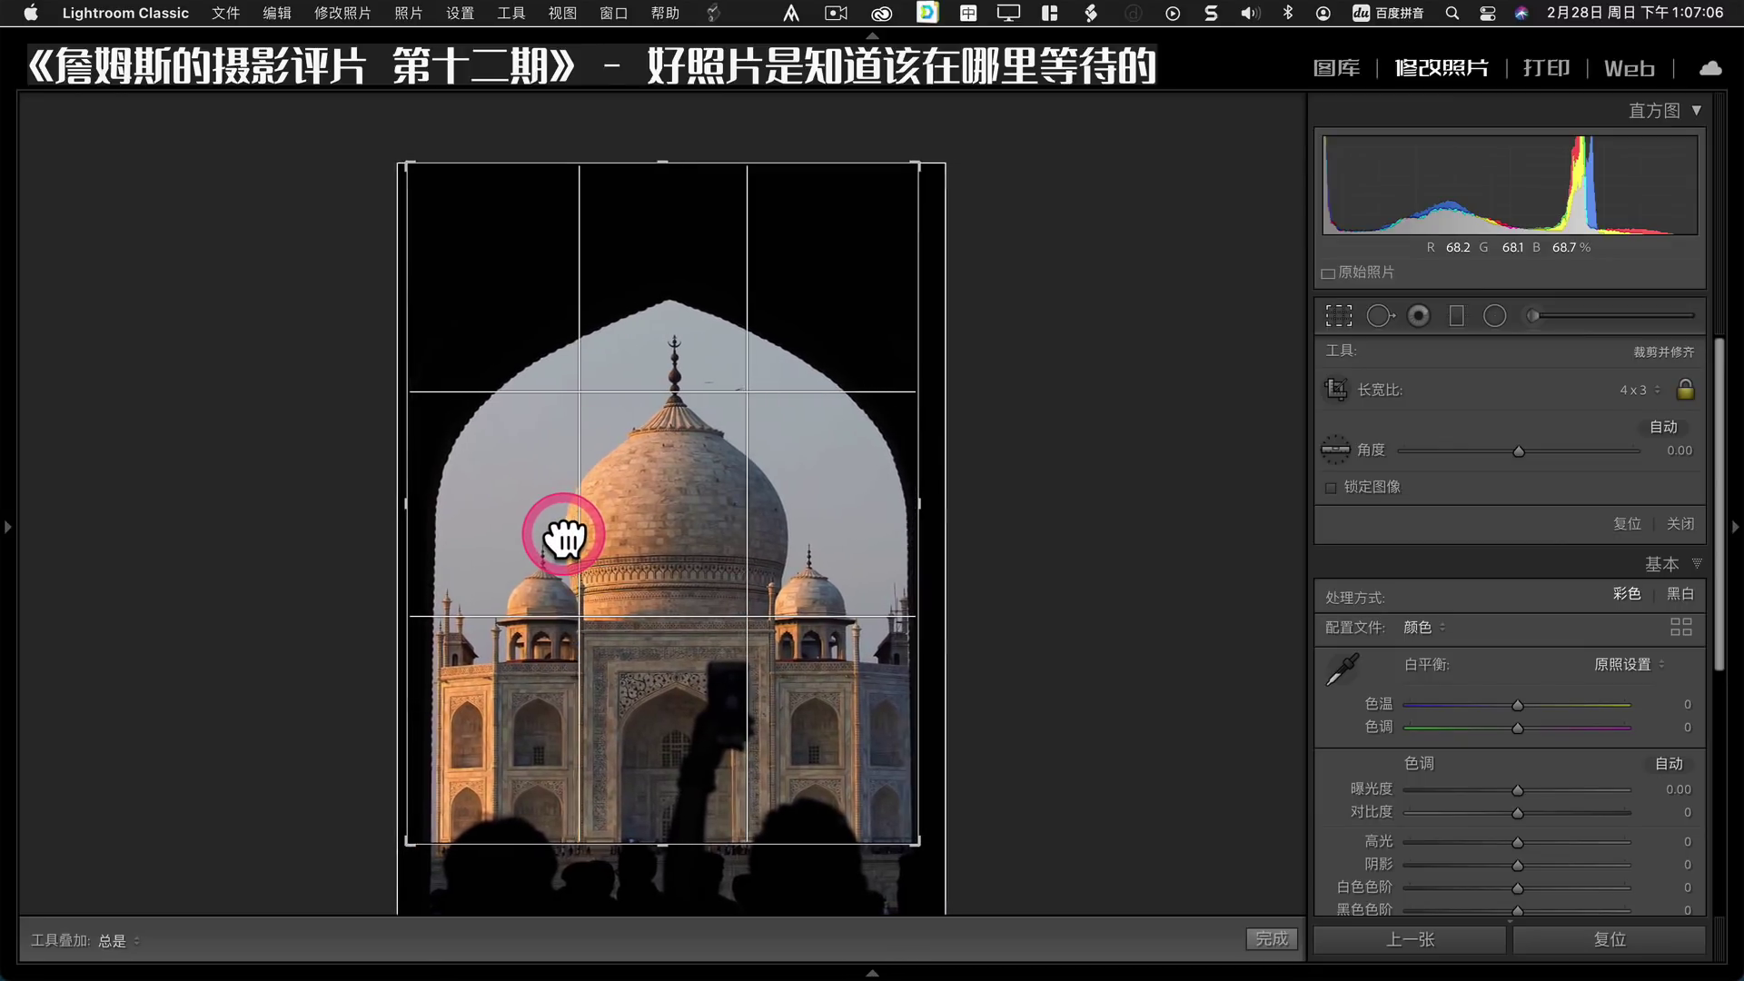
{"action": "key", "text": "Return"}
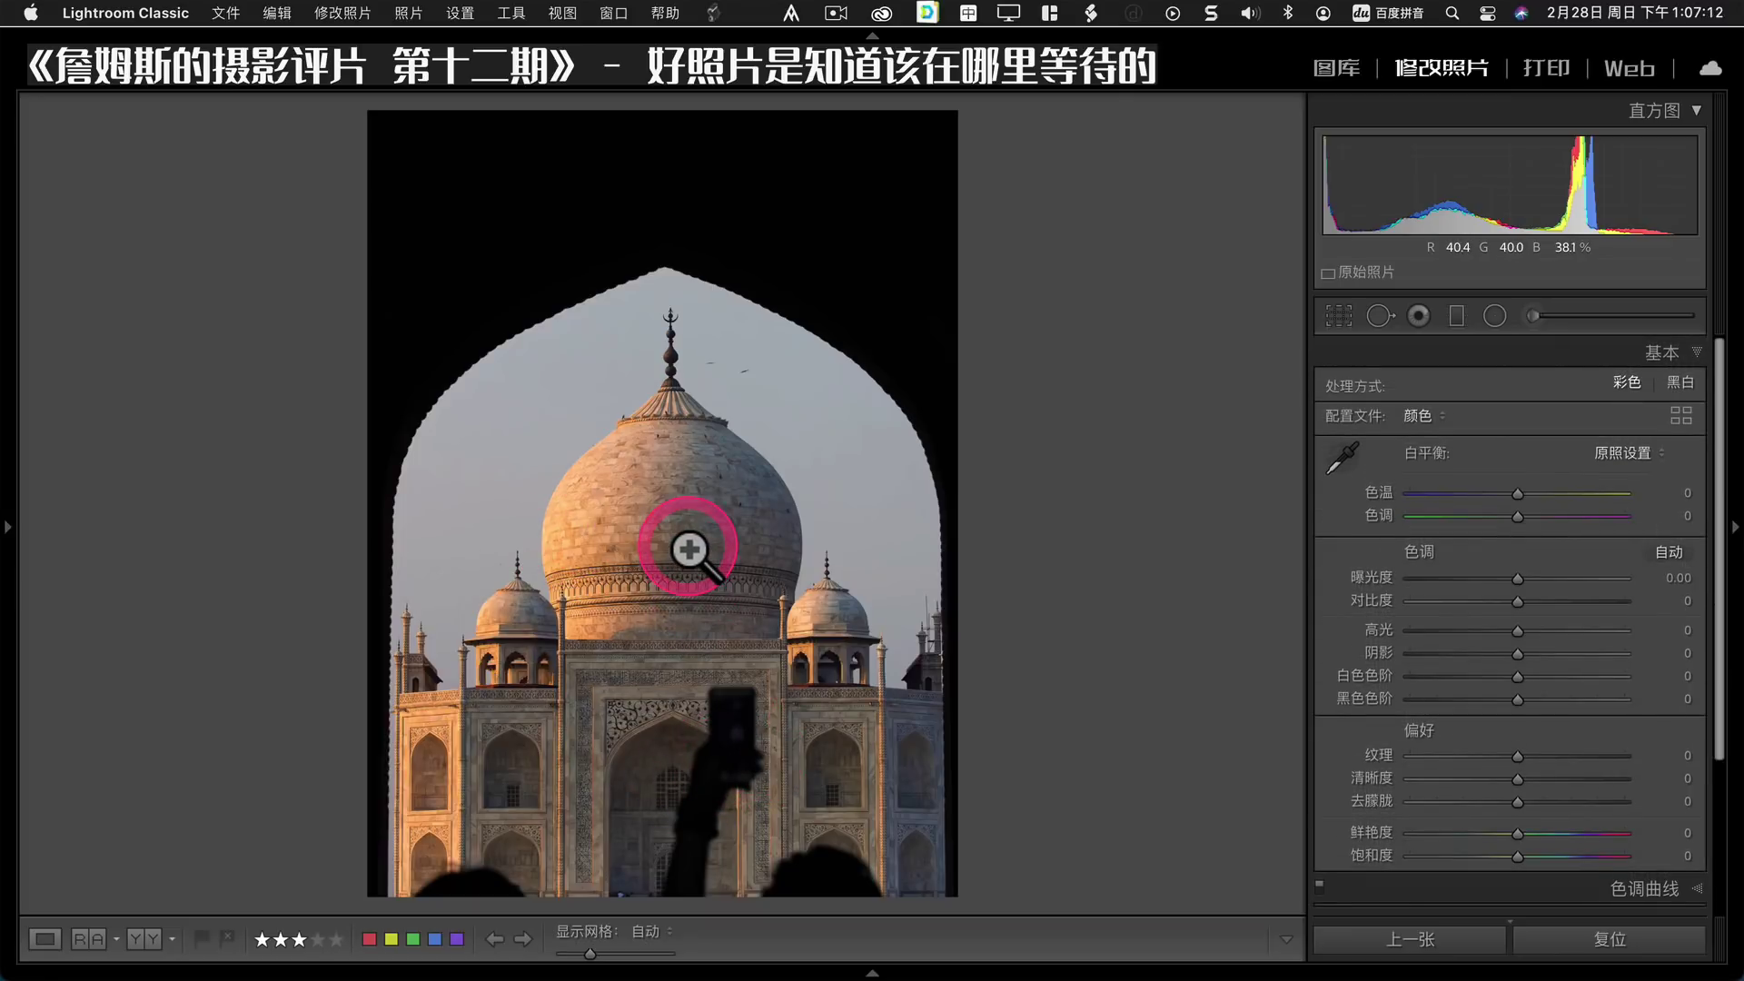
{"action": "left_click", "coordinate": [1603, 942]}
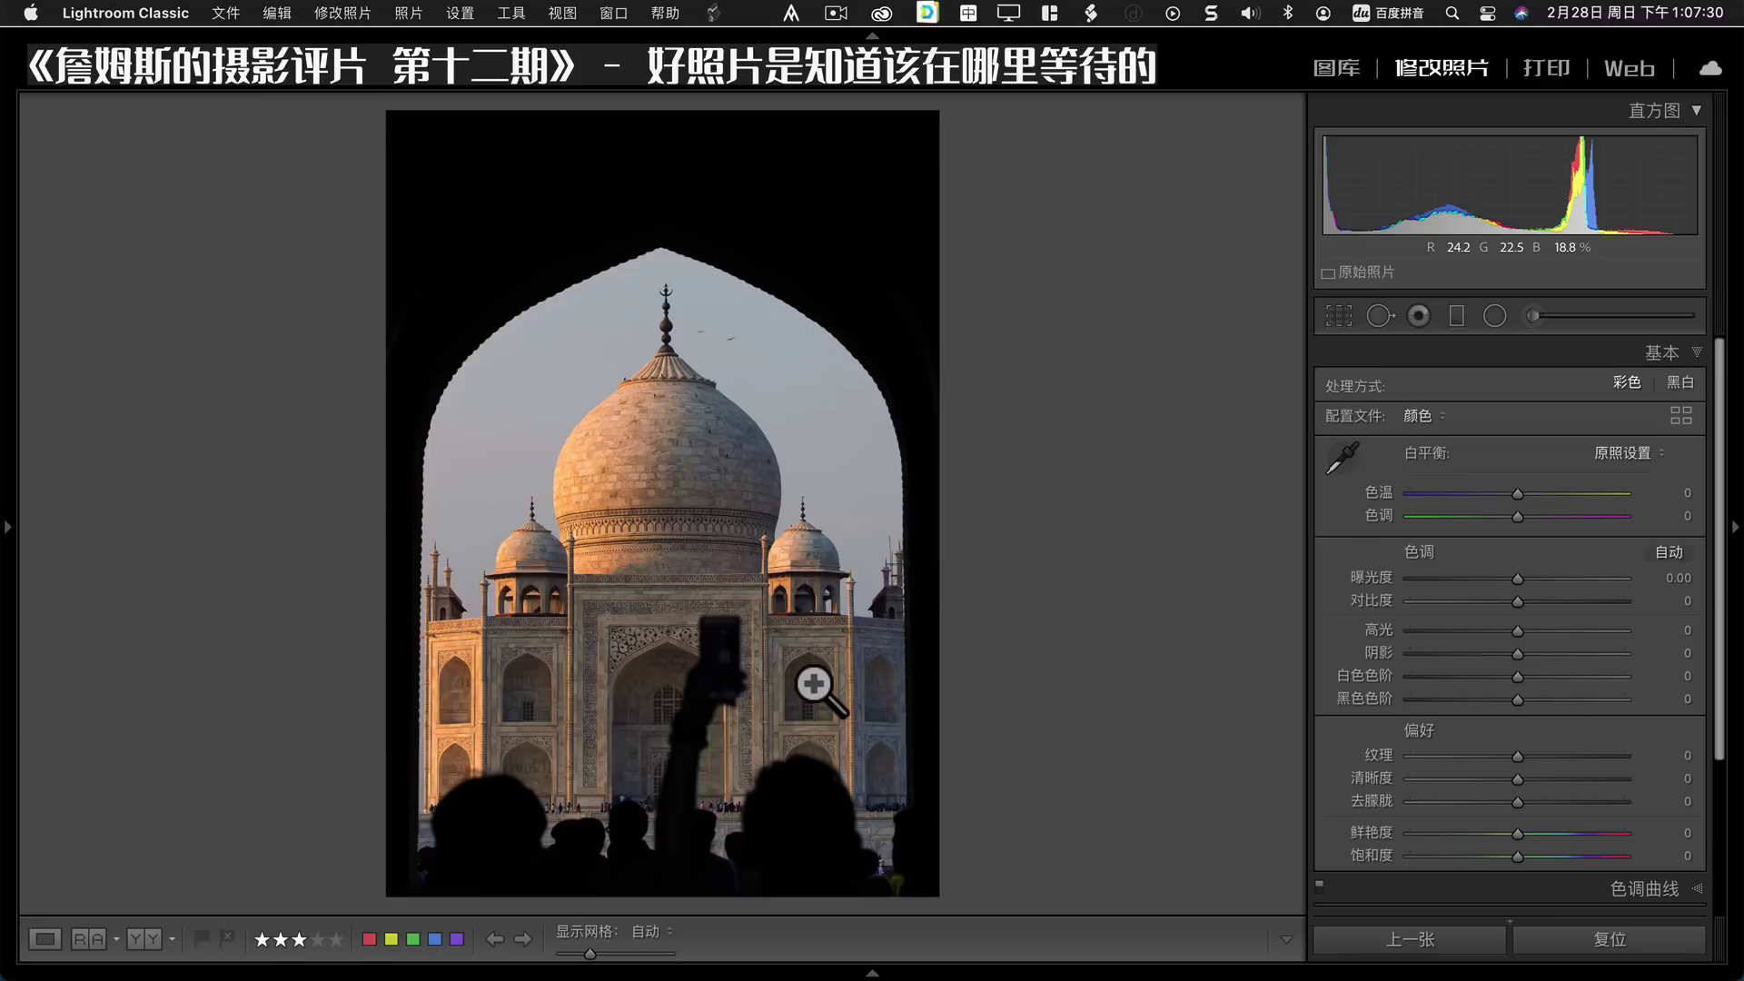
{"action": "key", "text": "Right"}
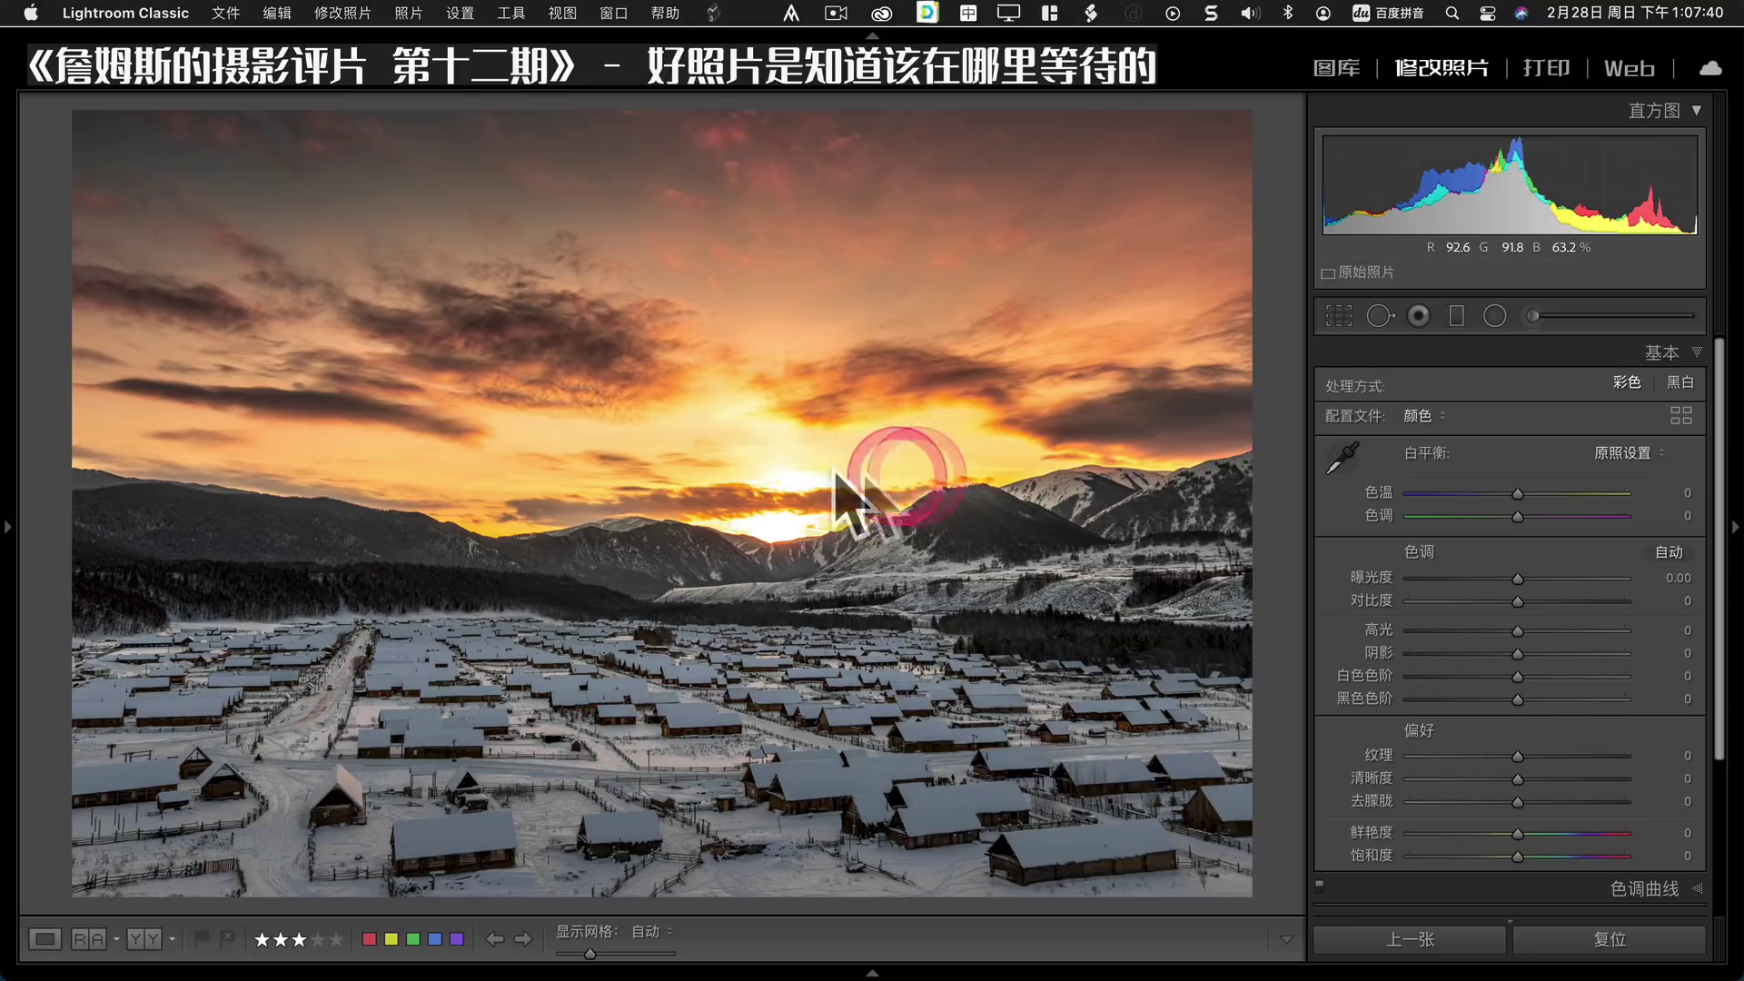
Return to Library and advance to the long-exposure stream photo with its caption.
{"action": "left_click", "coordinate": [1340, 71]}
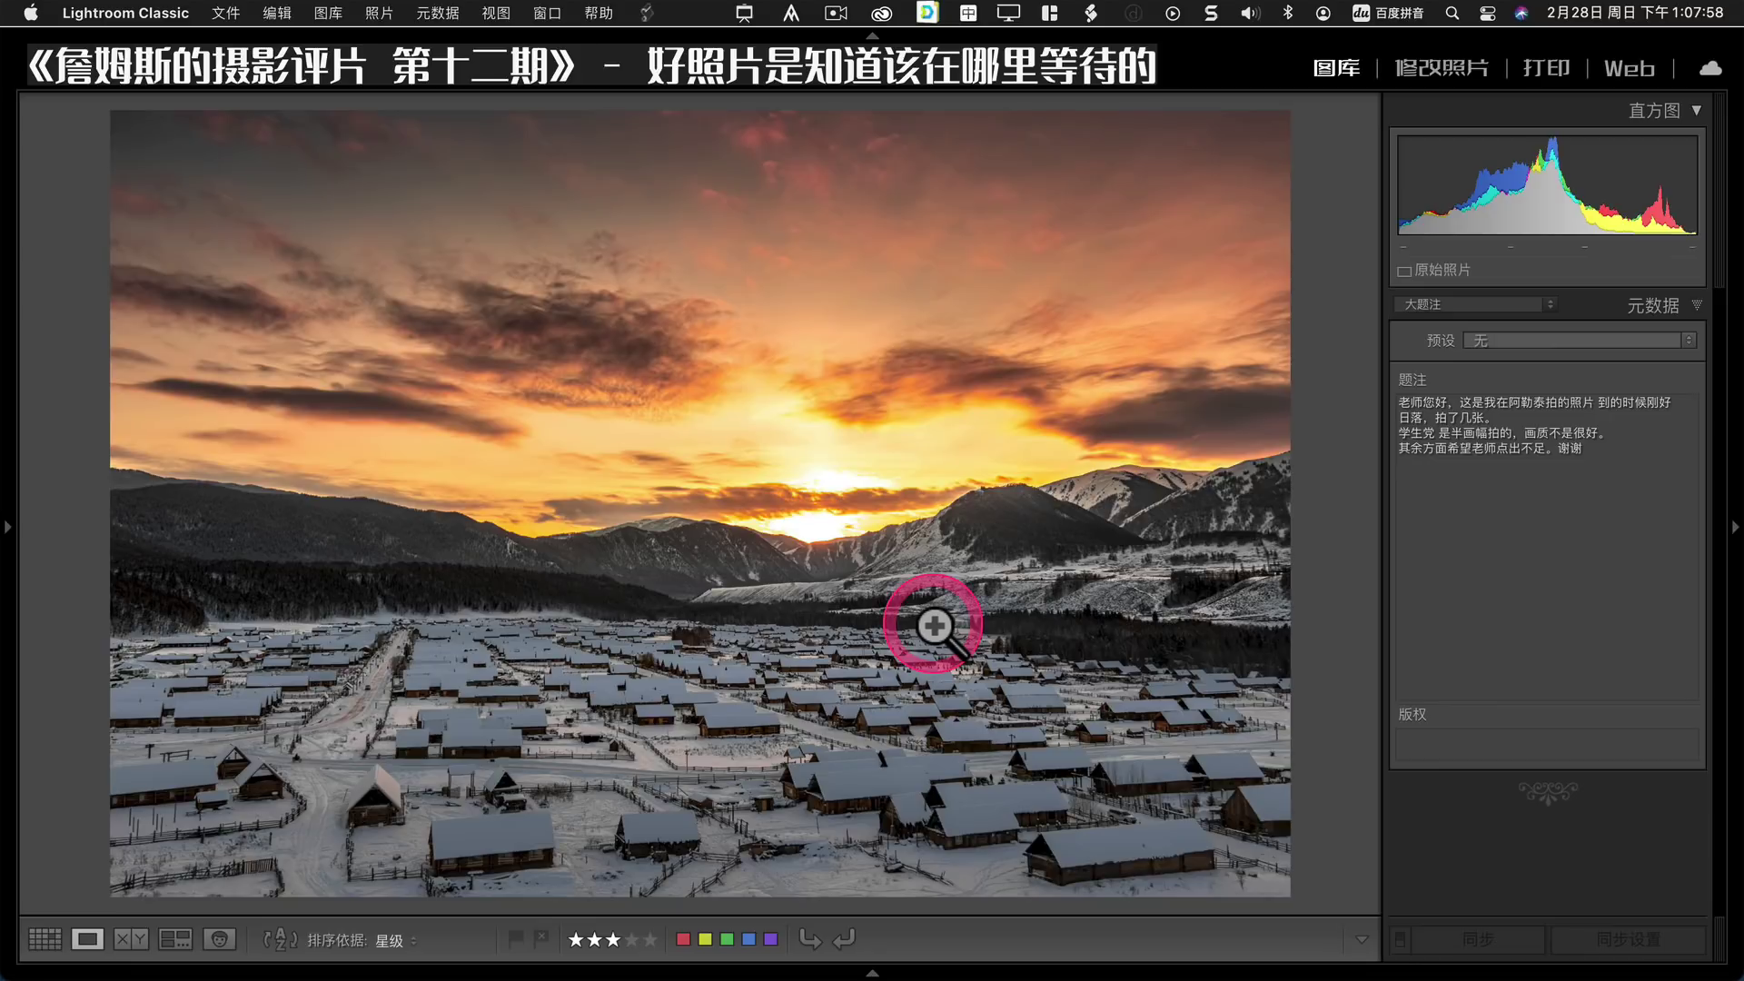
{"action": "key", "text": "Right"}
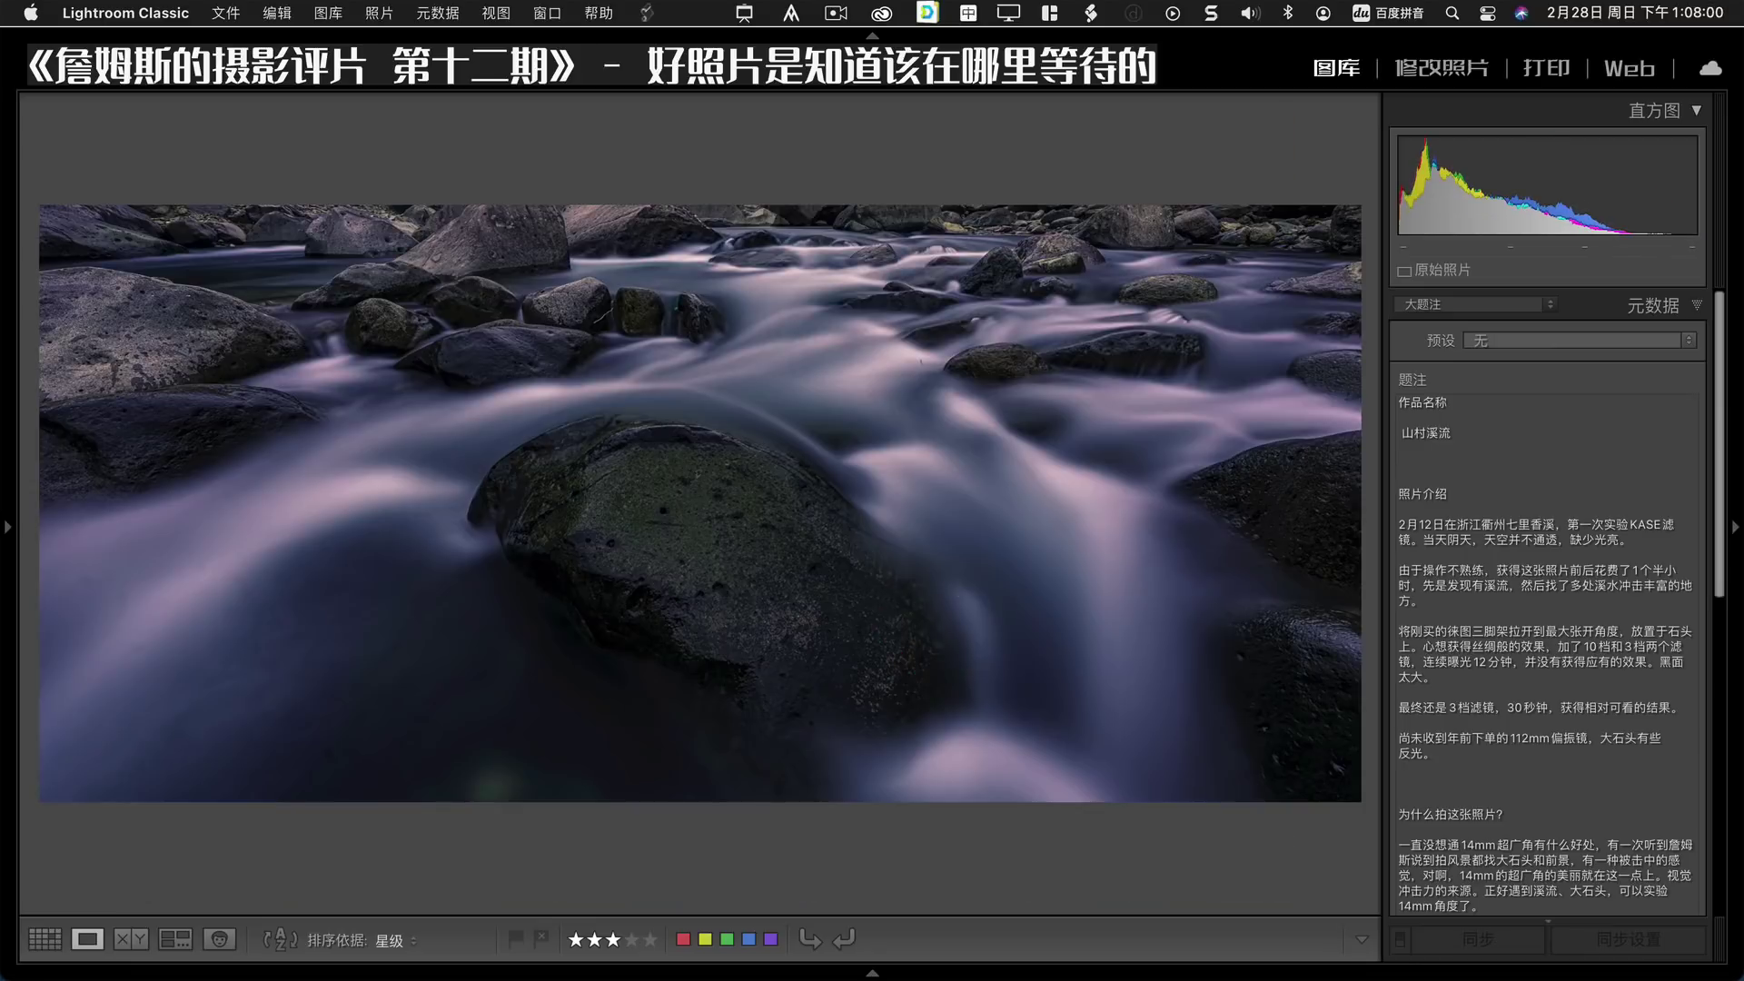
Compare the grey and purple stream versions, then warm the purple edit's Temp to +15 in Develop.
{"action": "key", "text": "Right"}
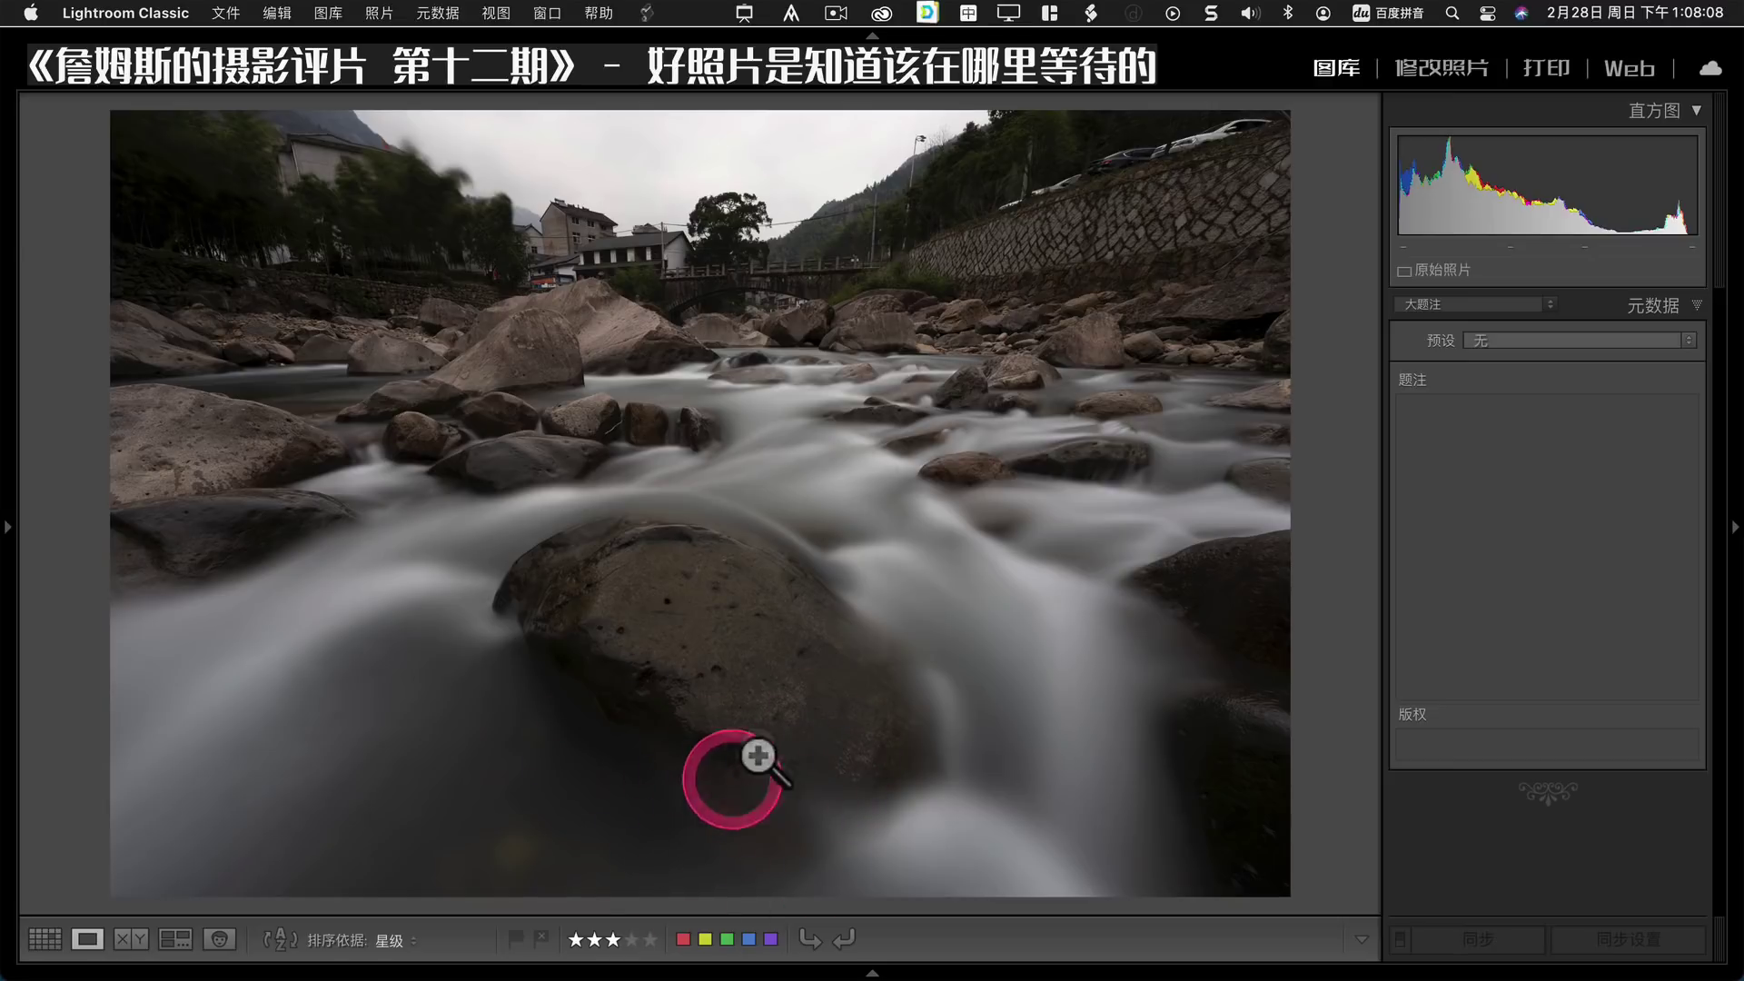
{"action": "key", "text": "Right"}
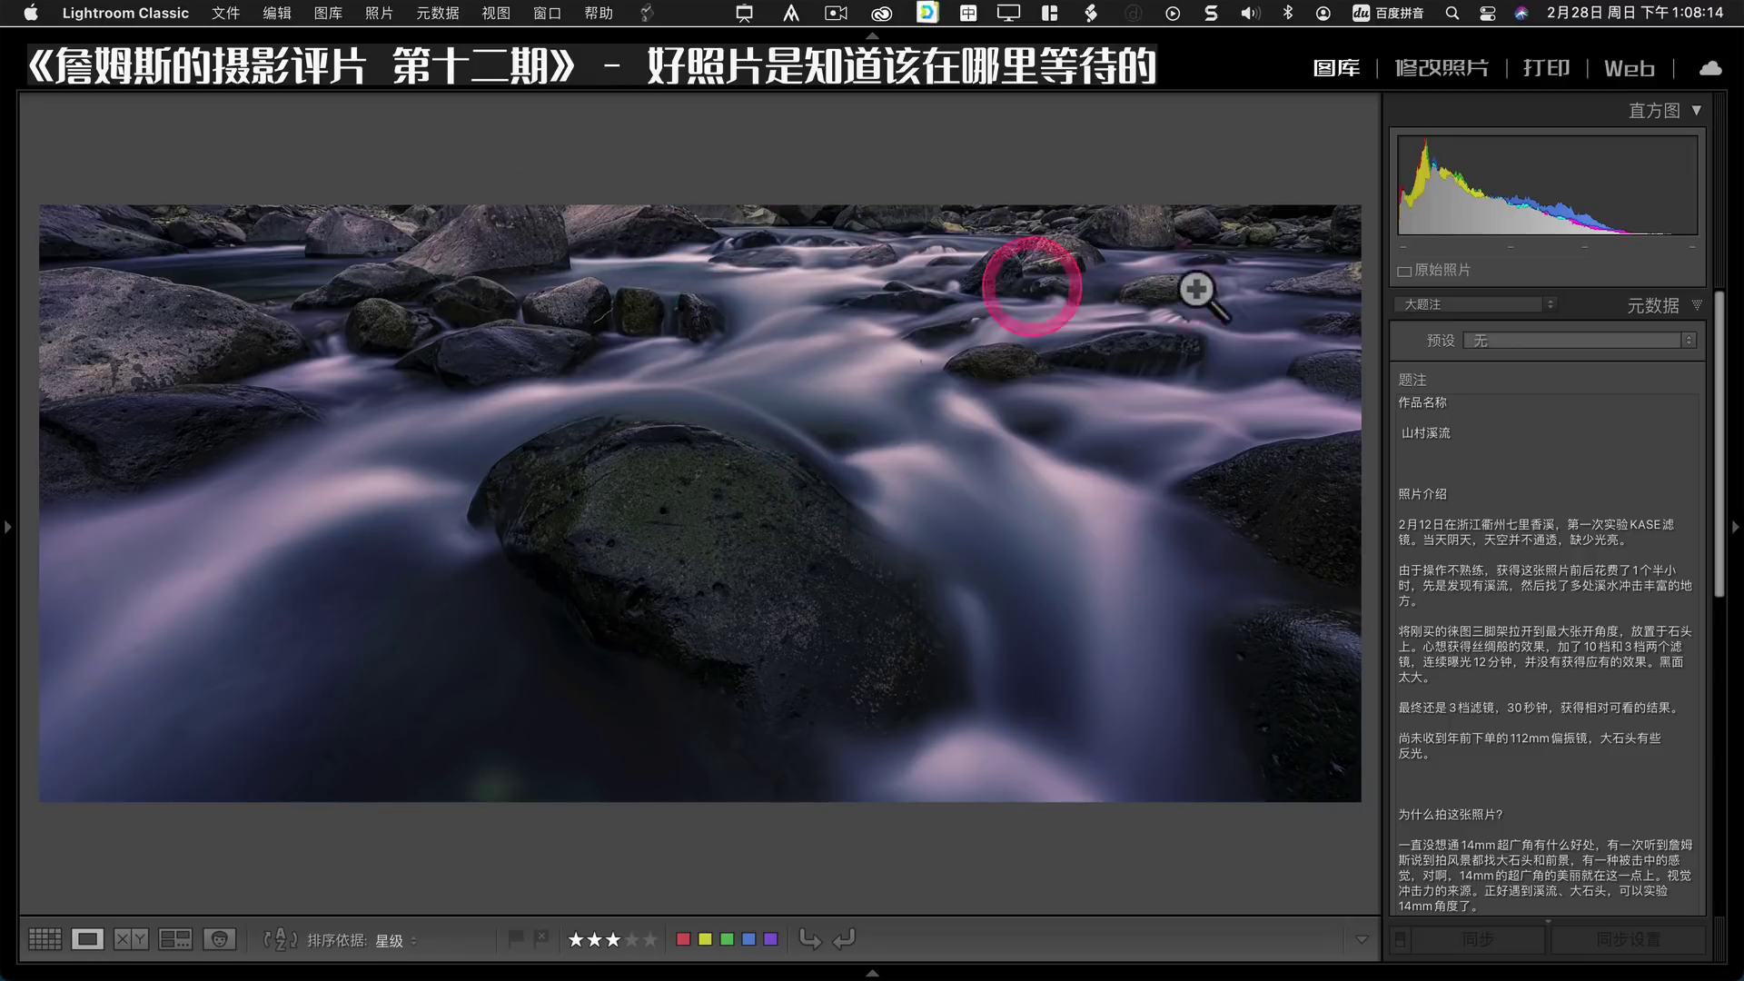
{"action": "key", "text": "Right"}
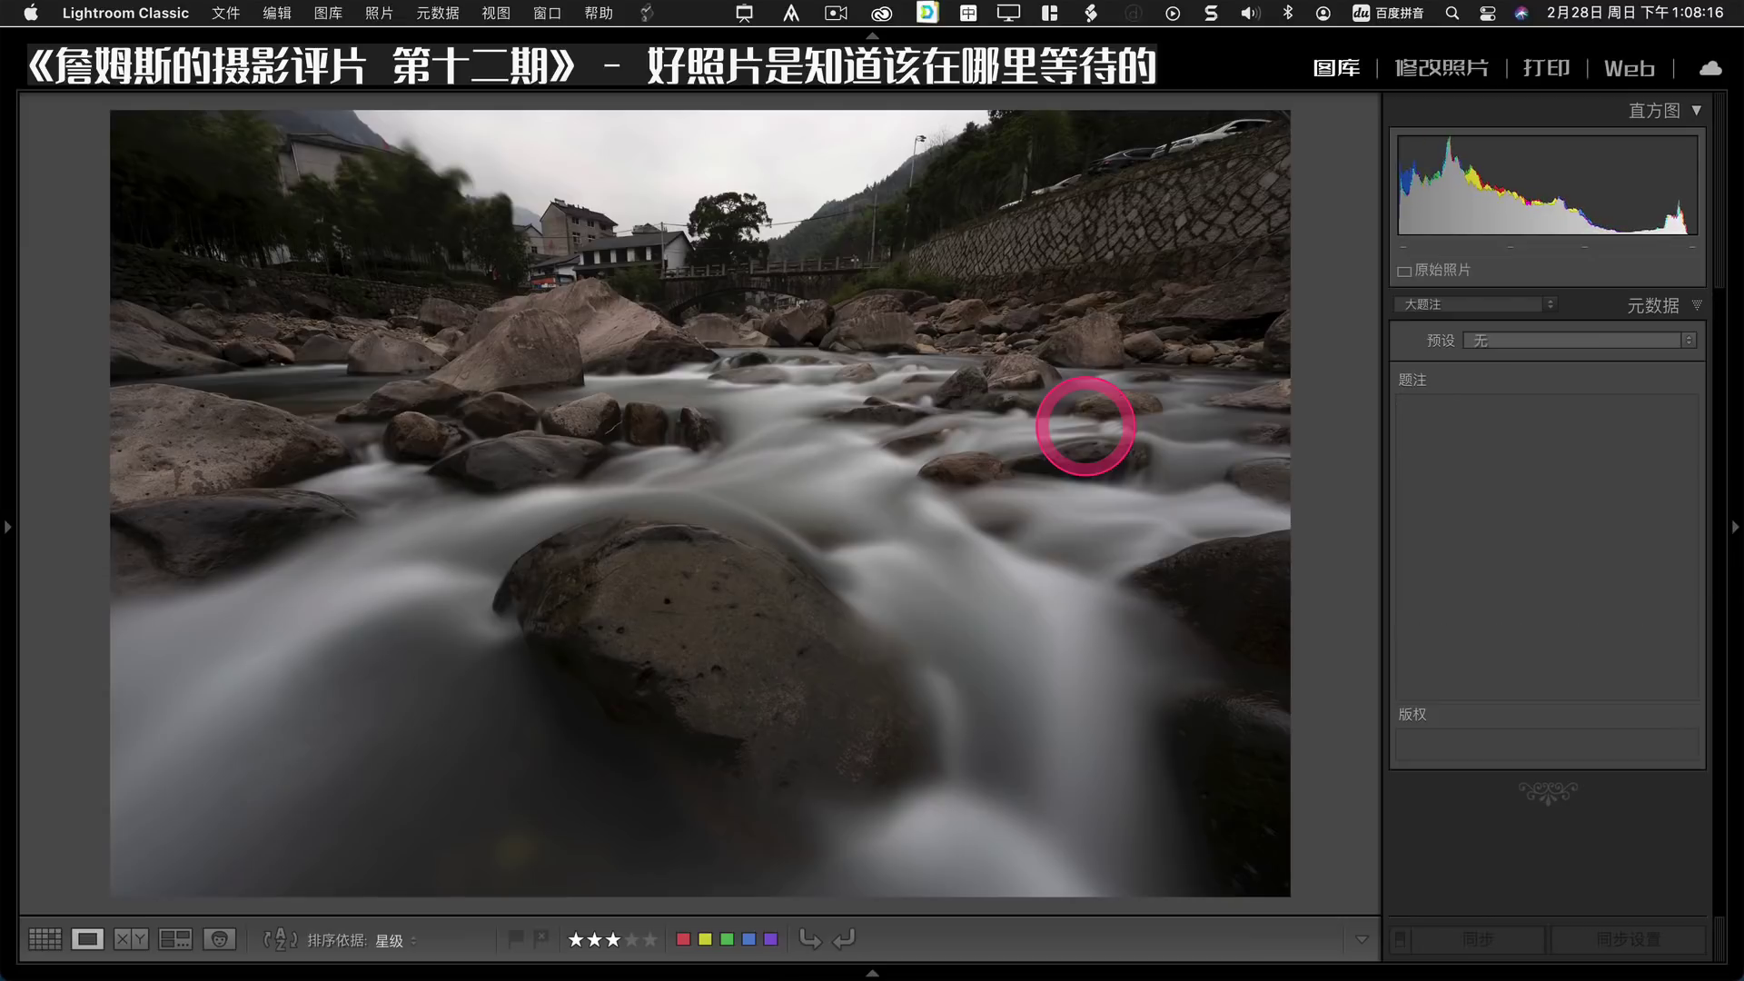
{"action": "left_click", "coordinate": [1441, 68]}
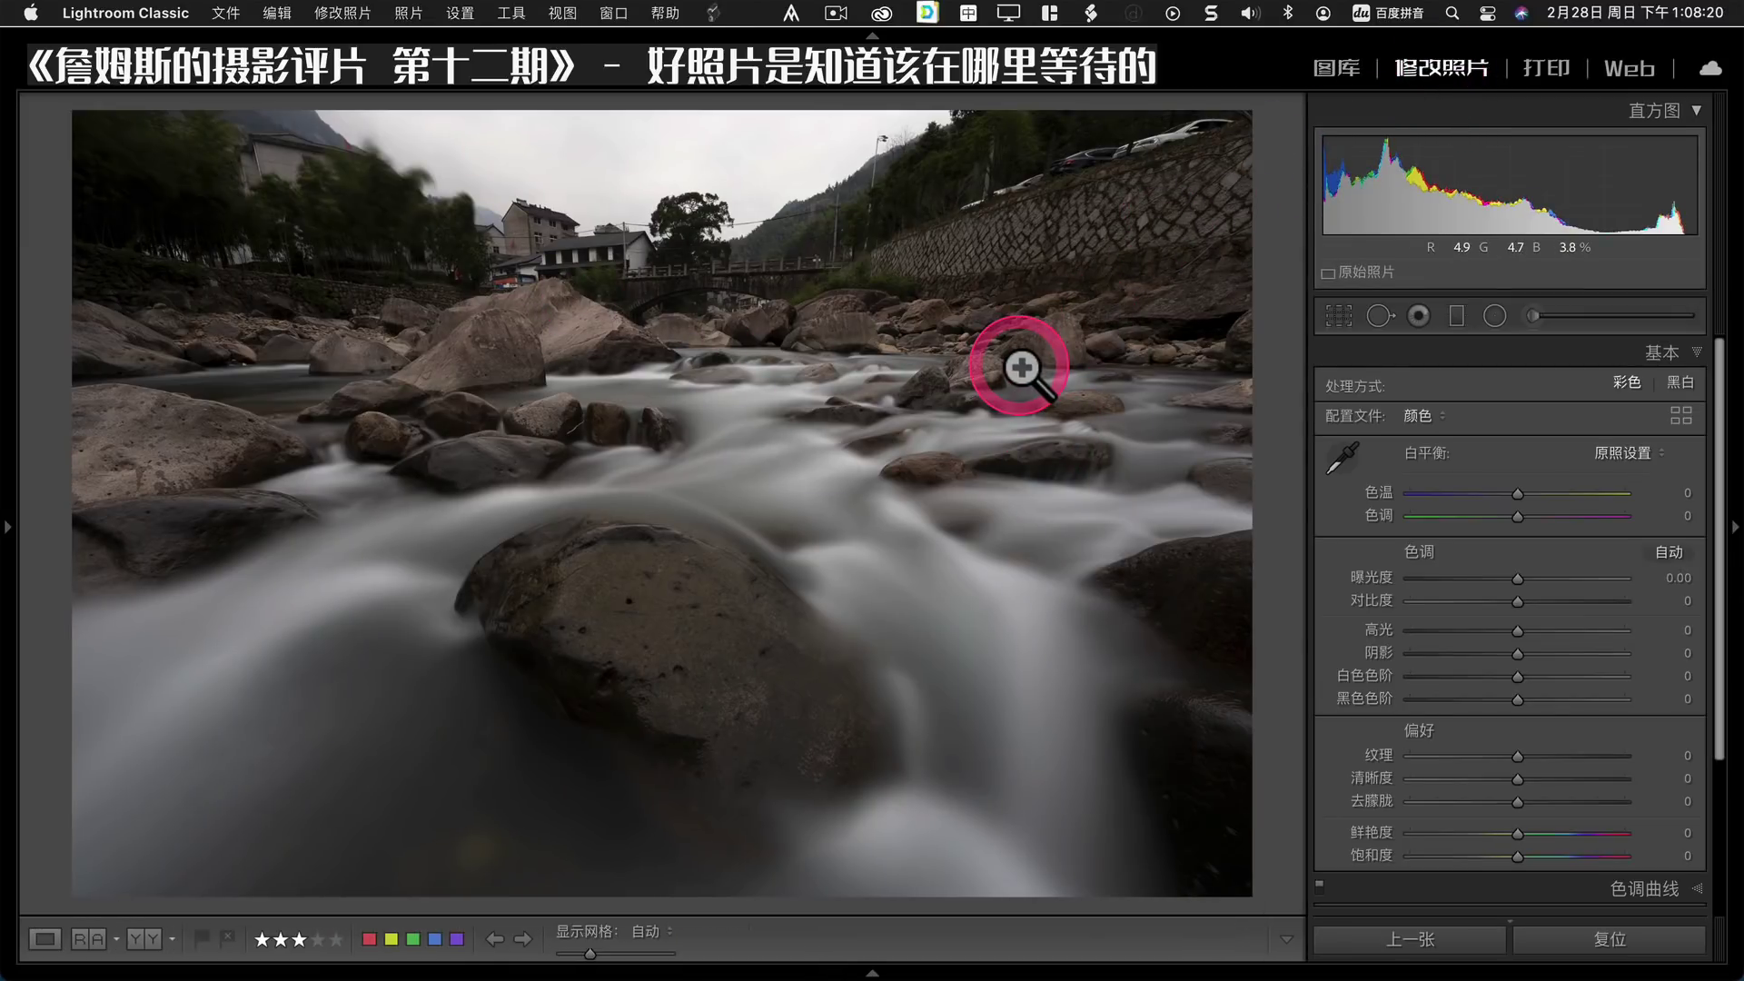
{"action": "key", "text": "Left"}
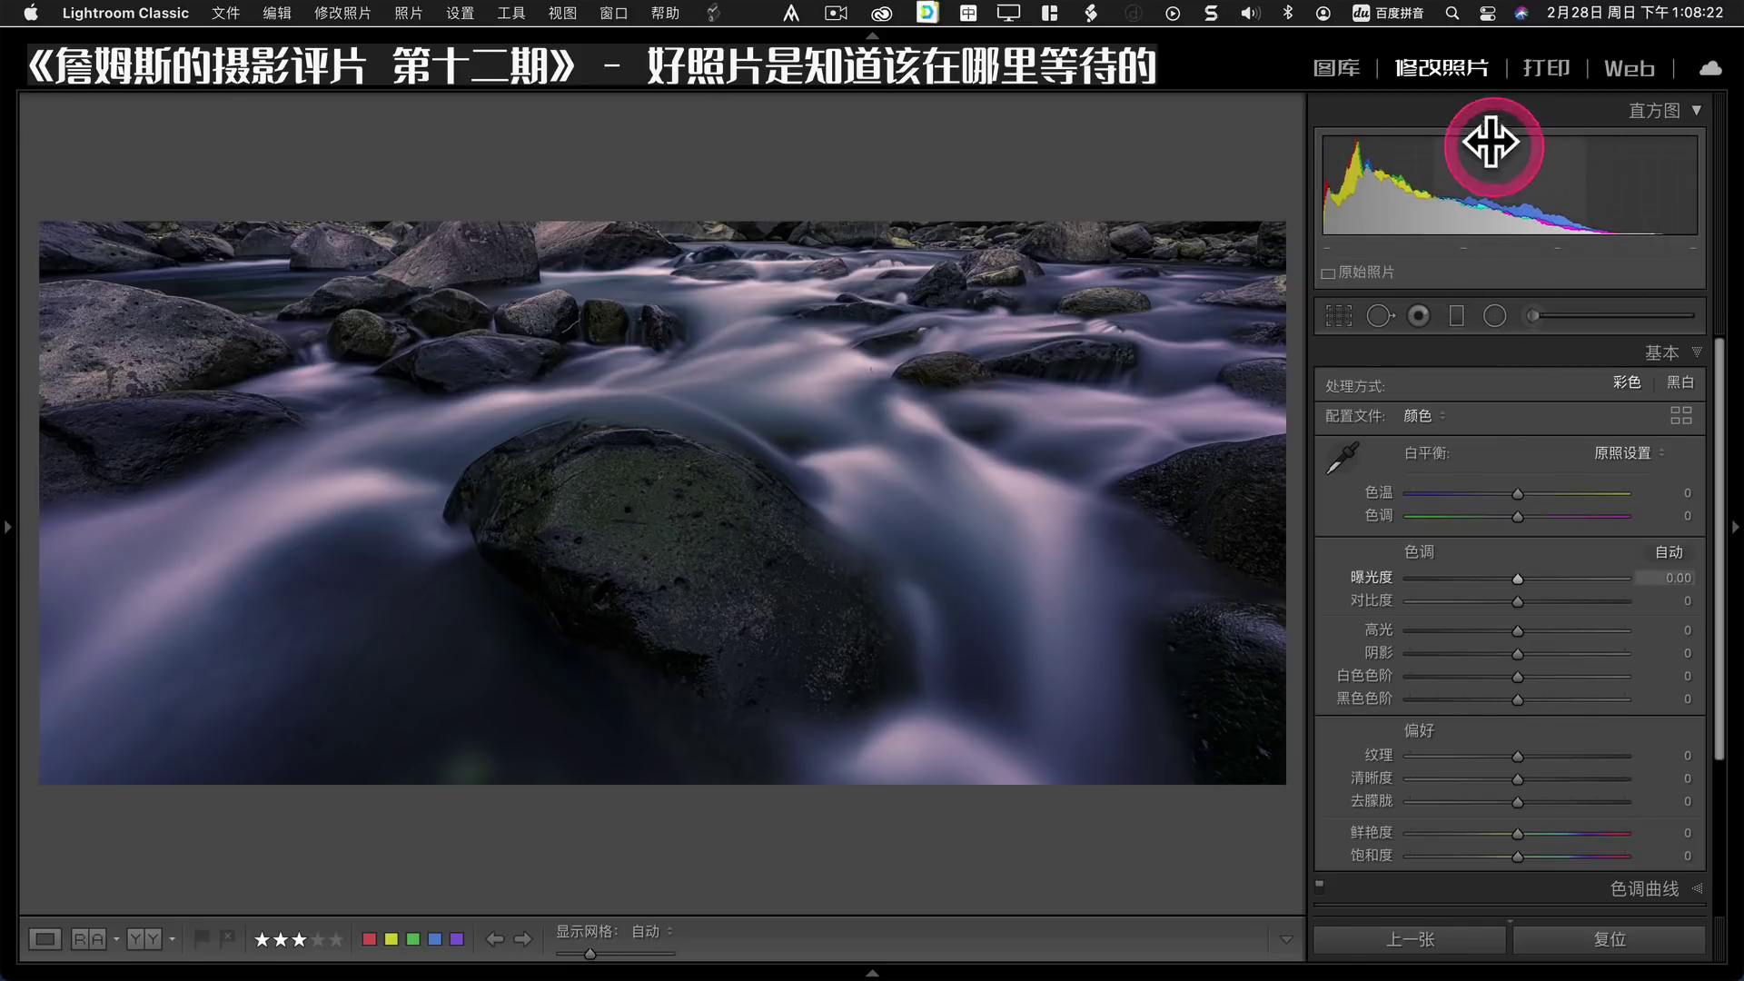
{"action": "left_click_drag", "start_coordinate": [1518, 499], "coordinate": [1534, 498]}
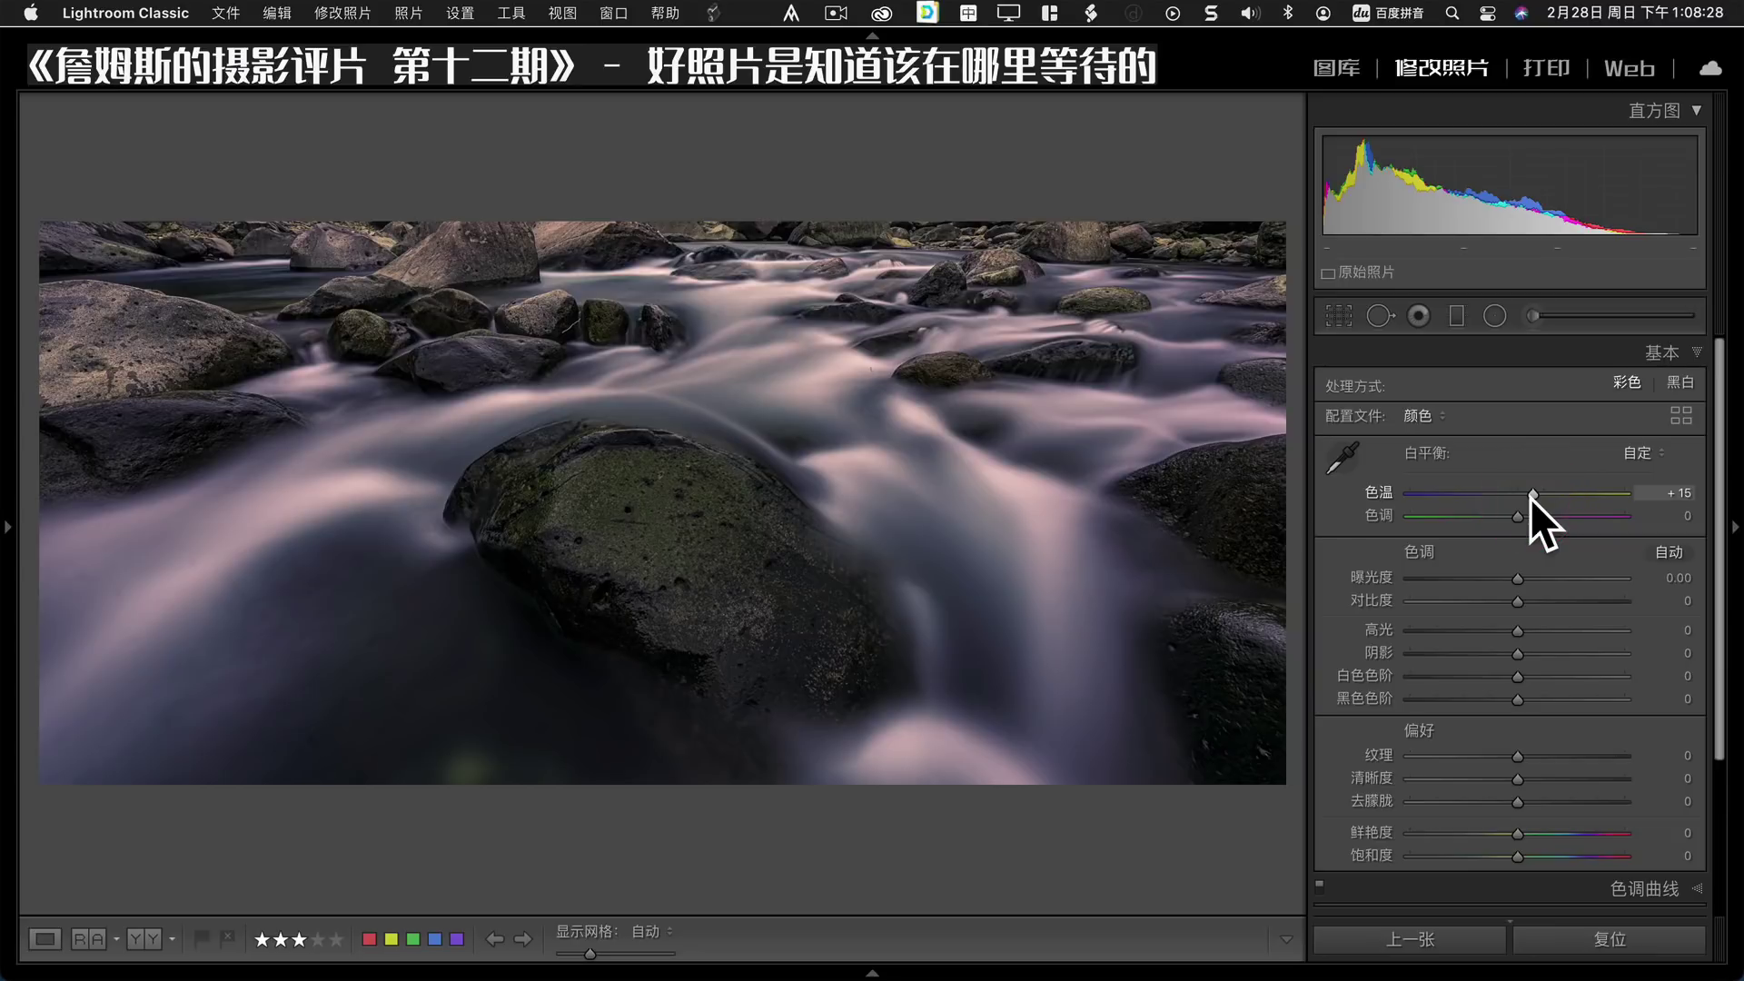
From the Grid view, open the Chicago Cloud Gate photo full size.
{"action": "key", "text": "g"}
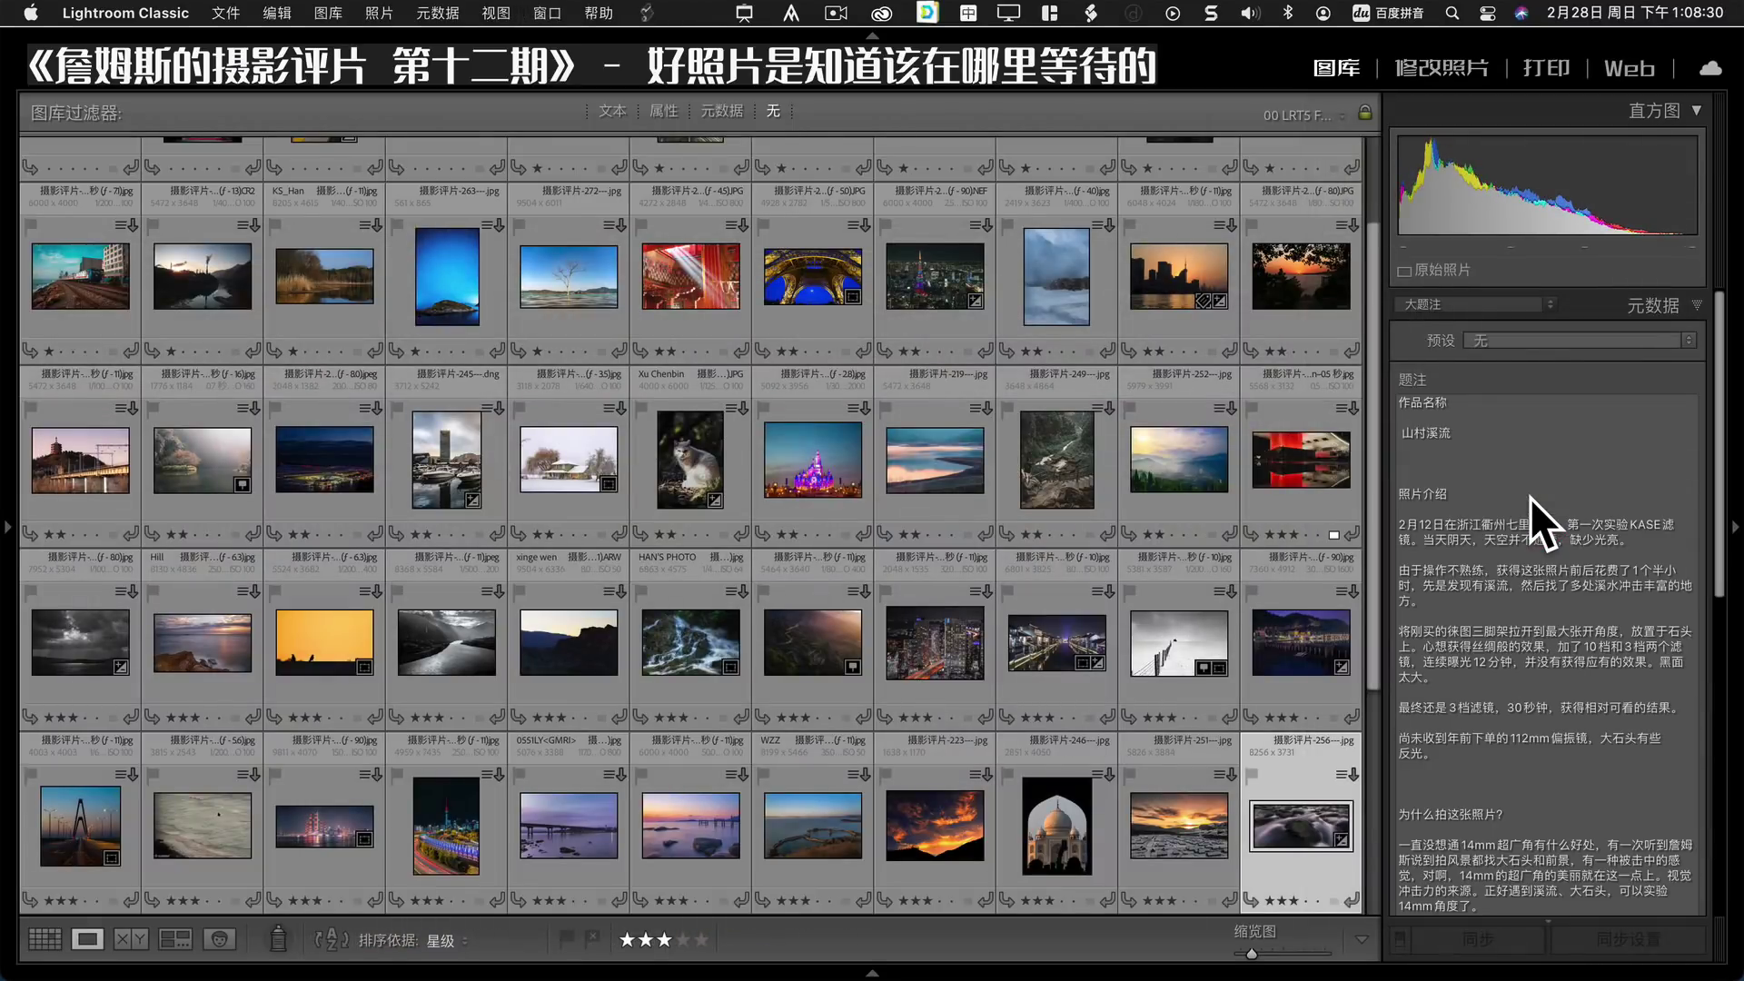
{"action": "key", "text": "Down"}
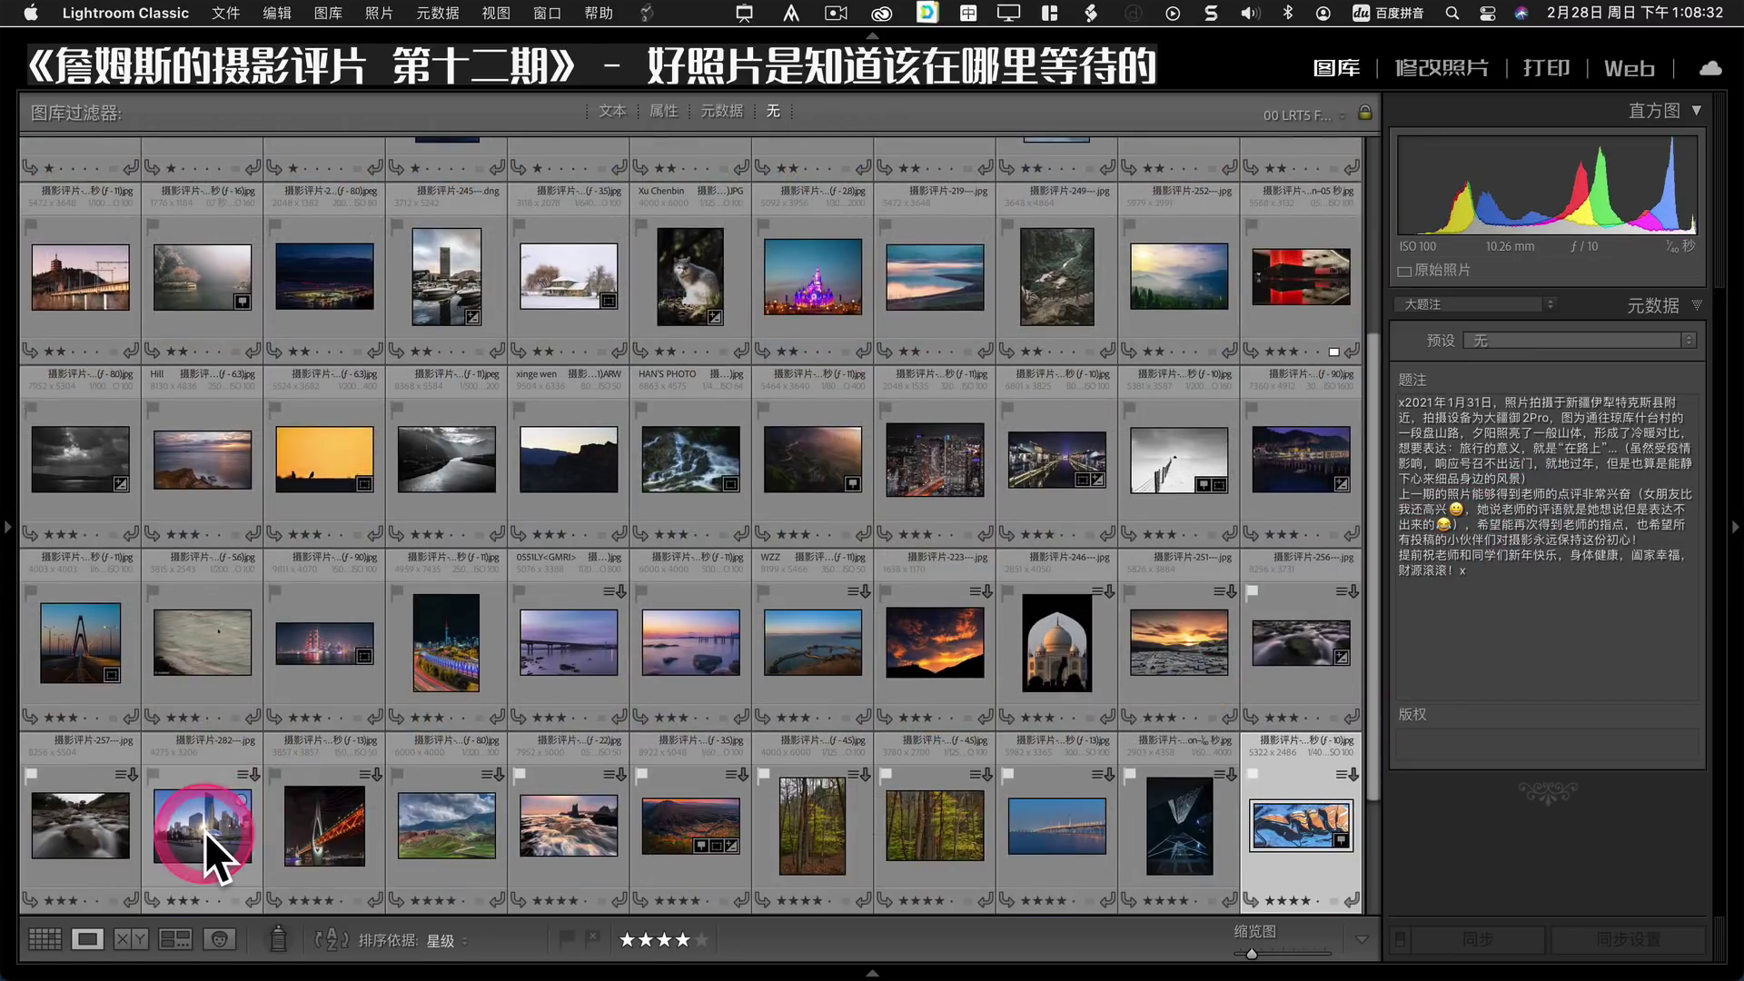
{"action": "double_click", "coordinate": [202, 825]}
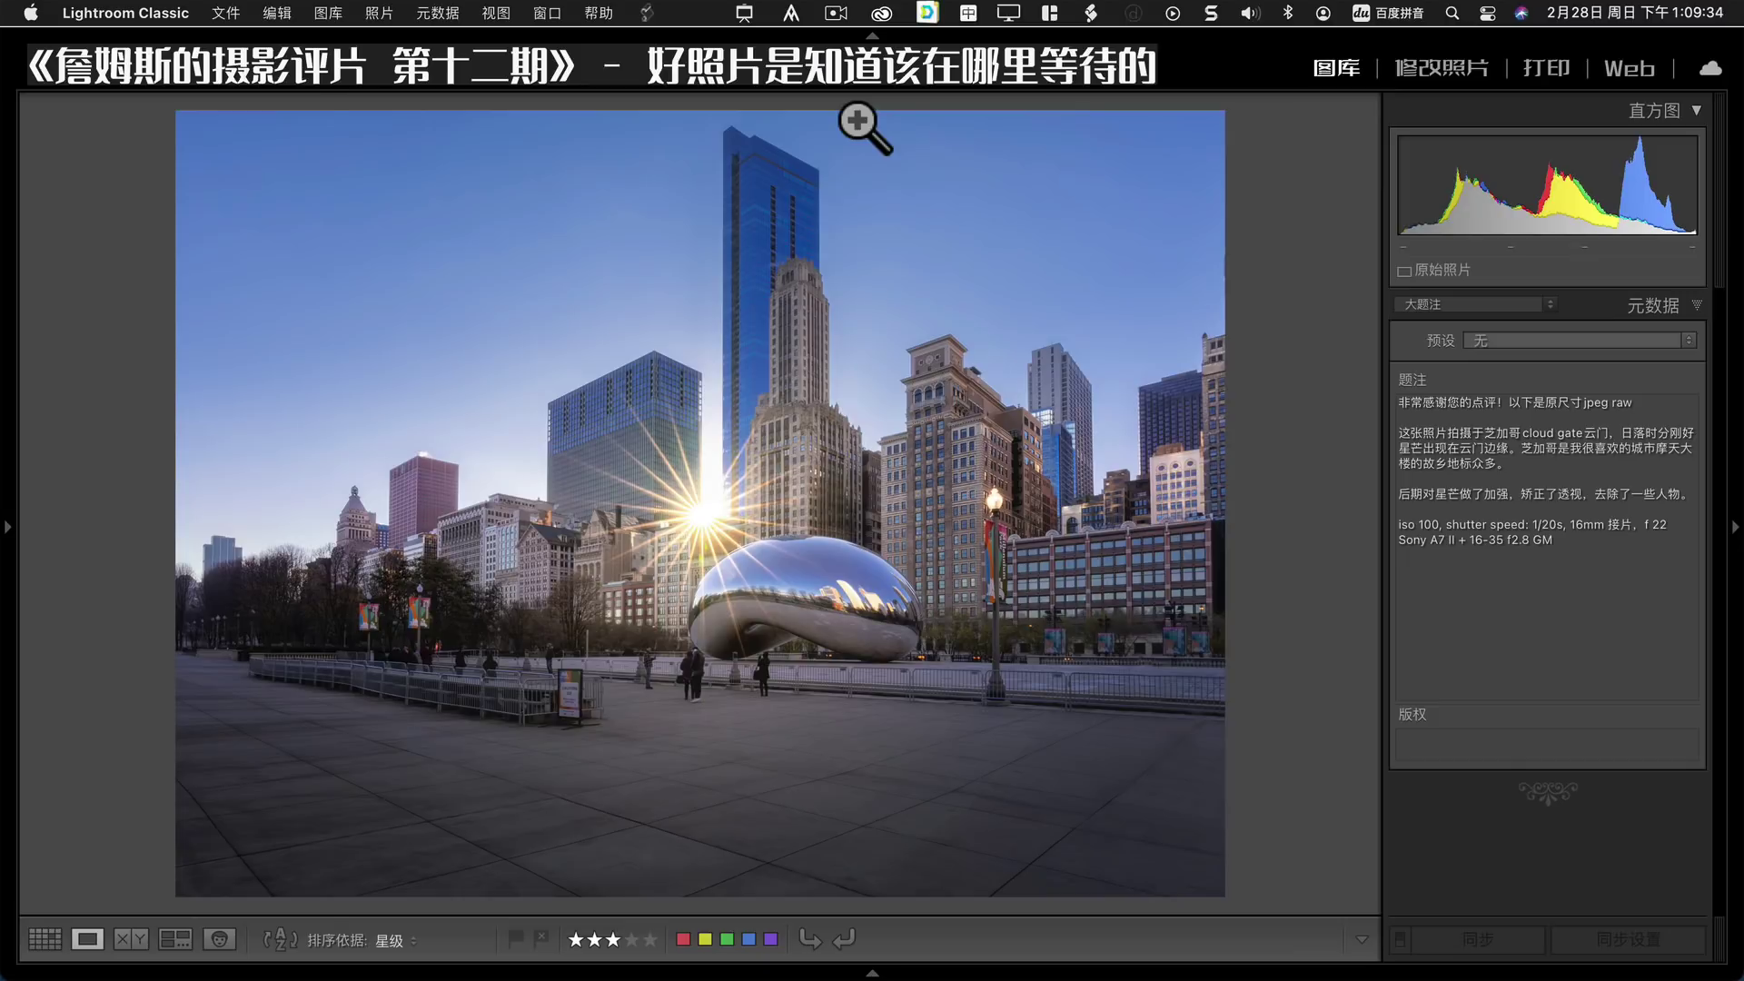
Back in the grid, scroll down and open the Golden Gate Bridge photo full size.
{"action": "key", "text": "g"}
{"action": "scroll", "coordinate": [868, 662], "scroll_direction": "down", "scroll_amount": 5}
{"action": "scroll", "coordinate": [678, 555], "scroll_direction": "down", "scroll_amount": 5}
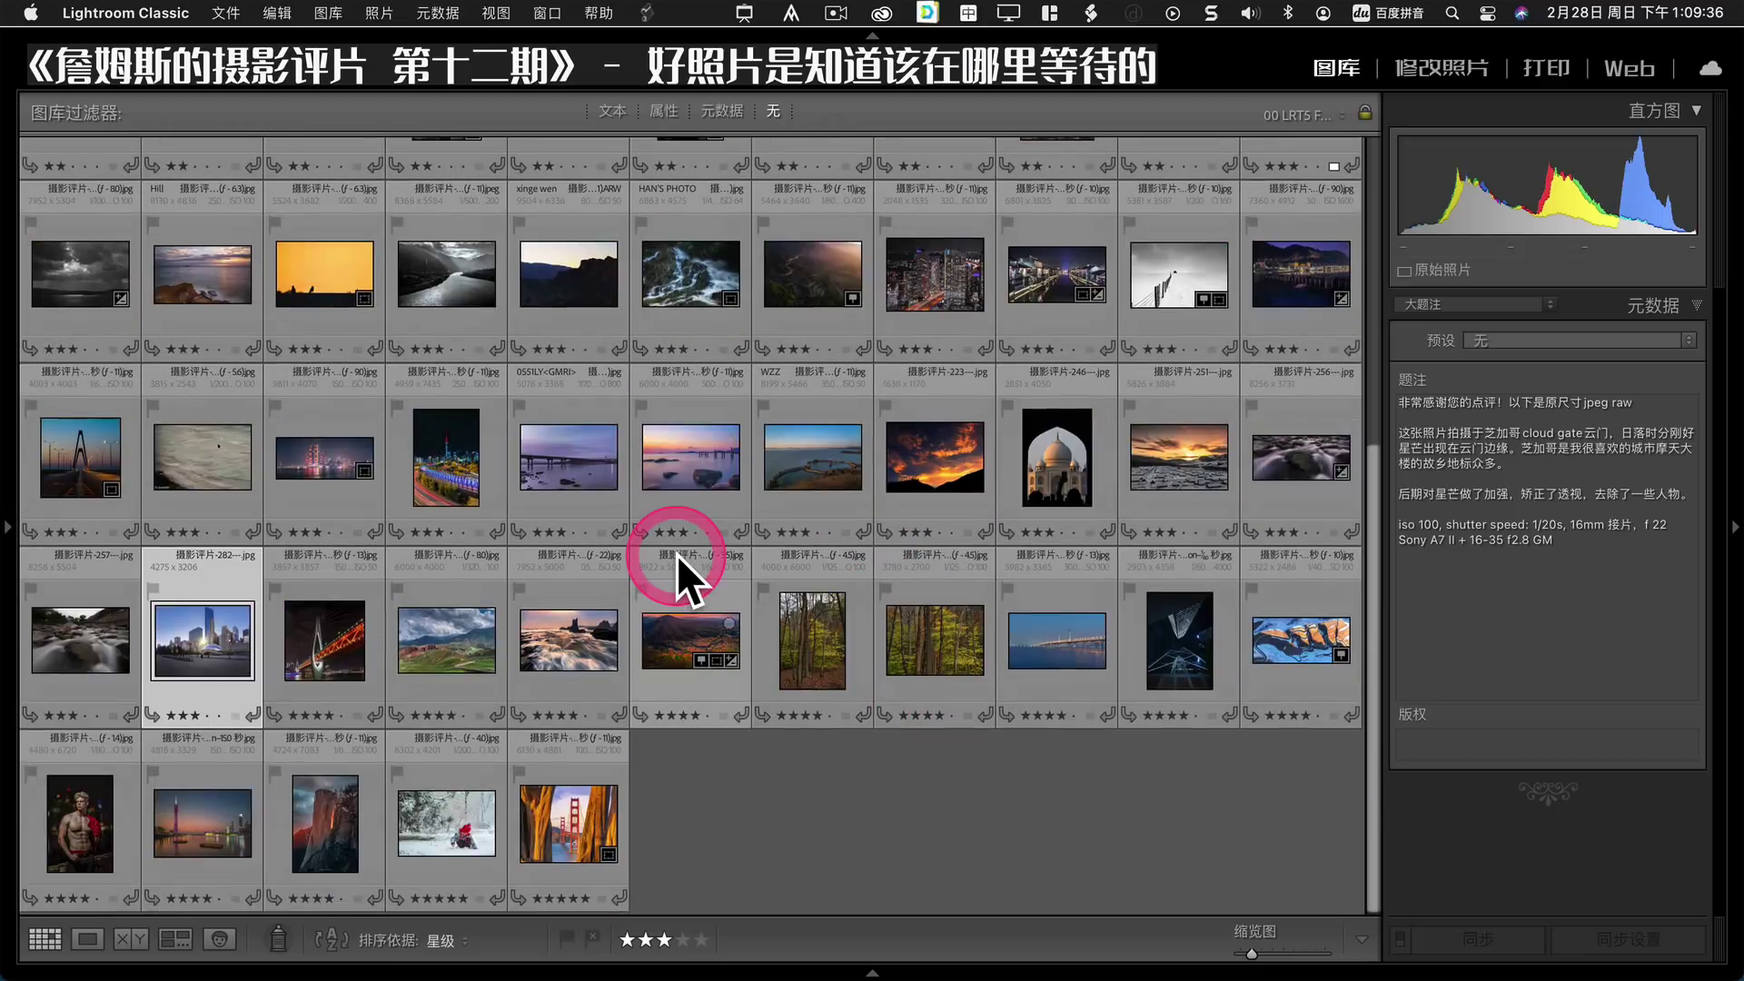
{"action": "double_click", "coordinate": [581, 834]}
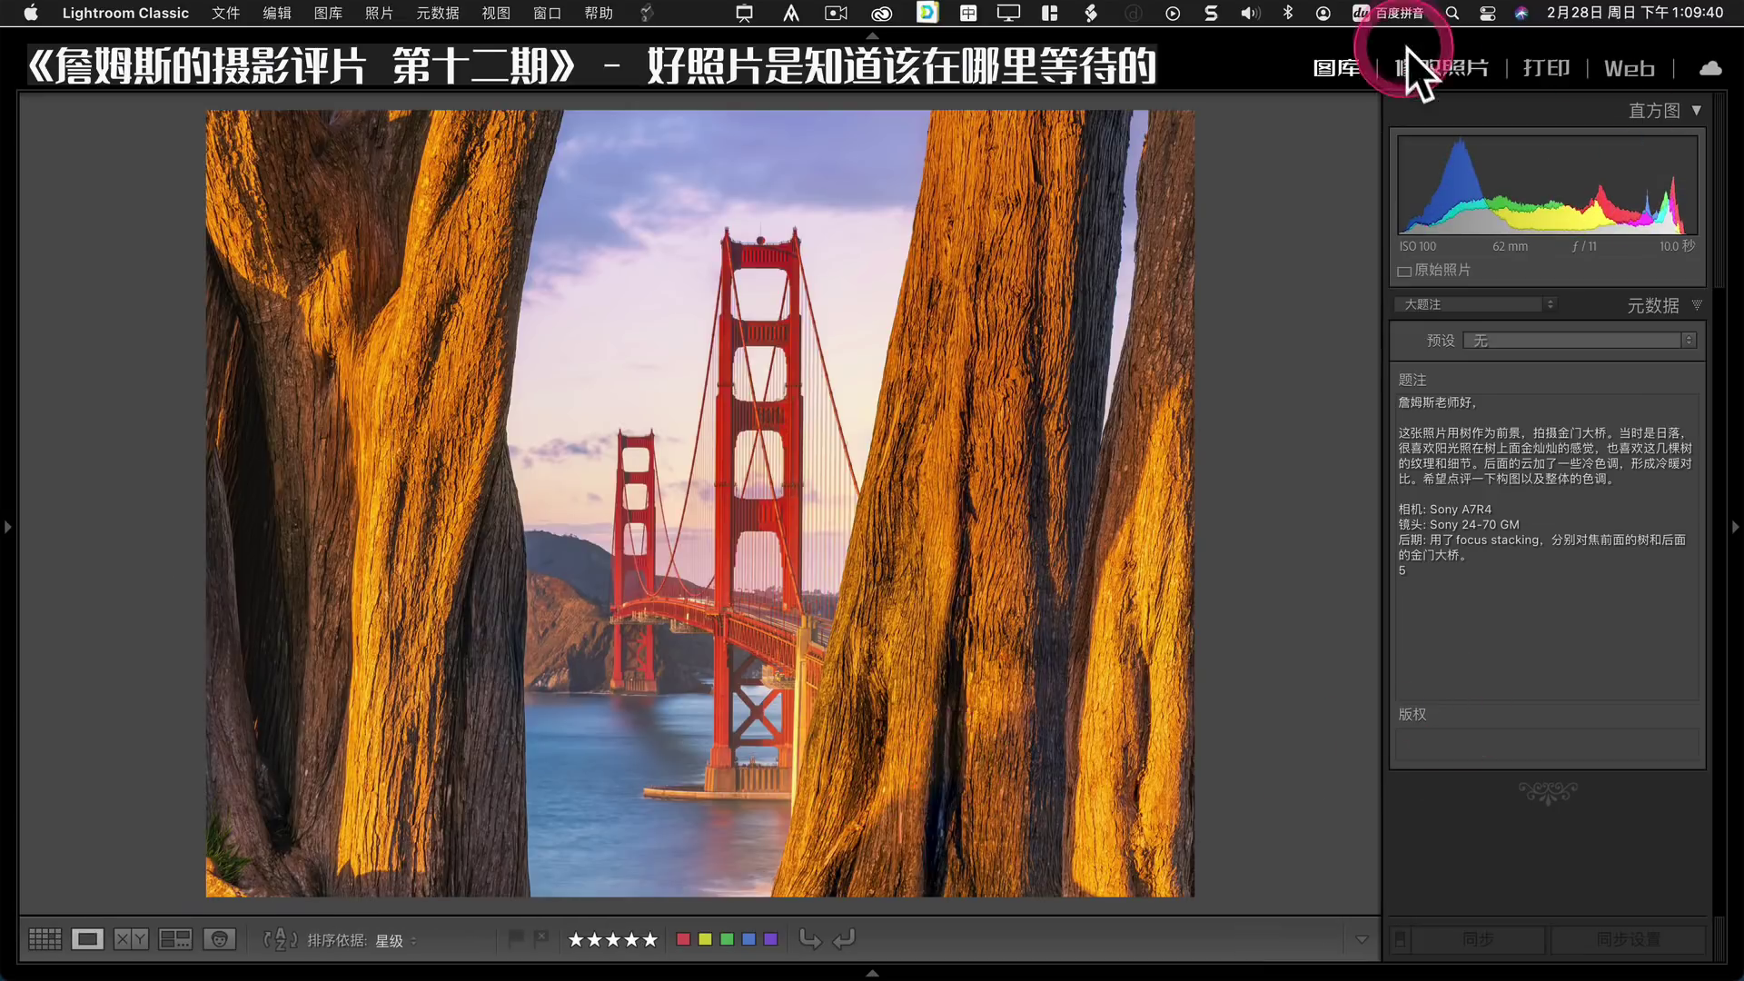
In Develop, view the Golden Gate tree roots at 1:1, zoom back out, then skip two photos to the firefall.
{"action": "left_click", "coordinate": [1432, 62]}
{"action": "left_click", "coordinate": [1622, 940]}
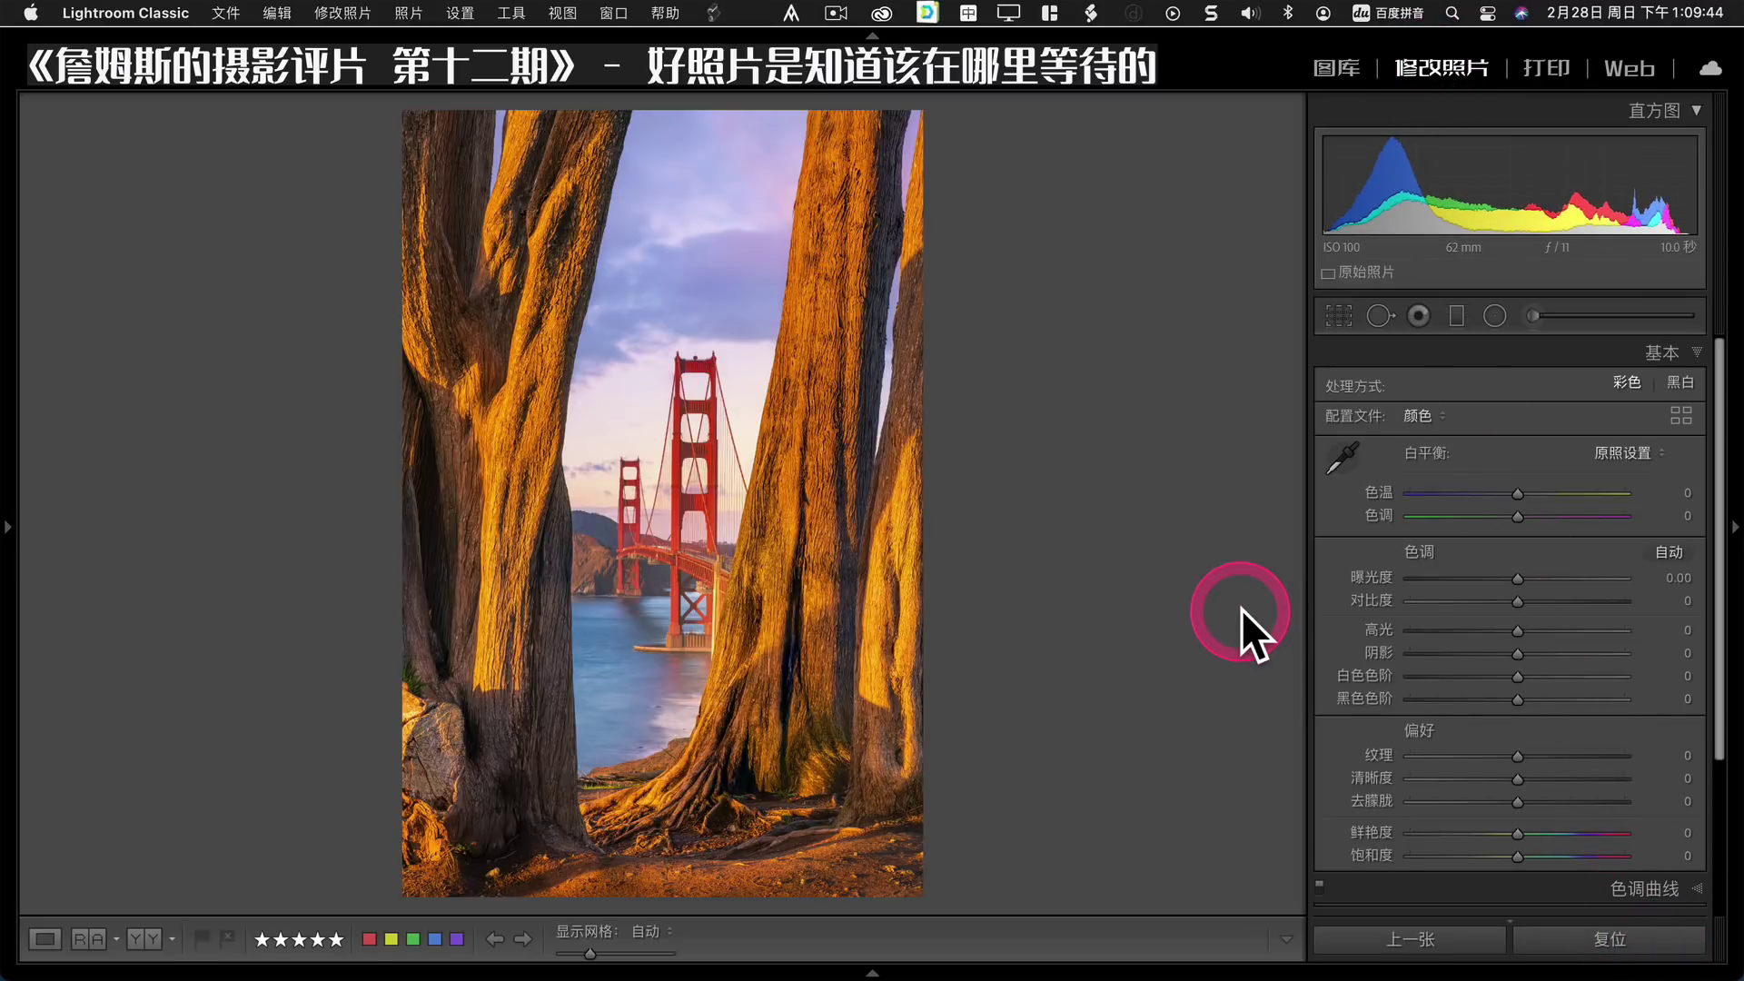
{"action": "left_click", "coordinate": [1238, 623]}
{"action": "left_click", "coordinate": [654, 791]}
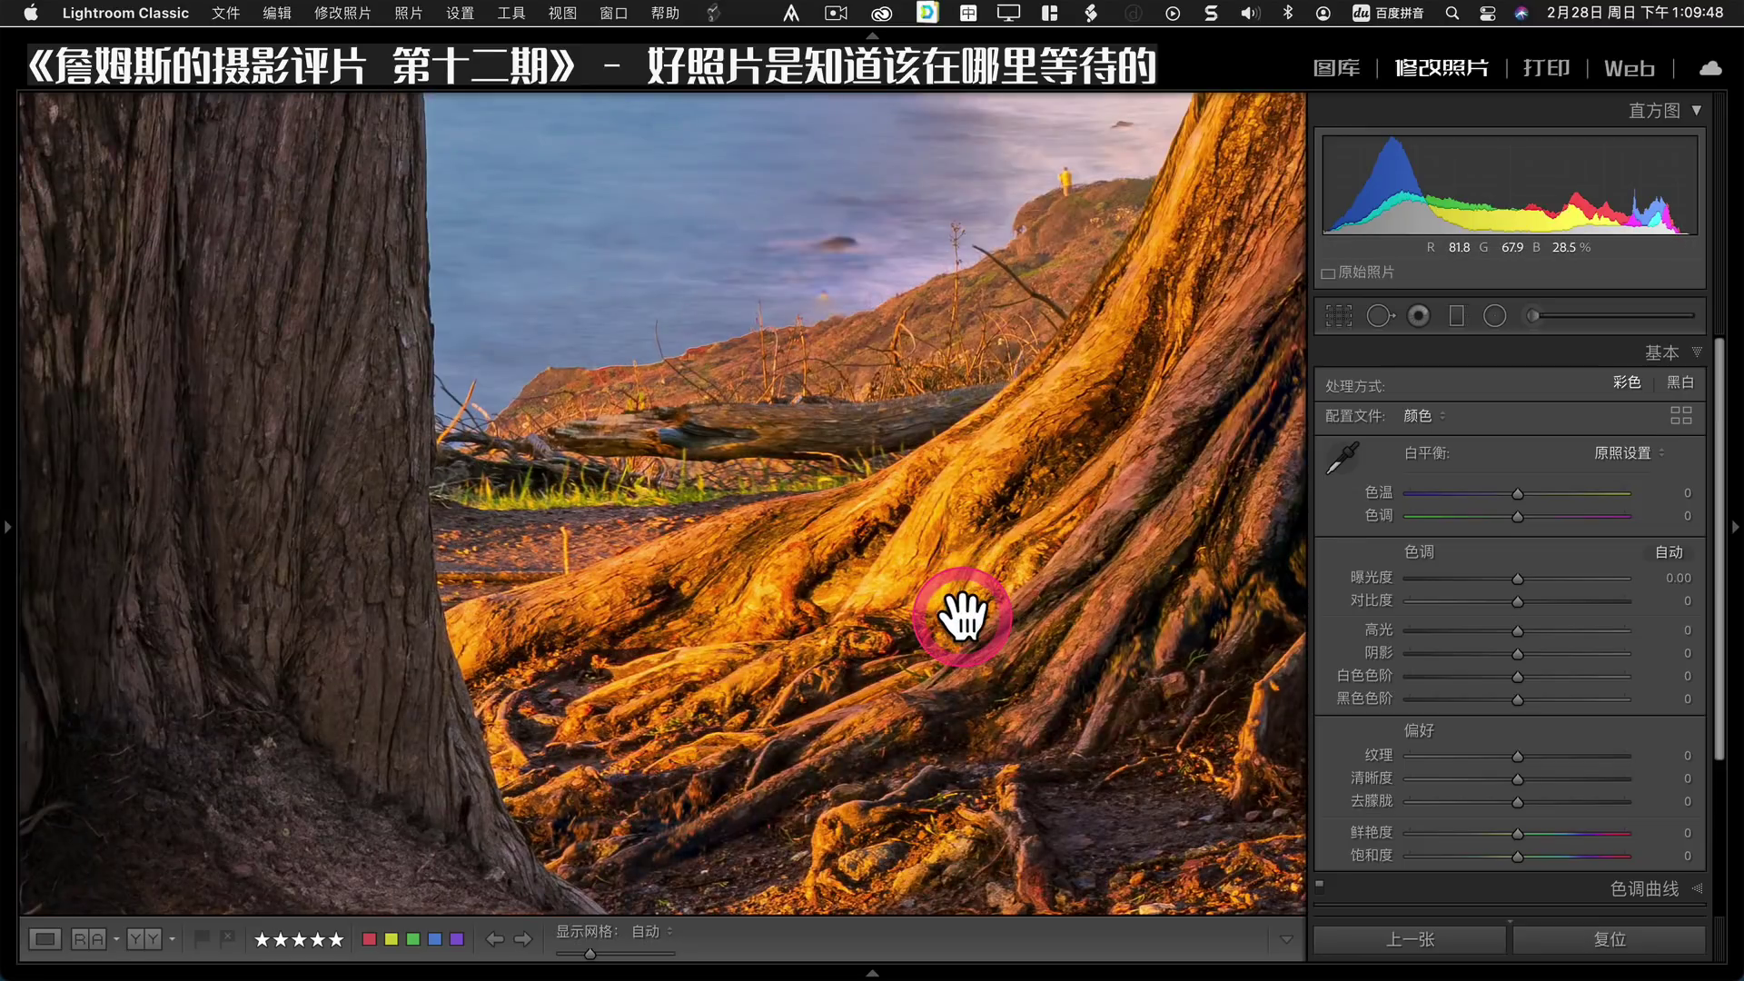
{"action": "left_click", "coordinate": [954, 604]}
{"action": "key", "text": "Right"}
{"action": "key", "text": "Right"}
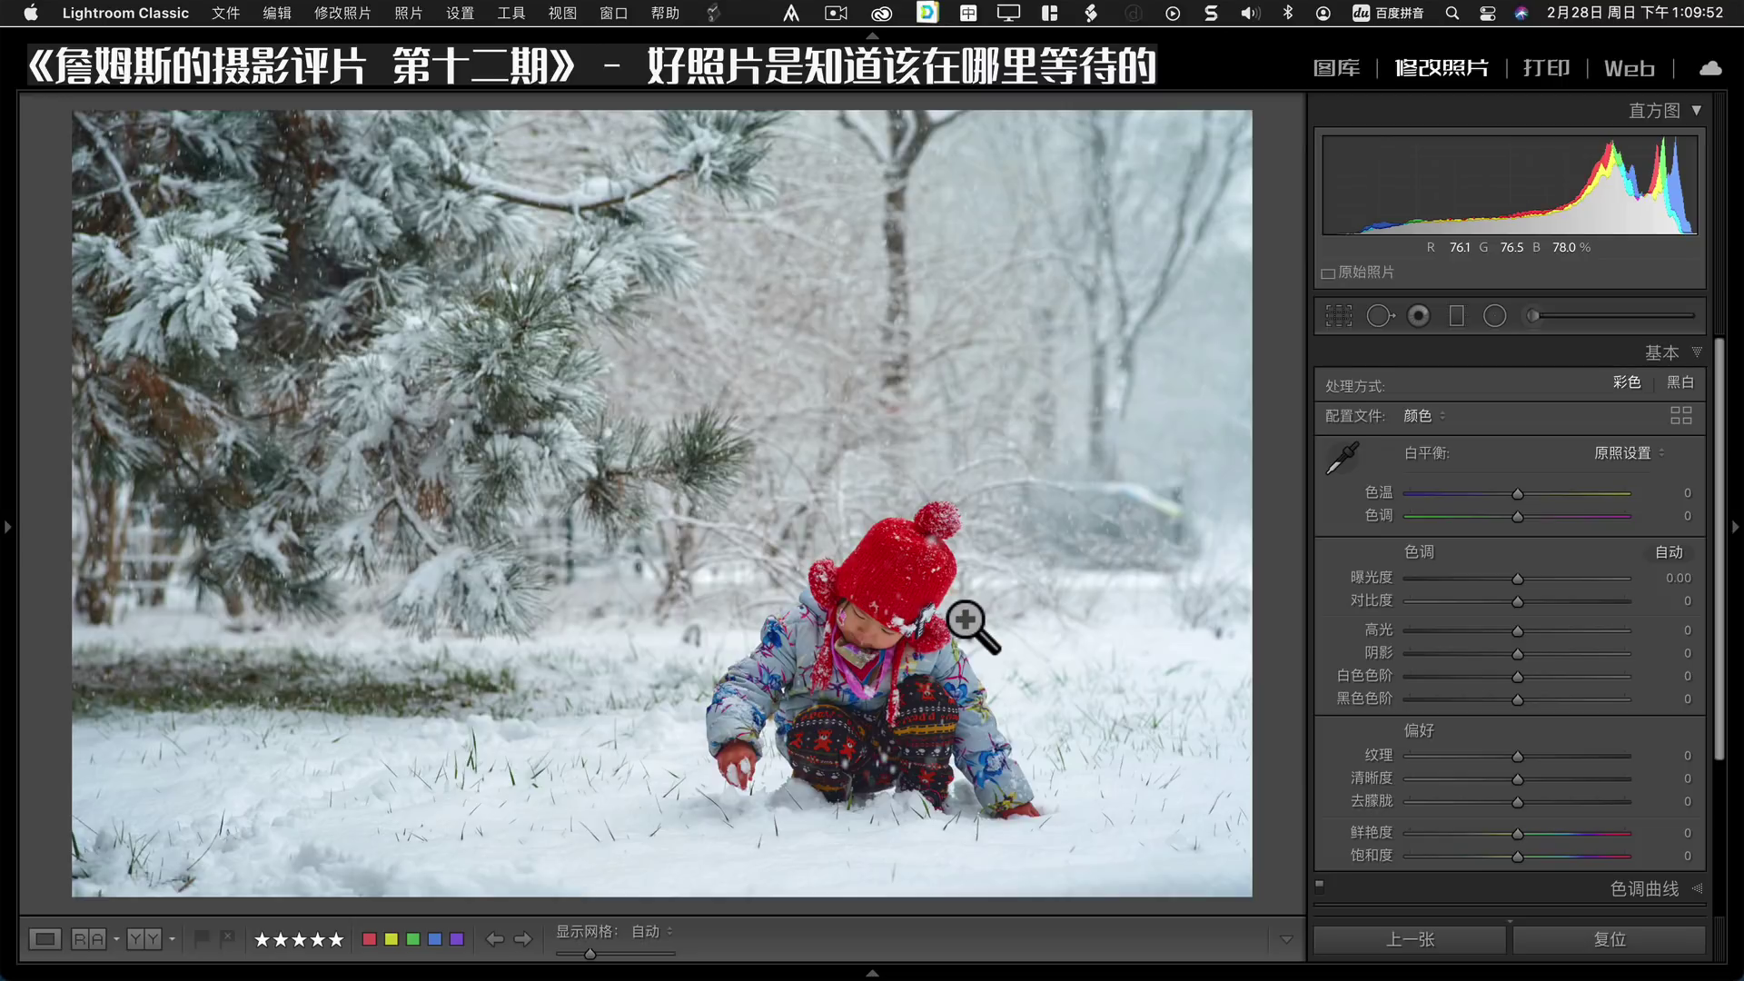
{"action": "key", "text": "Right"}
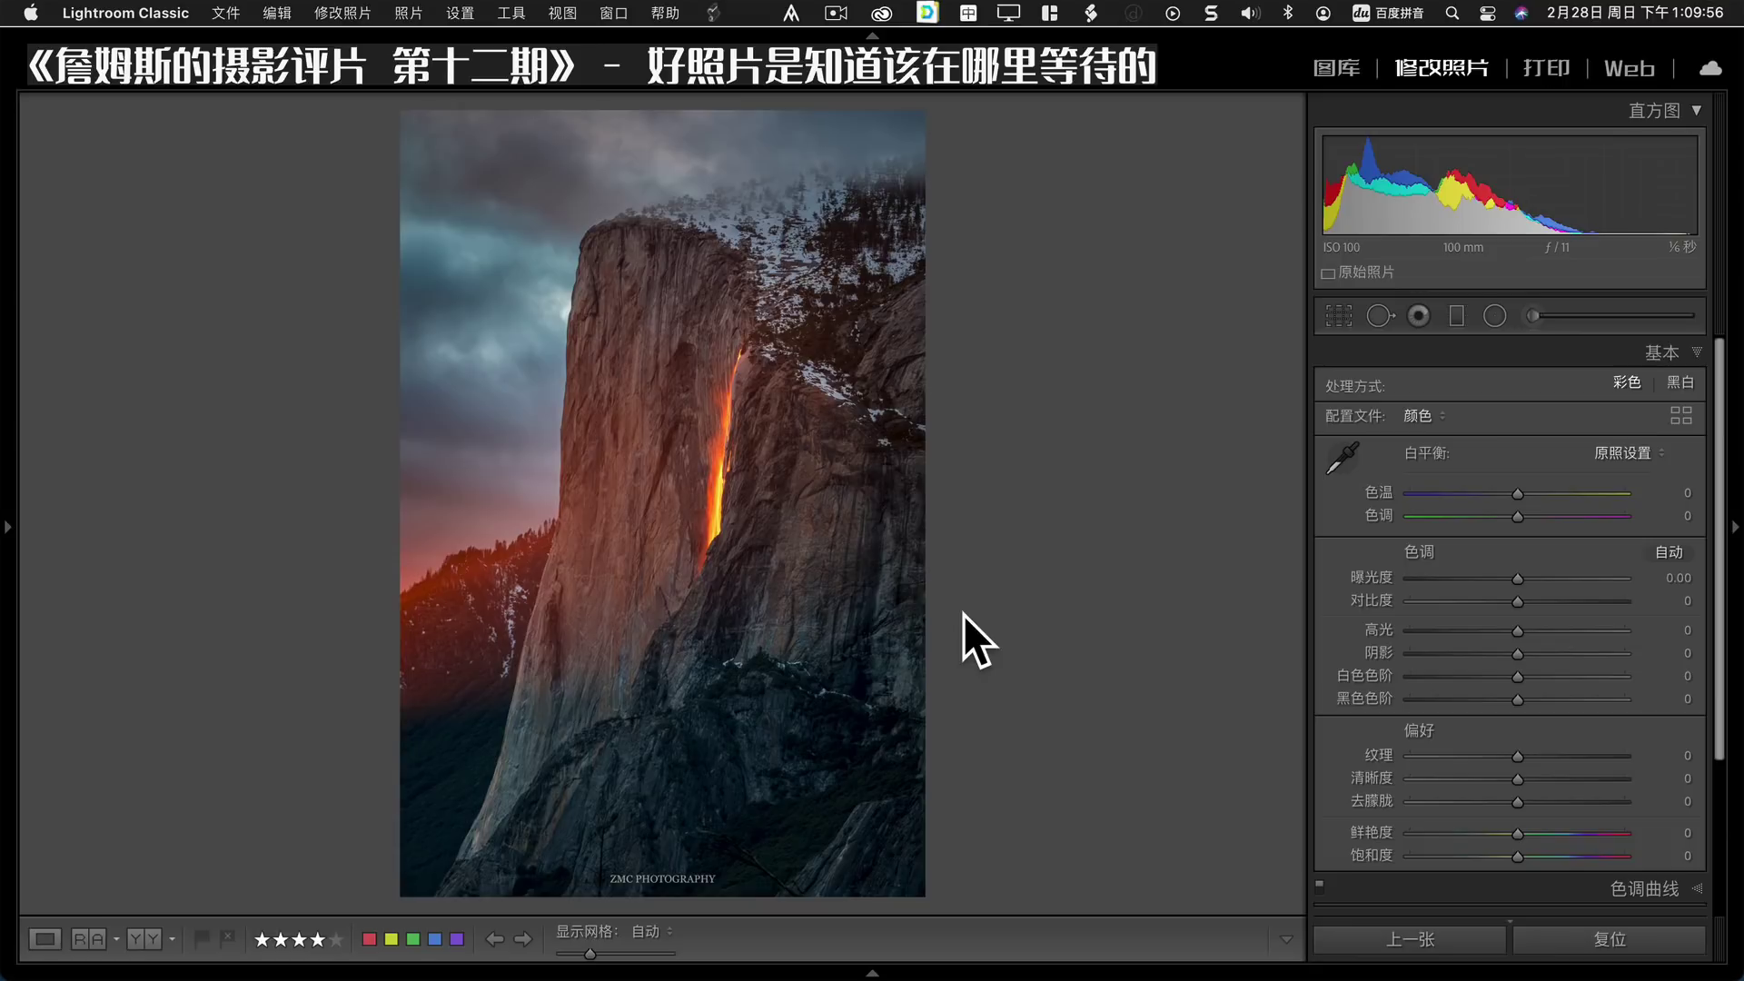
Advance to the four-star night portrait of the man with a red shirt over his shoulder.
{"action": "key", "text": "Right"}
{"action": "key", "text": "Right"}
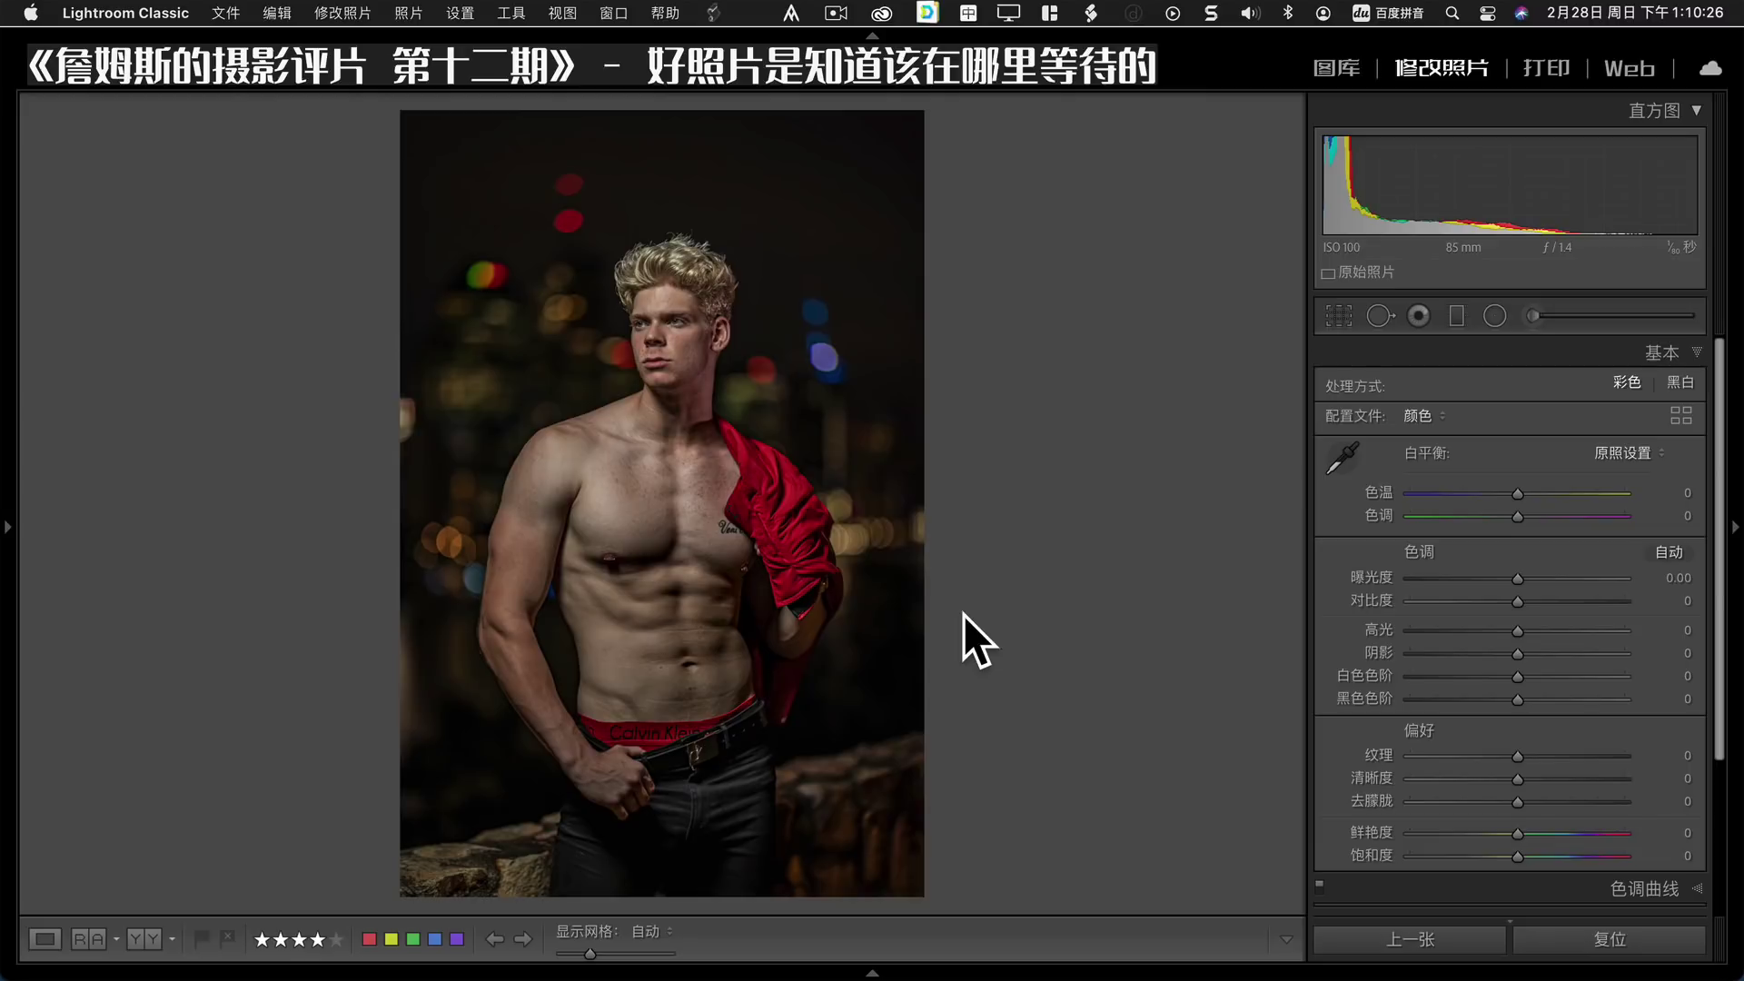
{"action": "left_click", "coordinate": [977, 611]}
{"action": "left_click", "coordinate": [832, 18]}
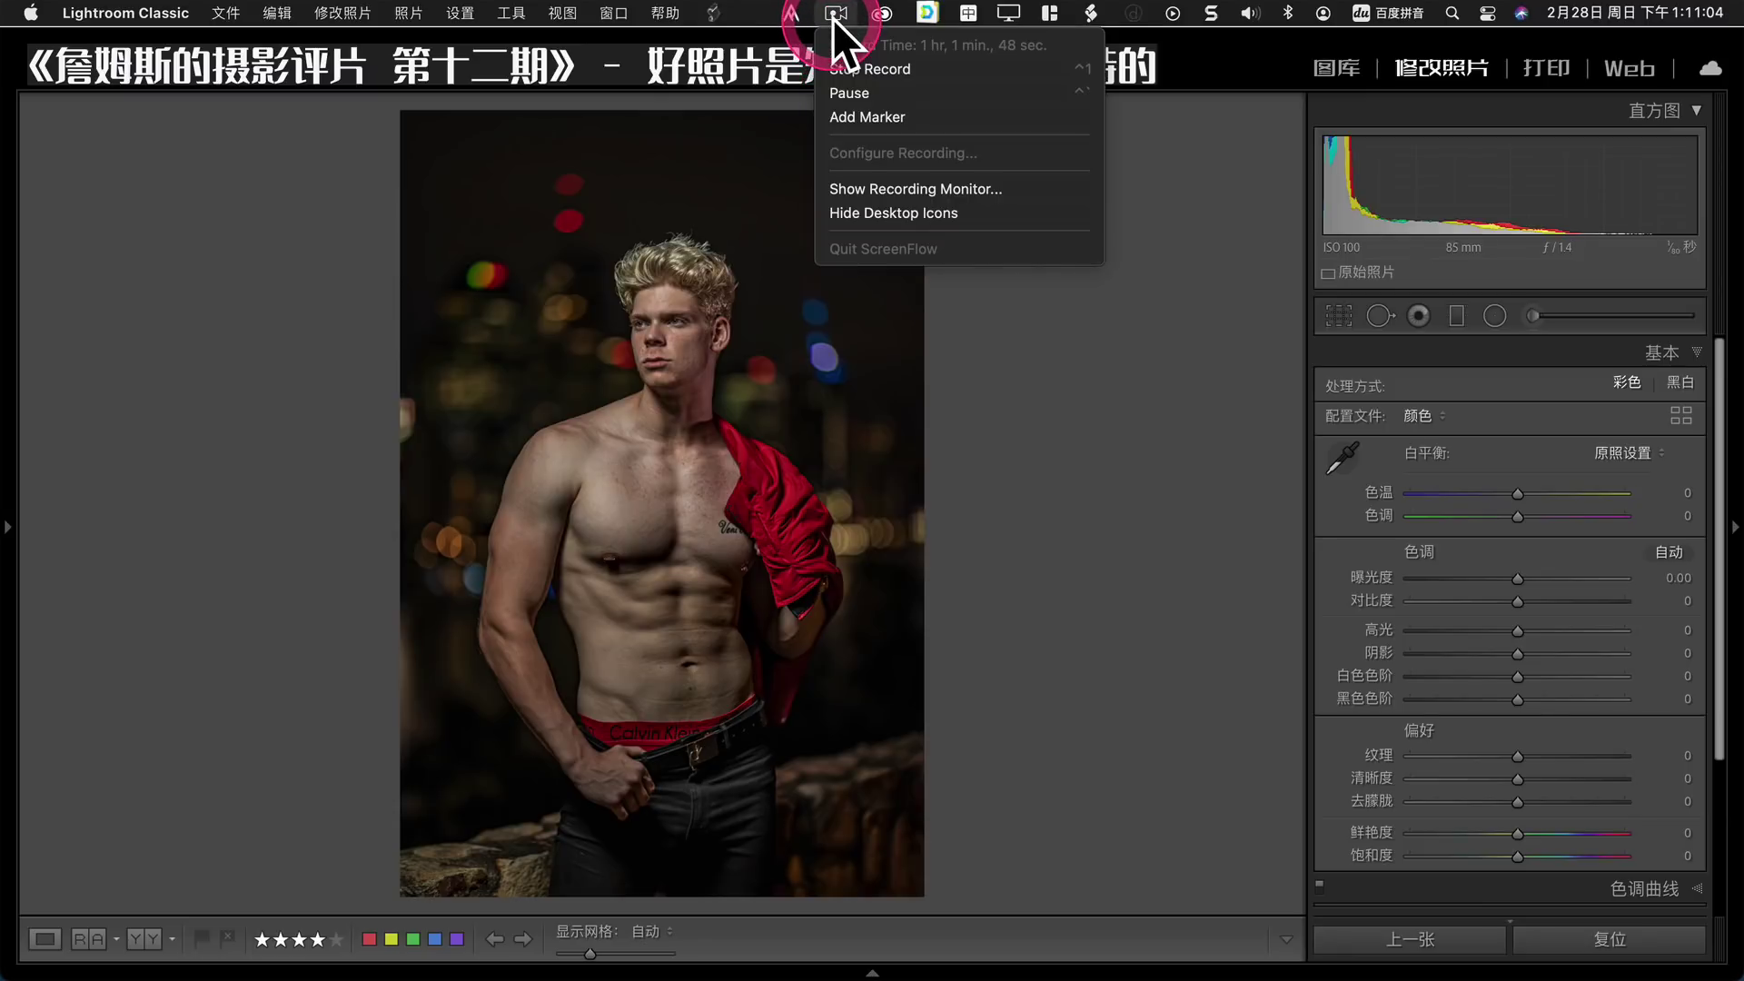